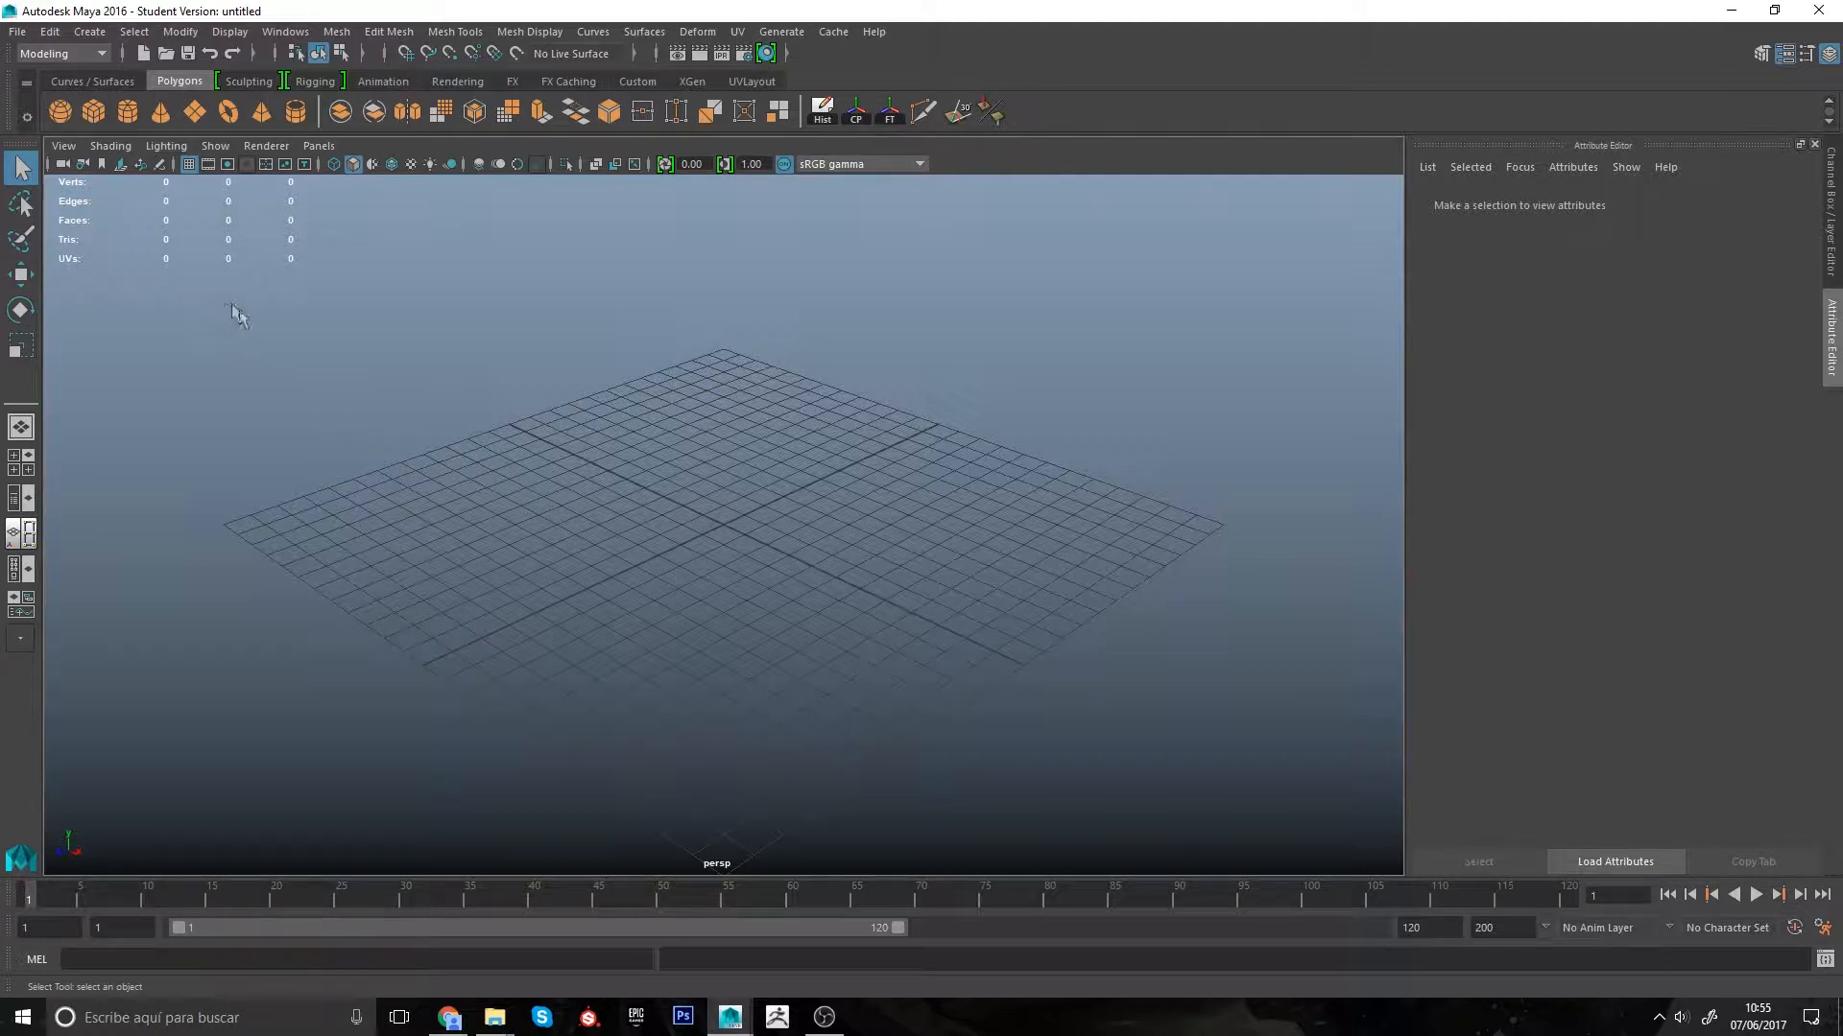
left_click(90, 111)
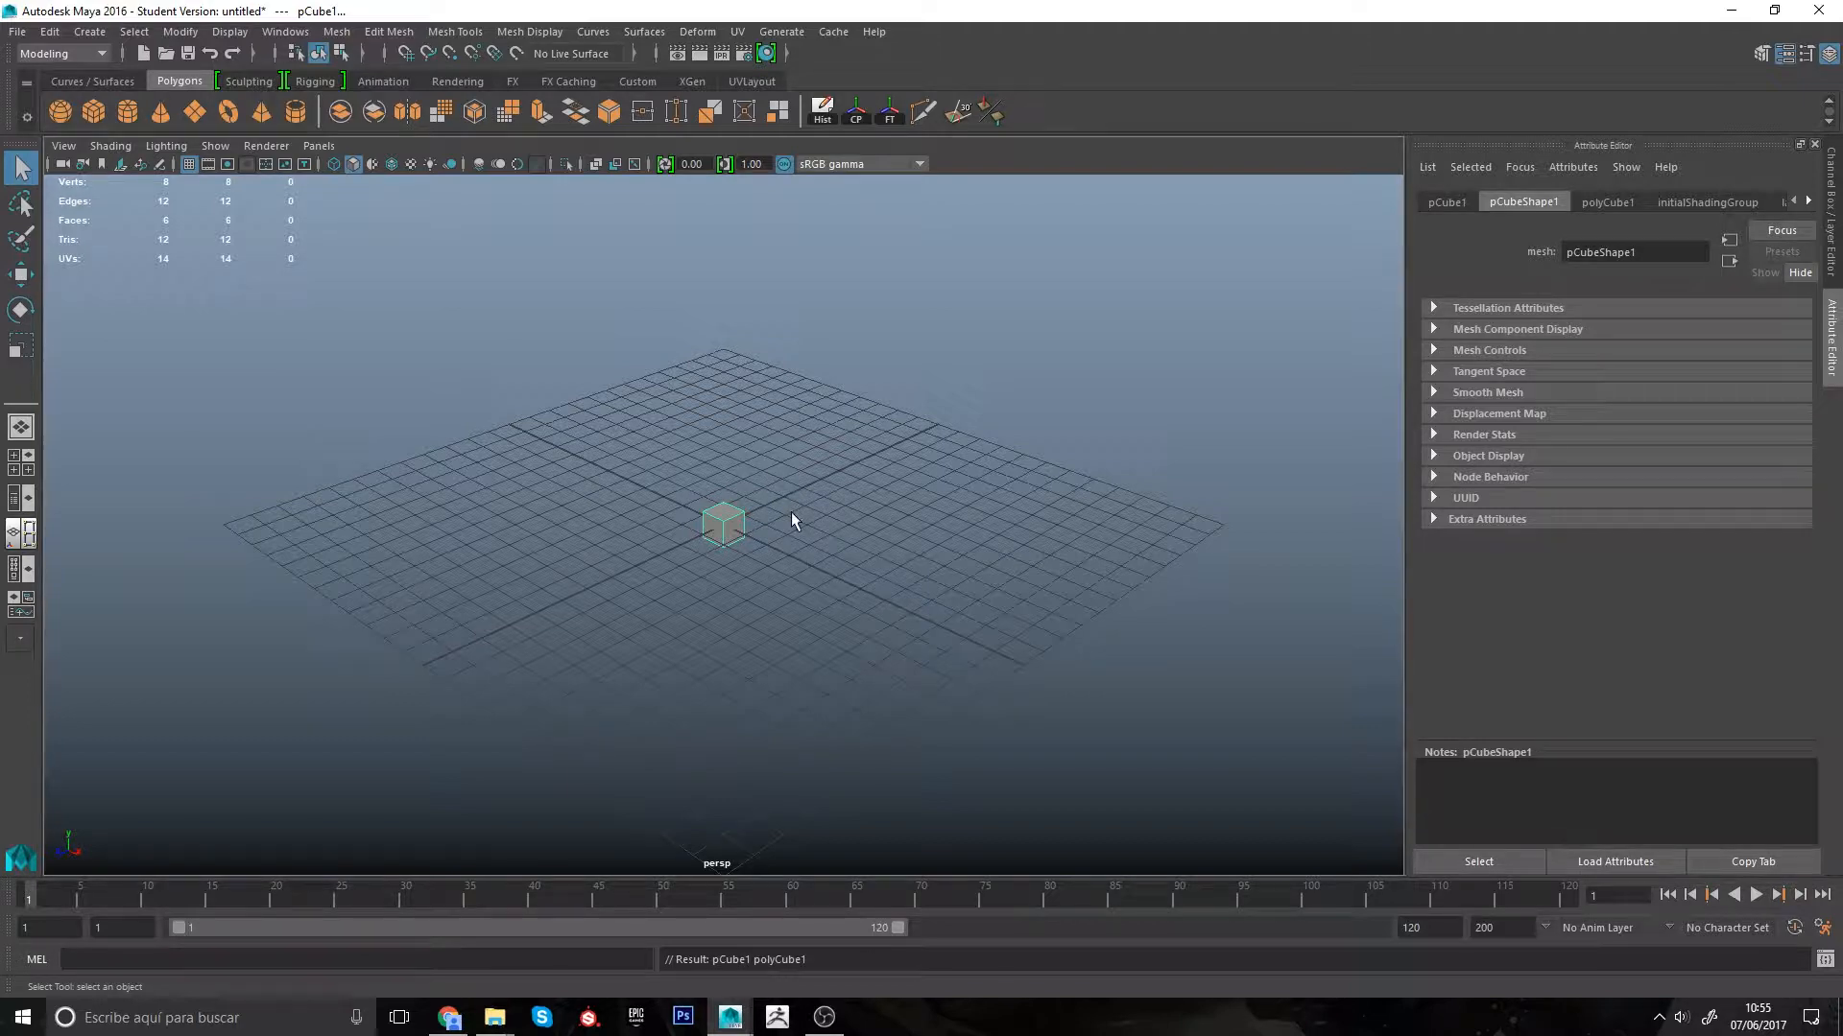
mouse_move(793, 522)
left_mouse_down("alt")
mouse_move(836, 514)
mouse_move(757, 518)
mouse_move(843, 515)
mouse_move(796, 526)
left_mouse_up("alt")
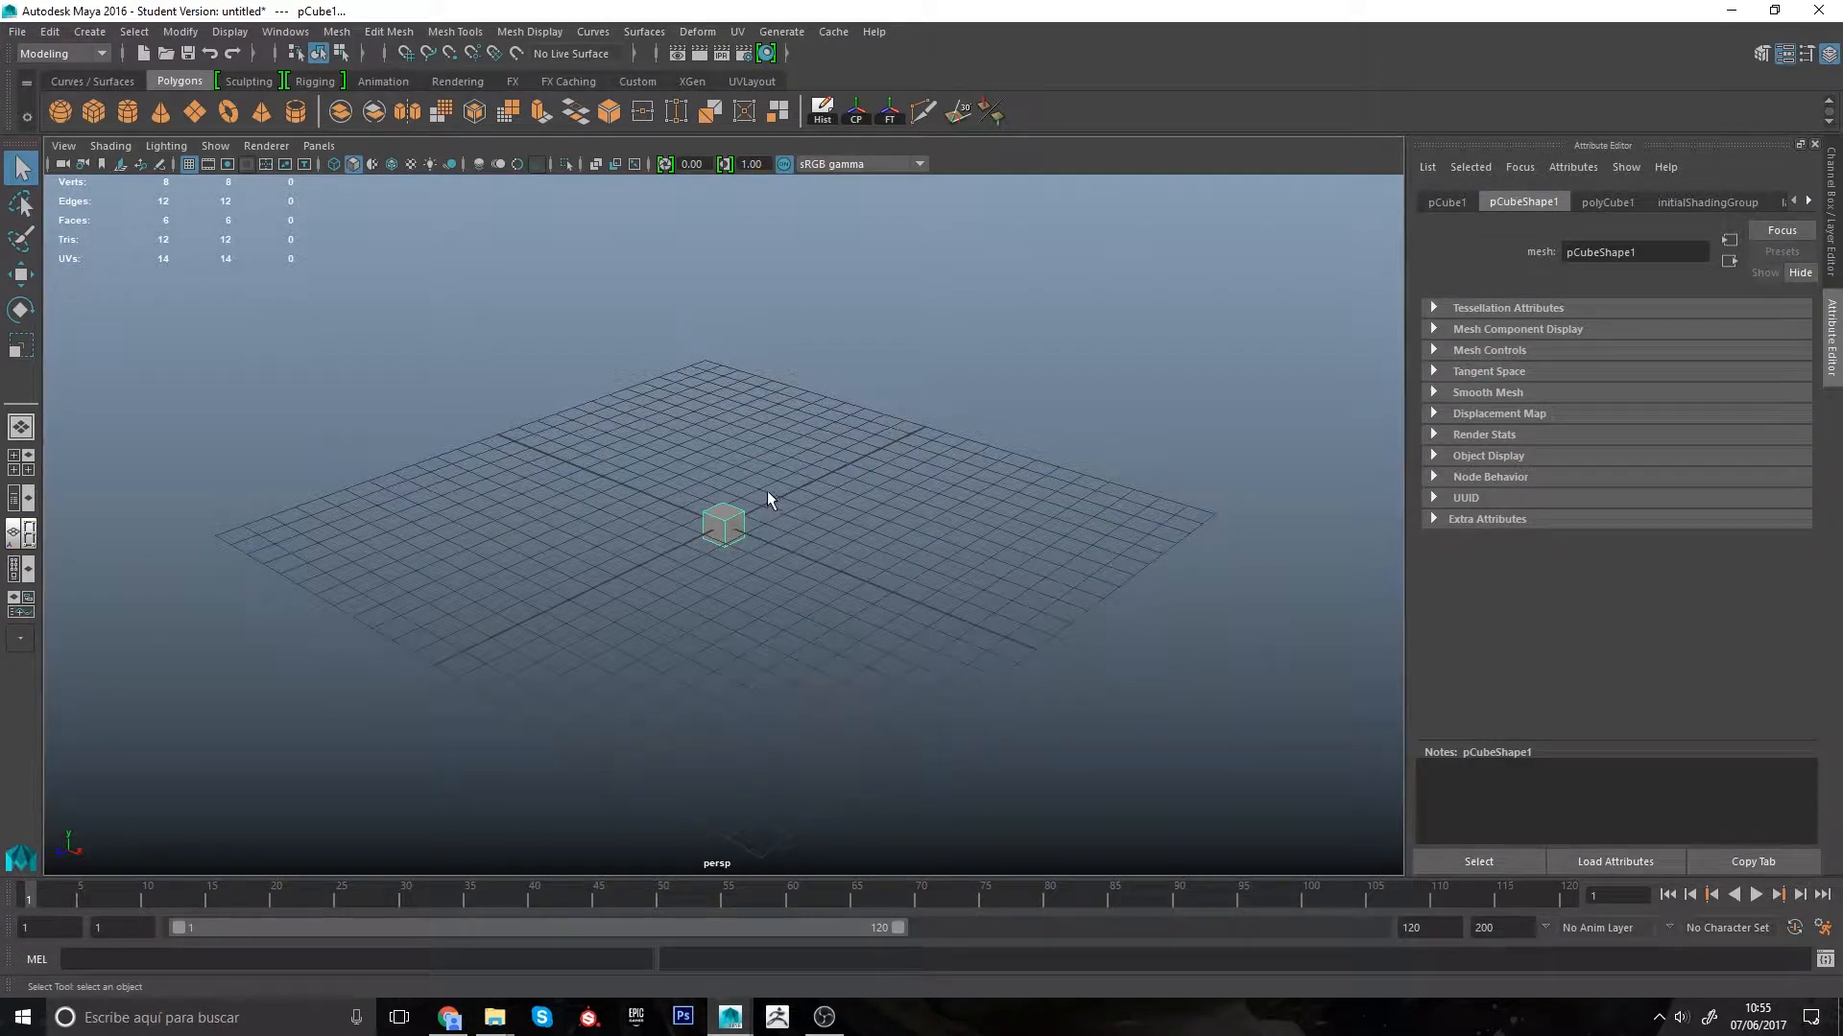
right_click_drag(768, 491, 769, 530, "alt")
mouse_move(769, 530)
left_mouse_down("alt")
mouse_move(802, 609)
mouse_move(761, 502)
left_mouse_up("alt")
mouse_move(792, 516)
middle_mouse_down("alt")
mouse_move(831, 555)
mouse_move(769, 551)
mouse_move(814, 506)
mouse_move(832, 536)
mouse_move(803, 538)
middle_mouse_up("alt")
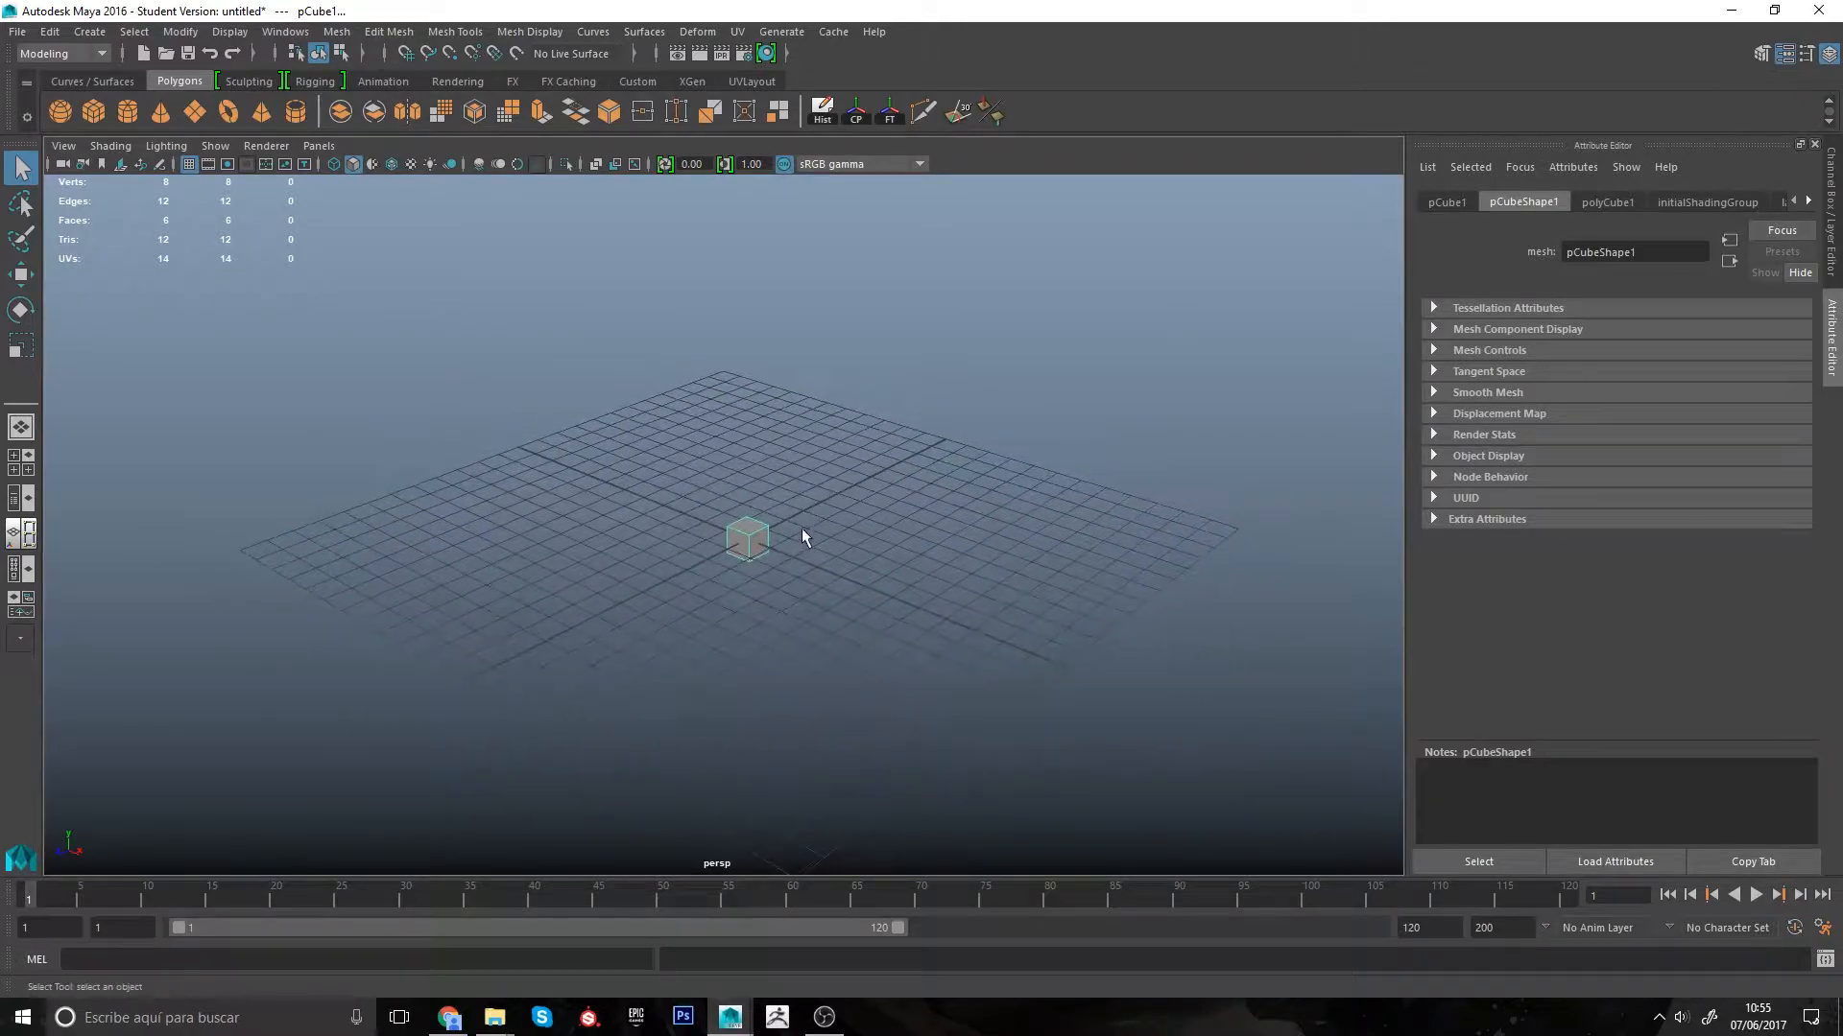
left_click_drag(827, 533, 782, 542, "alt")
key("ctrl+n")
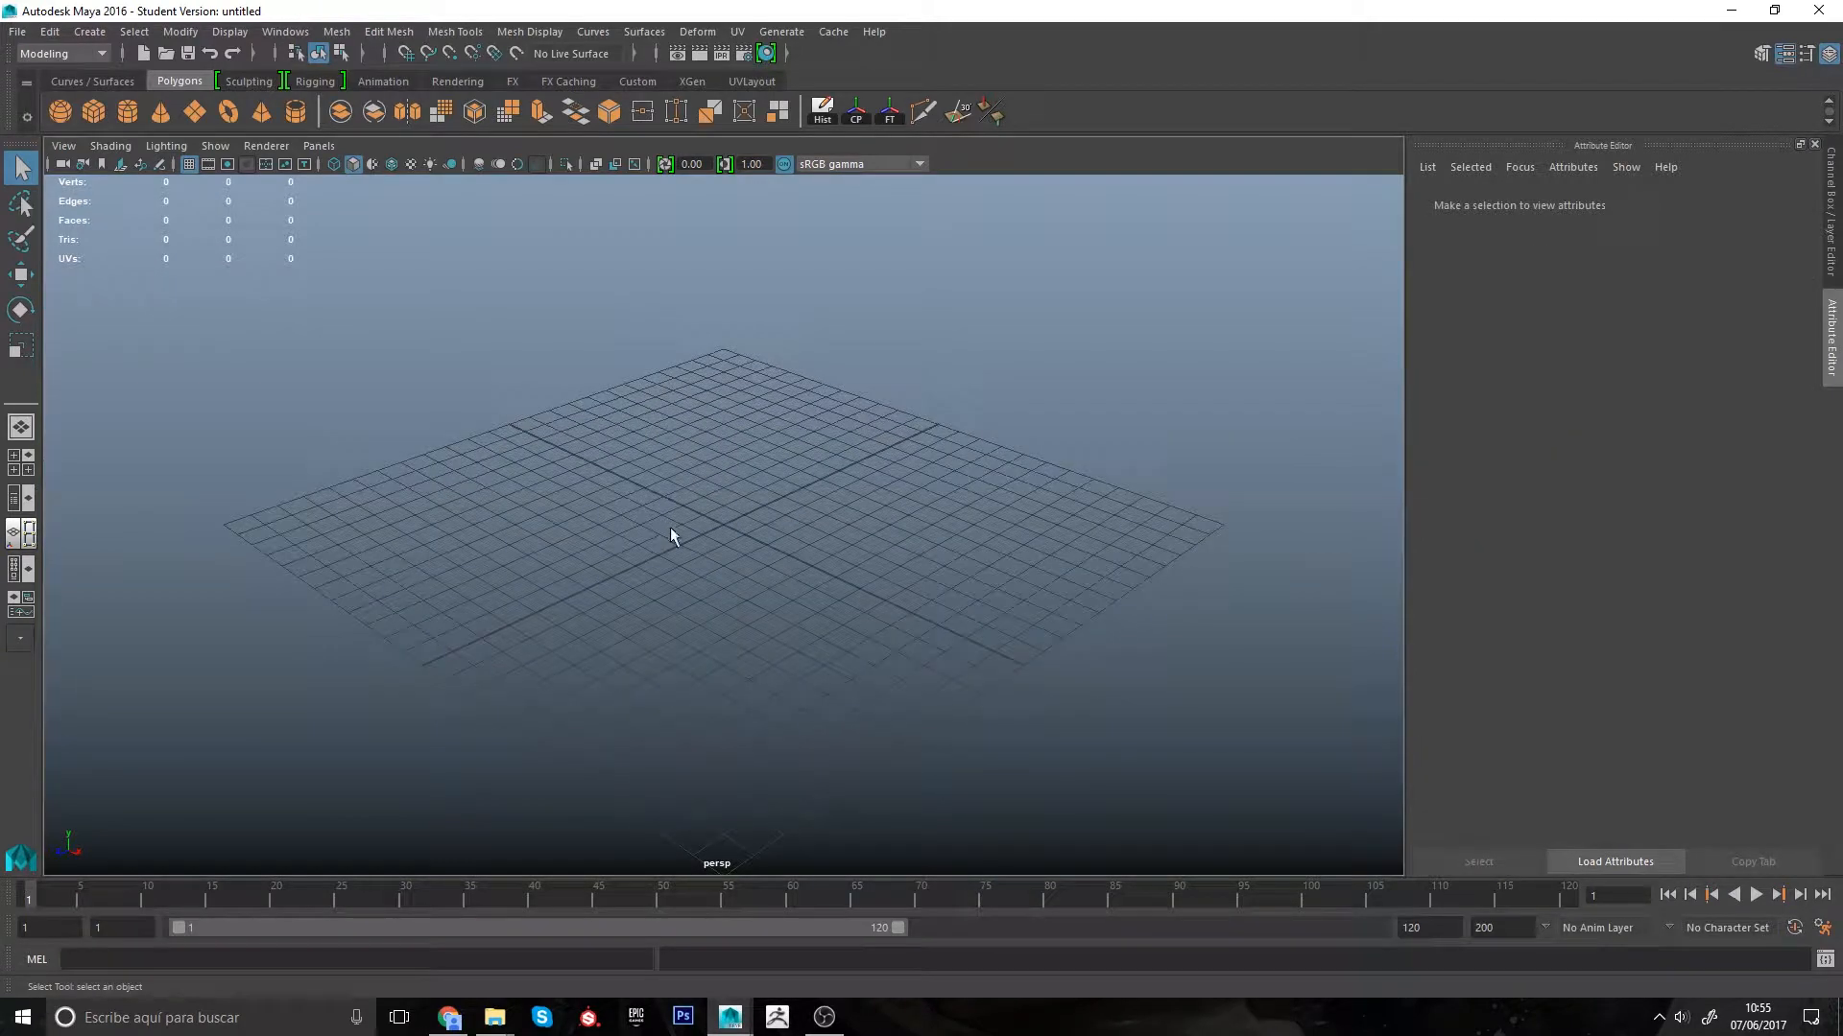
Step: Create a polygon cube at the origin of the new scene
left_click(90, 111)
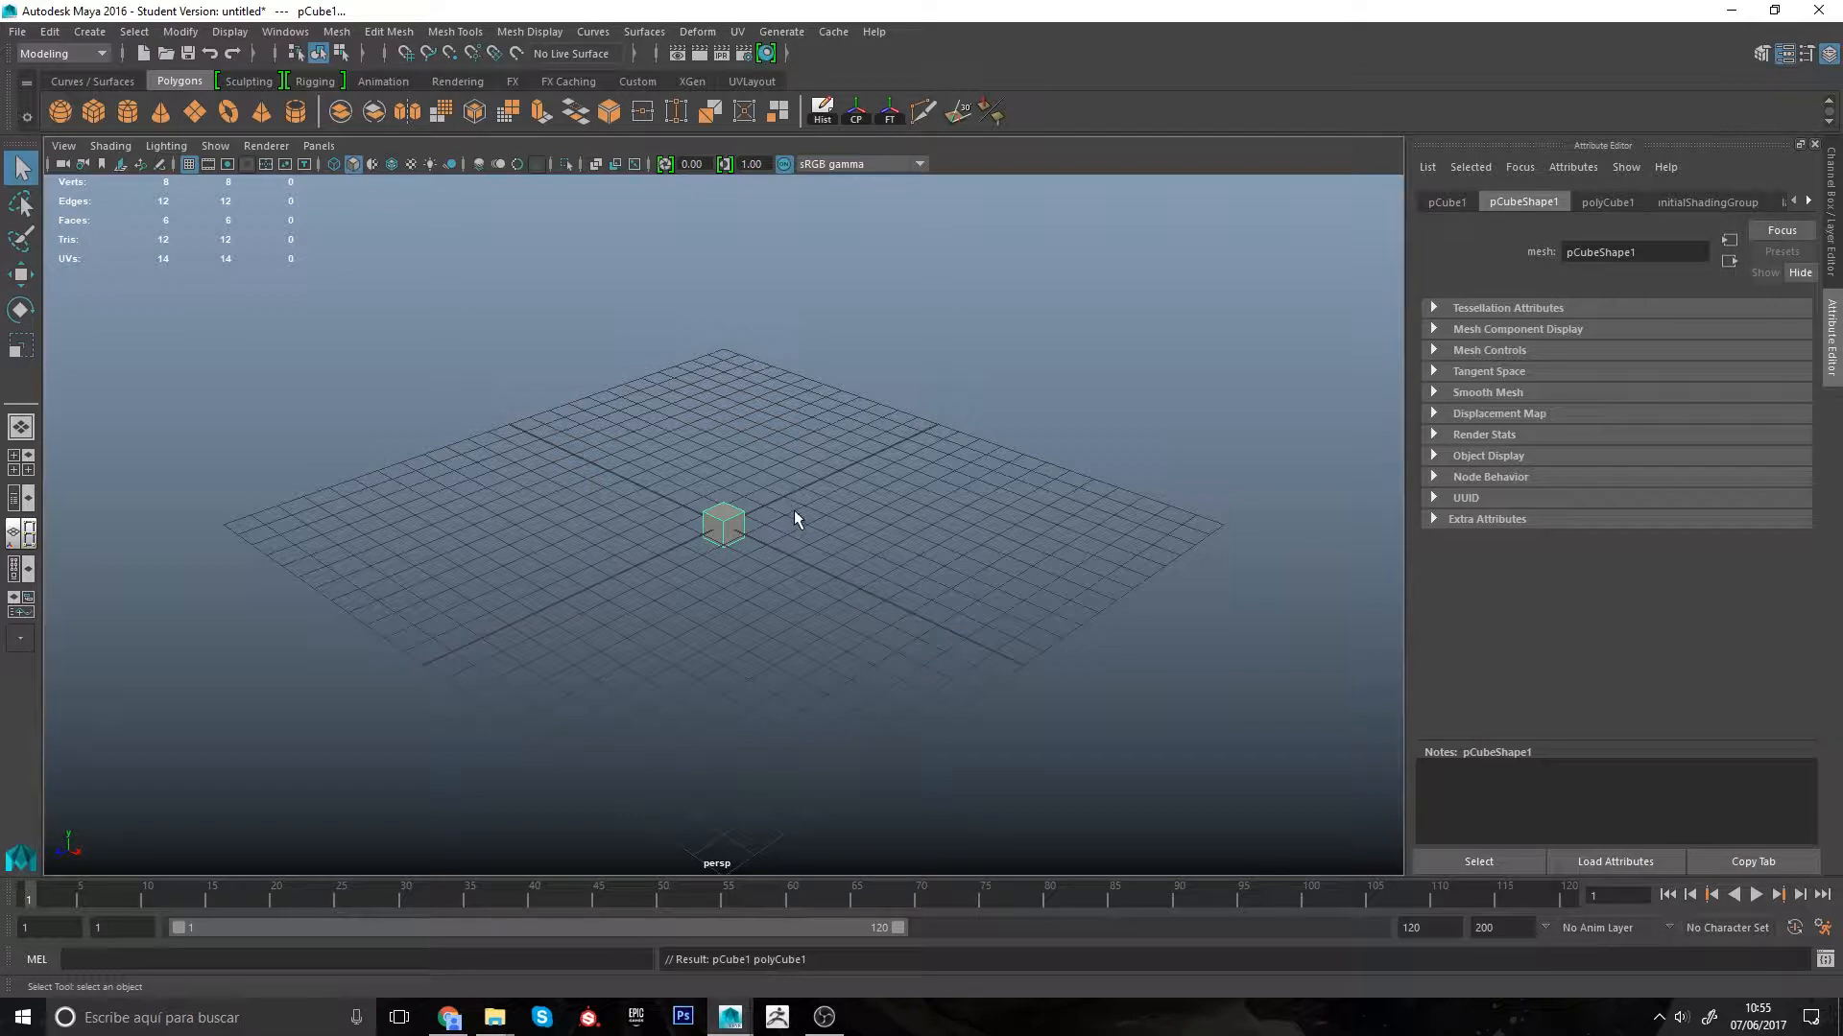
mouse_move(794, 522)
left_mouse_down("alt")
mouse_move(813, 518)
mouse_move(777, 516)
mouse_move(795, 522)
left_mouse_up("alt")
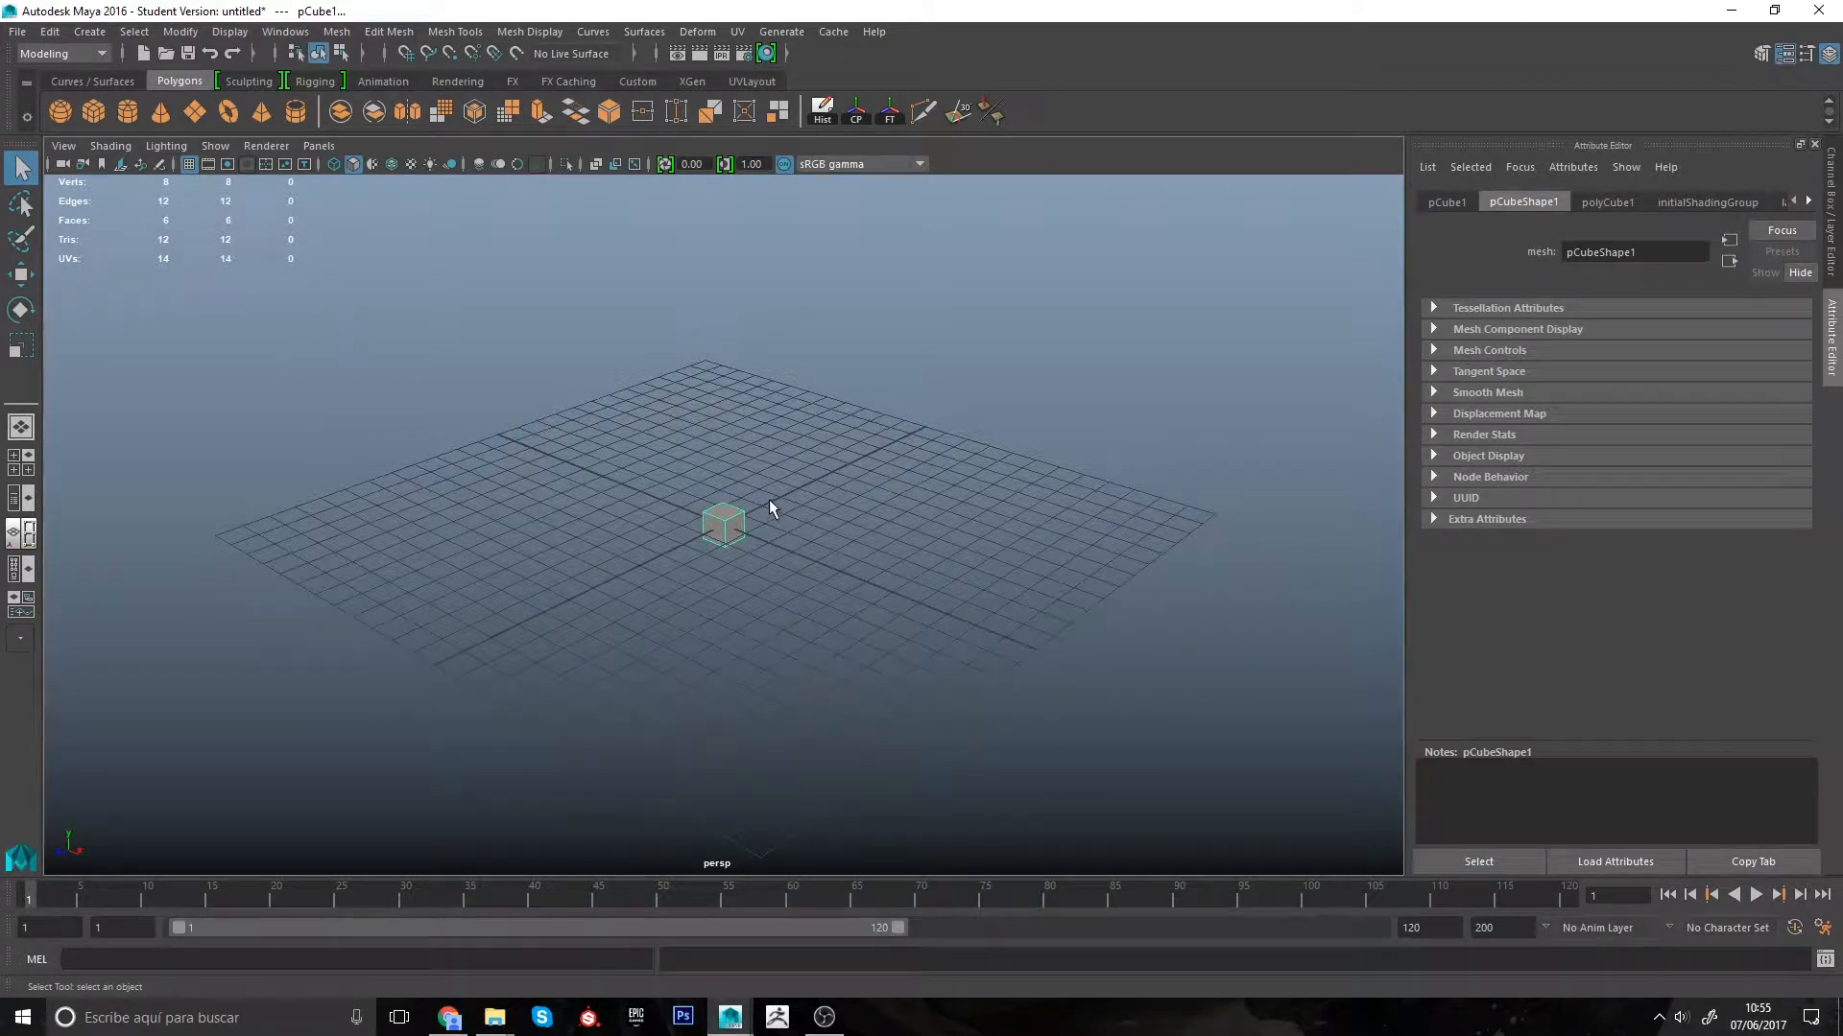
mouse_move(768, 501)
right_mouse_down("alt")
mouse_move(816, 637)
mouse_move(761, 502)
right_mouse_up("alt")
middle_click_drag(786, 510, 766, 547, "alt")
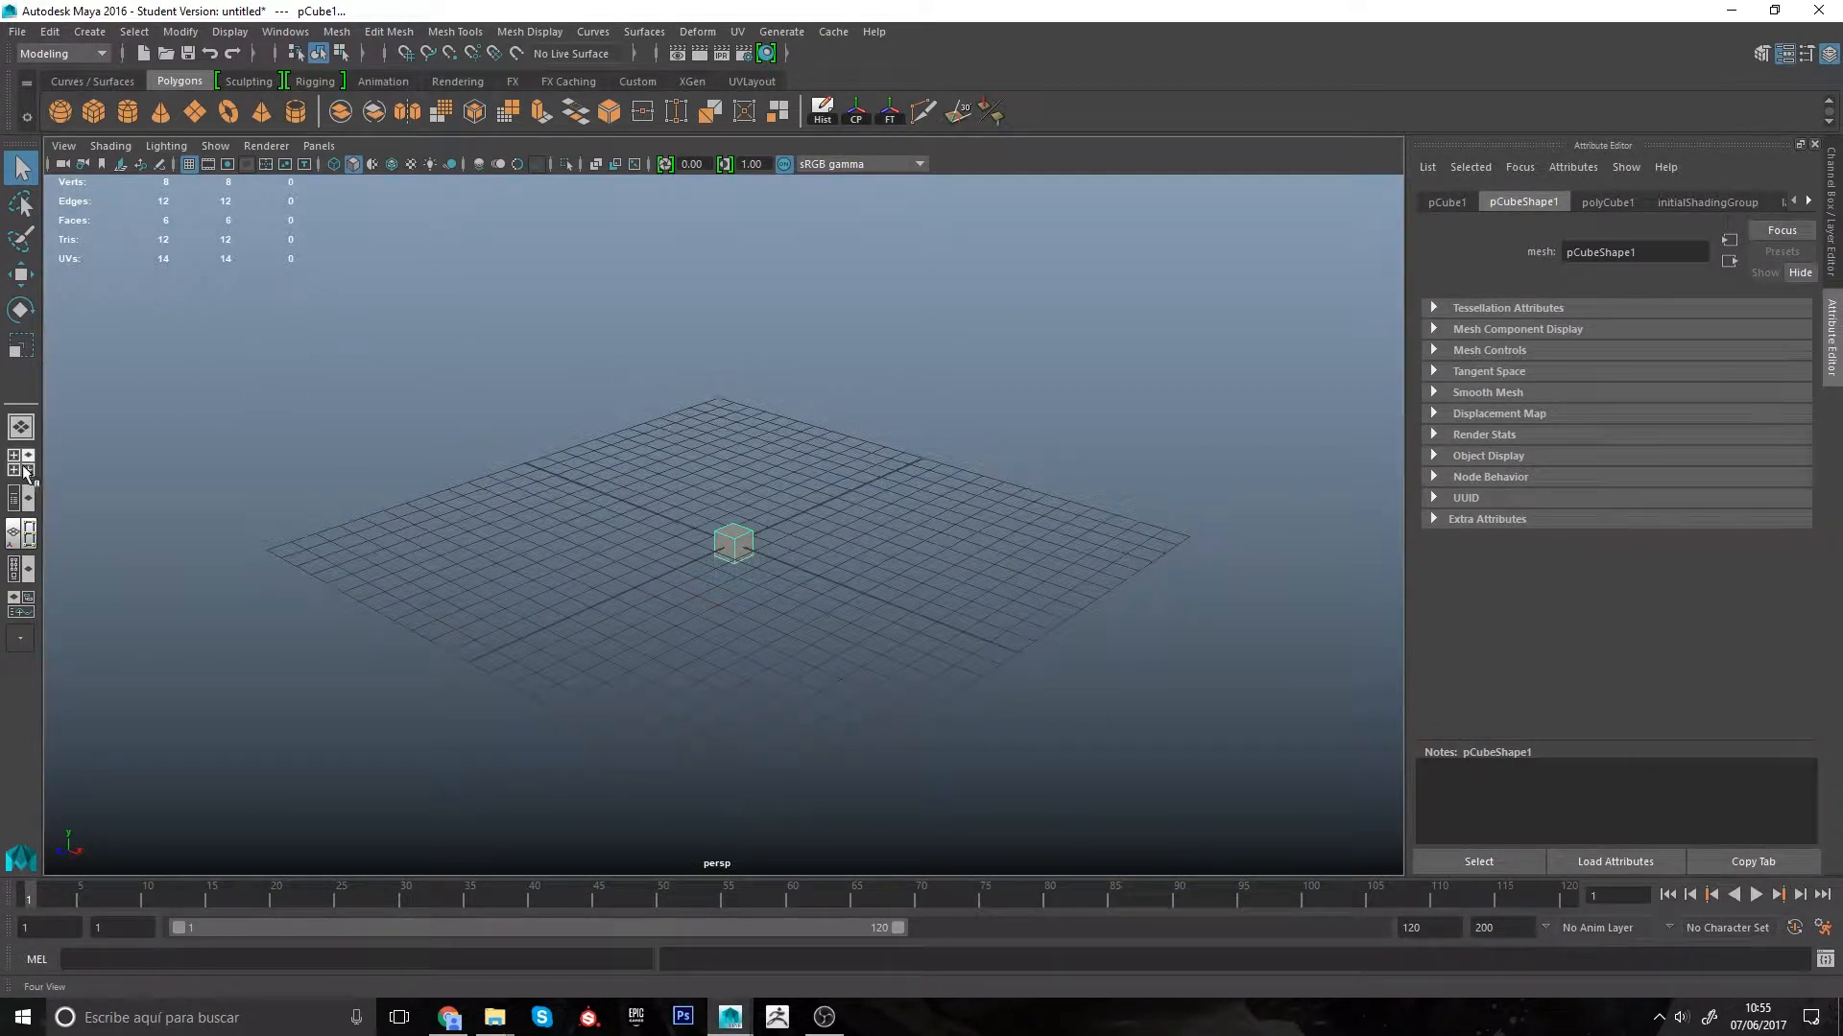
Step: Show the four-view layout and change the top viewport's camera to the predefined Back bookmark
key("space")
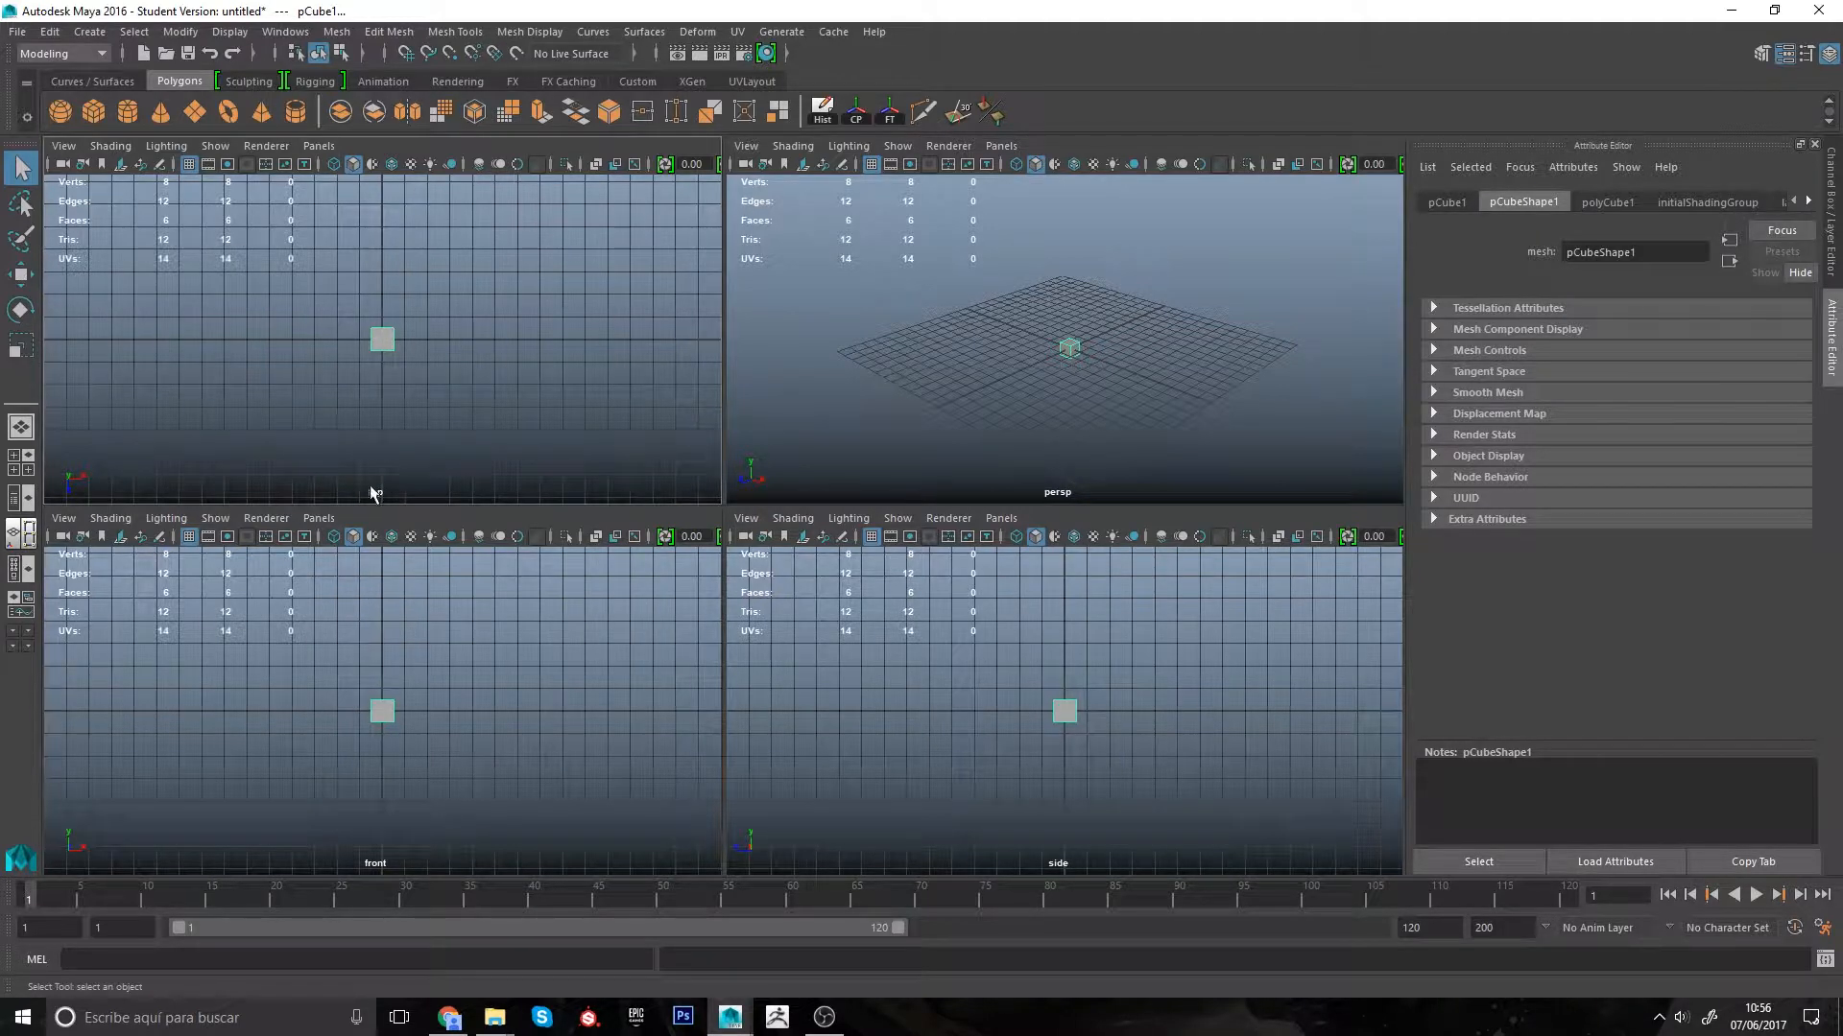
left_click(63, 145)
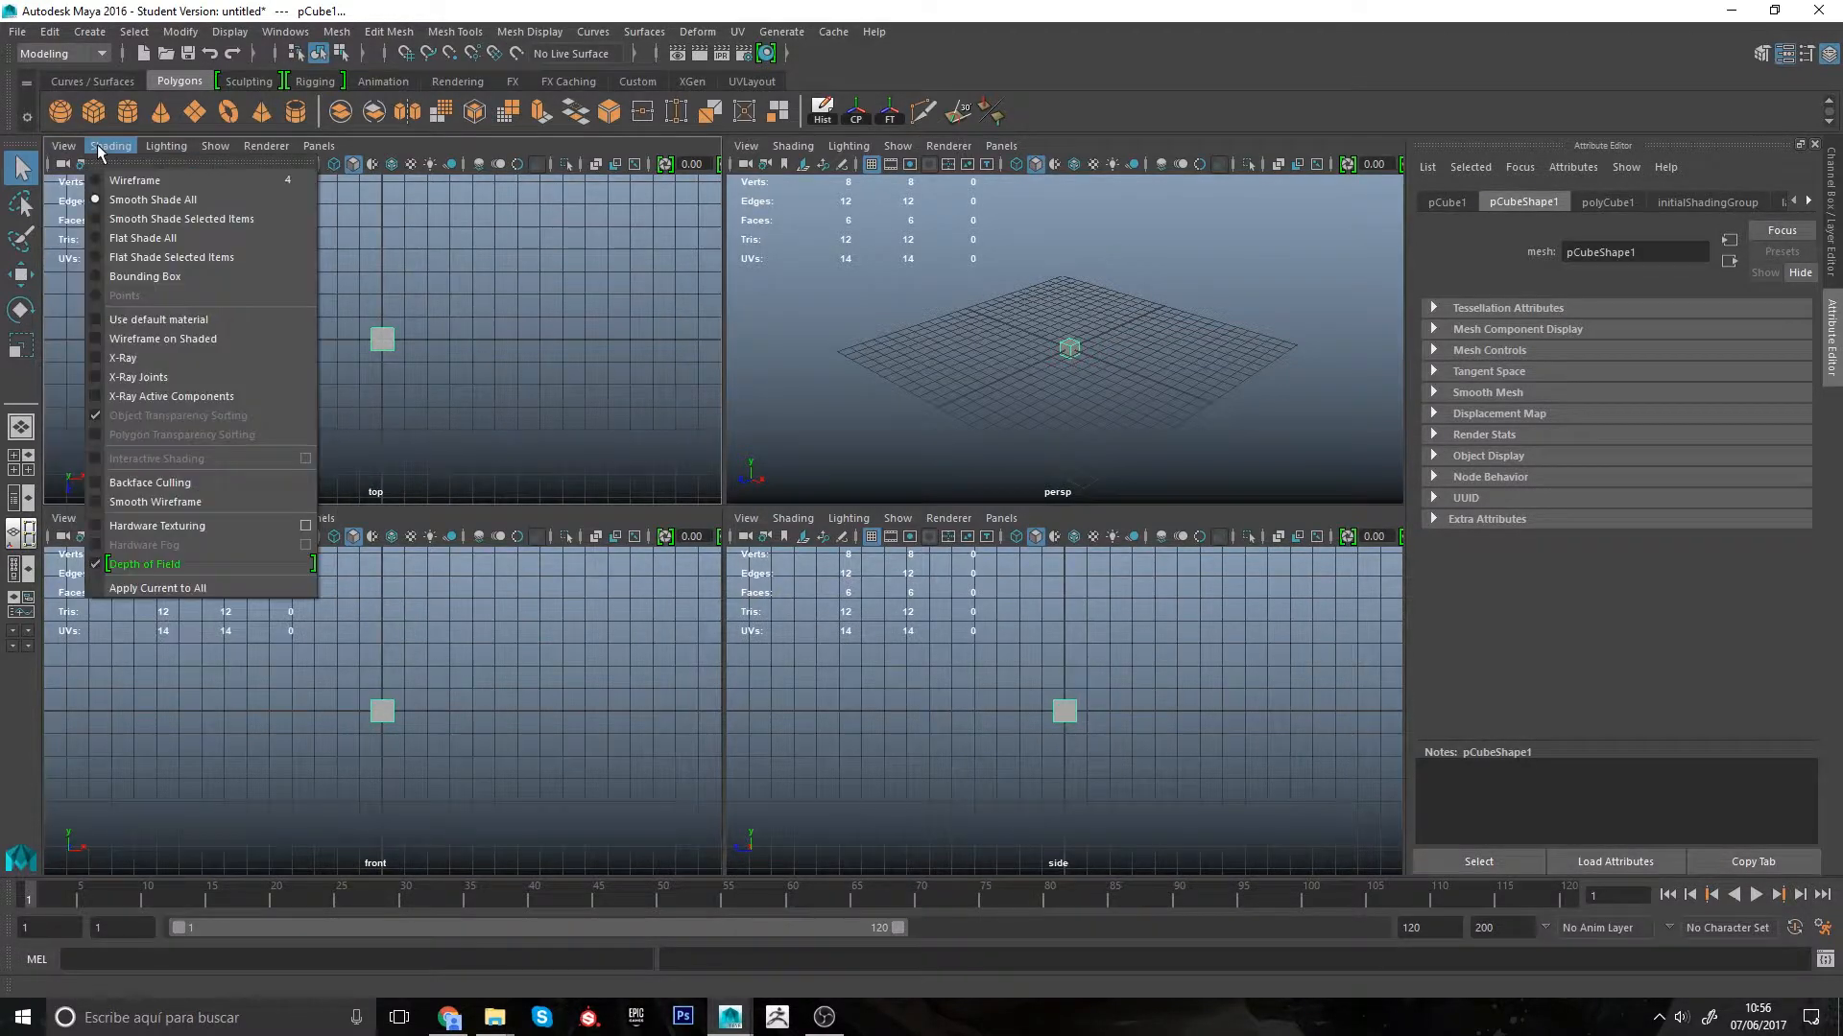
mouse_move(162, 437)
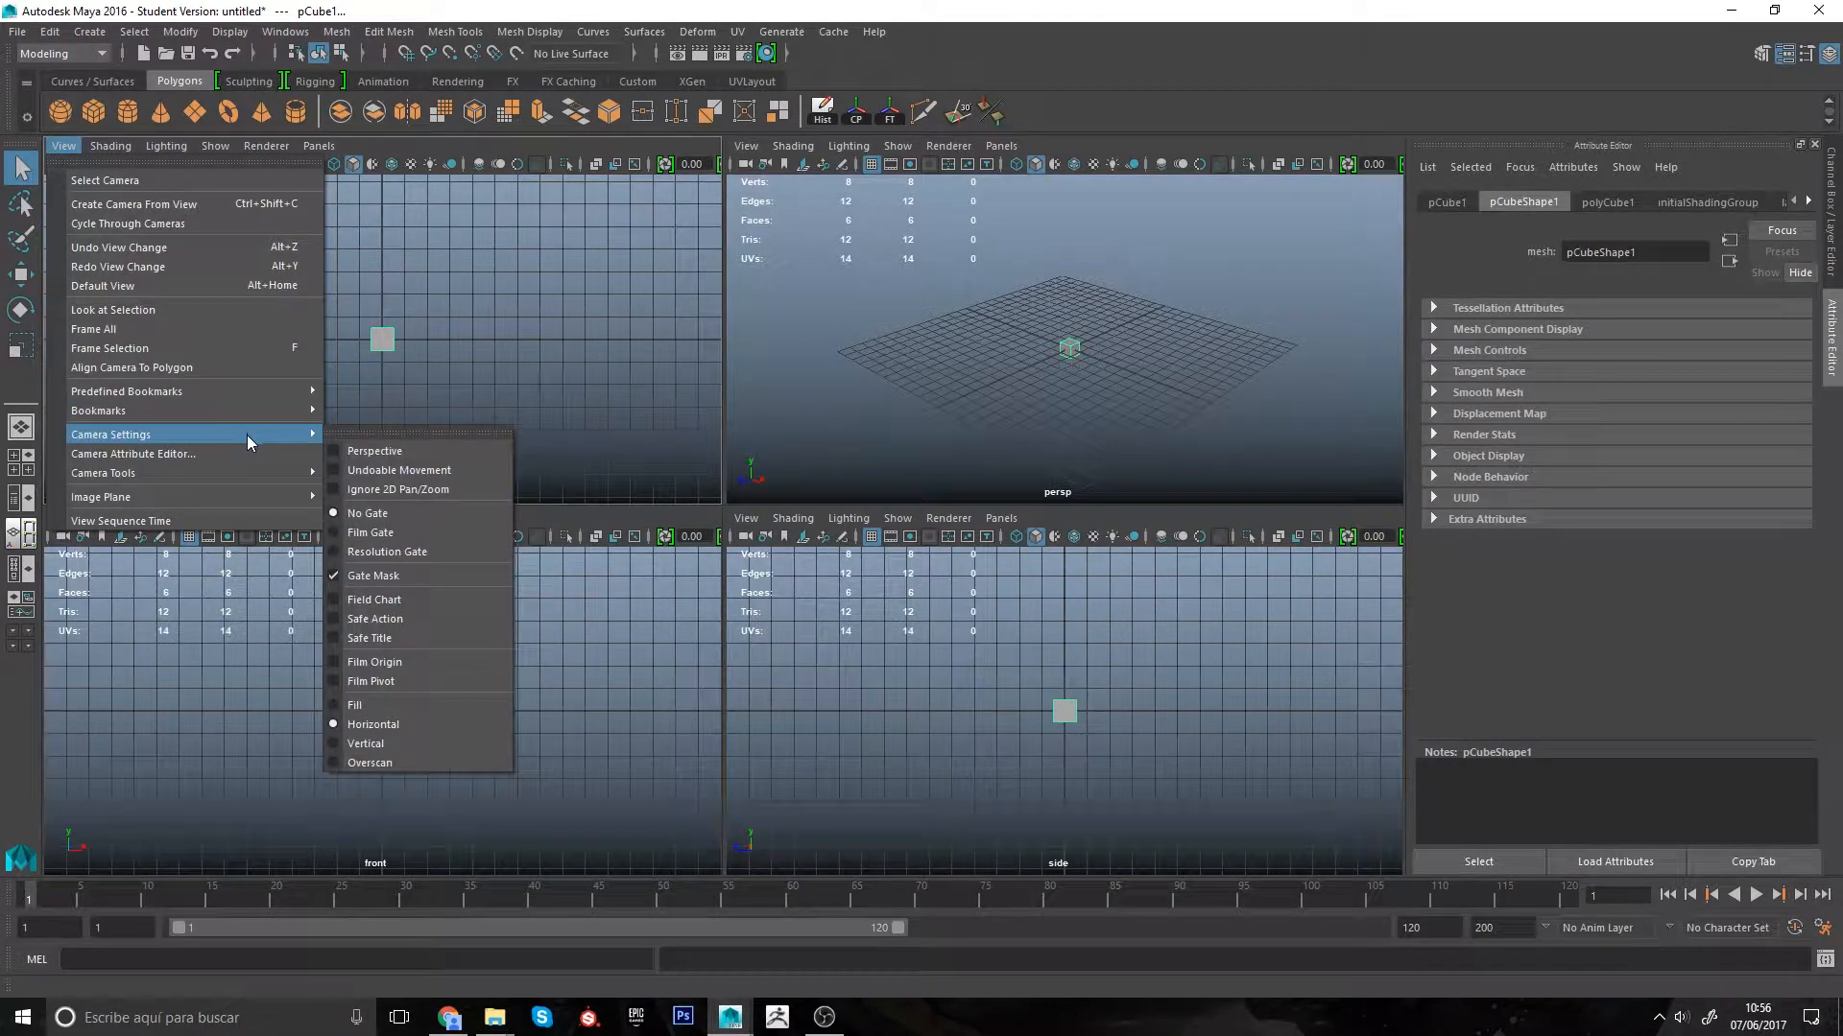
mouse_move(244, 394)
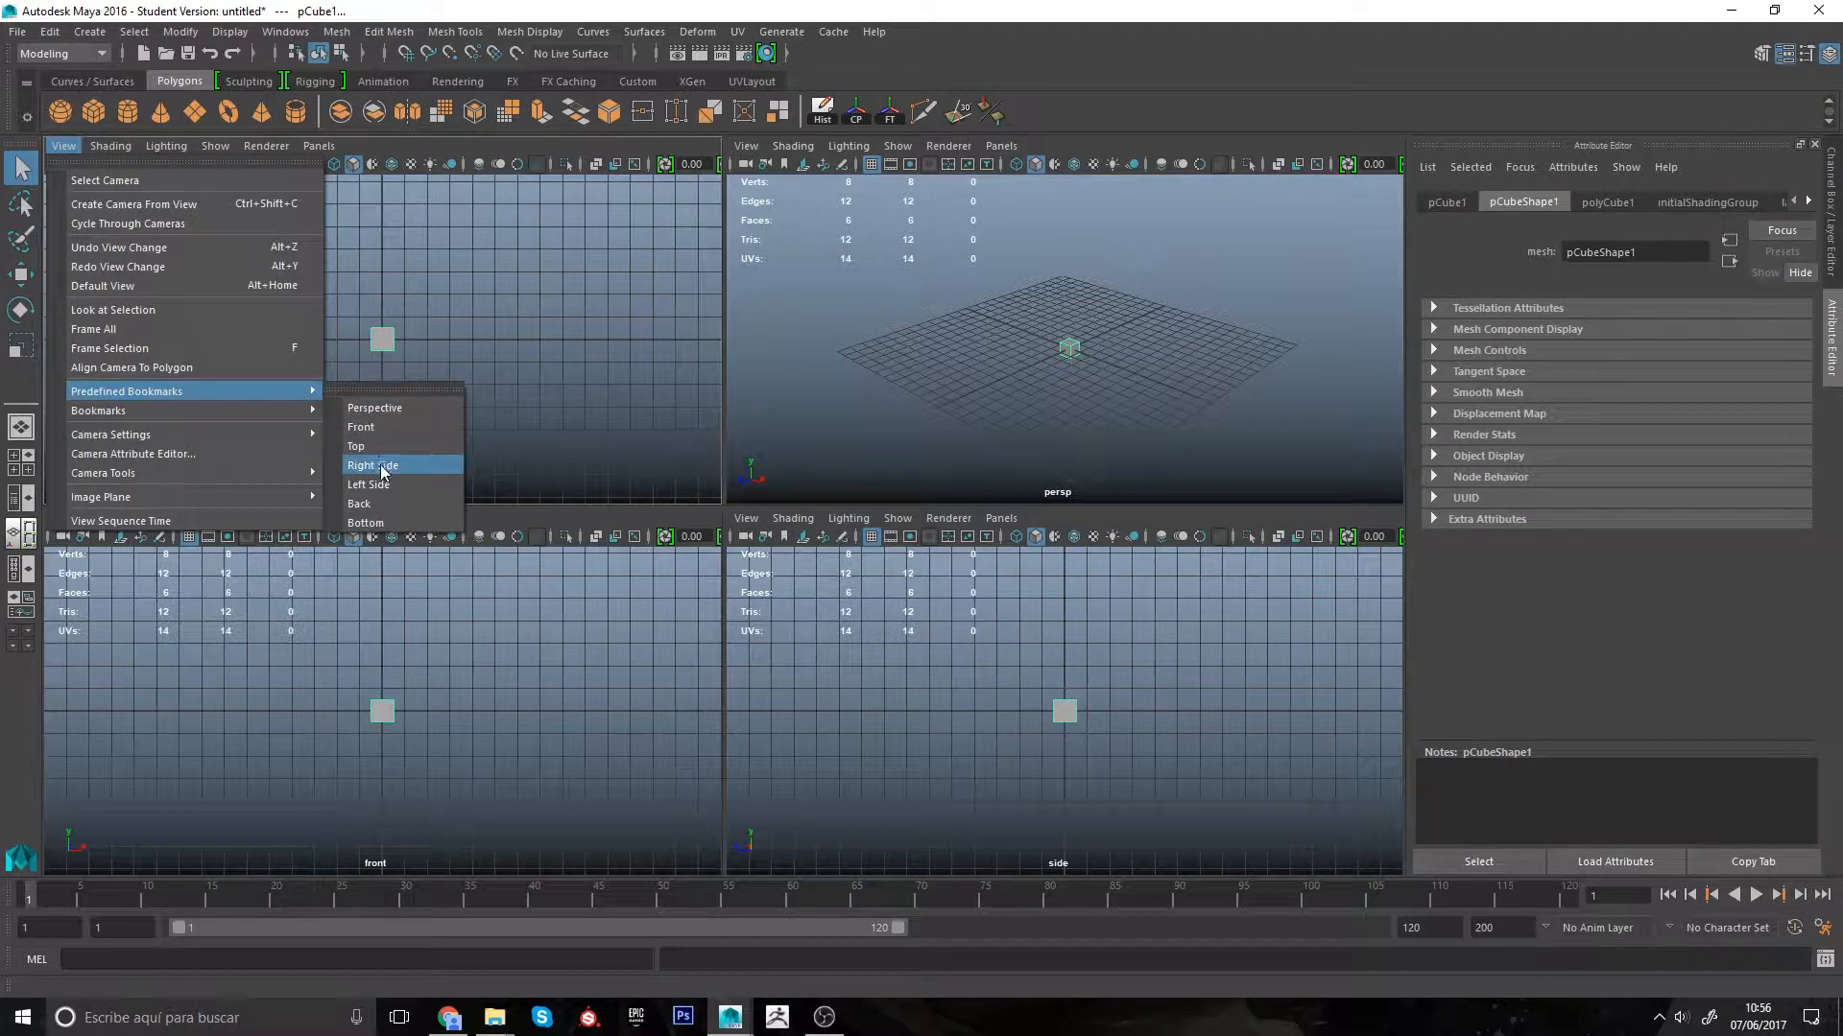
left_click(375, 507)
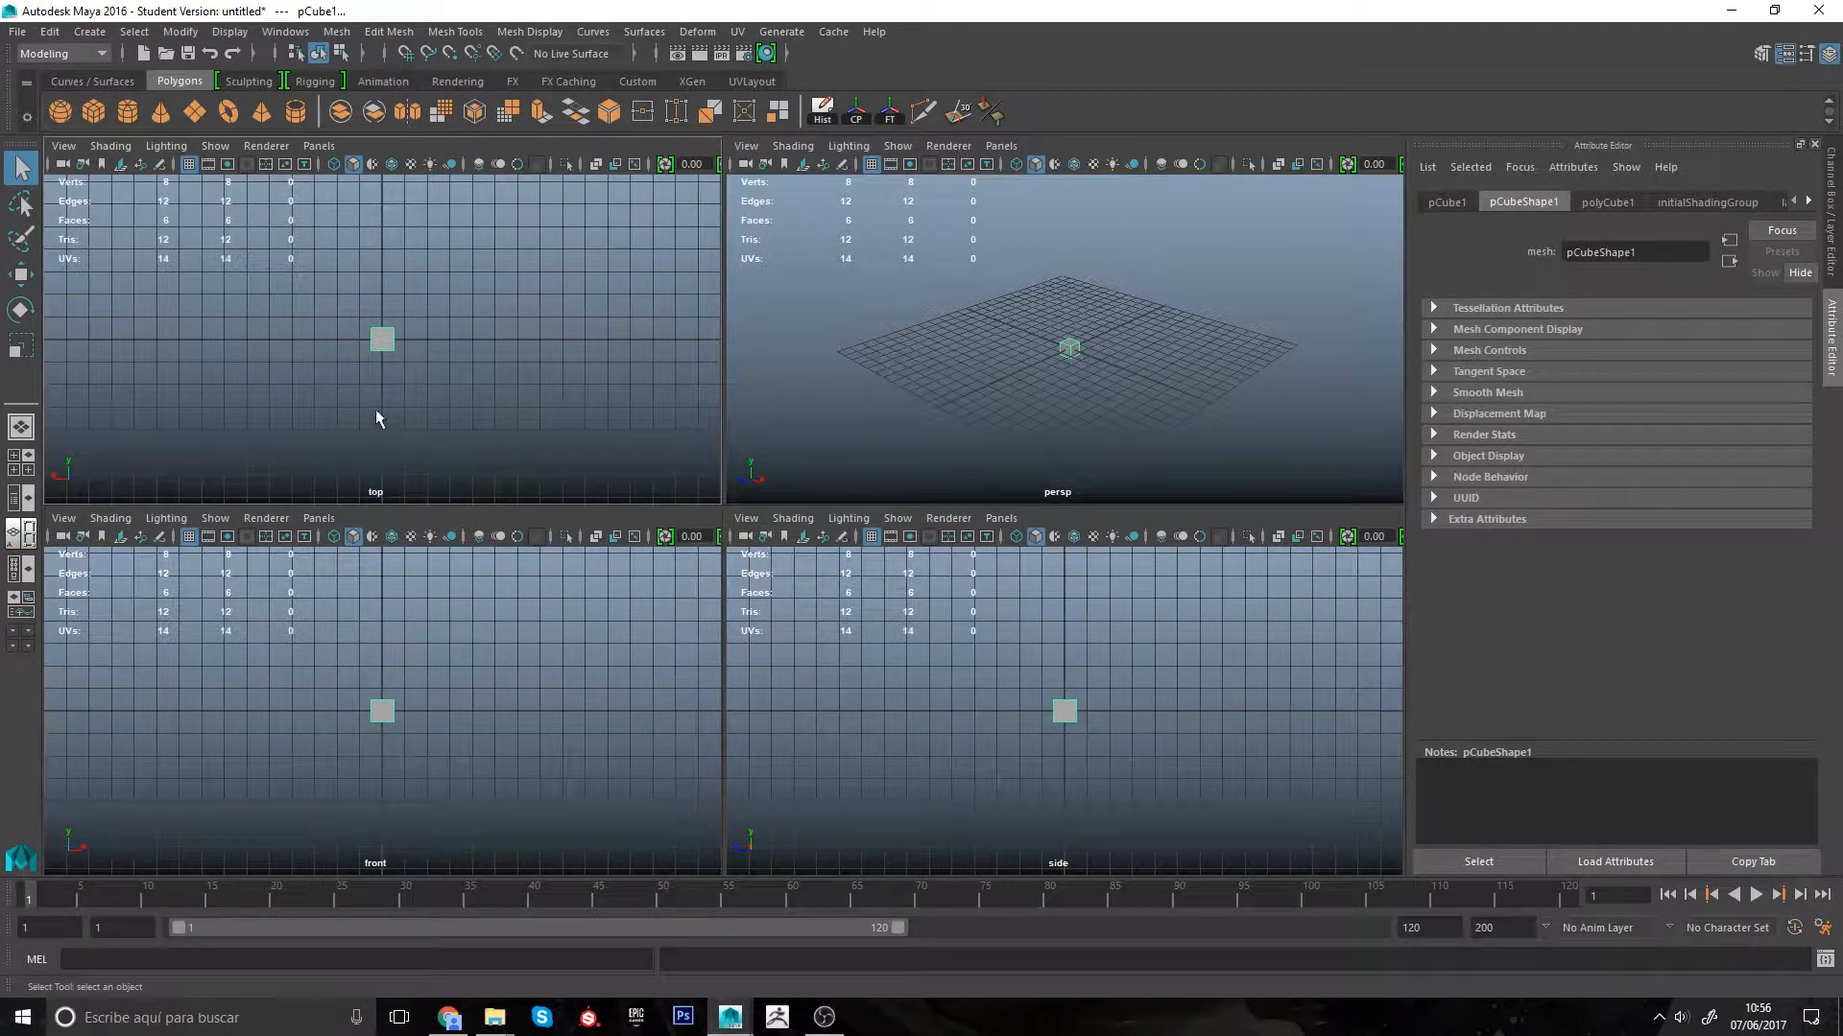
Step: Import 01d6f1d3-39ff-4782-8e32-ed822156742d.jpg as an image plane in the top viewport
left_click(64, 145)
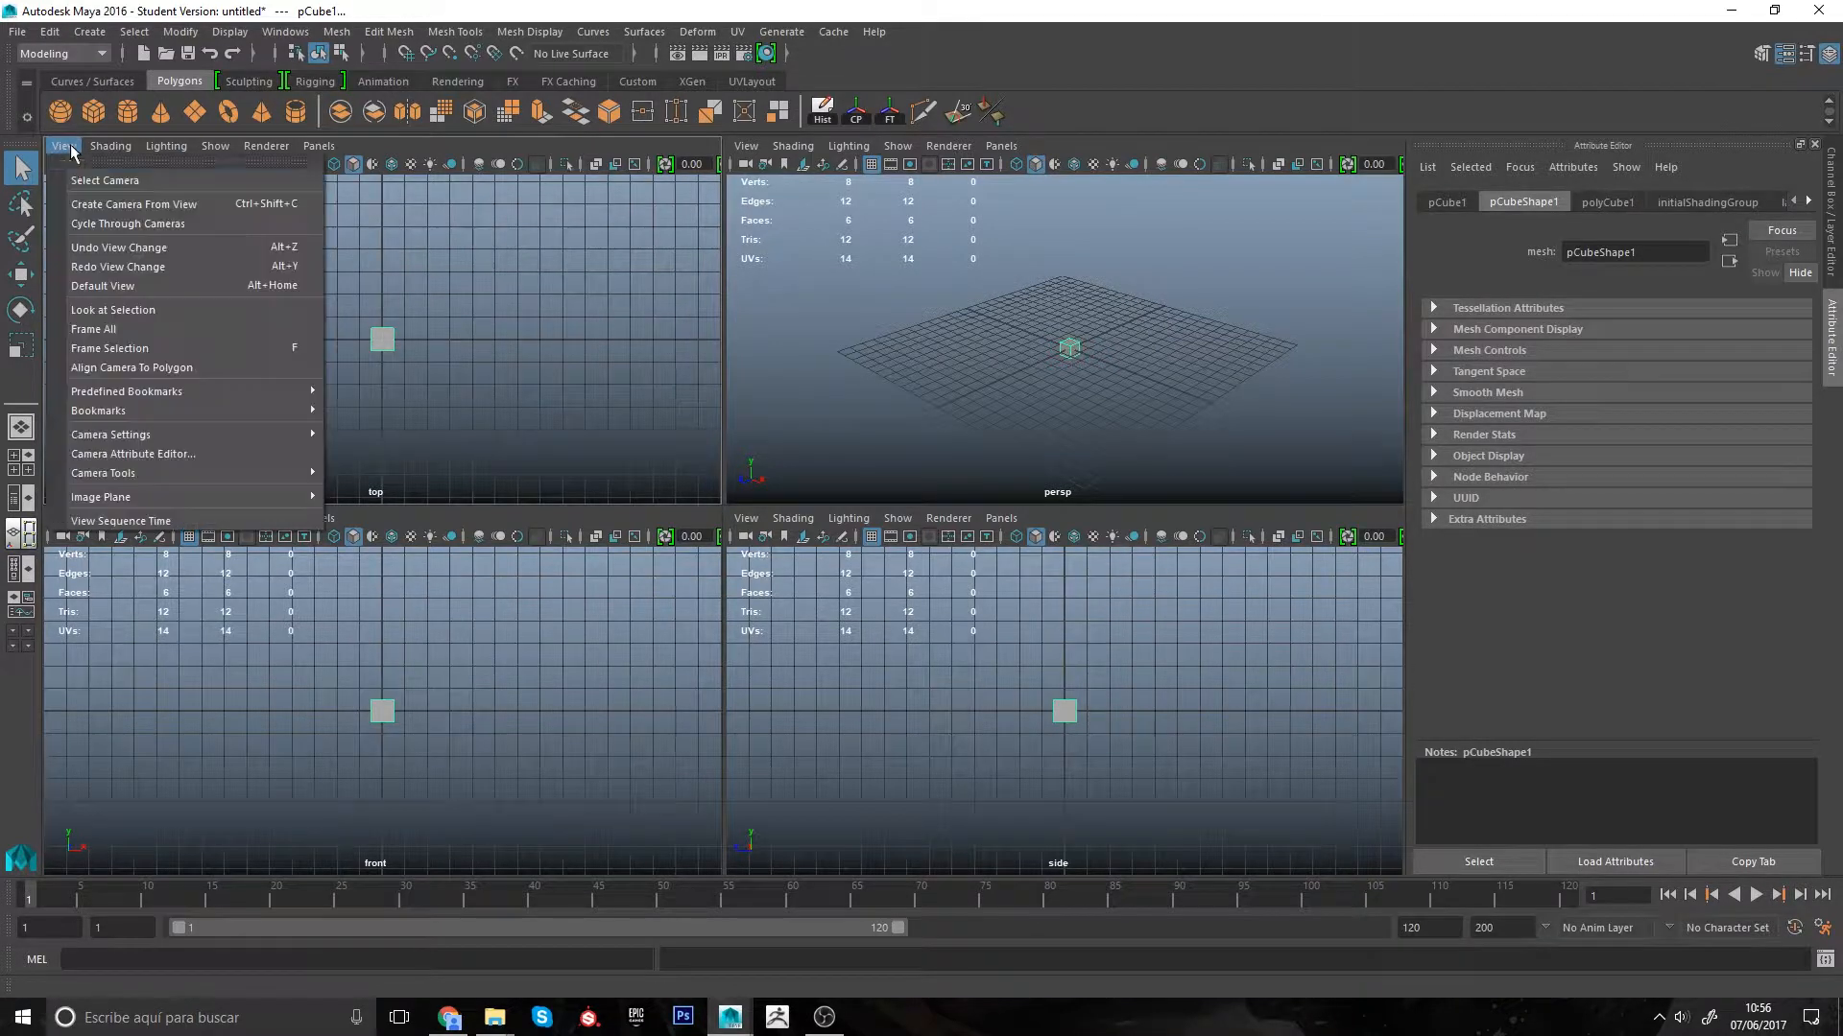
mouse_move(162, 501)
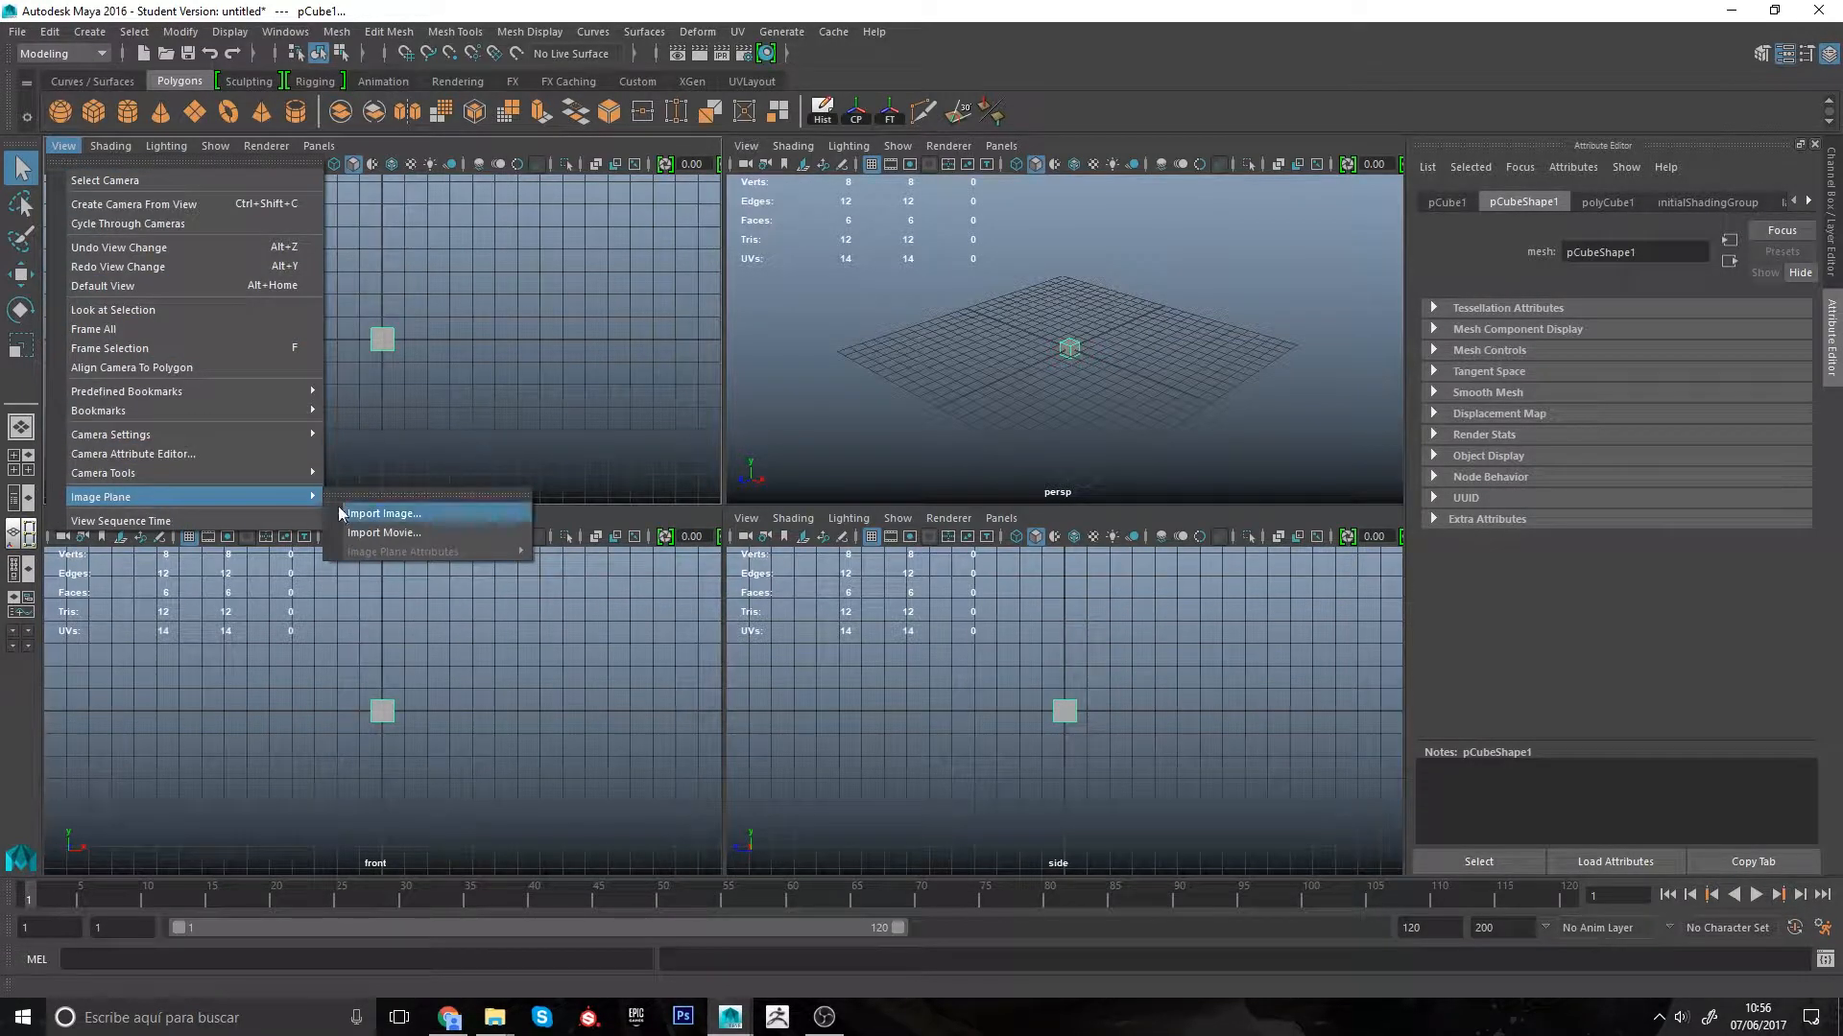
left_click(380, 513)
left_click(592, 341)
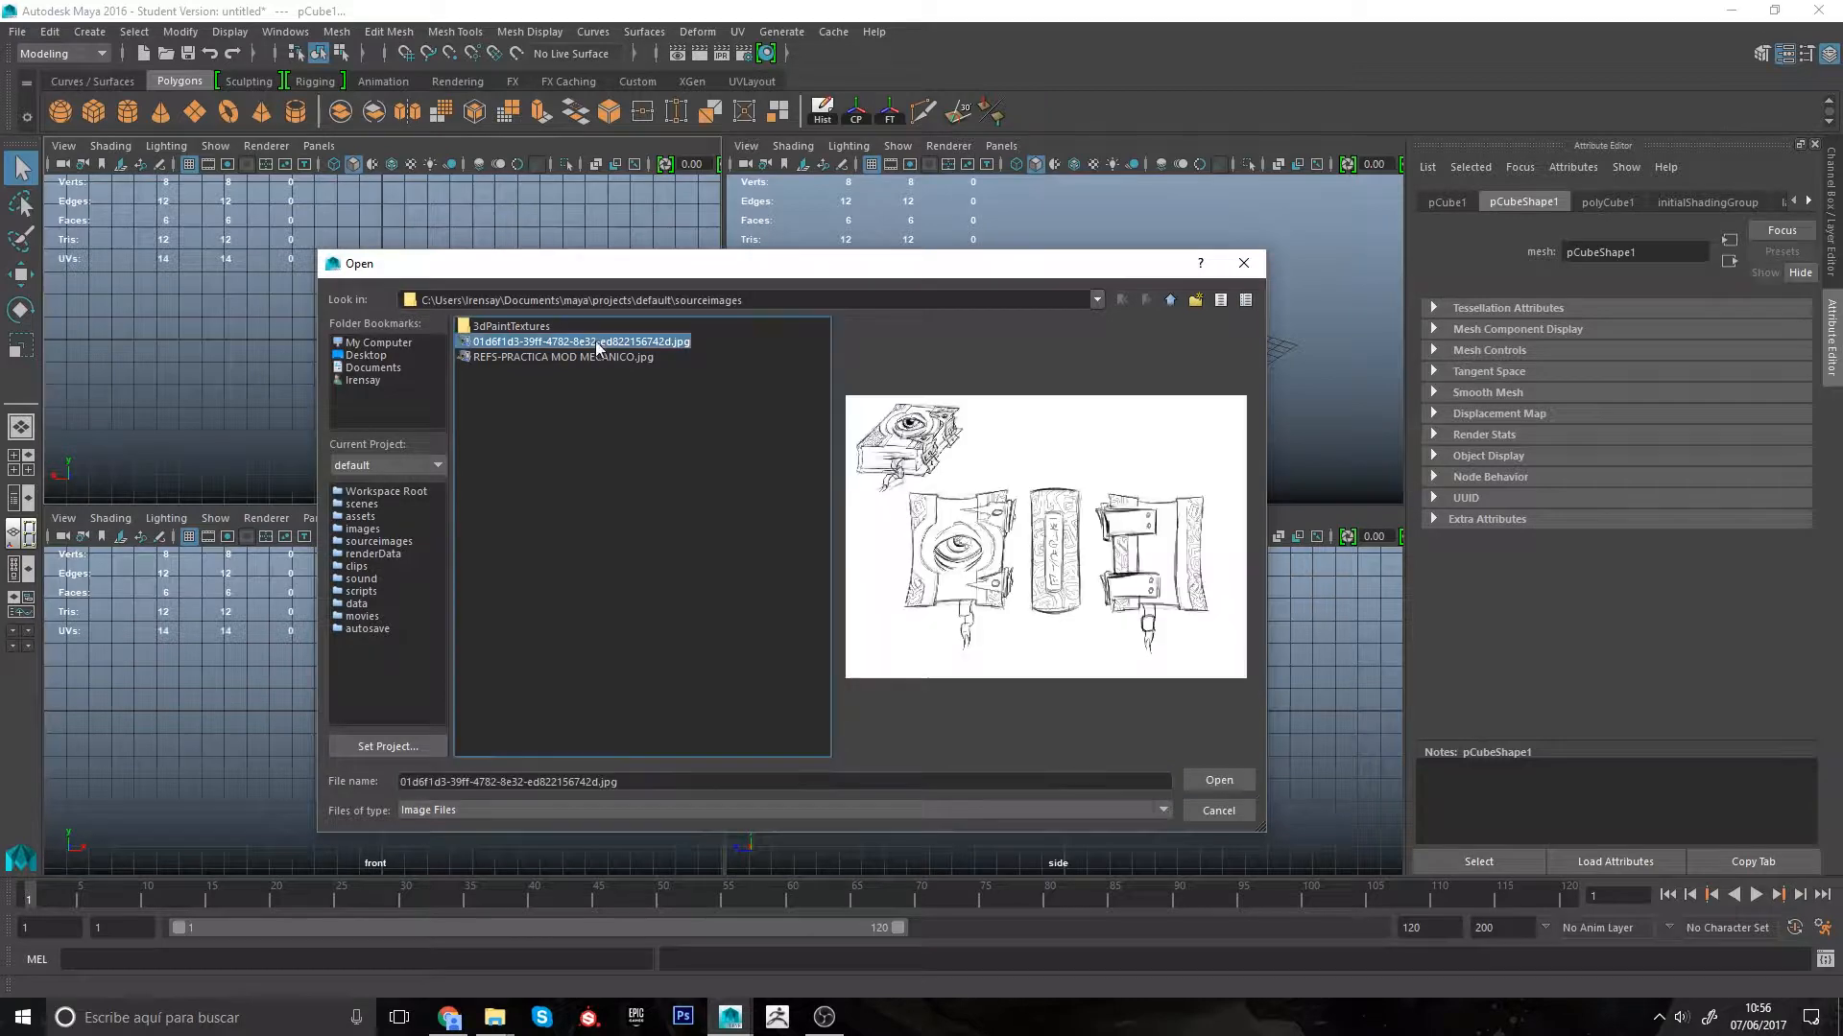
left_click(1219, 781)
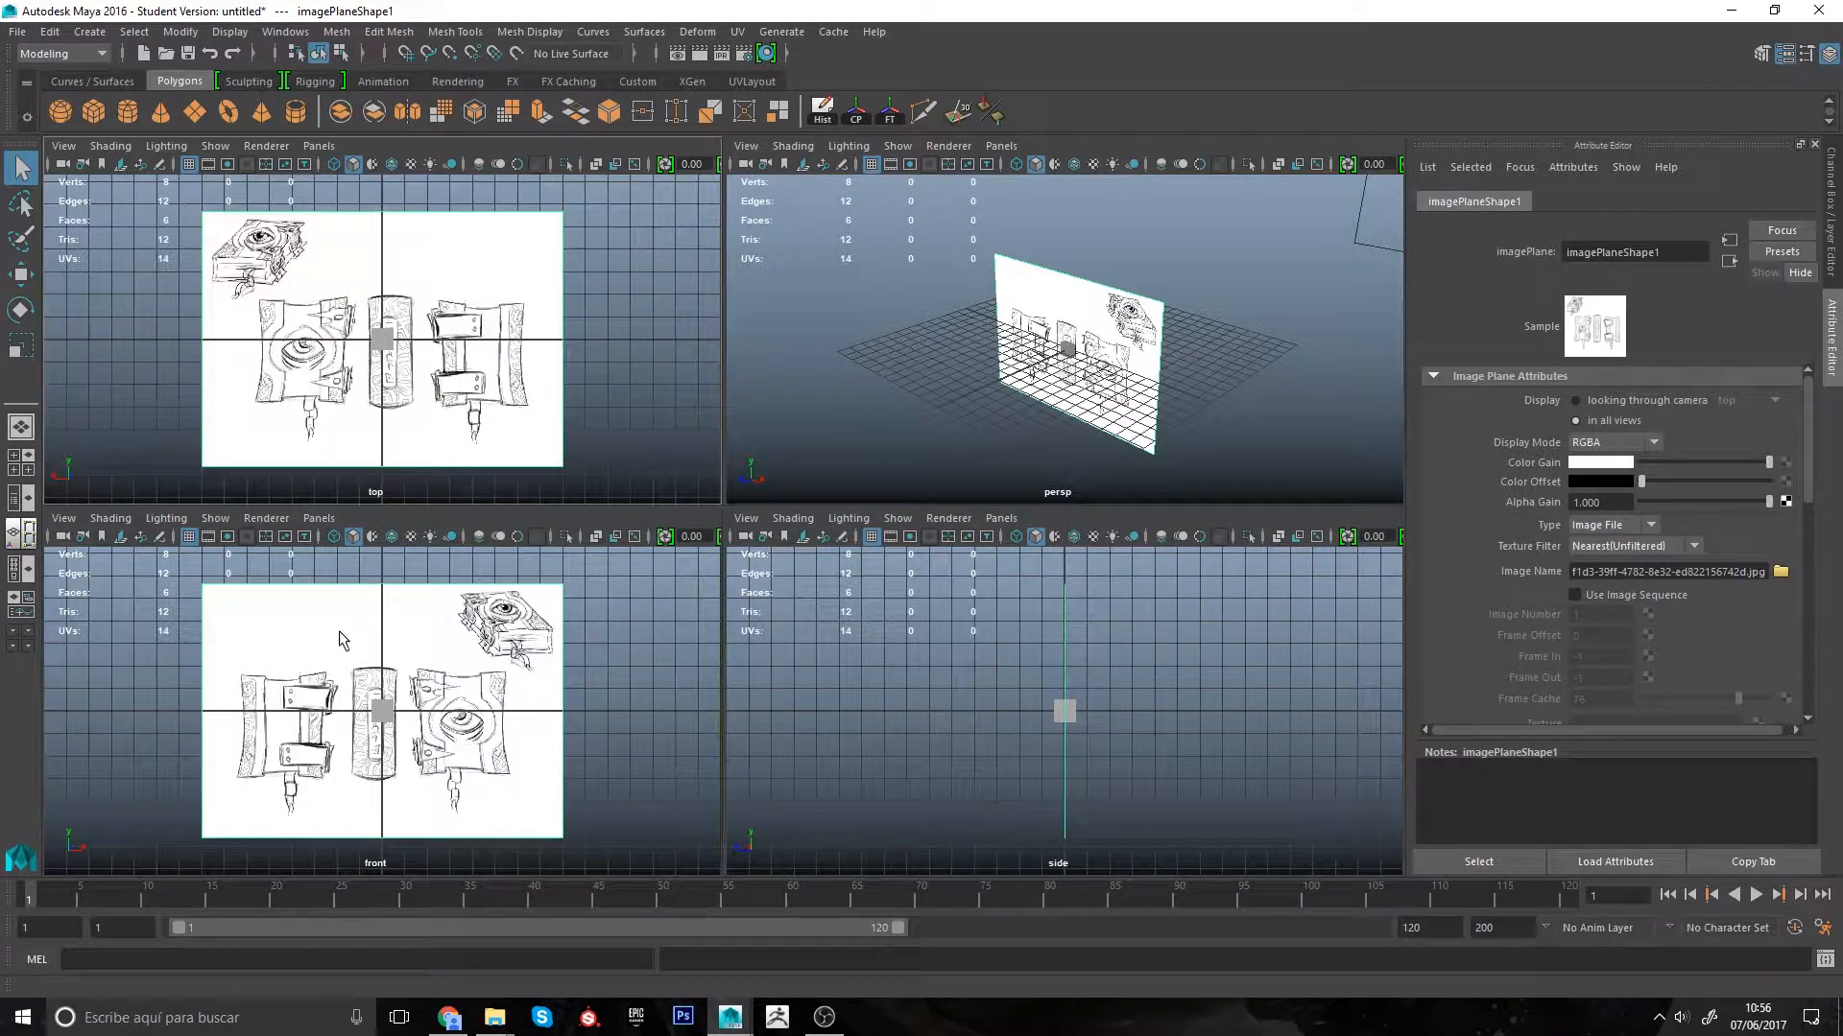
Step: Import the same book sketch, 01d6f1d3-39ff-4782-8e32-ed822156742d.jpg, as an image plane in the front viewport
left_click_drag(585, 609, 522, 629)
left_click(63, 518)
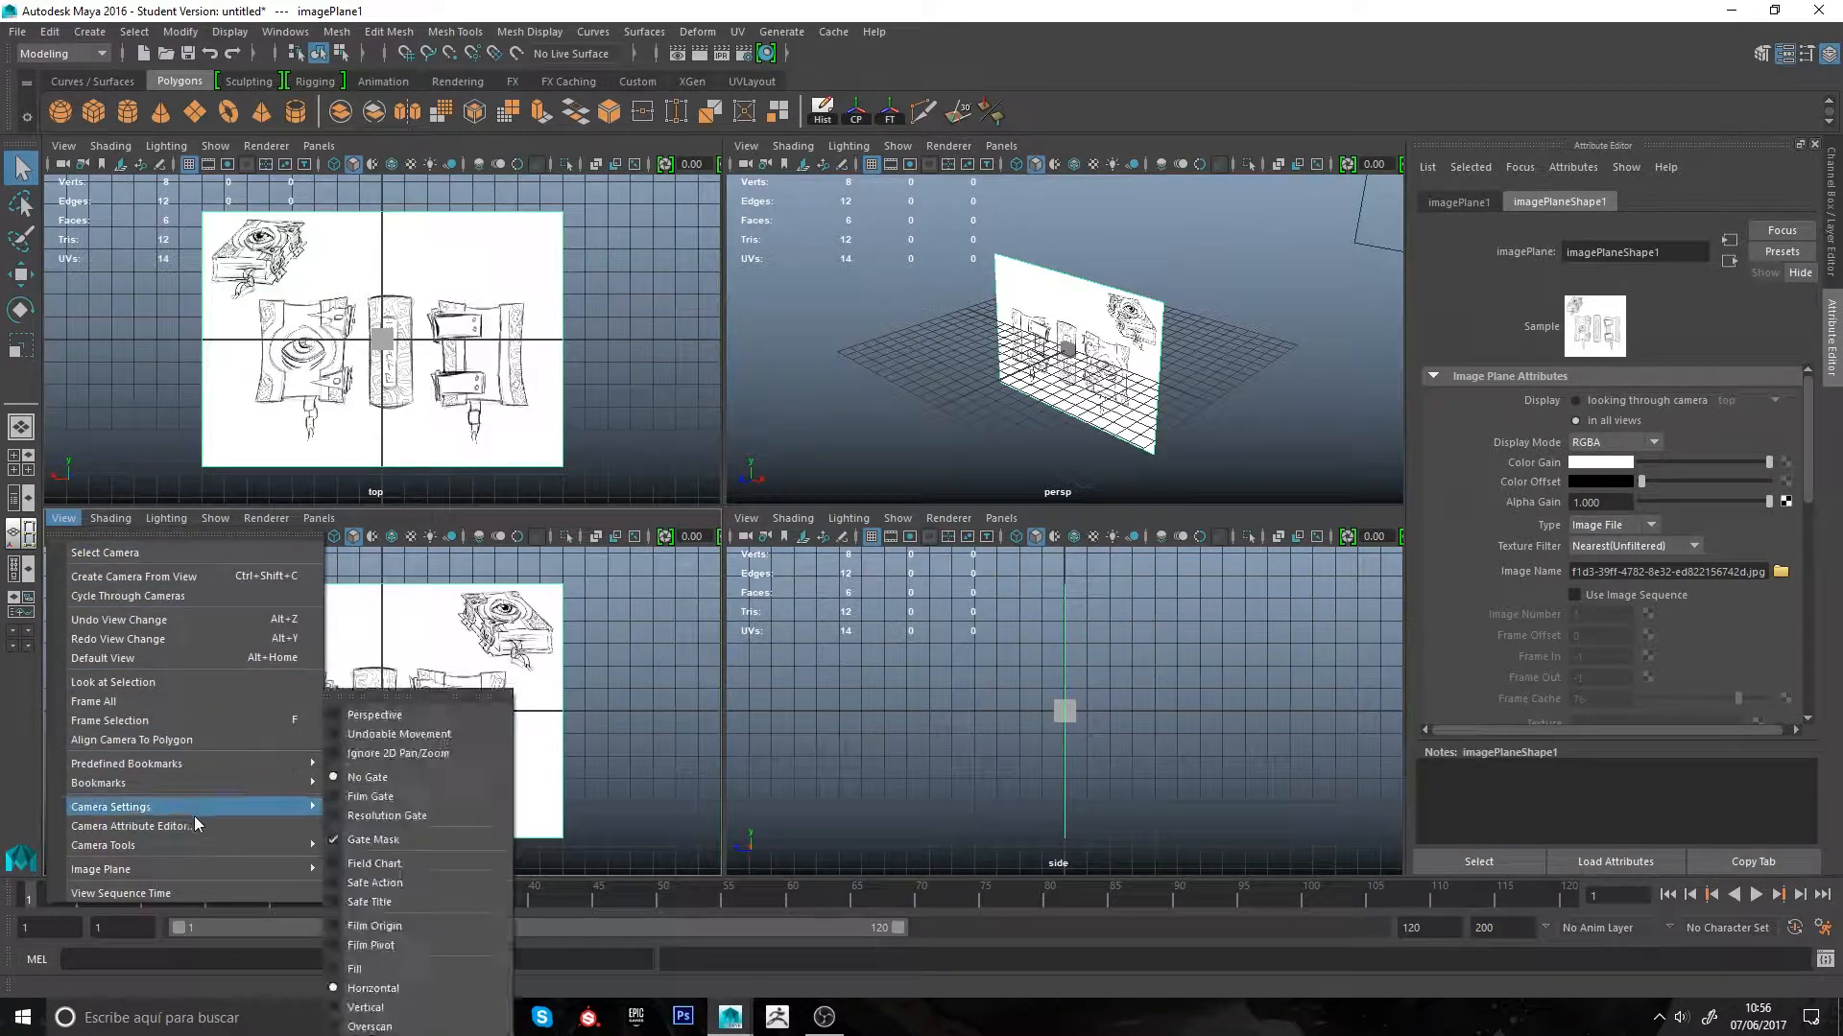
mouse_move(209, 869)
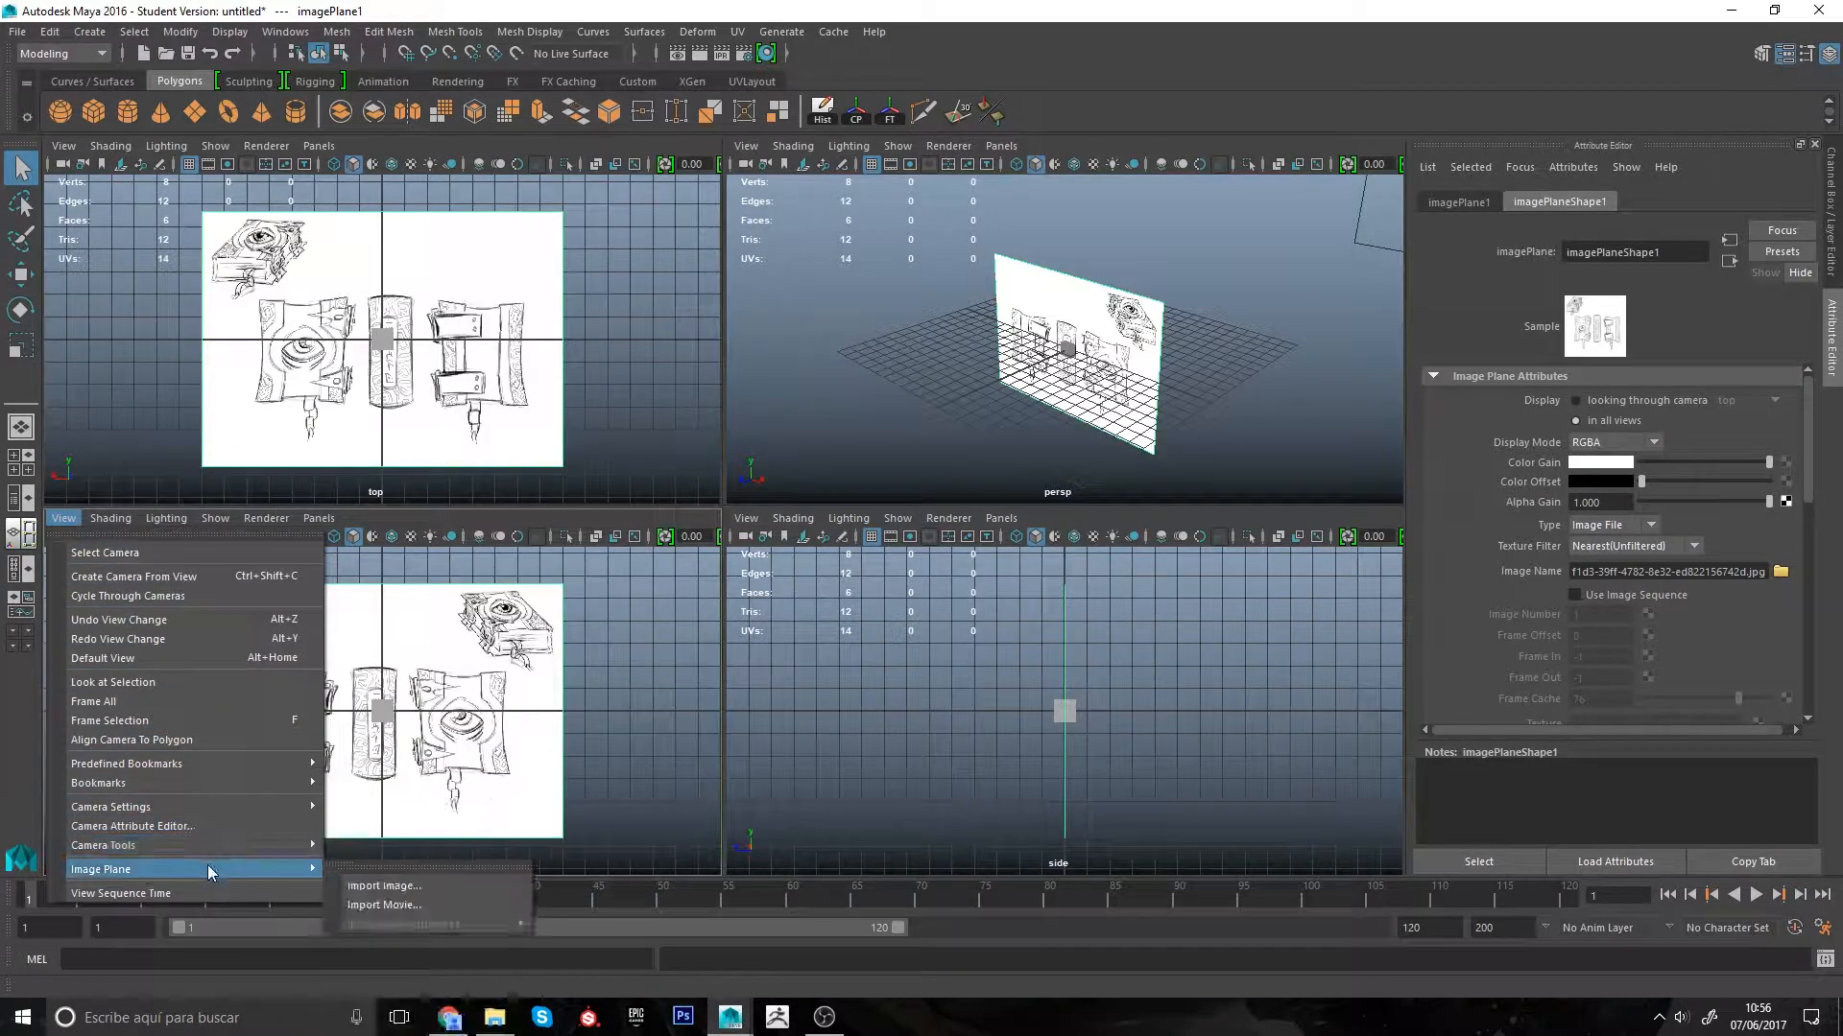
left_click(357, 882)
left_click(526, 342)
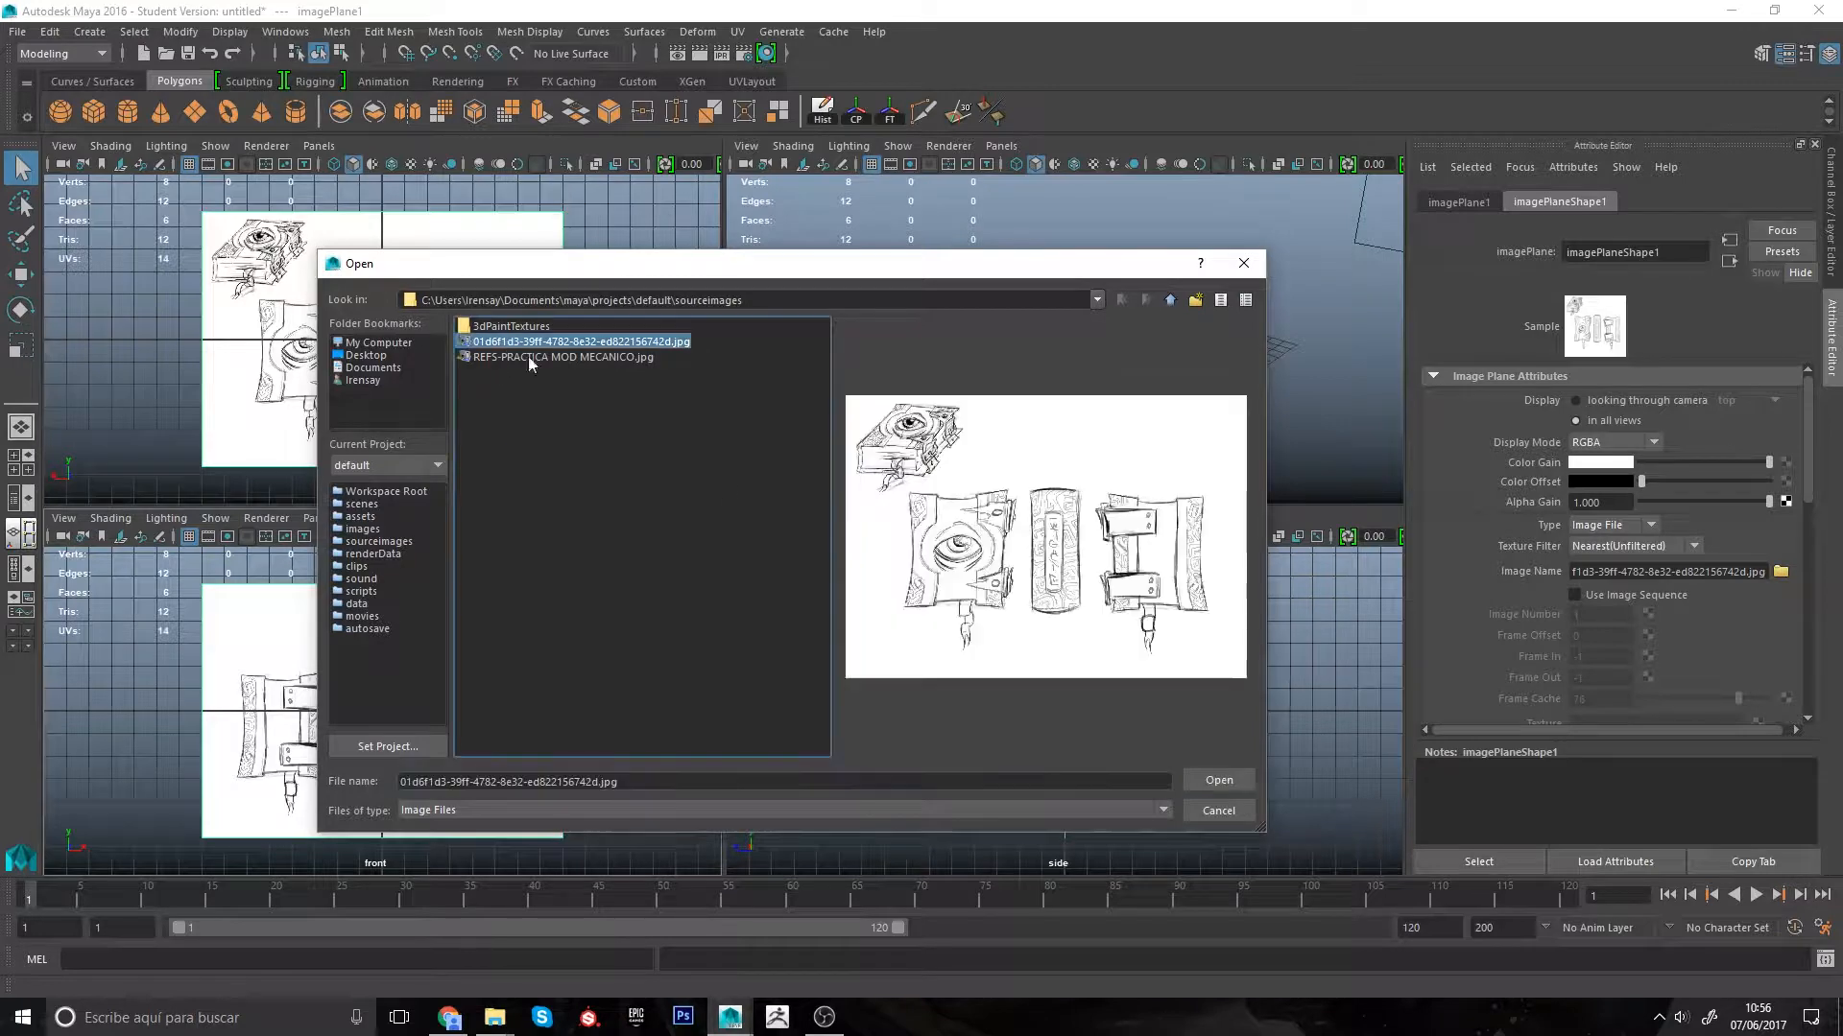
left_click(1211, 779)
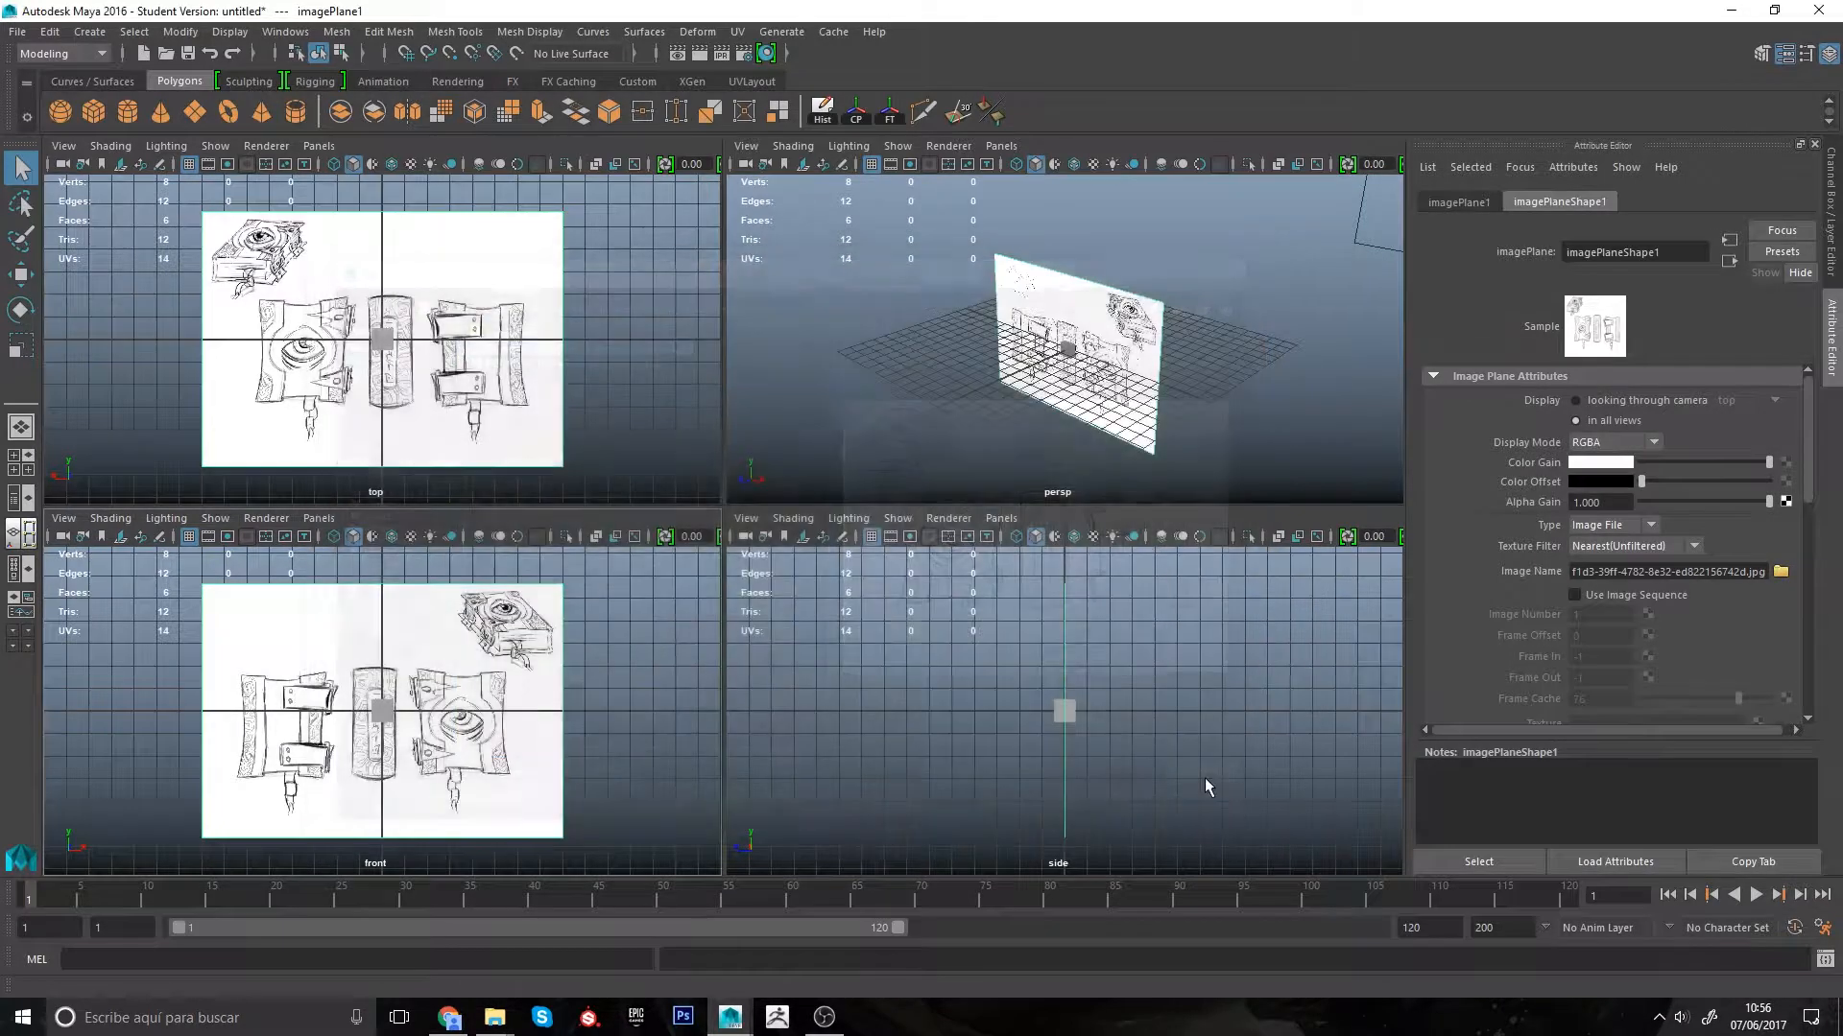
Step: Import 01d6f1d3-39ff-4782-8e32-ed822156742d.jpg as an image plane in the side viewport
left_click(746, 518)
mouse_move(866, 791)
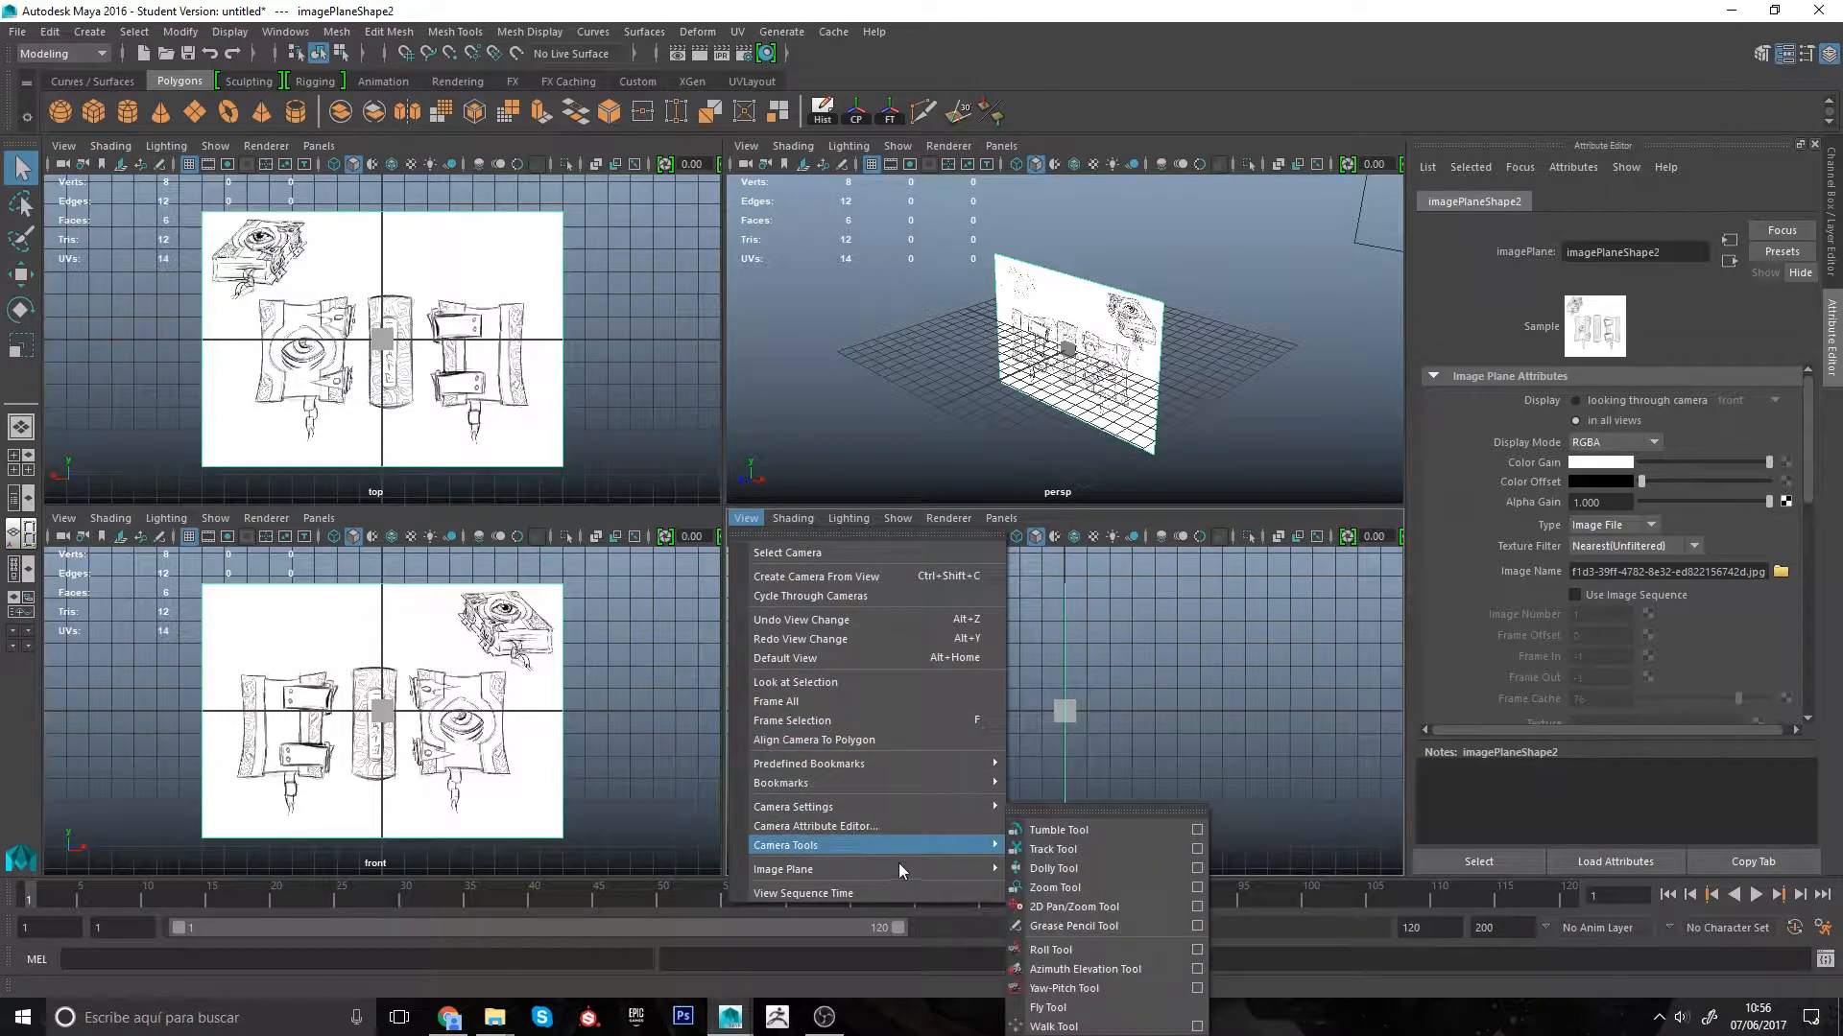
left_click(1044, 891)
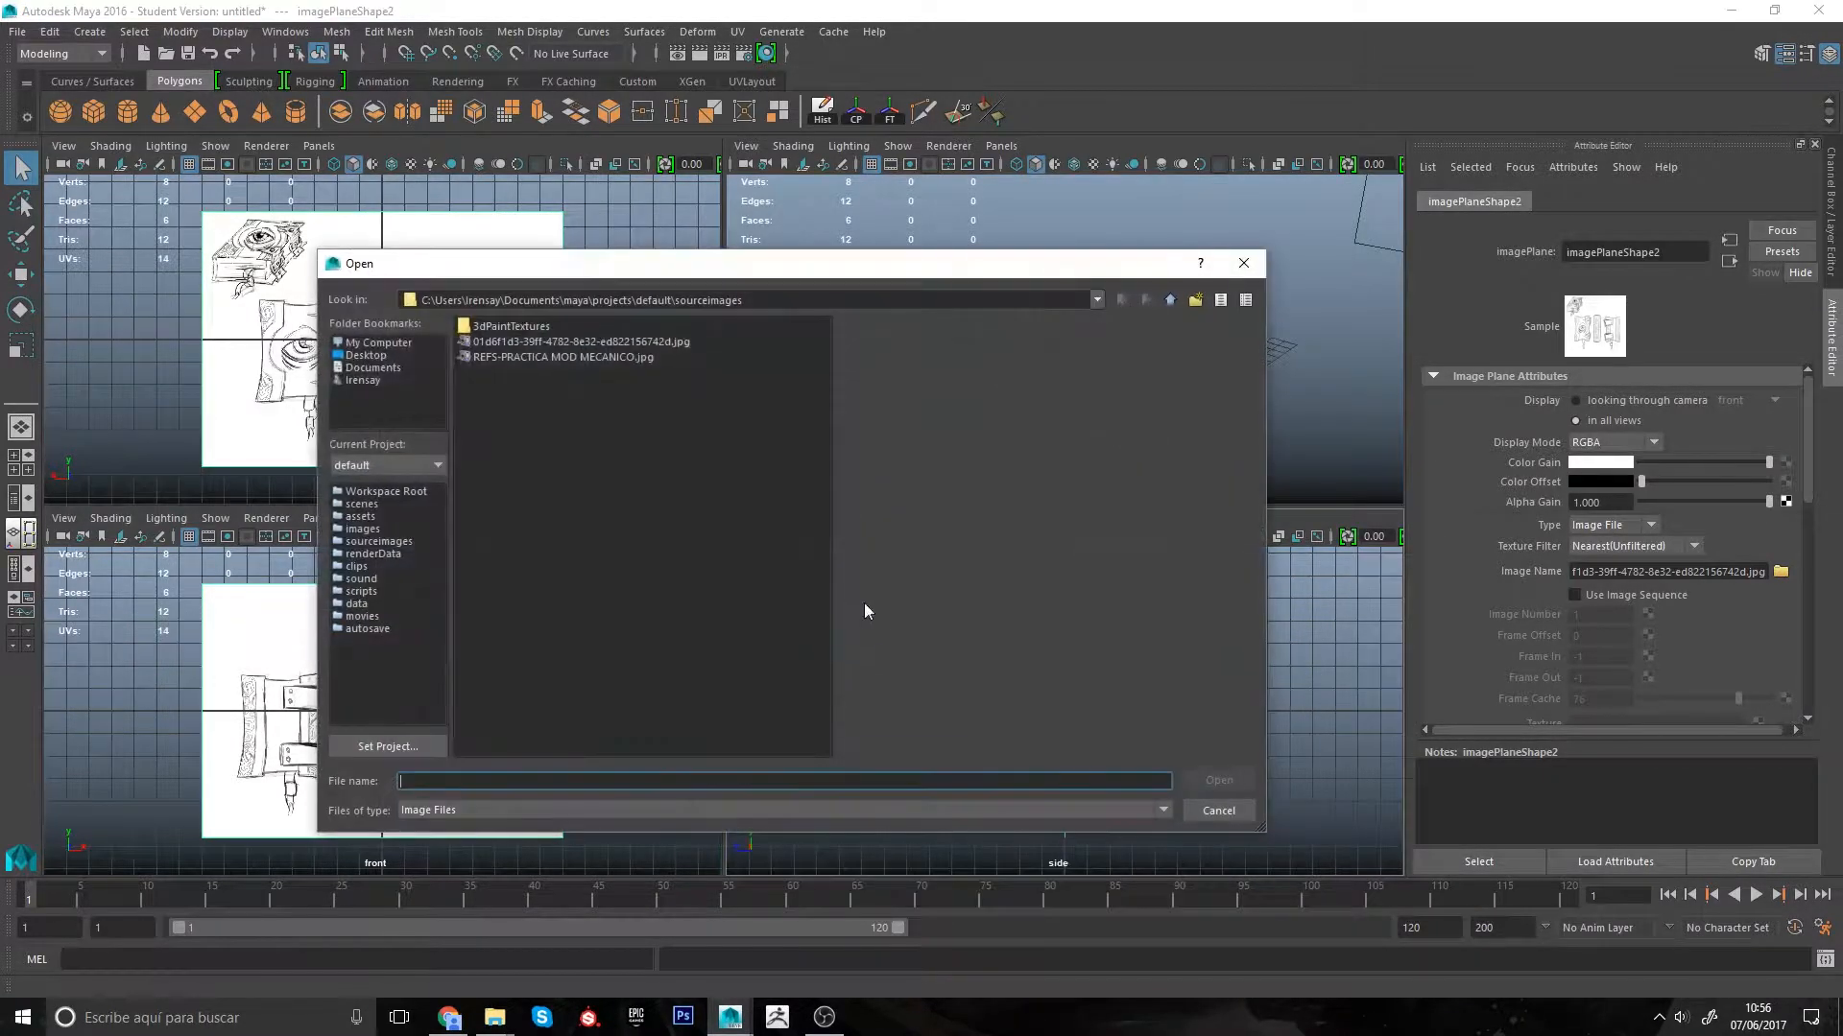
left_click(553, 342)
left_click(1219, 780)
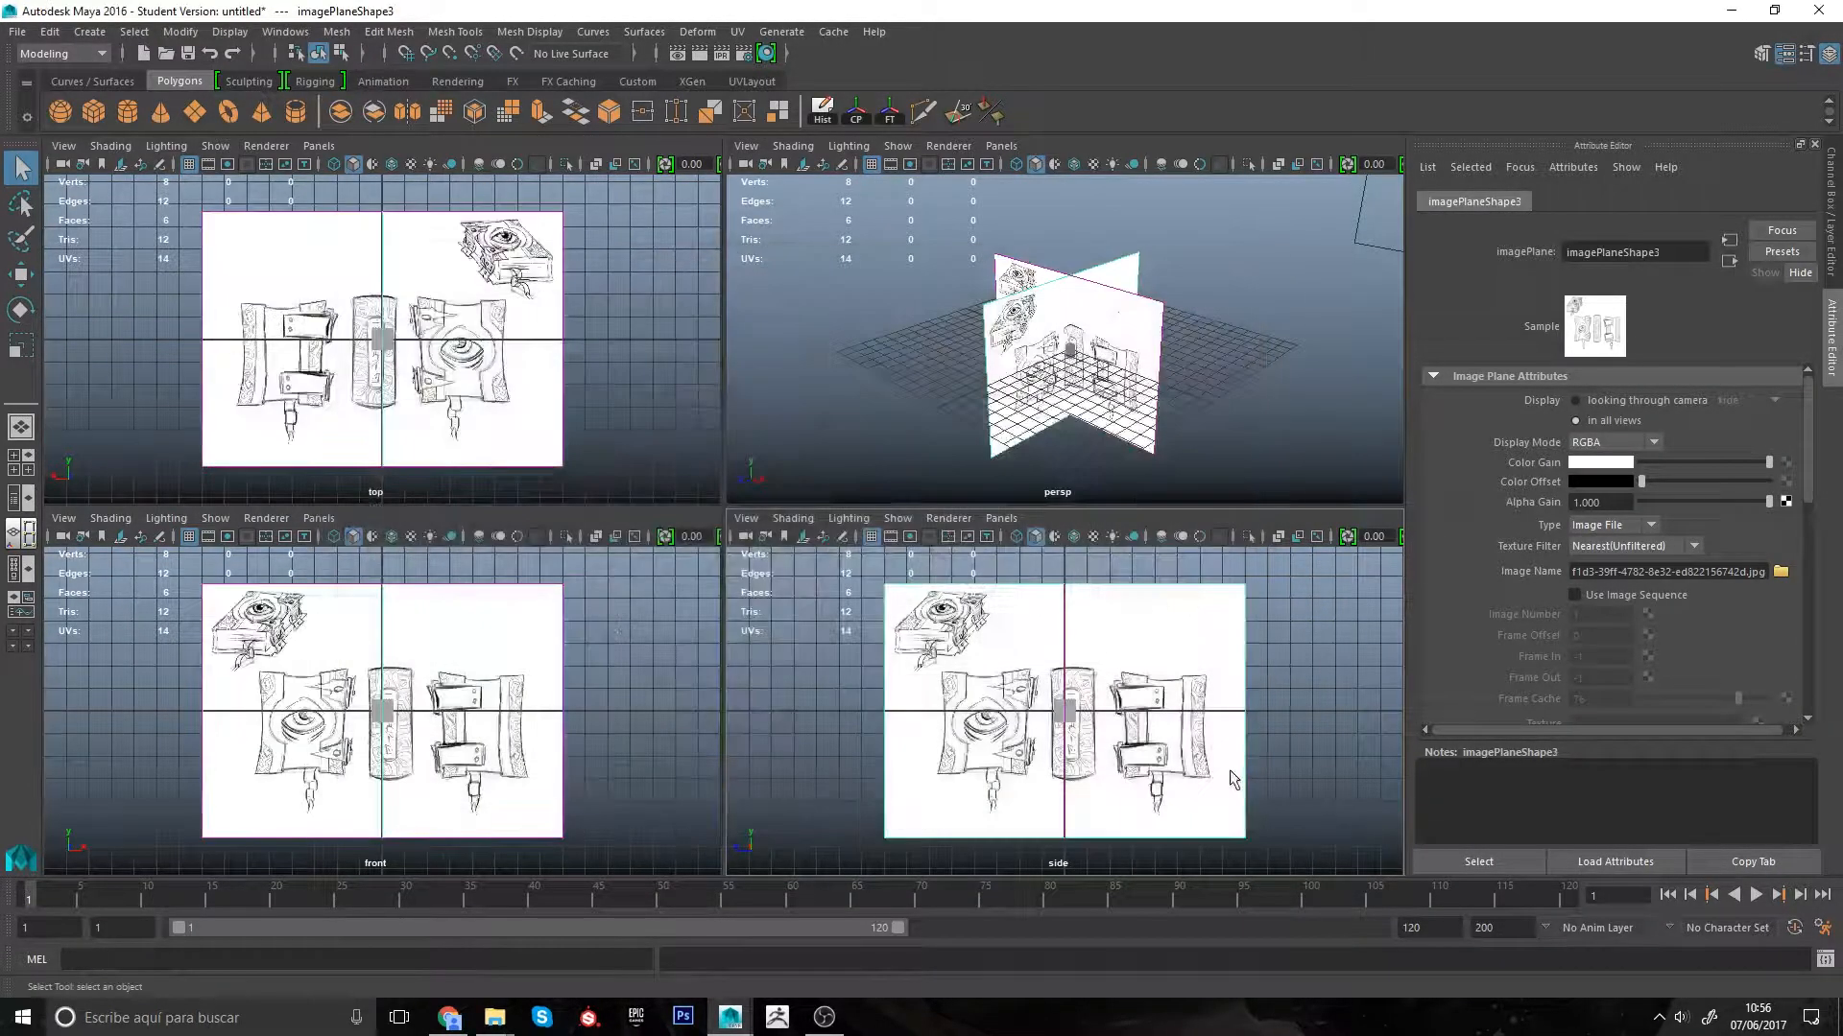
Step: Set the display of all three image planes to looking through camera so each shows only in its own view
left_click(1161, 304)
left_click(509, 372)
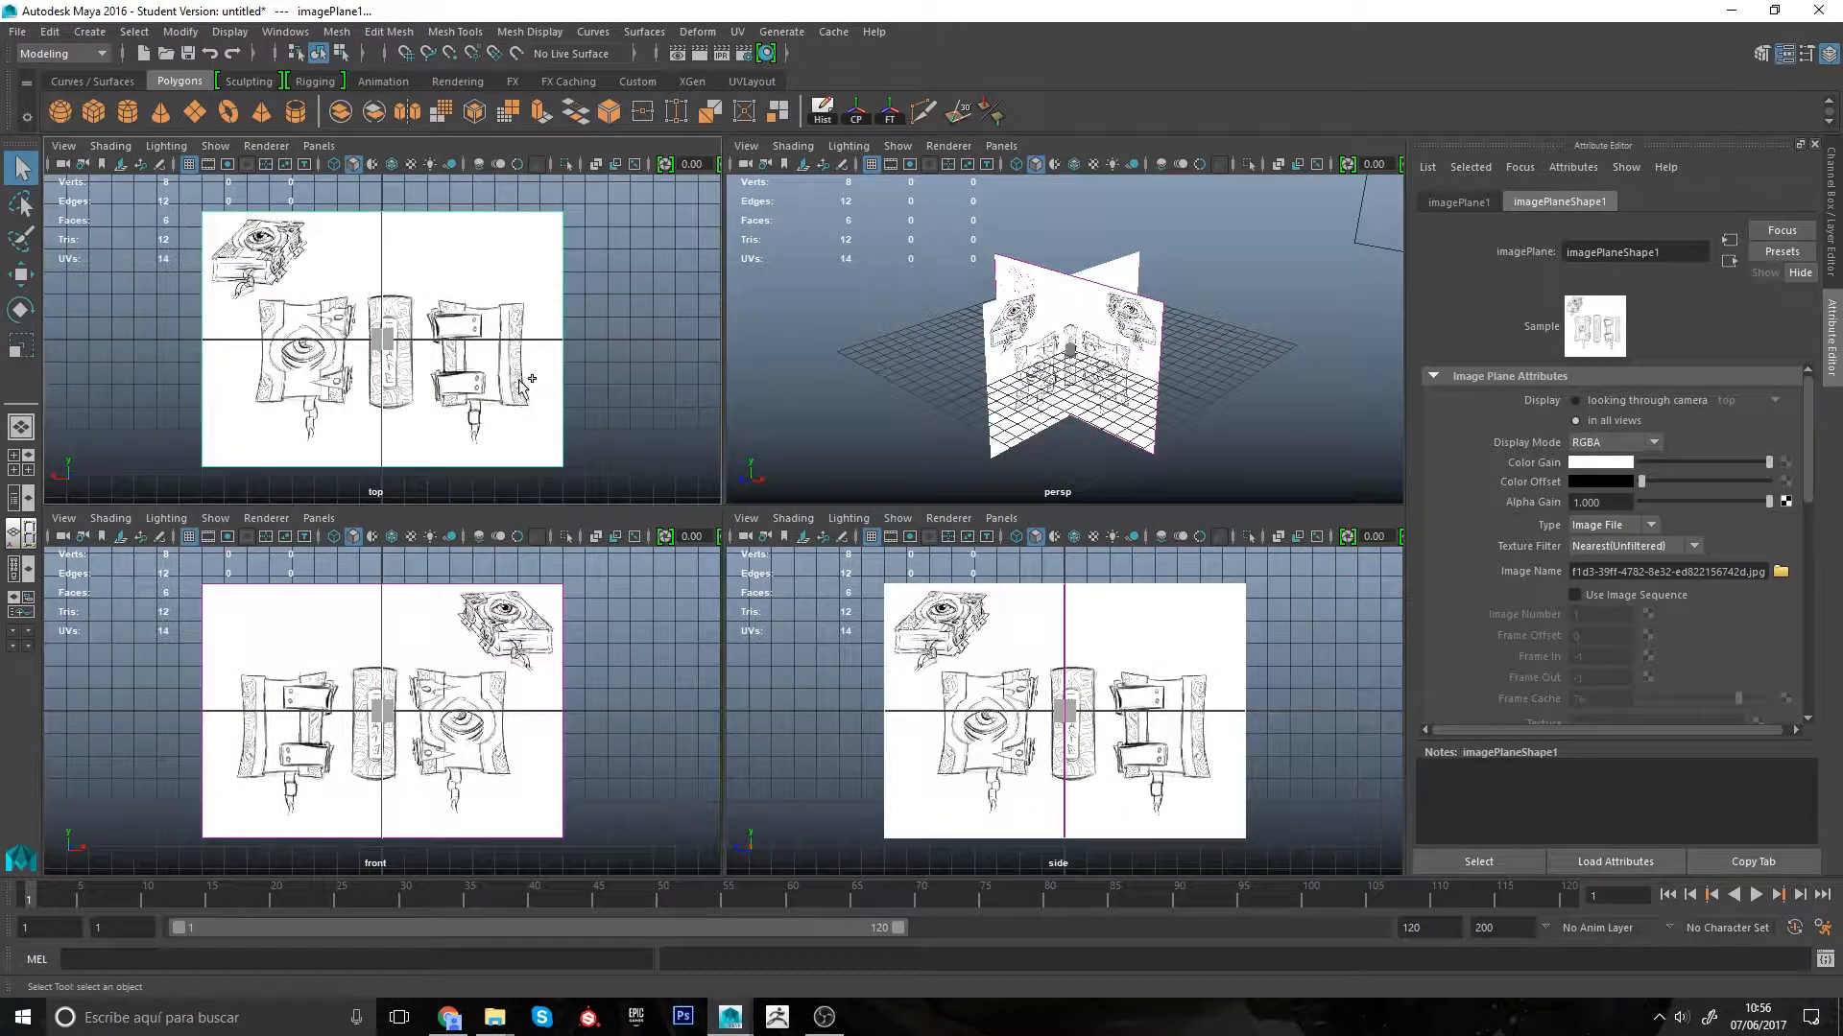
left_click(1575, 401)
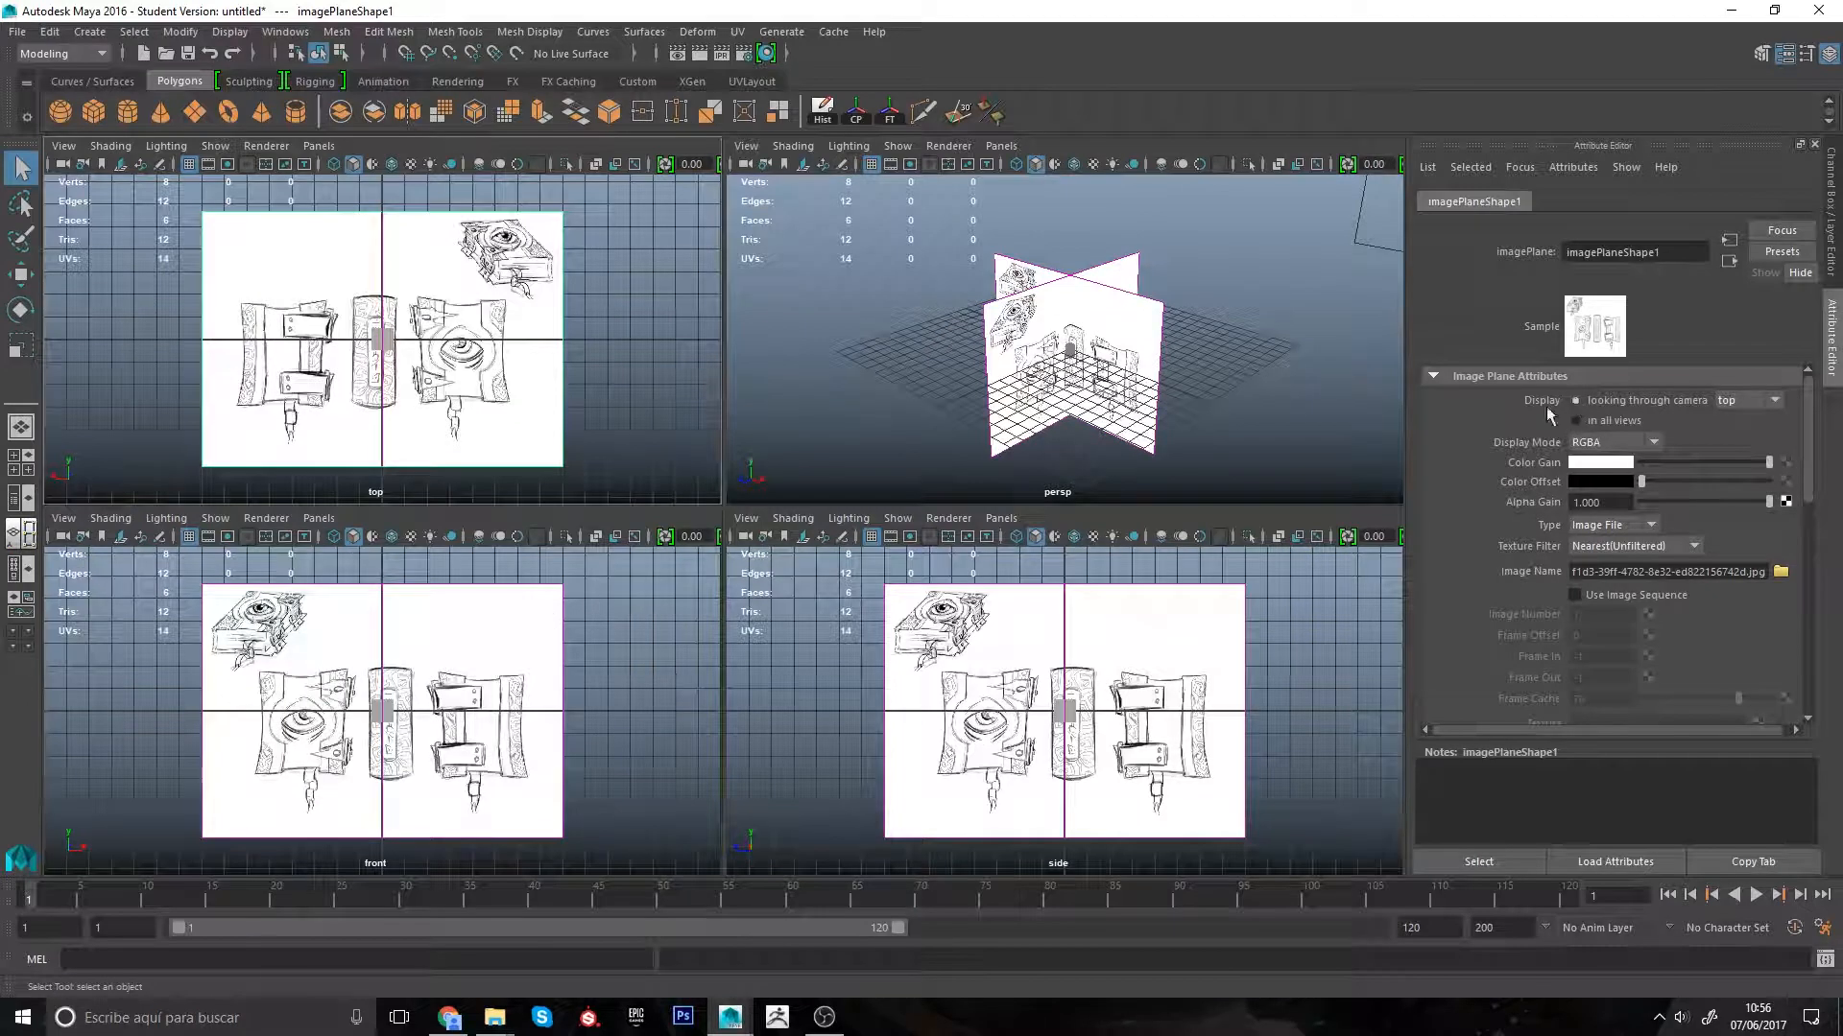
left_click(1140, 369)
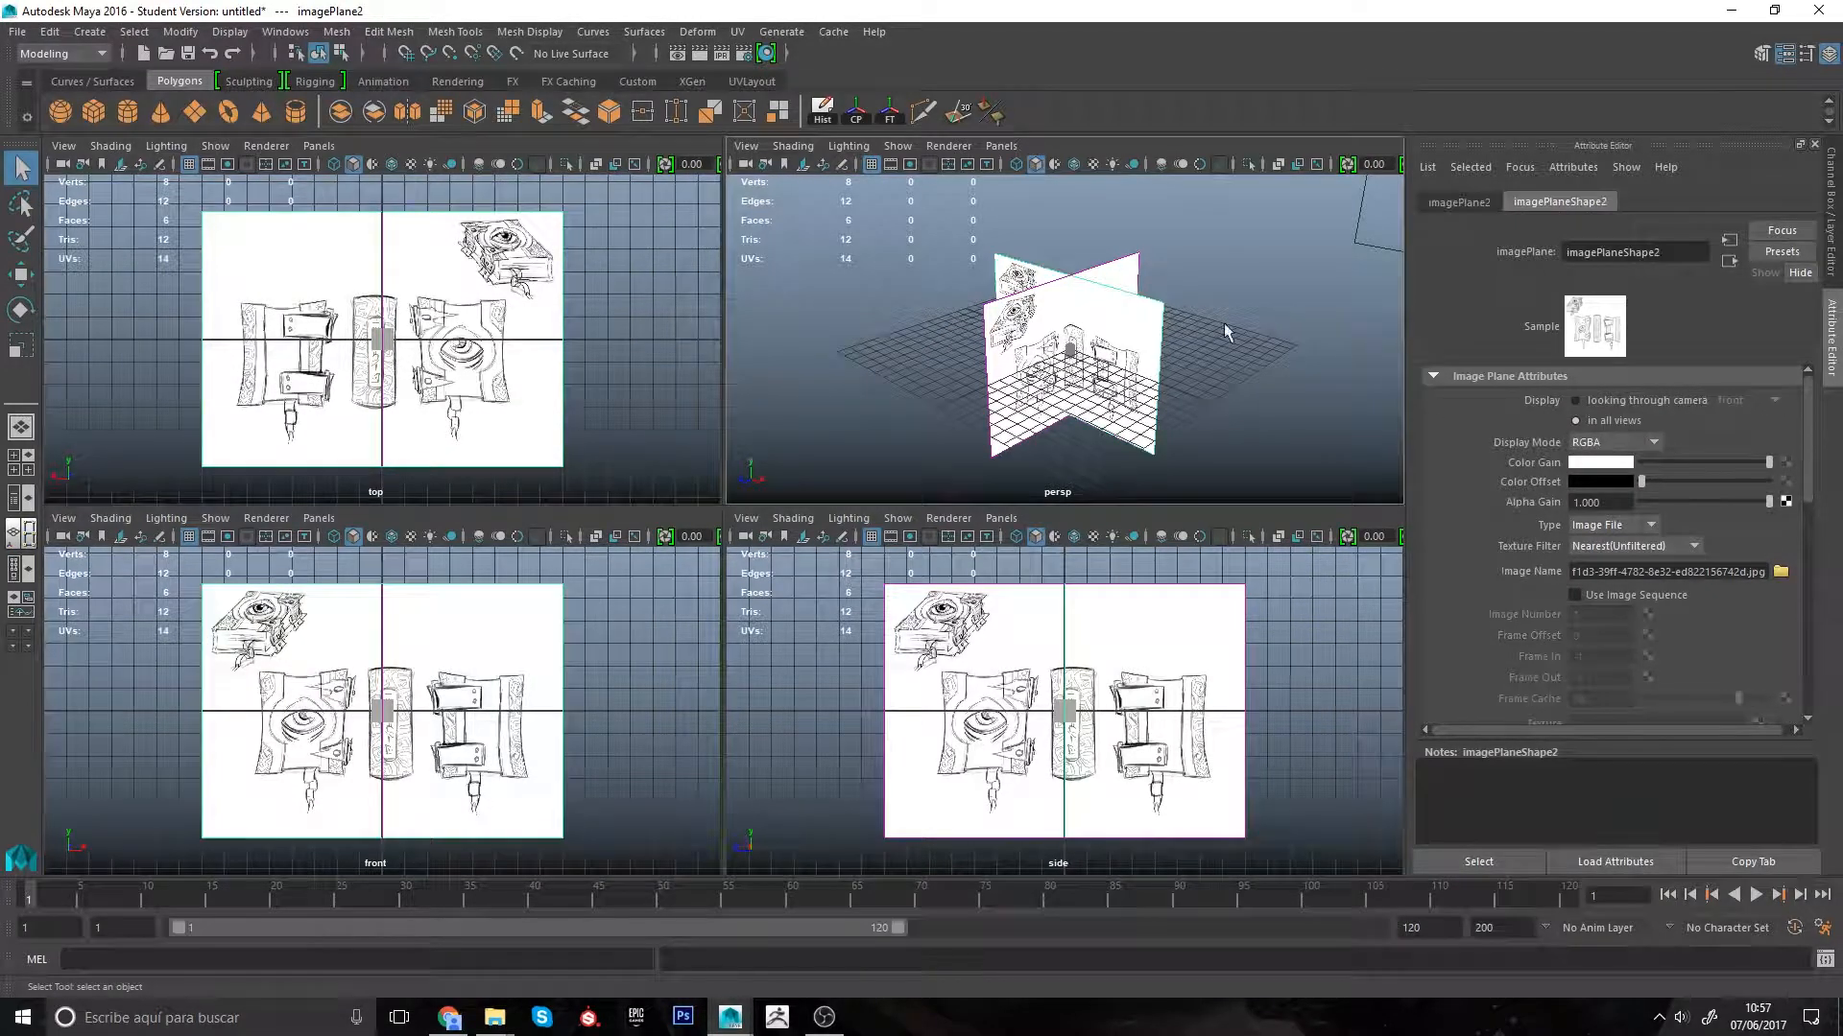
left_click(1574, 400)
left_click(1104, 302)
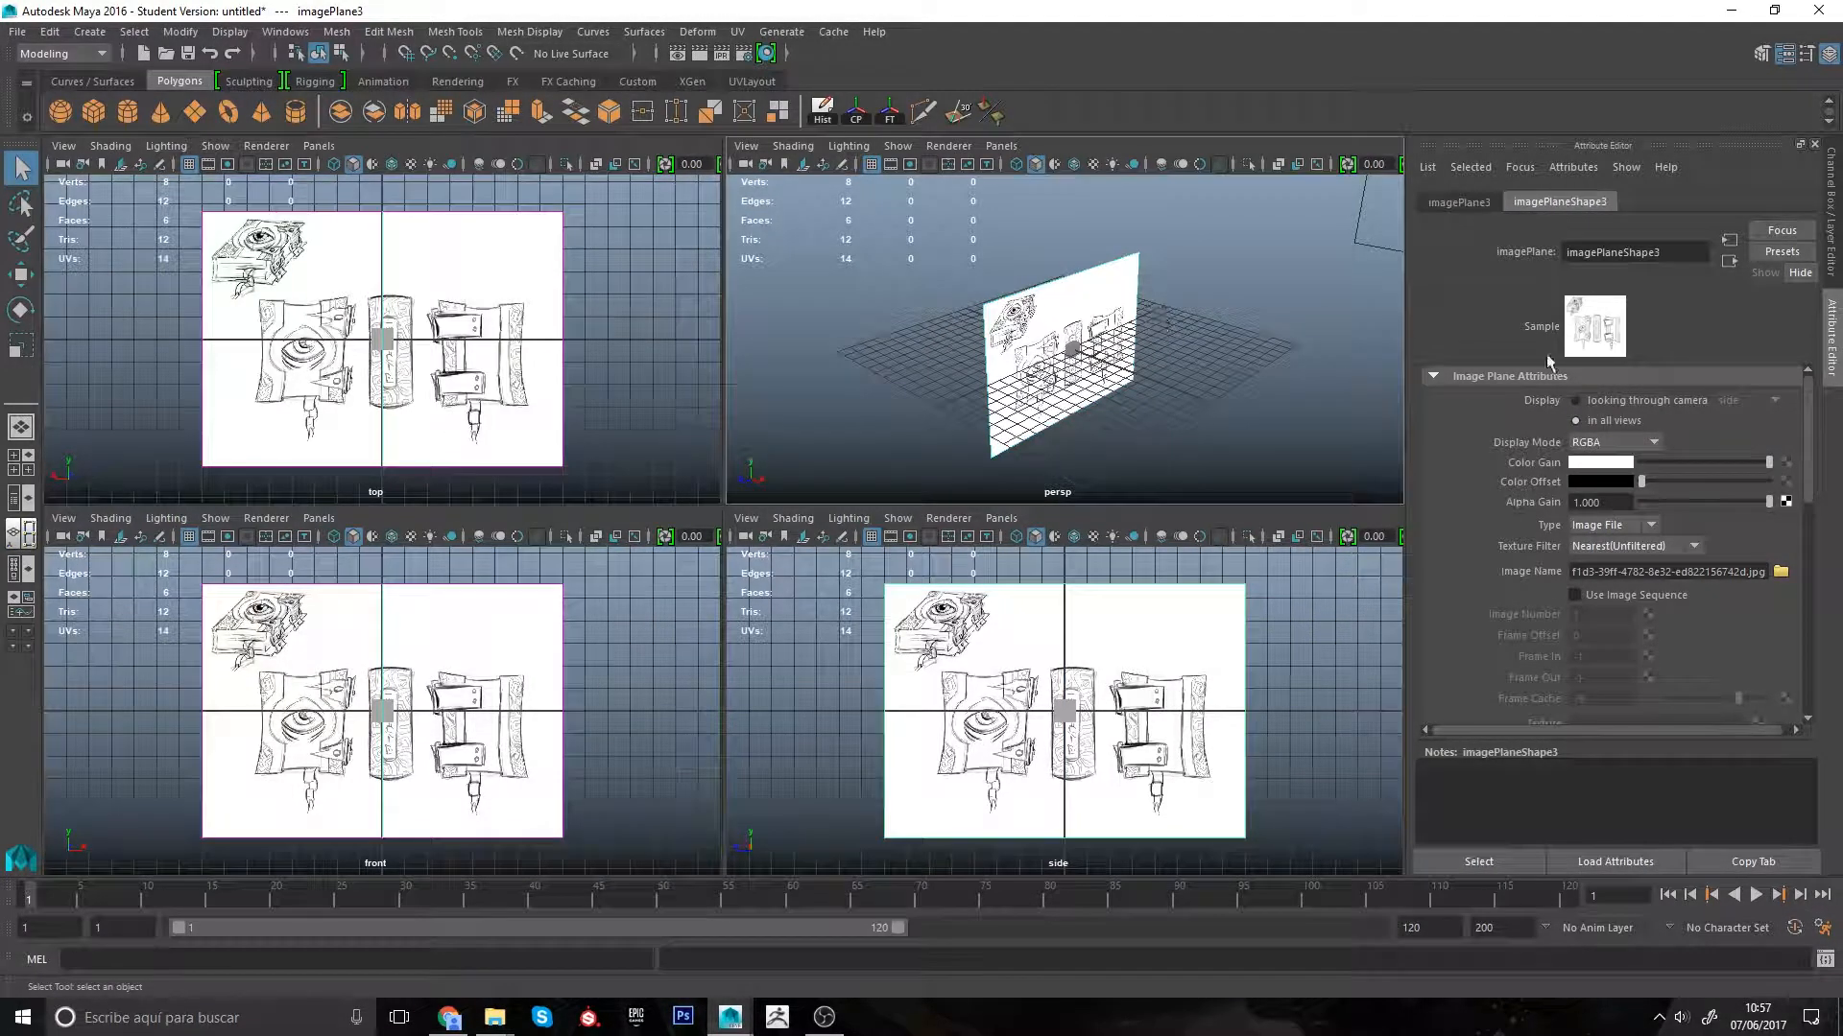
left_click(1587, 401)
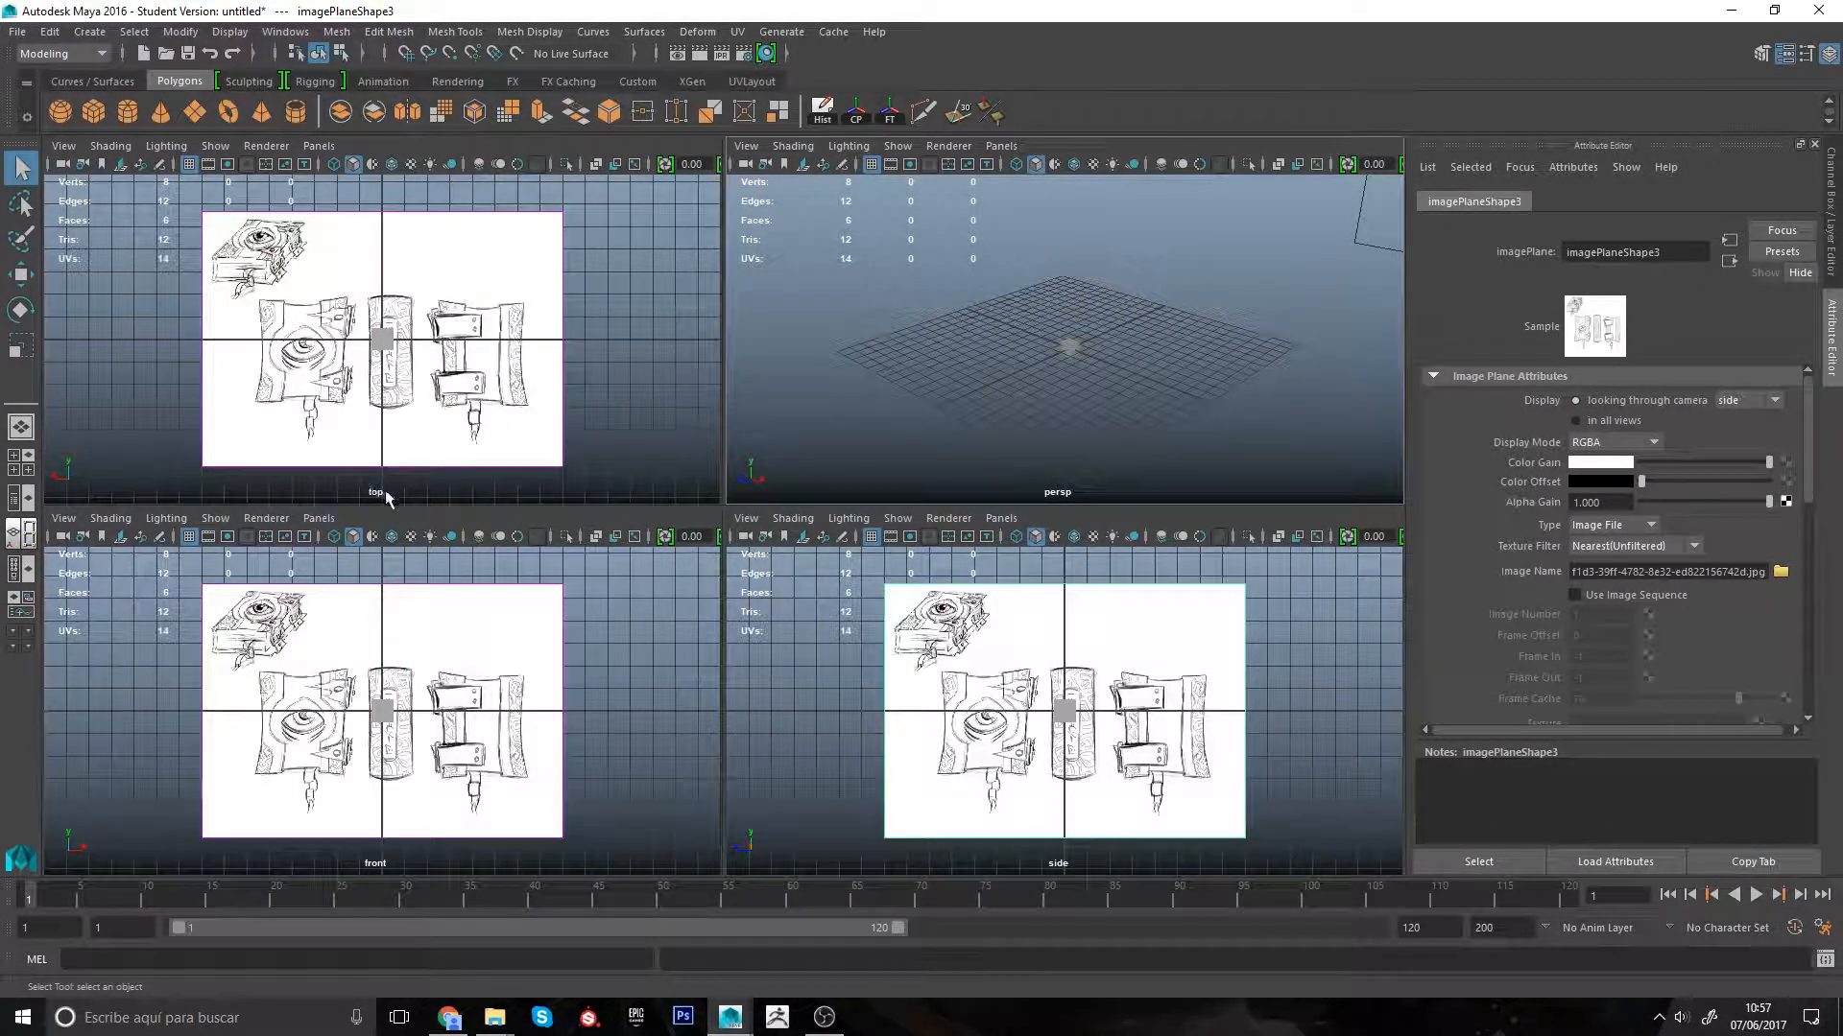
Step: Move the top camera's image plane so the upper-left corner of the clasped back-cover drawing lies over the cube
left_click_drag(579, 348, 555, 382)
key("w")
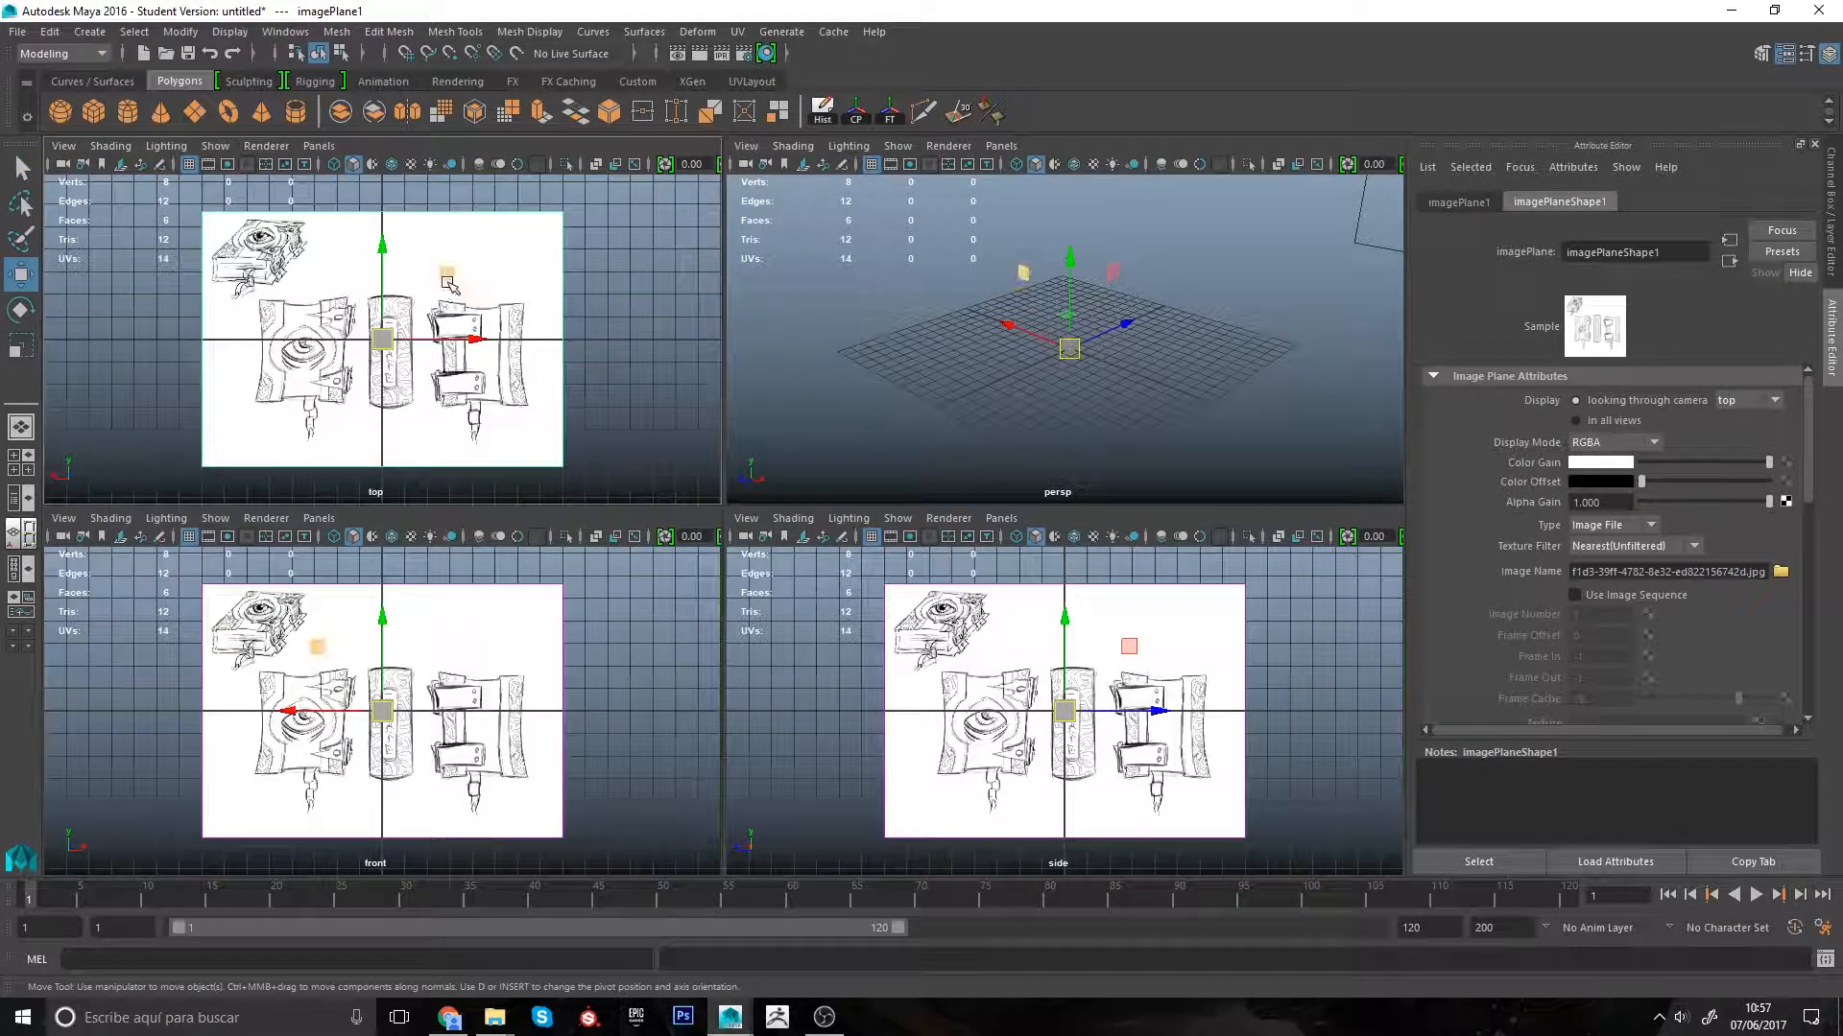
scroll(447, 284, "up", 5)
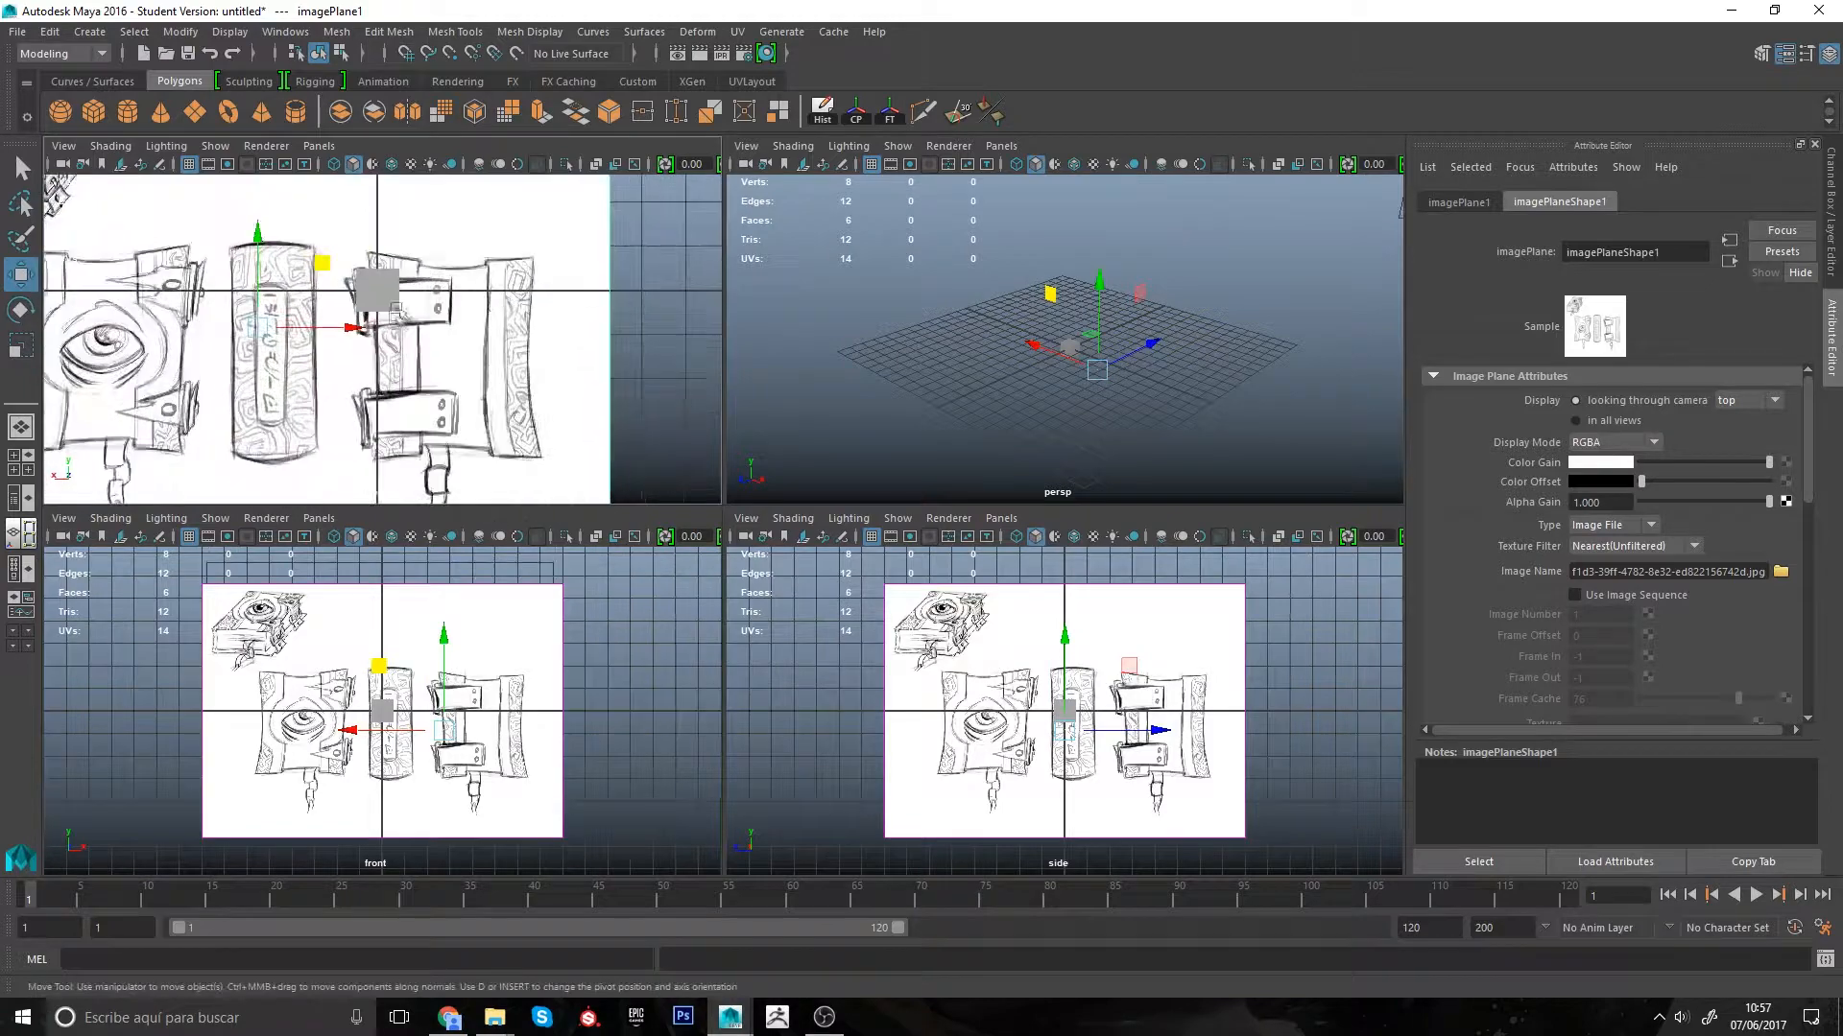
middle_click_drag(397, 309, 433, 364, "alt")
right_click_drag(433, 364, 552, 342, "alt")
middle_click_drag(553, 343, 521, 375)
right_click_drag(521, 375, 437, 235, "alt")
mouse_move(442, 308)
middle_mouse_down("alt")
mouse_move(443, 235)
mouse_move(508, 251)
middle_mouse_up("alt")
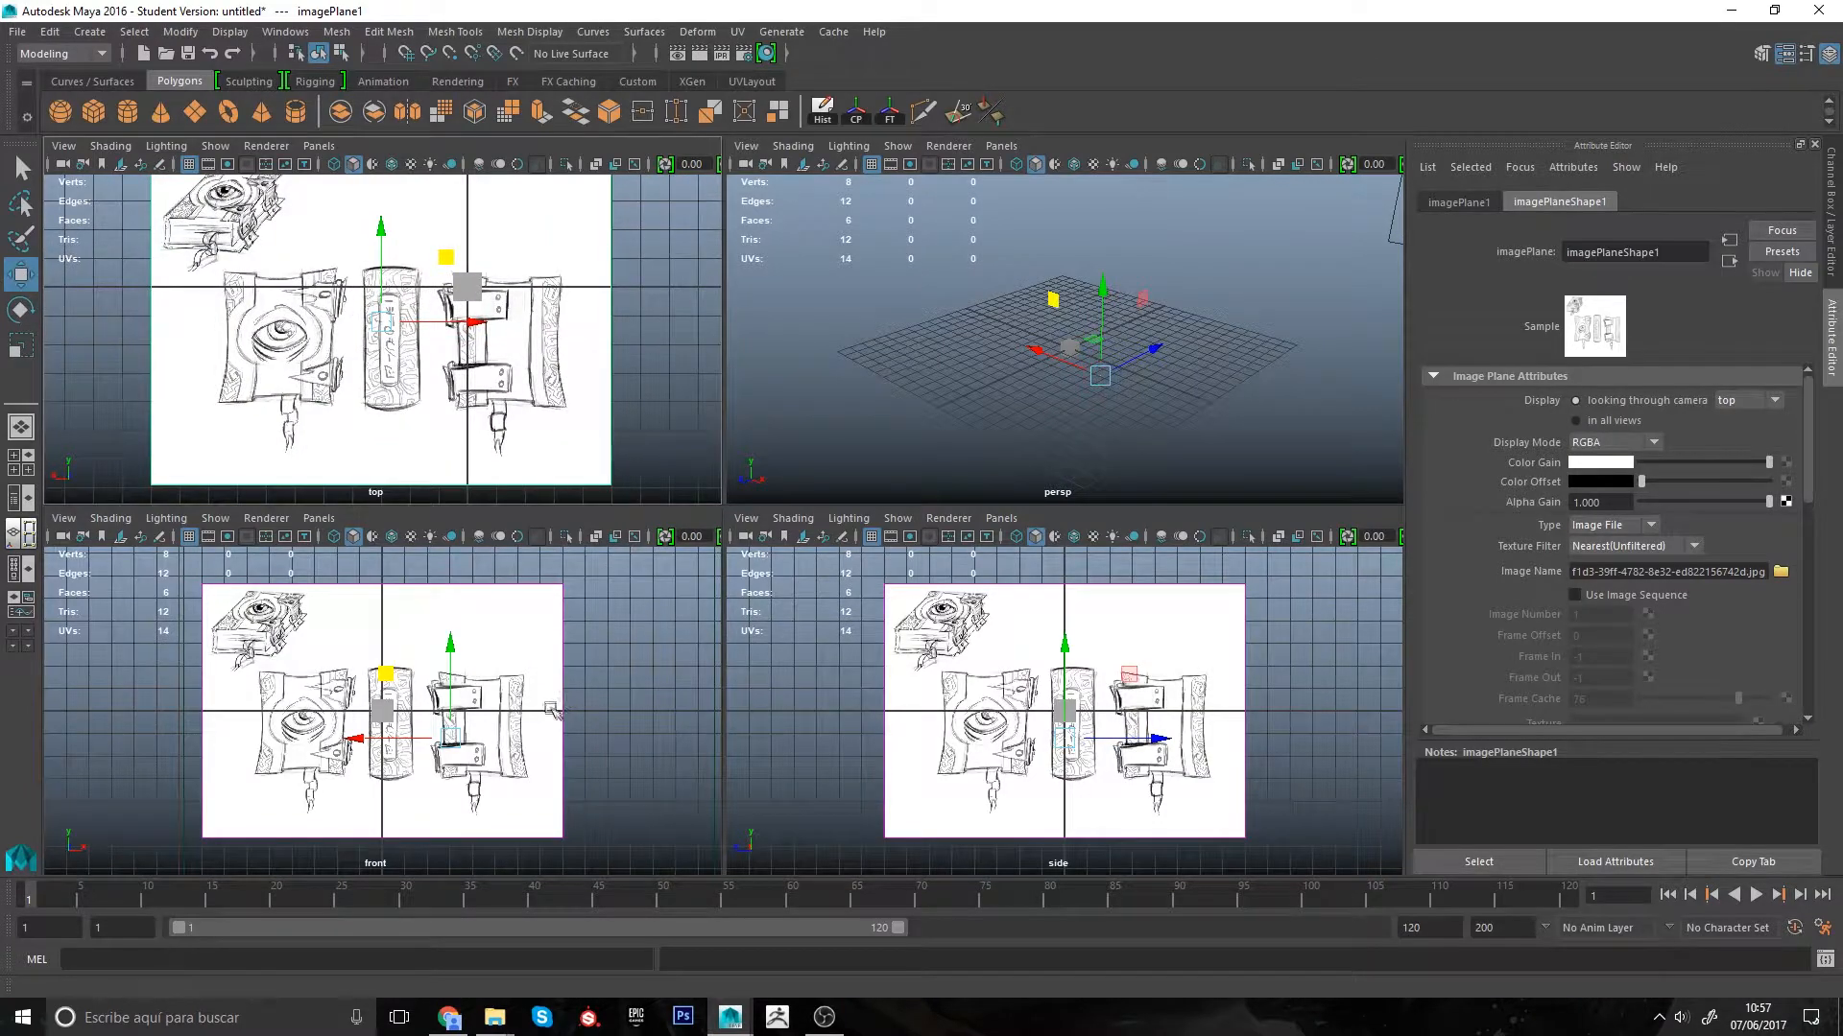
Step: Move the front camera's image plane so the upper-left corner of the eye cover drawing lies over the cube
right_click_drag(552, 710, 604, 779, "alt")
middle_click_drag(604, 779, 645, 709, "alt")
left_click(629, 734)
middle_click_drag(531, 723, 563, 691, "alt")
right_click_drag(564, 691, 576, 749, "alt")
middle_click_drag(472, 670, 447, 808, "alt")
middle_click_drag(307, 737, 437, 753)
middle_click_drag(437, 753, 355, 662, "alt")
right_click_drag(317, 634, 351, 676, "alt")
middle_click_drag(331, 662, 385, 706, "alt")
middle_click_drag(385, 707, 464, 739)
right_click_drag(464, 687, 506, 711, "alt")
middle_click_drag(506, 672, 471, 726, "alt")
right_click_drag(482, 724, 437, 691, "alt")
middle_click_drag(538, 753, 382, 678, "alt")
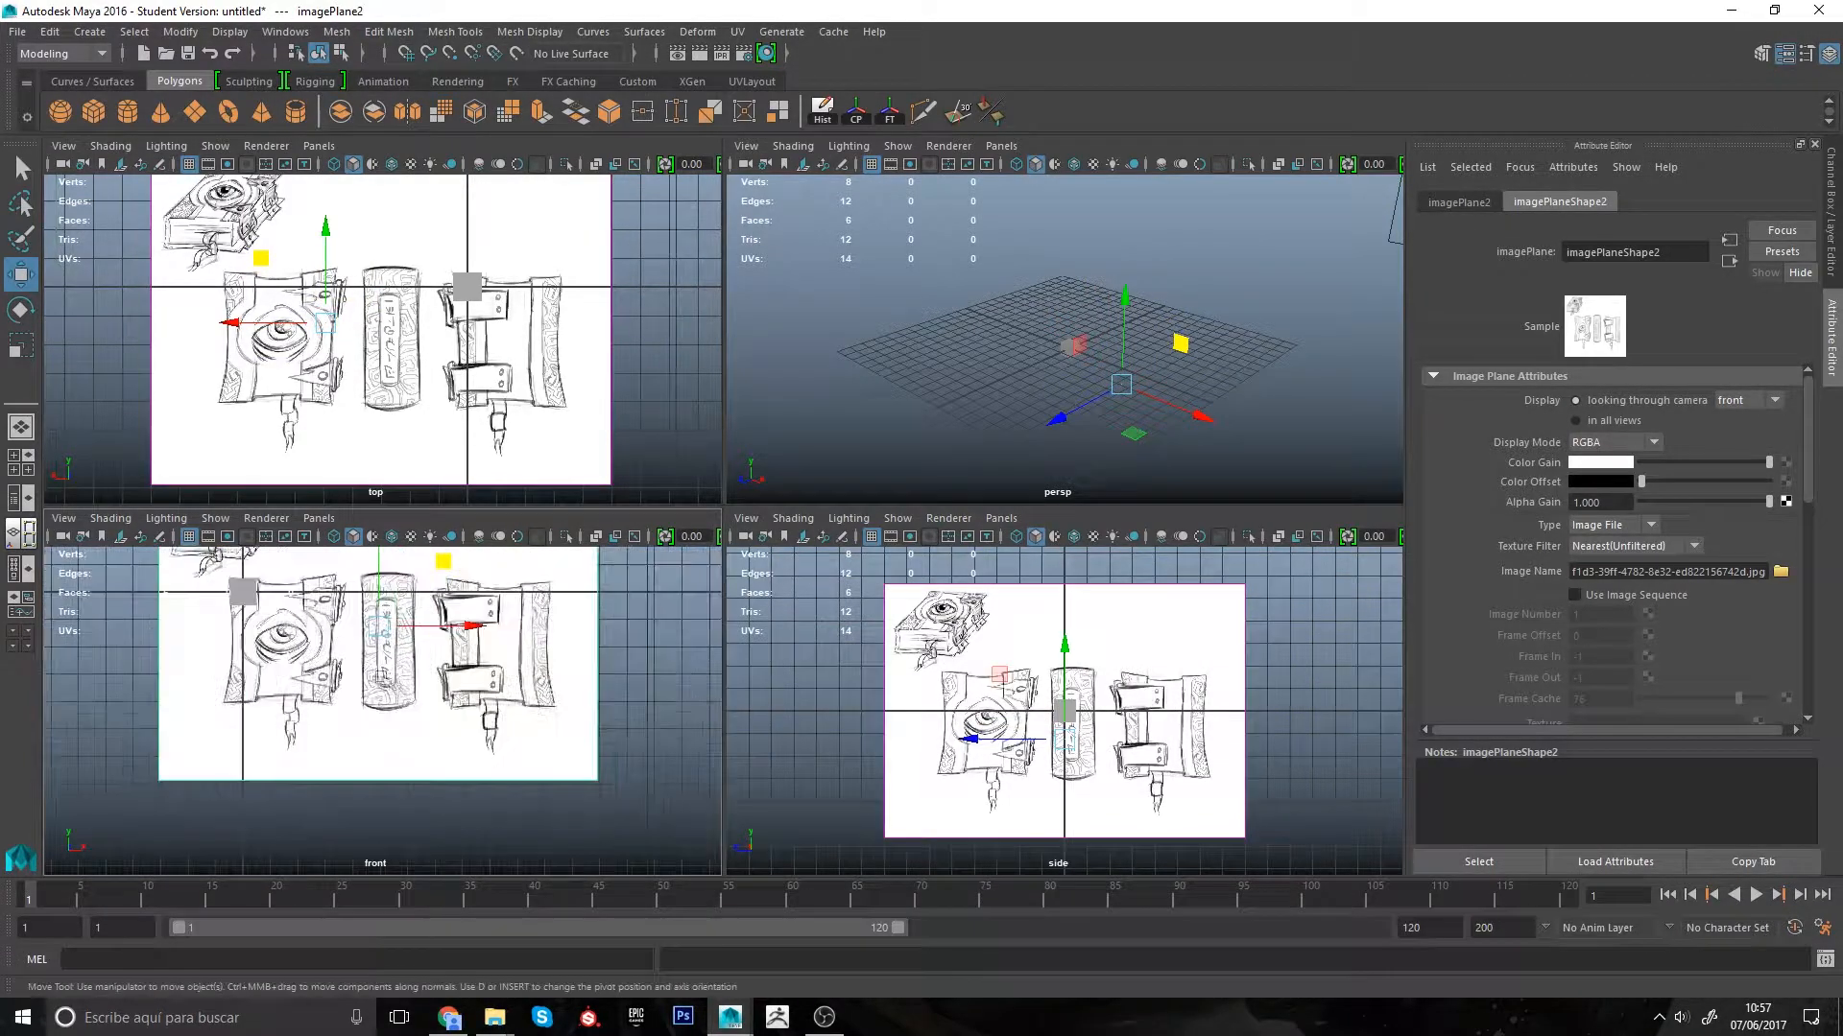
Step: Move the side camera's image plane about -1.29 cm in Y and -0.11 cm in Z so the spine drawing's top lies over the cube
middle_click_drag(982, 679, 911, 668, "alt")
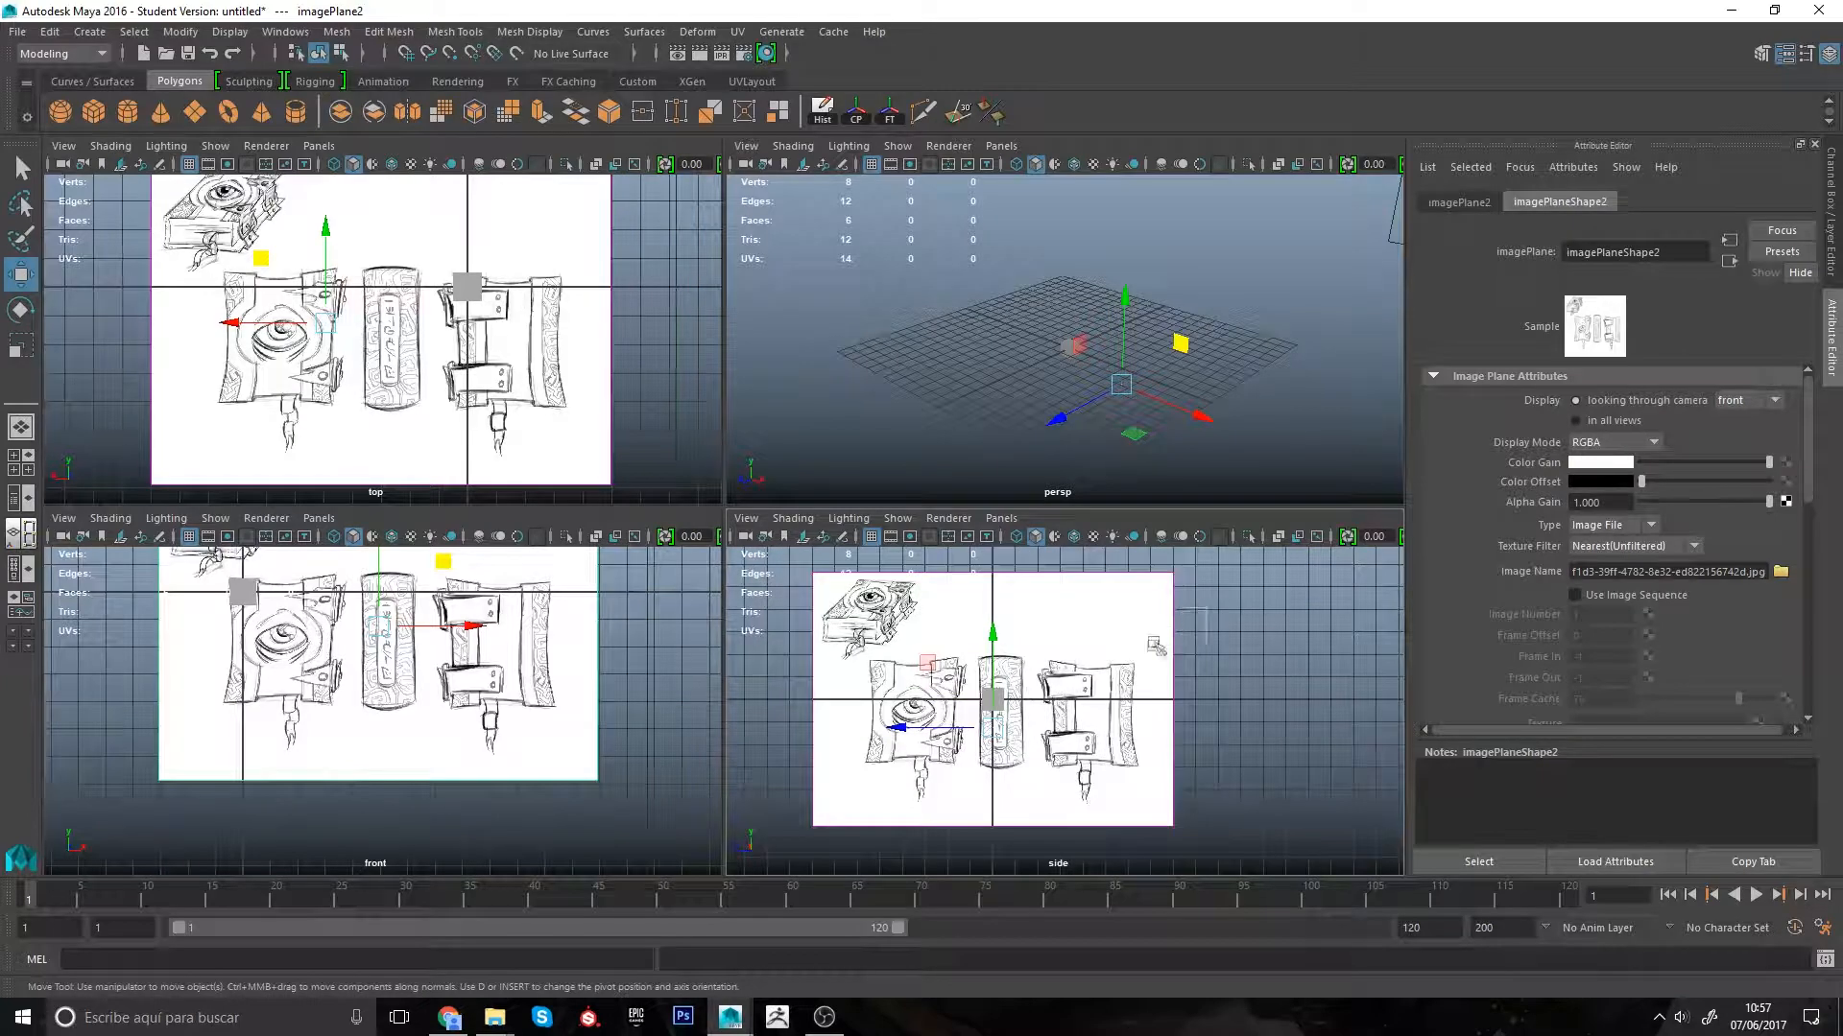
left_click_drag(1155, 645, 1151, 648)
middle_click_drag(1142, 660, 1137, 602, "alt")
right_click_drag(1113, 587, 1181, 605, "alt")
middle_click_drag(1094, 566, 1218, 711, "alt")
right_click_drag(1152, 663, 1173, 668, "alt")
left_click_drag(1018, 606, 1087, 721)
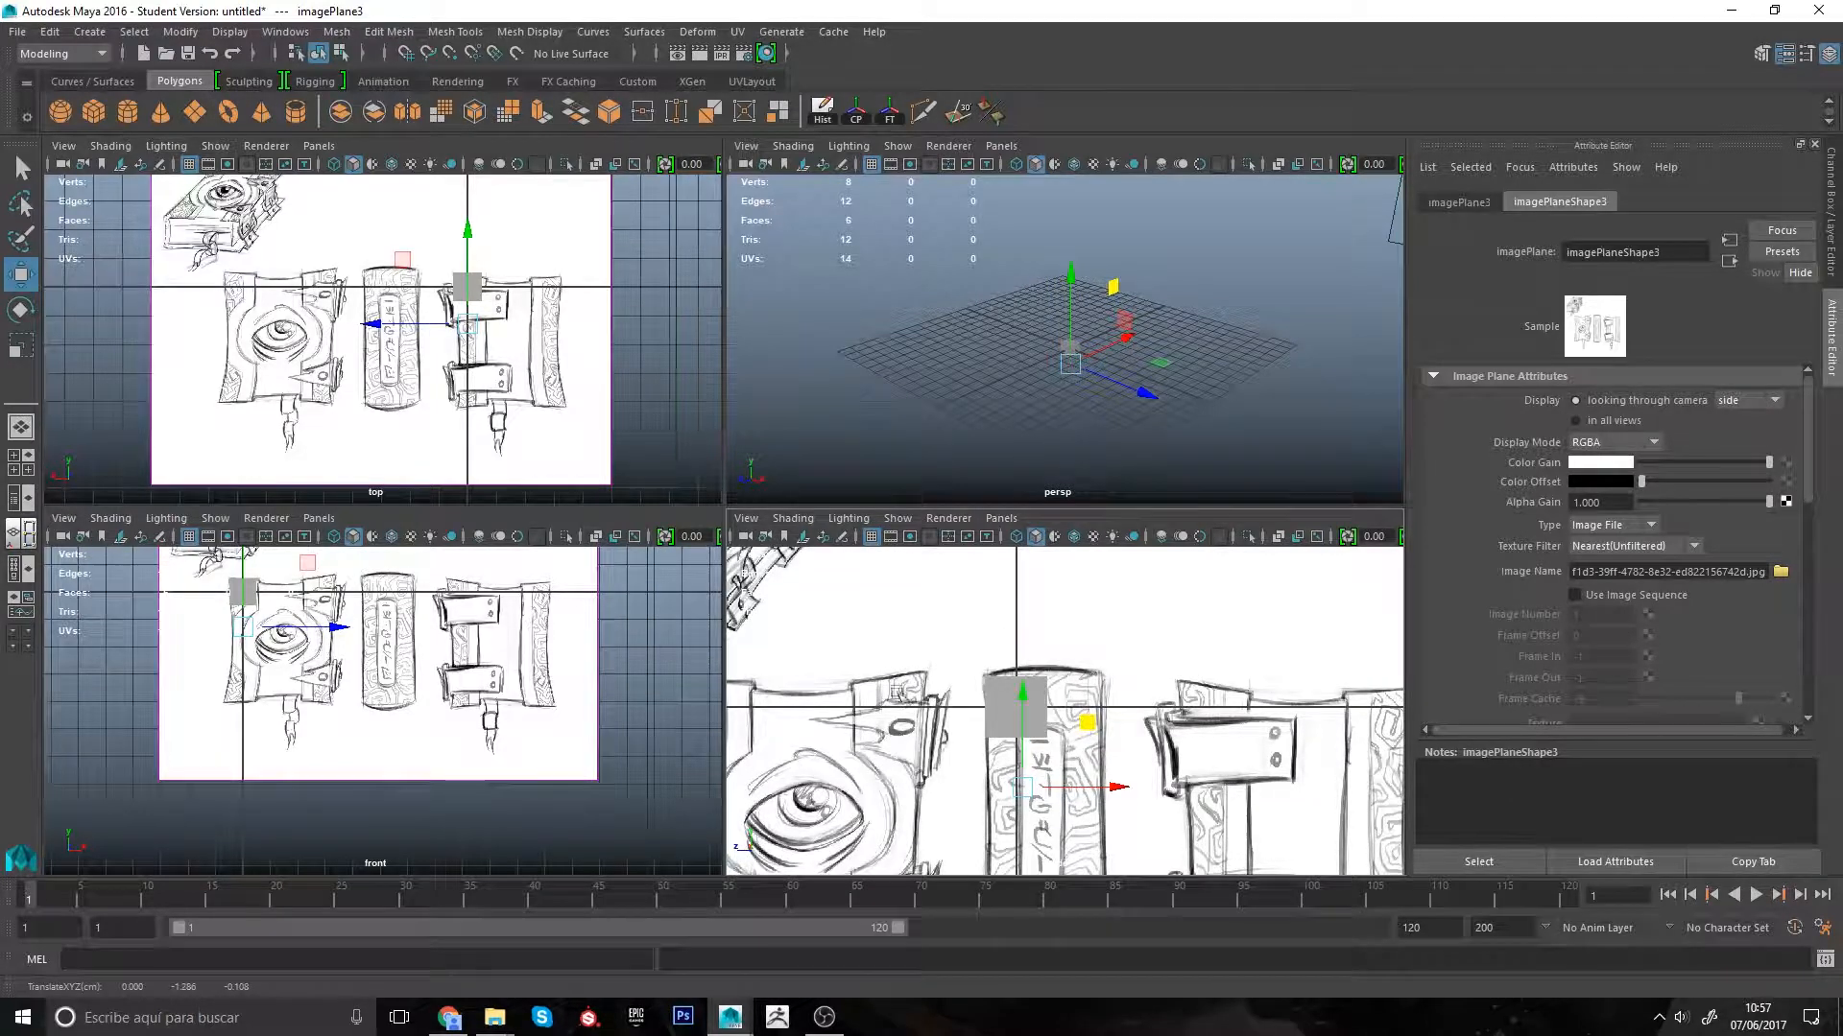
right_click_drag(896, 691, 763, 628, "alt")
left_click_drag(1049, 358, 1057, 365)
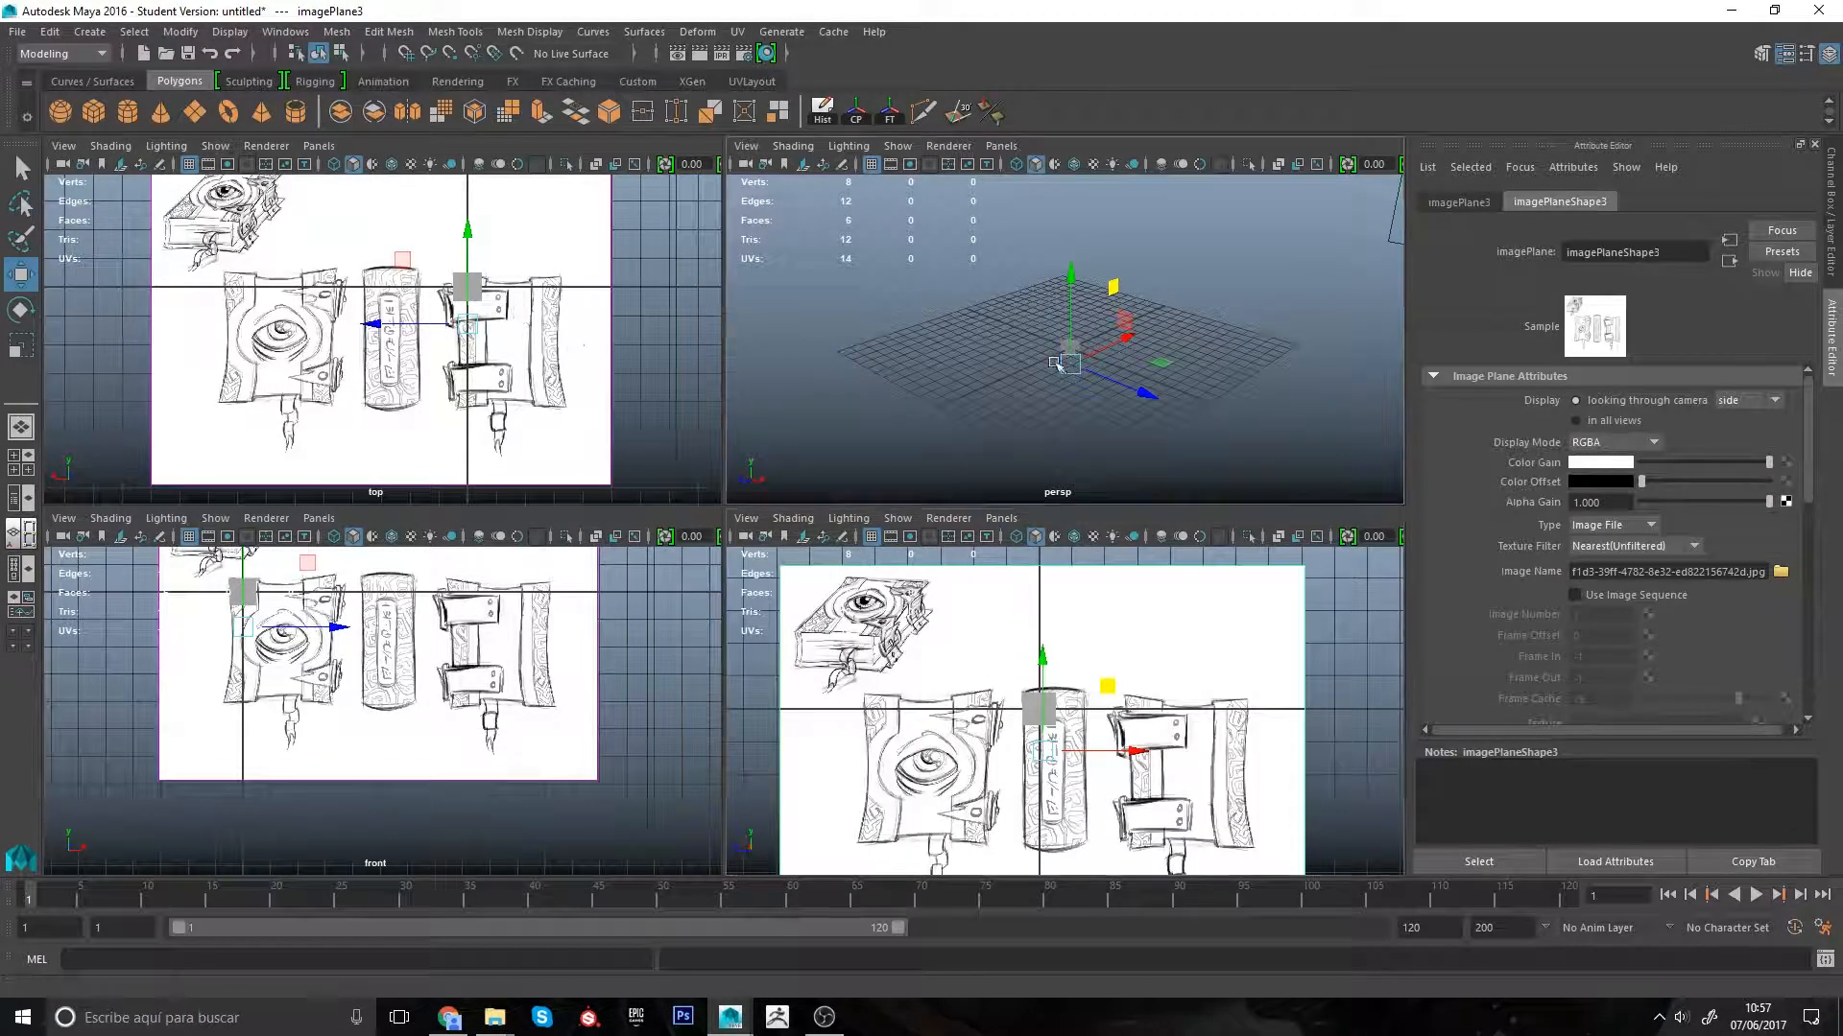
Step: Move the cube's side face outward in the back-cover view to the far edge of the clasped cover drawing
right_click_drag(1057, 365, 1061, 415, "alt")
right_click_drag(491, 353, 514, 329, "alt")
mouse_move(514, 329)
middle_mouse_down("alt")
mouse_move(468, 377)
mouse_move(495, 347)
middle_mouse_up("alt")
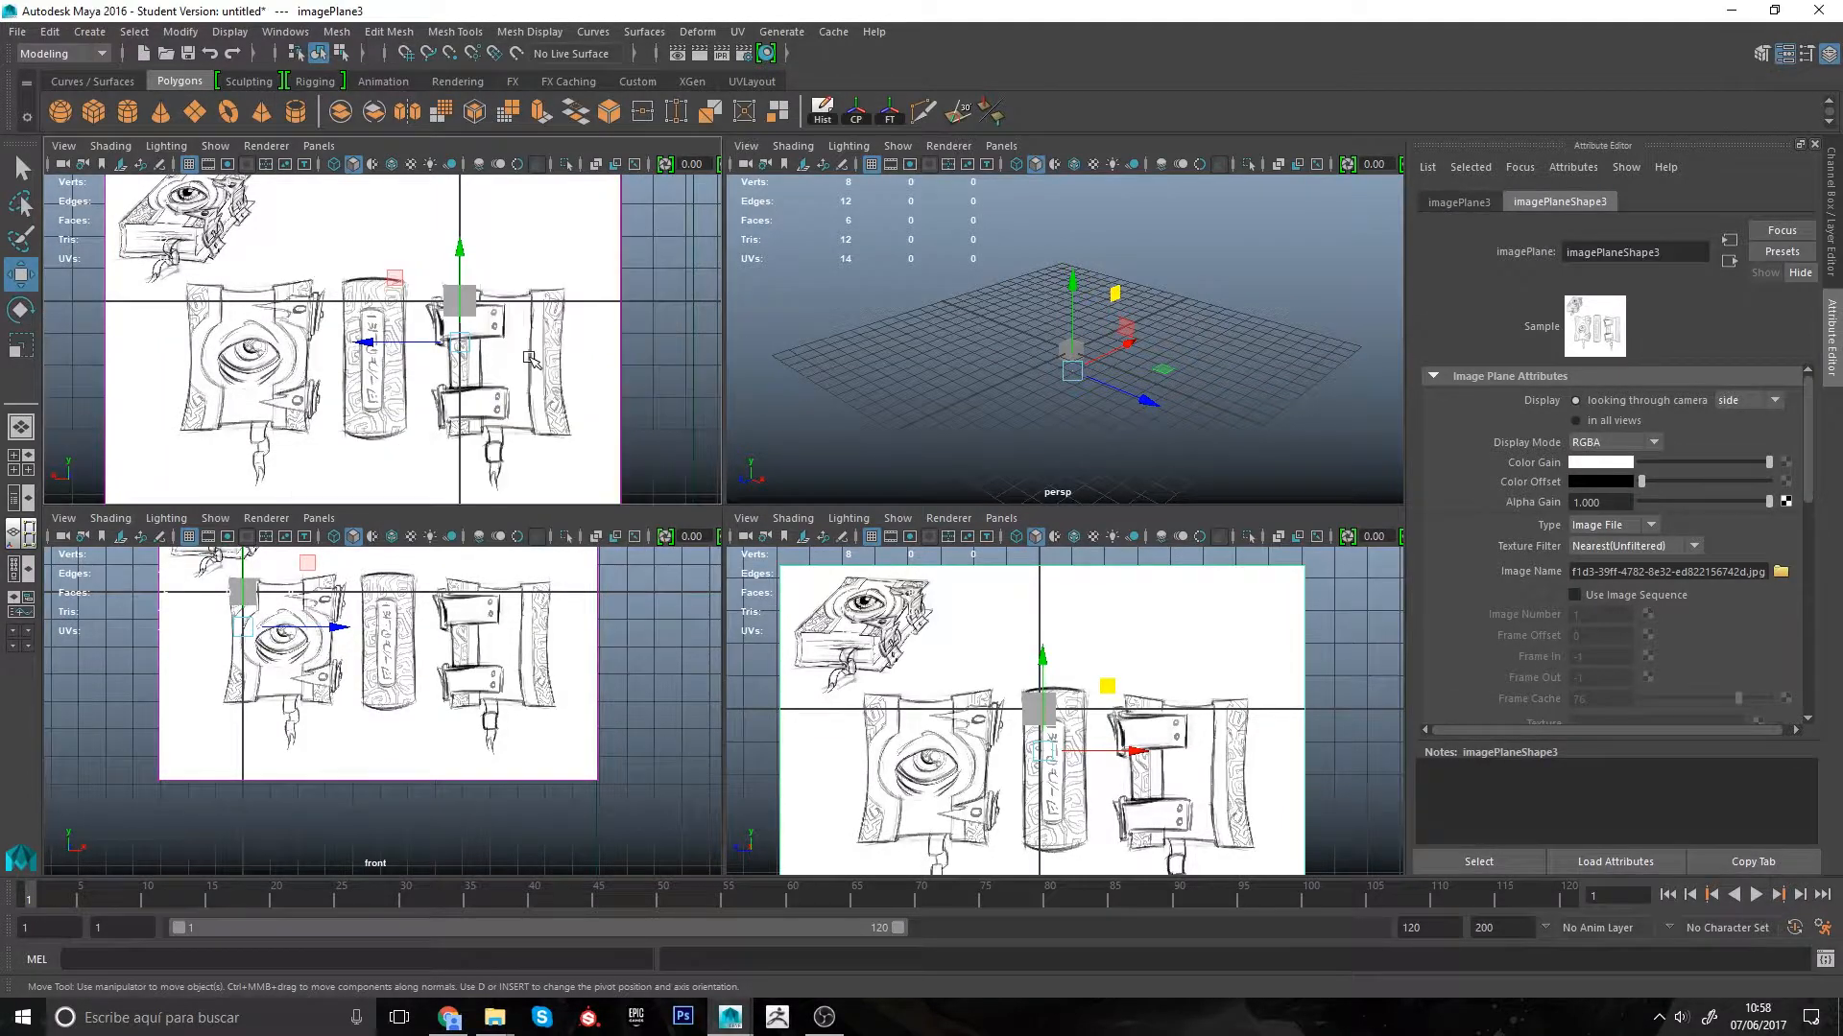
key("space")
right_click_drag(854, 500, 891, 535, "alt")
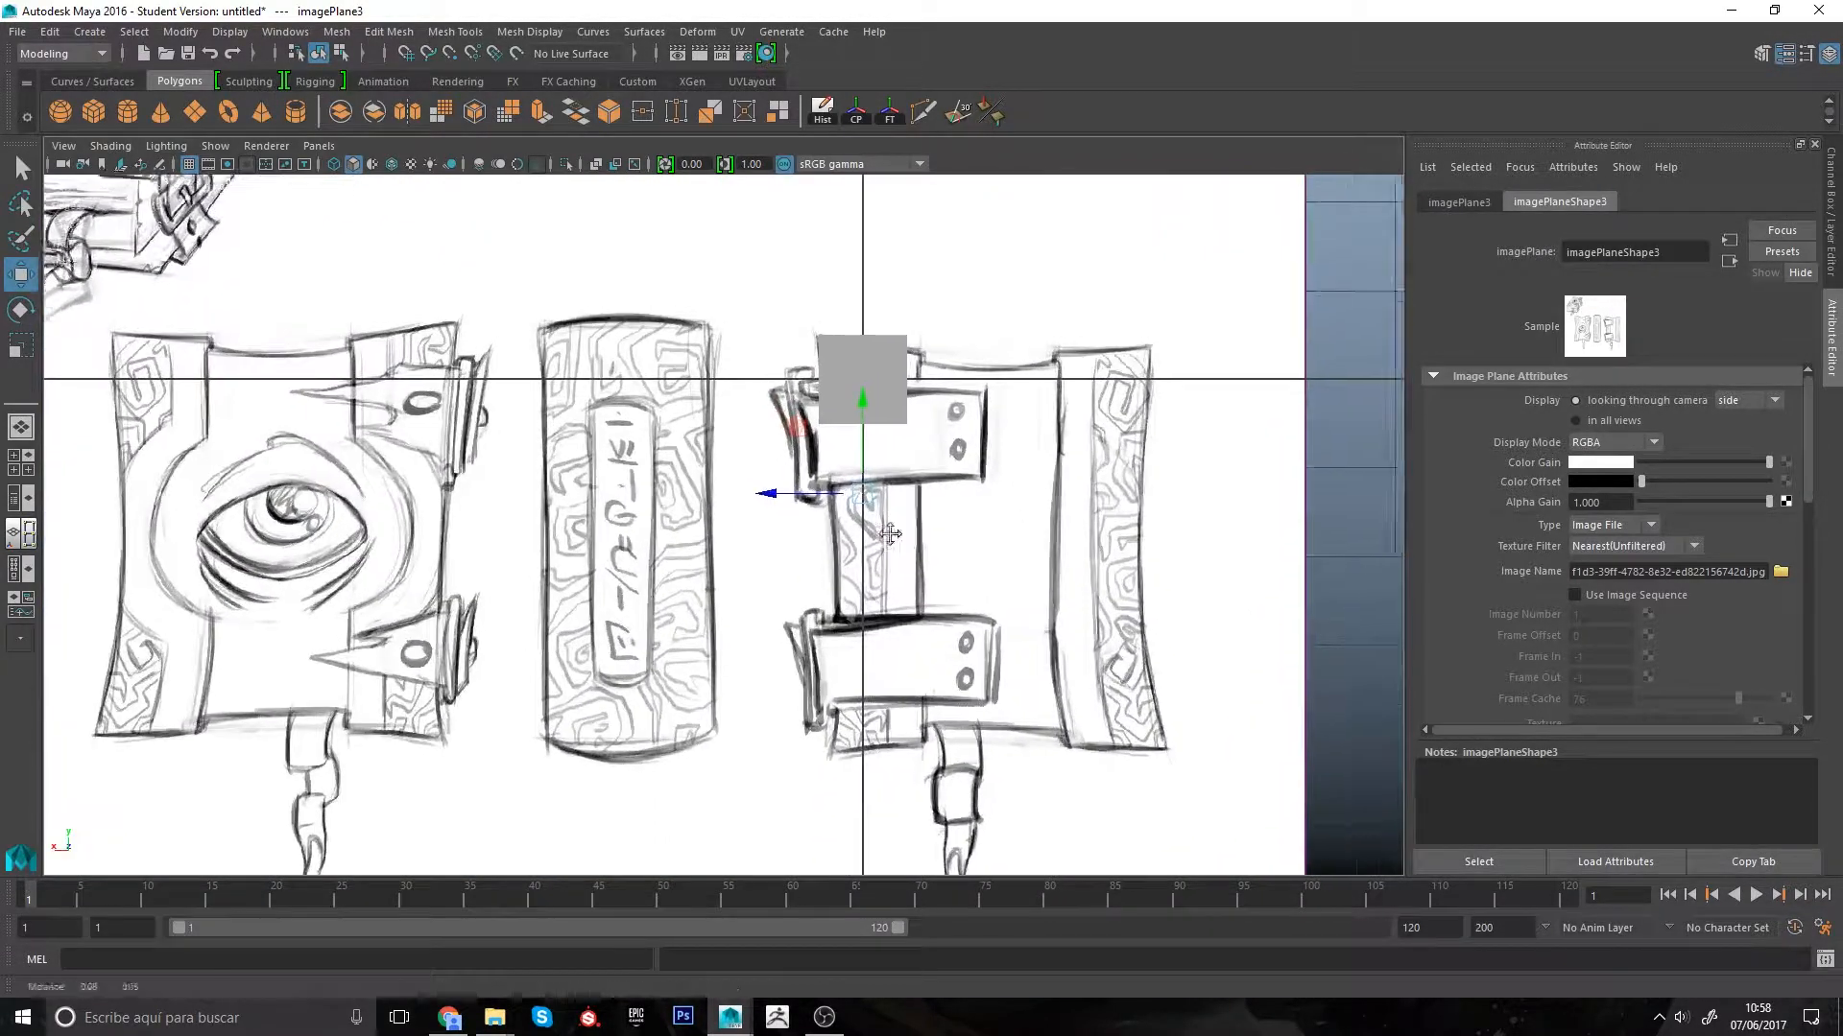
middle_click_drag(891, 535, 768, 491, "alt")
left_click(765, 480)
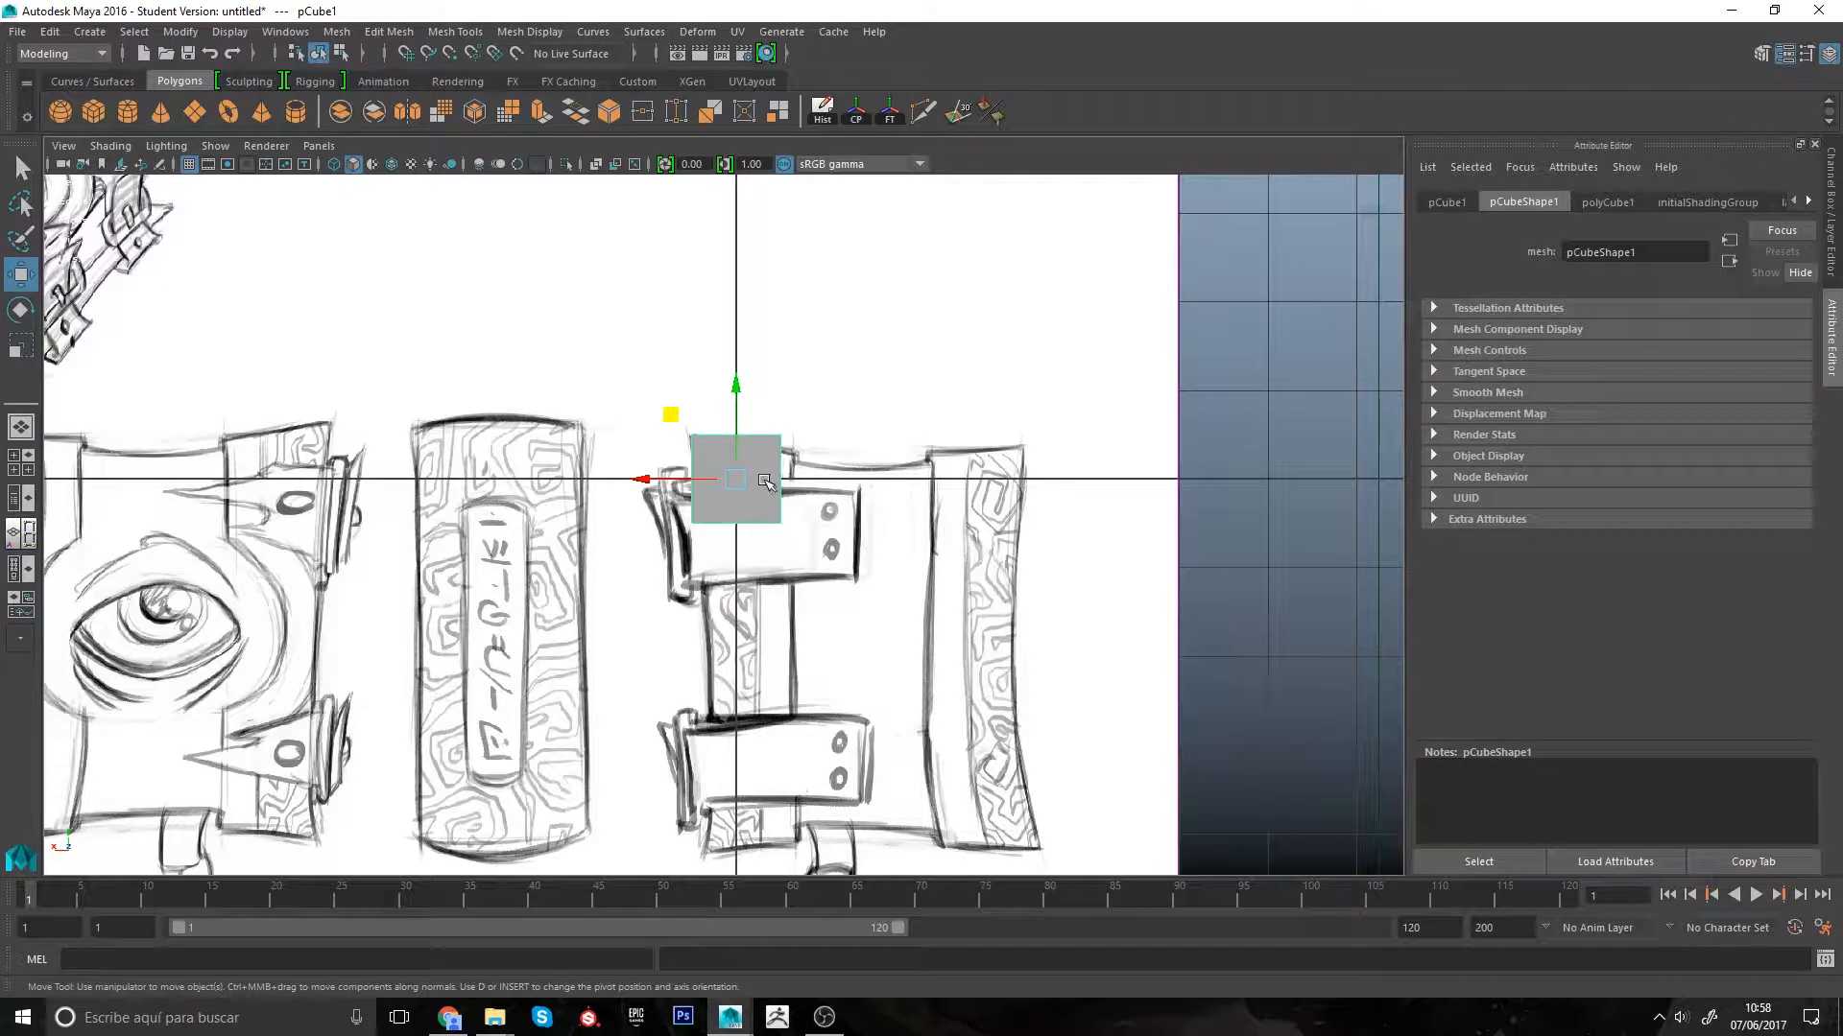
right_click(765, 480)
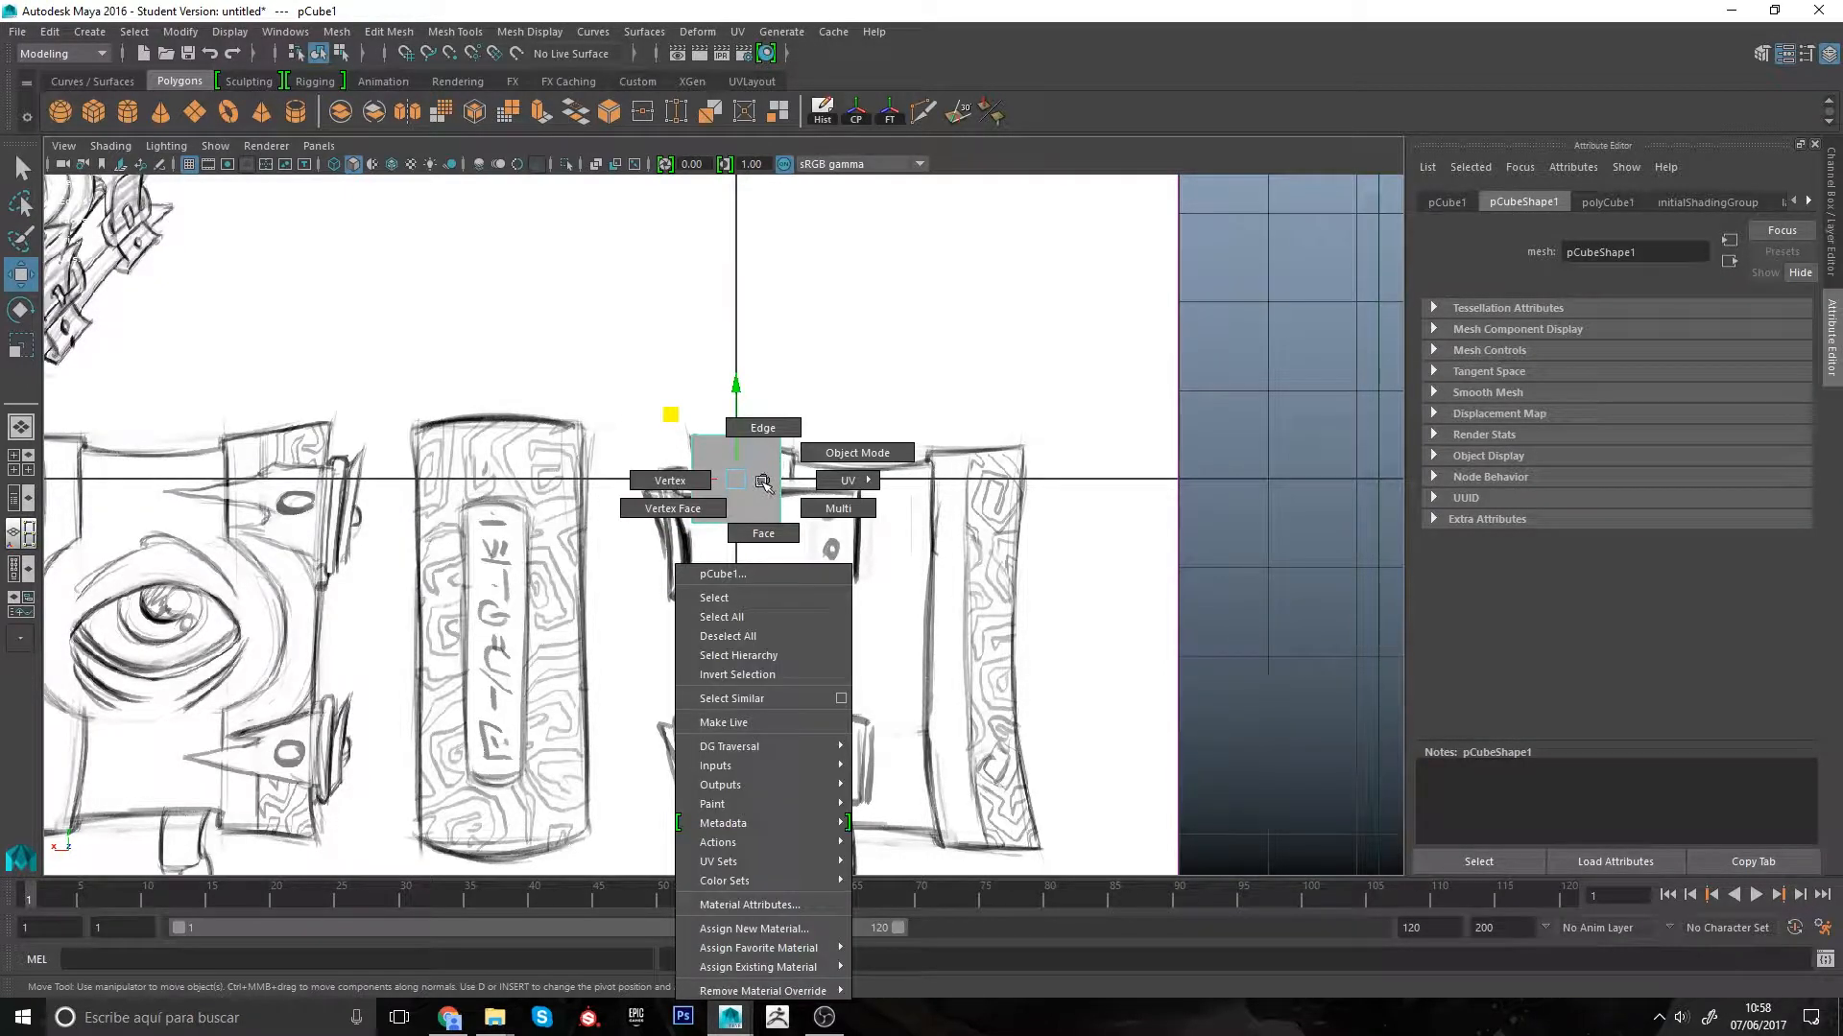
right_click_drag(764, 484, 765, 534)
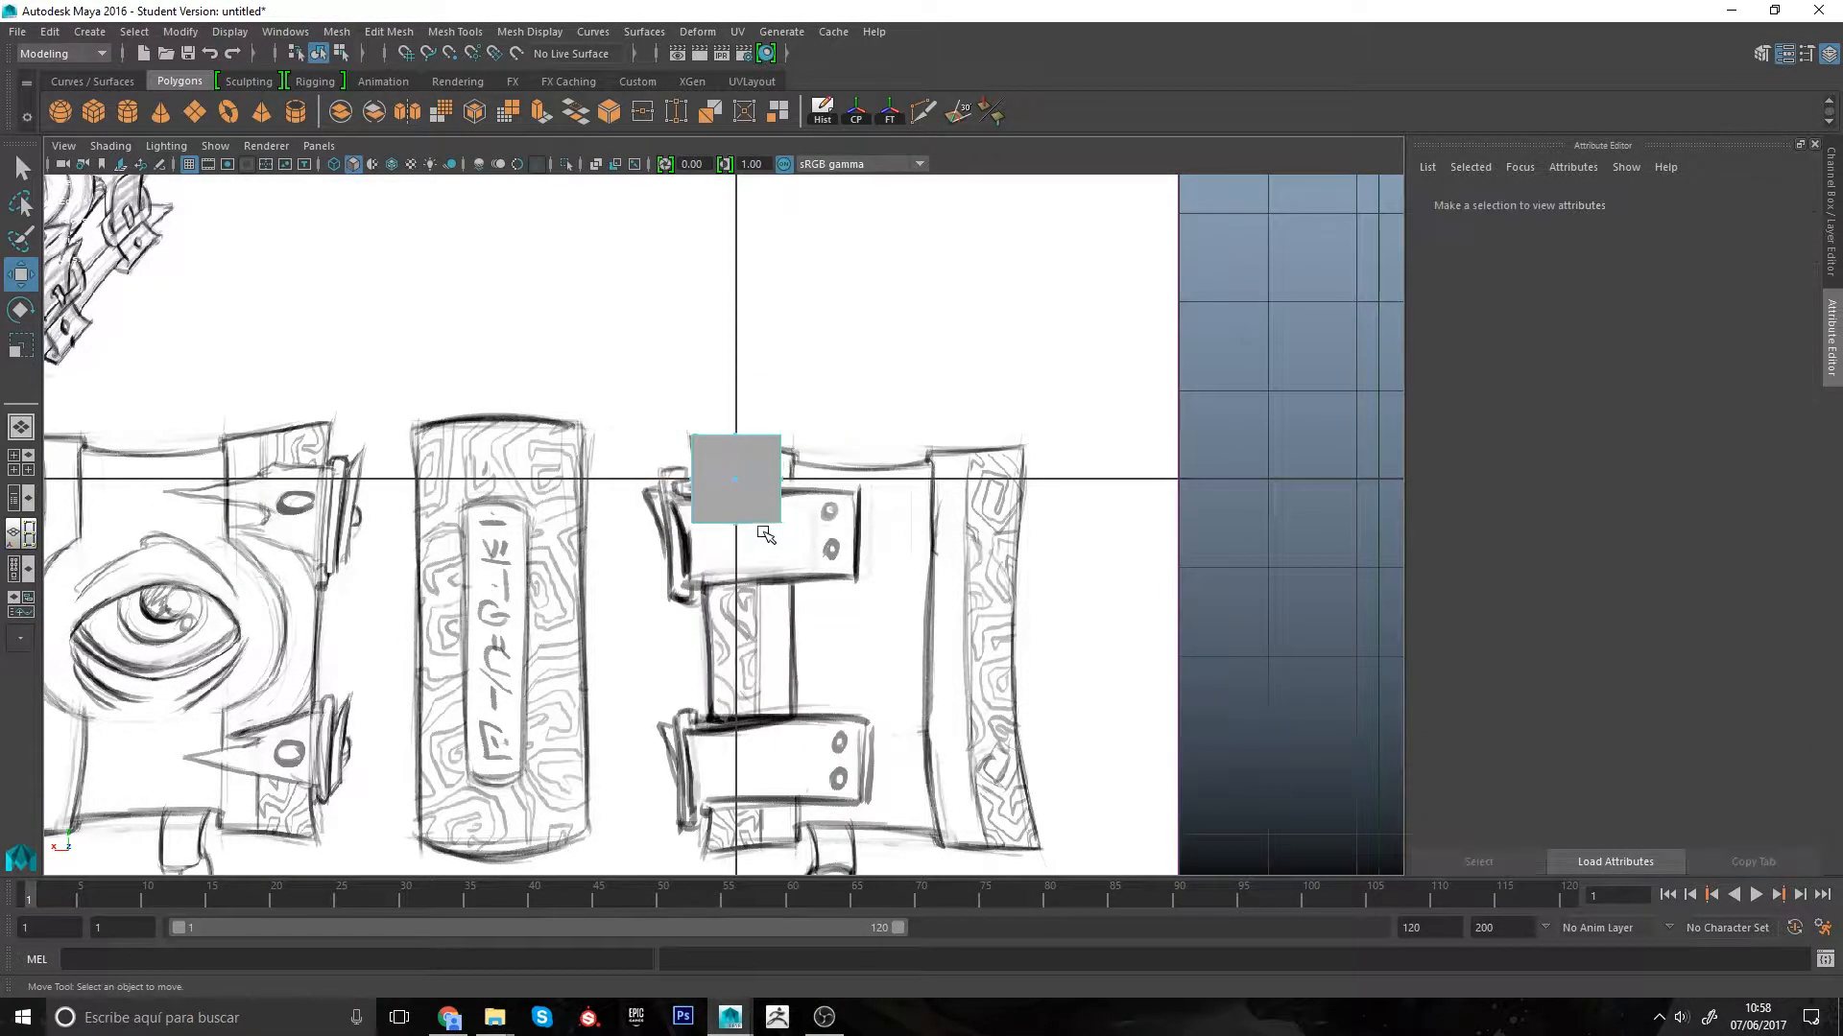
left_click(775, 496)
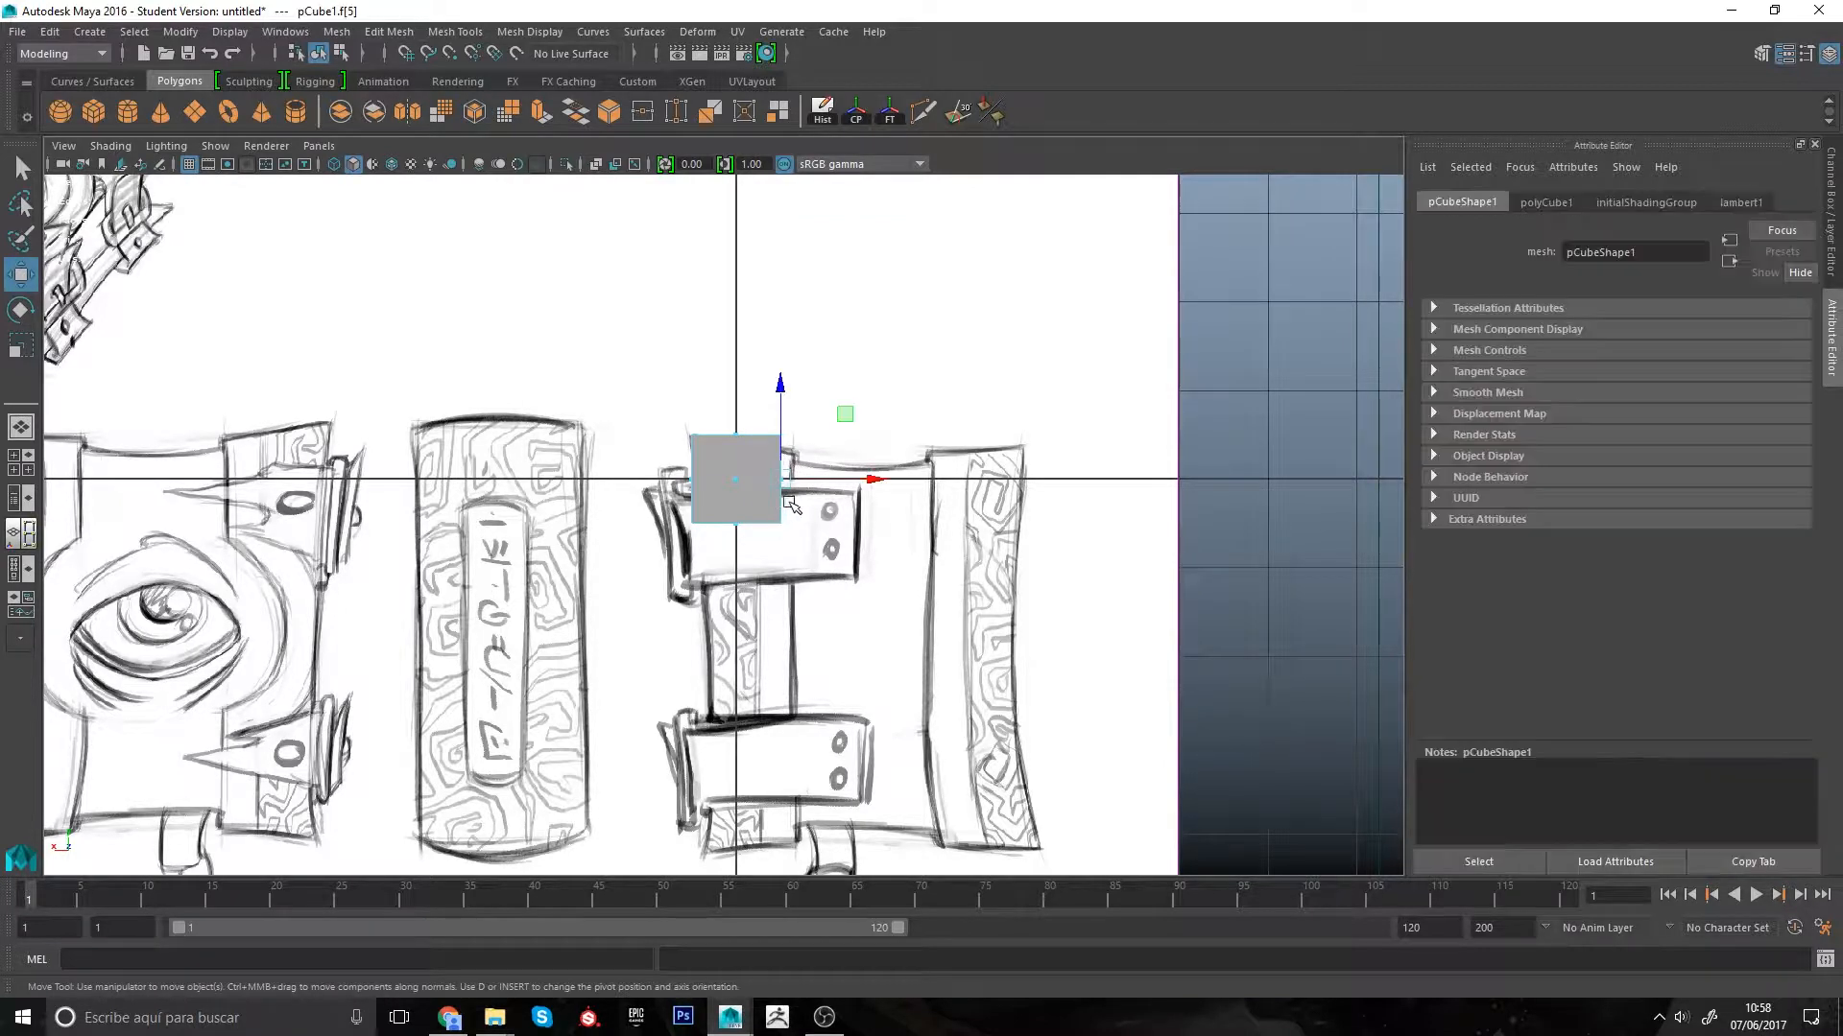
mouse_move(850, 482)
left_mouse_down()
mouse_move(1037, 494)
mouse_move(1057, 518)
left_mouse_up()
Step: Display the back-cover view in wireframe and move the cube's bottom face down to the lower edge of the cover drawing
middle_click_drag(921, 593, 878, 491, "alt")
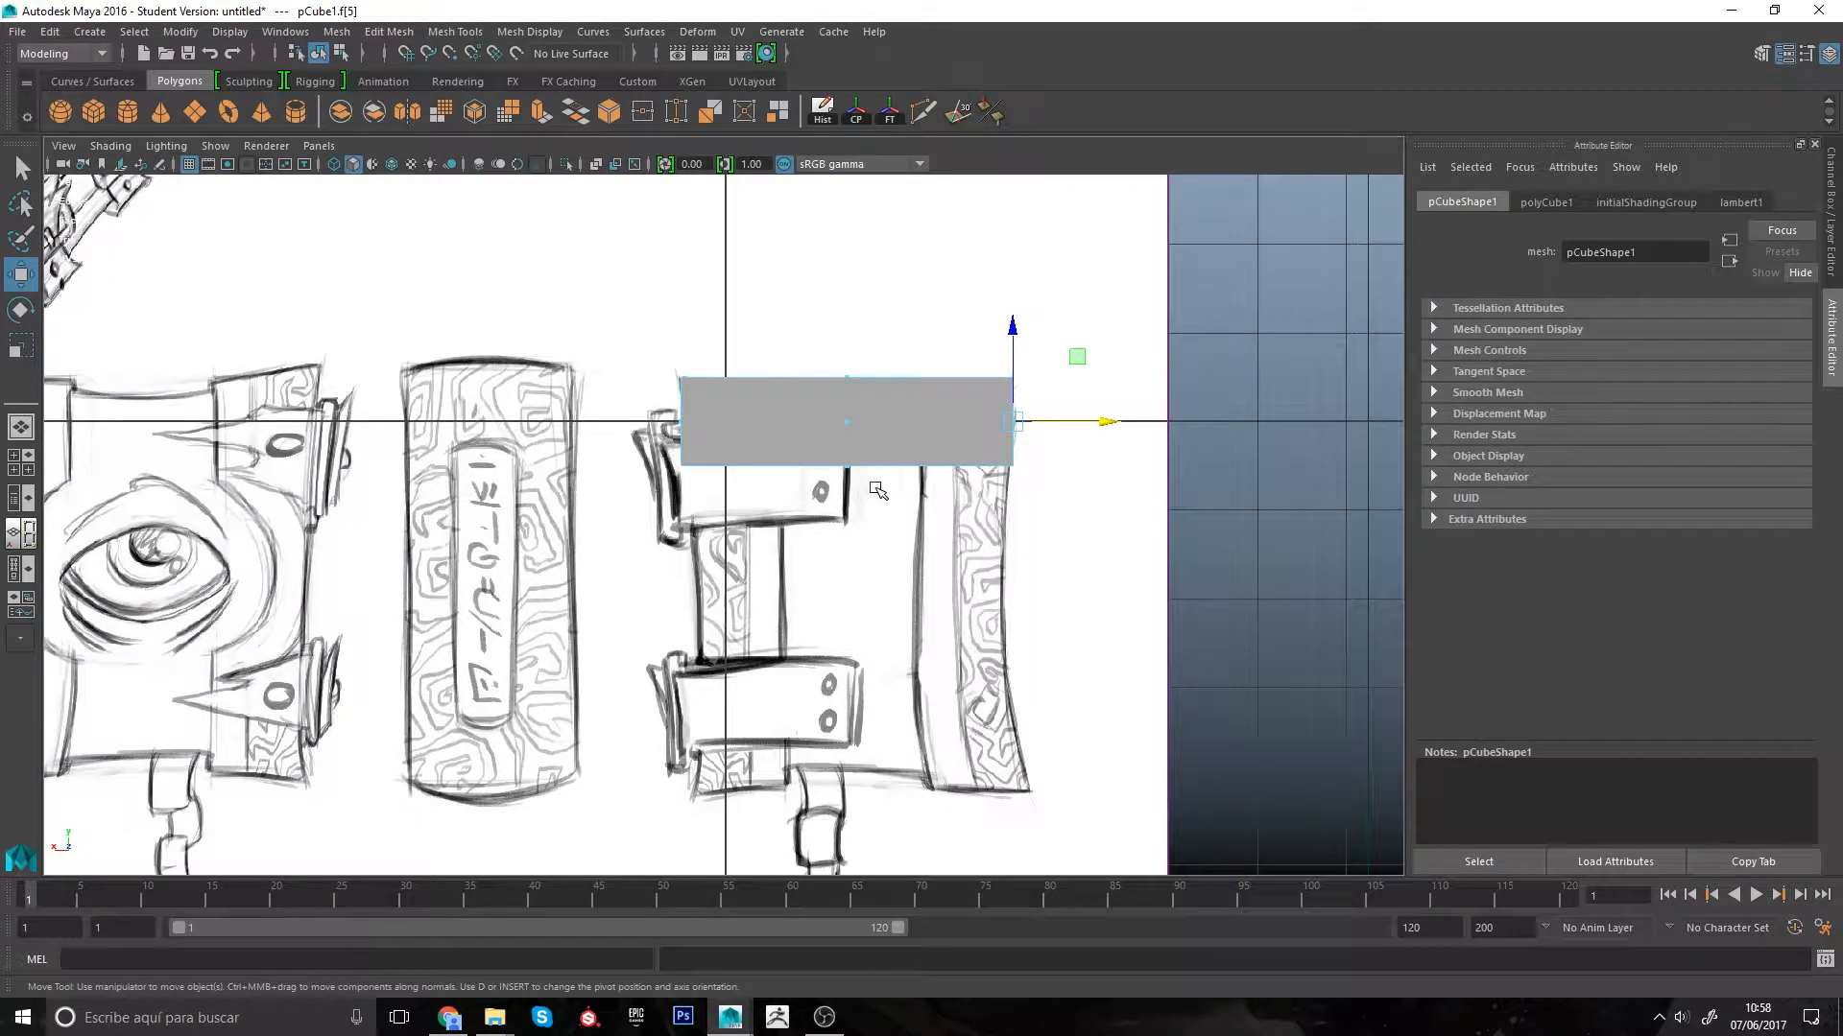
key("4")
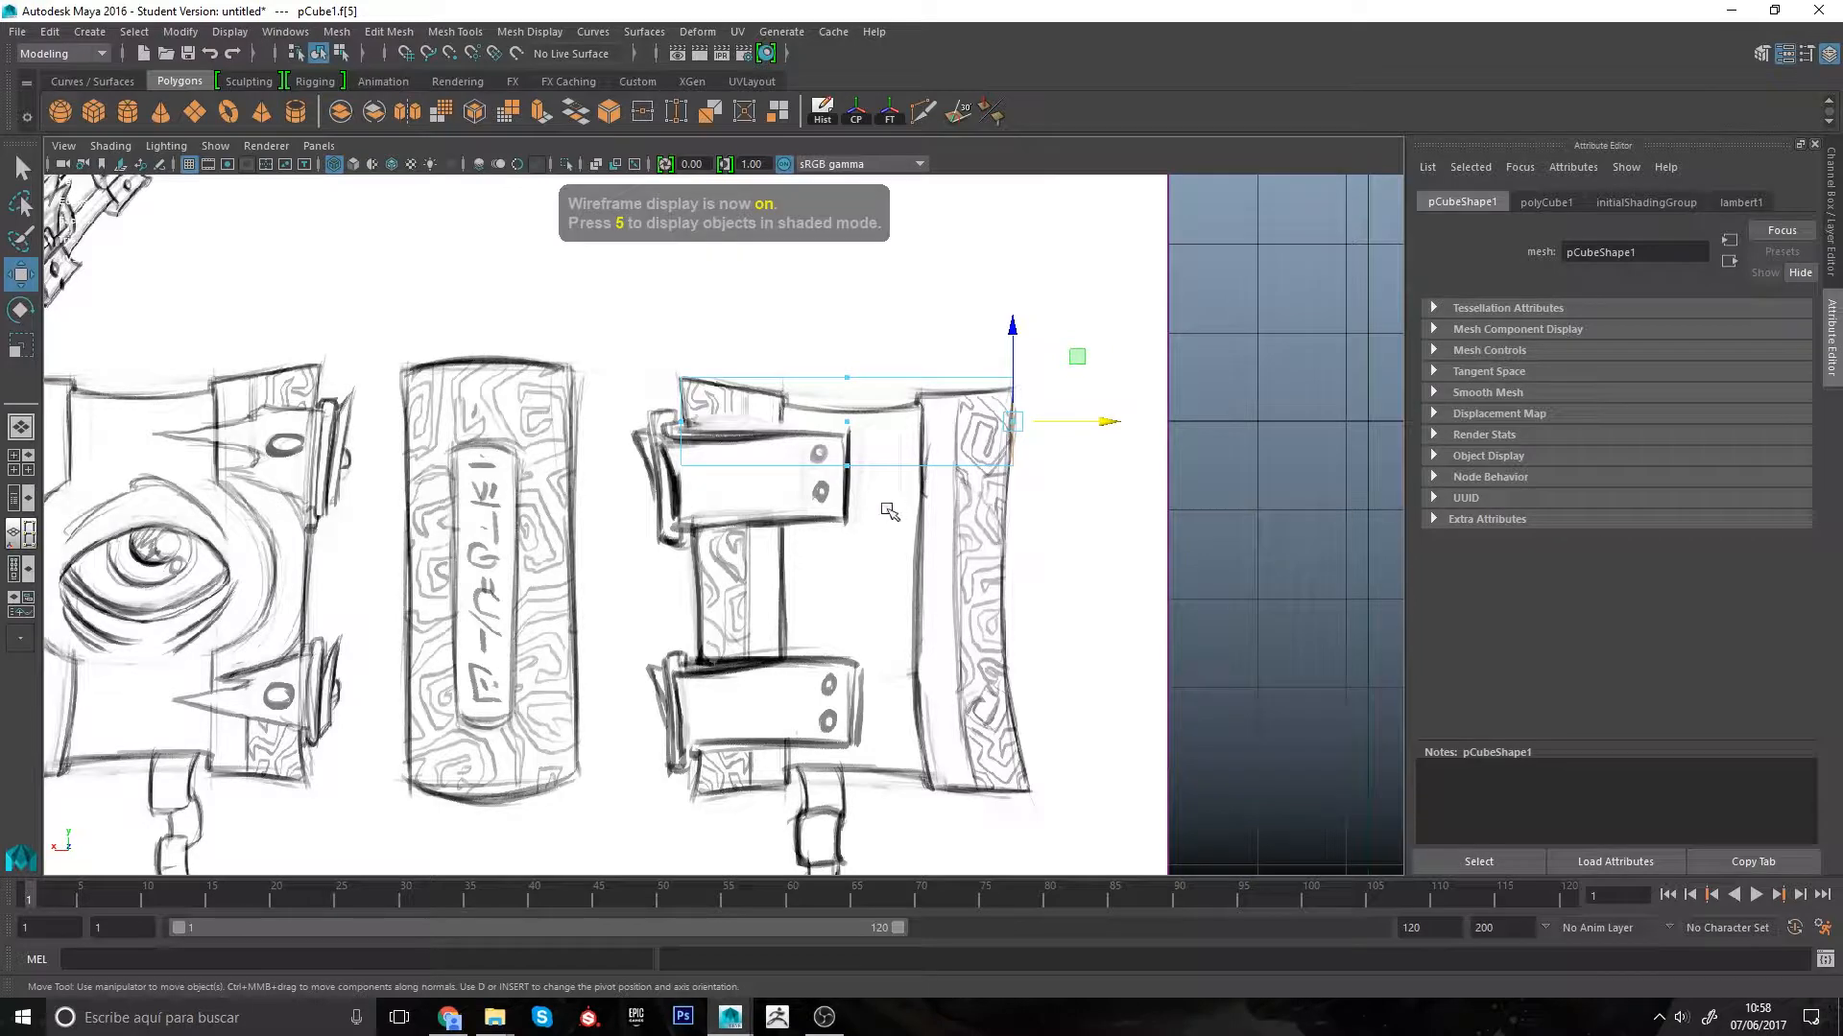
left_click(831, 465)
middle_click_drag(892, 555, 950, 748, "alt")
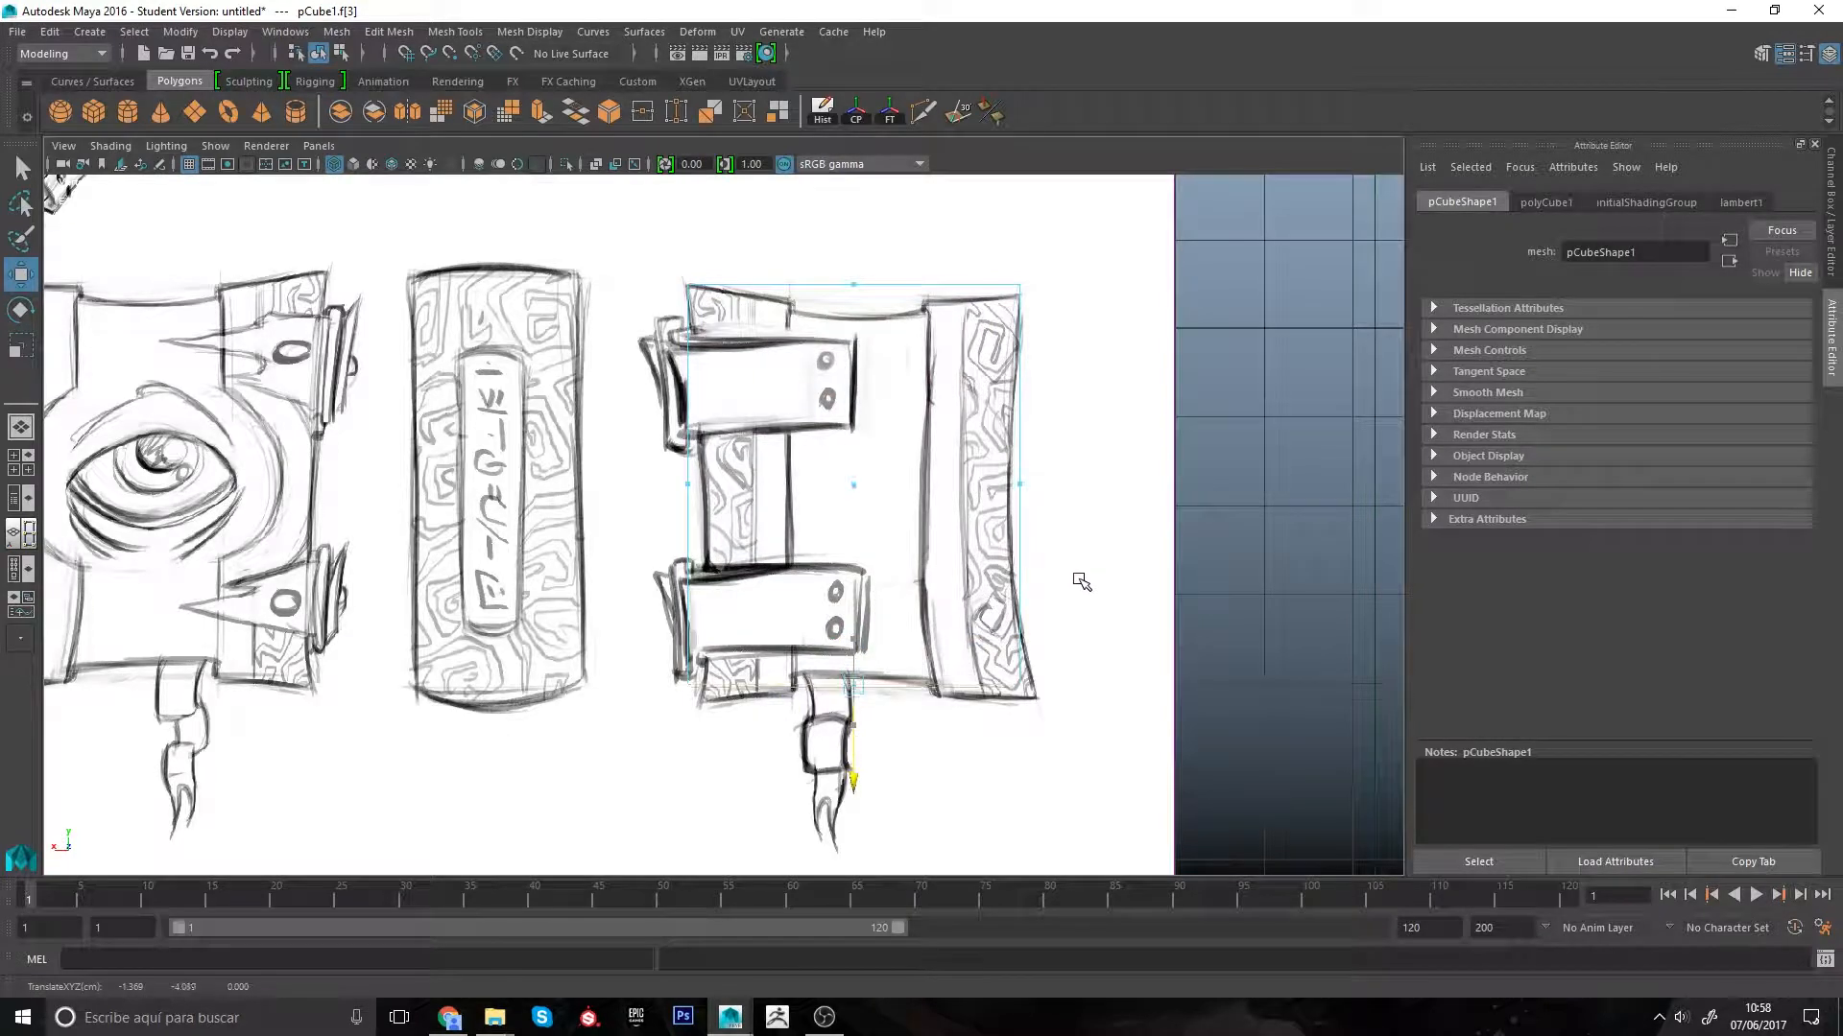
middle_click_drag(1082, 582, 1080, 592)
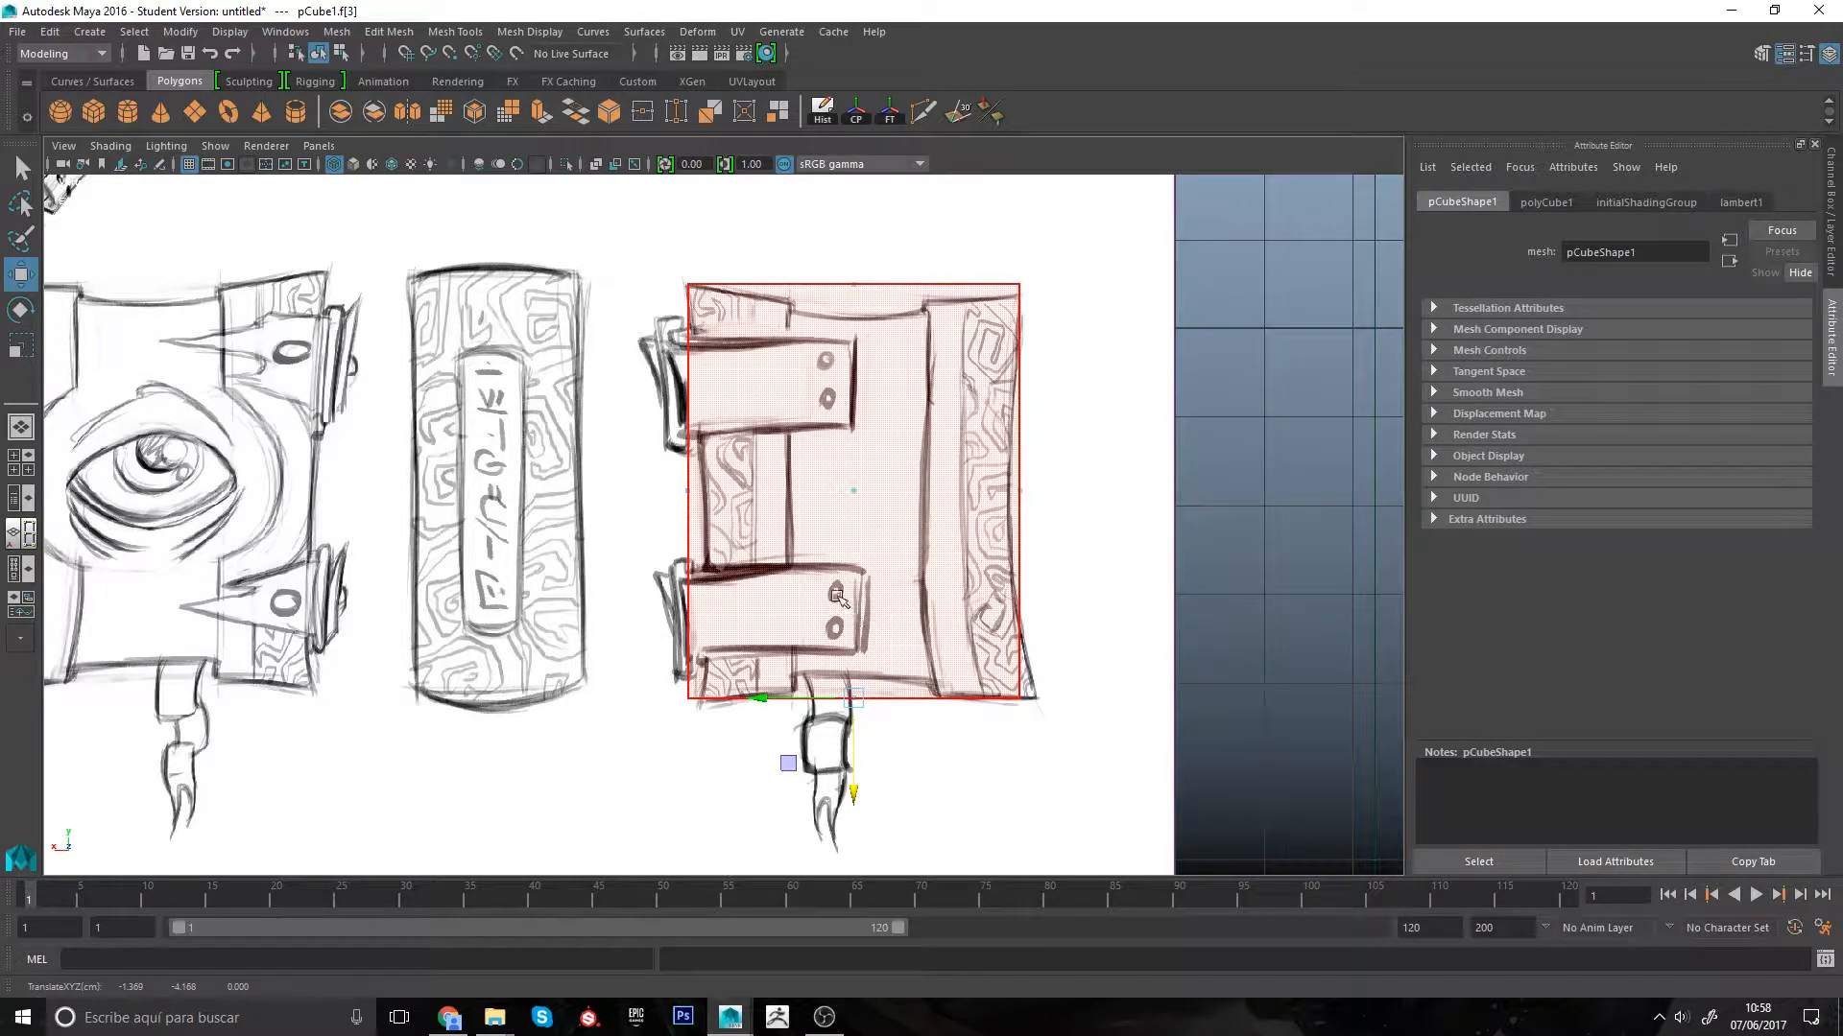
Step: Move the front camera's image plane so the eye cover drawing lies behind the stretched cube
key("space")
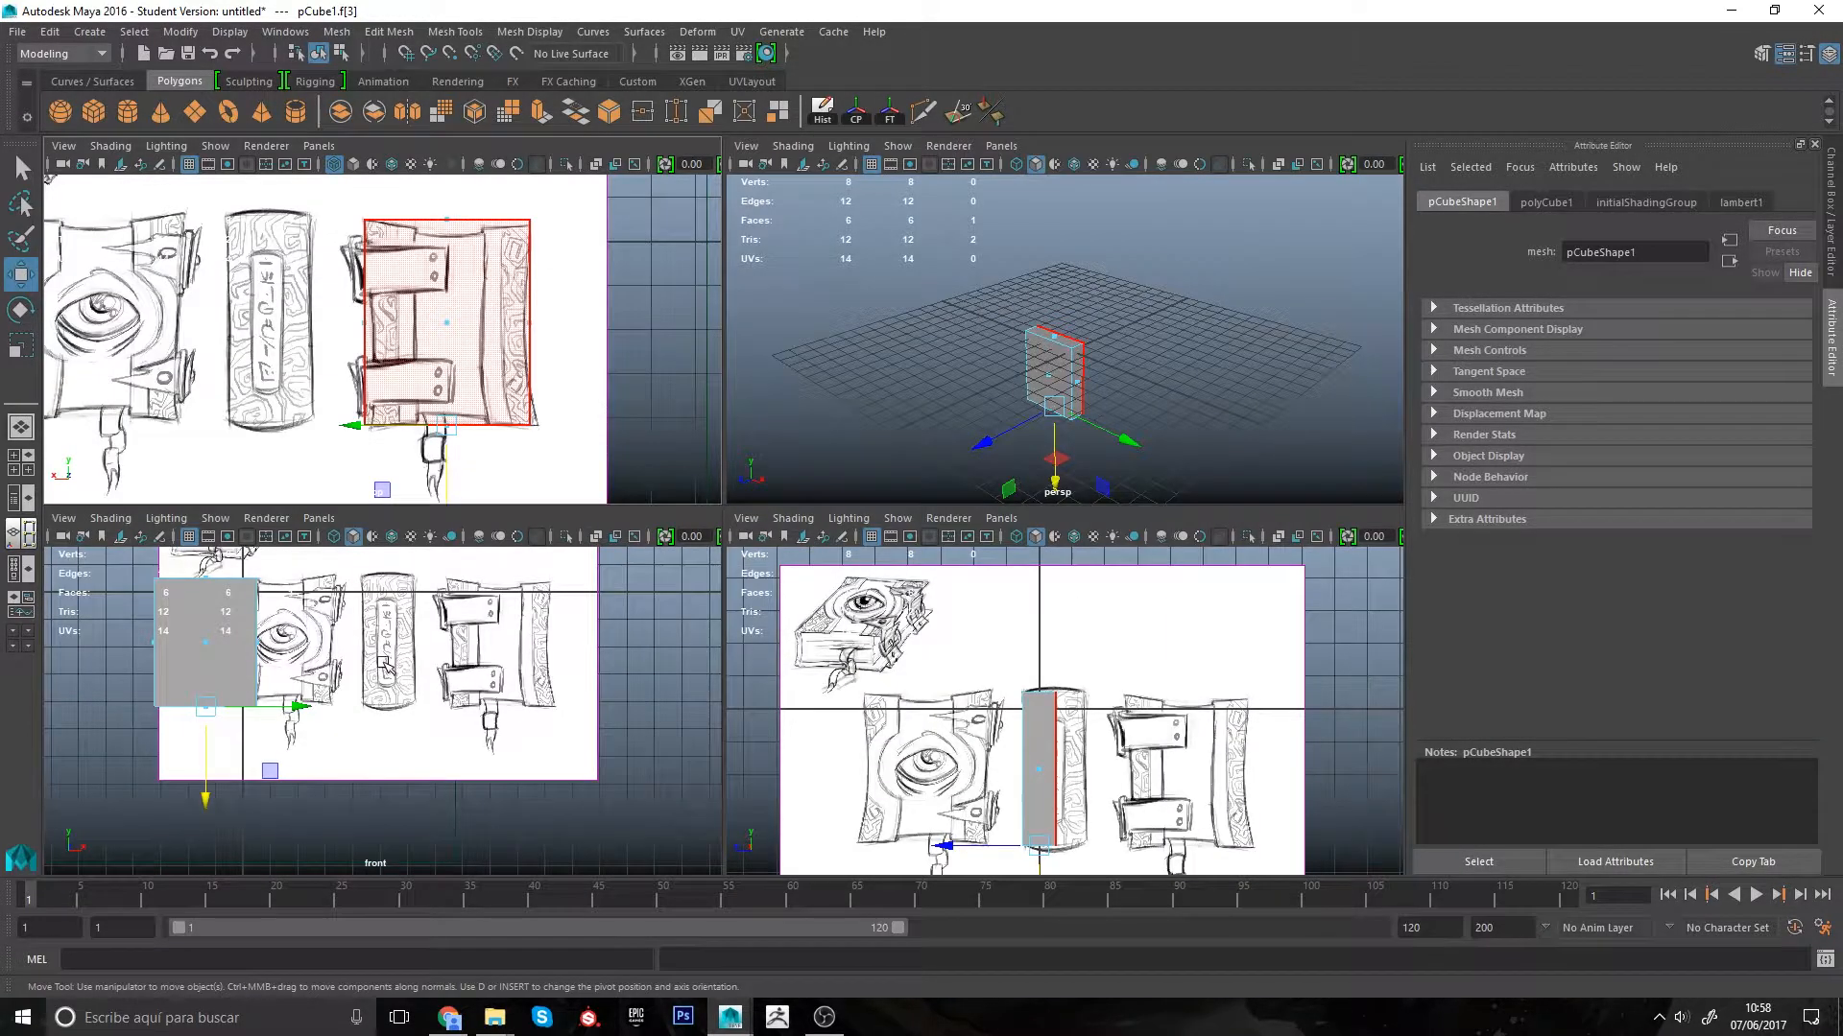
key("space")
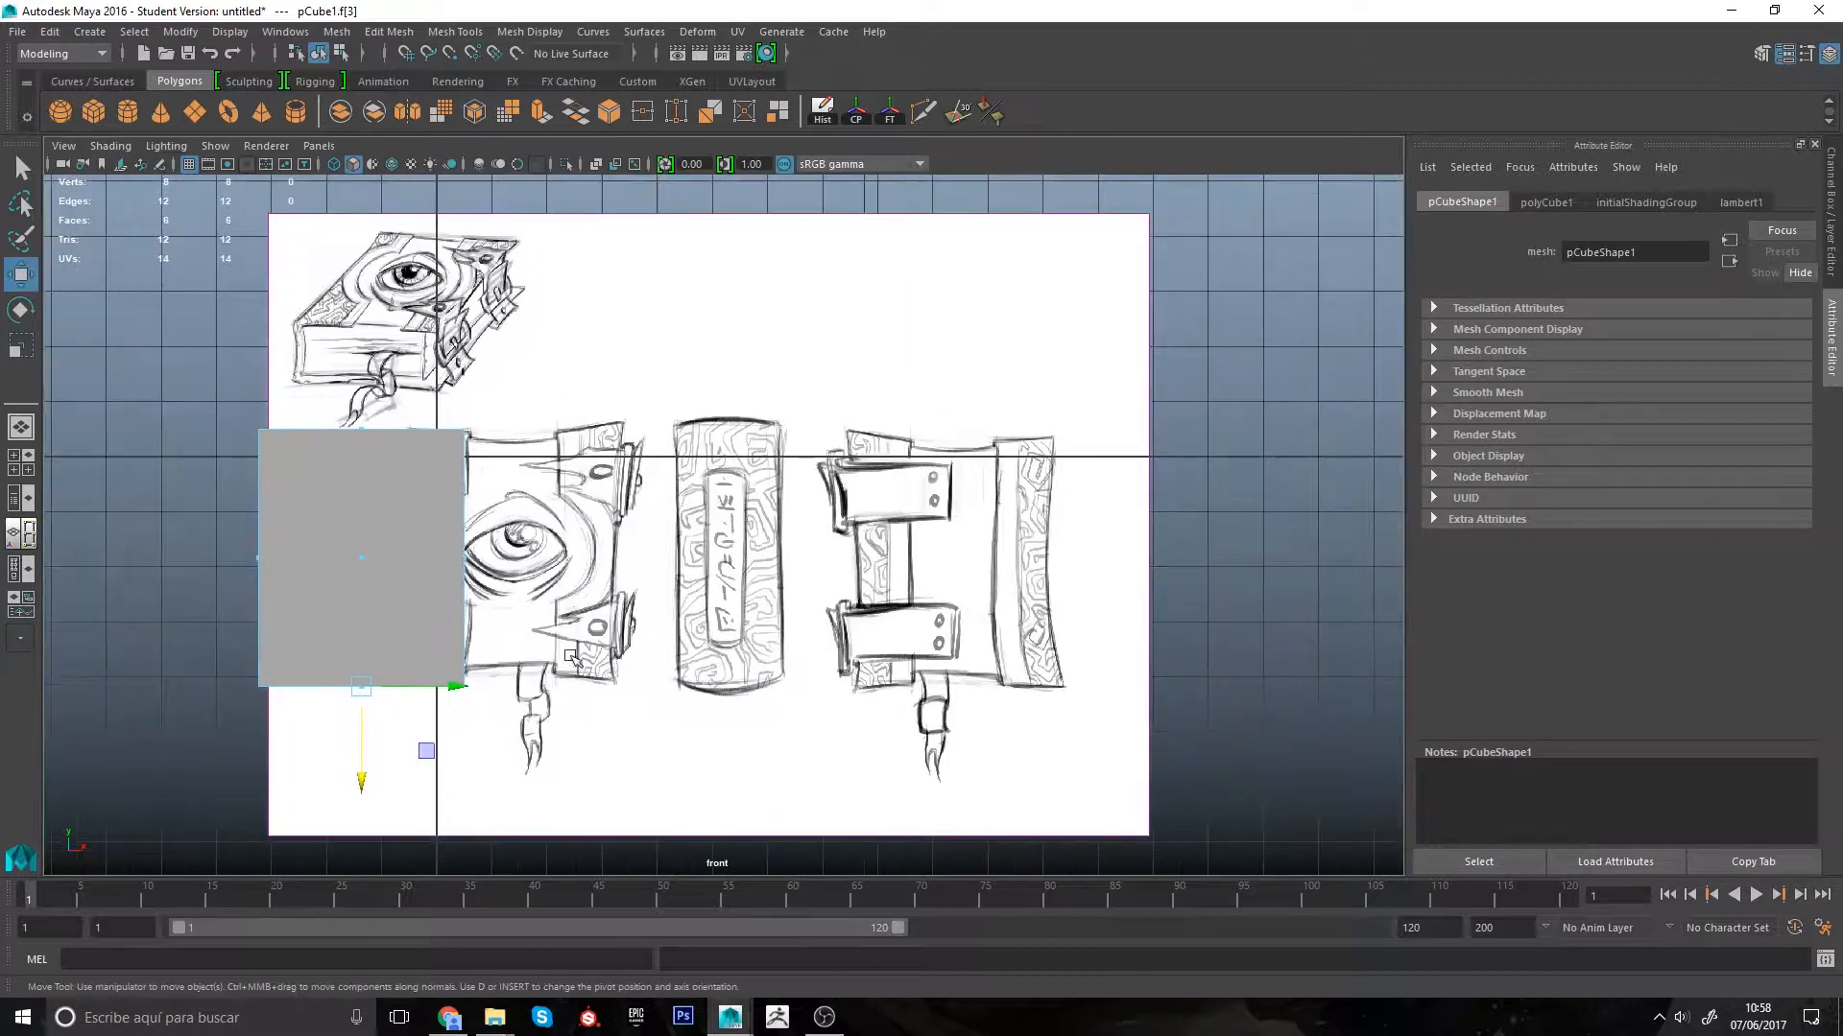
scroll(571, 658, "down", 2)
key("space")
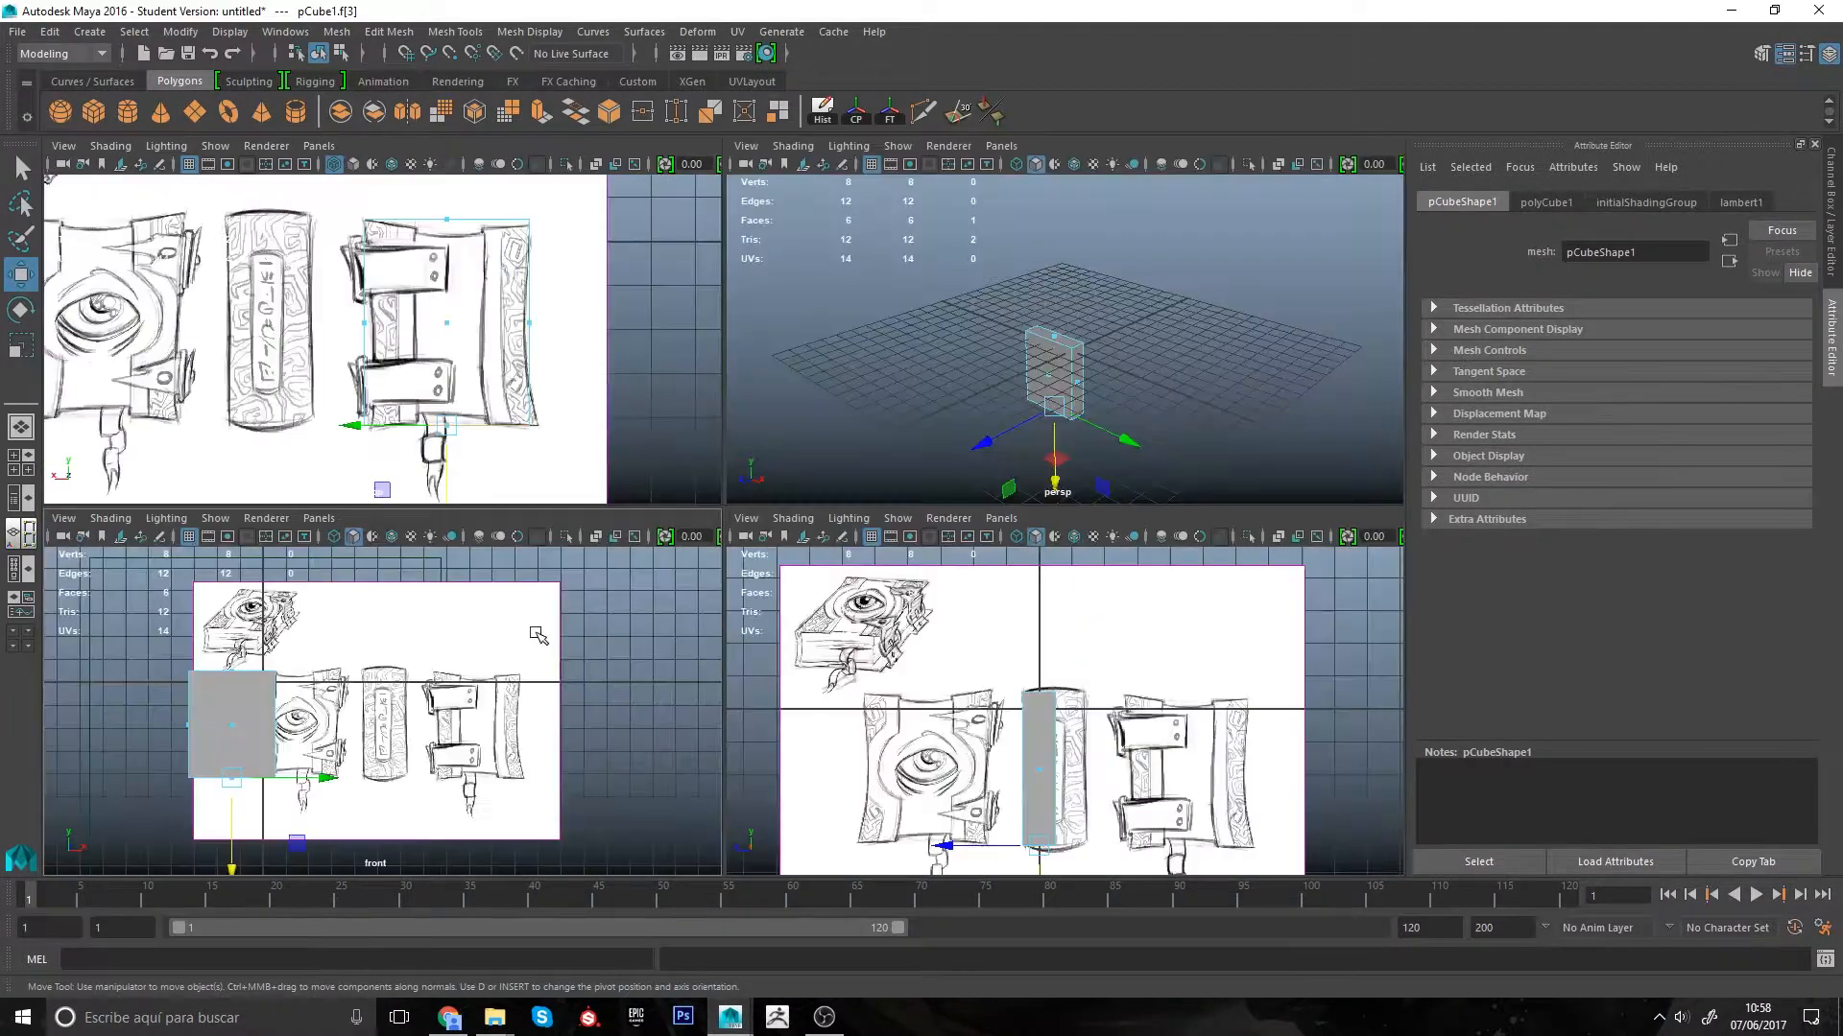
left_click(543, 715)
middle_click_drag(538, 720, 573, 669, "alt")
scroll(613, 661, "up", 2)
middle_click_drag(538, 758, 588, 749, "alt")
scroll(528, 792, "up", 3)
scroll(528, 790, "up", 2)
middle_click_drag(387, 685, 416, 726, "alt")
scroll(446, 720, "up", 2)
middle_click_drag(387, 602, 385, 605)
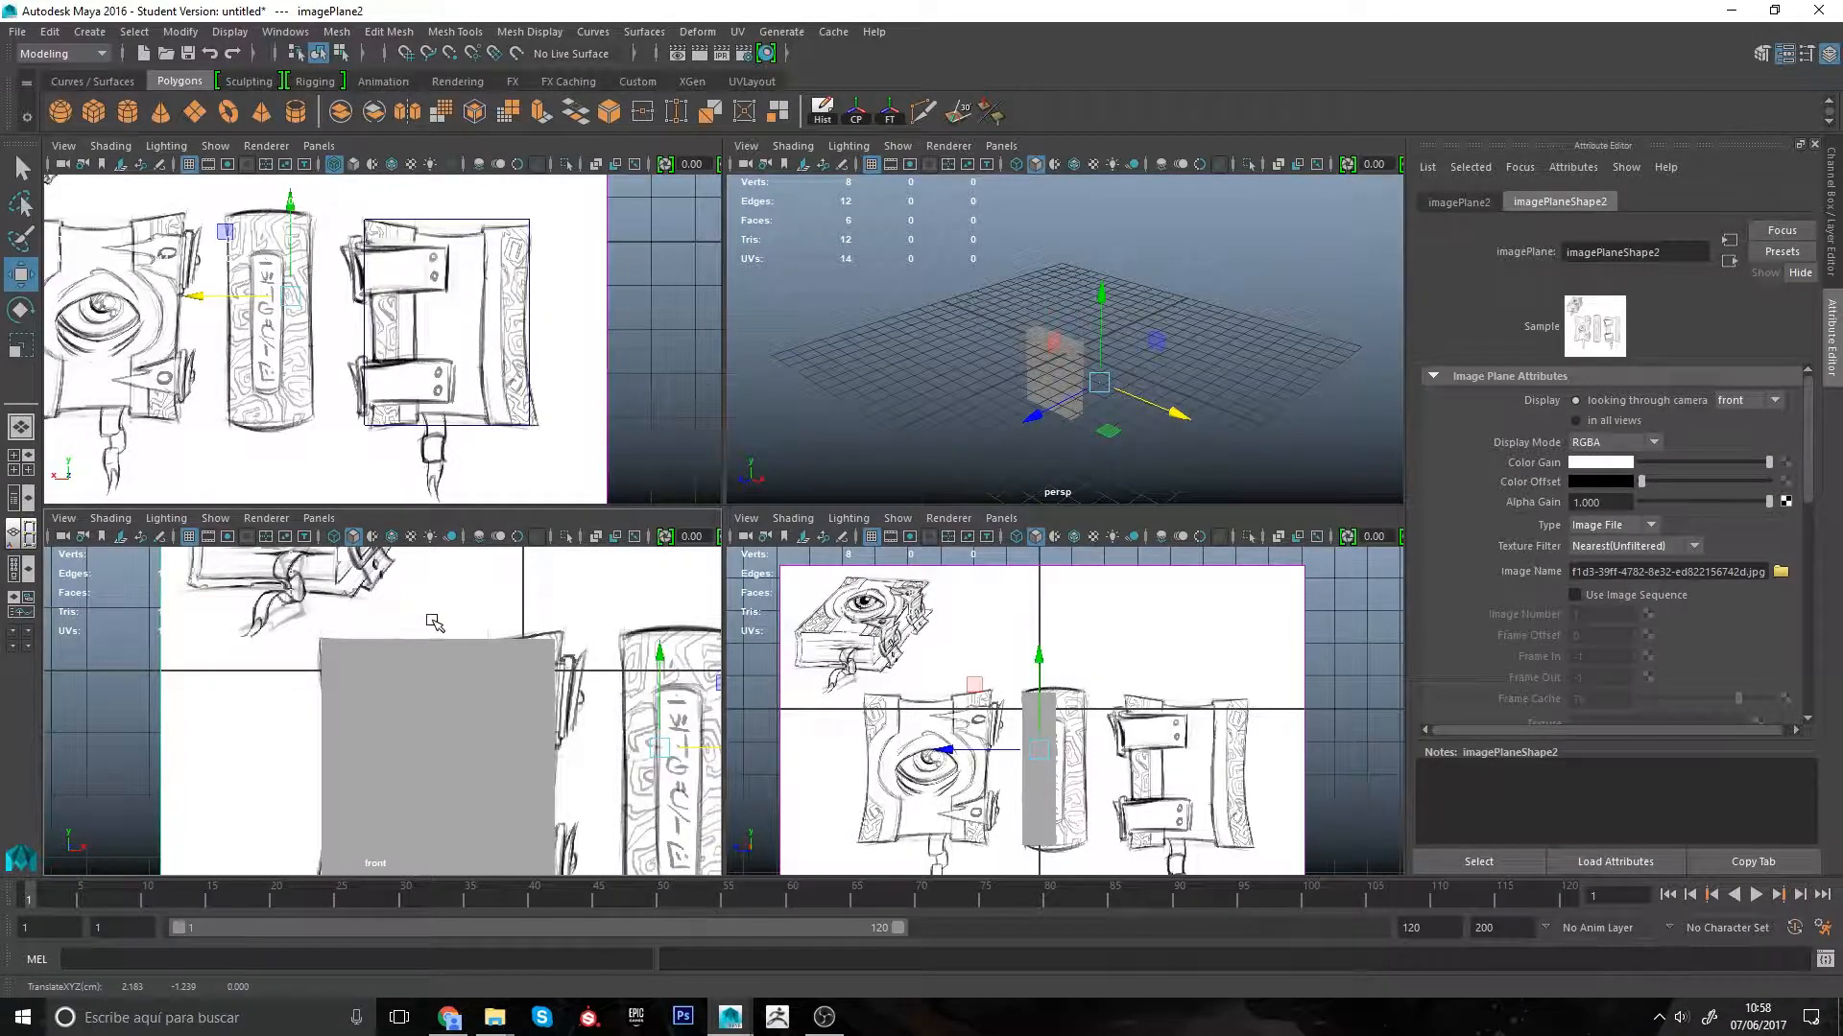
Step: Display the front view in wireframe and check the eye cover drawing against the cube's outline
key("4")
middle_click_drag(461, 711, 416, 566, "alt")
scroll(566, 768, "up", 3)
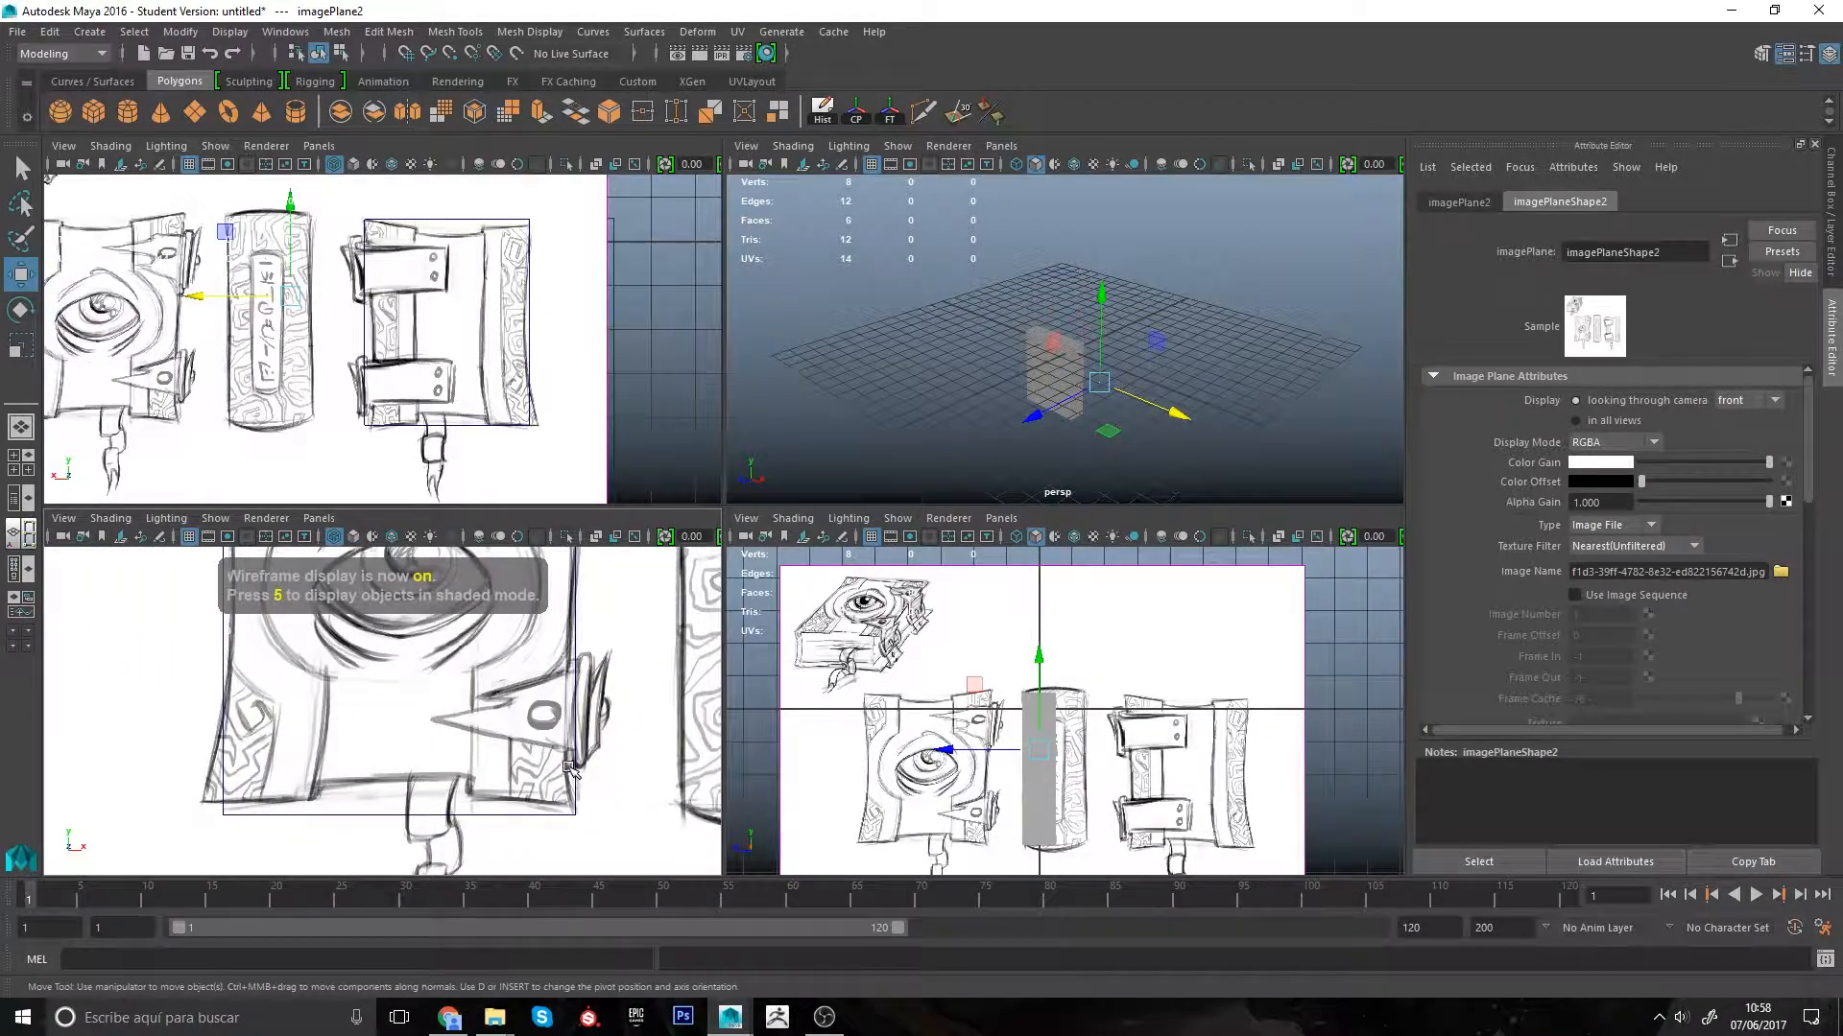
scroll(568, 768, "down", 5)
middle_click_drag(482, 622, 496, 708, "alt")
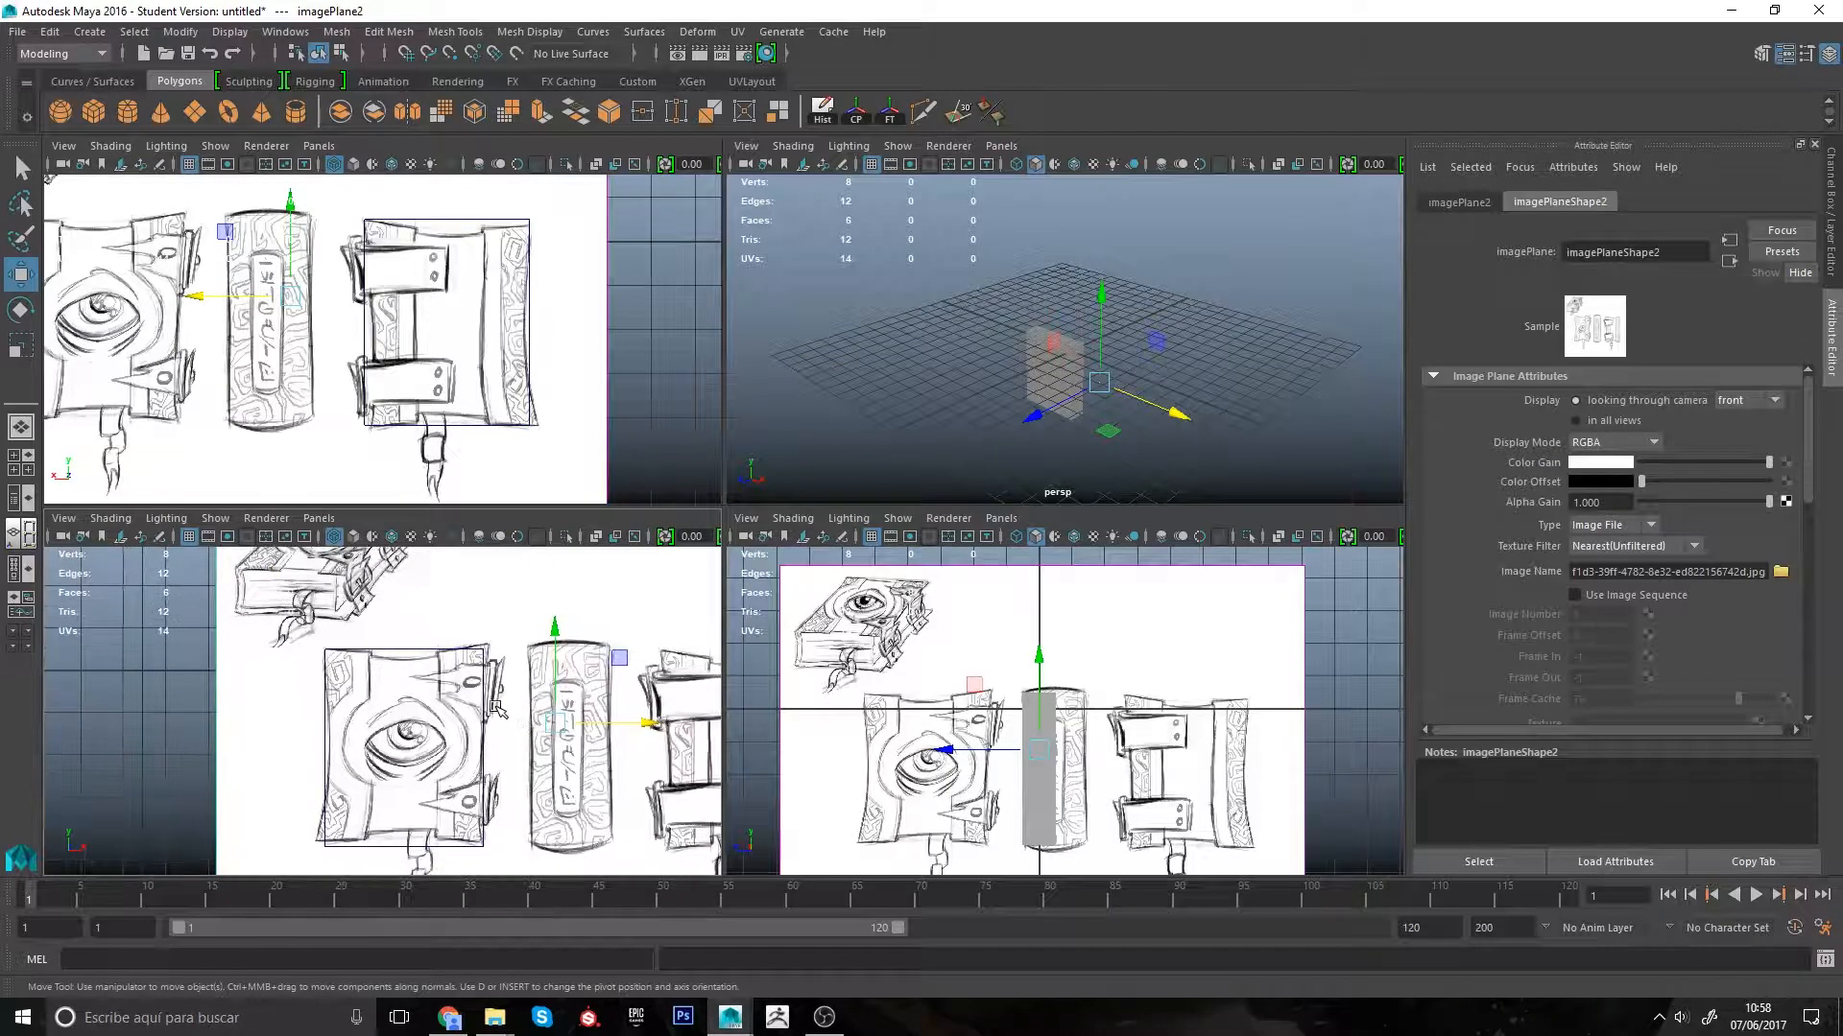
Step: Move the cube's side face outward in the side view to match the full width of the spine drawing
left_click(1087, 749)
key("space")
scroll(729, 628, "up", 4)
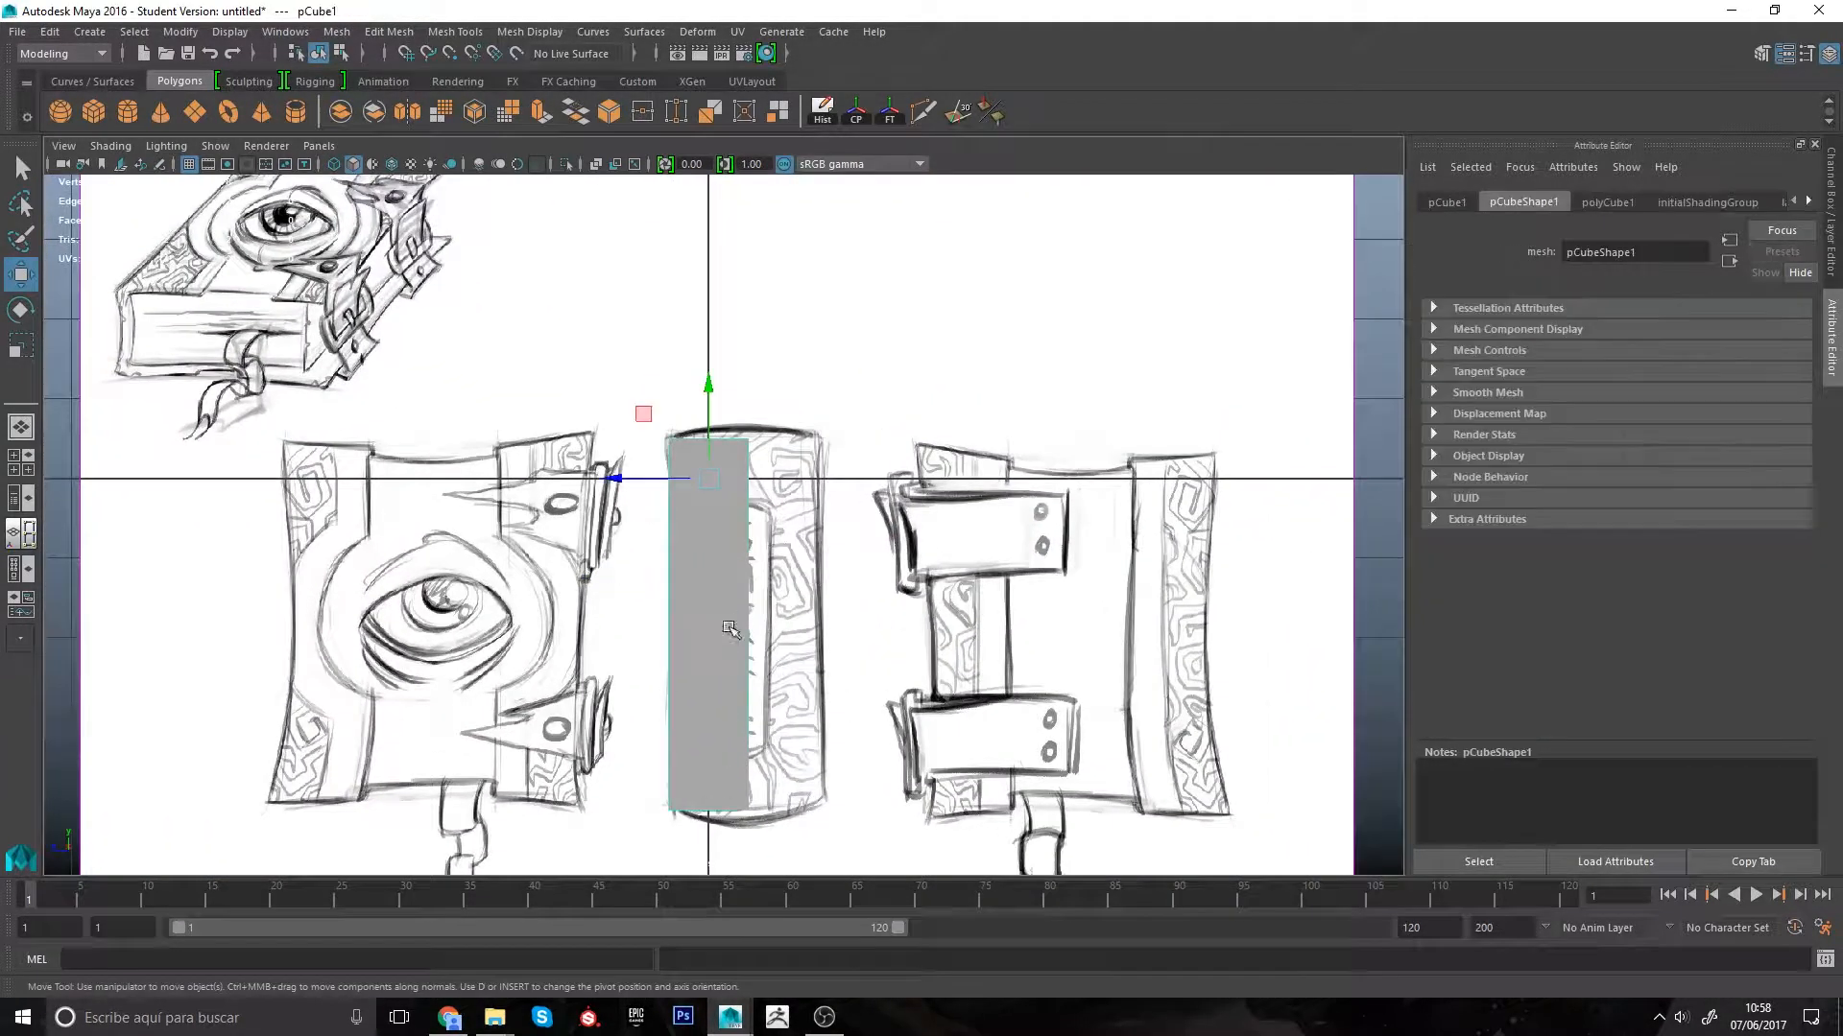
key("F11")
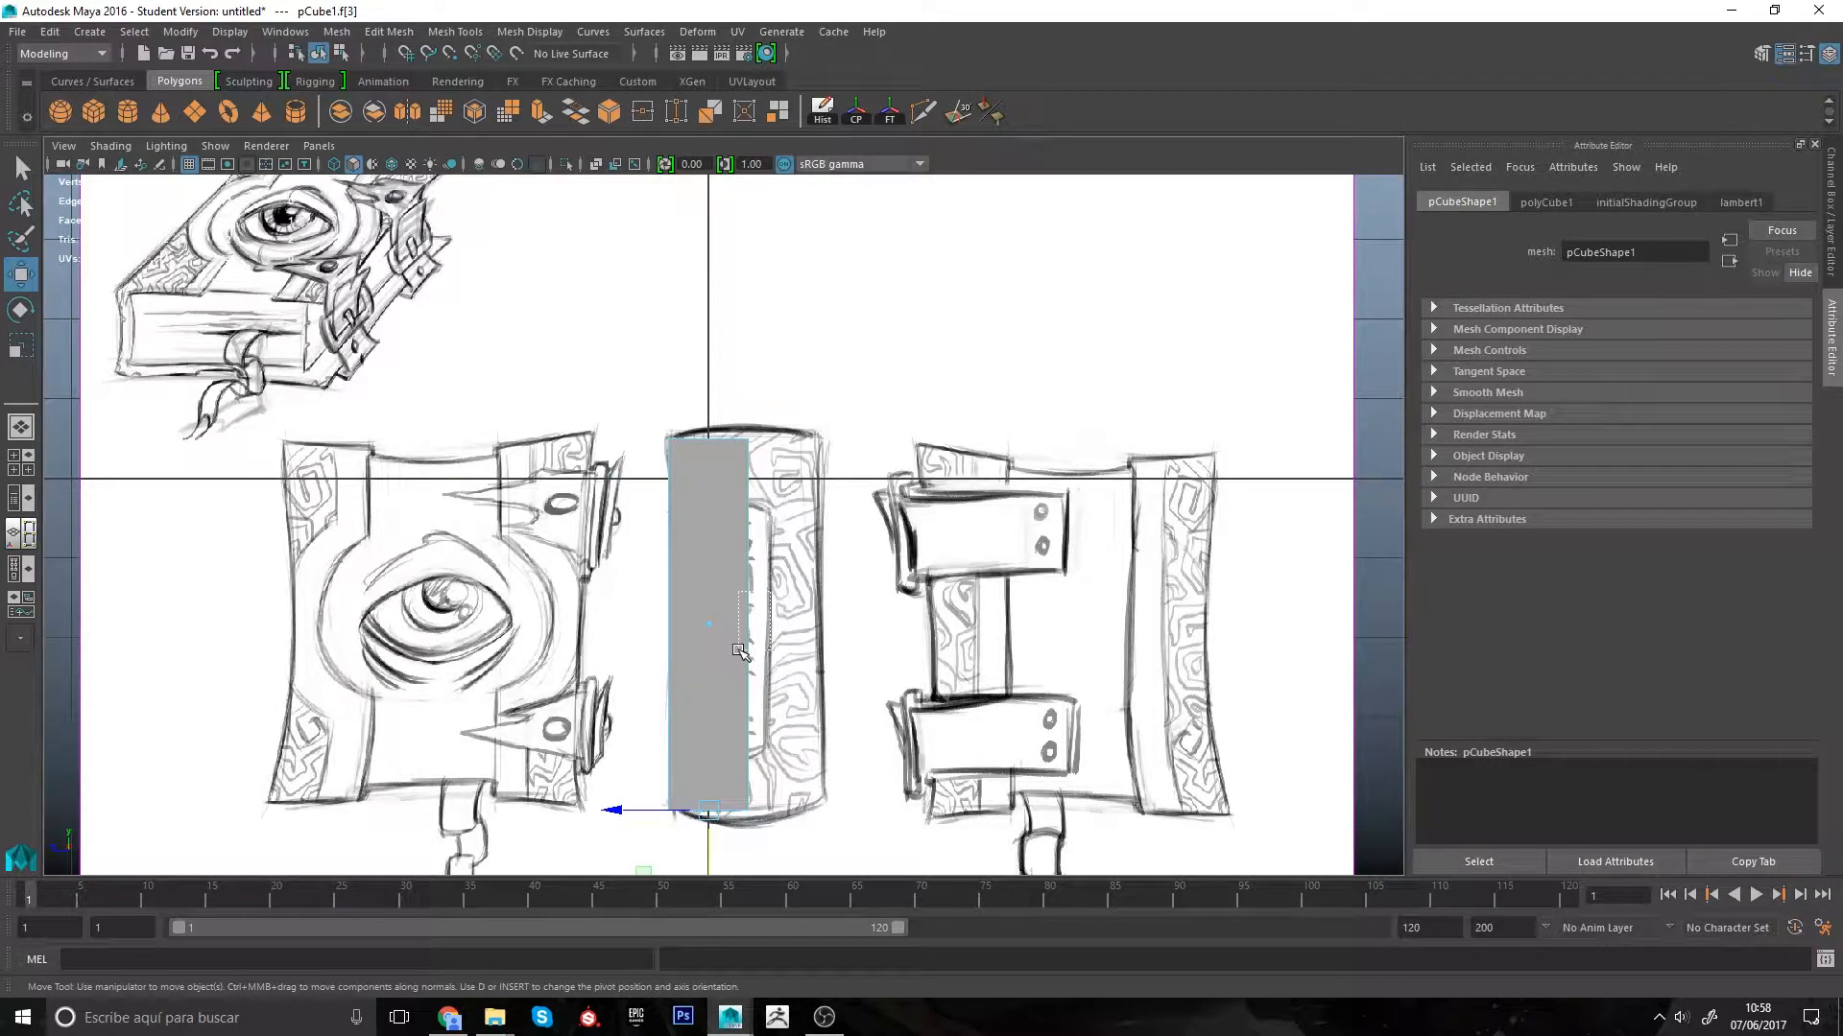
left_click(744, 626)
left_click_drag(822, 624, 892, 625)
scroll(793, 689, "down", 4)
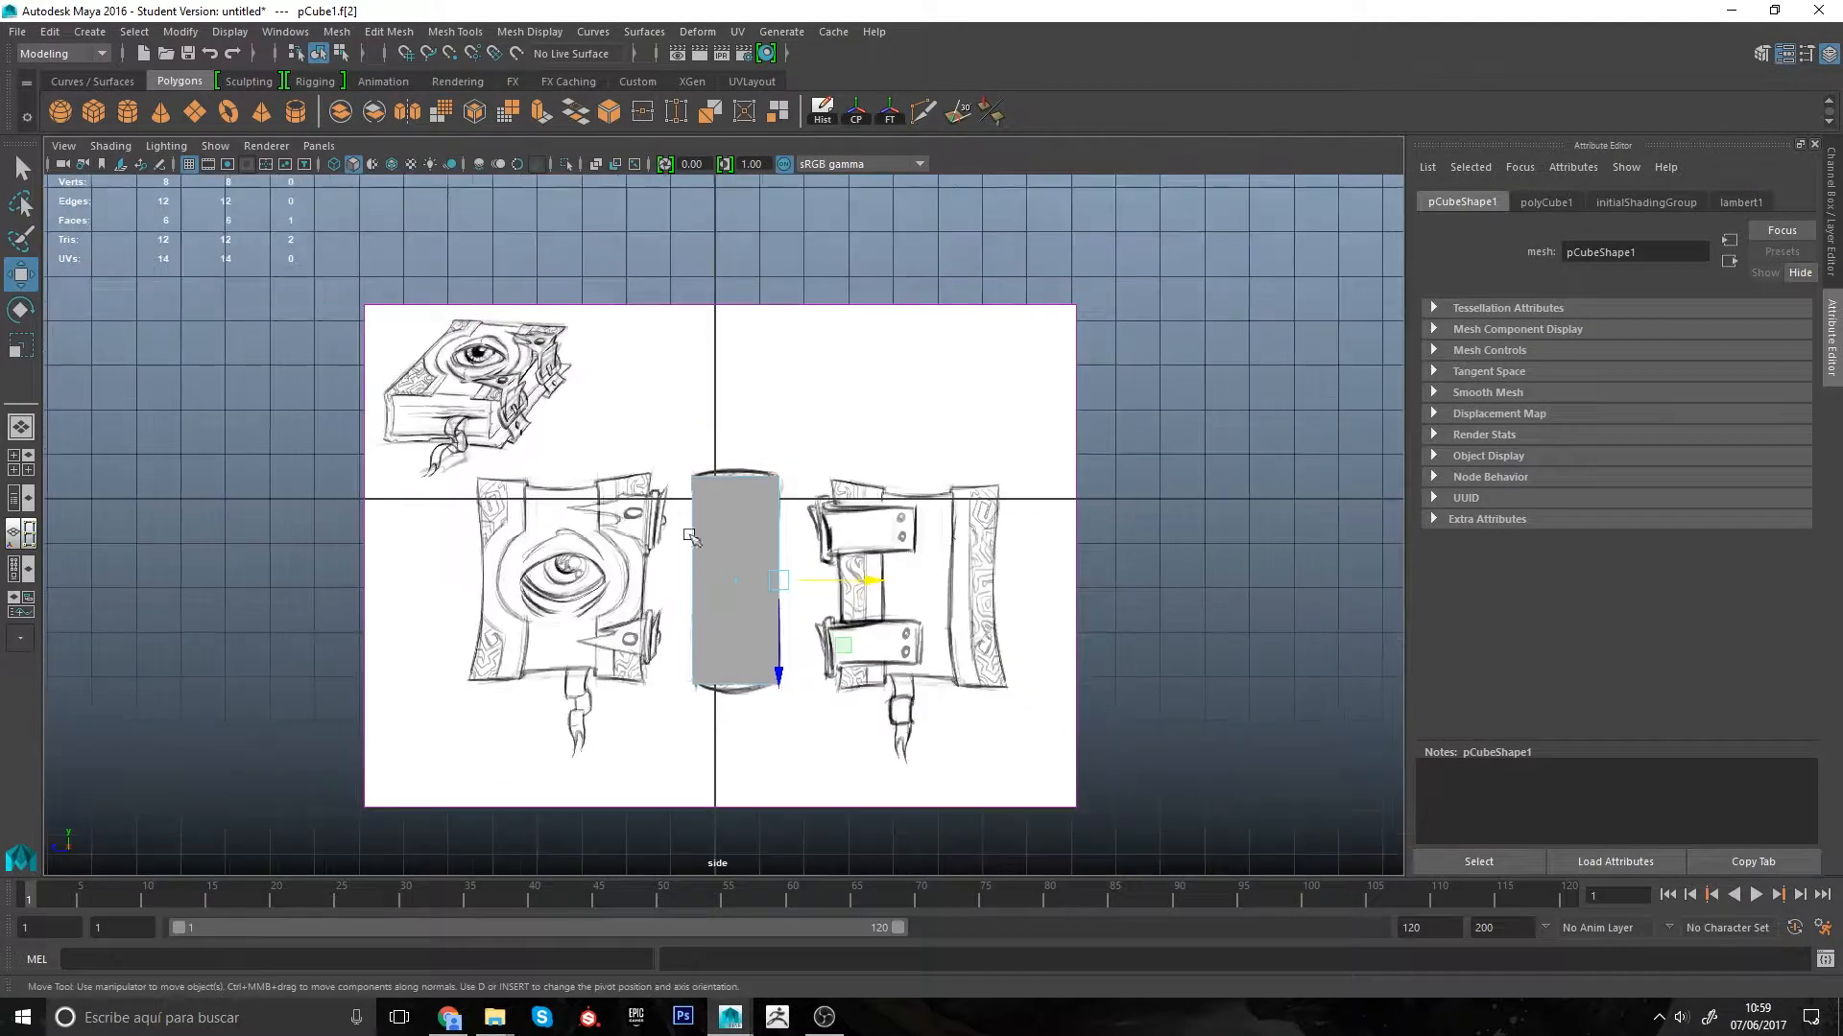
Step: Return the cube to object mode and examine the book block's proportions from several angles in the perspective view
key("space")
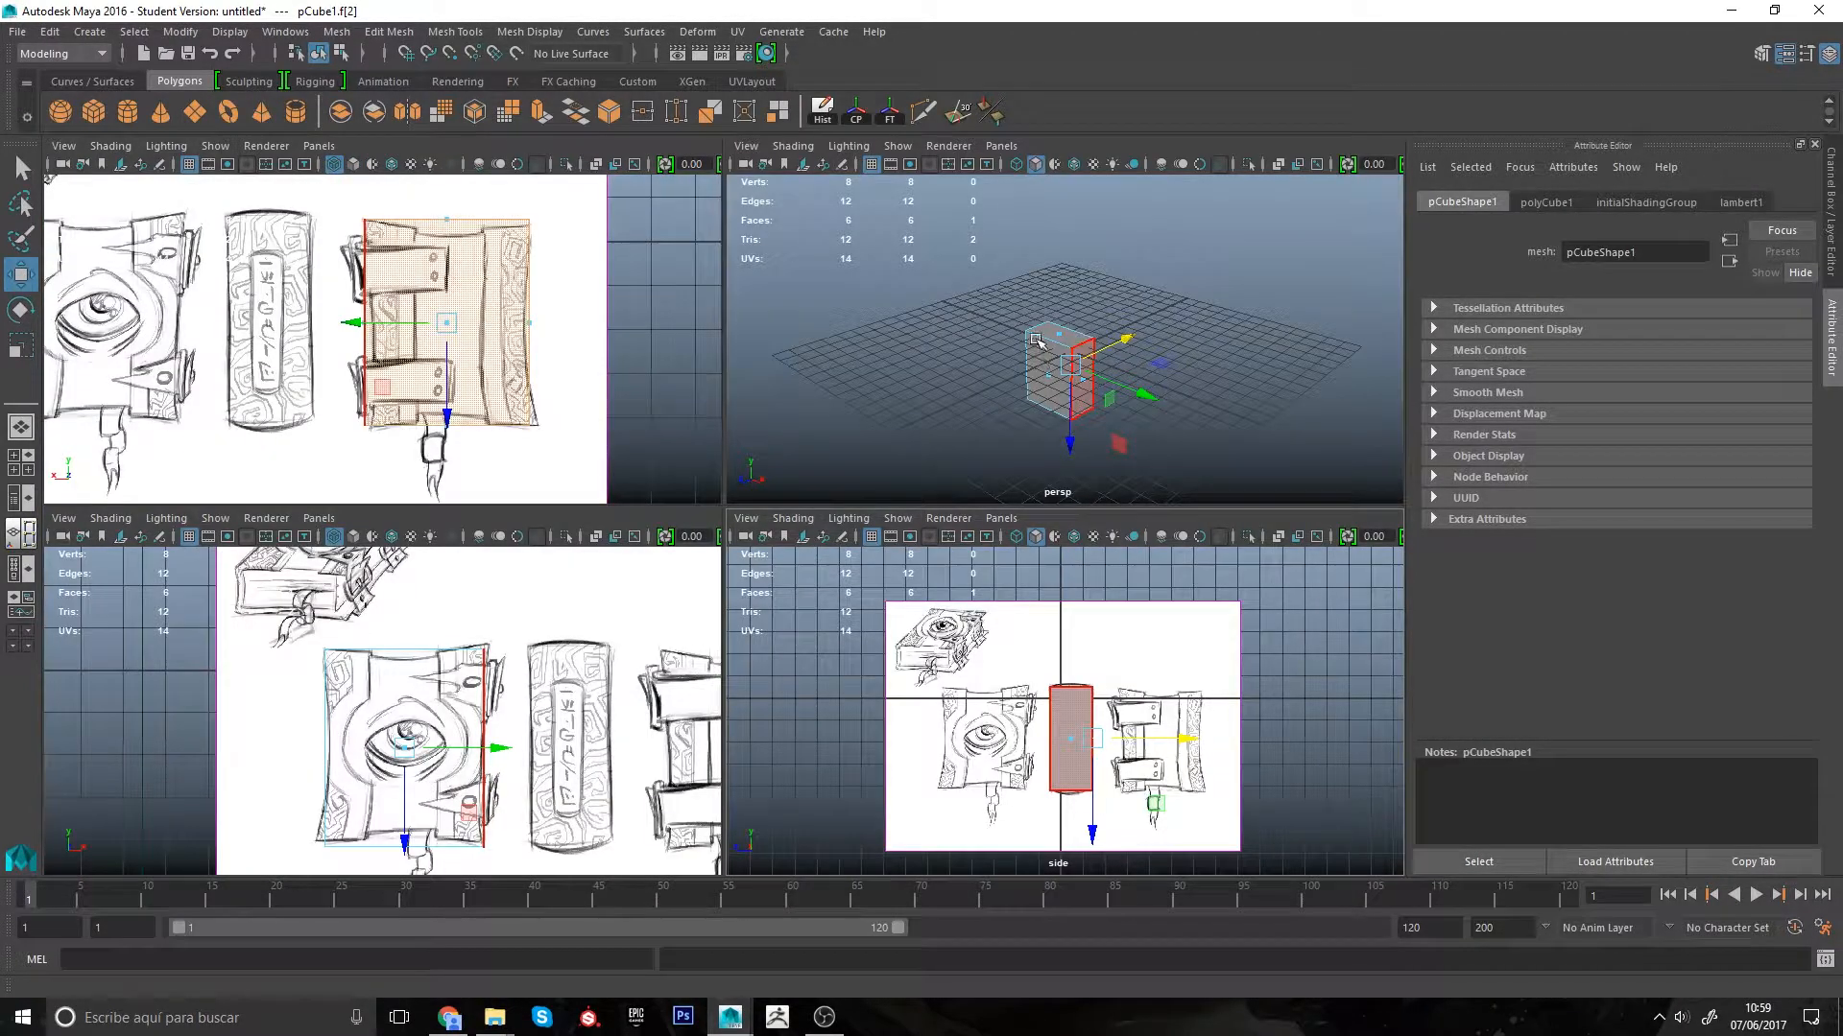
right_click_drag(1035, 340, 1084, 300)
left_click(1088, 292)
left_click_drag(1133, 408, 1042, 349, "alt")
right_click_drag(1042, 351, 1075, 499, "alt")
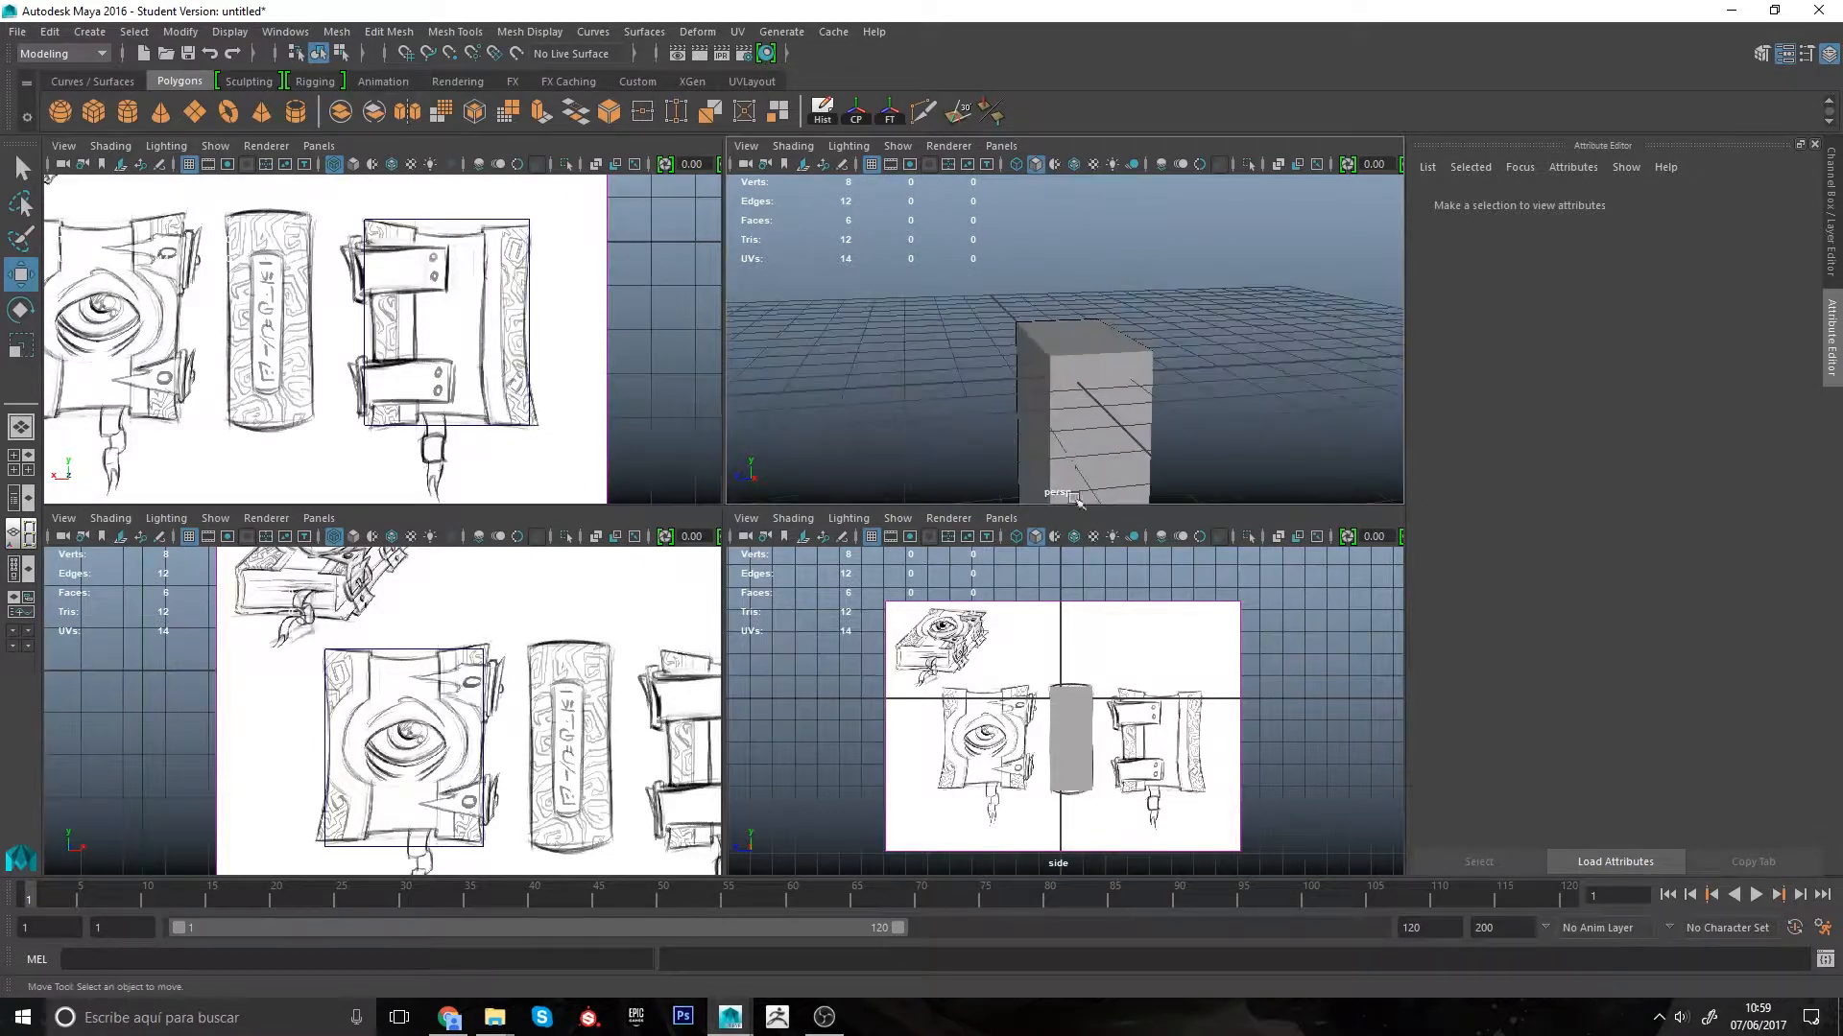
left_click_drag(980, 414, 1190, 451, "alt")
right_click_drag(1190, 451, 1052, 379, "alt")
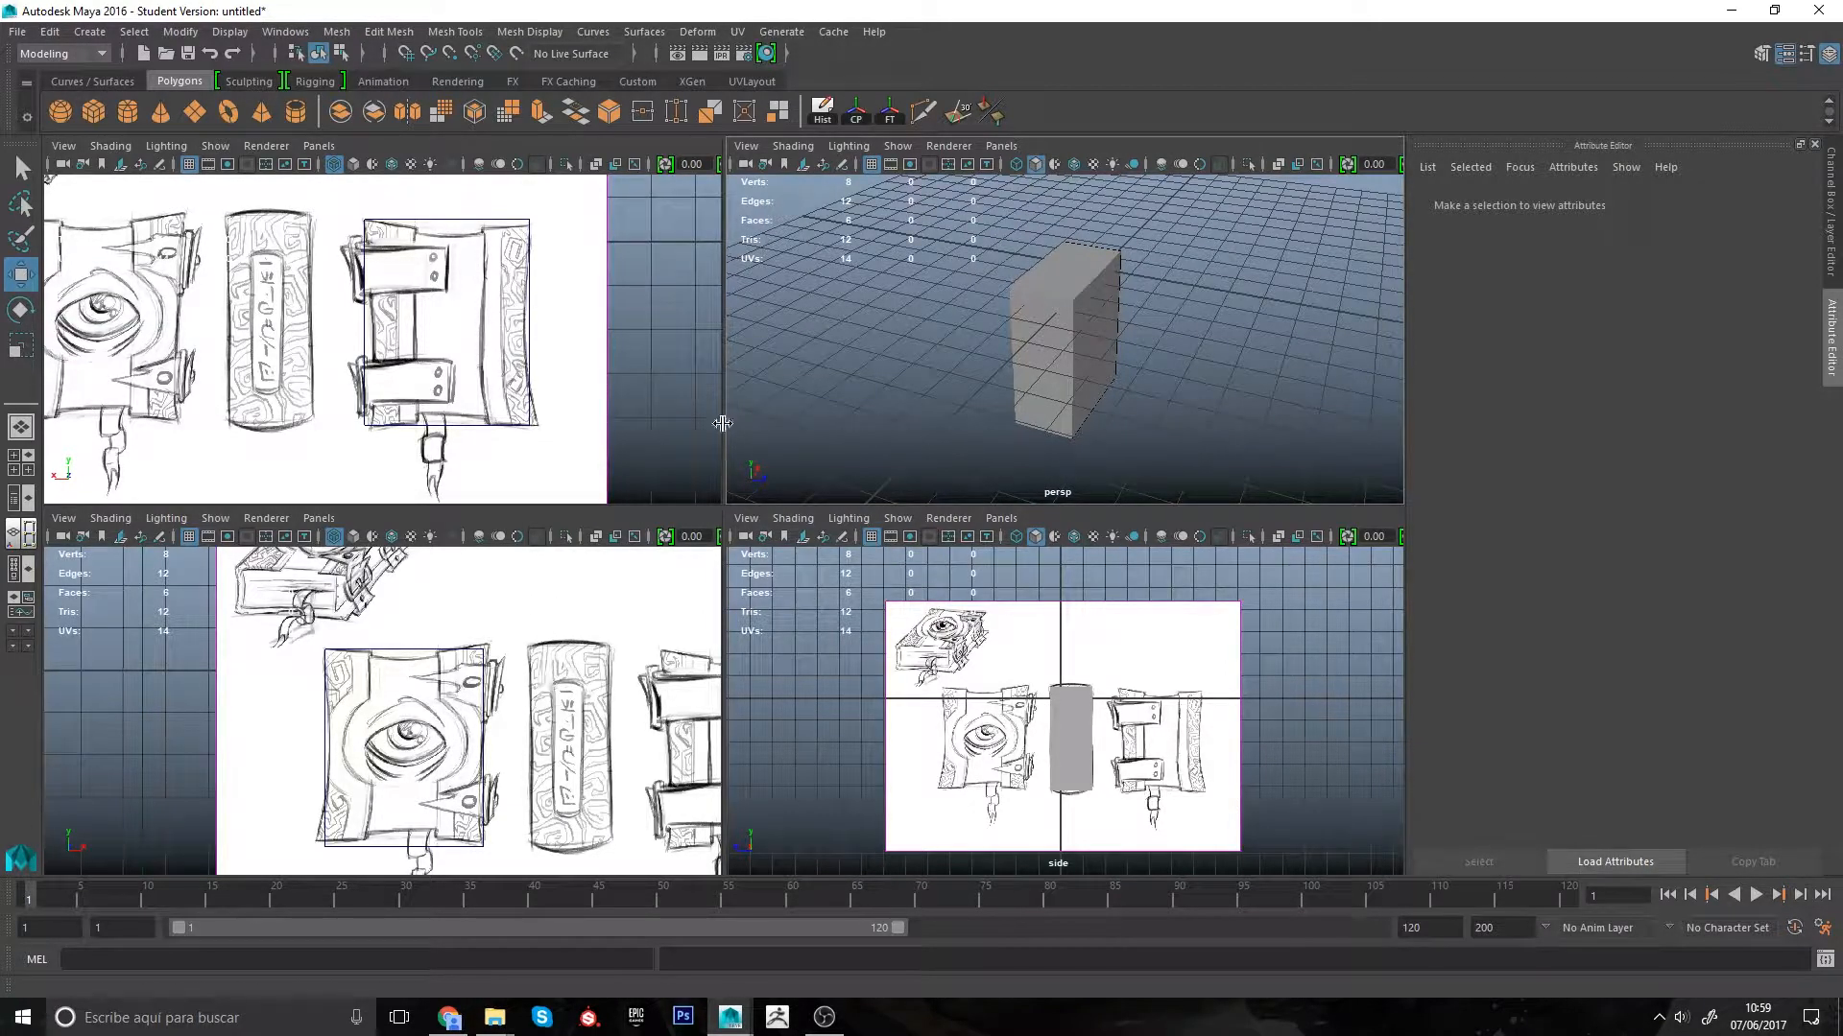
left_click_drag(1113, 389, 1014, 369, "alt")
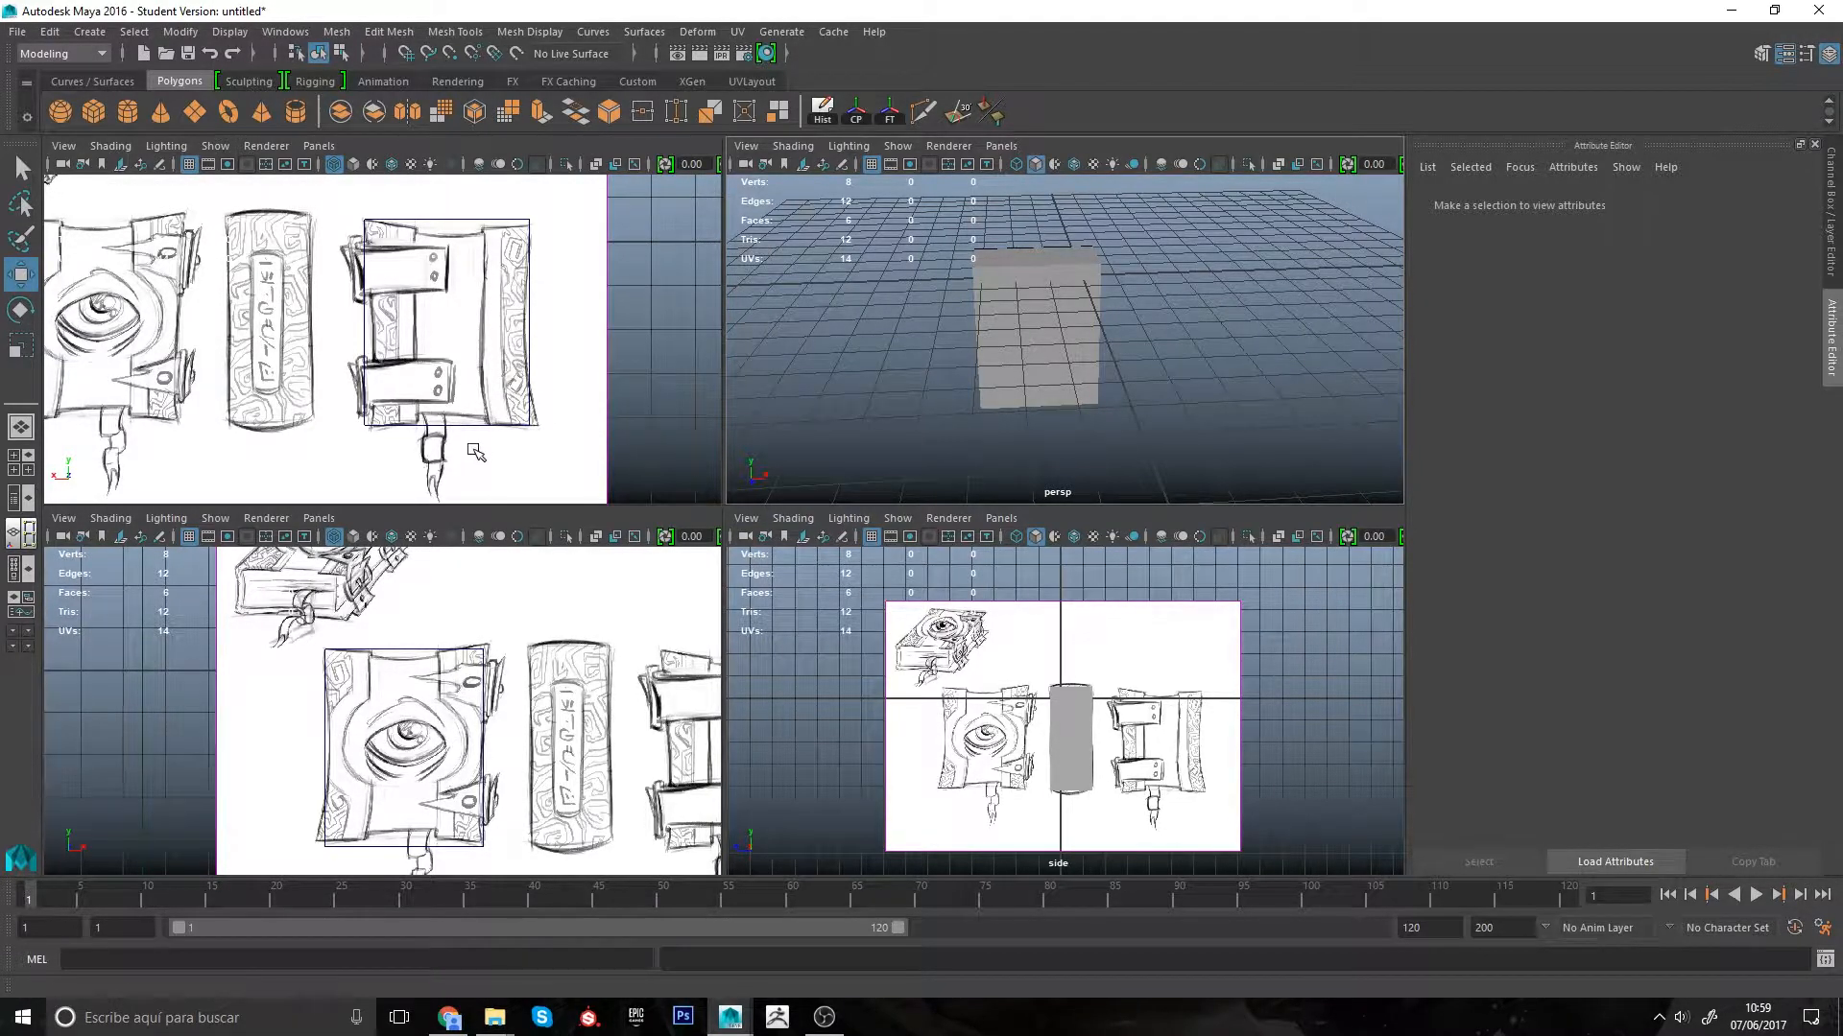
Step: Select the book block in the enlarged back-cover view
key("space")
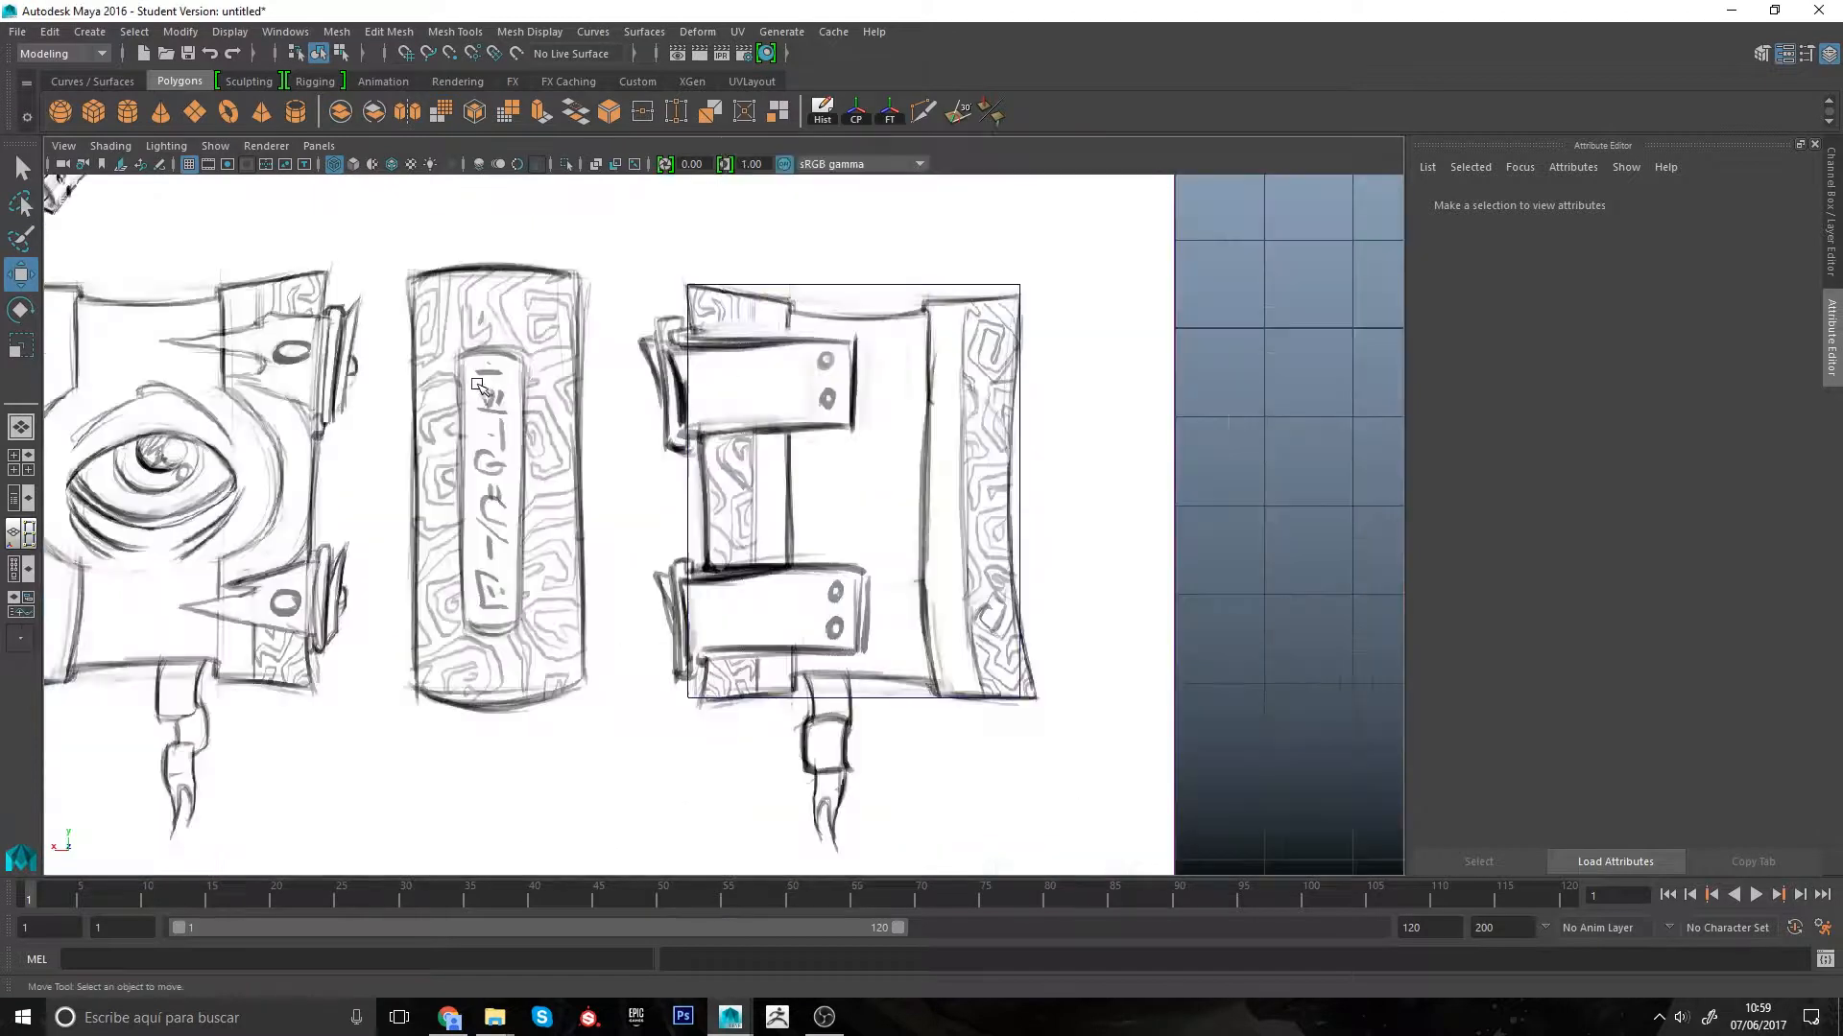
left_click(842, 285)
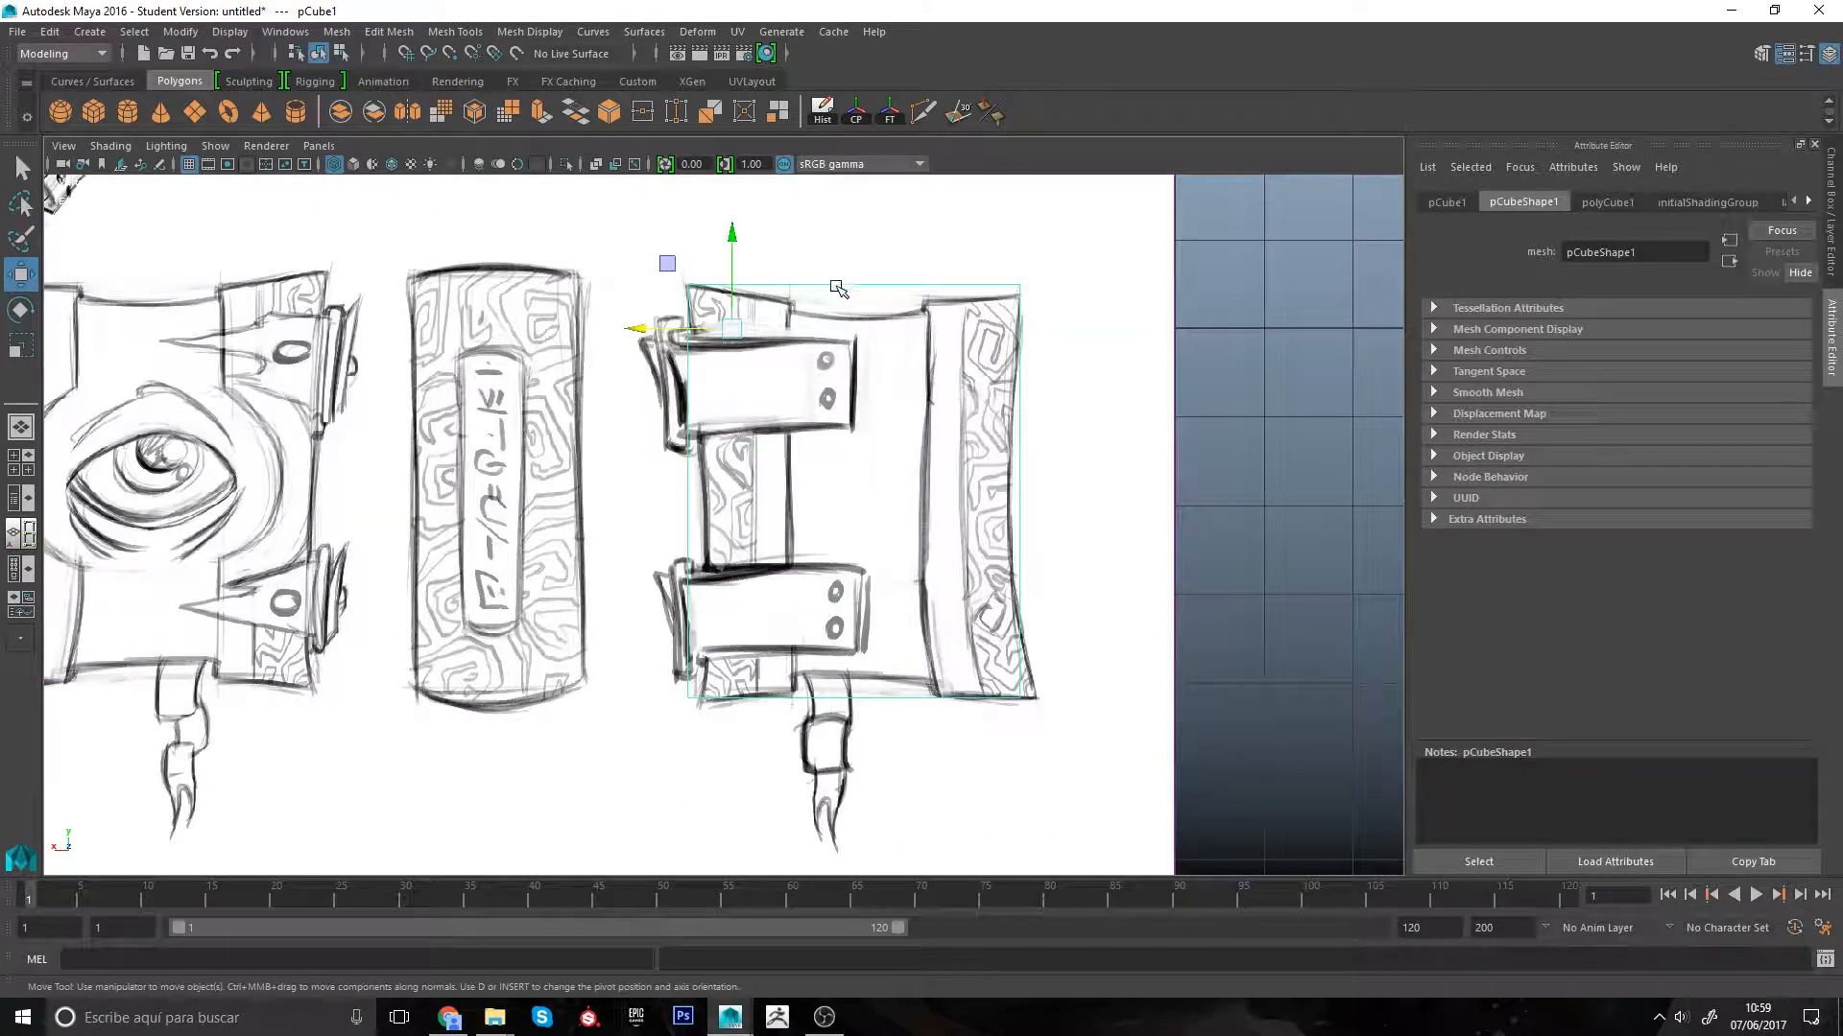
middle_click_drag(856, 352, 838, 317, "alt")
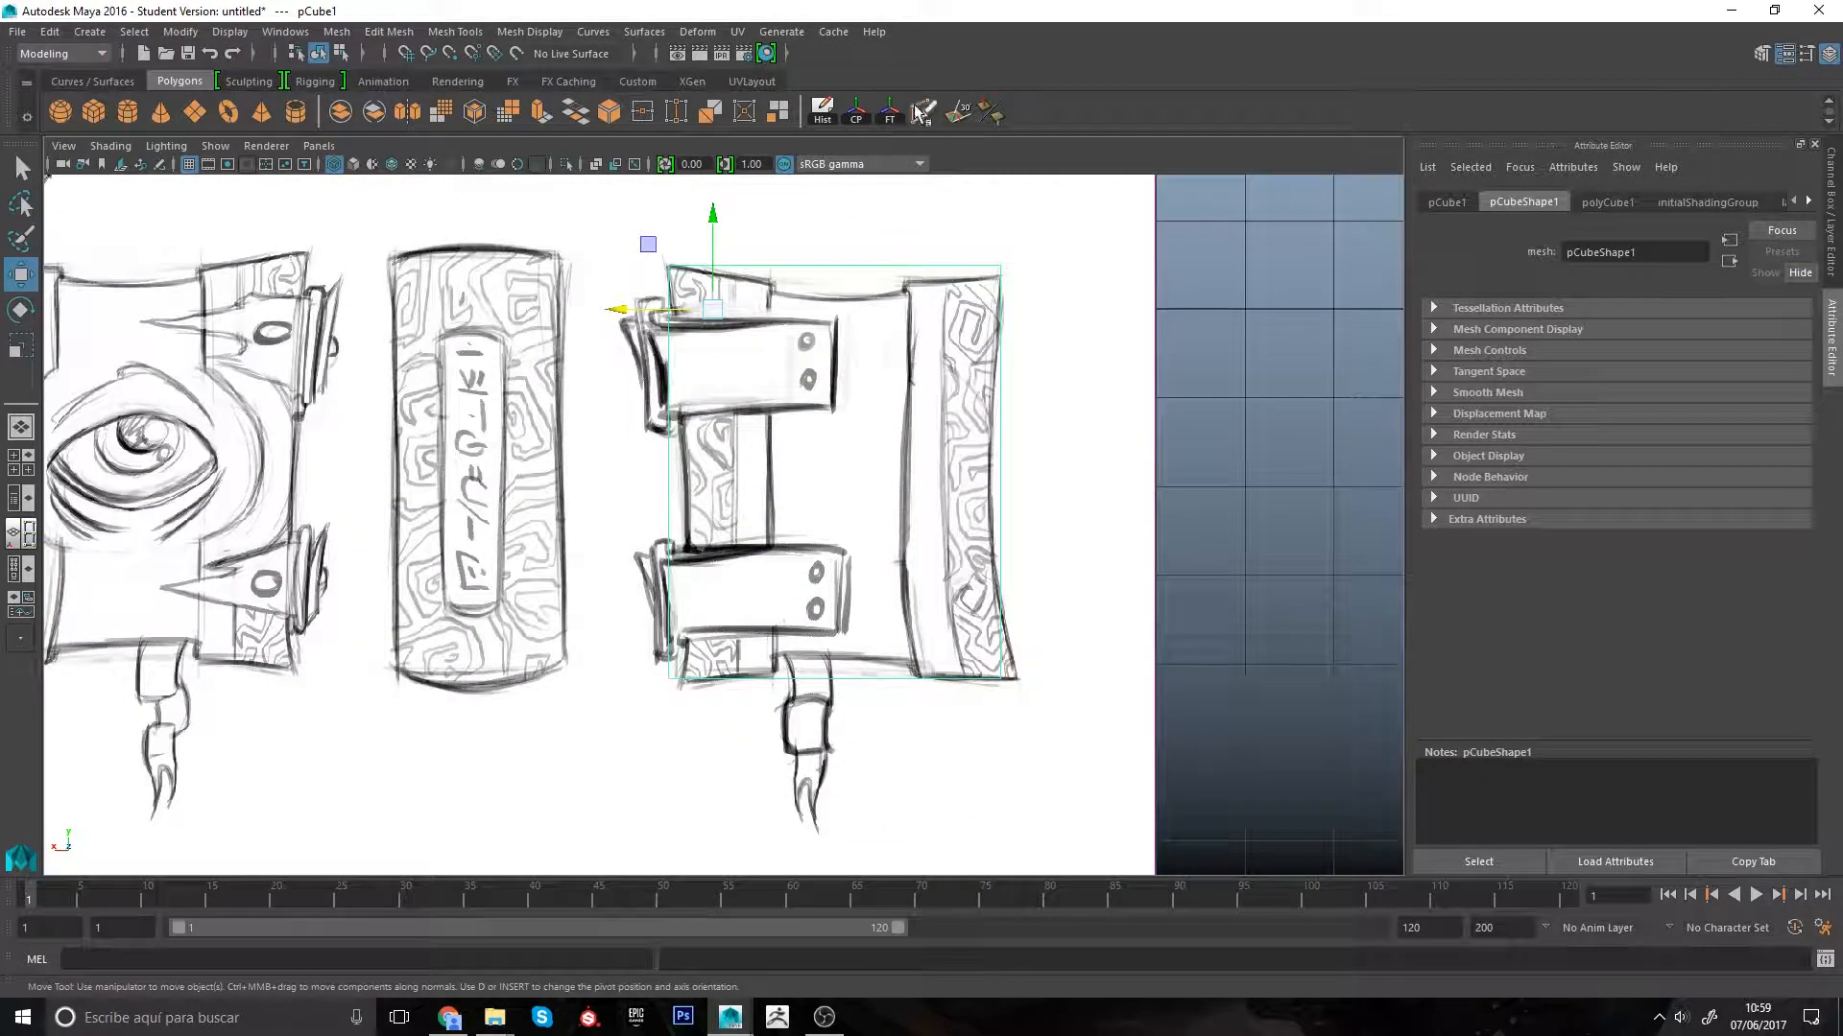
left_click(471, 34)
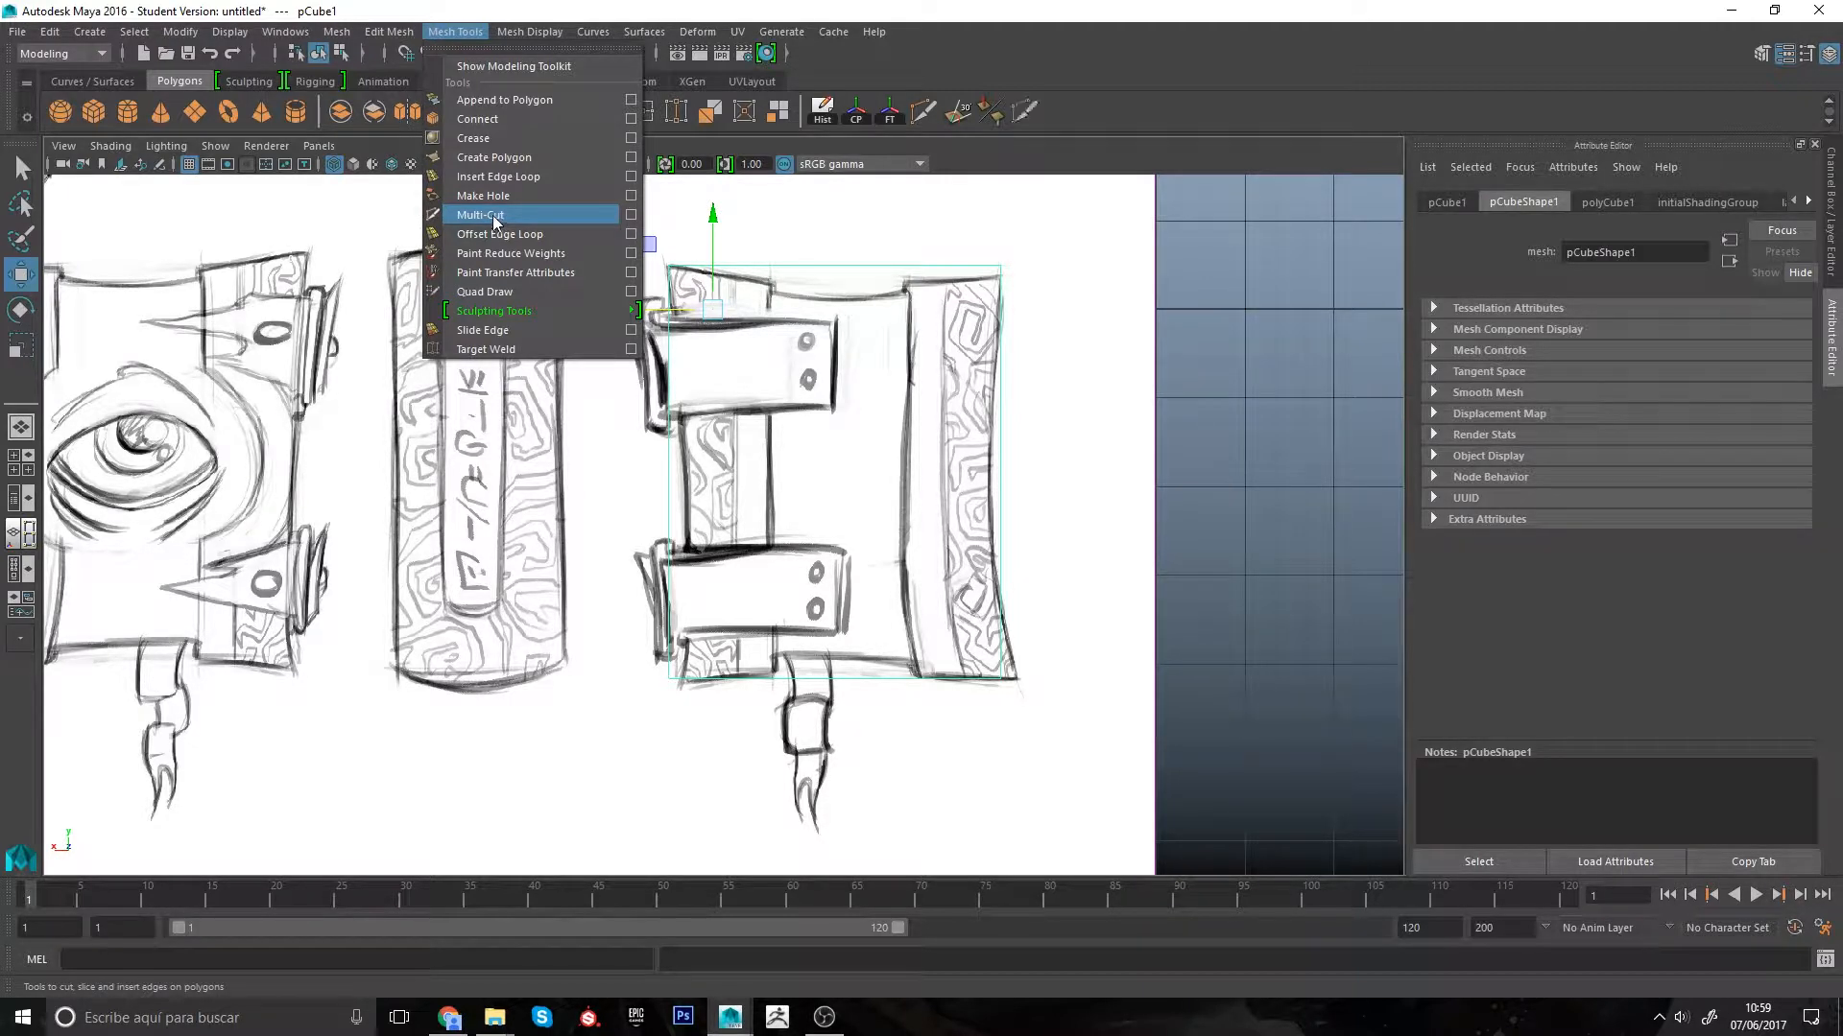
right_click(1027, 114)
left_click(1065, 183)
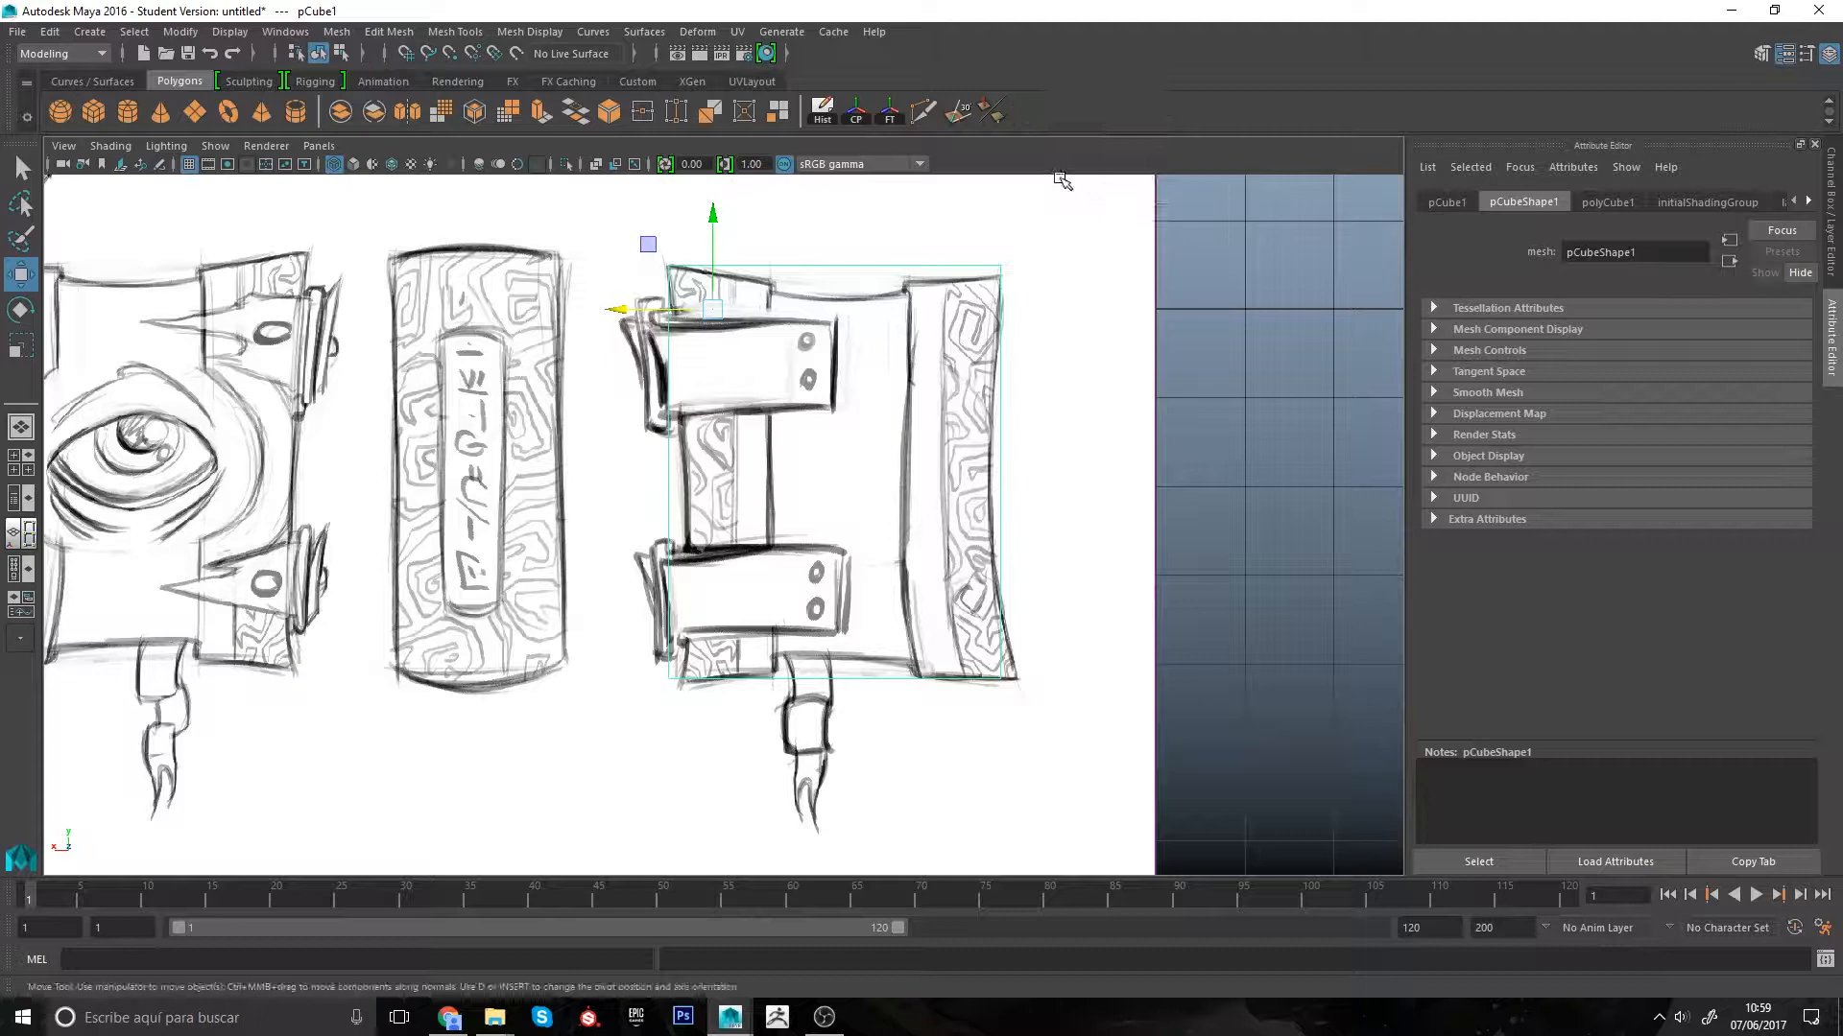
Step: Cut three vertical edge loops through the book block with Multi-Cut, one at the middle and one halfway to each side
left_click(923, 116)
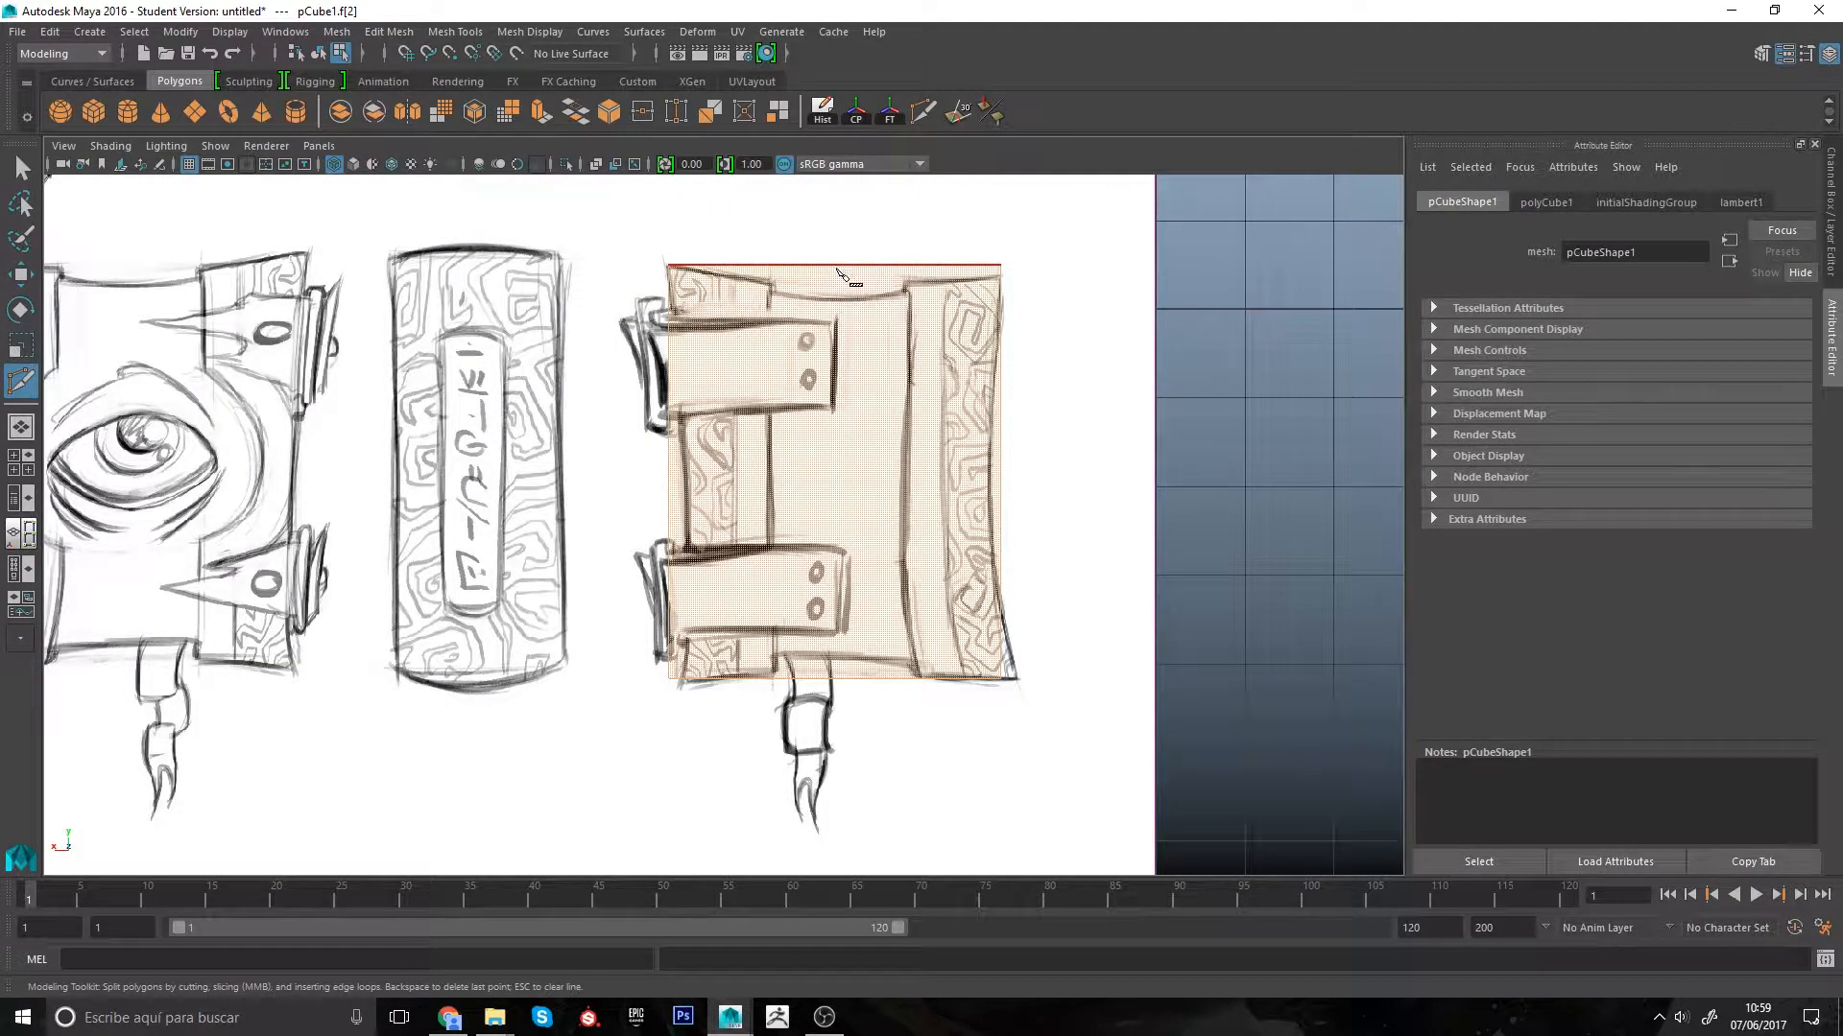
left_click(835, 266)
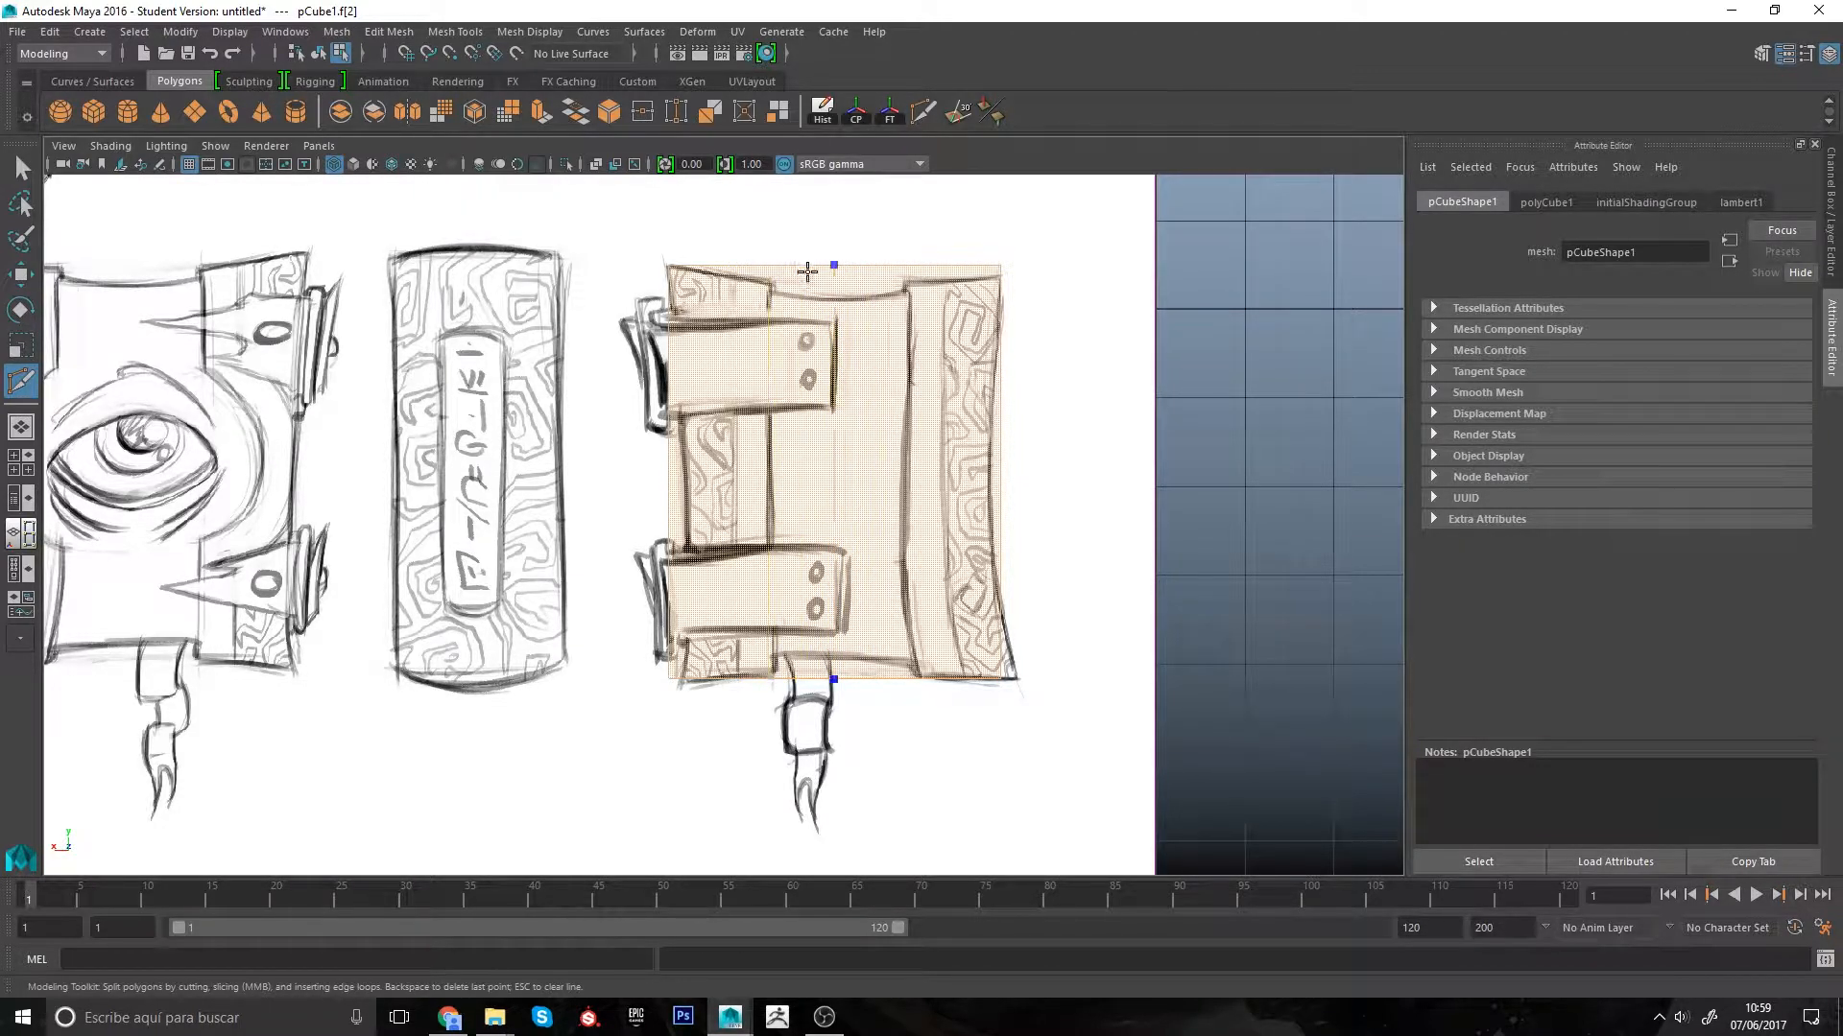
key("Return")
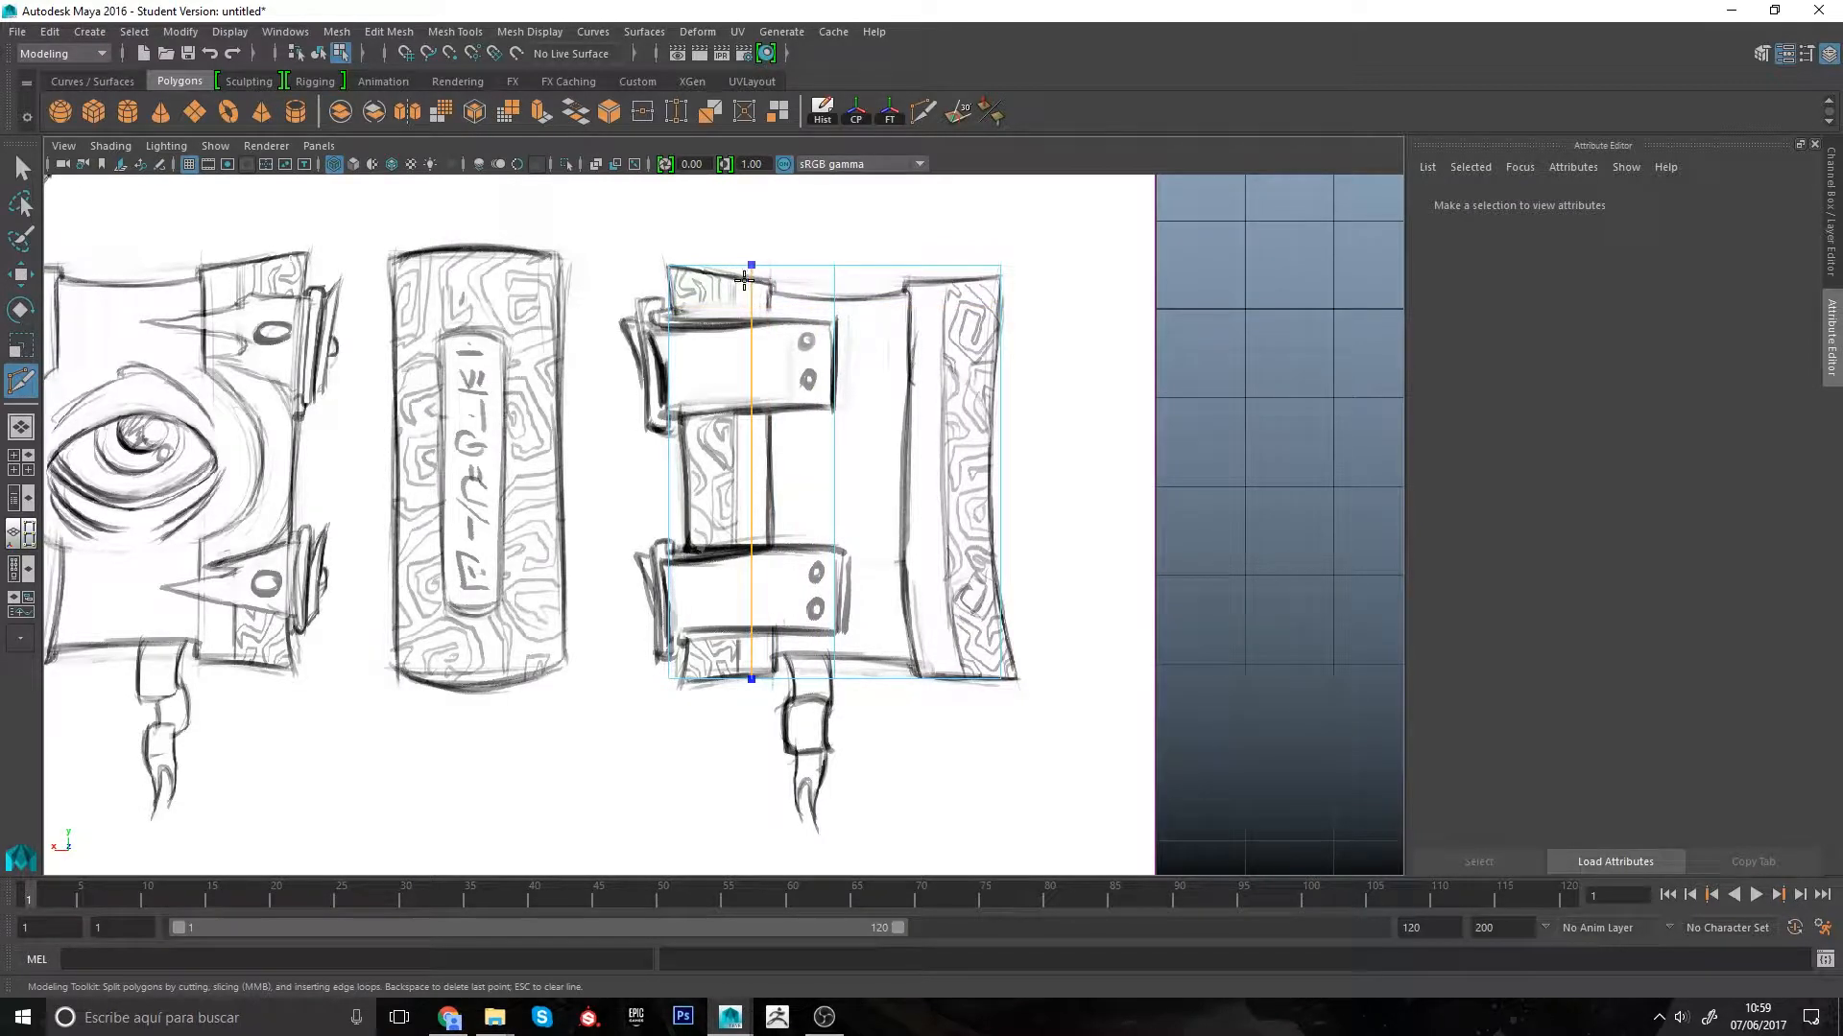
left_click(745, 279, "ctrl")
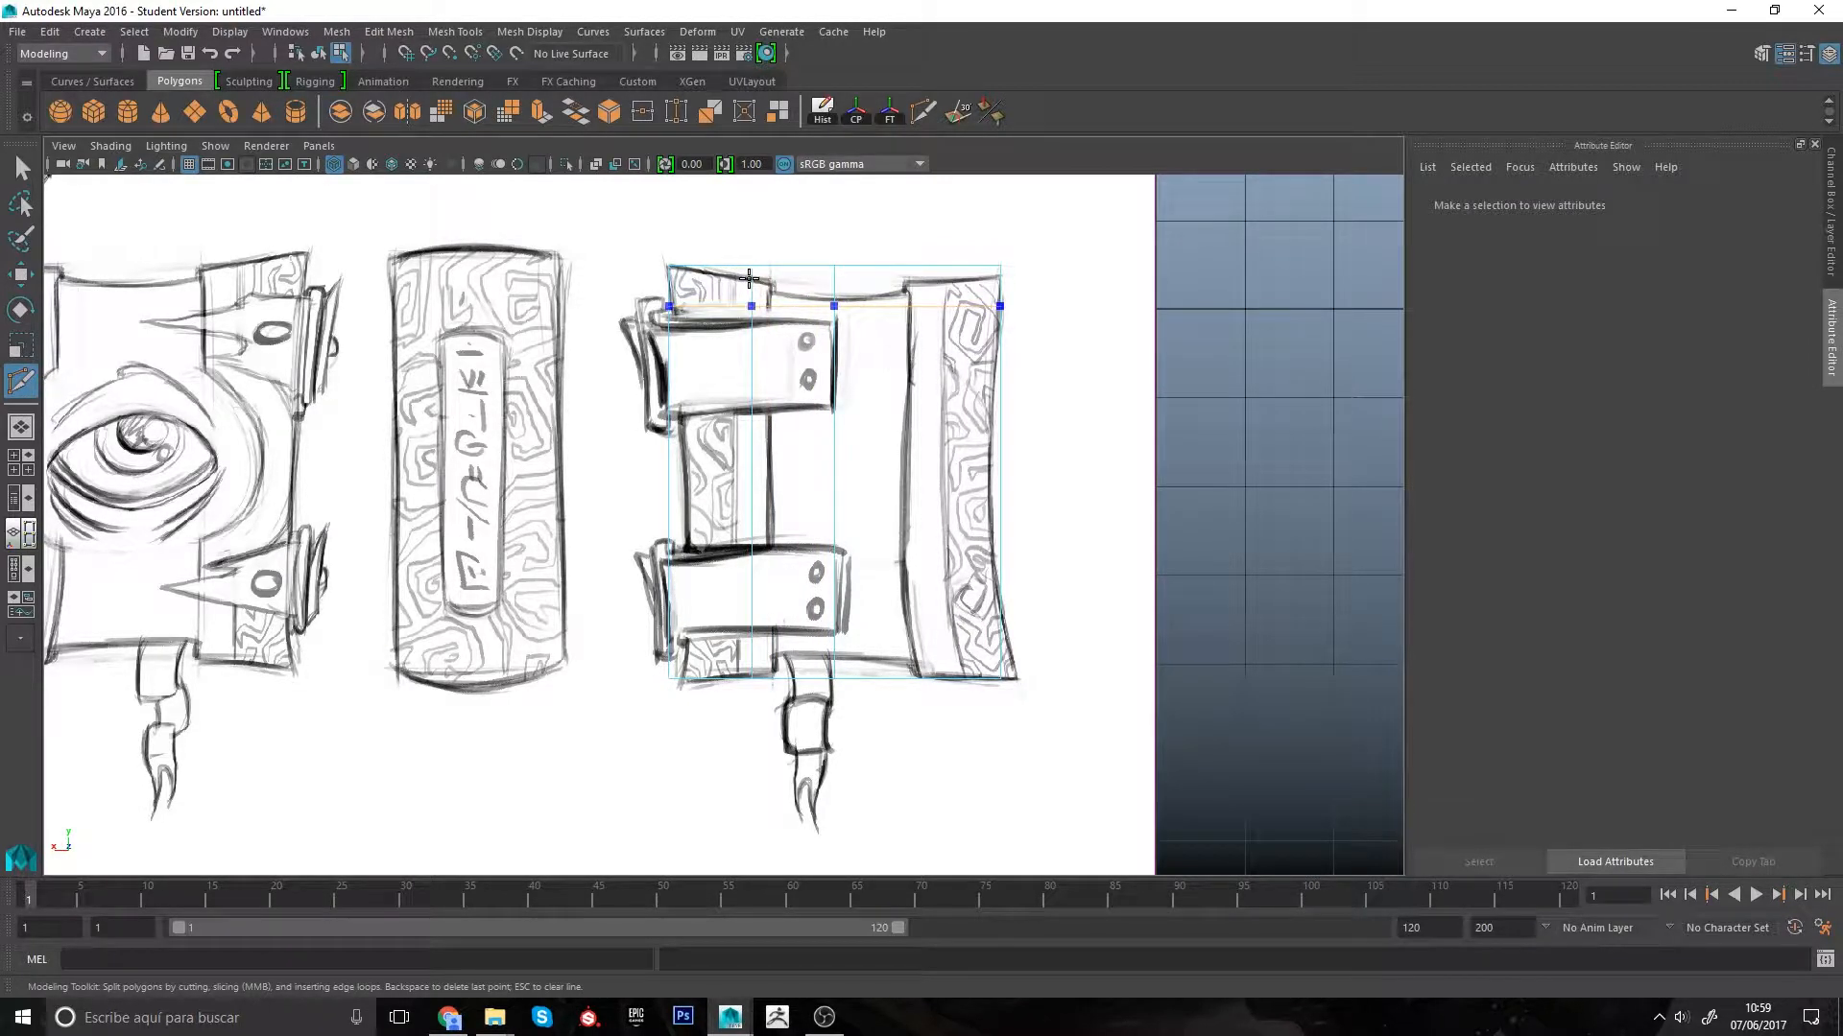
left_click(913, 277, "ctrl")
key("q")
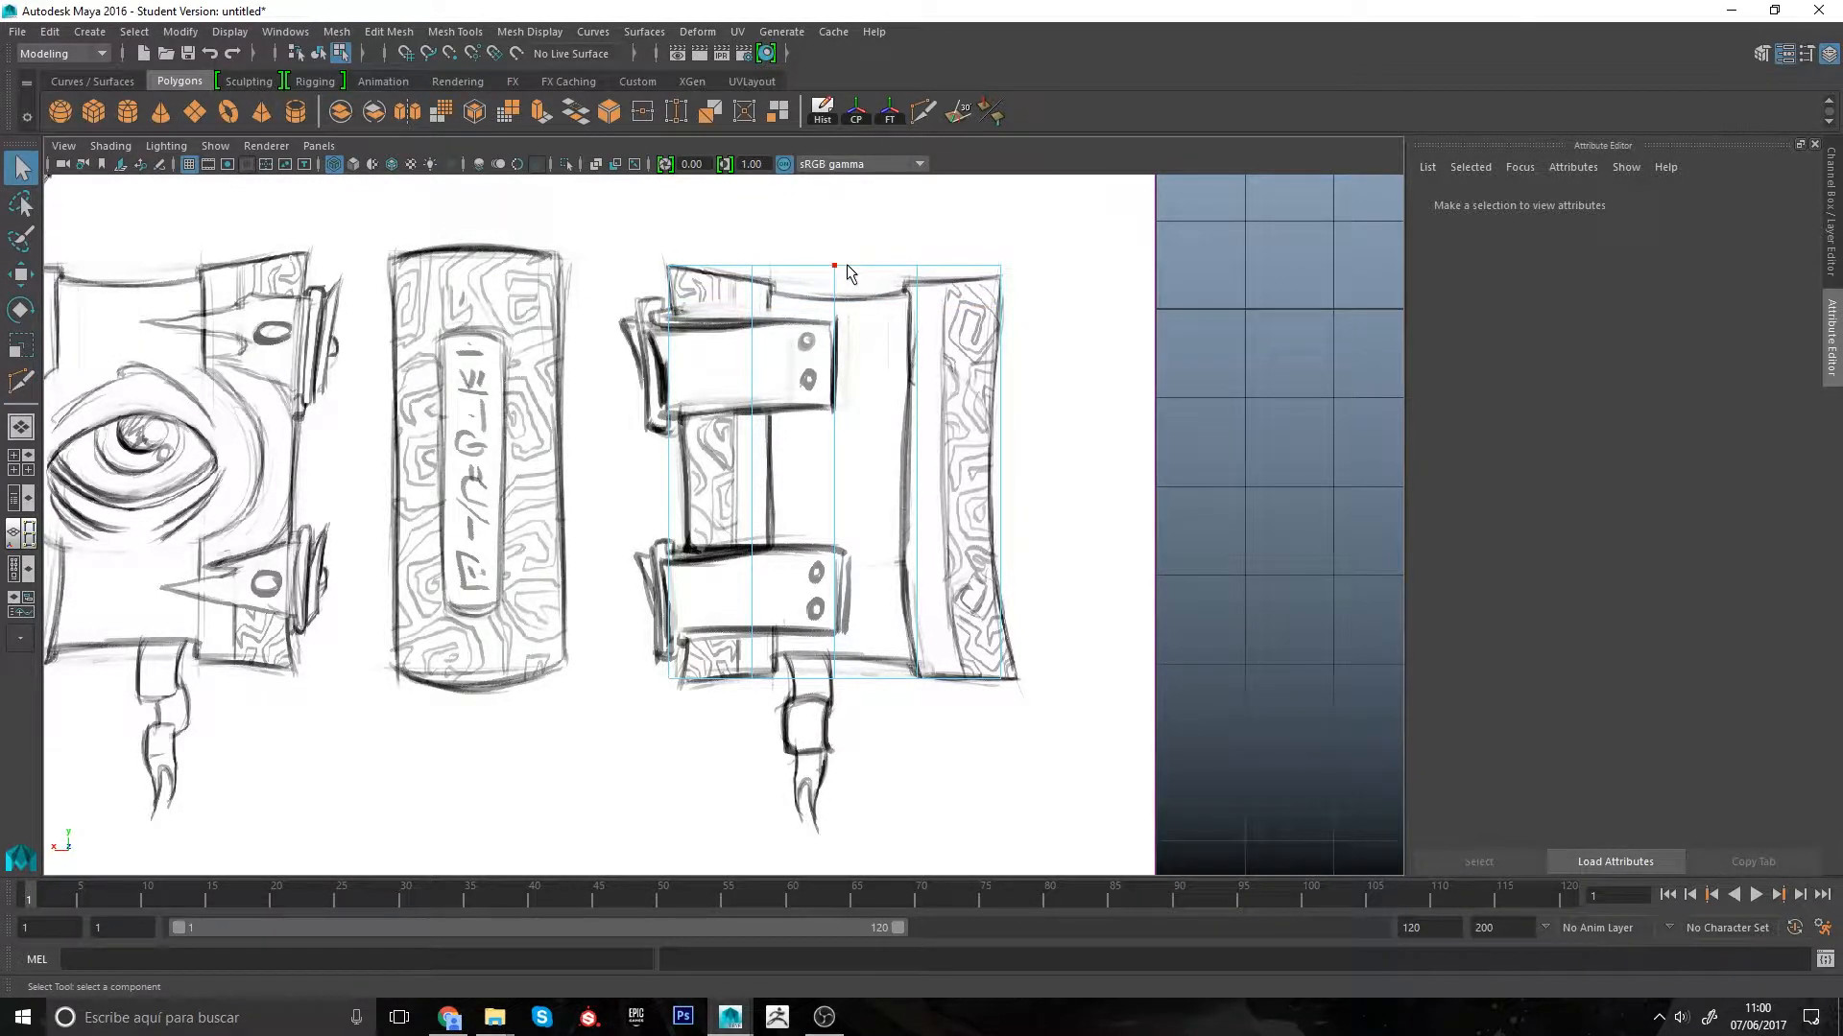
Step: Scale the book block's middle vertex column vertically inward, and lower its top vertices onto the back cover drawing's curved upper edge
right_click_drag(847, 266, 781, 274)
left_click_drag(873, 743, 867, 735)
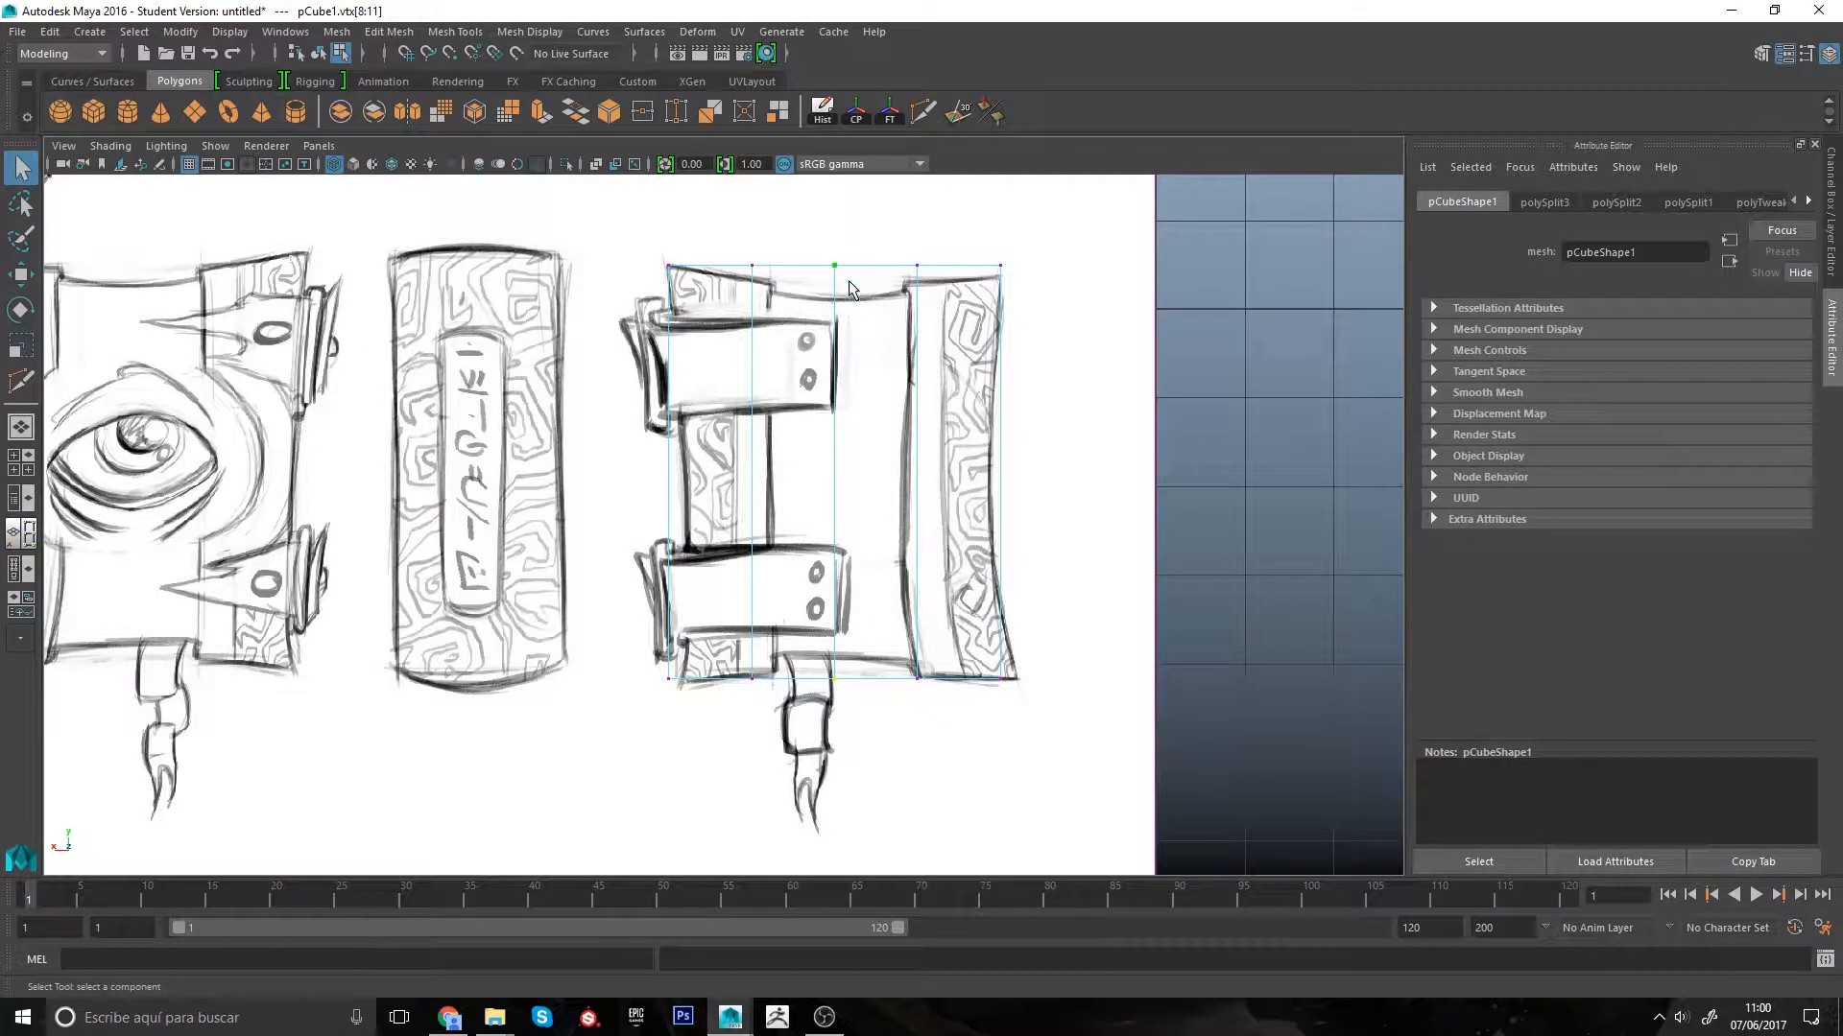
left_click_drag(1276, 528, 1246, 636)
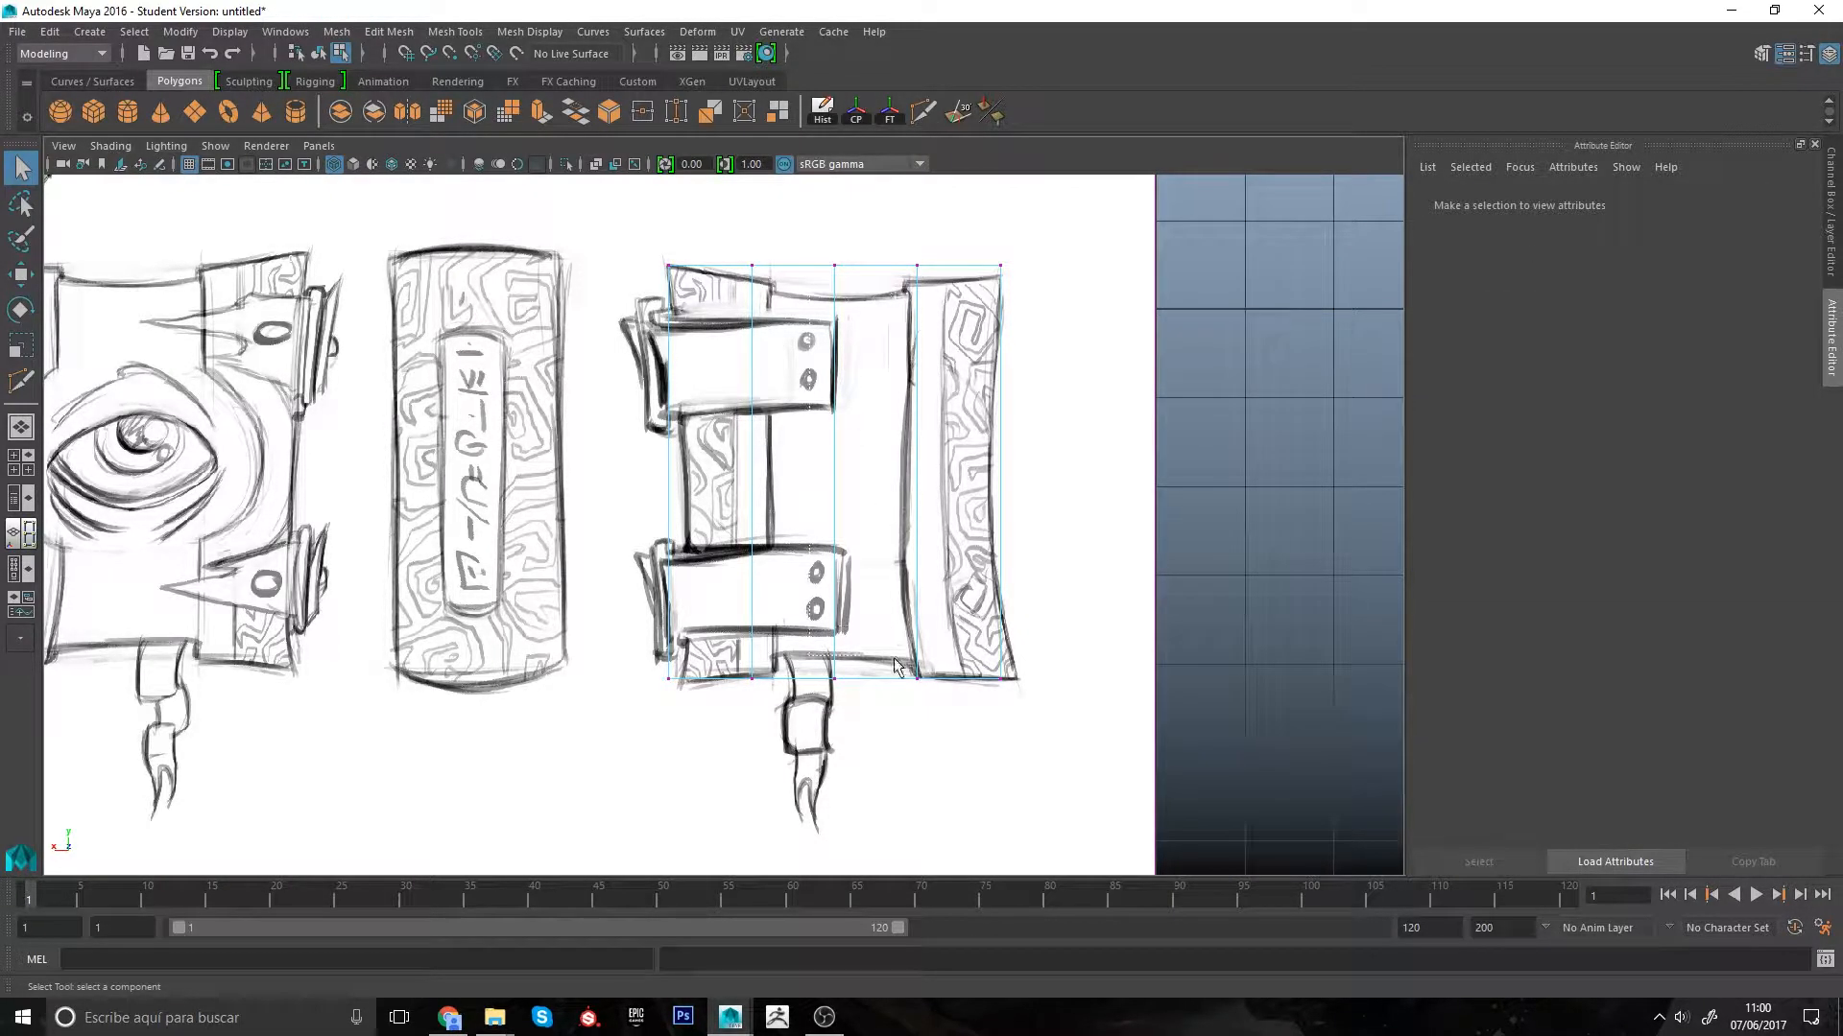
key("ctrl+z")
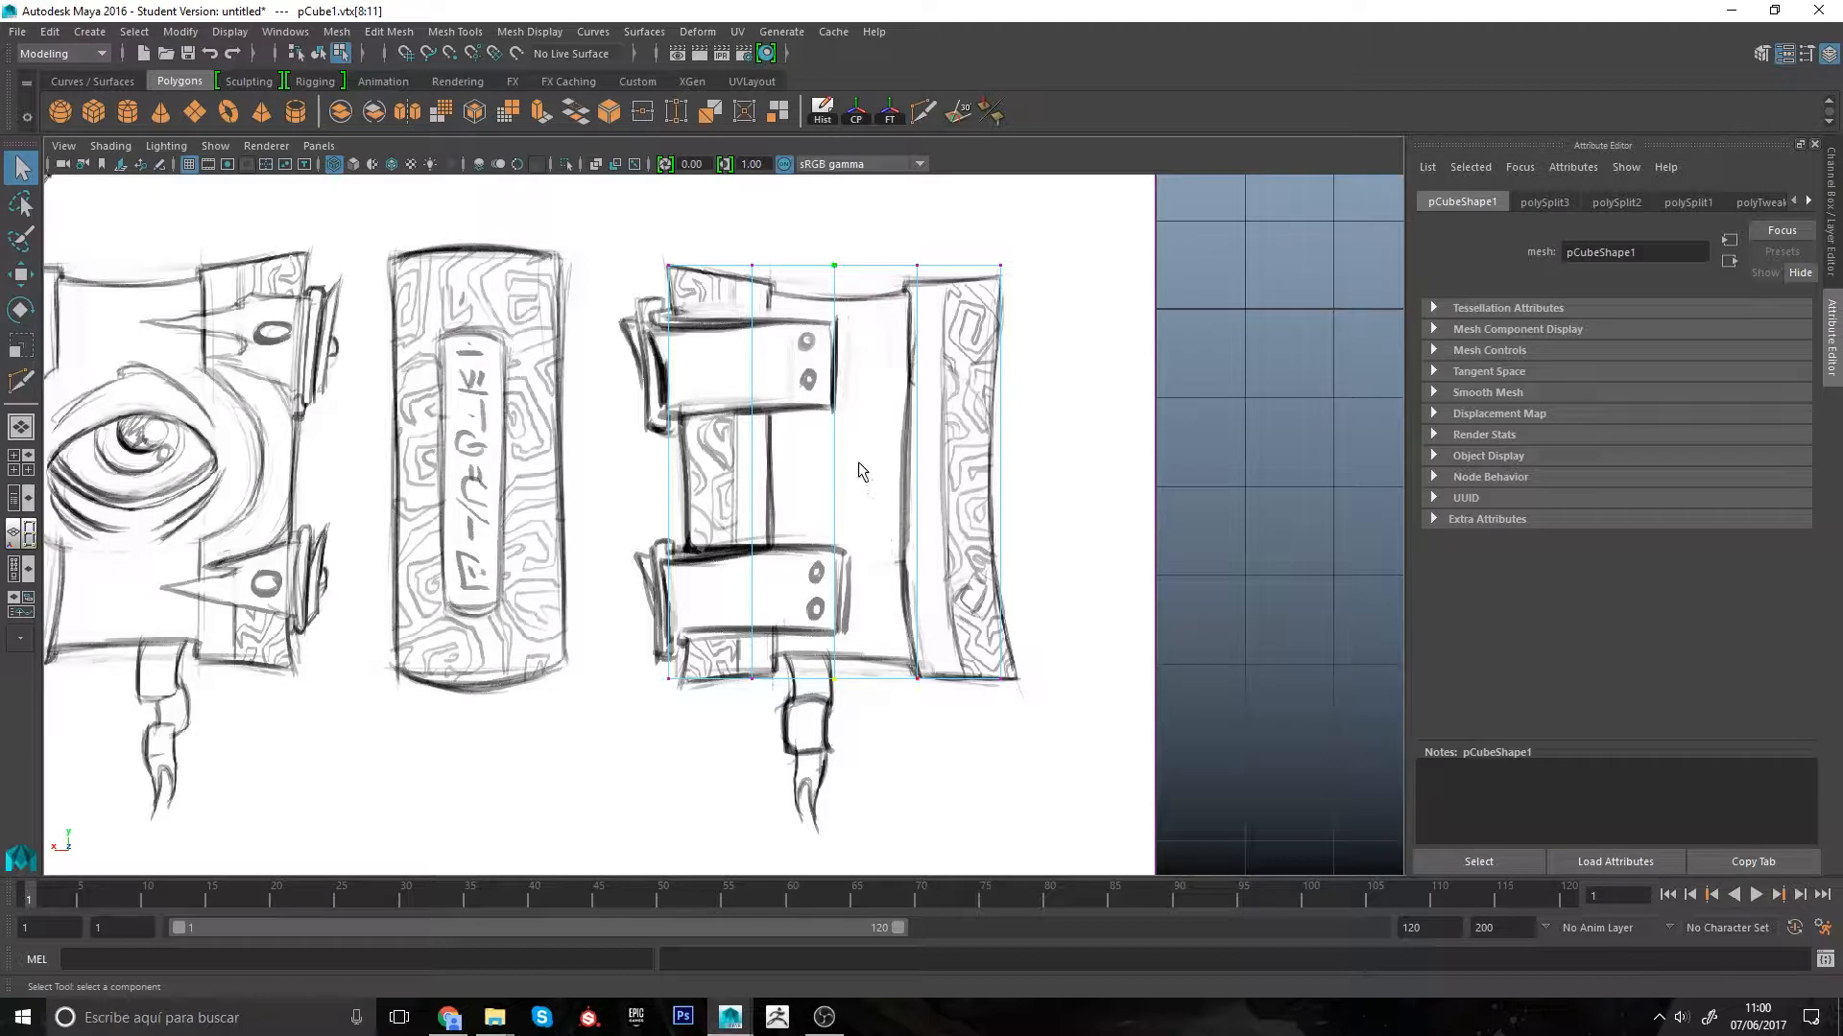
key("r")
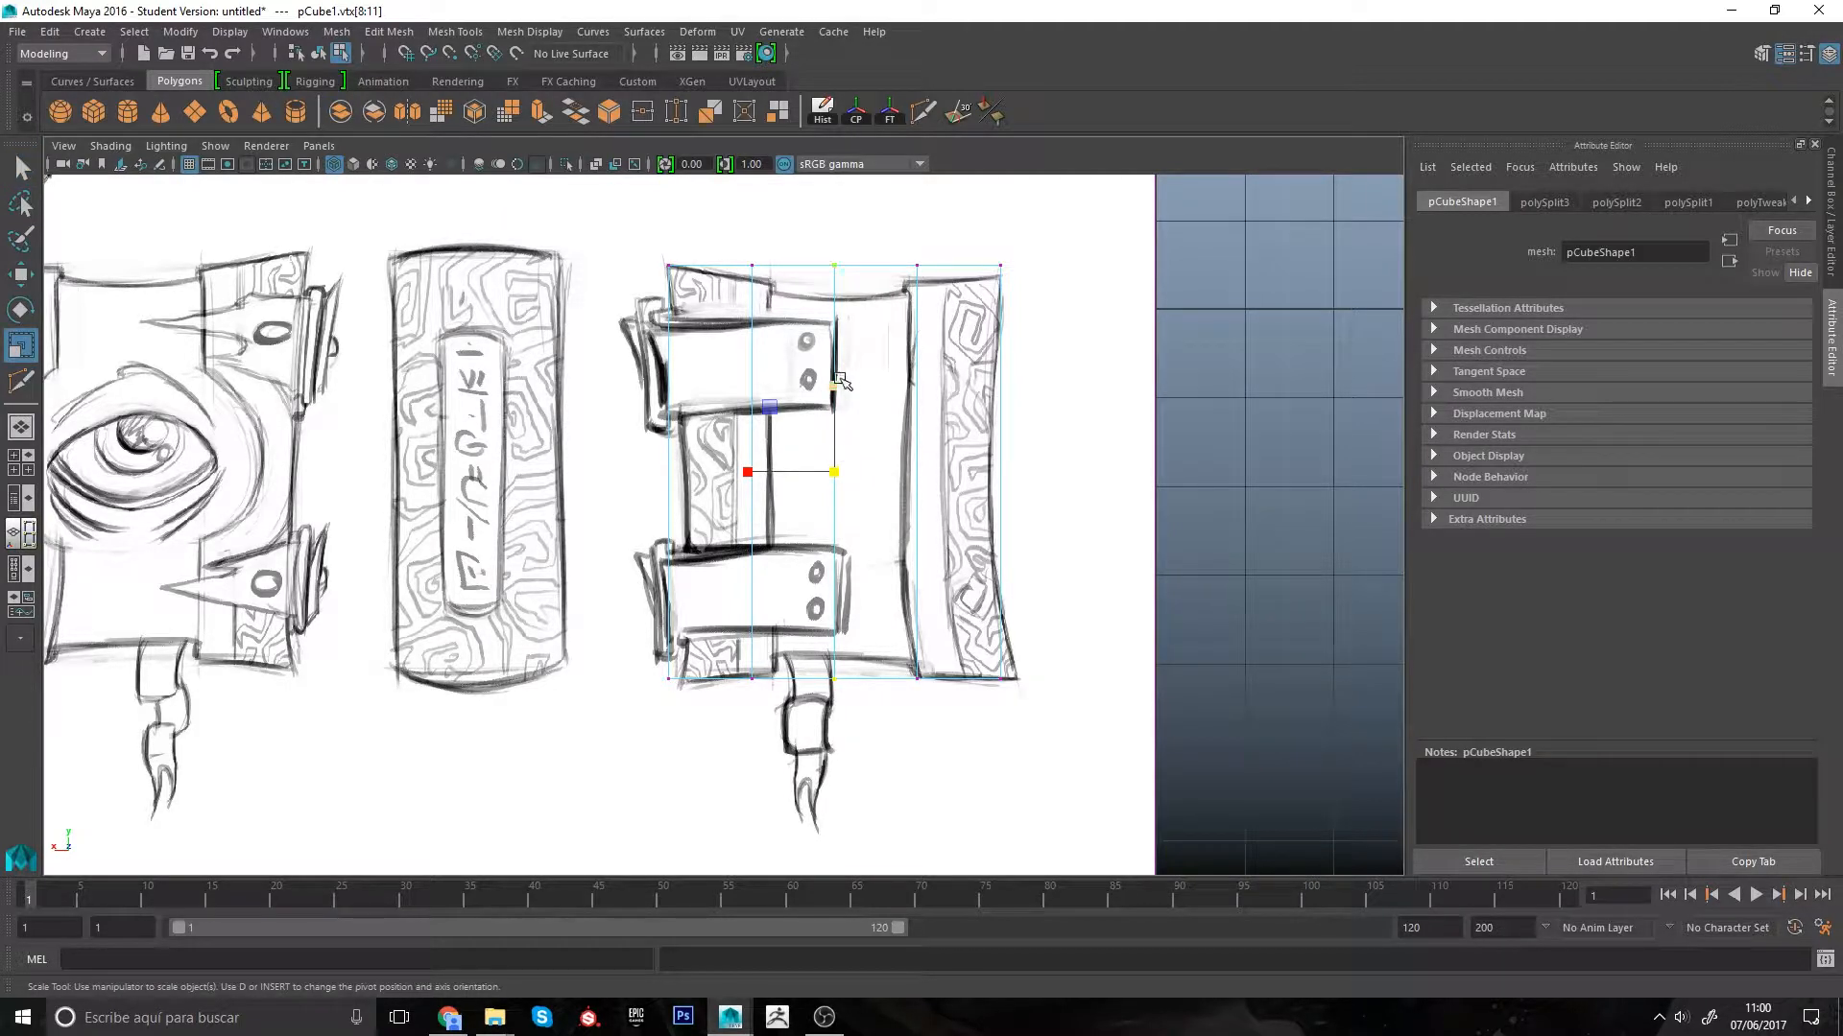
left_click_drag(837, 381, 839, 393)
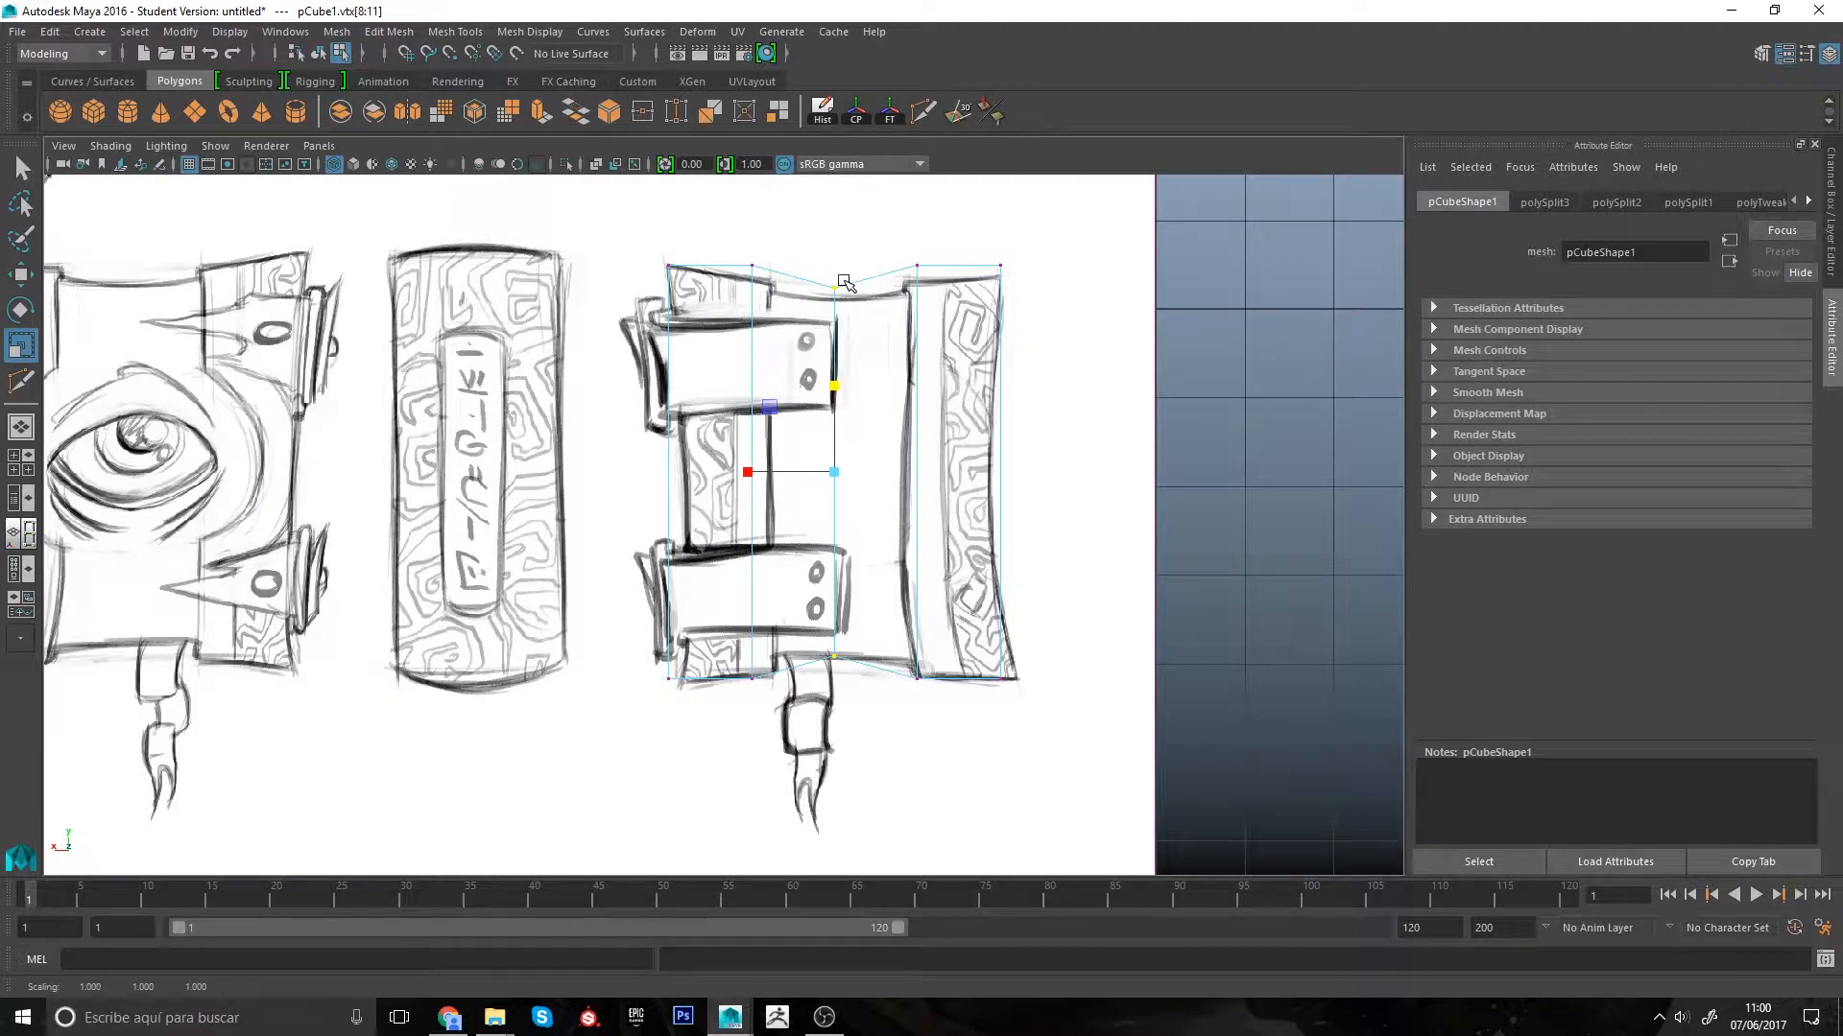
key("w")
left_click_drag(851, 280, 831, 316)
left_click_drag(834, 223, 832, 230)
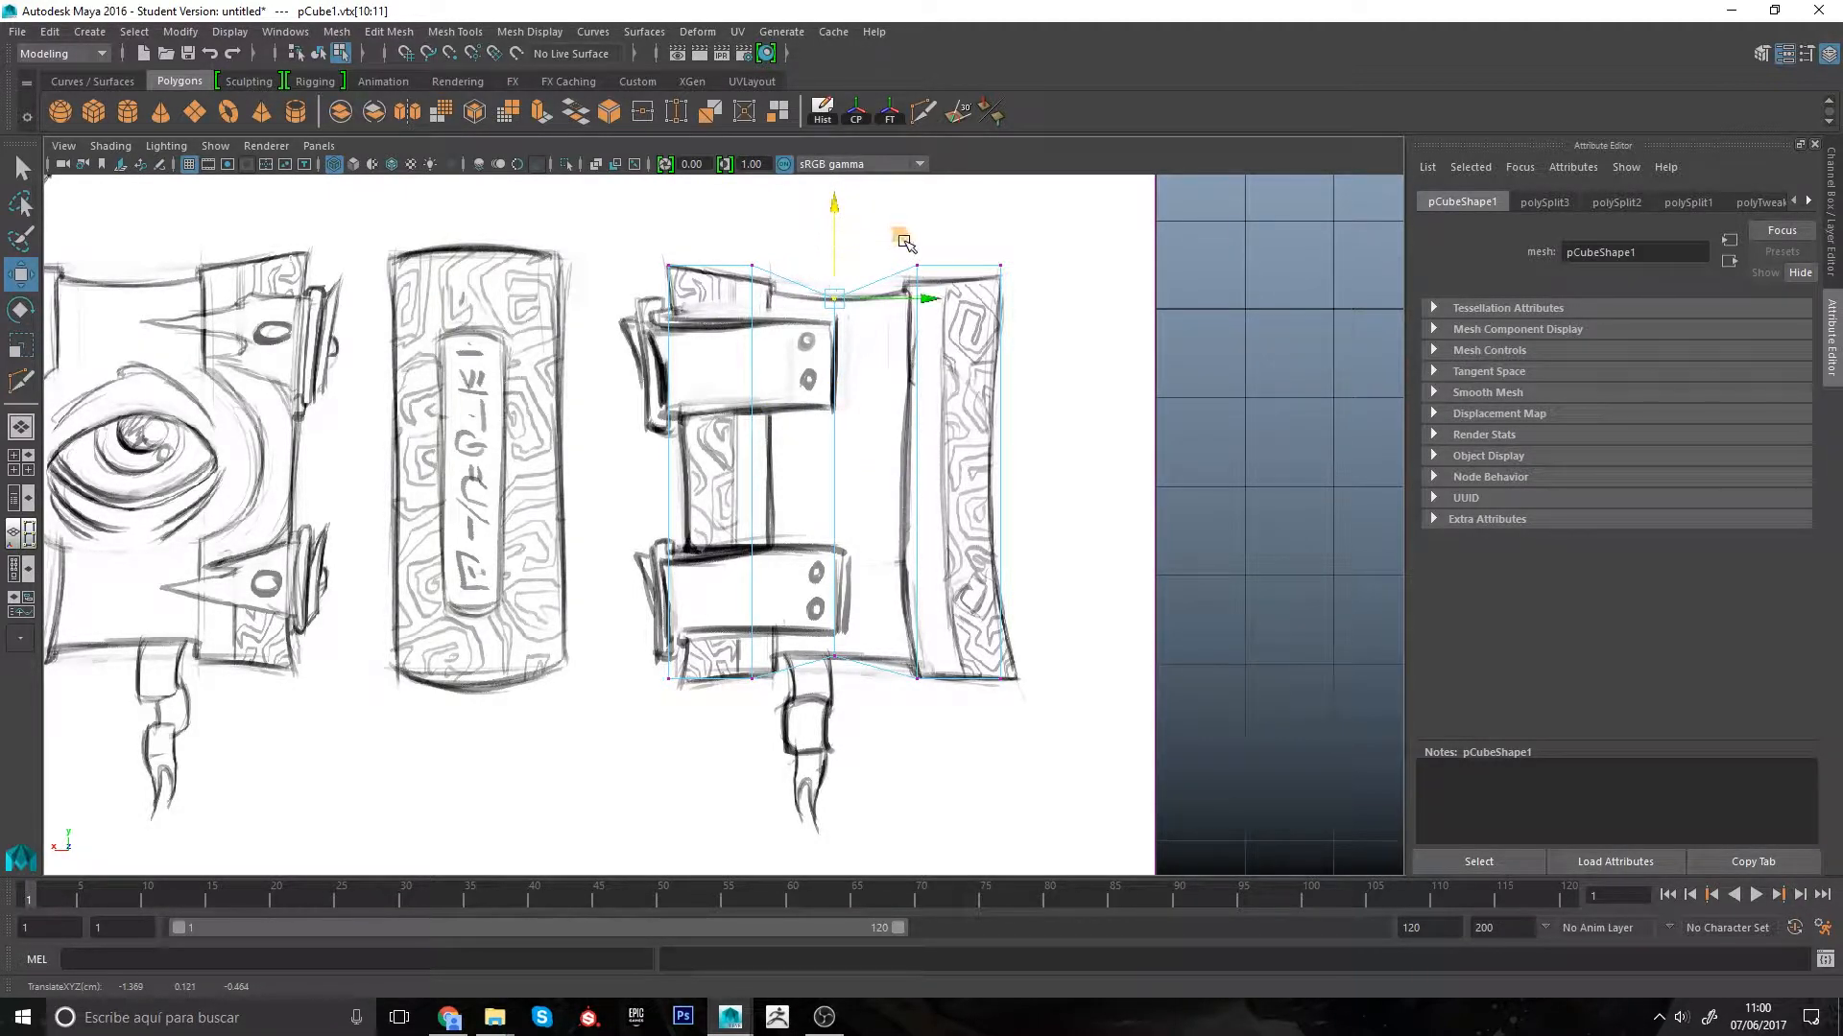
Step: Straighten the Move tool's axis orientation and lower the top vertices of both quarter columns onto the drawing's curved upper edge
left_click_drag(948, 246, 903, 287)
middle_click_drag(940, 345, 936, 374)
key("ctrl+z")
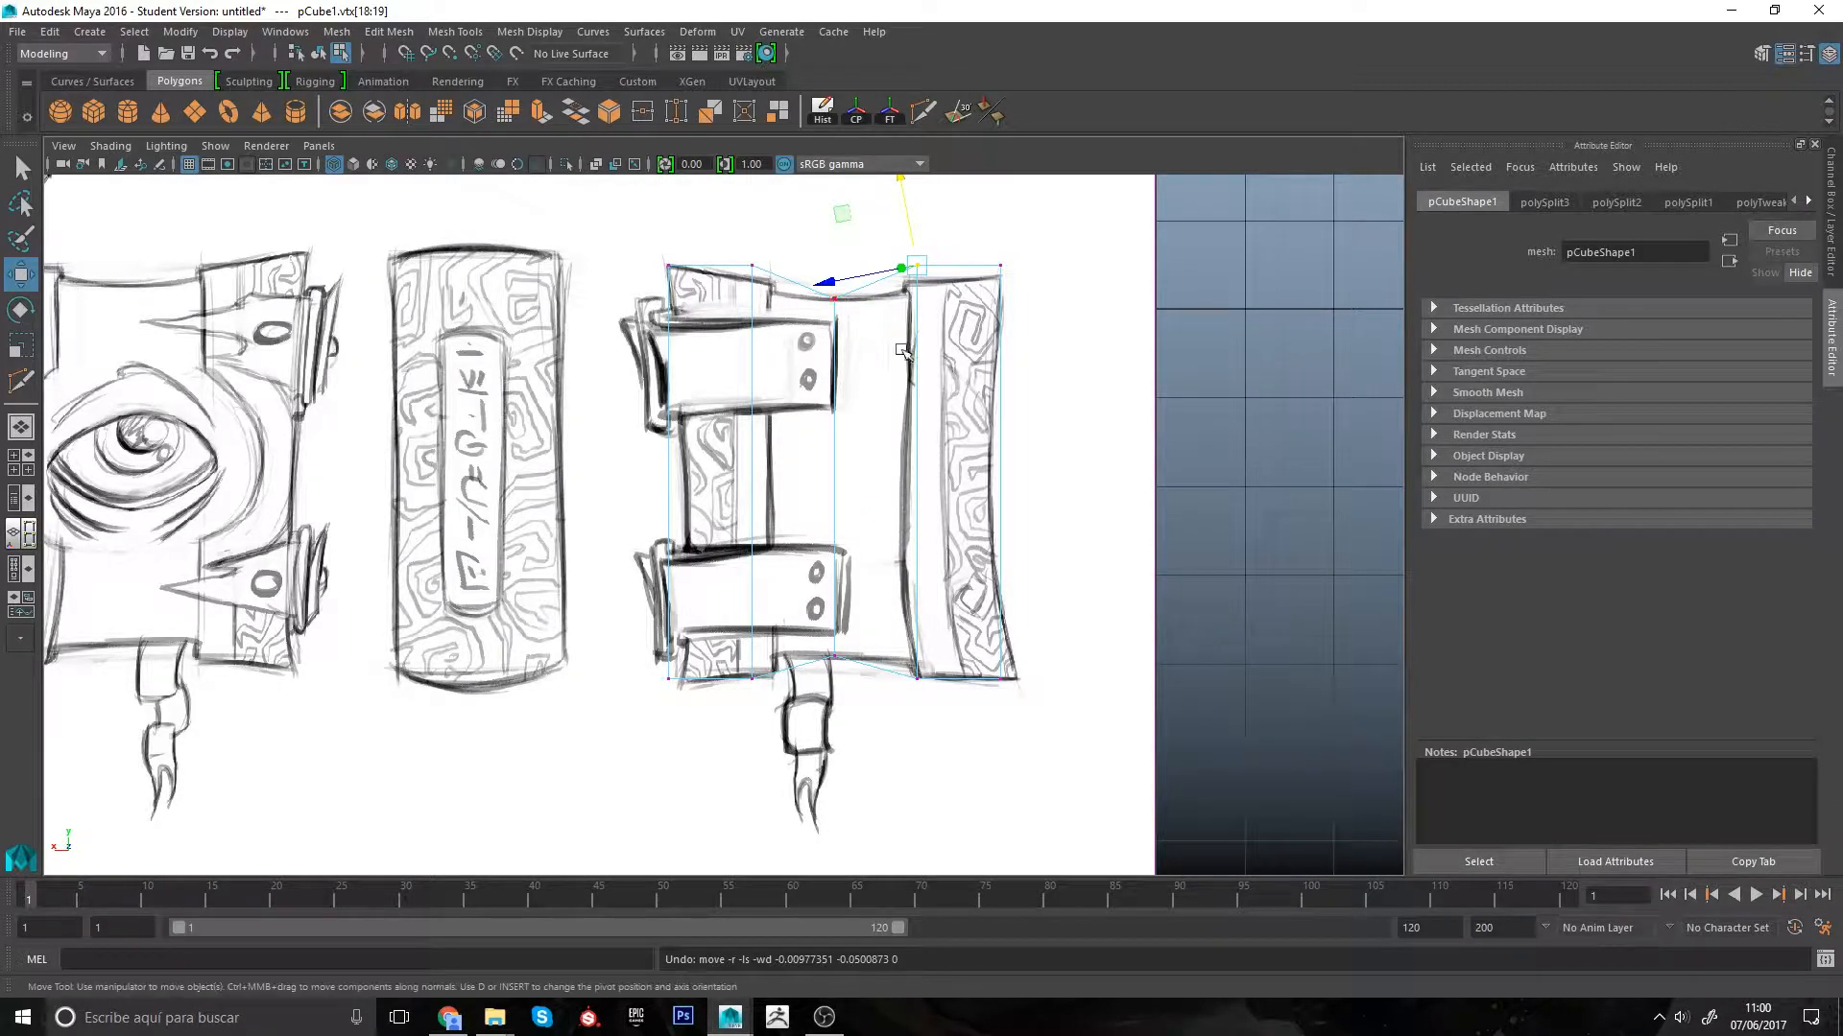
right_click_drag(900, 329, 850, 300, "ctrl+shift")
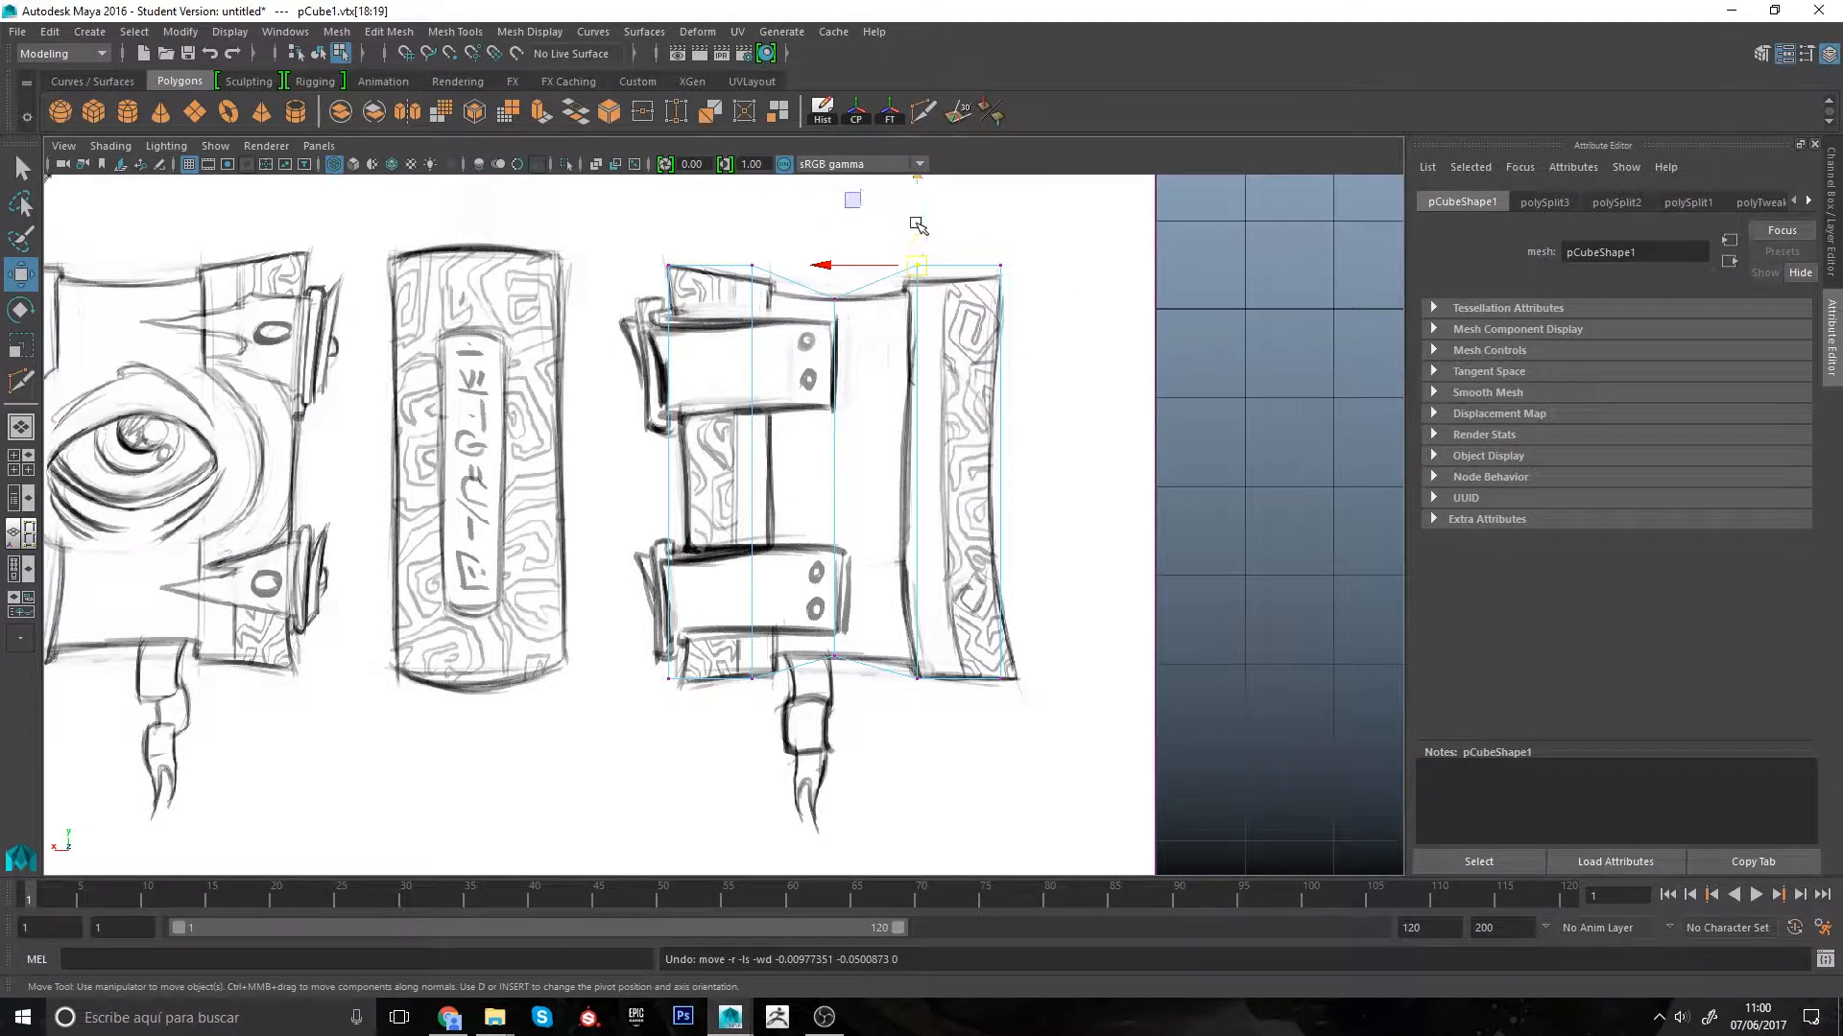
left_click_drag(918, 225, 921, 239)
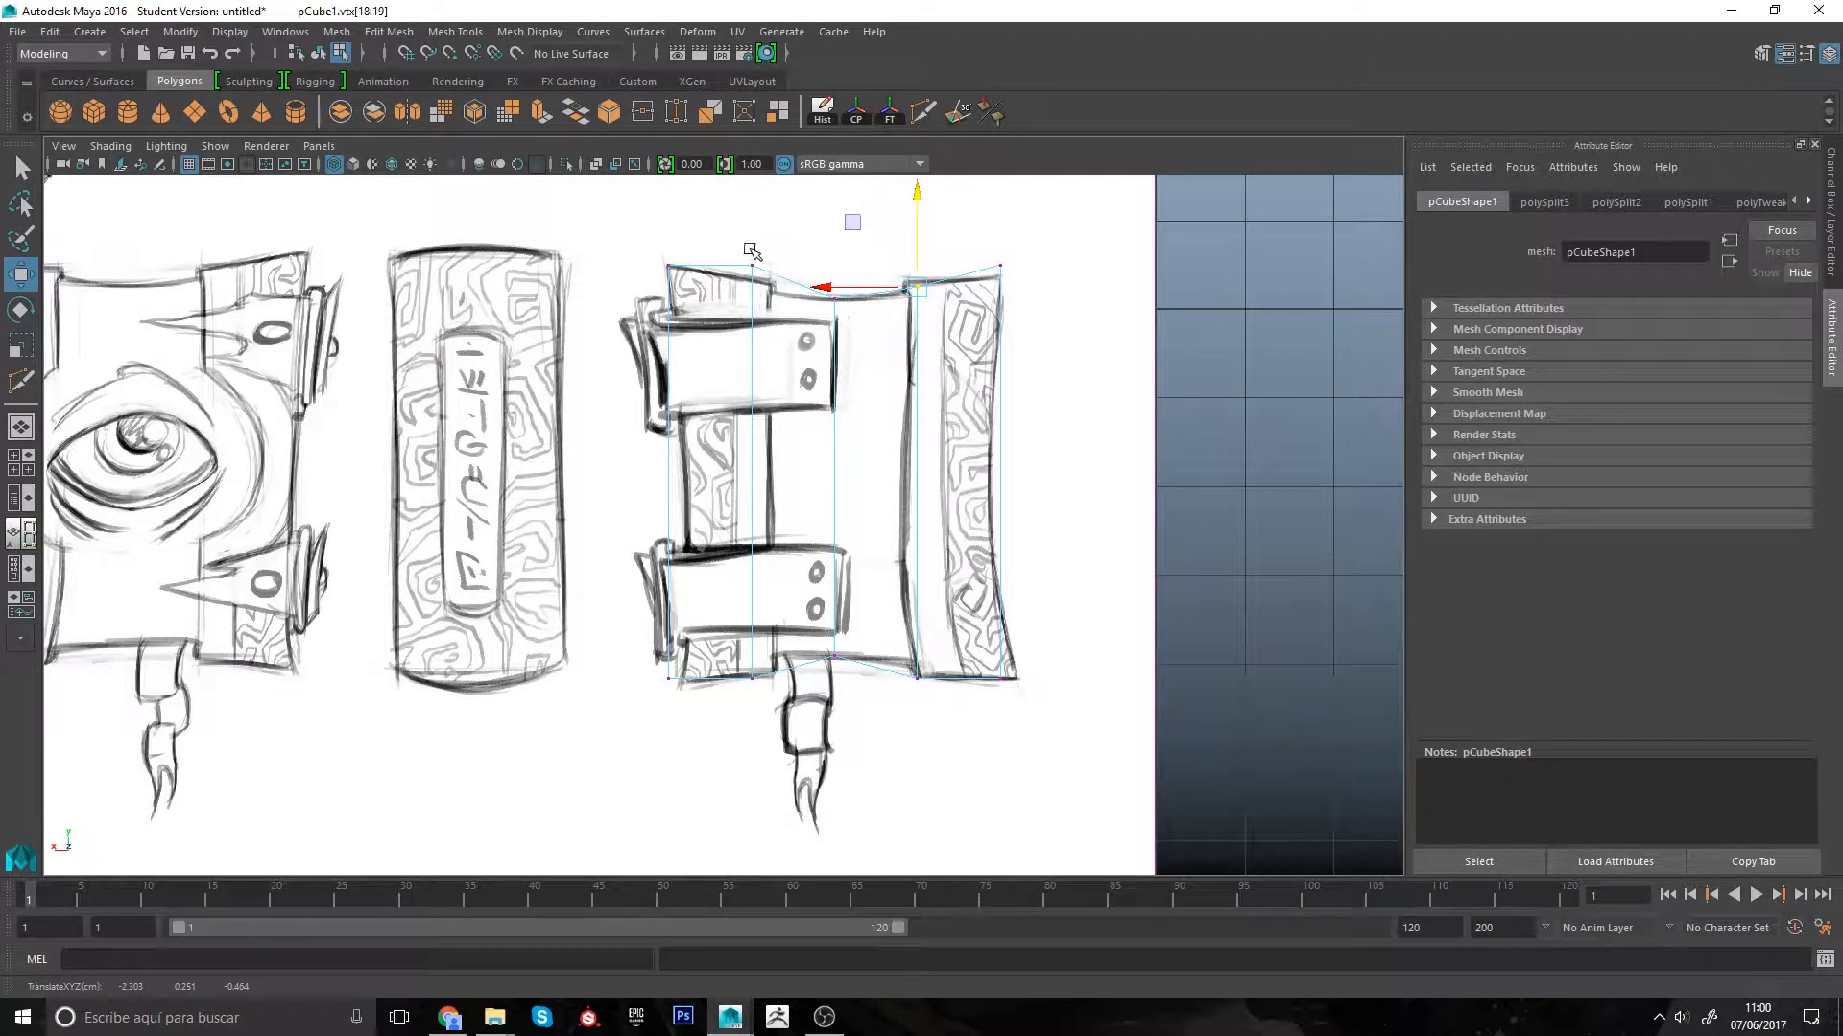
left_click_drag(735, 257, 771, 297)
middle_click_drag(811, 369, 817, 392)
Step: Raise the bottom vertices of both quarter columns onto the back cover drawing's curved lower edge
middle_click_drag(839, 648, 847, 565, "alt")
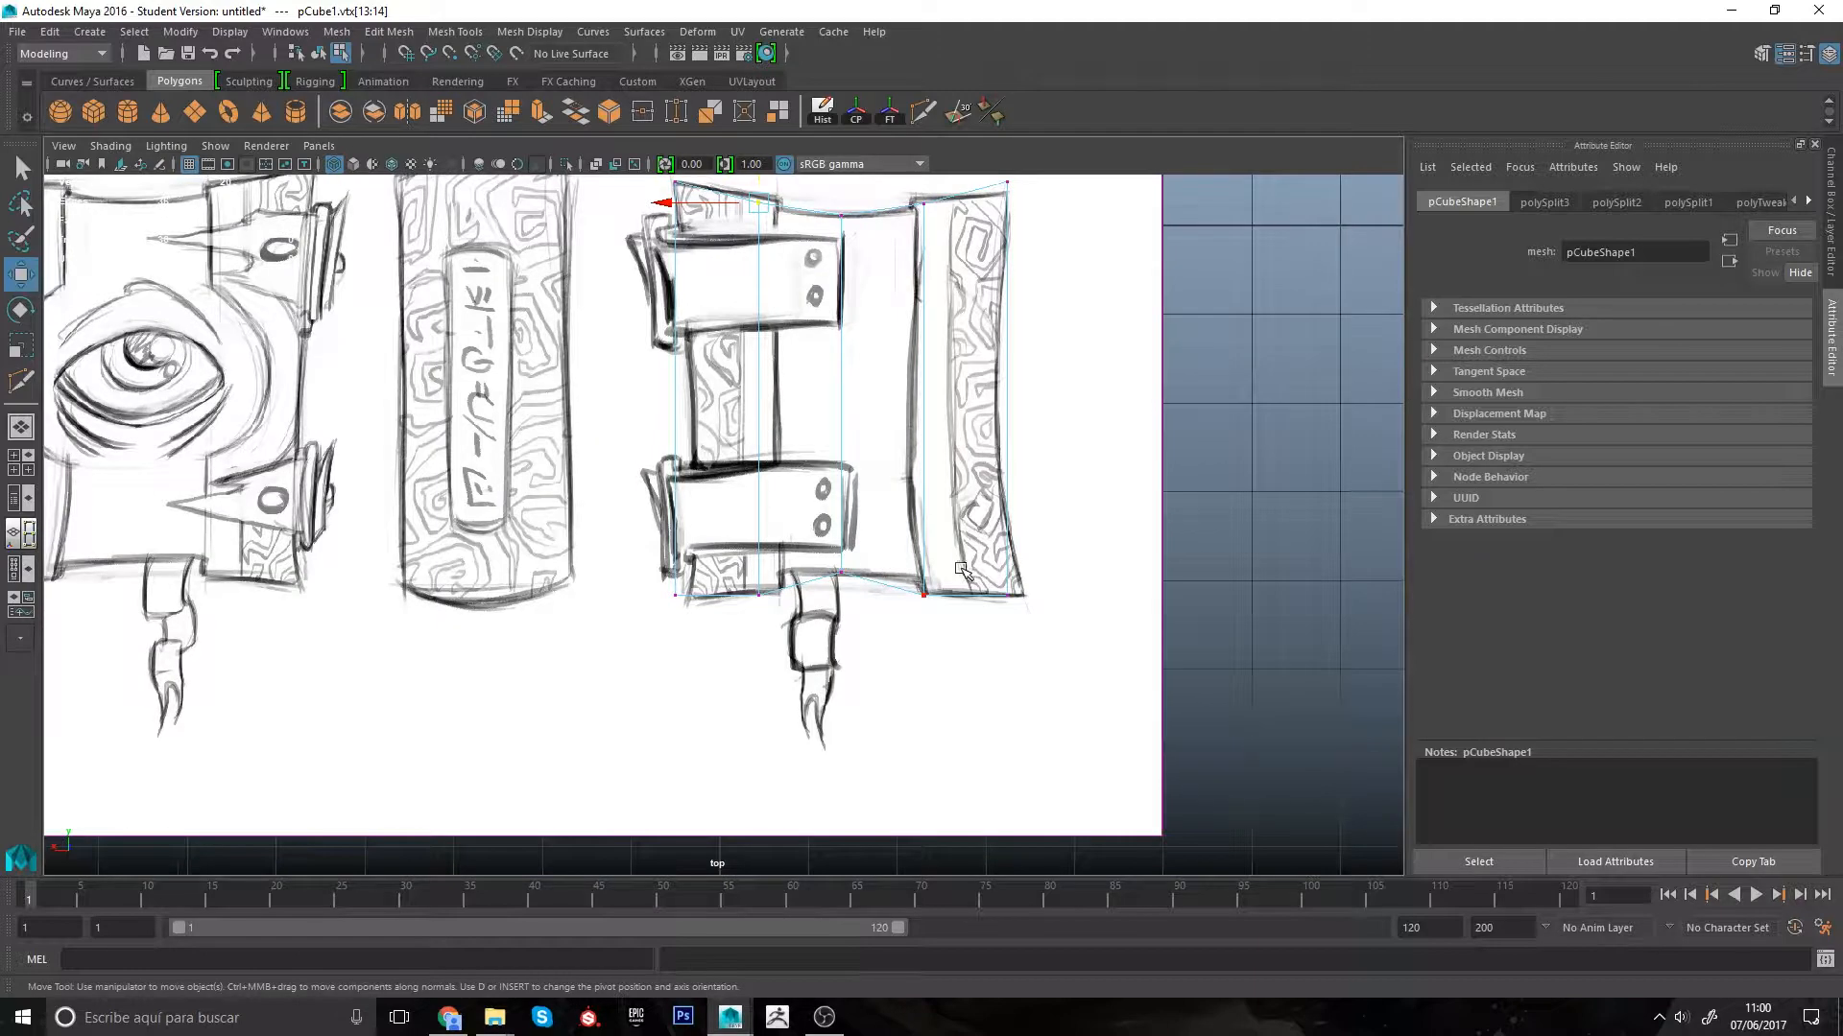
left_click_drag(962, 571, 902, 657)
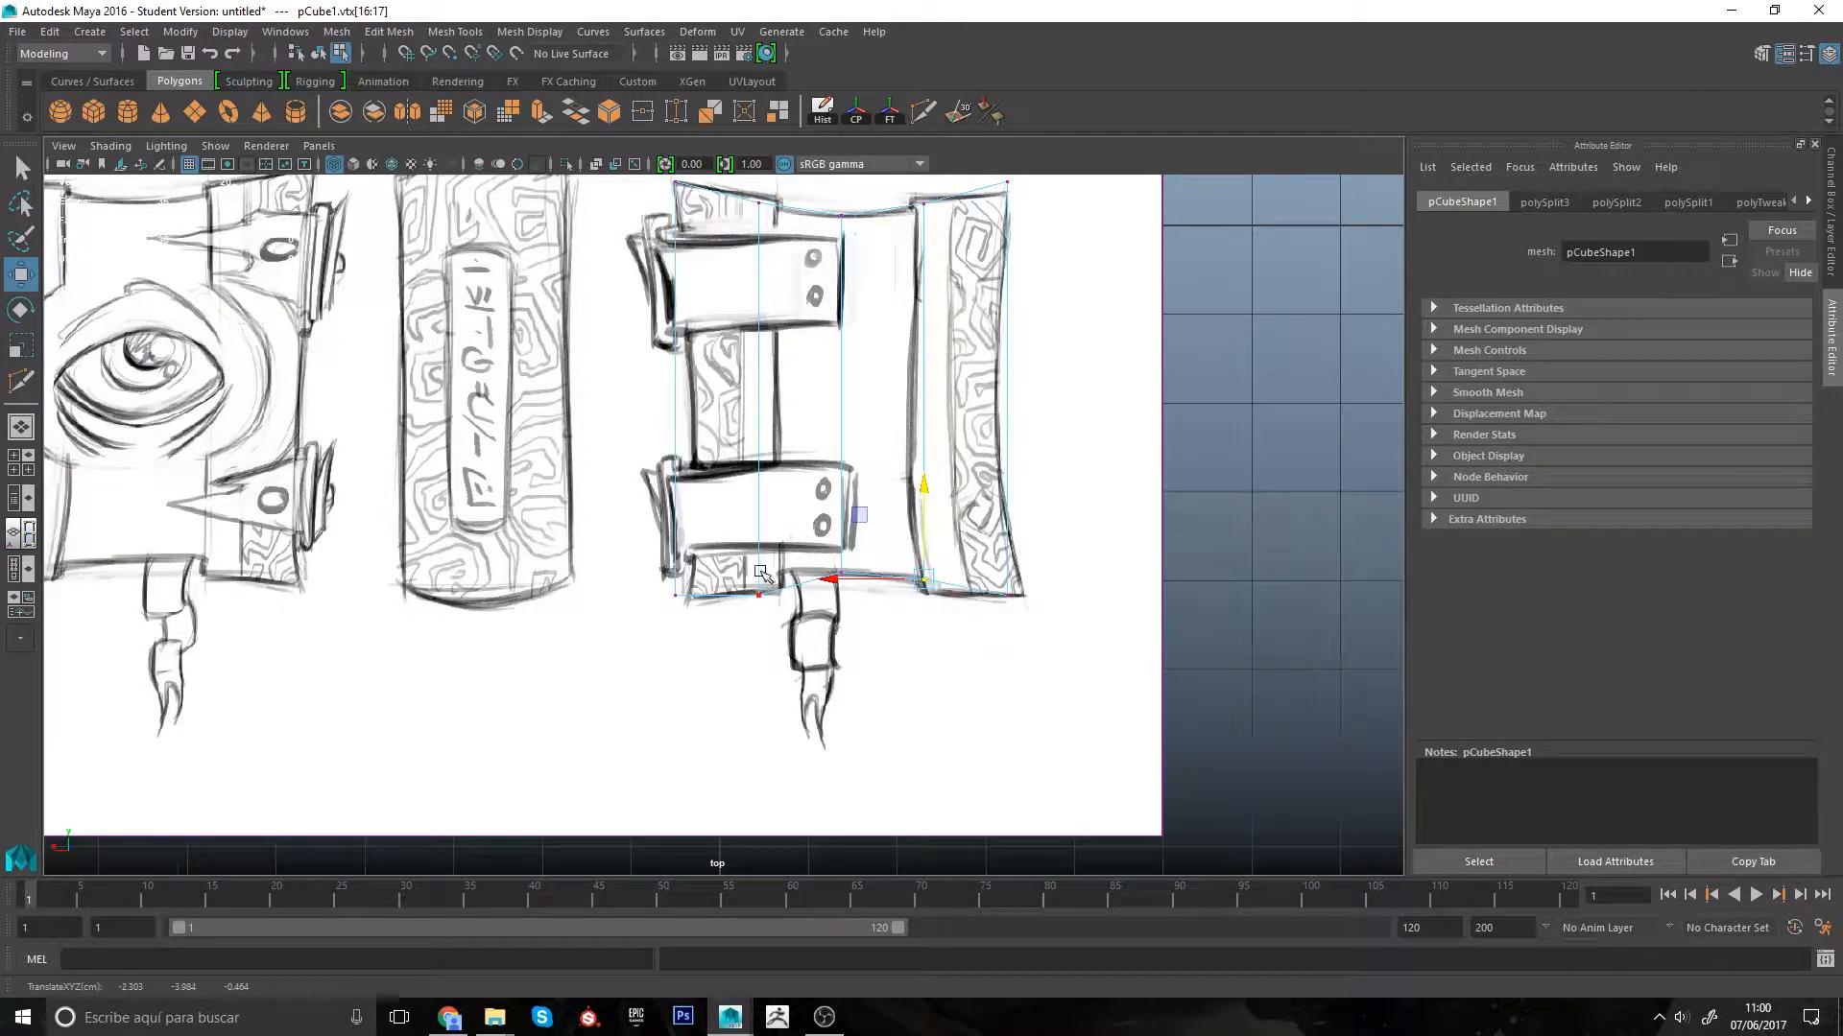
left_click_drag(761, 573, 739, 638)
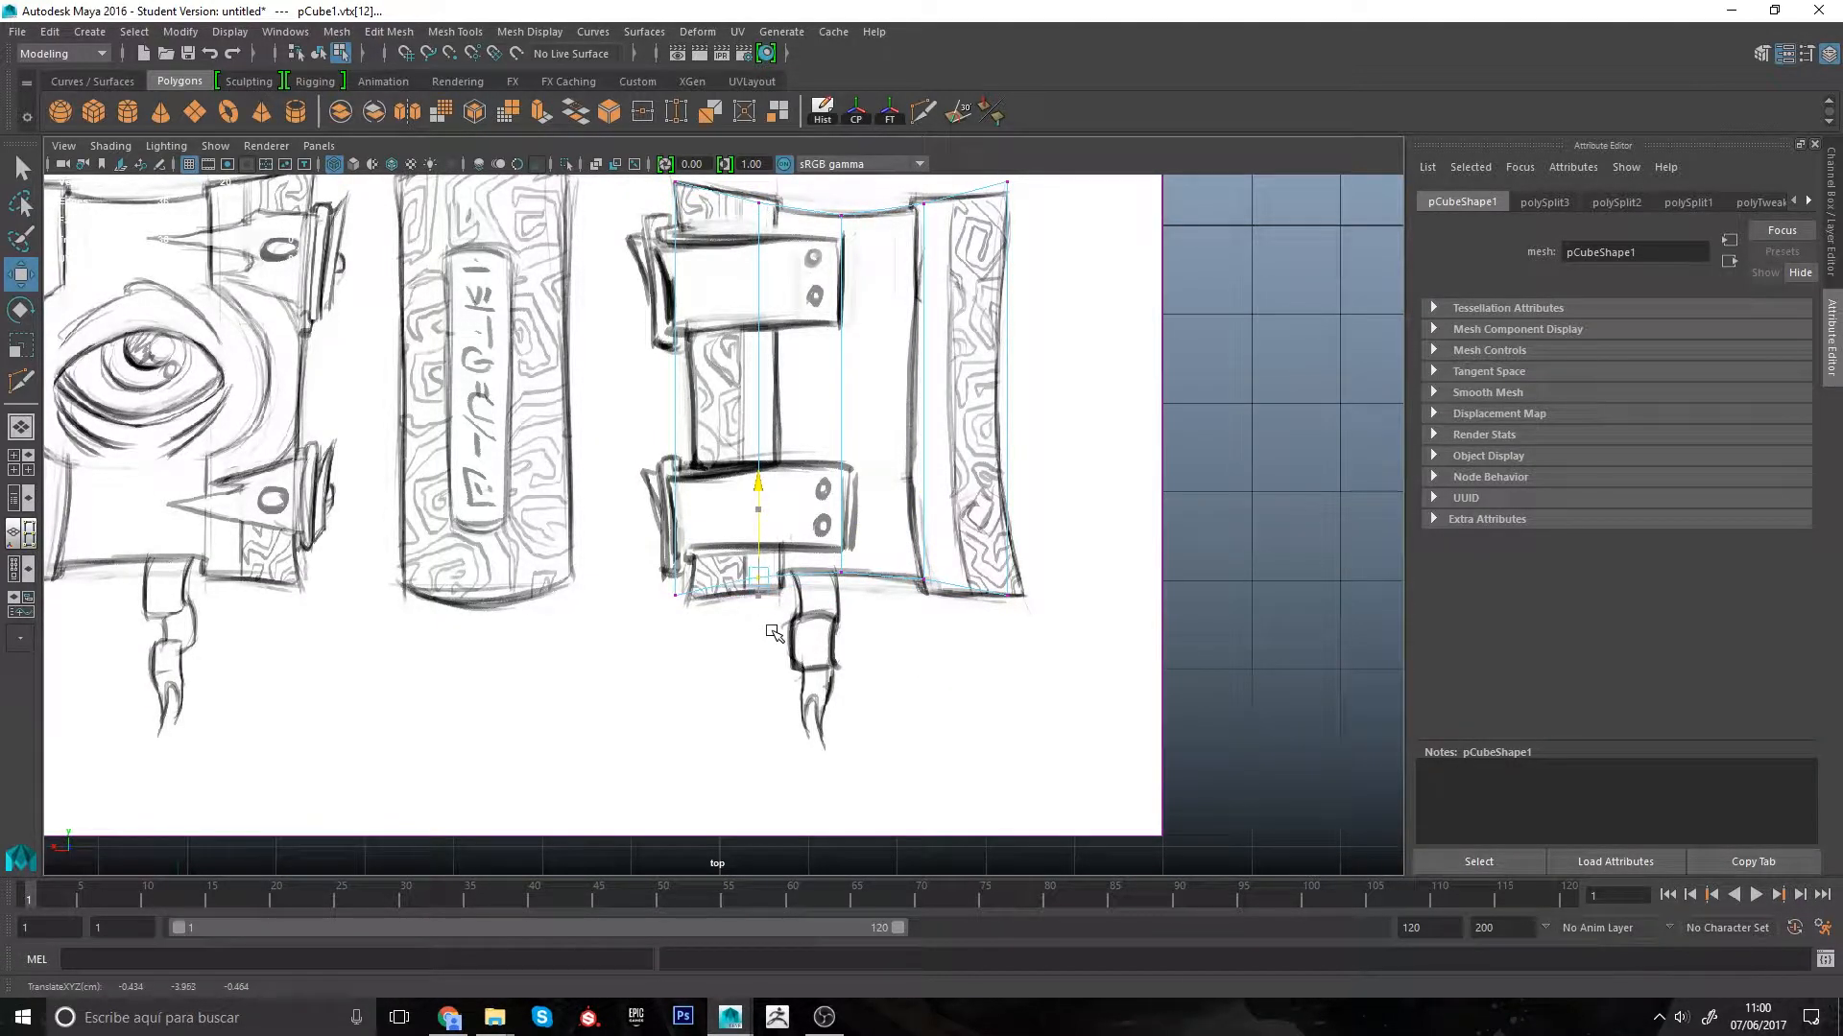
middle_click_drag(774, 633, 775, 634)
Step: Nudge the upper right corner vertices slightly down to meet the back cover drawing's corner
middle_click_drag(1033, 576, 1017, 689, "alt")
left_click_drag(972, 274, 1015, 332)
middle_click_drag(1017, 338, 1017, 346)
left_click_drag(971, 731, 1000, 699)
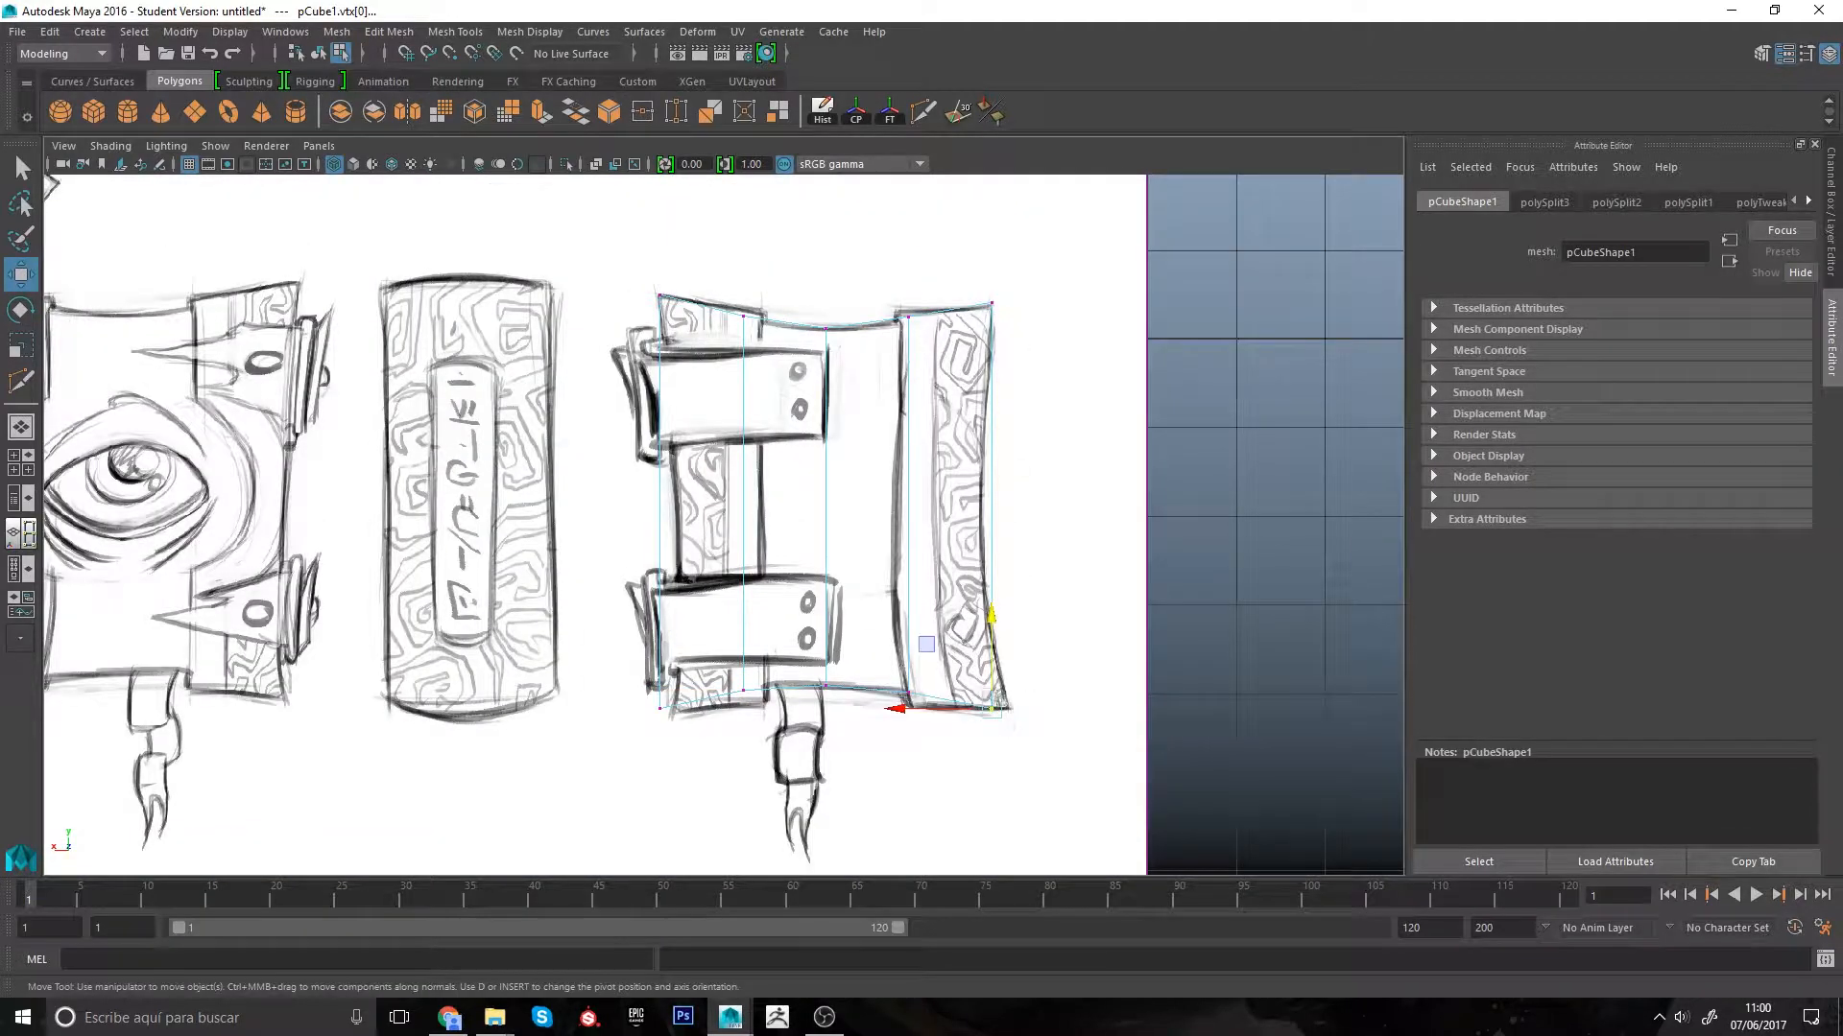
left_click_drag(928, 645, 942, 644)
left_click_drag(639, 685, 685, 735)
key("ctrl+z")
key("ctrl+z")
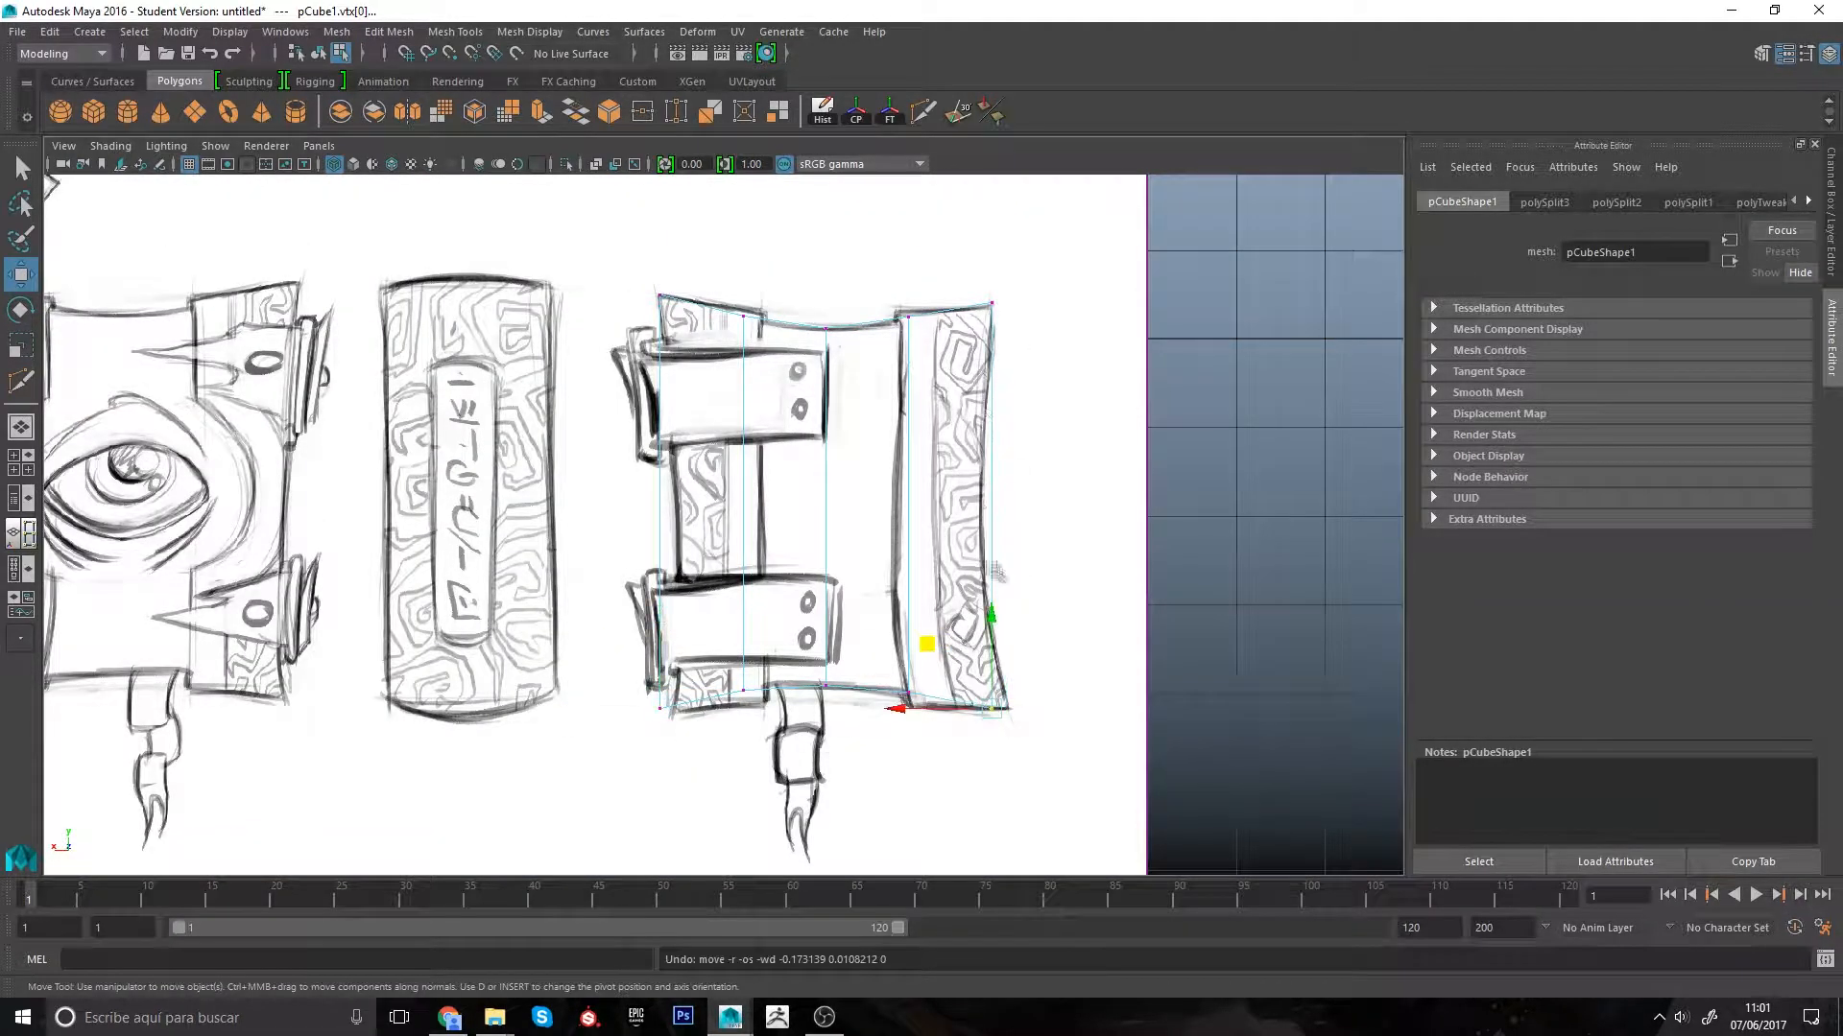
Step: Cut three horizontal edge loops around the book block with Multi-Cut, one at mid-height and one halfway to each end
key("ctrl+shift+x")
left_click(989, 503, "ctrl")
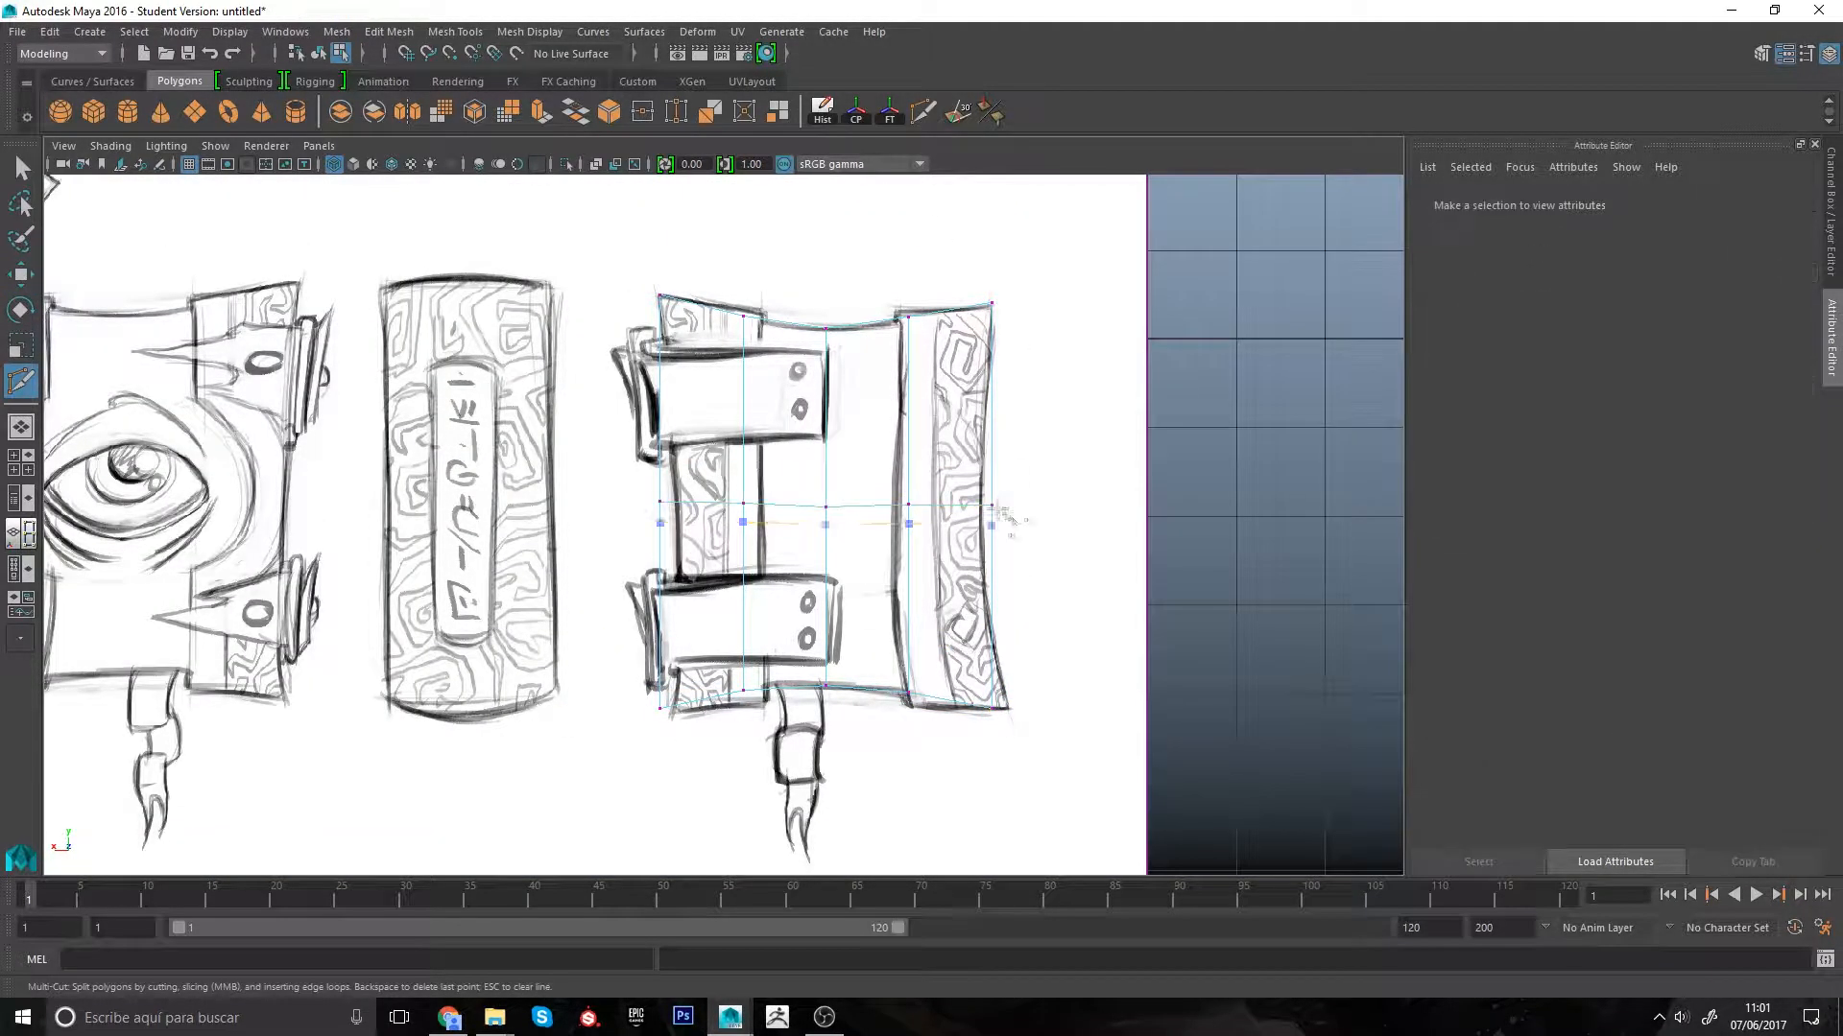
left_click(991, 405, "ctrl")
left_click(991, 604, "ctrl")
key("q")
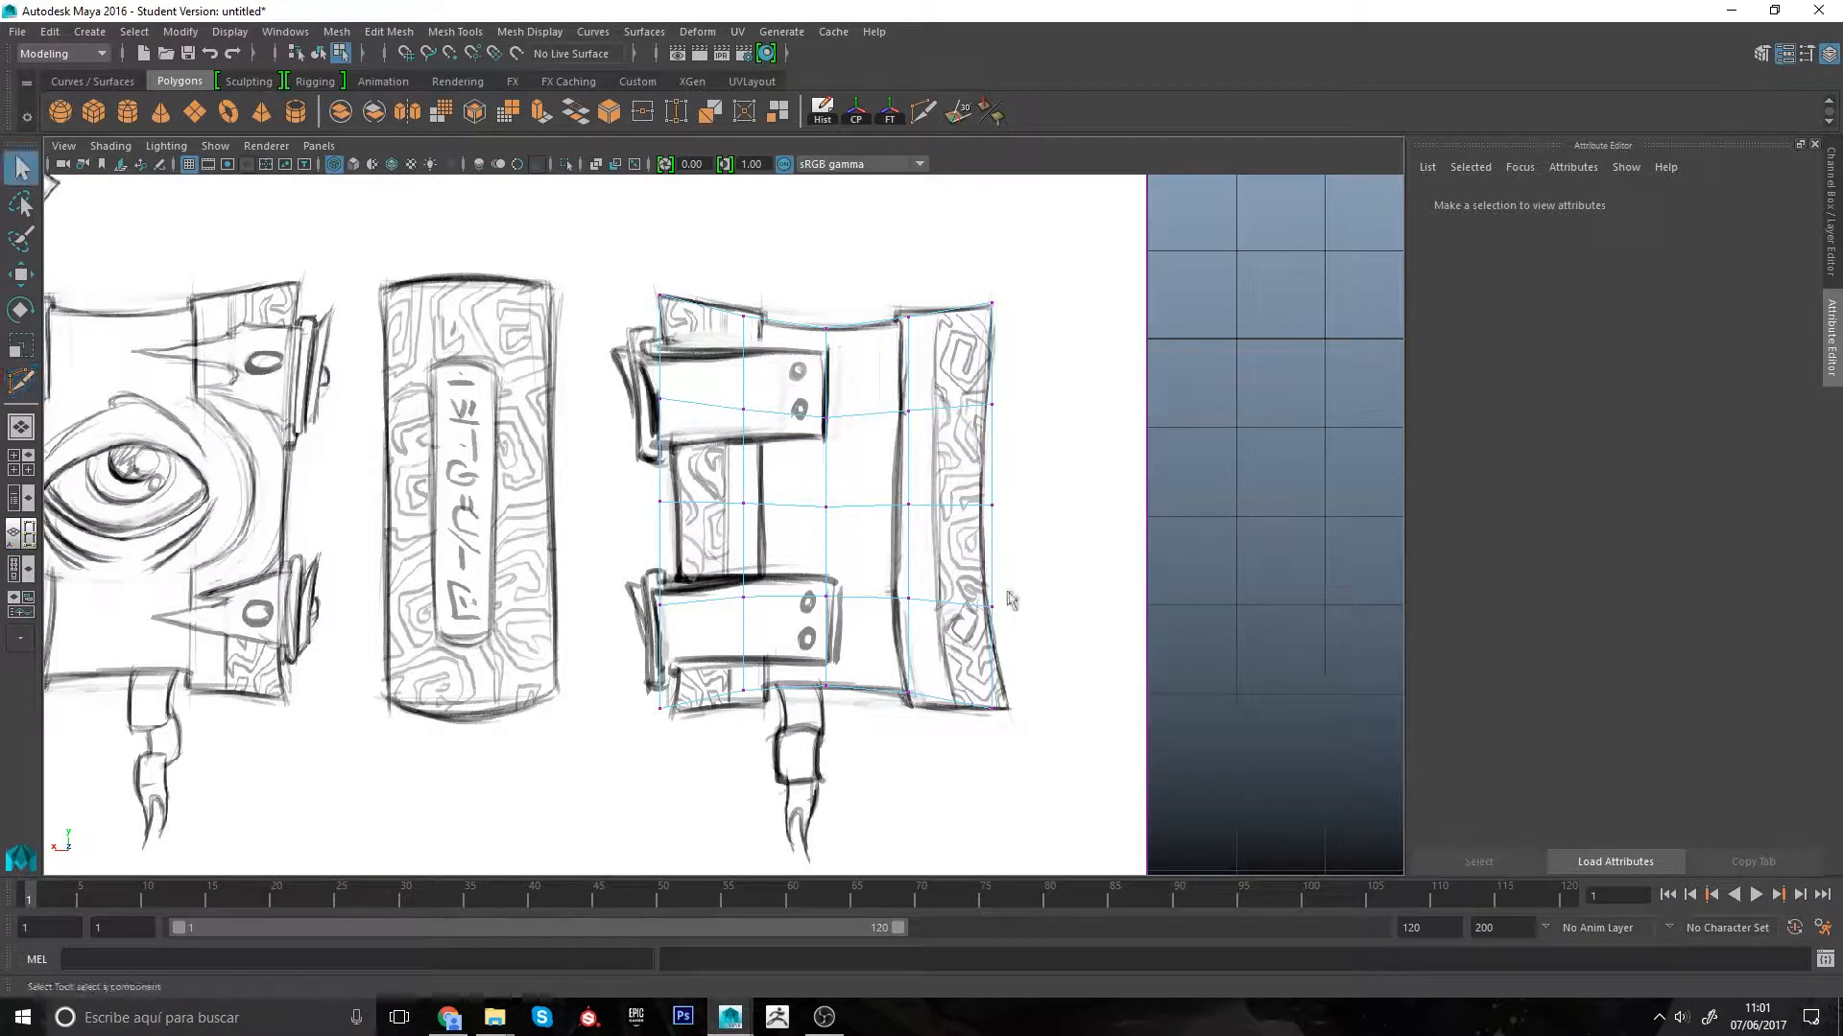
Step: Flatten each of the three inner horizontal vertex rows into a straight line by scaling them vertically
left_click_drag(1007, 592, 645, 639)
key("r")
left_click_drag(825, 517, 825, 603)
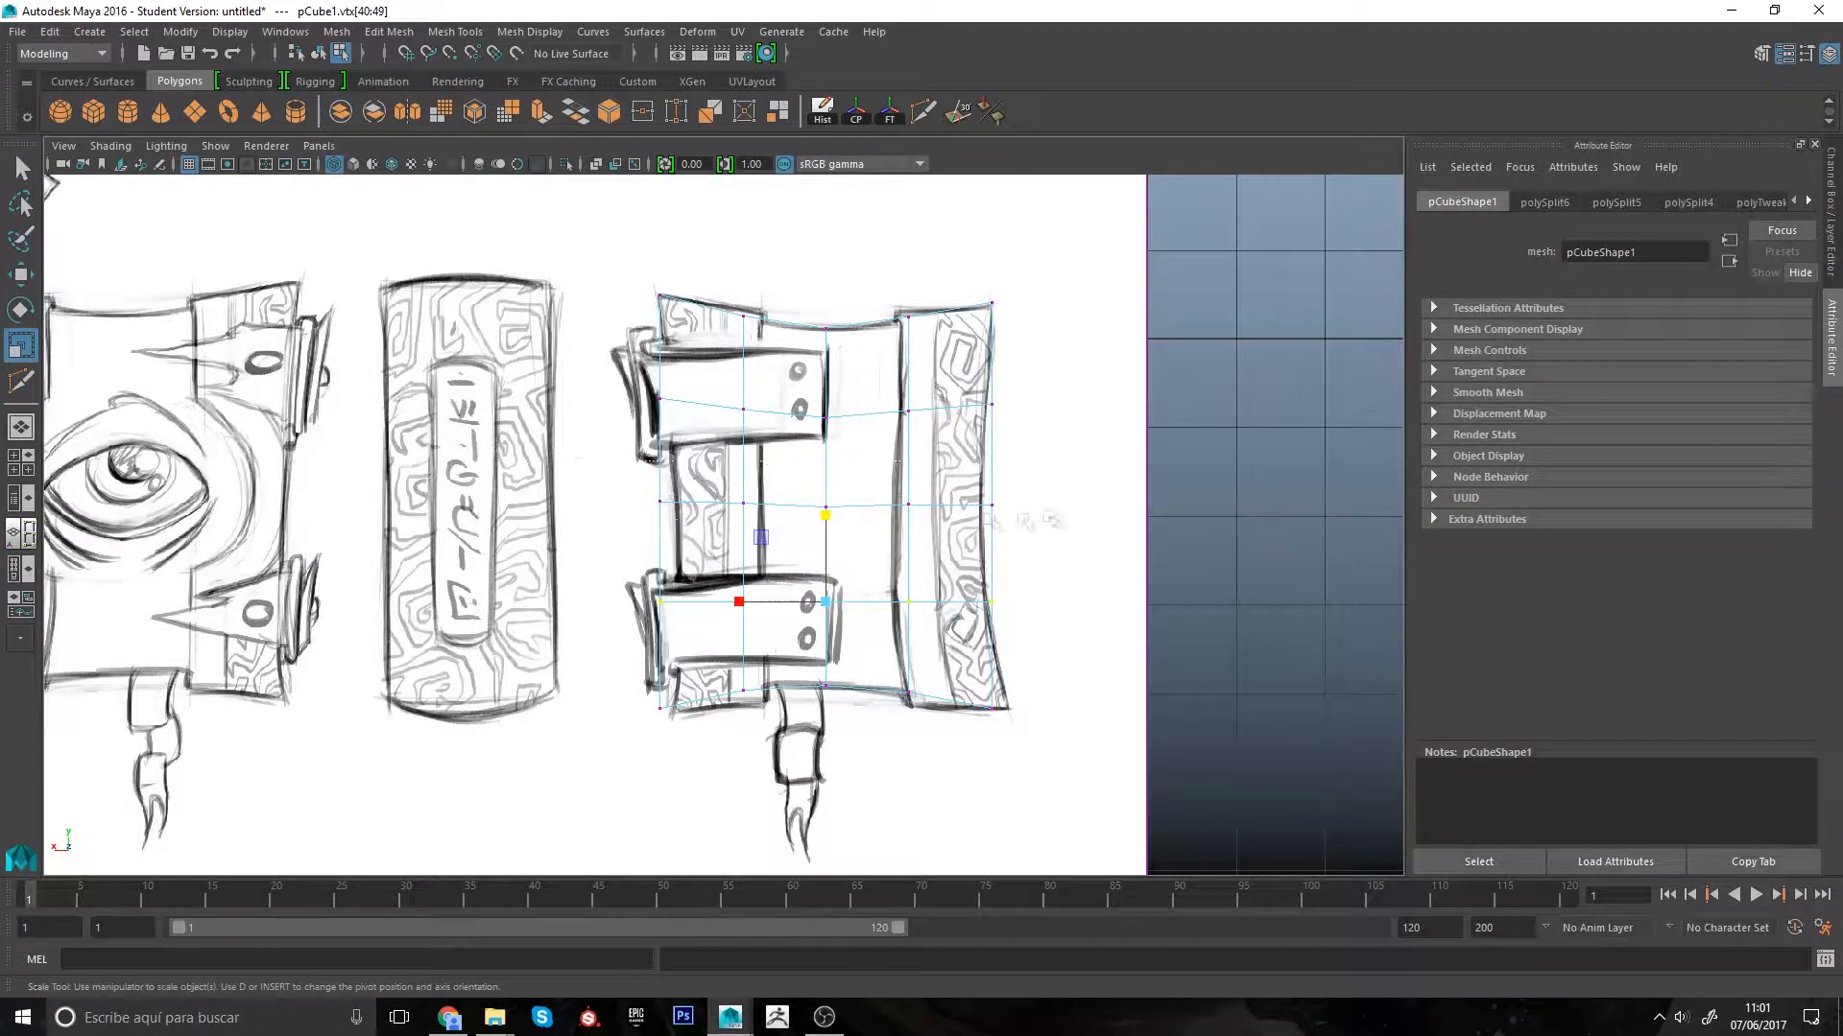
left_click_drag(580, 459, 1051, 519)
left_click_drag(826, 419, 827, 504)
left_click_drag(587, 368, 1032, 437)
left_click_drag(826, 323, 827, 410)
Step: Move the three inner vertex rows on the block's right edge inward to follow the back cover drawing's concave side
left_click_drag(964, 476, 1015, 536)
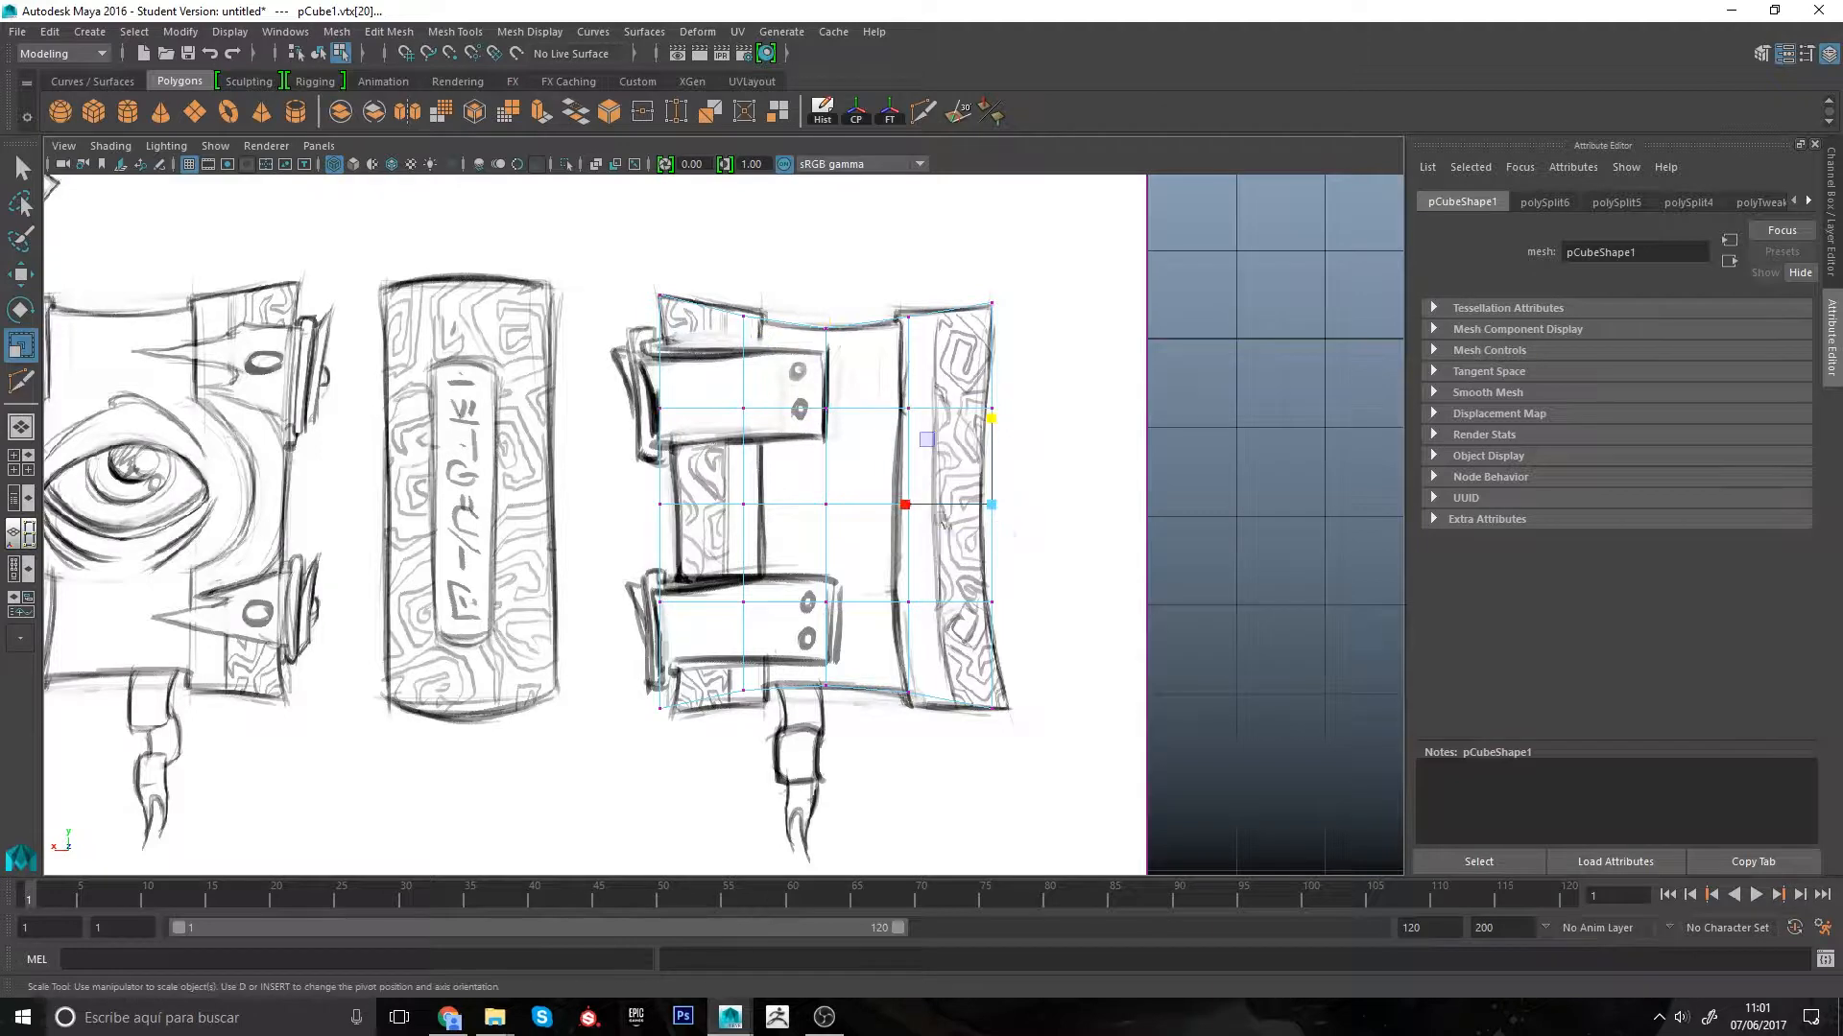
key("w")
left_click_drag(900, 505, 892, 506)
left_click_drag(970, 384, 1013, 437)
left_click_drag(899, 409, 893, 409)
left_click_drag(969, 570, 1034, 621)
left_click_drag(901, 602, 913, 602)
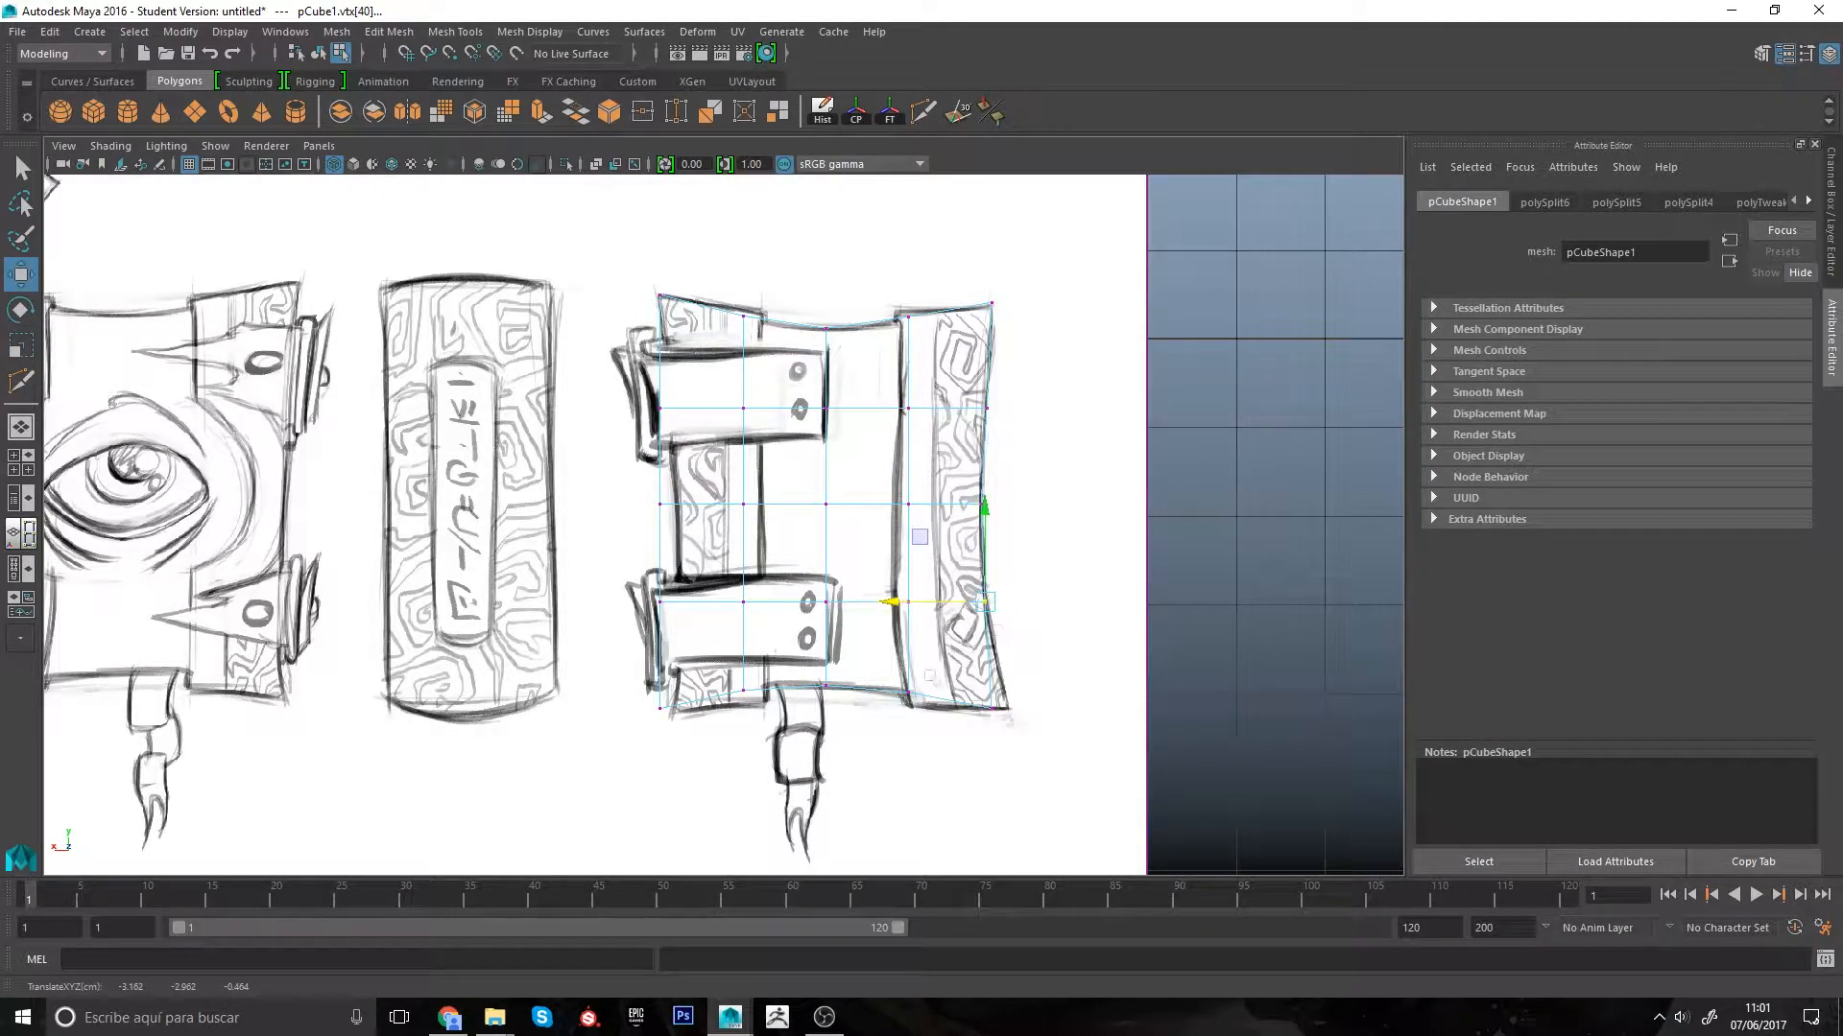
Step: Move the upper and lower right corner vertices together slightly outward toward the drawing's corners
left_click_drag(1010, 291, 972, 328)
left_click_drag(1018, 660, 967, 728, "shift")
left_click_drag(897, 506, 904, 506)
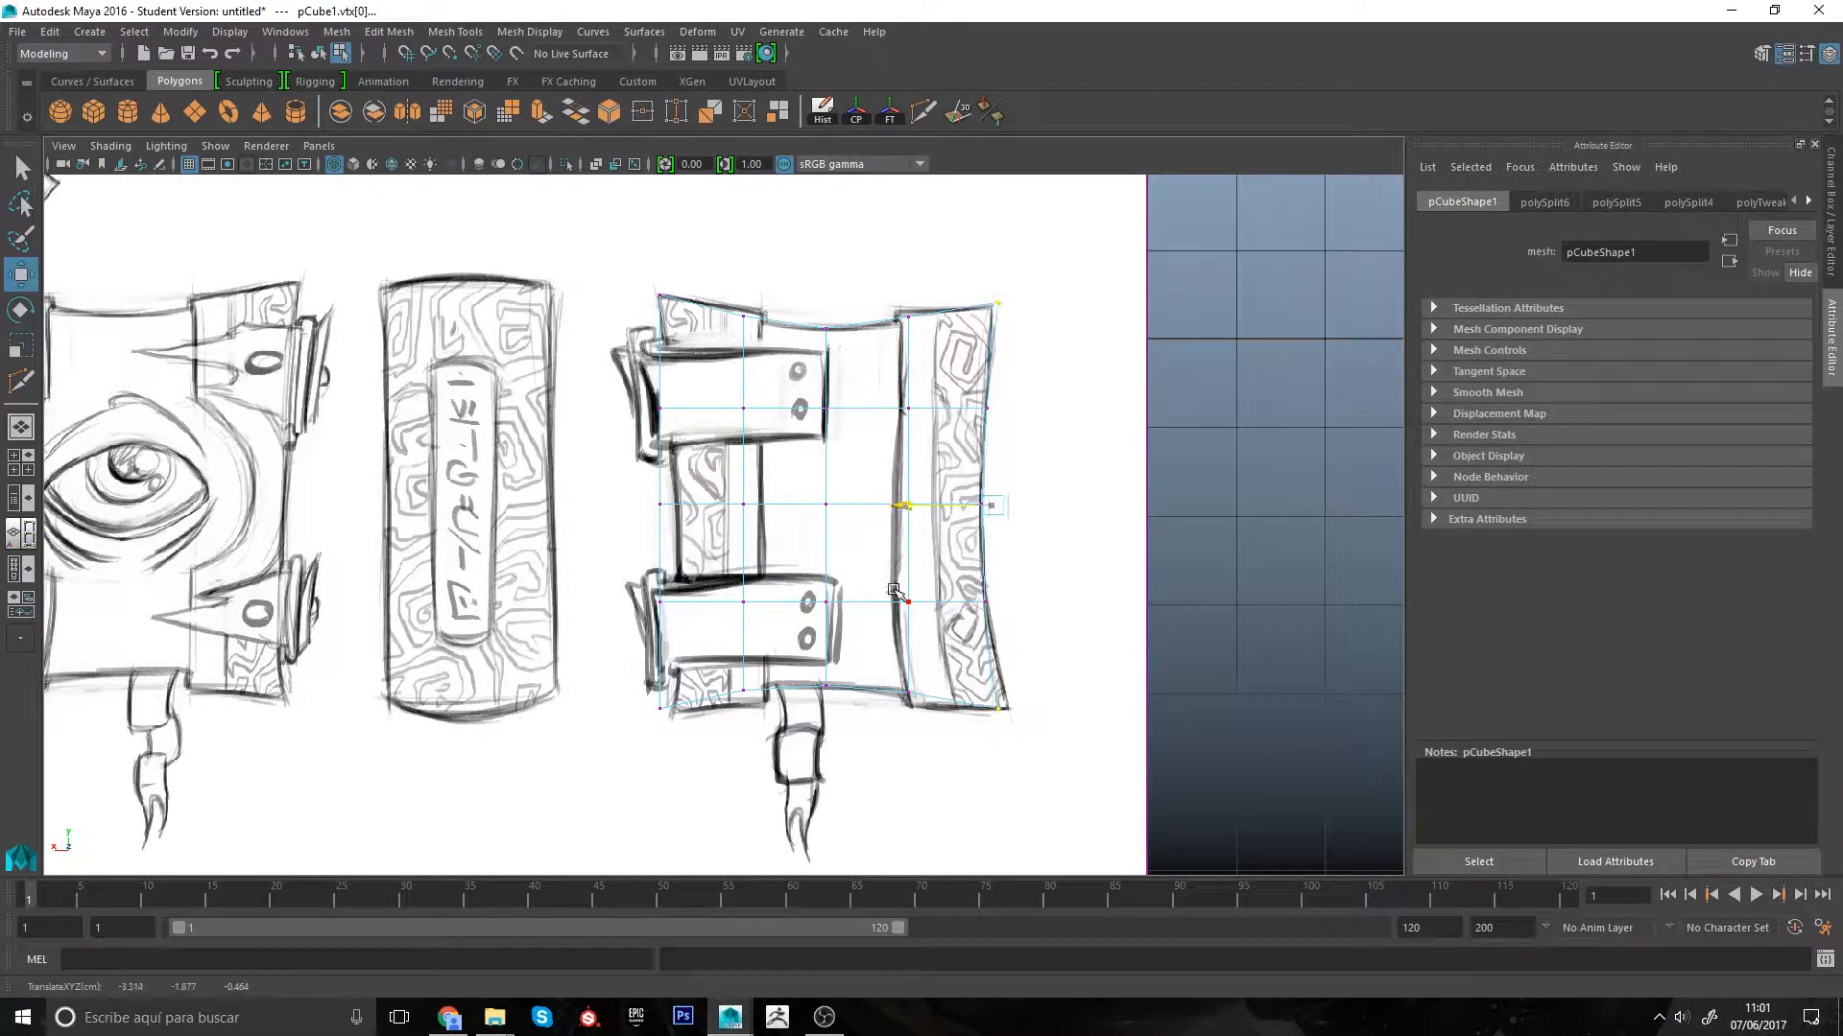
Step: Move the three inner vertex rows on the block's left edge inward to follow the back cover drawing's concave side
left_click_drag(622, 472, 683, 535)
left_click_drag(567, 504, 578, 504)
left_click_drag(615, 373, 684, 438)
left_click_drag(566, 409, 582, 409)
left_click_drag(629, 571, 685, 630)
left_click_drag(566, 602, 585, 603)
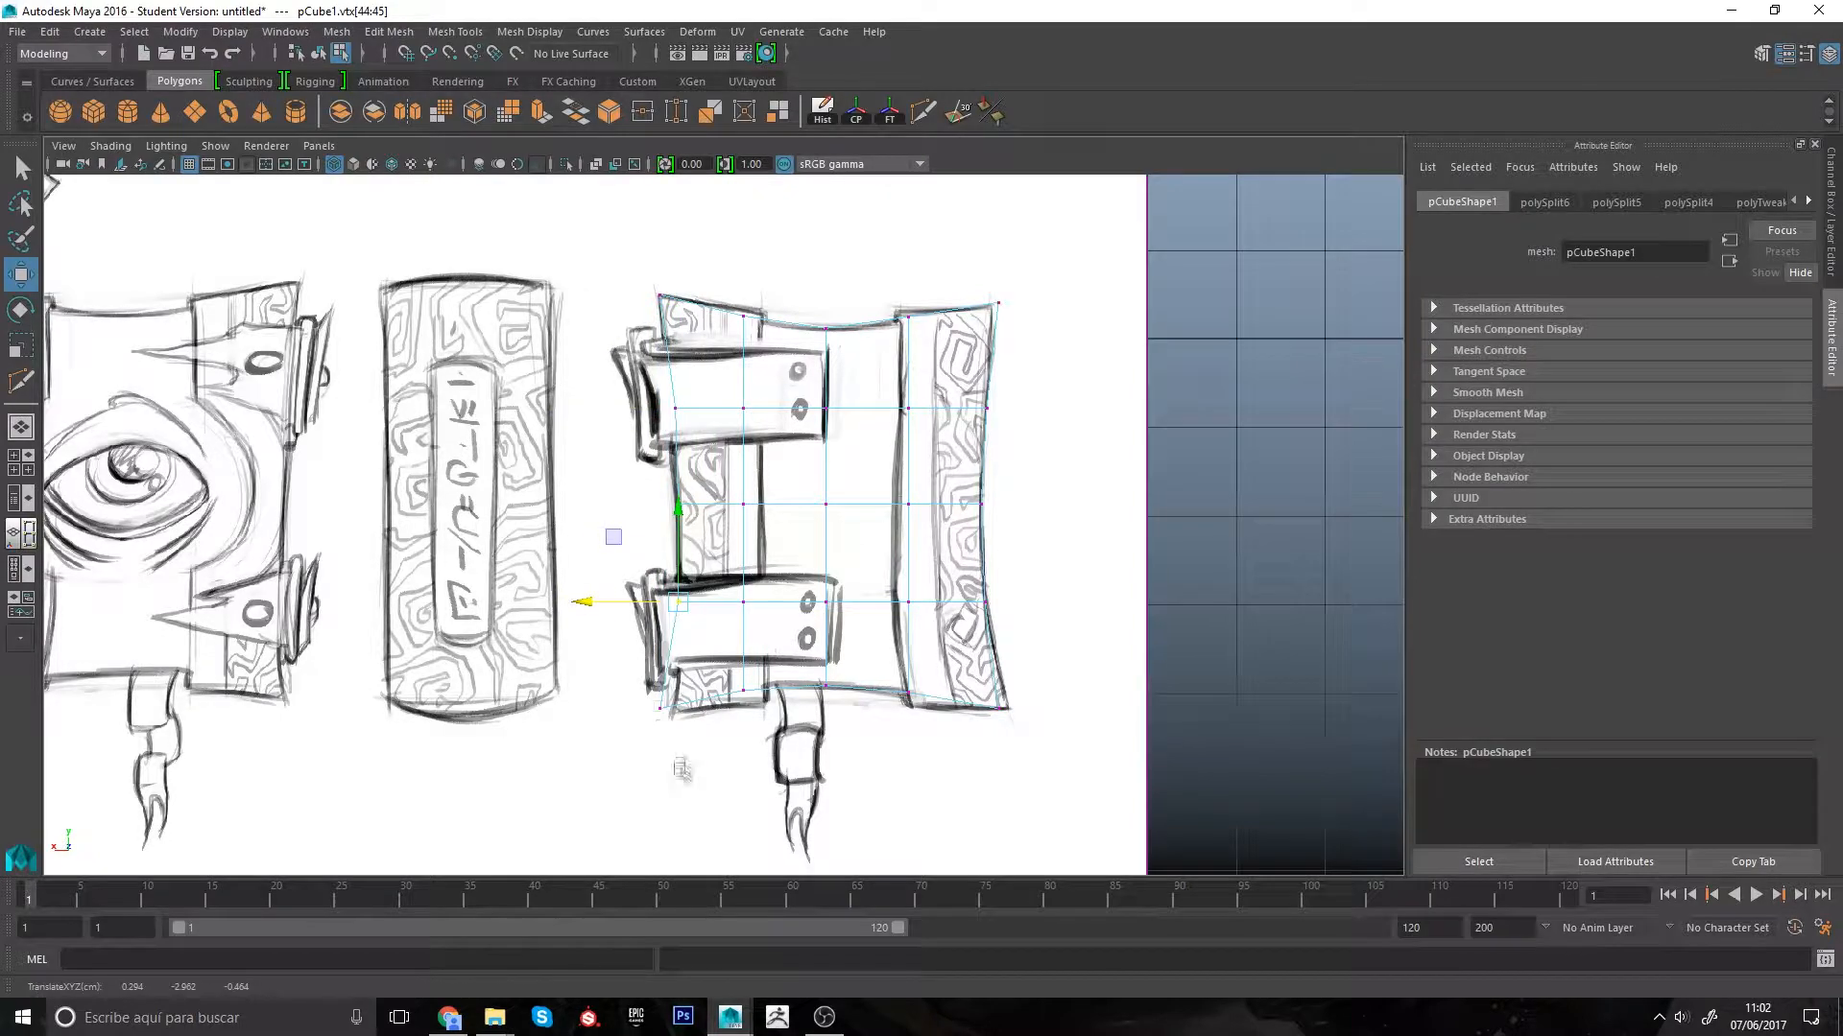
Step: In the side view, cut three vertical edge loops through the block, one at the middle and one halfway to each side
key("space")
key("space")
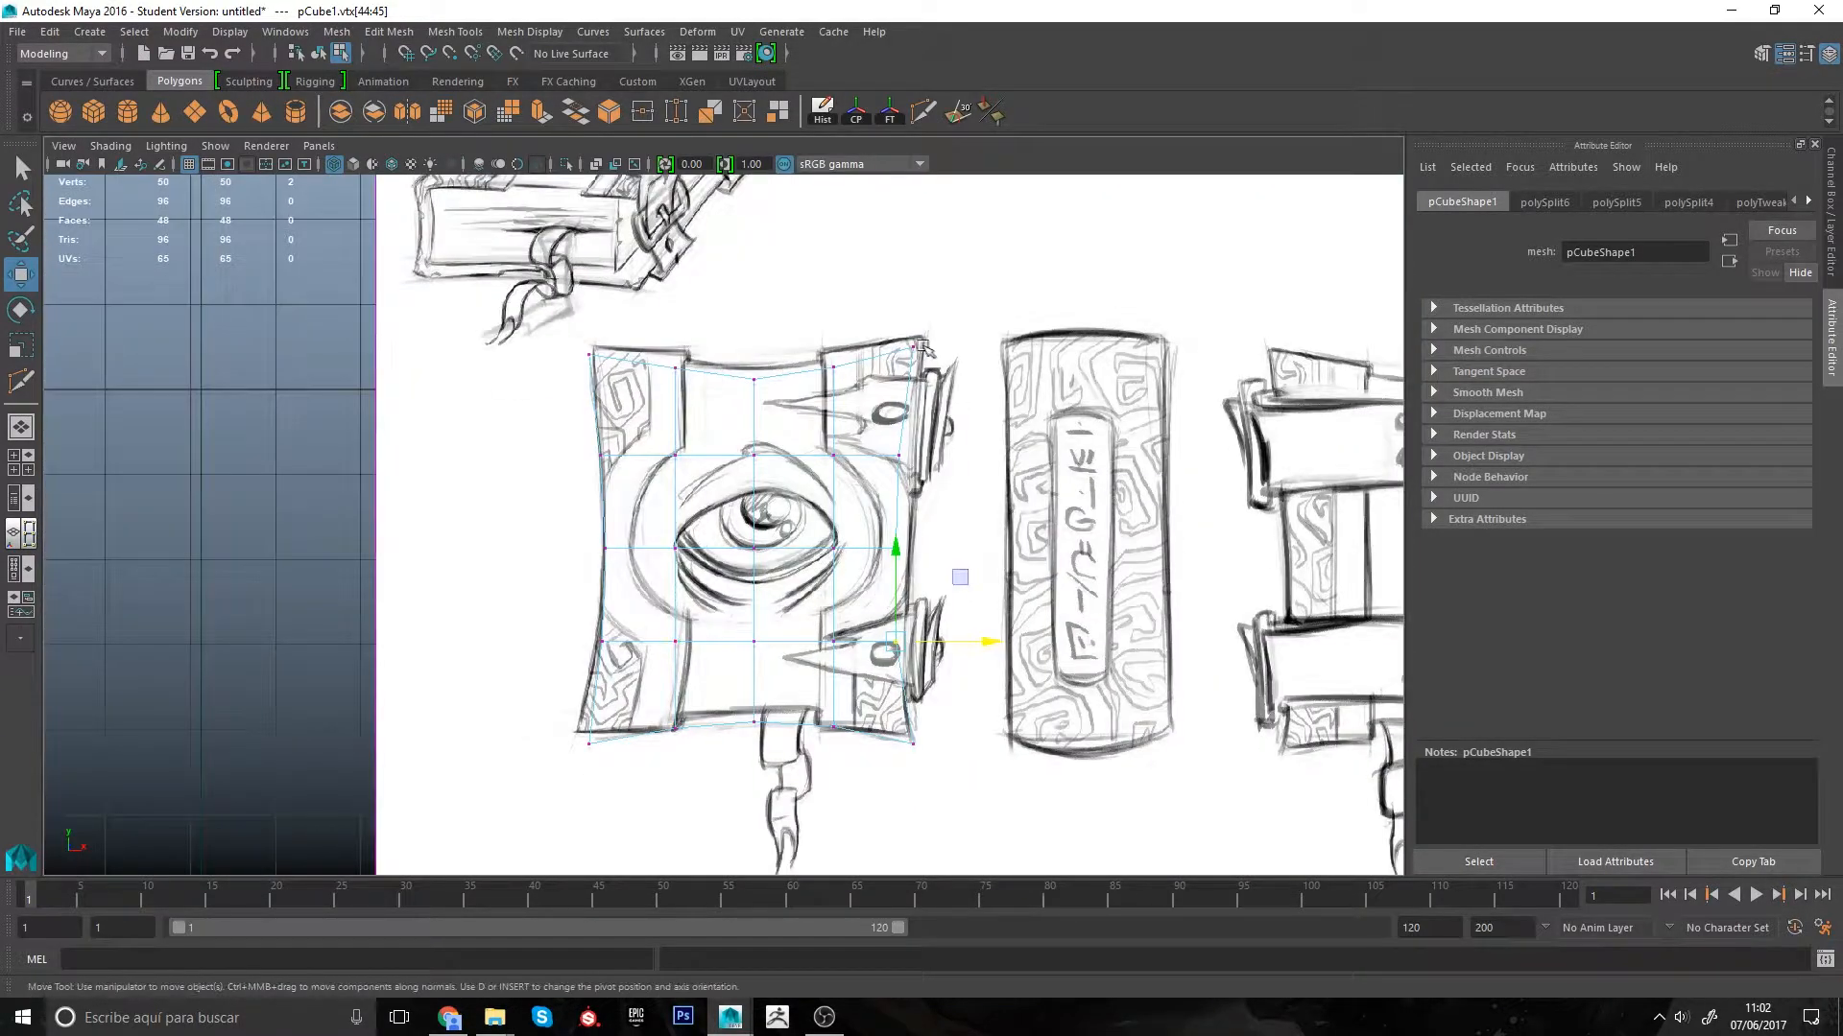
key("space")
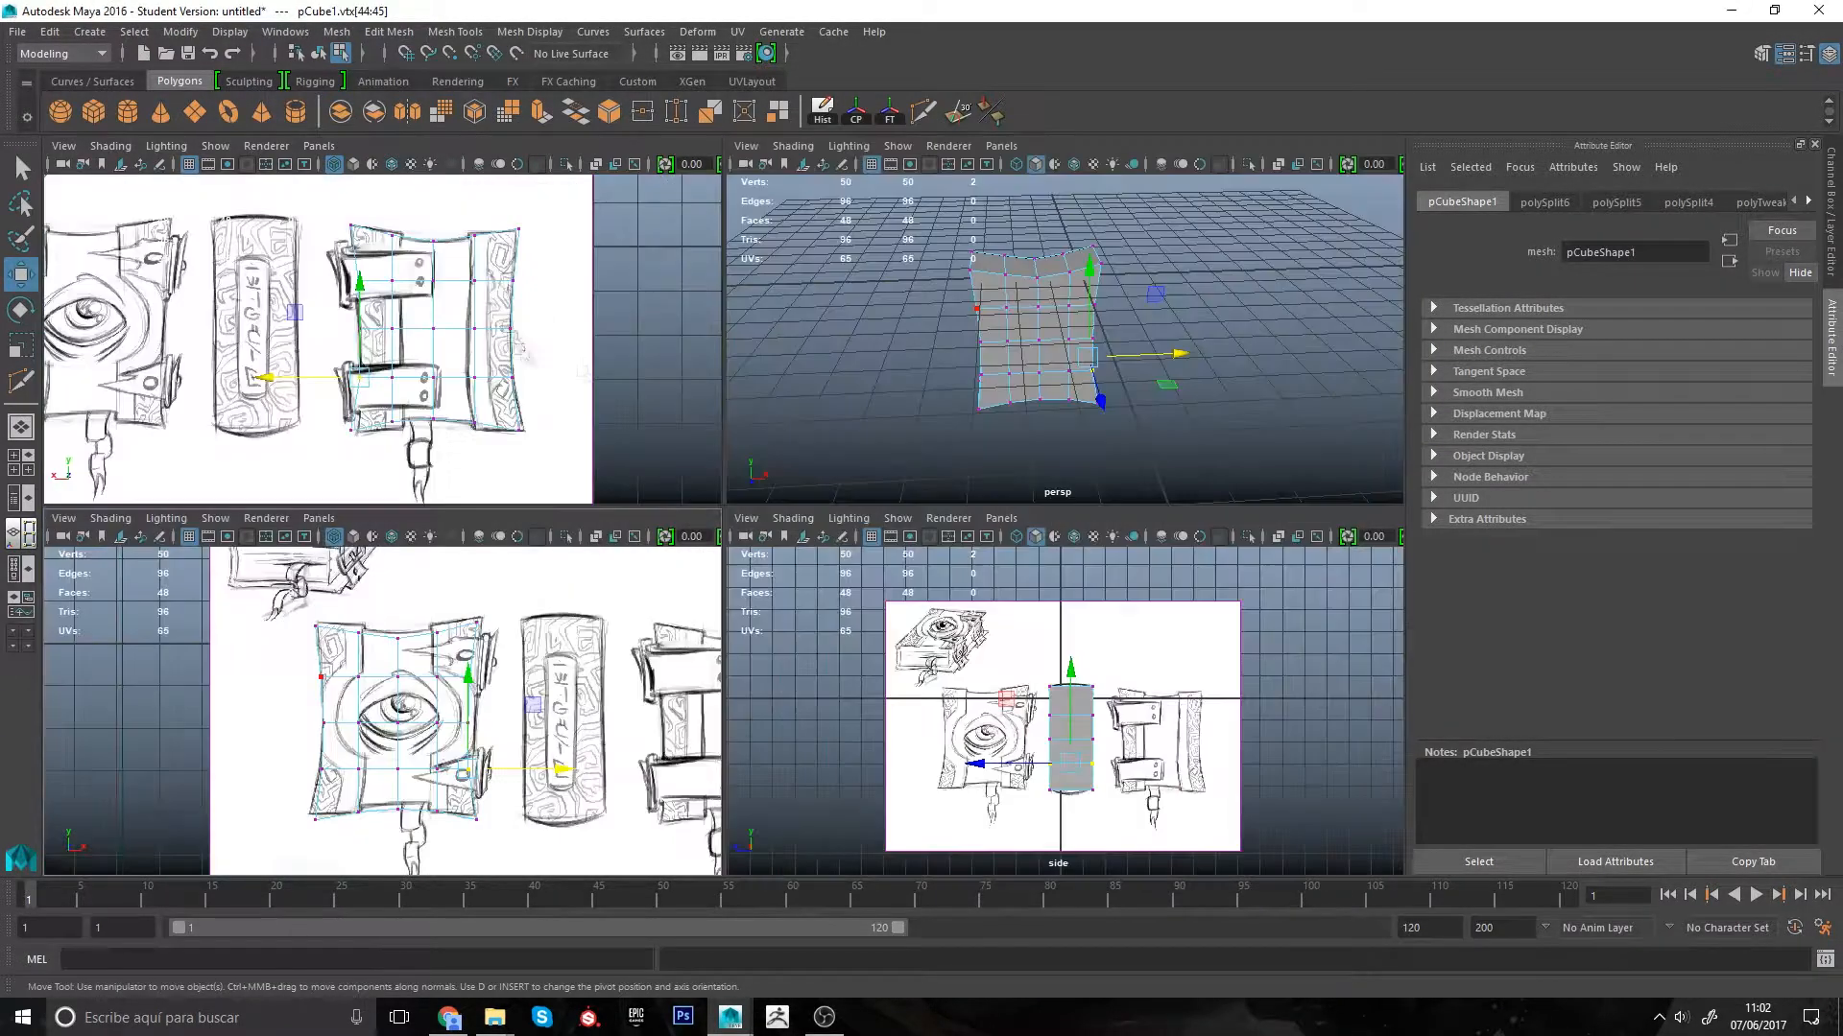
key("space")
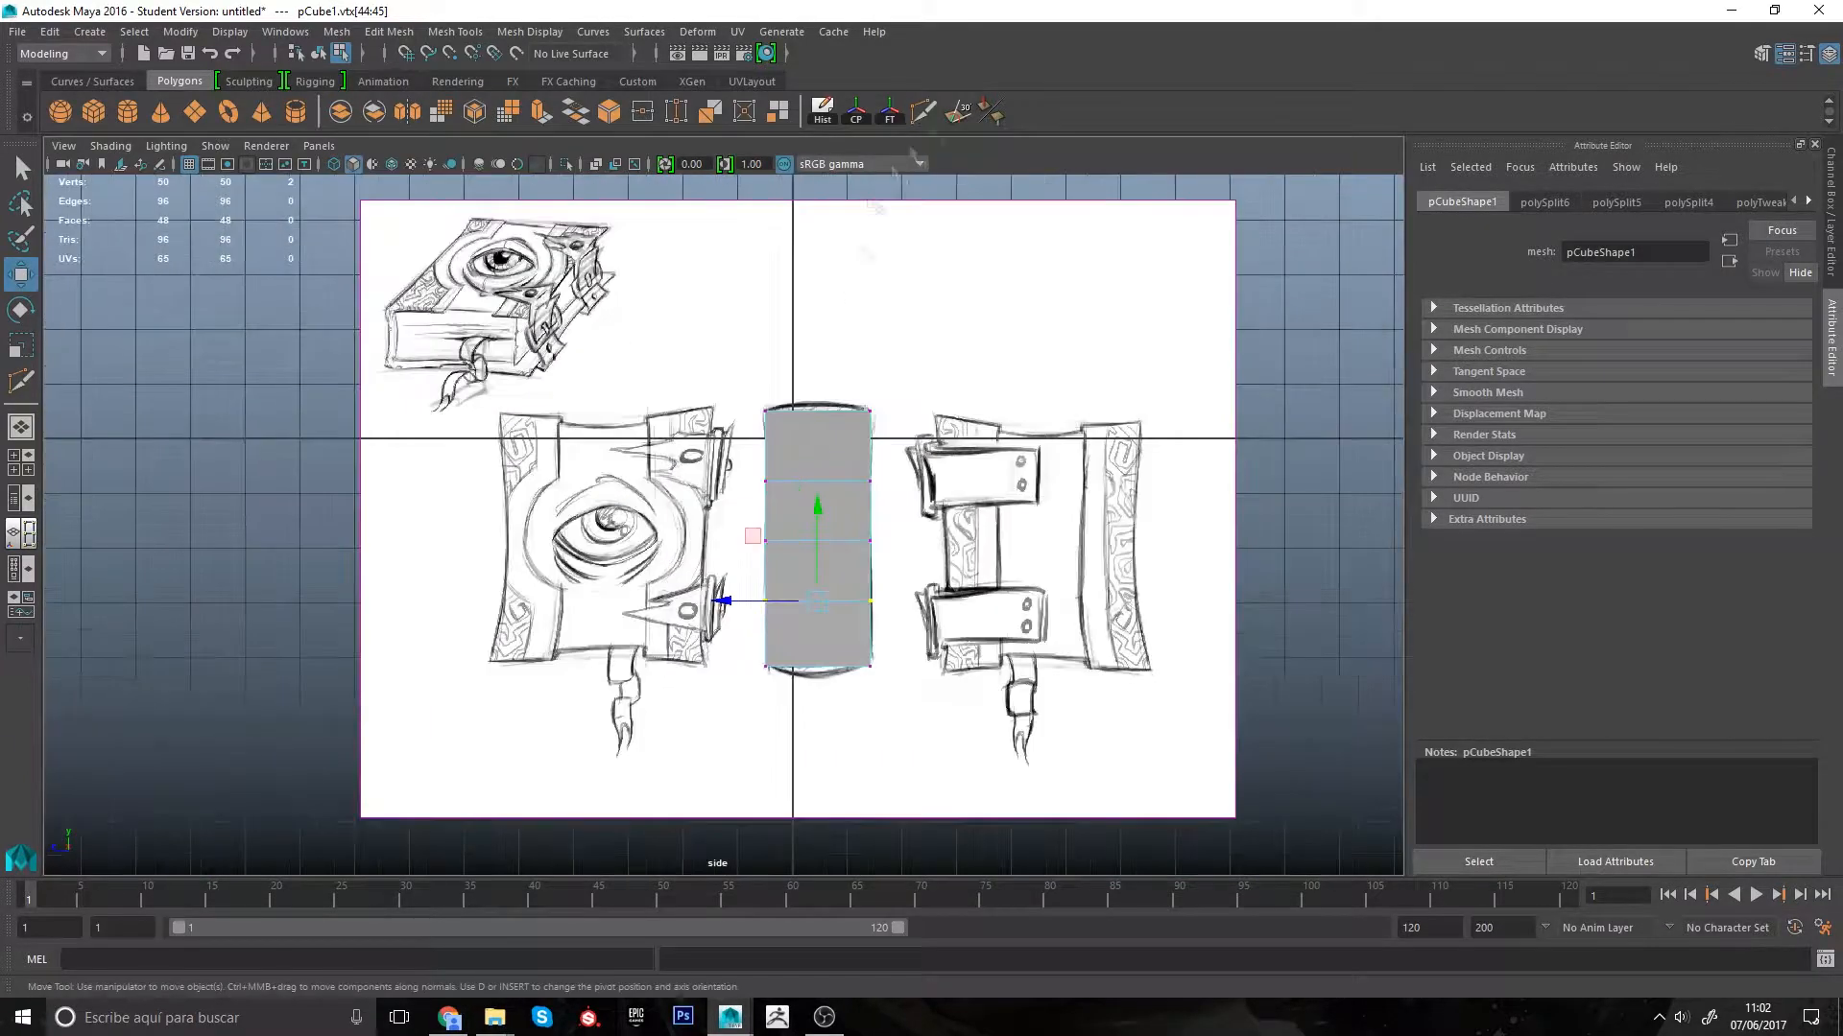
key("y")
left_click(817, 482, "ctrl+shift")
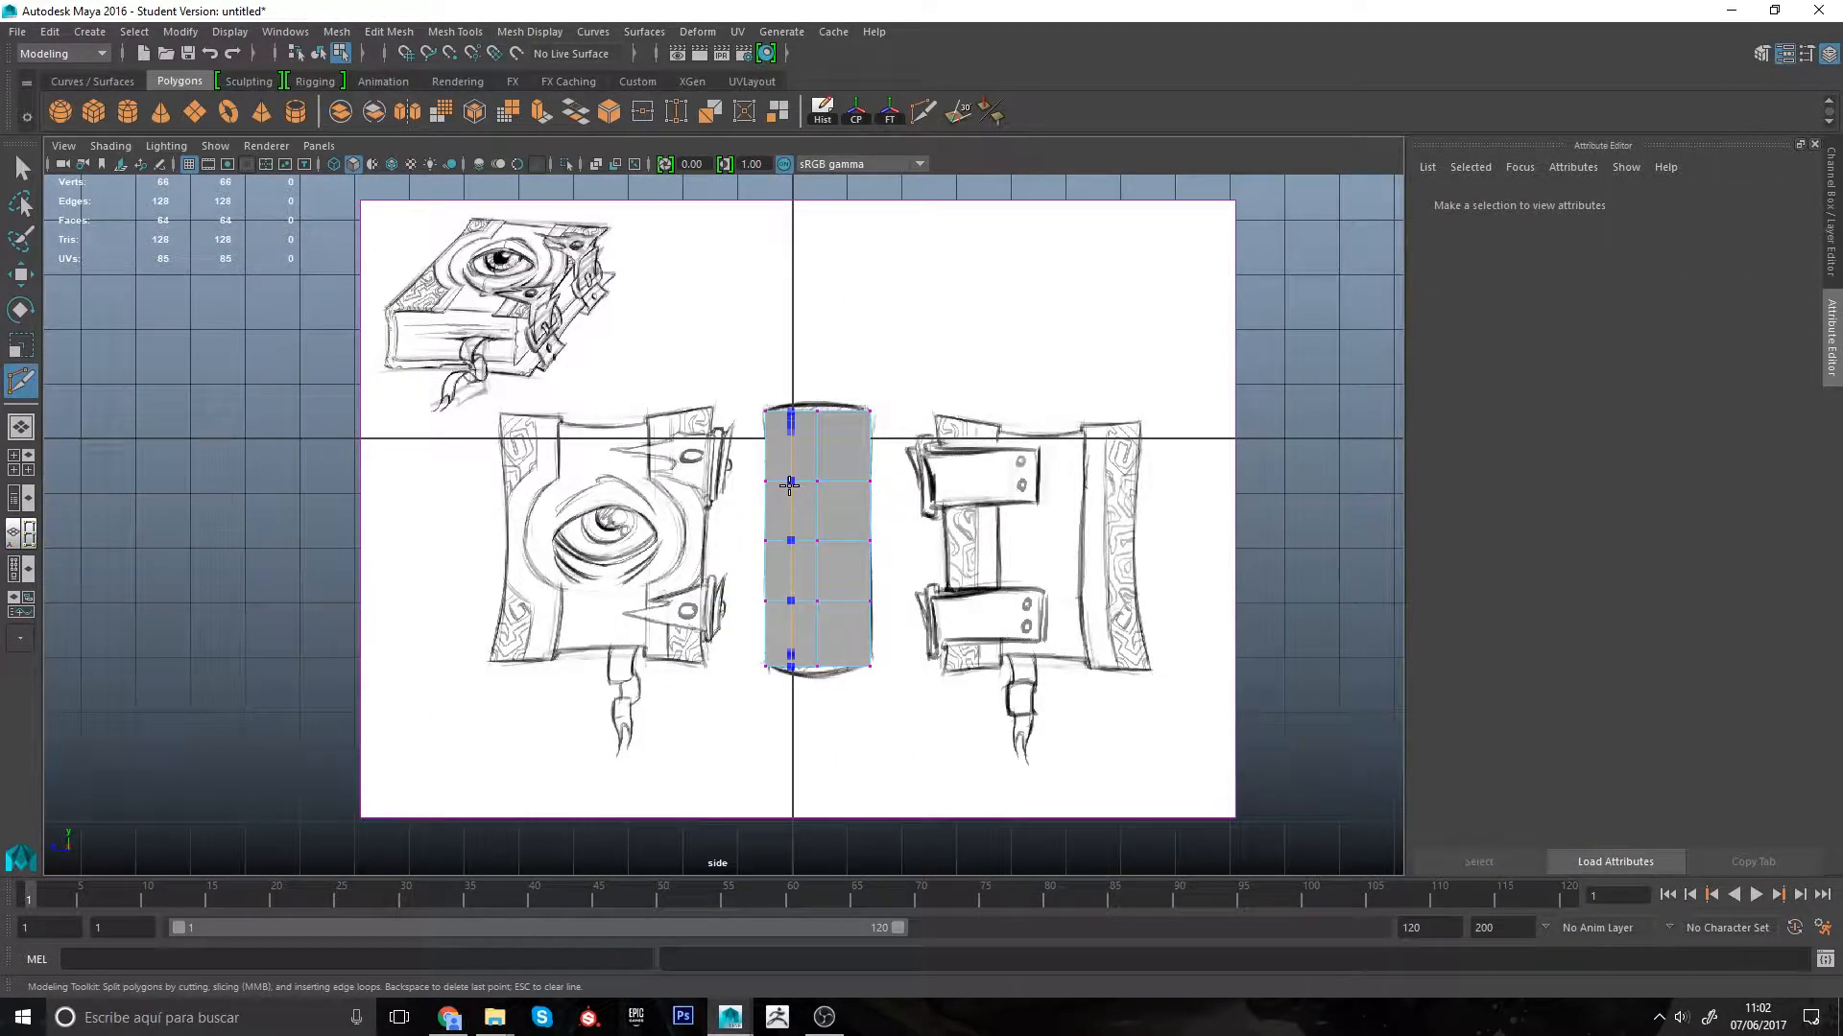
left_click(793, 483, "ctrl+shift")
left_click(844, 483, "ctrl+shift")
Step: Scale the middle and both quarter vertex columns vertically outward to match the rounded ends of the spine drawing
scroll(846, 489, "up", 2)
key("q")
left_click_drag(825, 370, 852, 403)
key("r")
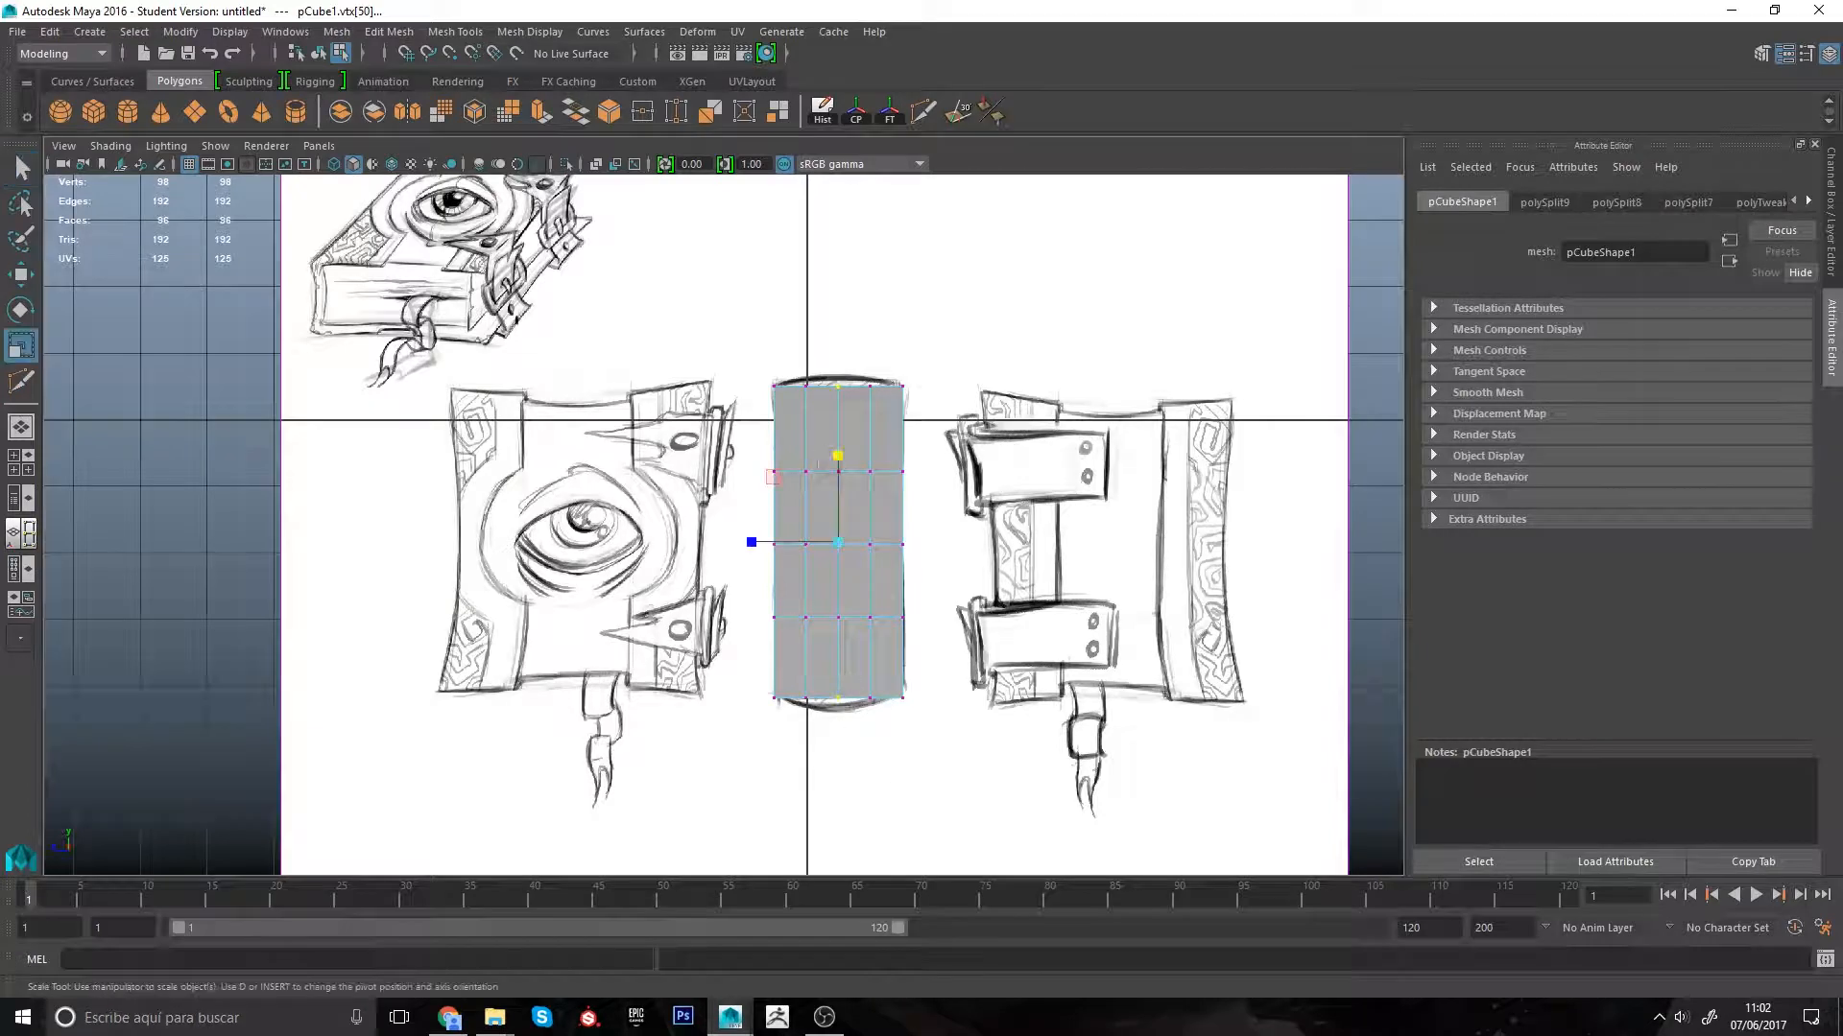
left_click_drag(856, 685, 856, 741)
middle_click_drag(856, 746, 859, 729)
left_click_drag(861, 368, 884, 722)
middle_click_drag(887, 755, 888, 746)
left_click_drag(792, 364, 825, 762)
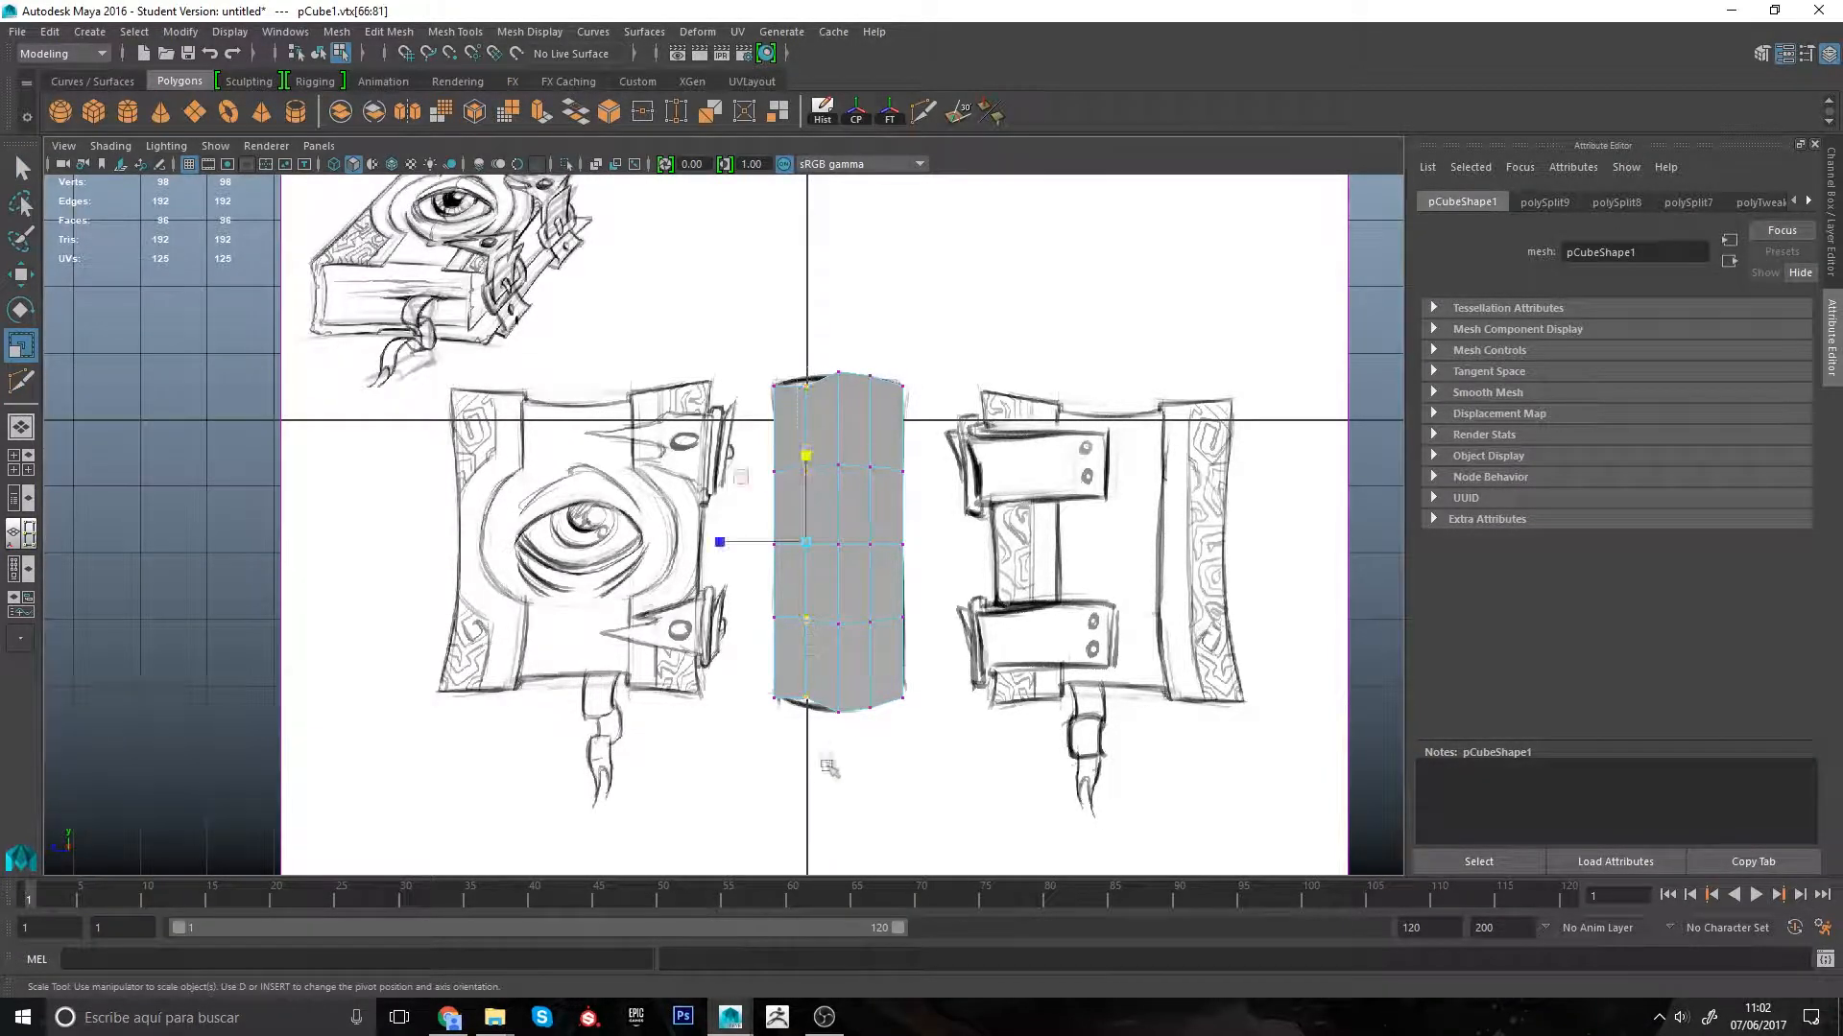
middle_click_drag(827, 765, 829, 752)
Step: Return the book to object mode, examine its curved shape in the perspective view, and enlarge the sketch of the whole book
key("space")
key("space")
left_click_drag(893, 431, 868, 499, "alt")
key("F8")
left_click(883, 538)
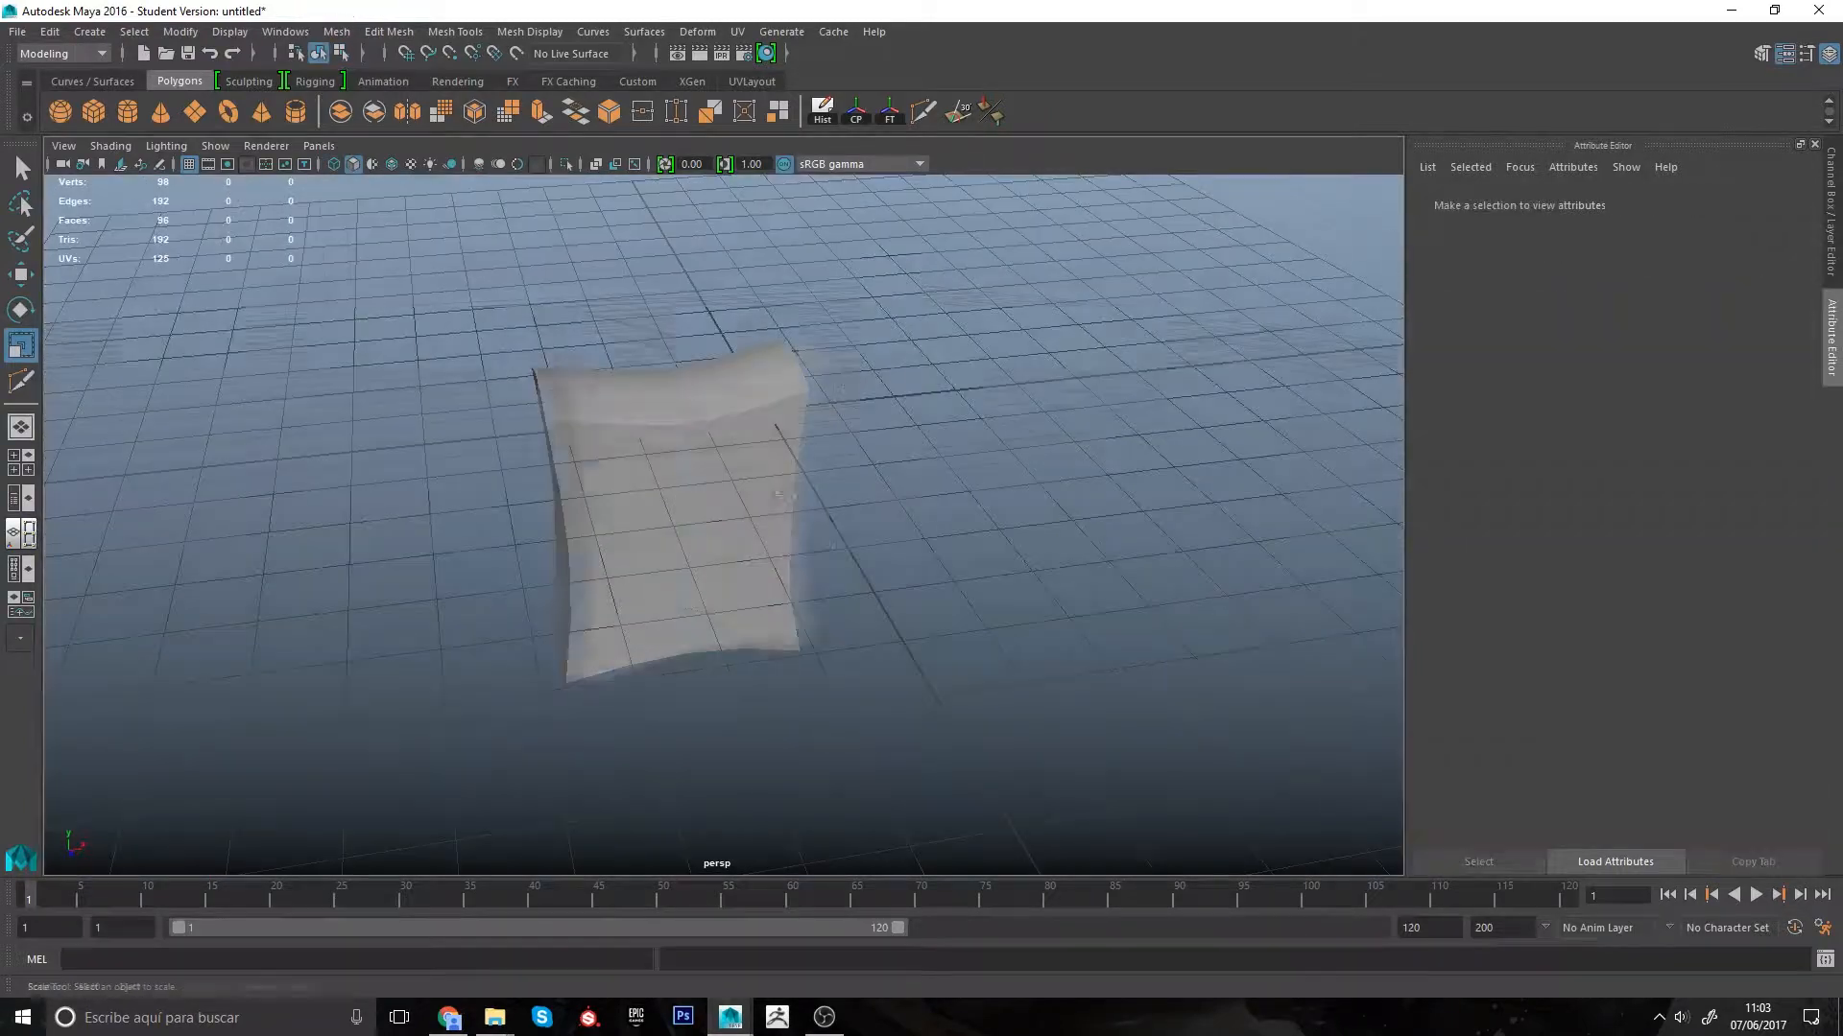
left_click_drag(868, 595, 825, 547, "alt")
key("space")
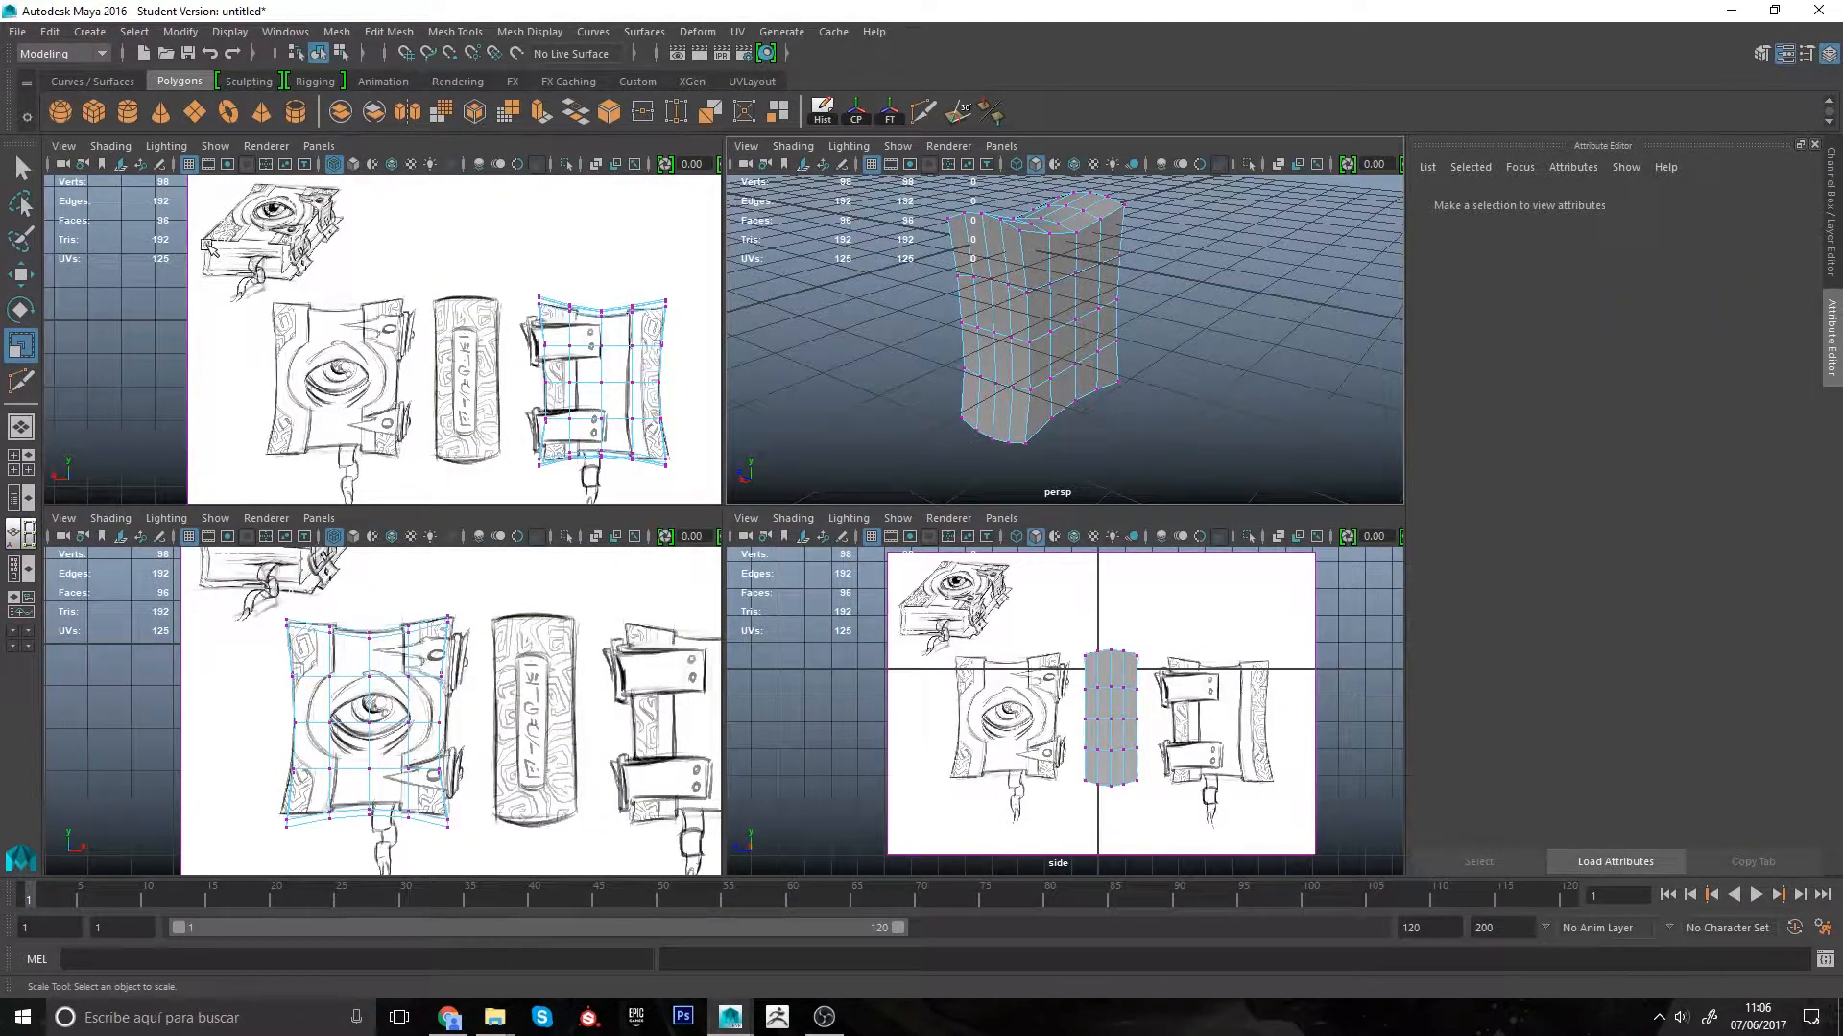
scroll(211, 269, "up", 10)
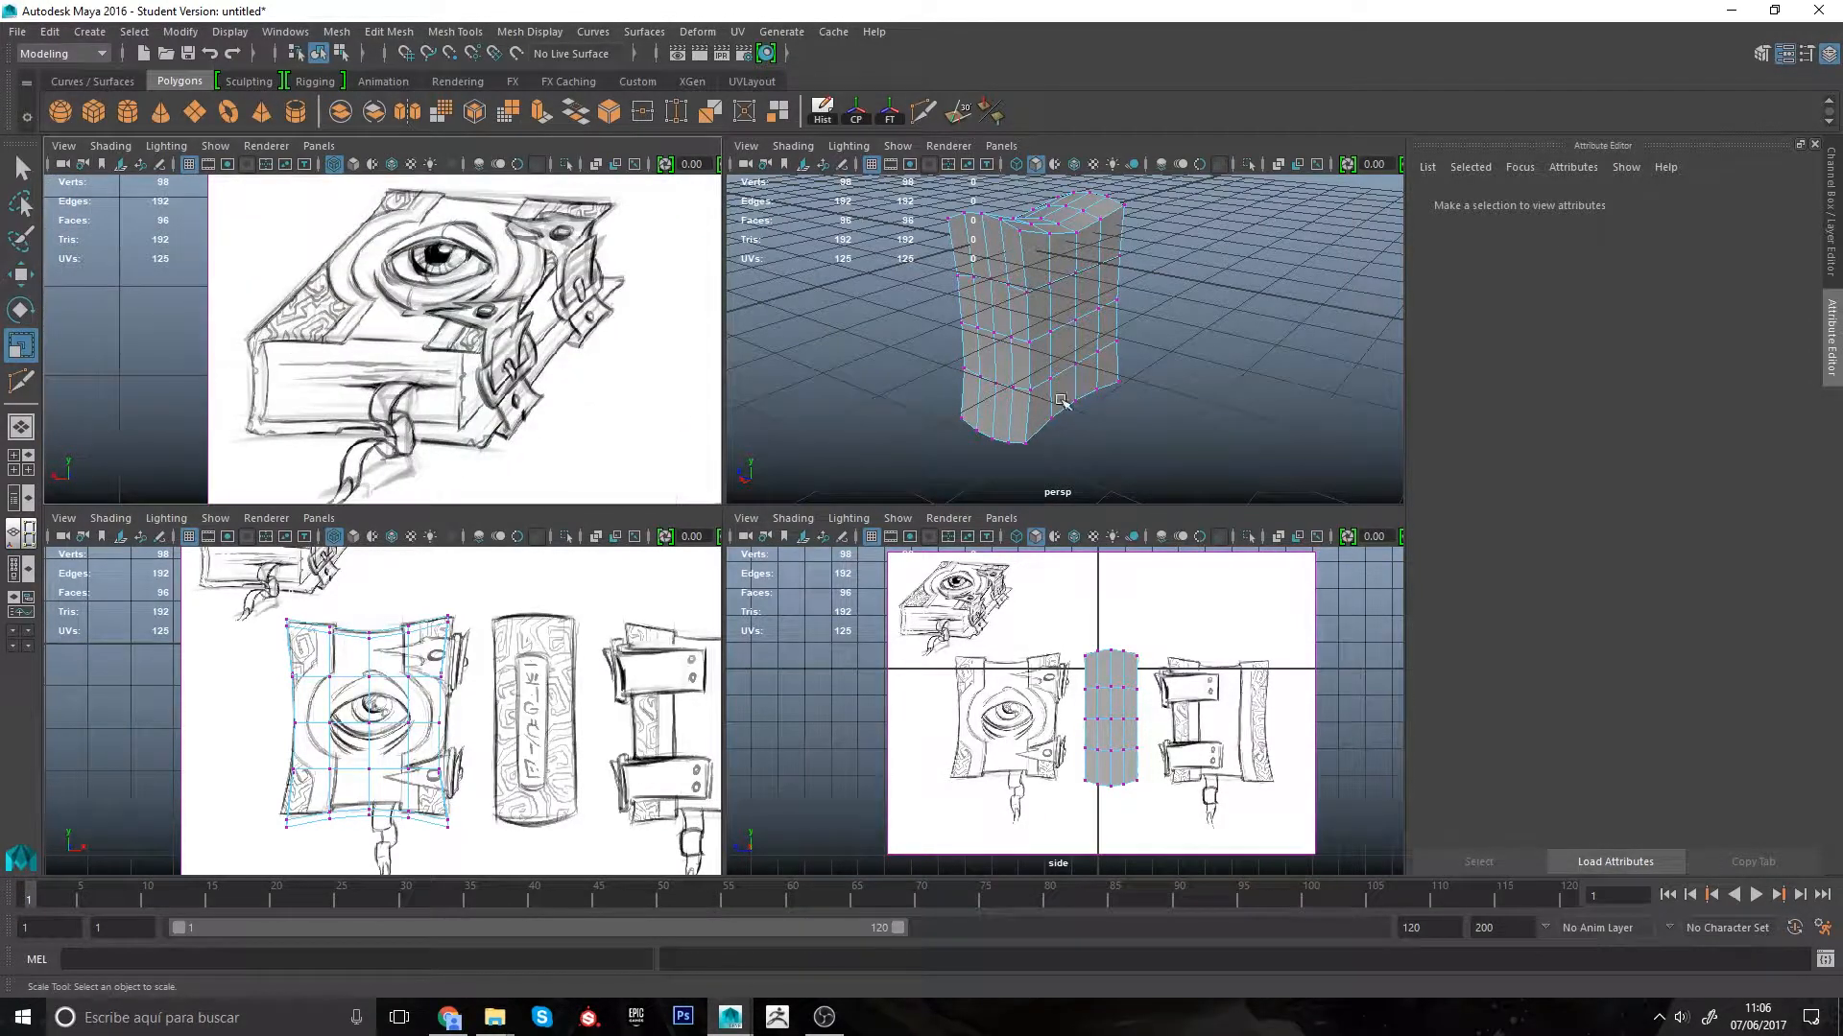
Step: Move the middle vertex column on the strap side of the book block inward
left_click(1062, 401)
key("q")
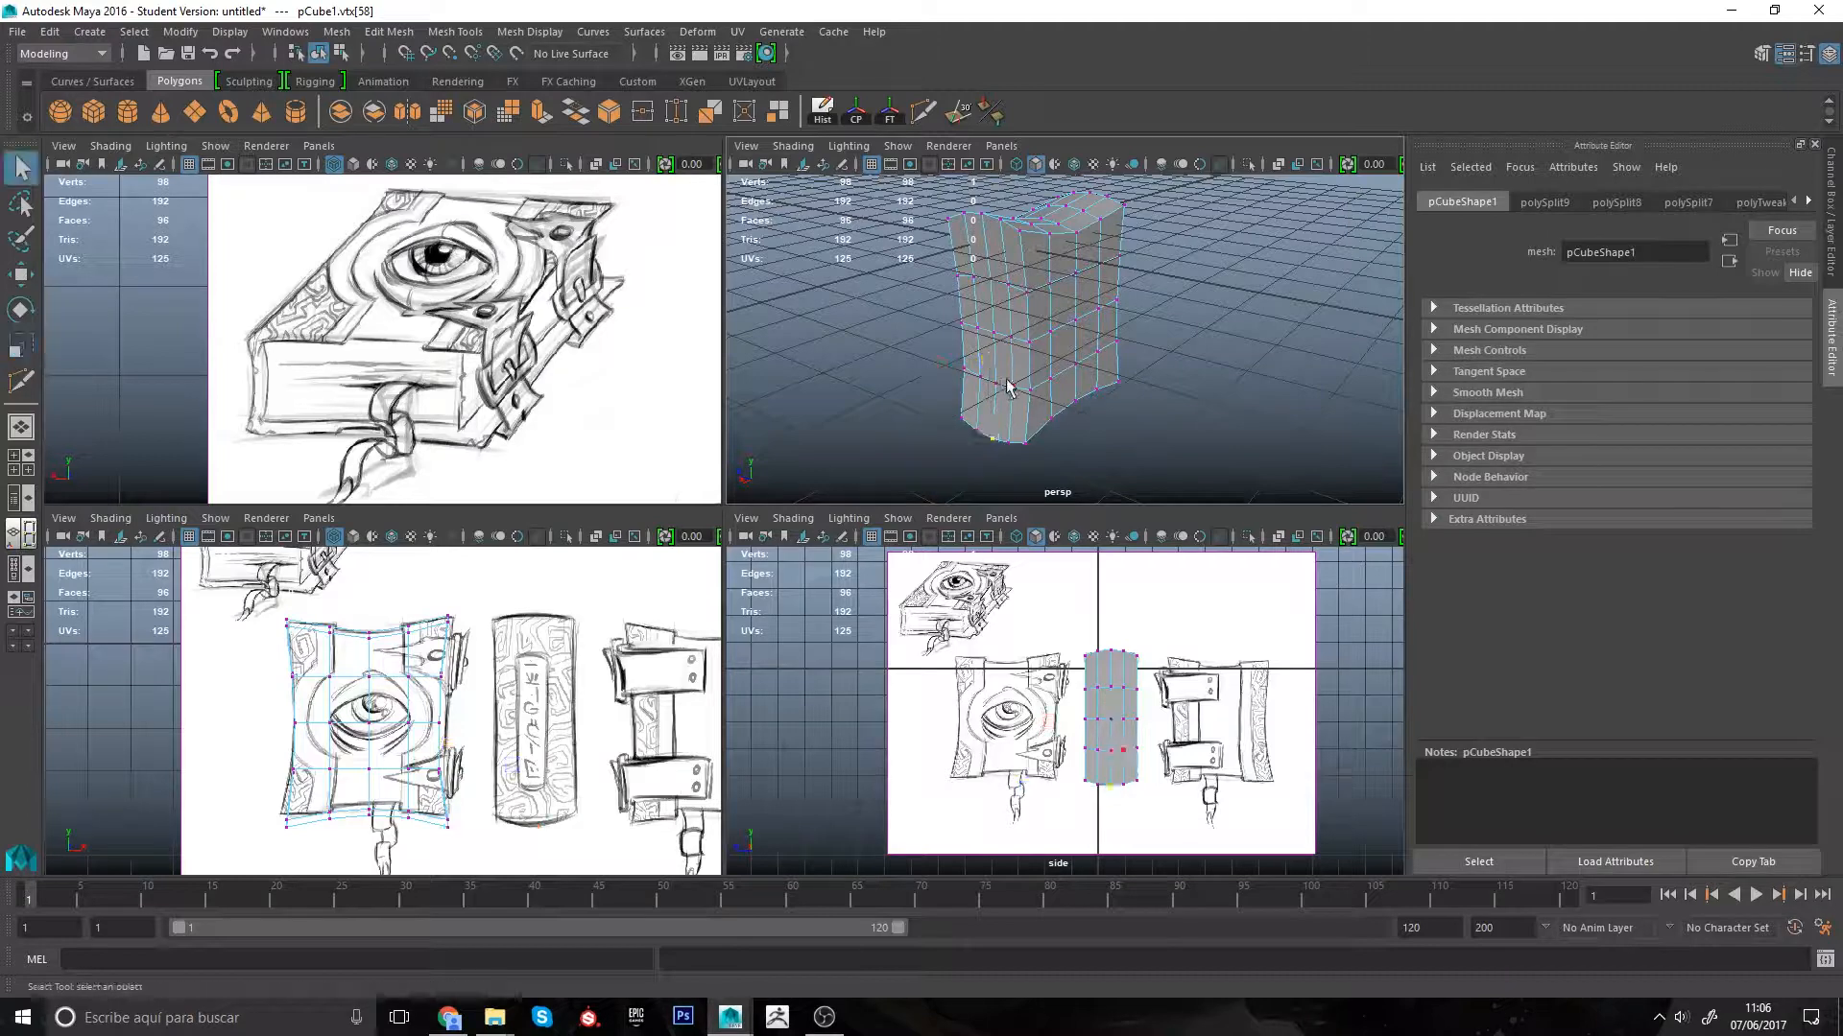
scroll(1010, 380, "up", 5)
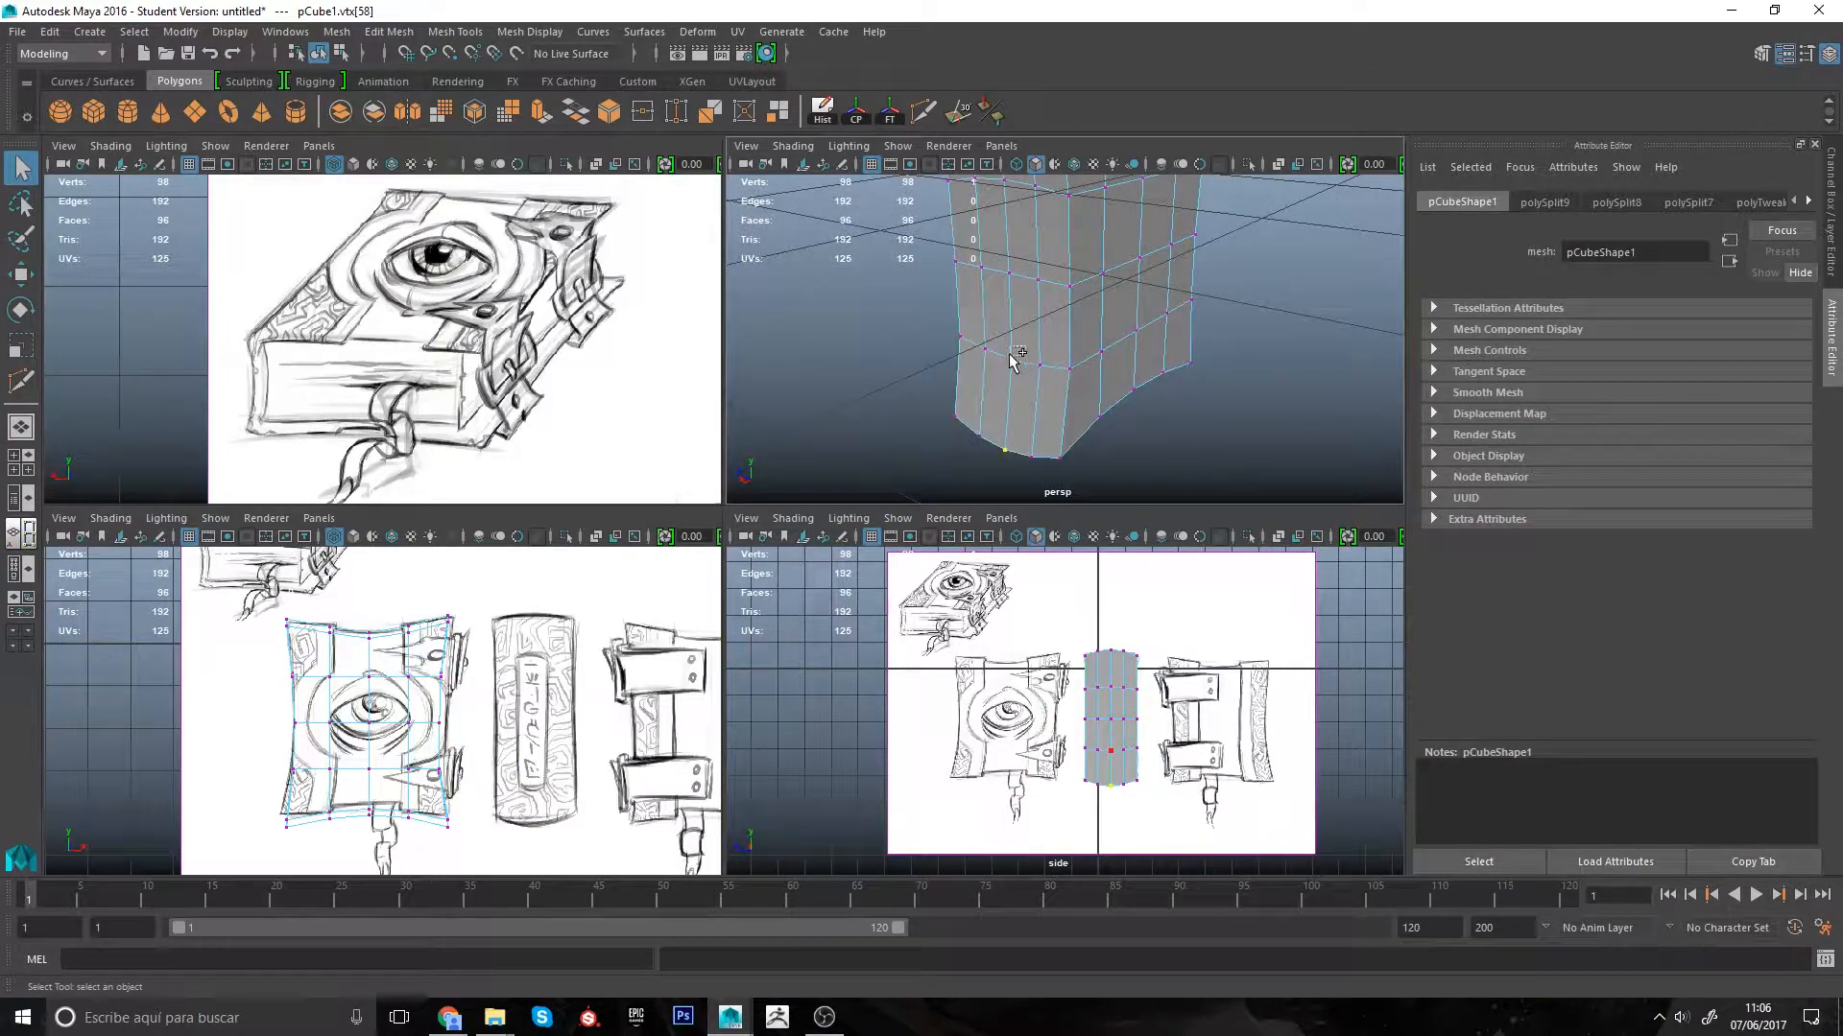
left_click_drag(1015, 374, 1050, 351, "alt")
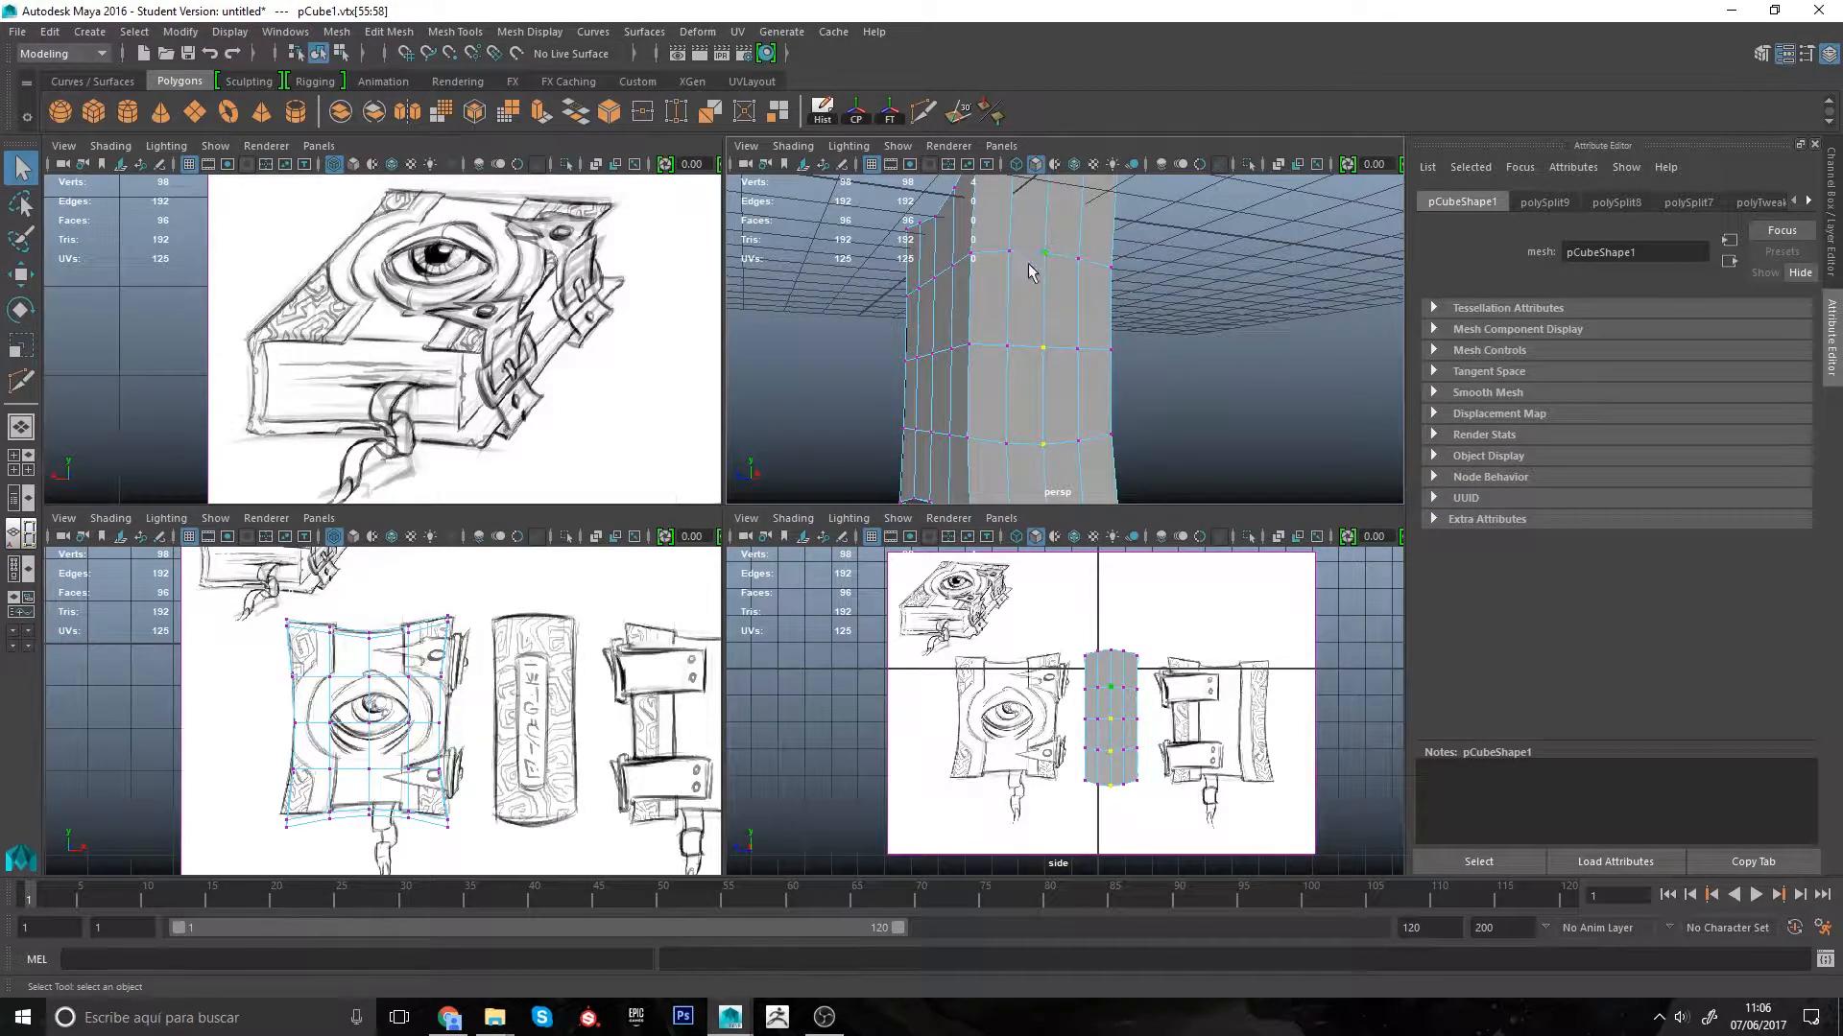
left_click_drag(1029, 265, 824, 357, "alt")
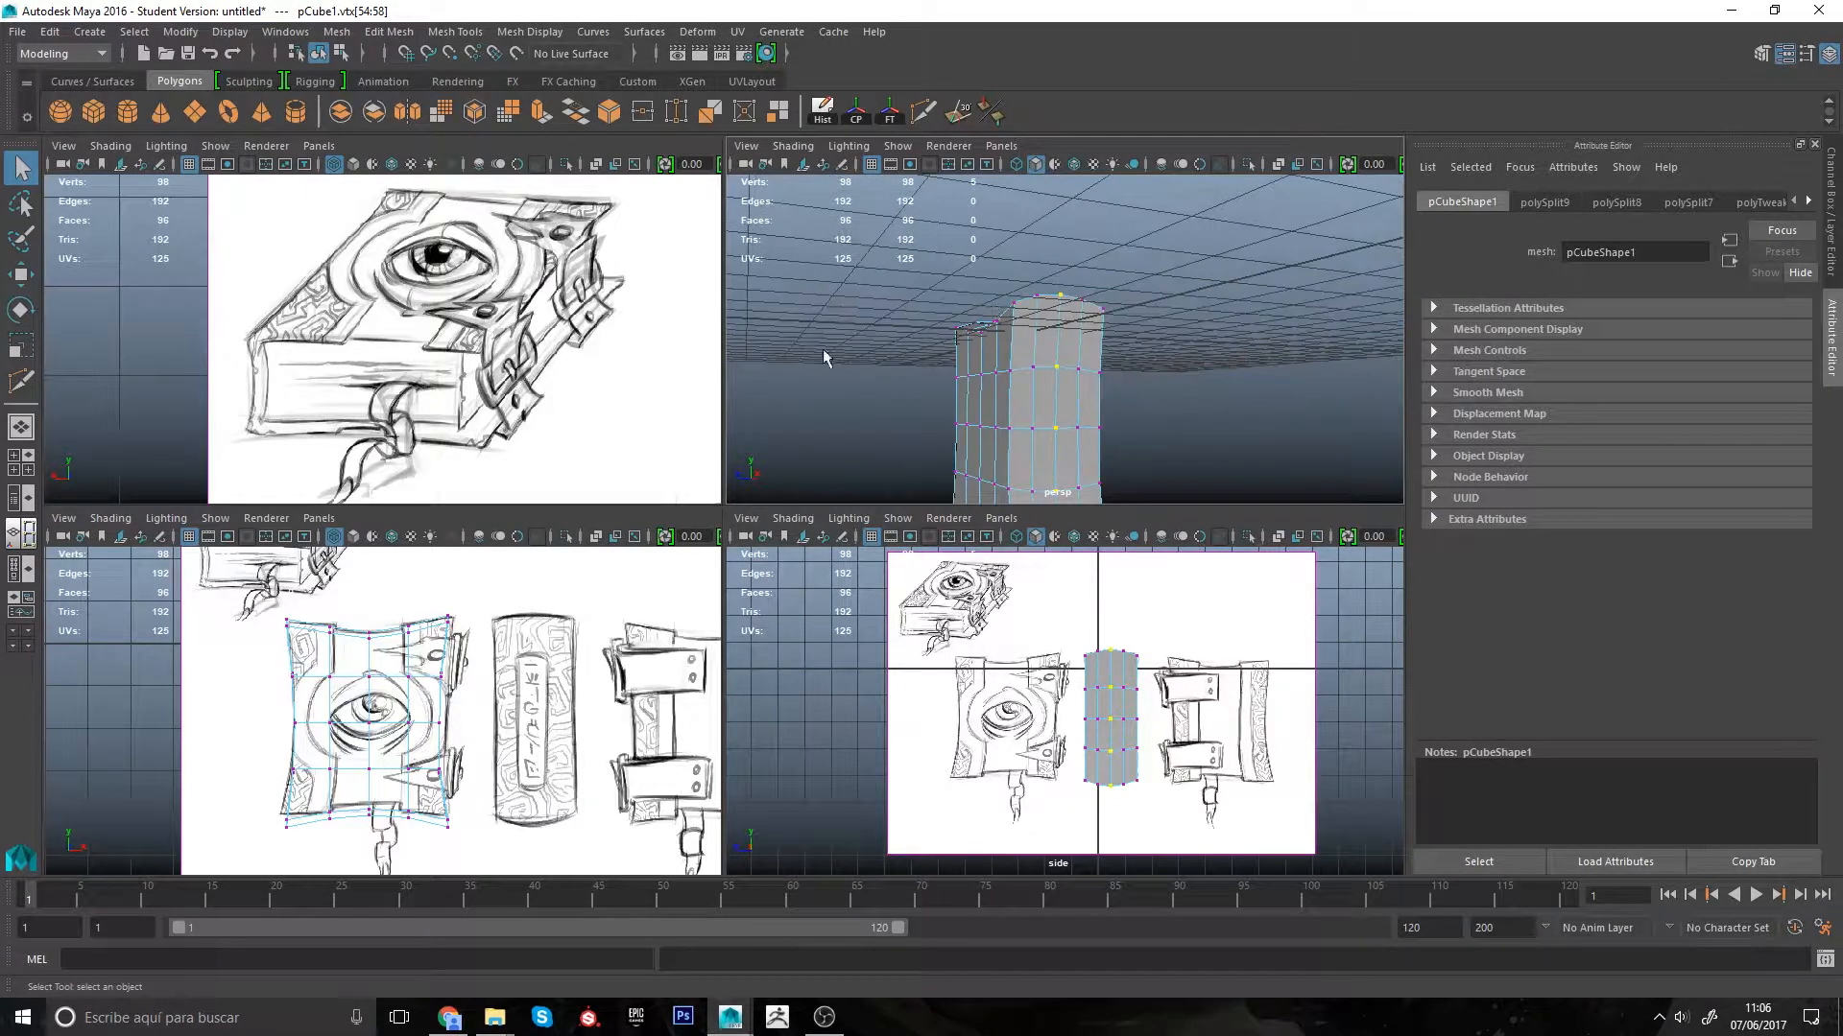
mouse_move(1070, 429)
left_mouse_down("alt")
mouse_move(1009, 329)
mouse_move(1091, 443)
left_mouse_up("alt")
key("w")
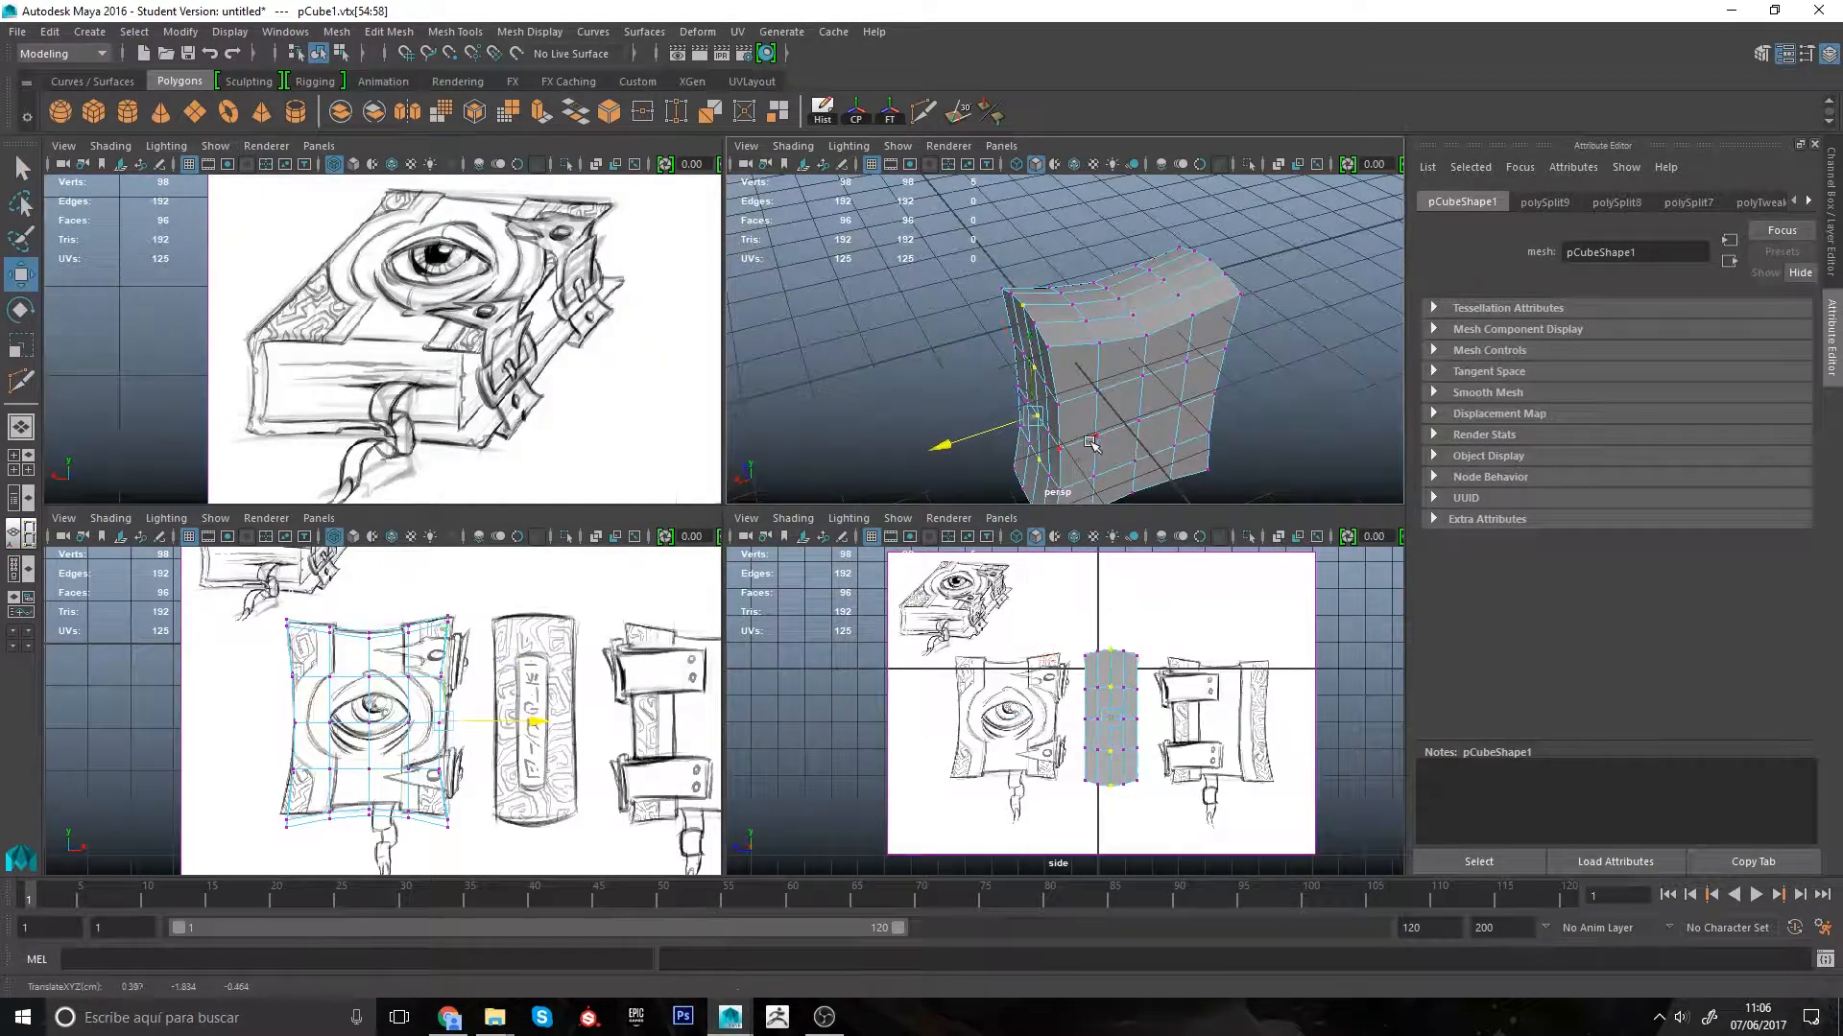
right_click_drag(1091, 444, 1110, 488, "alt")
mouse_move(1110, 487)
left_mouse_down("alt")
mouse_move(1075, 438)
mouse_move(1015, 413)
mouse_move(1132, 419)
mouse_move(1113, 471)
left_mouse_up("alt")
Step: Move the two quarter vertex columns on the strap side slightly inward to make the page edge concave
left_click(1123, 443)
left_click(1127, 410, "shift")
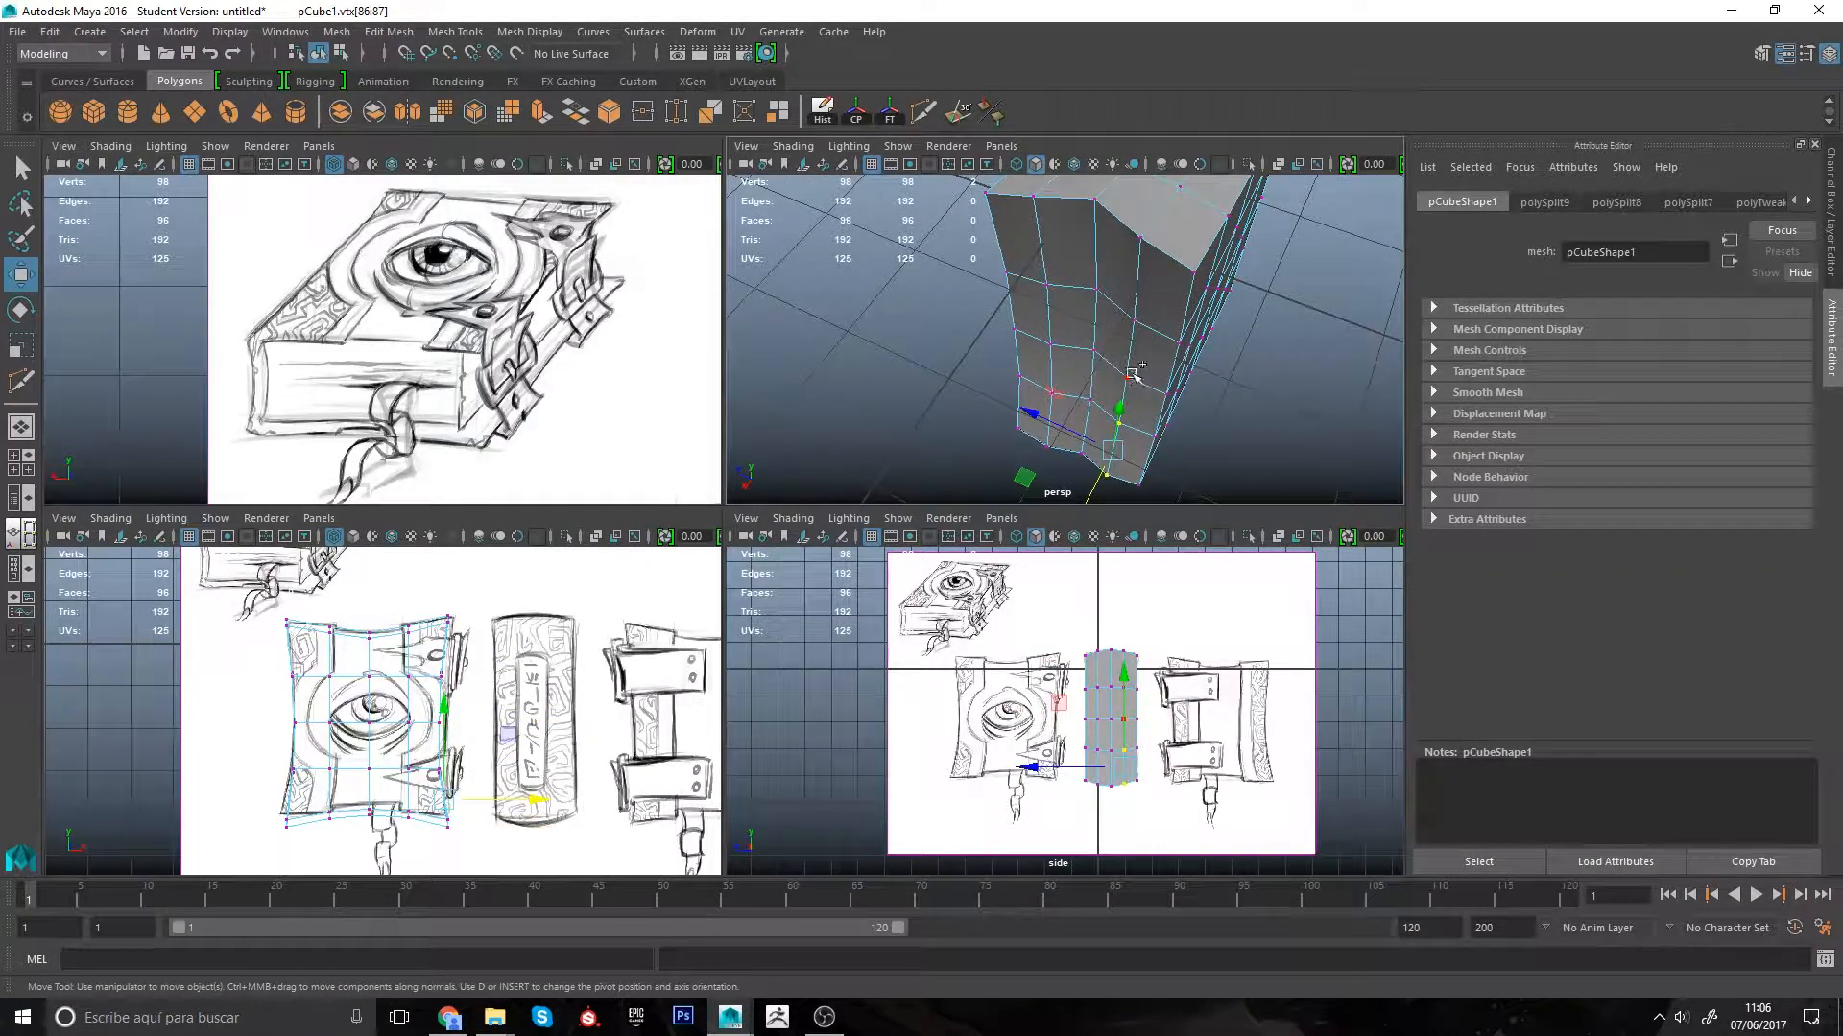
left_click(1130, 375, "shift")
left_click(1136, 319, "shift")
left_click(1142, 237, "shift")
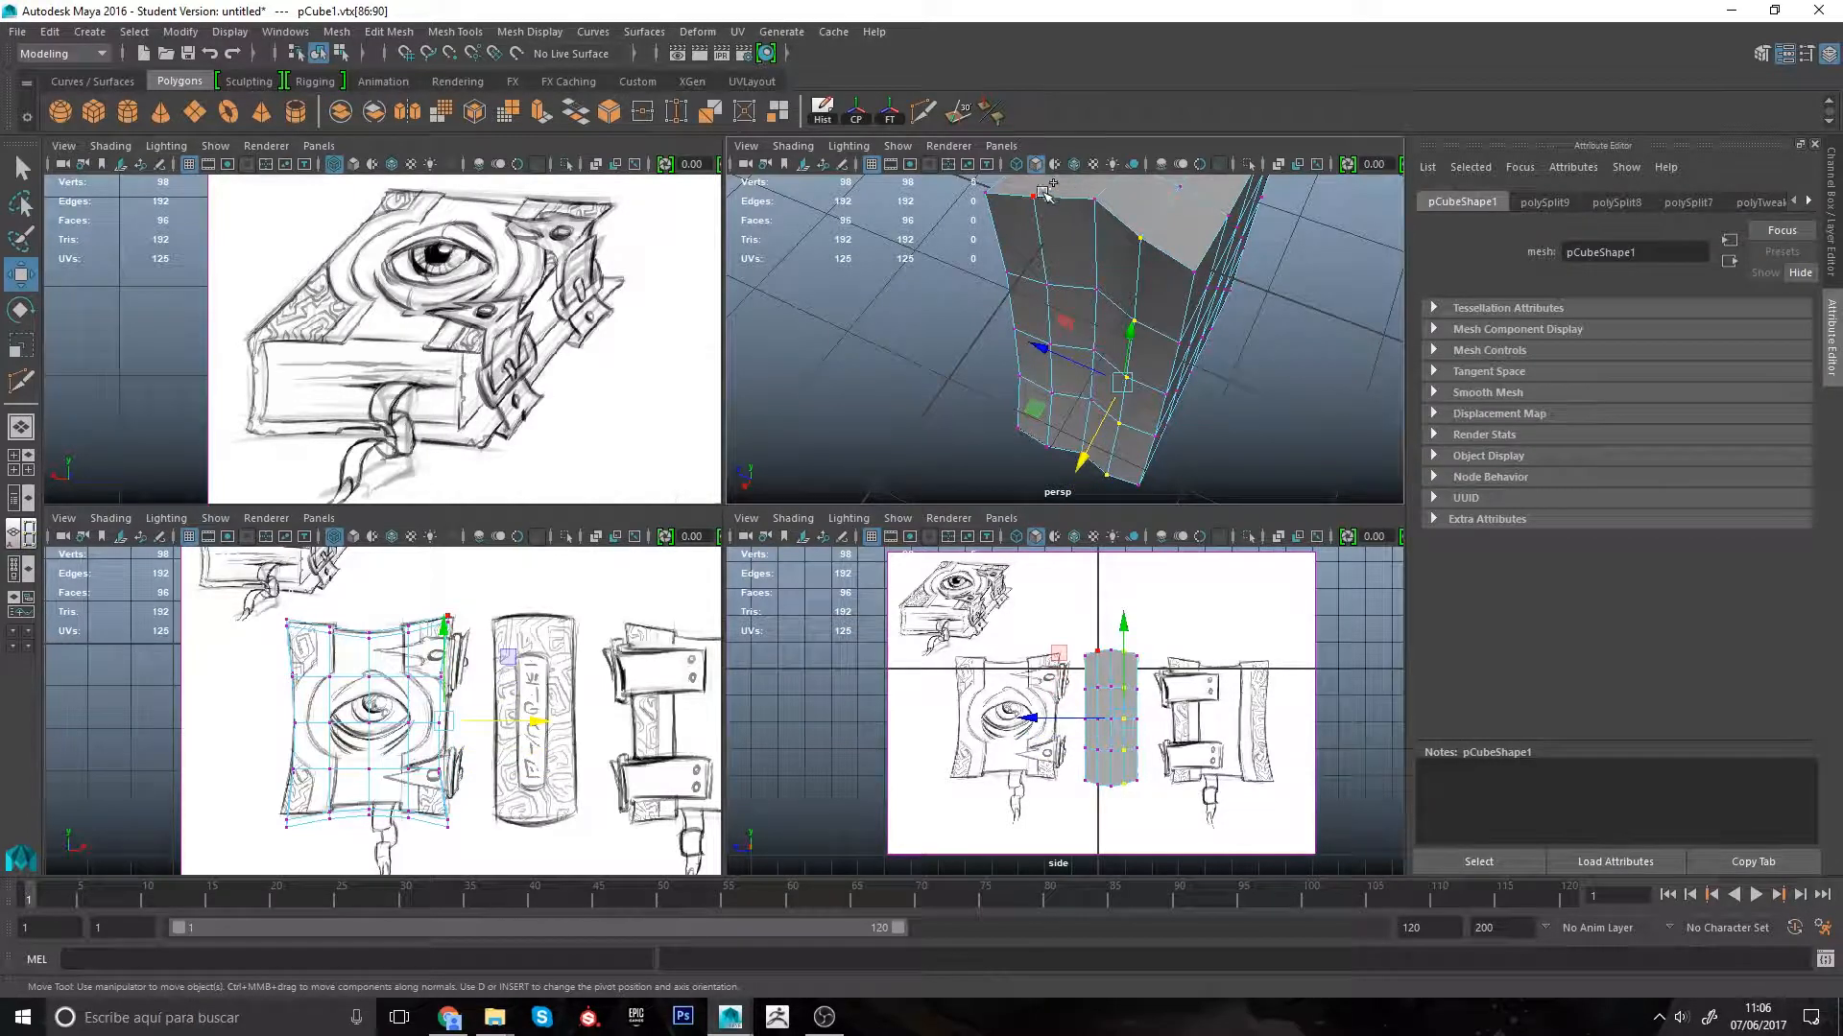
left_click(1048, 346)
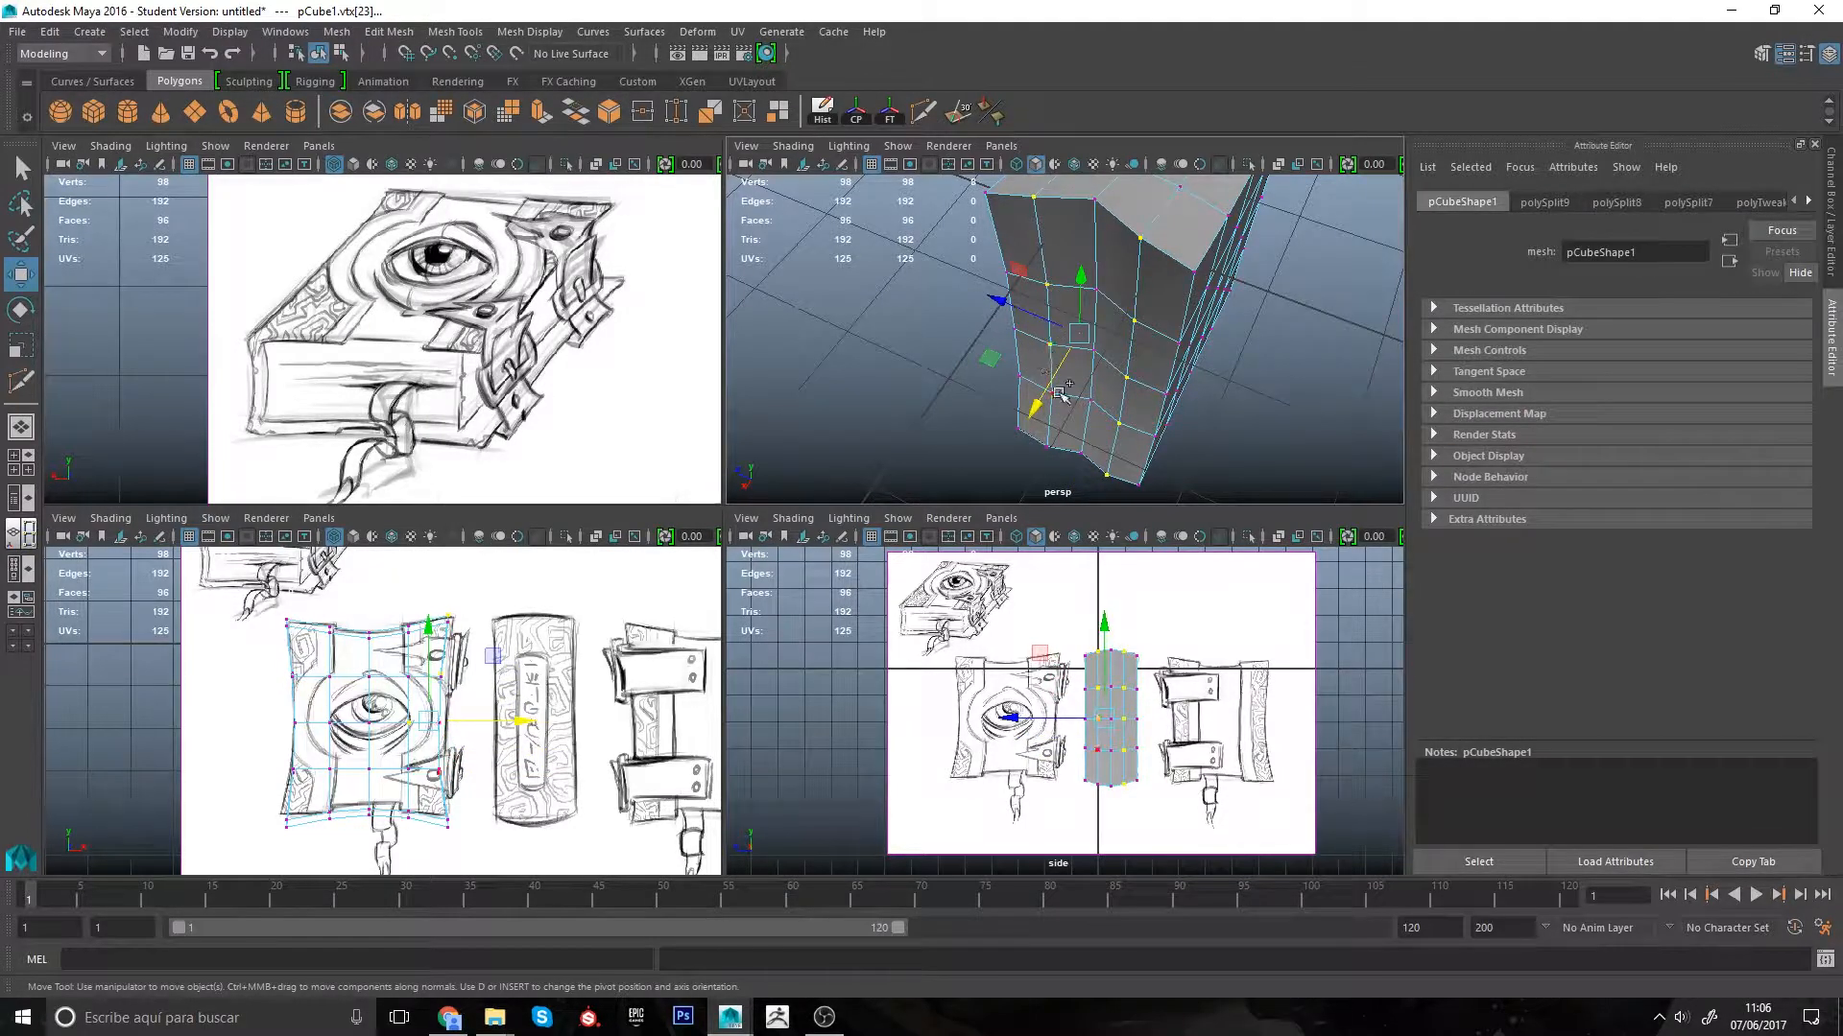
left_click_drag(1046, 418, 1082, 336, "alt")
mouse_move(989, 389)
left_mouse_down("alt")
mouse_move(998, 321)
mouse_move(1048, 242)
mouse_move(1249, 374)
mouse_move(1059, 389)
mouse_move(989, 424)
left_mouse_up("alt")
scroll(1033, 368, "up", 5)
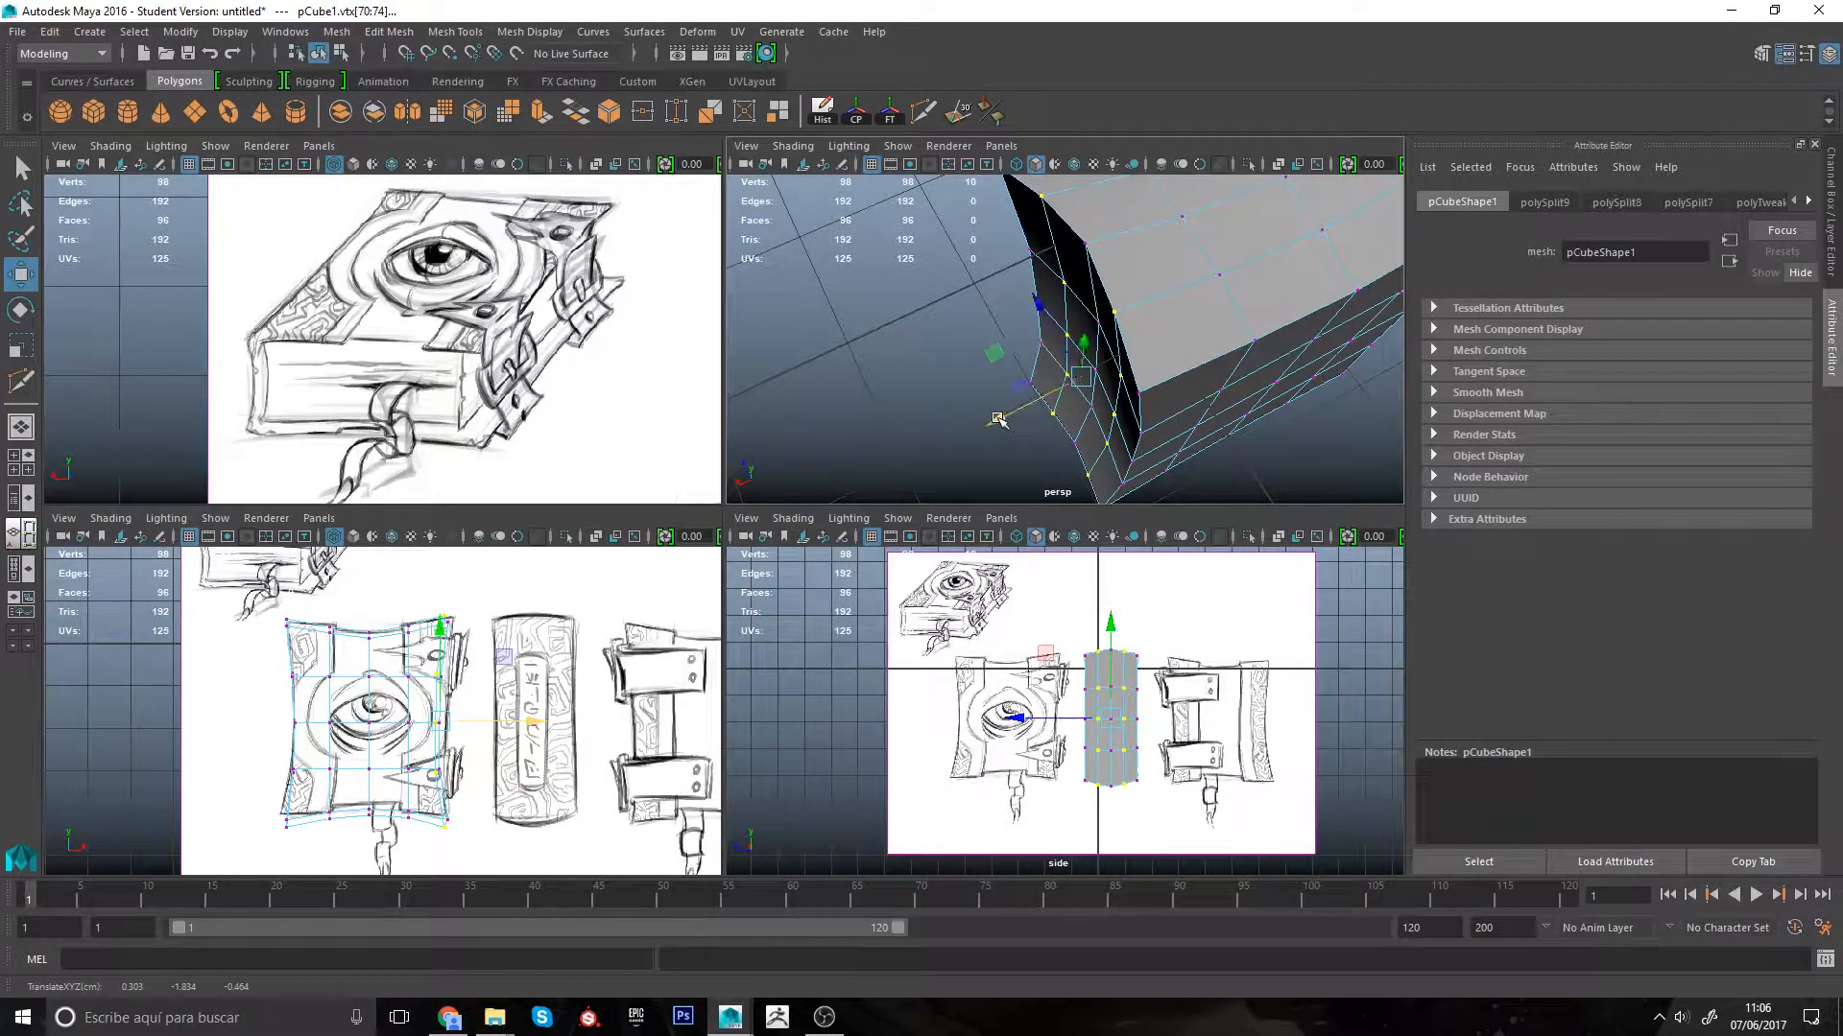
right_click_drag(998, 419, 954, 286, "alt")
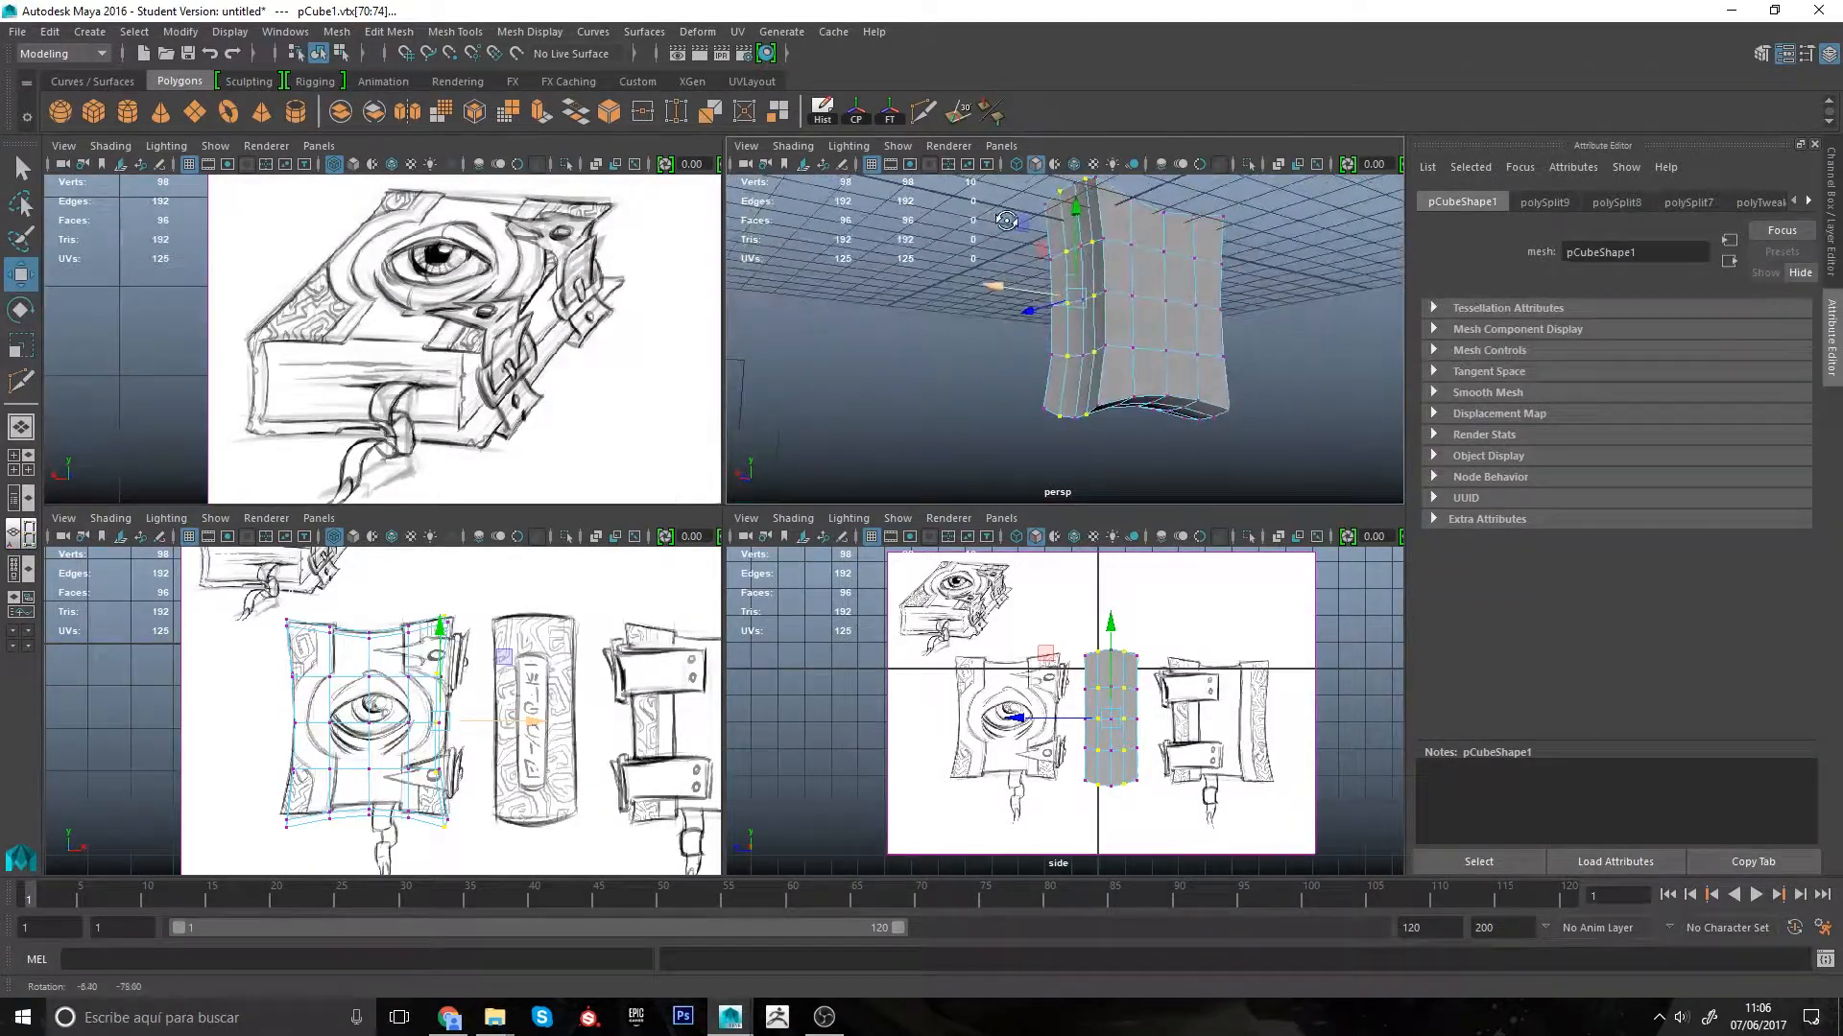
left_click_drag(1010, 227, 1019, 365, "alt")
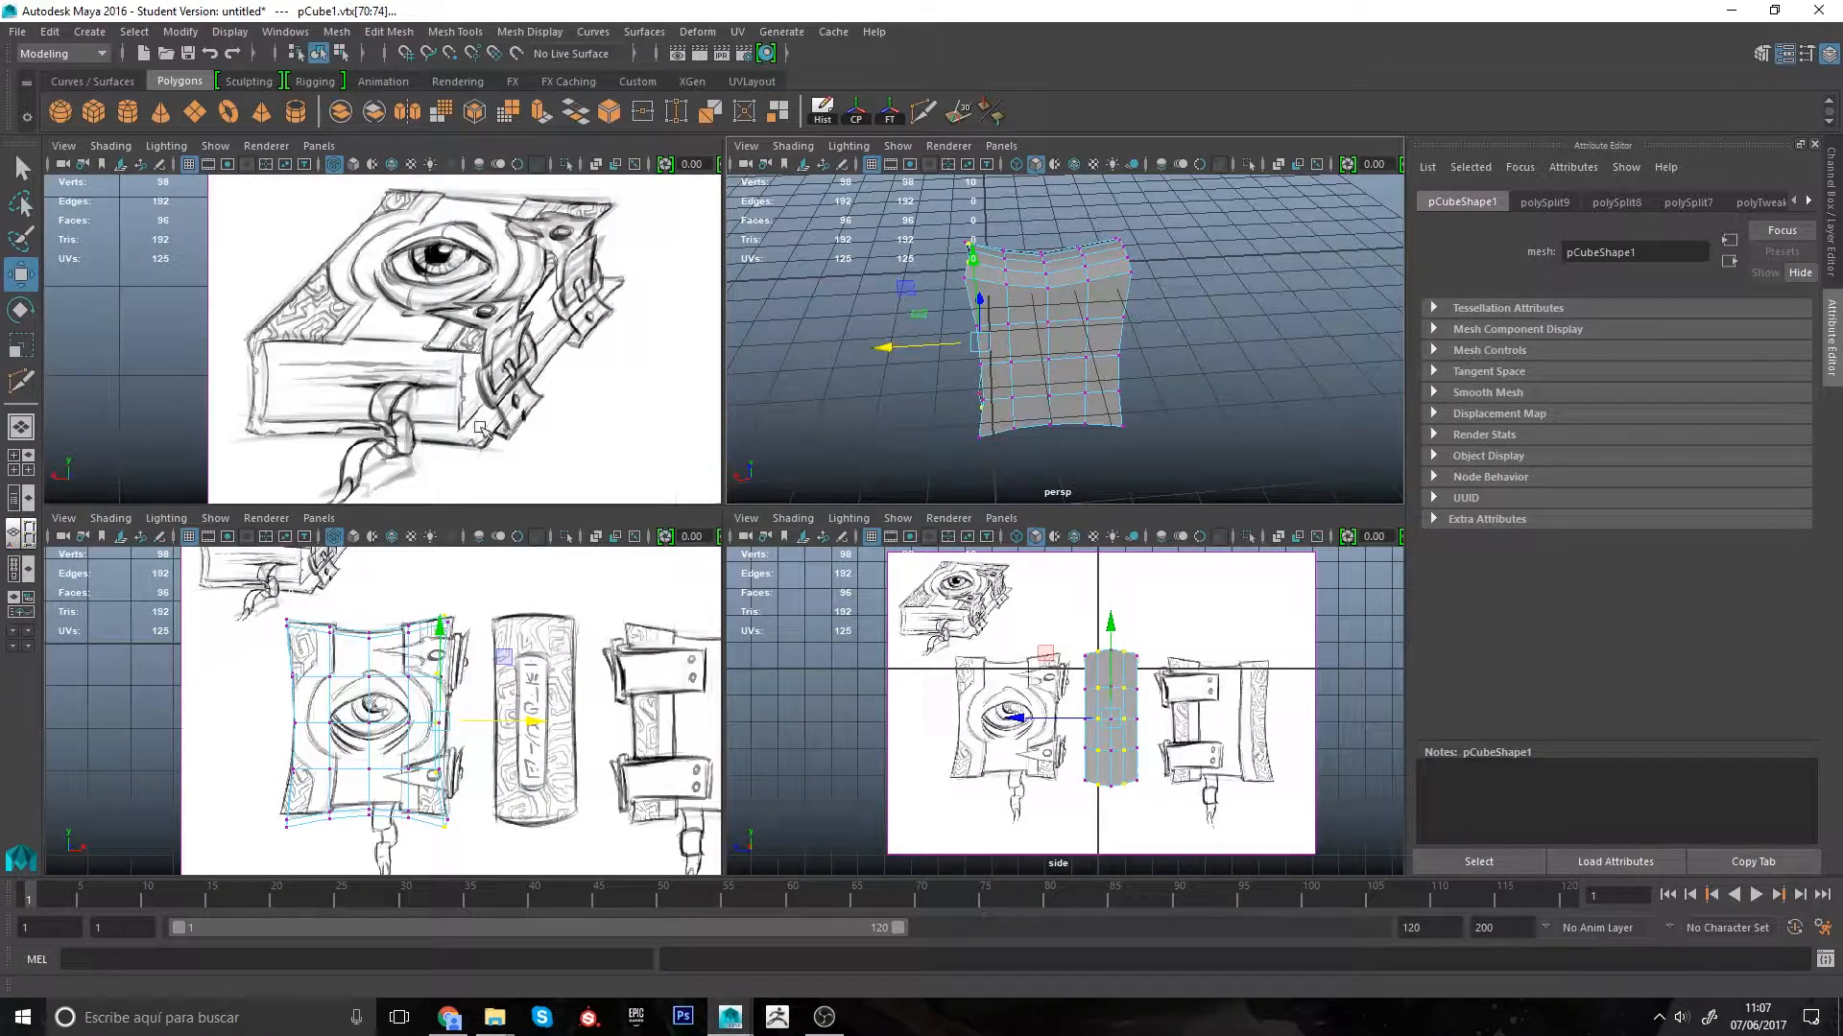
mouse_move(1046, 384)
left_mouse_down("alt")
mouse_move(1066, 422)
mouse_move(1034, 362)
left_mouse_up("alt")
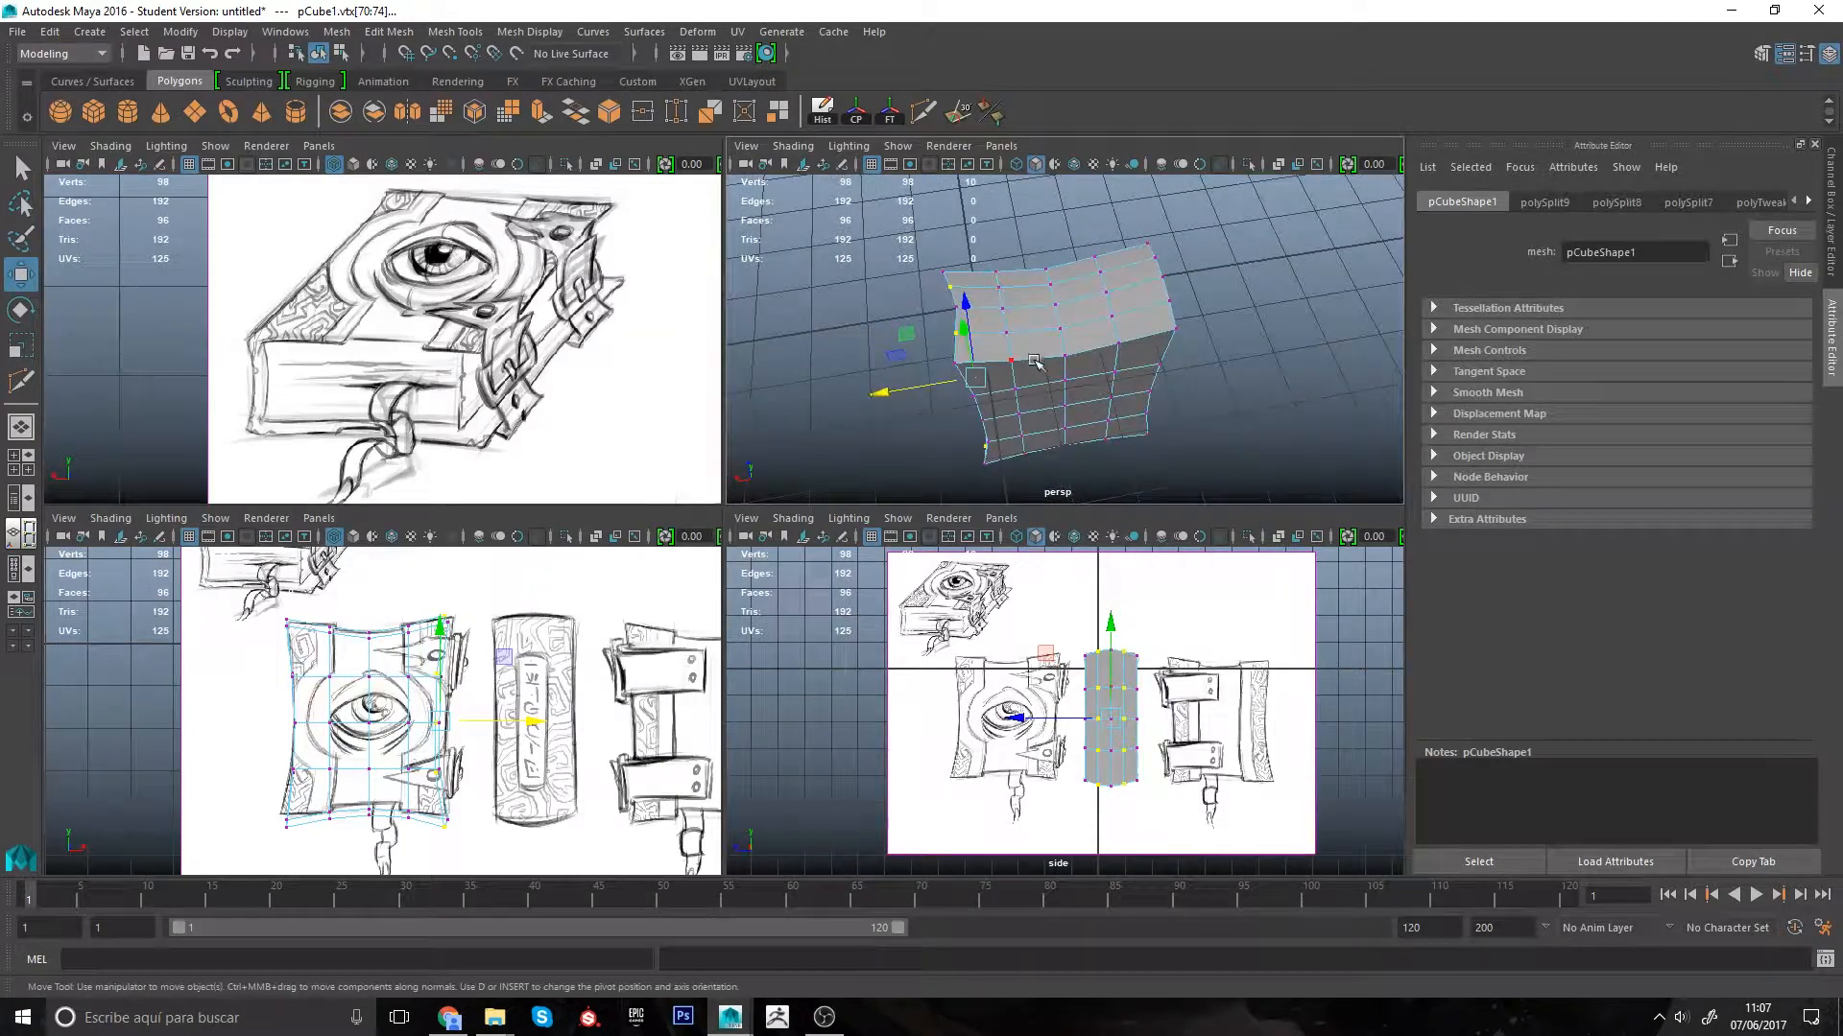
Step: Delete all faces on the block's upper end, lower end and the long side opposite the straps
right_click_drag(1037, 342, 1036, 363)
right_click(1037, 355)
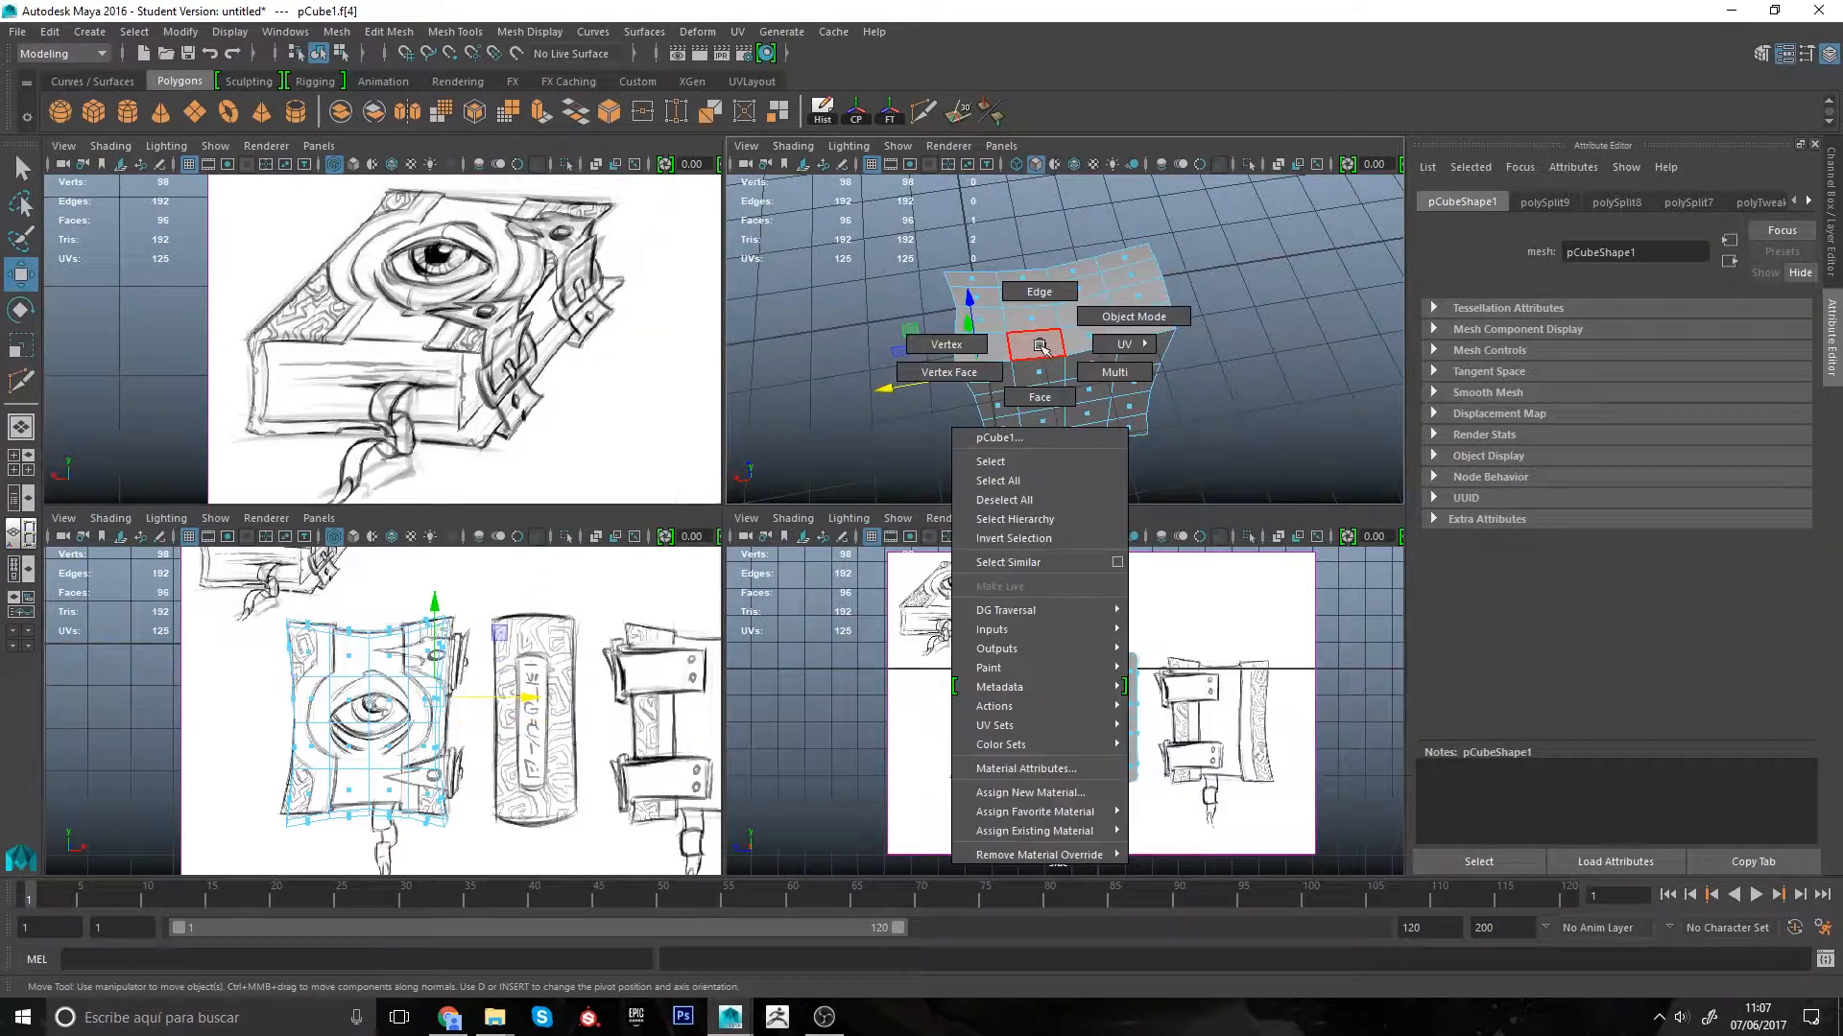
left_click(1040, 396)
mouse_move(1043, 351)
left_mouse_down("alt")
mouse_move(1086, 346)
mouse_move(1025, 363)
left_mouse_up("alt")
left_click(1024, 363)
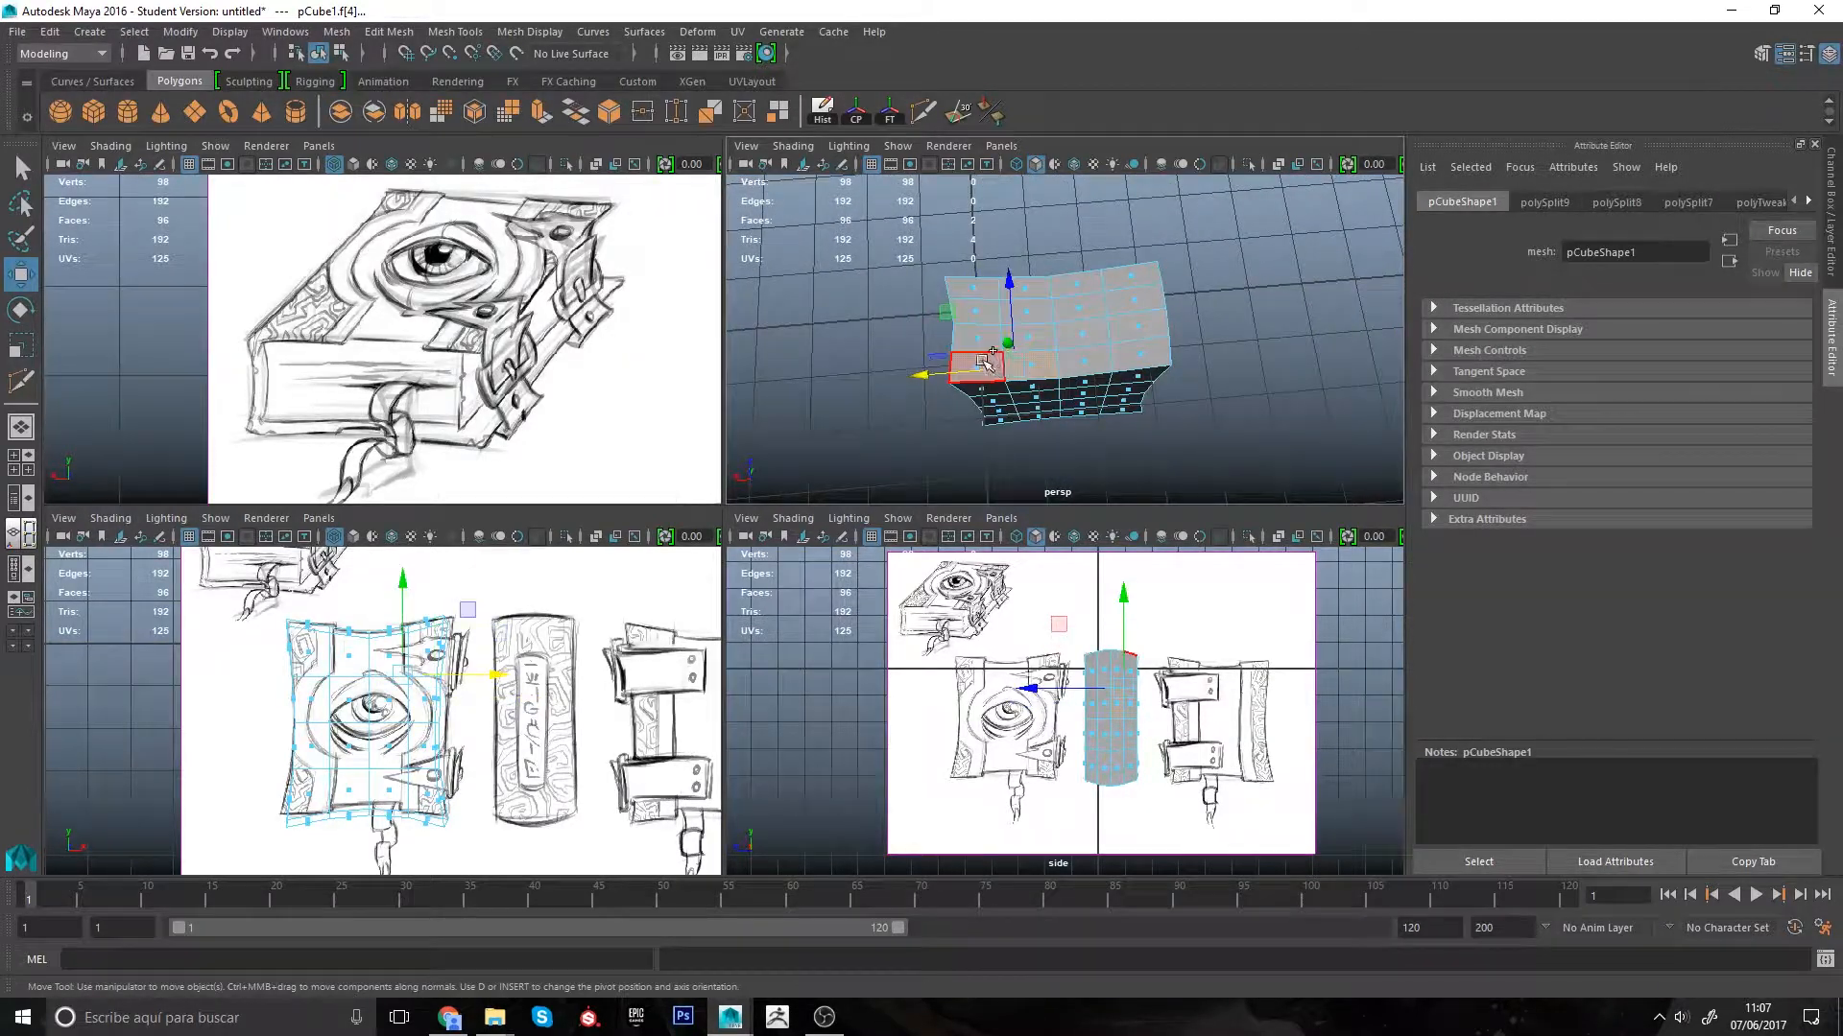
left_click(983, 362, "shift")
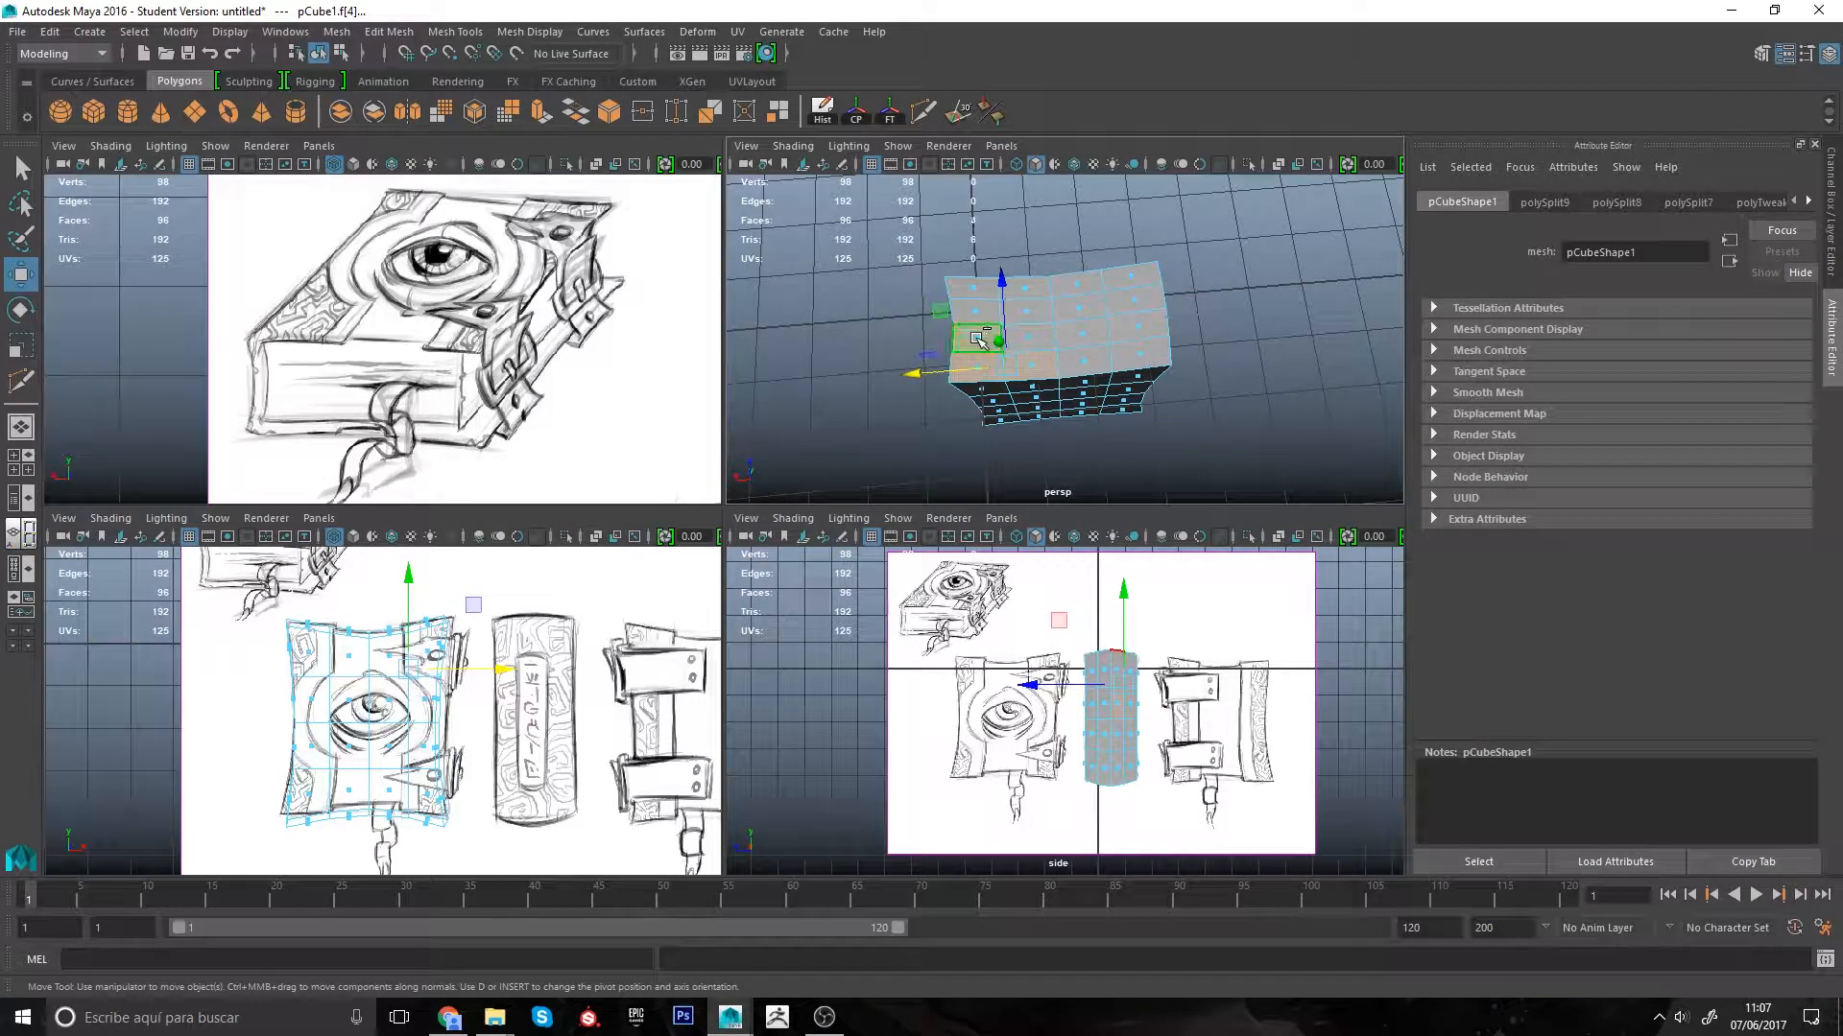
key("q")
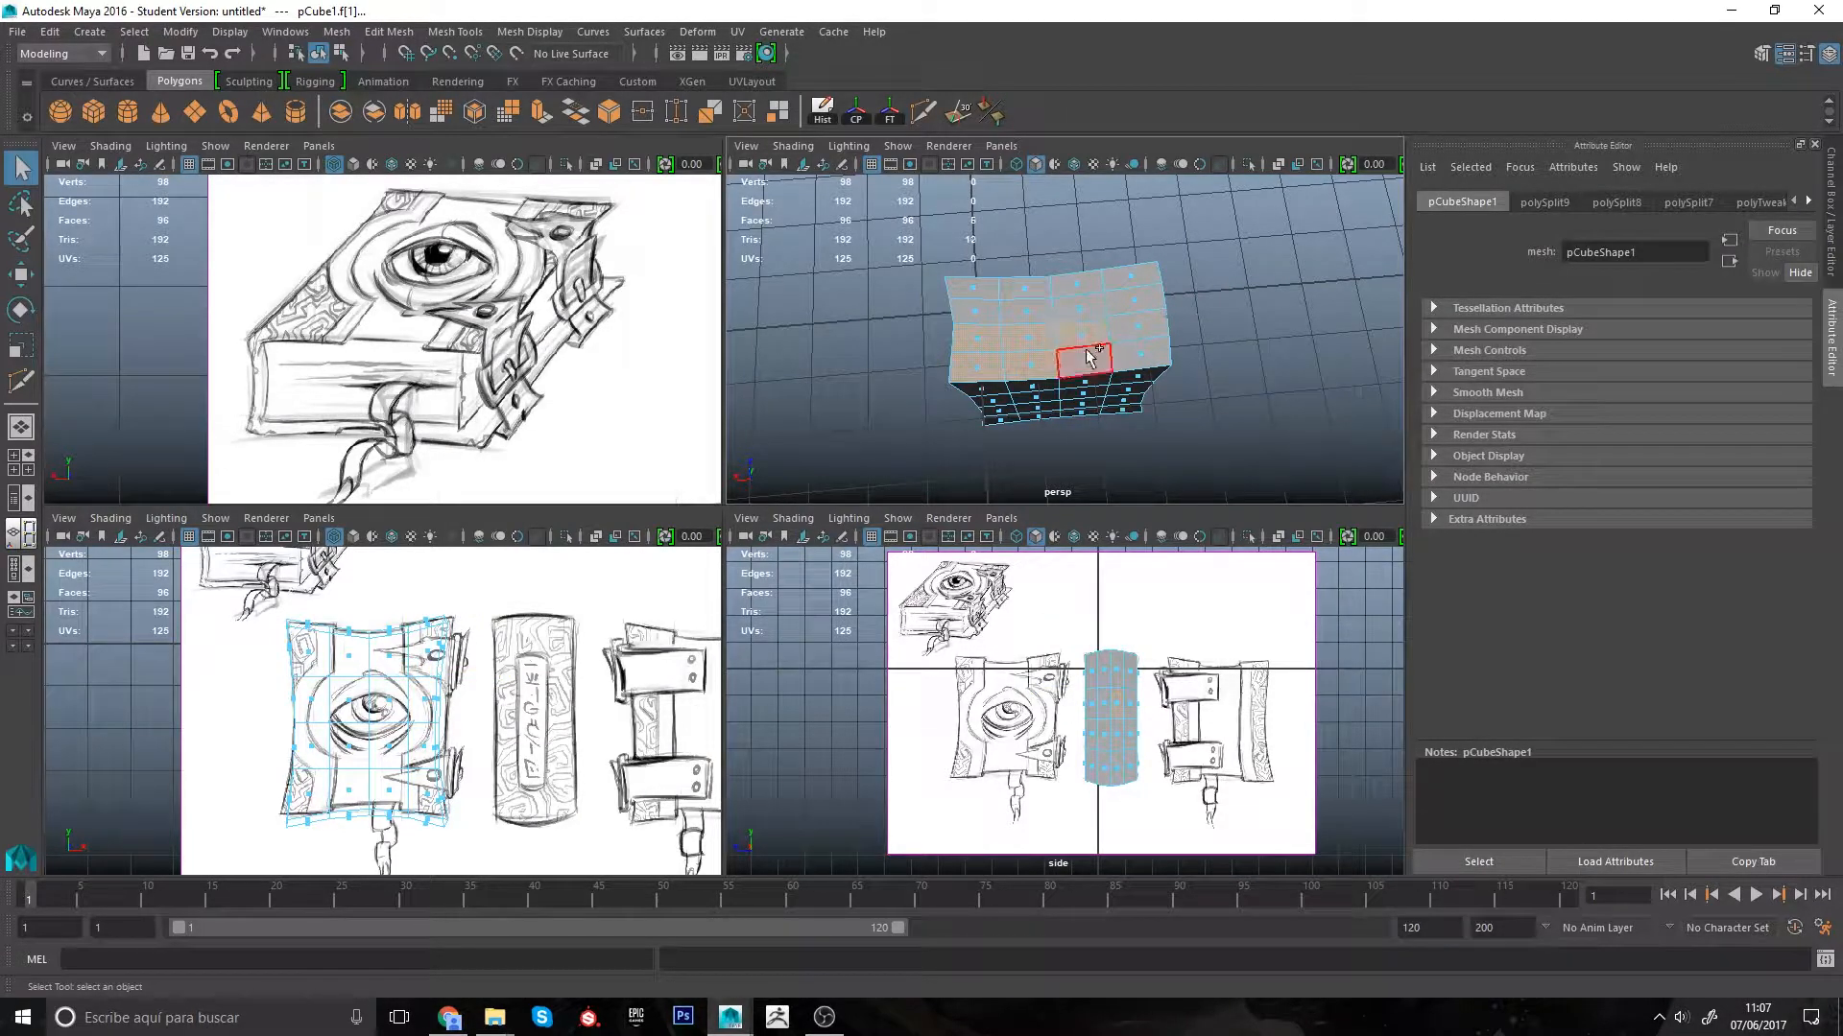
left_click(1133, 305, "shift")
left_click_drag(1082, 354, 949, 303, "alt")
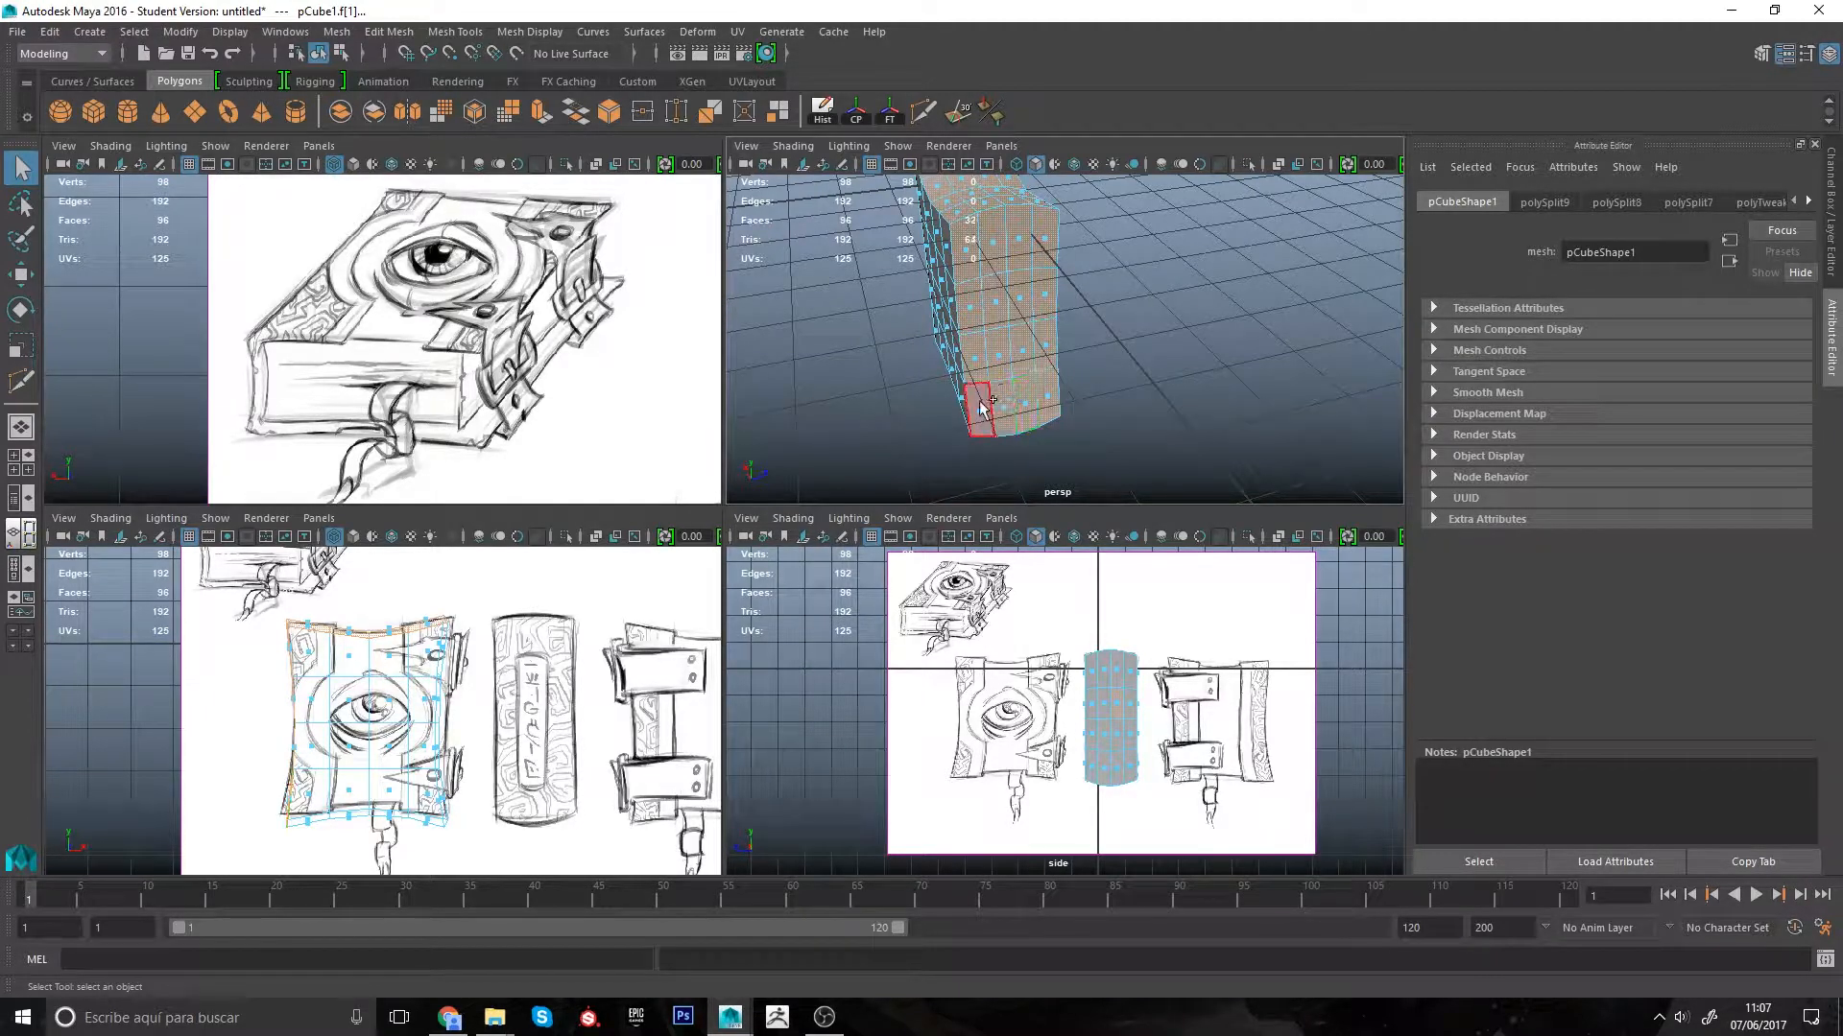
left_click_drag(981, 408, 1005, 330, "alt")
left_click(1015, 273, "shift")
left_click(1037, 275, "shift")
left_click(1062, 278, "shift")
left_click(1083, 289, "shift")
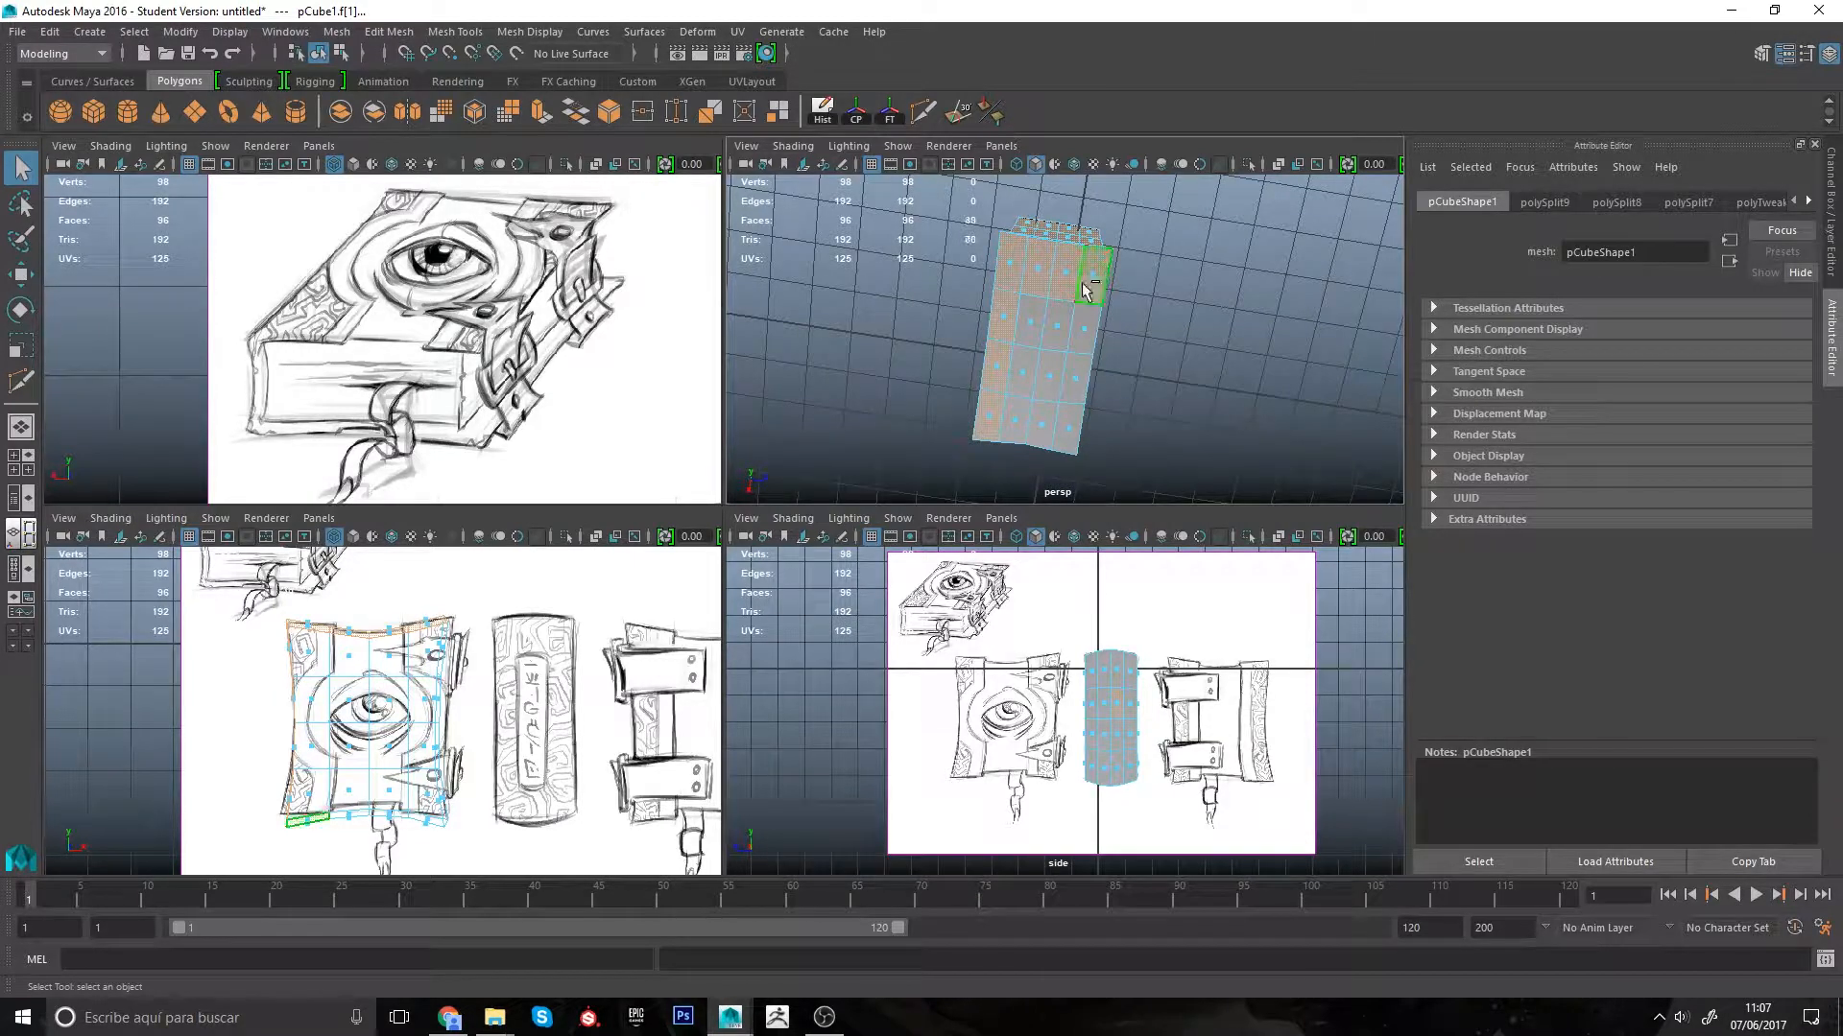
left_click(1051, 376, "shift")
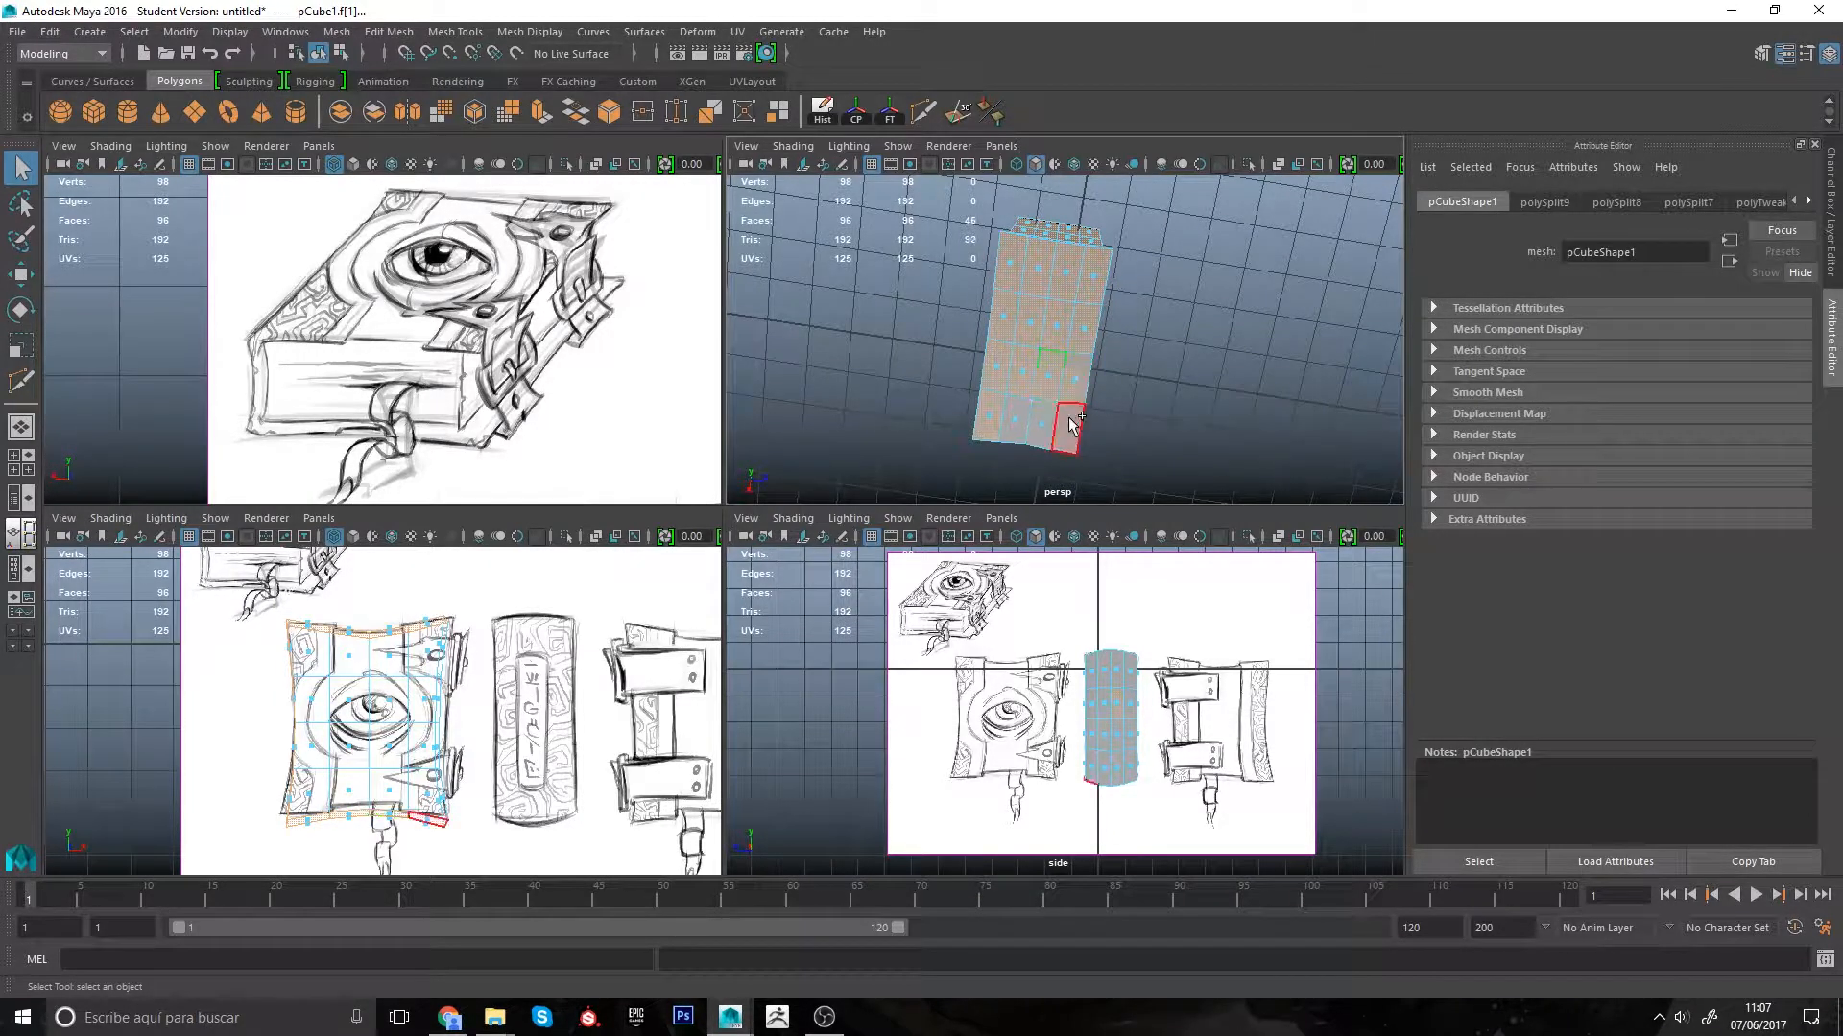
left_click(1018, 419, "shift")
key("Delete")
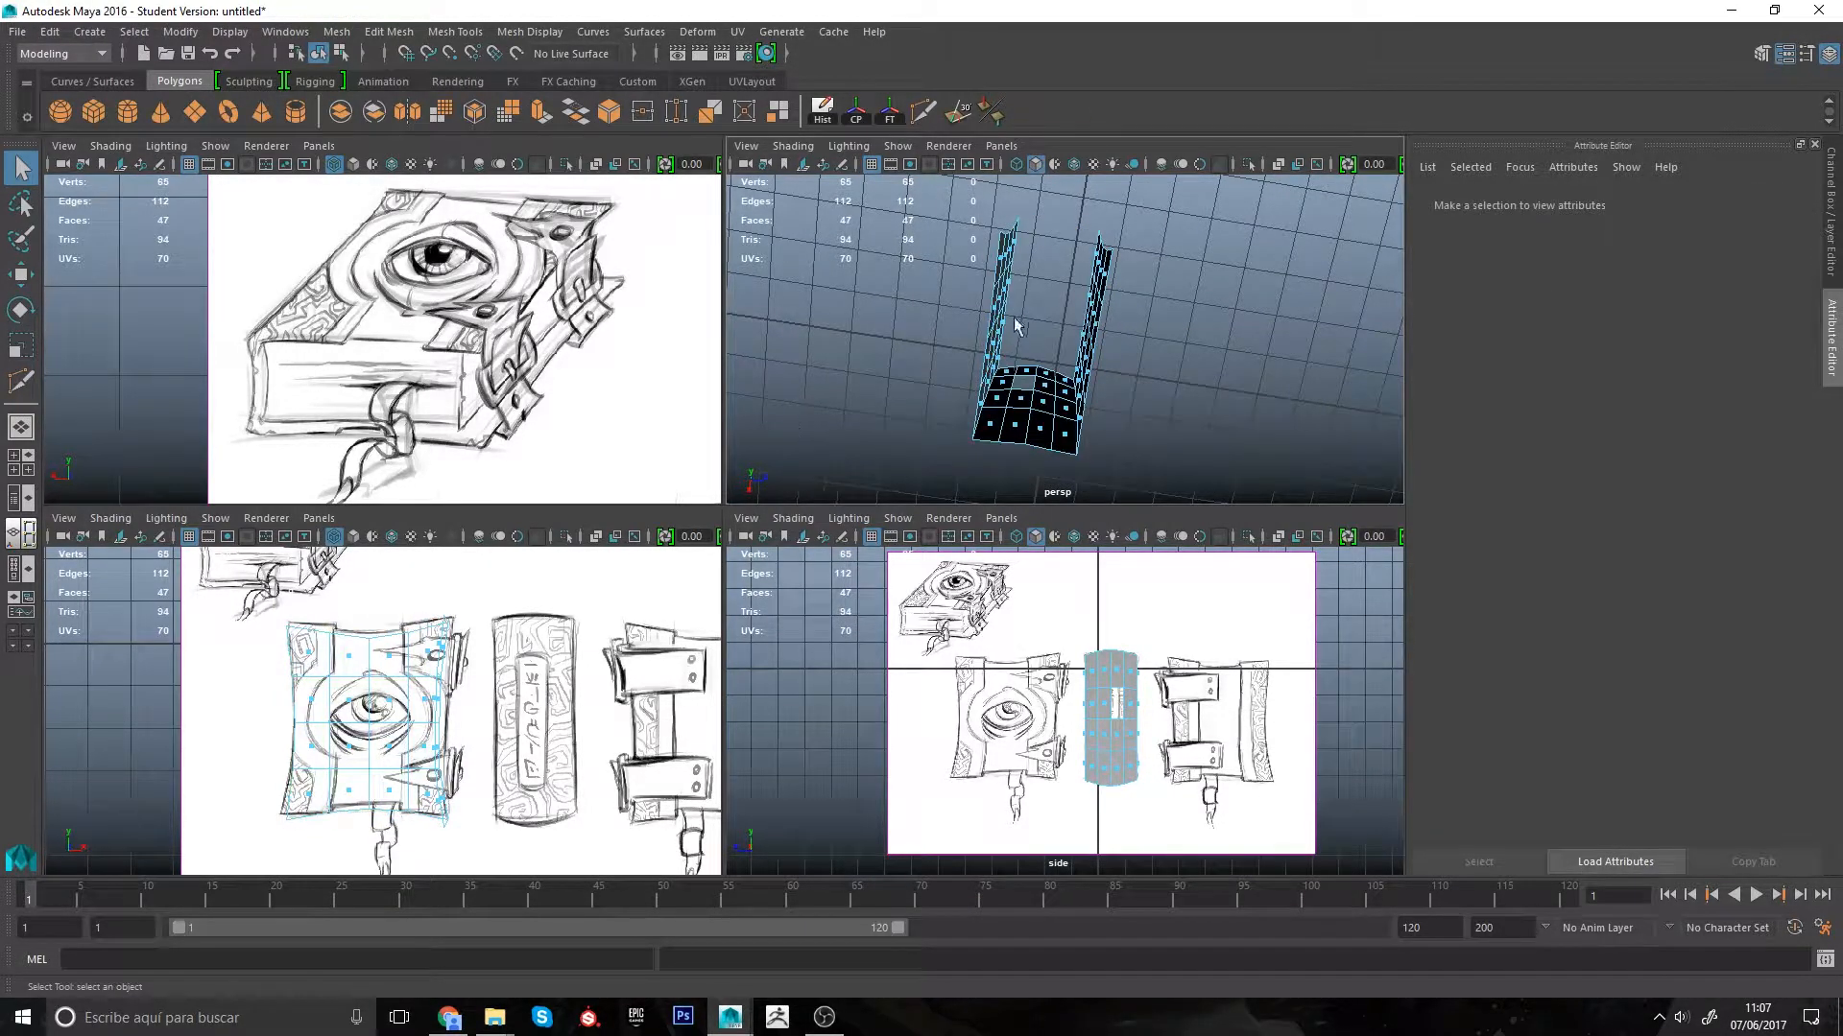
Step: Undo the deletion, remove the stray cover face from the selection and delete the two end surfaces and the long side again
key("ctrl+z")
left_click_drag(1007, 376, 1387, 475, "alt")
left_click(1073, 312, "ctrl")
mouse_move(1090, 317)
left_mouse_down("alt")
mouse_move(999, 331)
mouse_move(1080, 270)
mouse_move(1281, 288)
mouse_move(1073, 325)
left_mouse_up("alt")
key("Delete")
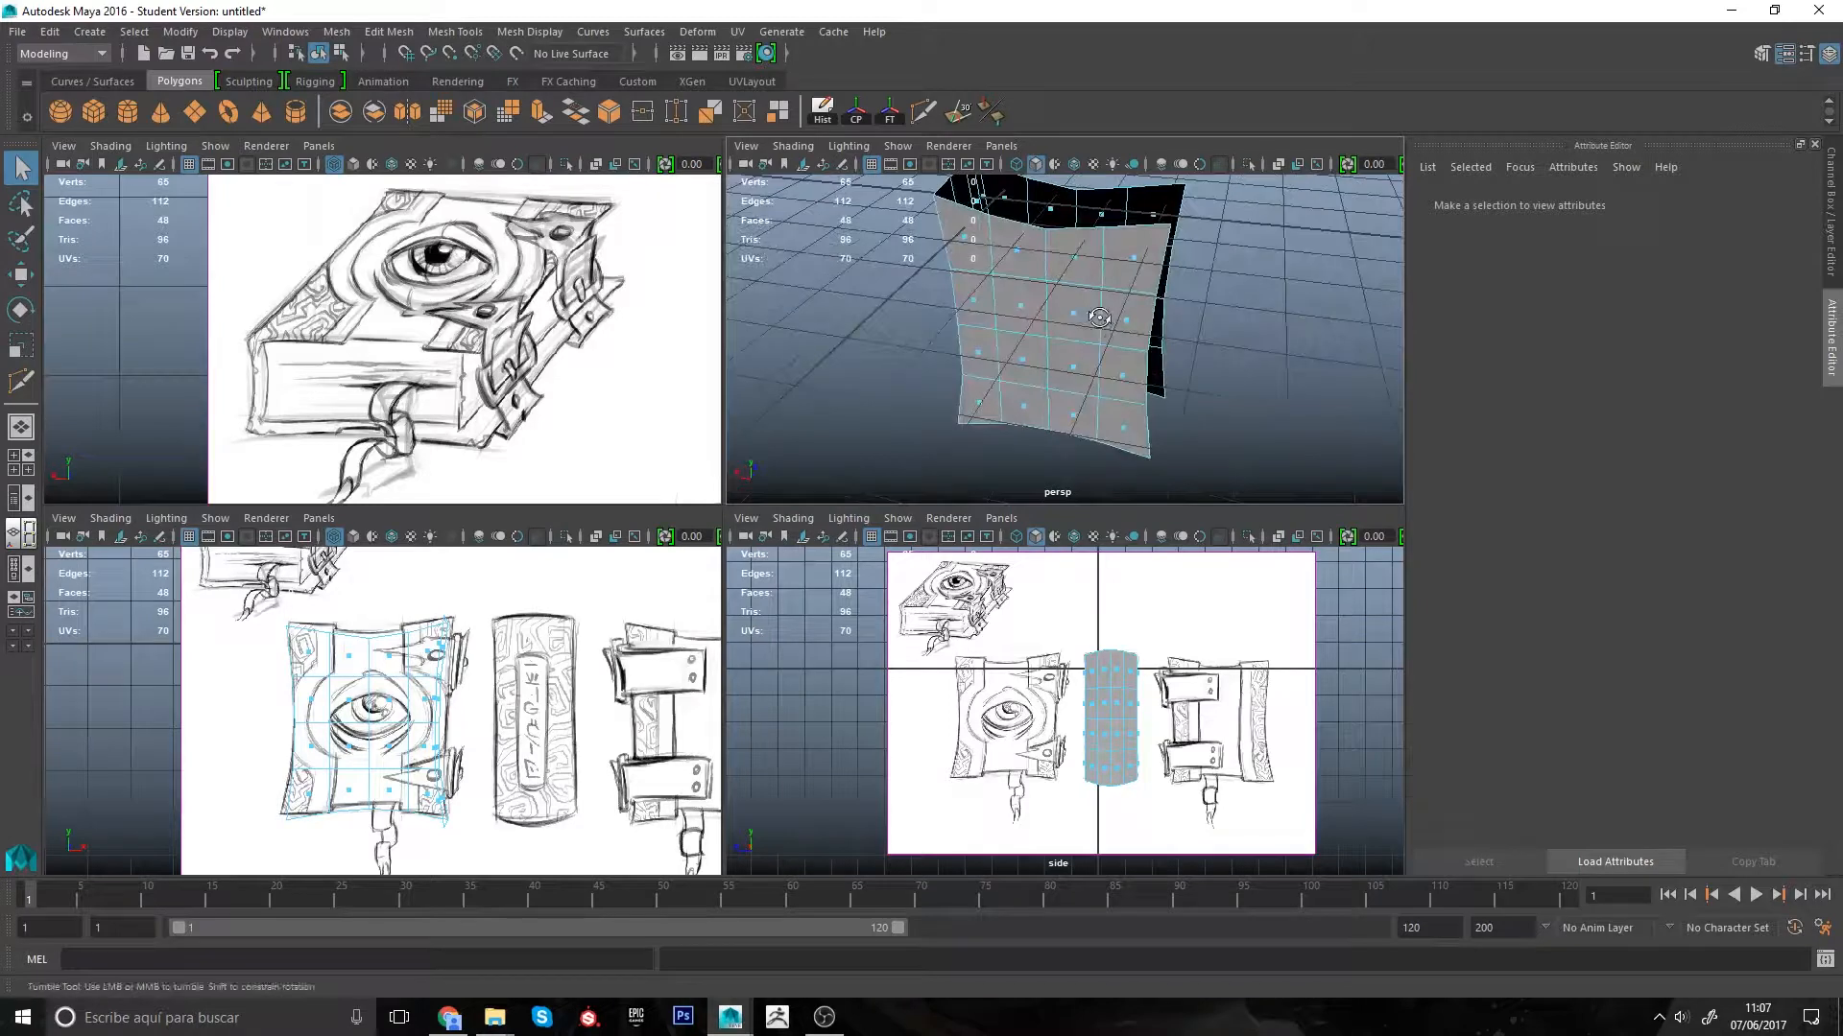
Step: Examine the opened book shell and compare its outline with the front and back cover drawings
middle_click_drag(1068, 331, 1029, 384, "alt")
mouse_move(1029, 382)
left_mouse_down("alt")
mouse_move(1046, 384)
mouse_move(1003, 380)
mouse_move(1051, 393)
mouse_move(1026, 413)
left_mouse_up("alt")
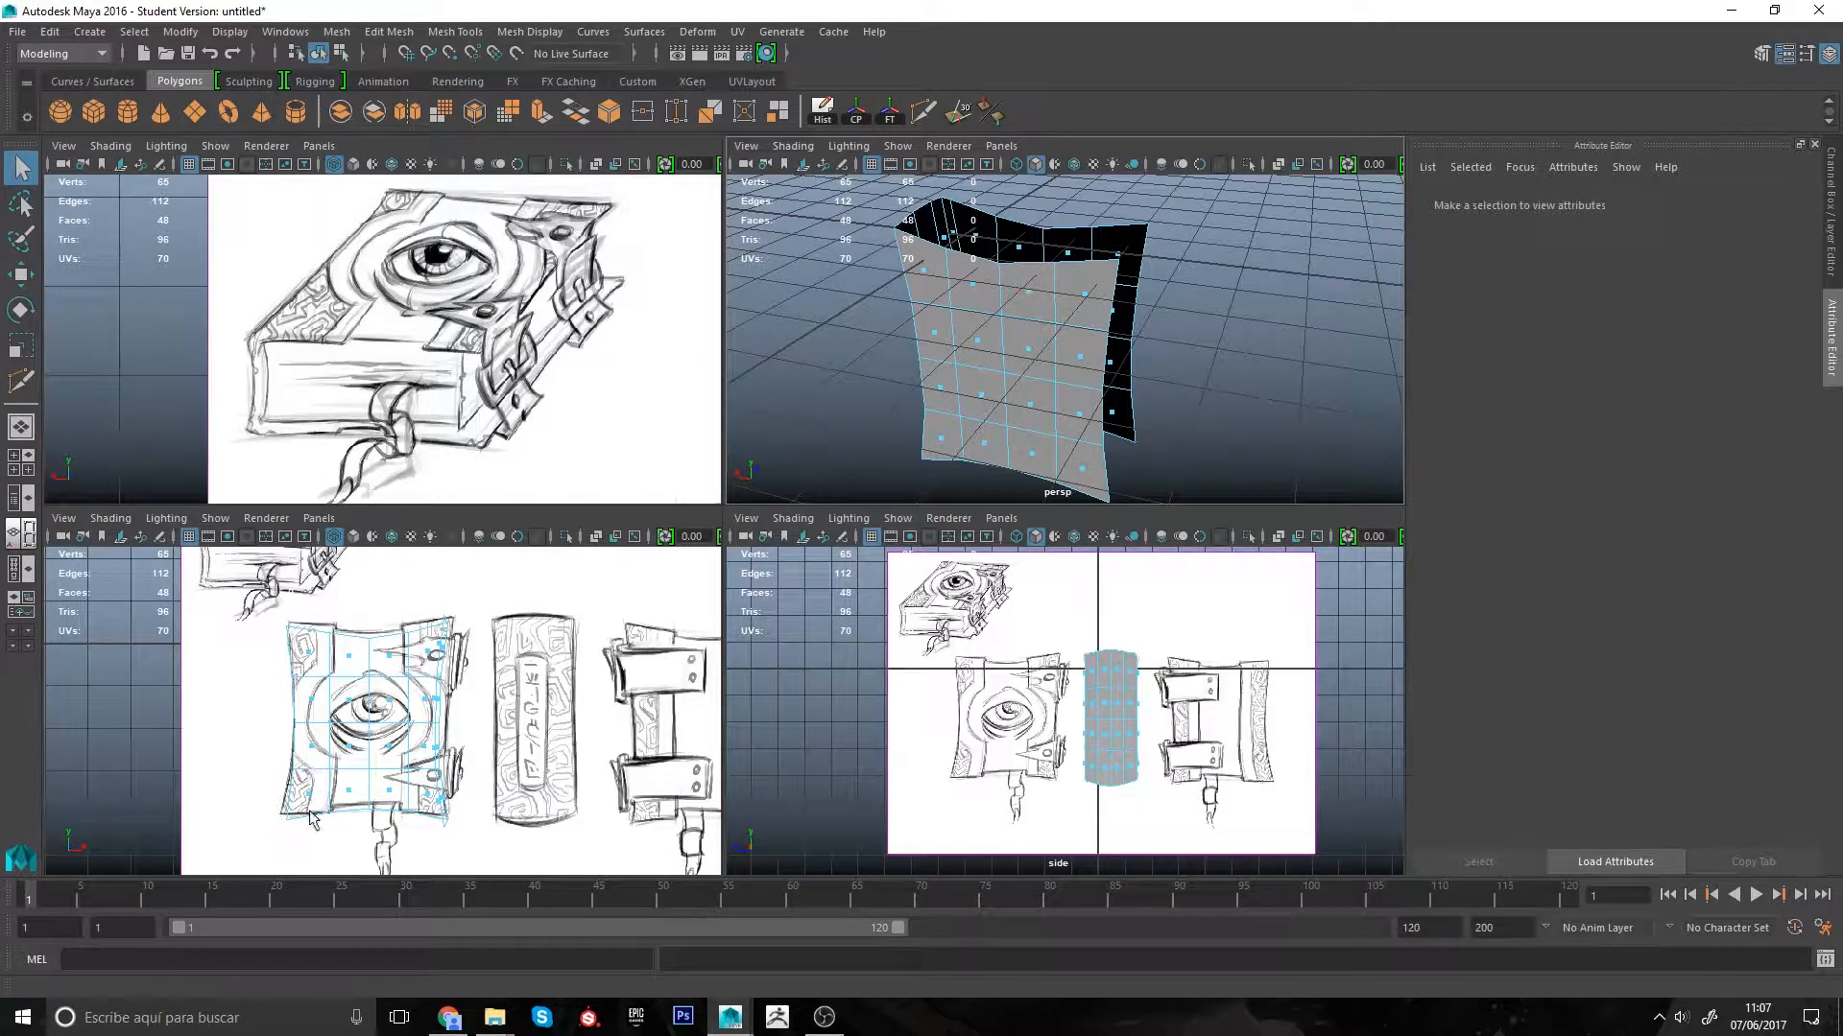
middle_click_drag(399, 753, 441, 710, "alt")
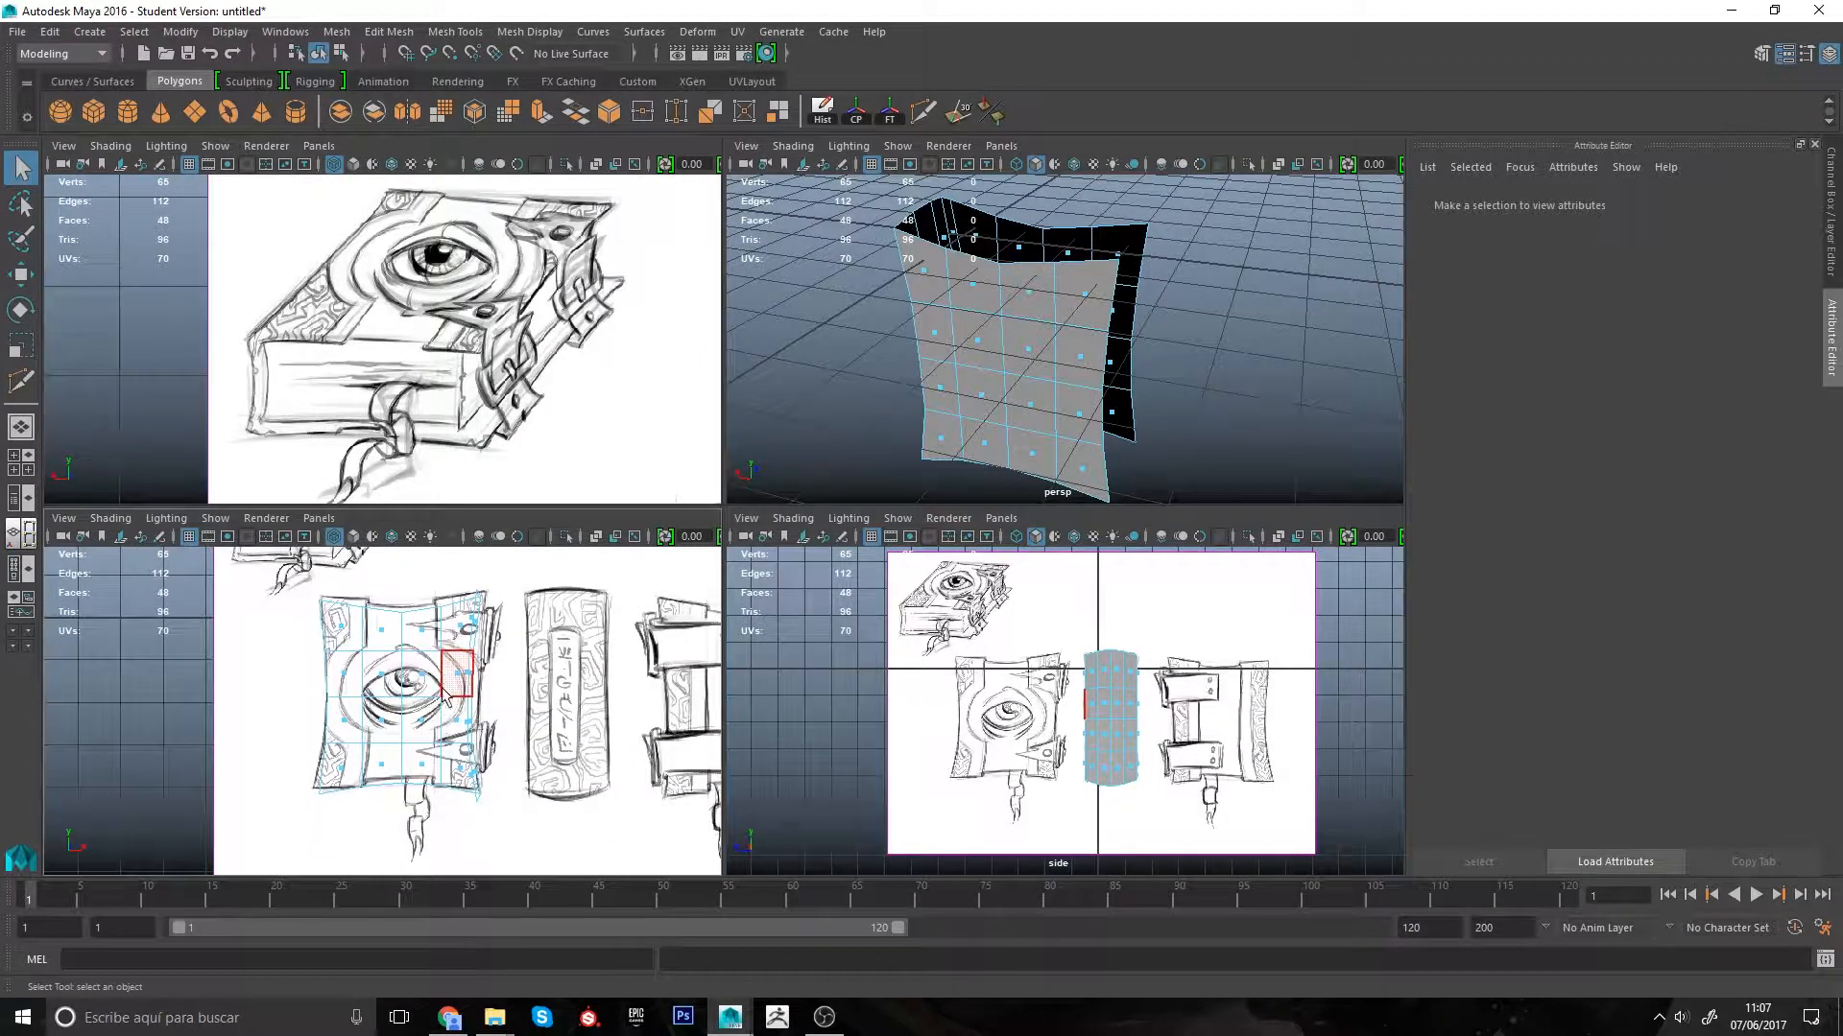
scroll(524, 410, "down", 5)
middle_click_drag(525, 409, 362, 308, "alt")
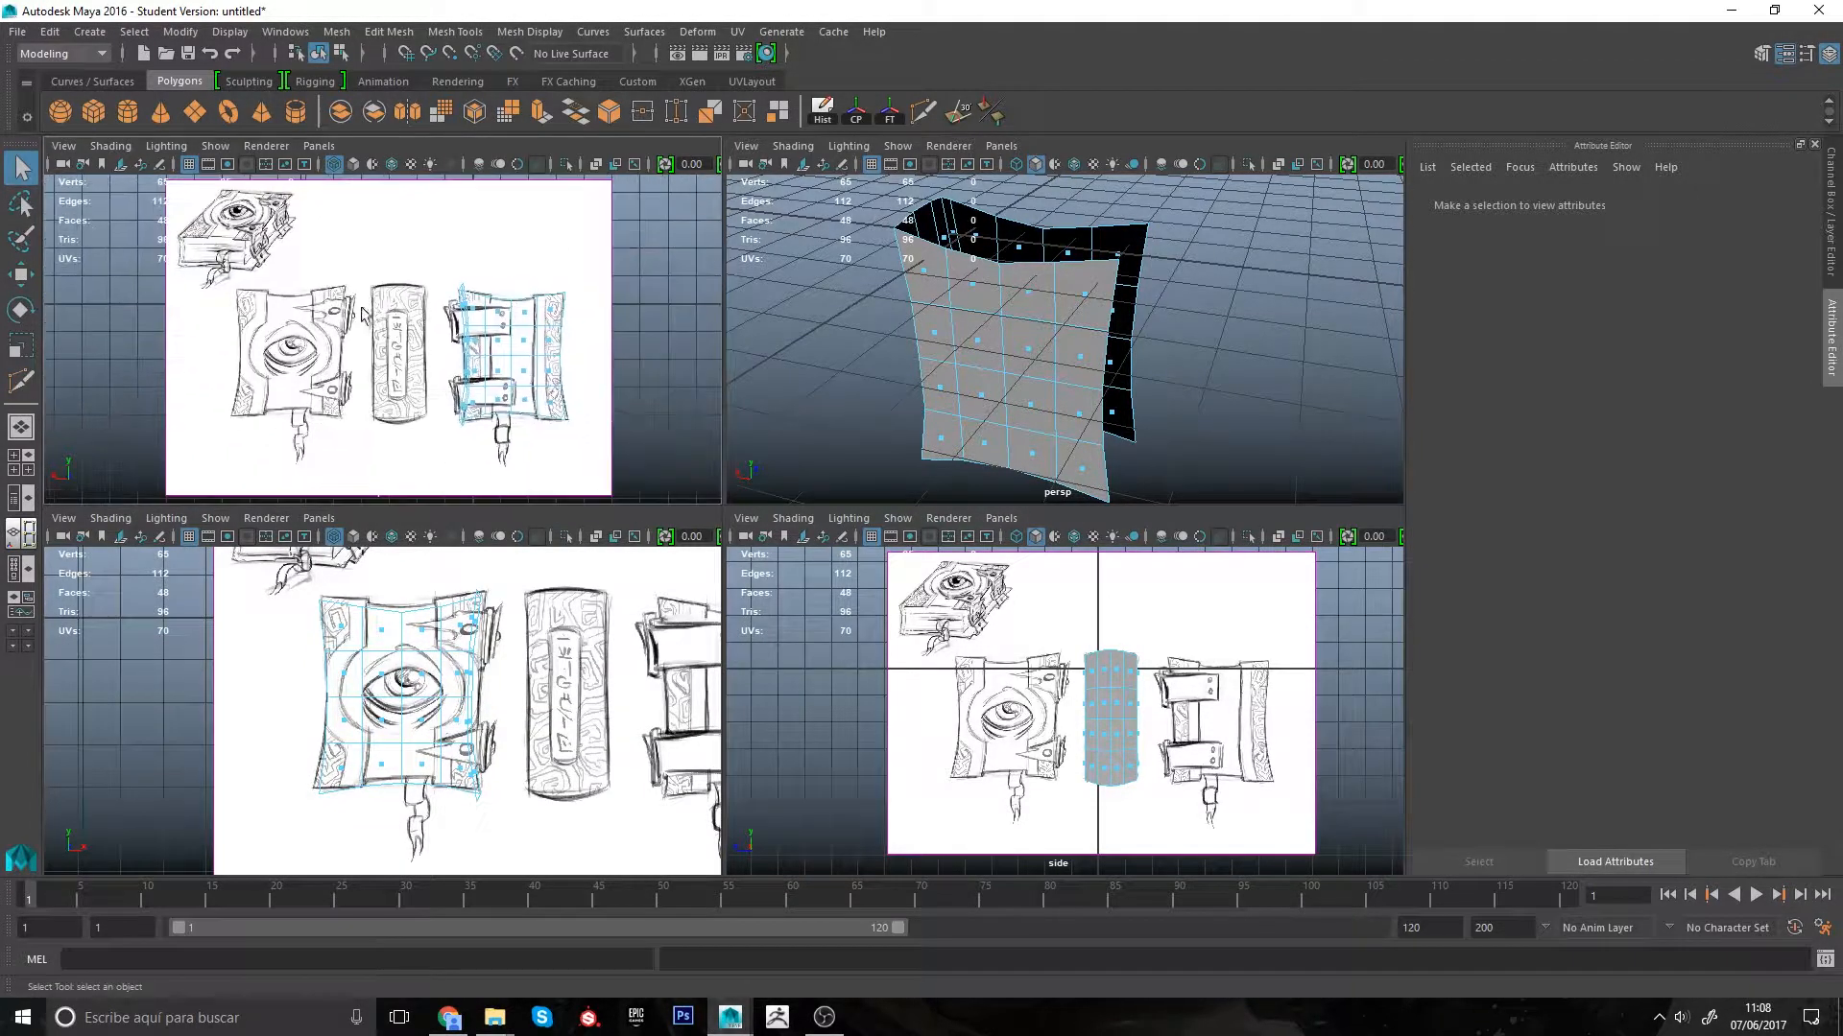
scroll(497, 342, "up", 2)
middle_click_drag(497, 342, 443, 334, "alt")
scroll(480, 365, "up", 3)
middle_click_drag(542, 388, 444, 384, "alt")
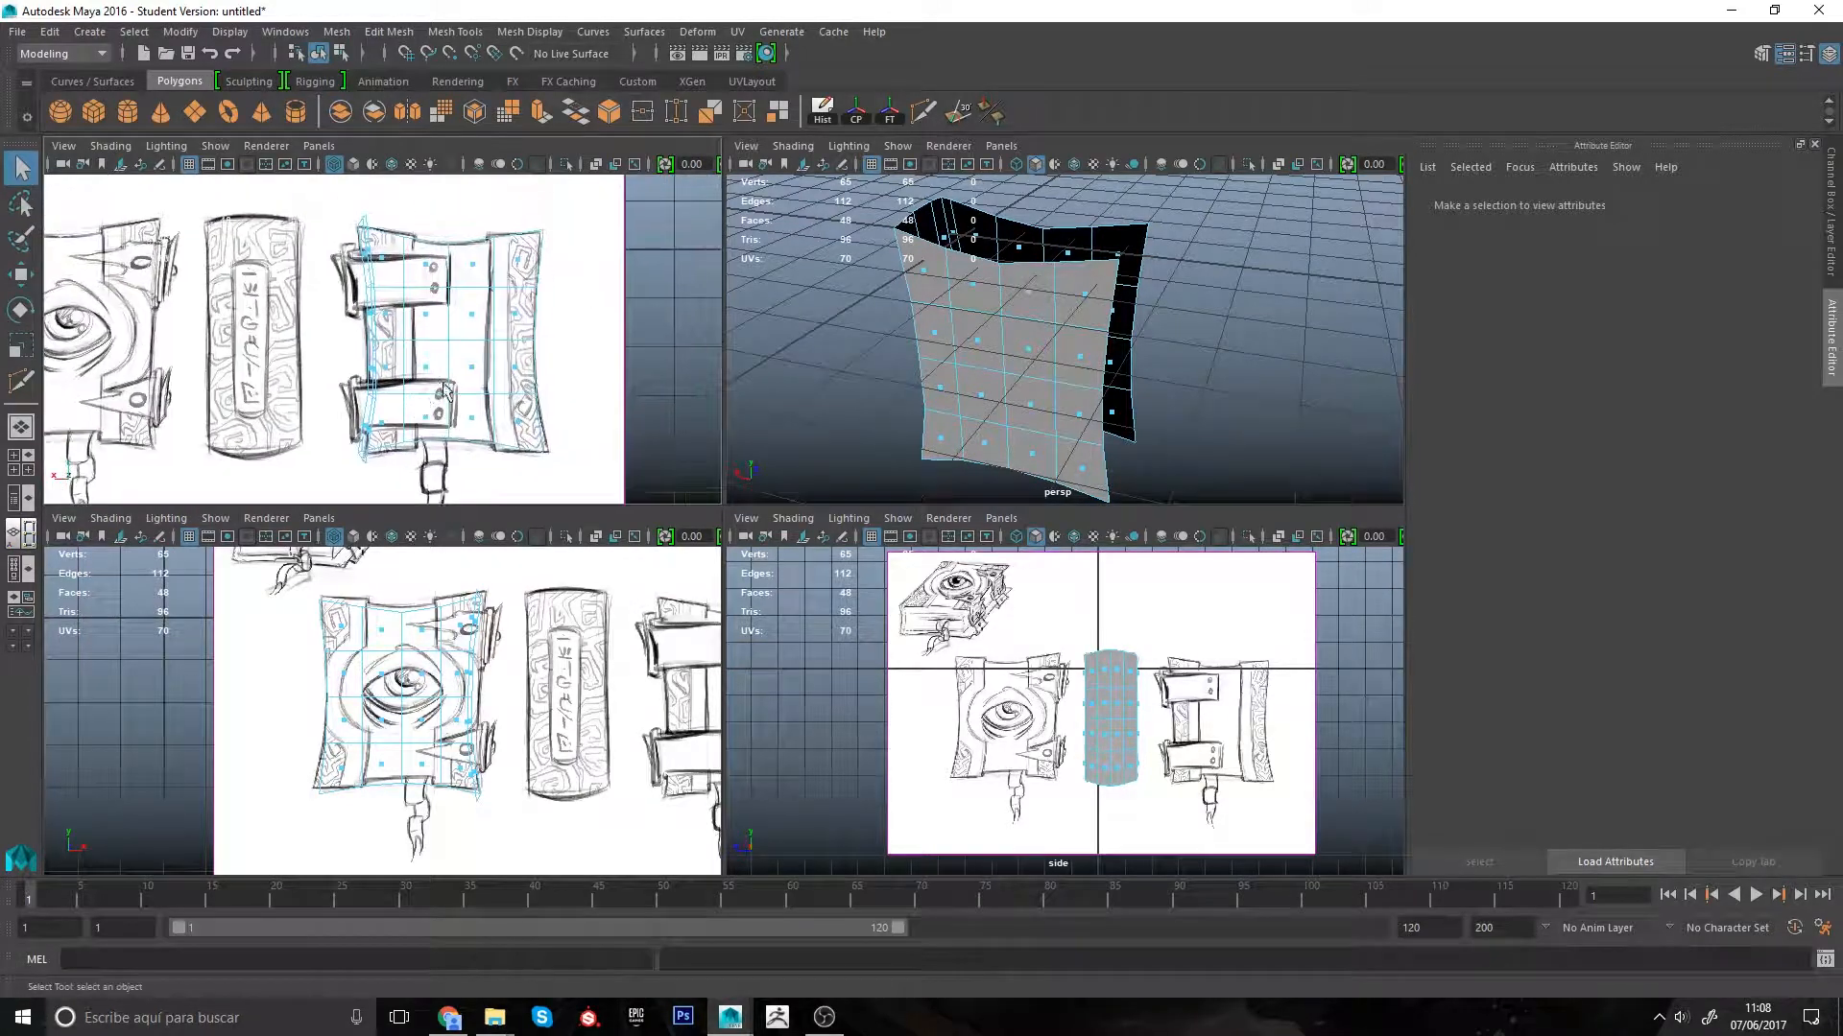
Step: Return the book shell to object mode and create a new polygon cube
right_click_drag(1010, 361, 1171, 280)
left_click(1087, 385)
left_click_drag(1089, 388, 1125, 369, "alt")
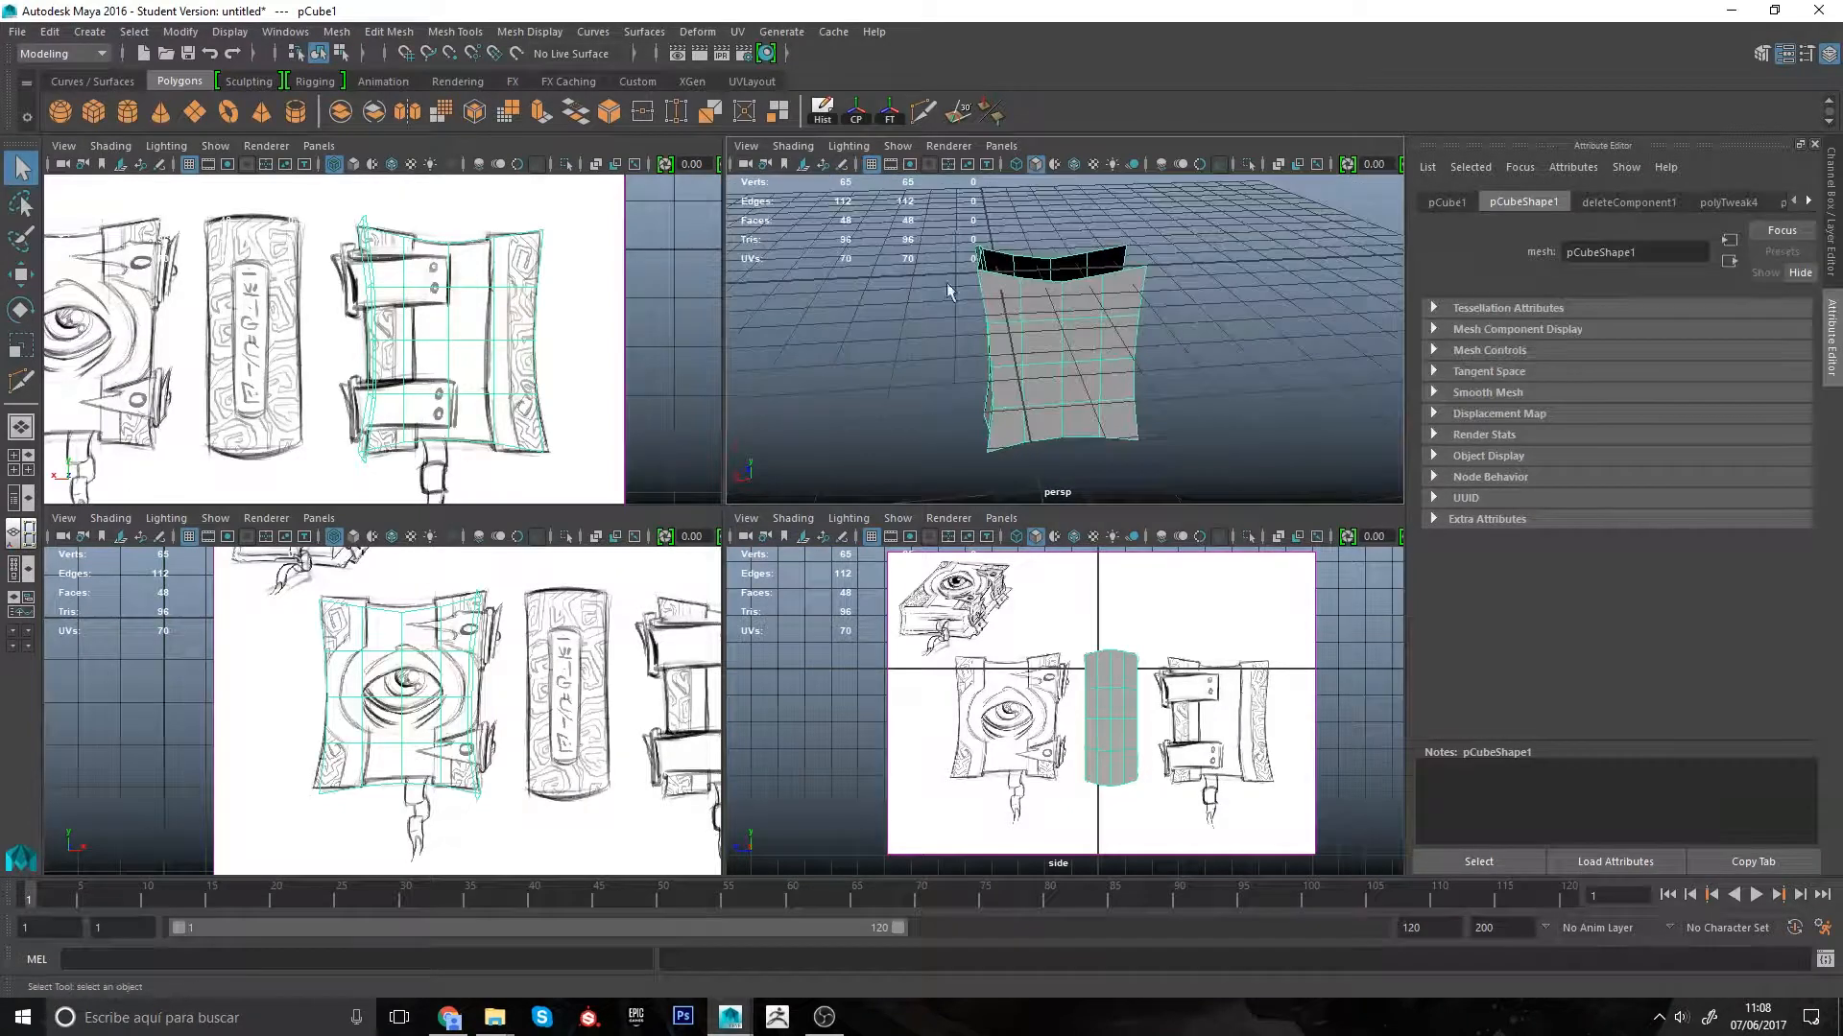
left_click(96, 116)
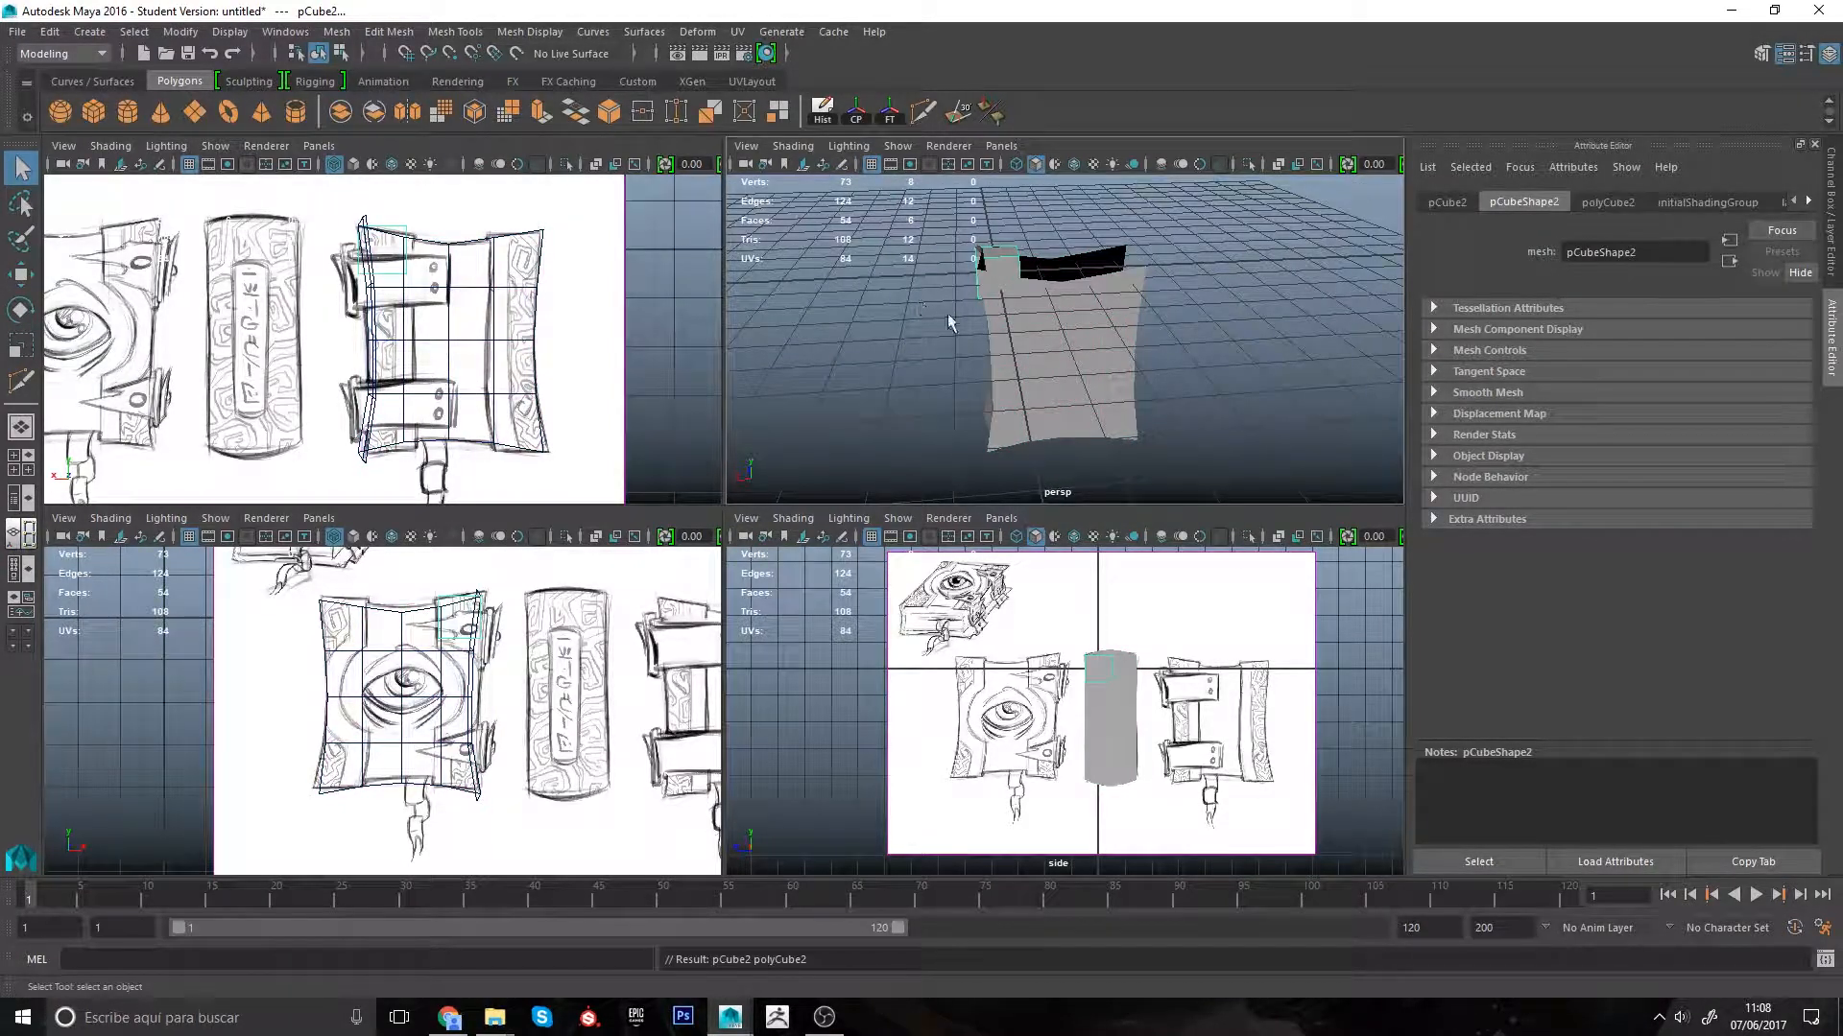
Step: In the back view, move the new cube's vertices to fit the upper part of the decorated strip beside the straps
key("space")
middle_click_drag(716, 309, 739, 369, "alt")
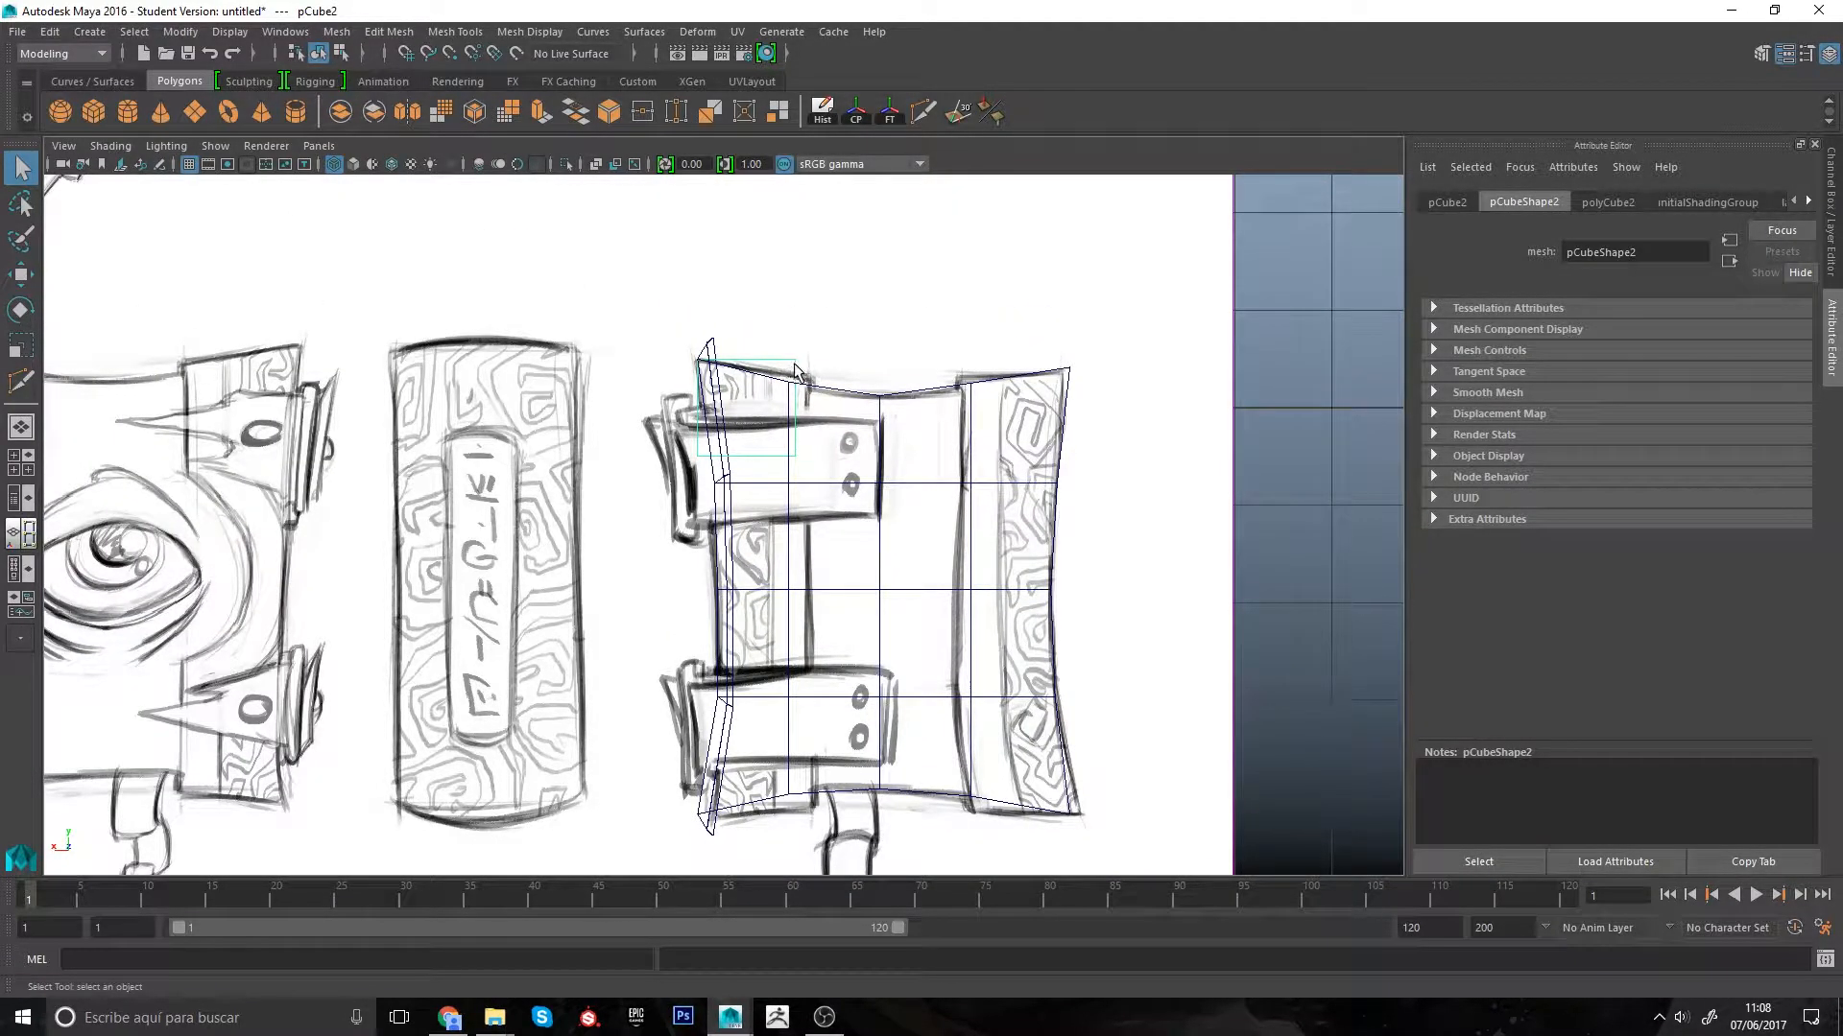
left_click_drag(796, 370, 796, 381)
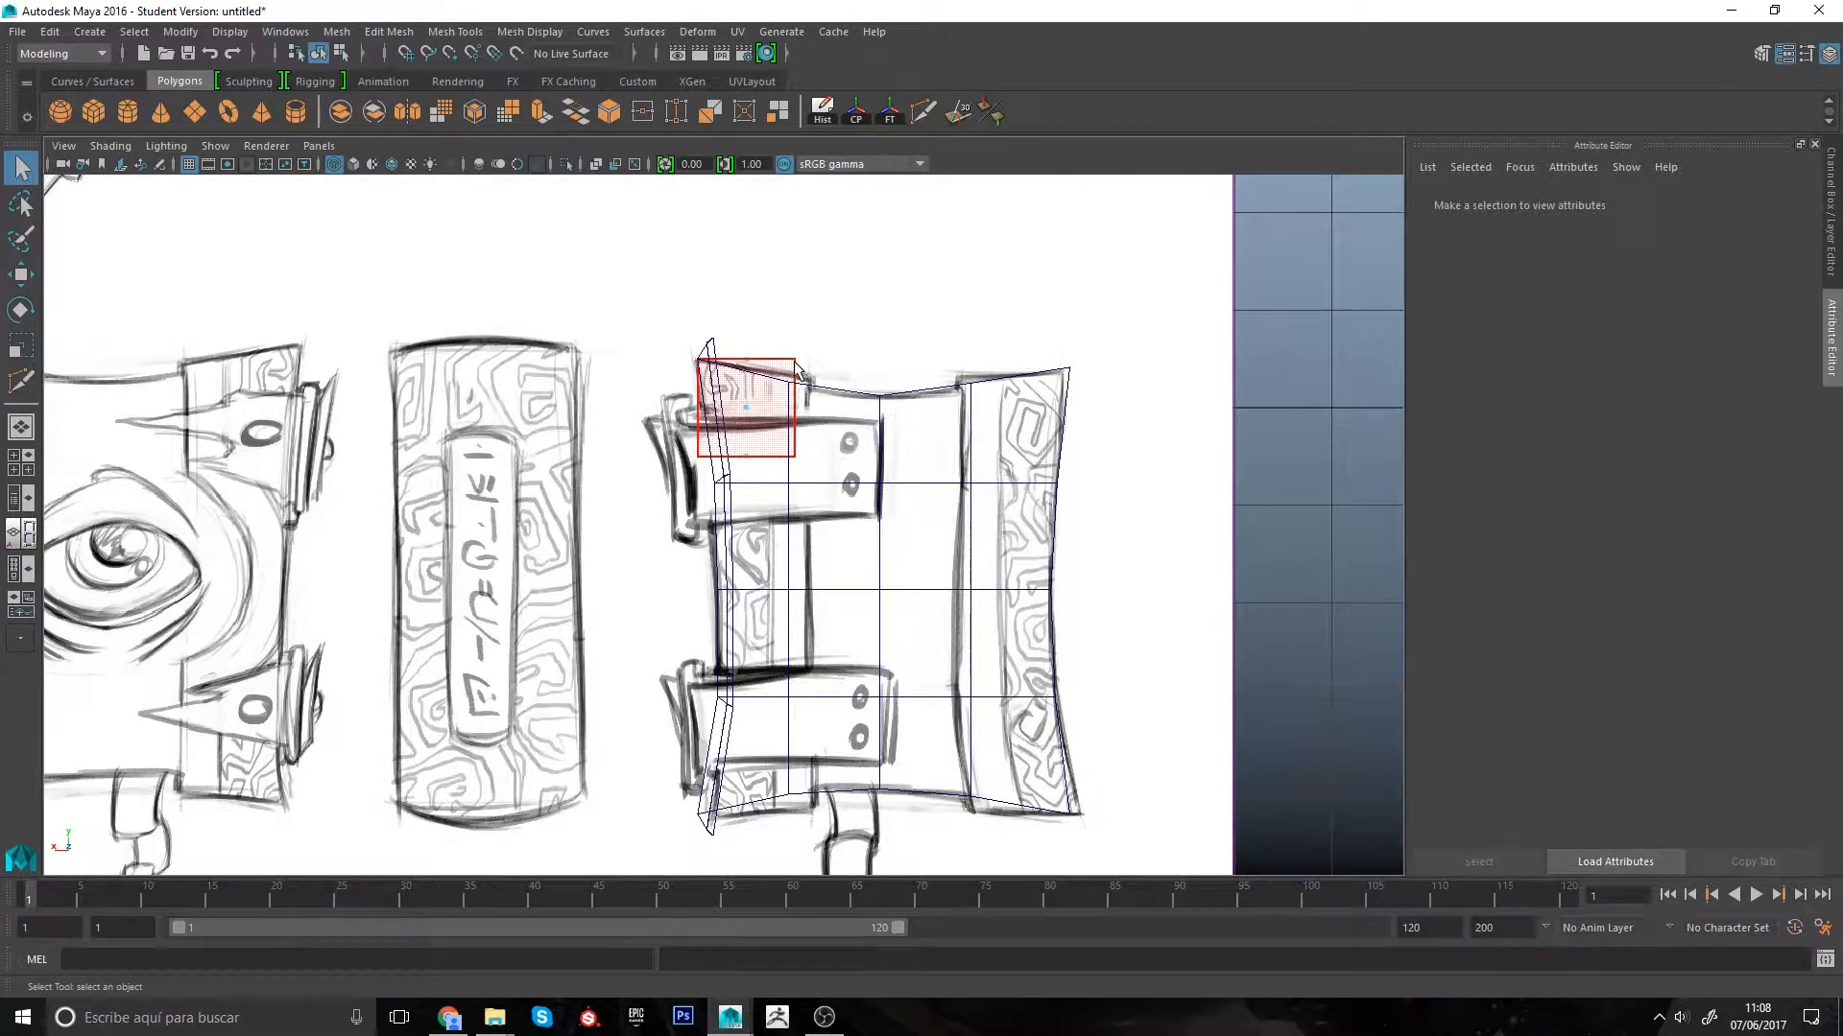
right_click_drag(794, 361, 757, 367)
left_click_drag(824, 333, 768, 482)
key("w")
left_click_drag(733, 343, 748, 361)
left_click_drag(745, 481, 667, 431)
left_click_drag(650, 459, 661, 460)
Step: Flatten the cube's lower vertices and move them down to the lower end of the decorated strip
middle_click_drag(819, 439, 813, 384, "alt")
left_click_drag(820, 385, 674, 441)
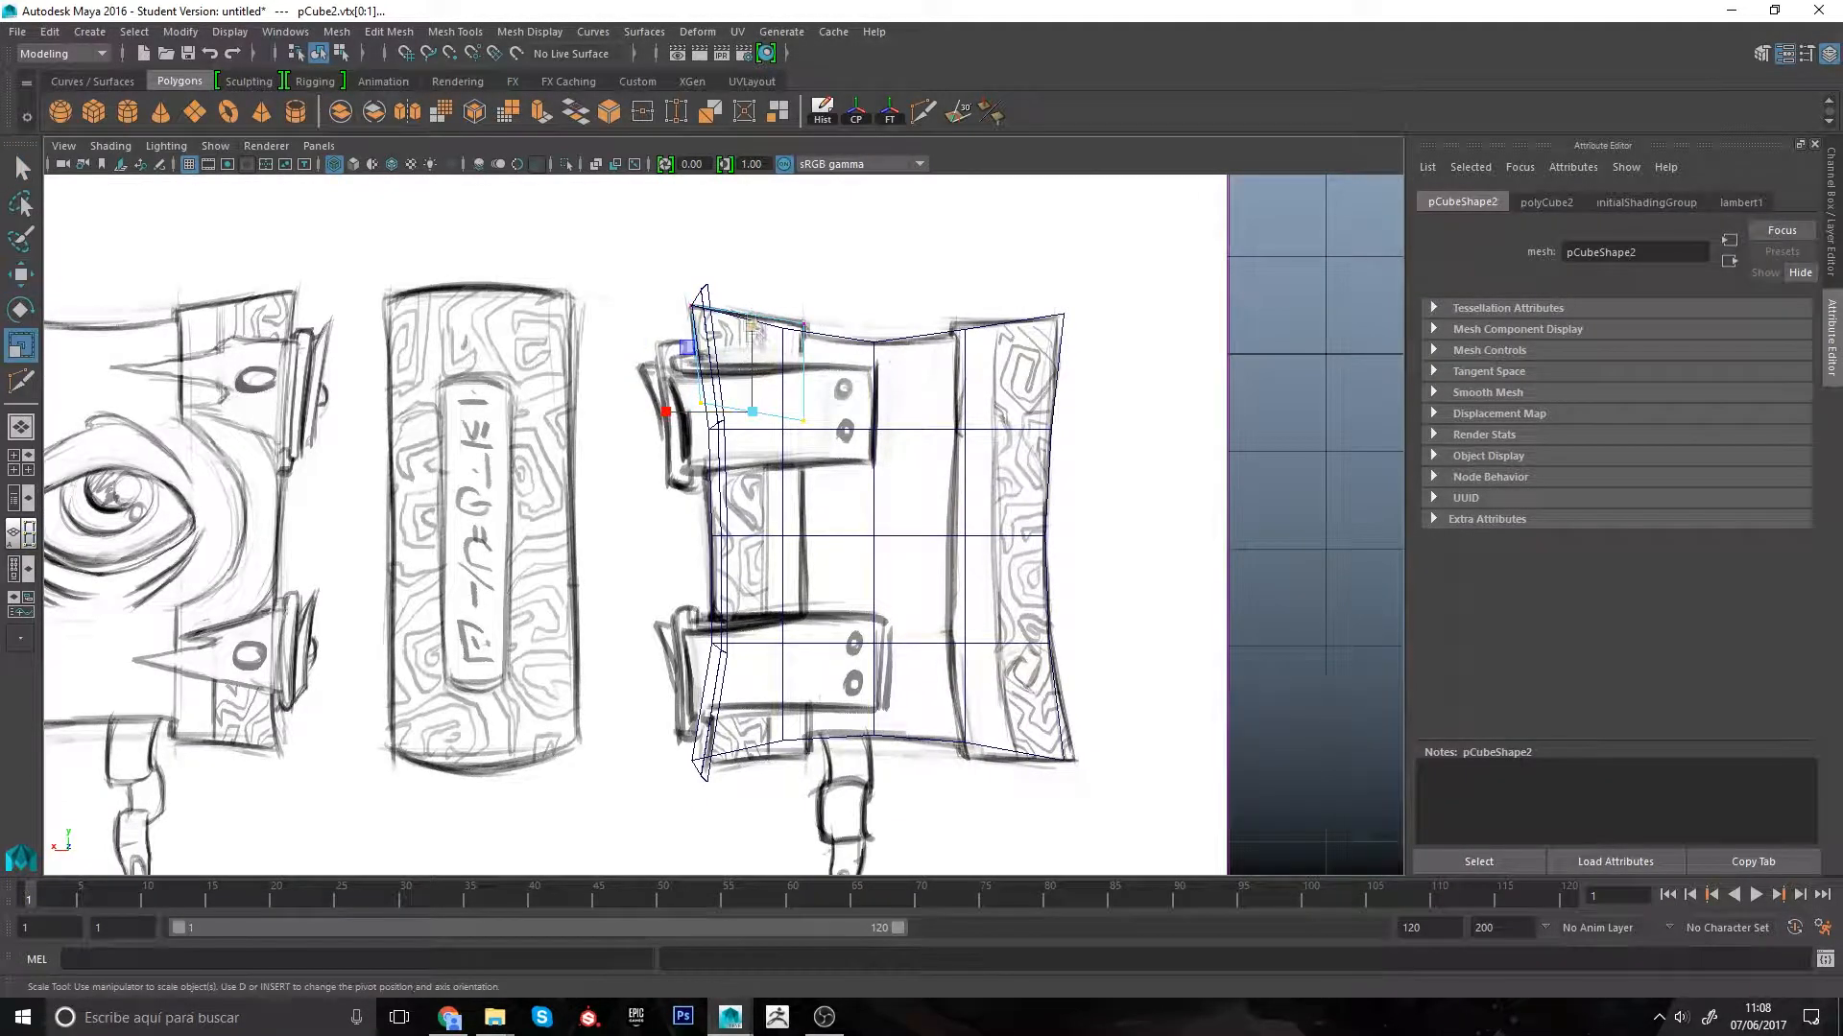
left_click_drag(750, 329, 750, 664)
middle_click_drag(749, 665, 776, 539, "alt")
scroll(772, 547, "up", 1)
left_click_drag(755, 626, 708, 667)
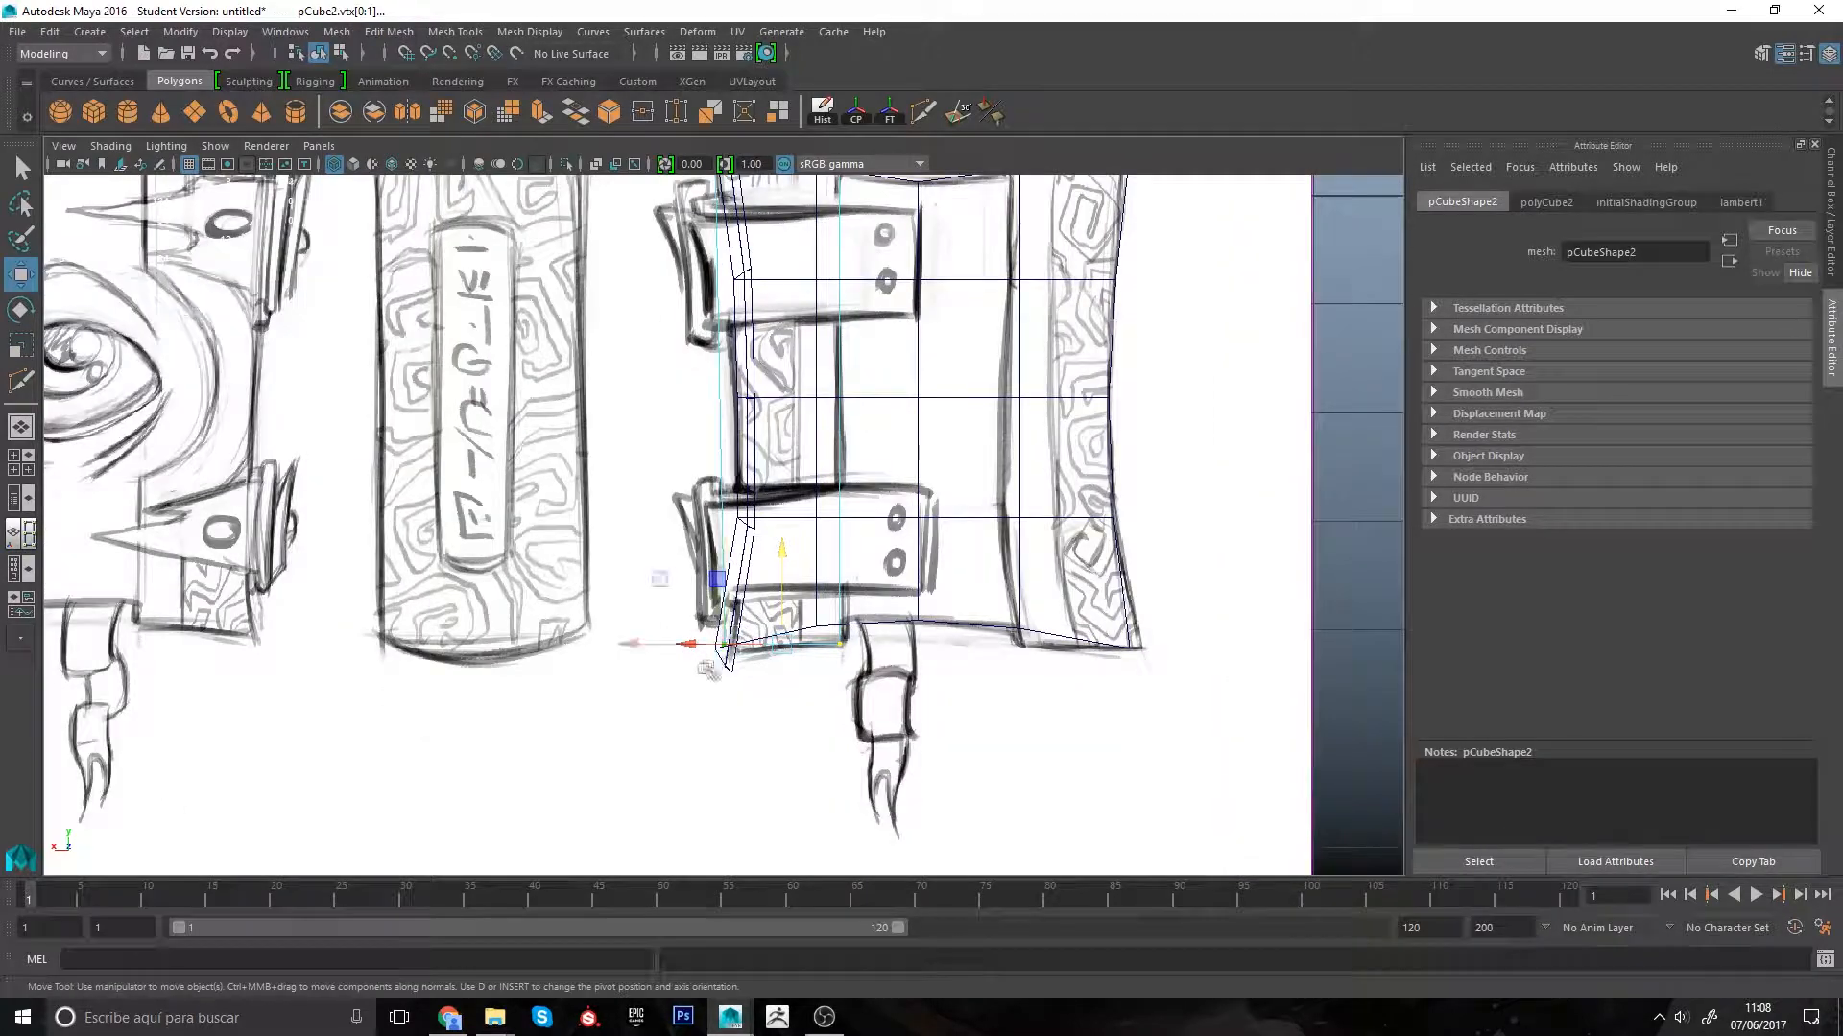
left_click_drag(724, 560, 724, 571)
Step: Cut three horizontal edge loops through the elongated cube, level with the cover's horizontal edges
middle_click_drag(733, 434, 744, 500, "alt")
key("y")
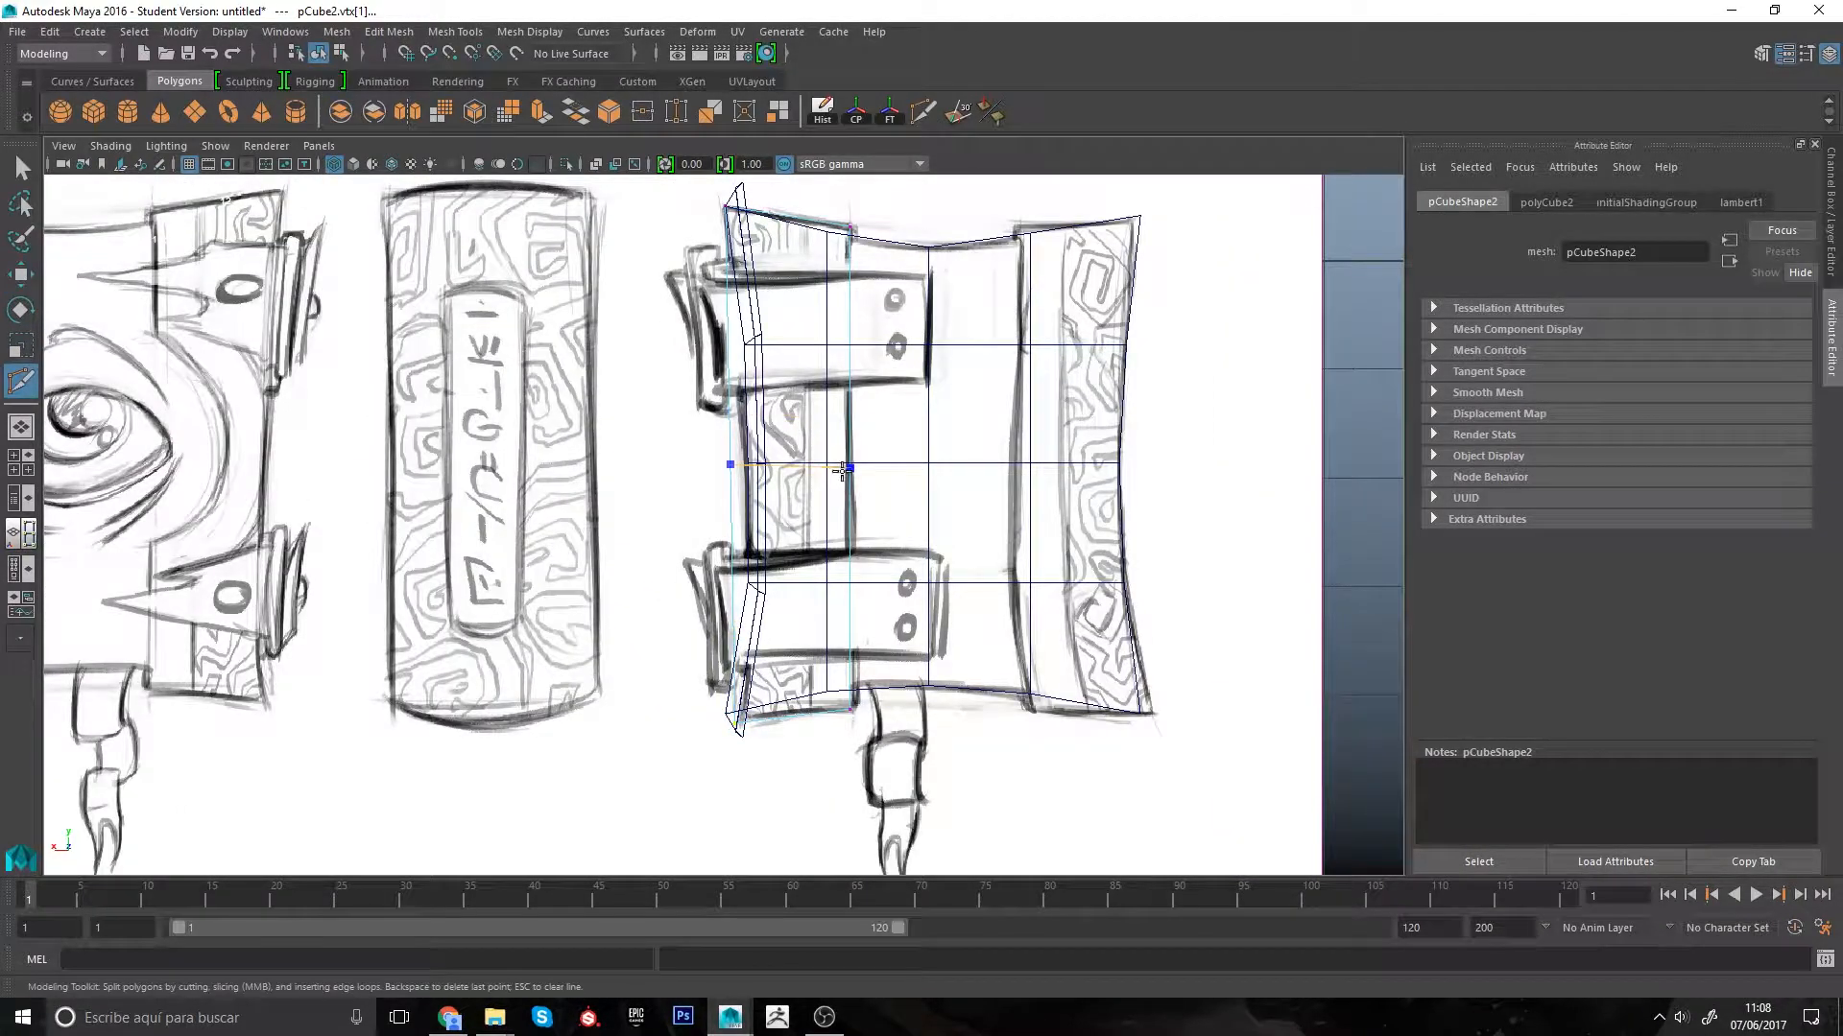
left_click(849, 590)
Step: Move the outer vertices of the cube's three horizontal loops inward to follow the concave cover edge
key("q")
left_click_drag(710, 613, 782, 560)
key("w")
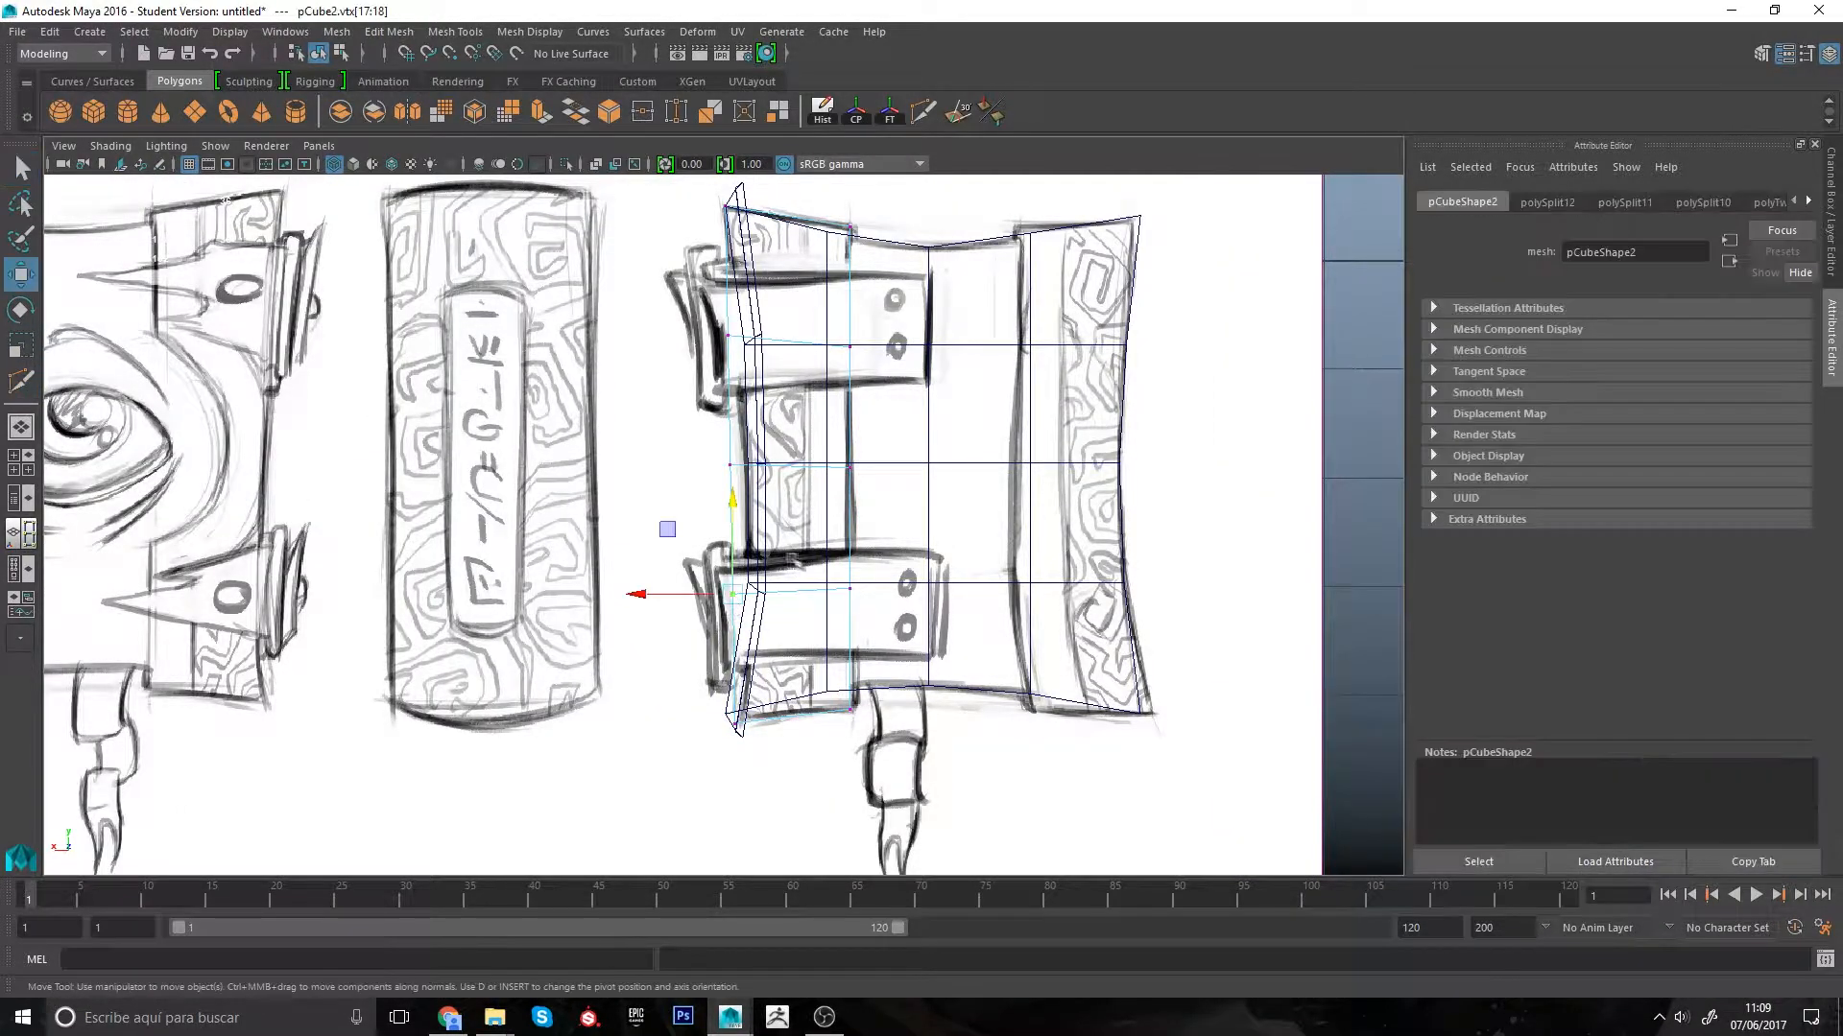
left_click_drag(745, 346, 748, 348, "shift")
left_click_drag(696, 466, 705, 465)
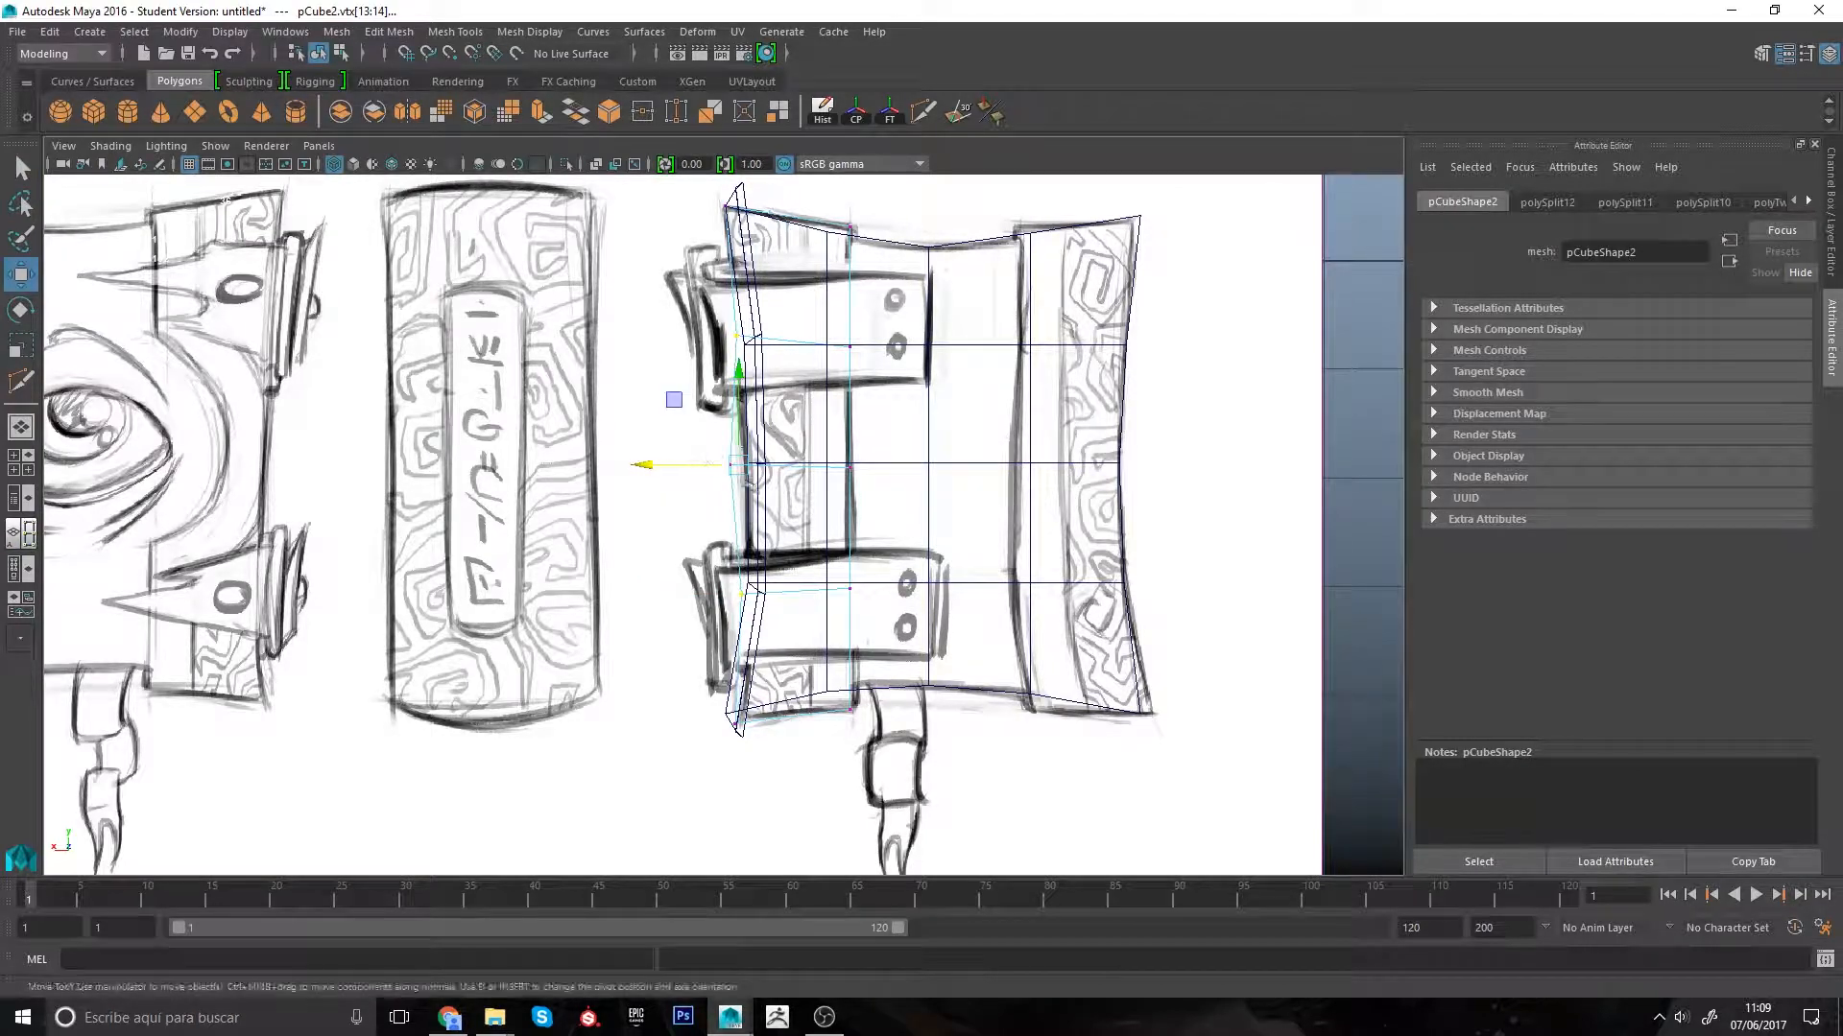
key("space")
scroll(969, 393, "up", 5)
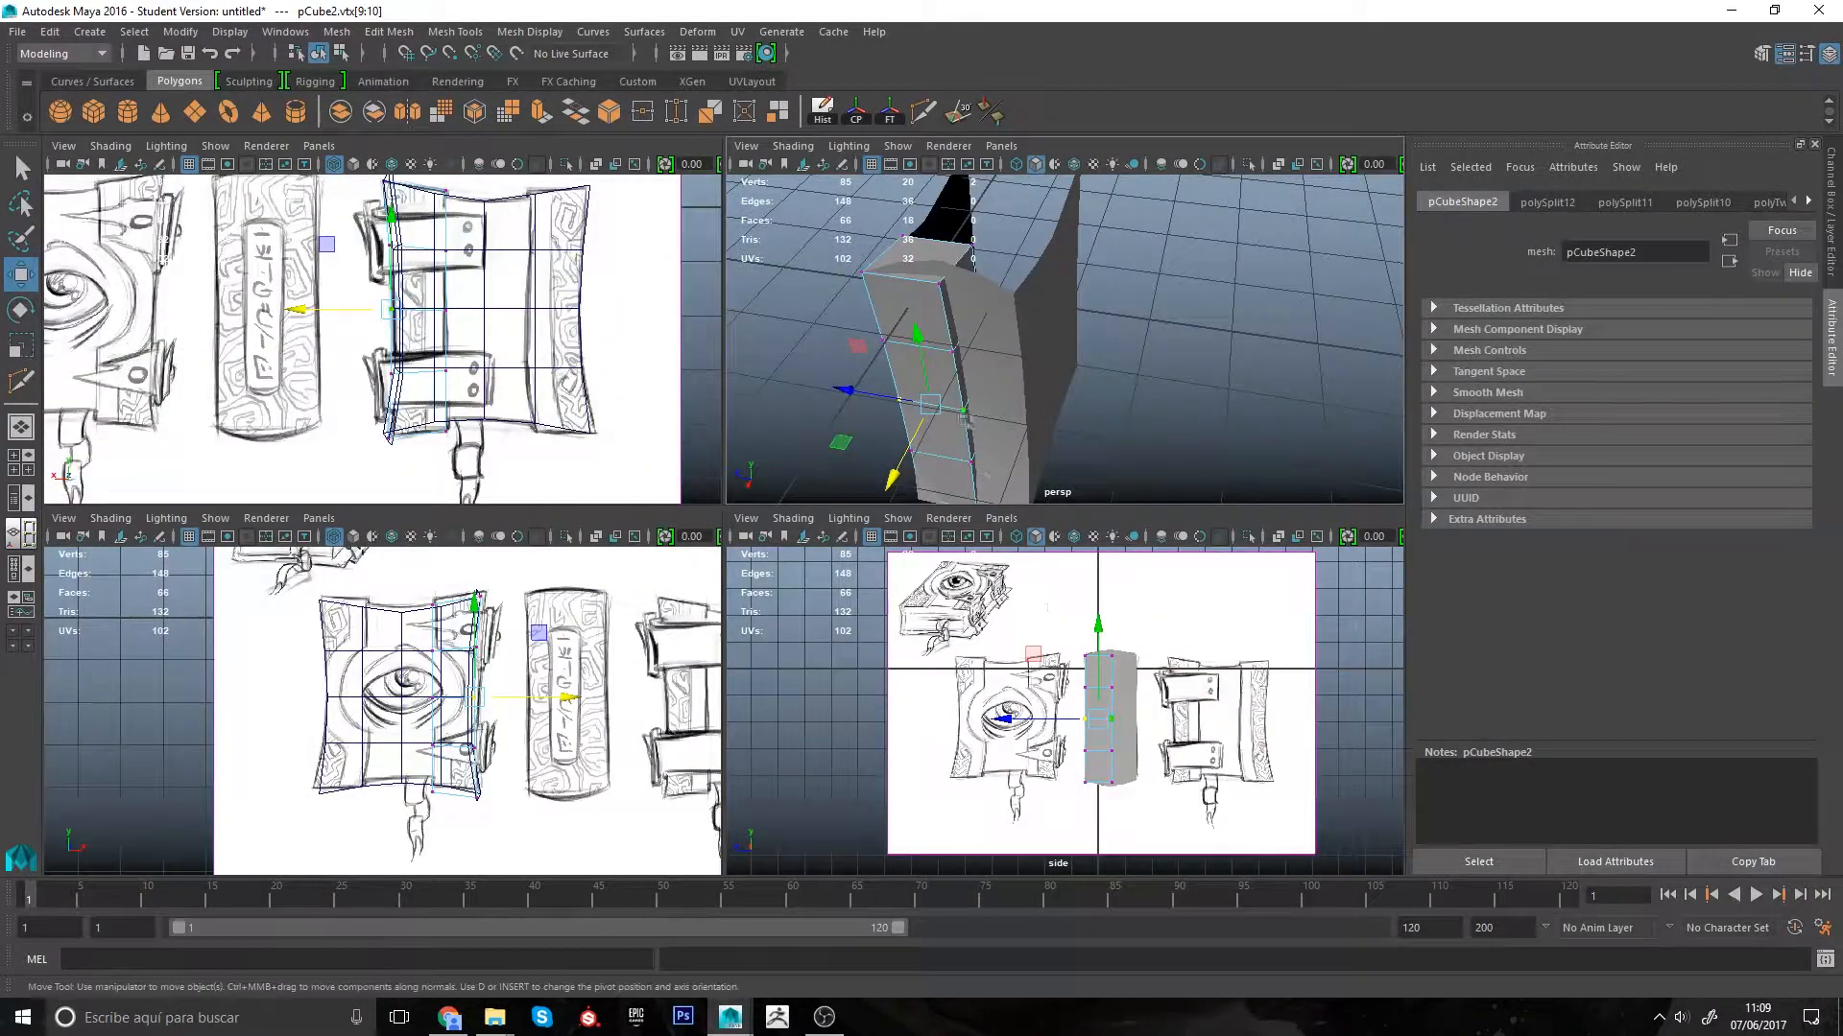
Step: Move the faces along the decorated strip's long side outward so the strip spans the full thickness of the book
left_click(966, 341)
left_click_drag(965, 418, 959, 324, "alt")
left_click(966, 387)
left_click(967, 383)
left_click_drag(1257, 300, 1036, 278, "alt")
right_click_drag(936, 235, 935, 273)
left_click(941, 250)
left_click(945, 312, "shift")
left_click(945, 379, "shift")
left_click_drag(960, 413, 1037, 408, "alt")
left_click_drag(926, 377, 1009, 385)
left_click_drag(1010, 385, 1132, 388, "alt")
left_click(1018, 252)
left_click_drag(1017, 264, 1042, 304, "alt")
left_click(1060, 274, "shift")
left_click(1062, 325, "shift")
left_click(1063, 380, "shift")
left_click_drag(1064, 384, 1108, 283, "alt")
left_click(1094, 317)
right_click_drag(1099, 291, 1105, 284)
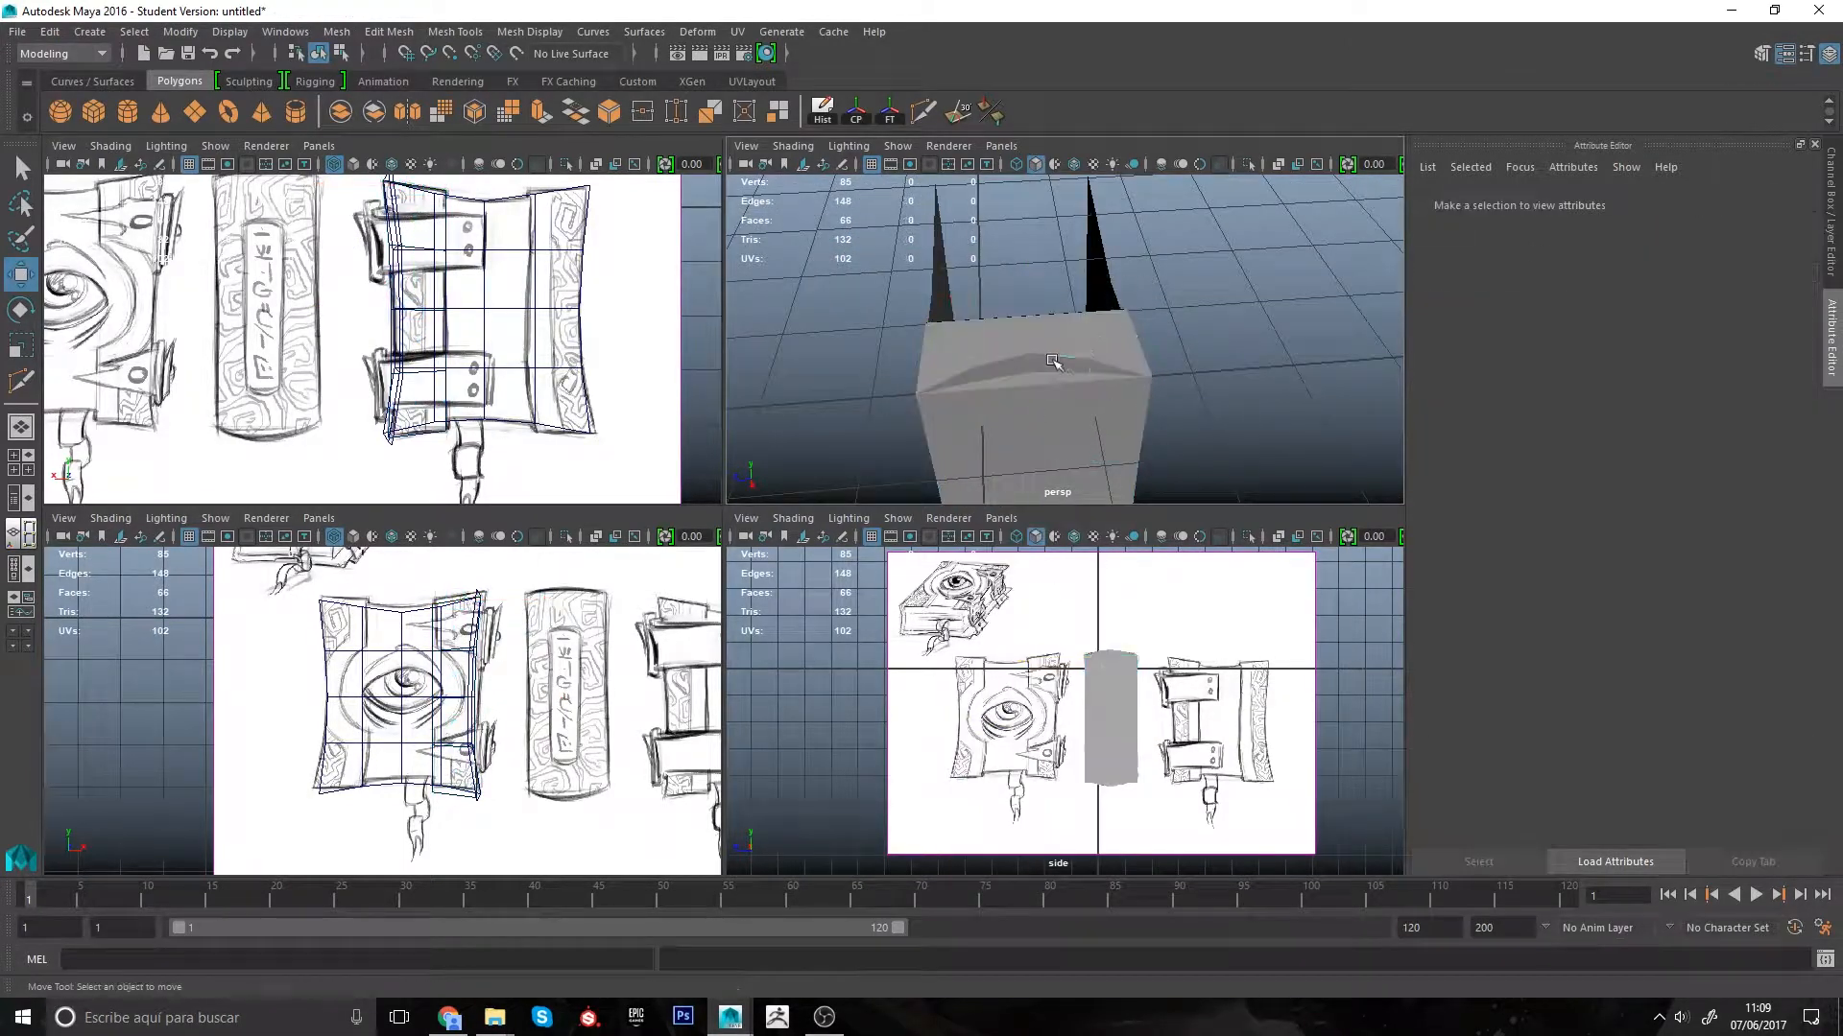
Step: Try to scale the open cover shell down along its thickness
left_click(1057, 362)
key("r")
left_click_drag(1012, 669, 1025, 669)
key("ctrl+z")
Step: Add another Center Pivot shortcut to the Polygons shelf and remove the duplicate again
left_click(134, 33)
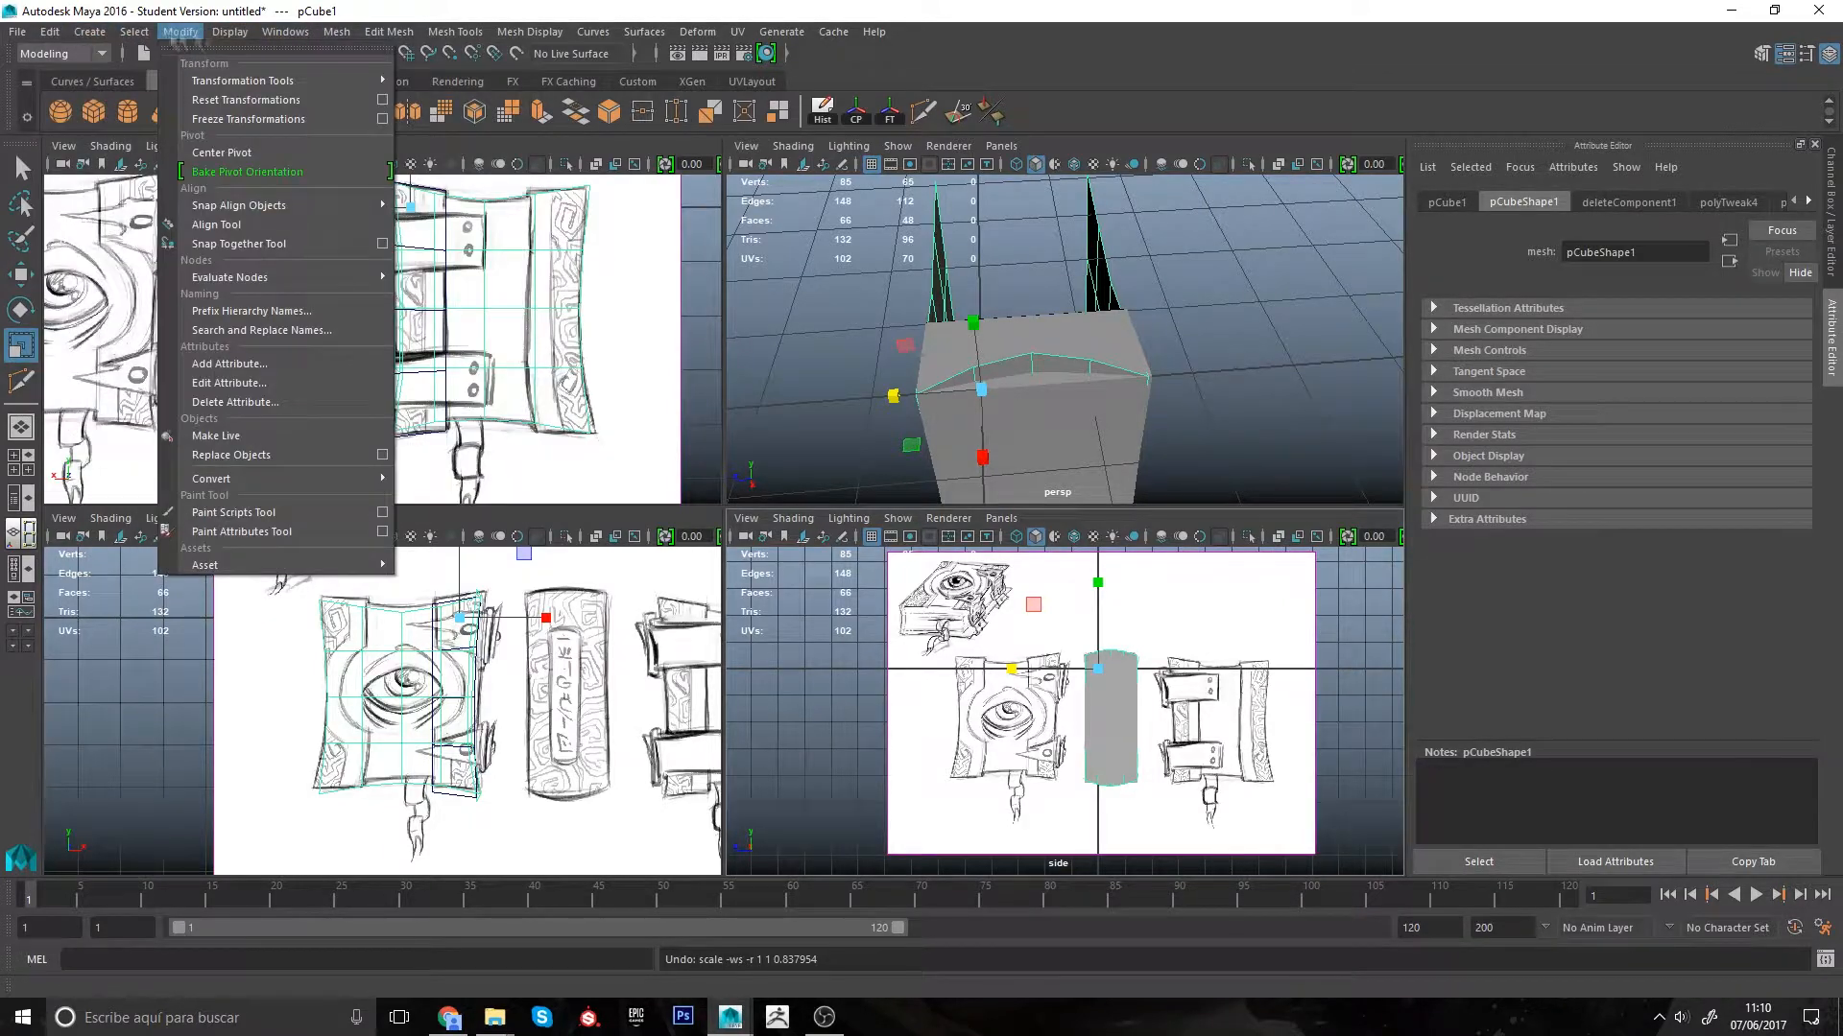
mouse_move(176, 34)
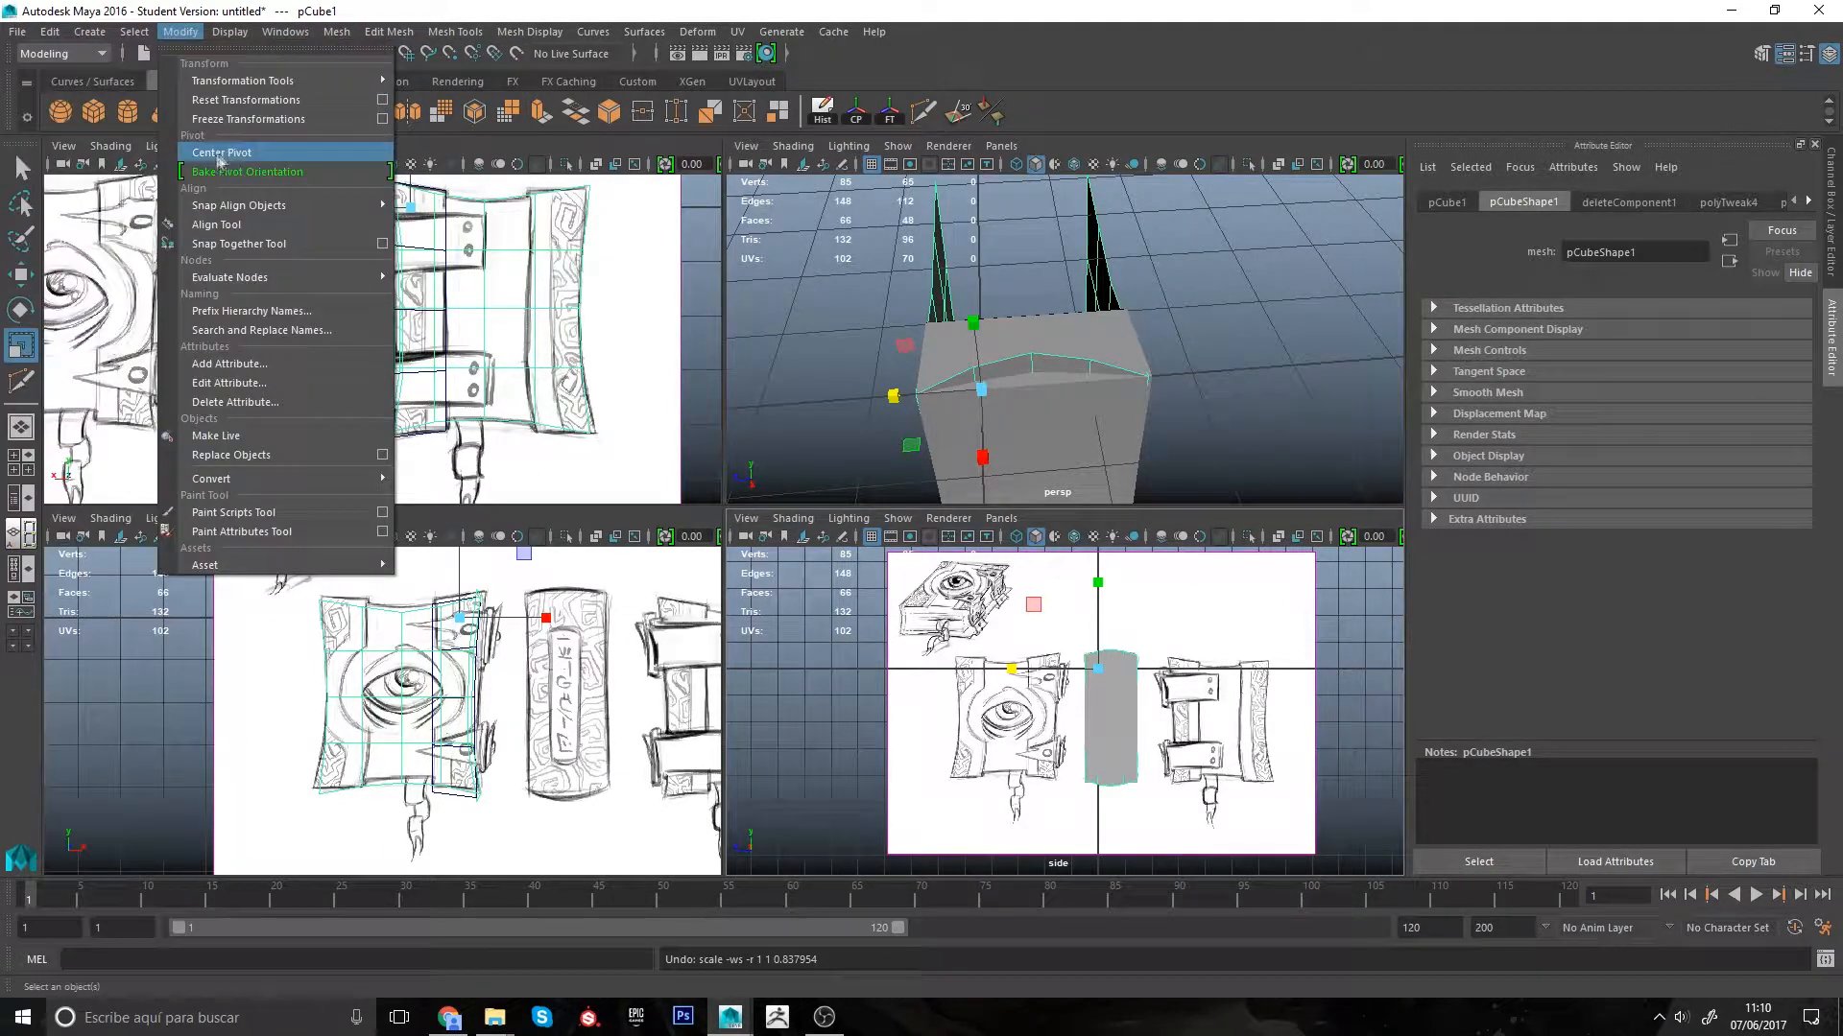
left_click(235, 154, "ctrl+shift")
right_click(1020, 122)
left_click(1052, 149)
left_click(1061, 347)
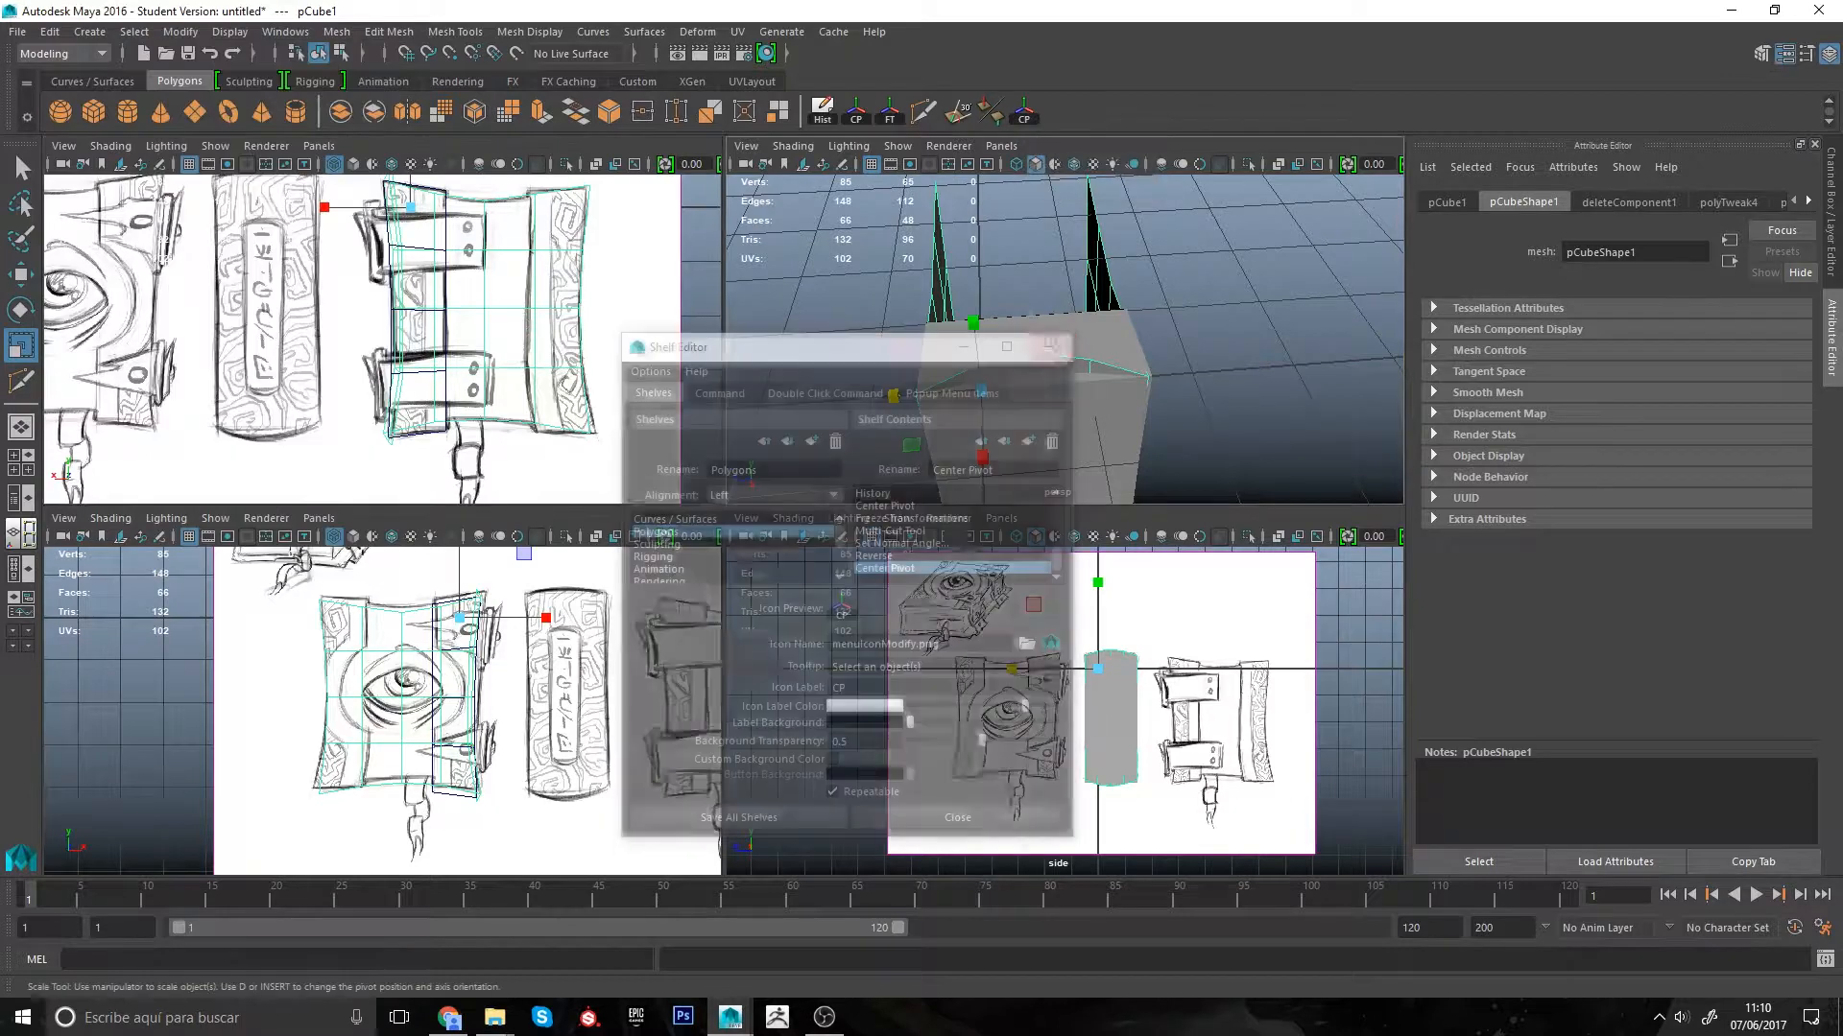
right_click(1029, 117)
left_click(1065, 185)
Step: Center the cover shell's pivot and scale the shell slightly along its thickness to fit against the decorated strip
left_click(856, 114)
mouse_move(1017, 317)
left_mouse_down("alt")
mouse_move(1104, 250)
mouse_move(1046, 312)
left_mouse_up("alt")
middle_click_drag(1123, 595, 1137, 595)
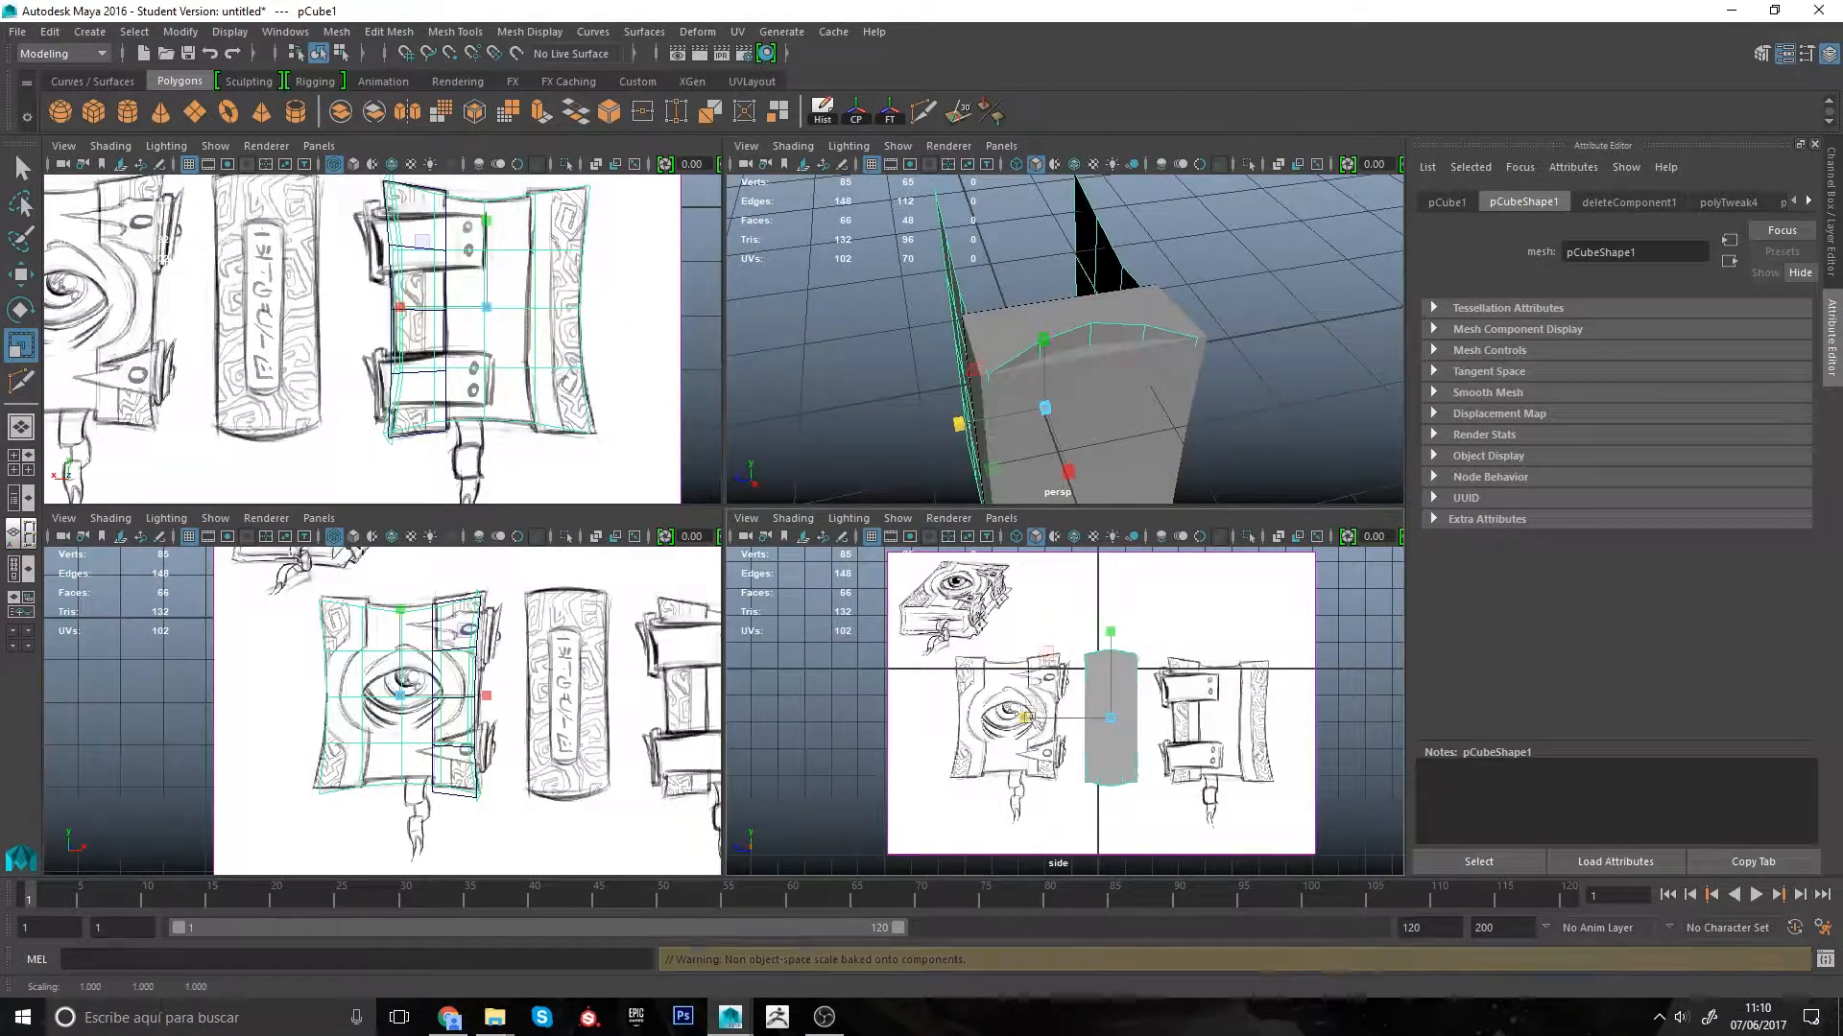
left_click_drag(1137, 590, 1133, 581, "alt")
left_click_drag(1157, 413, 1099, 403, "alt")
middle_click_drag(1104, 402, 1091, 393)
mouse_move(614, 384)
left_mouse_down("alt")
mouse_move(538, 369)
mouse_move(595, 403)
left_mouse_up("alt")
mouse_move(830, 435)
left_mouse_down("alt")
mouse_move(941, 451)
mouse_move(1176, 306)
left_mouse_up("alt")
middle_click_drag(1178, 322, 1190, 352)
left_click_drag(1123, 359, 936, 357, "alt")
middle_click_drag(936, 357, 936, 273, "alt")
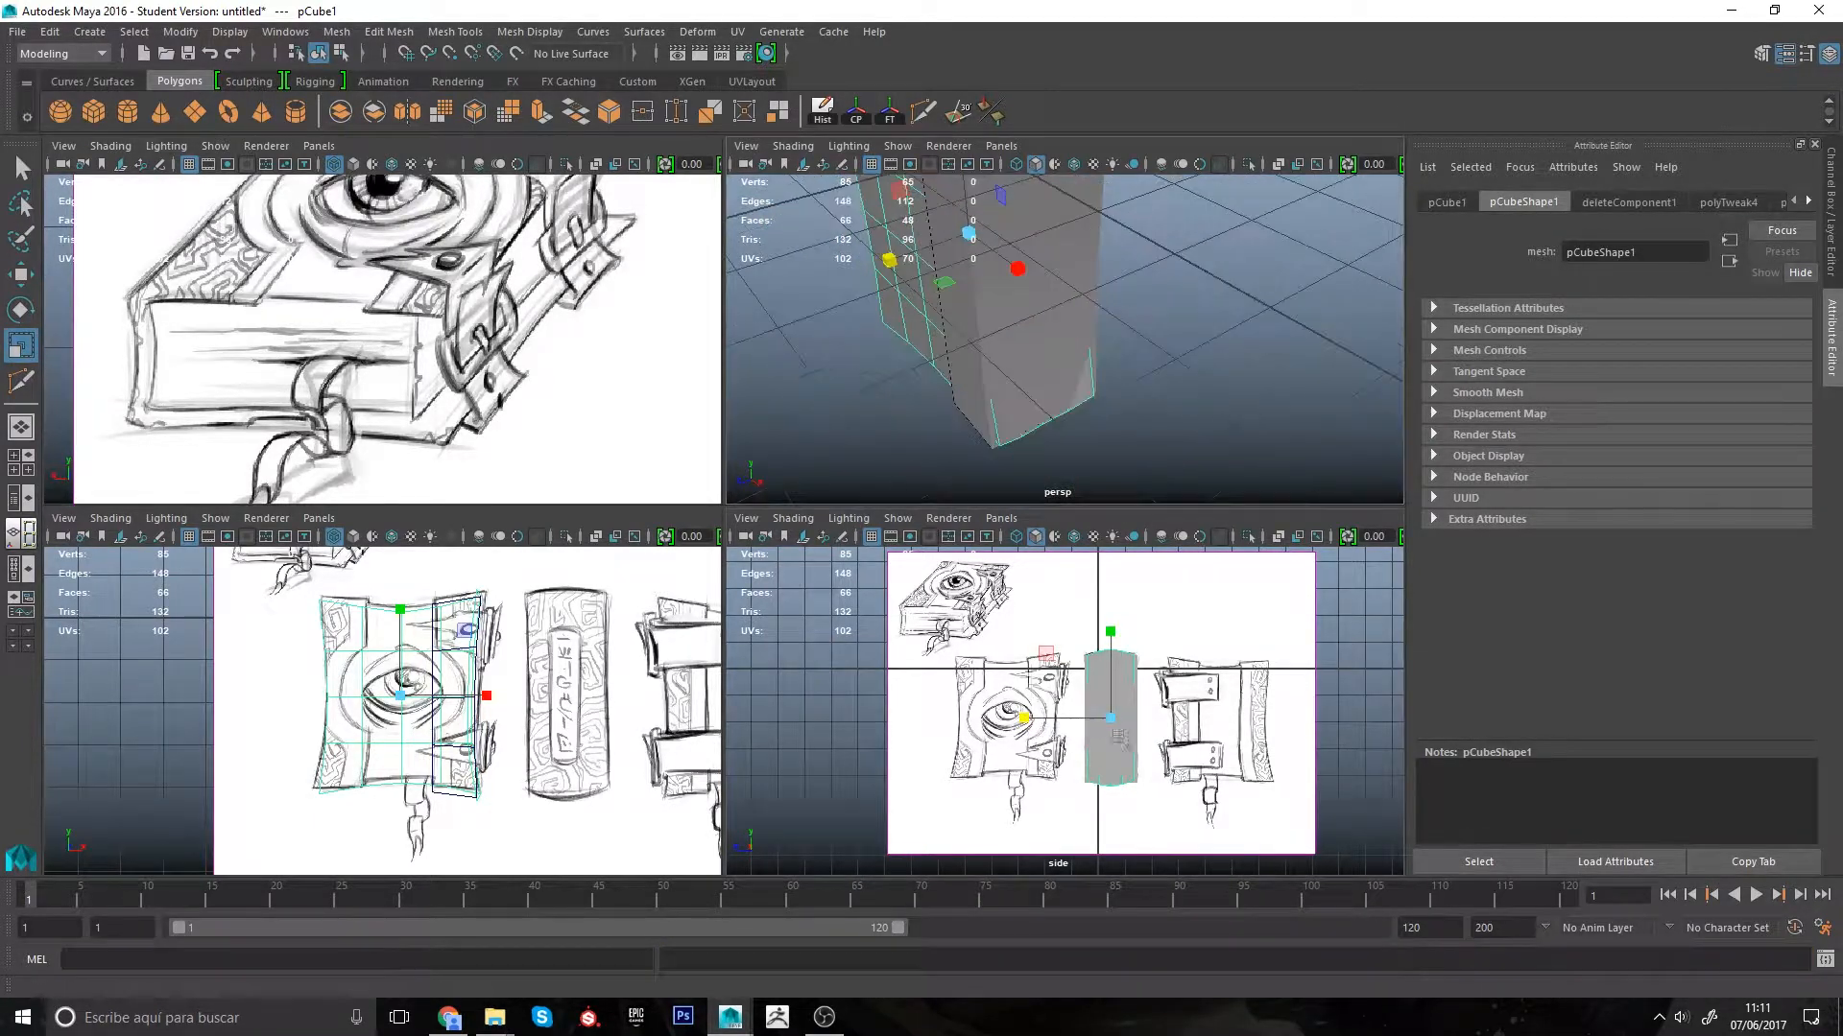
Step: Cut three evenly spaced lengthwise edge loops through the decorated strip with the Multi-Cut tool
middle_click_drag(1065, 662, 1045, 610, "alt")
left_click_drag(1041, 432, 1050, 378, "alt")
scroll(1044, 580, "up", 7)
left_click(1046, 394)
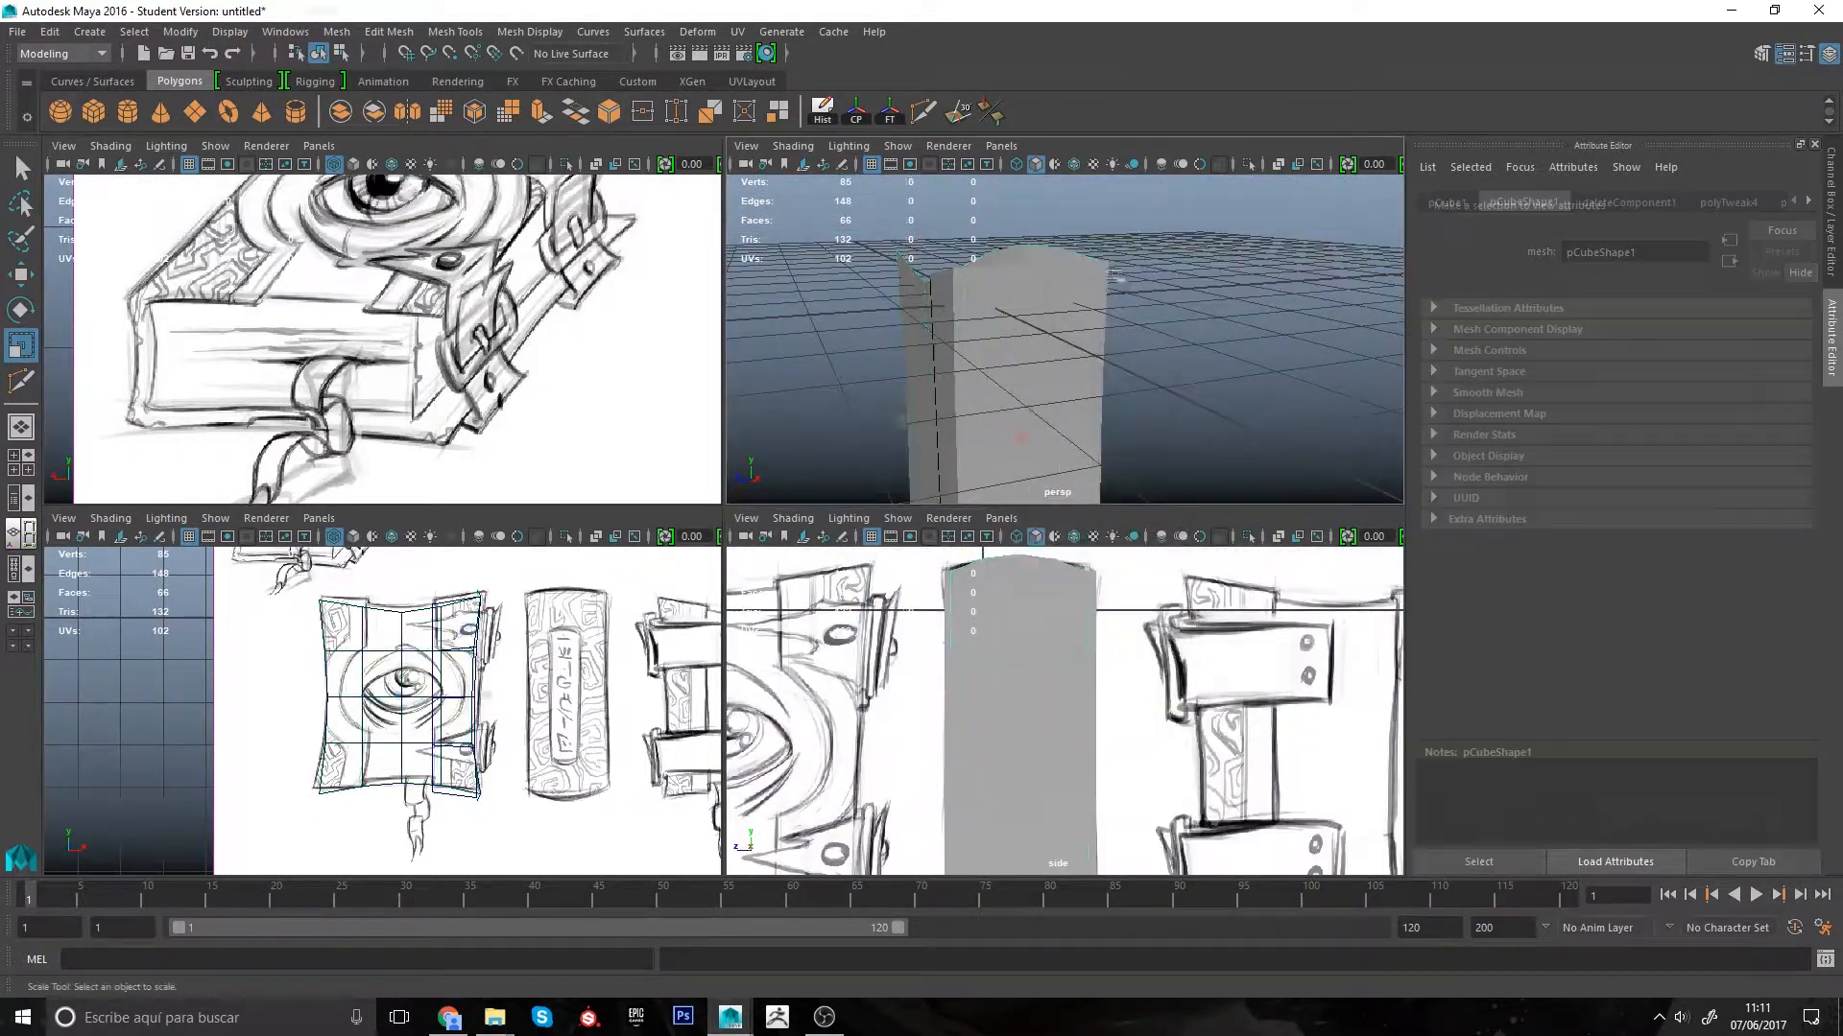
scroll(1046, 614, "up", 1)
middle_click_drag(1046, 615, 1042, 643, "alt")
left_click(922, 111)
left_click(1032, 371, "ctrl")
mouse_move(1032, 372)
left_mouse_down("alt")
mouse_move(1044, 248)
mouse_move(1041, 352)
left_mouse_up("alt")
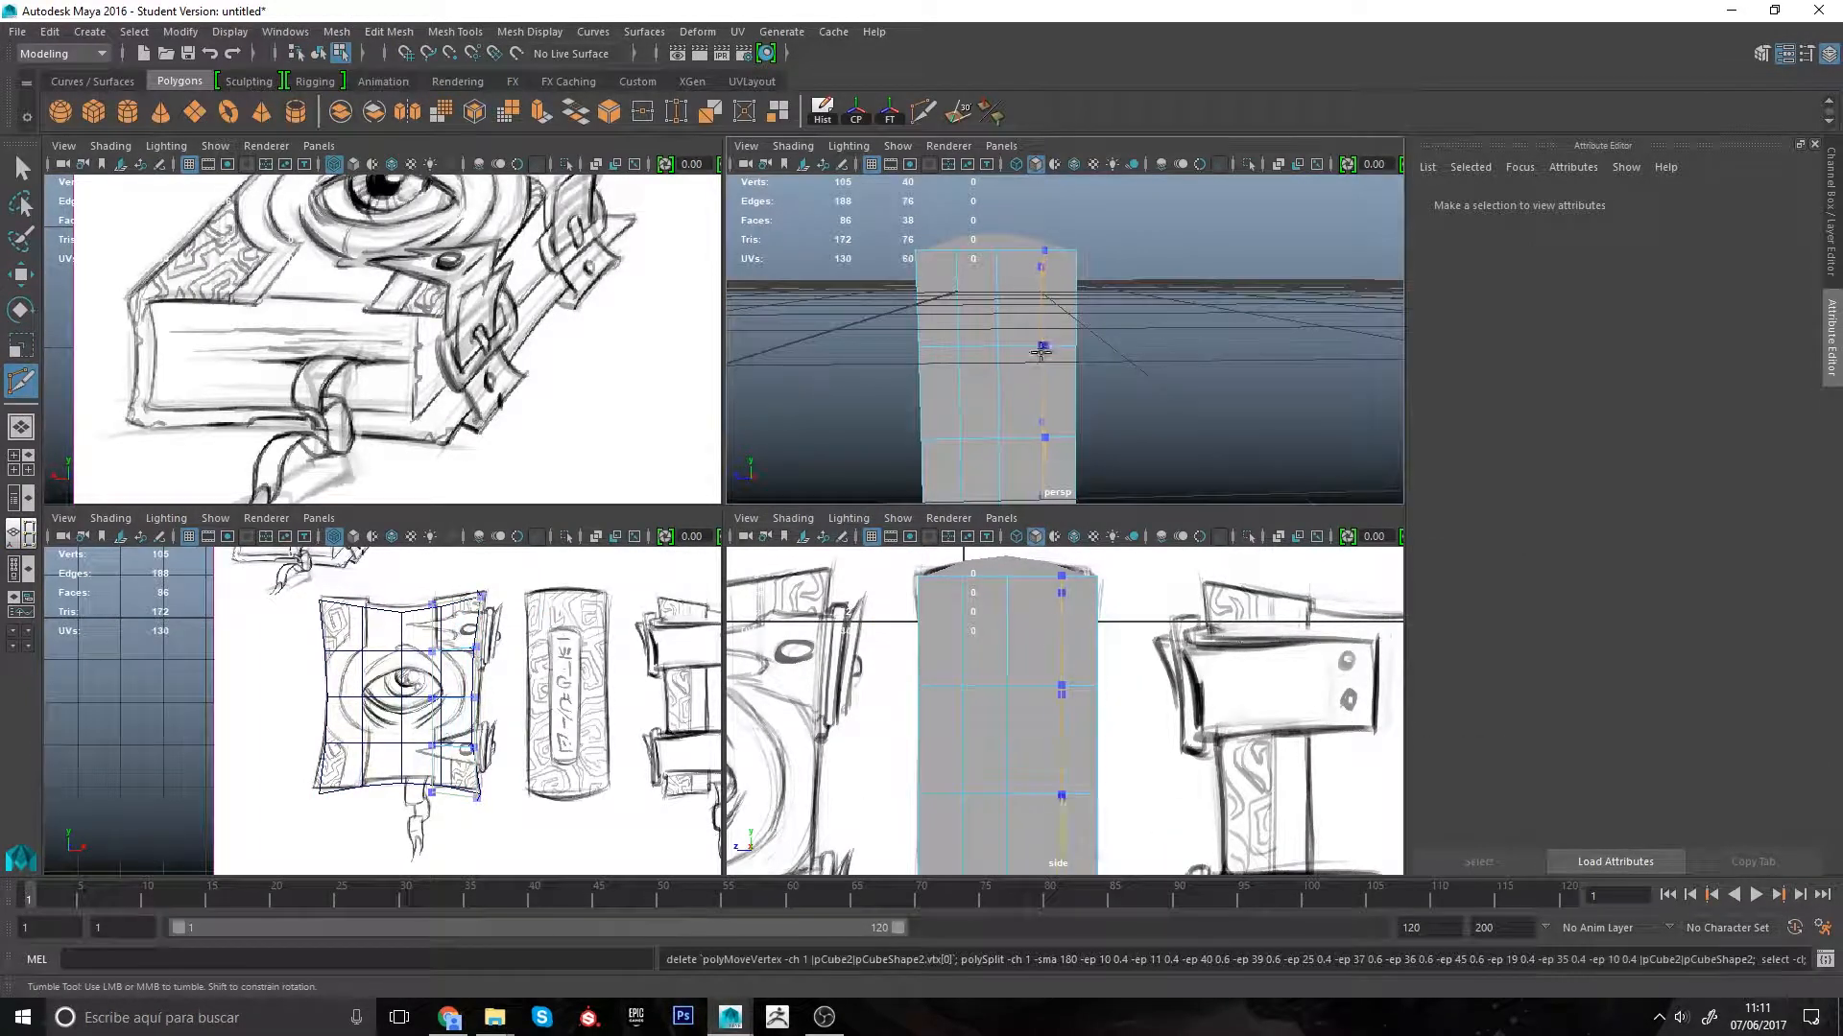
left_click(1052, 687, "ctrl")
key("q")
Step: Scale the strip's inner vertex columns vertically in the side view to arch its upper and lower ends
right_click_drag(996, 687, 946, 686)
left_click_drag(987, 568, 1022, 698)
middle_click_drag(1000, 763, 999, 624, "alt")
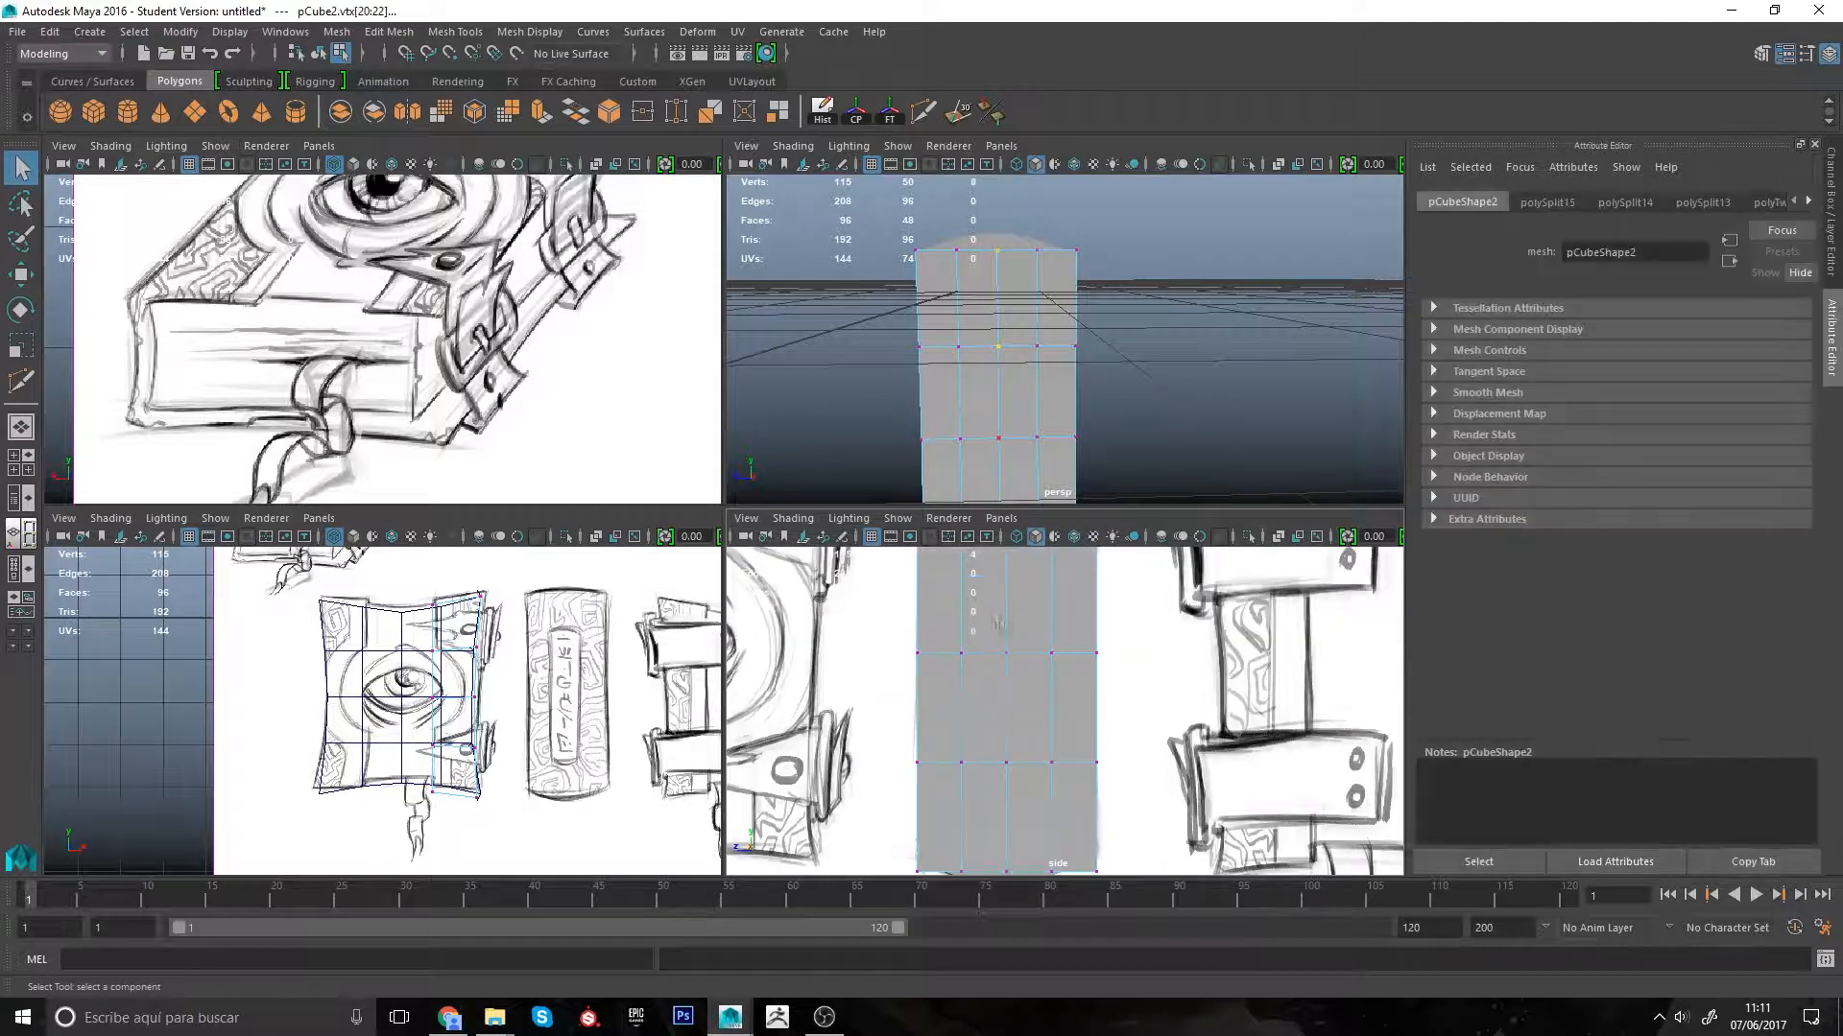
scroll(998, 624, "down", 4)
key("r")
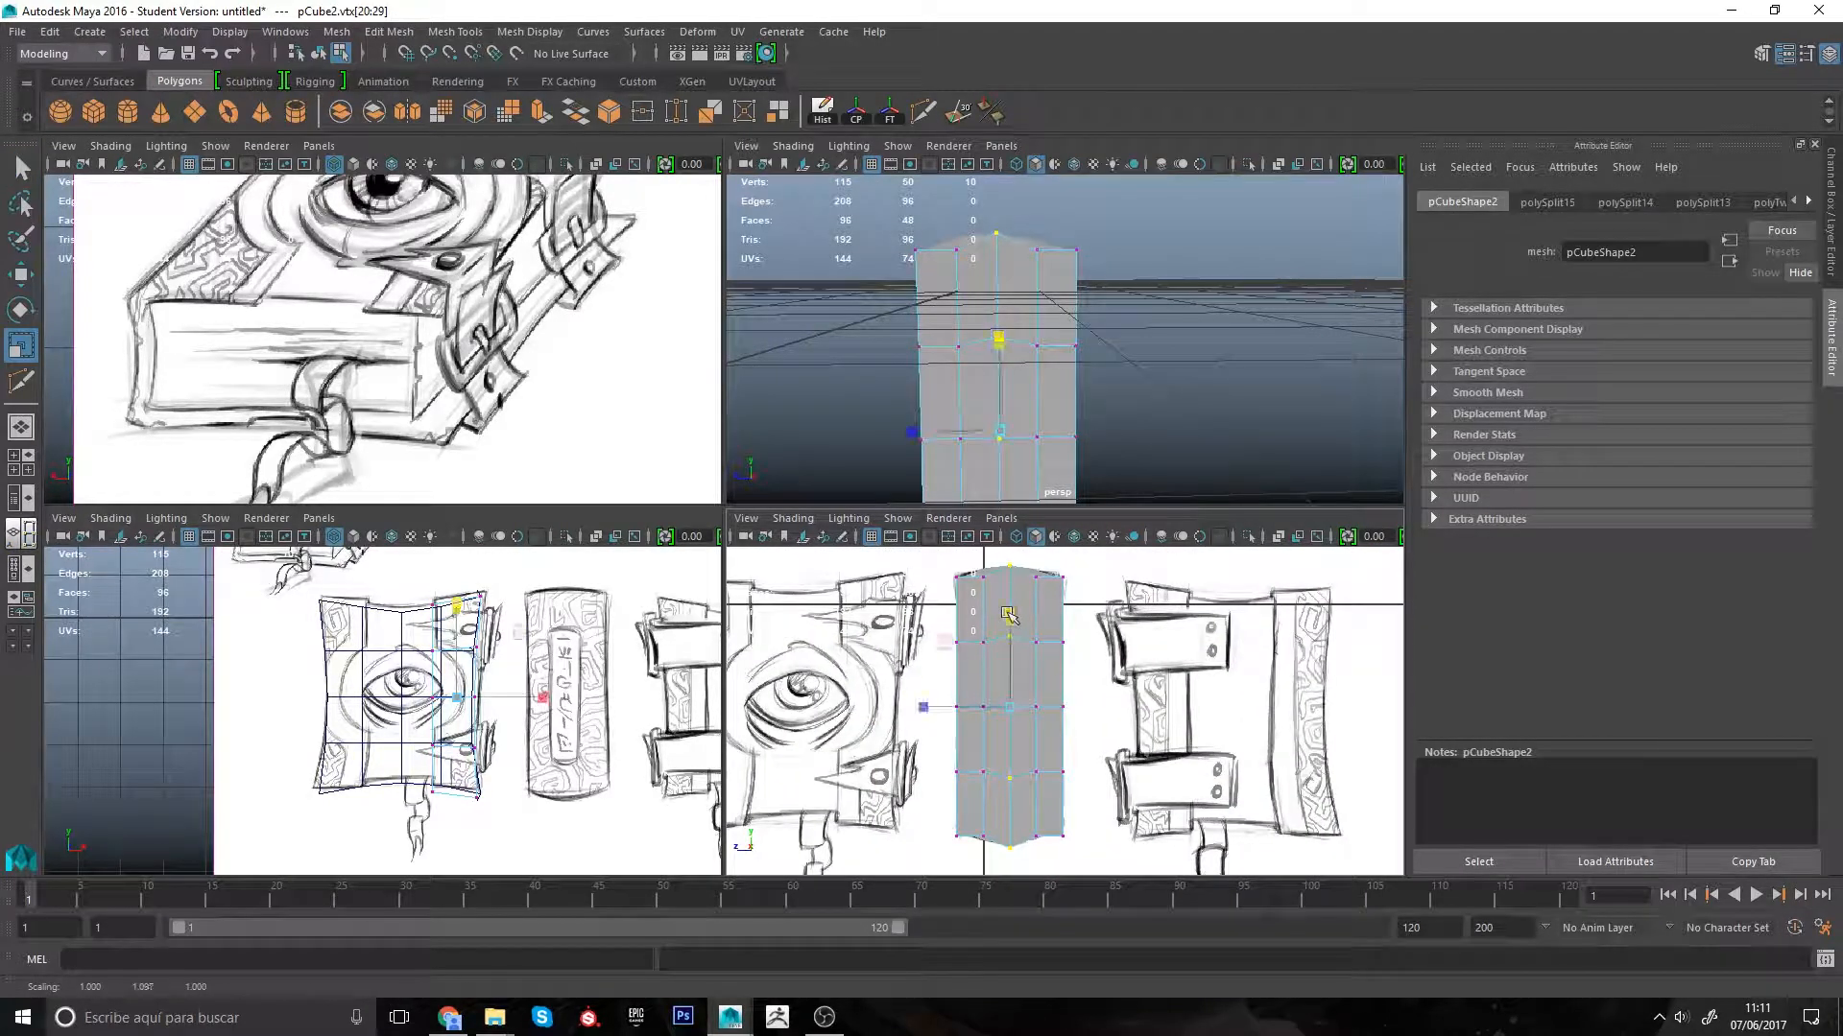
mouse_move(1007, 612)
left_mouse_down()
mouse_move(1050, 852)
mouse_move(1036, 617)
left_mouse_up()
left_click_drag(969, 562, 1001, 875)
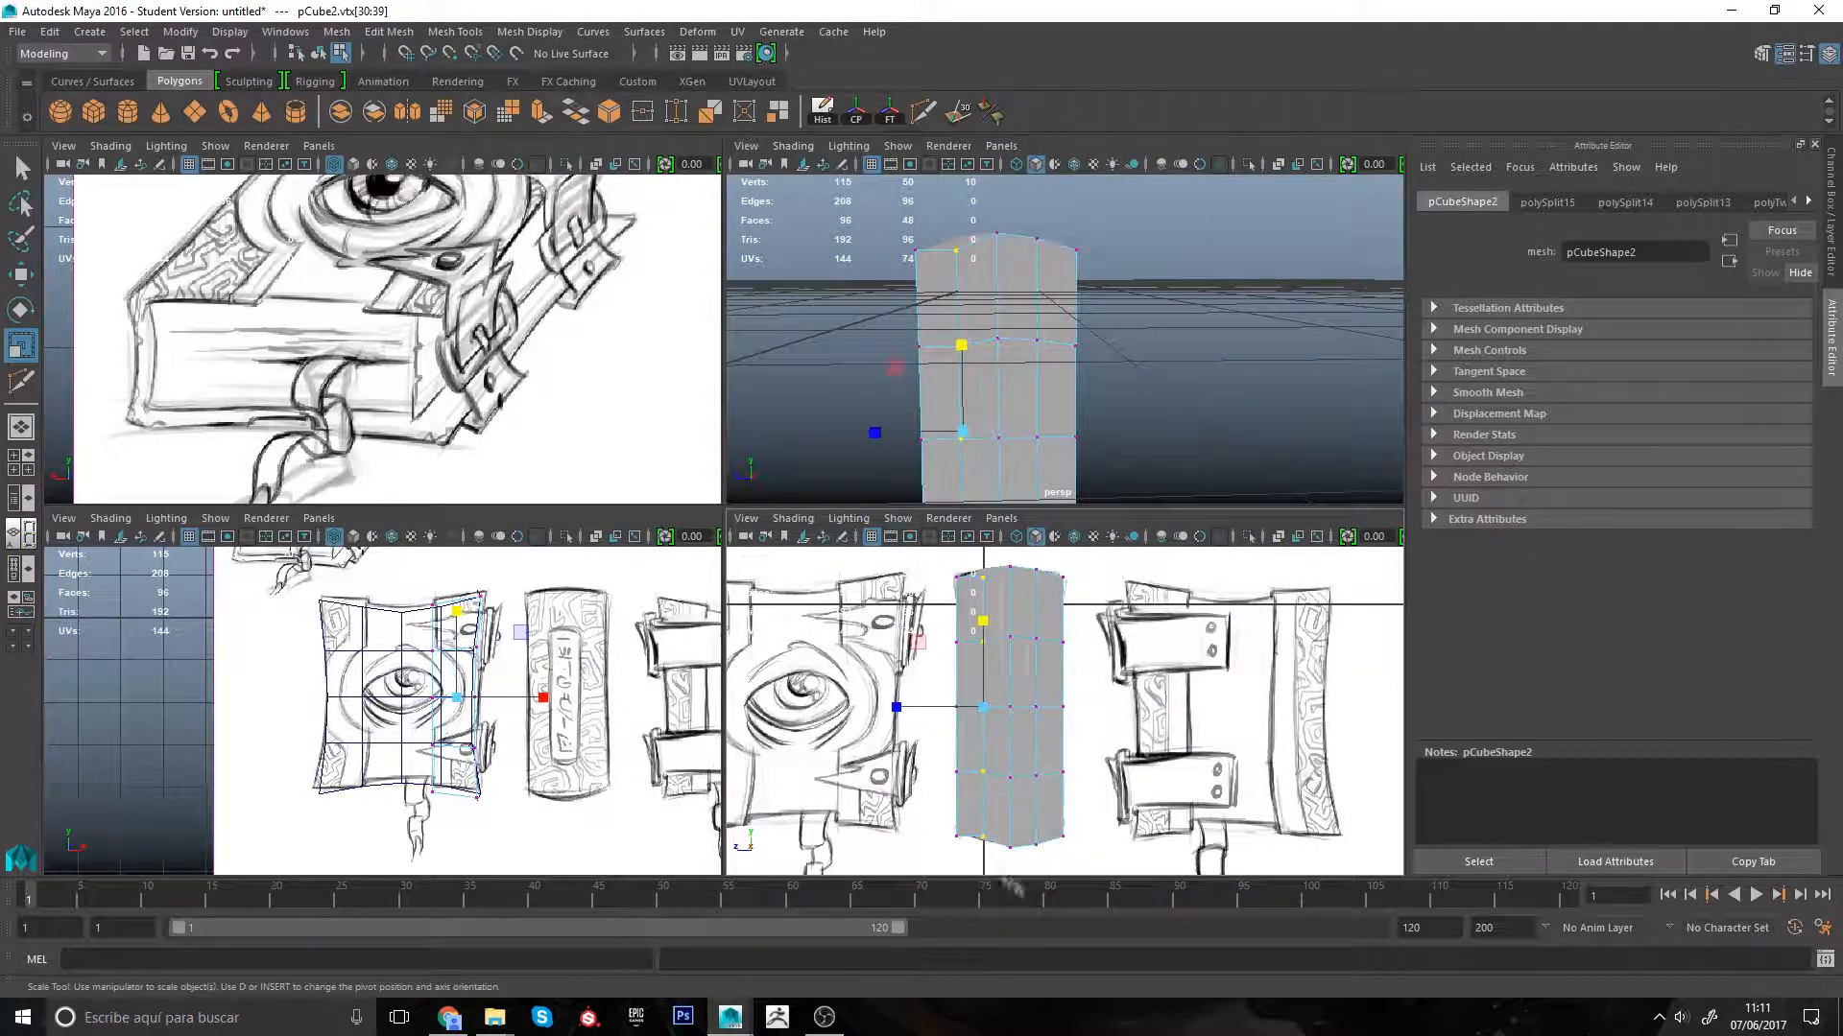
middle_click_drag(1092, 804, 1091, 797)
Step: Delete the two middle columns of faces on the strip's inner side together with their upper and lower end faces
left_click_drag(1238, 279, 1056, 358, "alt")
right_click_drag(1056, 358, 1047, 382)
left_click(1046, 382)
key("q")
middle_click_drag(1045, 382, 1025, 340, "alt")
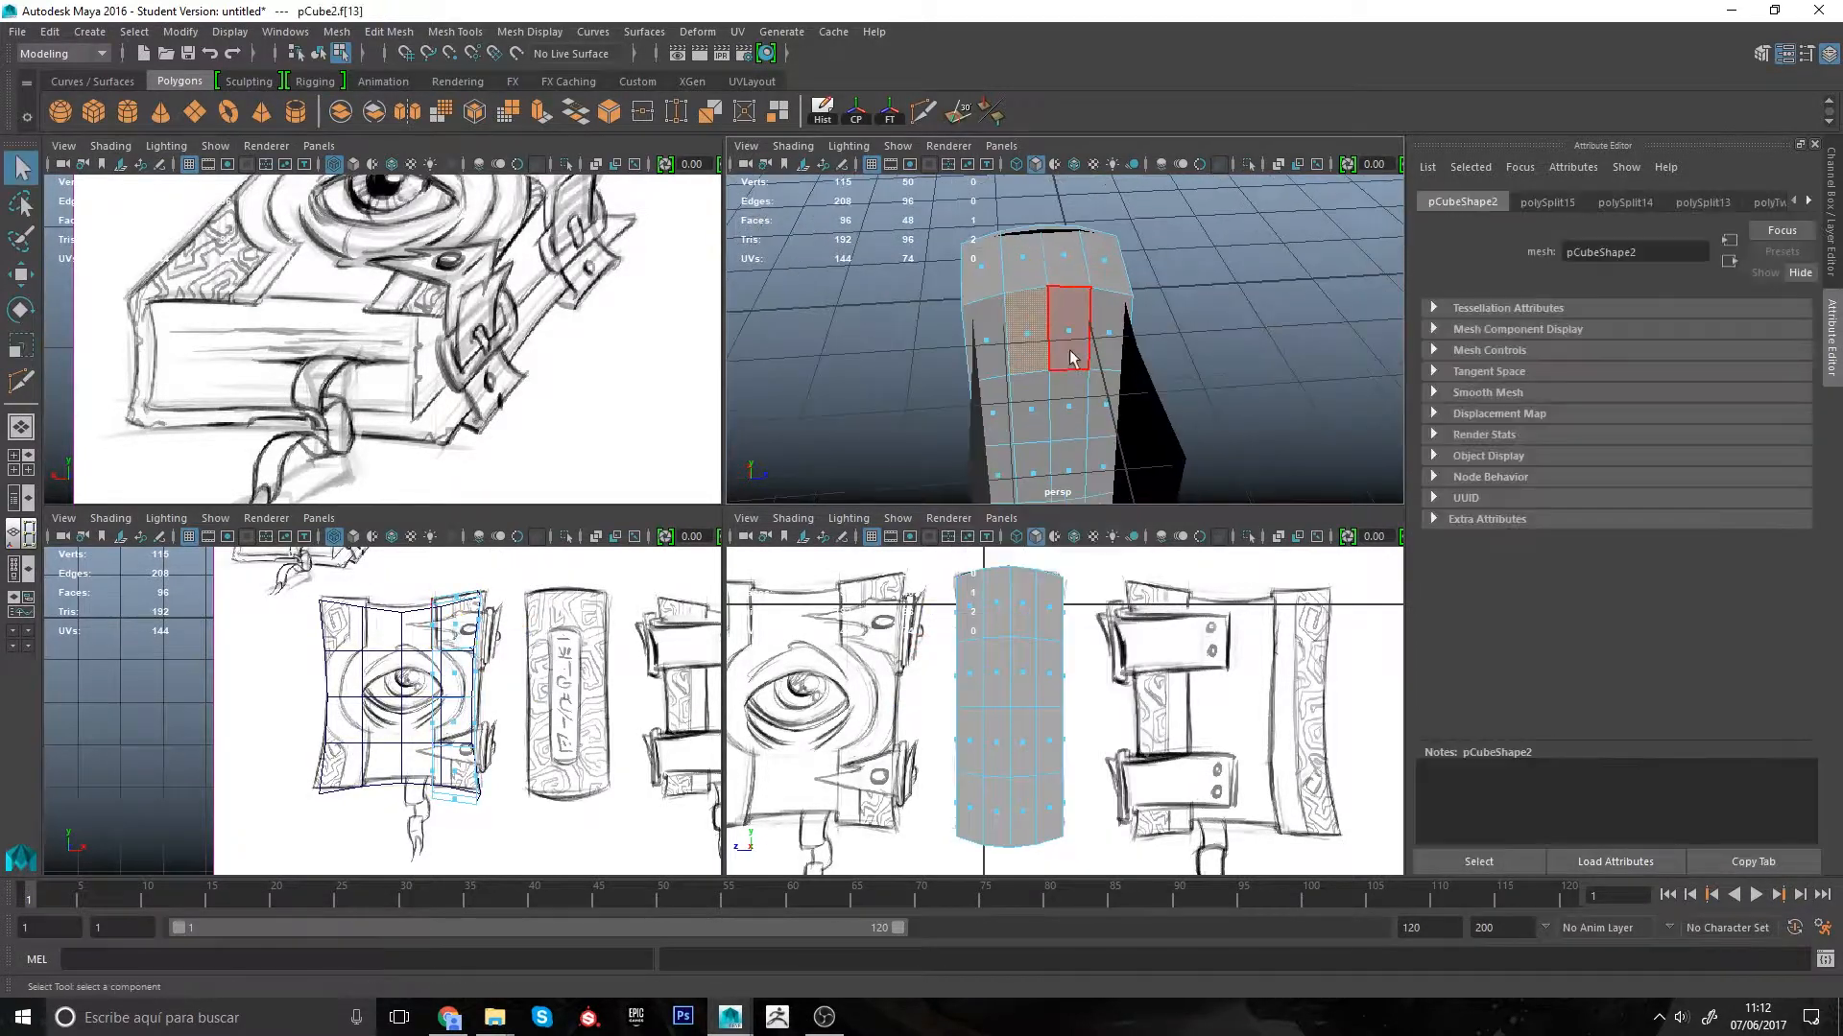
left_click(1071, 357, "shift")
left_click(1068, 411, "shift")
left_click(1036, 420, "shift")
left_click(1034, 440, "shift")
left_click_drag(1041, 461, 1065, 317, "alt")
left_click(1060, 349, "shift")
left_click(1056, 220, "shift")
left_click(1084, 211, "shift")
key("Delete")
Step: Delete the remaining two face columns on the strip's inner side, including their end faces, leaving an open shell
left_click(1081, 370)
double_click(1083, 408, "shift")
left_click_drag(1082, 408, 1152, 384, "alt")
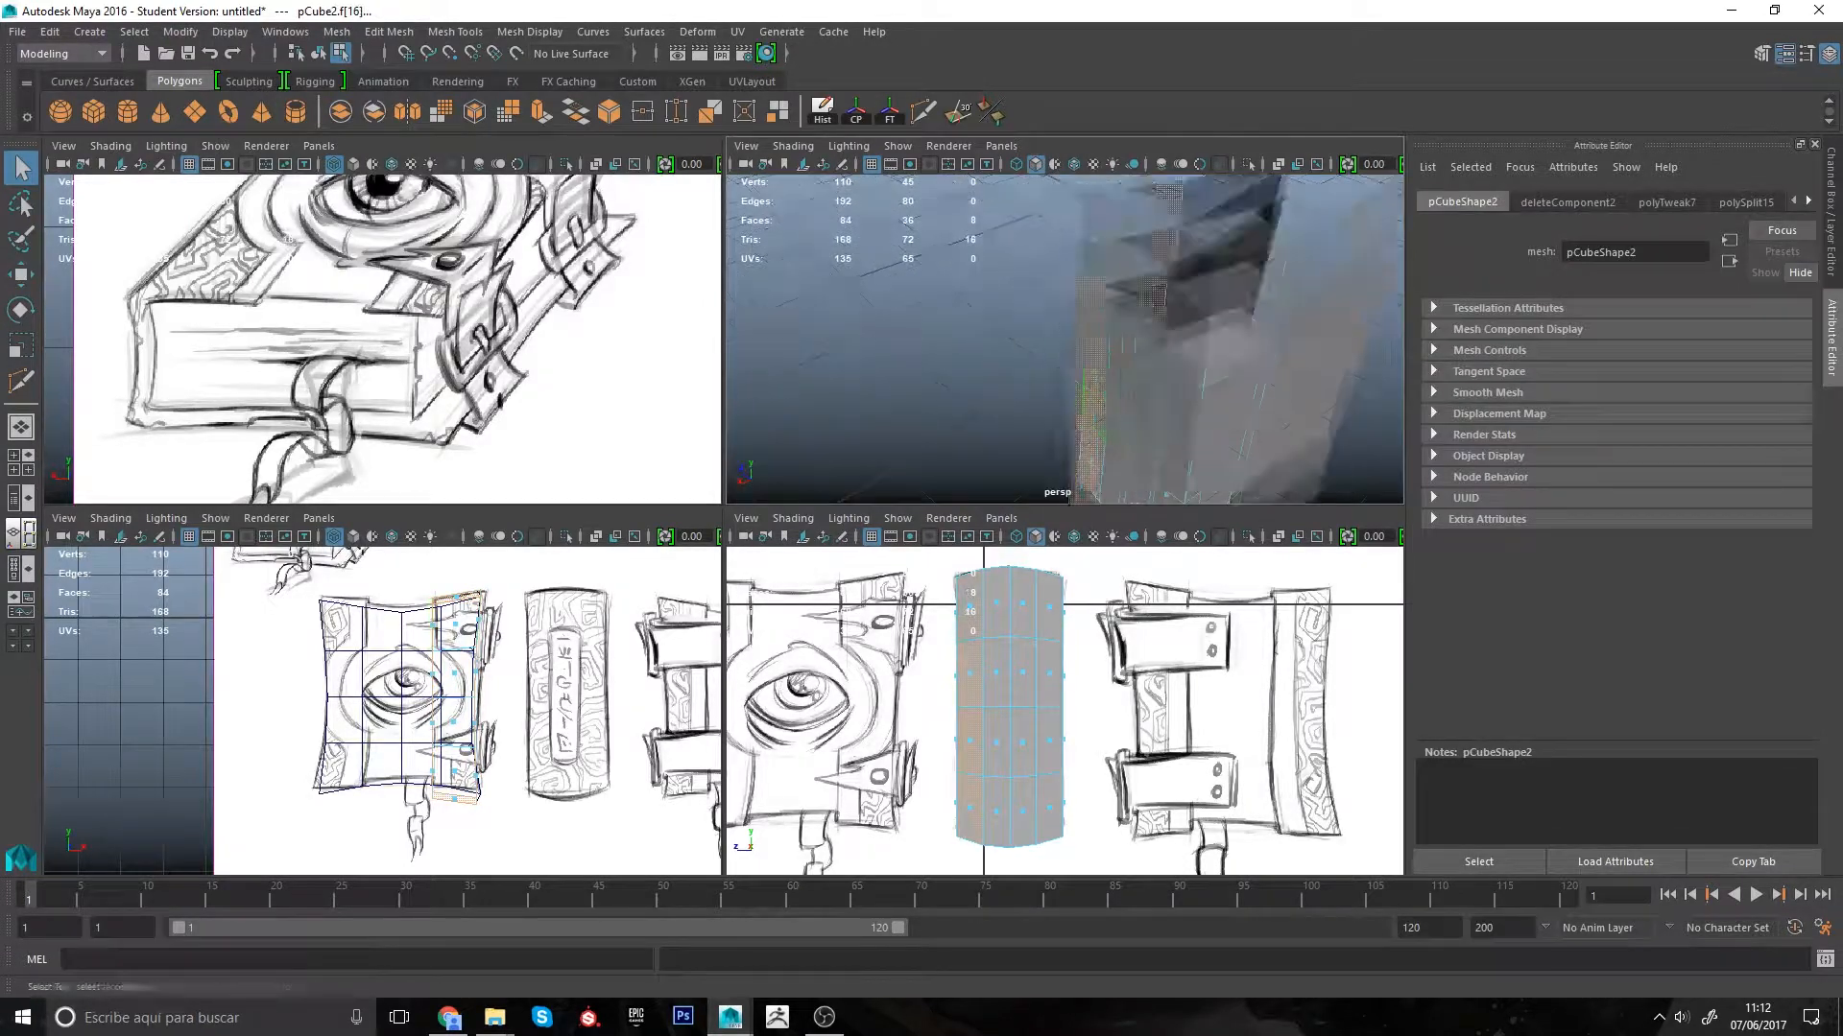
key("Delete")
left_click_drag(1104, 316, 1050, 365, "alt")
left_click(1042, 375)
double_click(1048, 413, "shift")
left_click_drag(1053, 432, 1094, 288, "alt")
left_click(1091, 362, "shift")
left_click(1092, 420, "shift")
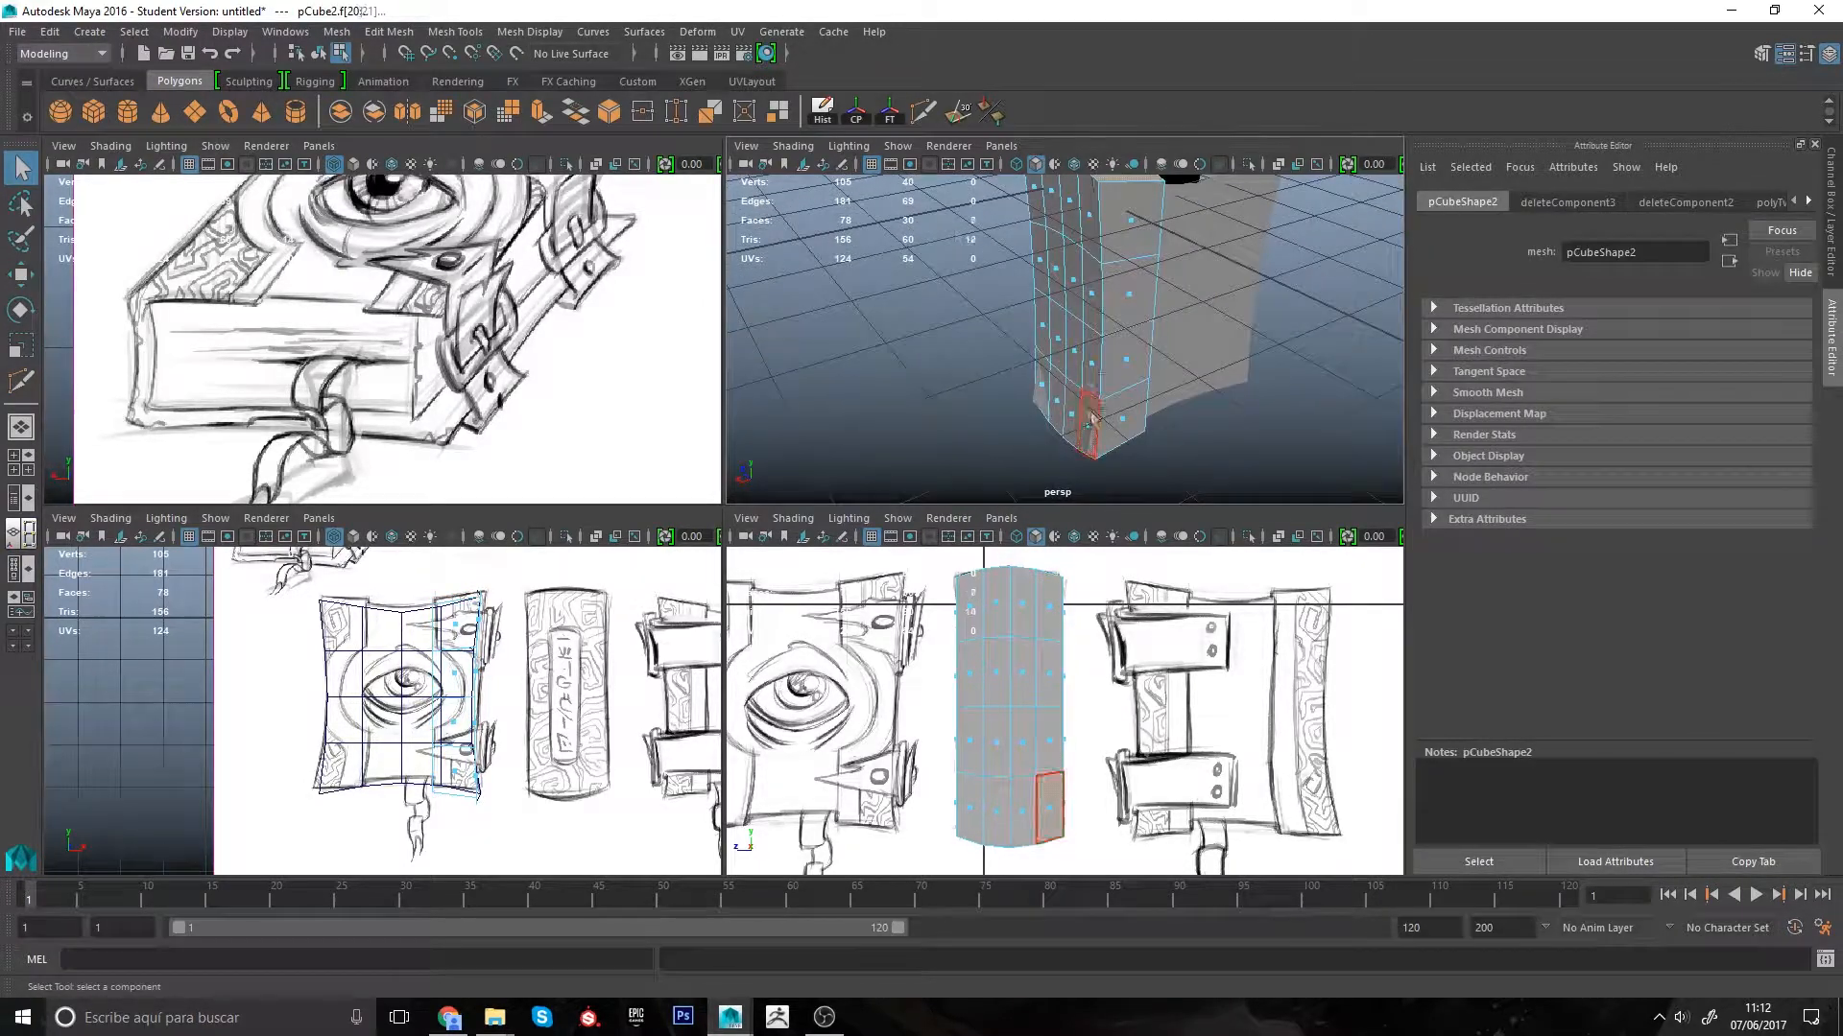
key("Delete")
Step: Extrude the border edges around the strip's upper and lower ends with a thickness of -0.2
left_click_drag(1092, 419, 1047, 422, "alt")
right_click_drag(1045, 346, 1045, 314)
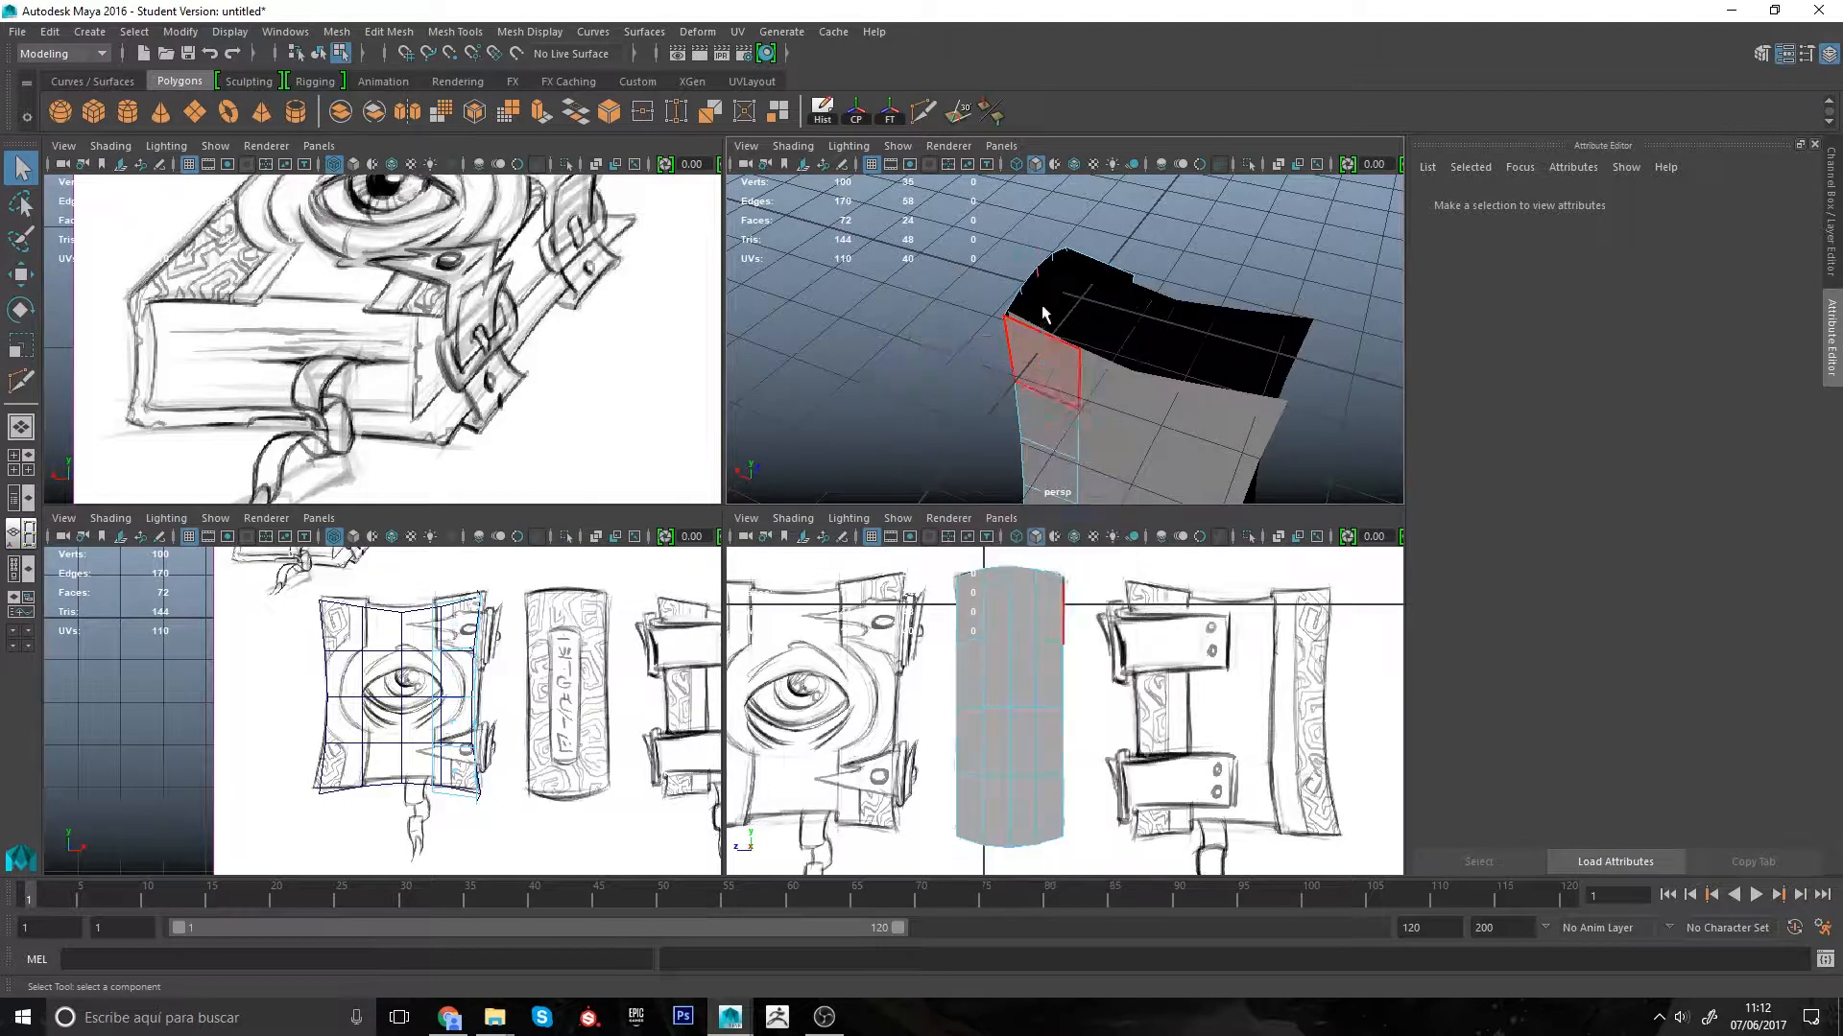
left_click(1044, 332)
left_click_drag(1044, 332, 972, 415, "alt")
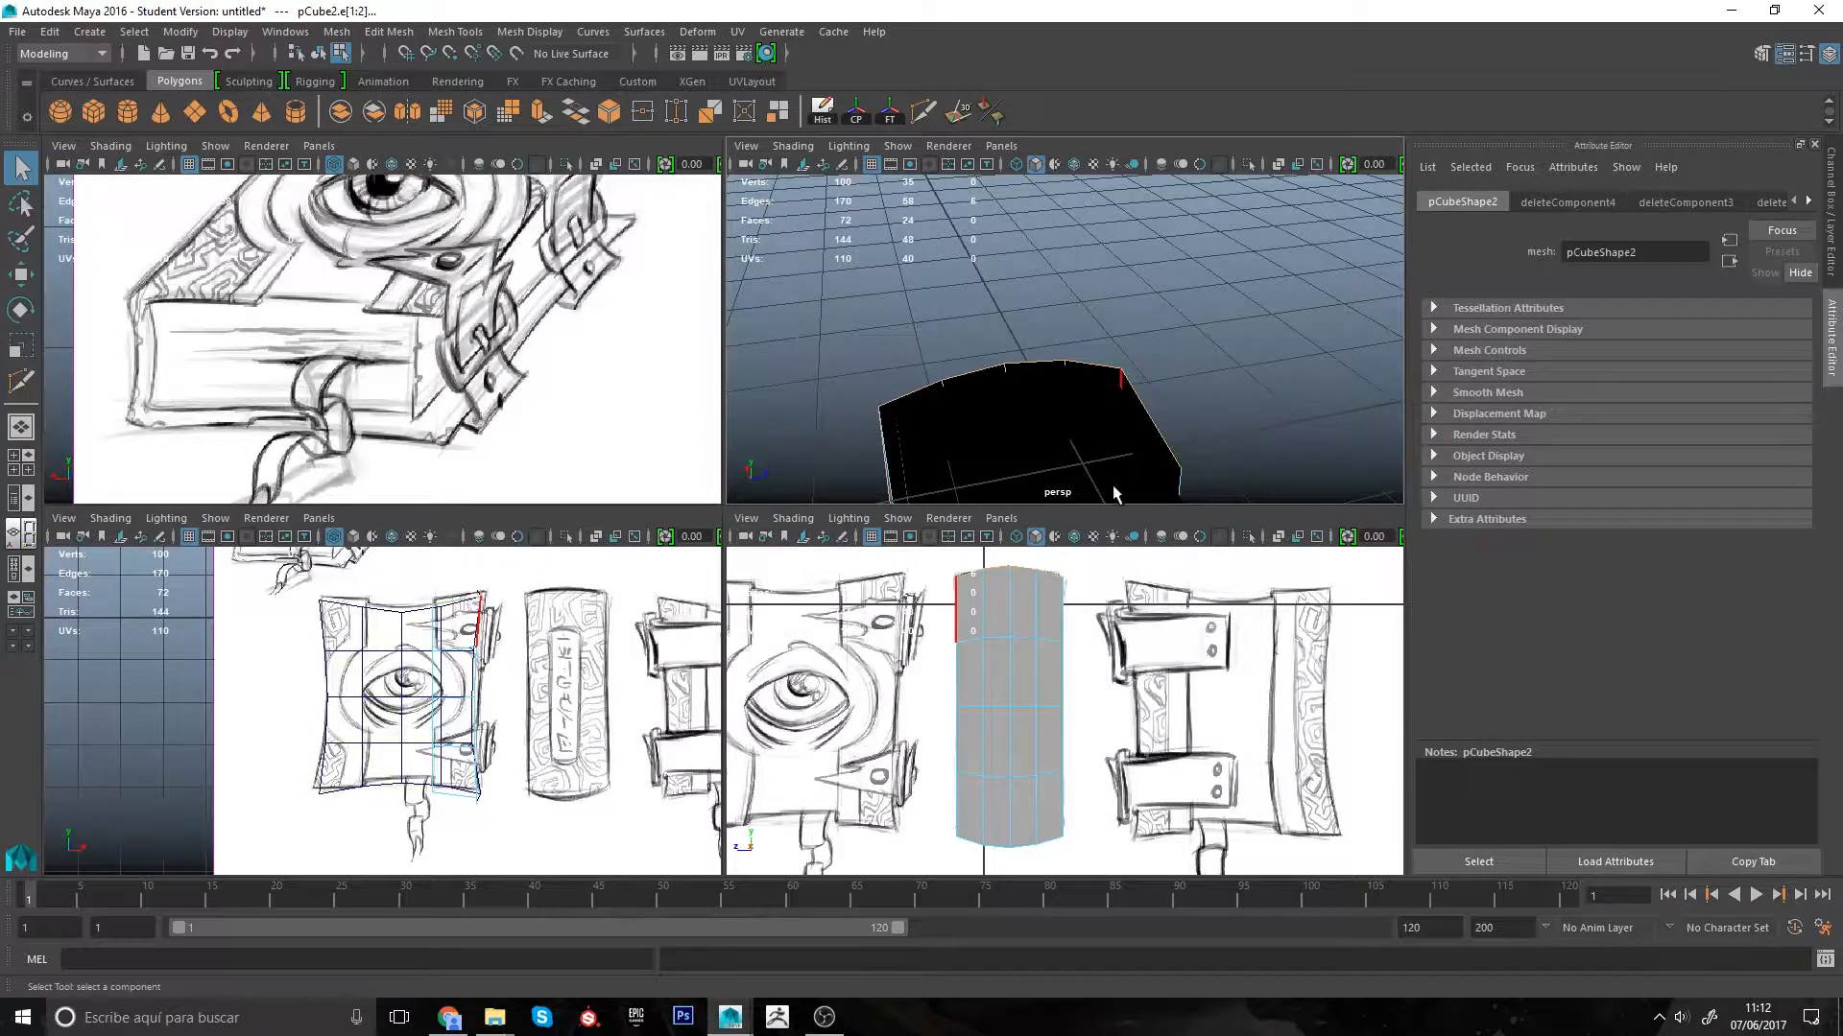
left_click_drag(1115, 493, 1073, 310, "alt")
mouse_move(1077, 330)
left_mouse_down("alt")
mouse_move(1092, 333)
mouse_move(1083, 302)
mouse_move(1079, 333)
left_mouse_up("alt")
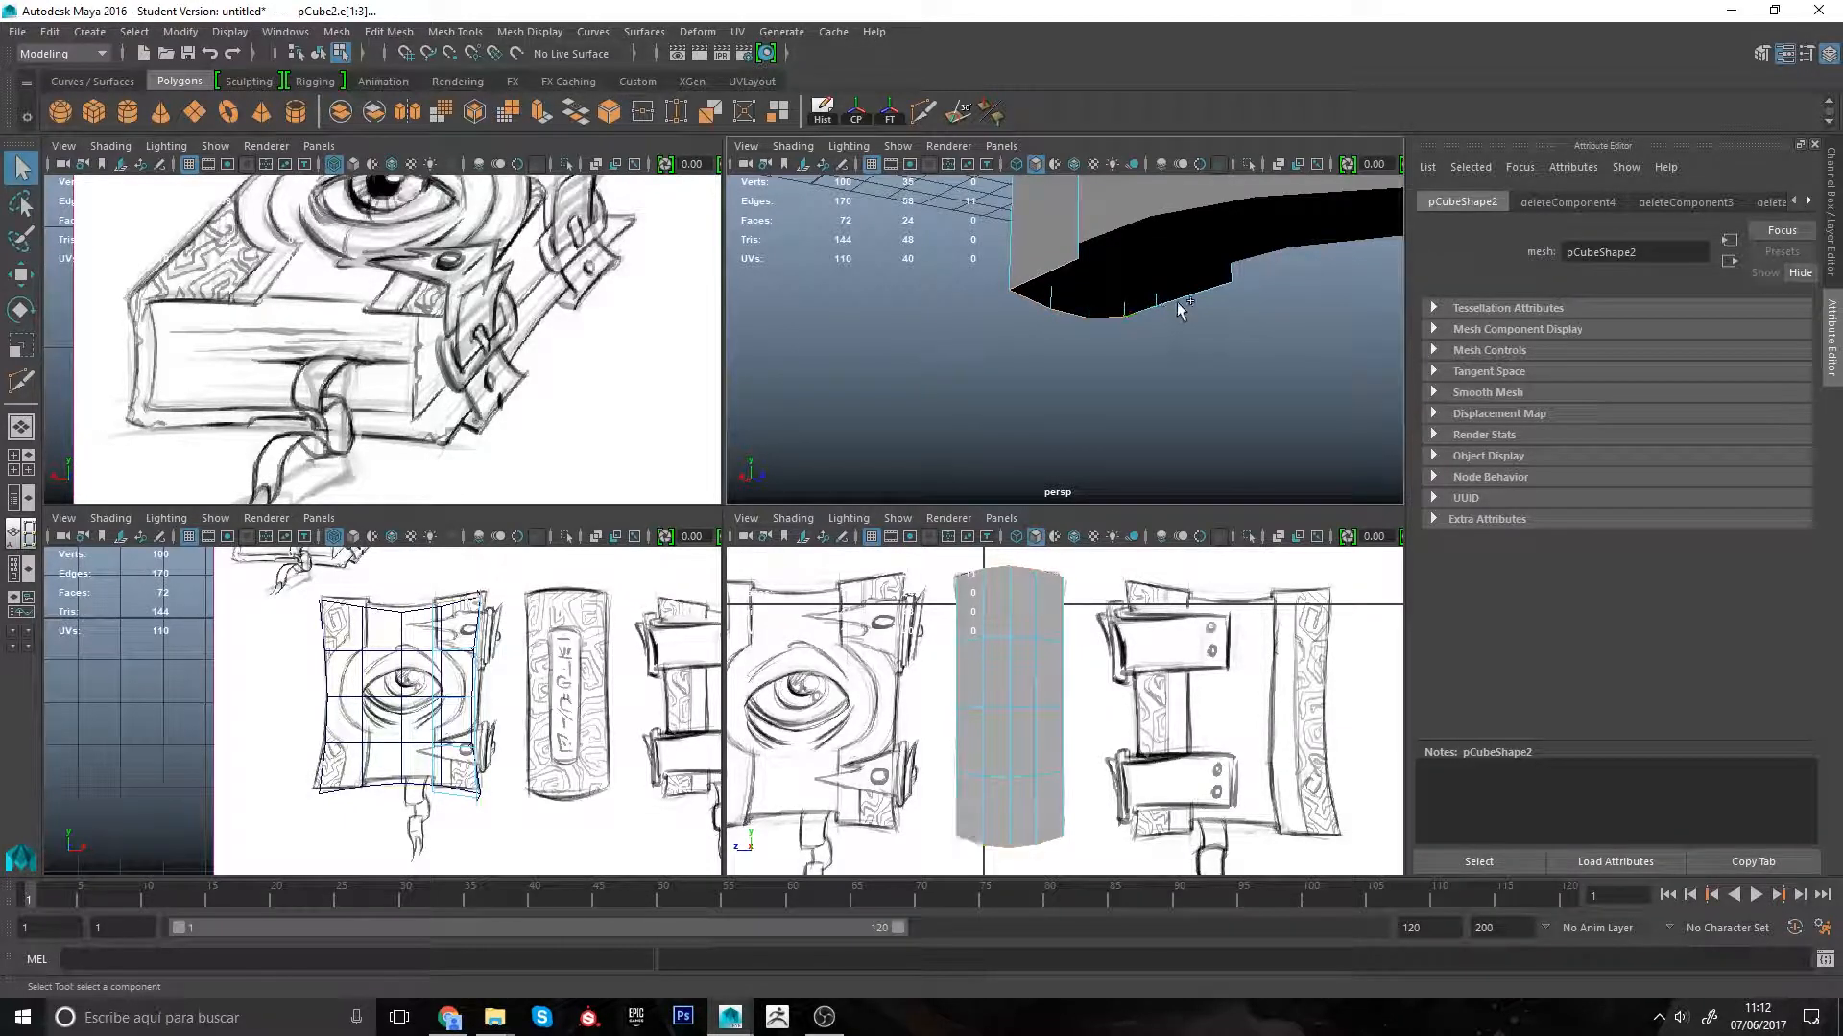
left_click_drag(1188, 384, 1075, 427, "alt")
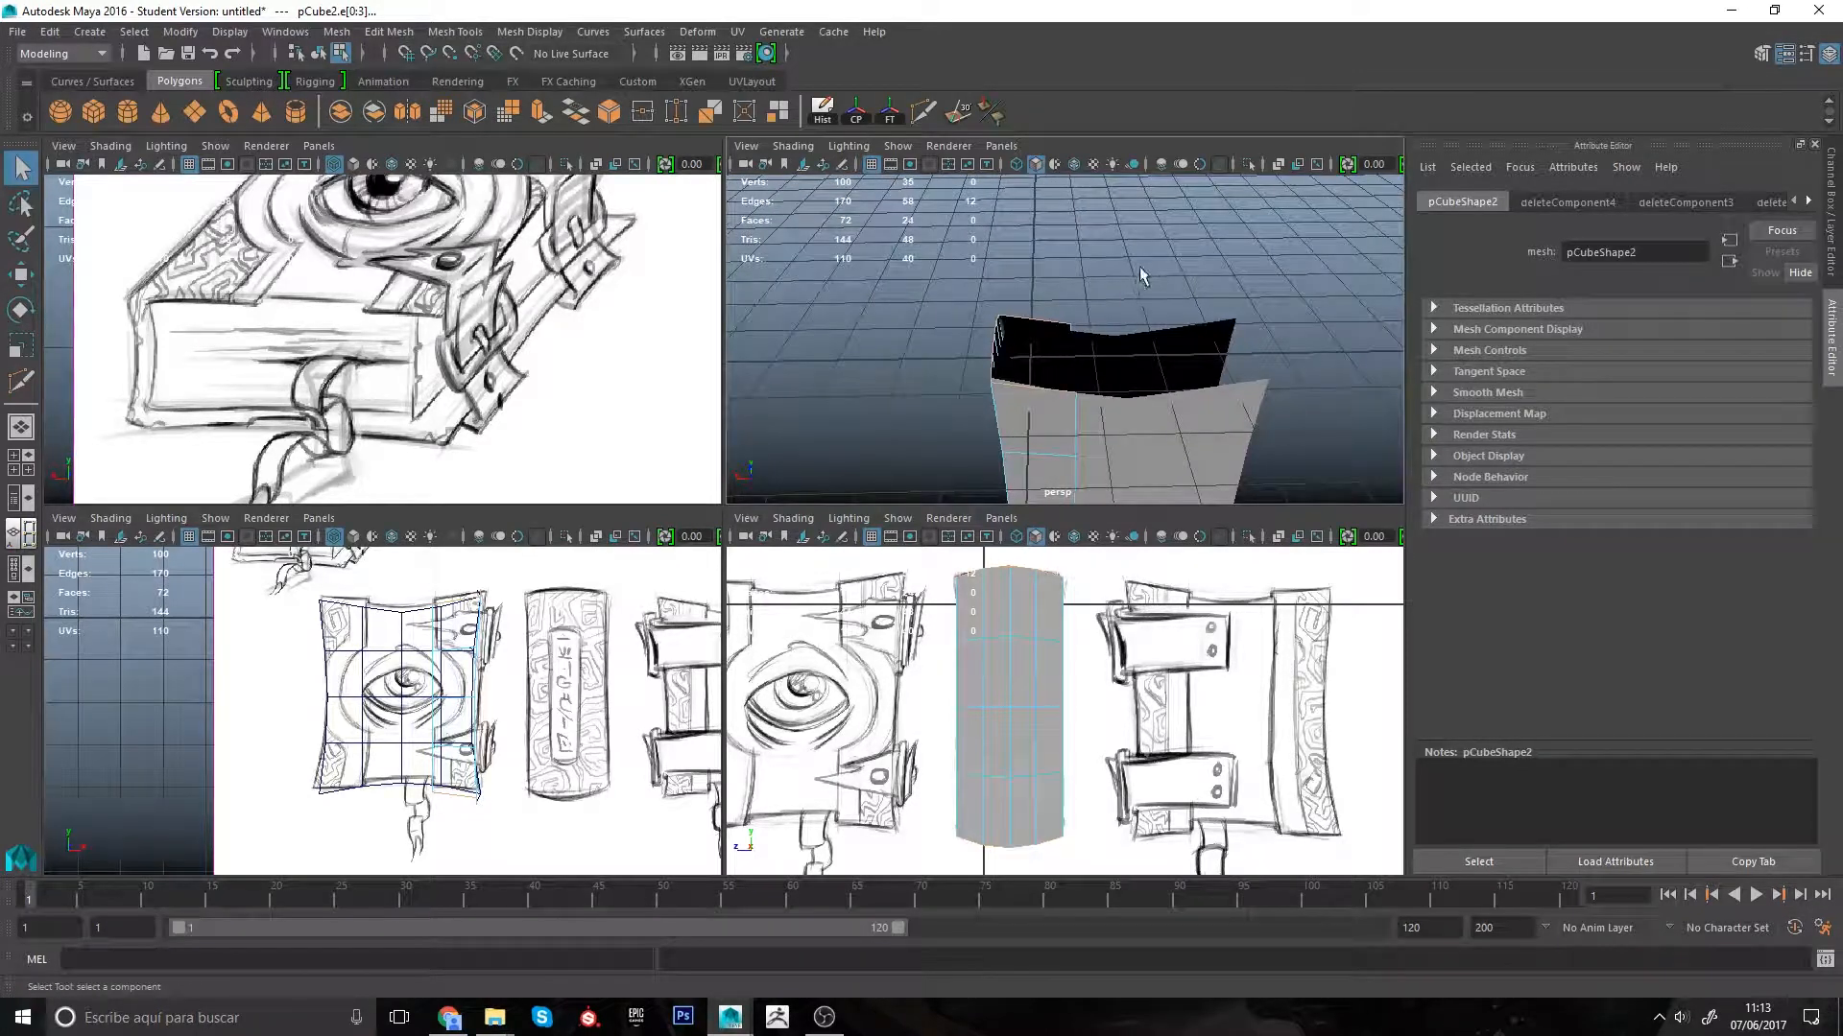
right_click_drag(1142, 275, 1140, 323, "shift")
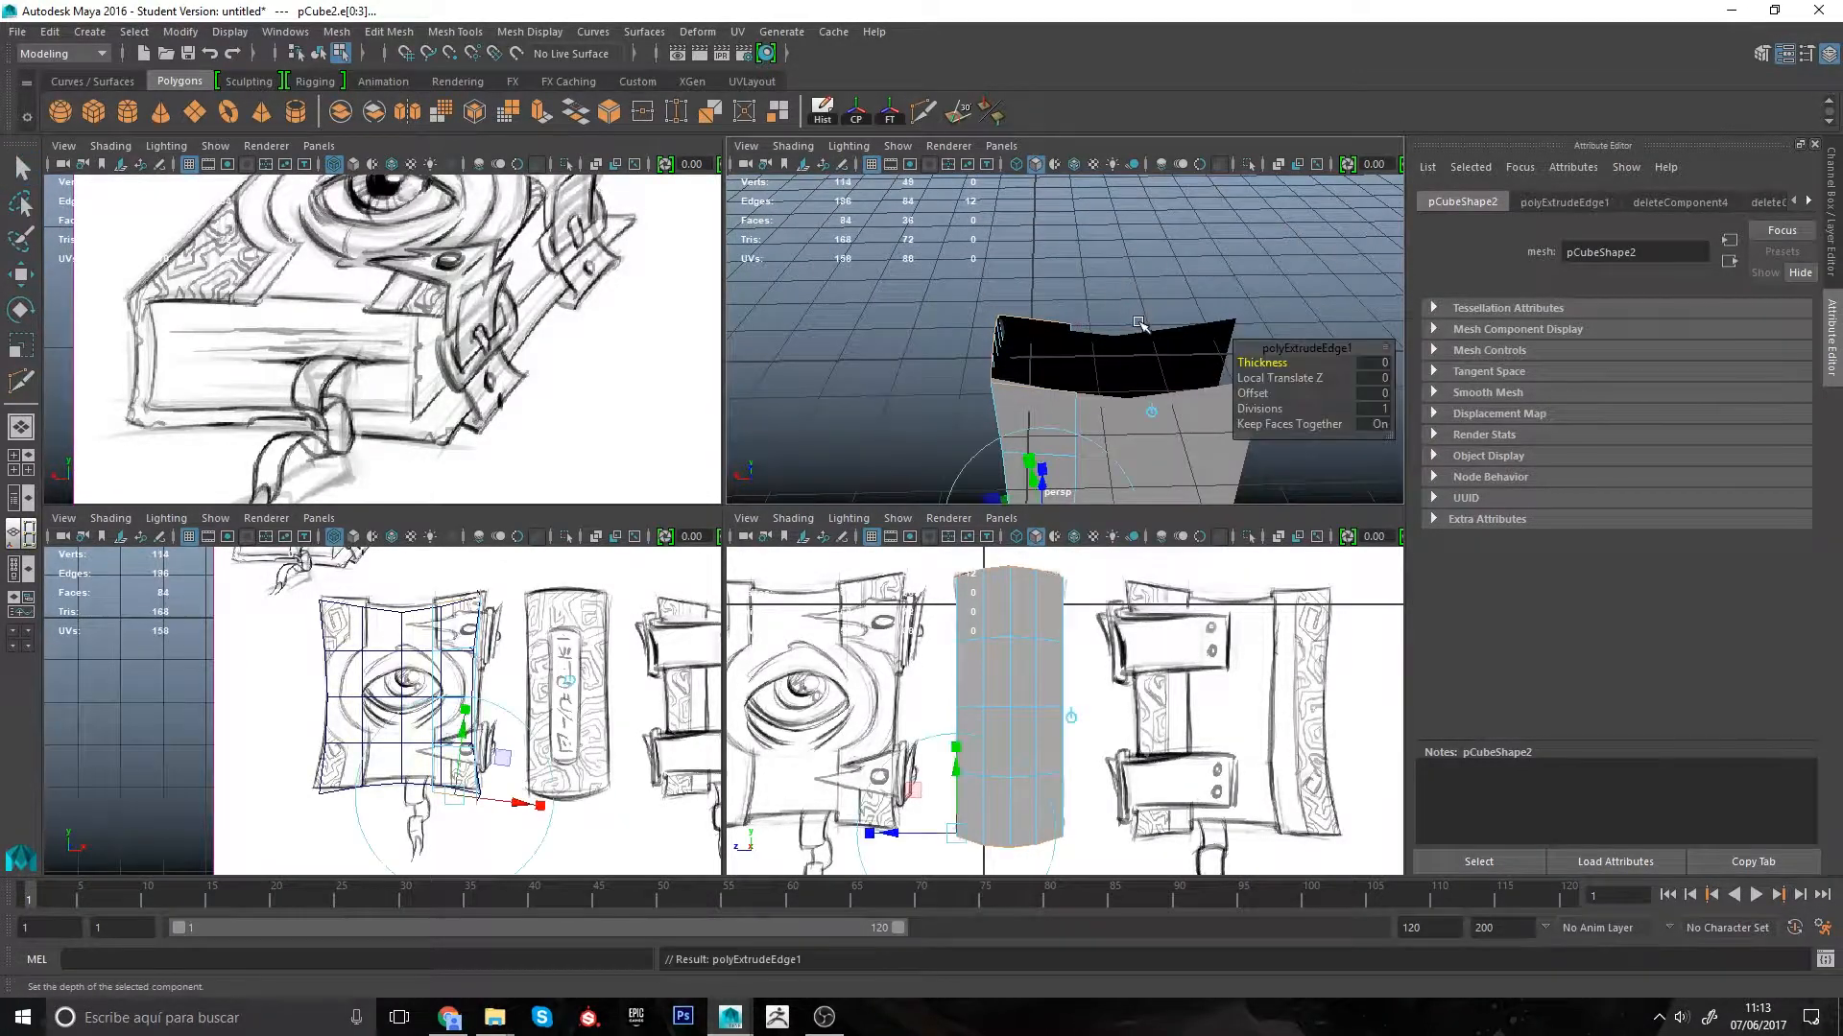
middle_click_drag(1128, 386, 1138, 273, "alt")
left_click_drag(1270, 362, 1036, 303)
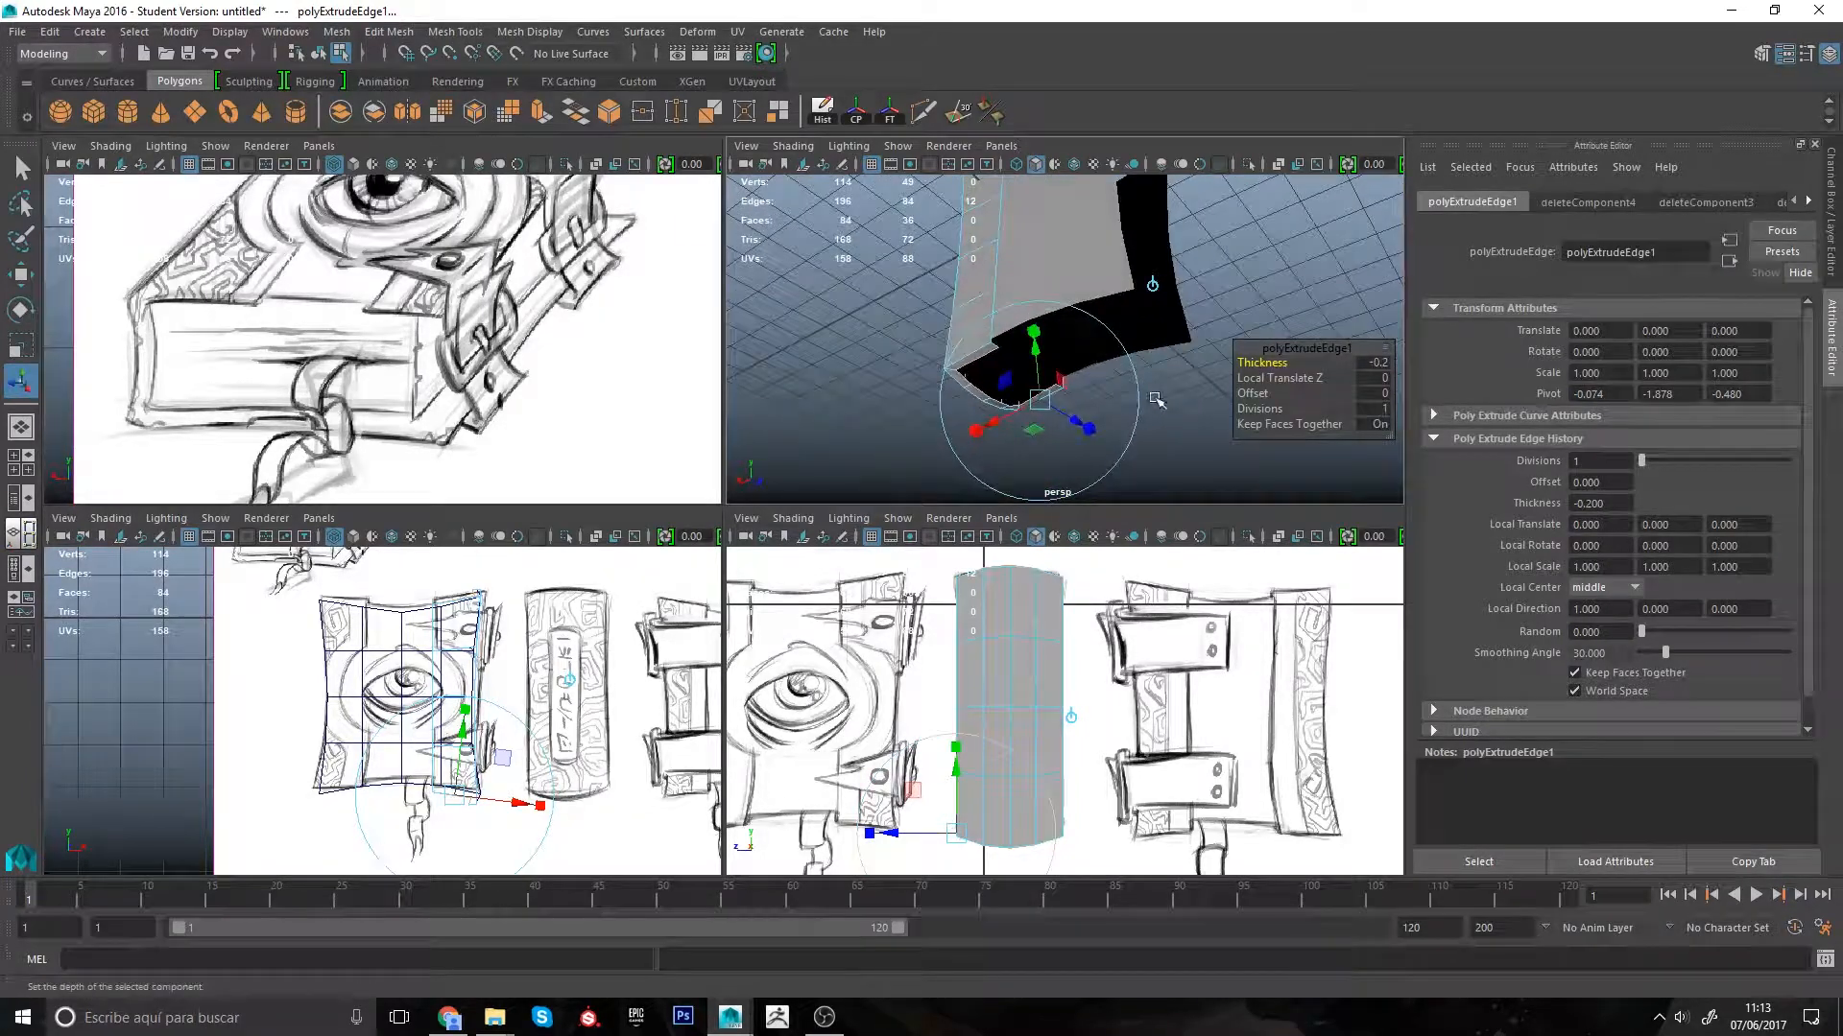
scroll(1065, 384, "up", 4)
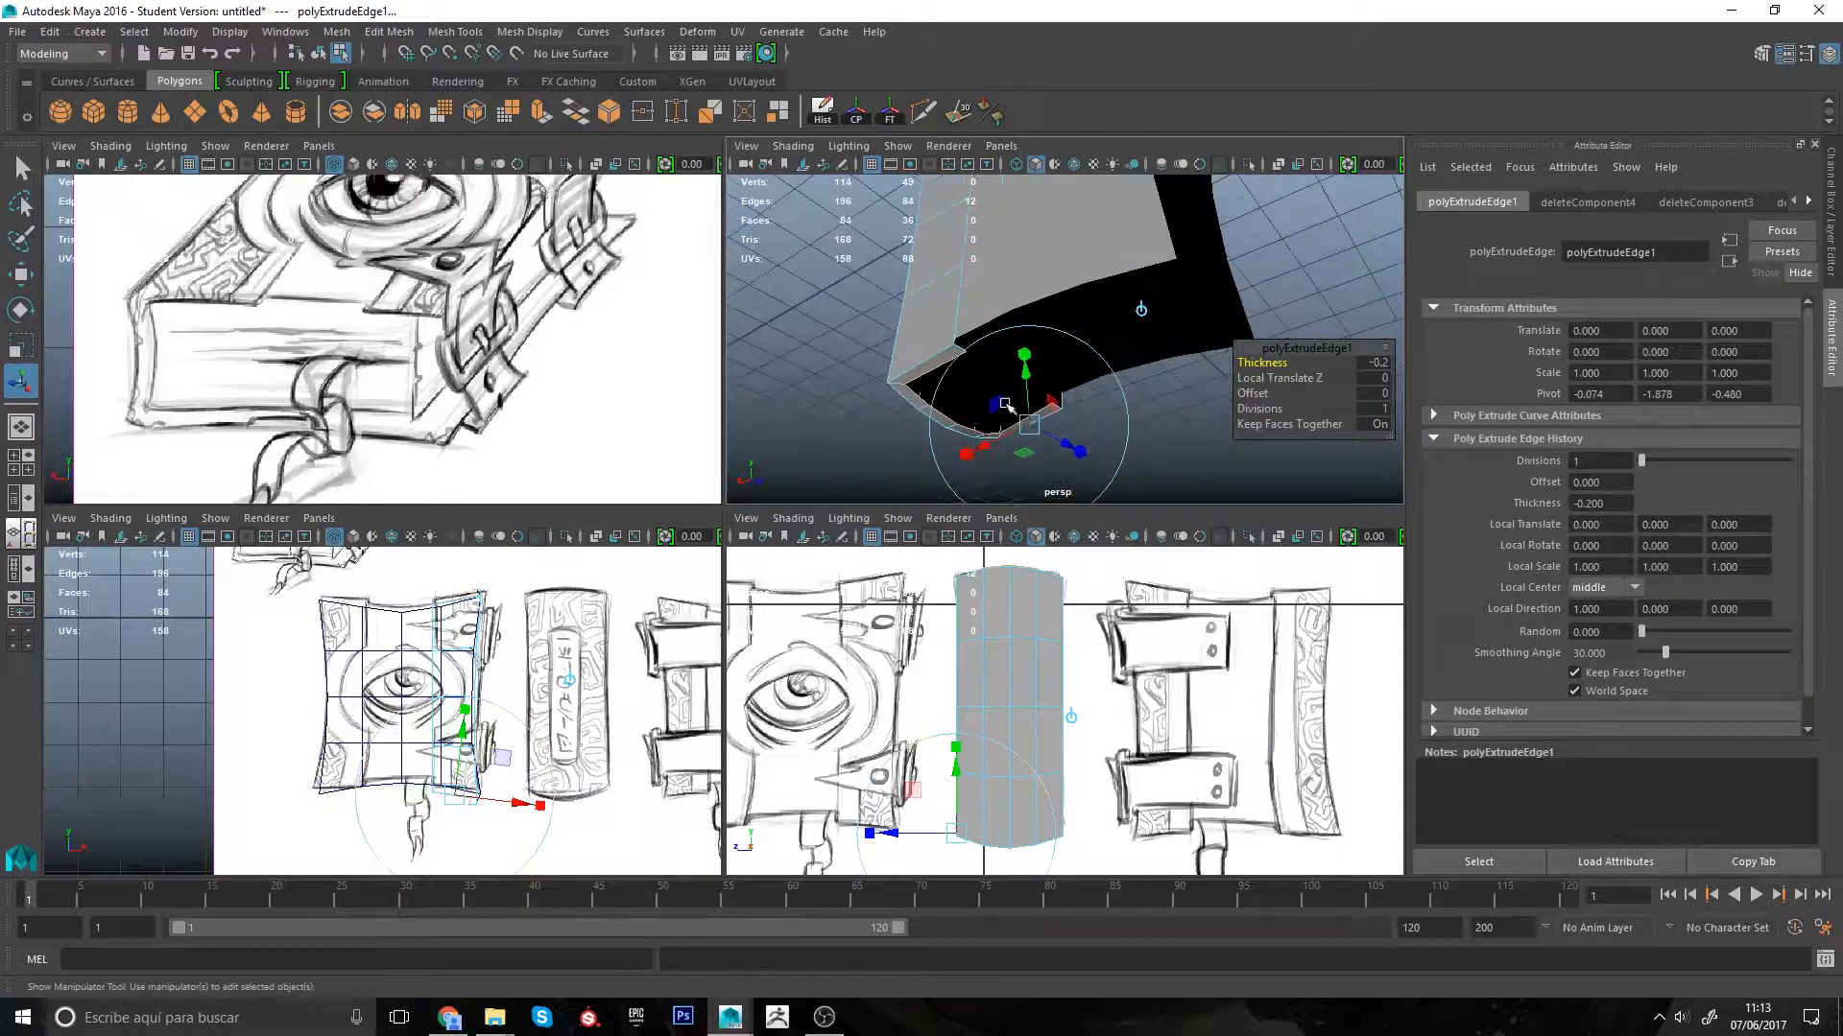
Step: Extrude the strip's complete open border, including its long vertical edges, with a thickness of -0.2
left_click_drag(998, 389, 1031, 444, "alt")
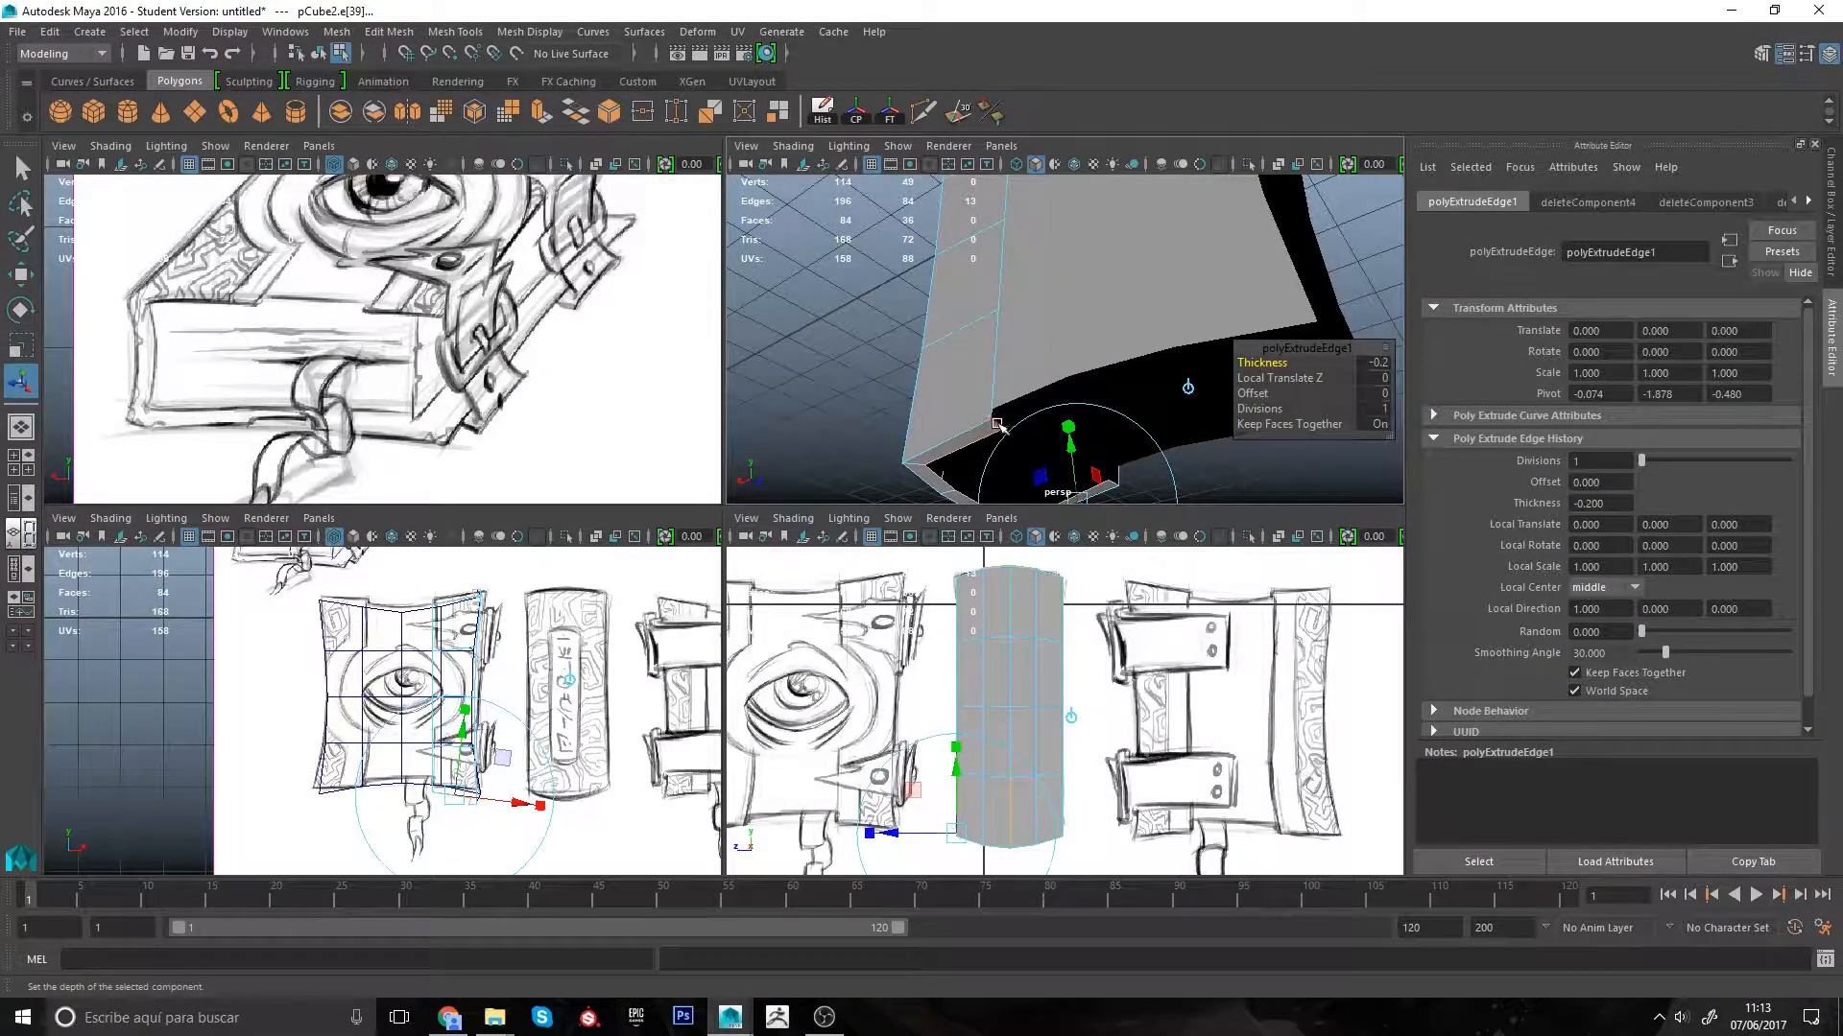
key("q")
left_click(999, 427)
left_click_drag(1002, 432, 1079, 387, "alt")
right_click_drag(1079, 295, 1078, 347, "shift")
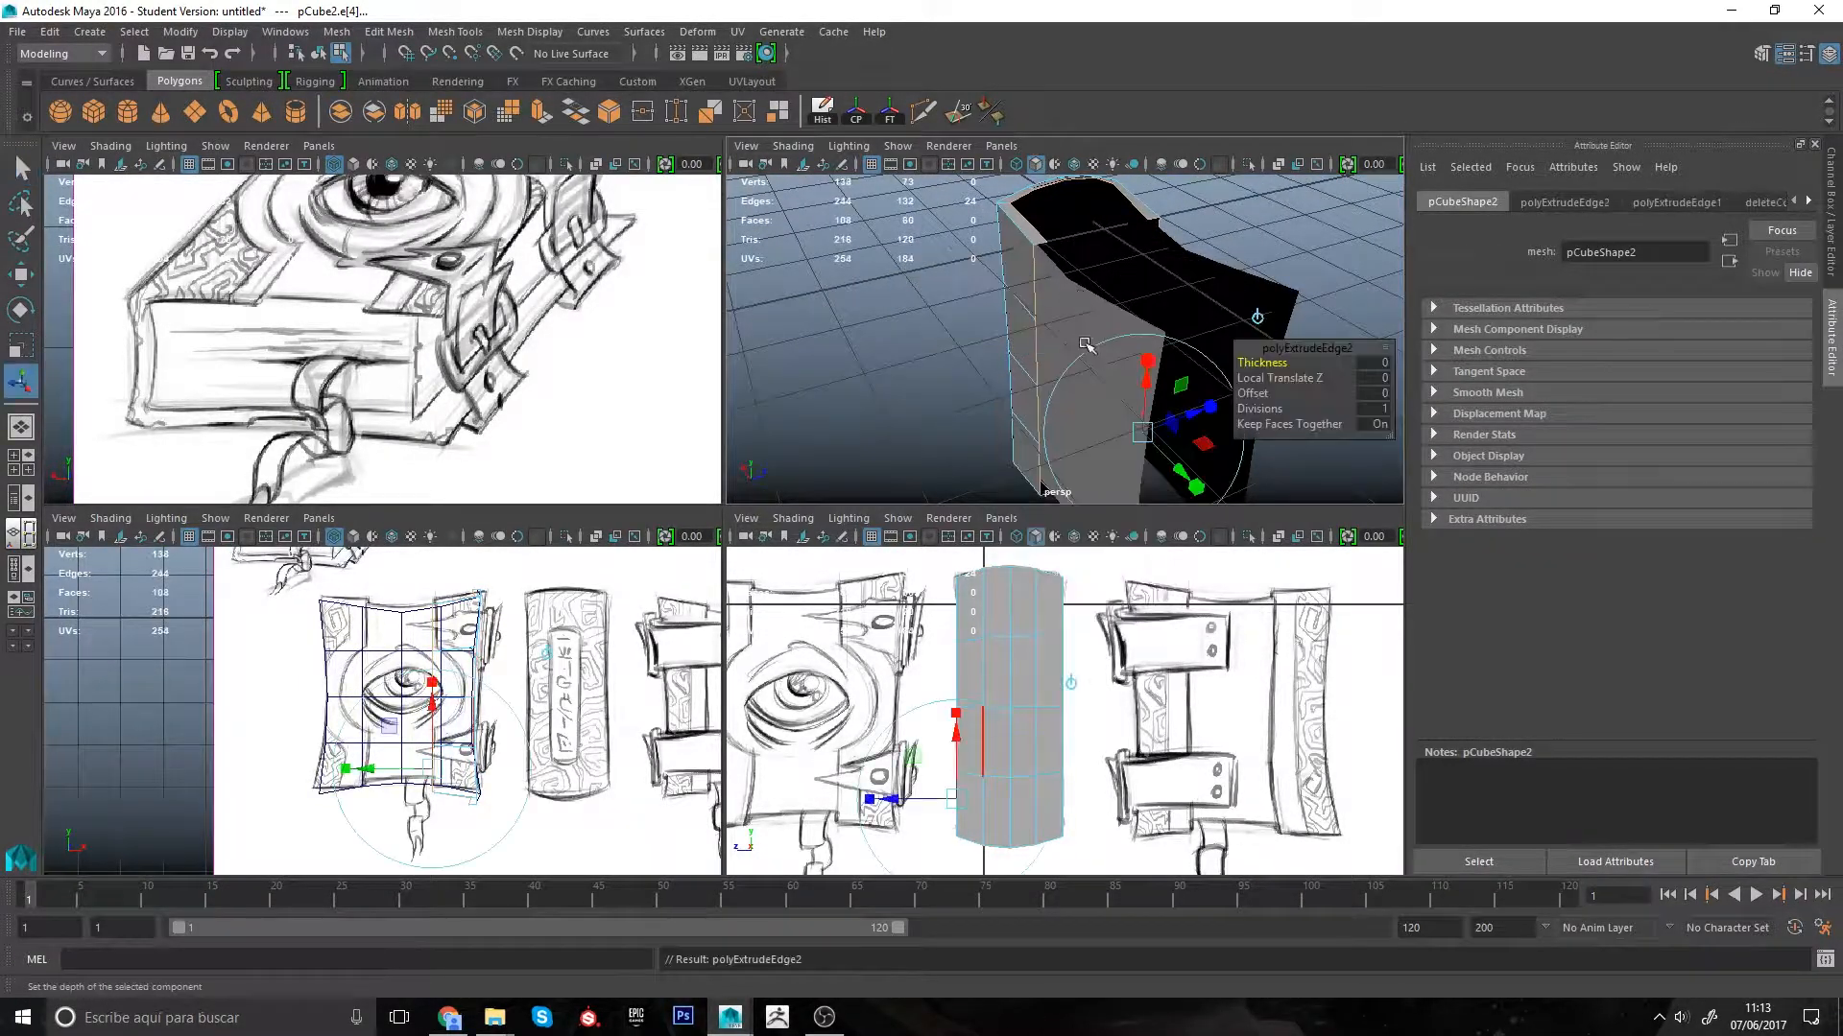
left_click_drag(1248, 394, 1268, 395)
left_click_drag(1166, 370, 1267, 364, "alt")
key("ctrl+z")
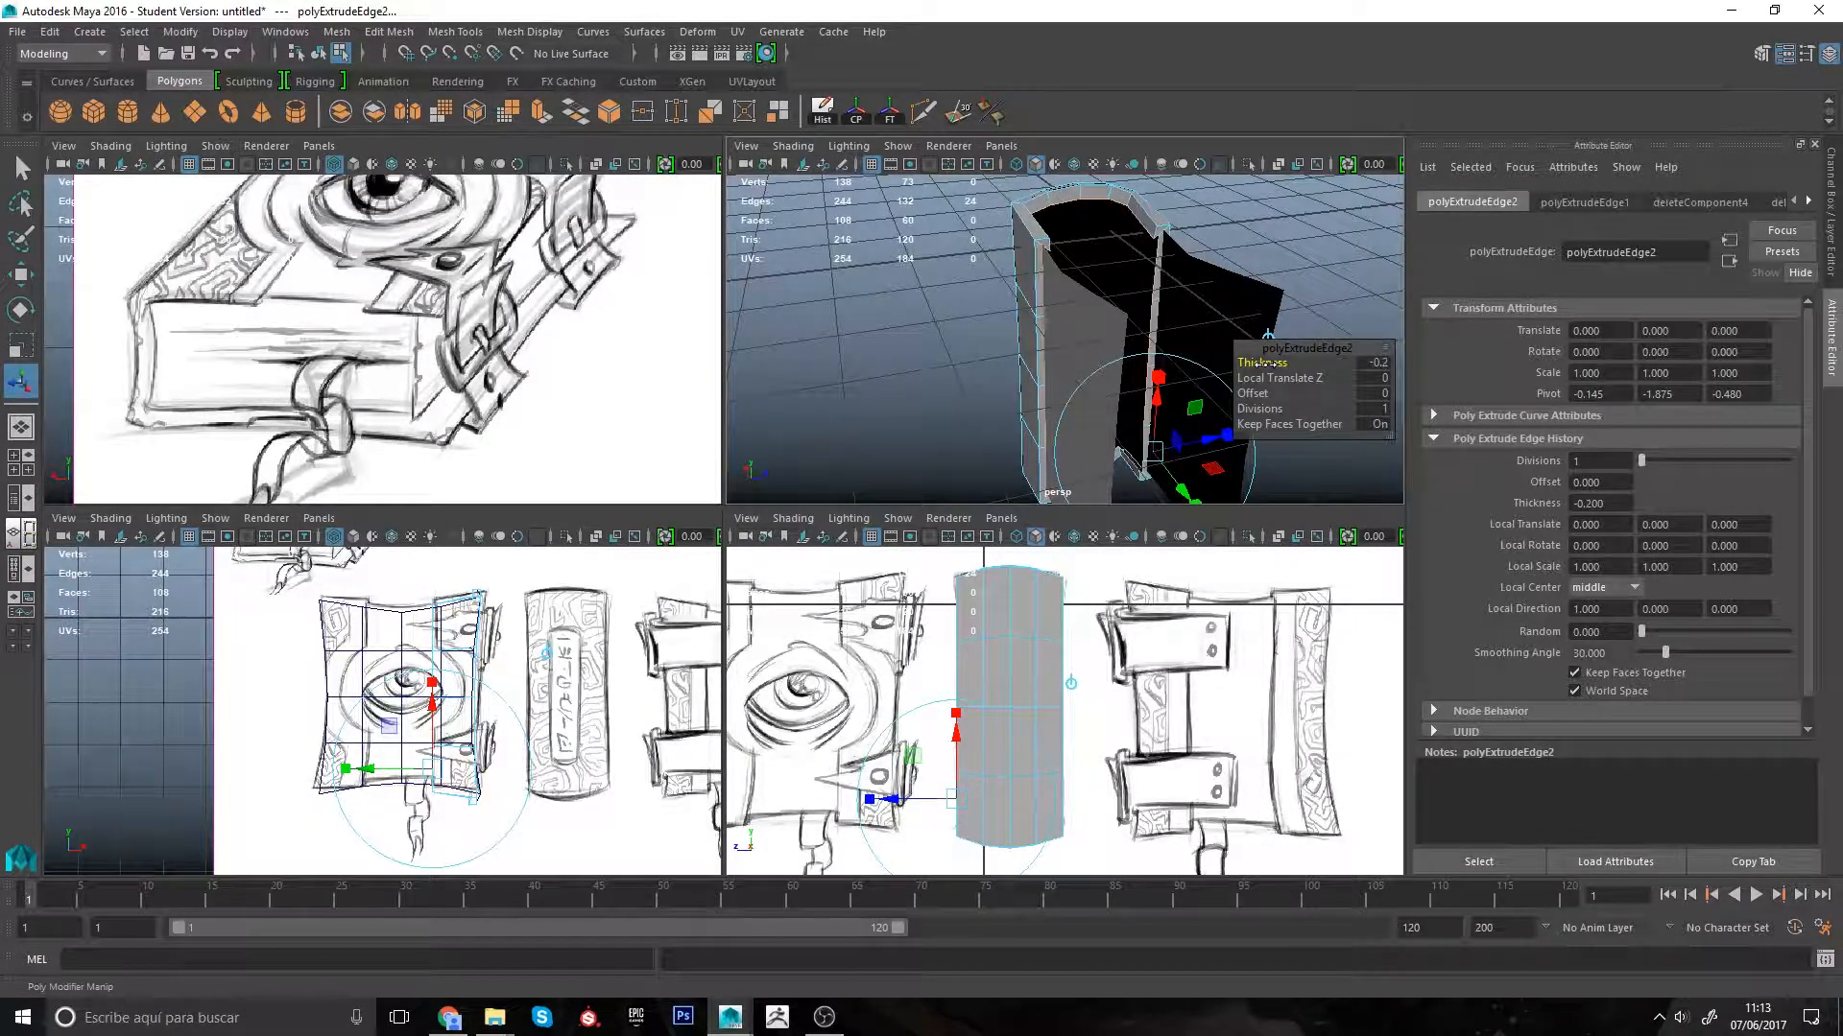
Step: Merge the paired inner corner vertices at both corners of the strip's upper end
left_click_drag(1156, 293, 1074, 263, "alt")
right_click_drag(1074, 263, 933, 381, "alt")
mouse_move(933, 381)
left_mouse_down("alt")
mouse_move(959, 320)
mouse_move(872, 329)
mouse_move(922, 348)
left_mouse_up("alt")
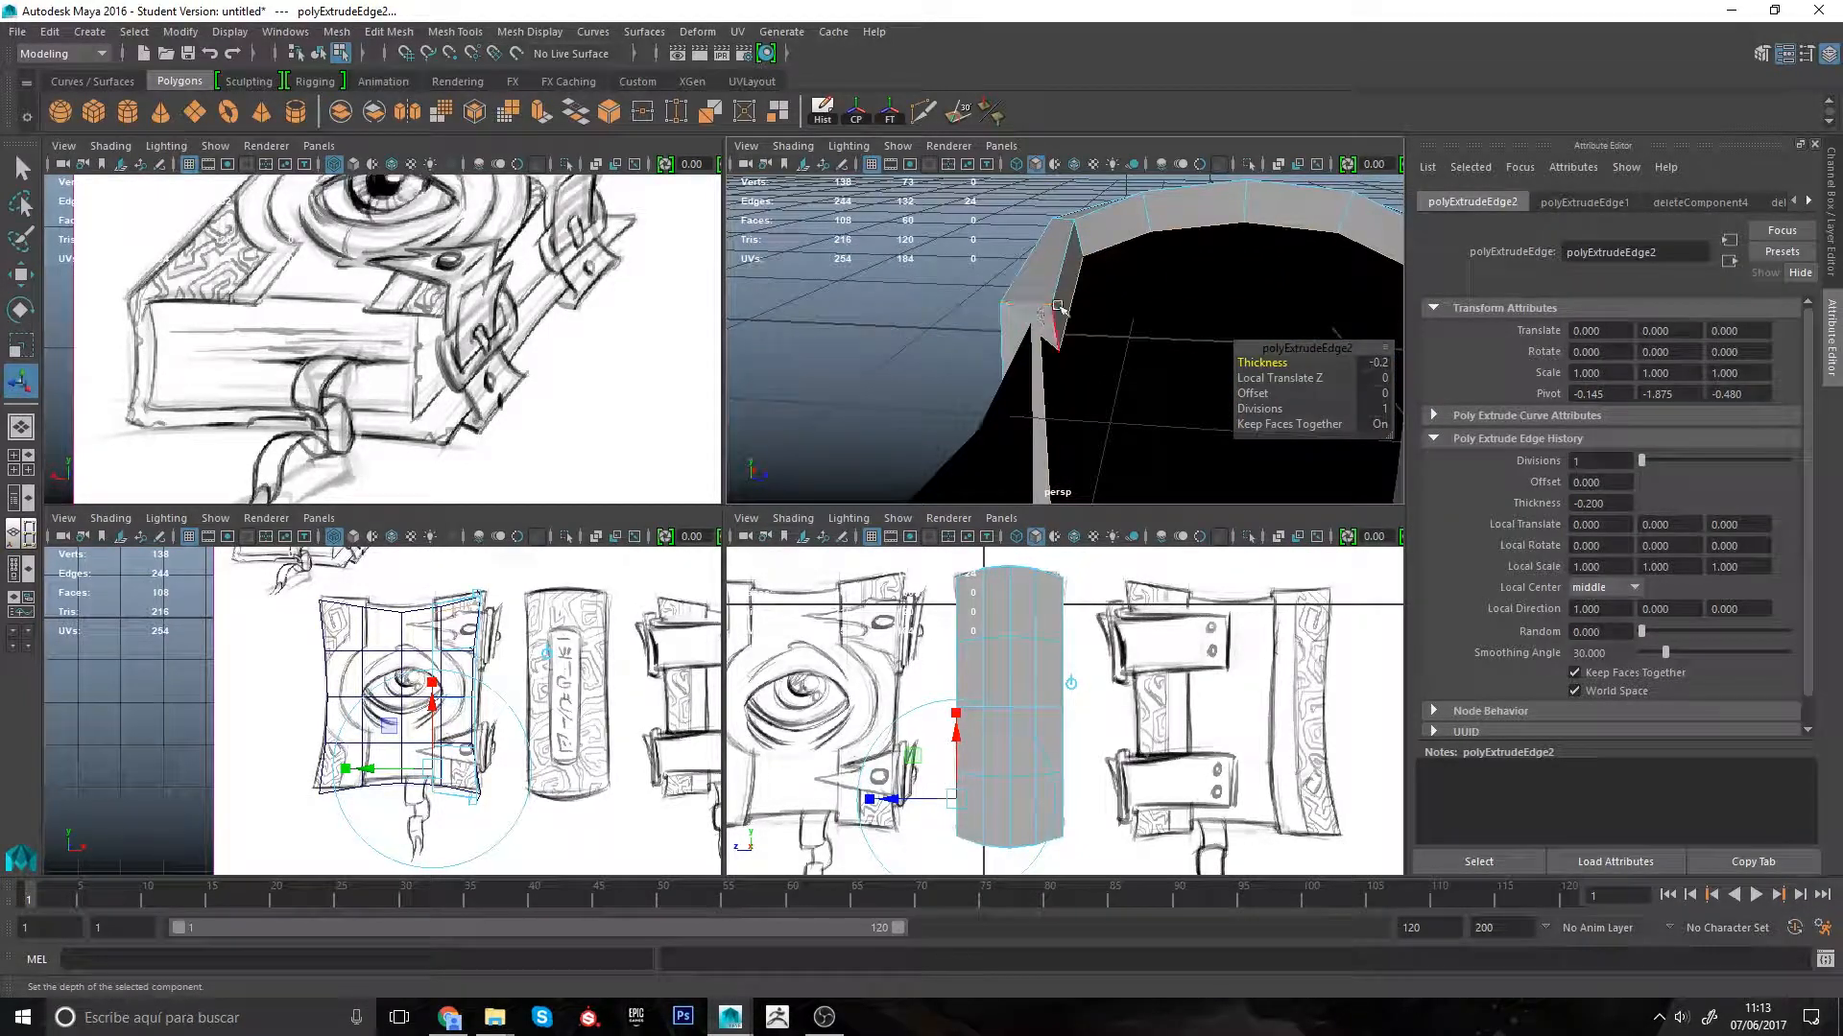
key("t")
right_click(955, 264)
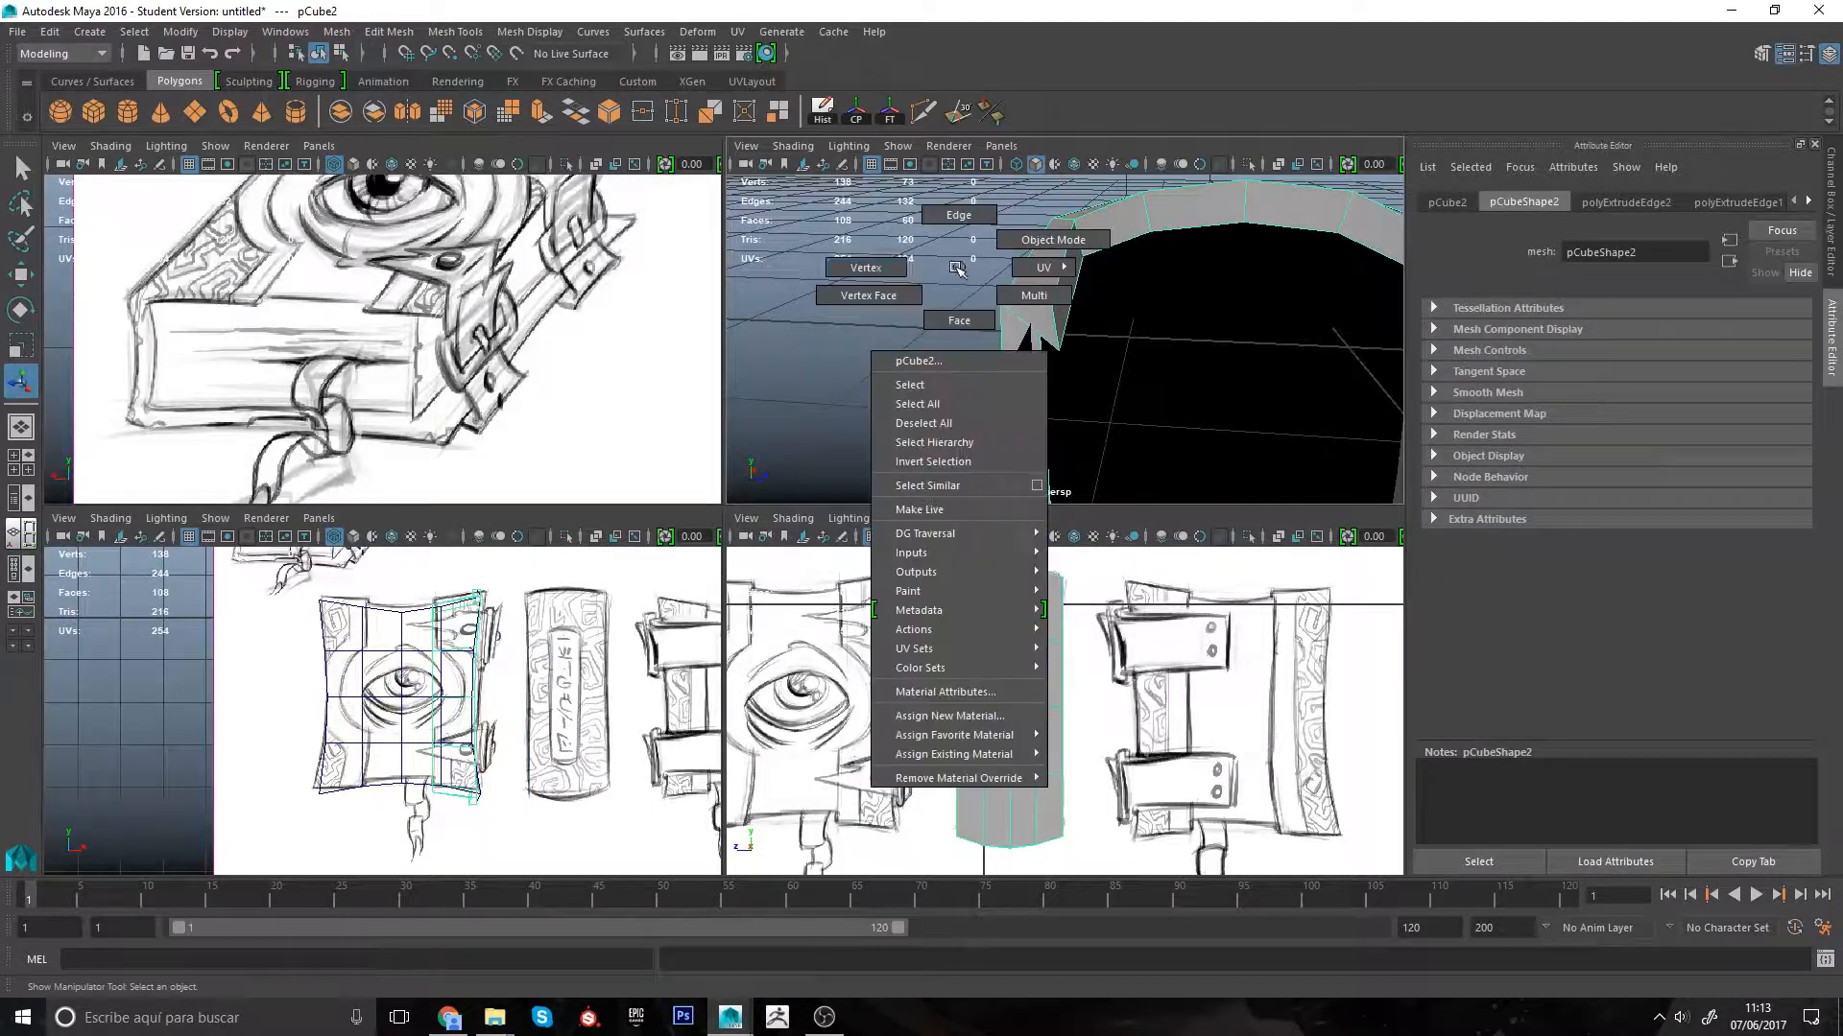
left_click(1061, 353)
key("space")
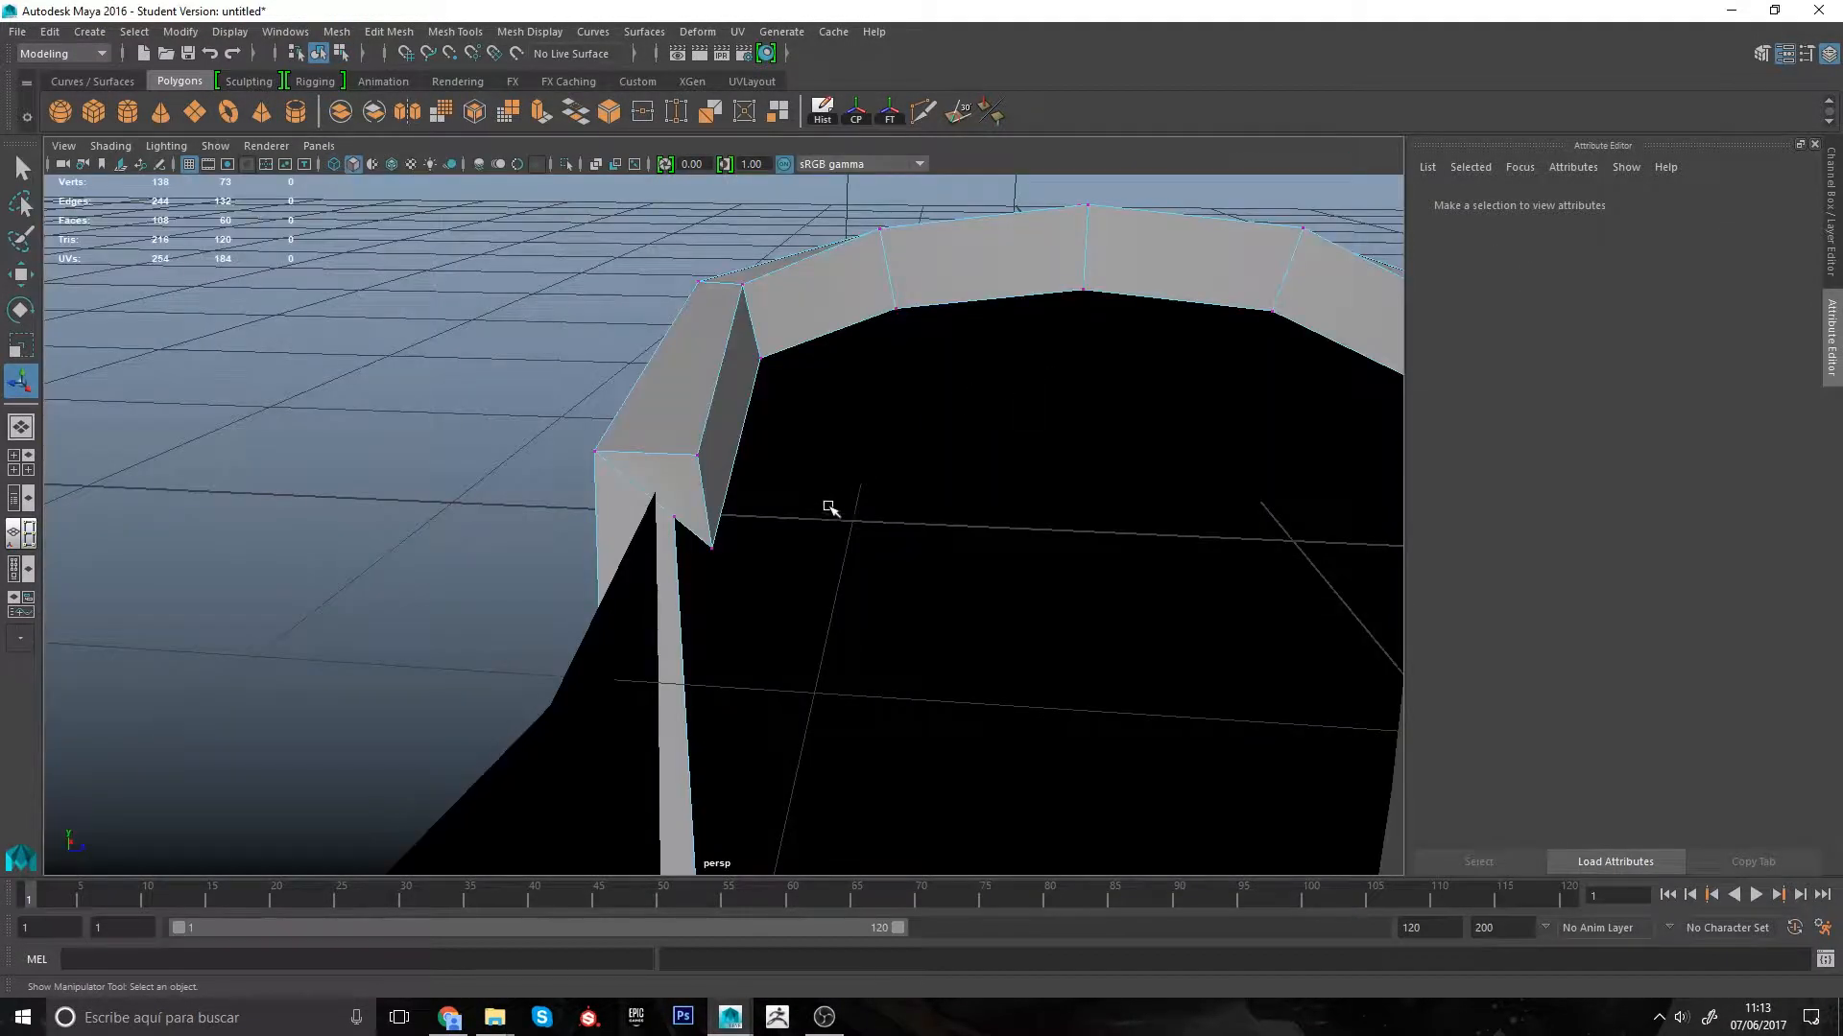
left_click_drag(765, 509, 763, 508)
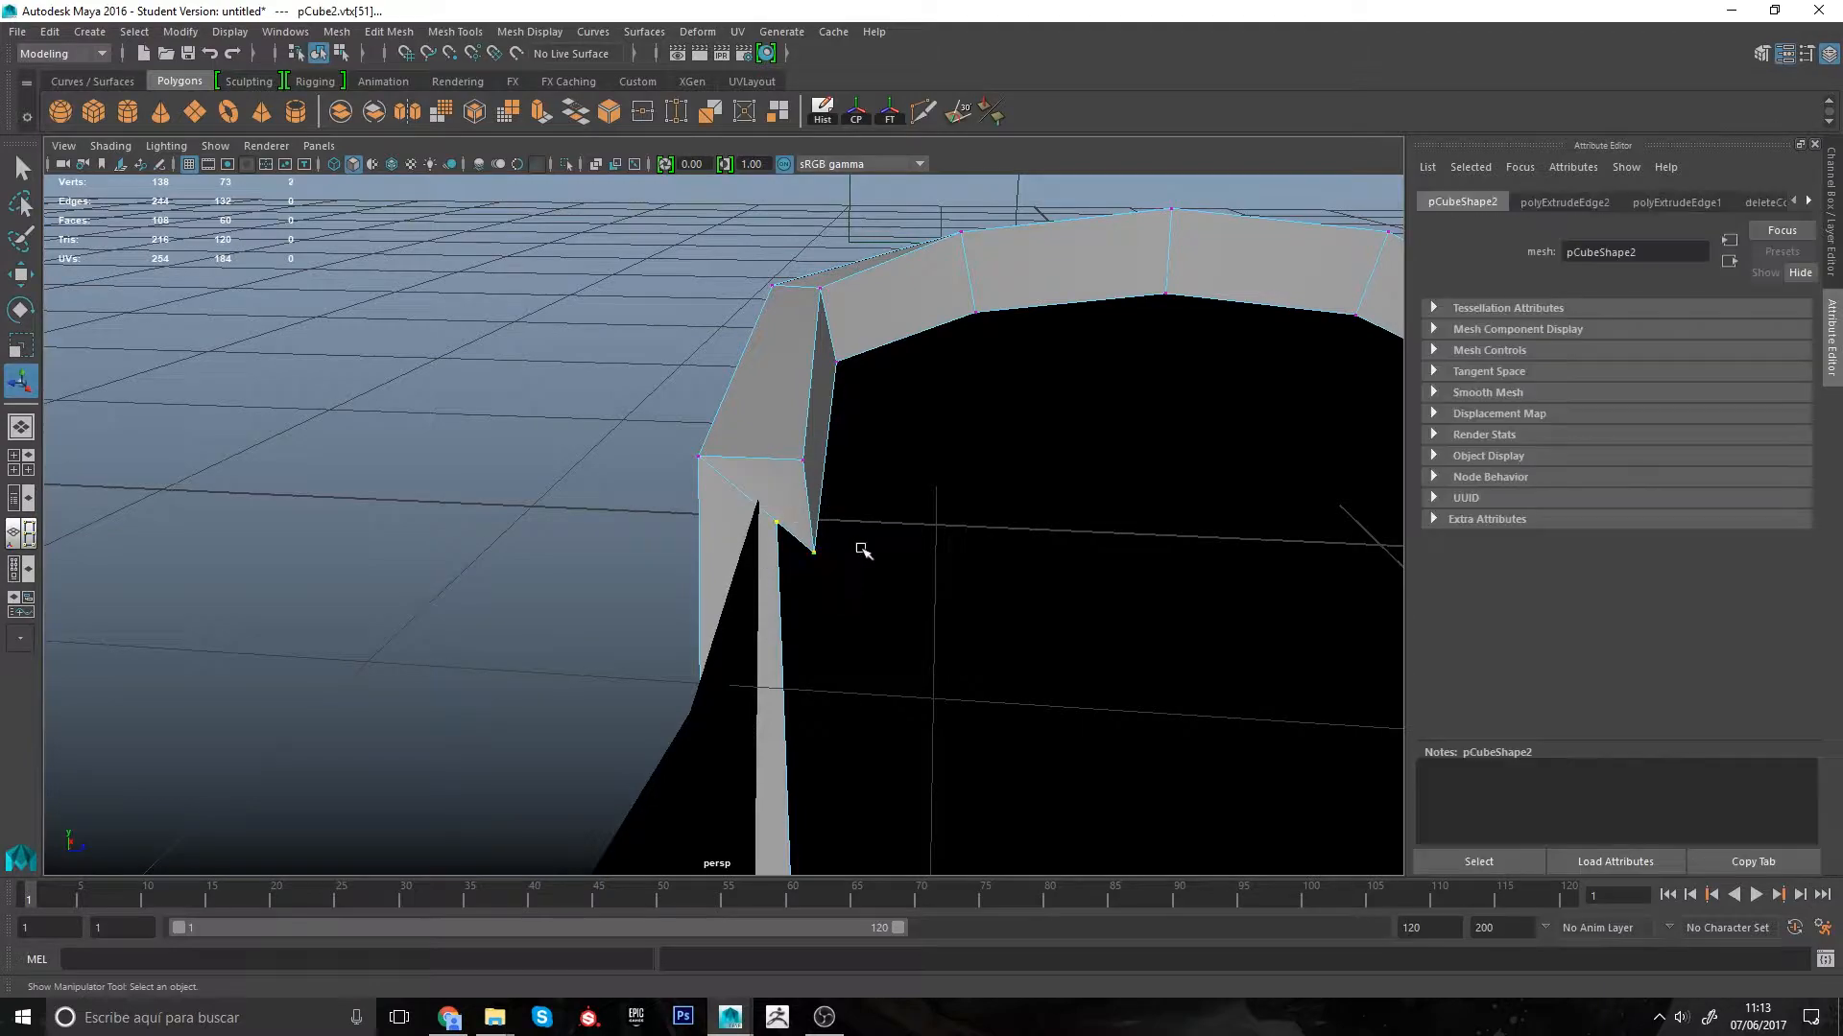
left_click_drag(852, 554, 999, 555, "alt")
key("4")
left_click_drag(823, 564, 672, 526, "alt")
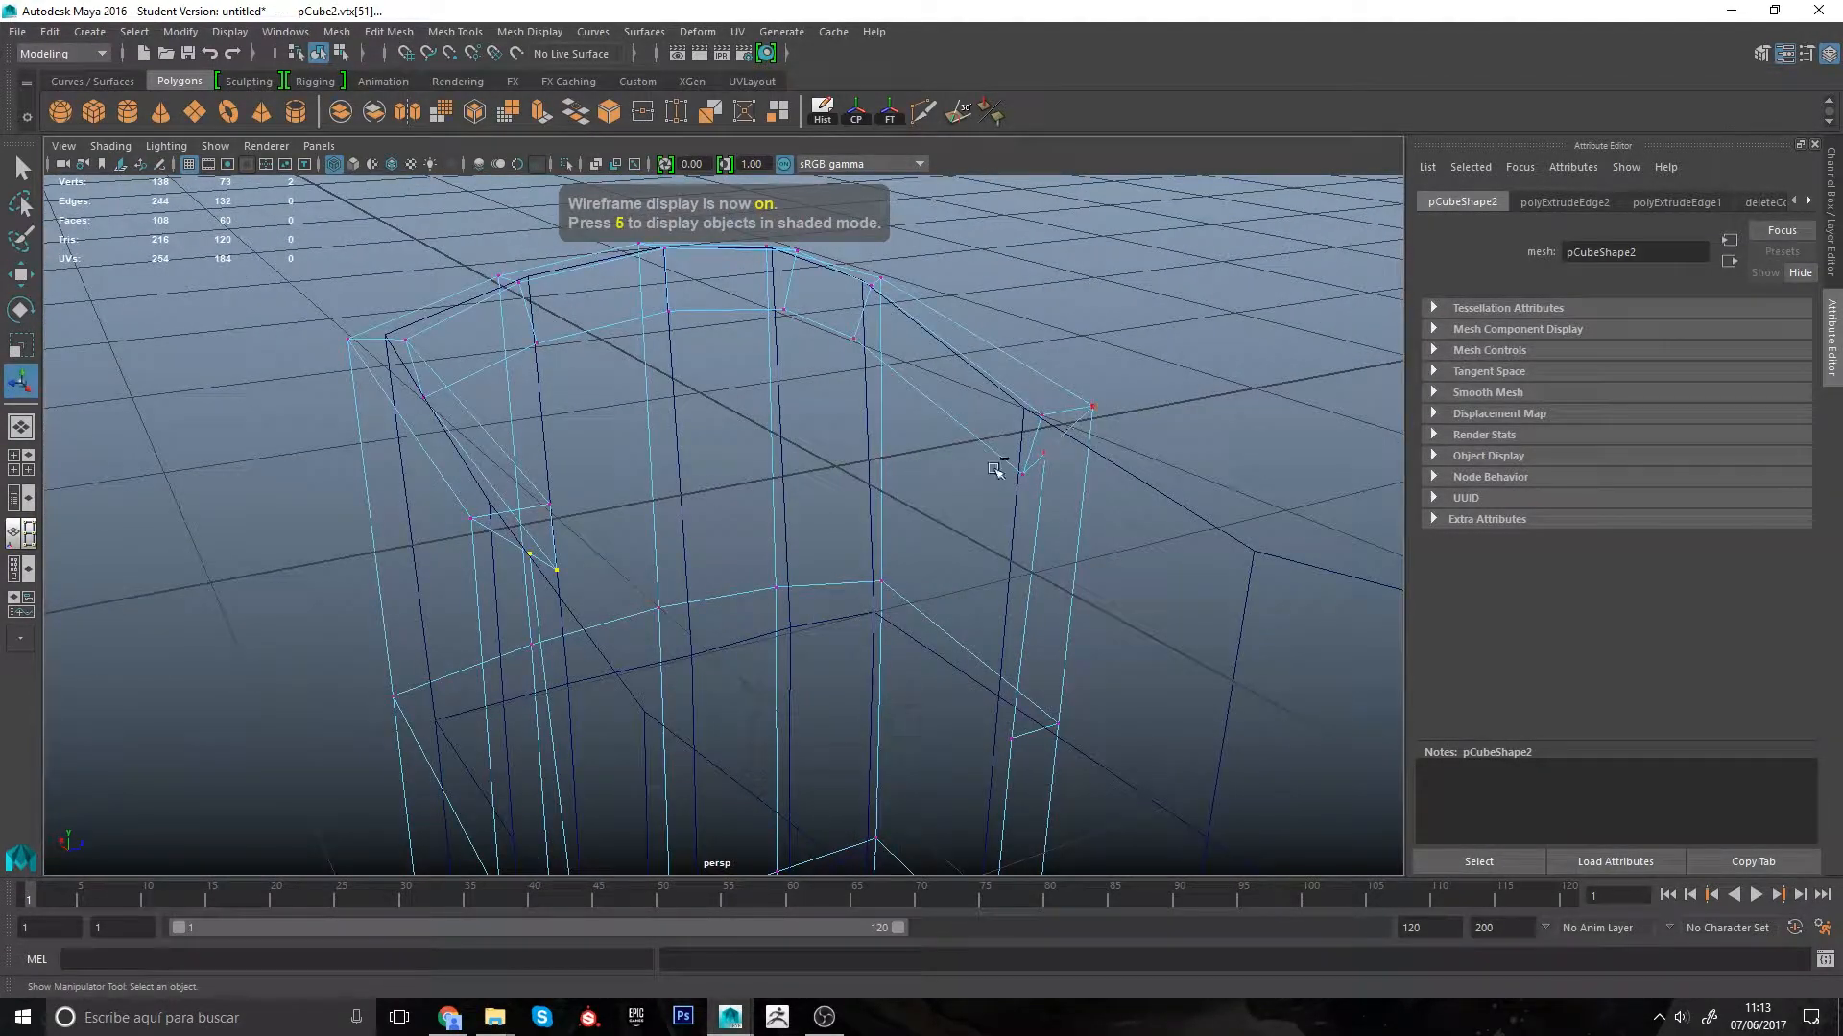
right_click_drag(837, 574, 840, 451, "shift")
left_click_drag(789, 522, 1085, 438, "alt")
right_click_drag(1128, 465, 1113, 374, "shift")
Step: Merge the paired inner corner vertices at both corners of the strip's lower end and return to shaded display
left_click_drag(1103, 386, 960, 508, "alt")
middle_click_drag(897, 566, 873, 246, "alt")
middle_click_drag(895, 503, 898, 435, "alt")
left_click_drag(898, 436, 909, 579, "alt")
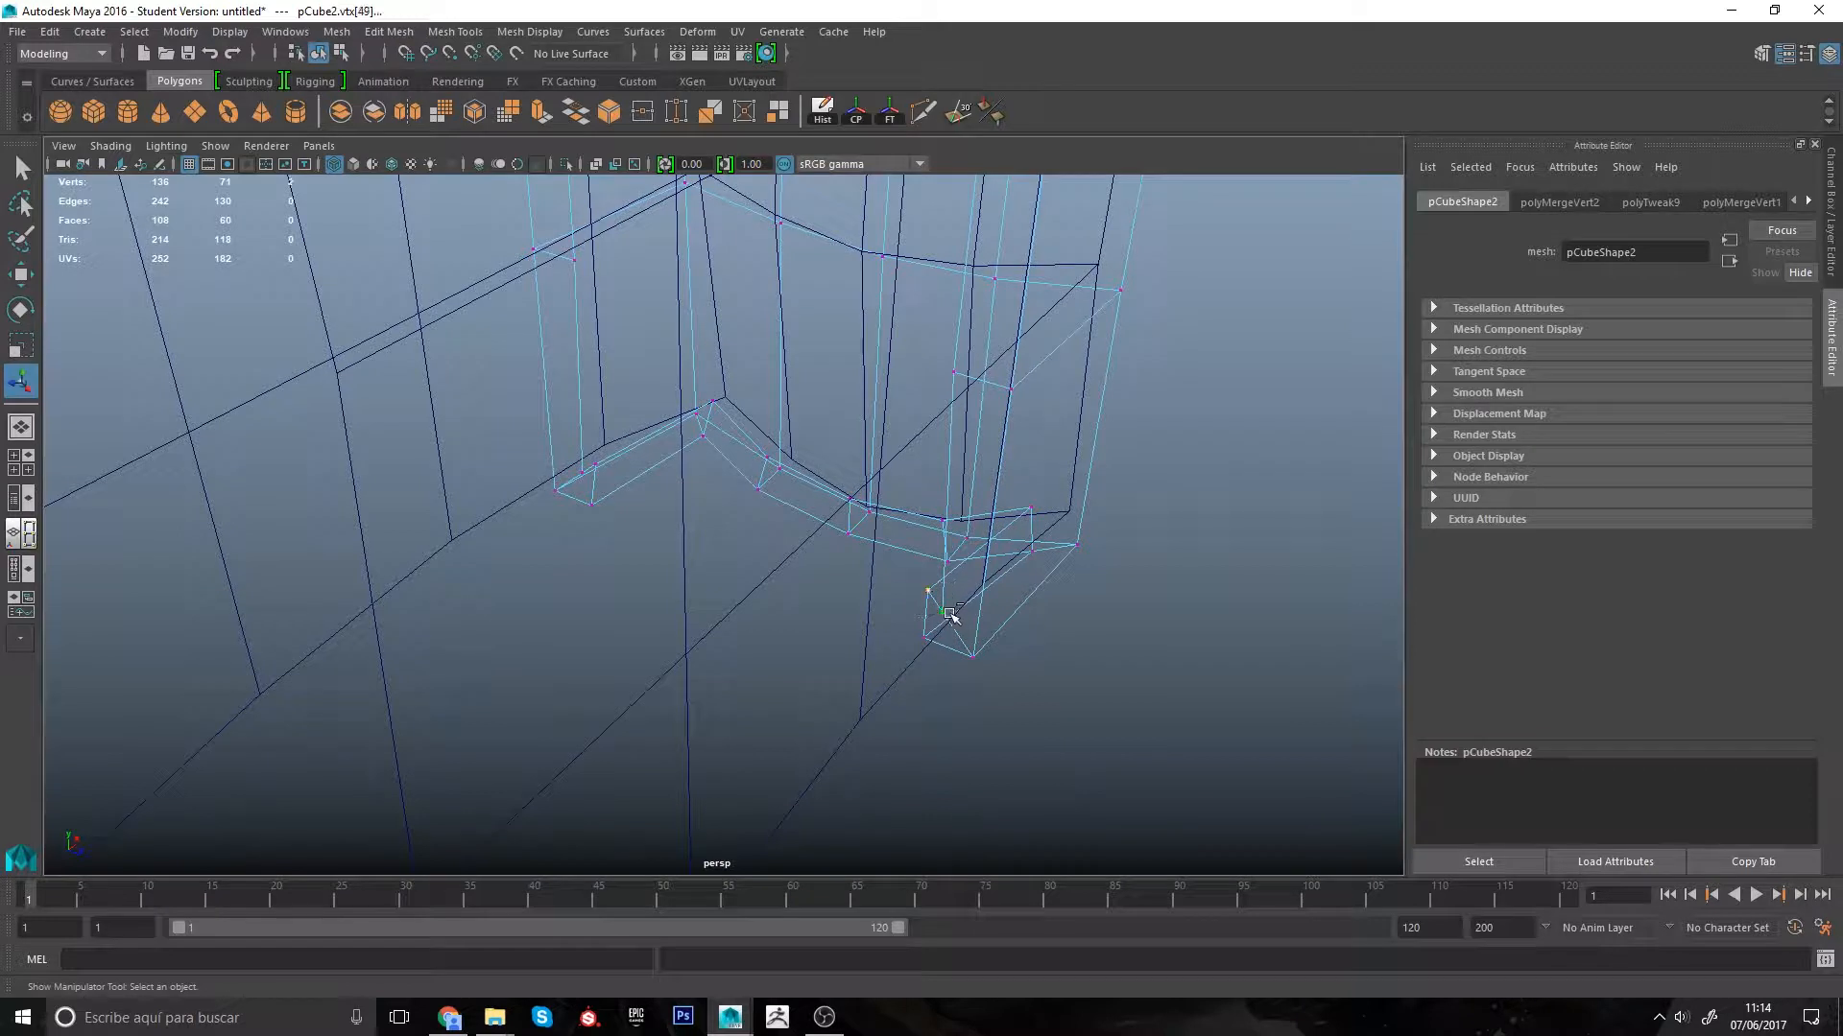
right_click_drag(949, 614, 945, 542, "shift")
key("ctrl+z")
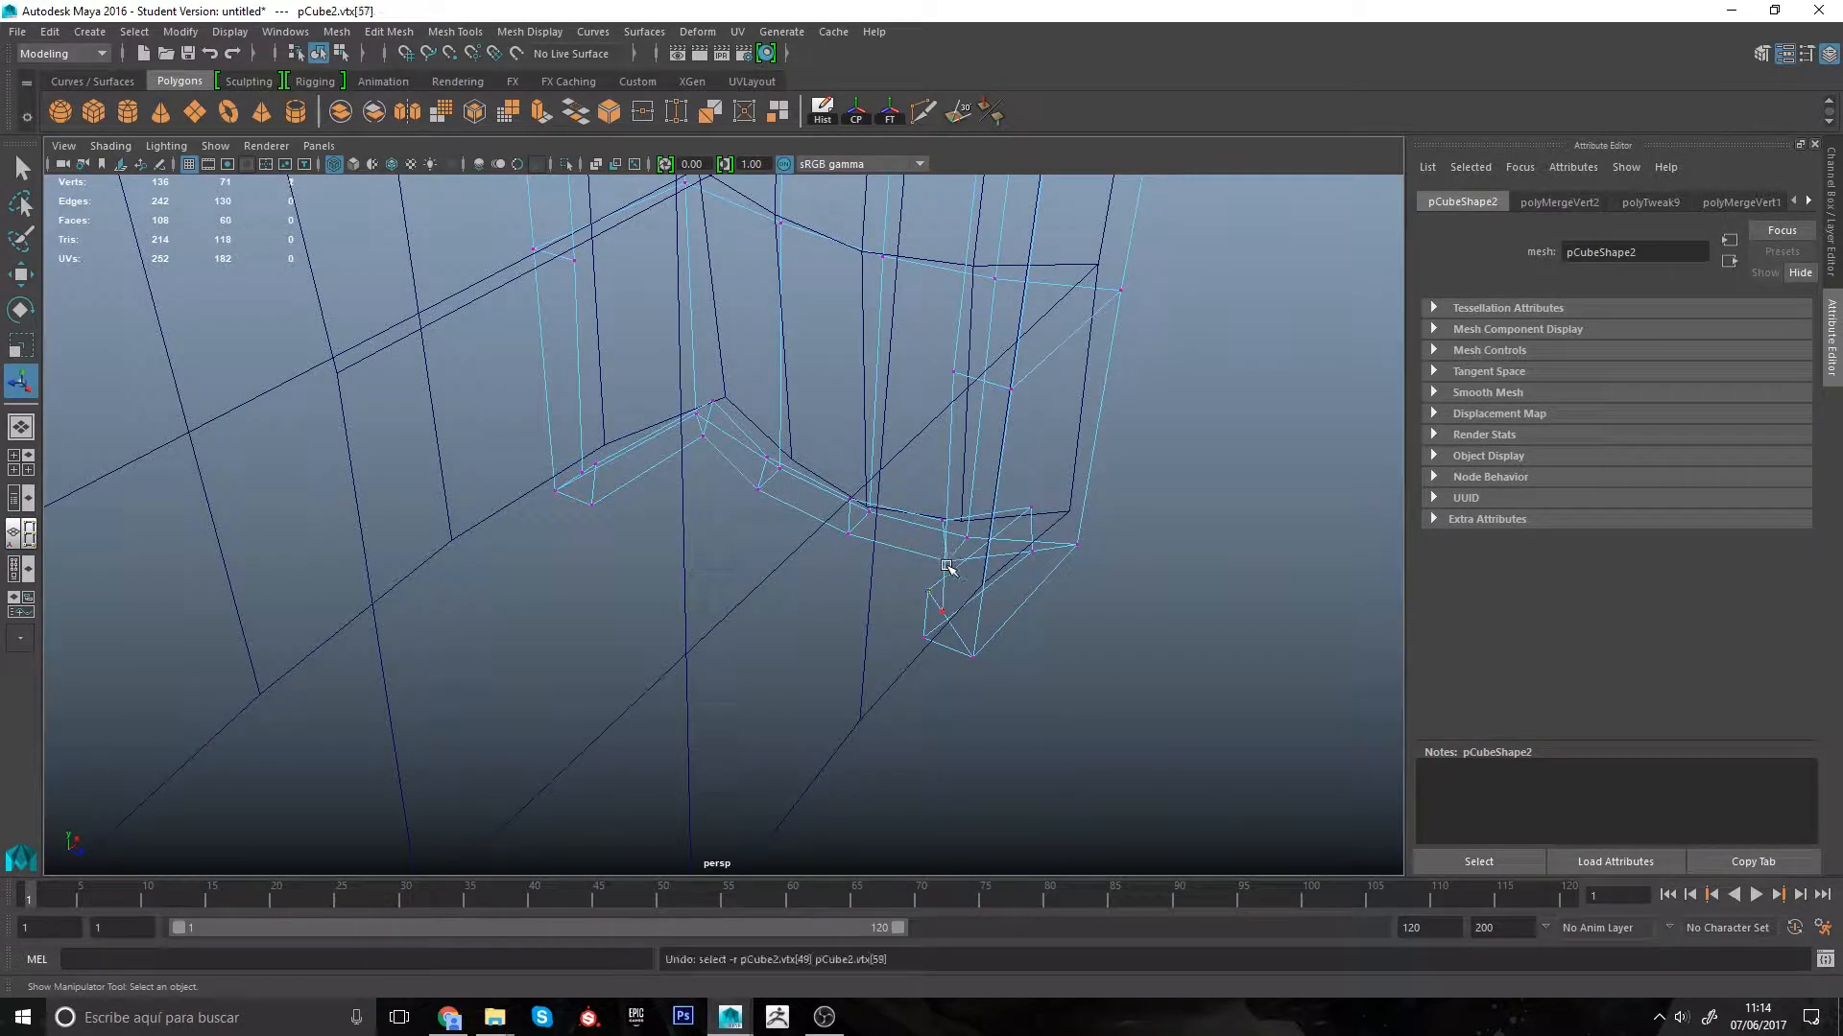
left_click_drag(920, 577, 962, 621)
right_click_drag(956, 628, 948, 509, "shift")
left_click_drag(810, 526, 705, 474, "alt")
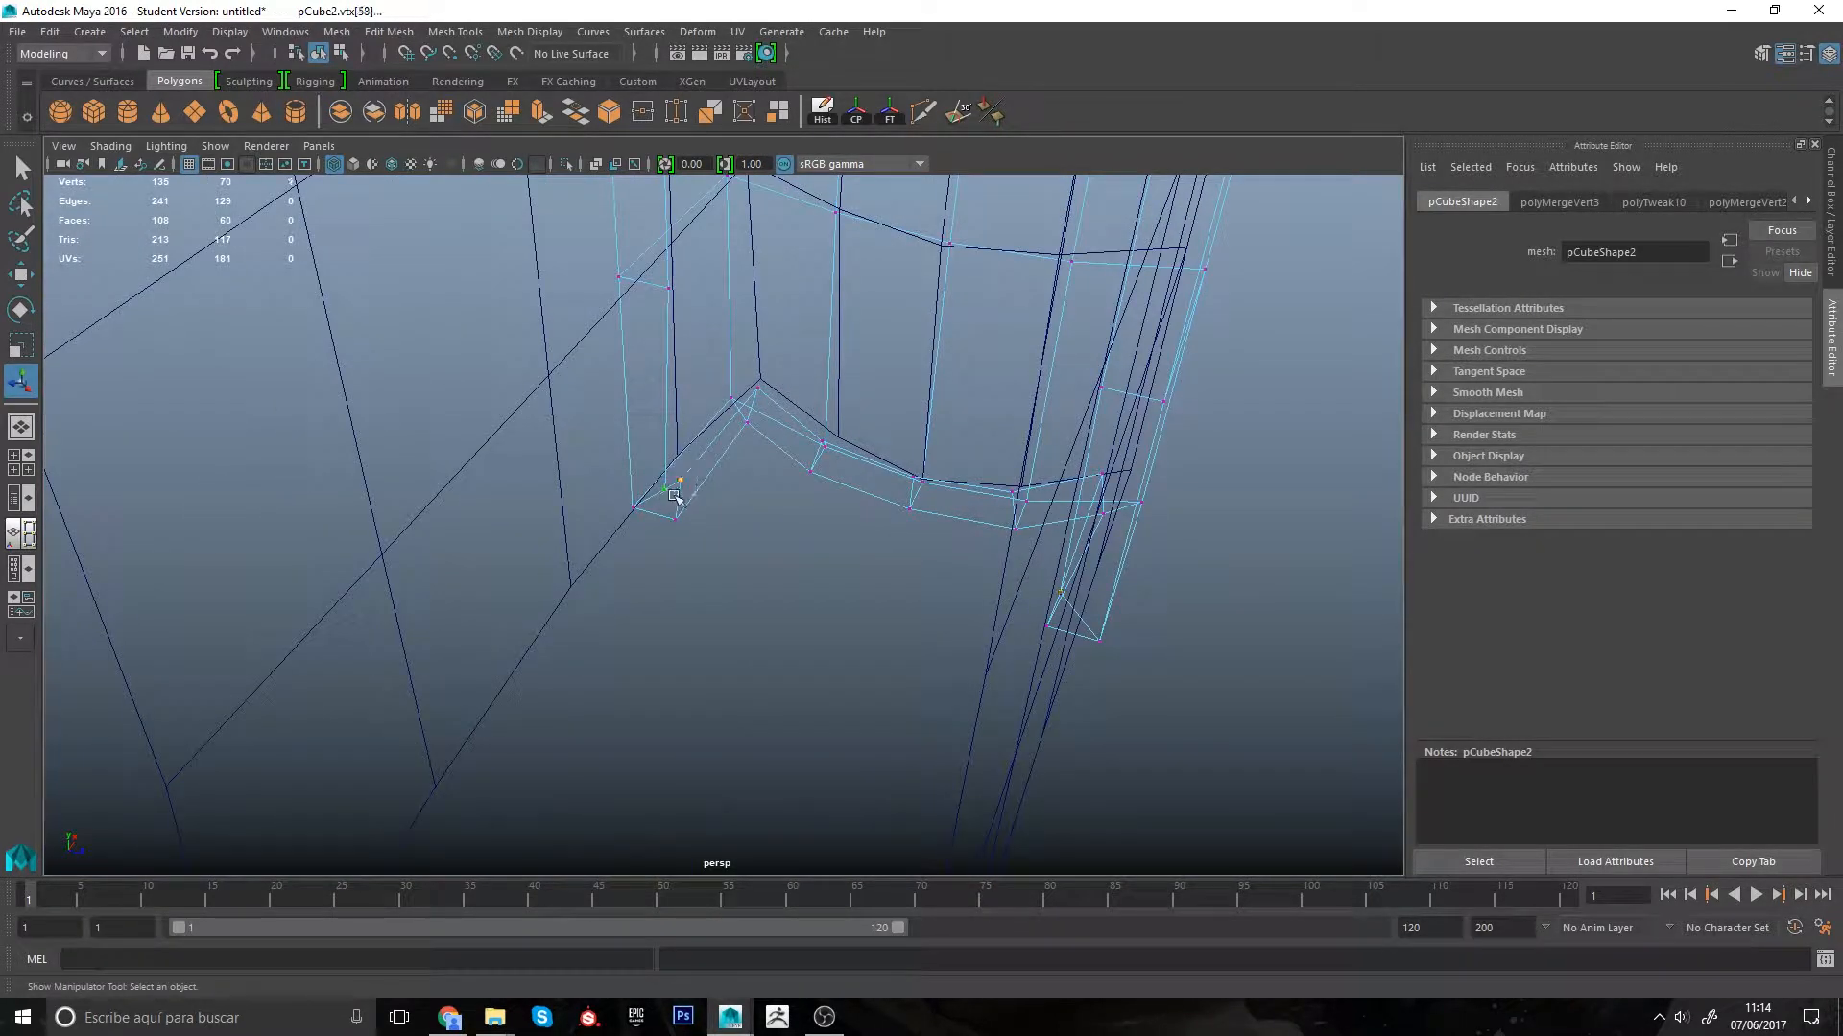
right_click_drag(739, 508, 738, 408, "shift")
left_click_drag(737, 408, 726, 441, "alt")
key("5")
mouse_move(912, 555)
left_mouse_down("alt")
mouse_move(954, 538)
mouse_move(794, 309)
mouse_move(816, 459)
mouse_move(843, 445)
mouse_move(848, 567)
mouse_move(941, 588)
mouse_move(894, 568)
mouse_move(925, 522)
mouse_move(892, 419)
mouse_move(867, 494)
mouse_move(954, 551)
mouse_move(775, 586)
mouse_move(1016, 570)
left_mouse_up("alt")
key("5")
Step: Reposition the open cover shell's lower spine-end corner vertices so they fit within the thickened strip
left_click(950, 583)
middle_click_drag(945, 593, 1062, 392, "alt")
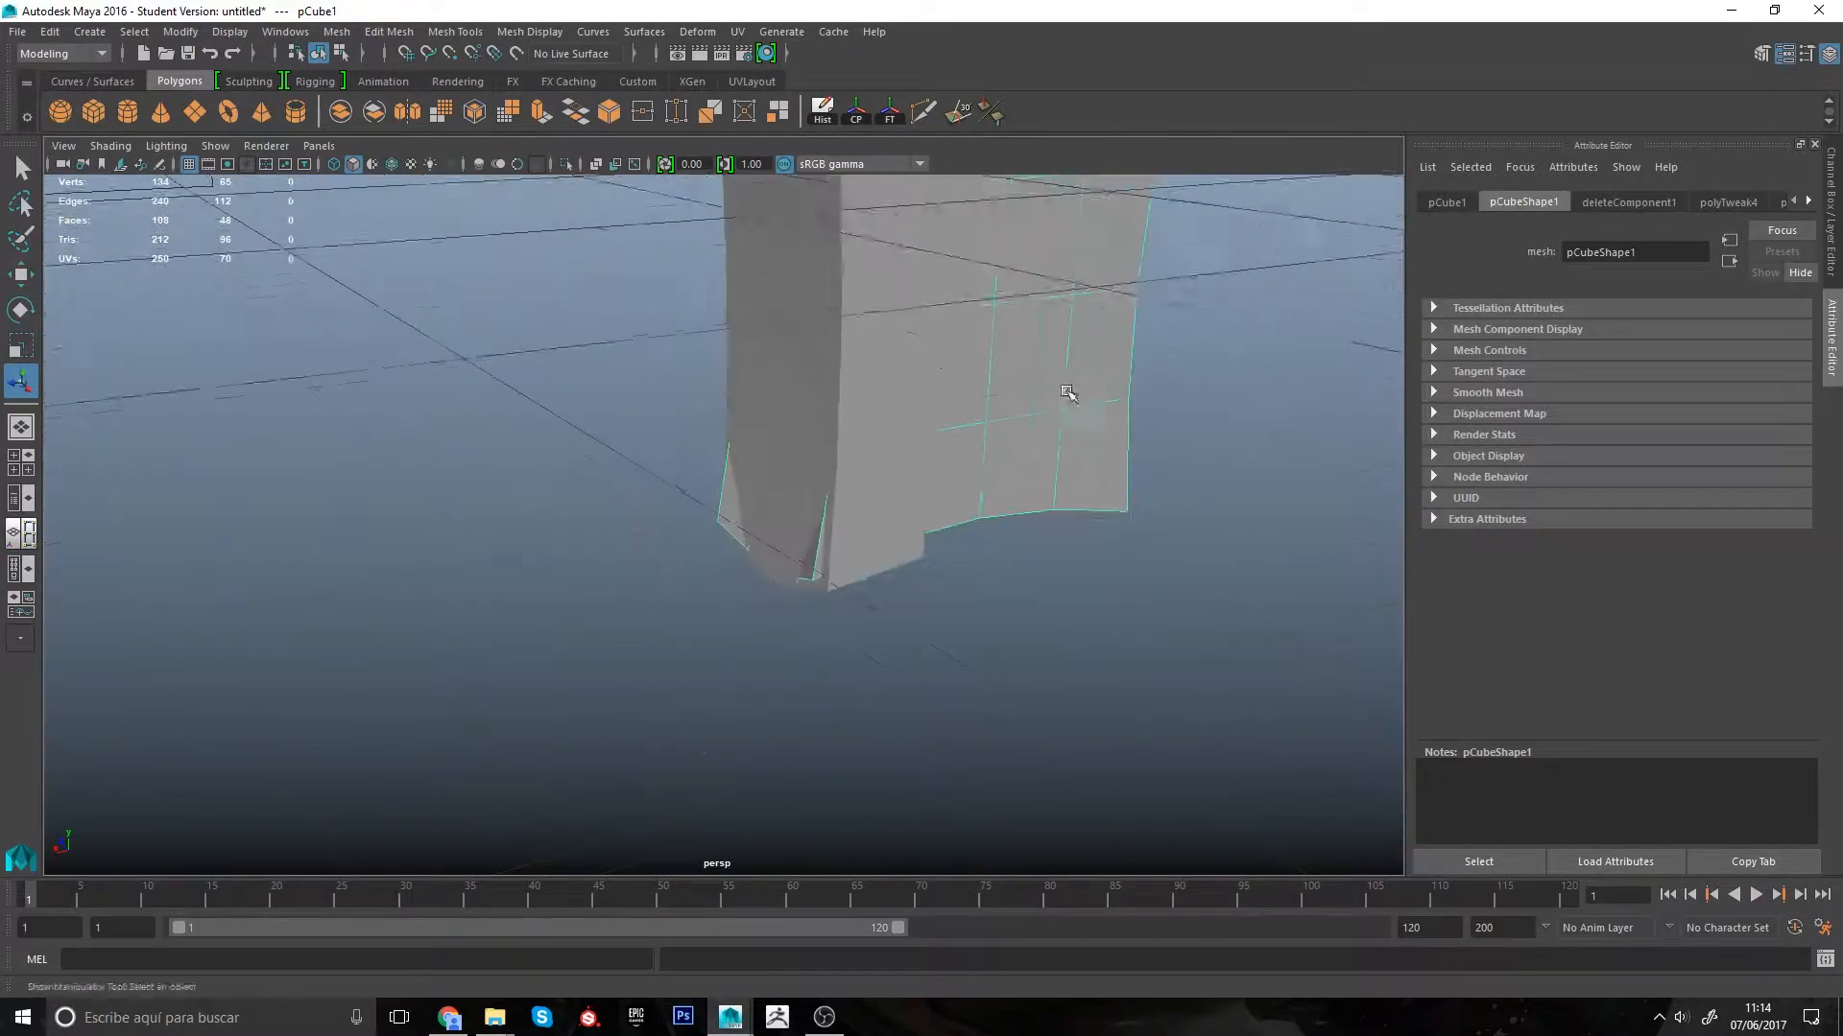
left_click_drag(850, 727, 893, 691, "alt")
right_click(880, 629)
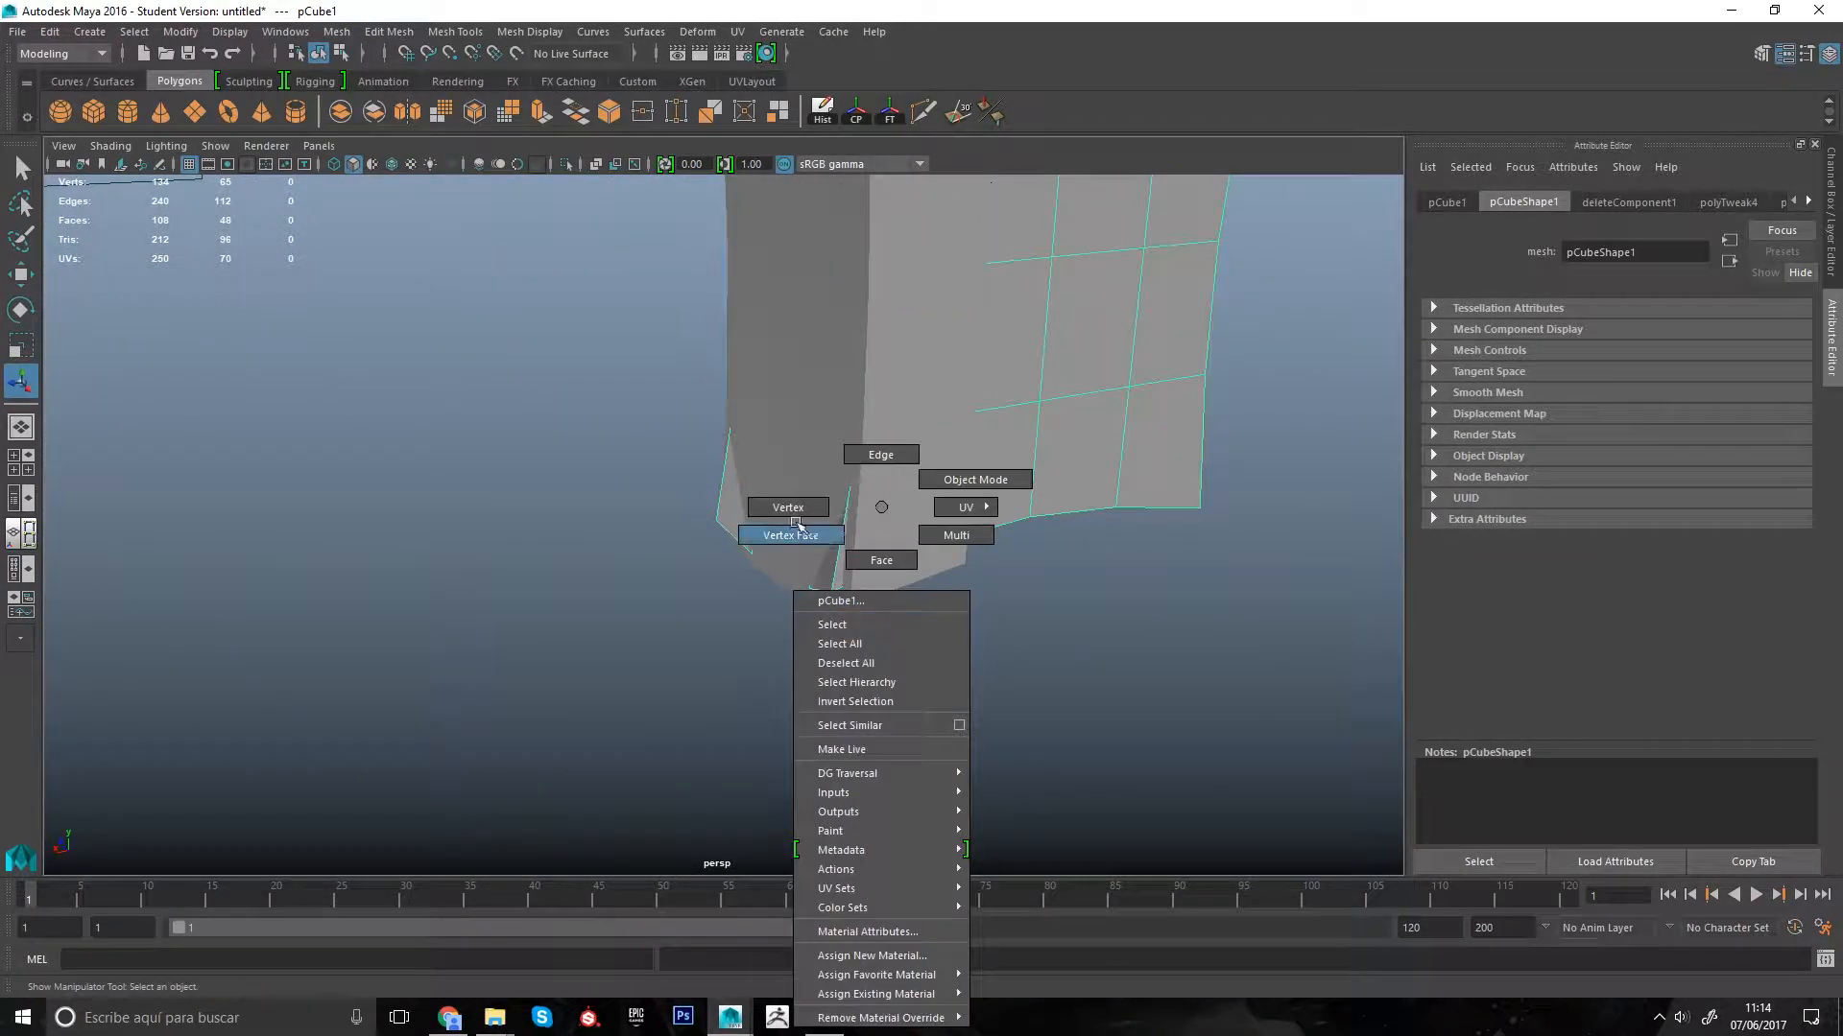
right_click_drag(795, 523, 798, 513)
left_click(829, 589)
left_click_drag(810, 587, 749, 574, "alt")
left_click_drag(733, 501, 860, 629)
left_click_drag(857, 614, 816, 538, "alt")
key("r")
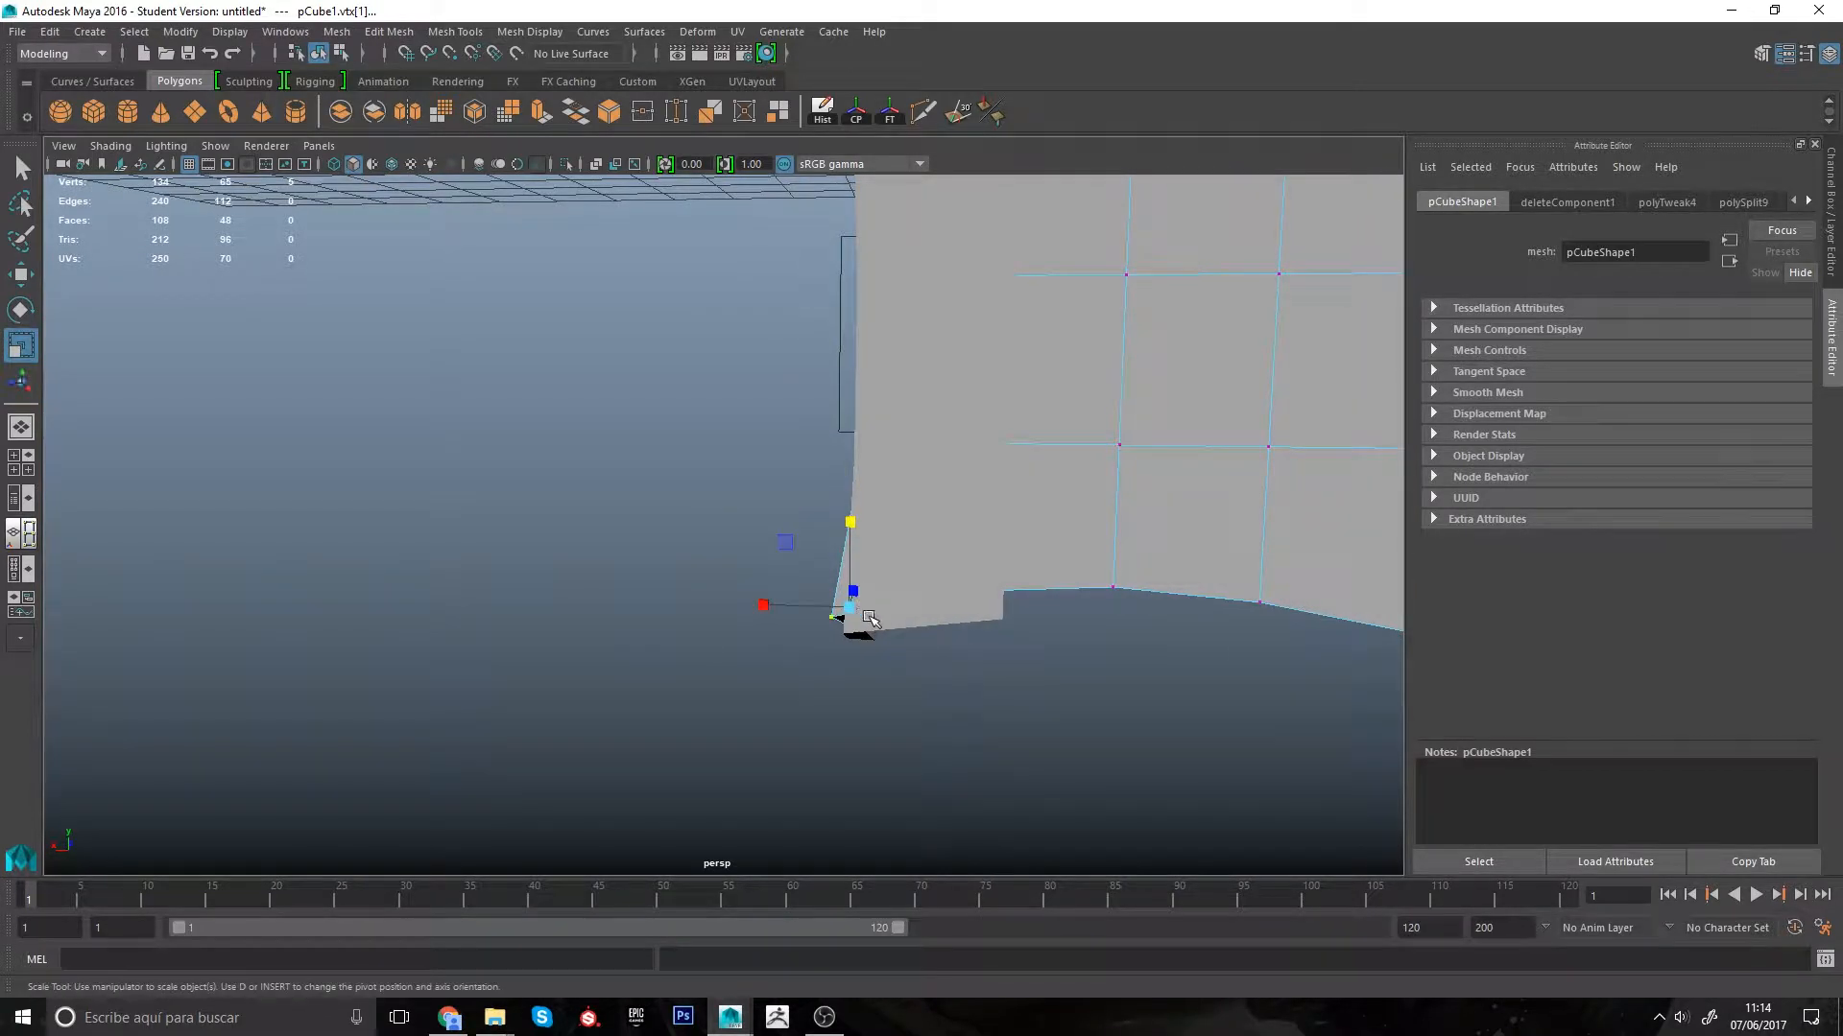
key("w")
left_click_drag(870, 619, 797, 587, "alt")
left_click_drag(797, 587, 737, 553, "alt")
right_click_drag(737, 553, 967, 747, "alt")
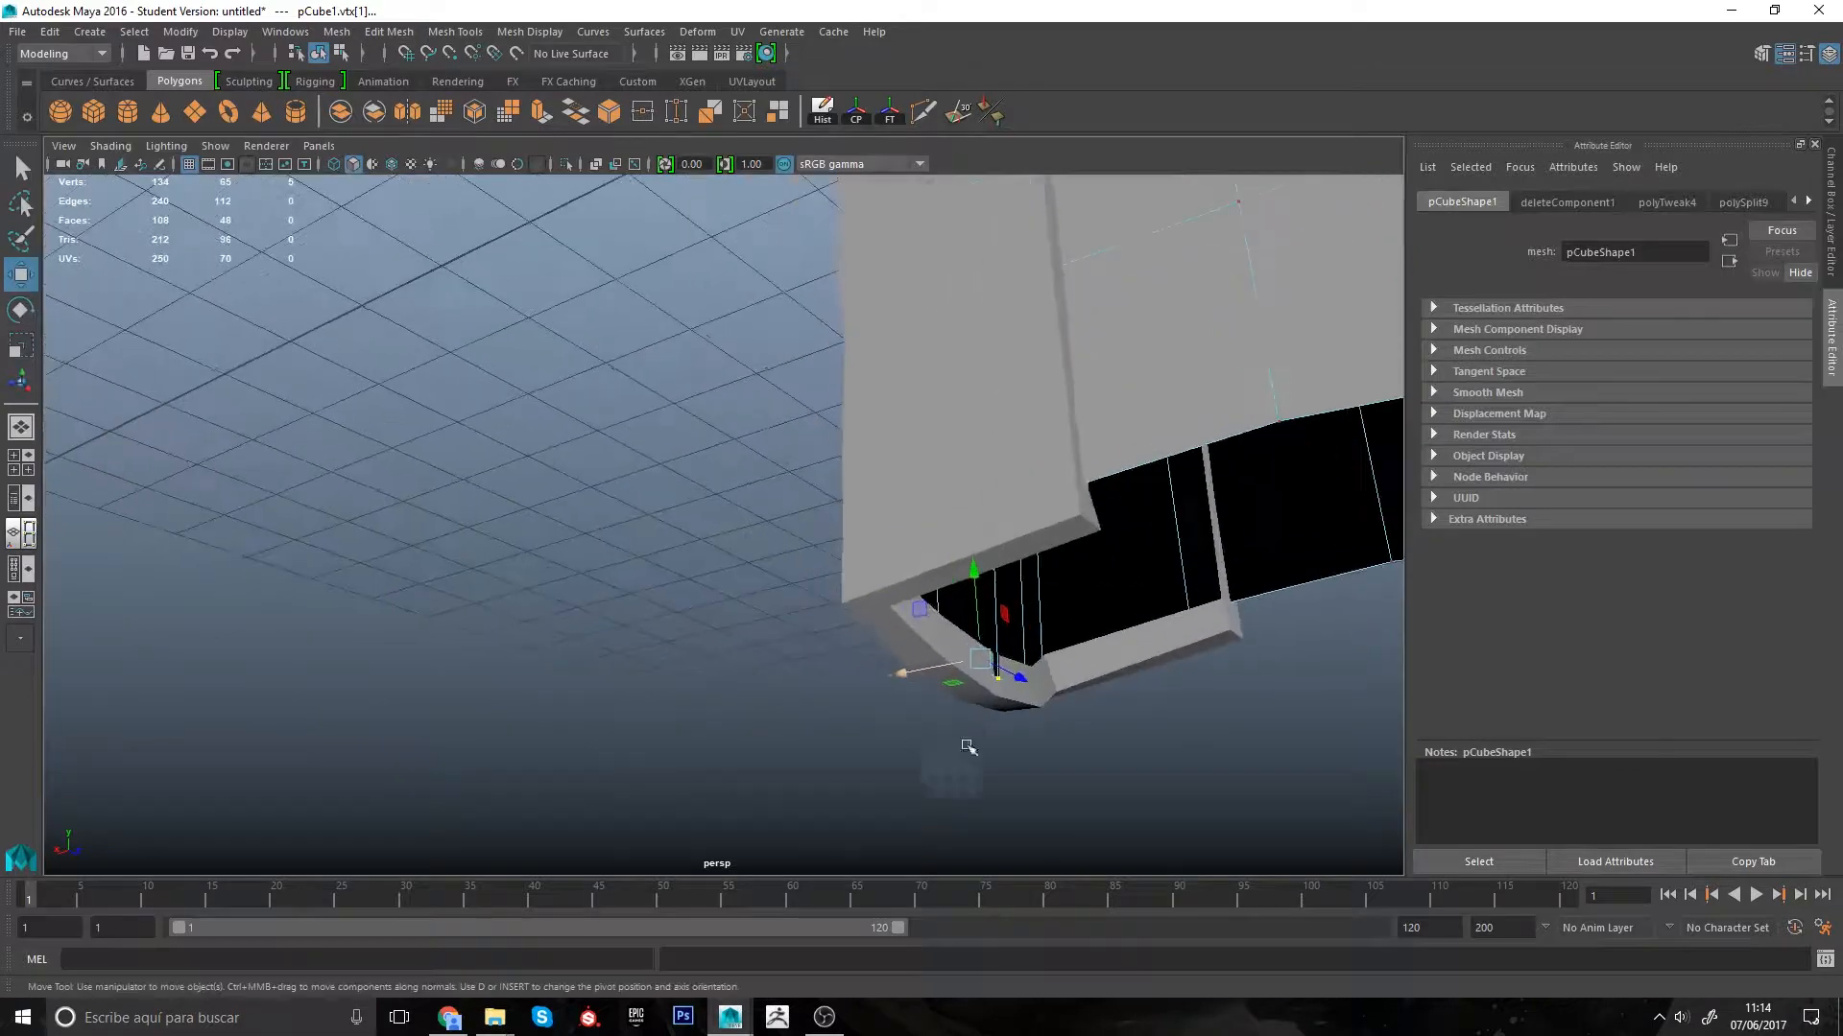
left_click_drag(1013, 691, 1025, 745)
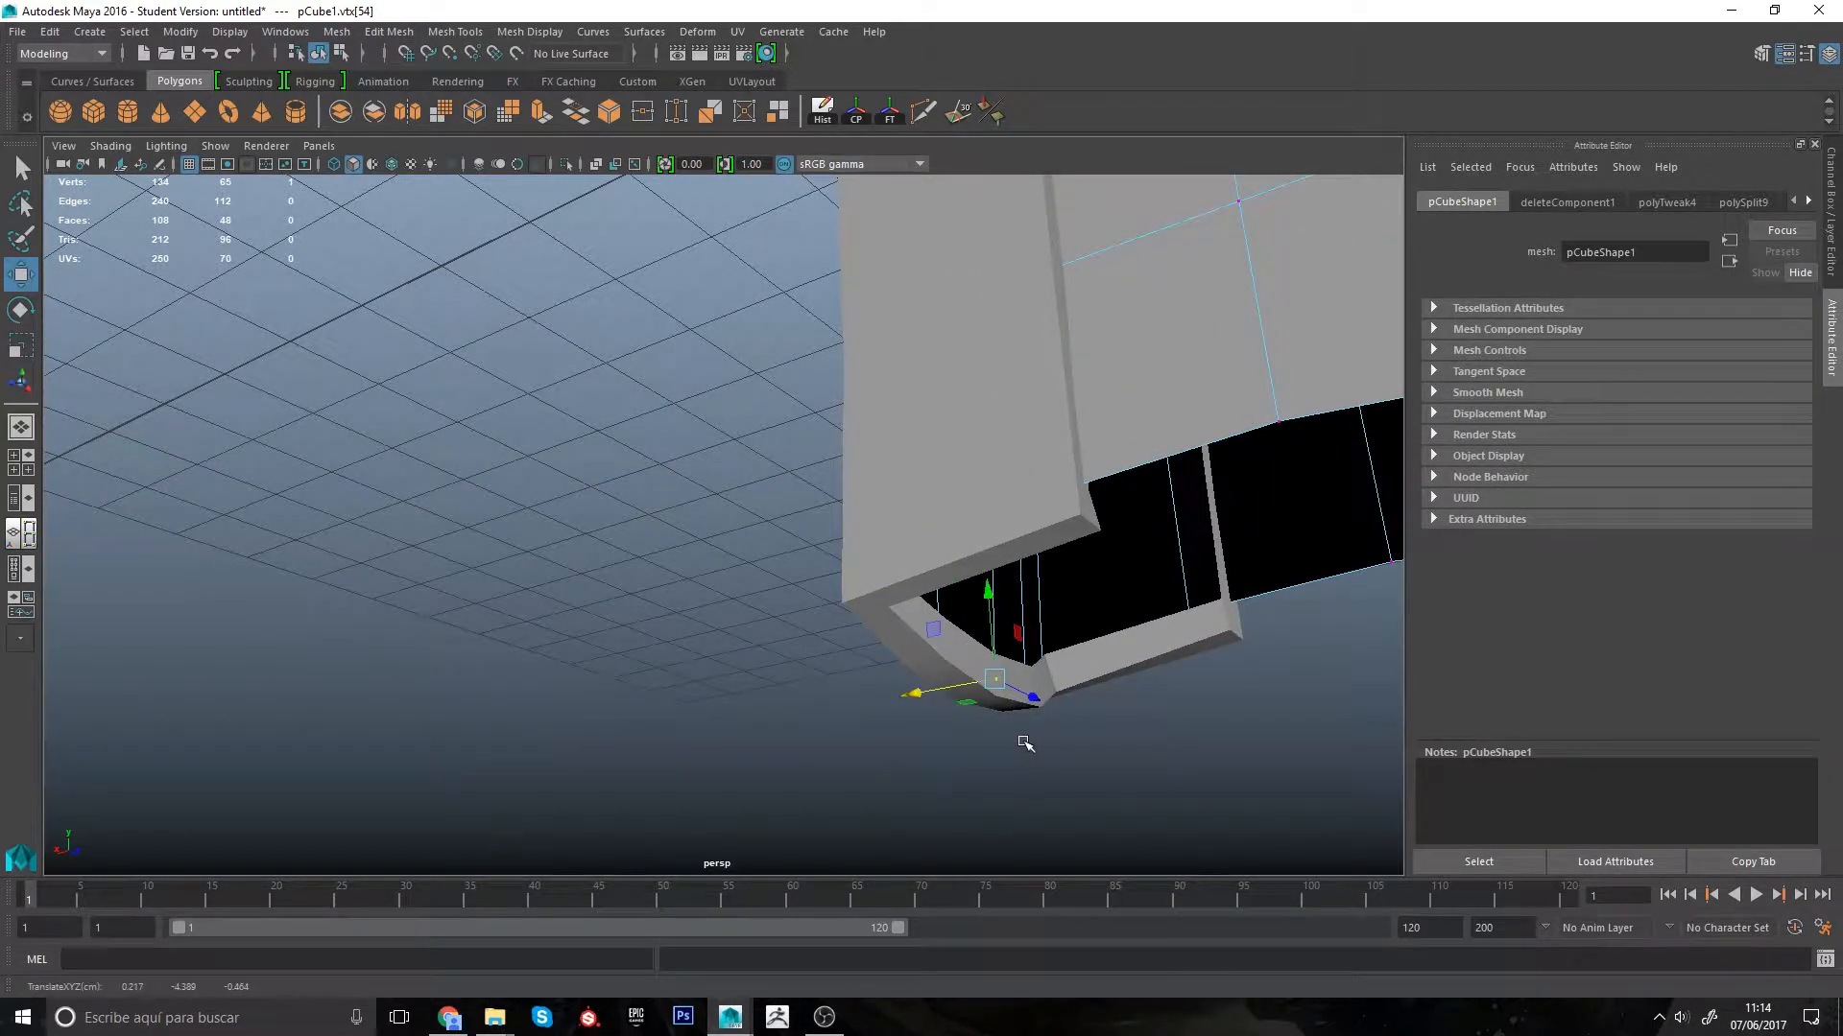
right_click_drag(1025, 743, 987, 708, "alt")
middle_click_drag(987, 707, 1004, 727)
left_click_drag(946, 528, 885, 500, "alt")
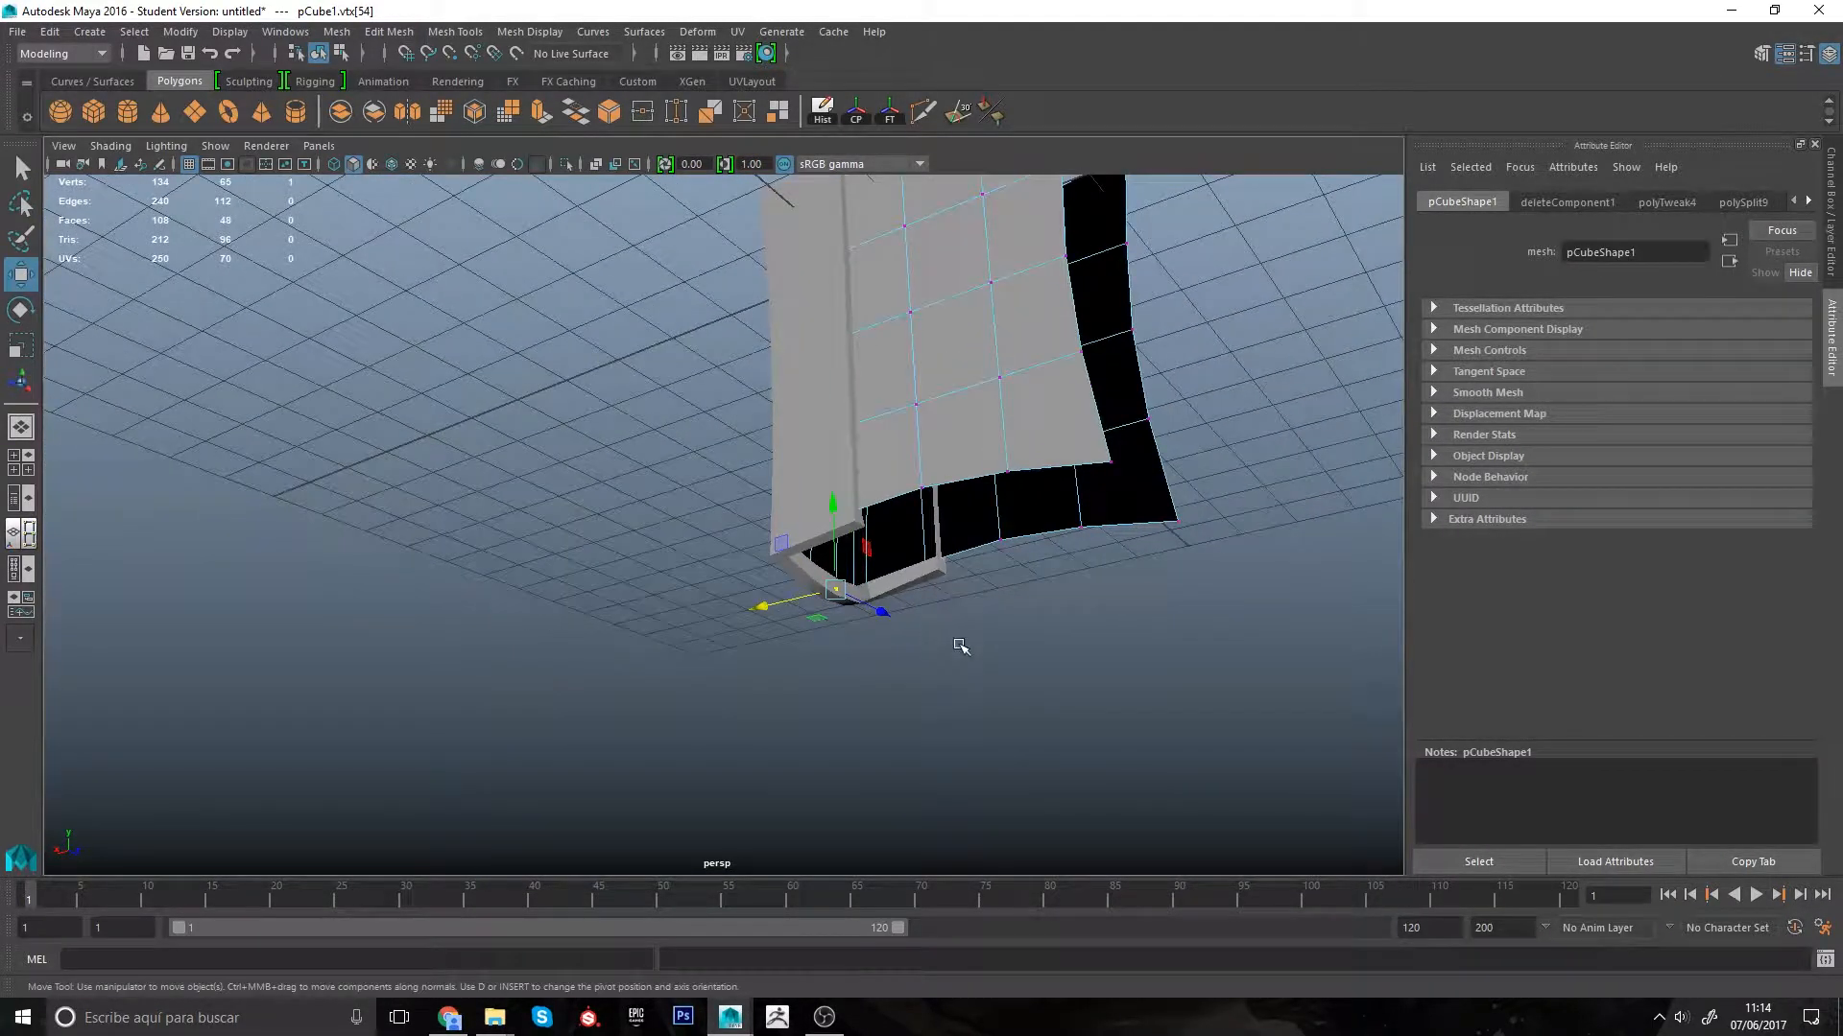
Step: Lower and narrow the cover shell's upper spine-end vertices to tuck them inside the strip, and return to object mode
left_click_drag(959, 646, 881, 617, "alt")
mouse_move(871, 614)
left_mouse_down("alt")
mouse_move(992, 621)
mouse_move(897, 601)
left_mouse_up("alt")
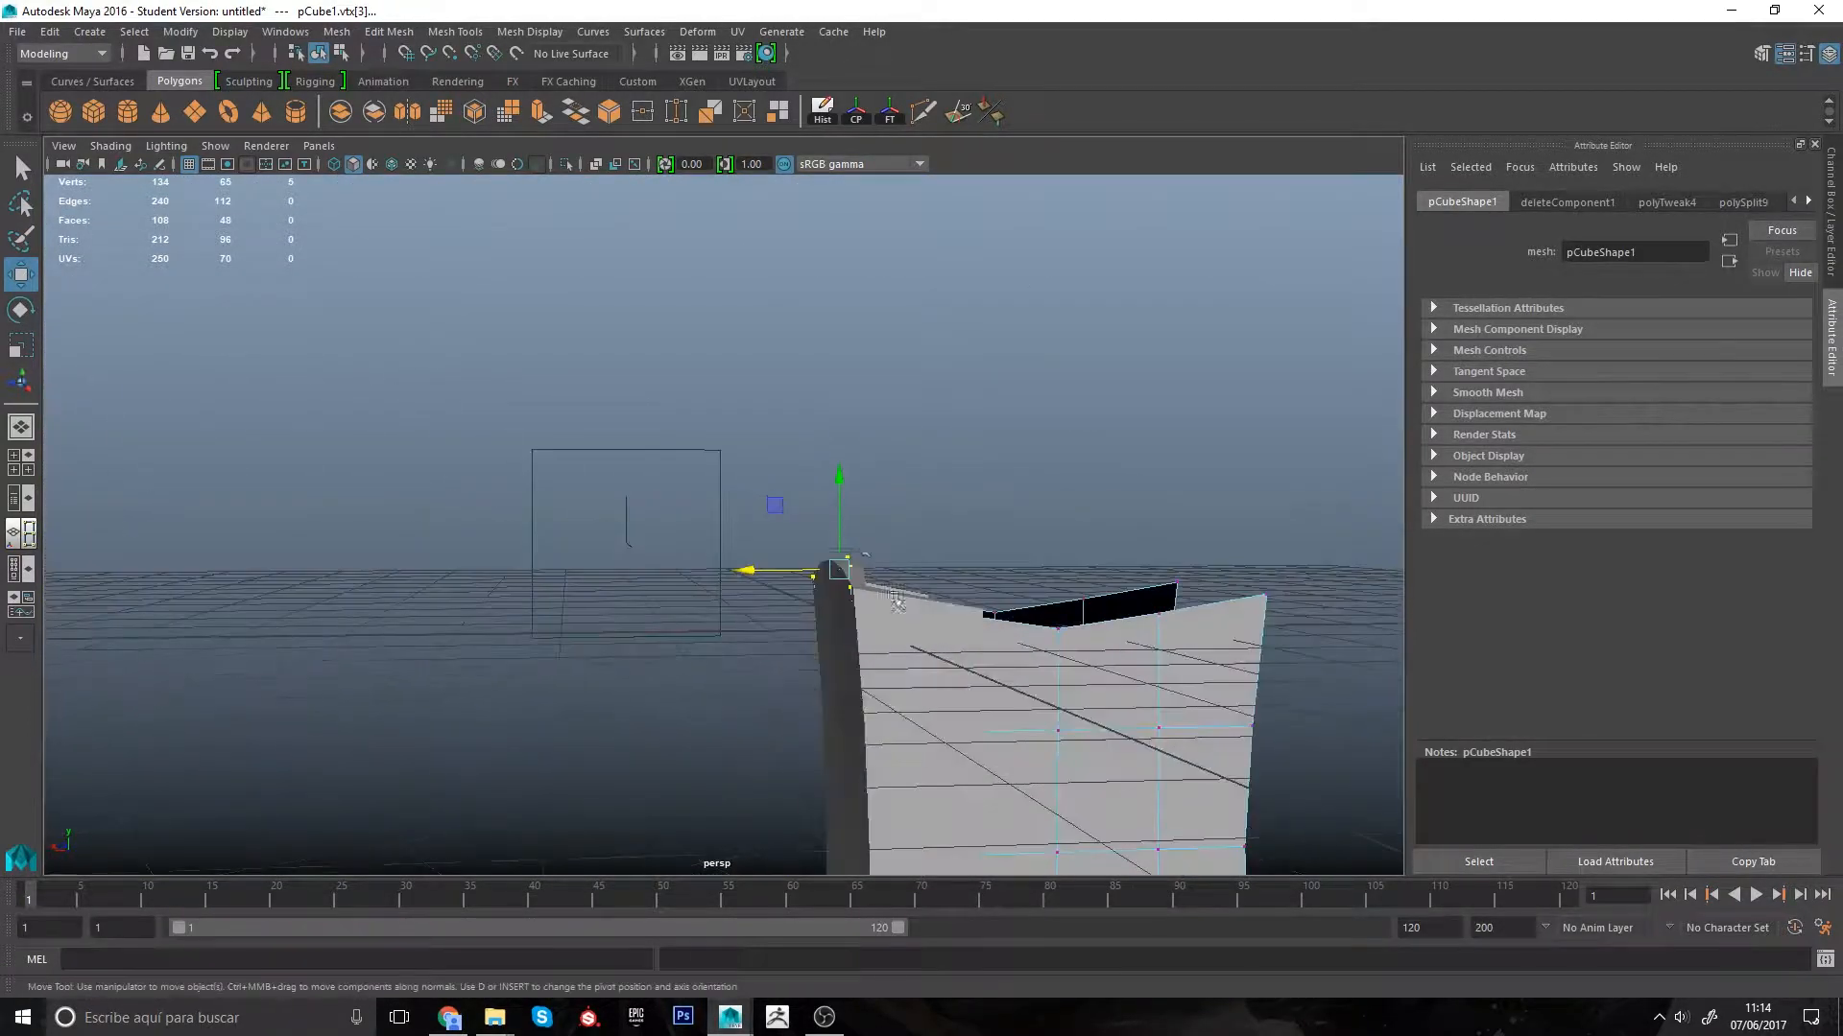
left_click_drag(836, 471, 837, 483)
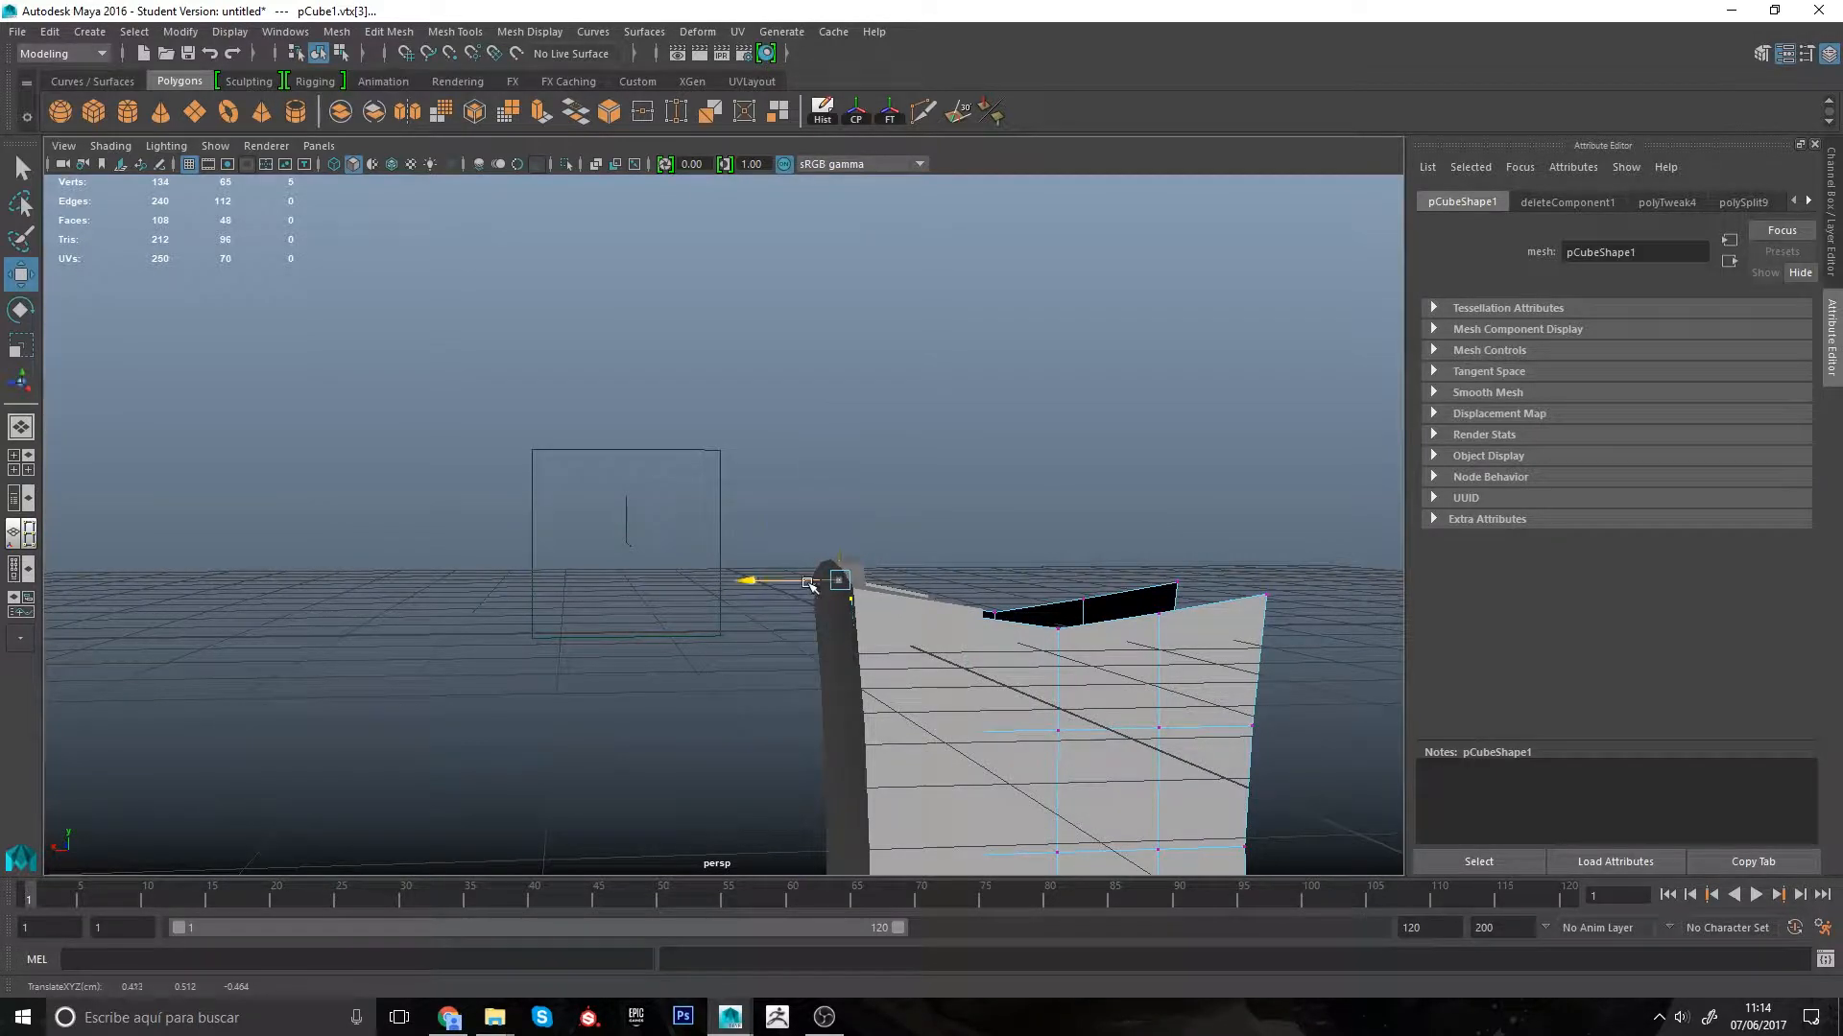
left_click_drag(814, 586, 971, 652, "alt")
key("r")
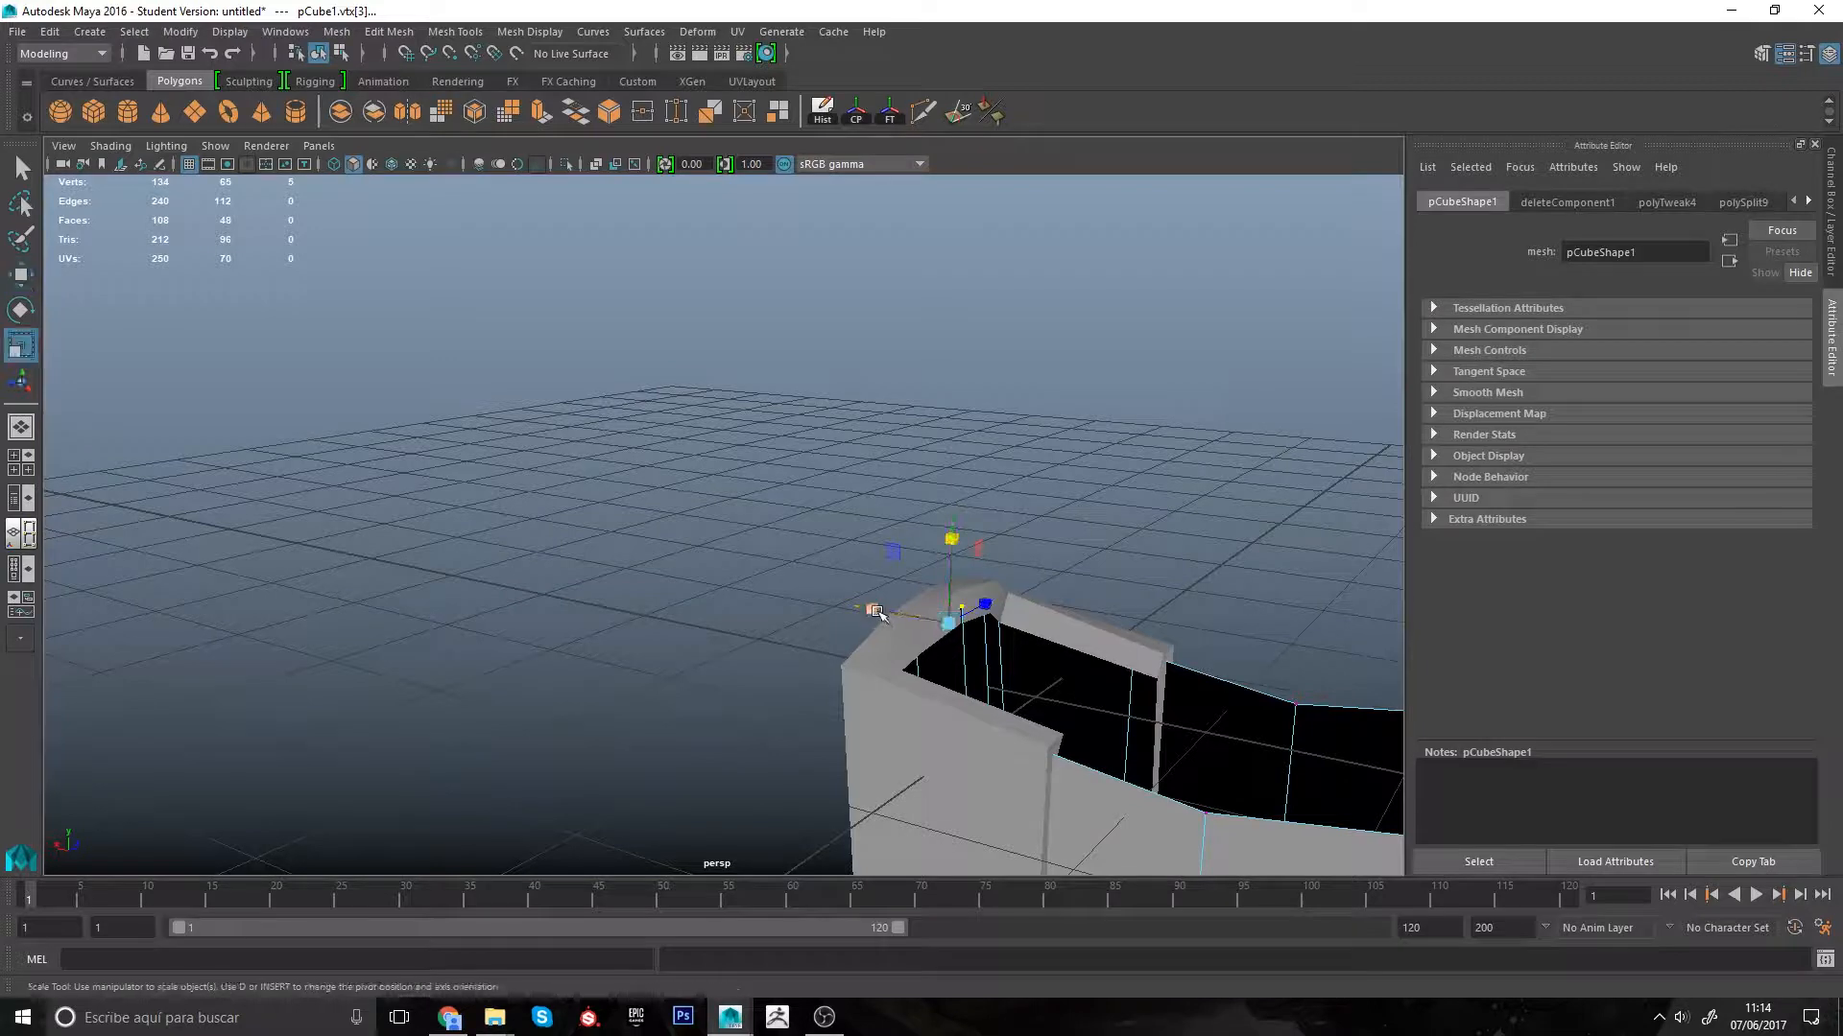
left_click_drag(871, 610, 890, 614)
left_click_drag(1049, 687, 1017, 669)
left_click_drag(1017, 670, 1000, 612, "alt")
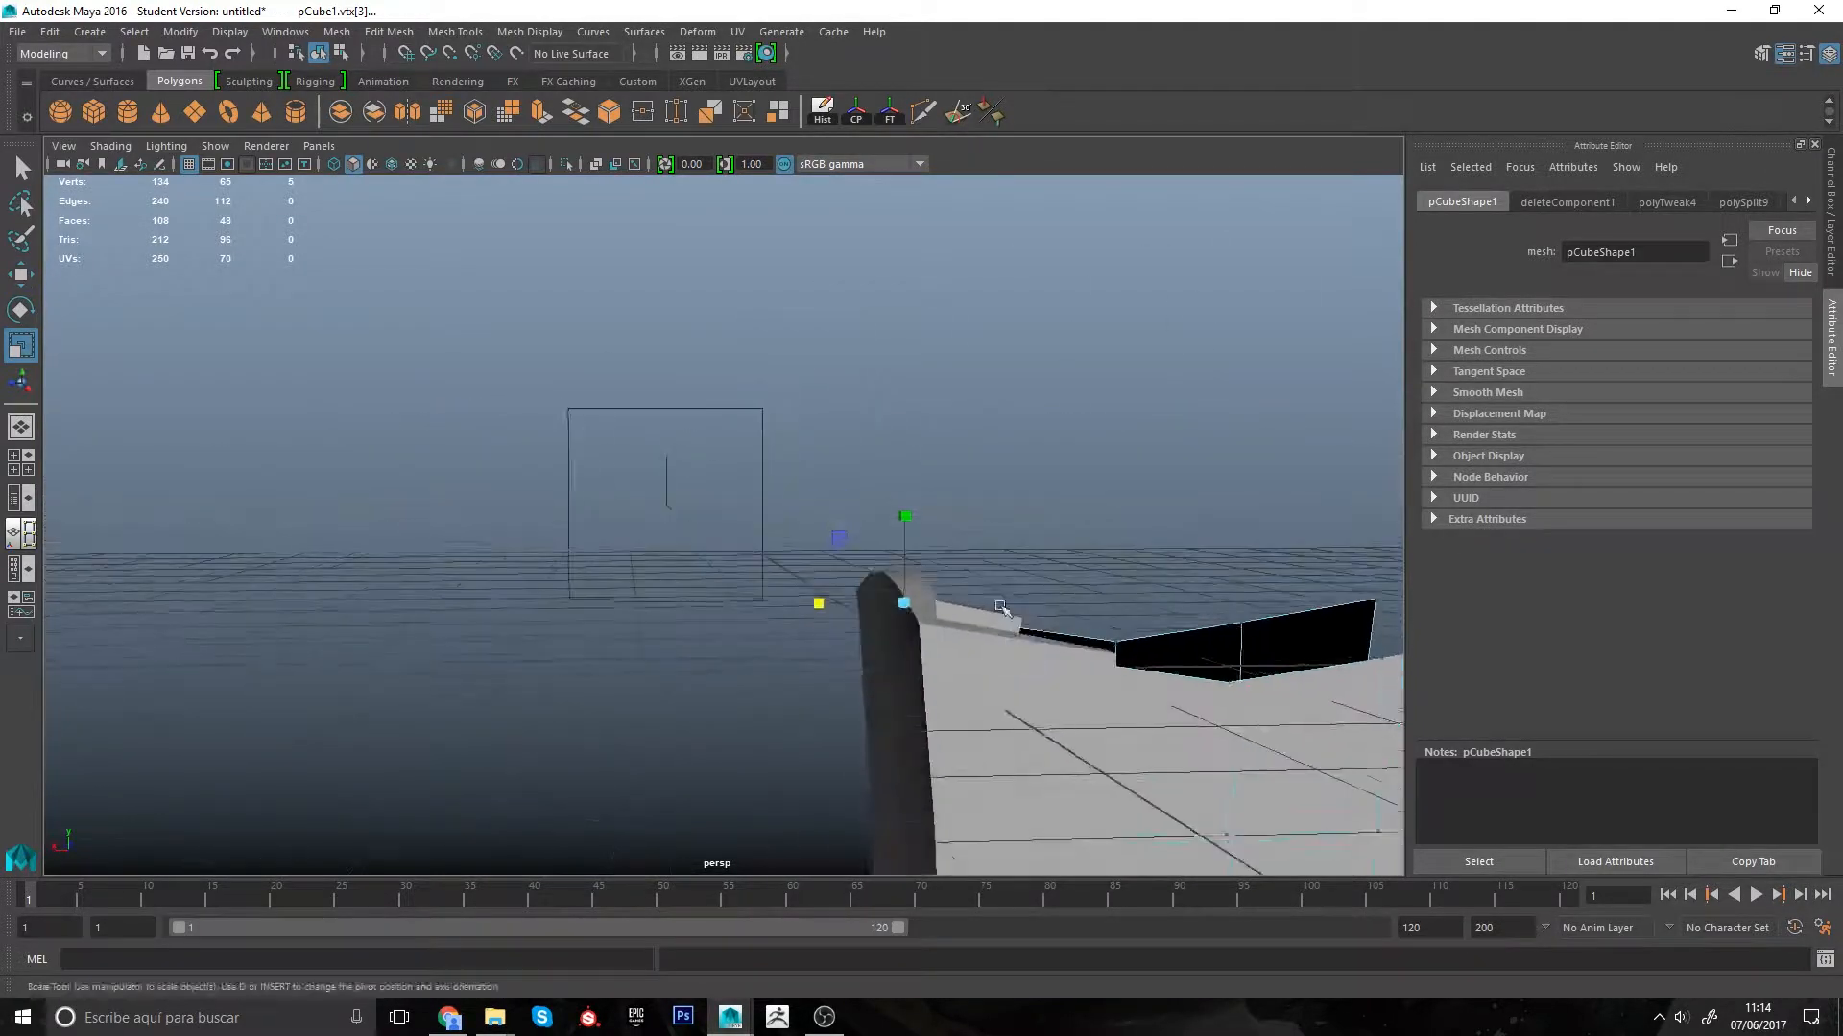
key("w")
left_click_drag(896, 505, 897, 516)
scroll(898, 530, "down", 7)
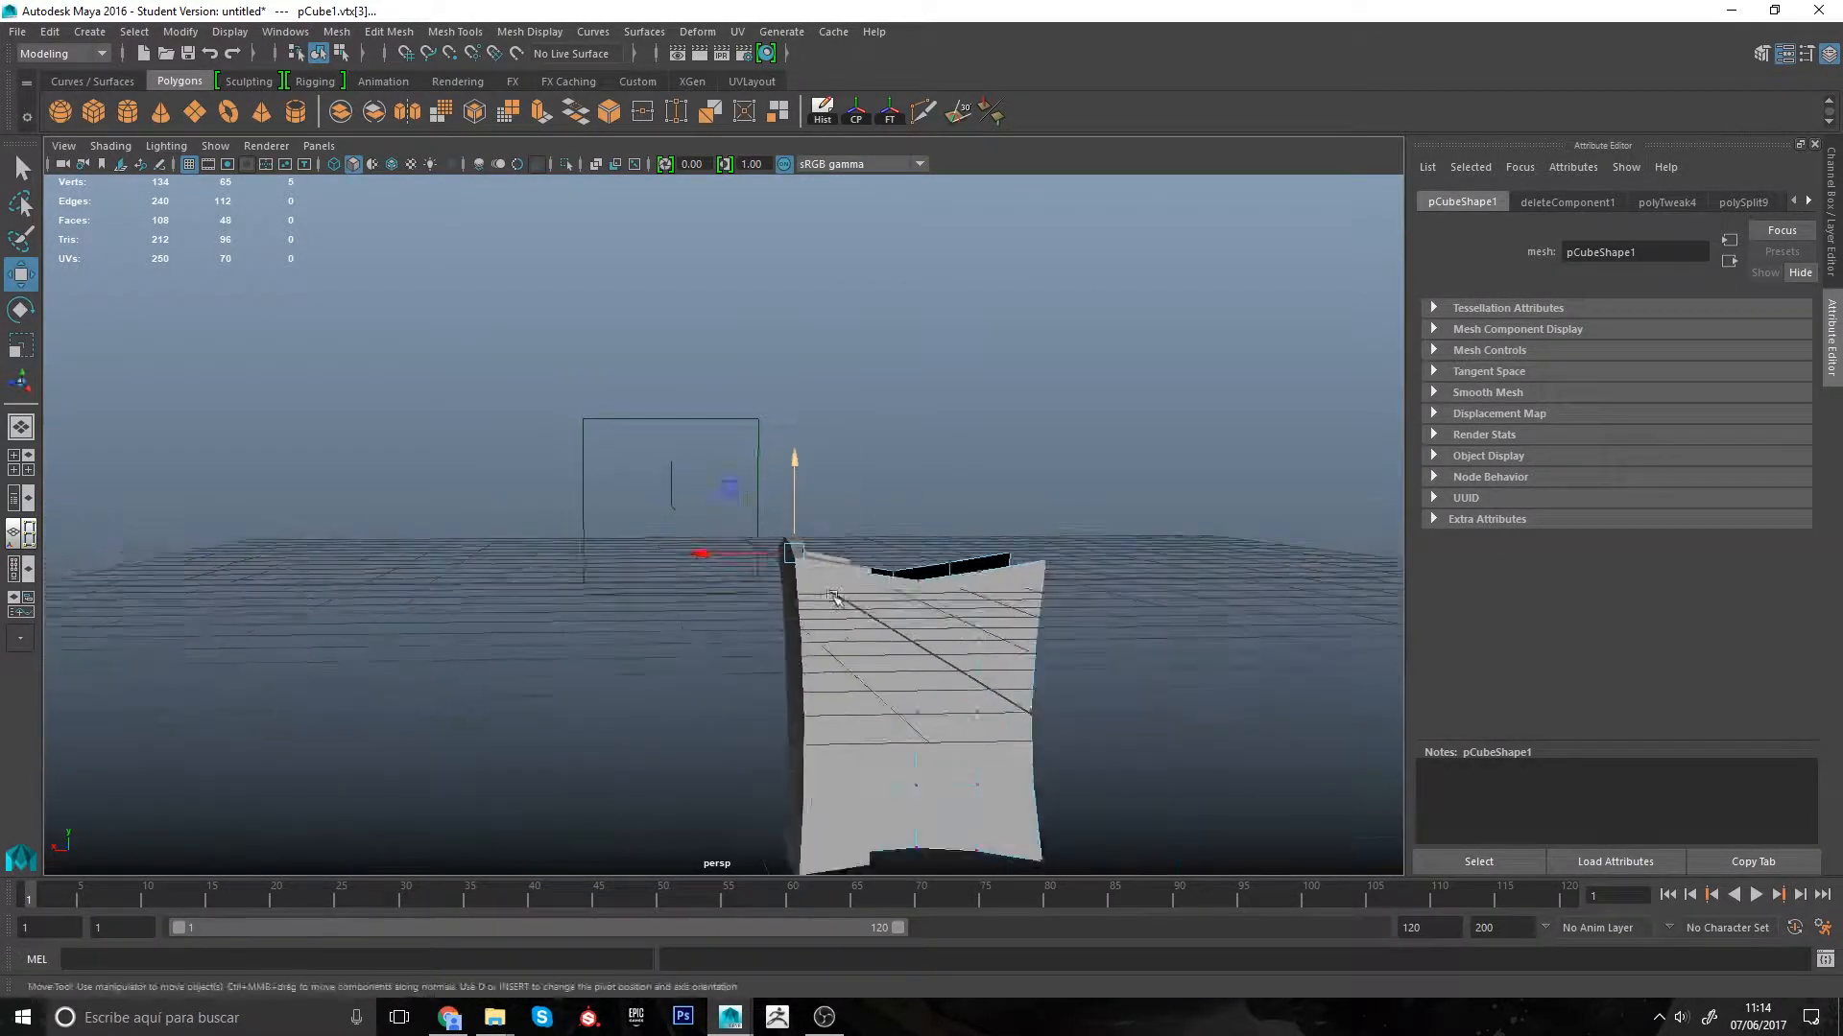
middle_click_drag(924, 585, 918, 485, "alt")
left_click_drag(918, 484, 914, 556, "alt")
right_click_drag(914, 507, 993, 482)
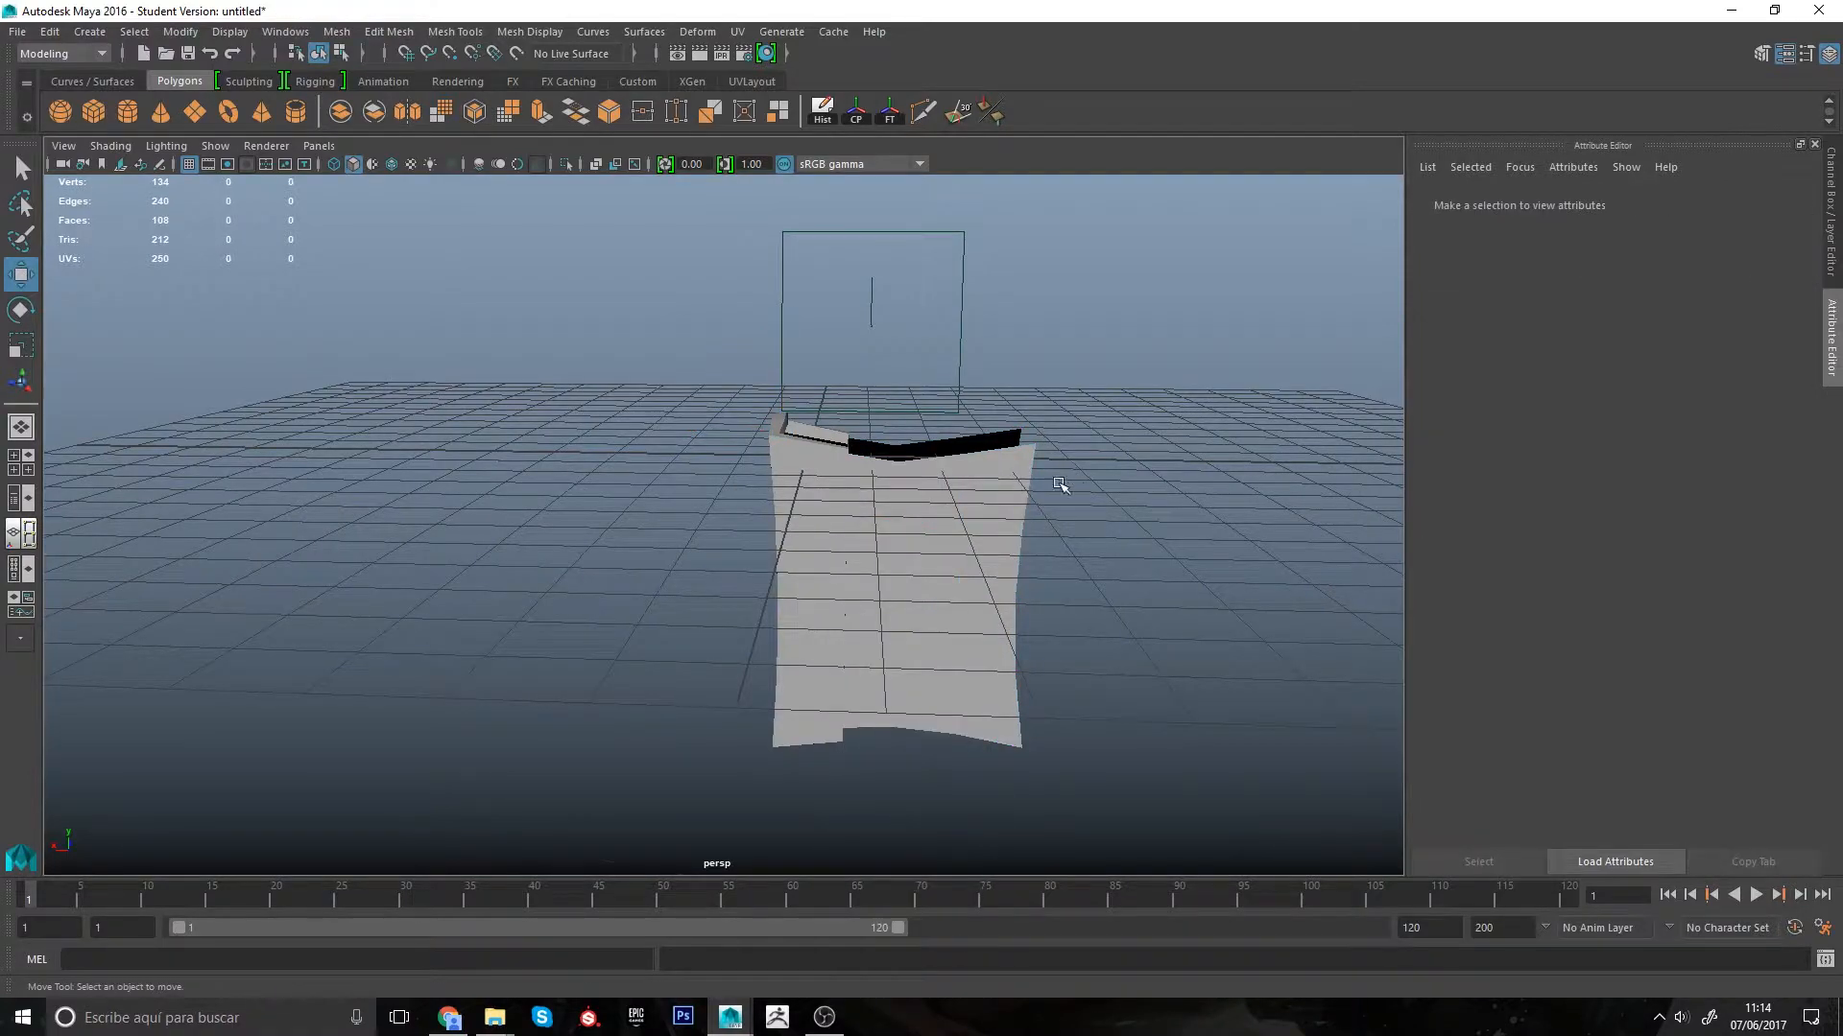
Step: Compare the cover shell and spine strip with the book sketch in the orthographic and perspective views
mouse_move(1048, 540)
left_mouse_down("alt")
mouse_move(941, 567)
mouse_move(1017, 534)
left_mouse_up("alt")
key("space")
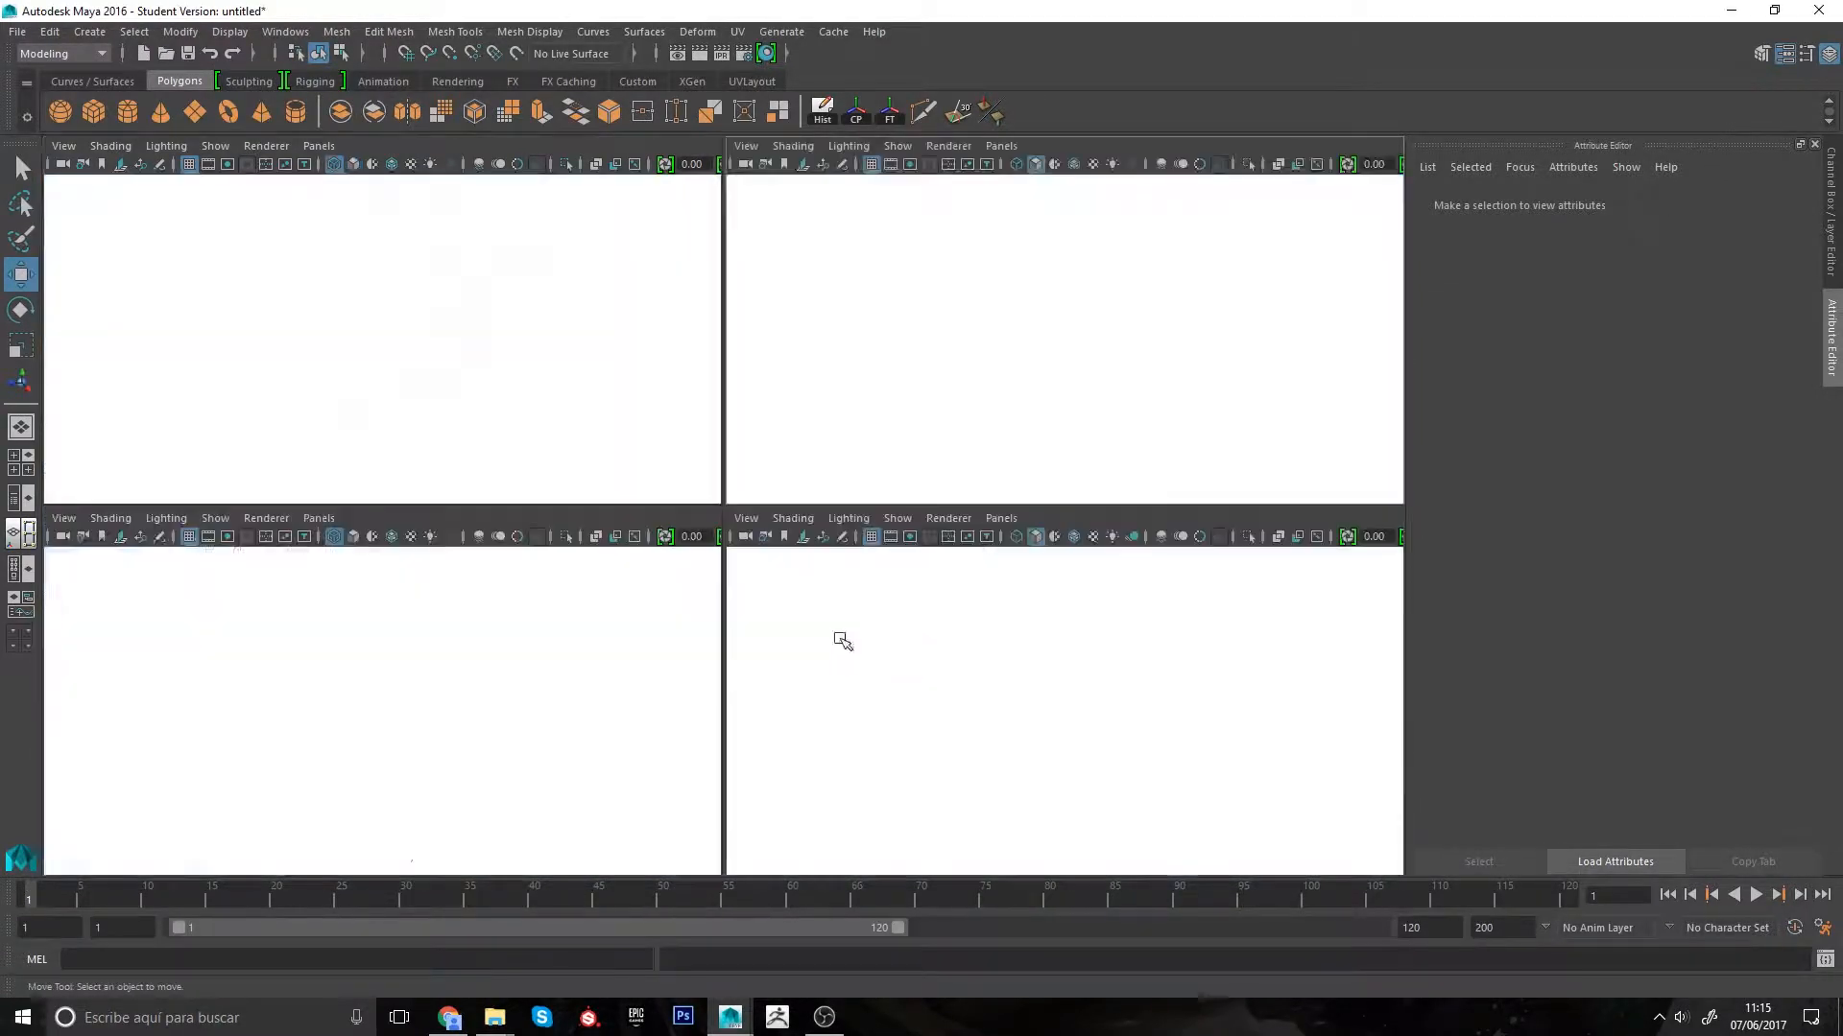
middle_click_drag(626, 716, 499, 707, "alt")
mouse_move(483, 302)
middle_mouse_down("alt")
mouse_move(449, 367)
mouse_move(362, 316)
middle_mouse_up("alt")
scroll(450, 366, "down", 12)
scroll(526, 416, "up", 6)
middle_click_drag(649, 420, 526, 416, "alt")
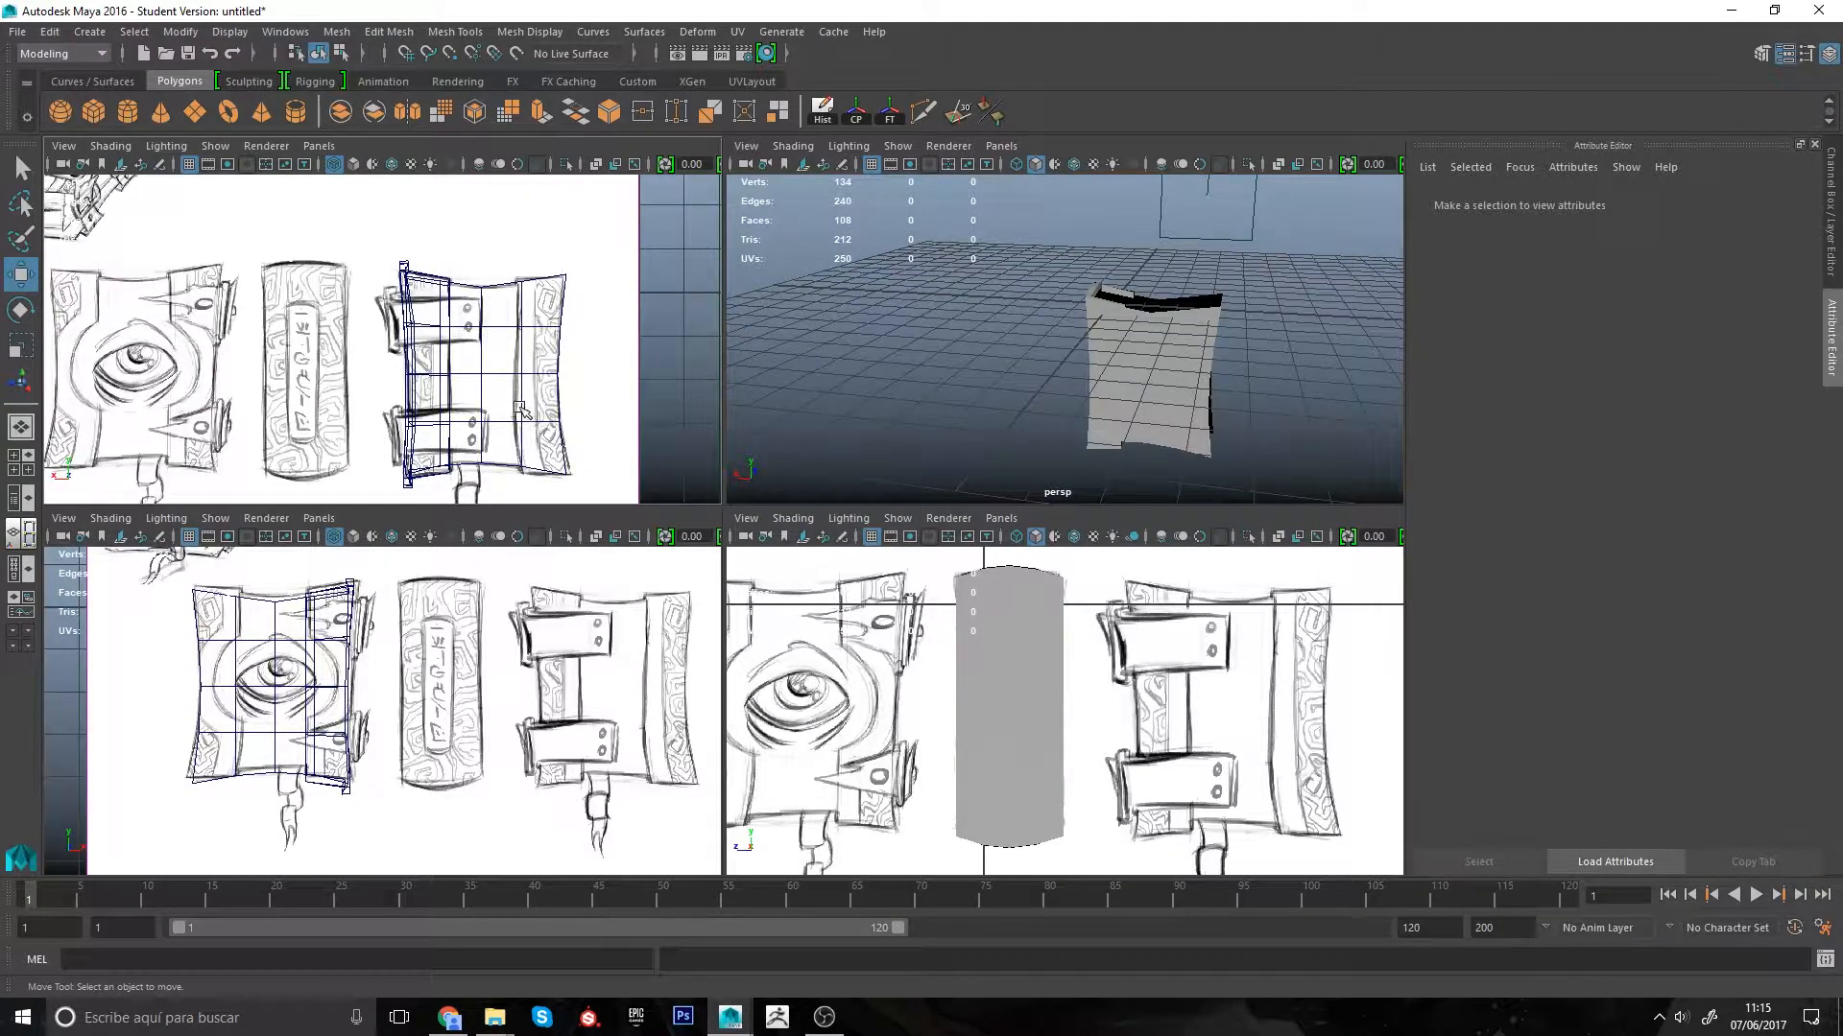
key("space")
mouse_move(763, 522)
middle_mouse_down("alt")
mouse_move(689, 457)
mouse_move(702, 392)
mouse_move(682, 381)
middle_mouse_up("alt")
left_click(660, 313)
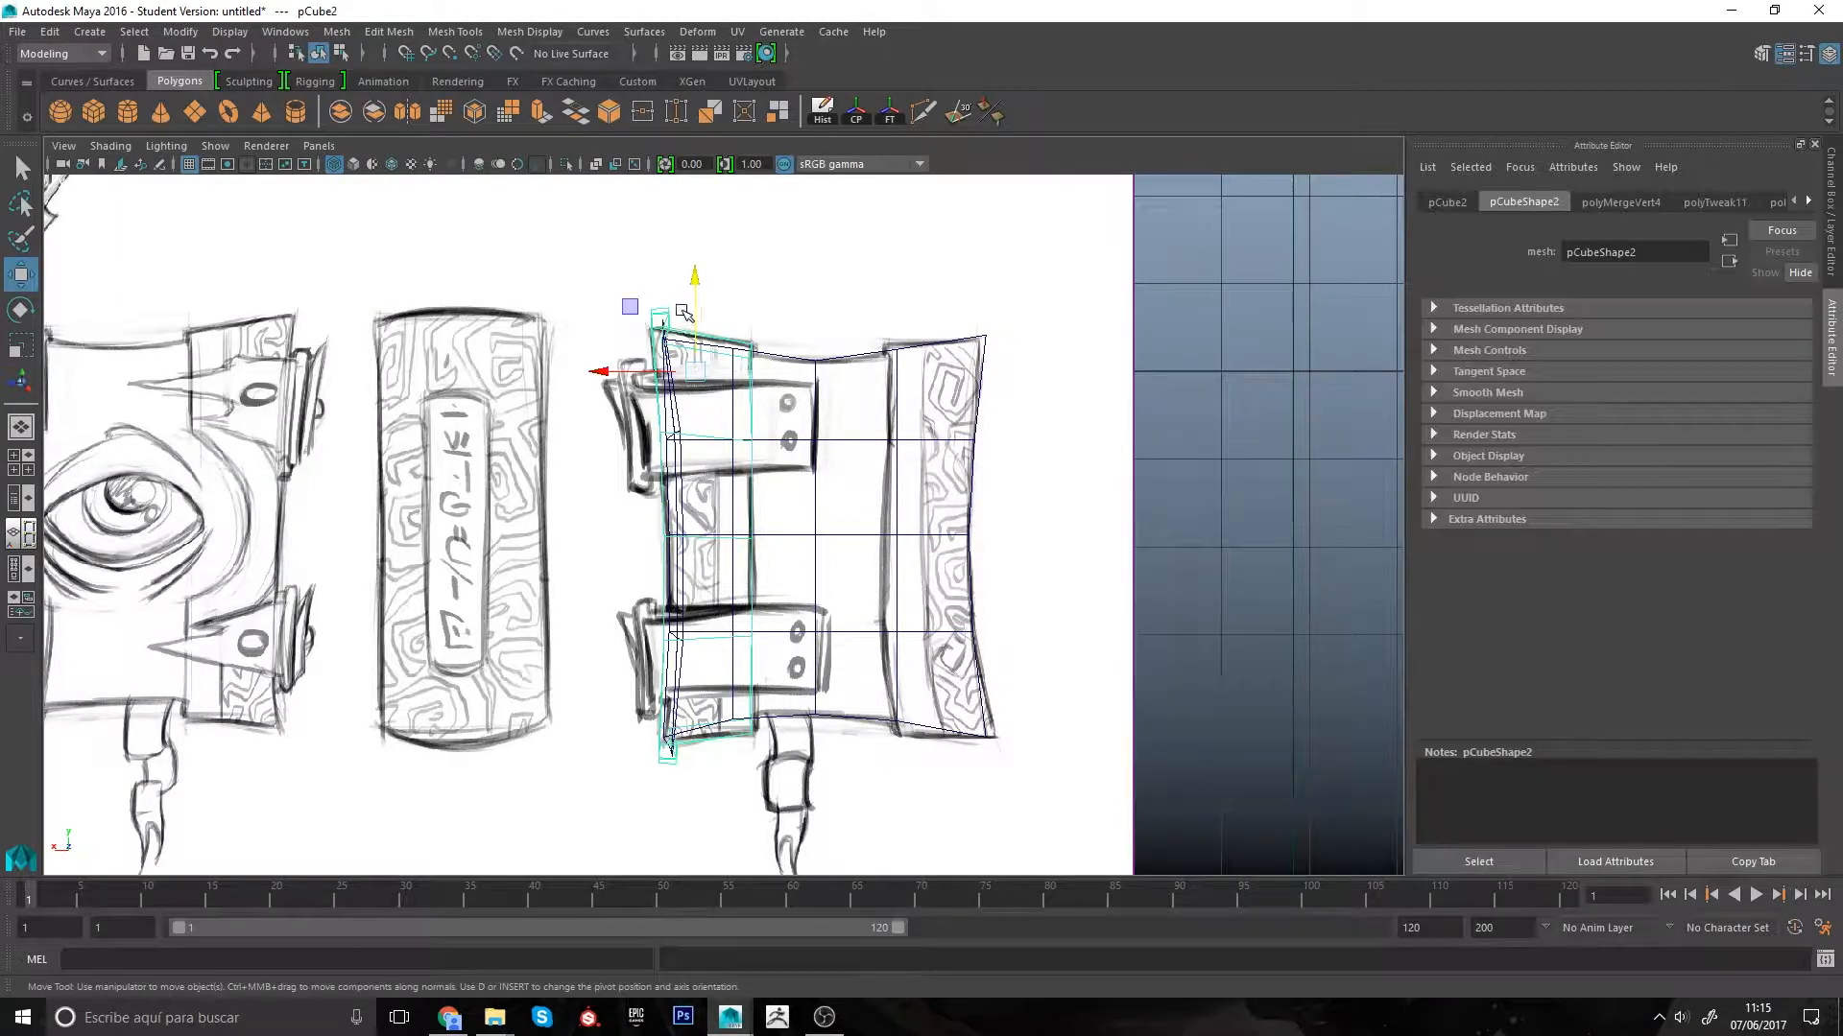
left_click(747, 347, "alt")
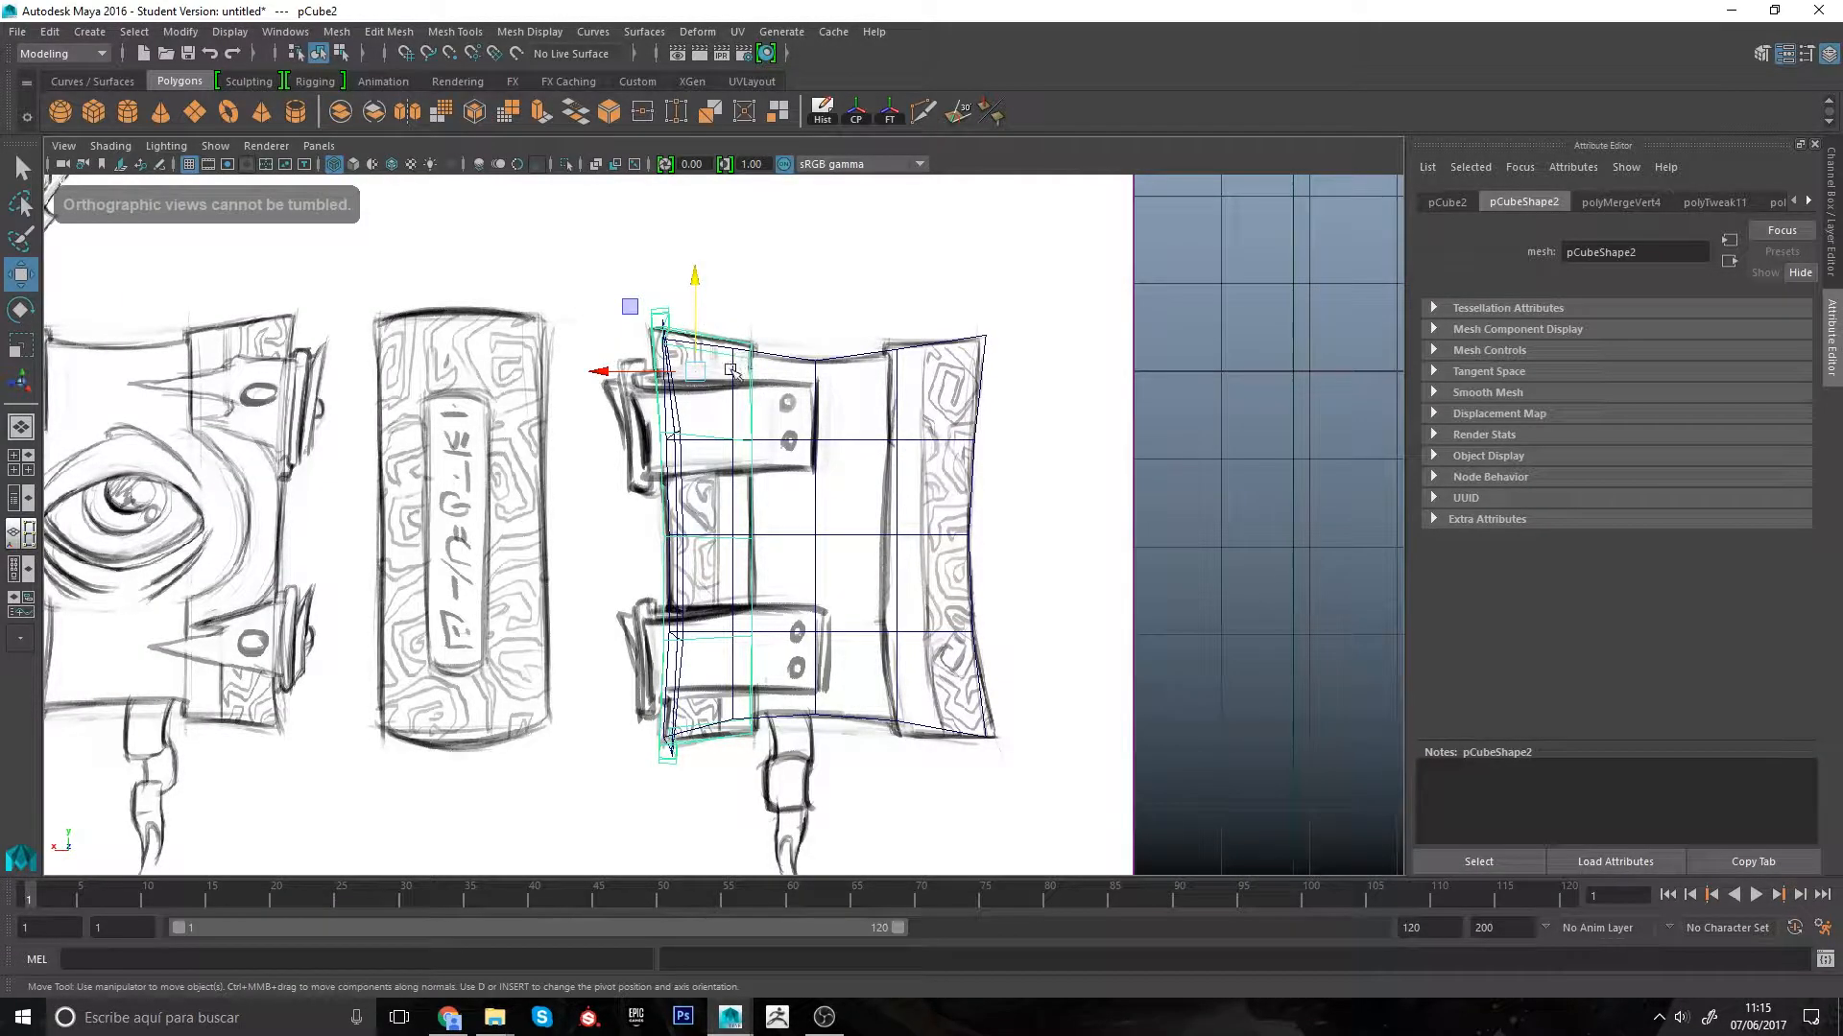
key("space")
key("space")
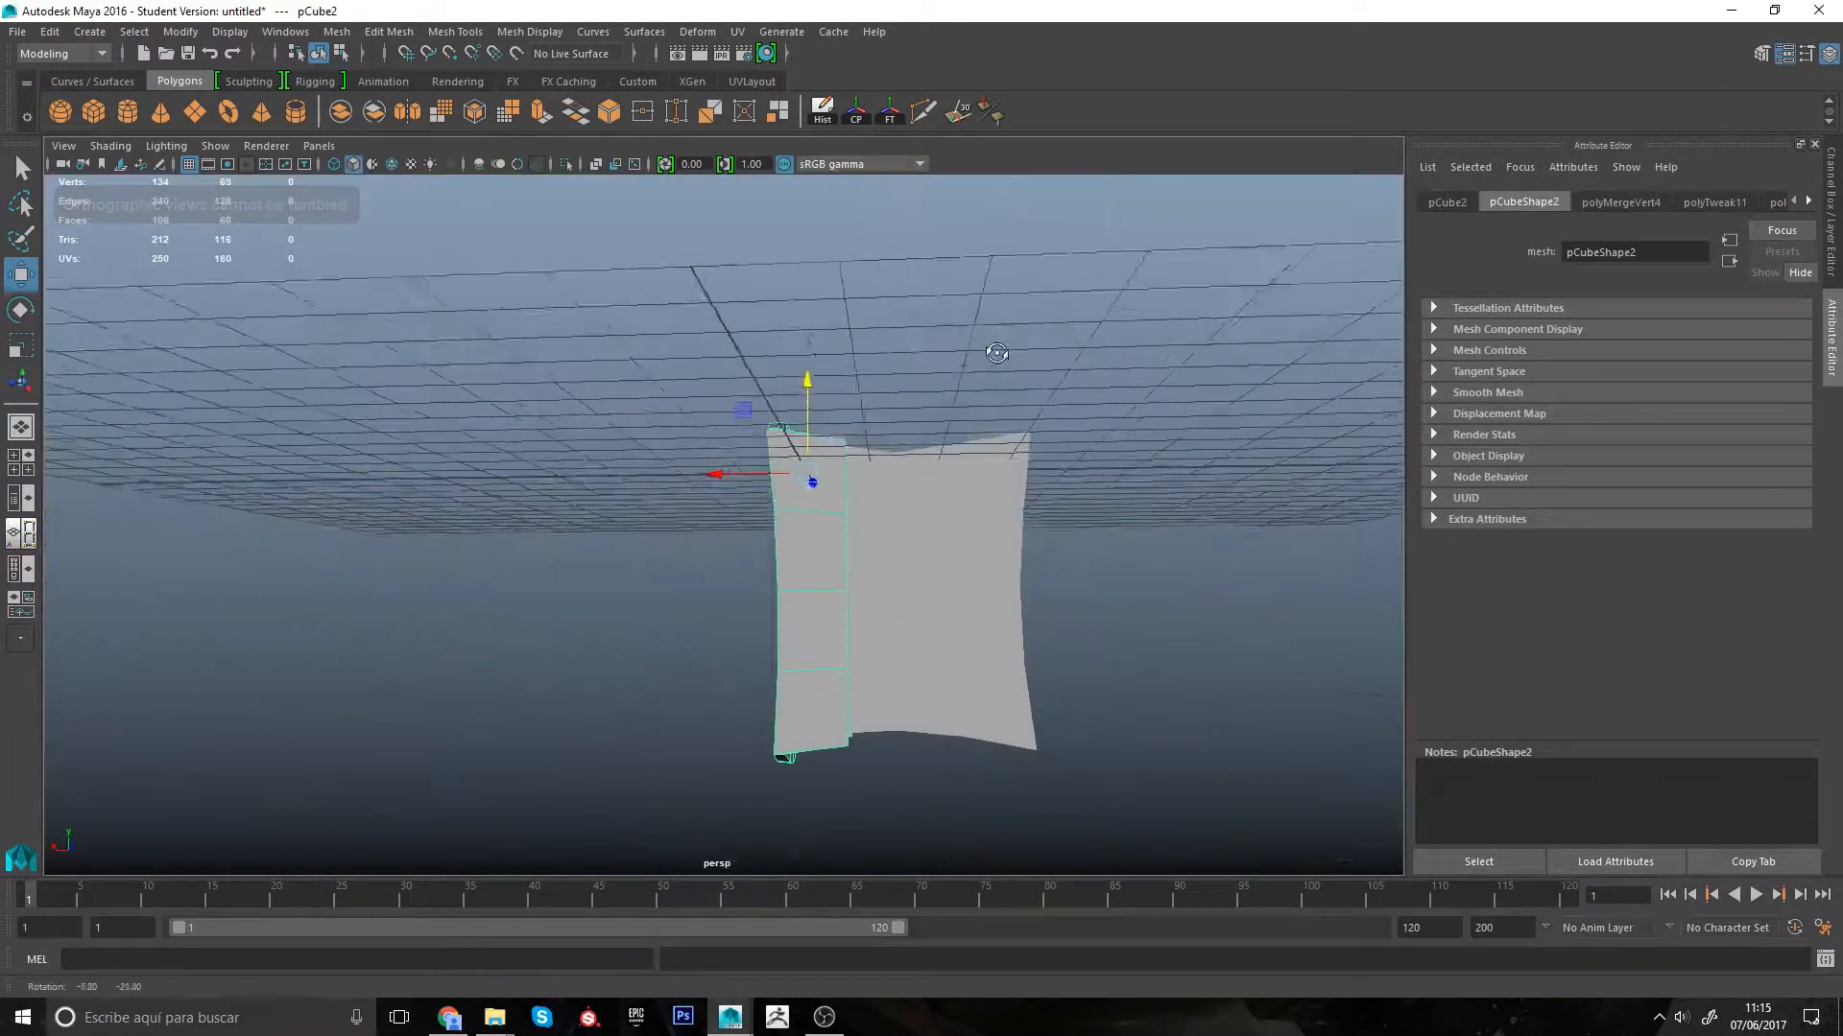
left_click_drag(995, 354, 825, 412, "alt")
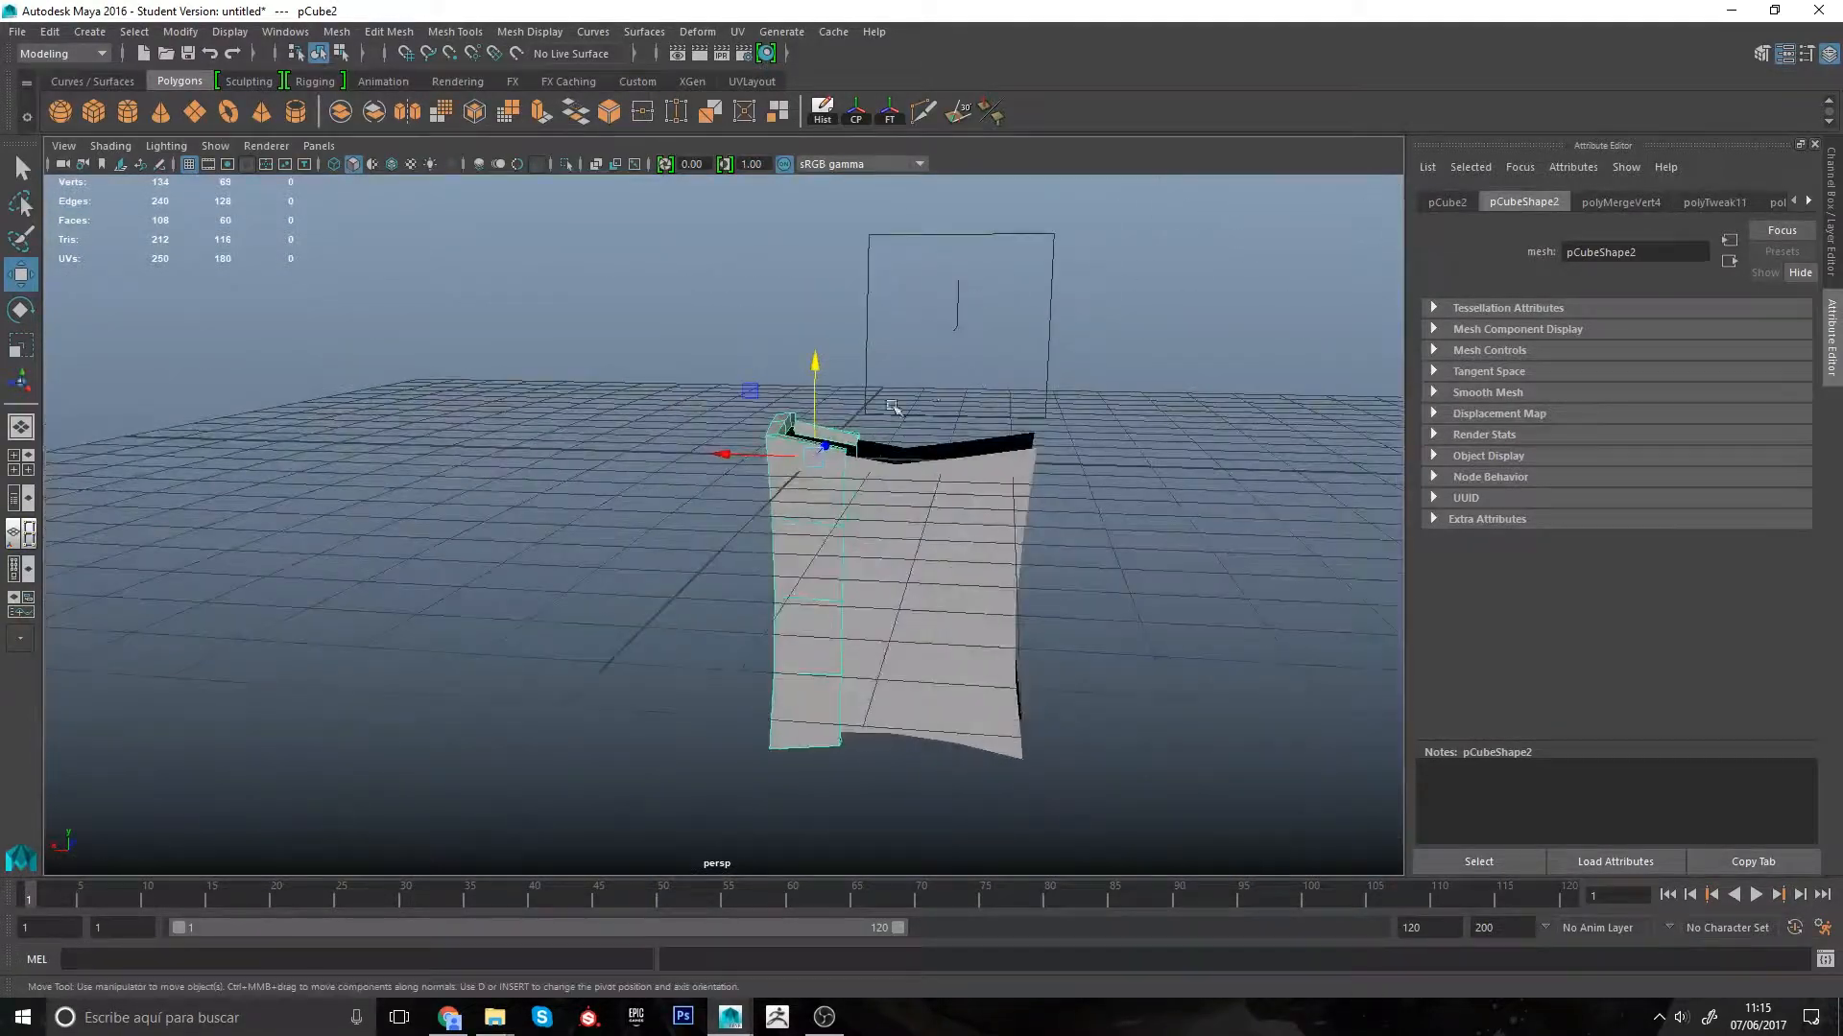
key("space")
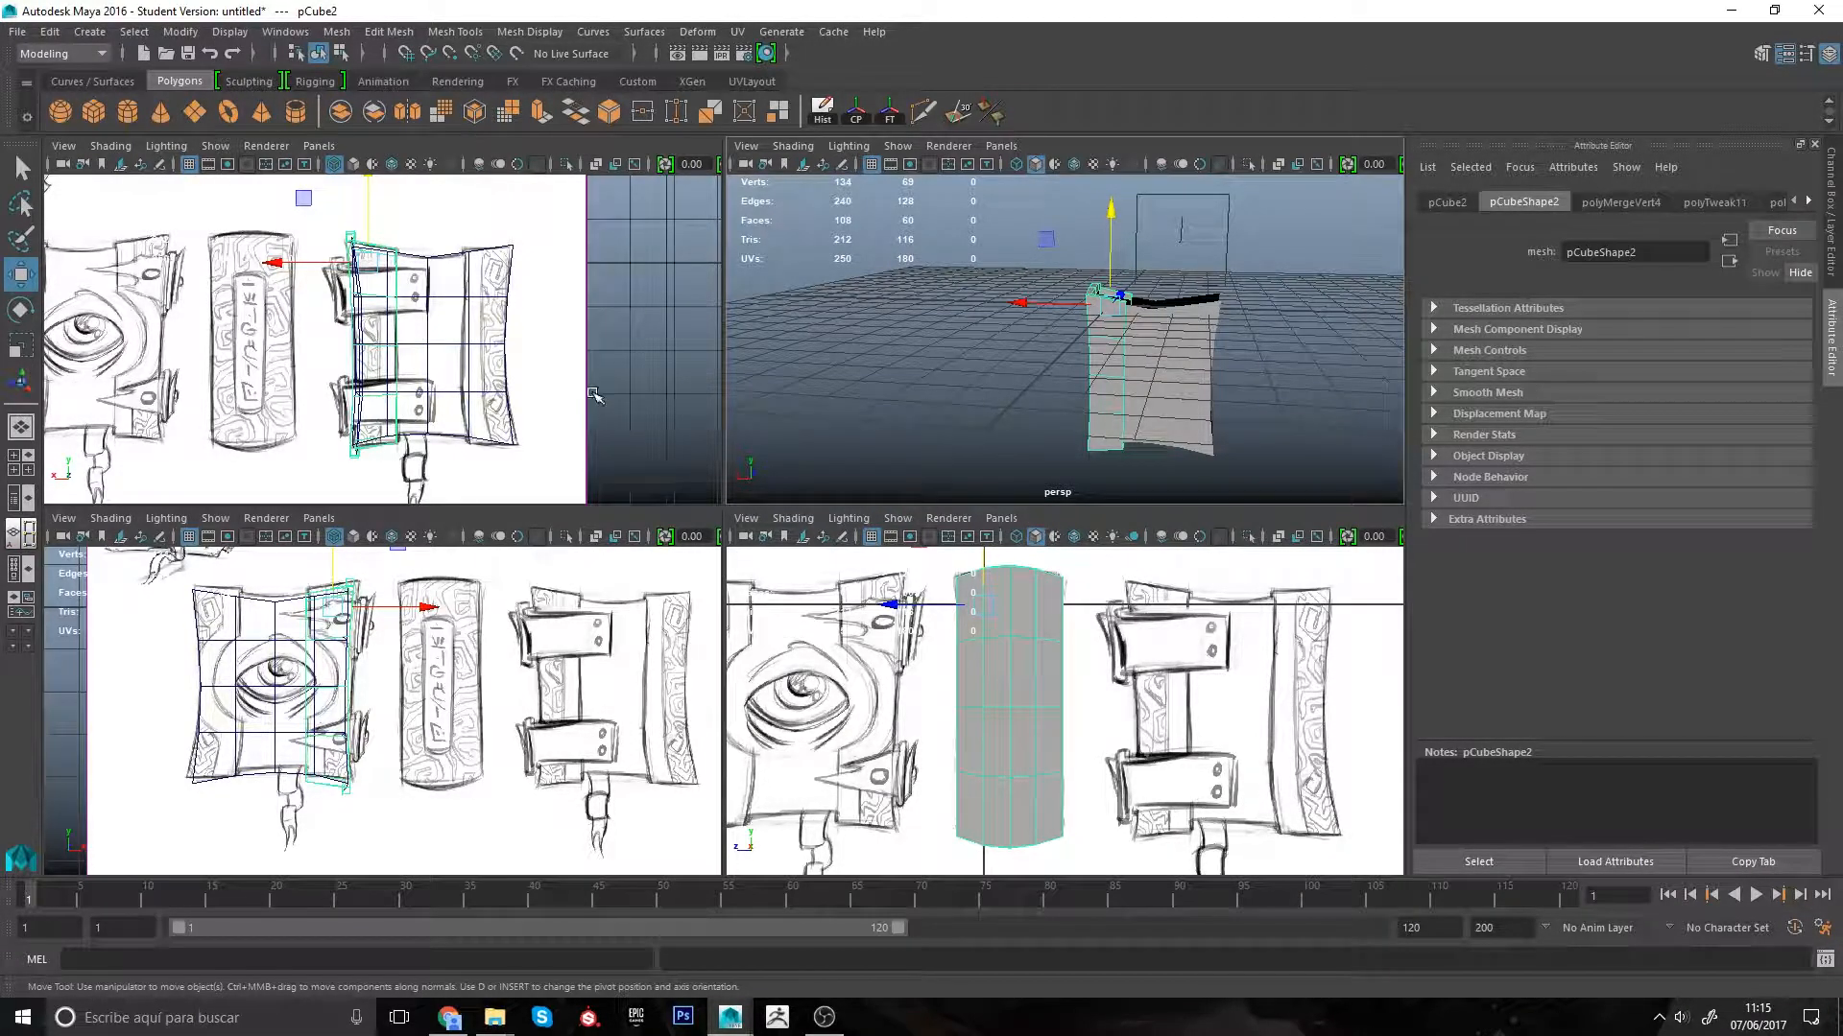
key("space")
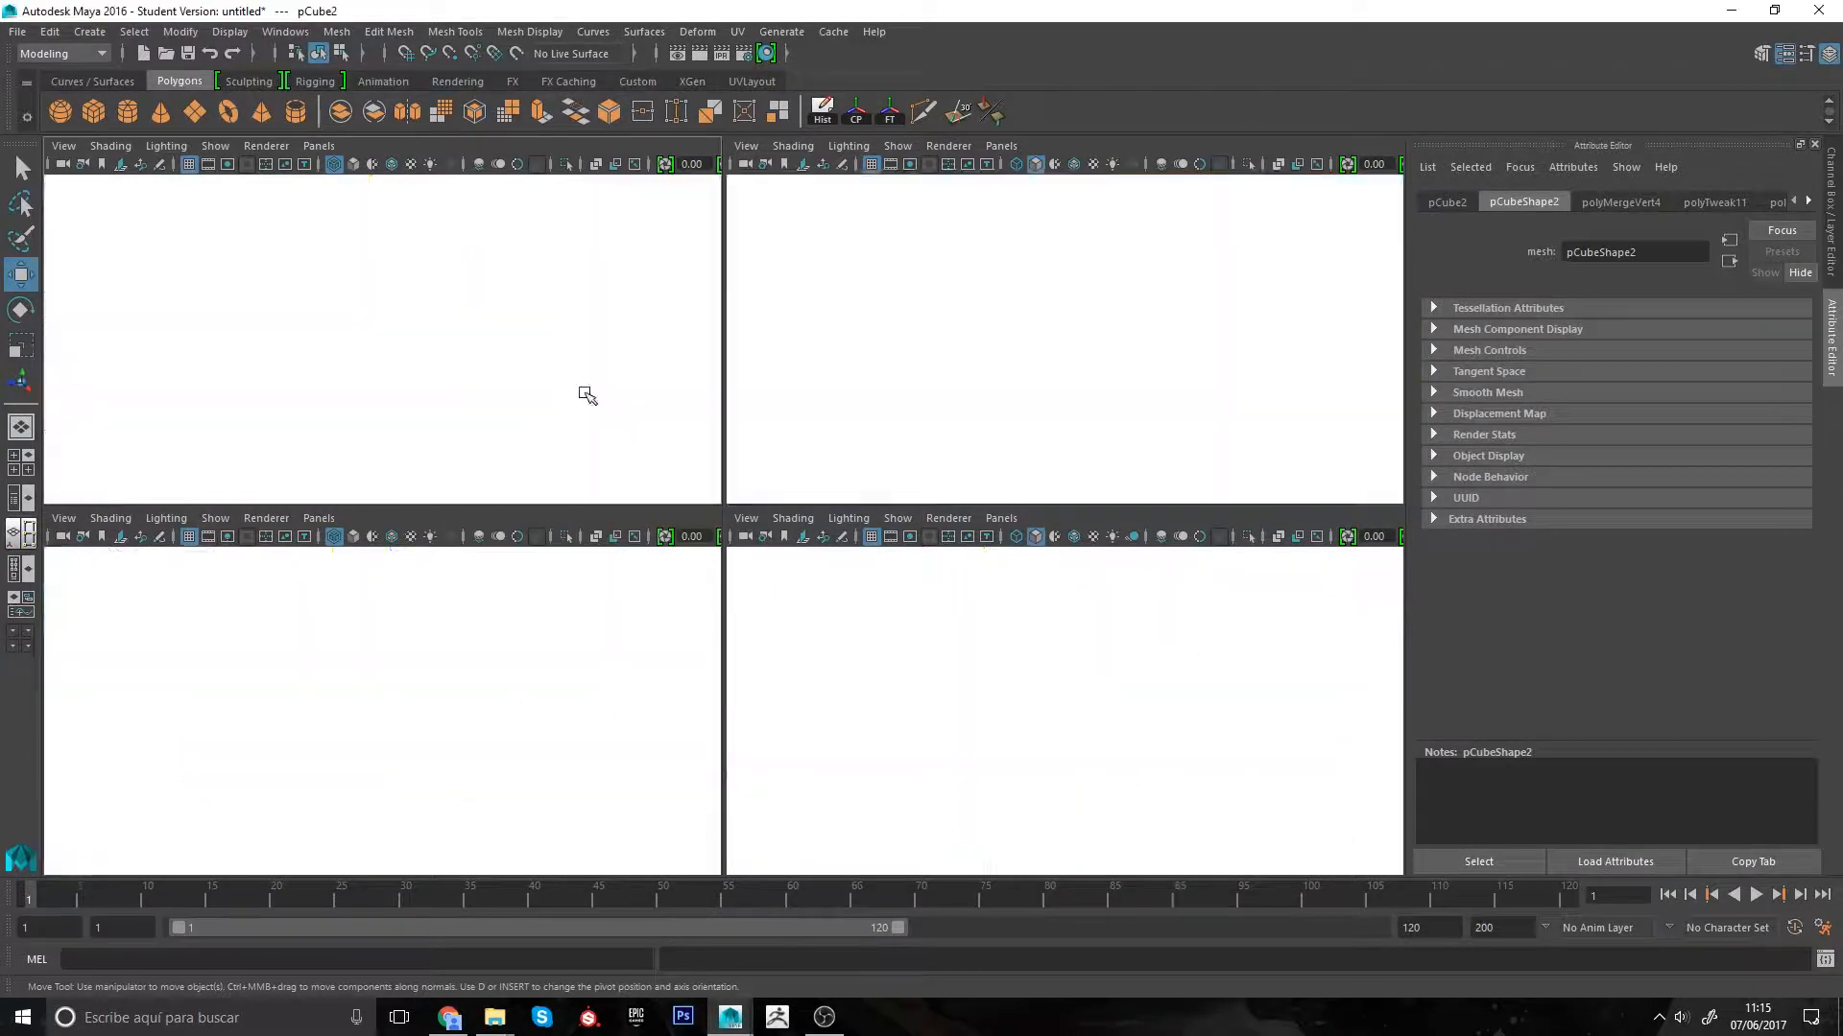
key("space")
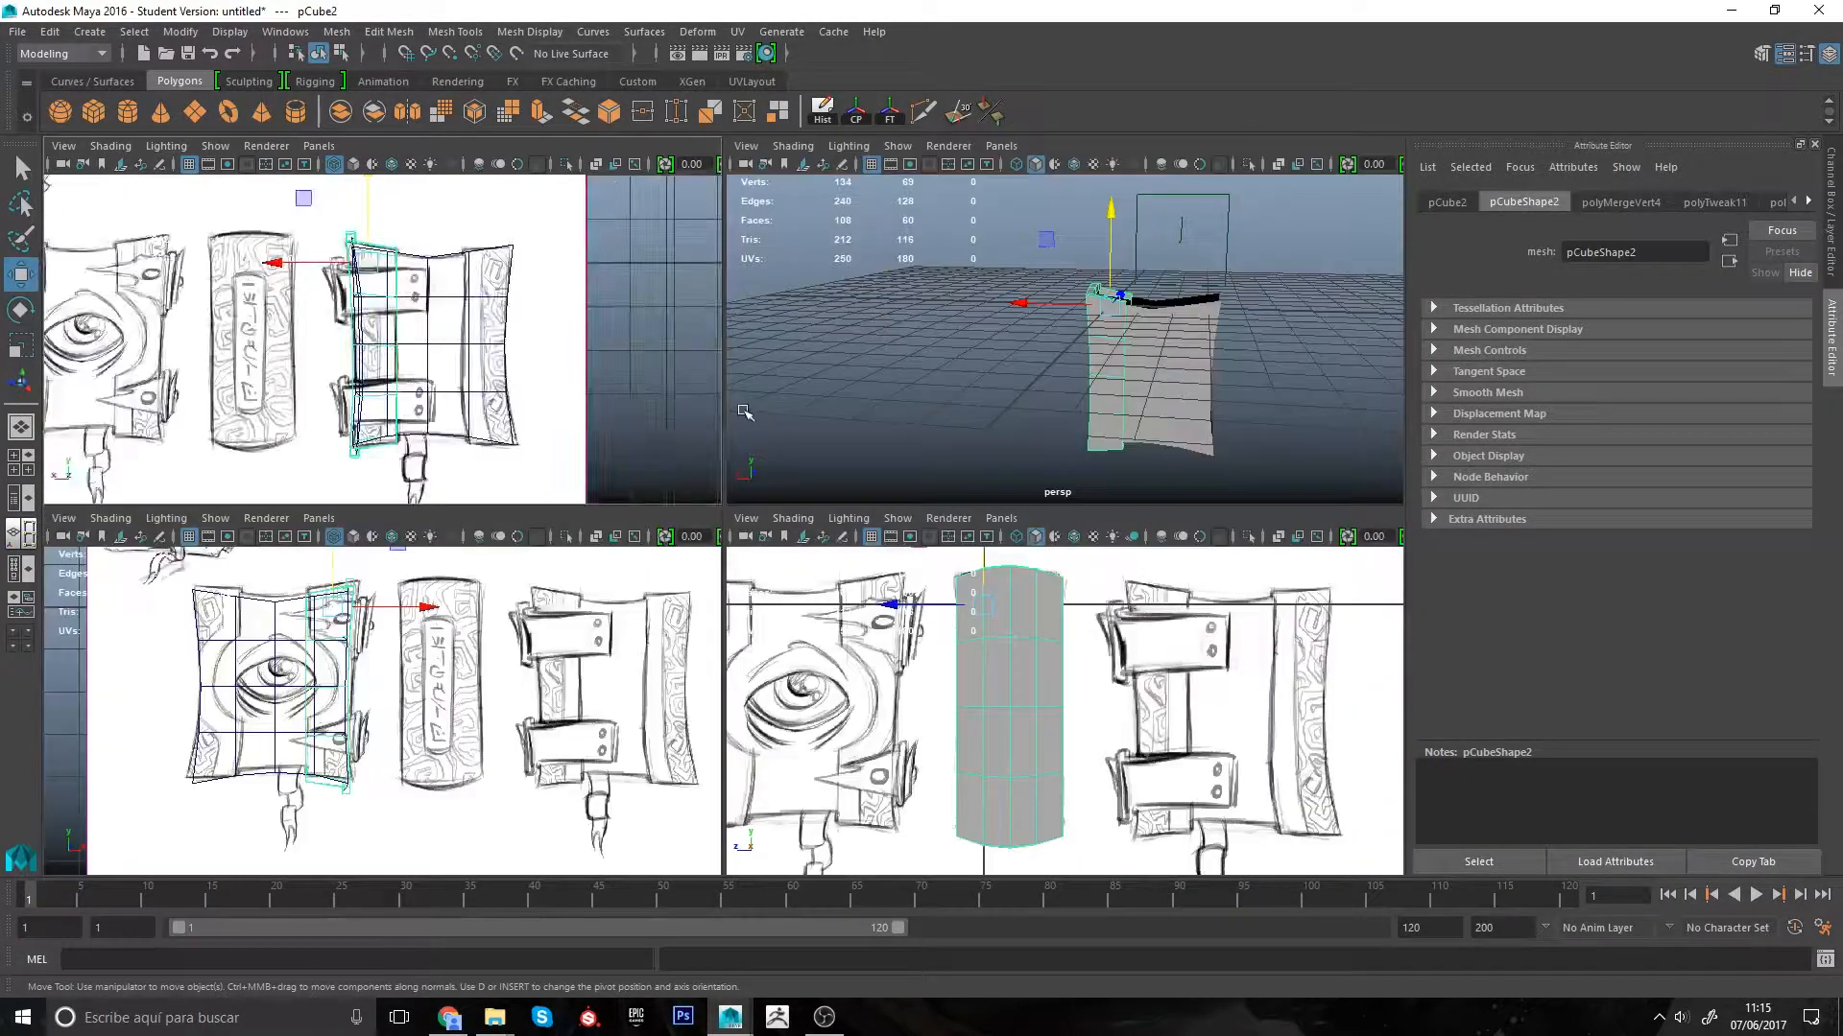
left_click_drag(1026, 357, 1022, 283, "alt")
scroll(1004, 368, "up", 5)
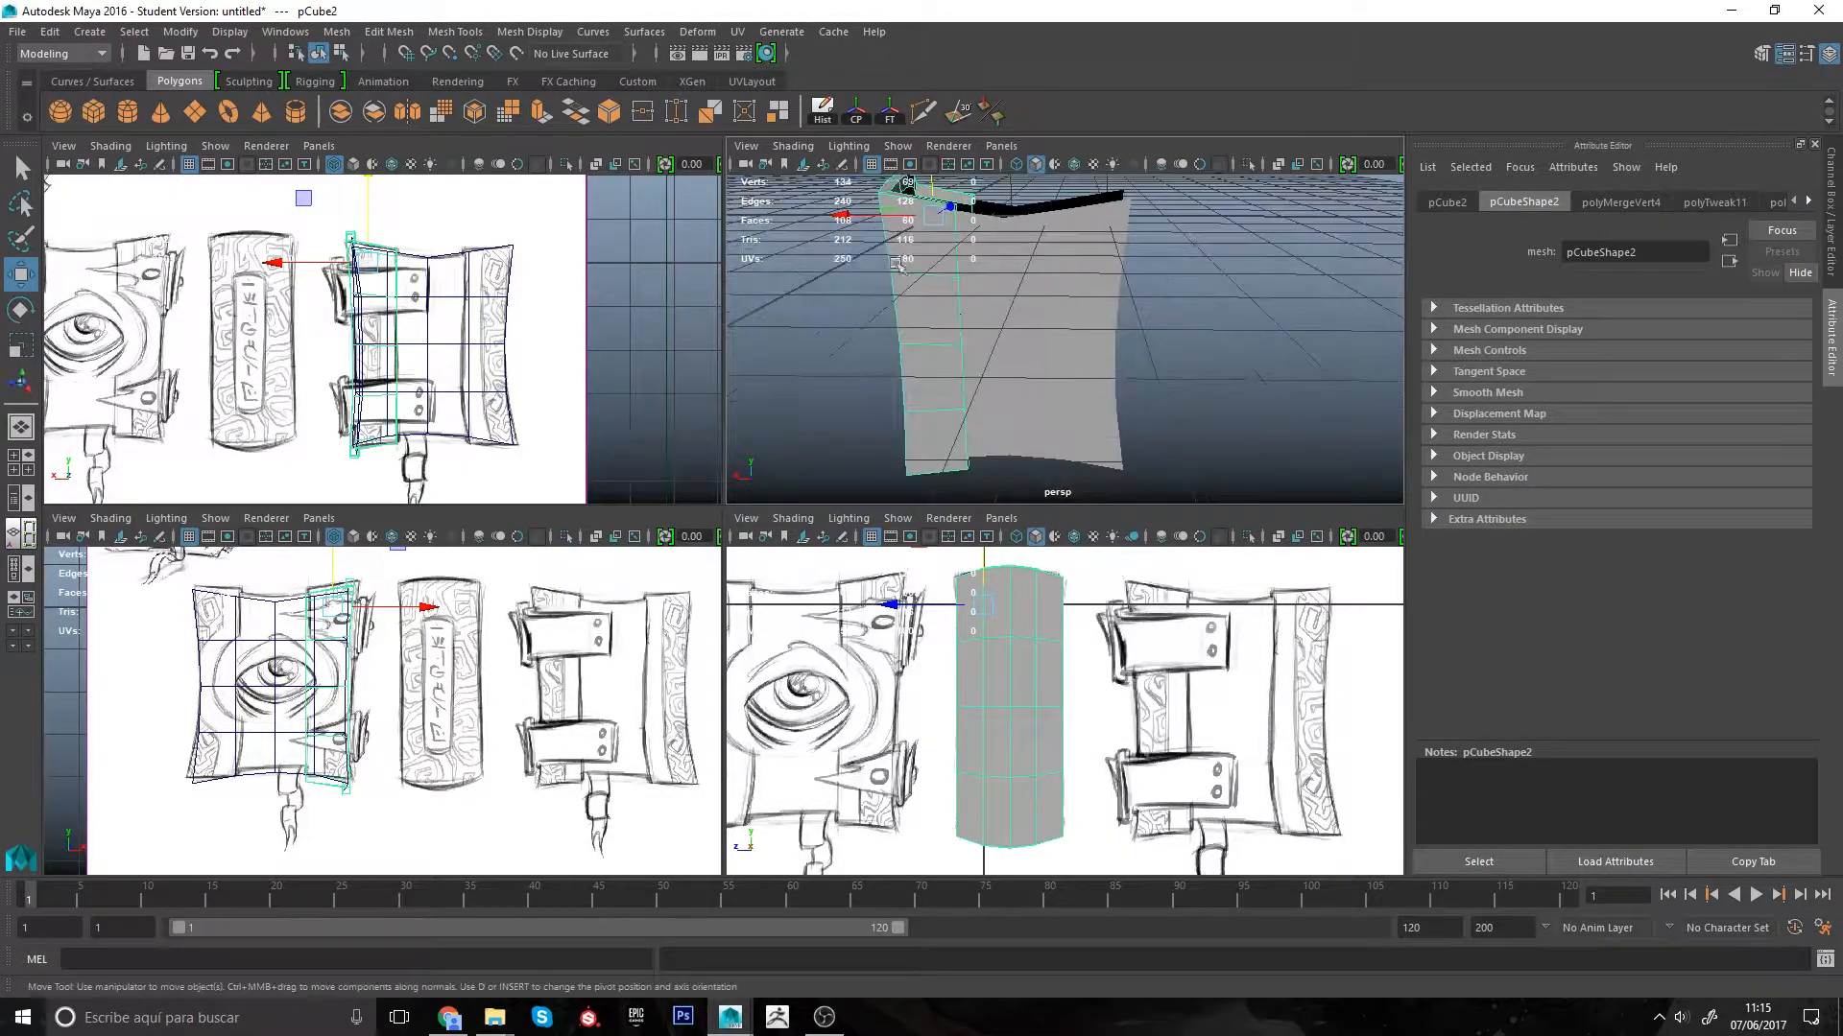
Step: Create a polygon cube and place it over the upper part of the decorated band at the cover's fore-edge
left_click(100, 114)
left_click_drag(969, 365, 1077, 354, "alt")
middle_click_drag(562, 358, 615, 424, "alt")
scroll(615, 424, "up", 3)
key("space")
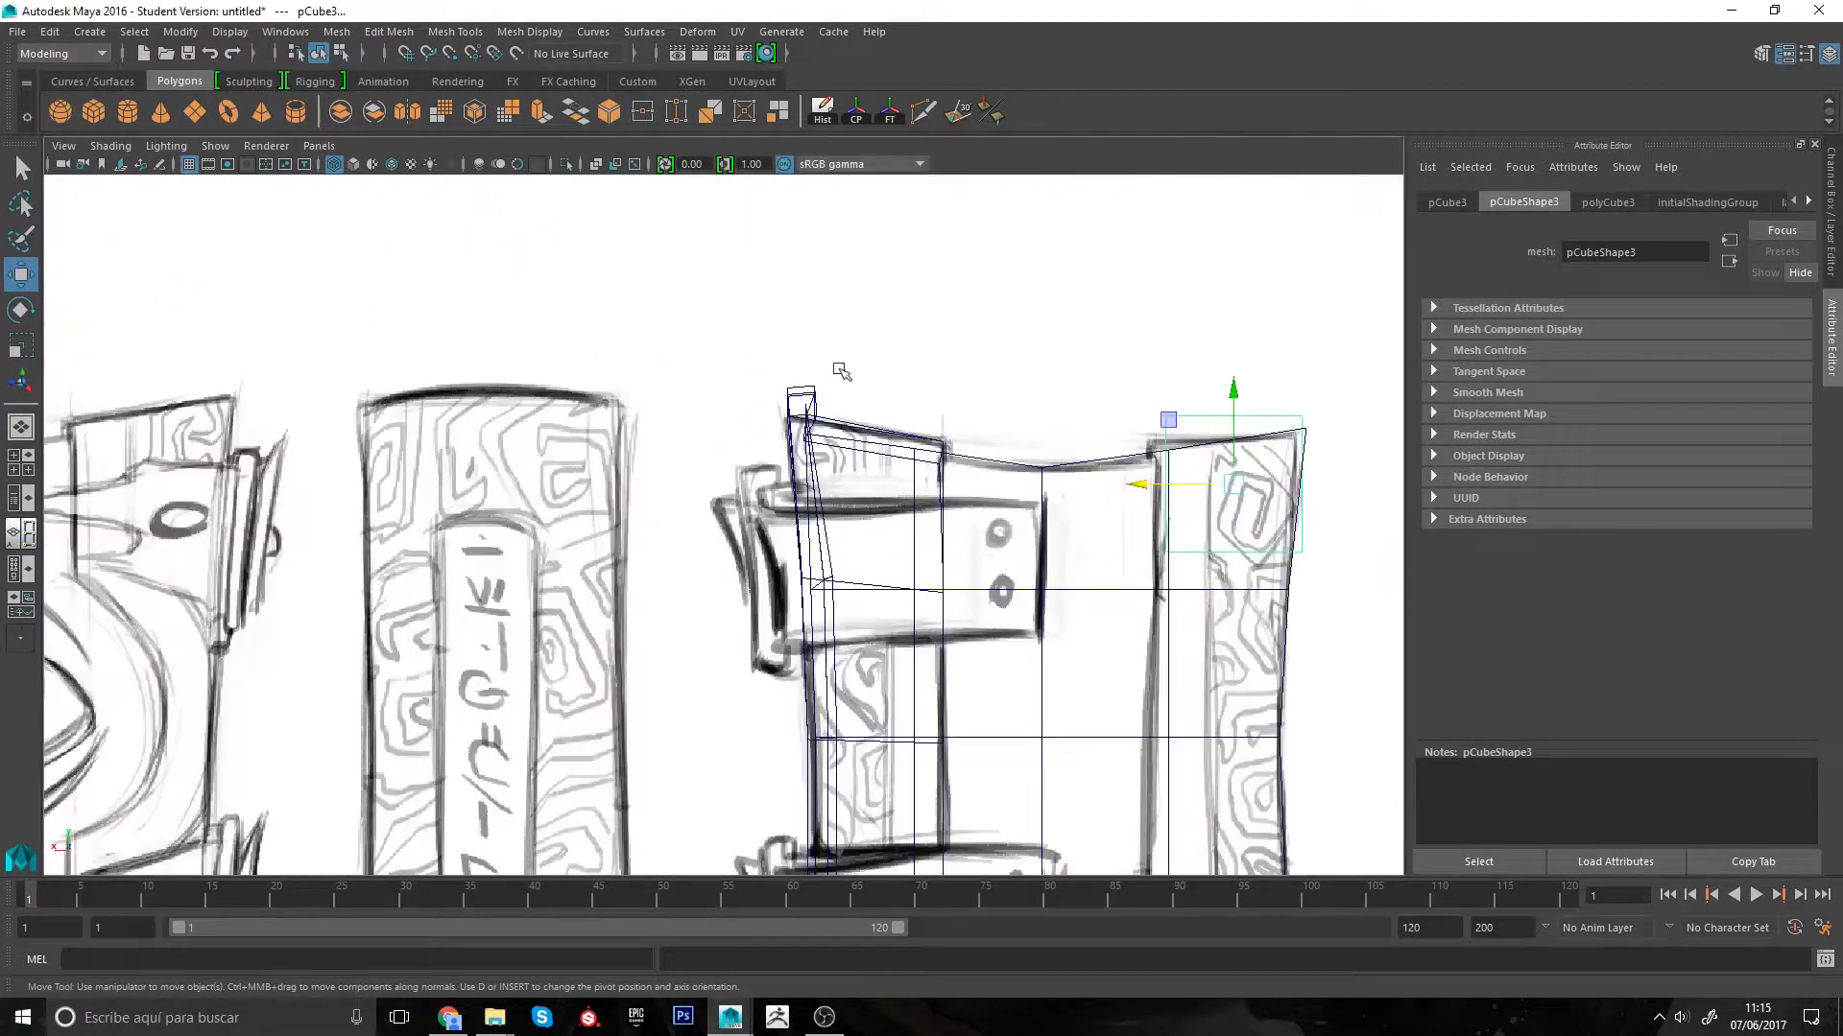
middle_click_drag(840, 371, 470, 317, "alt")
scroll(917, 393, "up", 2)
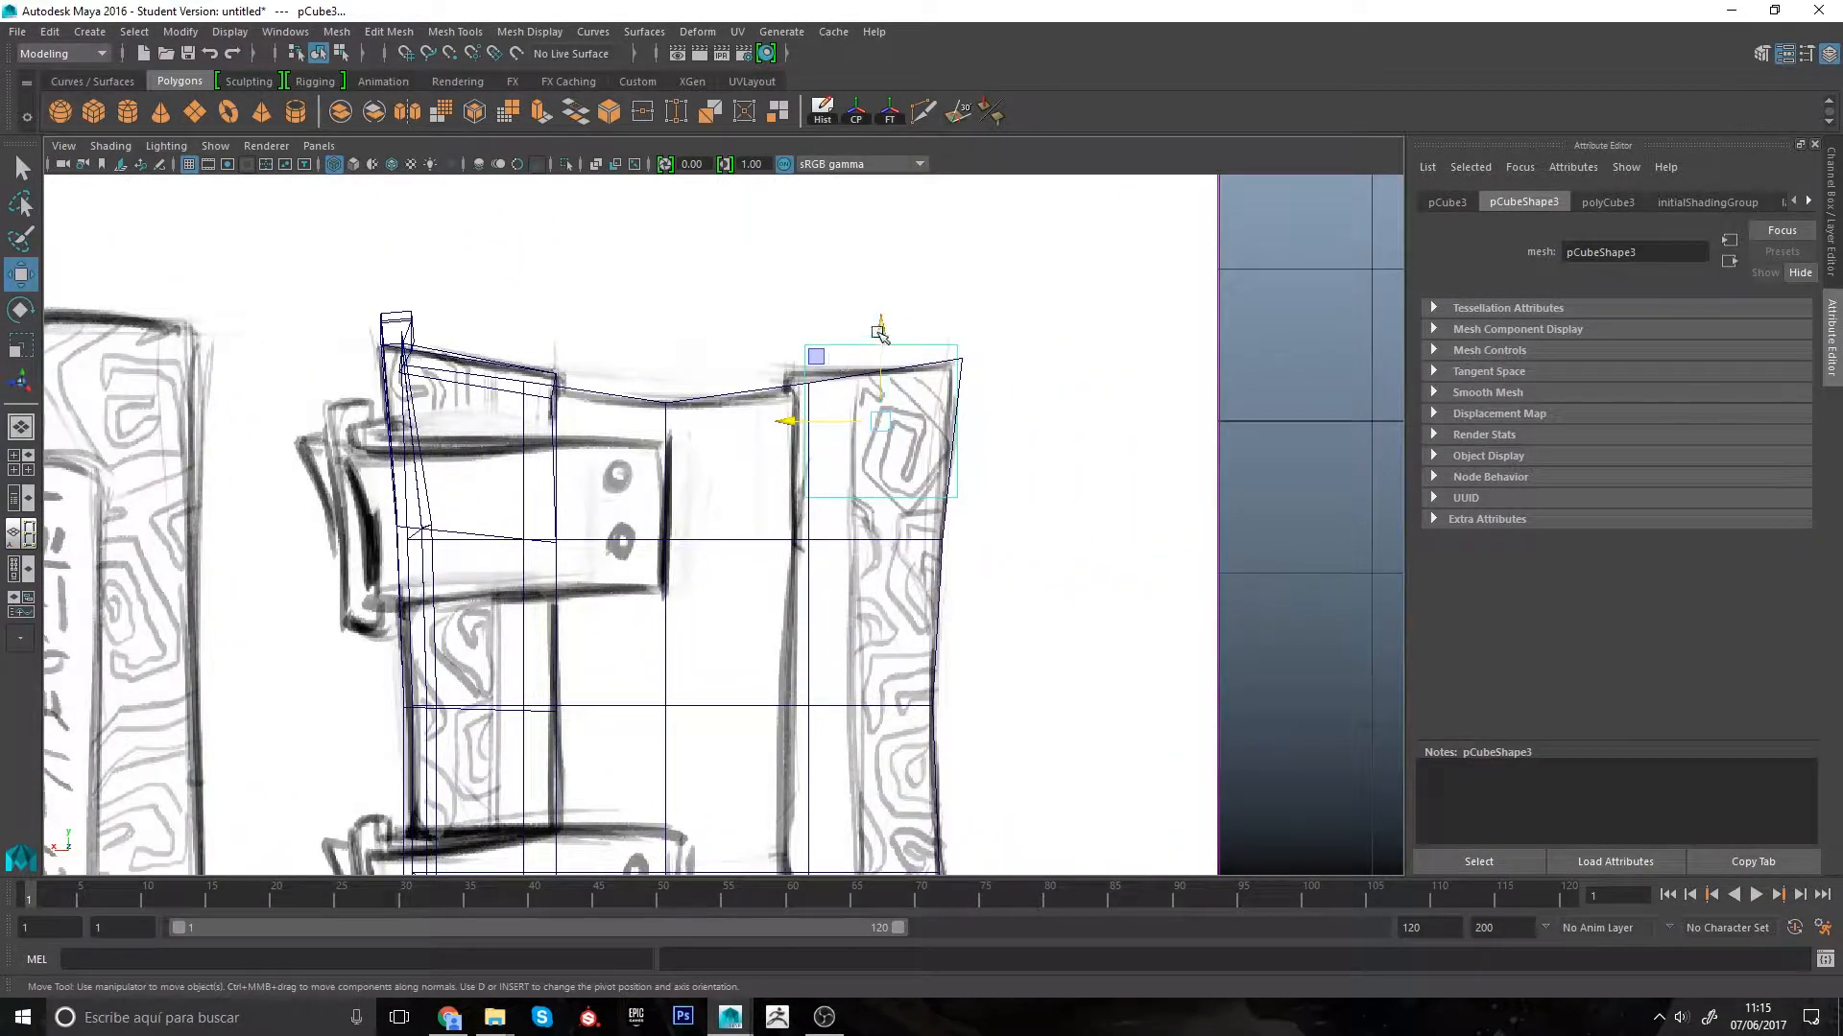
left_click_drag(881, 331, 879, 348)
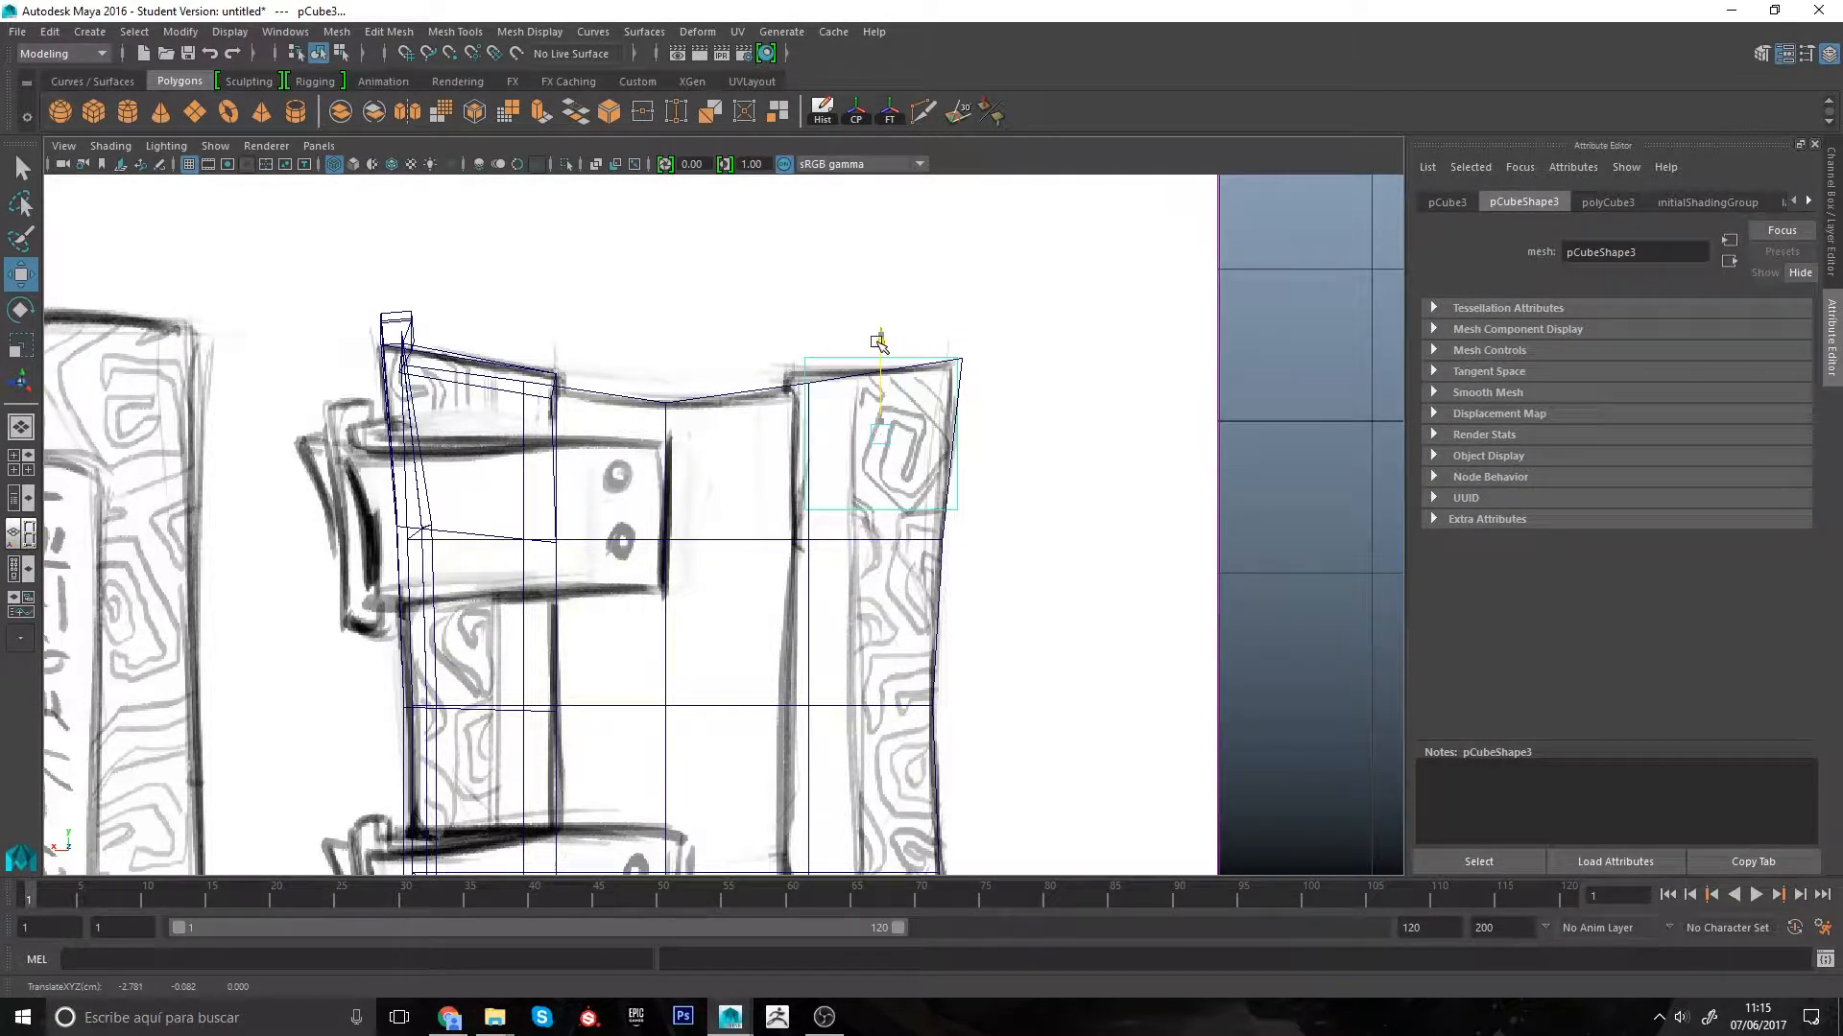
left_click_drag(879, 343, 879, 341)
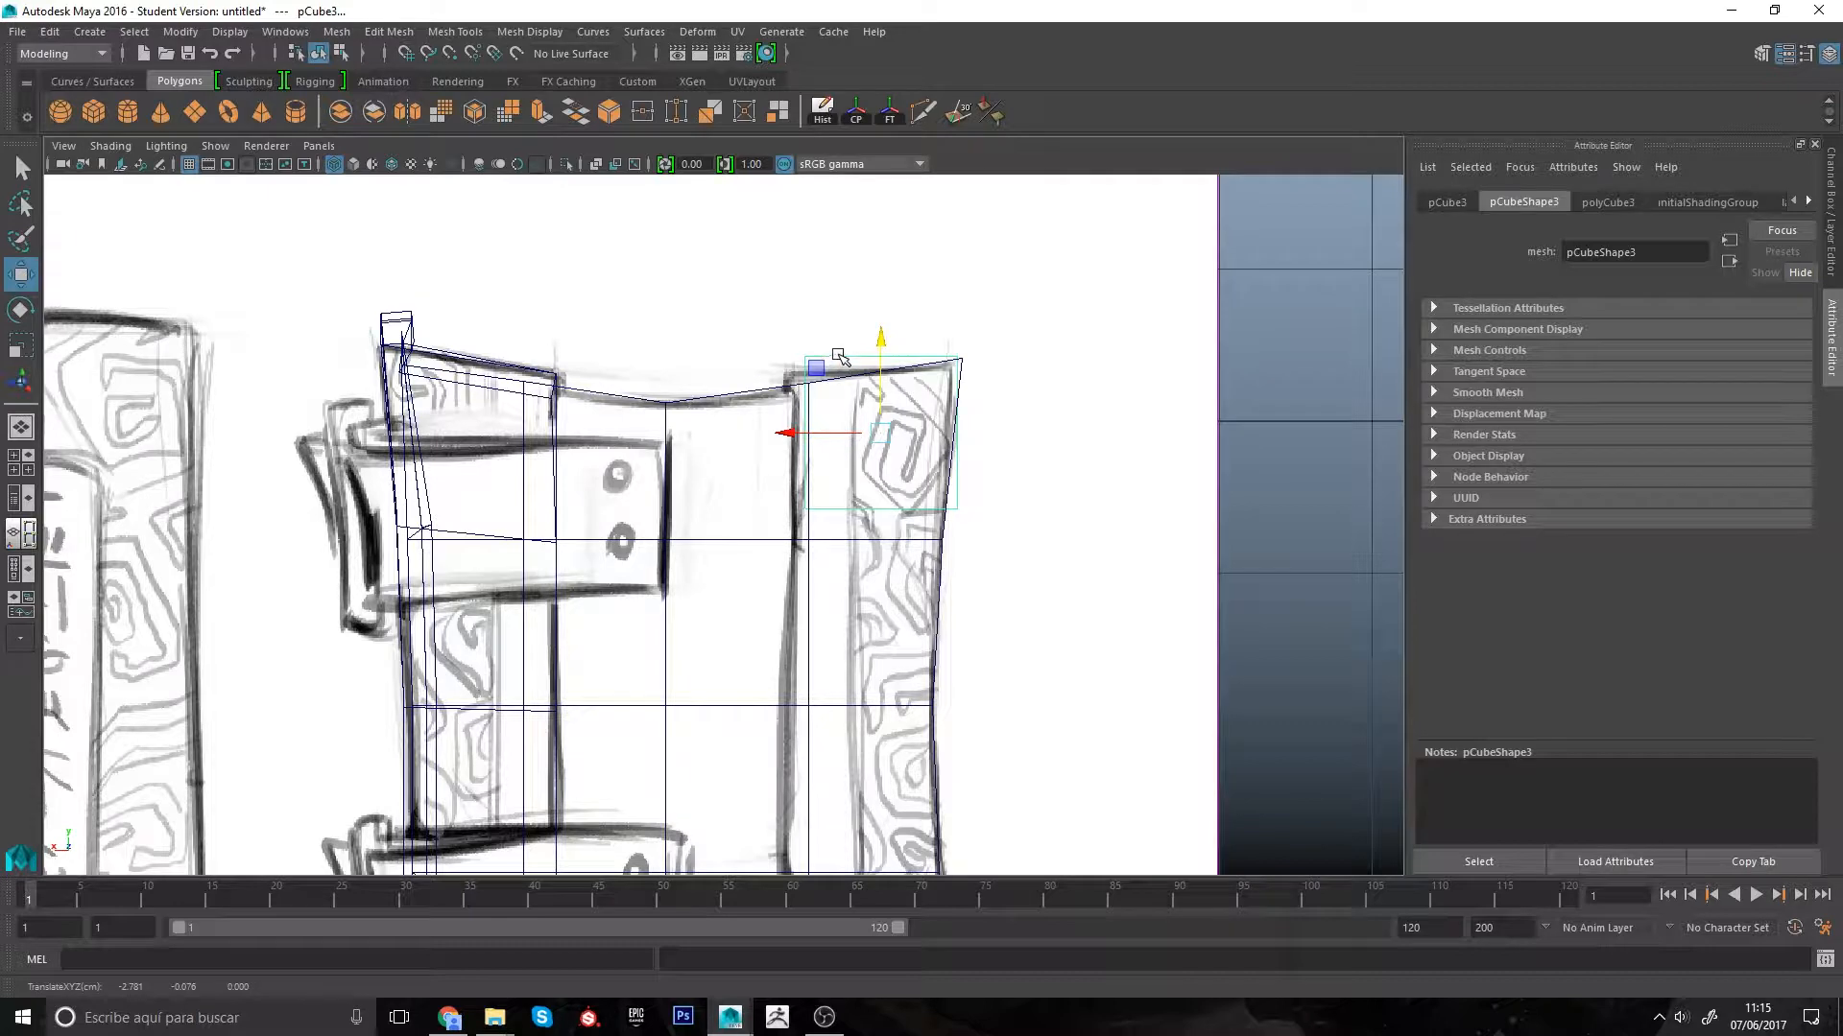
Step: Move the new cube's spine-facing vertices inward across the cover to match the sketched band's inner edge
right_click_drag(840, 357, 799, 384)
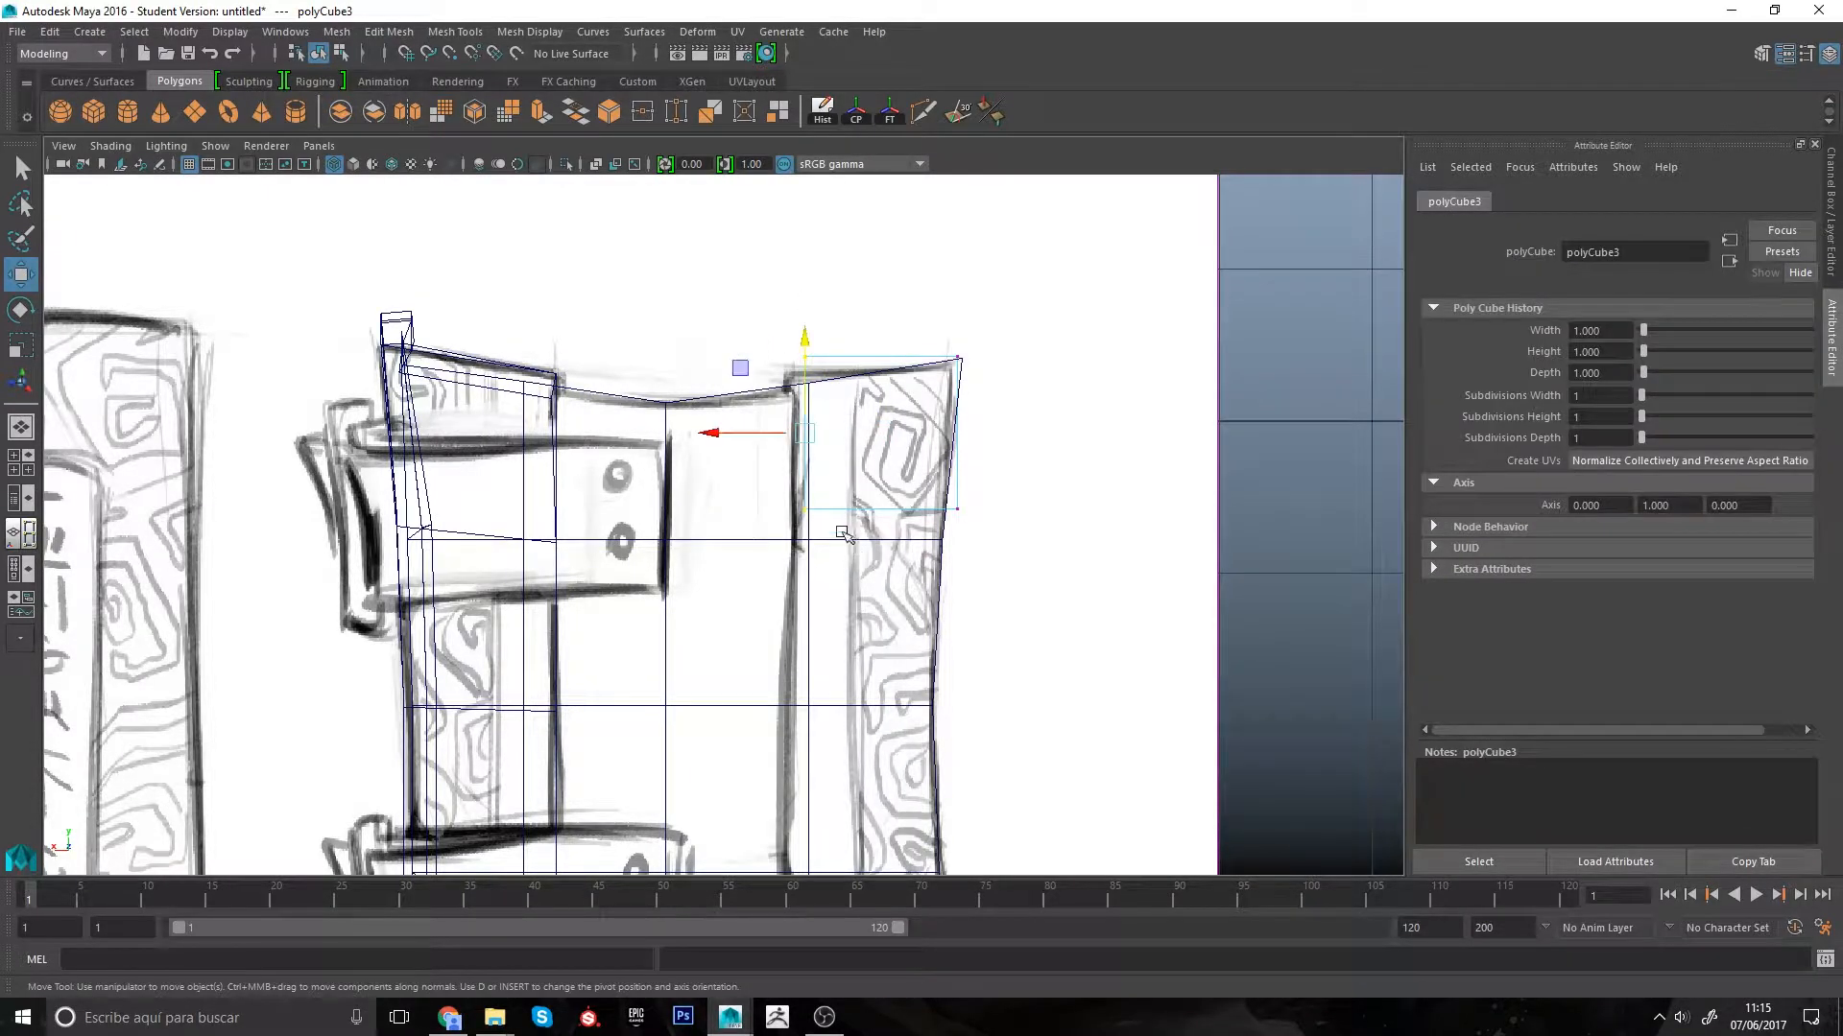
left_click_drag(758, 433, 748, 432)
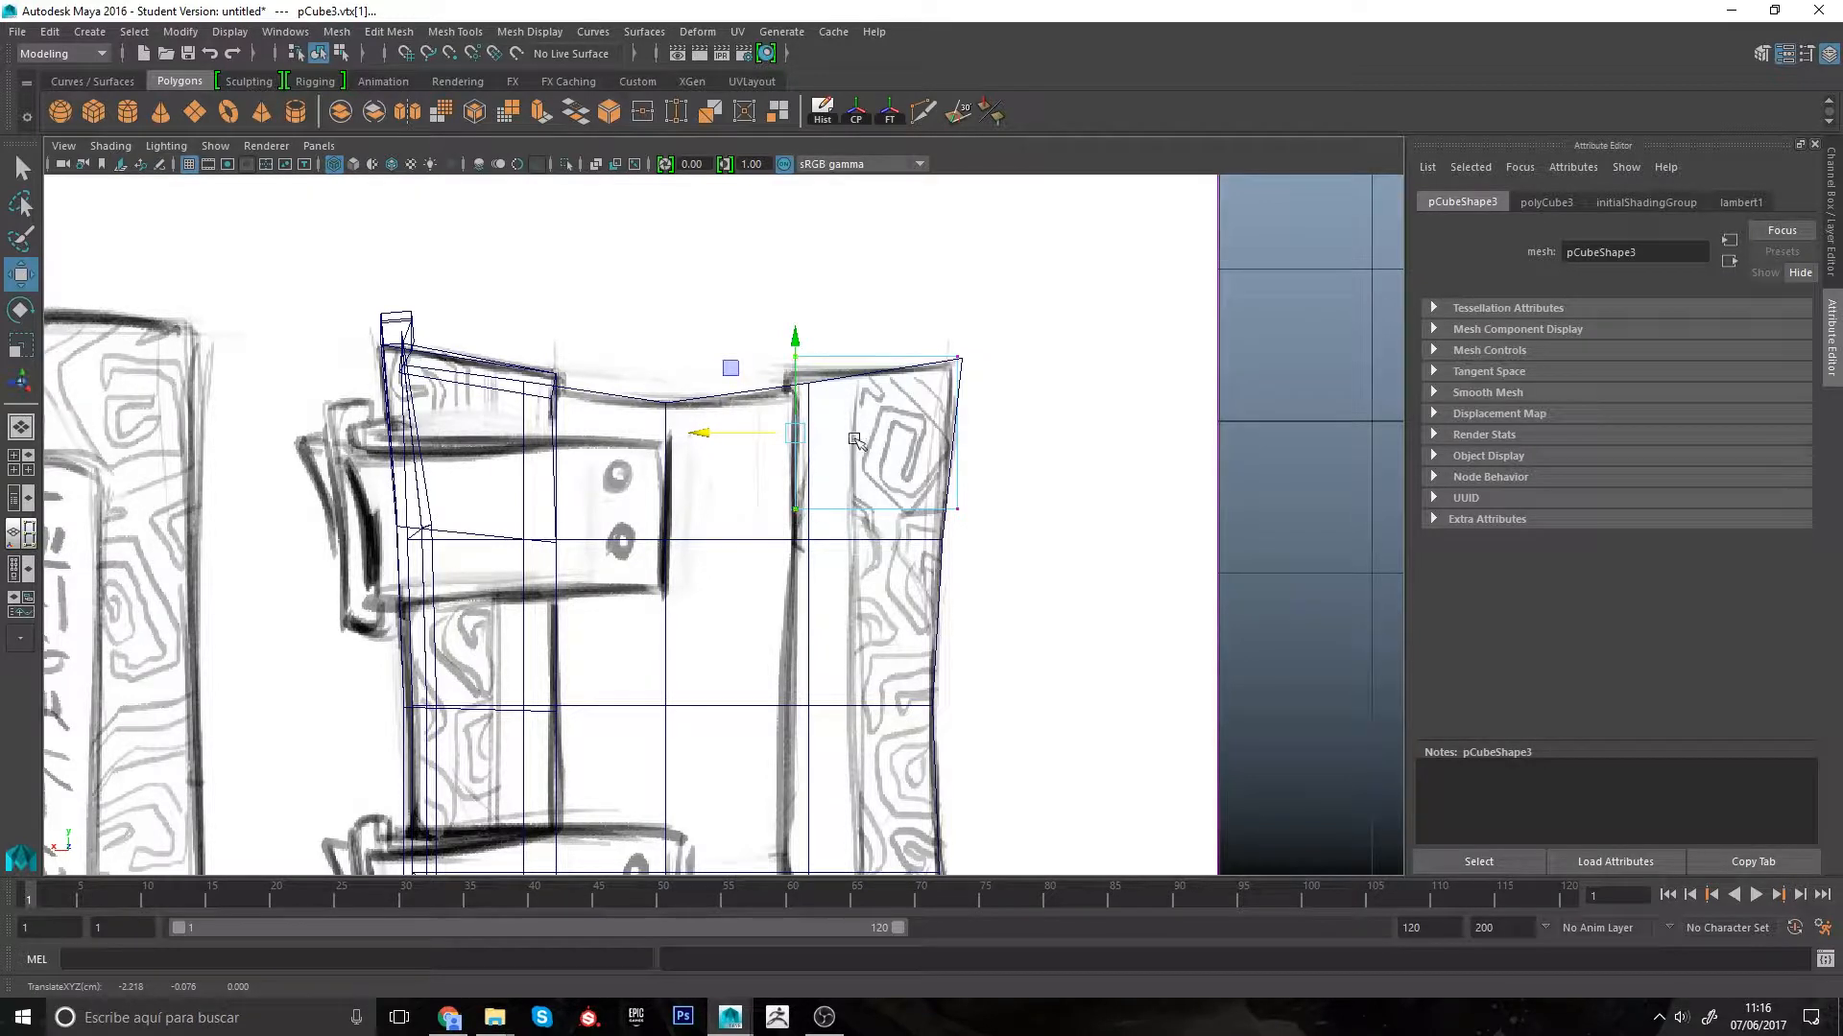
middle_click_drag(909, 516, 899, 454, "alt")
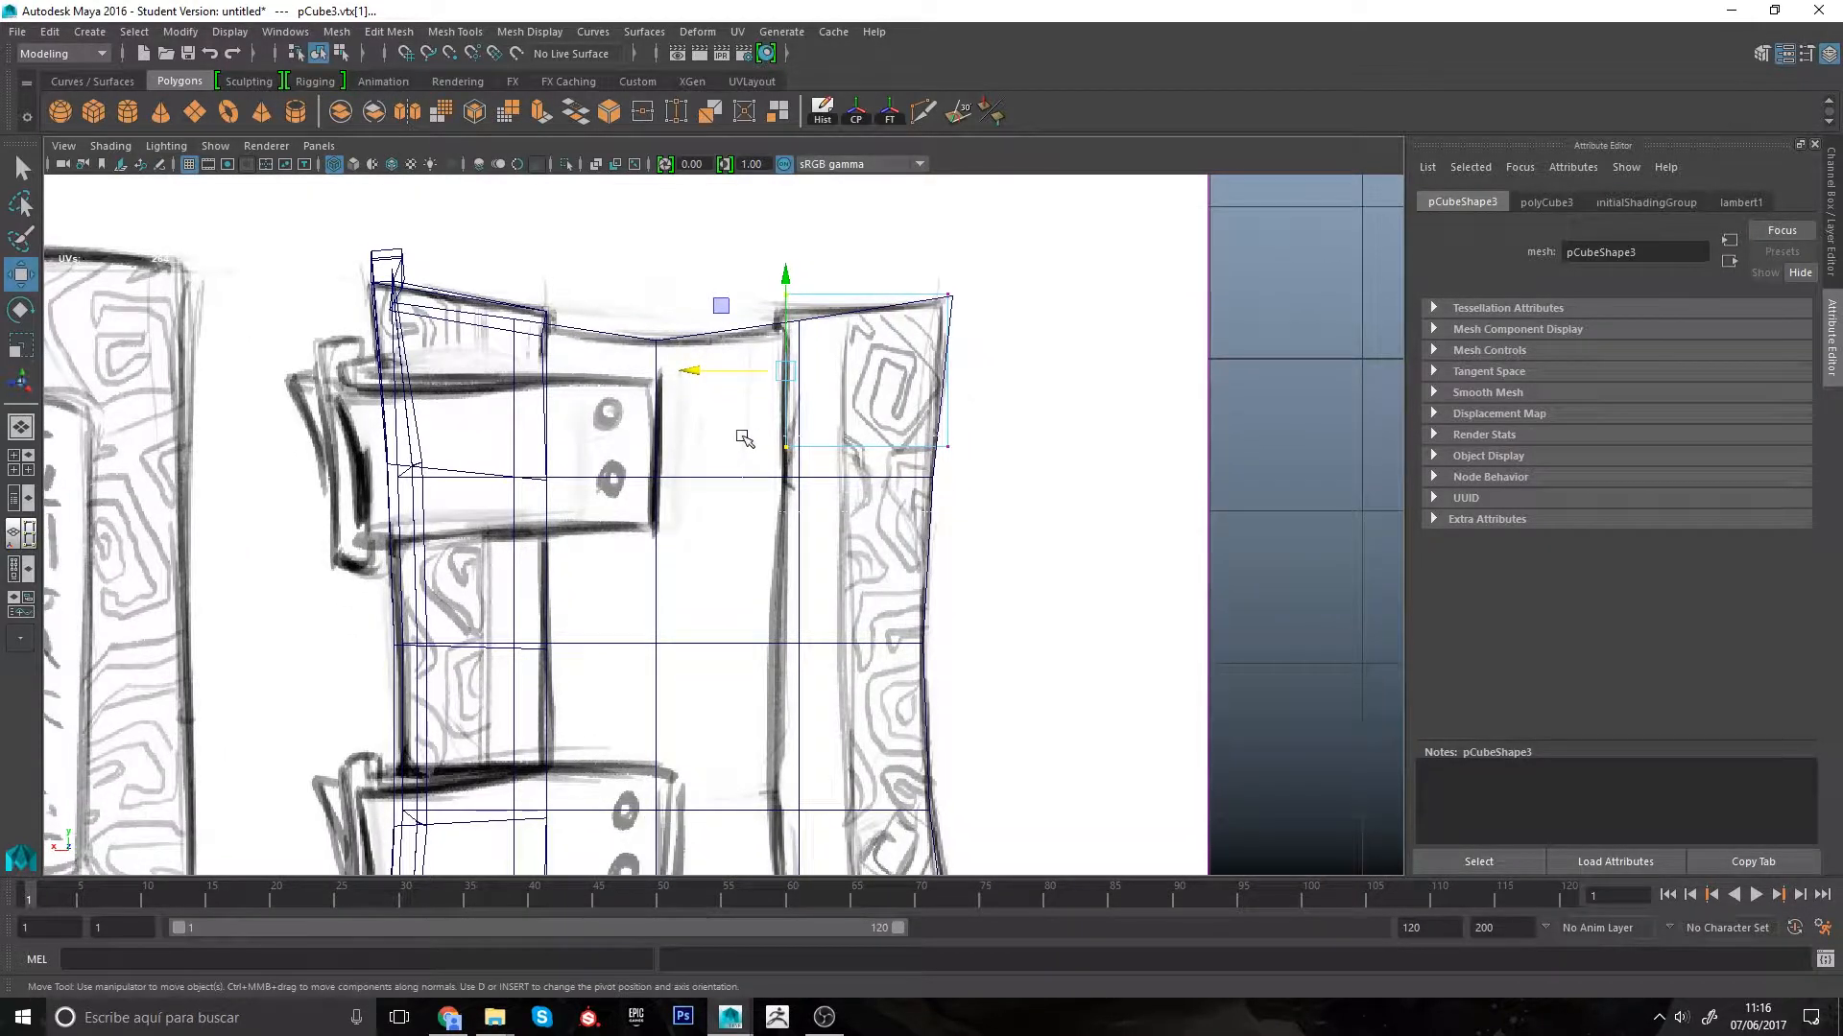
left_click_drag(741, 436, 740, 435)
Step: Move the cube's lower vertices down to the cover's lower edge so it spans the full height of the band
middle_click_drag(873, 496, 827, 278, "alt")
left_click_drag(819, 197, 825, 745)
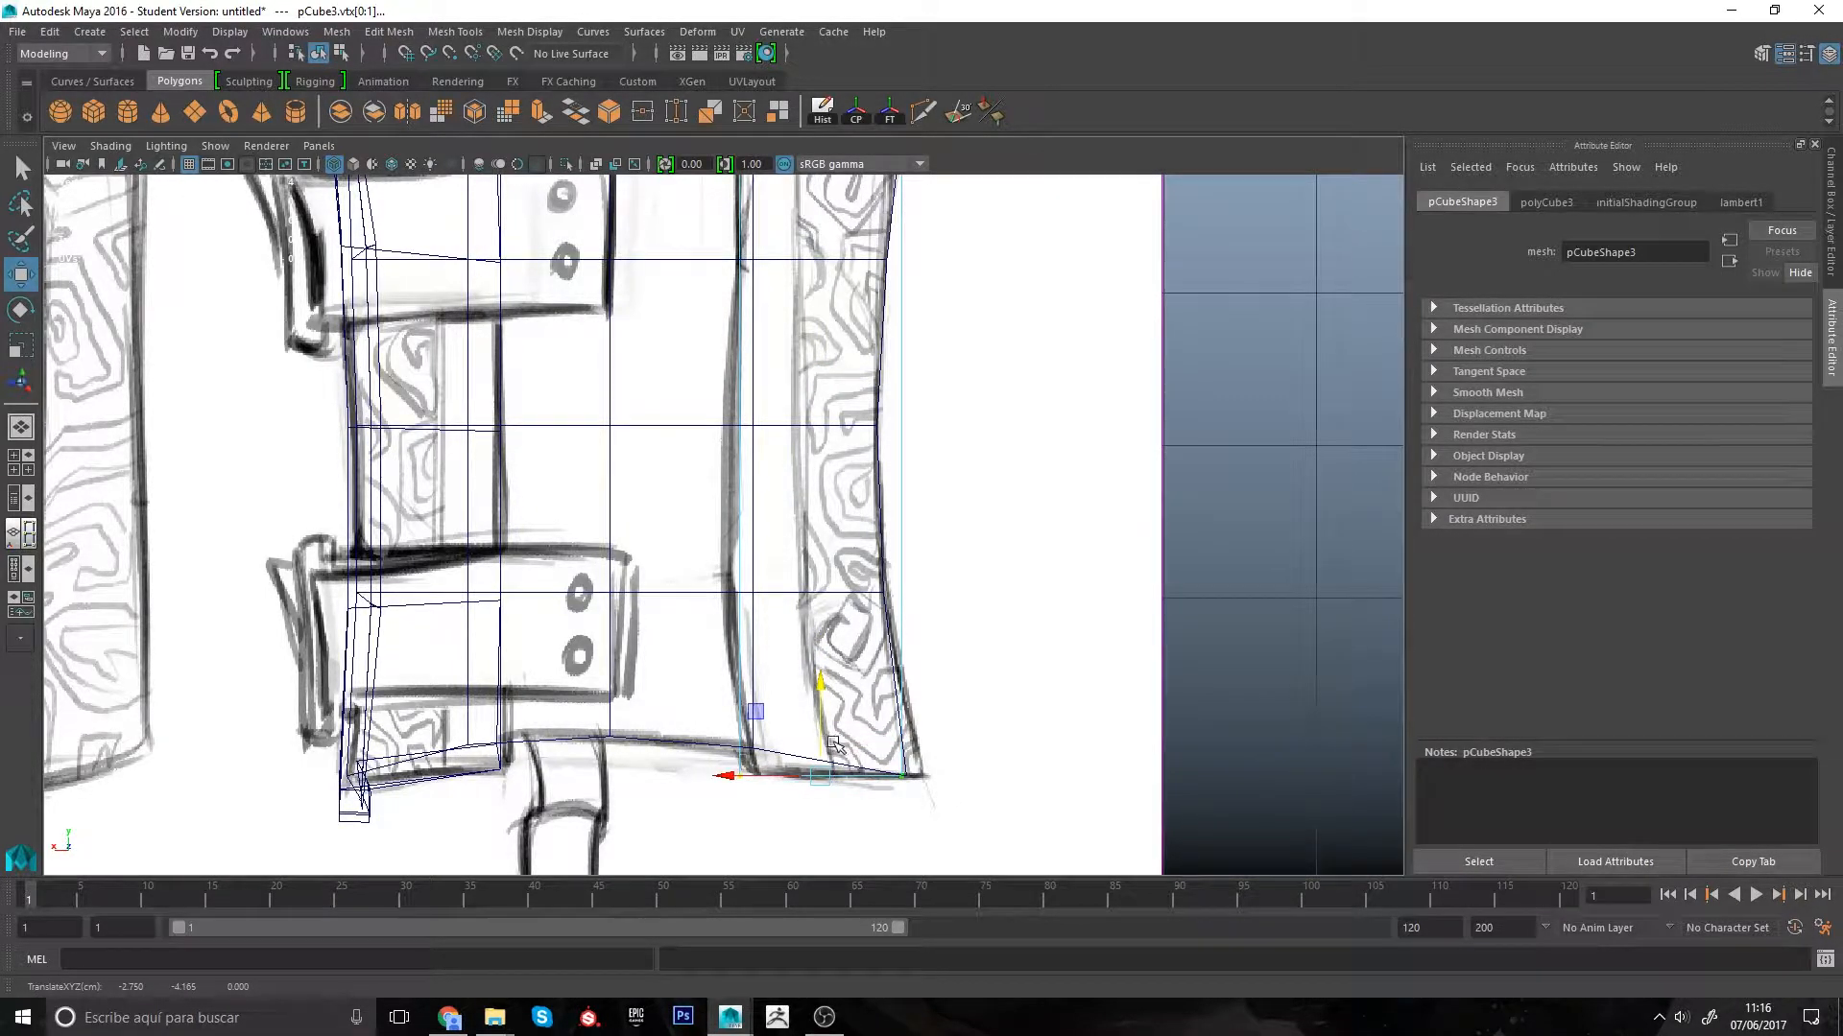
middle_click_drag(854, 742, 861, 797, "alt")
right_click_drag(861, 796, 831, 580, "alt")
right_click_drag(830, 497, 863, 583, "alt")
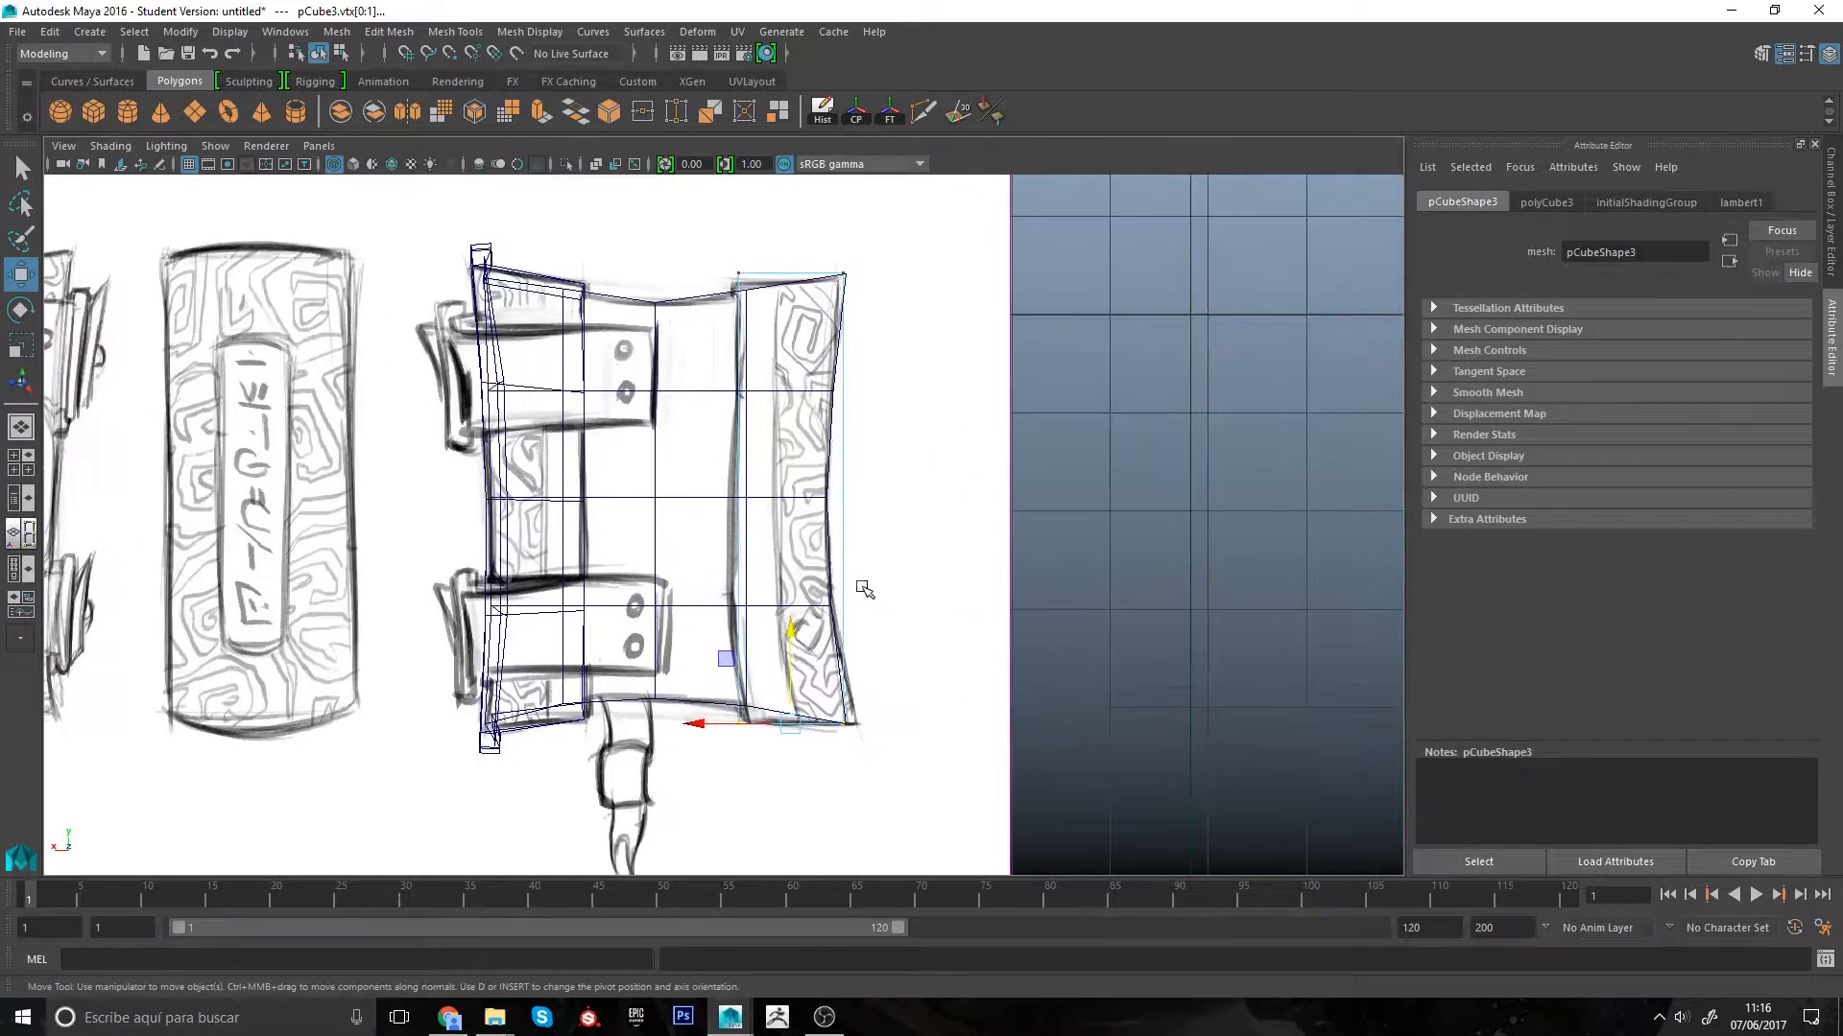
middle_click_drag(821, 543, 835, 549, "alt")
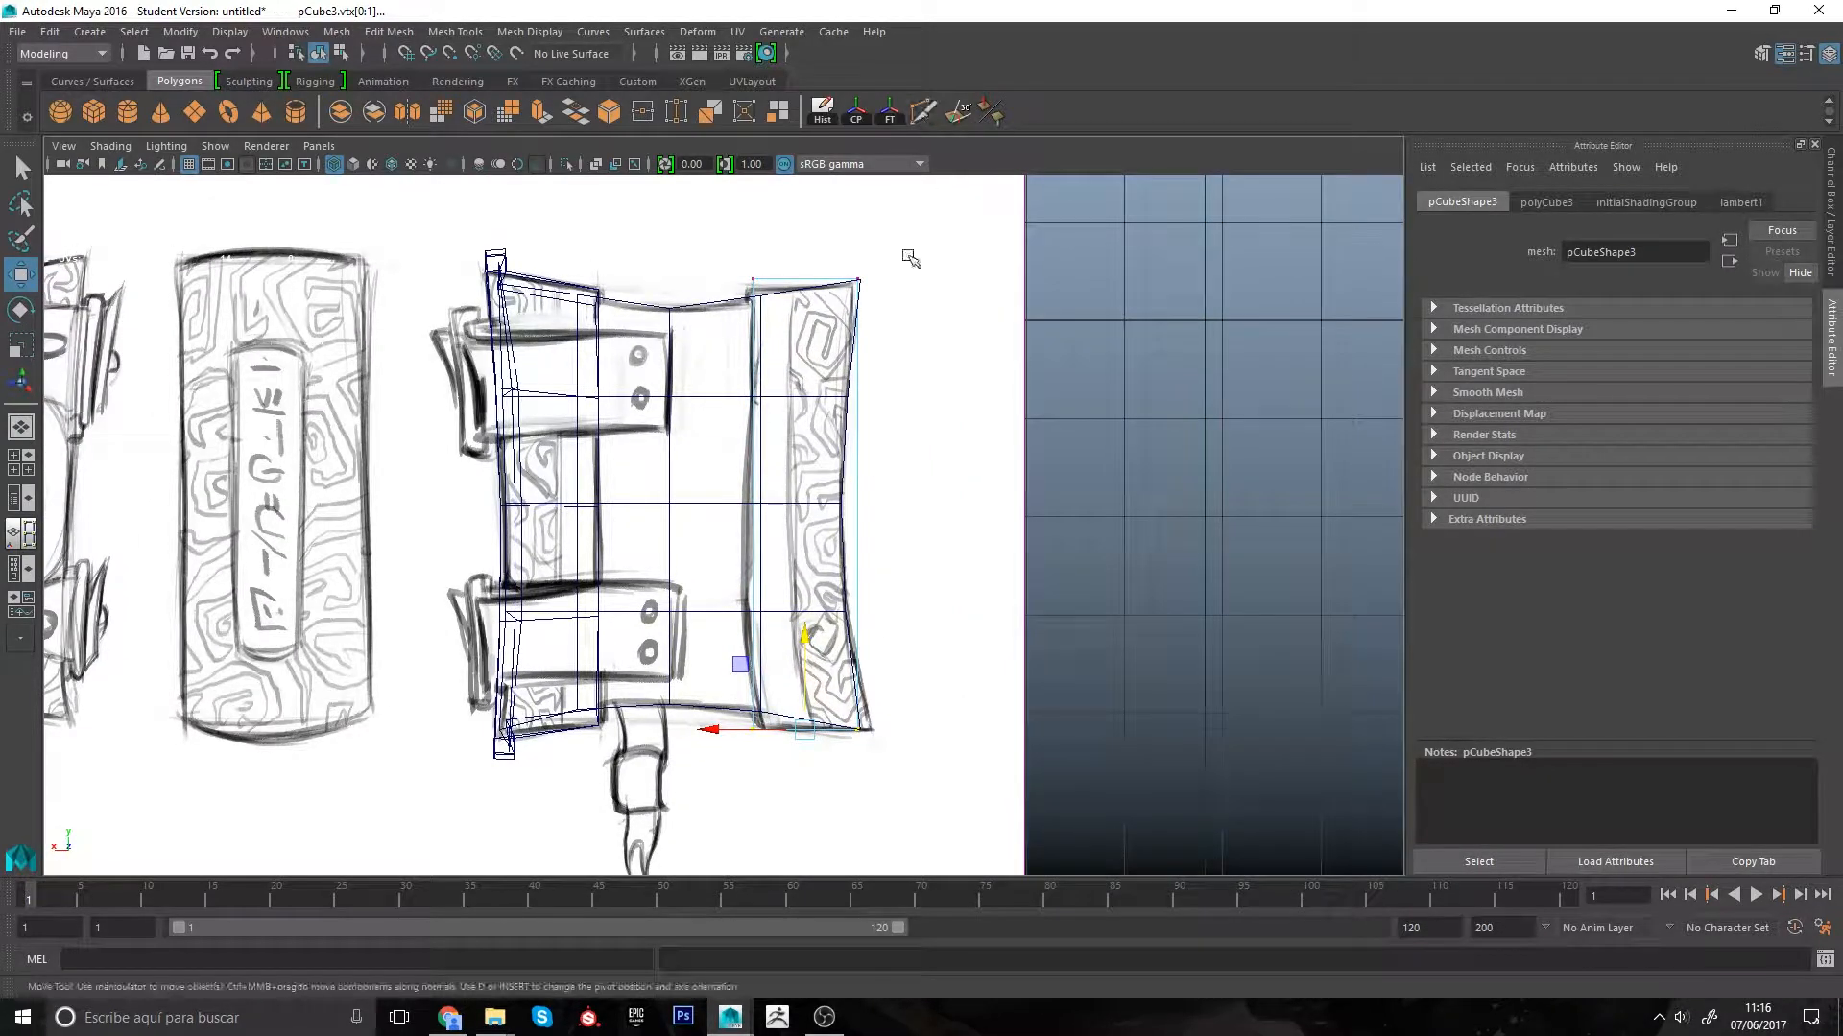
Step: Insert three horizontal edge loops across the fore-edge cube, at mid-height and about a quarter and three quarters of its height
right_click_drag(825, 557, 857, 513, "shift")
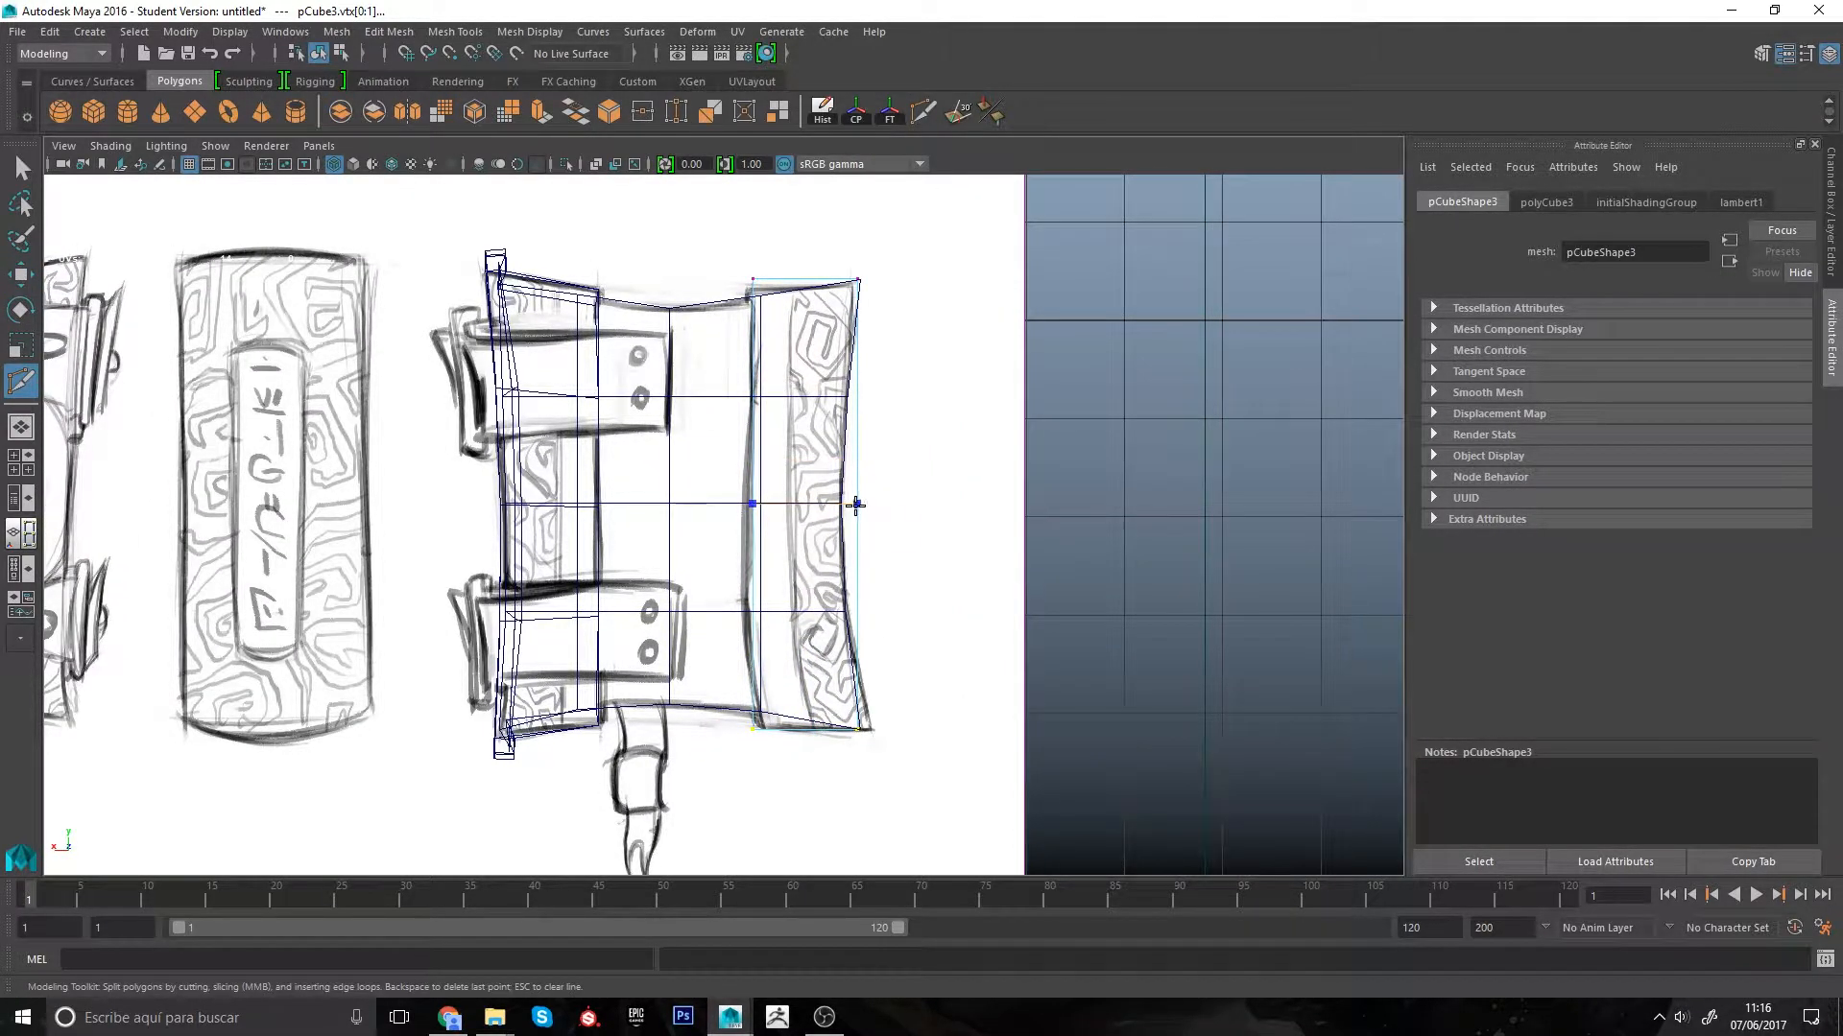
left_click(856, 504)
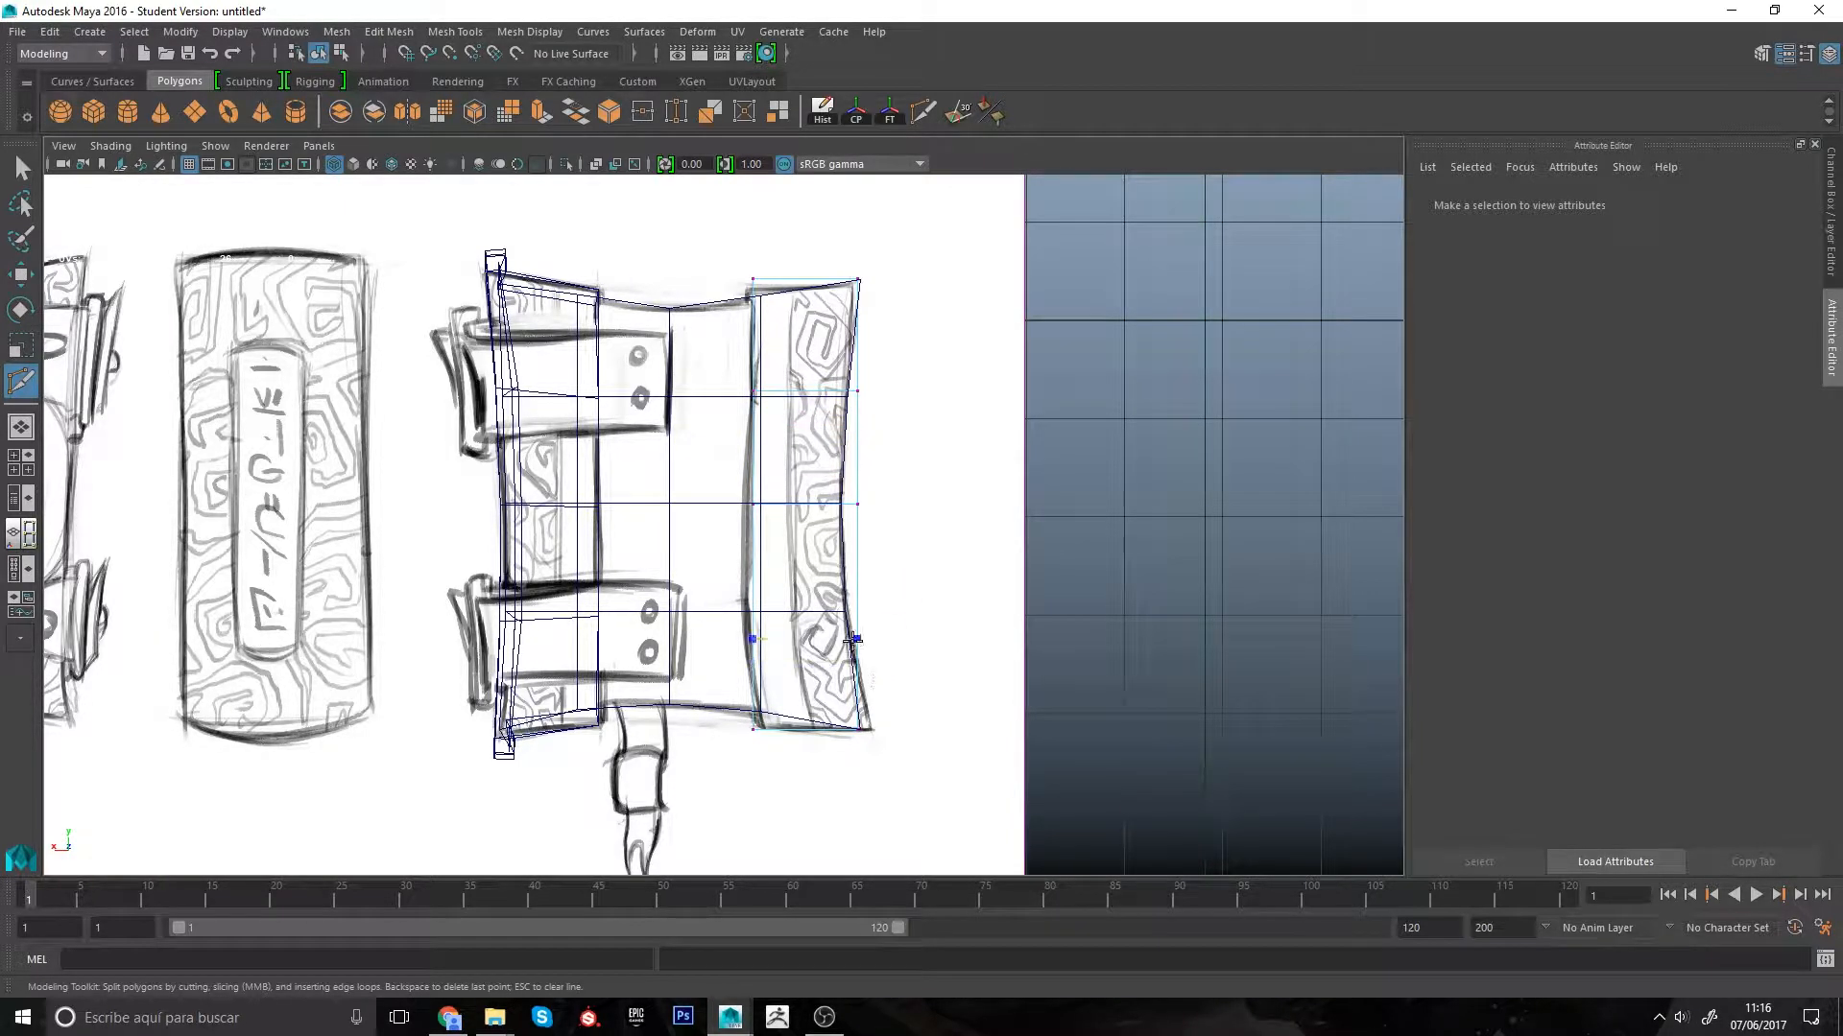
key("q")
Step: Move the fore-edge cube's three intermediate outer vertex rows toward the spine to follow the sketched curved fore-edge
left_click(854, 509)
key("w")
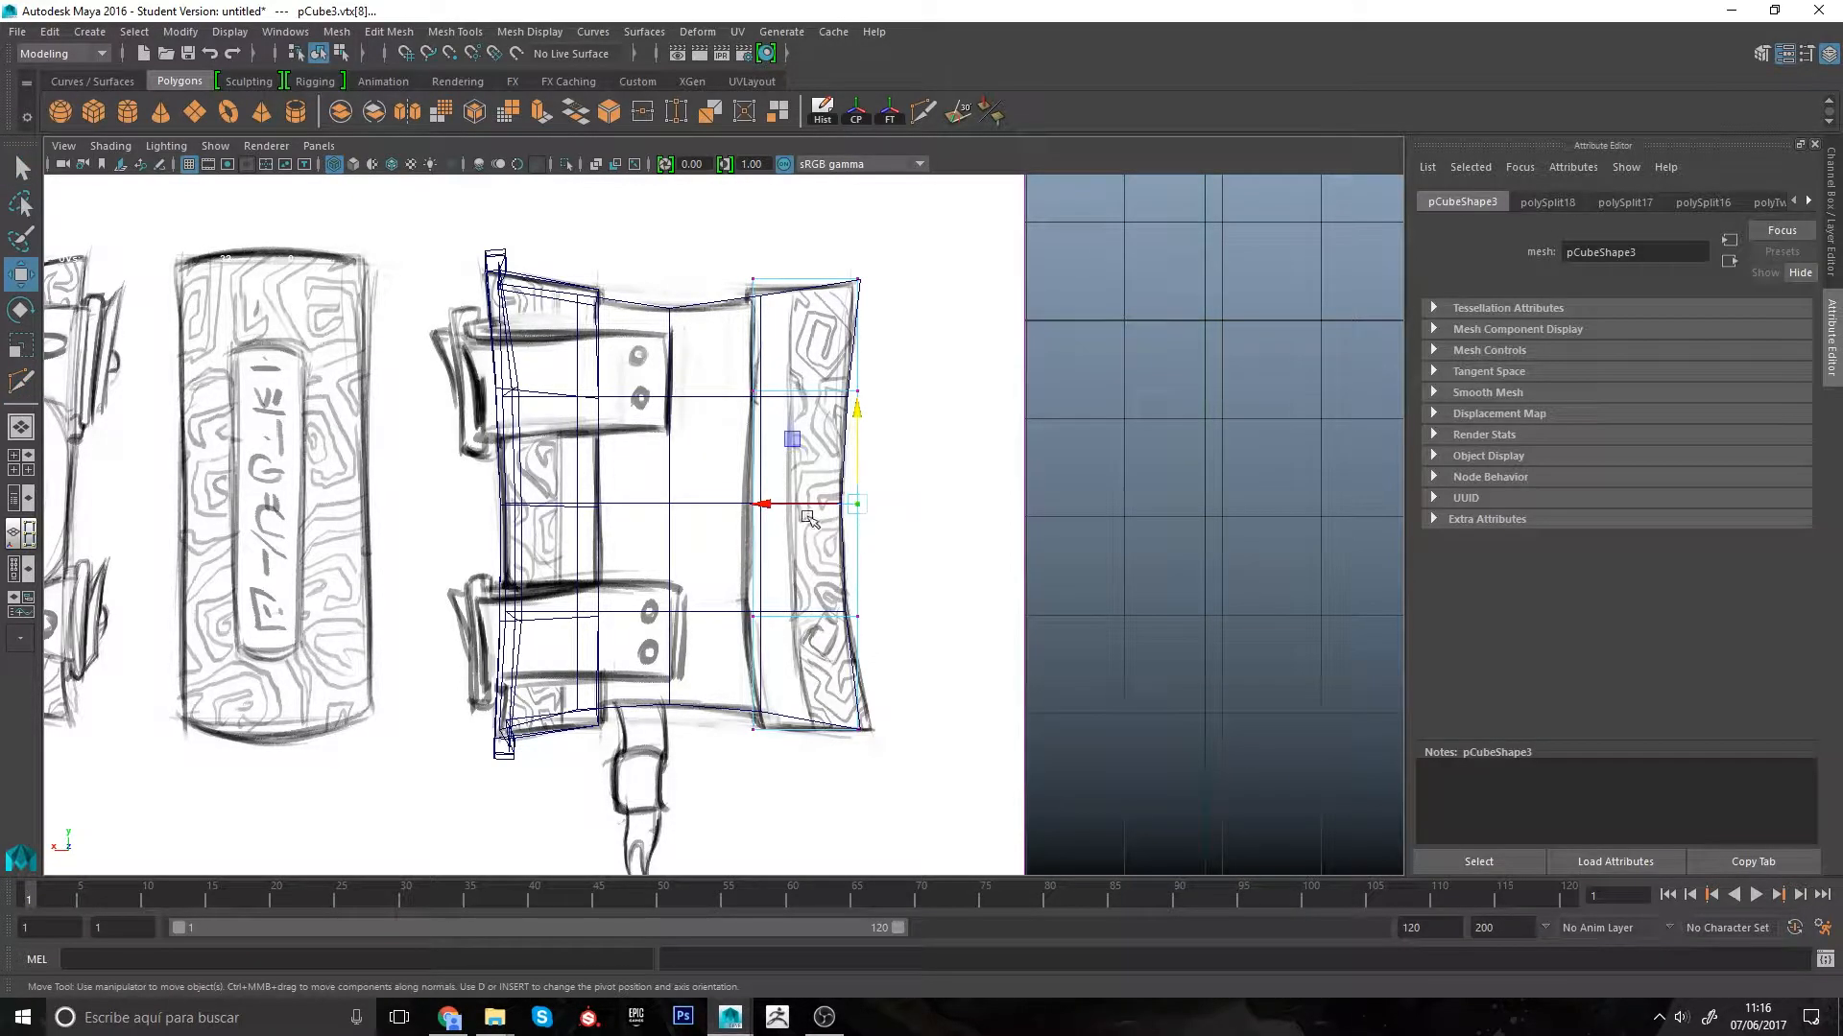
left_click_drag(819, 502, 808, 502)
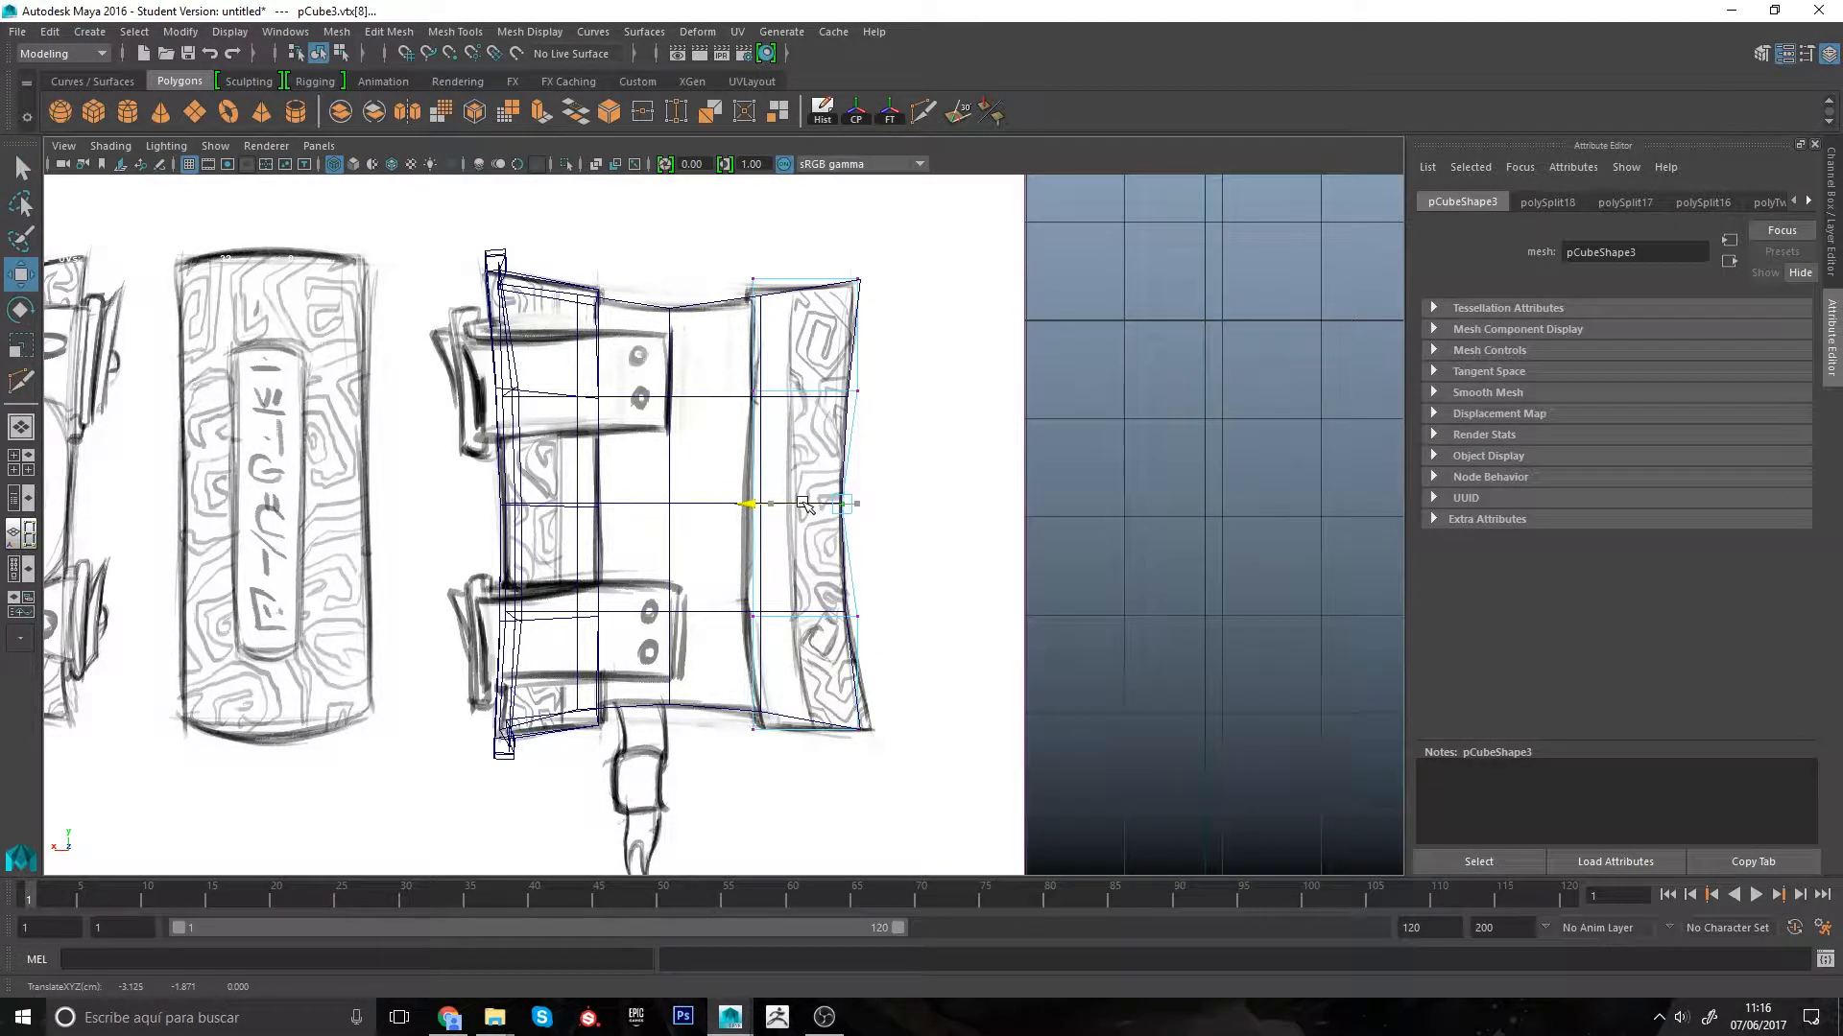
left_click(856, 391)
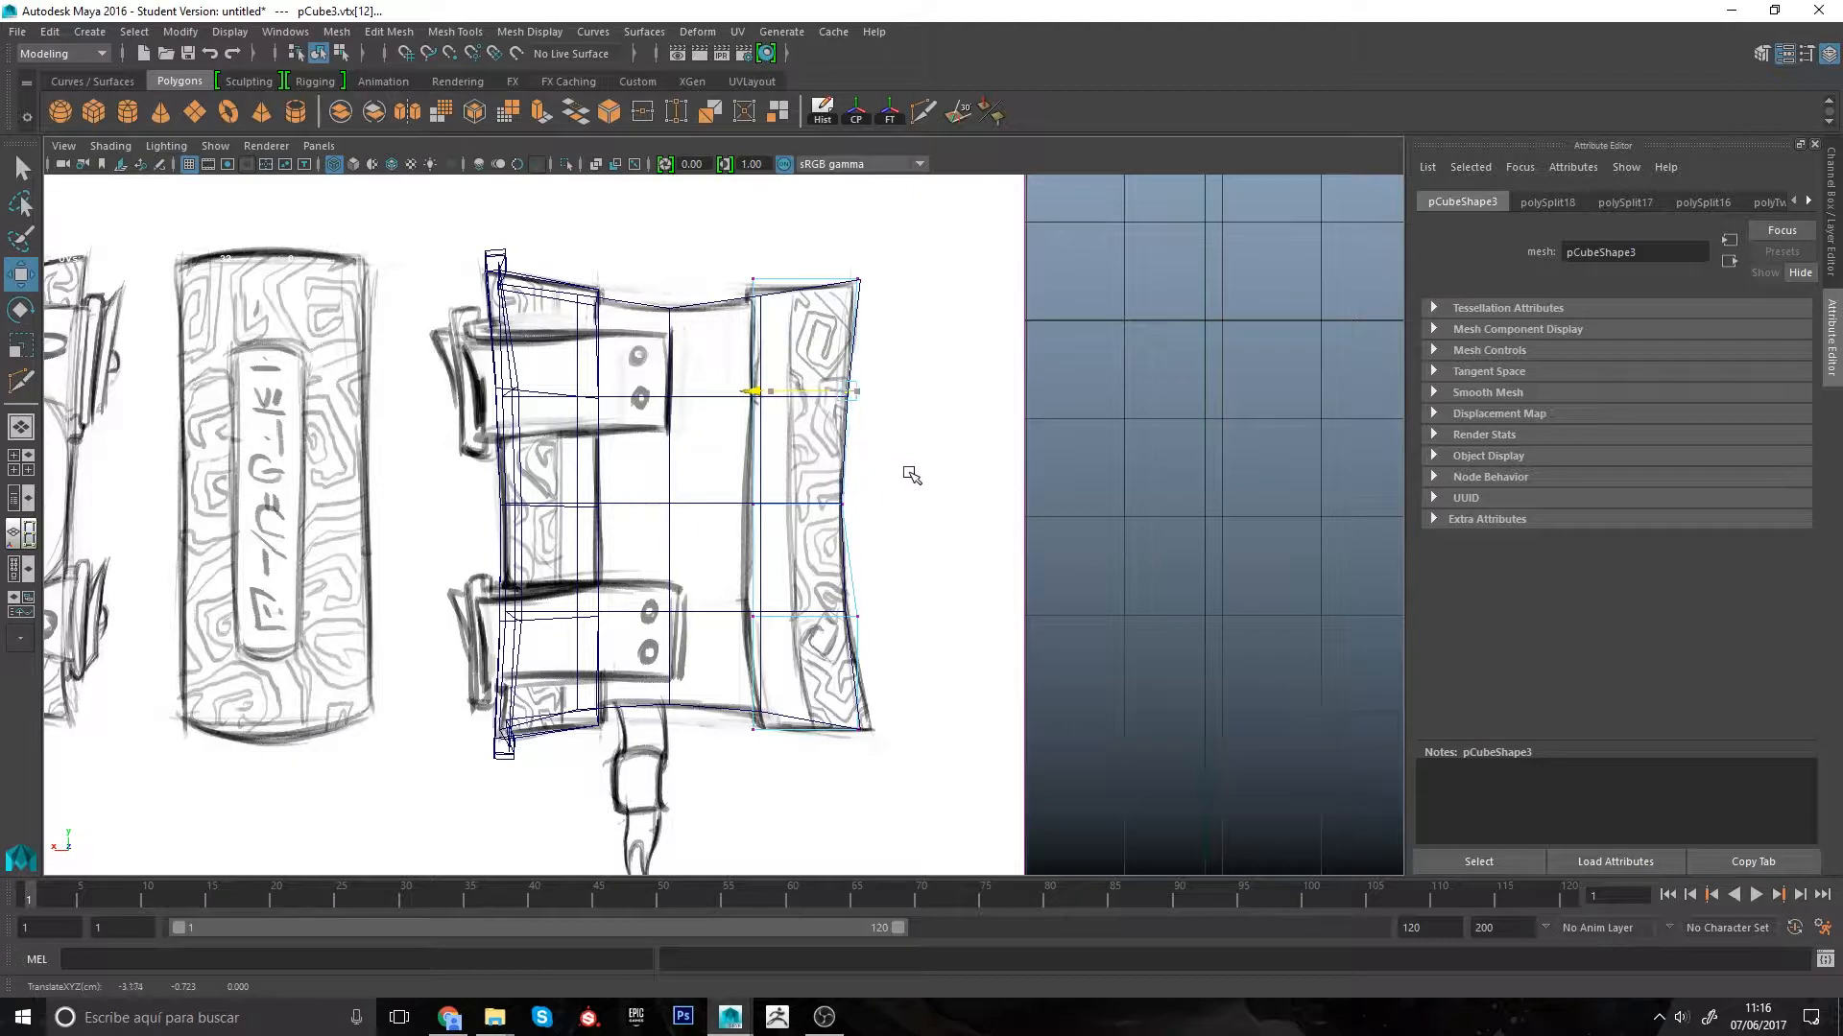
left_click(866, 622)
Step: Shift the cube's spine-facing vertex rows to follow the sketched band's inner edge, and adjust its inner corners
left_click_drag(722, 598, 779, 640)
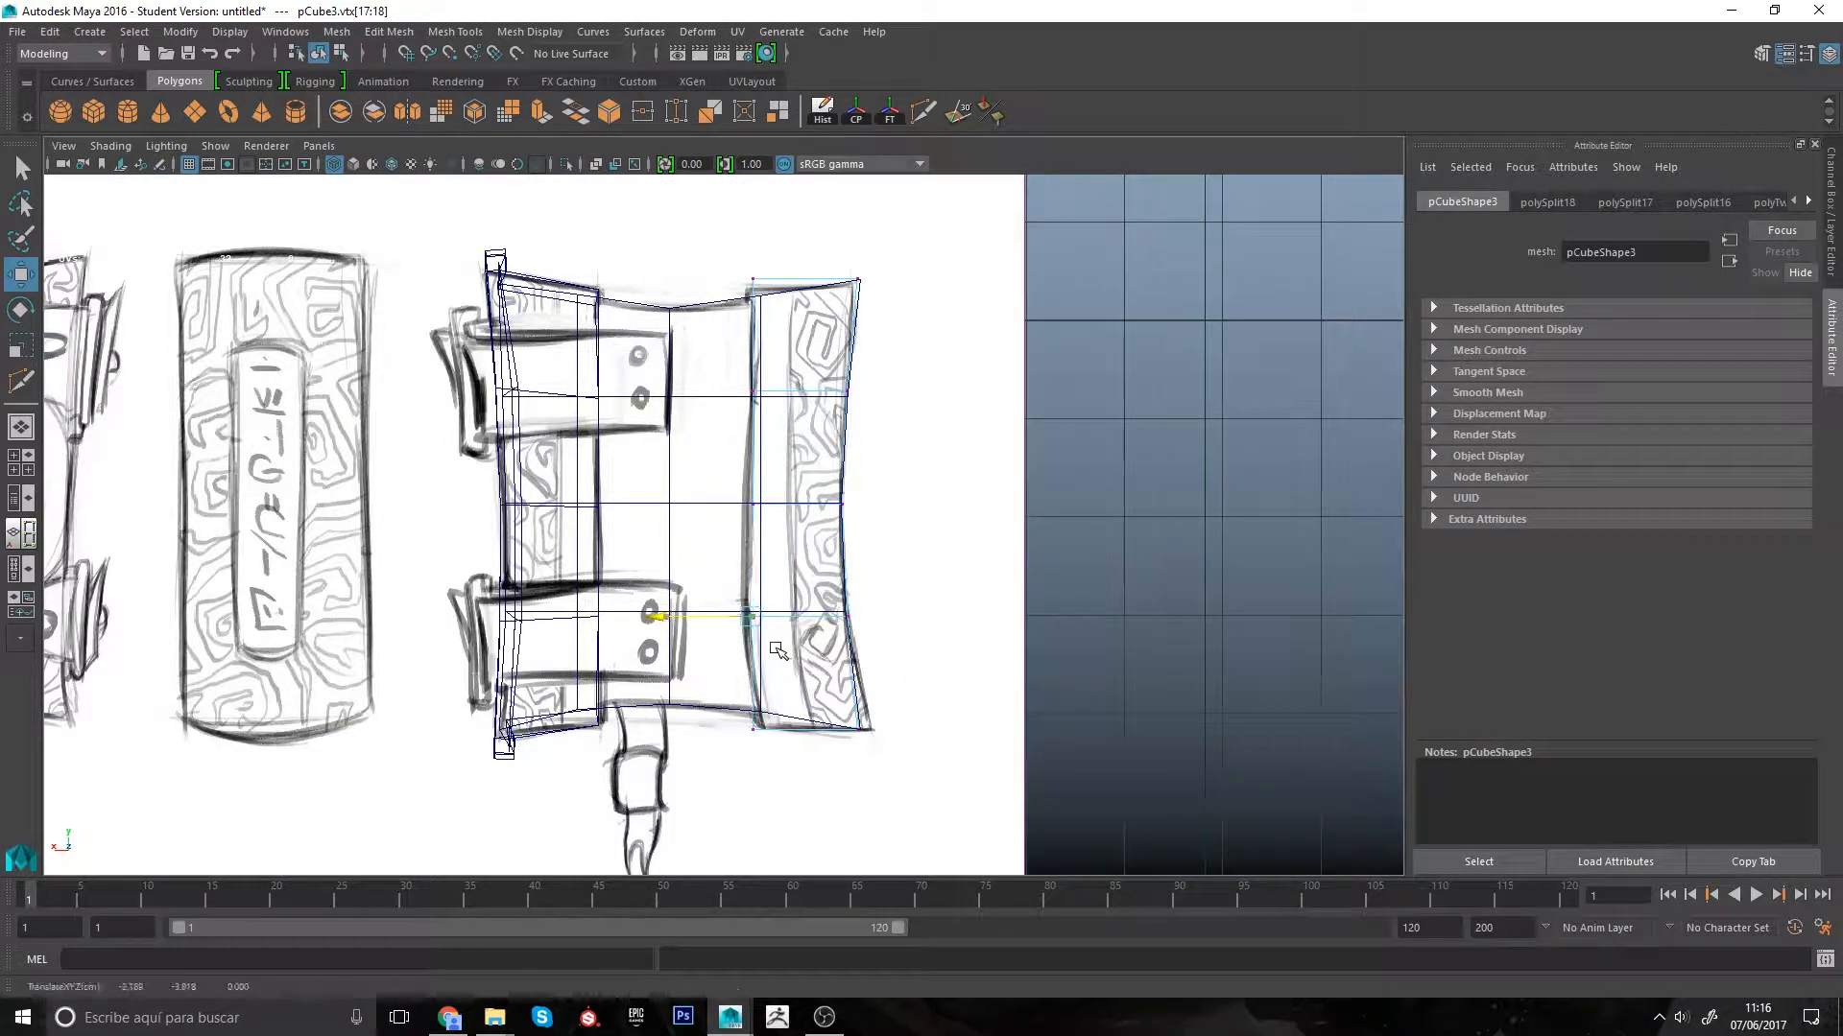
left_click_drag(725, 485, 779, 540)
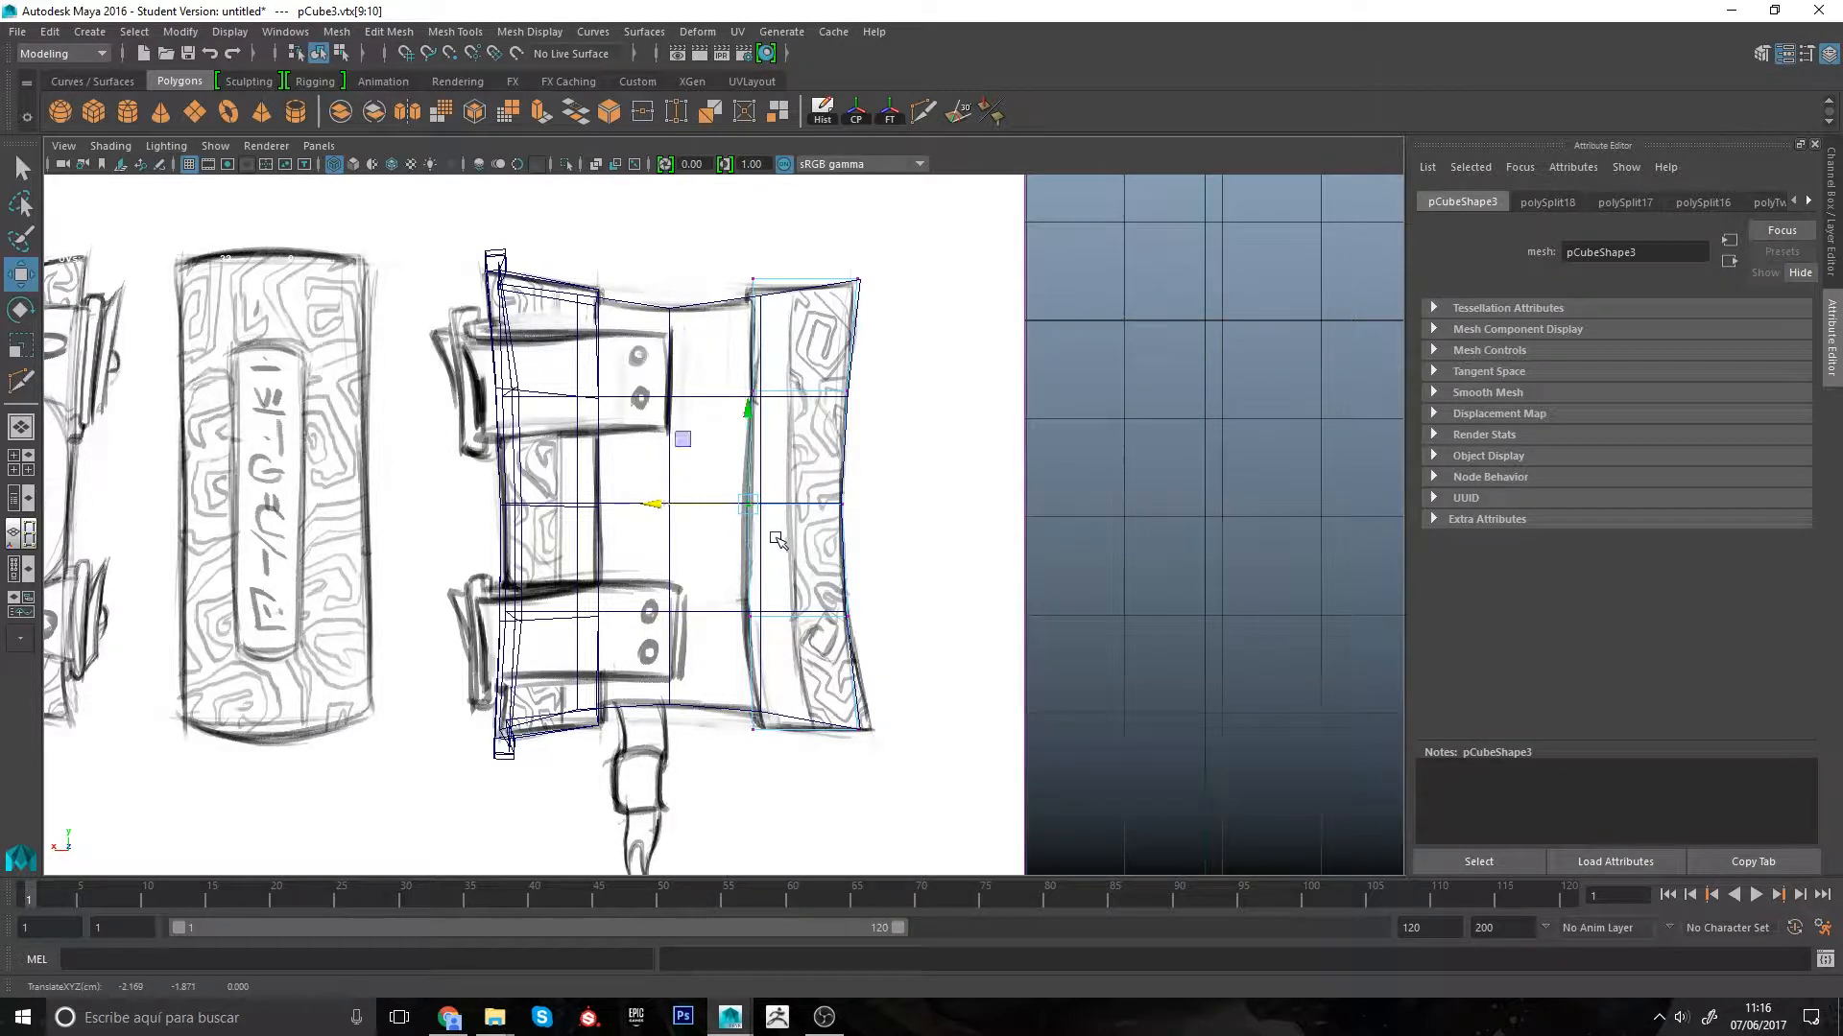
left_click_drag(735, 384, 779, 444)
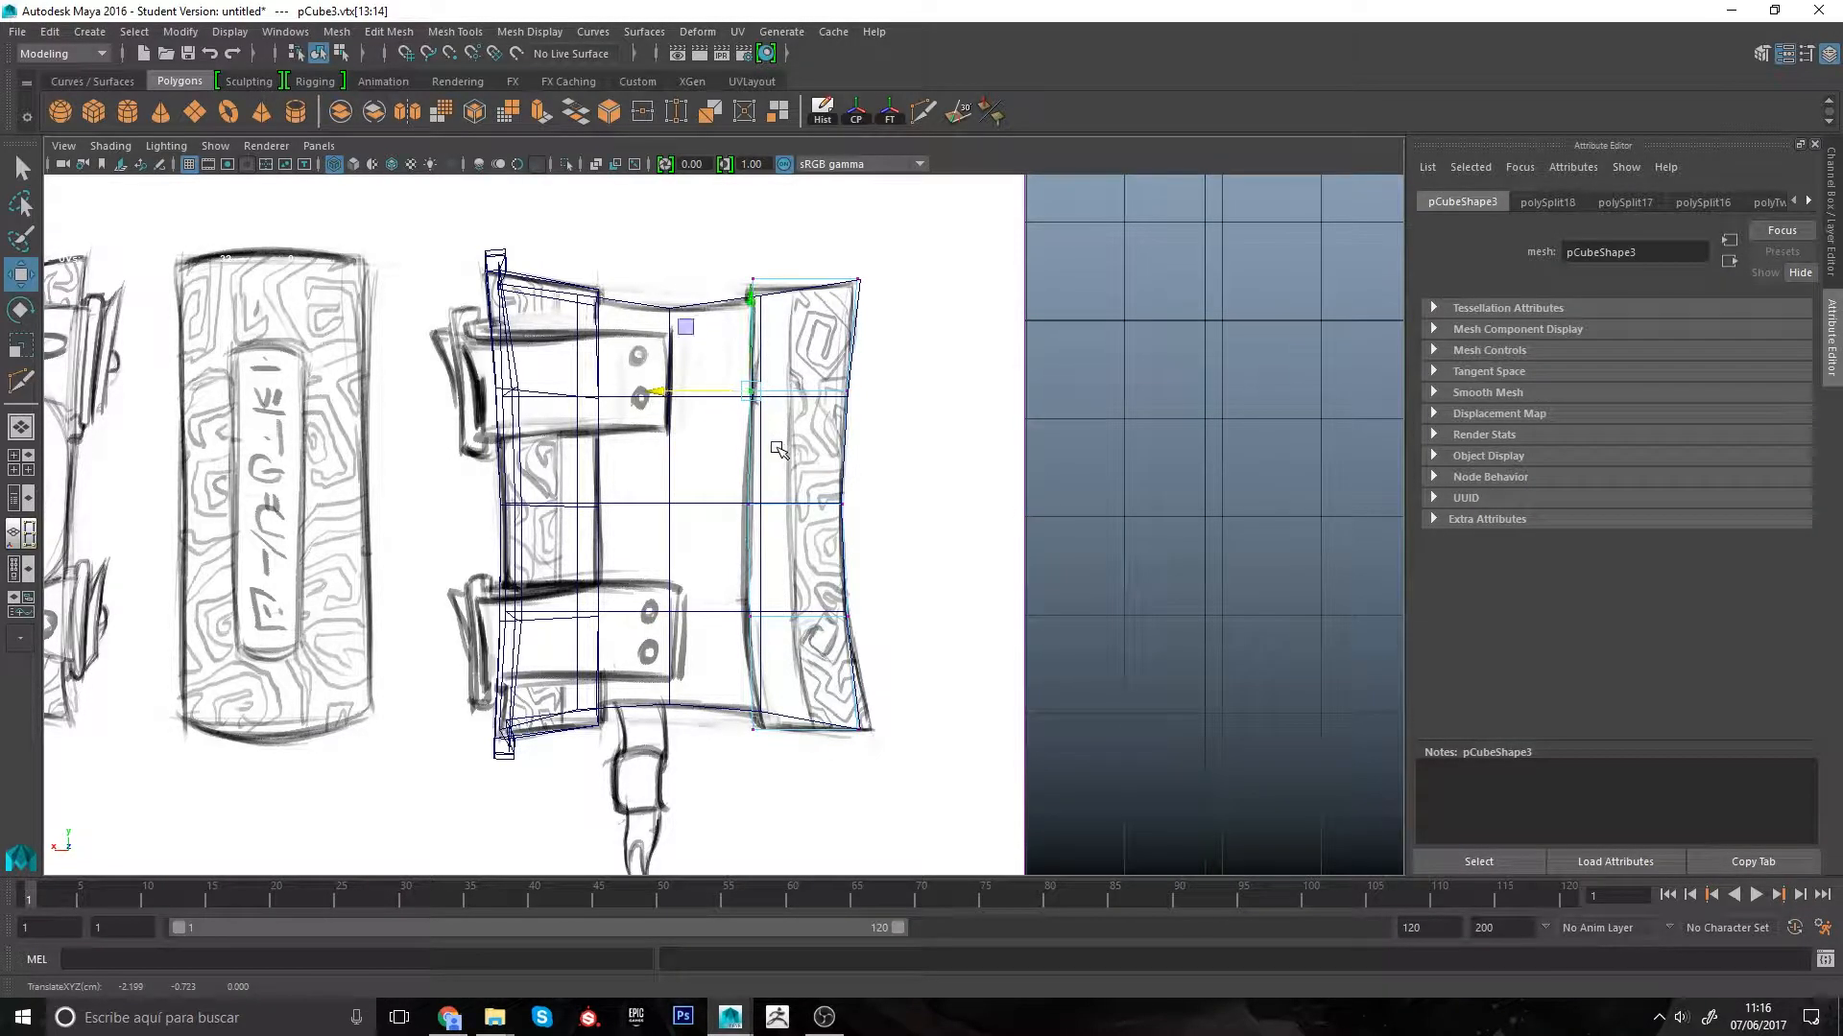
left_click_drag(744, 267, 761, 289)
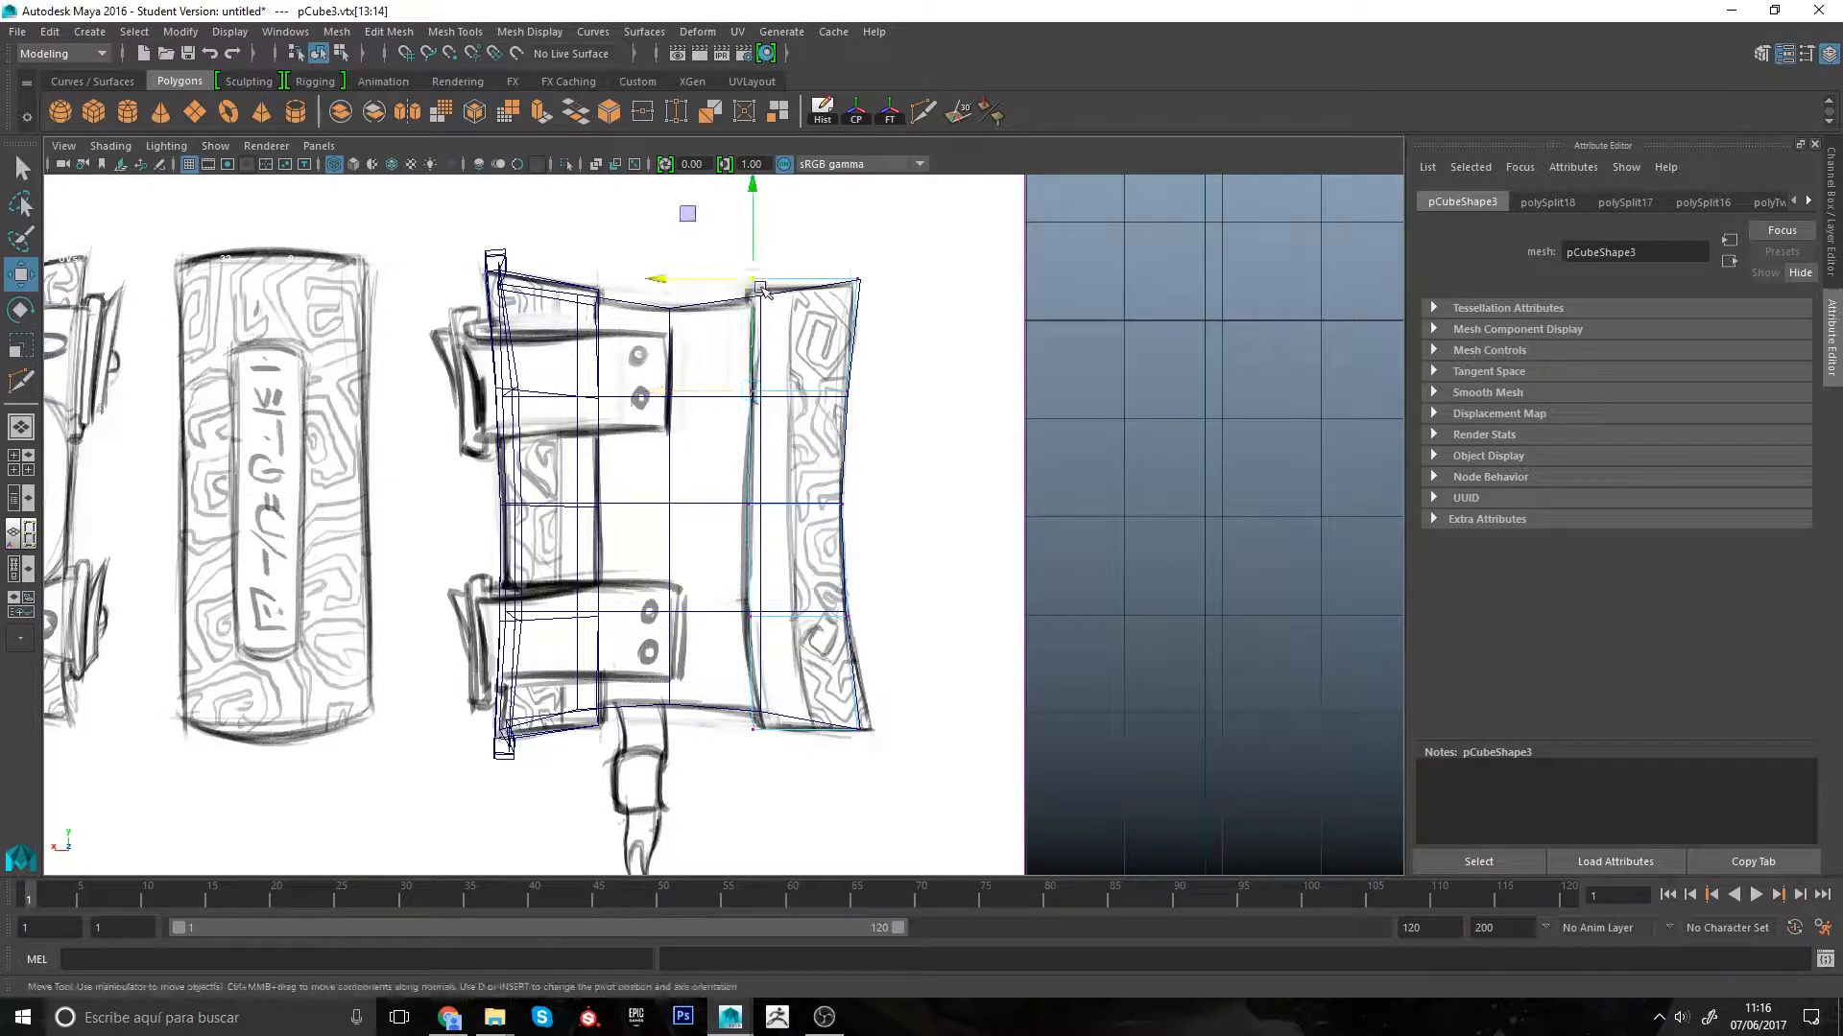
left_click_drag(758, 227, 756, 221)
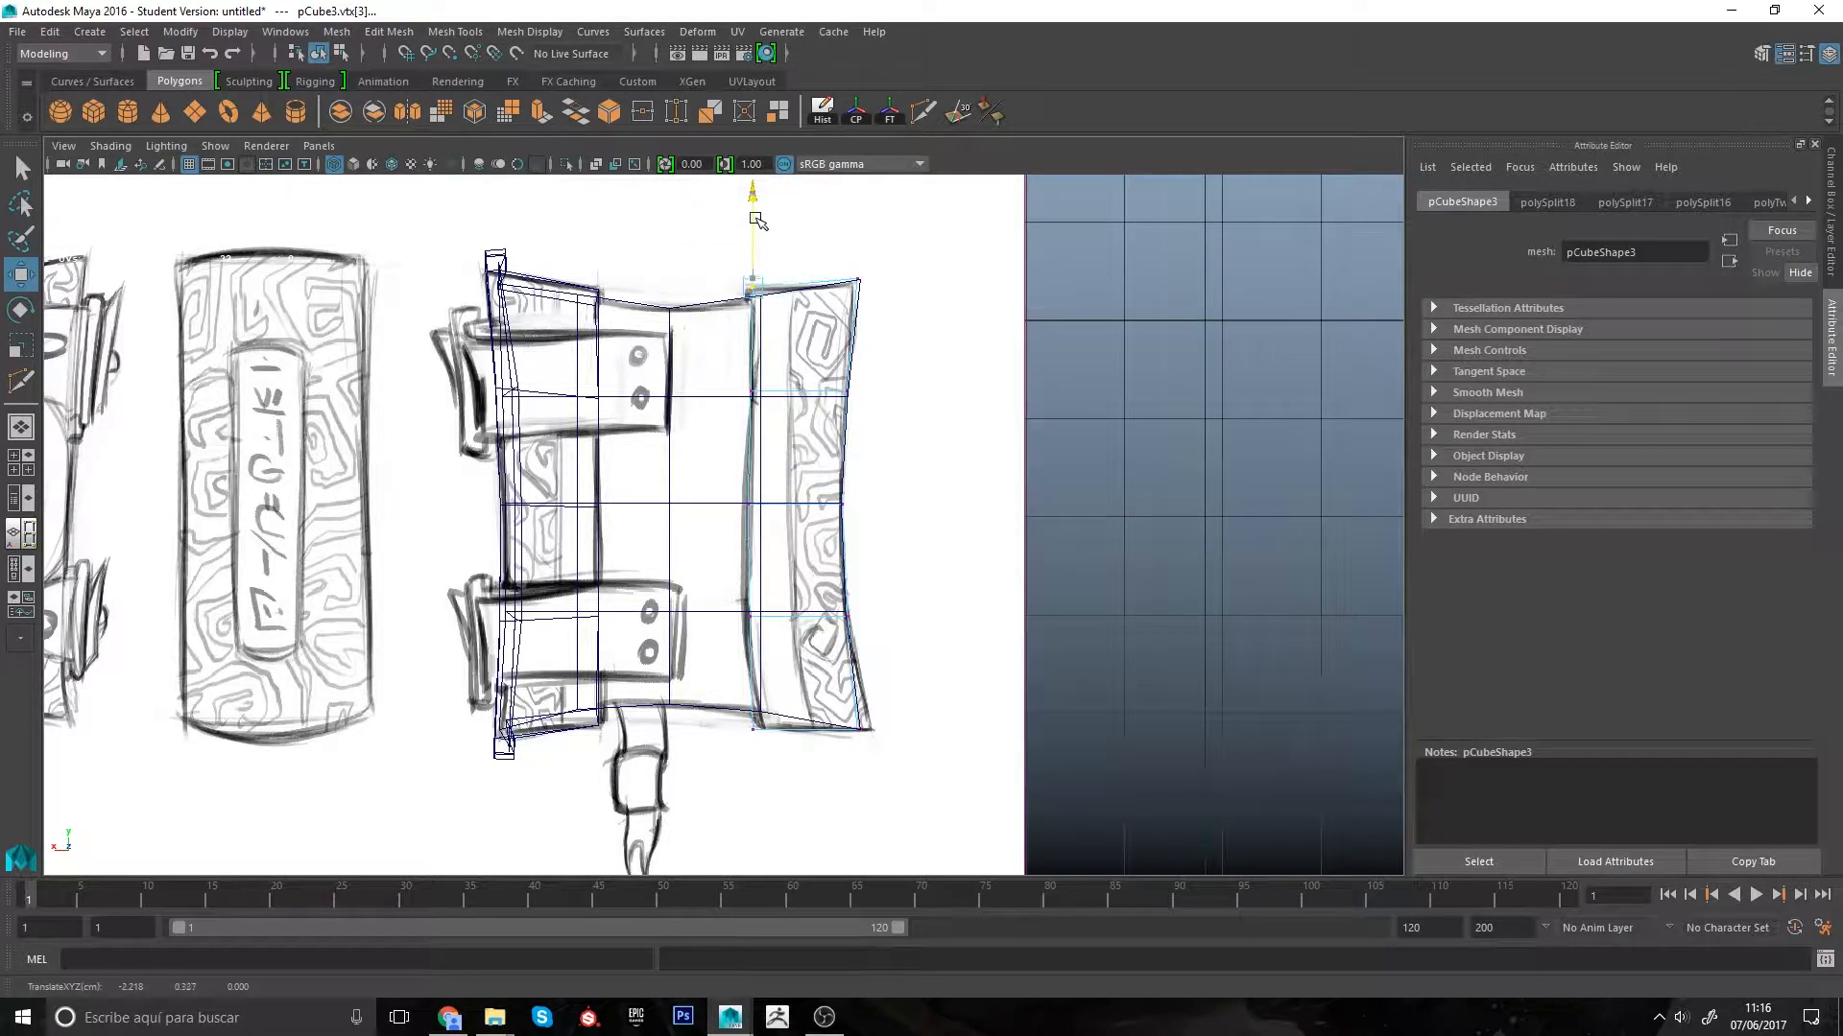
left_click_drag(739, 718, 864, 761)
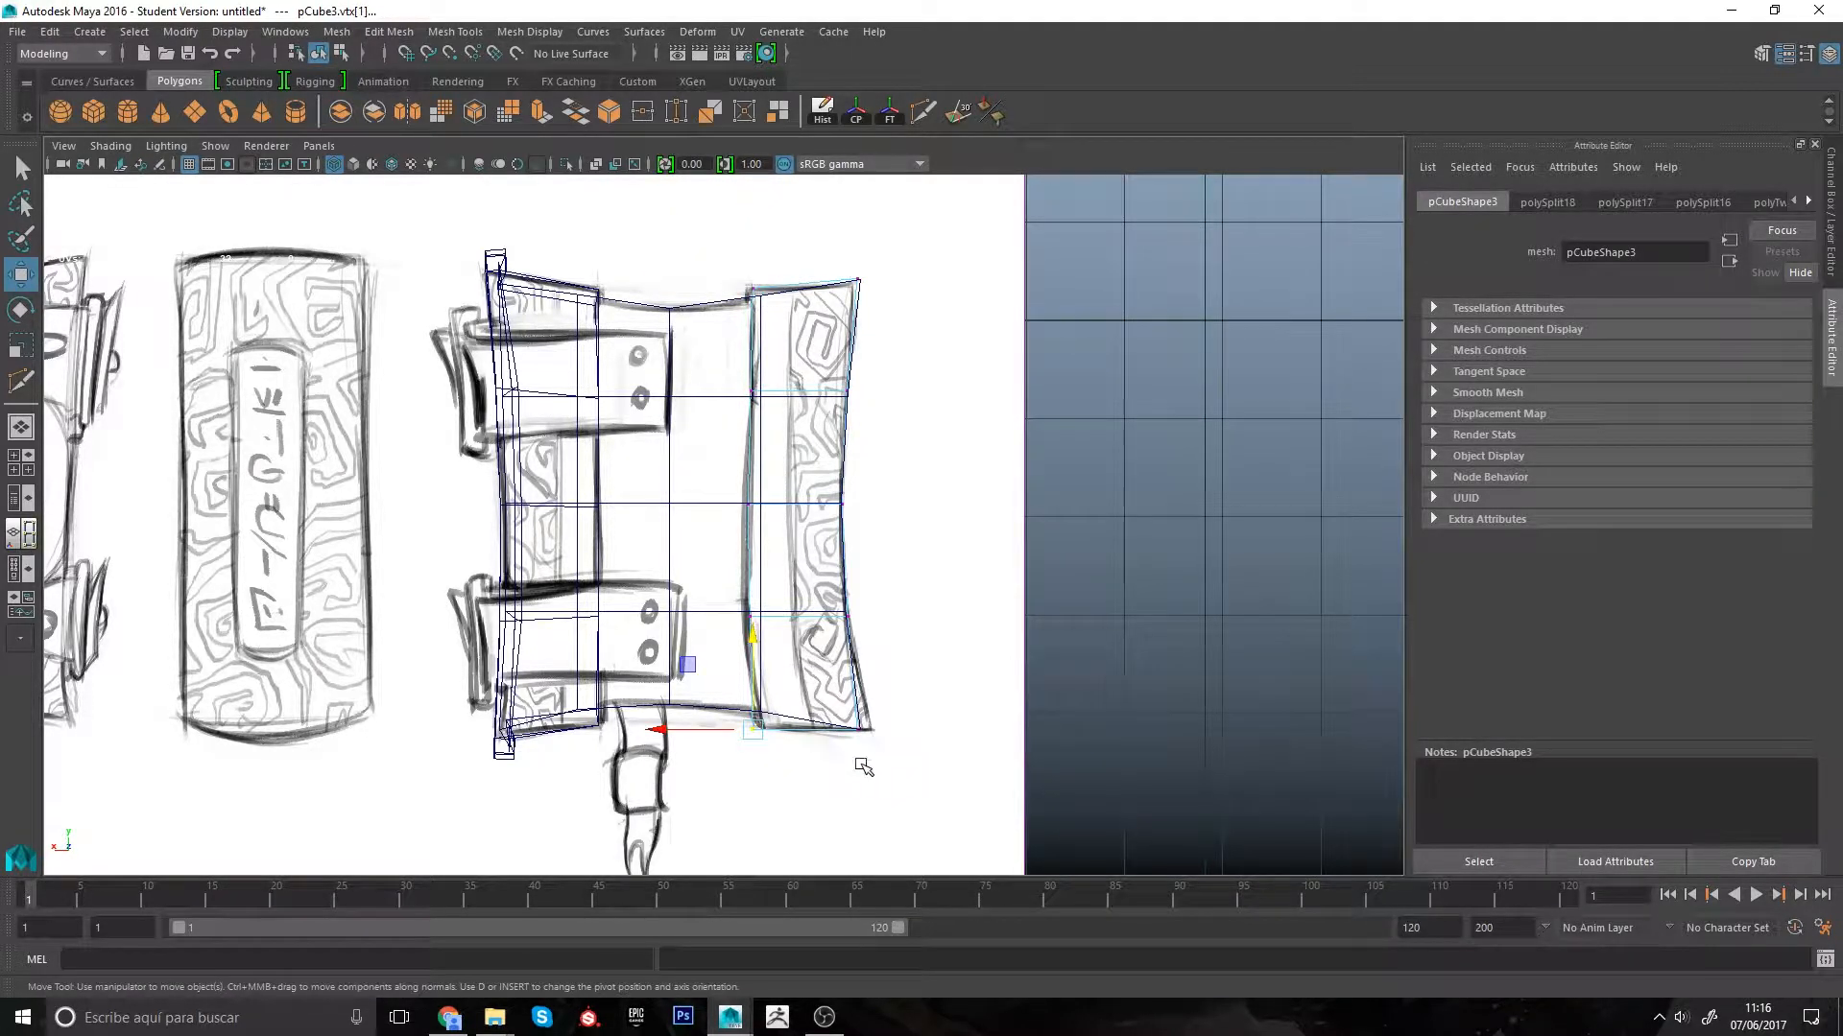
scroll(864, 752, "up", 3)
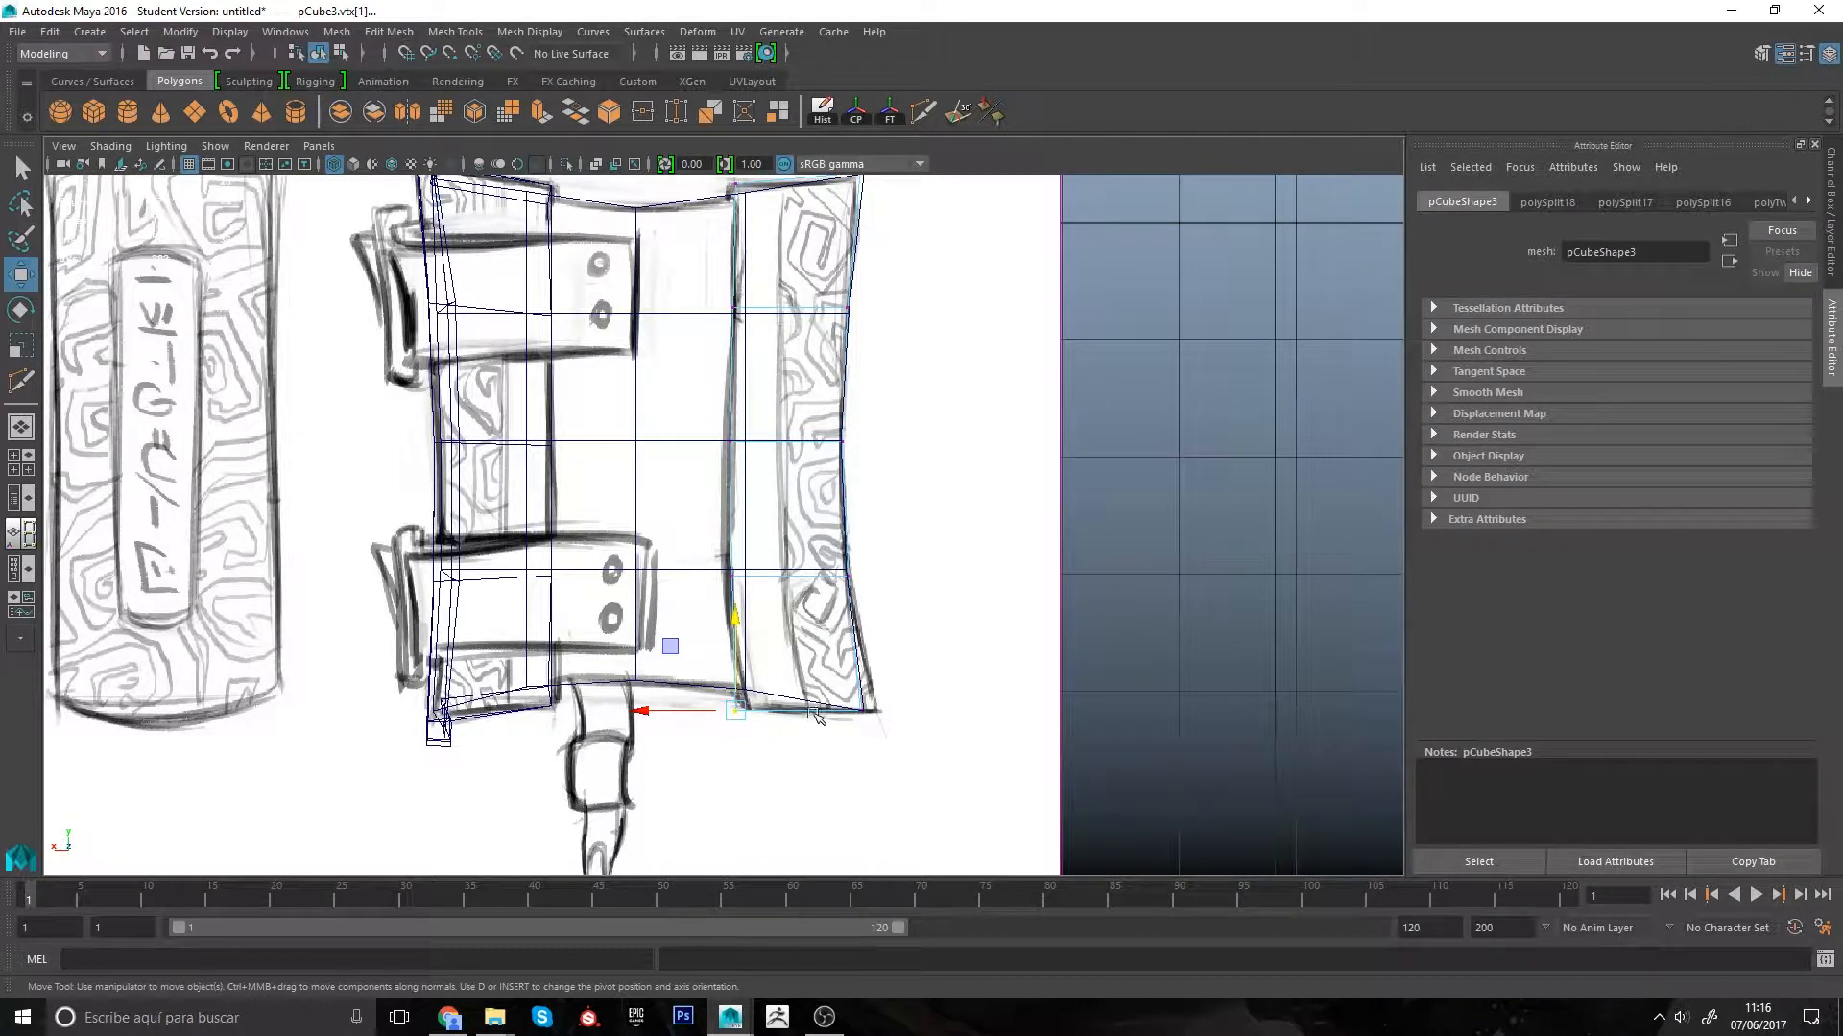
Step: Scale the fore-edge cube down in thickness to a thin plate and move it sideways onto the cover
key("space")
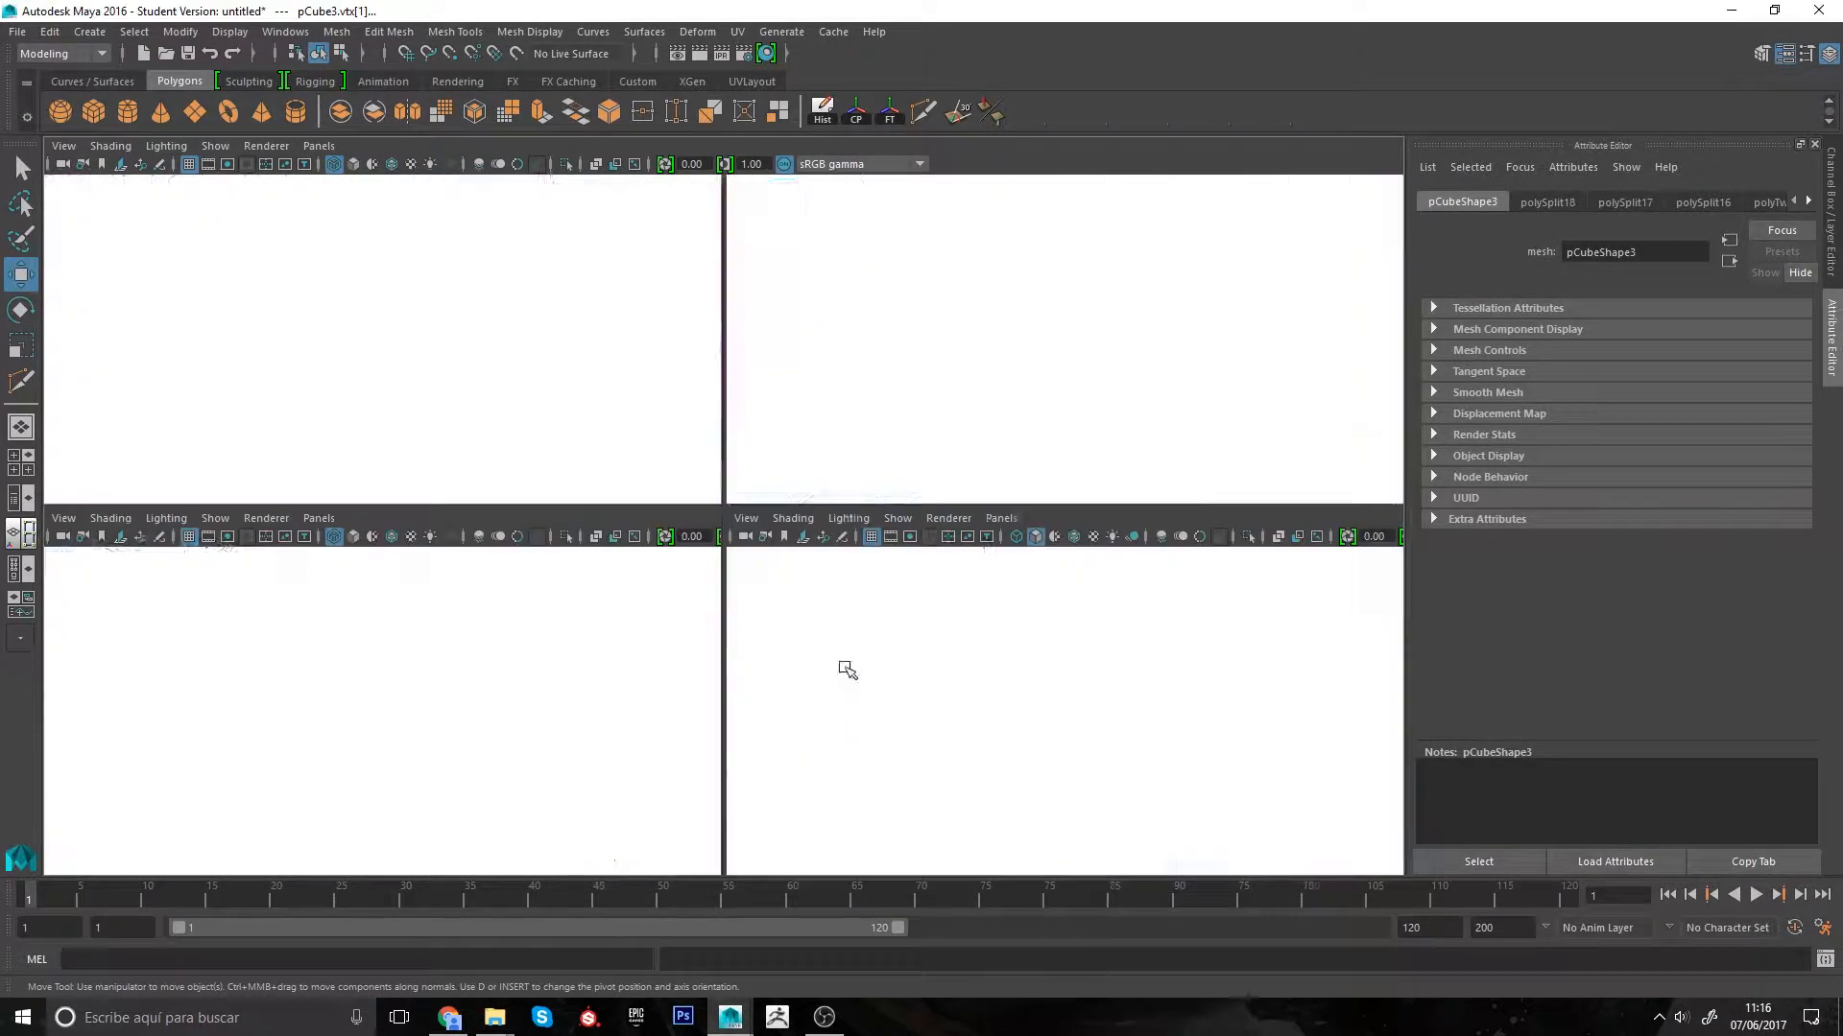
key("space")
left_click_drag(991, 407, 778, 547, "alt")
left_click_drag(863, 700, 831, 714, "alt")
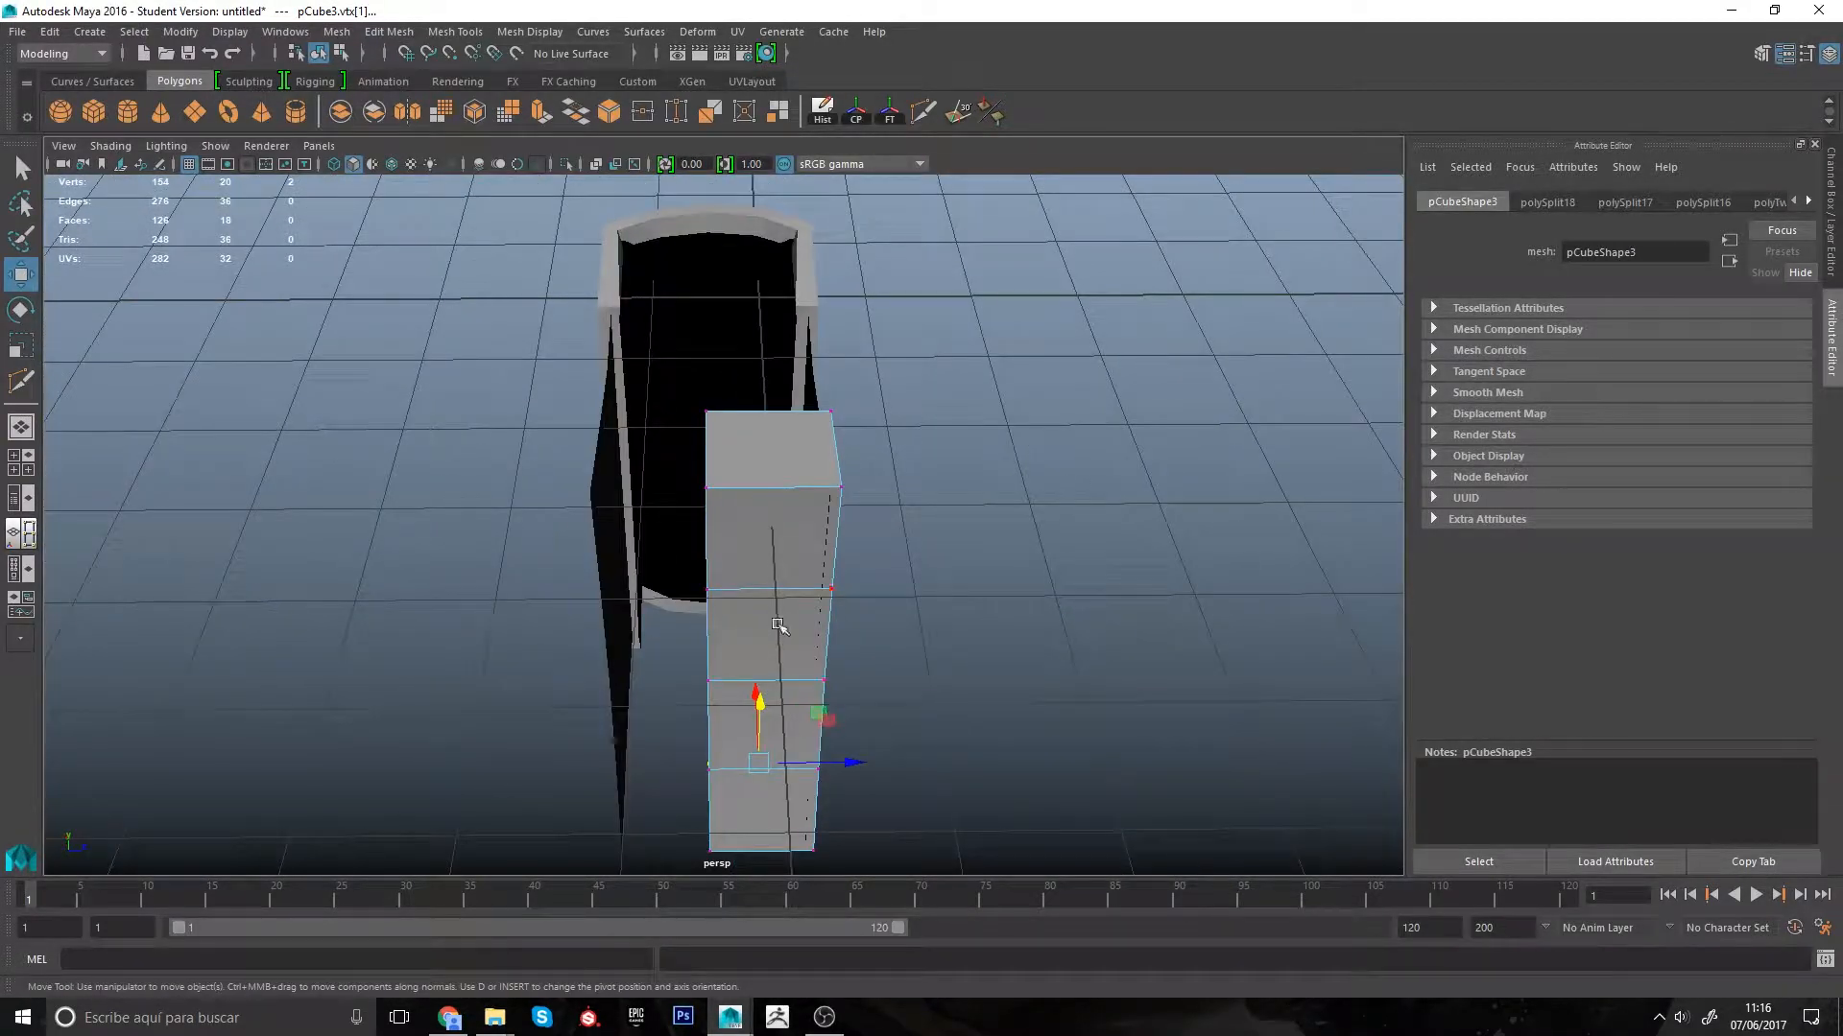
right_click_drag(768, 509, 865, 481)
left_click(781, 537)
key("r")
left_click_drag(855, 494, 828, 635)
key("ctrl+z")
key("w")
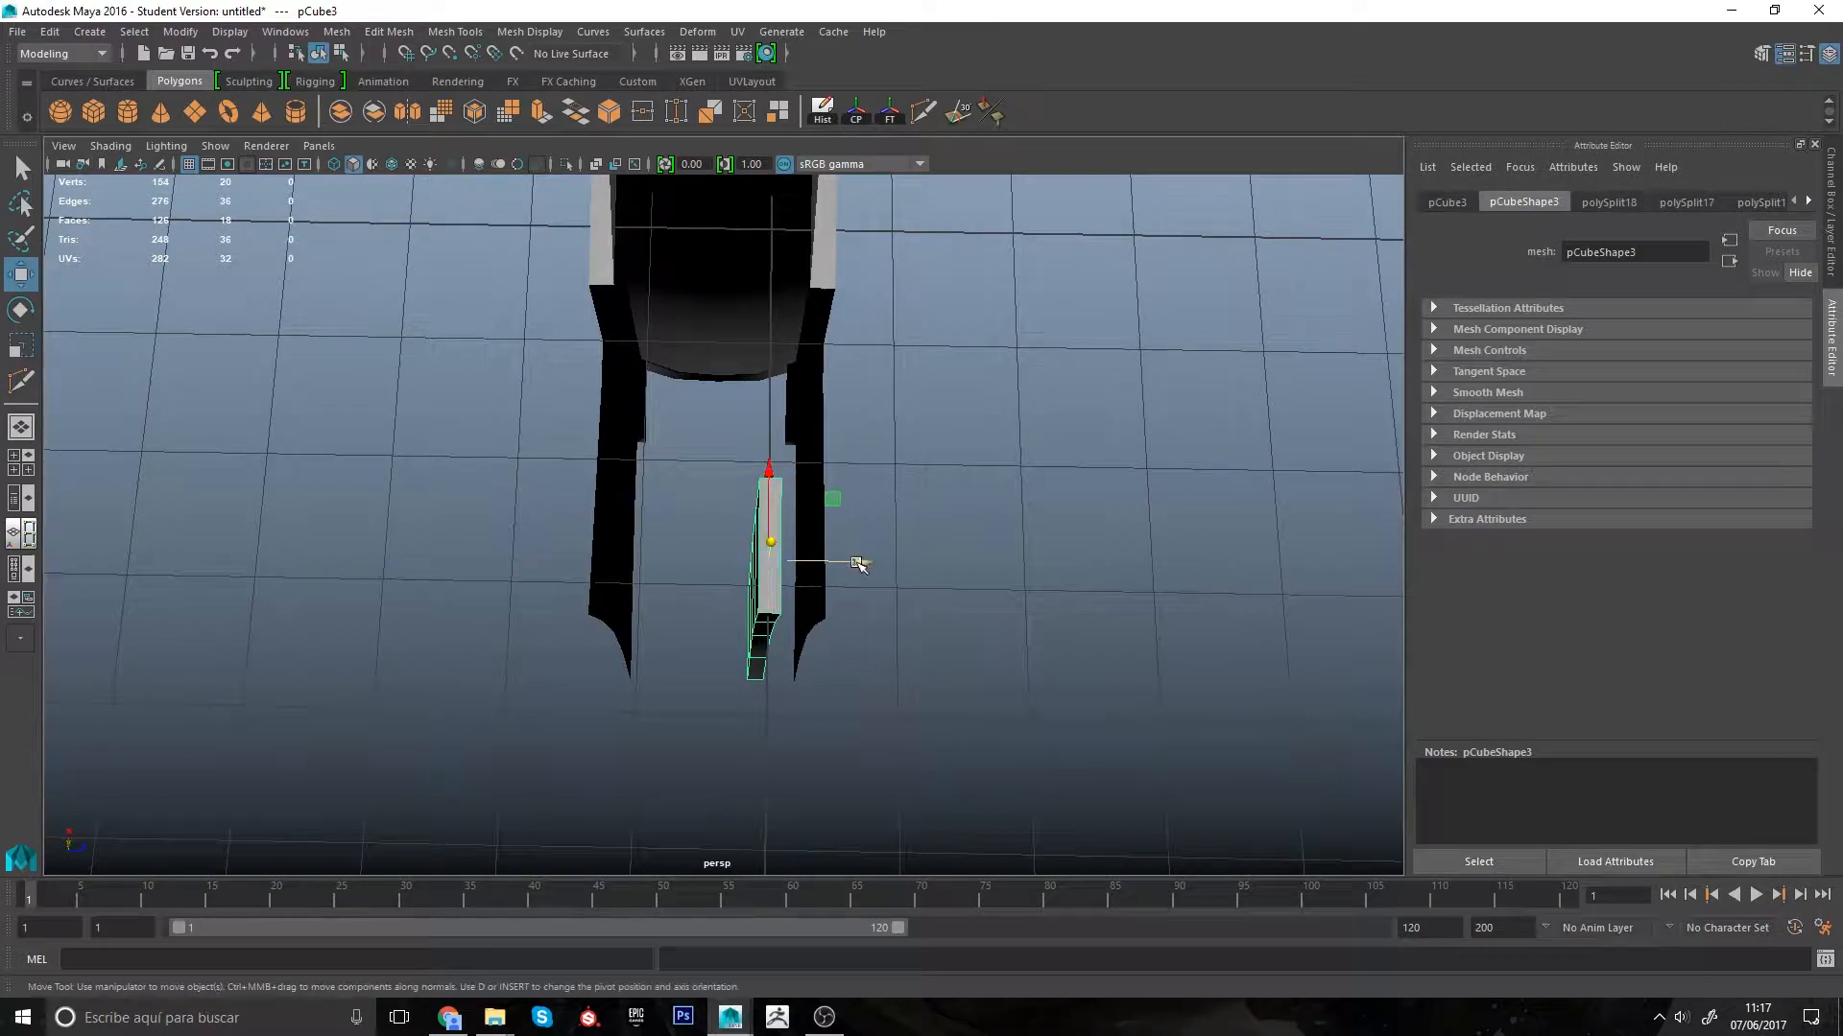
left_click_drag(860, 562, 782, 645)
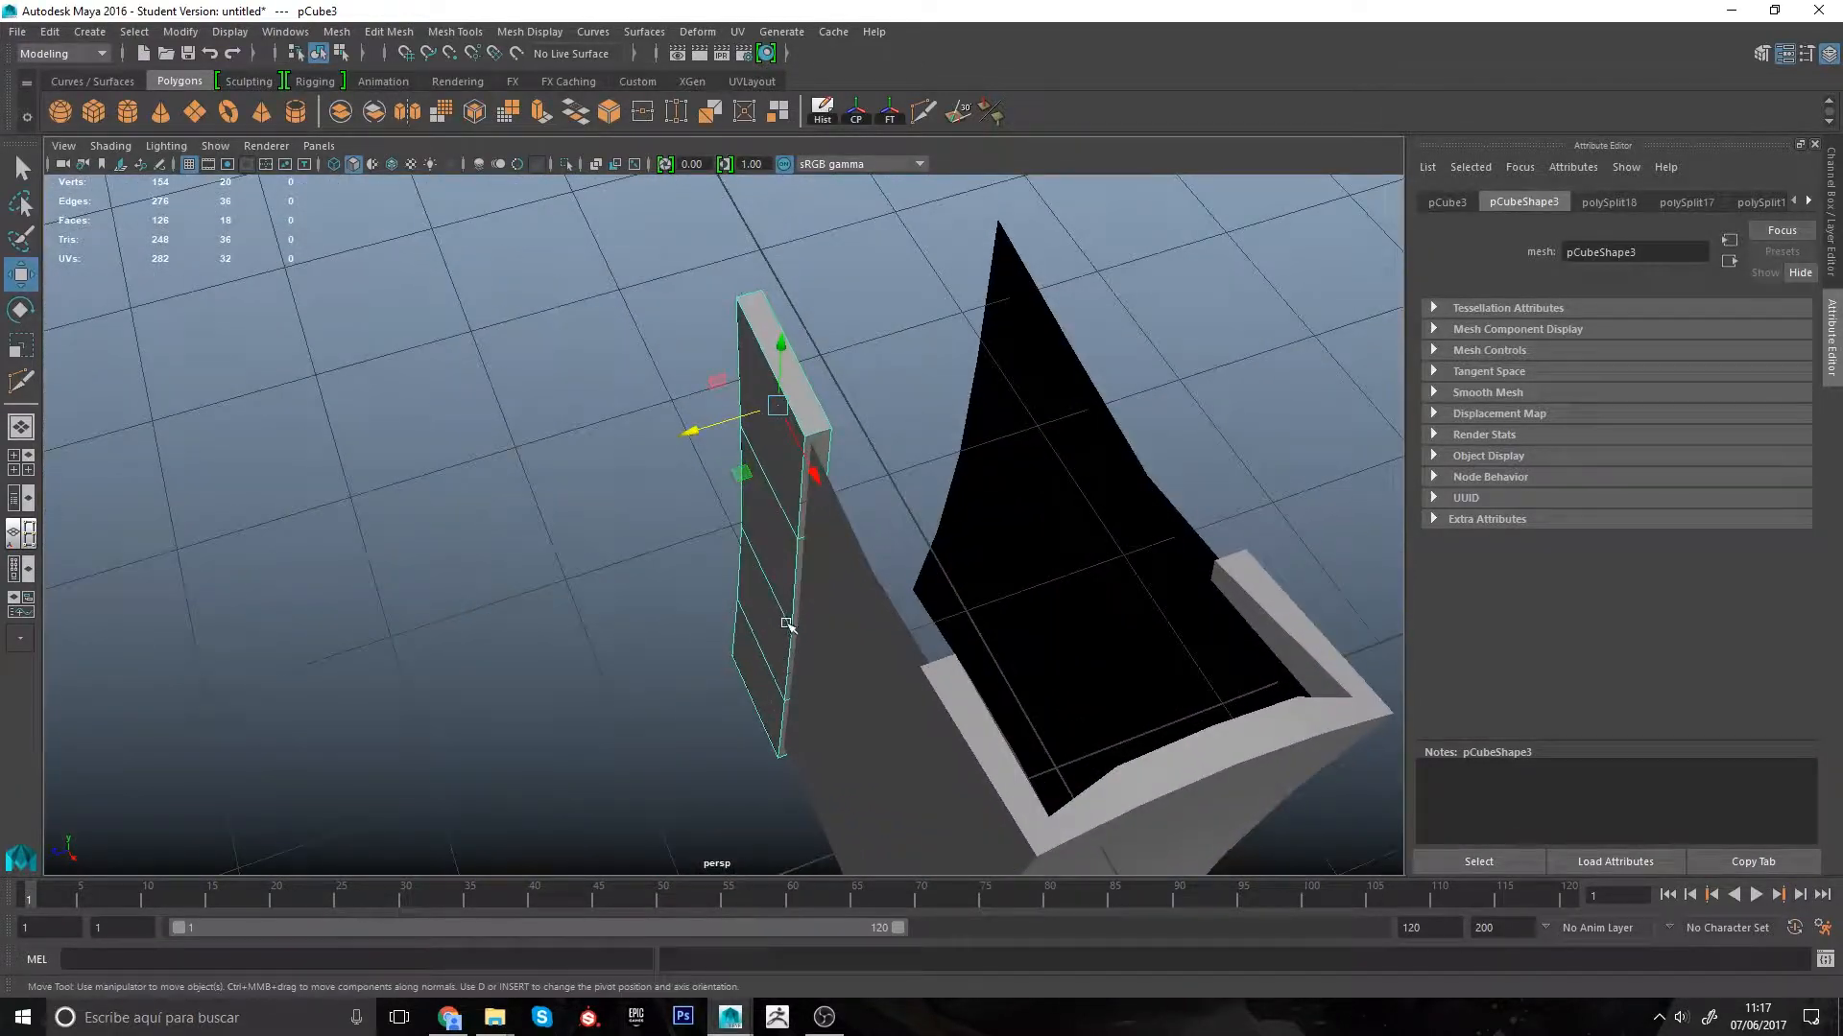
Step: Relocate the band's pivot to its upper corner and fine-tune the band's position against the cover
left_click(735, 299)
left_click(655, 322)
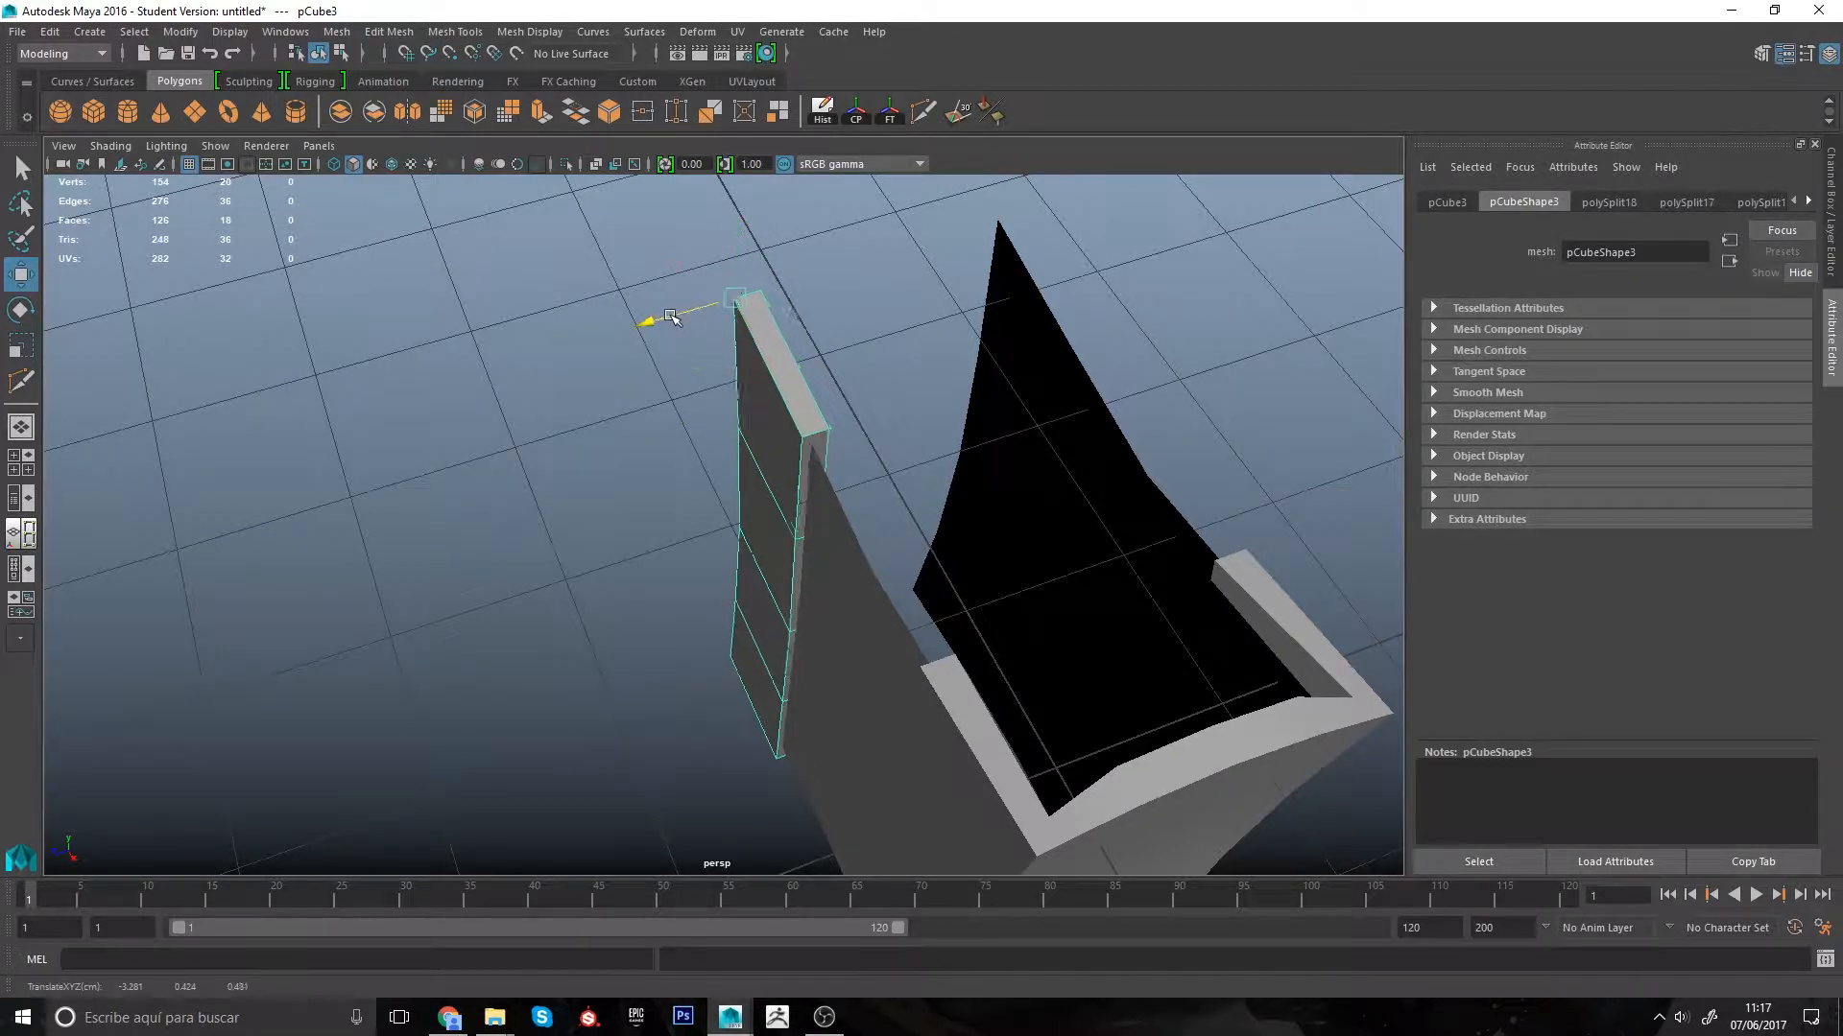
left_click_drag(912, 587, 838, 595, "alt")
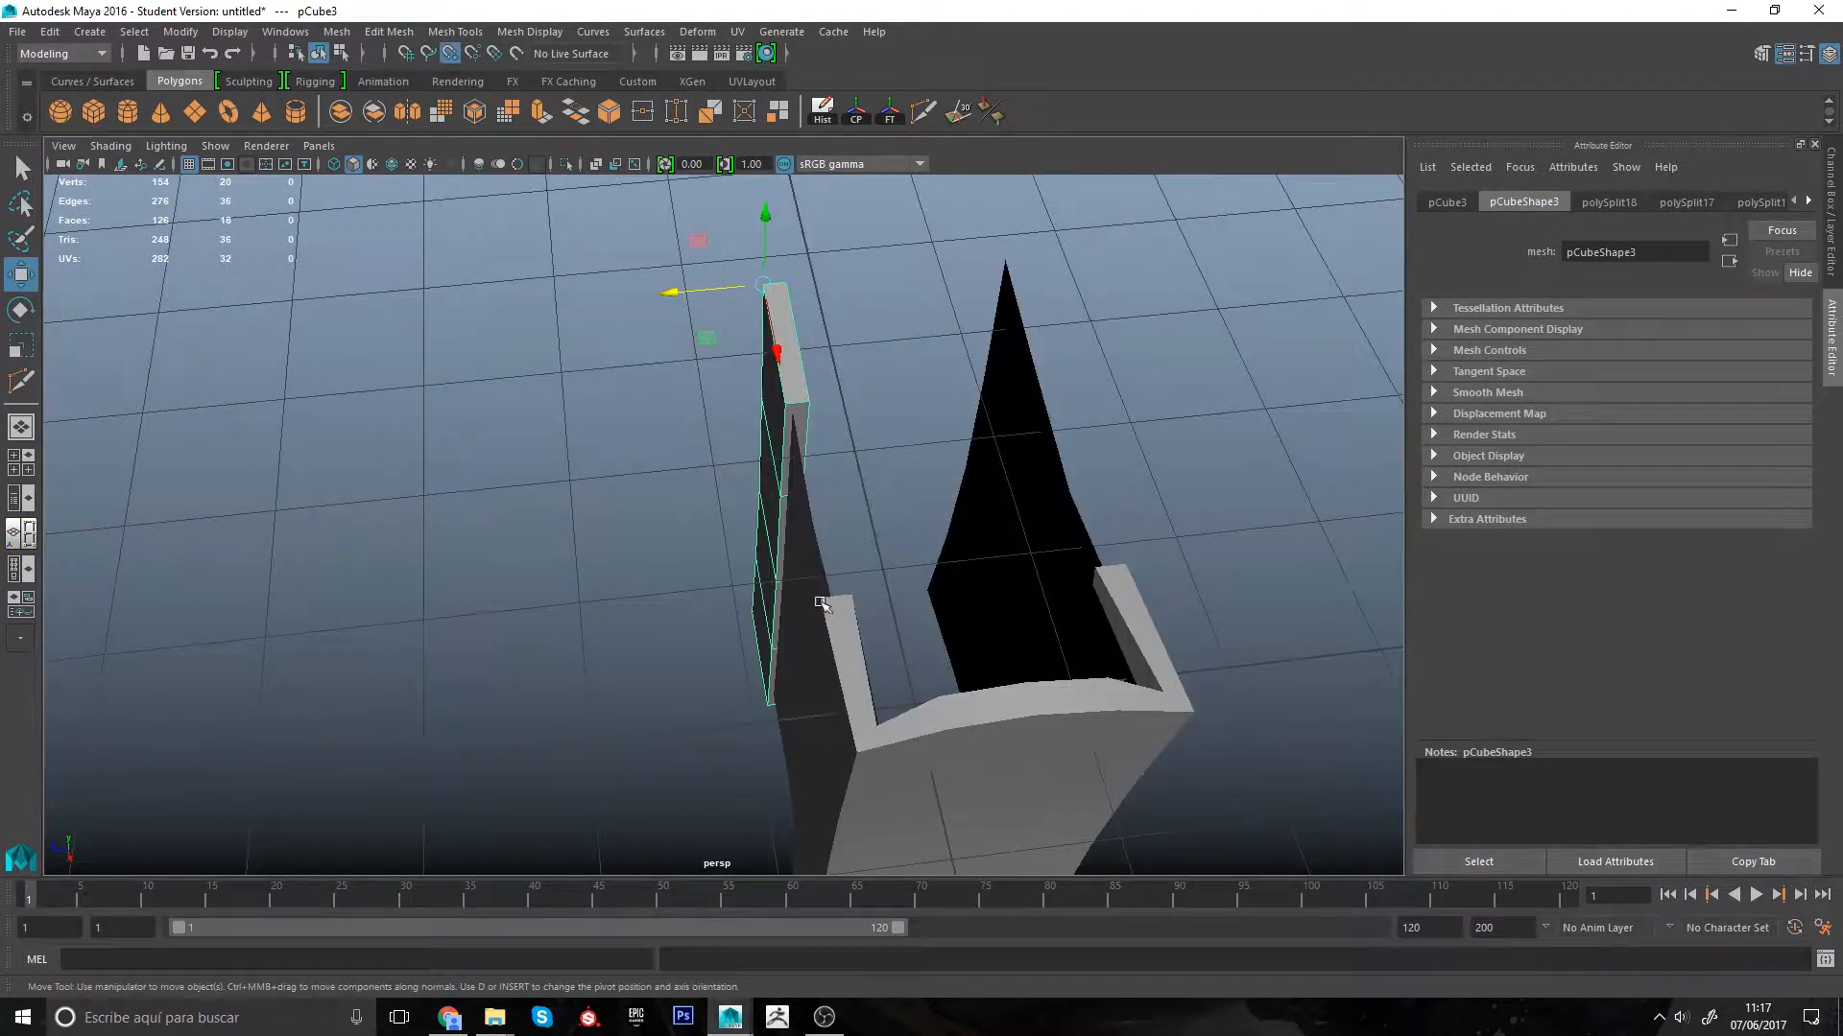
middle_click_drag(821, 603, 815, 601)
Step: Move the cover shell's fore-edge vertices slightly toward the spine and scale them down vertically to fit inside the band
left_click_drag(822, 615, 986, 461, "alt")
left_click_drag(770, 641, 864, 711, "alt")
left_click(790, 658)
right_click_drag(864, 711, 825, 720)
left_click_drag(826, 721, 758, 720, "alt")
left_click_drag(732, 718, 676, 687)
key("4")
left_click_drag(710, 614, 702, 466, "alt")
left_click_drag(702, 459, 742, 497)
left_click_drag(687, 312, 716, 338, "shift")
middle_click_drag(716, 338, 694, 275, "alt")
left_click_drag(783, 554, 776, 556)
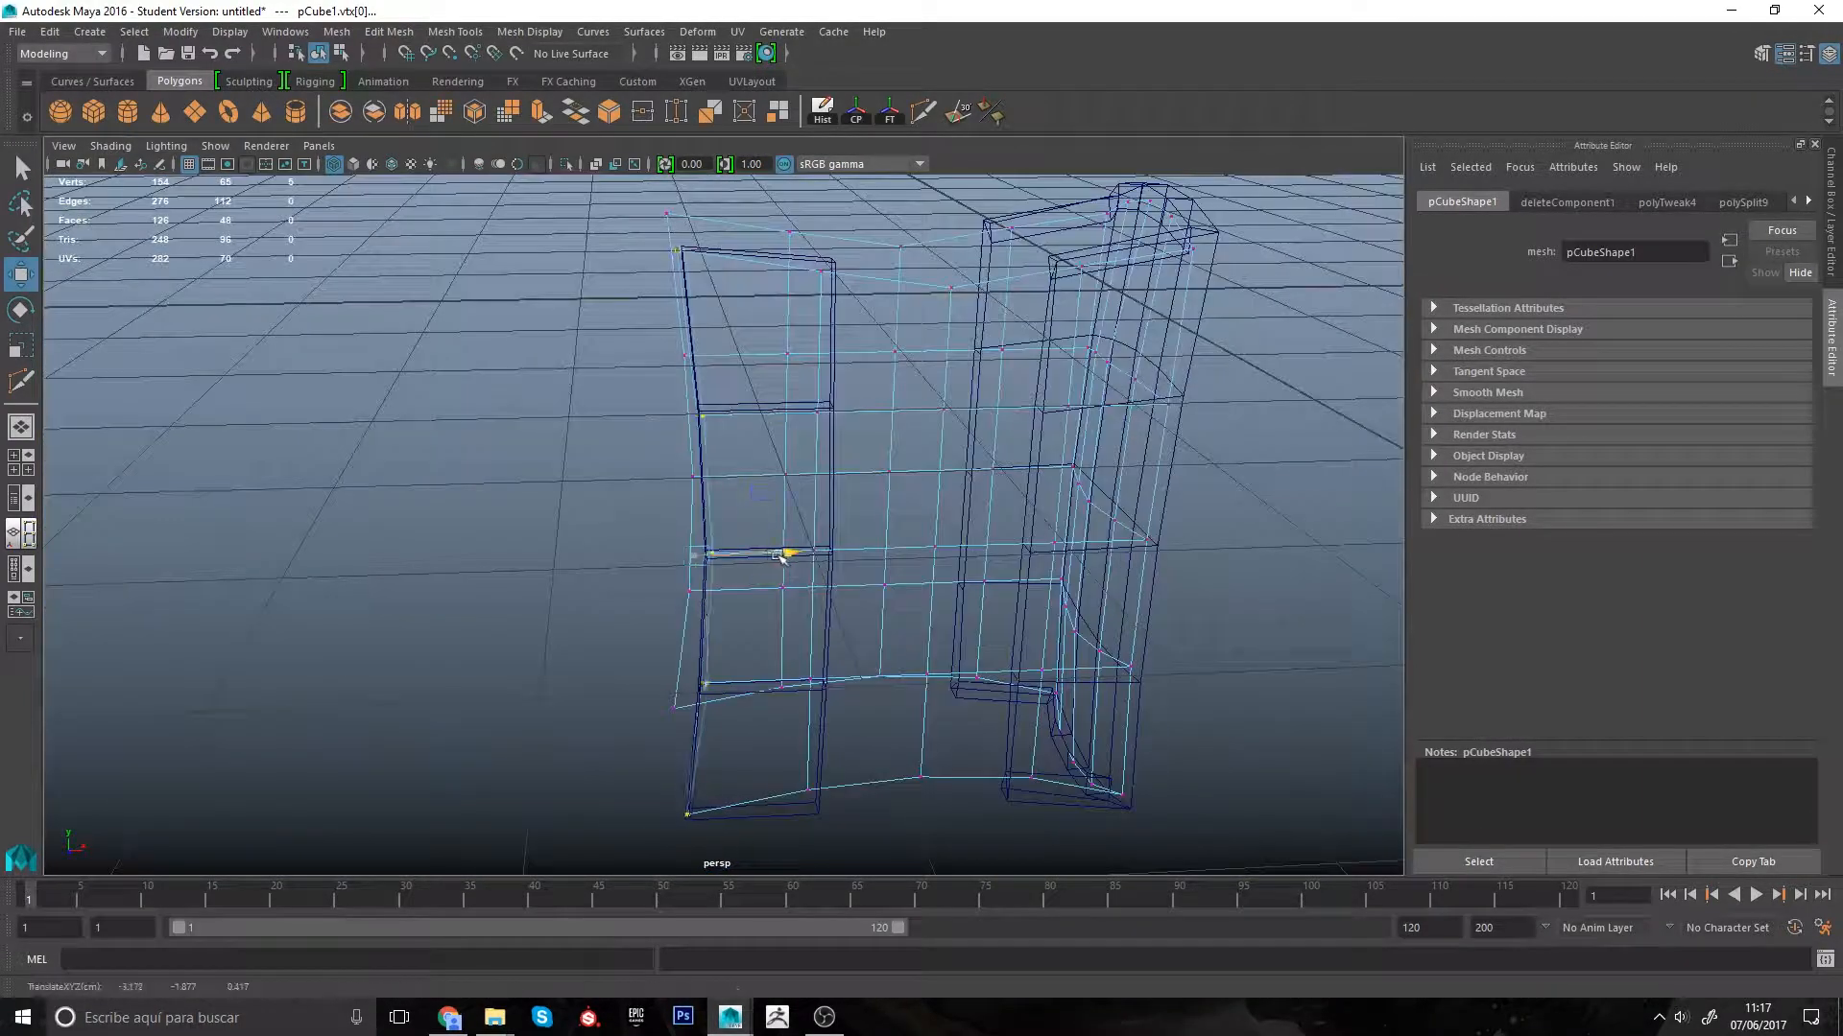
key("r")
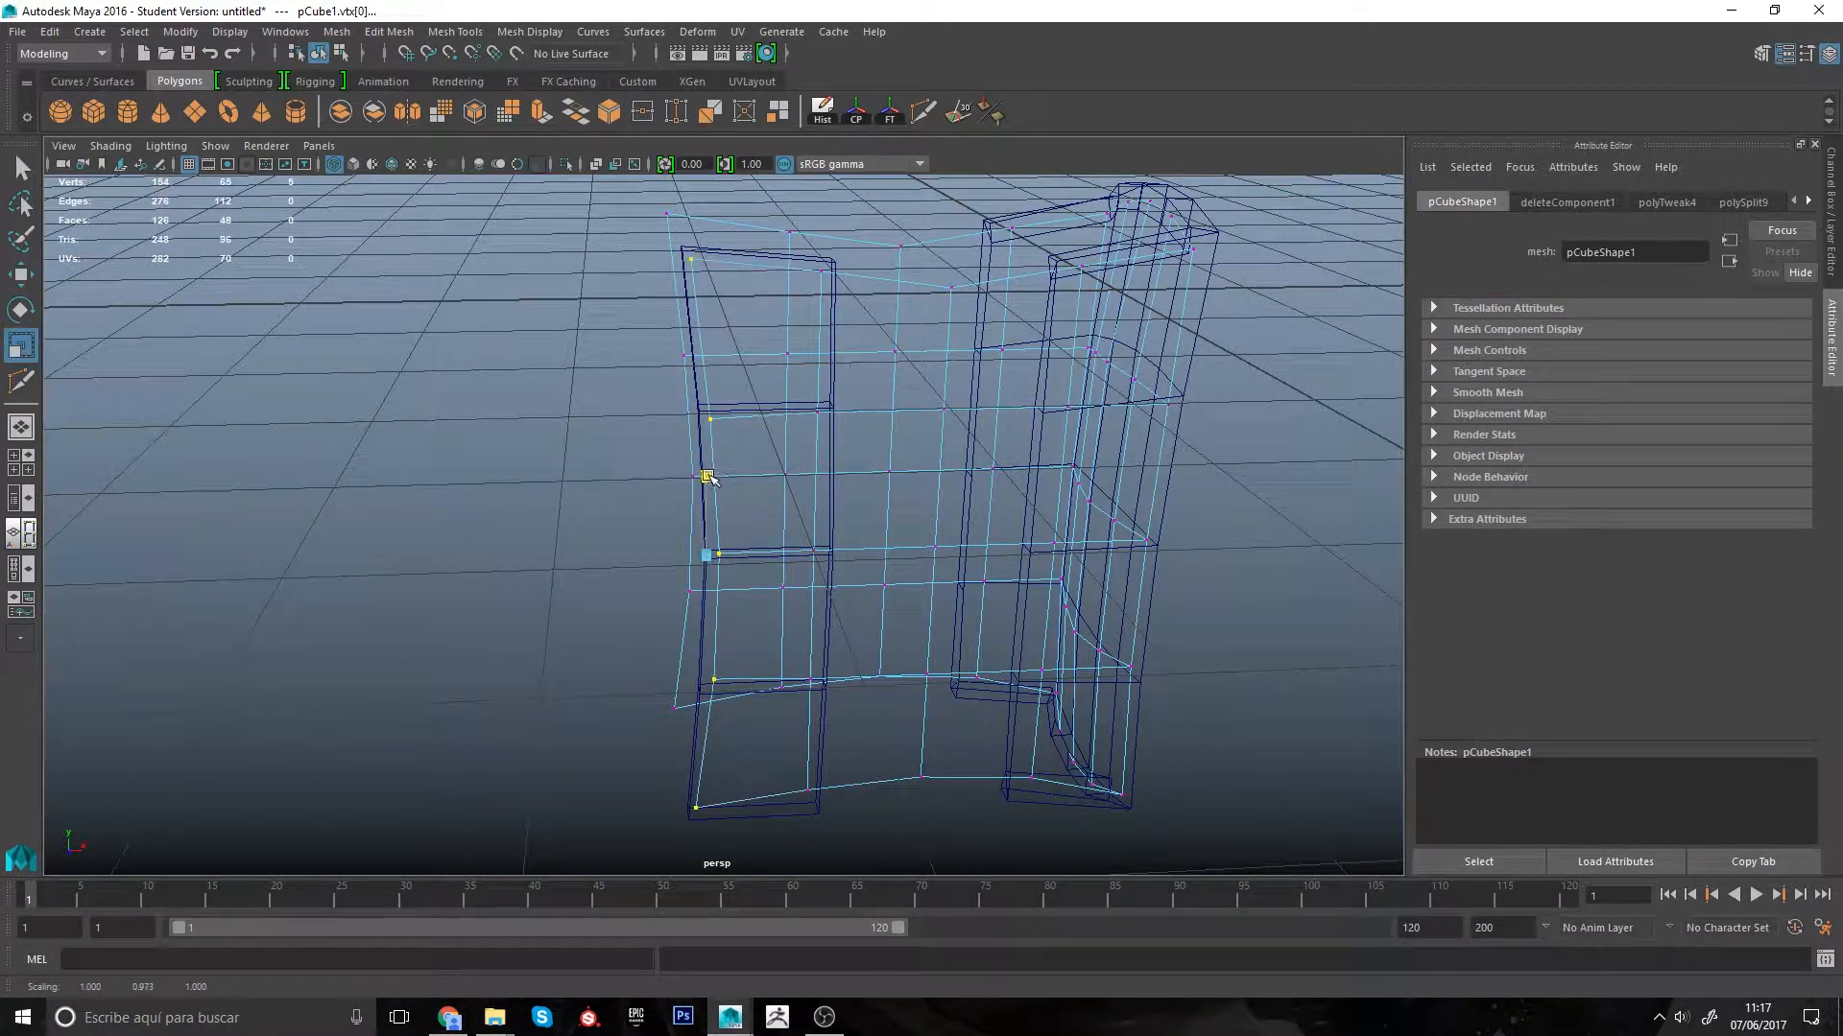
key("5")
mouse_move(806, 595)
left_mouse_down("alt")
mouse_move(970, 597)
mouse_move(831, 614)
left_mouse_up("alt")
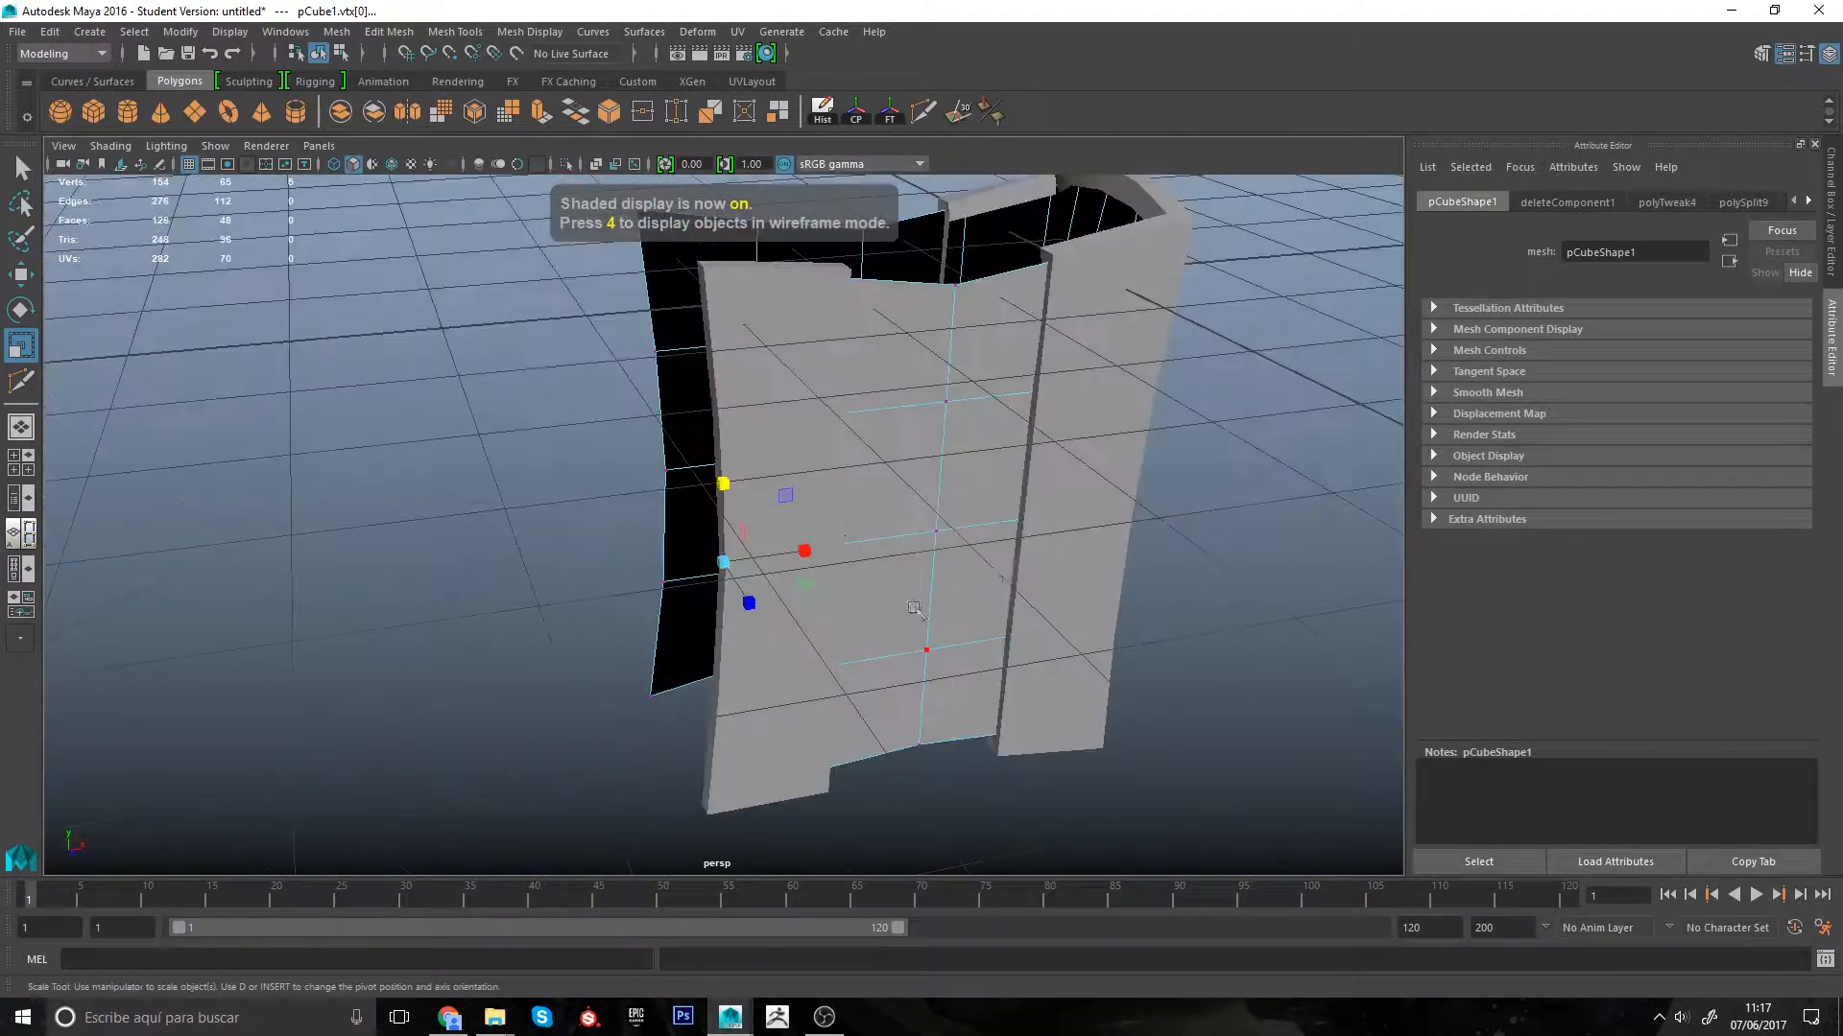
left_click(854, 687)
mouse_move(855, 687)
left_mouse_down("alt")
mouse_move(875, 702)
mouse_move(888, 586)
mouse_move(1132, 613)
left_mouse_up("alt")
Step: Duplicate the fore-edge band and move the copy sideways onto the opposite cover
left_click(794, 588)
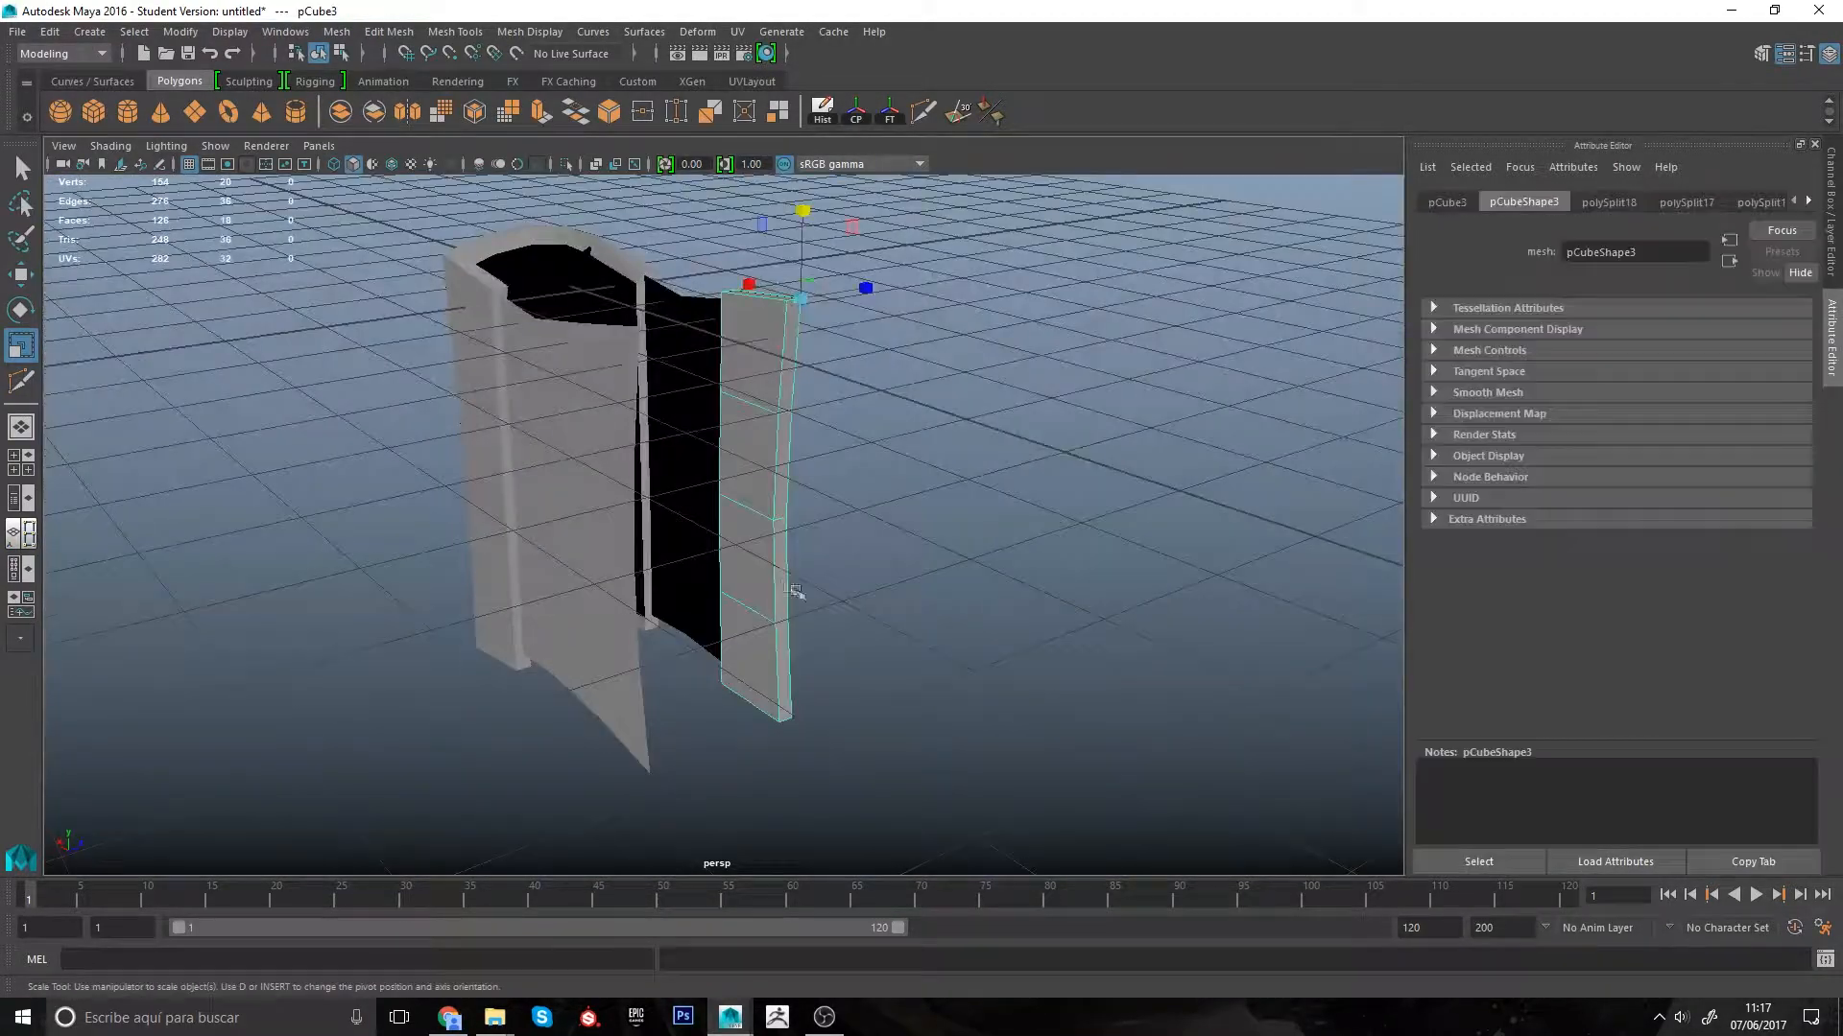
left_click_drag(797, 589, 885, 651, "alt")
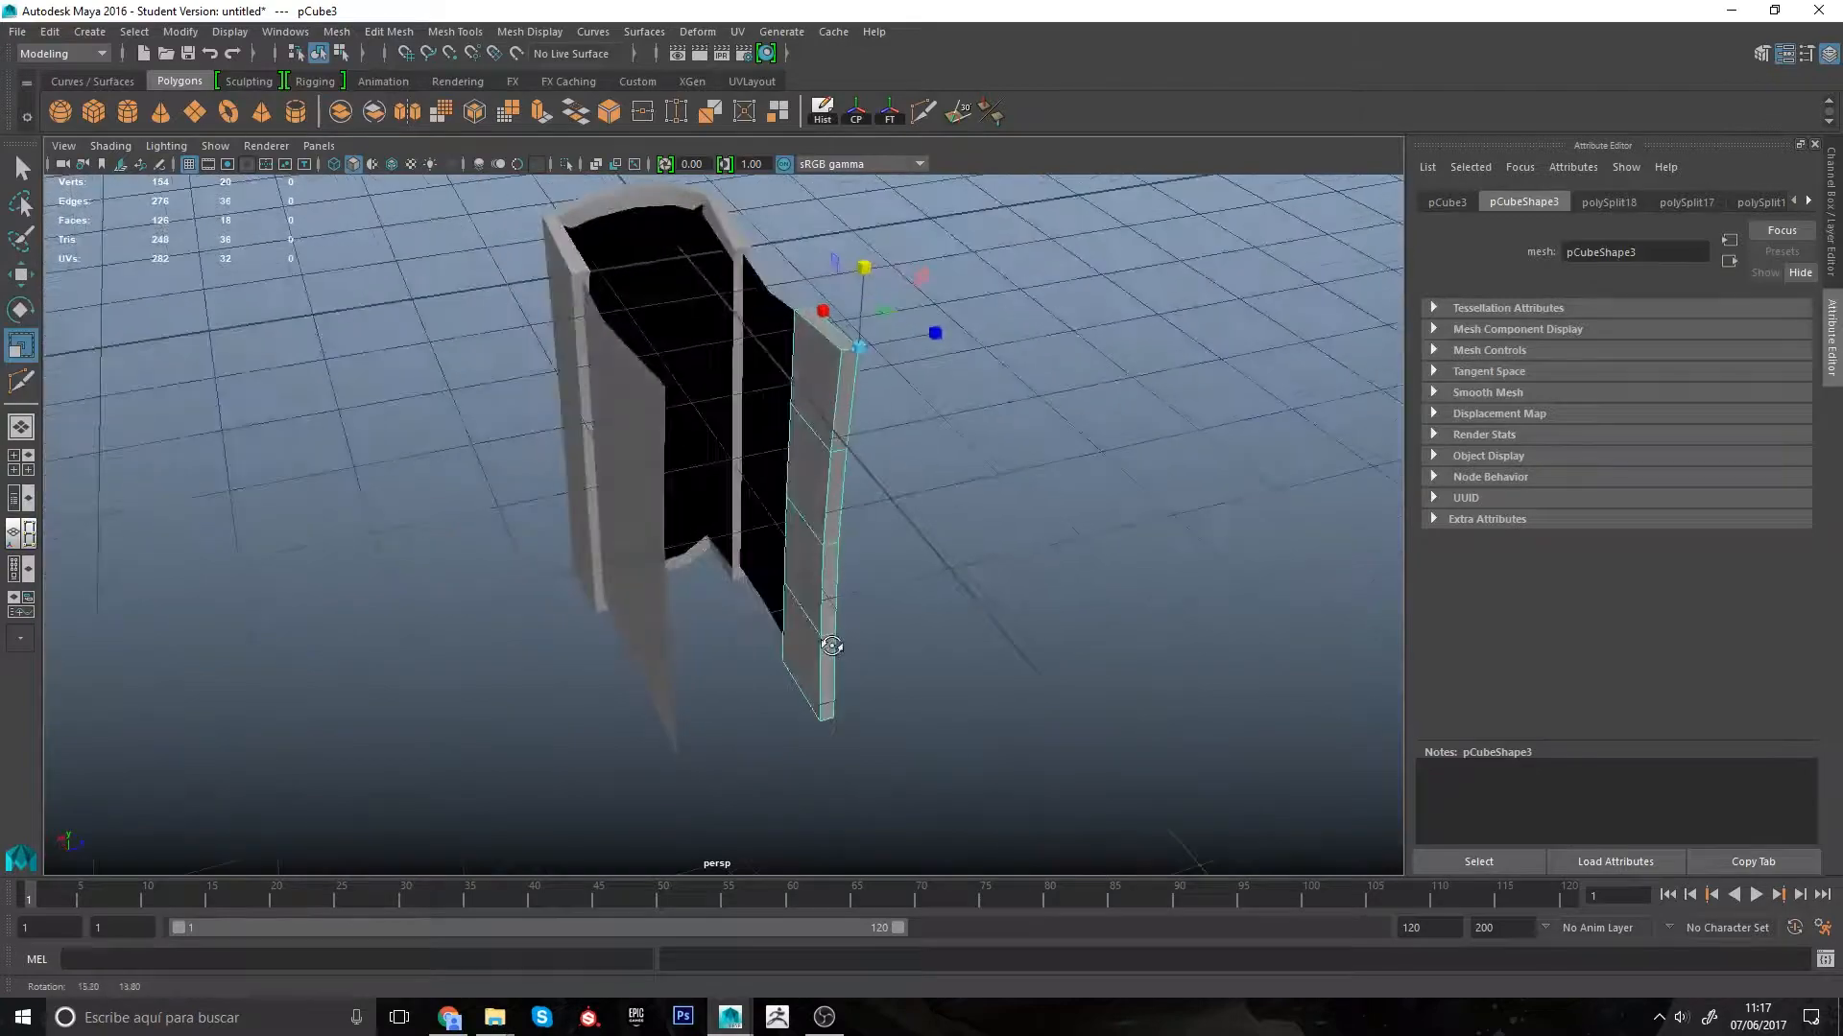
left_click_drag(689, 636, 818, 599, "alt")
key("w")
key("ctrl+d")
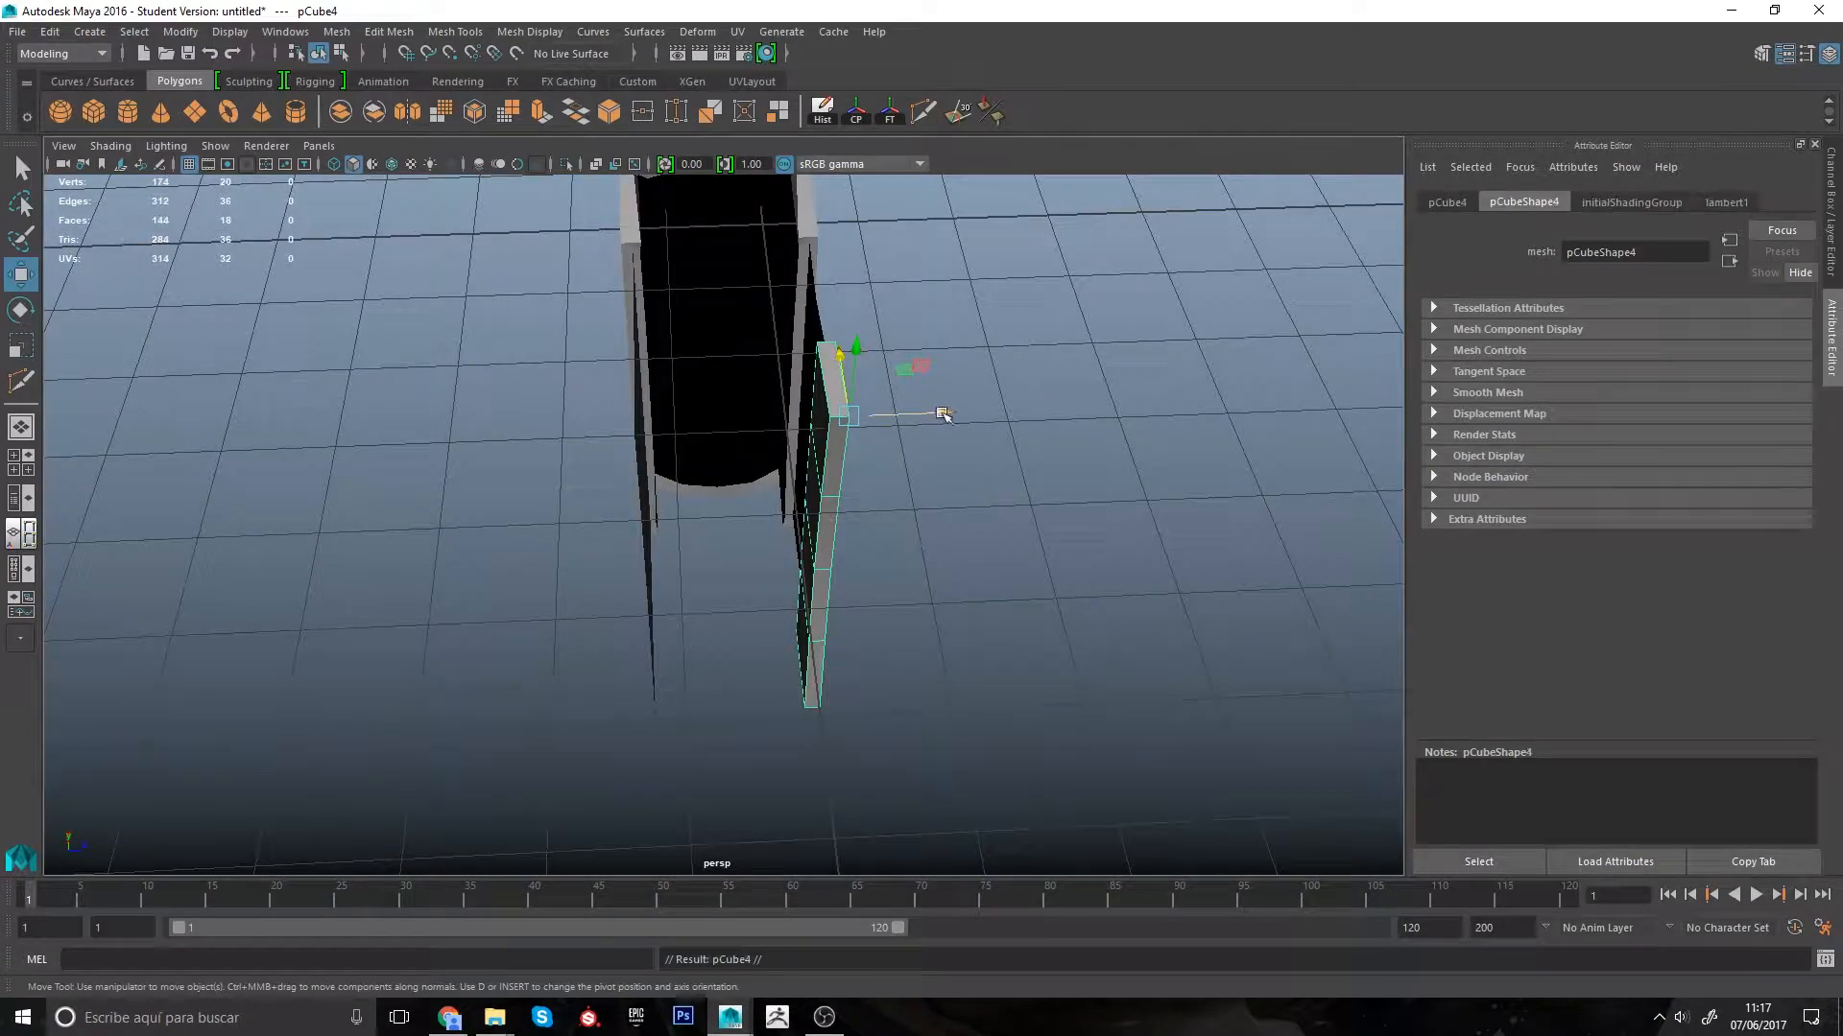
left_click_drag(931, 415, 694, 349)
middle_click(691, 336)
left_click_drag(719, 710, 904, 597, "alt")
left_click(981, 530)
left_click_drag(881, 721, 766, 605, "alt")
Step: Examine the spine strip and fore-edge bands against the eye cover and strap cover sketches in the orthographic and perspective views
key("space")
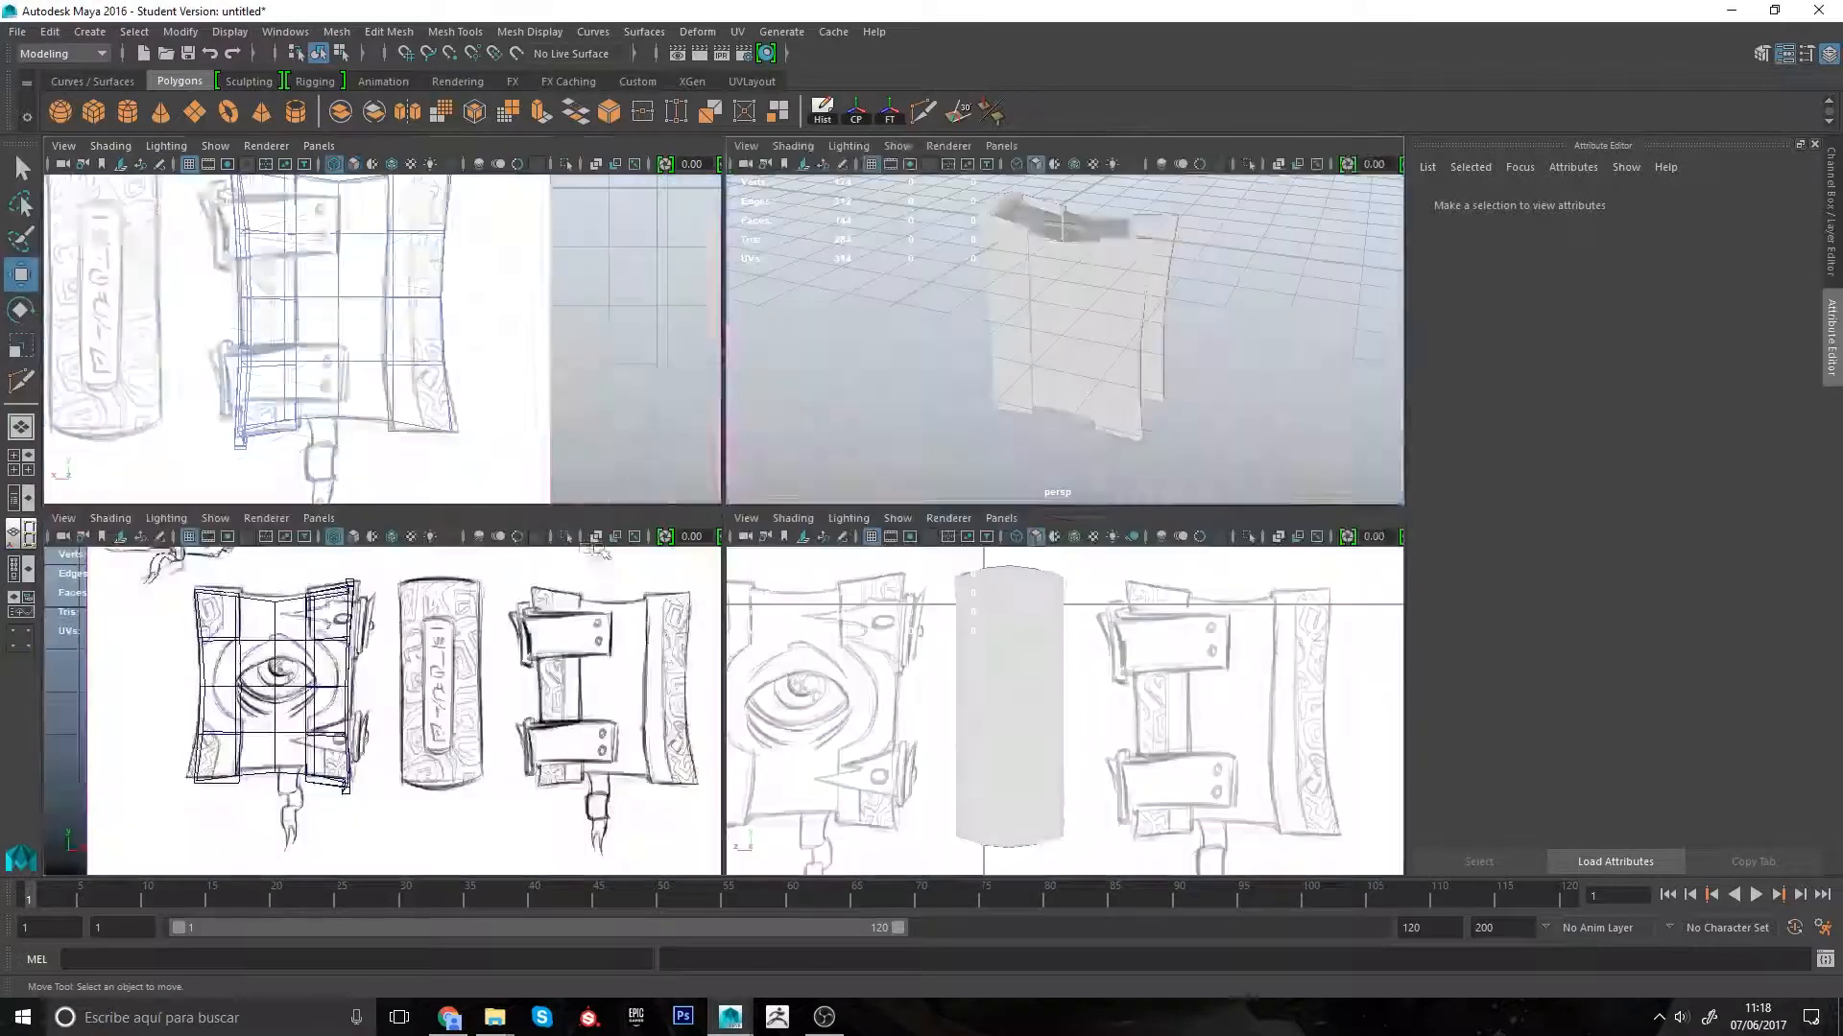
middle_click_drag(519, 389, 626, 405, "alt")
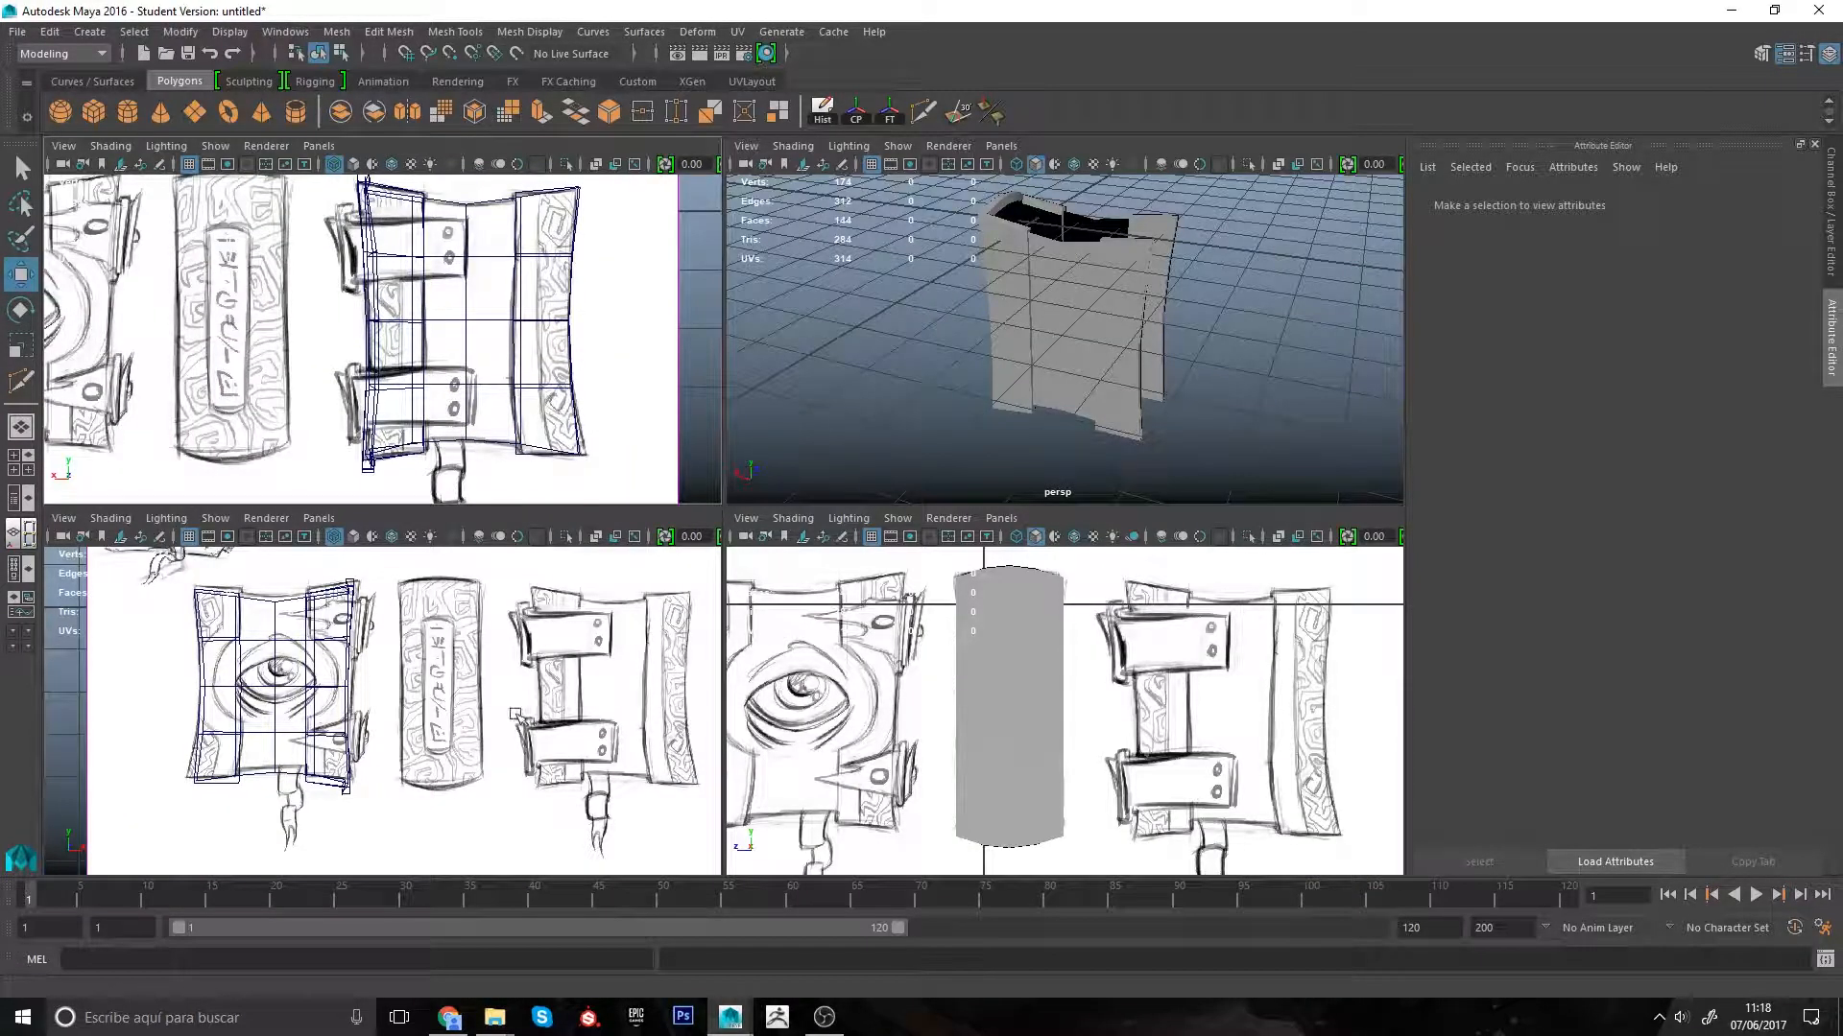
key("space")
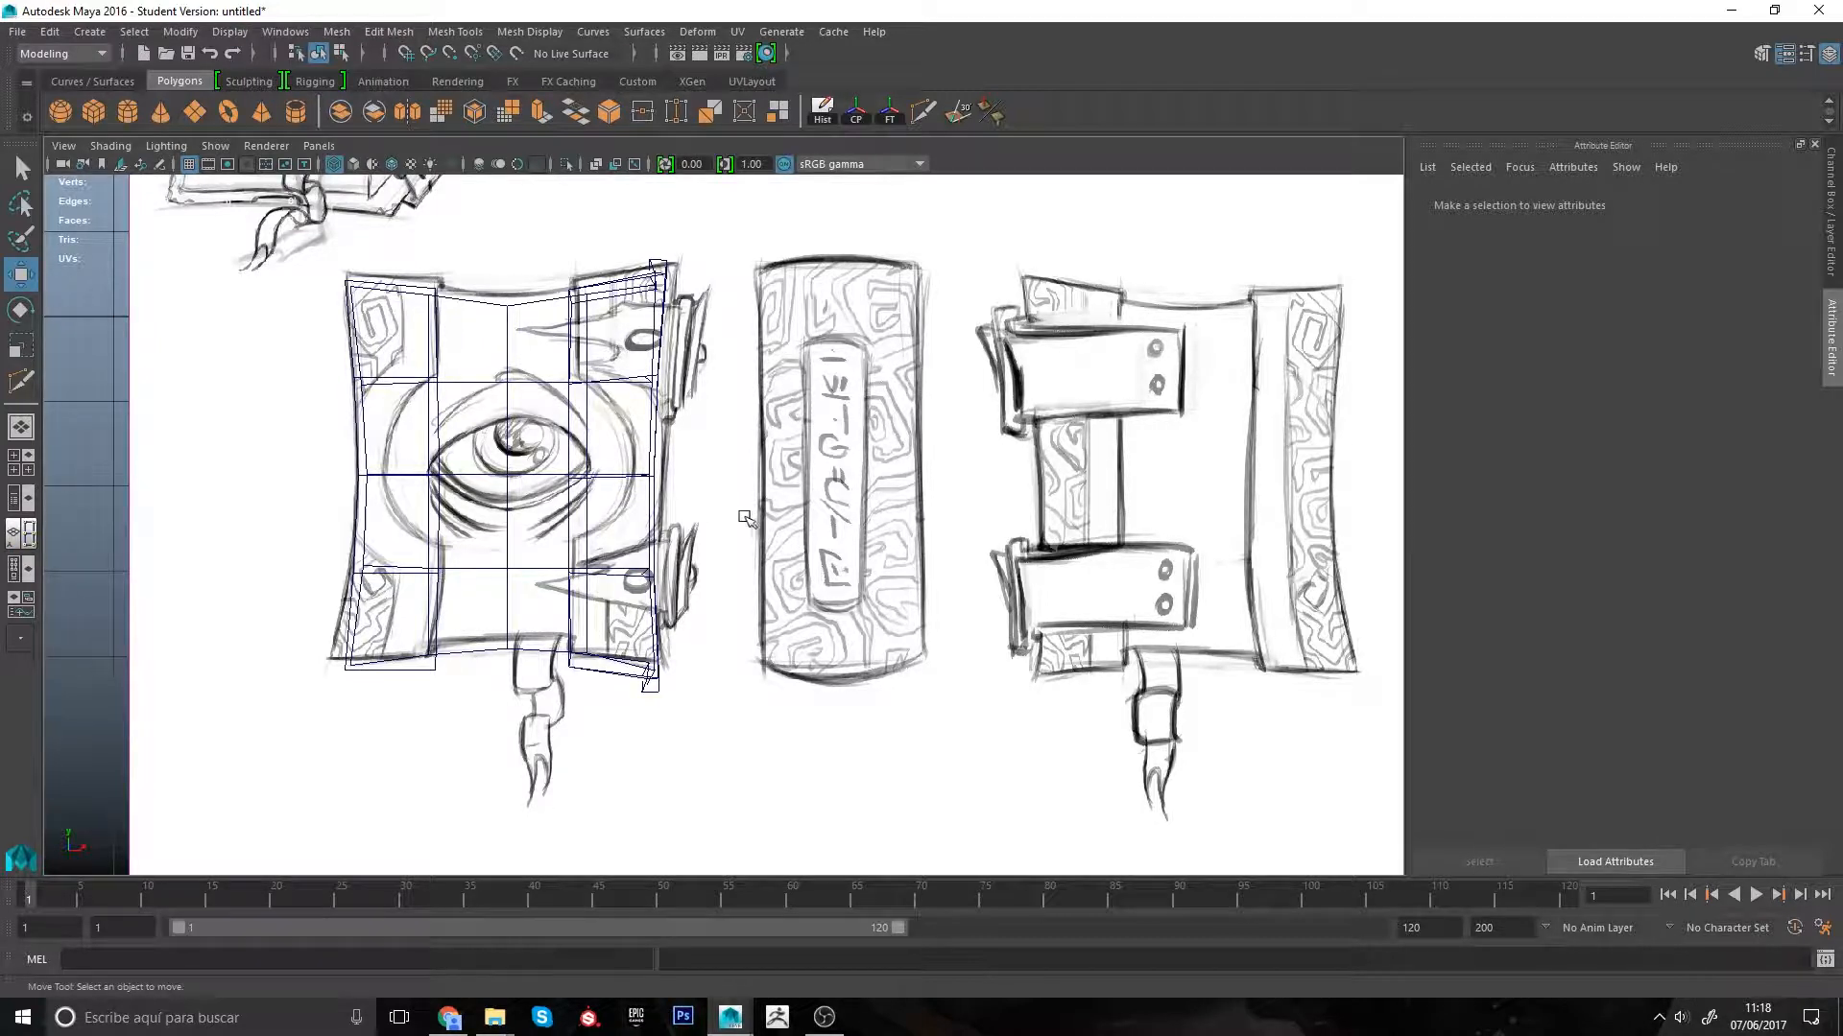
key("space")
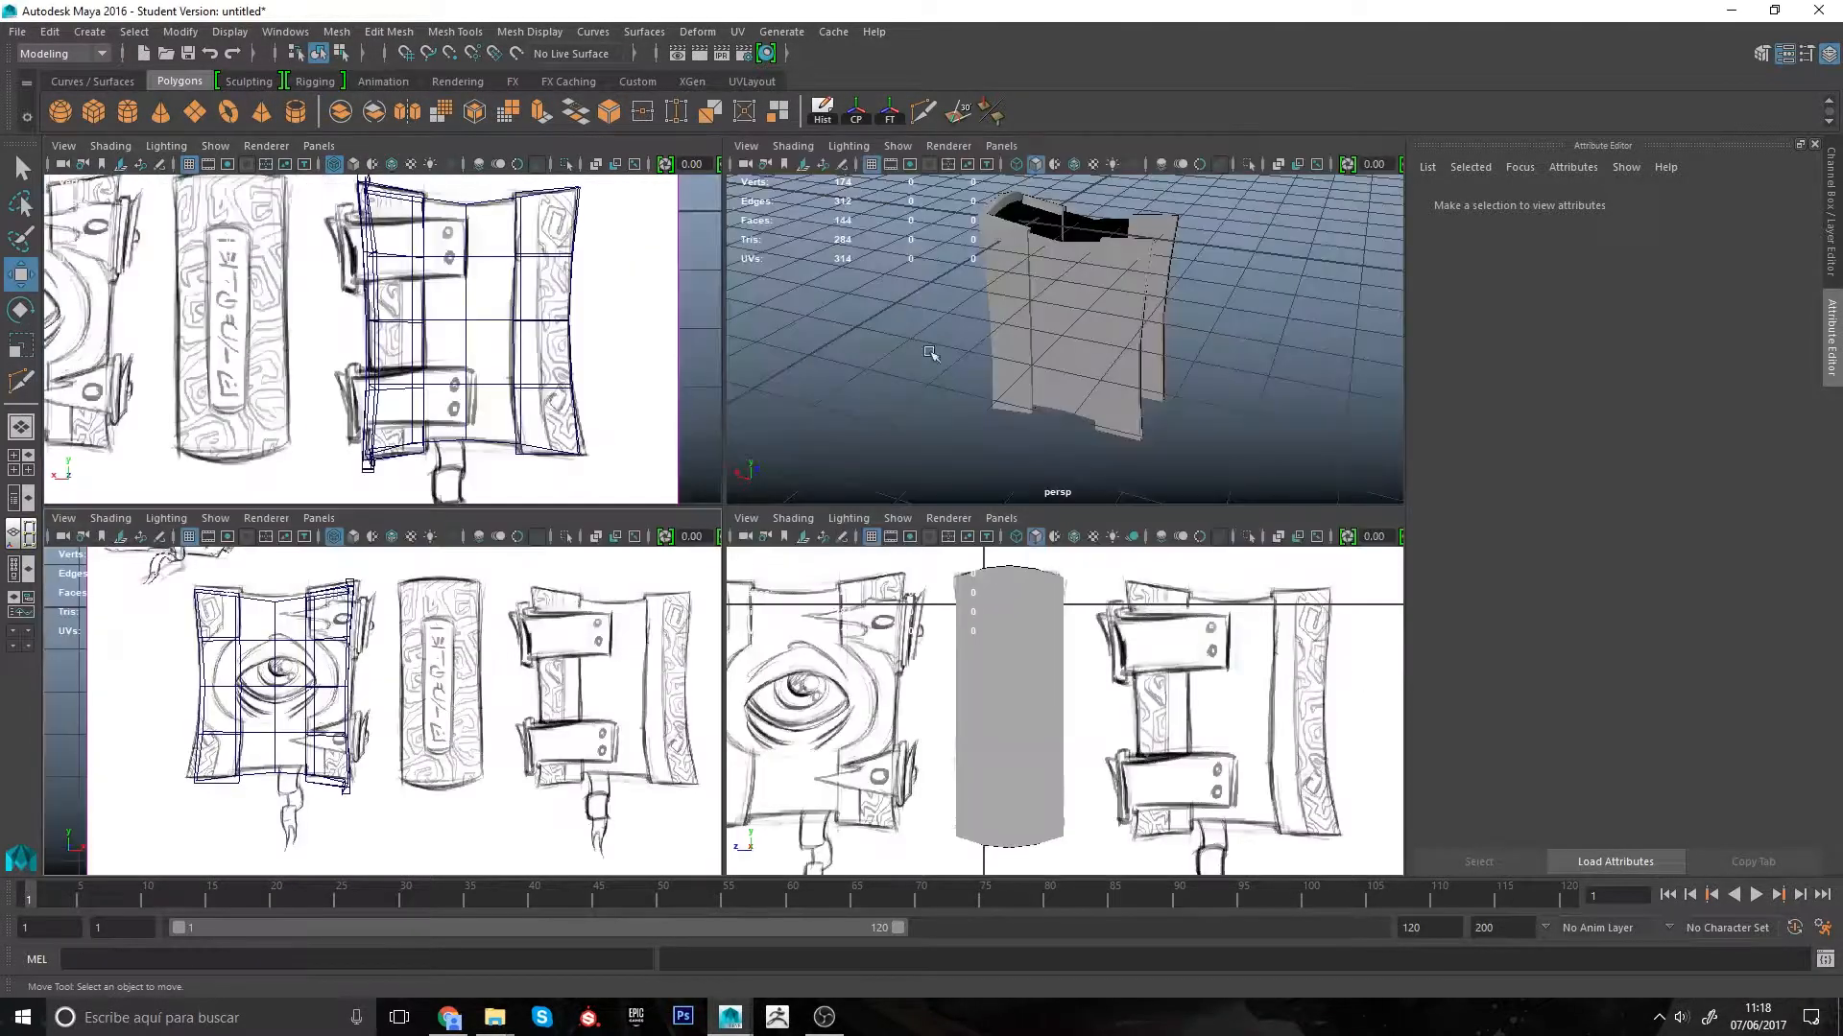
middle_click_drag(537, 372, 656, 377, "alt")
middle_click_drag(389, 663, 445, 613, "alt")
scroll(369, 639, "up", 3)
scroll(369, 638, "up", 4)
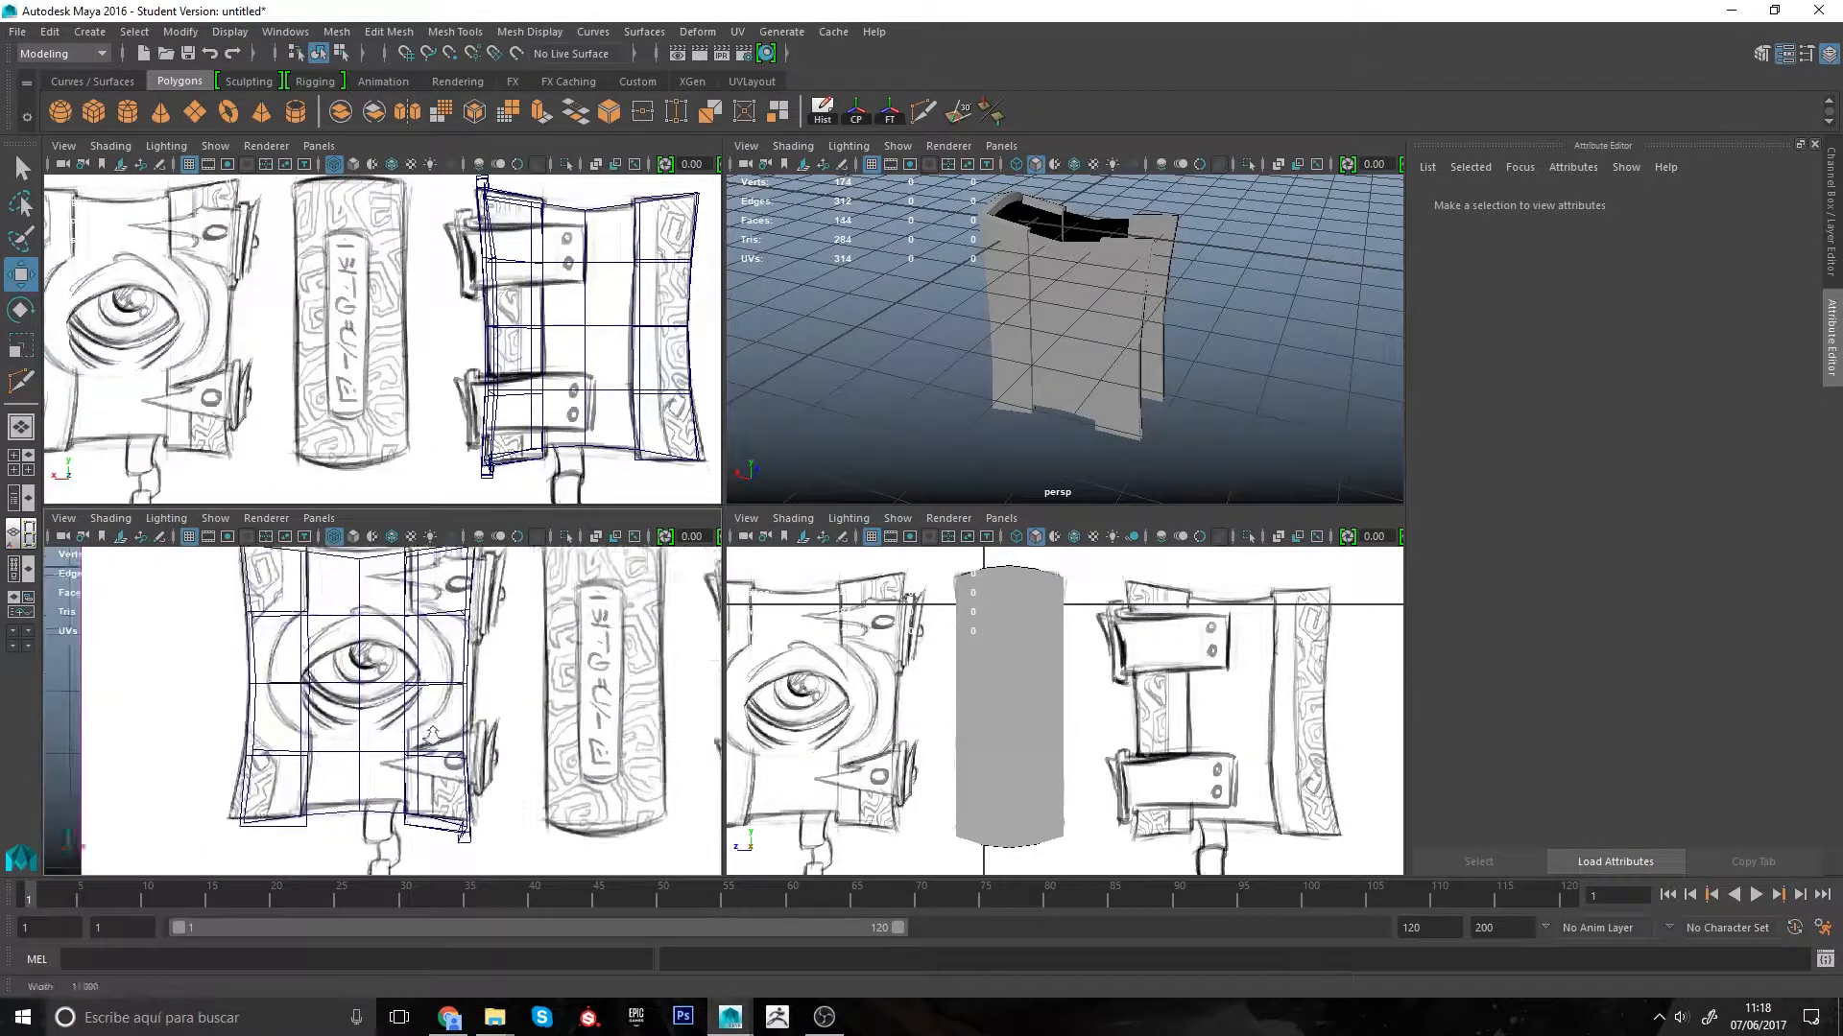
key("space")
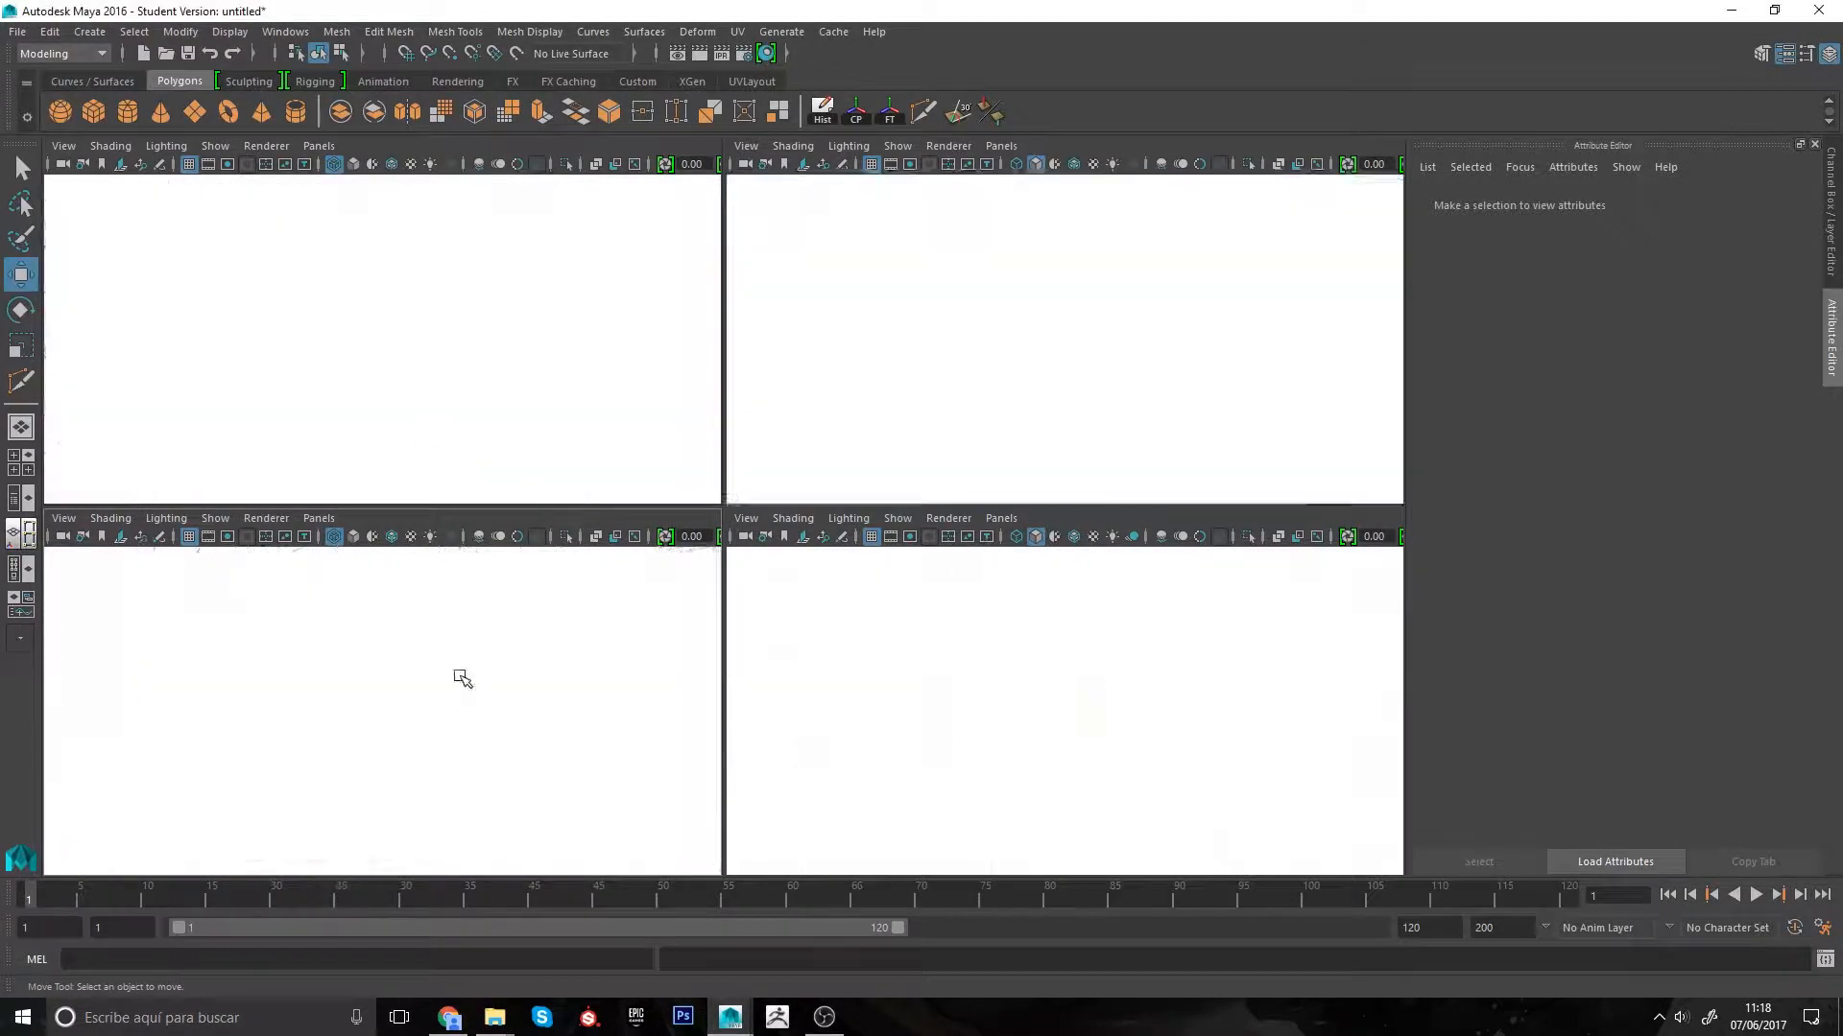
scroll(783, 537, "down", 3)
left_click(764, 442)
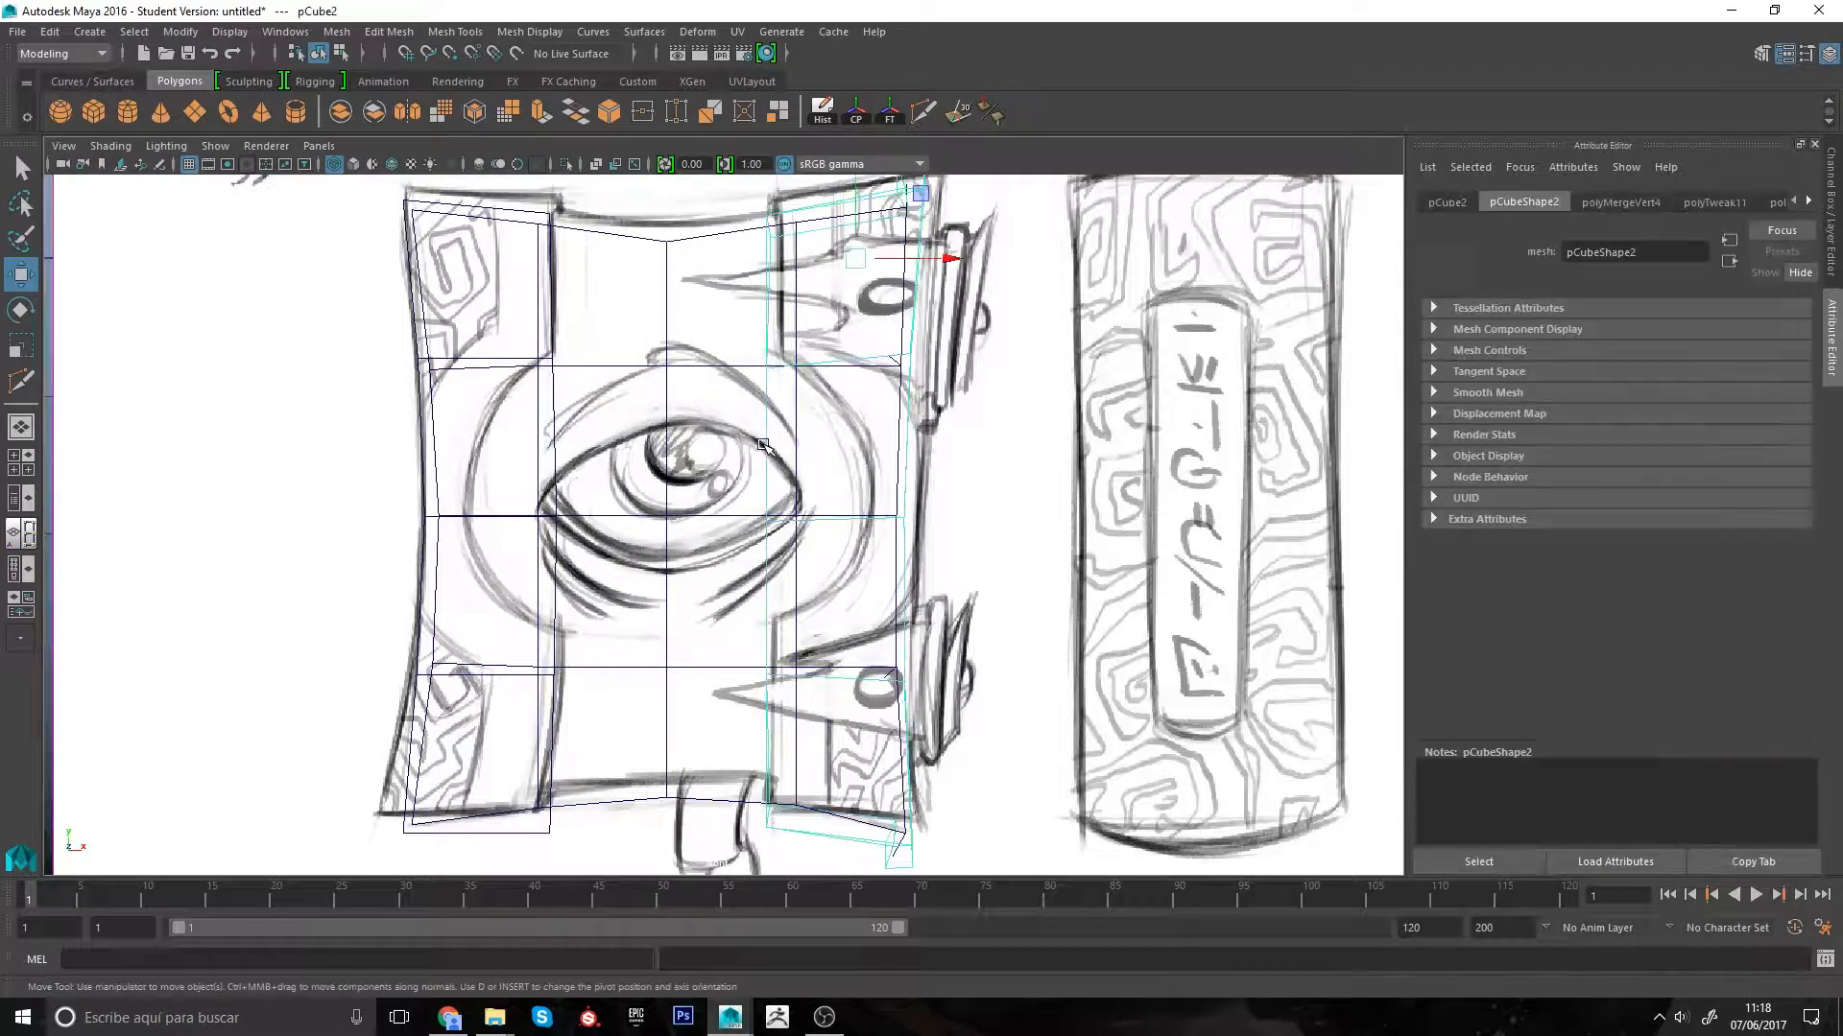
key("space")
key("space")
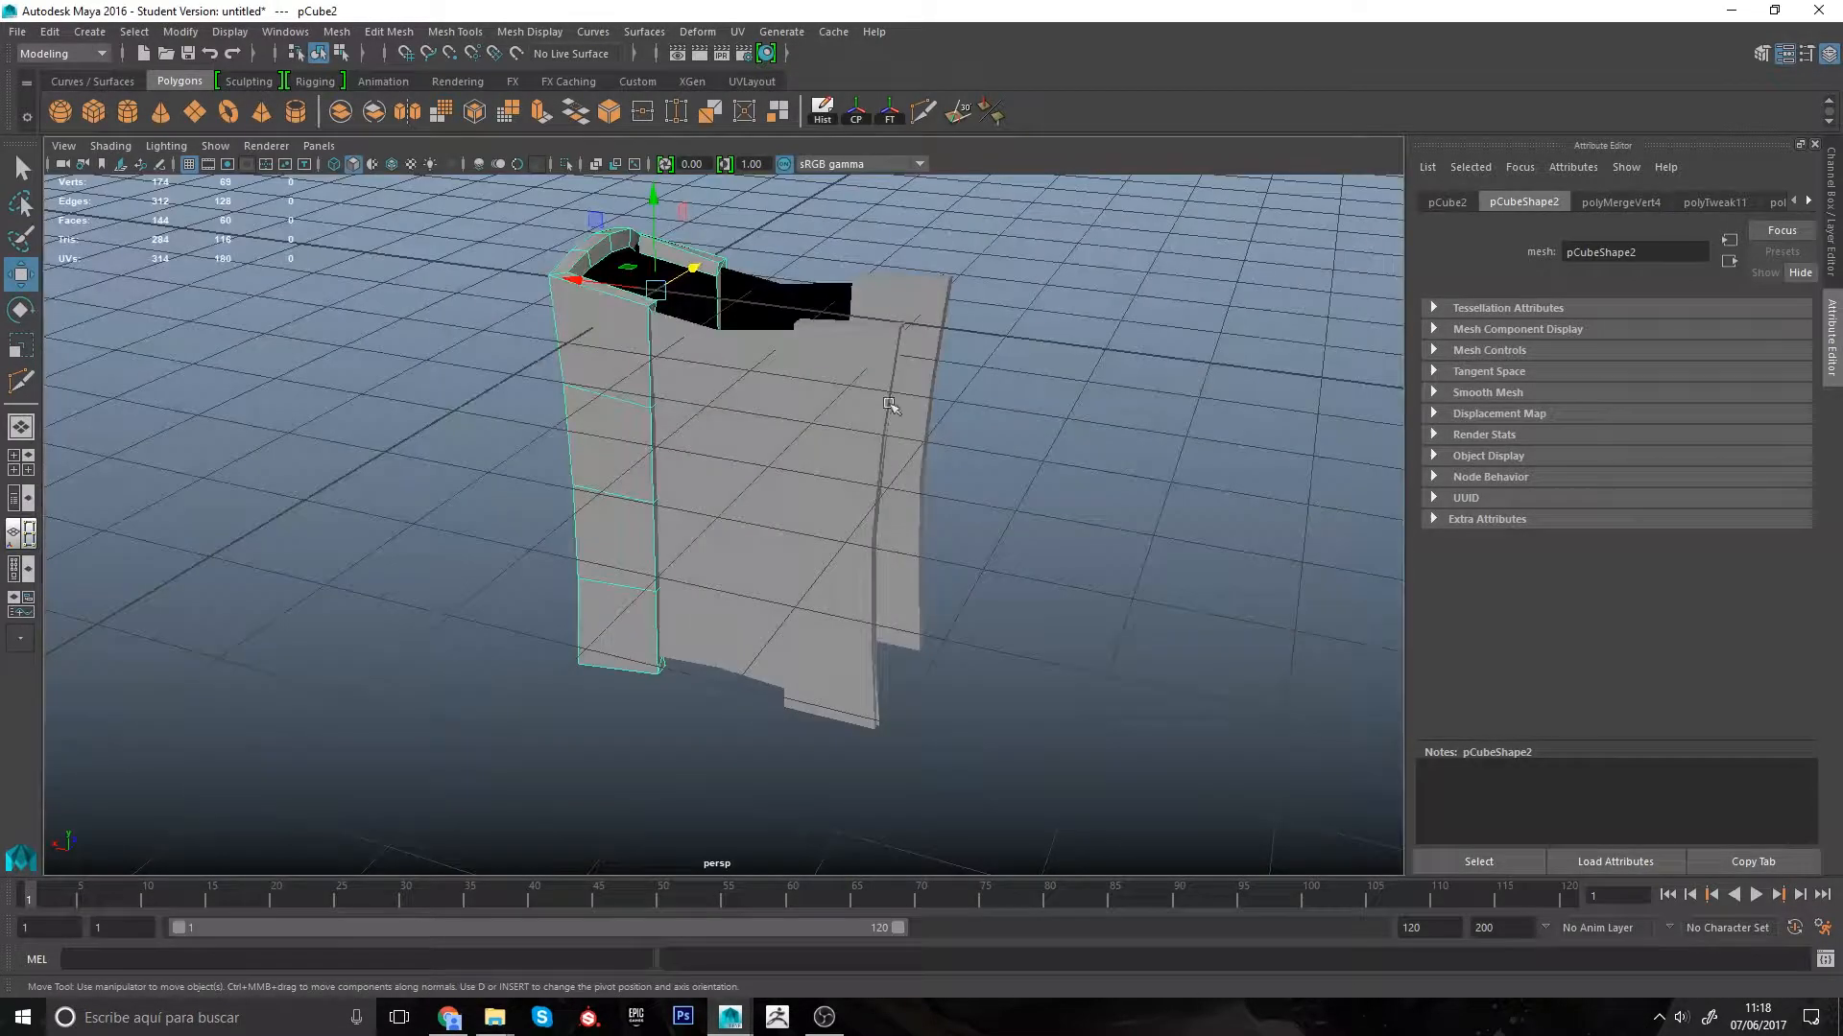
left_click(936, 351)
key("space")
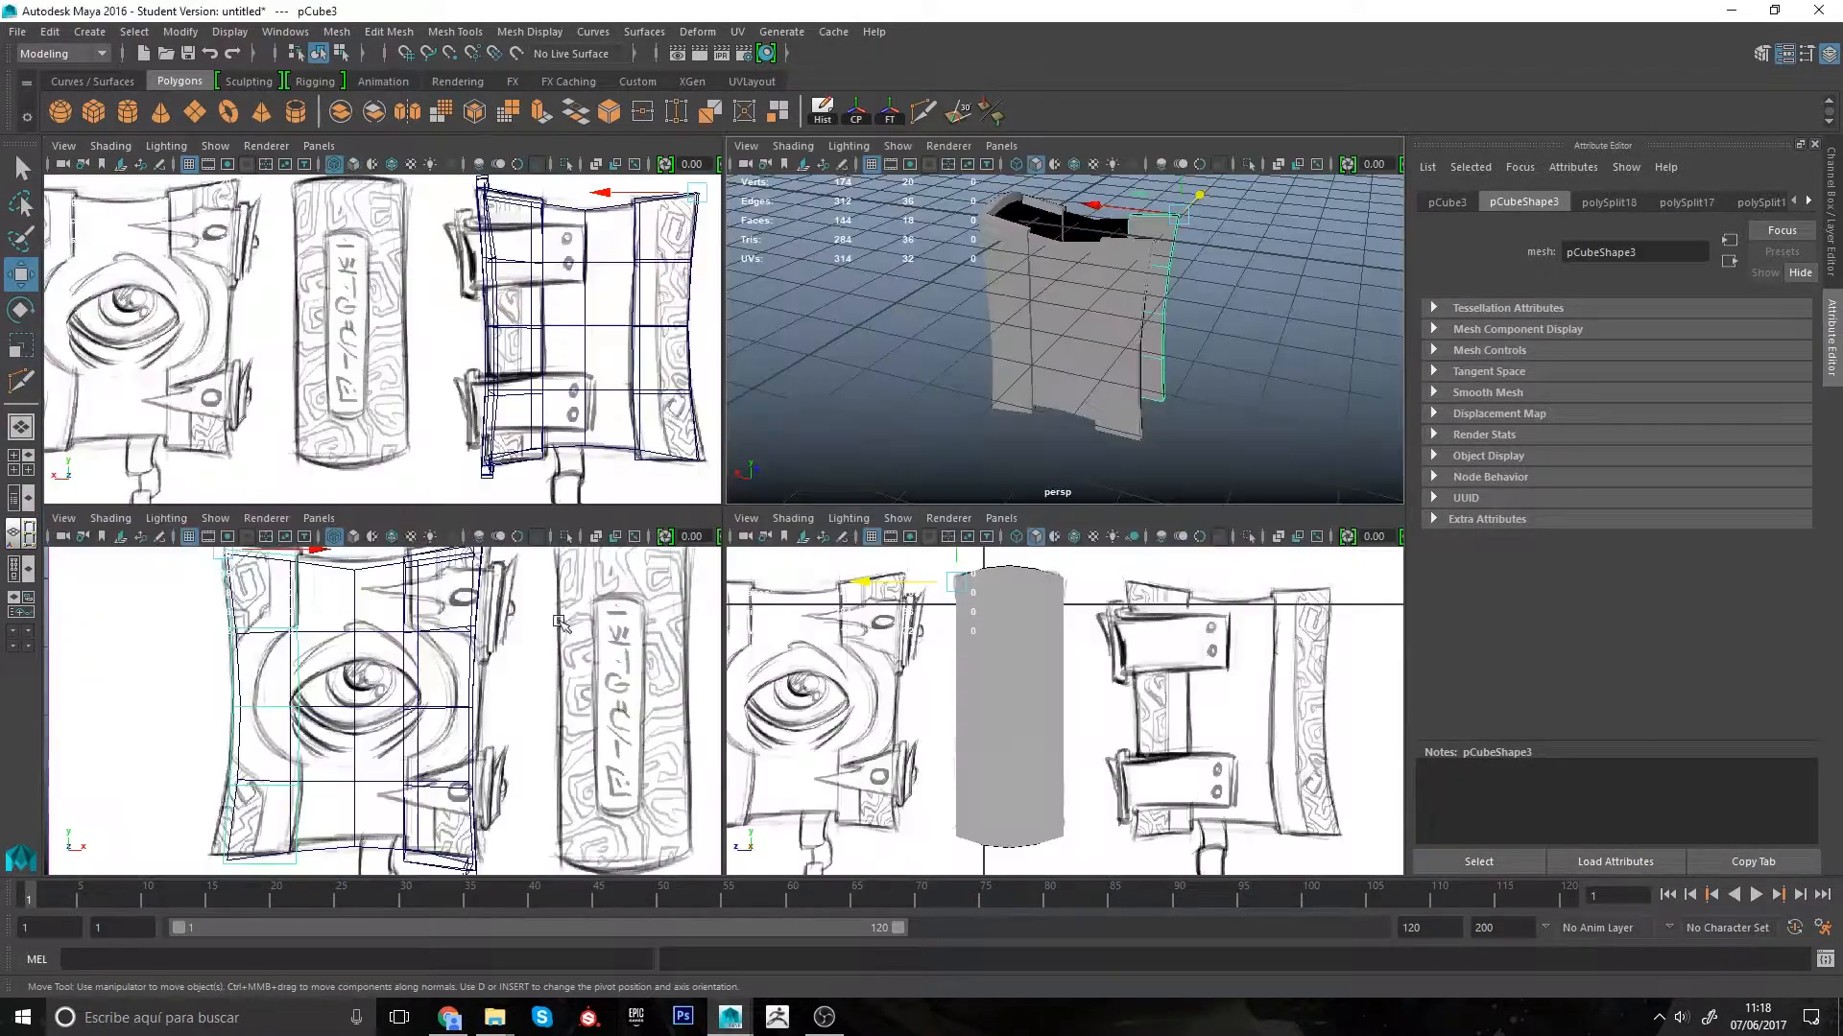
left_click(470, 675)
middle_click_drag(489, 677, 528, 689, "alt")
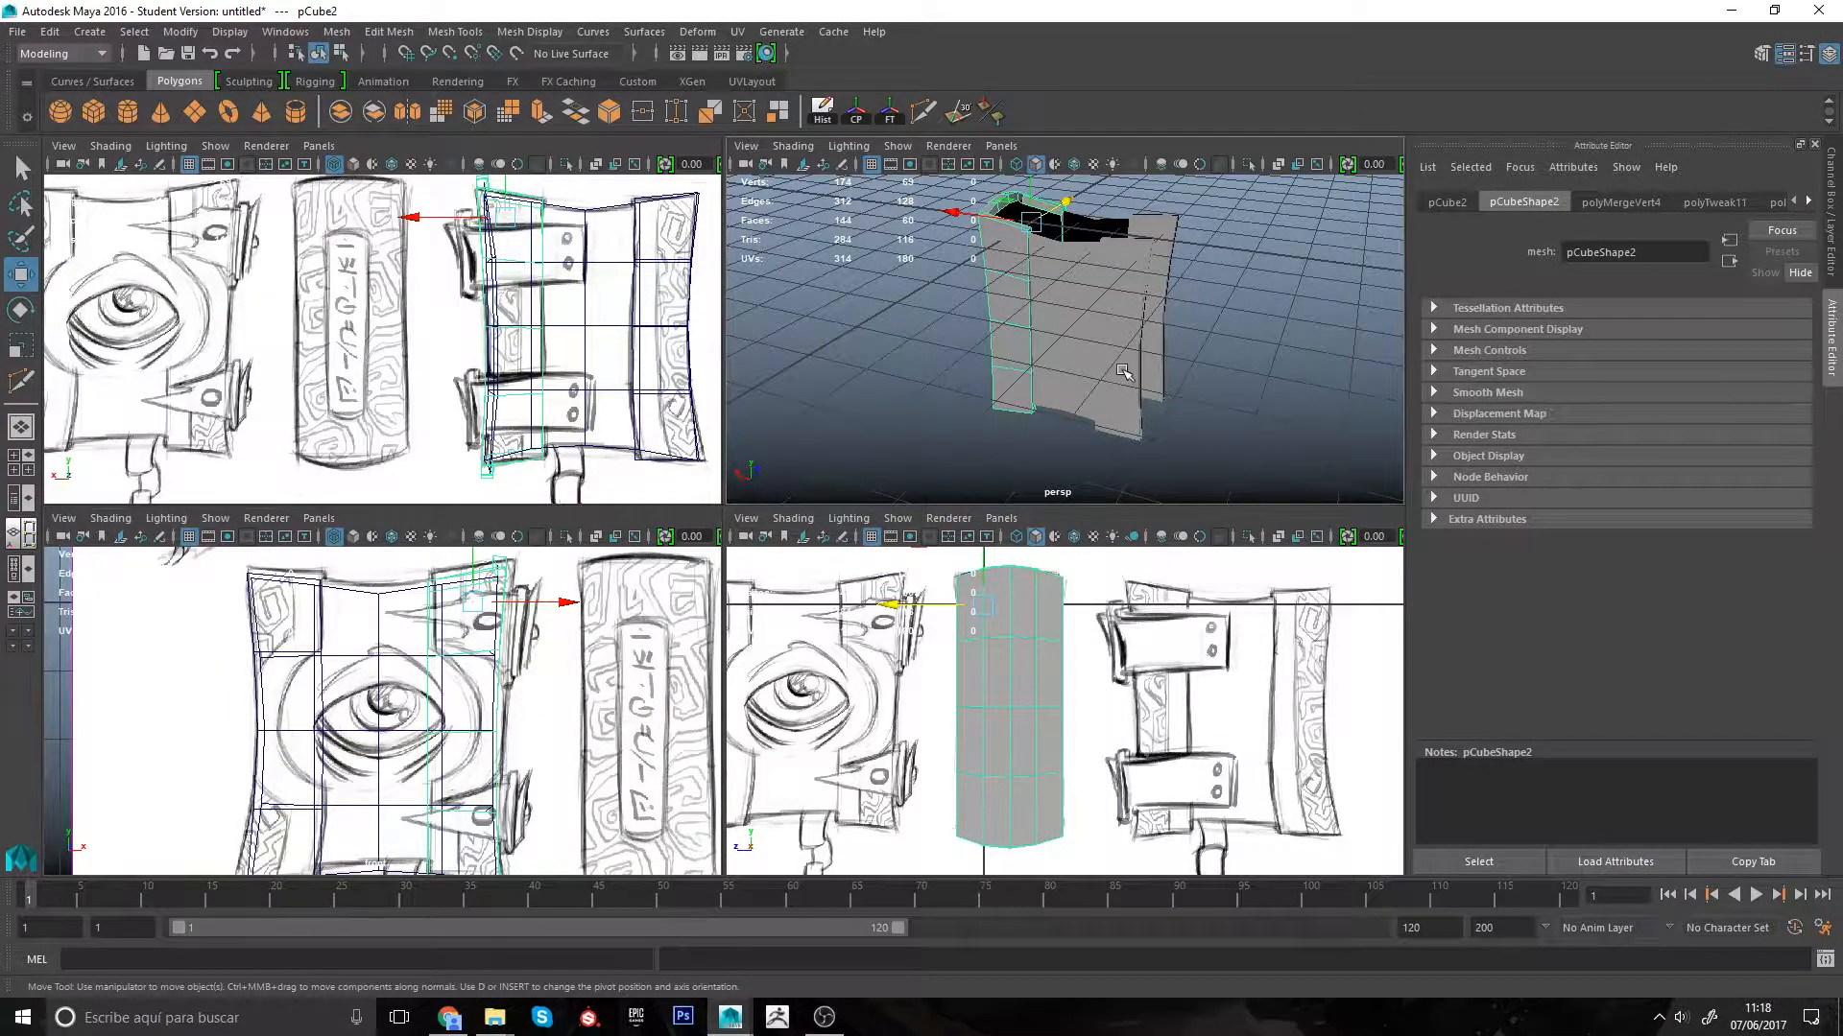
Step: Delete the duplicated fore-edge band and select the remaining original band
left_click(1133, 374)
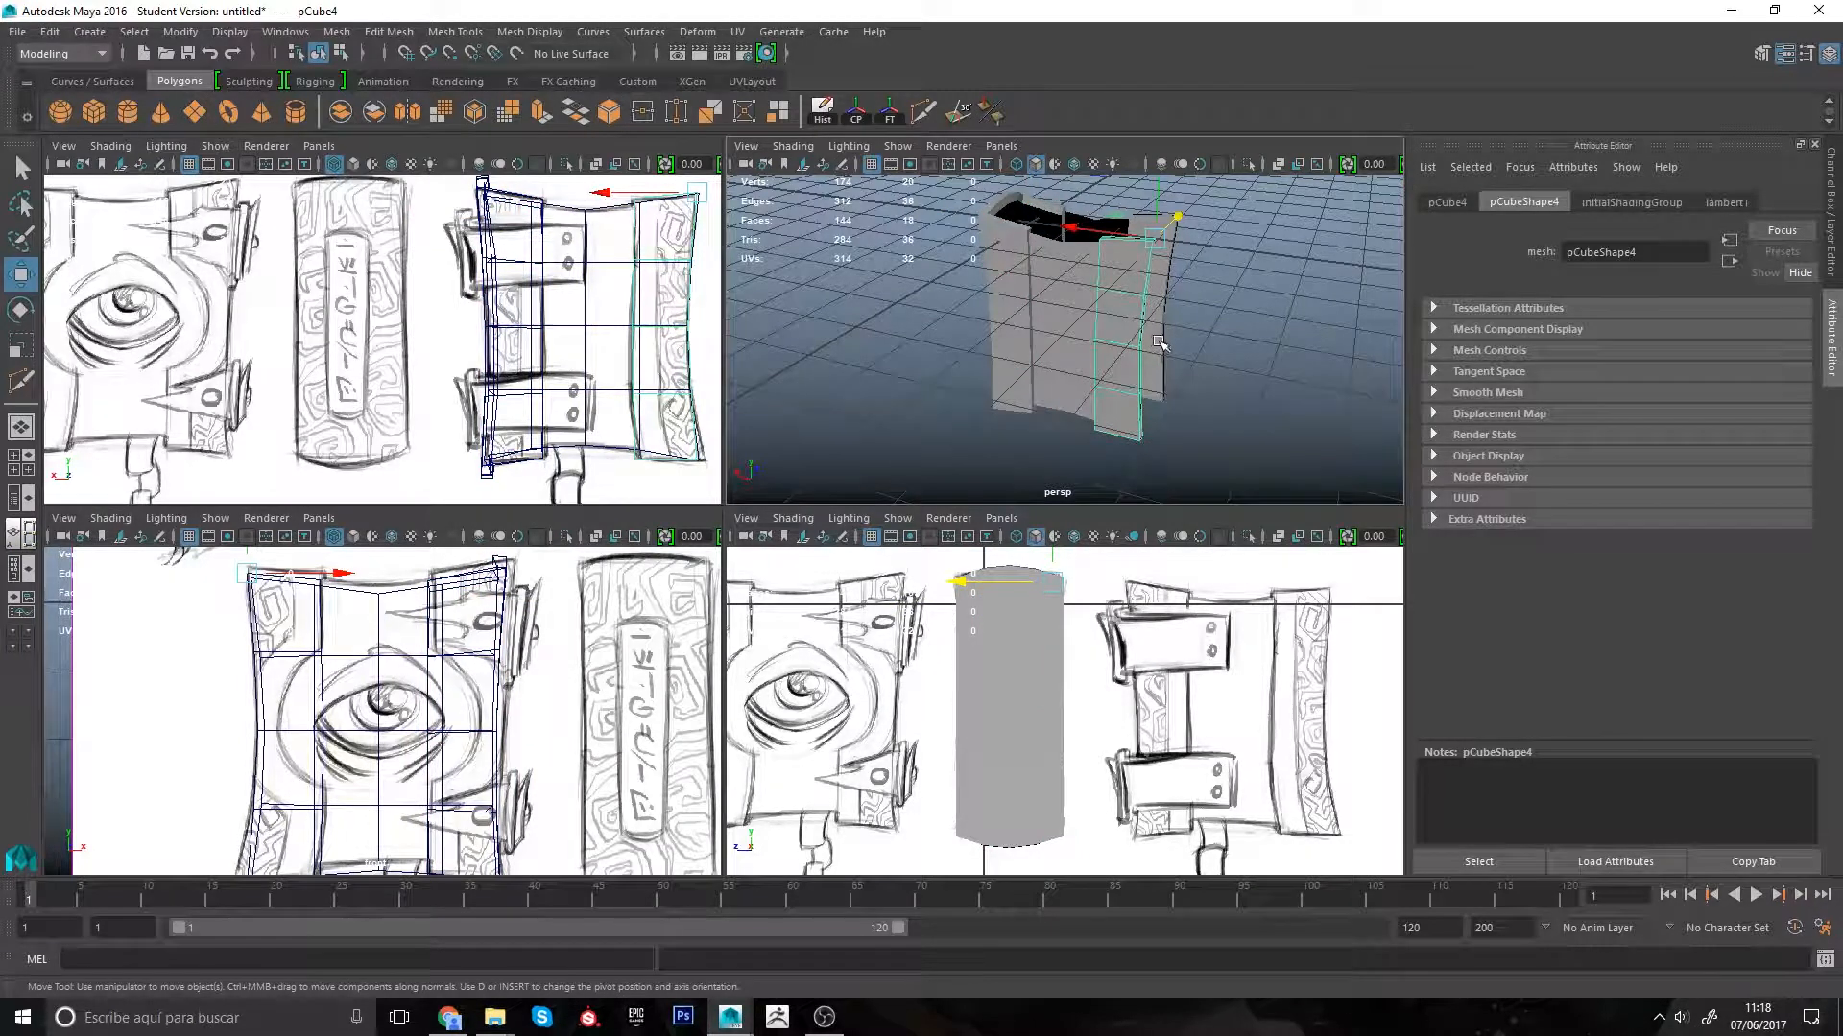
key("Delete")
left_click(1158, 337)
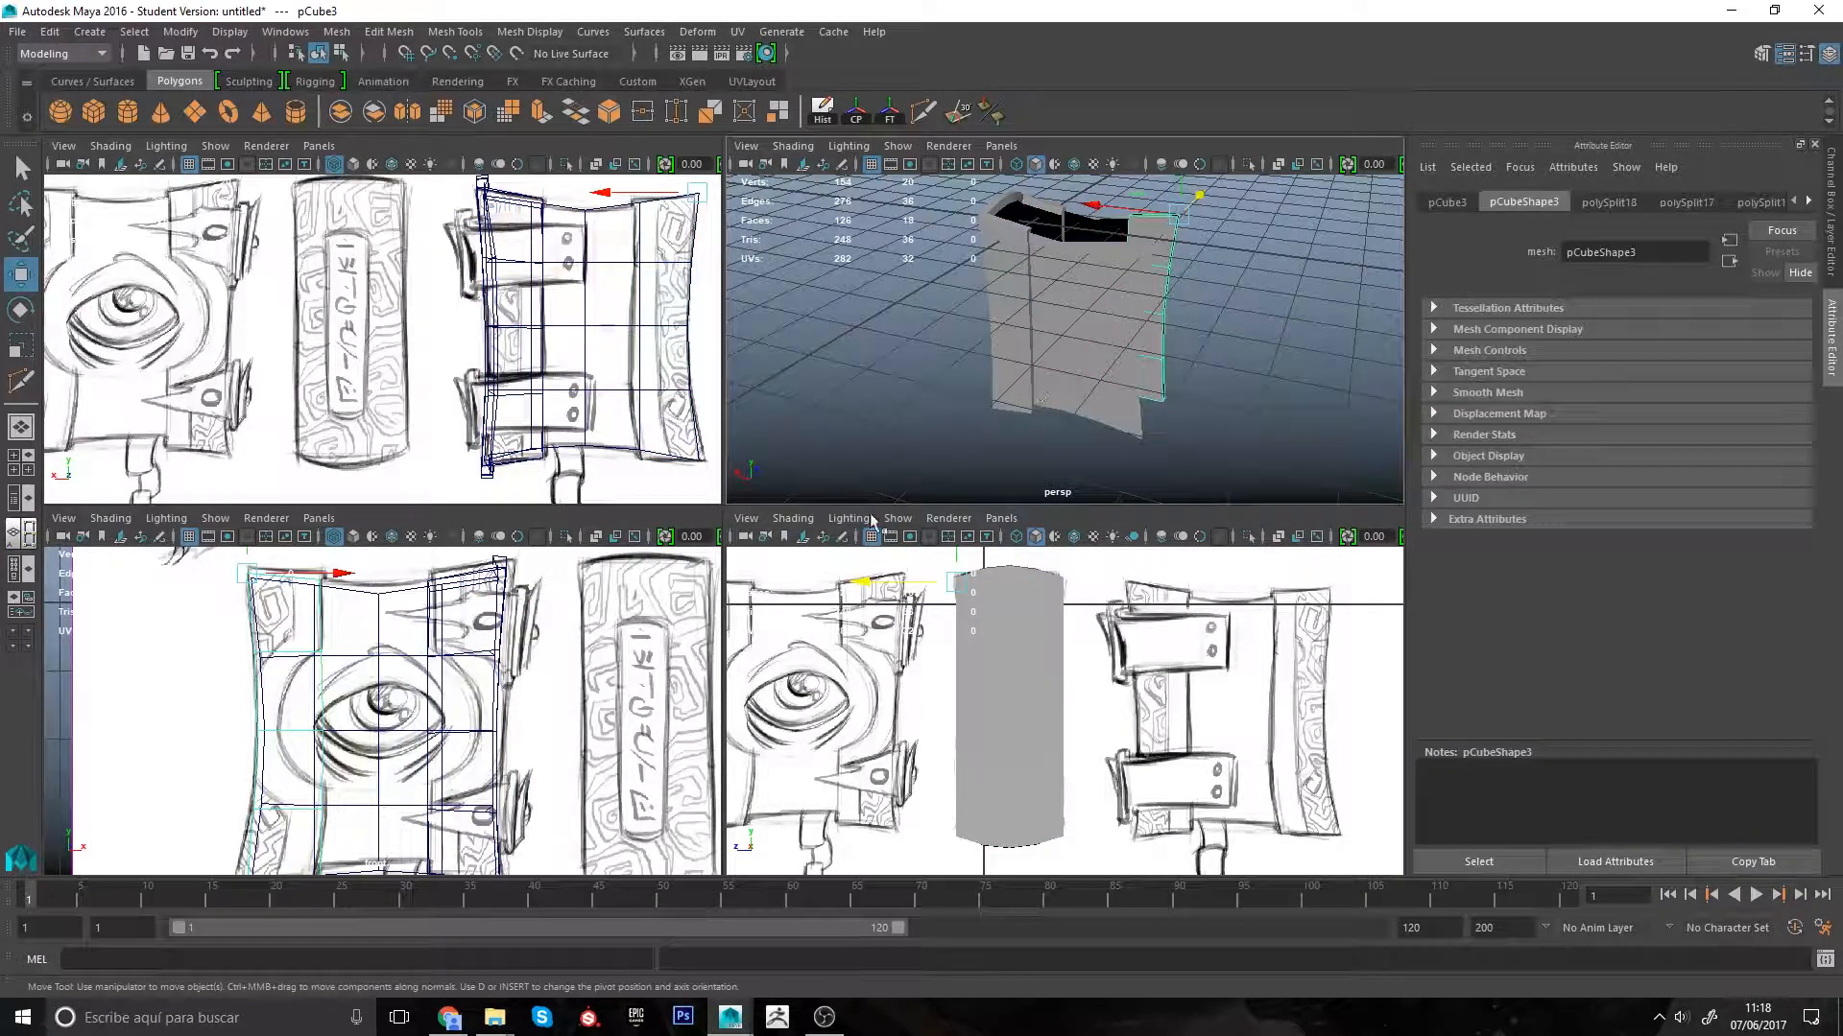
middle_click_drag(354, 760, 416, 713, "alt")
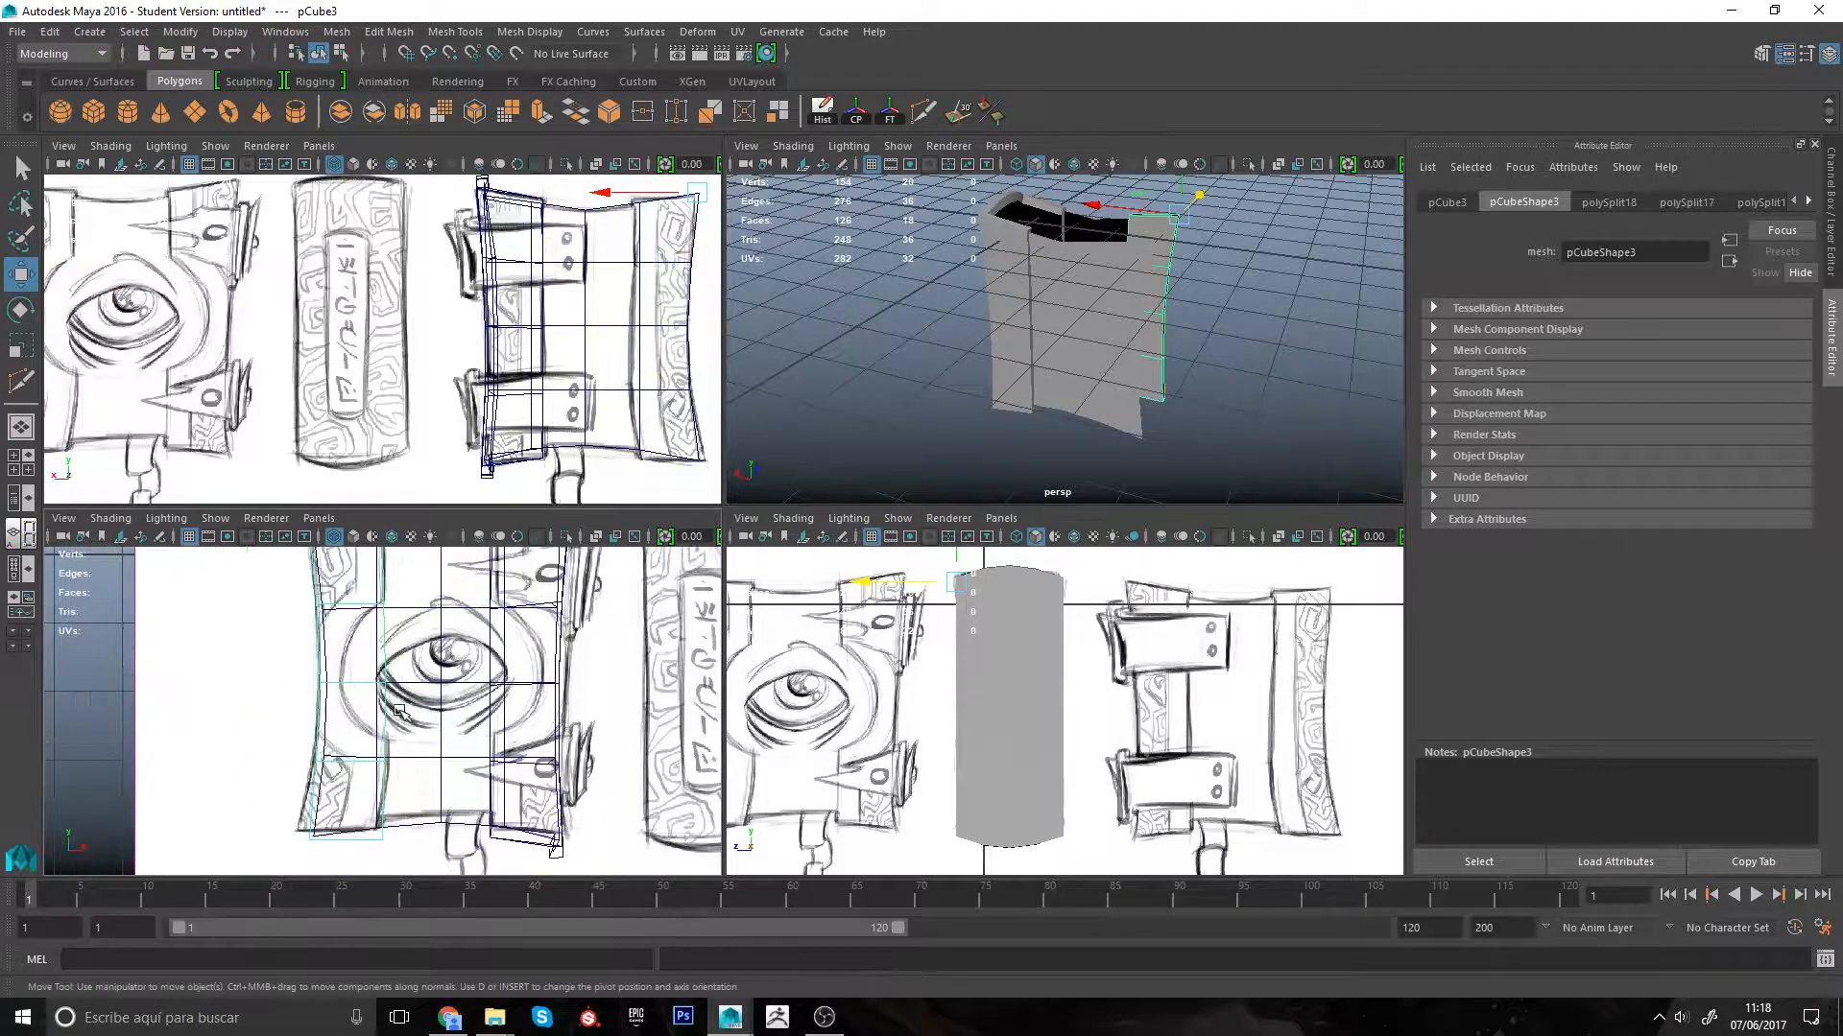
Step: Cut a new edge loop across the fore-edge band where its lower decoration meets the eye's circle in the sketch
key("space")
middle_click_drag(671, 588, 674, 637, "alt")
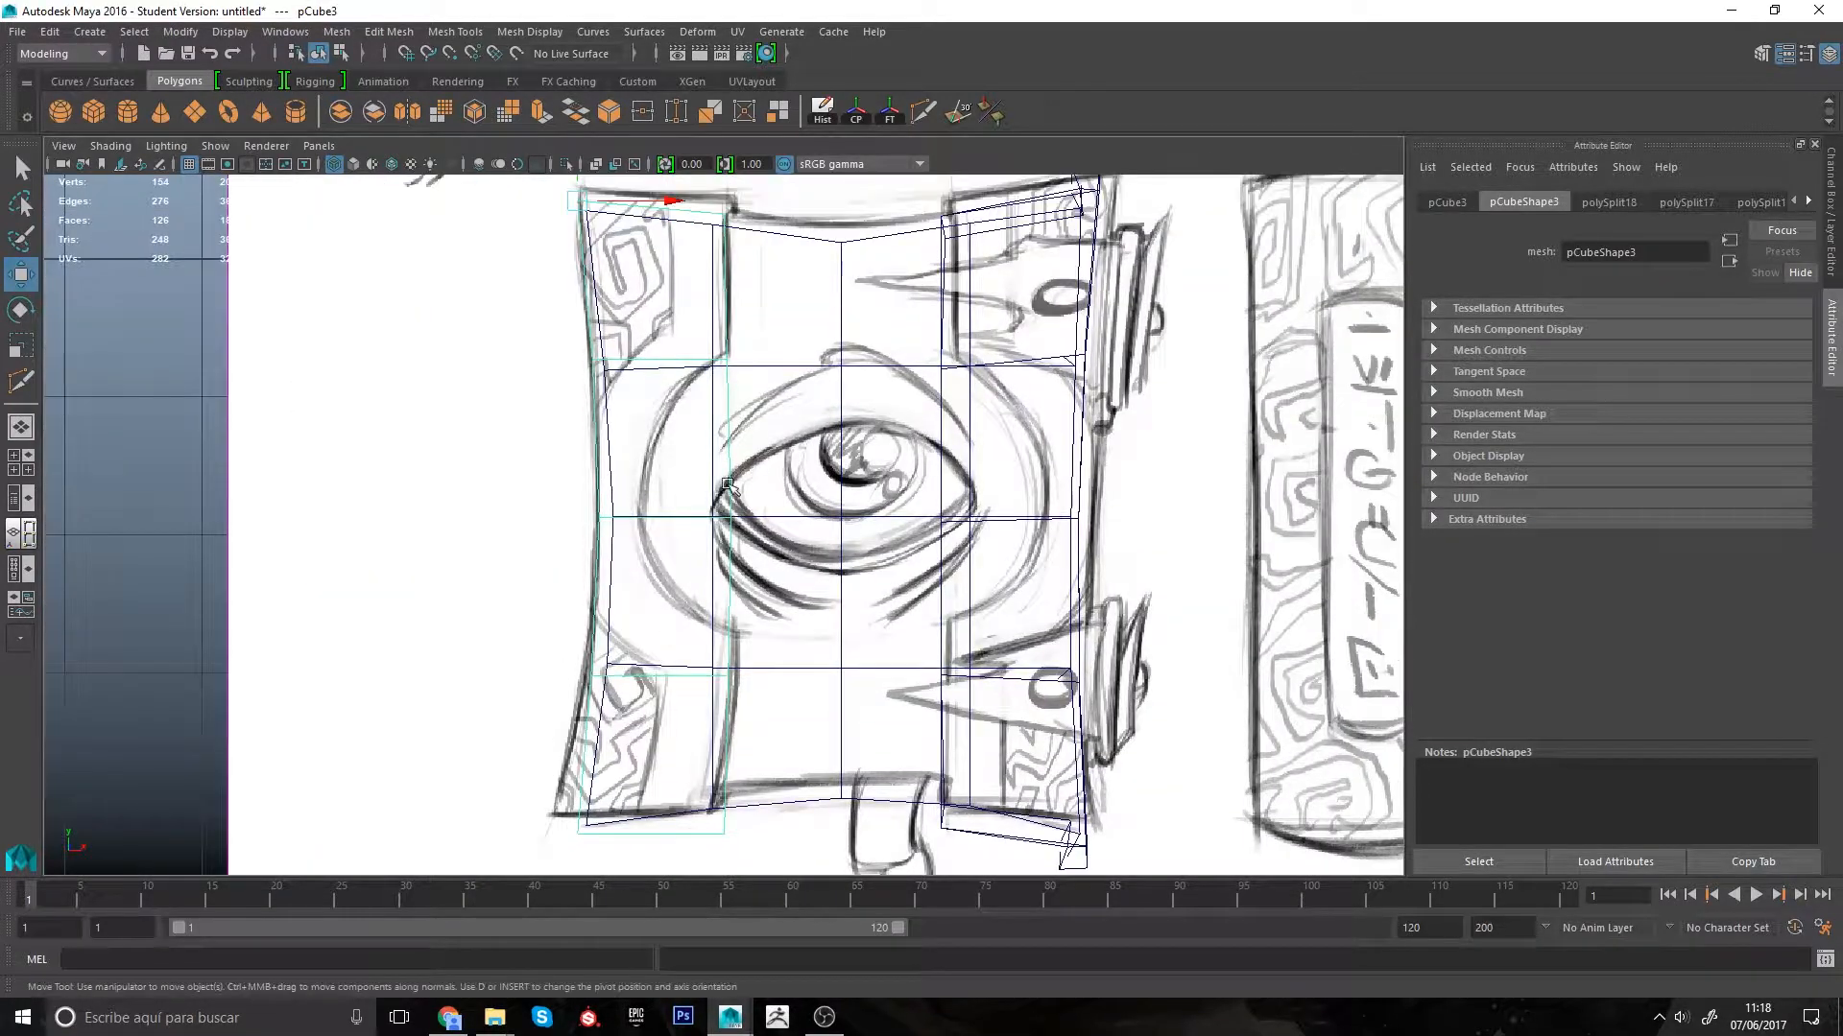
left_click(922, 113)
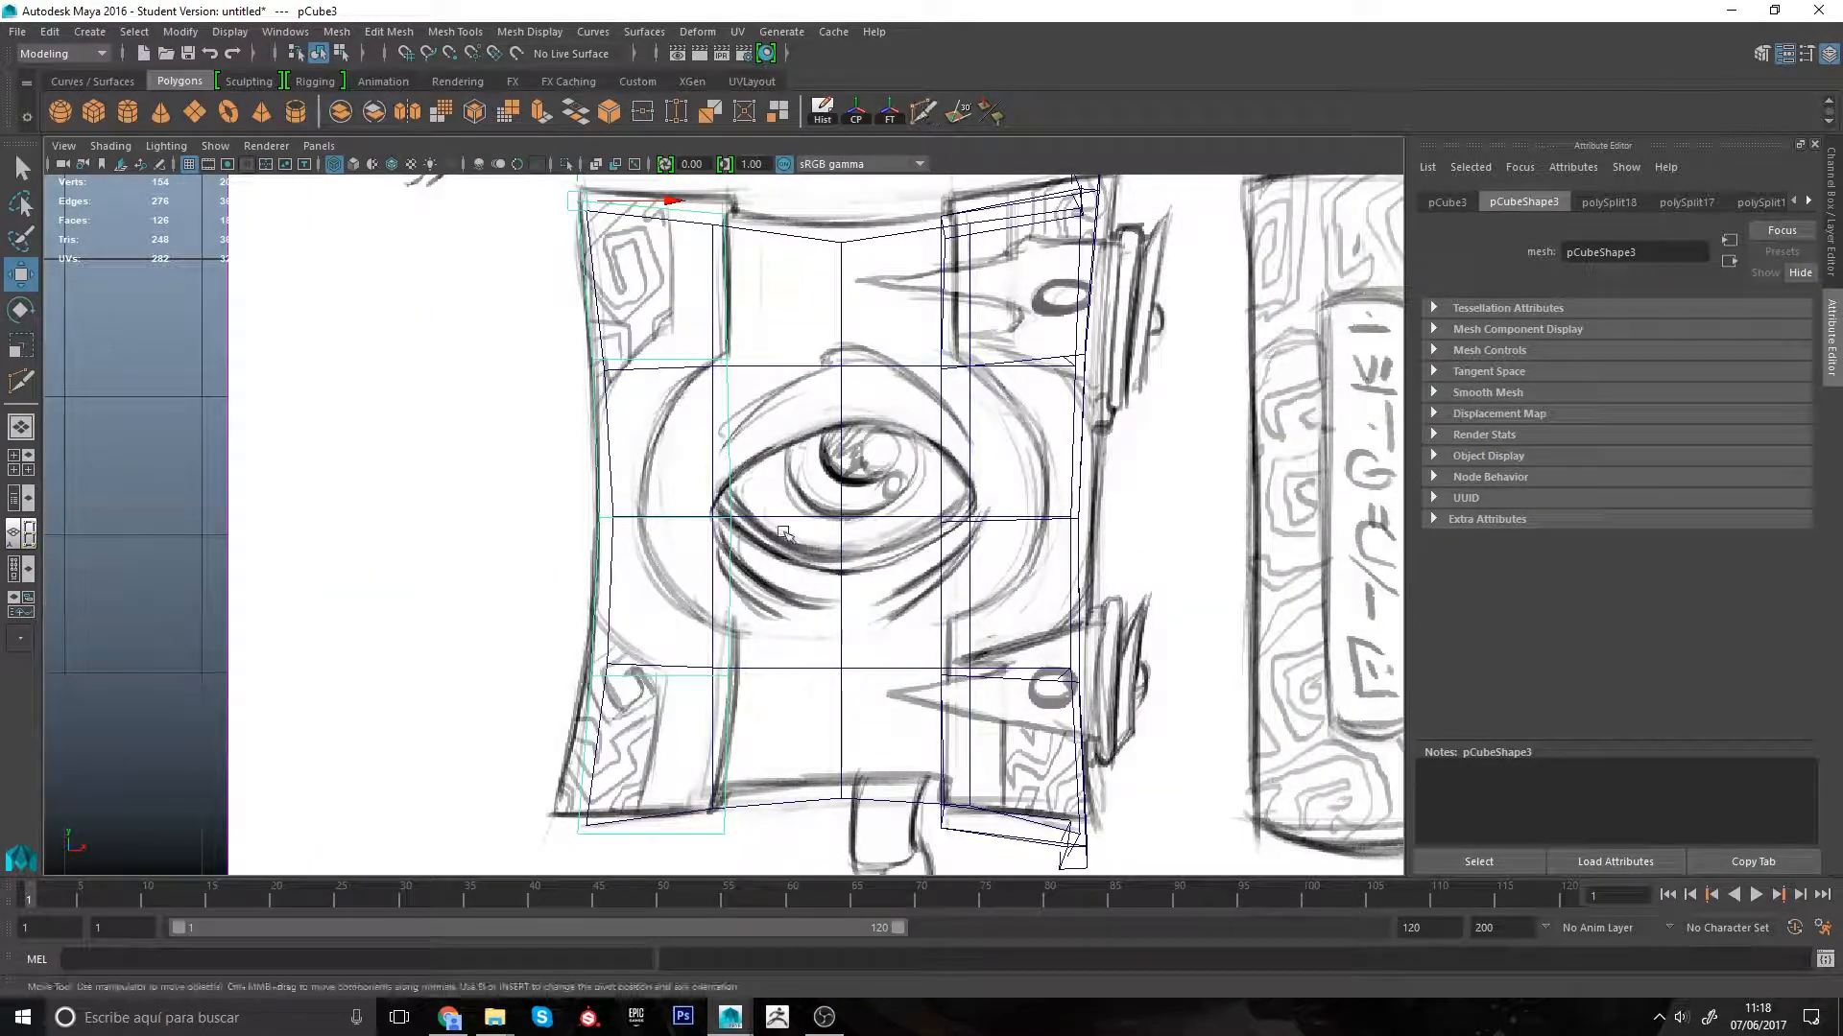
left_click(723, 622)
key("Return")
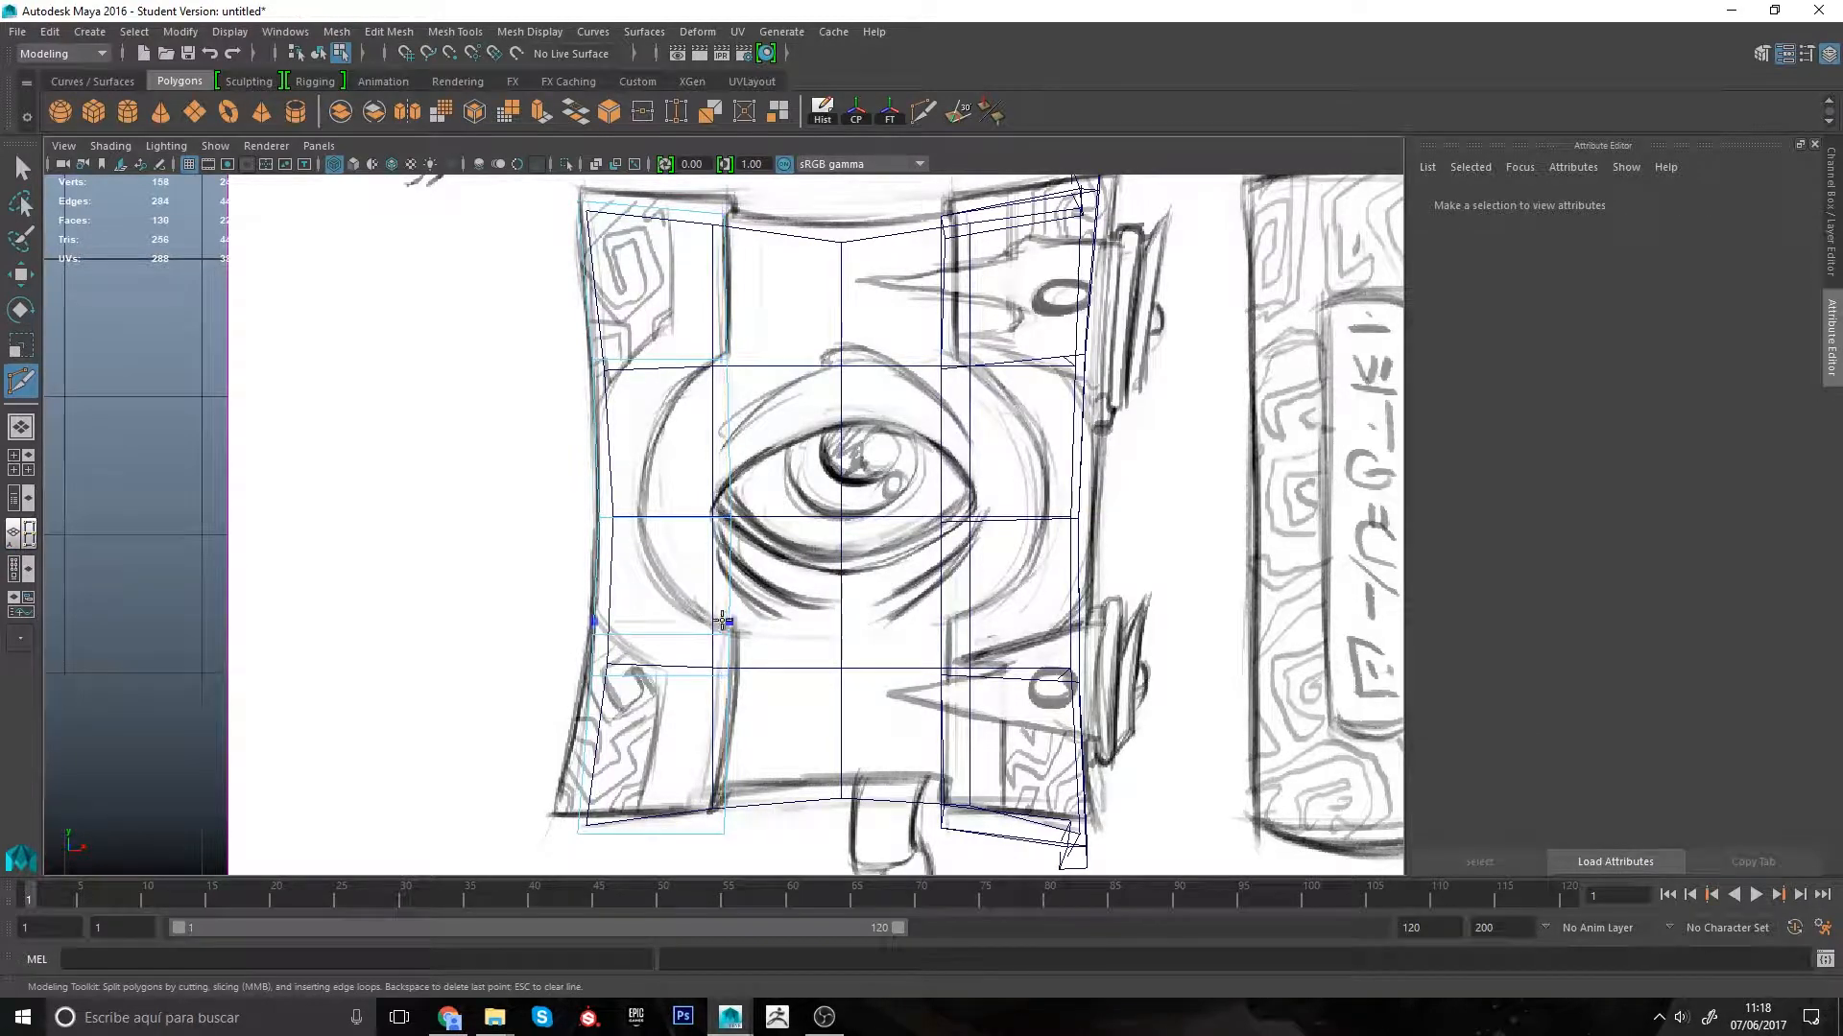
Step: Align the band's upper inner vertices with the decoration's corner and move its middle inner vertices toward the fore edge to follow the circle
key("w")
left_click(726, 362)
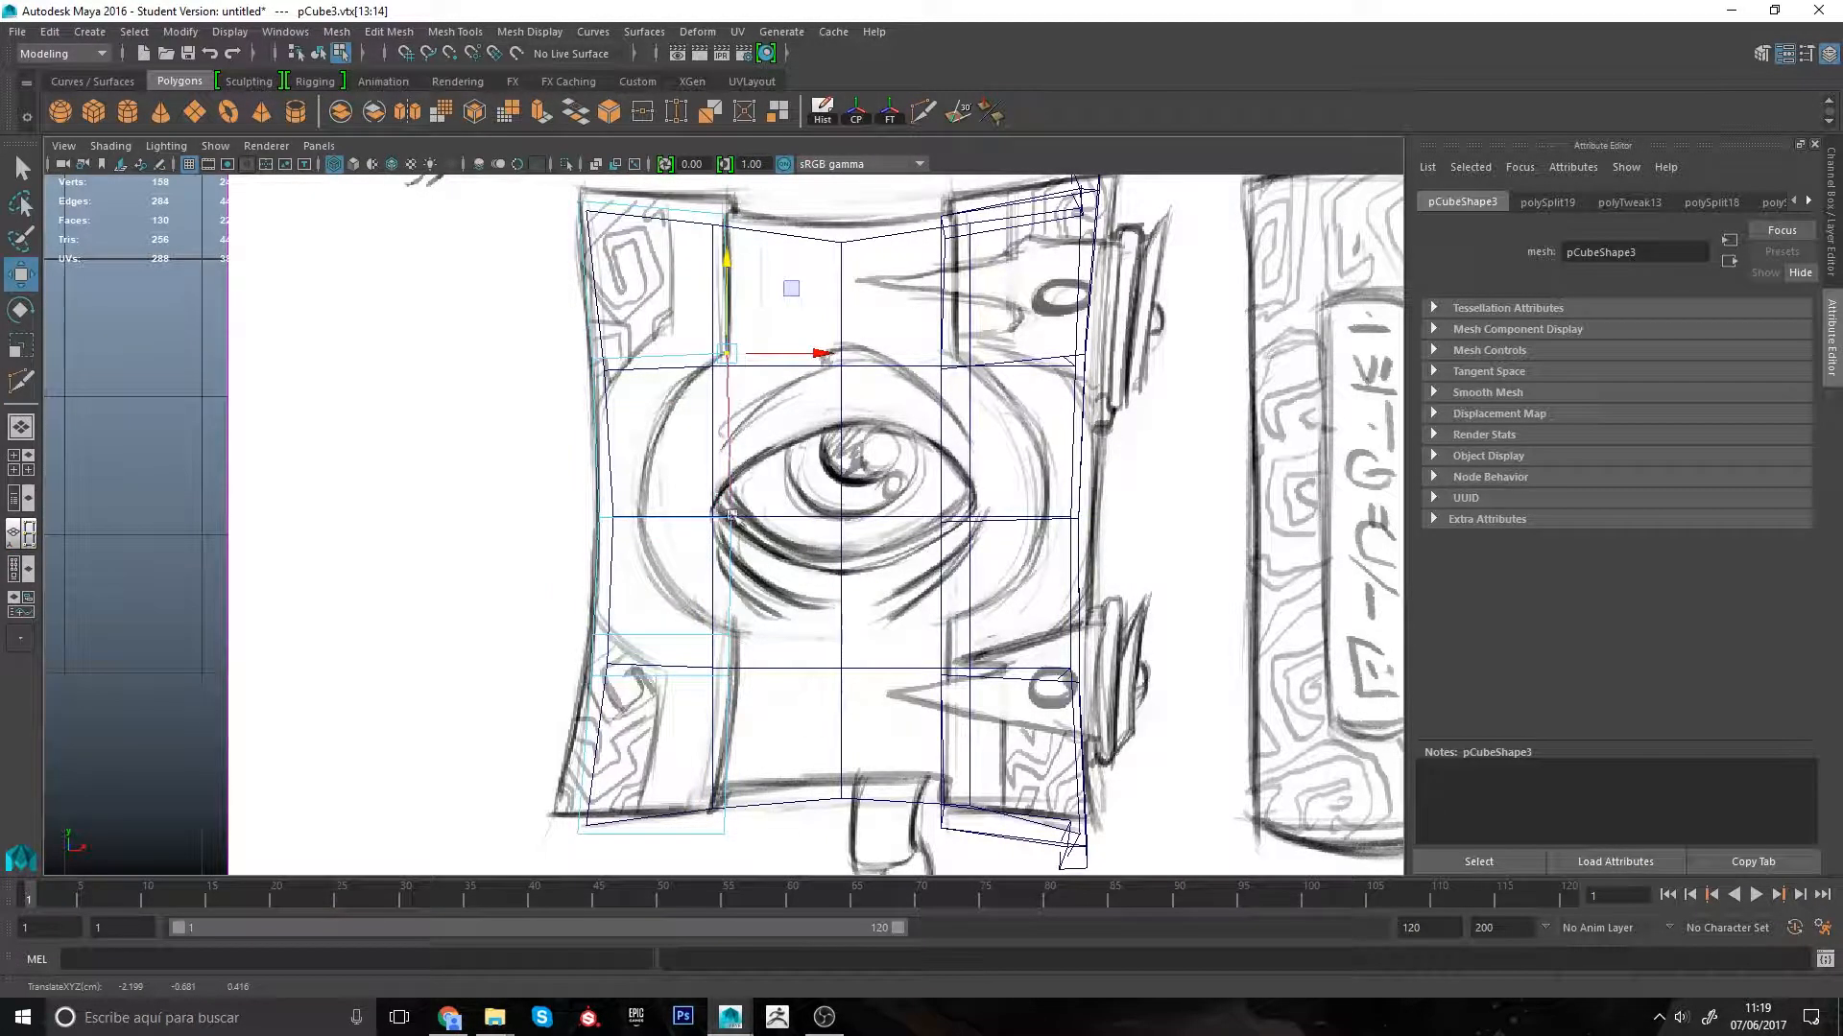
left_click(732, 516)
left_click_drag(812, 516, 722, 516)
Step: Add two edge loops above and below the band's middle and shift their inner vertices onto the eye's circular outline
left_click(916, 119)
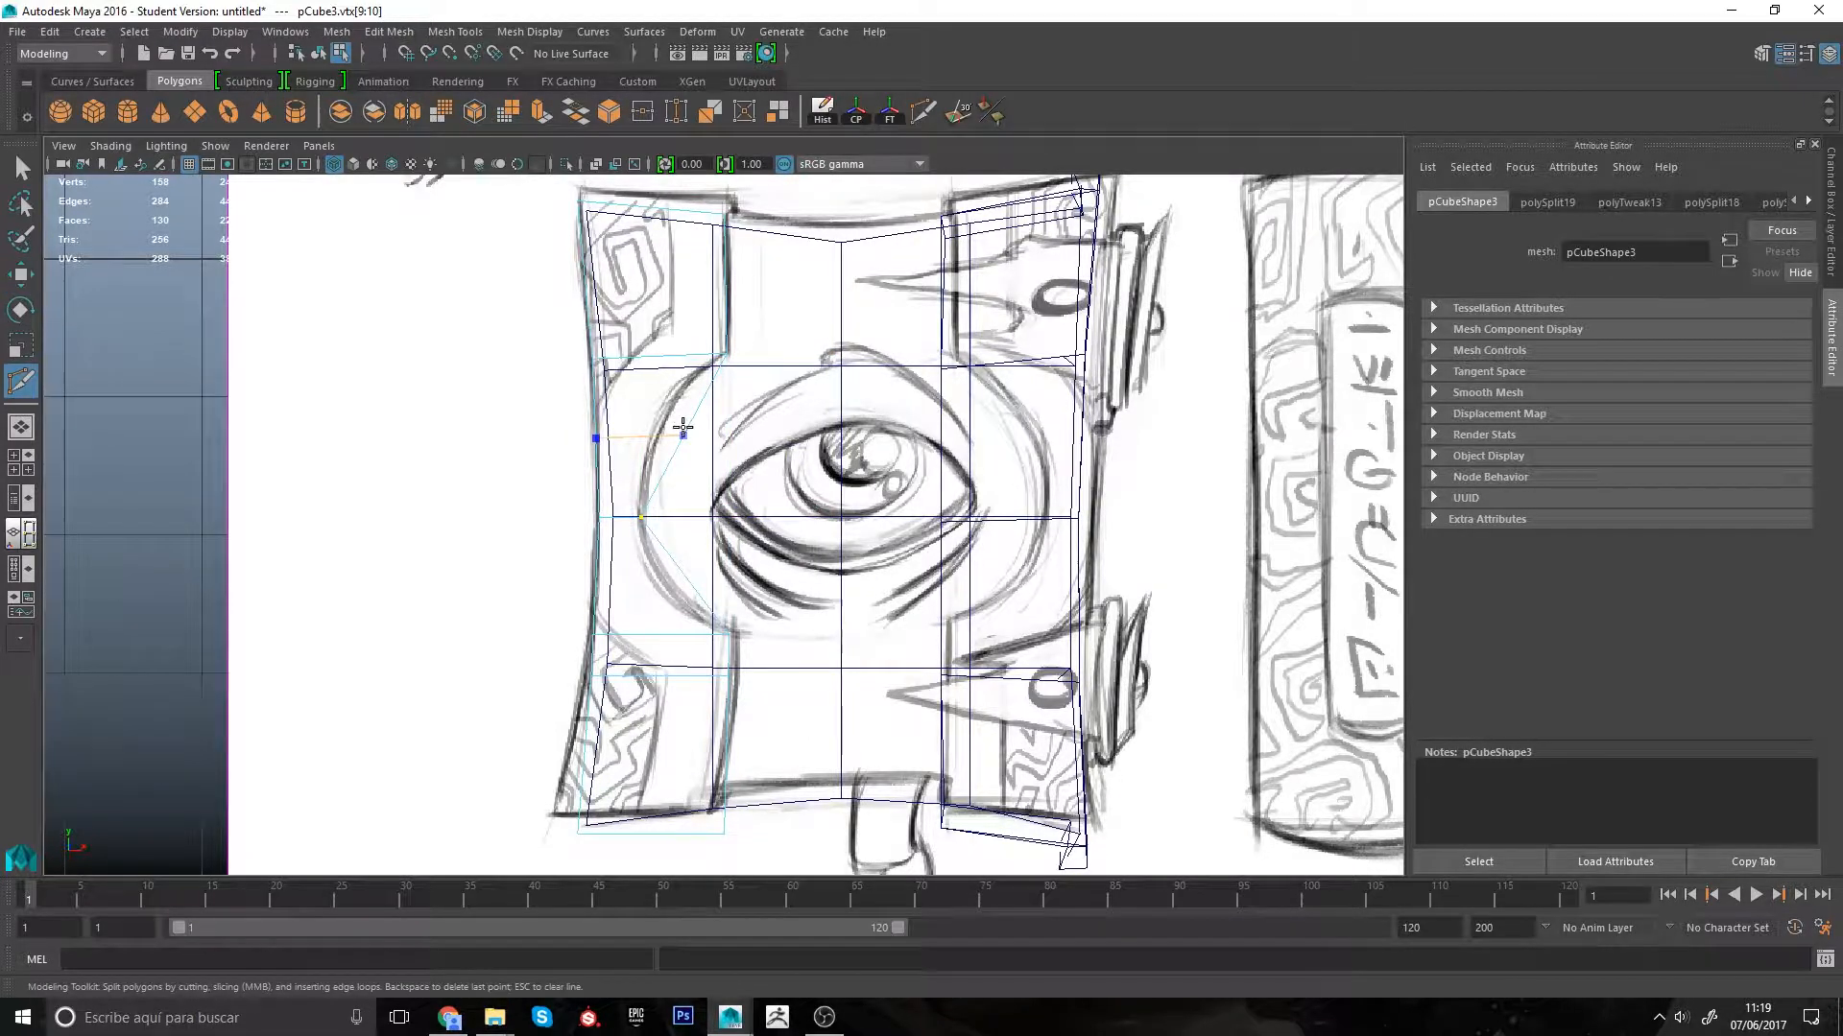
middle_click(683, 427, "ctrl")
middle_click(679, 569, "ctrl")
key("q")
right_click_drag(688, 505, 597, 506)
key("w")
left_click_drag(666, 559, 749, 576)
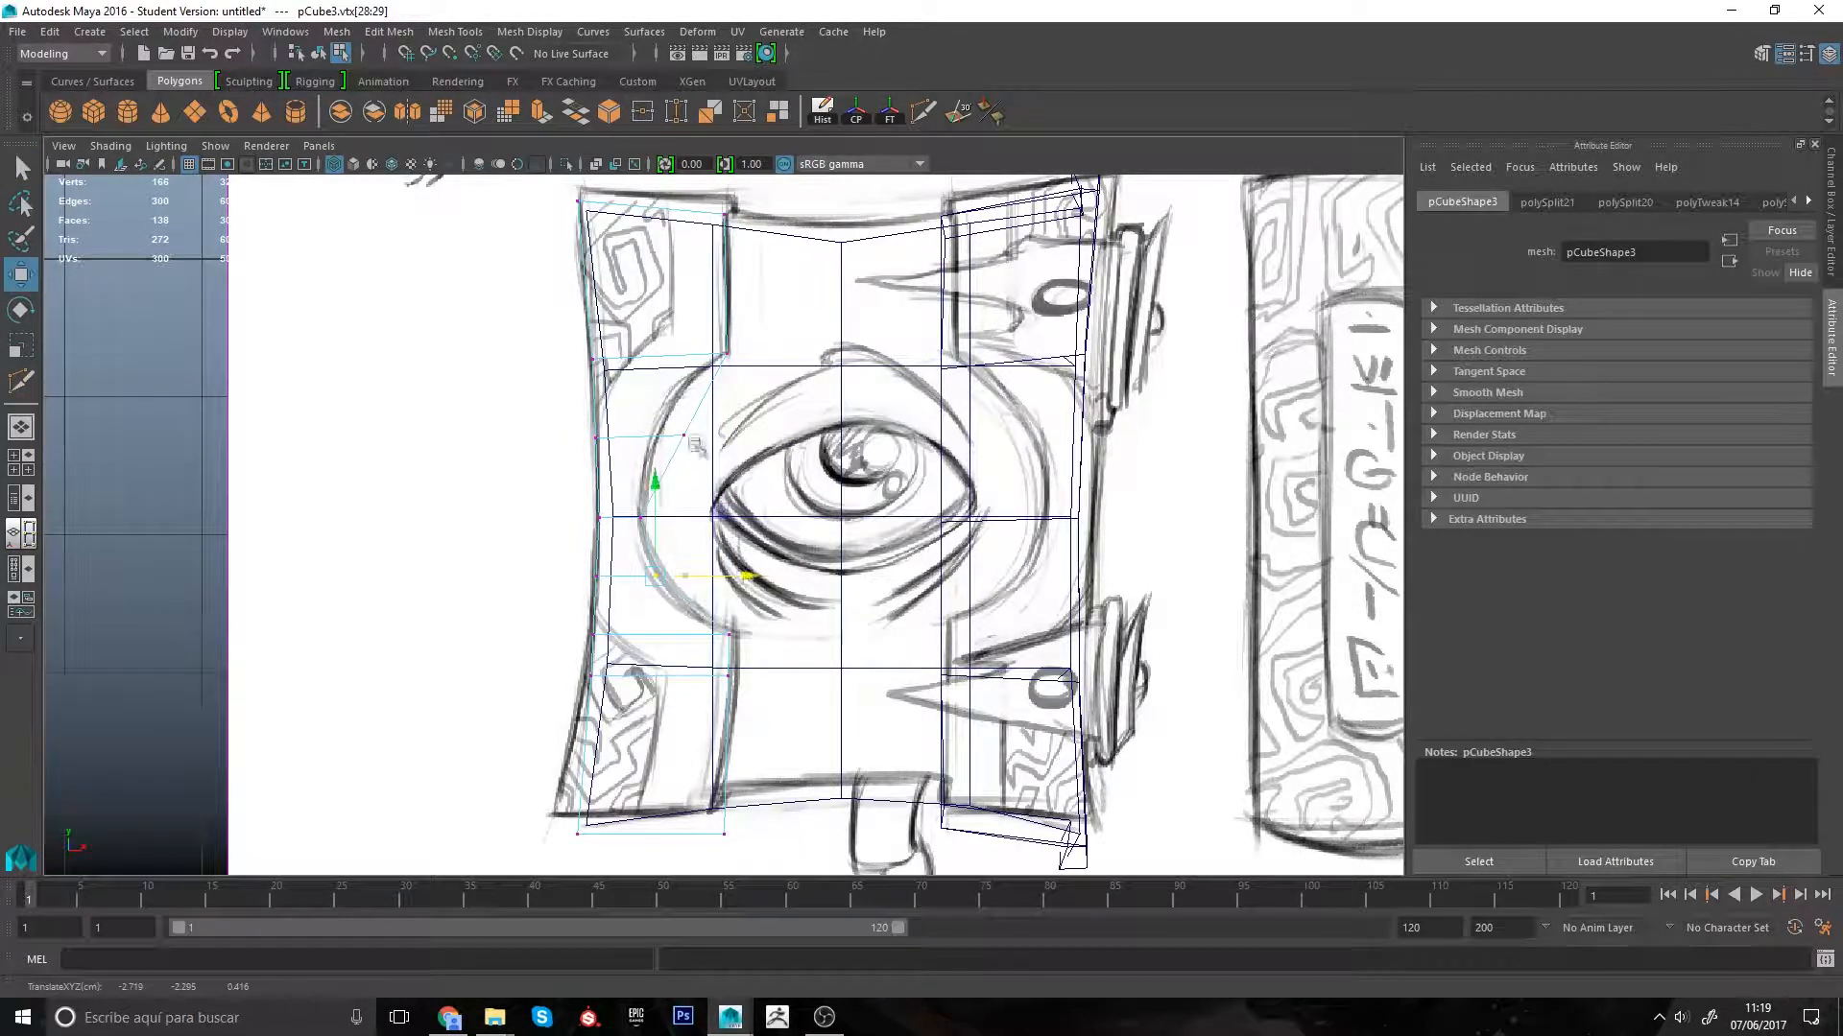
left_click_drag(670, 418, 750, 436)
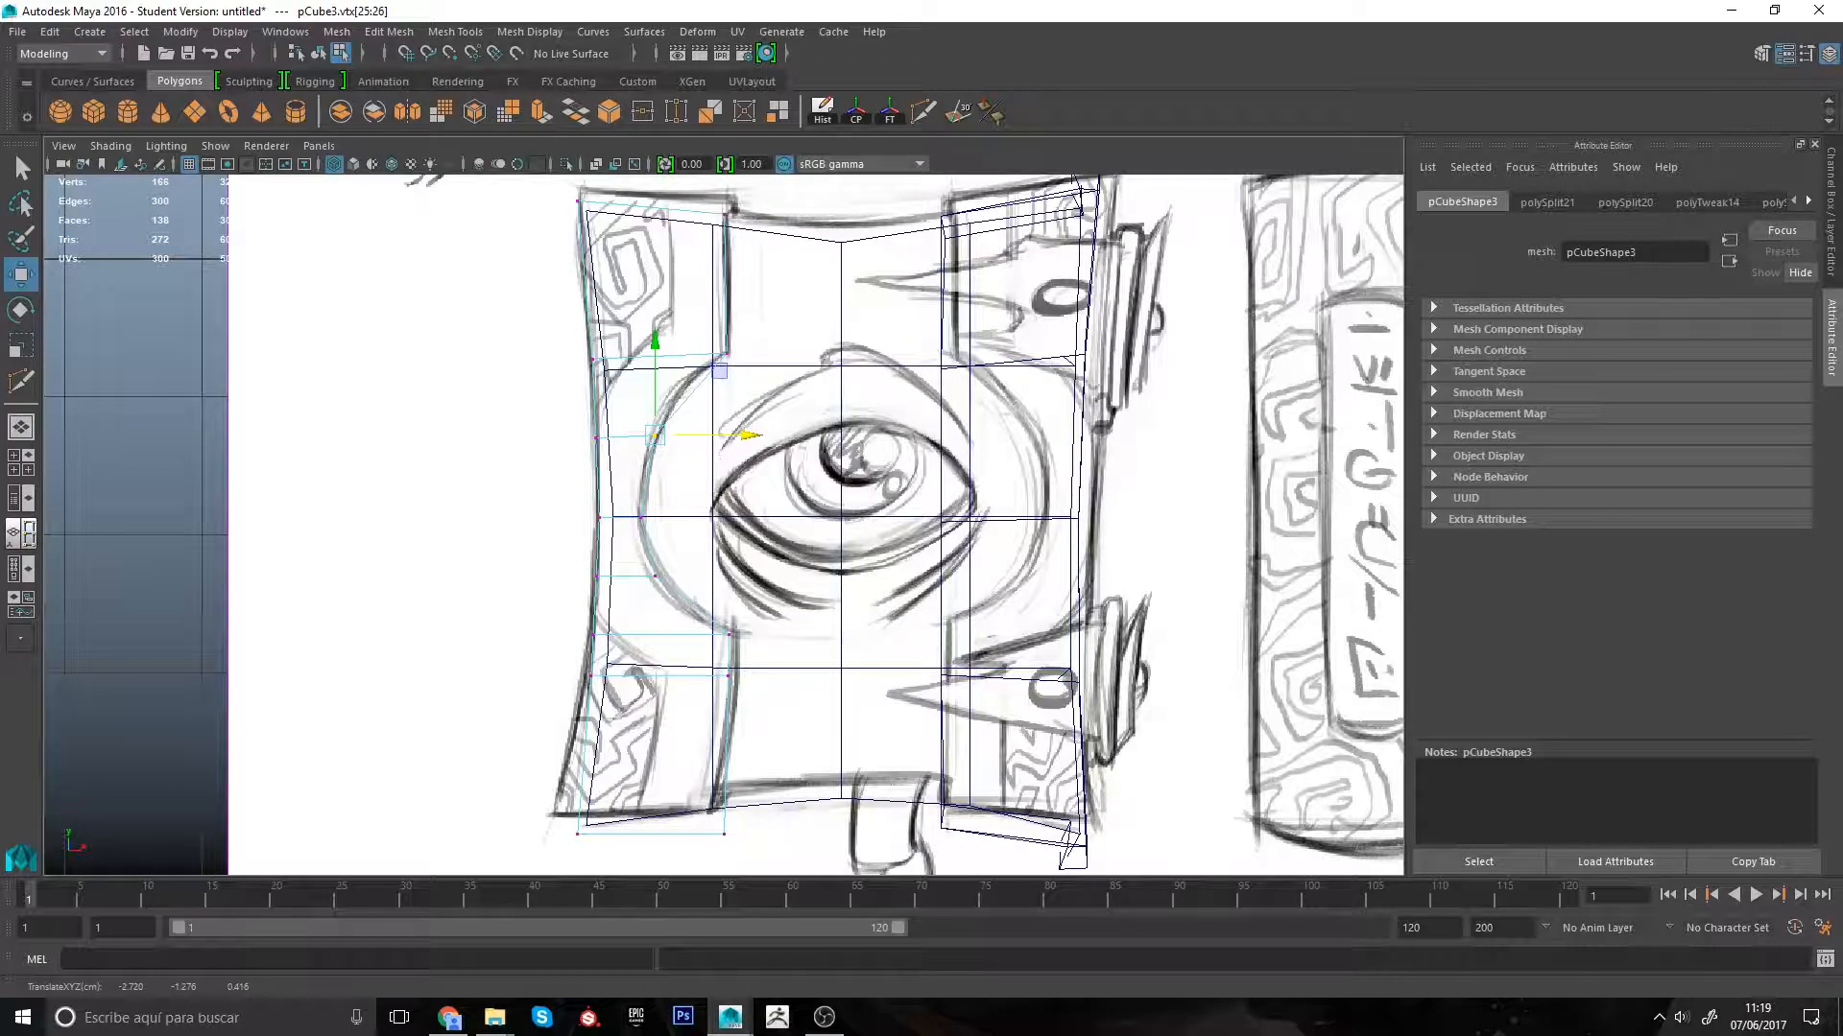
left_click(937, 428)
Step: Delete the faces of one lengthwise half of the spine strip and return to object selection
key("space")
key("space")
left_click_drag(1065, 422, 823, 477, "alt")
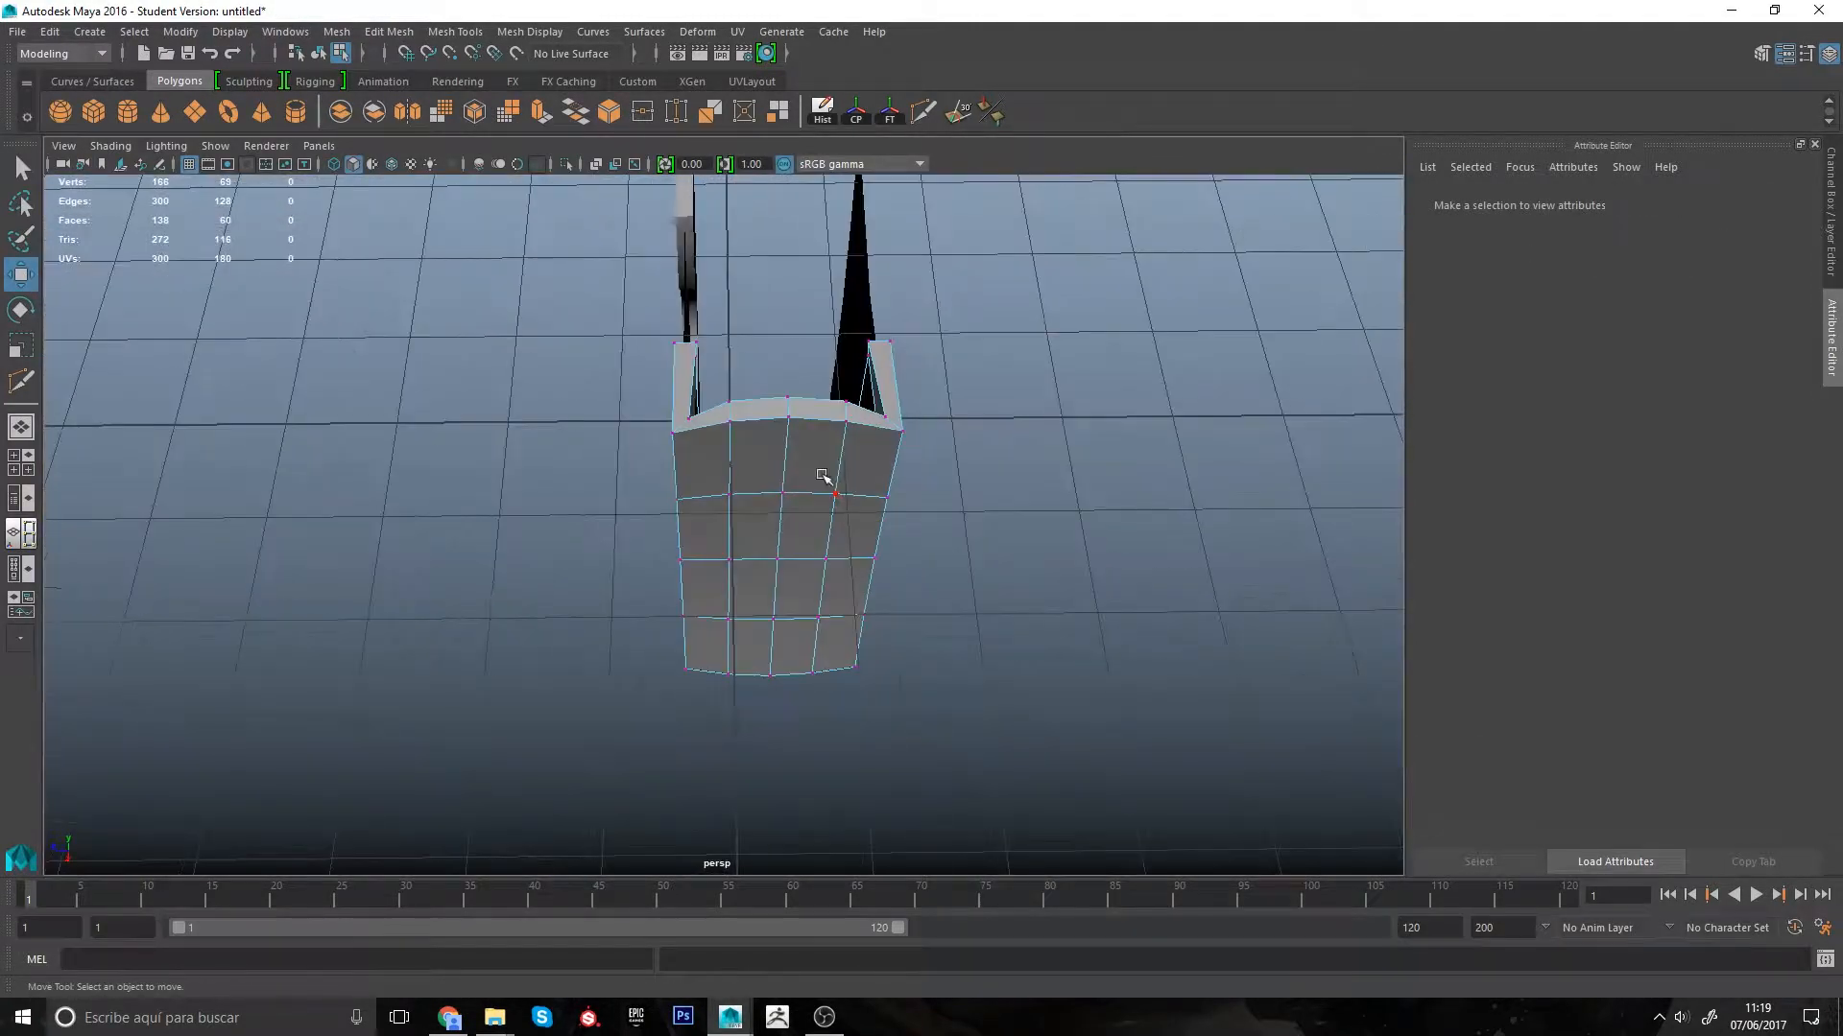
right_click_drag(818, 474, 819, 527)
left_click_drag(955, 774, 786, 346)
left_click_drag(789, 351, 828, 447, "alt")
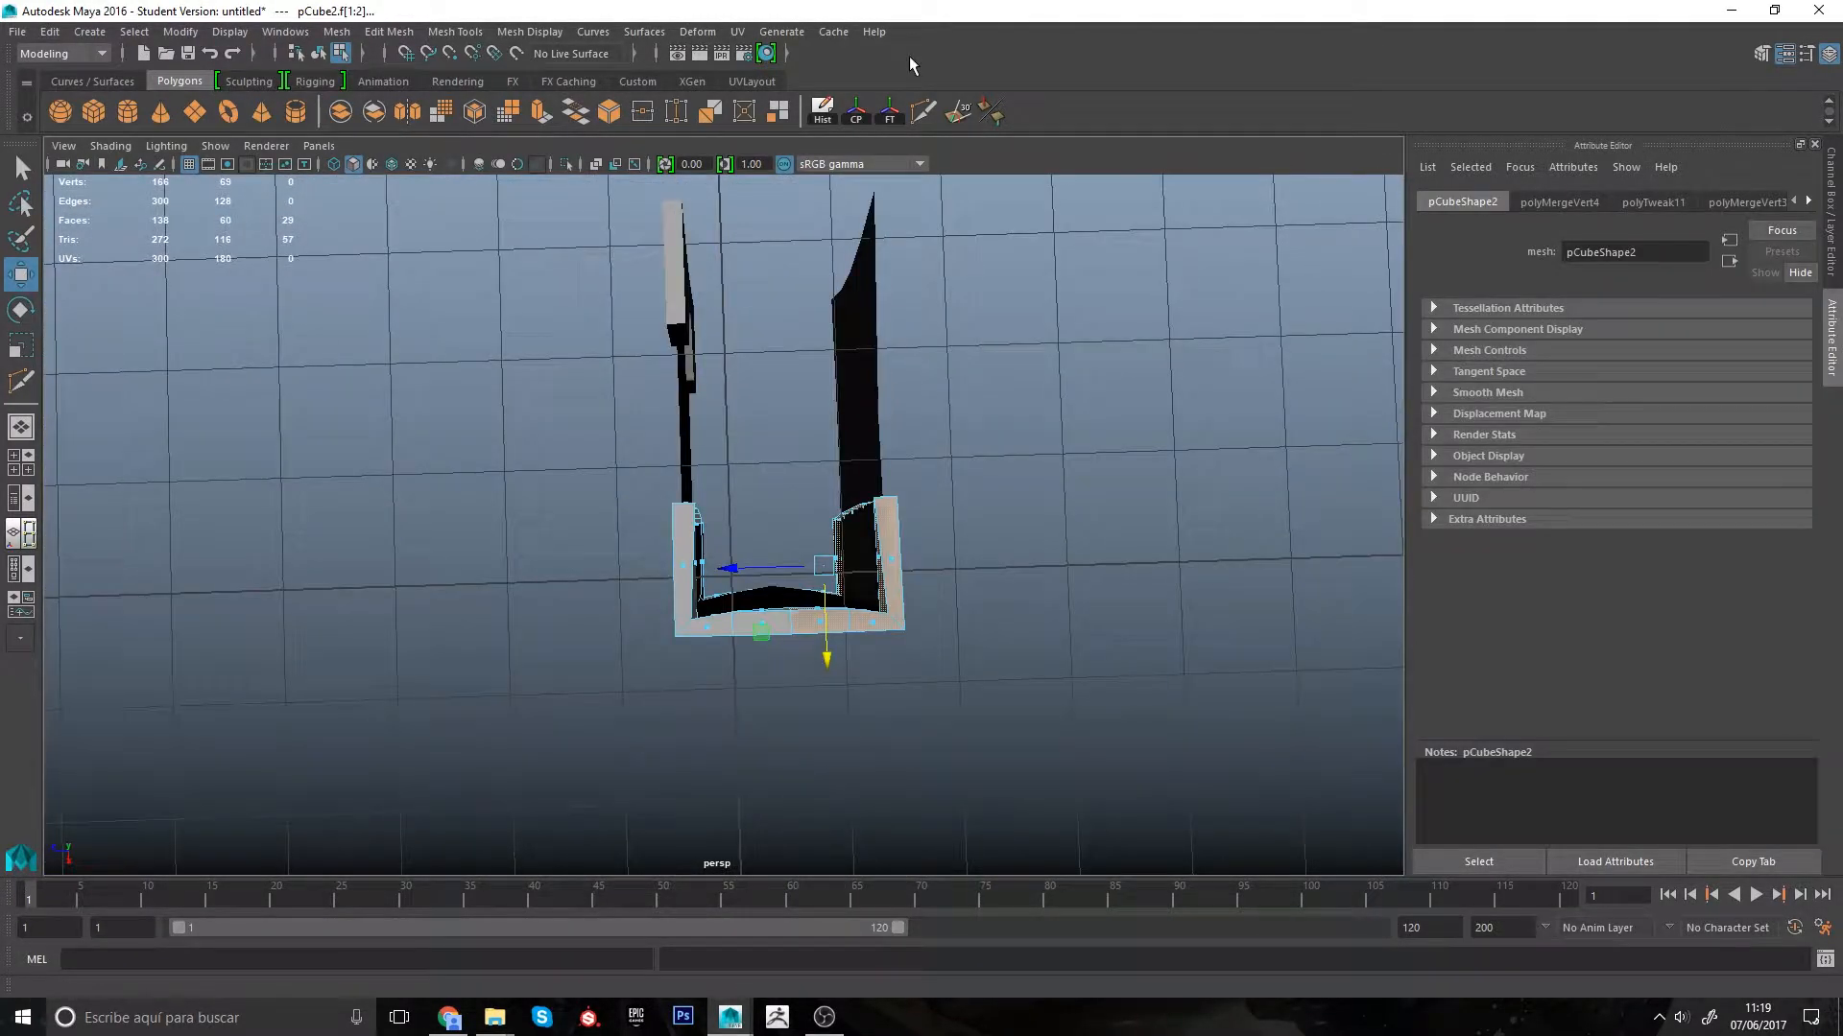
key("Delete")
left_click(885, 505)
key("Delete")
left_click_drag(893, 557, 779, 336, "alt")
right_click_drag(767, 422, 835, 370)
left_click_drag(835, 384, 710, 384, "alt")
Step: Cut an edge loop across the spine strip's cover flap at the lower decoration corner and raise the upper inner vertices to the upper corner
key("space")
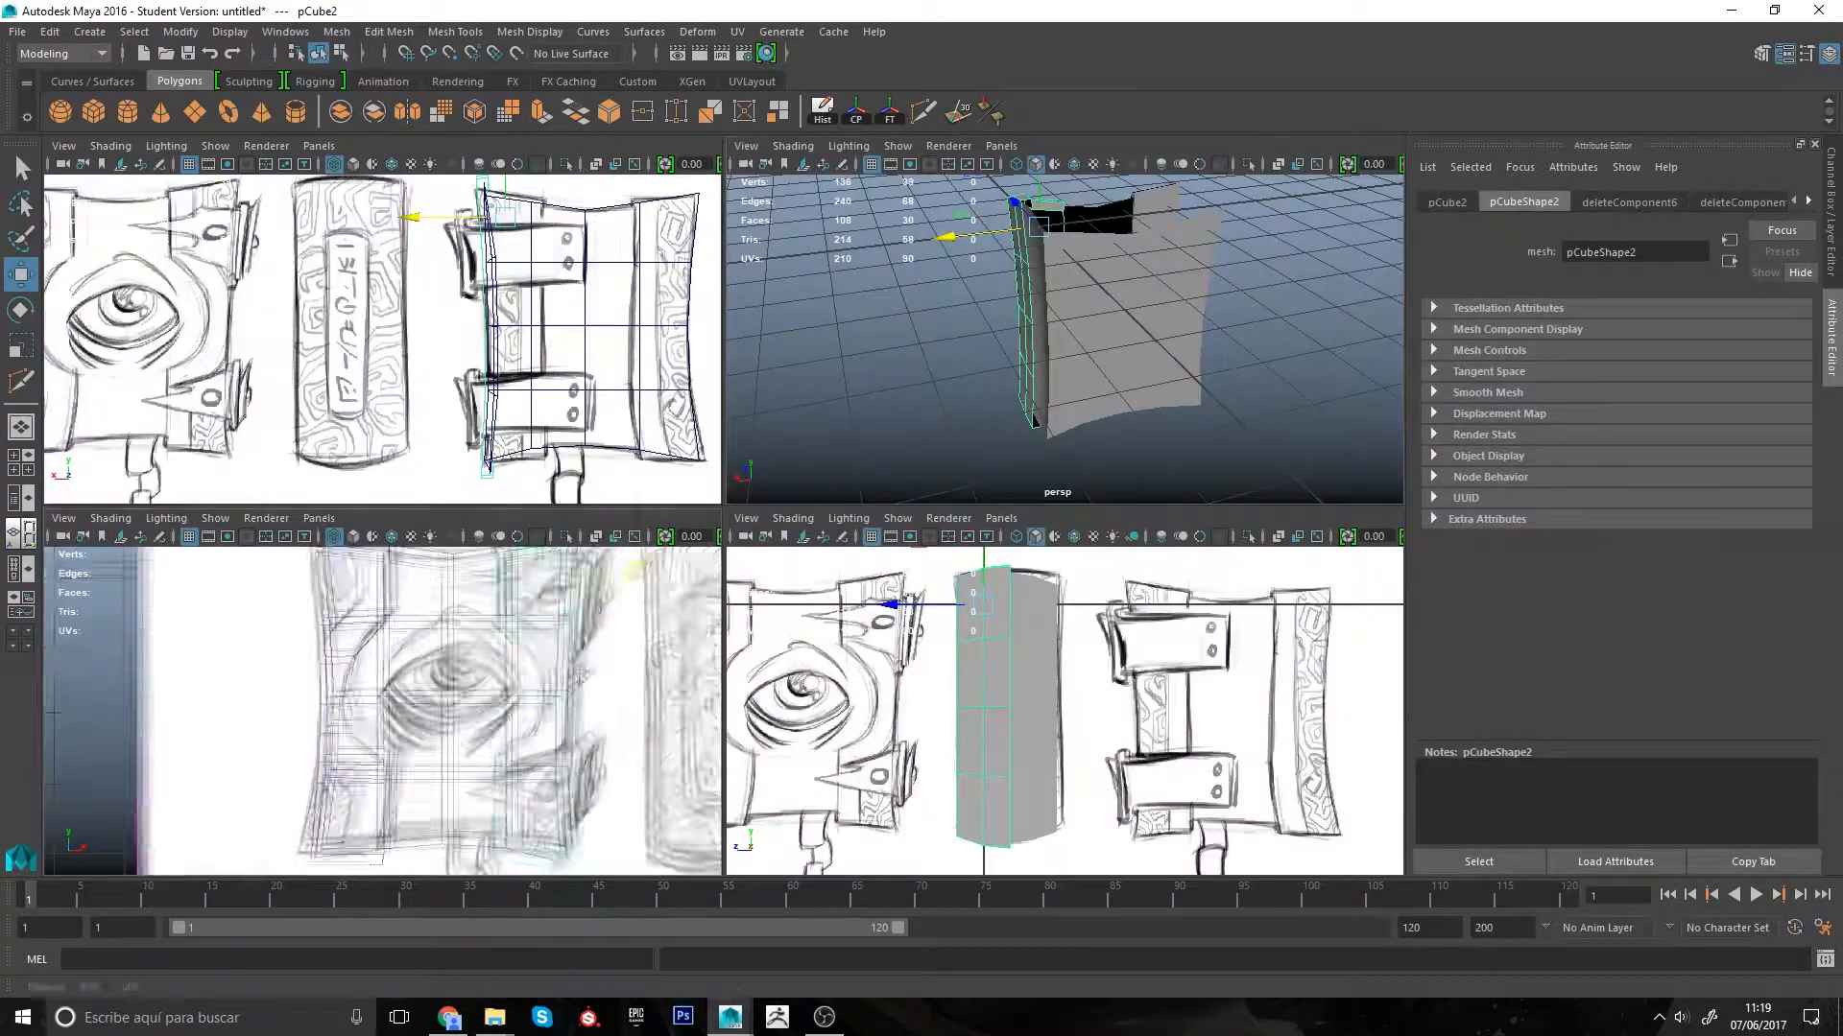
key("space")
right_click_drag(732, 507, 648, 536)
middle_click_drag(731, 499, 716, 443, "alt")
key("ctrl+z")
right_click_drag(716, 442, 624, 442)
middle_click_drag(732, 672, 728, 638, "alt")
key("y")
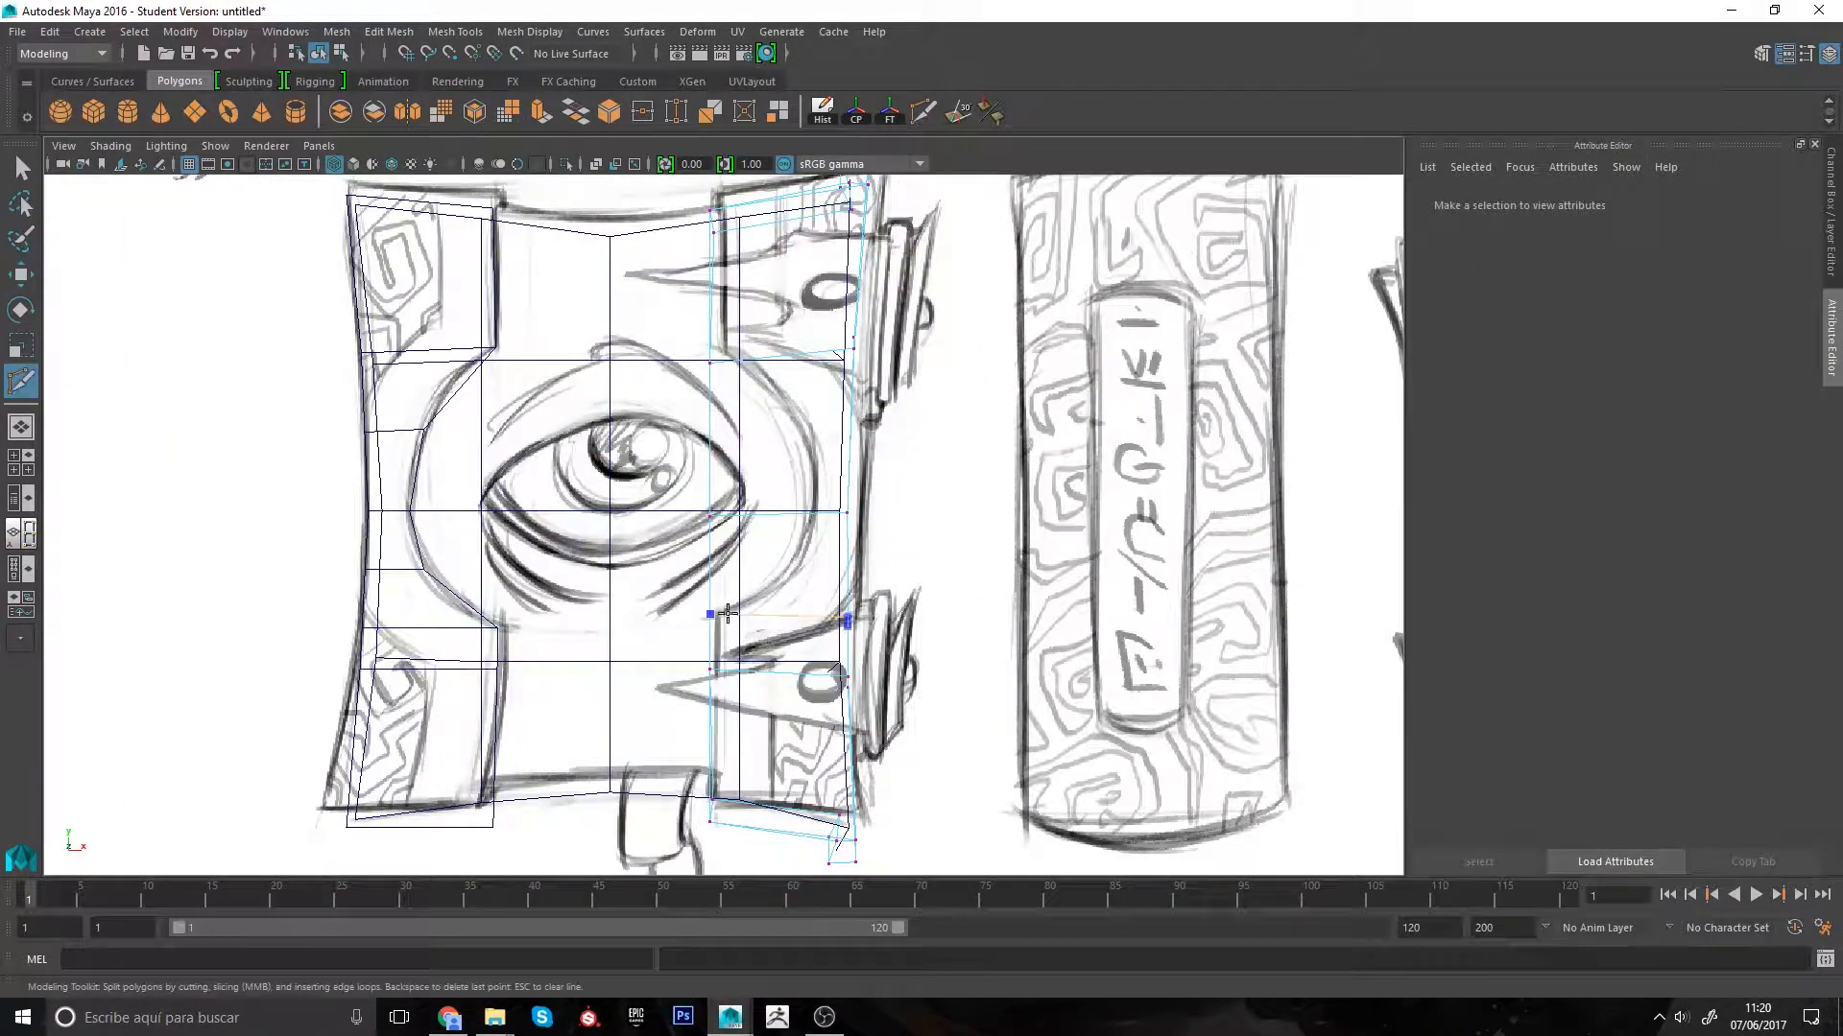
key("w")
left_click(710, 288)
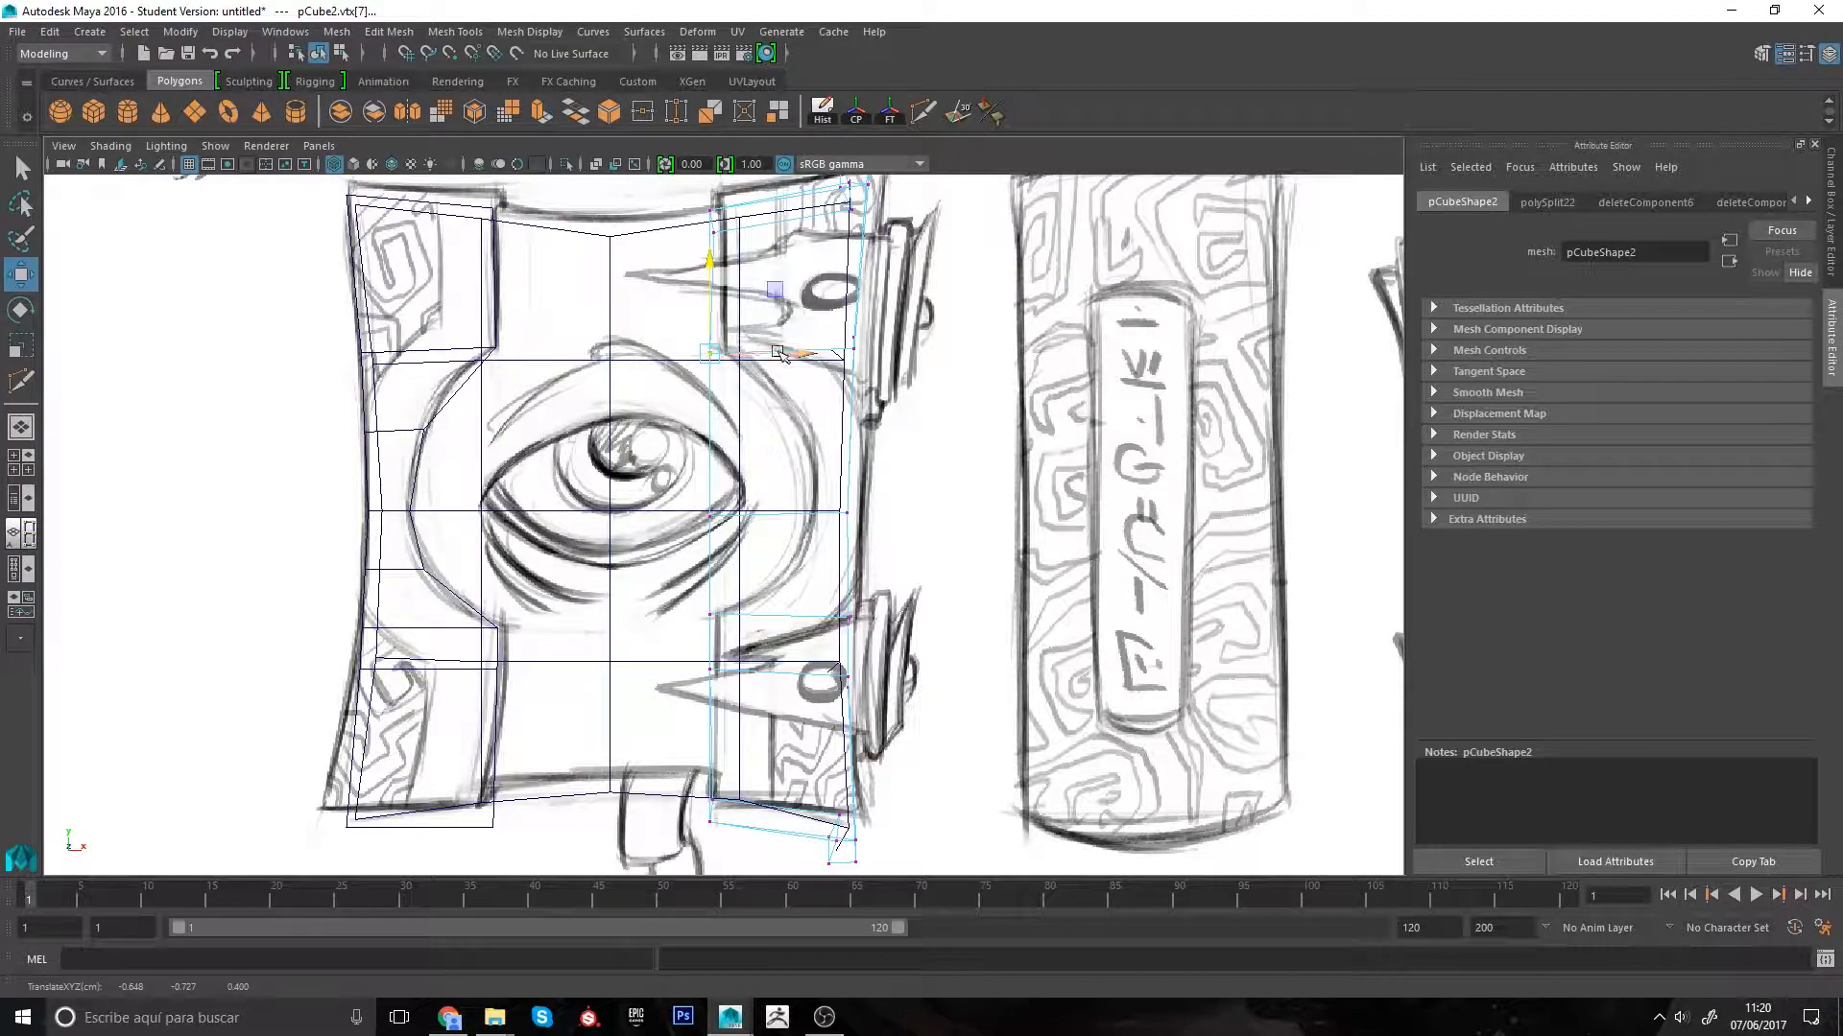
Step: Select the vertices along the inner edge of the spine strip's cover flap and move them slightly toward the spine
key("space")
left_click_drag(1007, 336, 1046, 383, "alt")
middle_click_drag(480, 317, 519, 369, "alt")
middle_click_drag(440, 576, 507, 676, "alt")
scroll(507, 677, "up", 2)
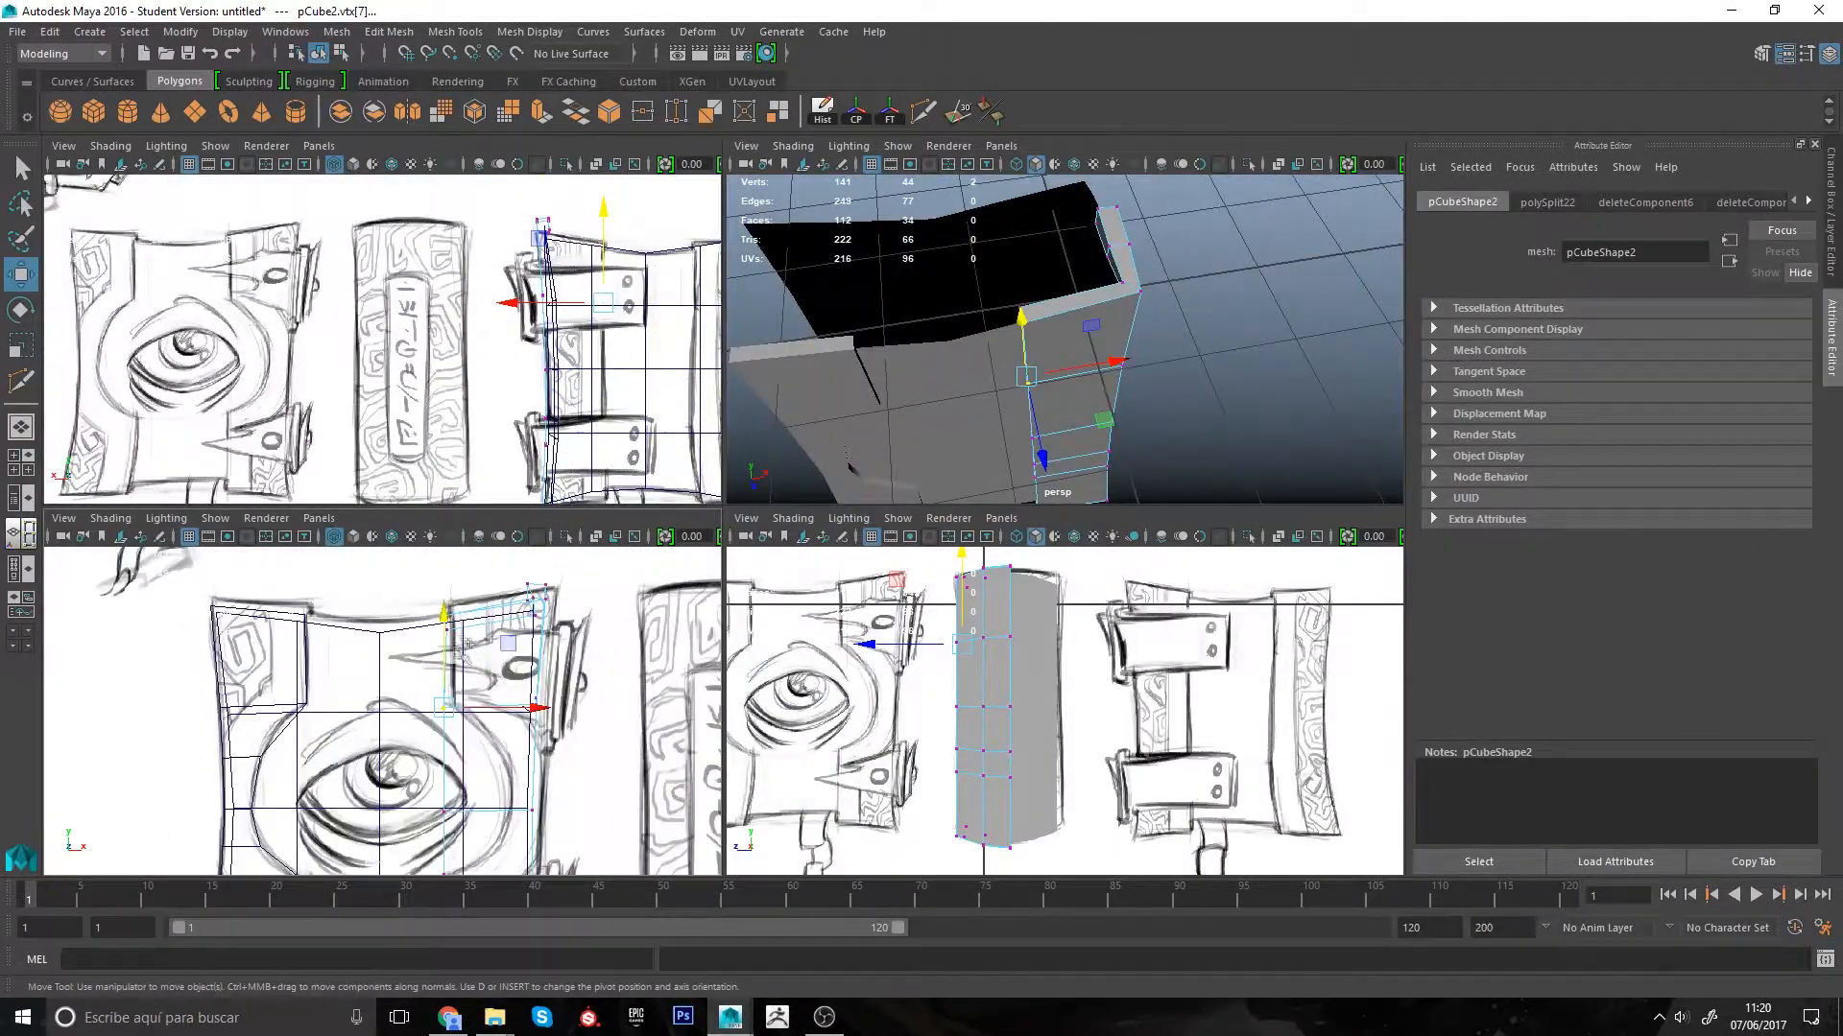
left_click_drag(469, 645, 430, 599, "shift")
middle_click_drag(459, 802, 464, 621, "alt")
left_click_drag(471, 614, 430, 645, "shift")
left_click_drag(473, 669, 428, 744, "shift")
left_click_drag(472, 795, 432, 845, "shift")
left_click_drag(533, 632, 537, 633)
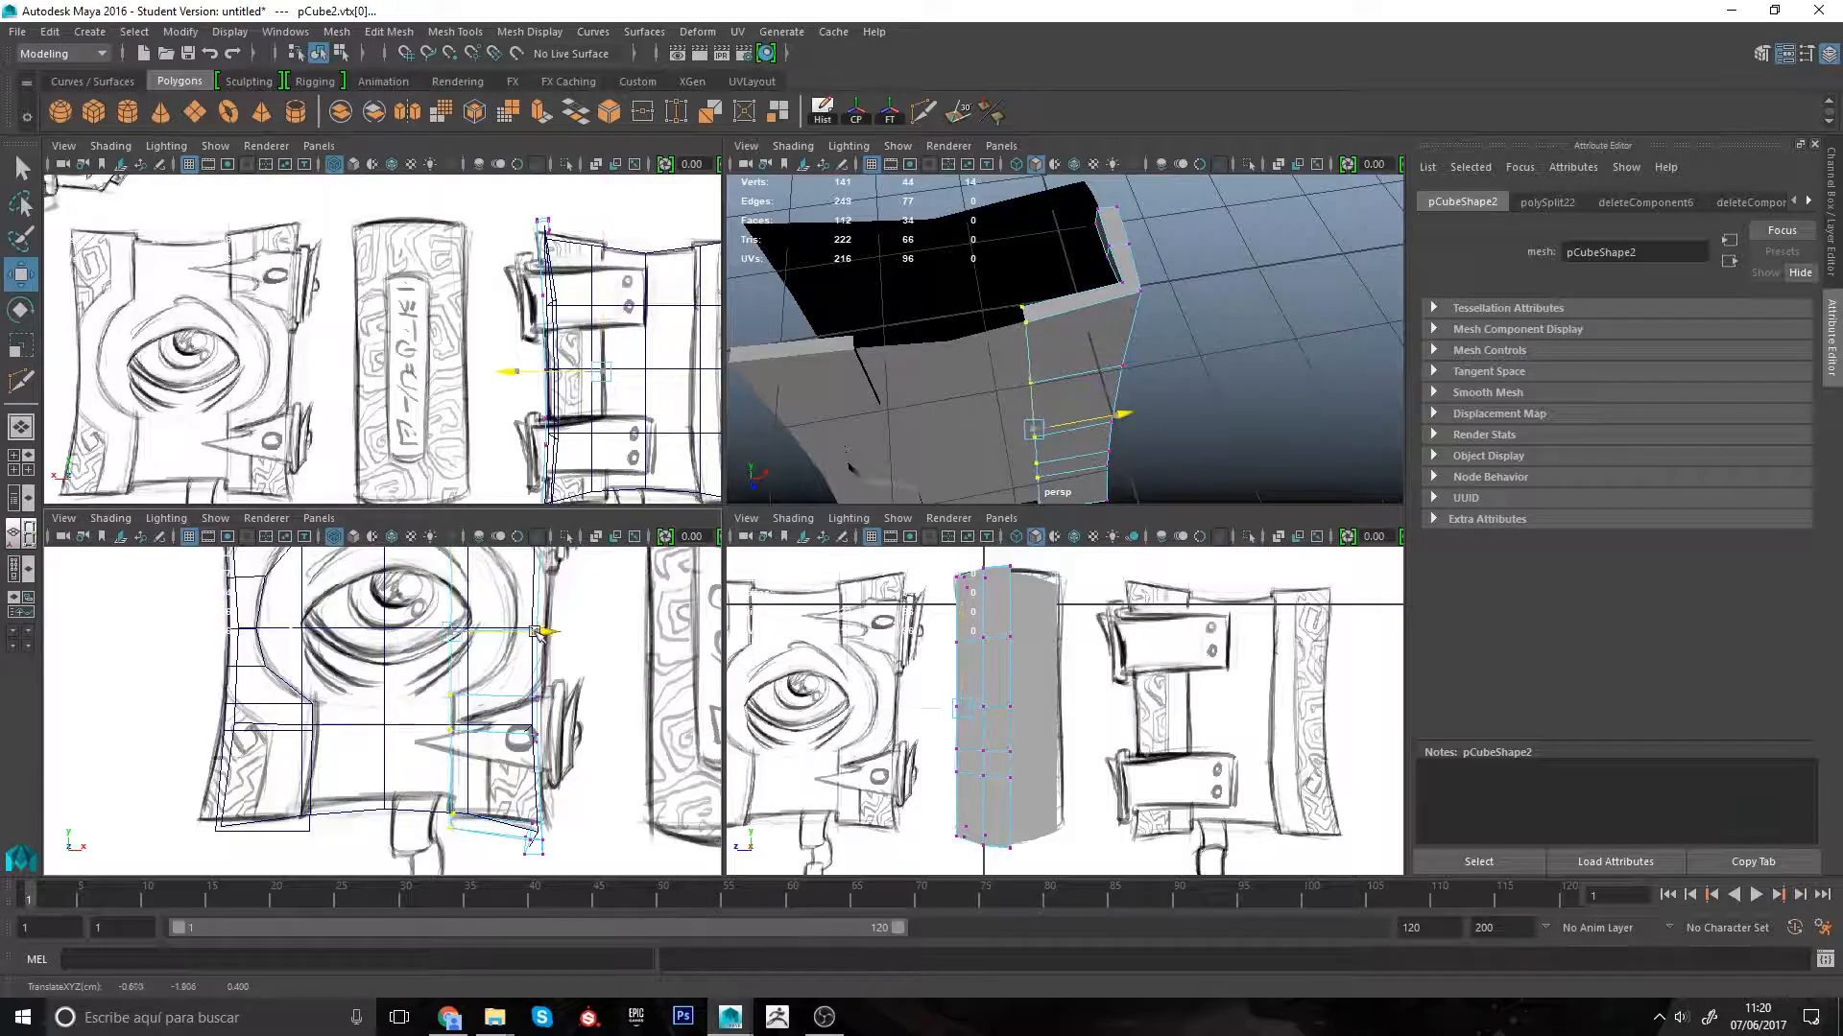
Step: Delete the spine strip's middle edge loop and insert a new one at the height of the eye's centre
scroll(535, 634, "up", 3)
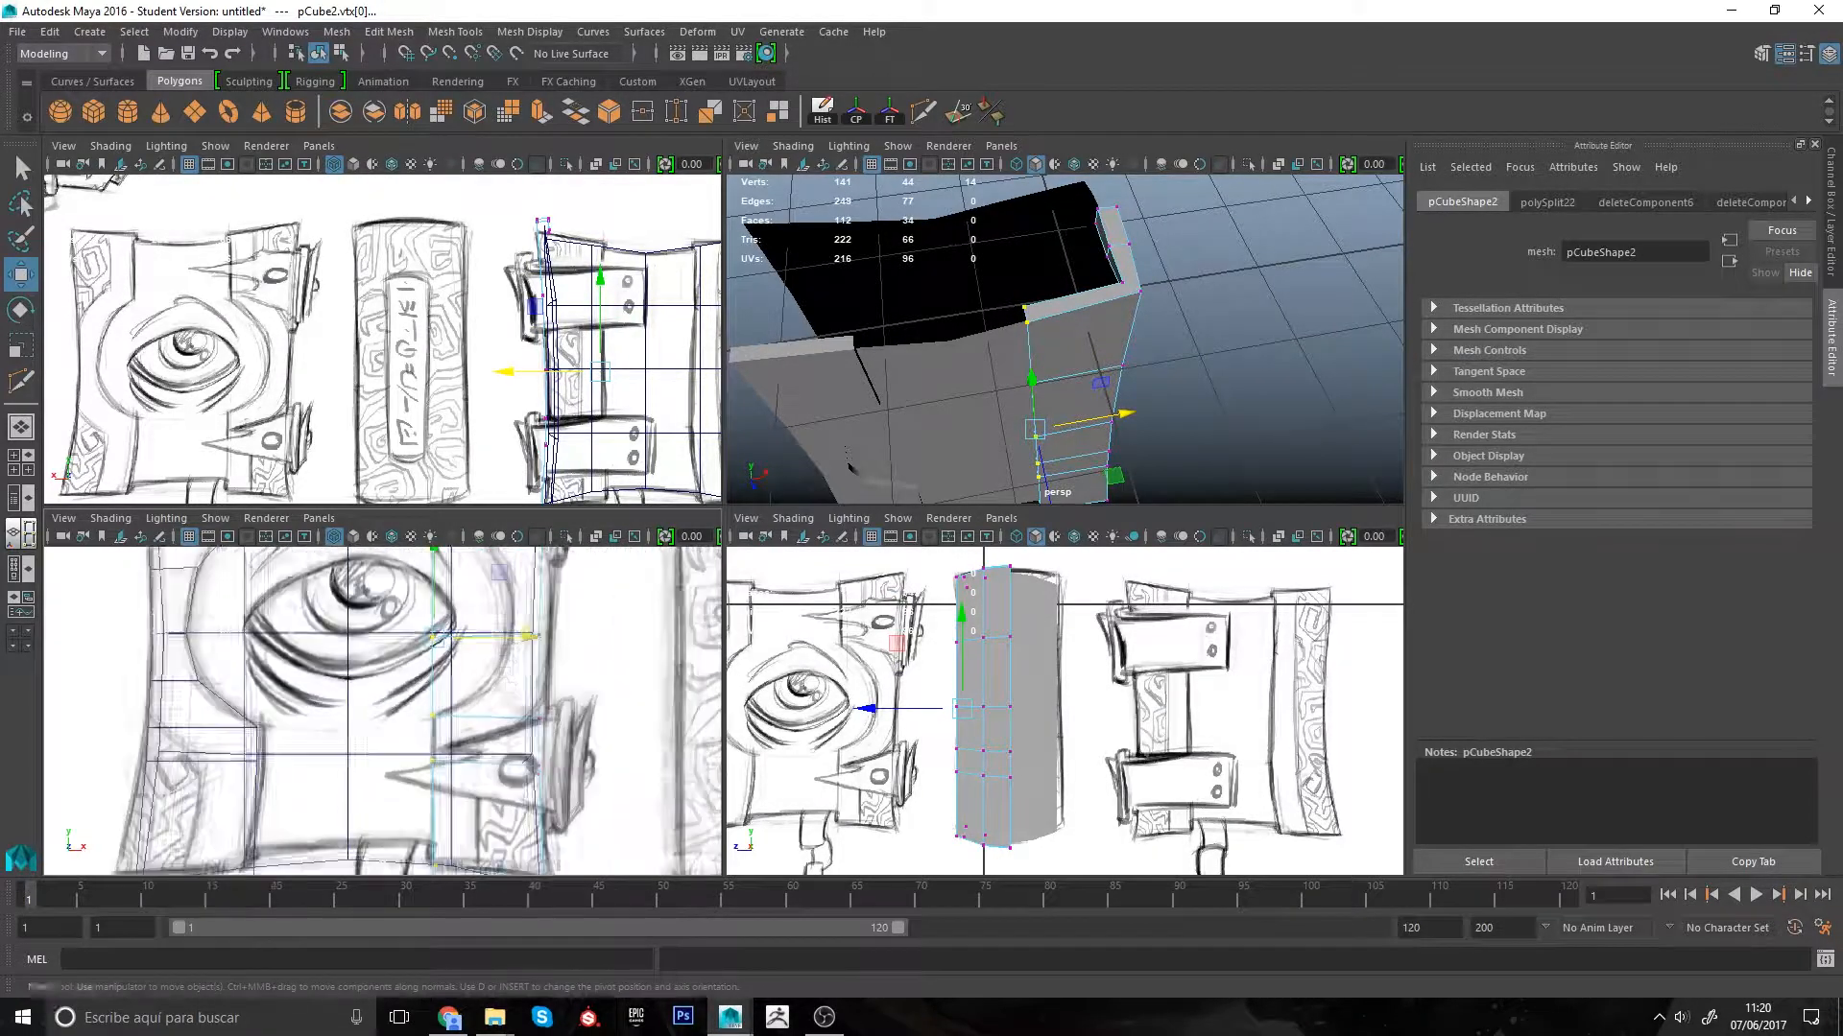
middle_click_drag(502, 628, 507, 693, "alt")
right_click_drag(508, 693, 506, 466)
key("ctrl+z")
right_click(1092, 425)
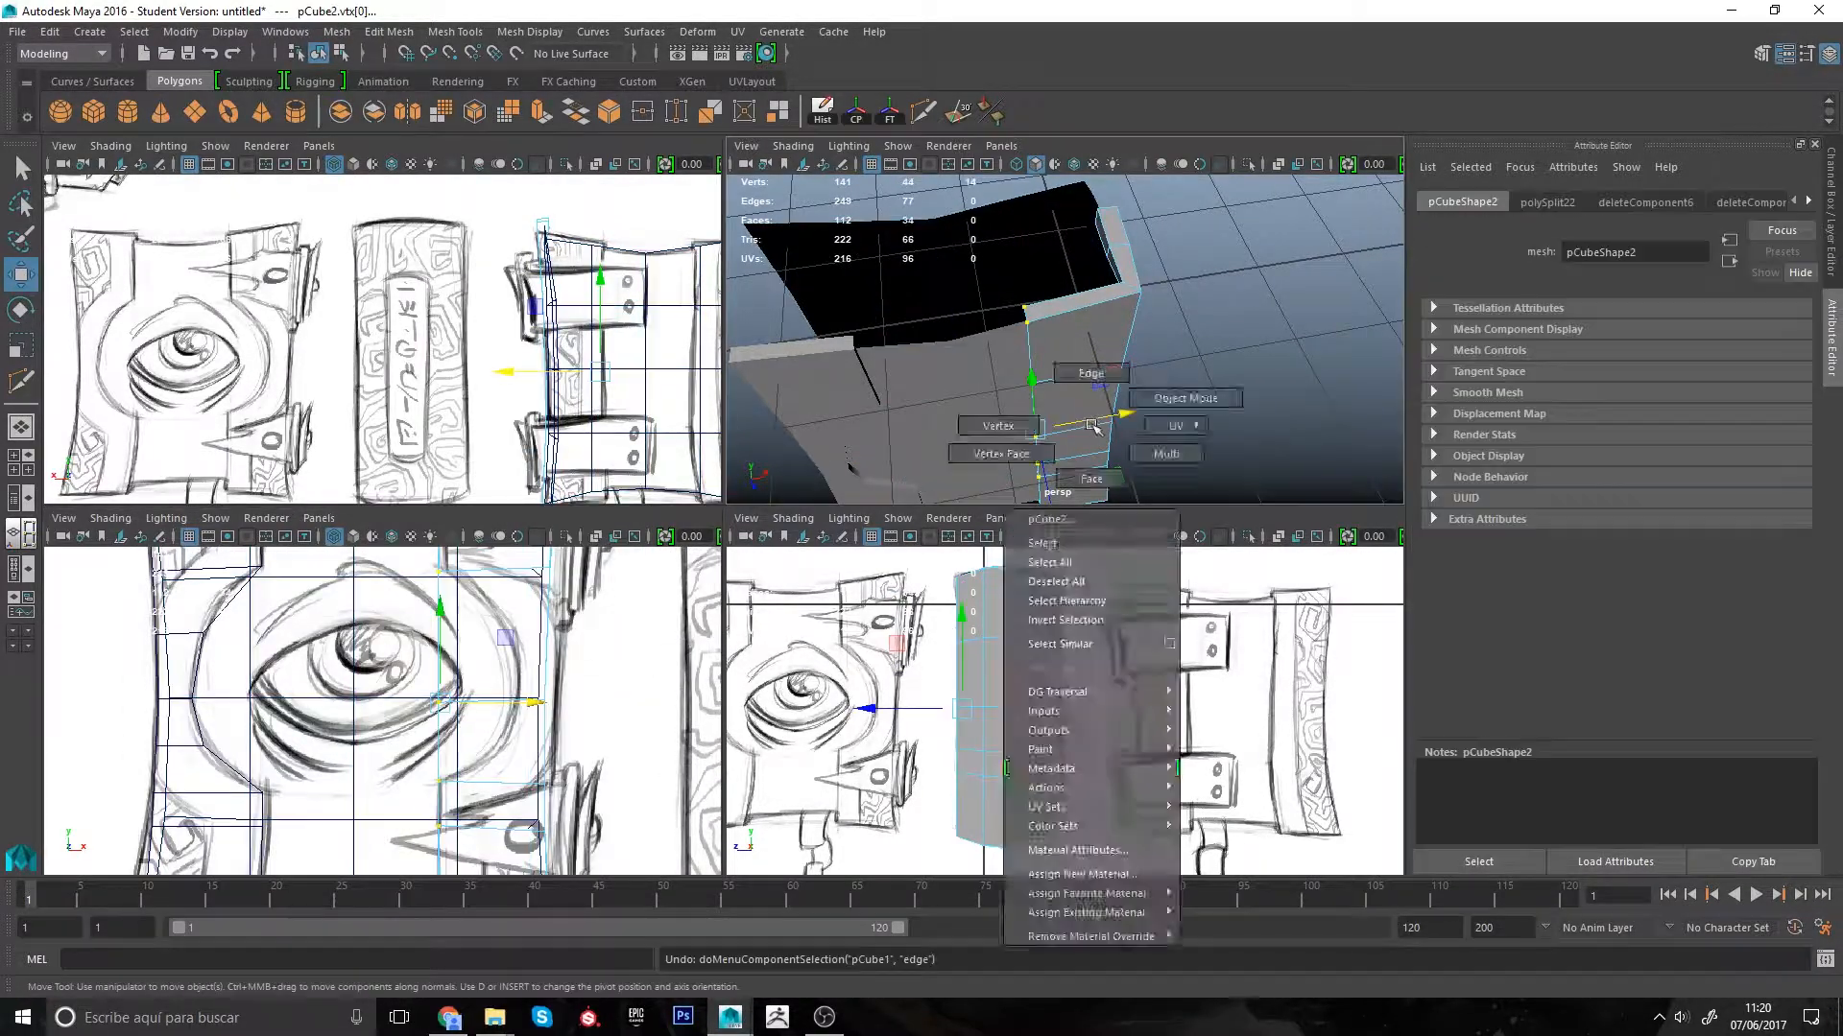
double_click(1084, 428)
mouse_move(1092, 425)
right_mouse_down()
mouse_move(1091, 377)
mouse_move(1112, 432)
mouse_move(1075, 440)
right_mouse_up()
key("y")
left_click_drag(540, 685, 539, 674, "ctrl")
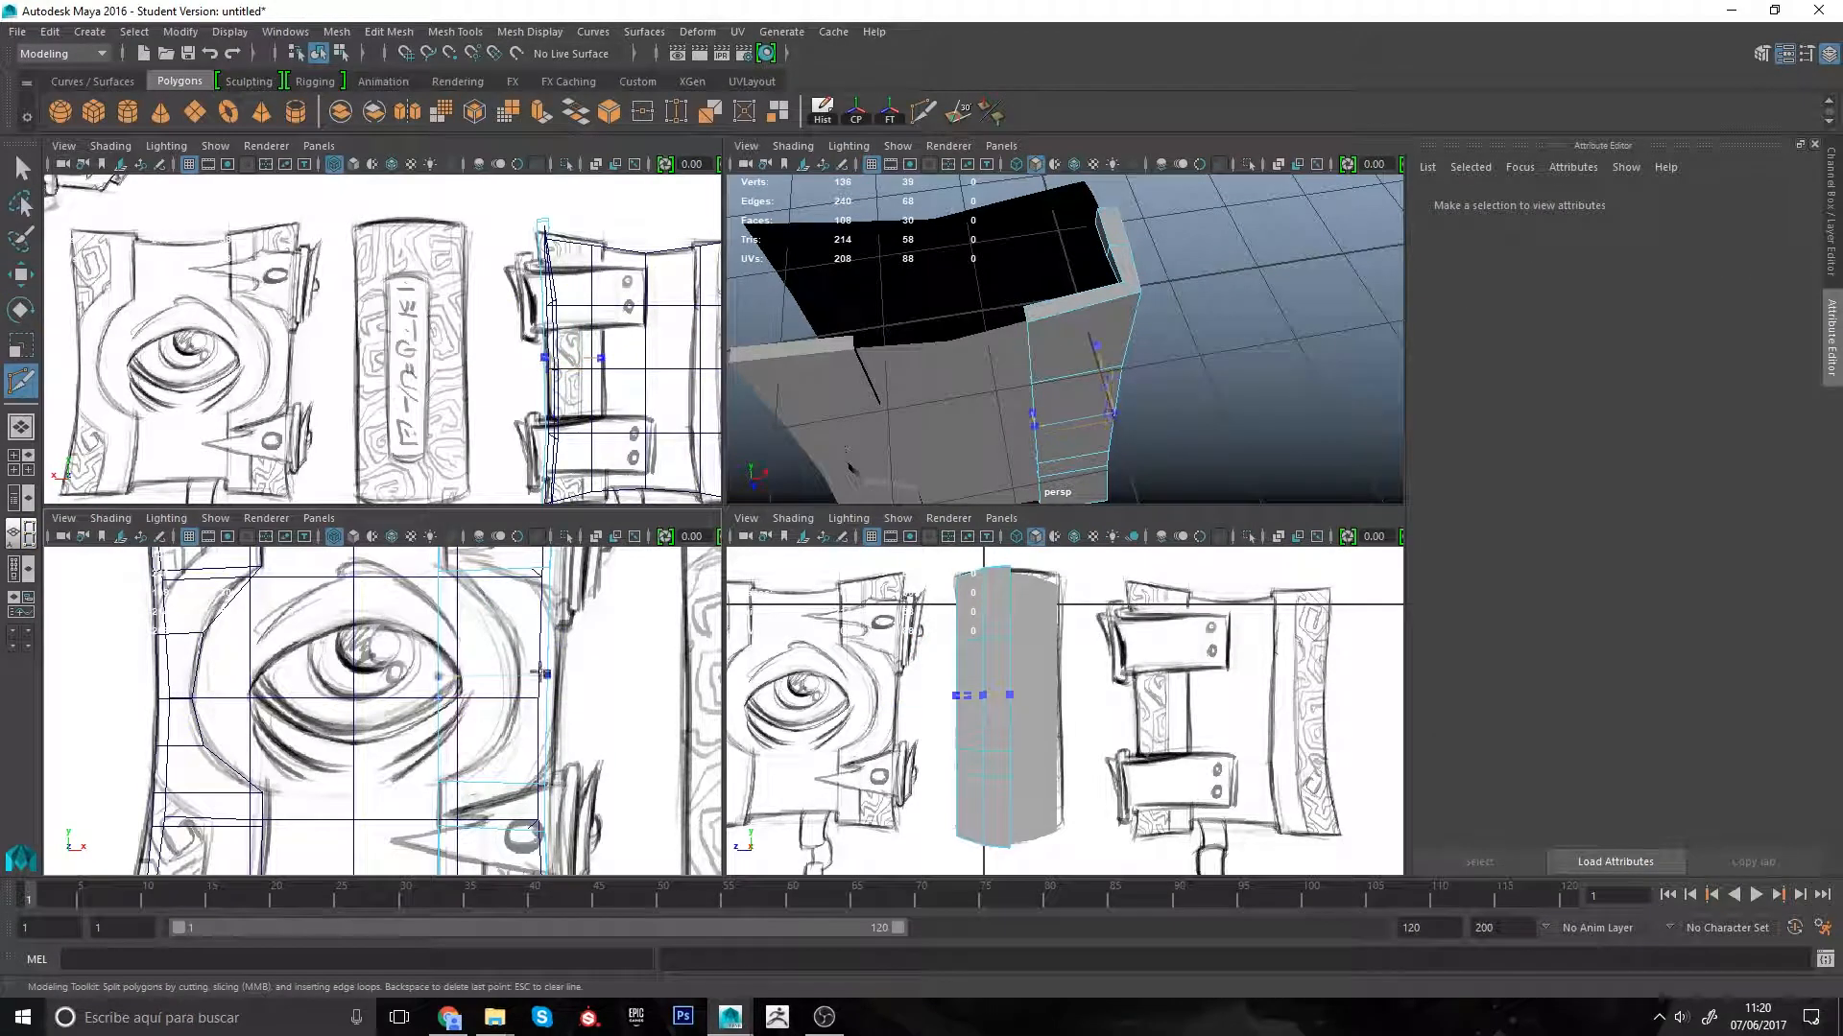
Step: Move the new middle loop's inner vertices toward the spine to match the eye's circular outline
key("q")
left_click_drag(1089, 426, 1151, 331, "alt")
right_click_drag(1056, 335, 993, 336)
left_click_drag(422, 655, 585, 701)
key("w")
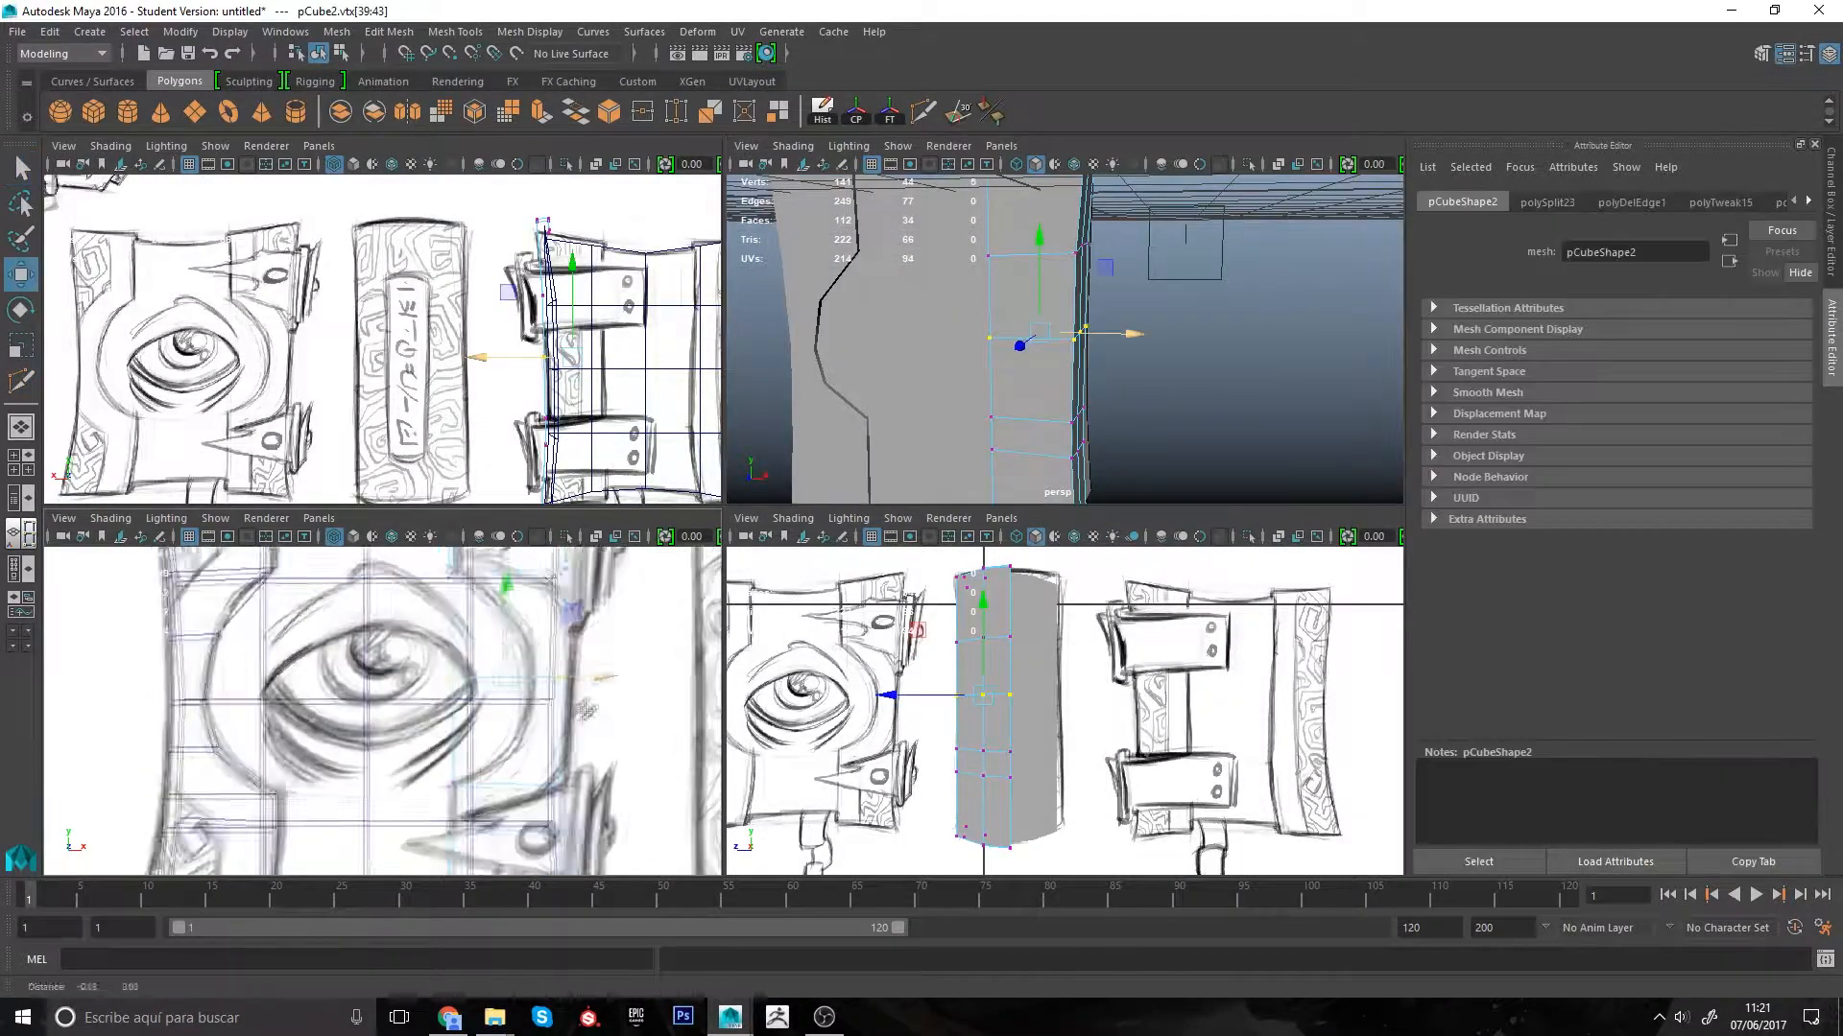
middle_click_drag(499, 709, 515, 711, "alt")
left_click_drag(432, 652, 516, 711)
middle_click_drag(515, 711, 554, 600)
Step: Insert edge loops above and below the flap's middle and move their inner vertices onto the circle's curve
left_click(924, 112)
left_click(553, 623, "ctrl")
left_click(557, 659, "ctrl")
key("q")
left_click_drag(471, 621, 535, 702)
key("w")
middle_click_drag(535, 702, 561, 703)
key("q")
left_click_drag(498, 597, 539, 634)
key("w")
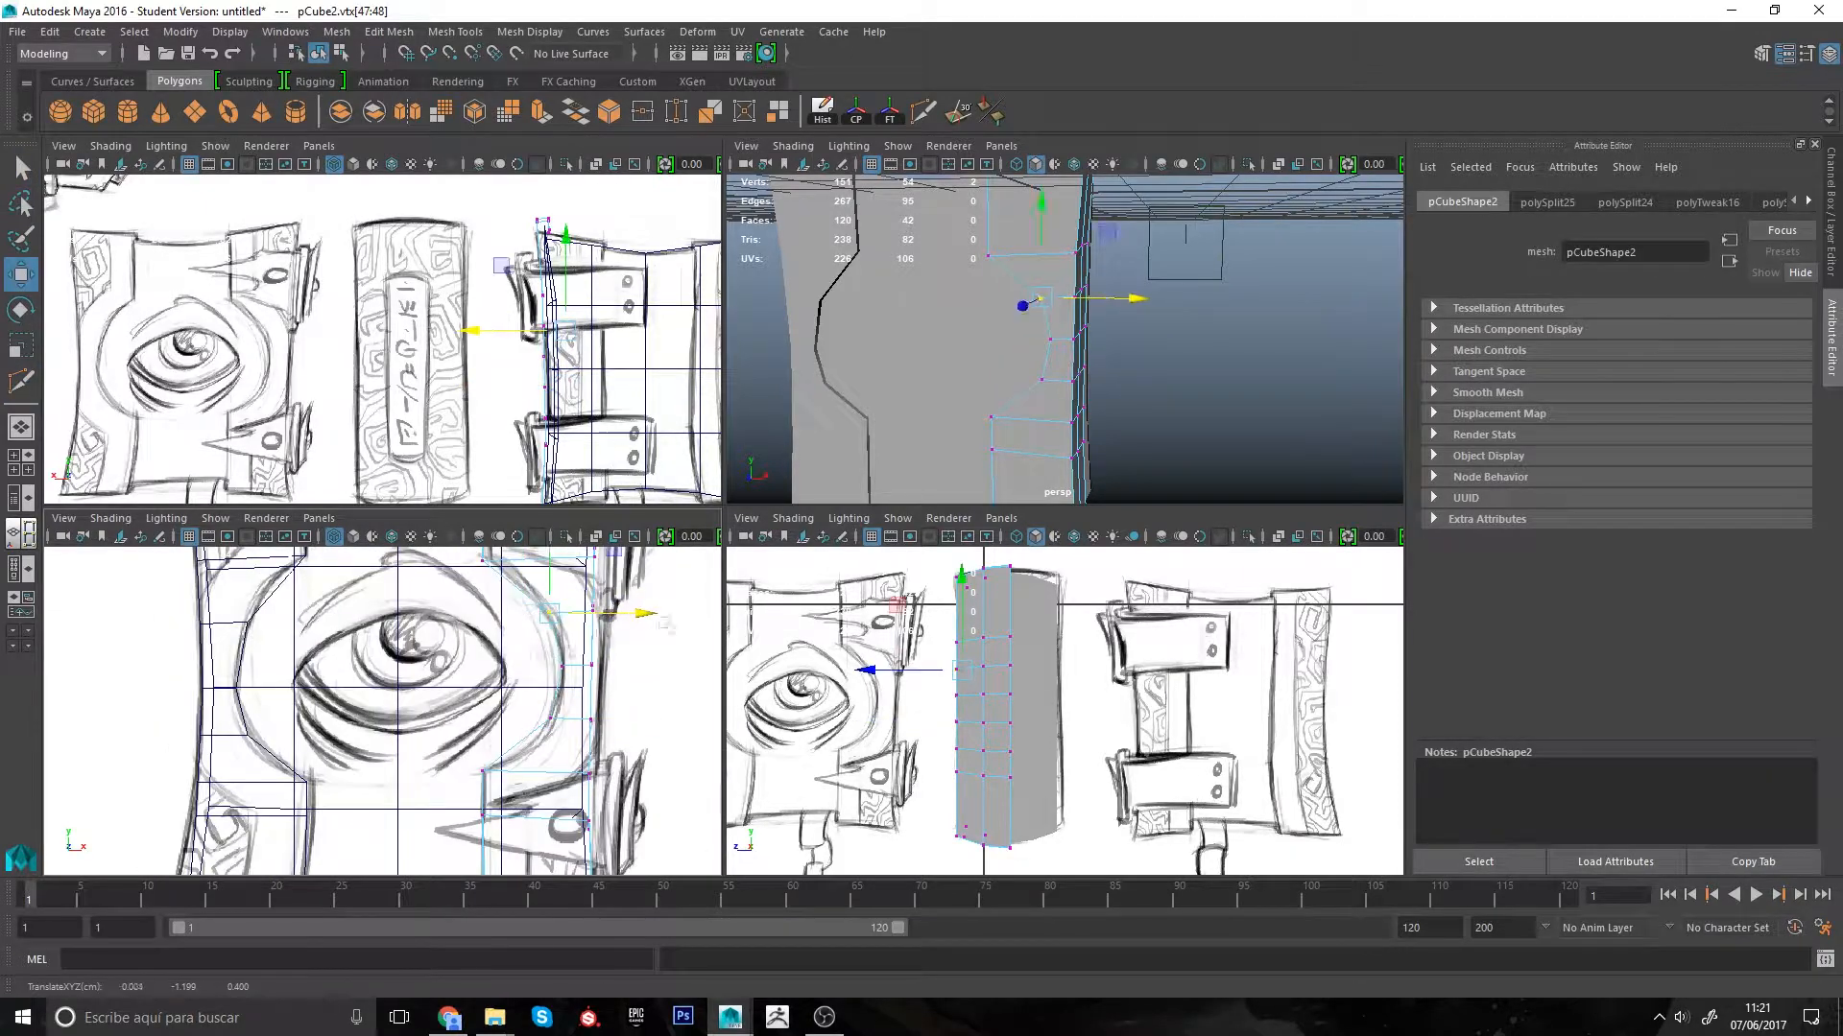
middle_click_drag(540, 633, 565, 633)
Step: Mirror the half spine strip across its open centre side to restore both halves
left_click_drag(1007, 307, 1017, 364, "alt")
key("alt+Tab")
scroll(439, 686, "down", 5)
middle_click_drag(439, 686, 439, 703, "alt")
left_click(439, 702, "alt")
left_click_drag(1171, 331, 1036, 340, "alt")
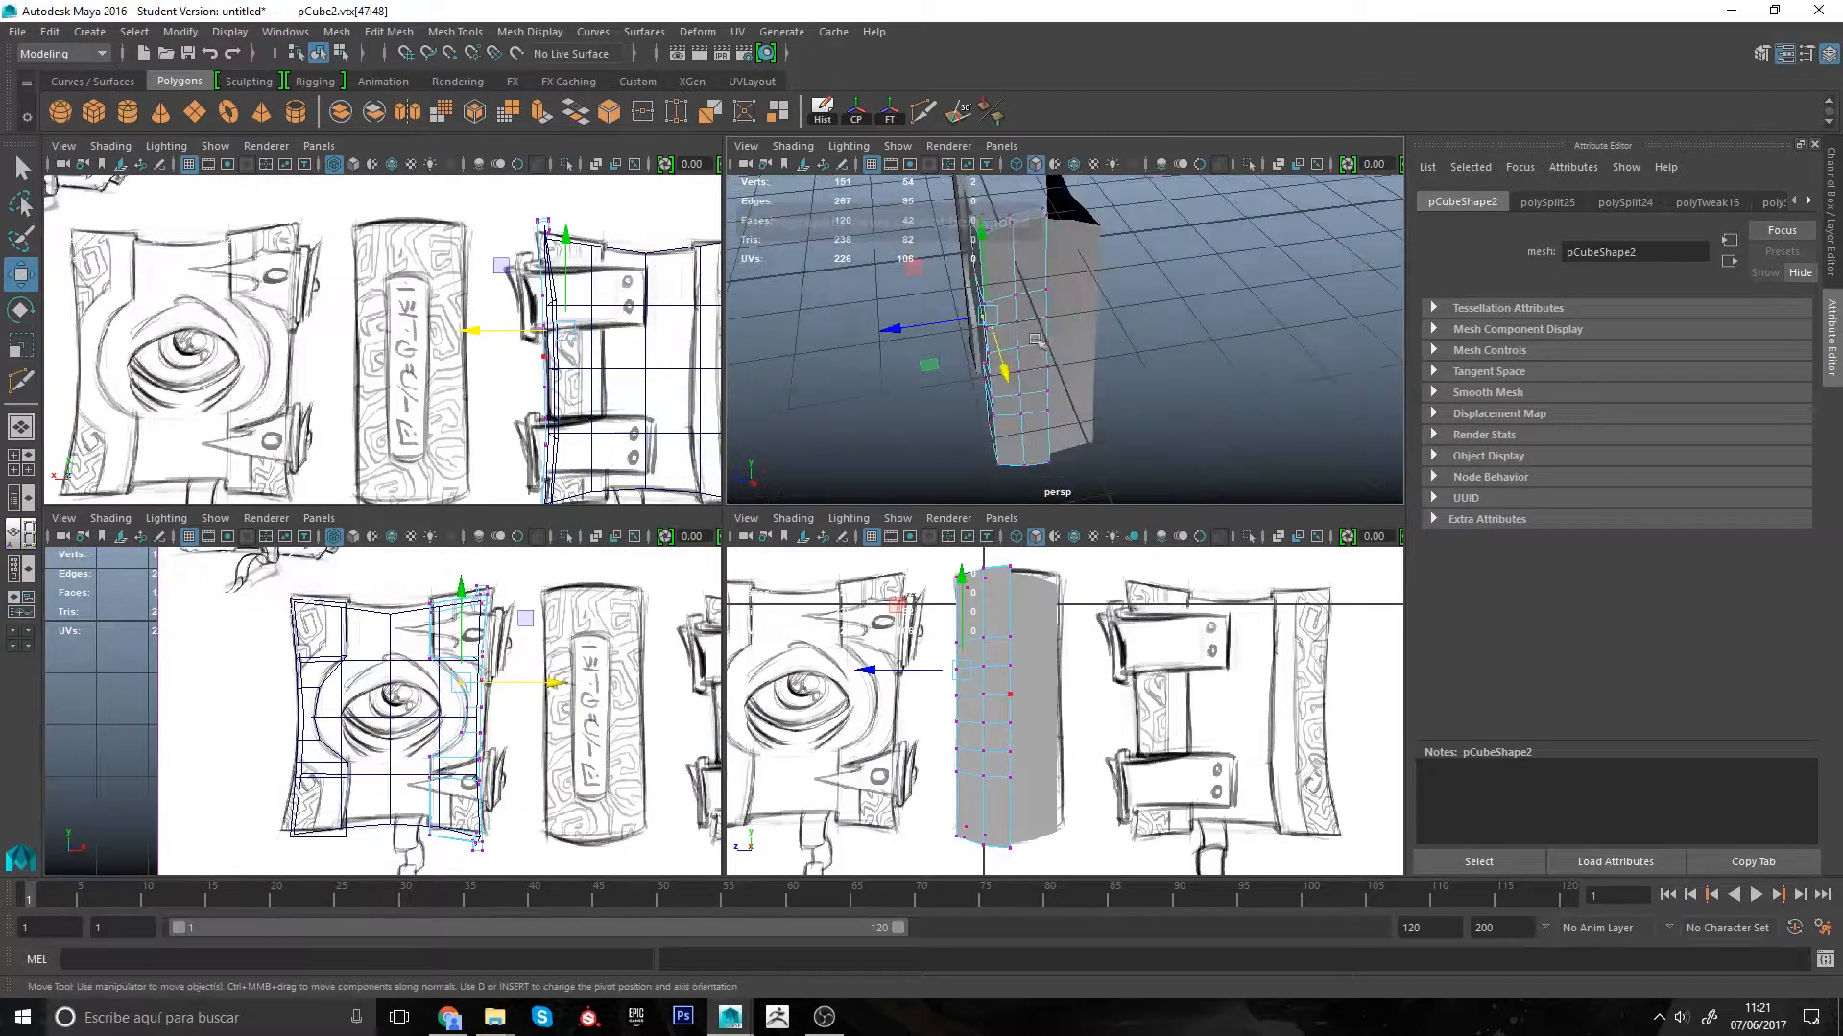
right_click_drag(1036, 340, 1103, 300)
left_click(1025, 331)
left_click_drag(1025, 332, 1104, 370, "alt")
right_click_drag(1022, 368, 1190, 627, "shift")
left_click_drag(1185, 331, 946, 384, "alt")
left_click(946, 384)
Step: Select the vertices of the mirrored spine strip and merge them to close the seam
left_click(1085, 336)
left_click_drag(1084, 336, 1242, 354, "alt")
right_click_drag(1241, 355, 1156, 354)
scroll(1166, 383, "down", 4)
left_click_drag(1176, 476, 1017, 255)
right_click_drag(1164, 378, 1186, 293, "shift")
scroll(1132, 350, "up", 4)
right_click_drag(1094, 351, 1161, 310)
Step: Create a copy of the shaped fore-edge band and place it on the opposite cover
left_click_drag(1162, 326, 945, 384, "alt")
left_click(1211, 278)
left_click_drag(1211, 278, 1135, 341, "alt")
right_click(1135, 347, "shift")
right_click_drag(1135, 347, 1276, 633, "shift")
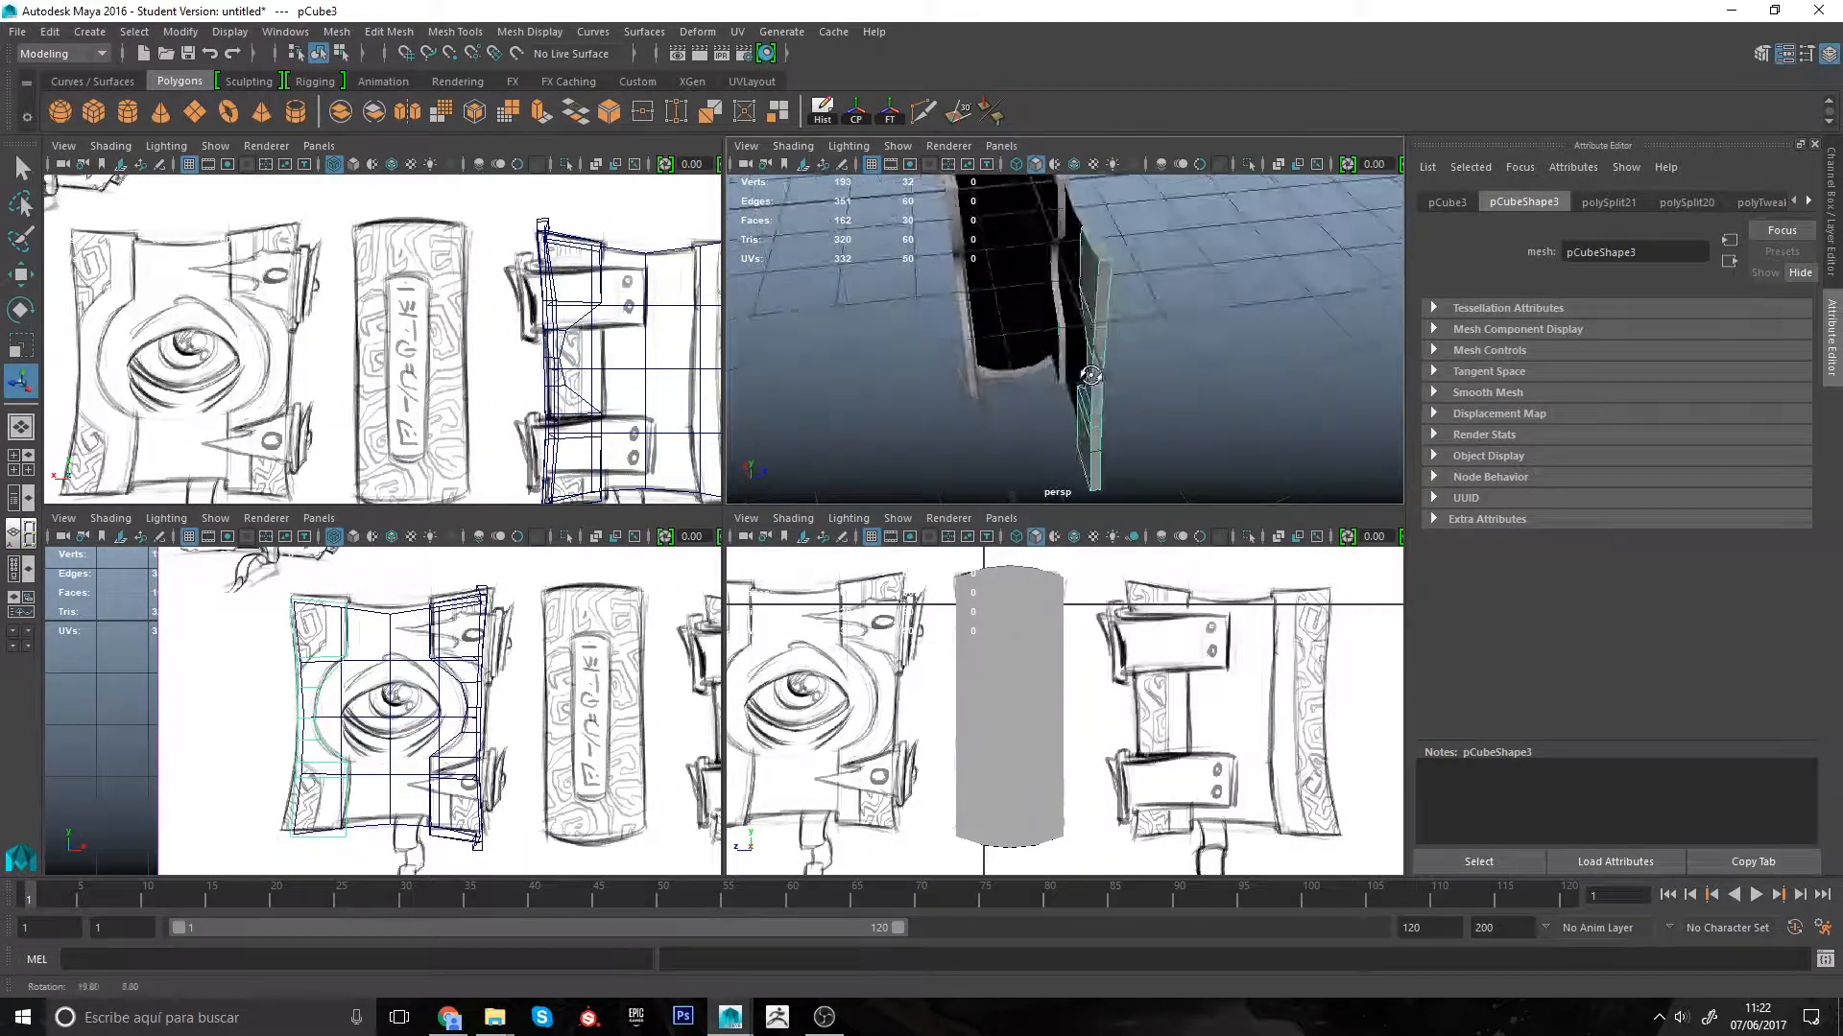
key("w")
left_click_drag(1224, 267, 1104, 300)
left_click_drag(1056, 307, 1017, 387, "alt")
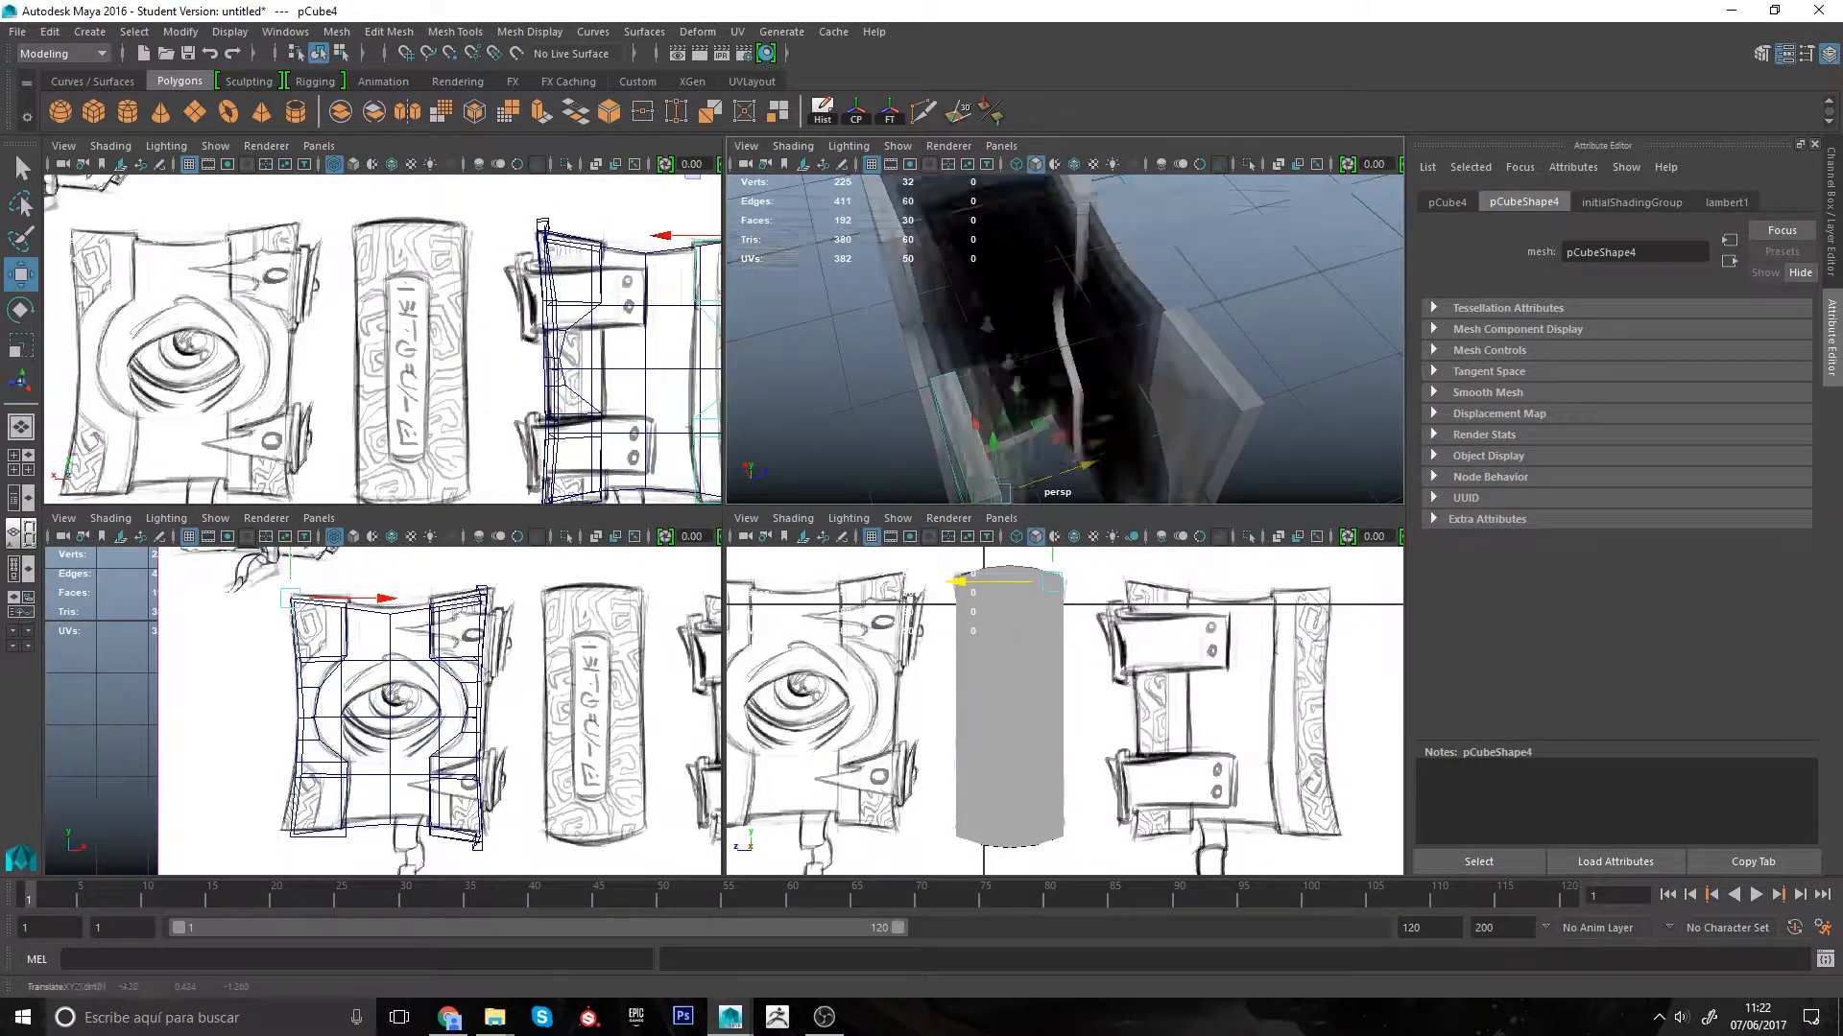
left_click(1249, 228)
Step: Select the spine strip's centre column of vertices and pull it outward to bulge the spine
left_click_drag(1249, 228, 1233, 358, "alt")
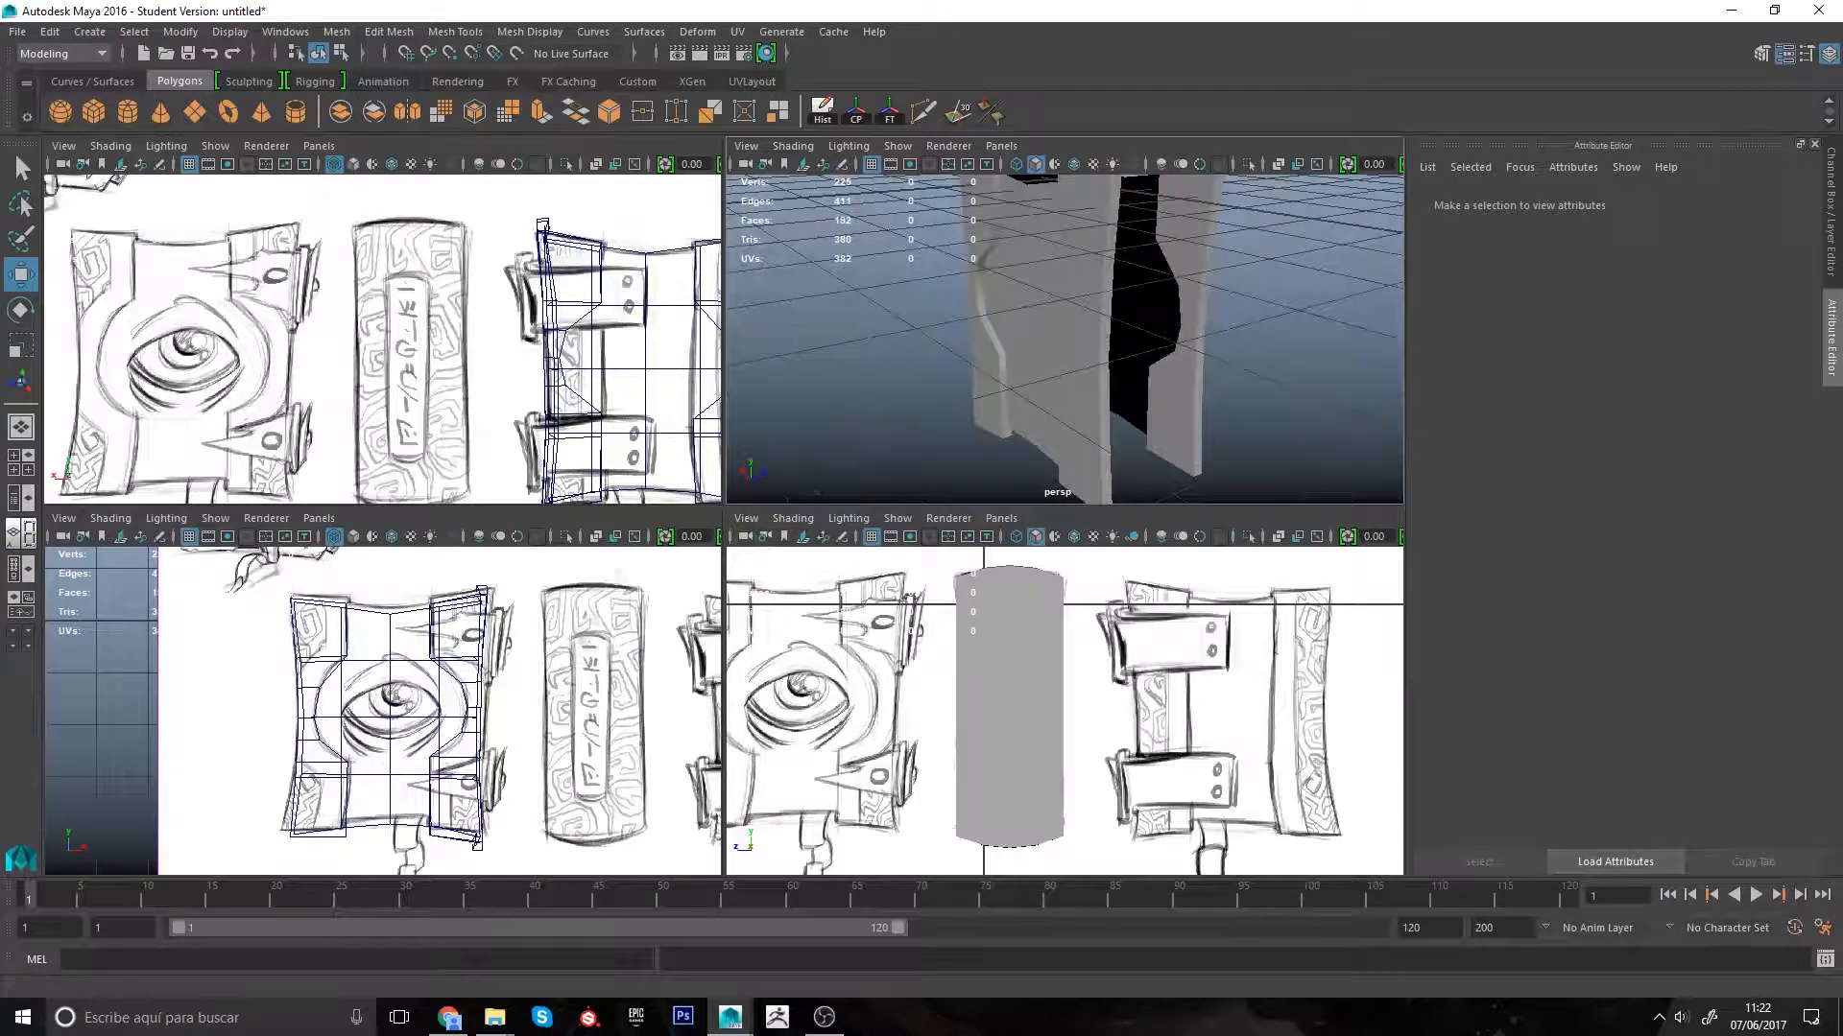
left_click_drag(1169, 465, 1156, 437, "alt")
scroll(403, 345, "down", 4)
middle_click_drag(403, 345, 516, 399, "alt")
left_click_drag(1185, 317, 1144, 216, "alt")
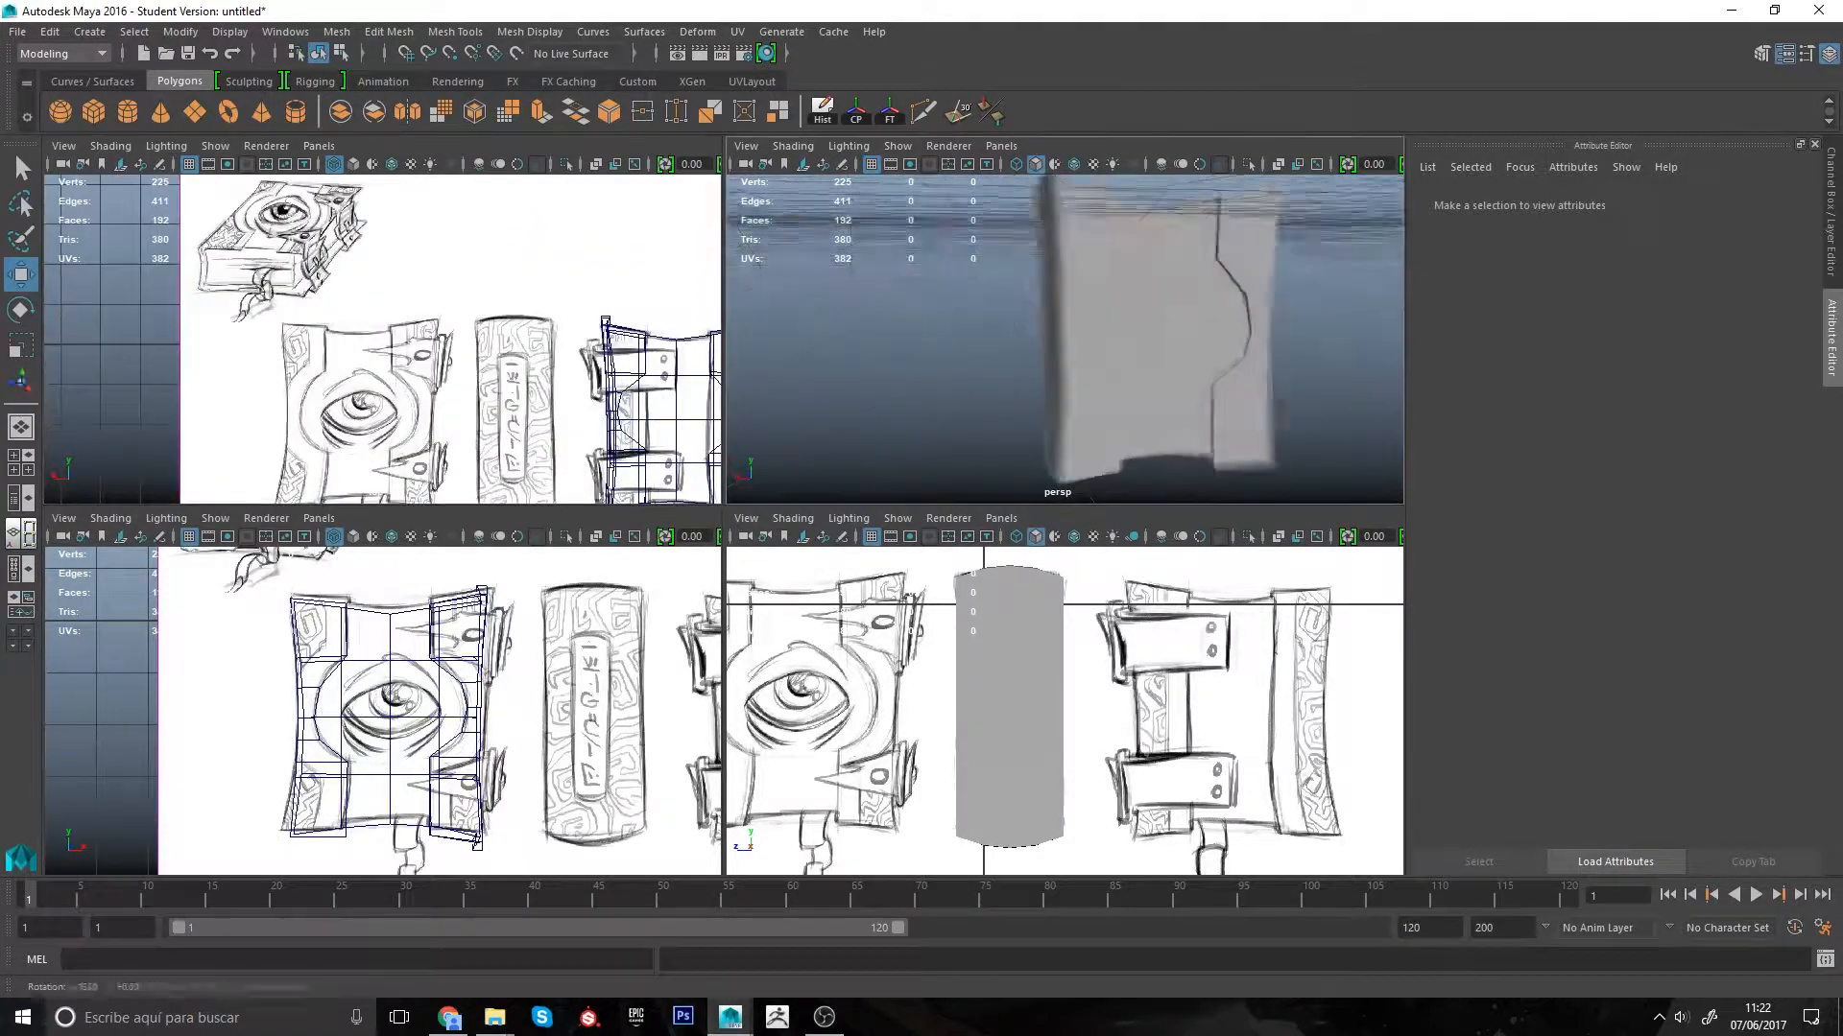
left_click(1058, 367)
right_click_drag(1056, 382, 971, 382)
left_click_drag(1046, 403, 1104, 461, "alt")
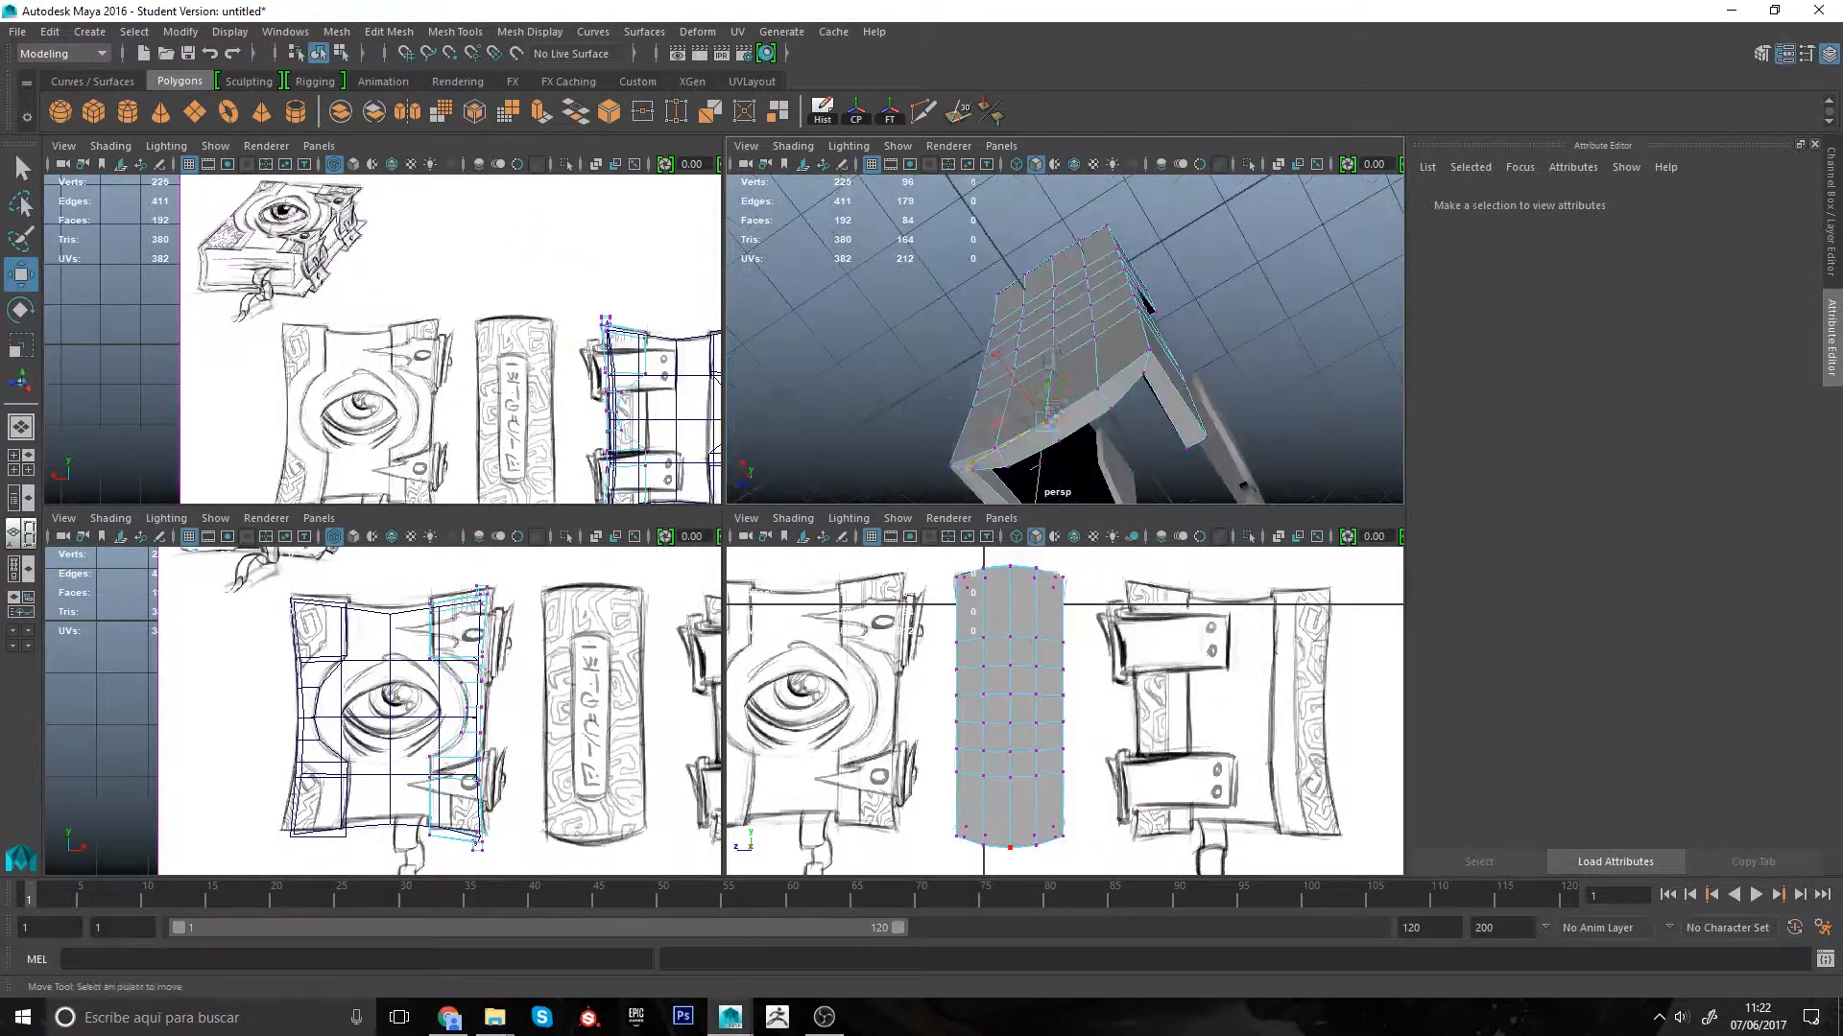
left_click_drag(996, 557, 1021, 859)
left_click_drag(1065, 432, 1103, 369, "alt")
left_click_drag(969, 288, 960, 284)
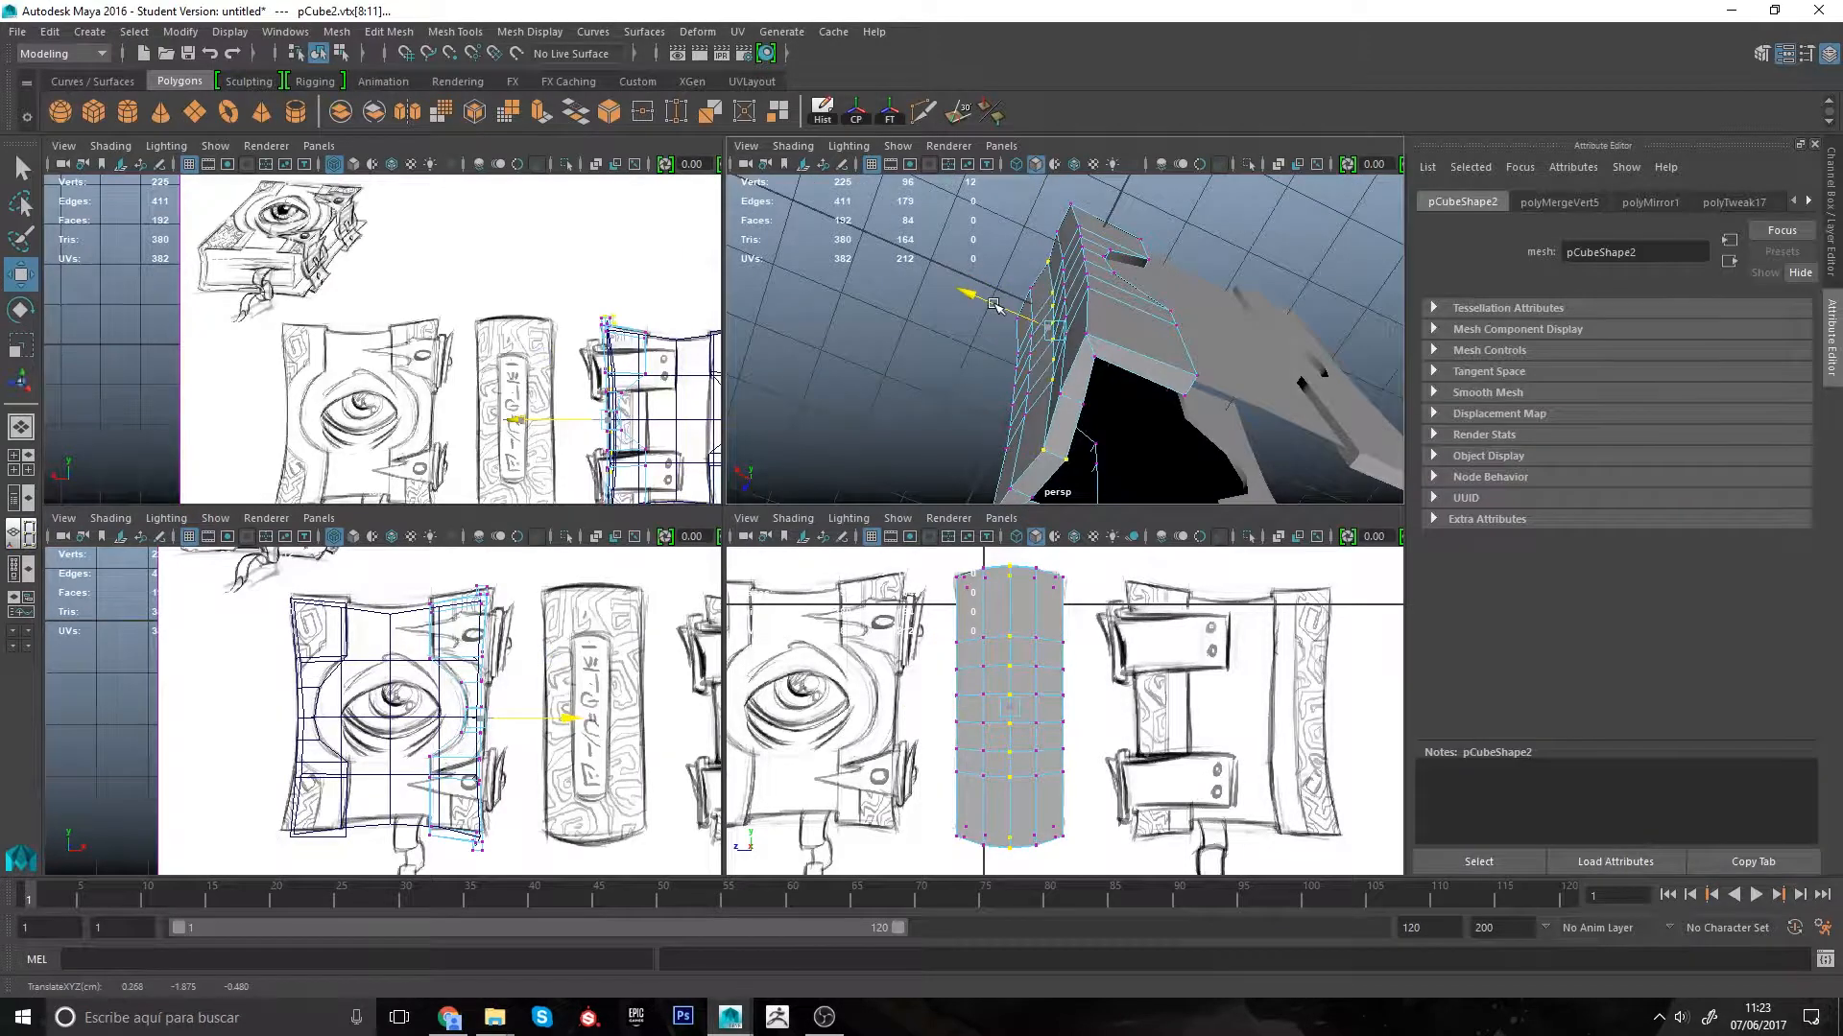
Step: Adjust the spine strip's rounding using the vertex columns on both sides of its centre column
left_click_drag(1046, 412, 1071, 365, "alt")
left_click_drag(1023, 557, 1046, 860)
double_click(1011, 466, "shift")
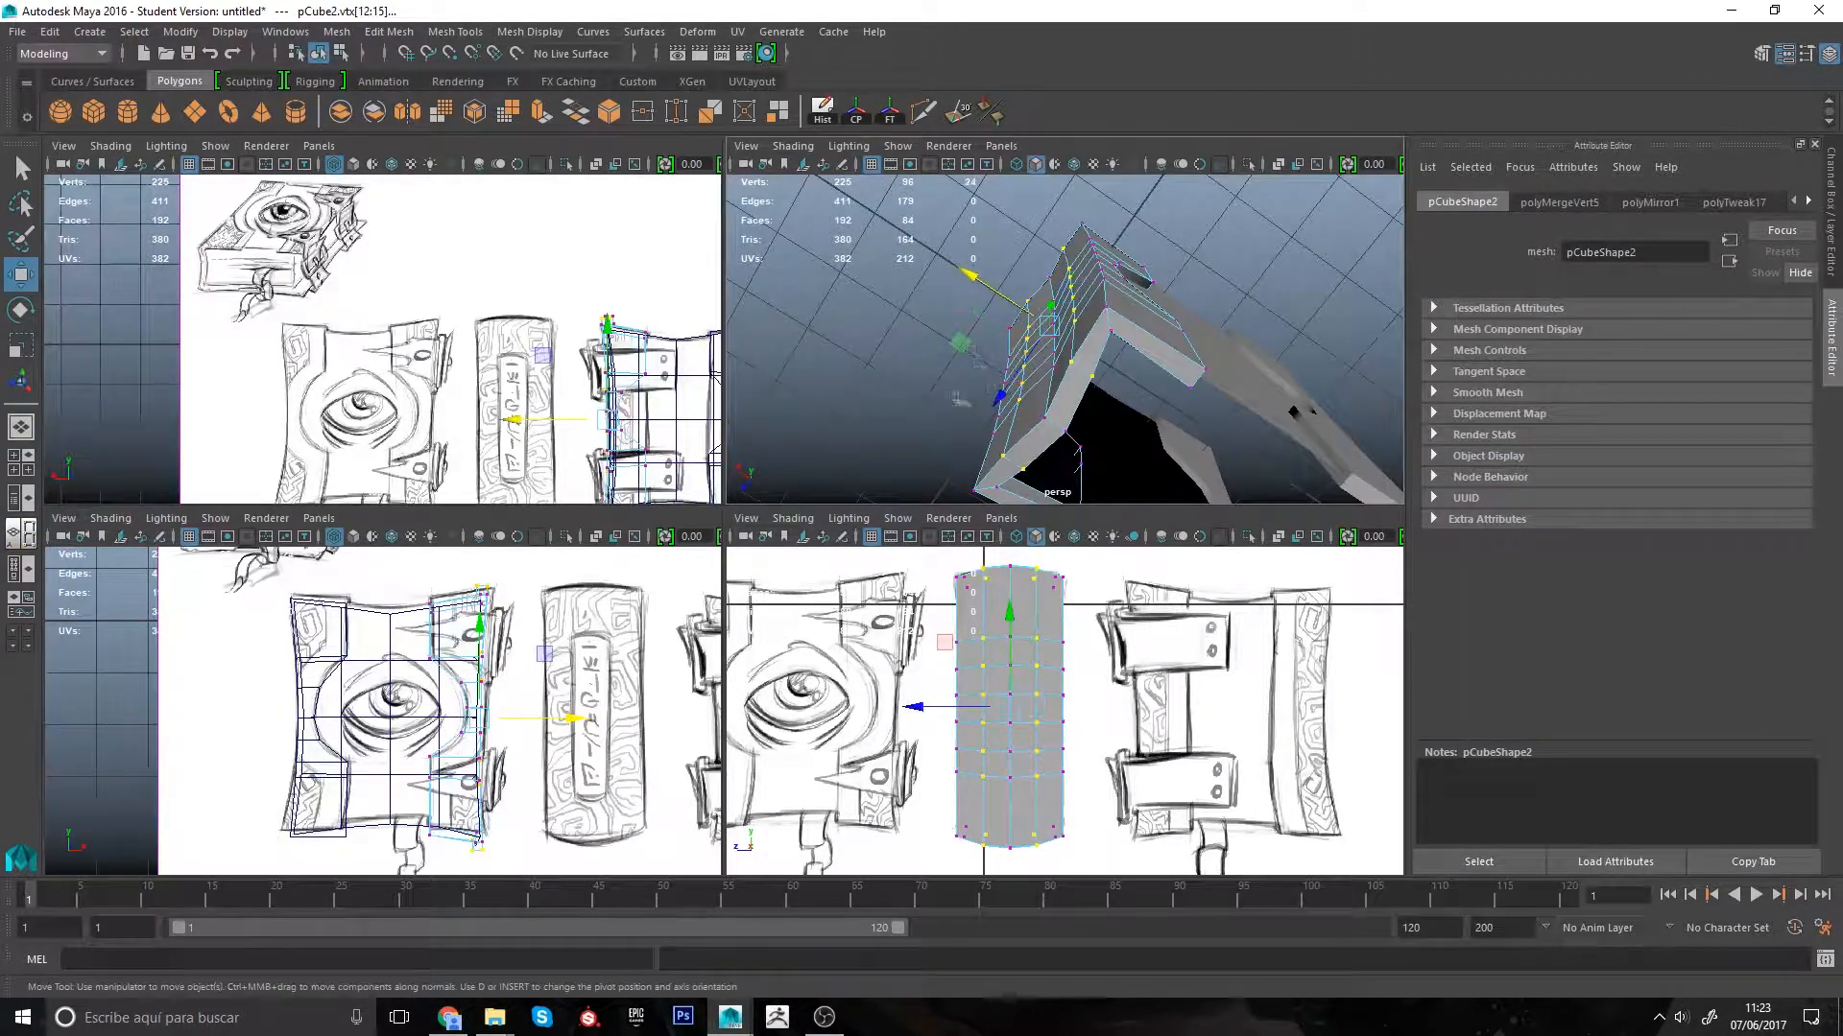
left_click_drag(1044, 264, 1028, 403, "alt")
left_click(969, 336)
Step: Enlarge the orthographic view of the strap cover to compare the mesh with its sketch
scroll(969, 336, "down", 4)
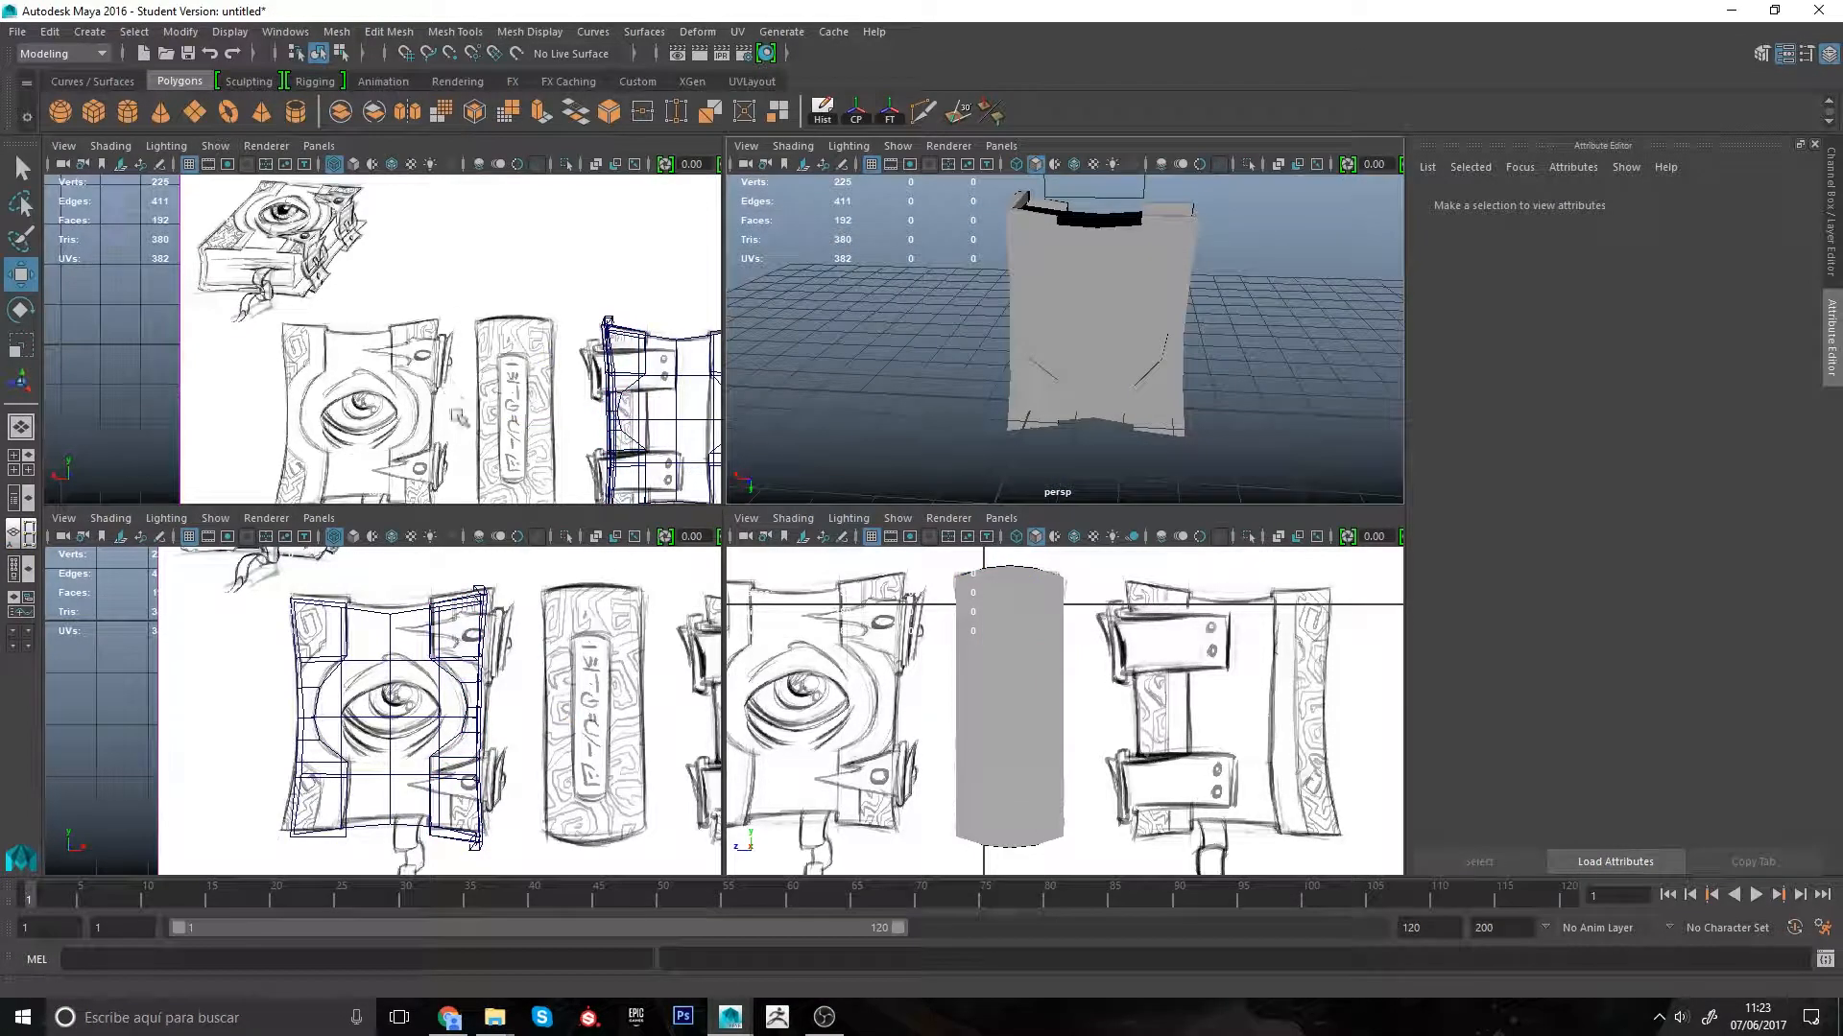
key("space")
scroll(945, 637, "up", 2)
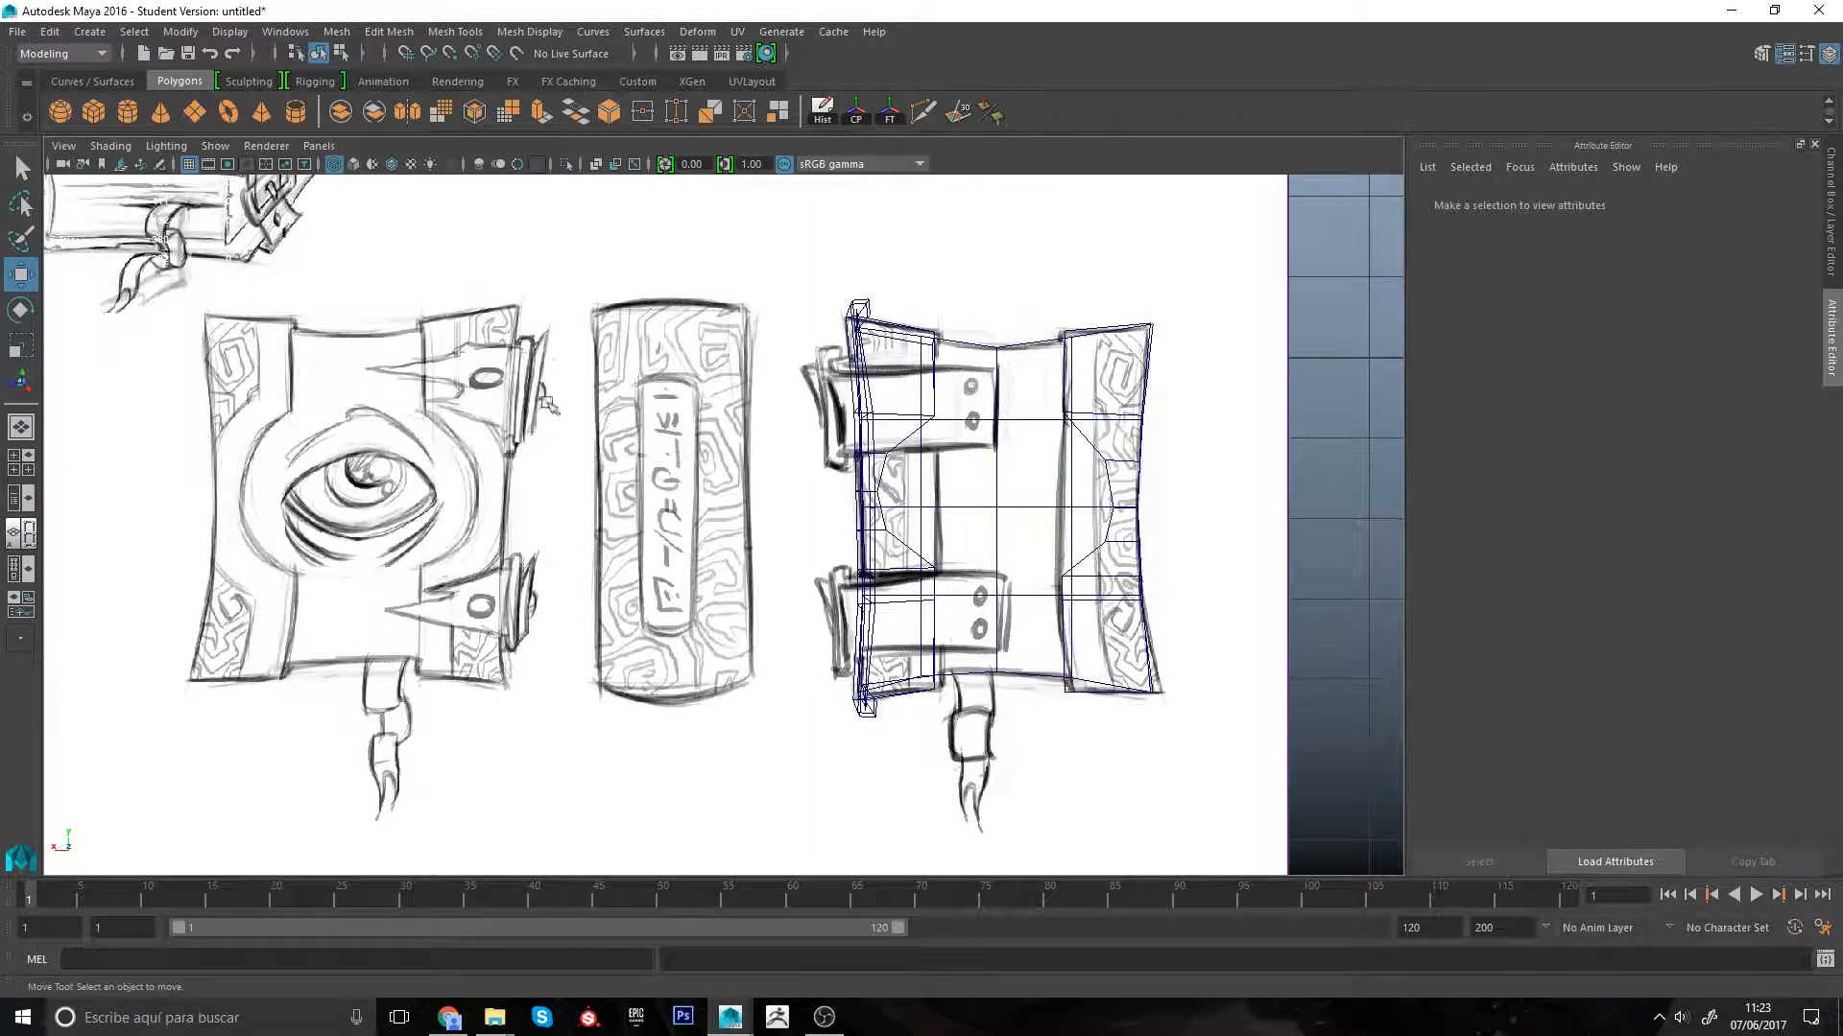
Step: Create a polygon cube and position it over the upper strap in the back-view sketch
middle_click_drag(549, 405, 816, 531, "alt")
left_click(100, 119)
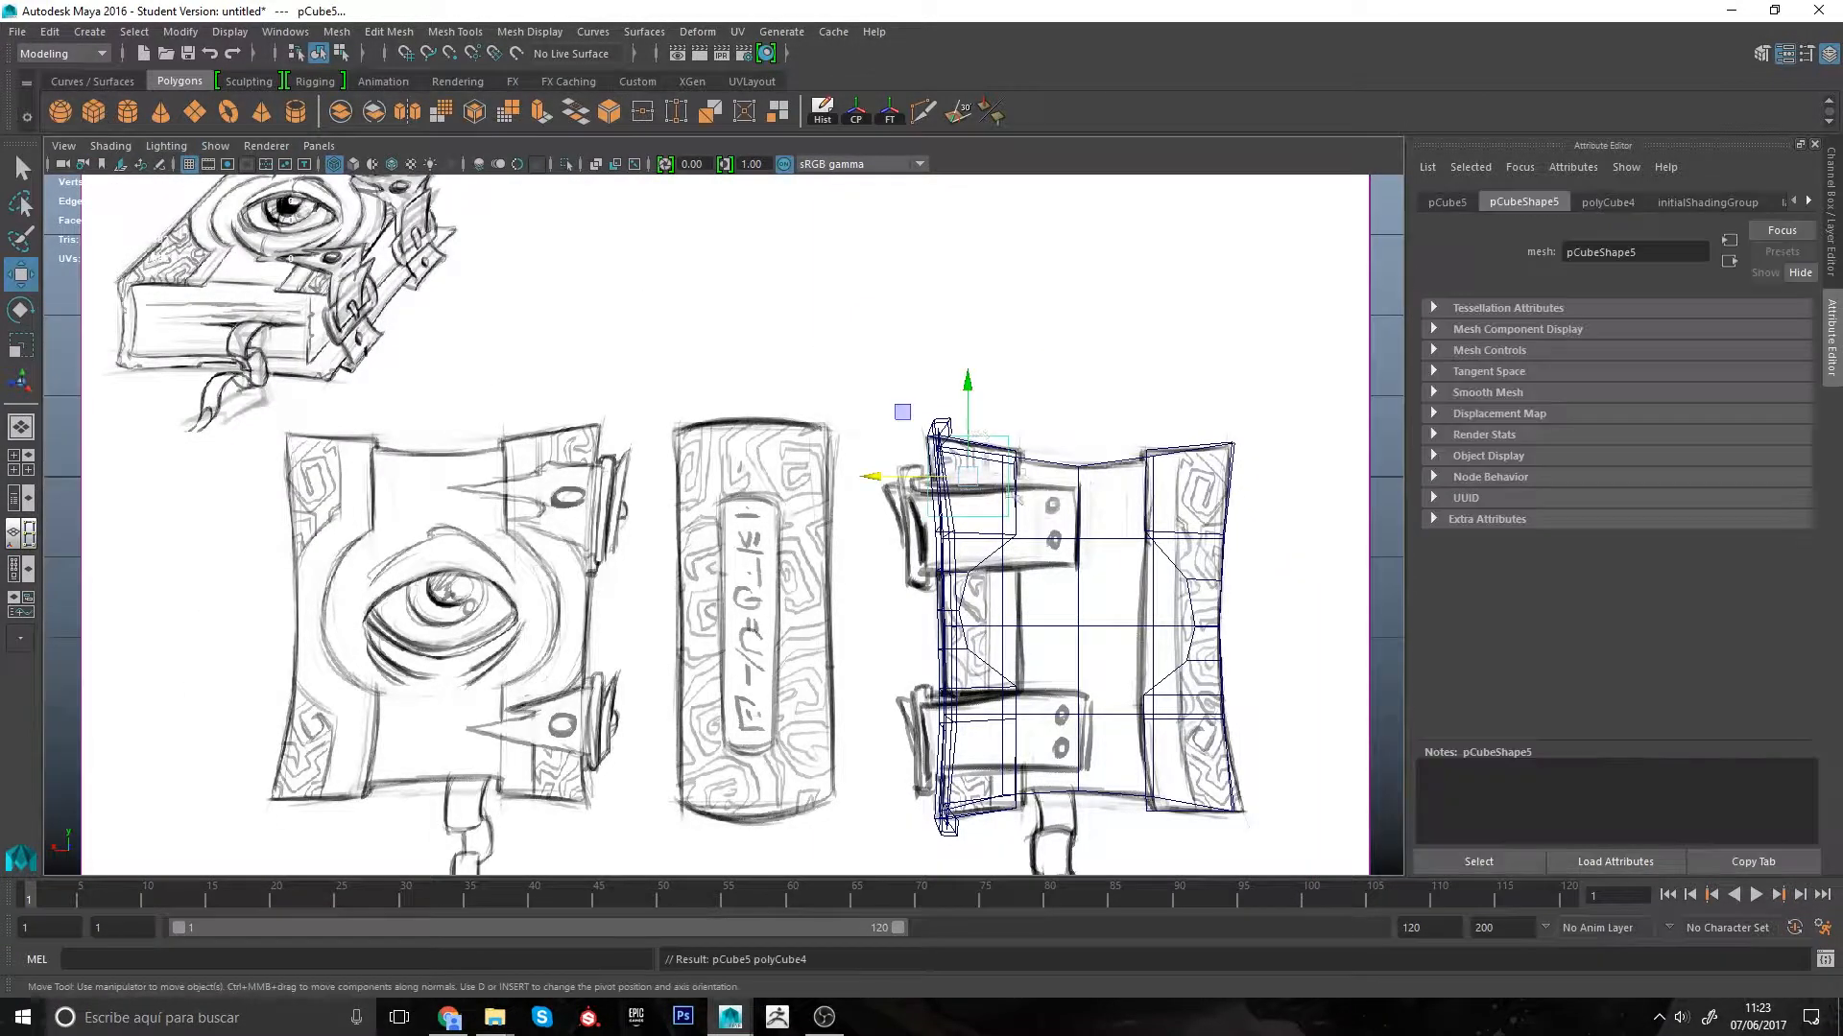
middle_click_drag(902, 412, 913, 429)
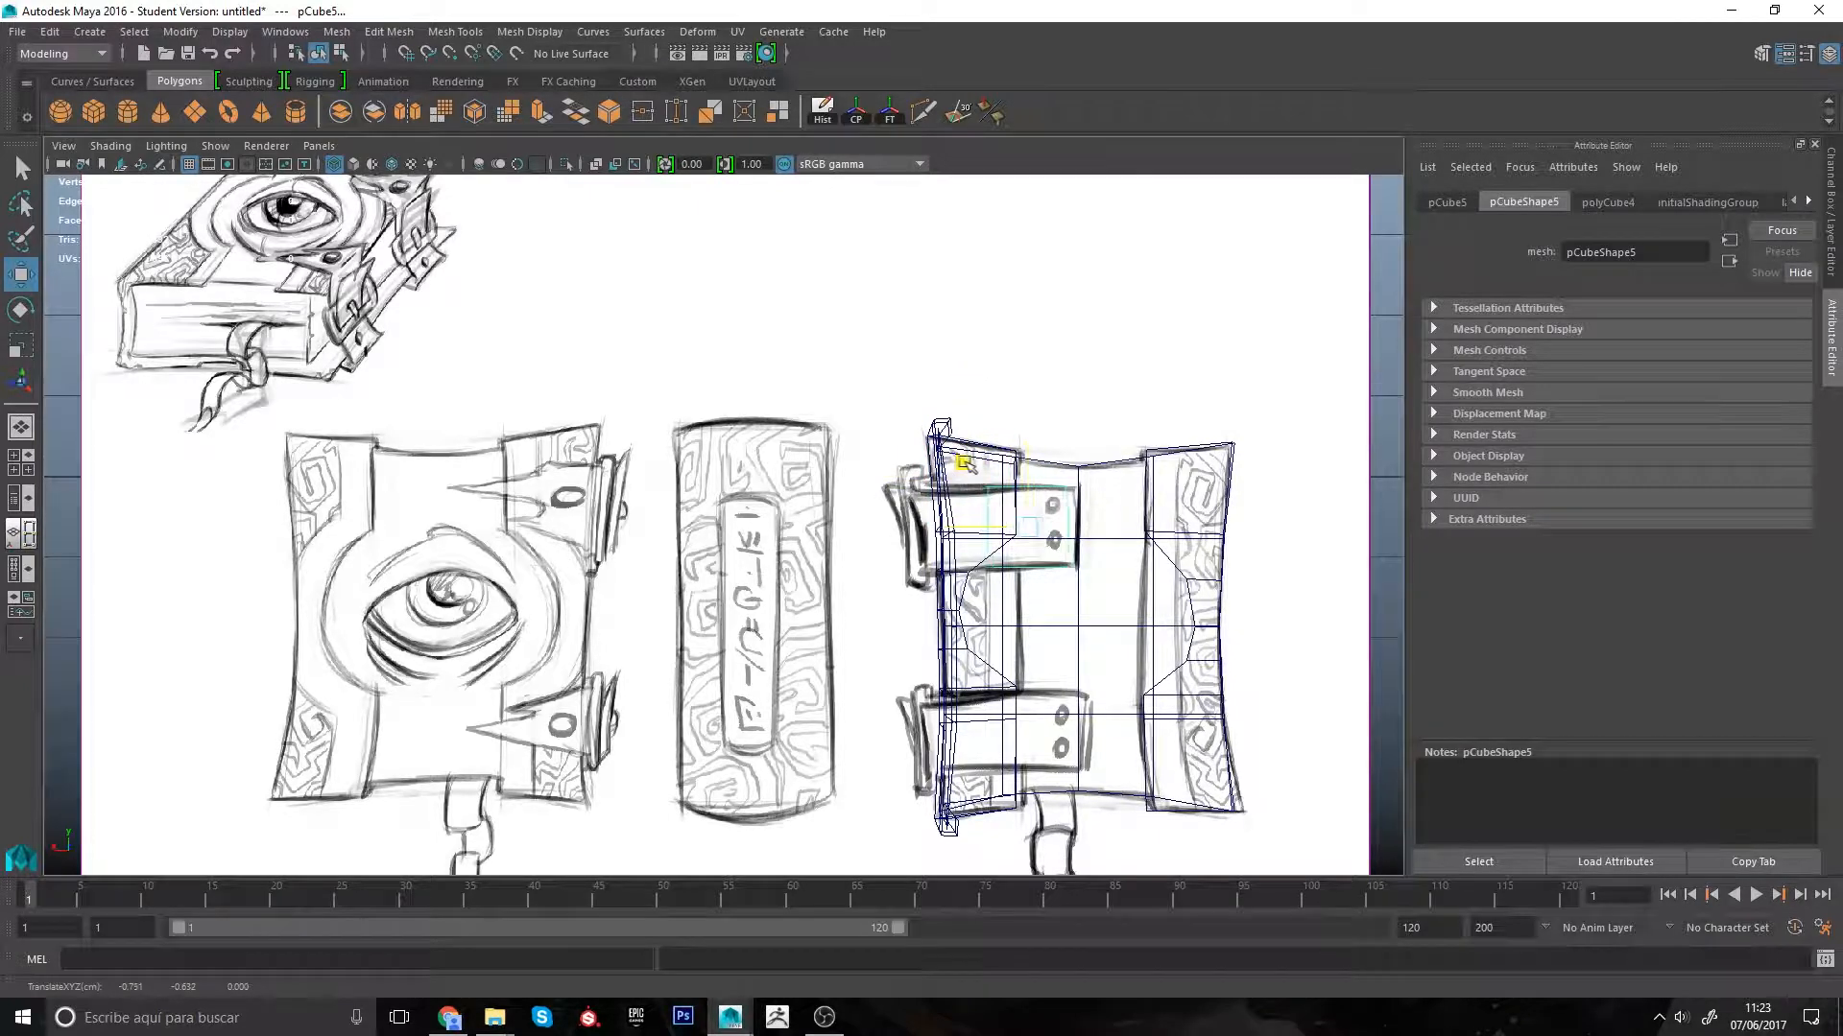
right_click(1149, 375)
right_click_drag(1073, 506, 1071, 561)
key("ctrl+z")
key("space")
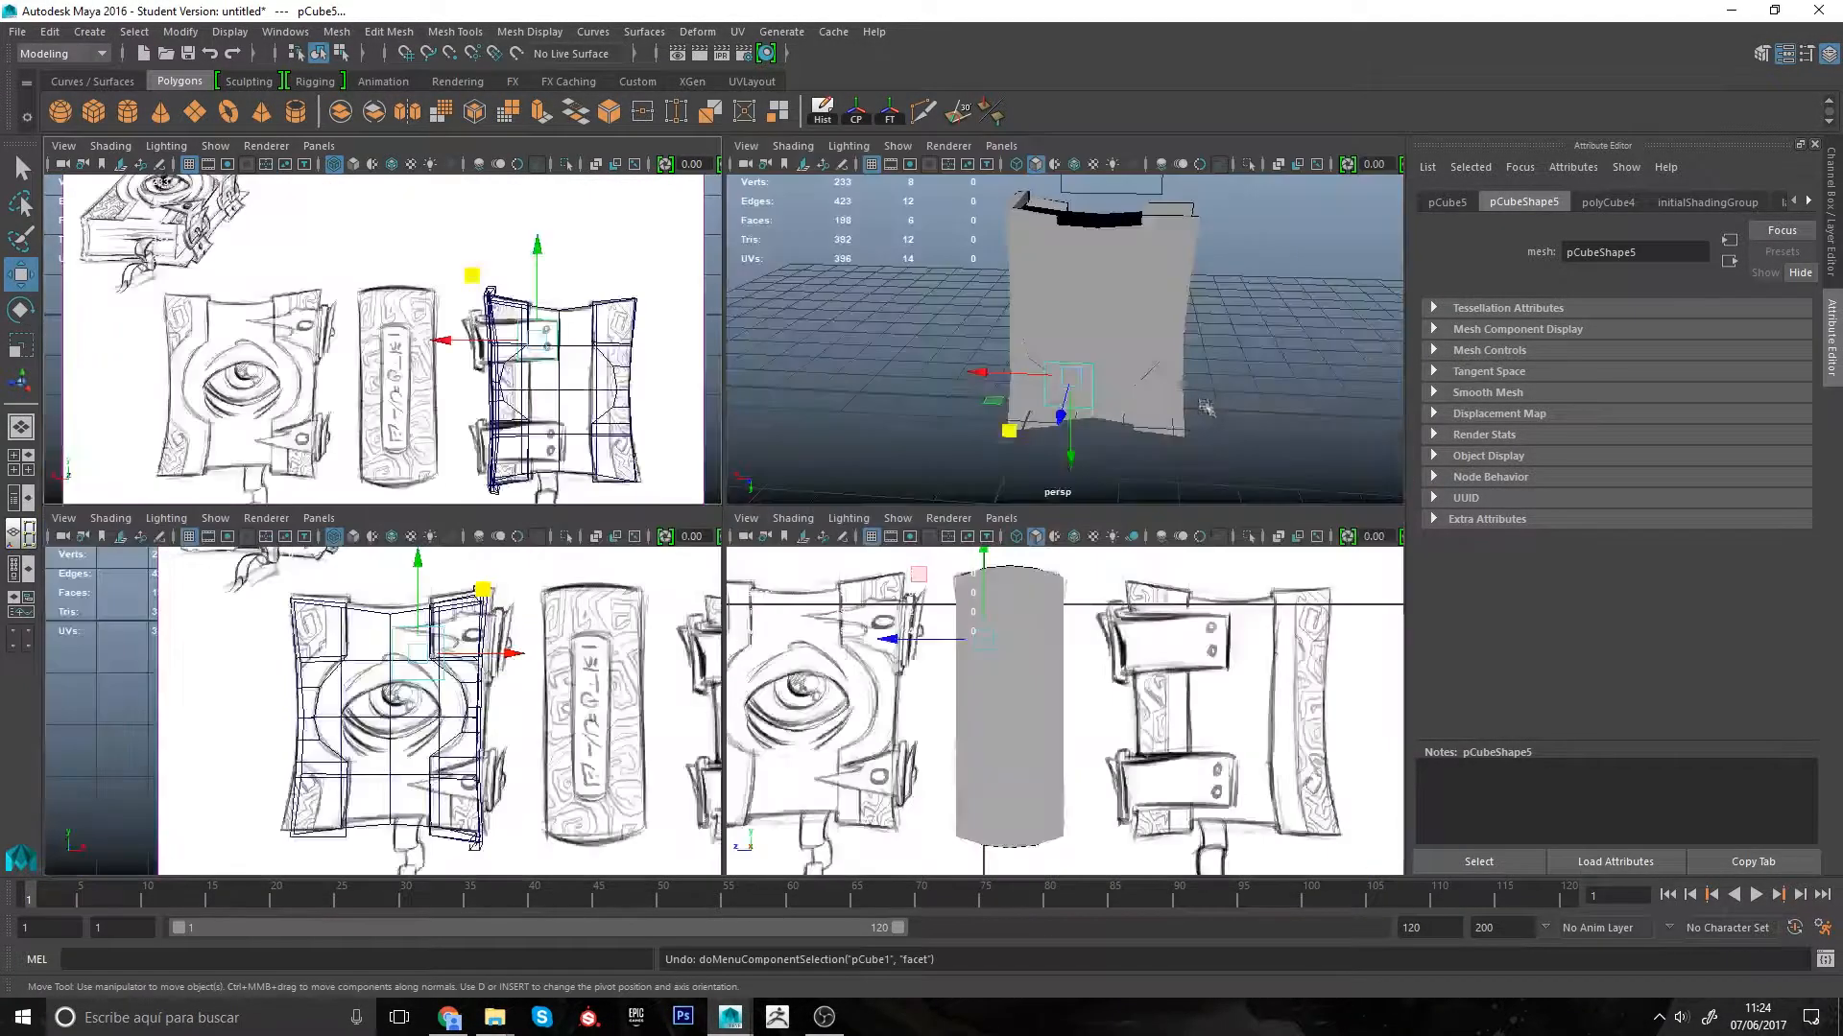
Step: Move the cube's outer side face along X so the block covers the upper strap's length beyond the book's edge
key("space")
left_click_drag(1040, 461, 710, 472, "alt")
right_click_drag(699, 459, 703, 503)
key("space")
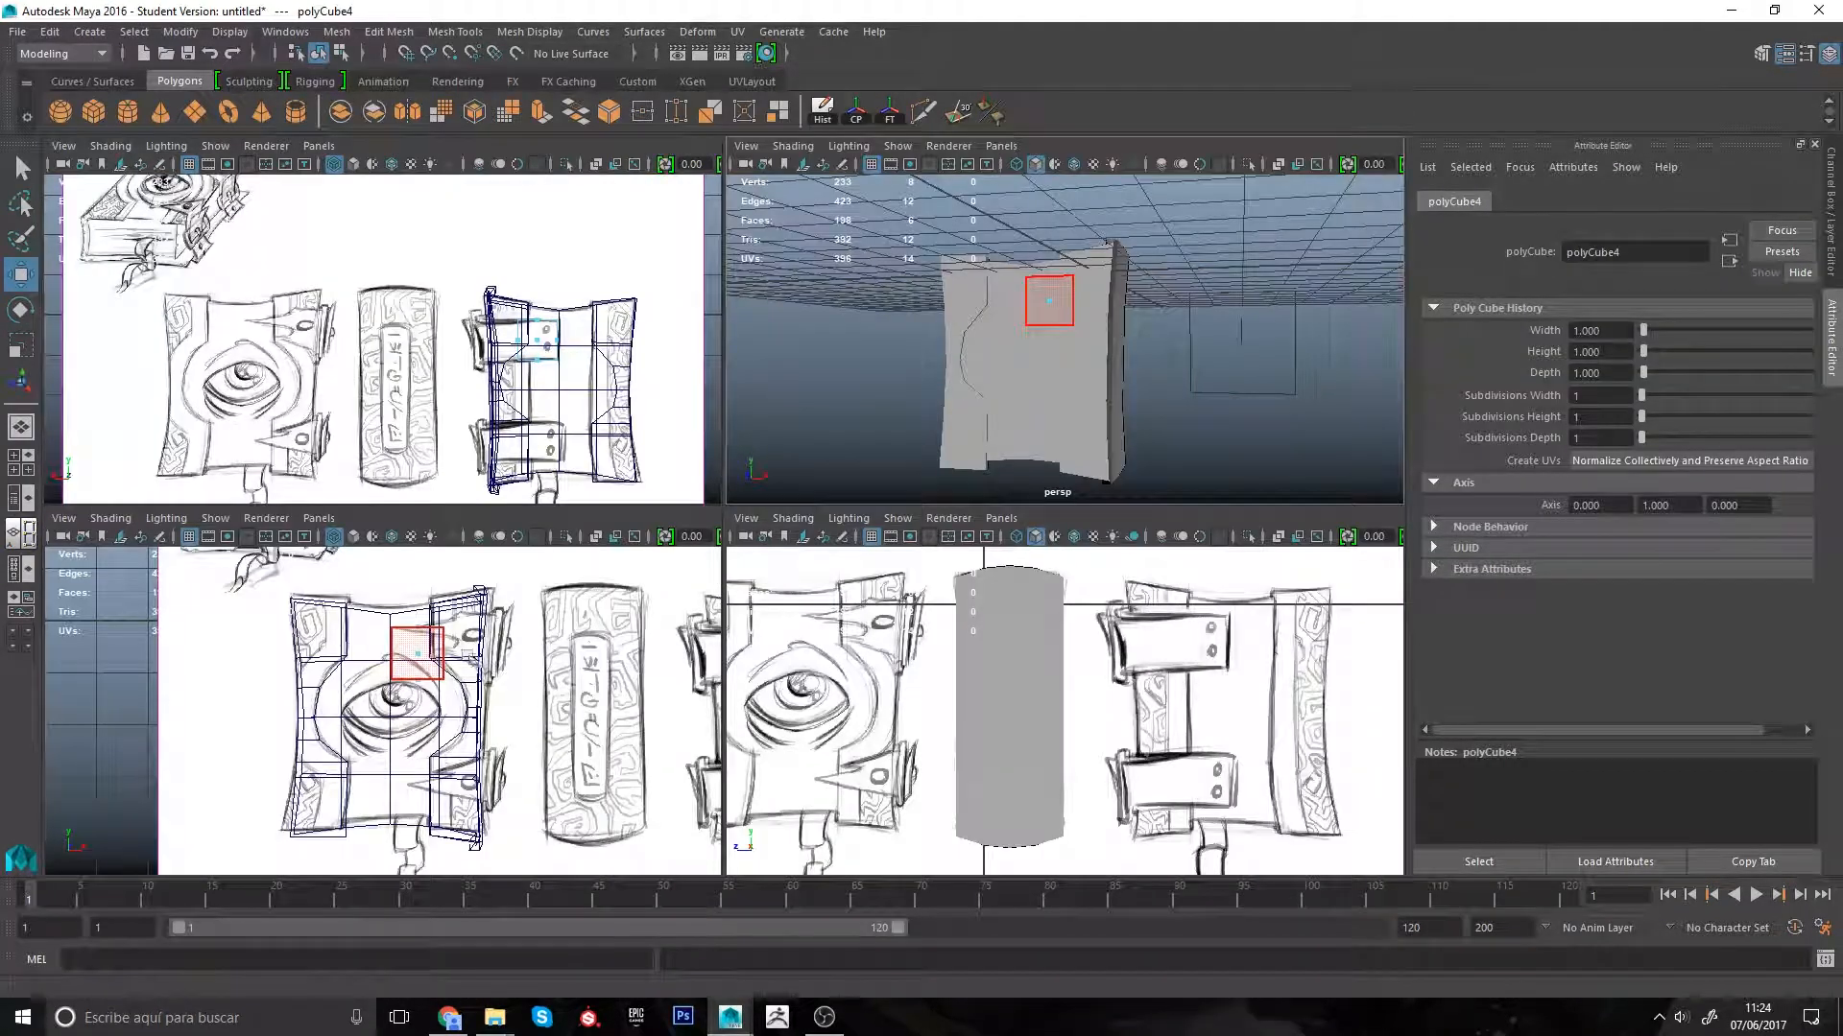
left_click_drag(467, 641, 434, 667)
middle_click_drag(534, 652, 596, 632, "alt")
left_click_drag(596, 632, 607, 633)
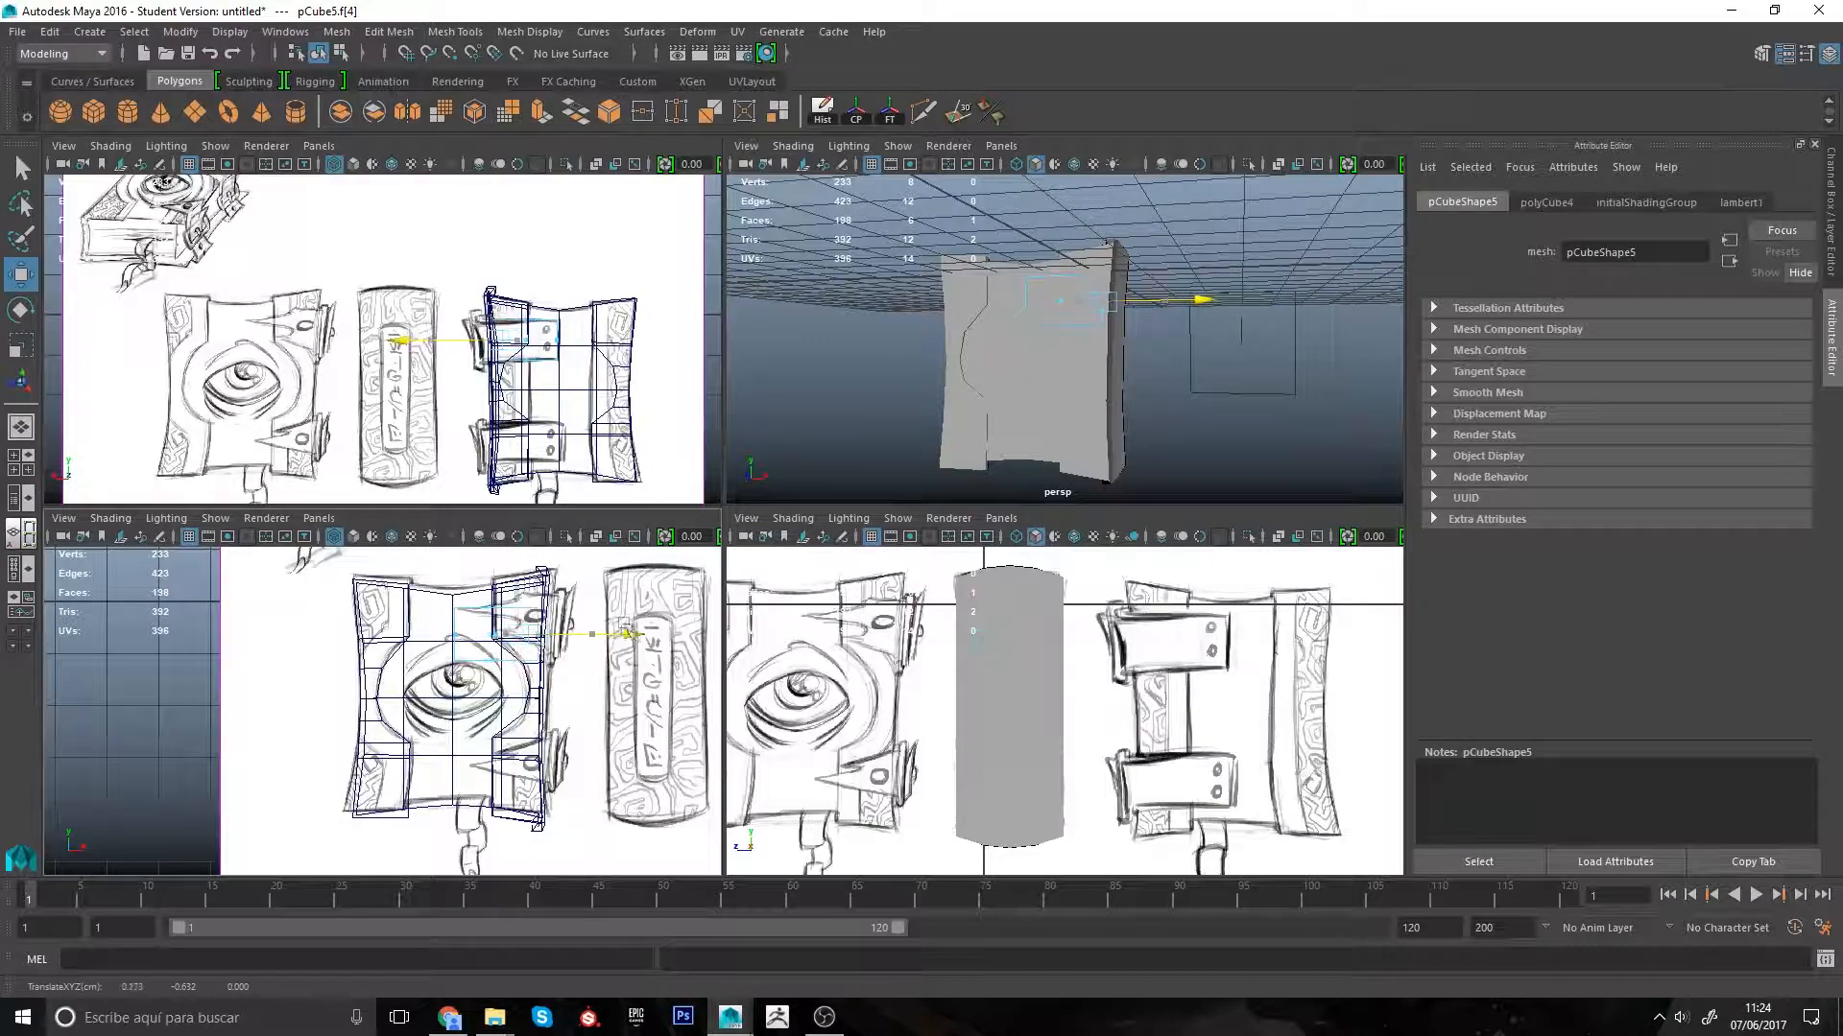
key("space")
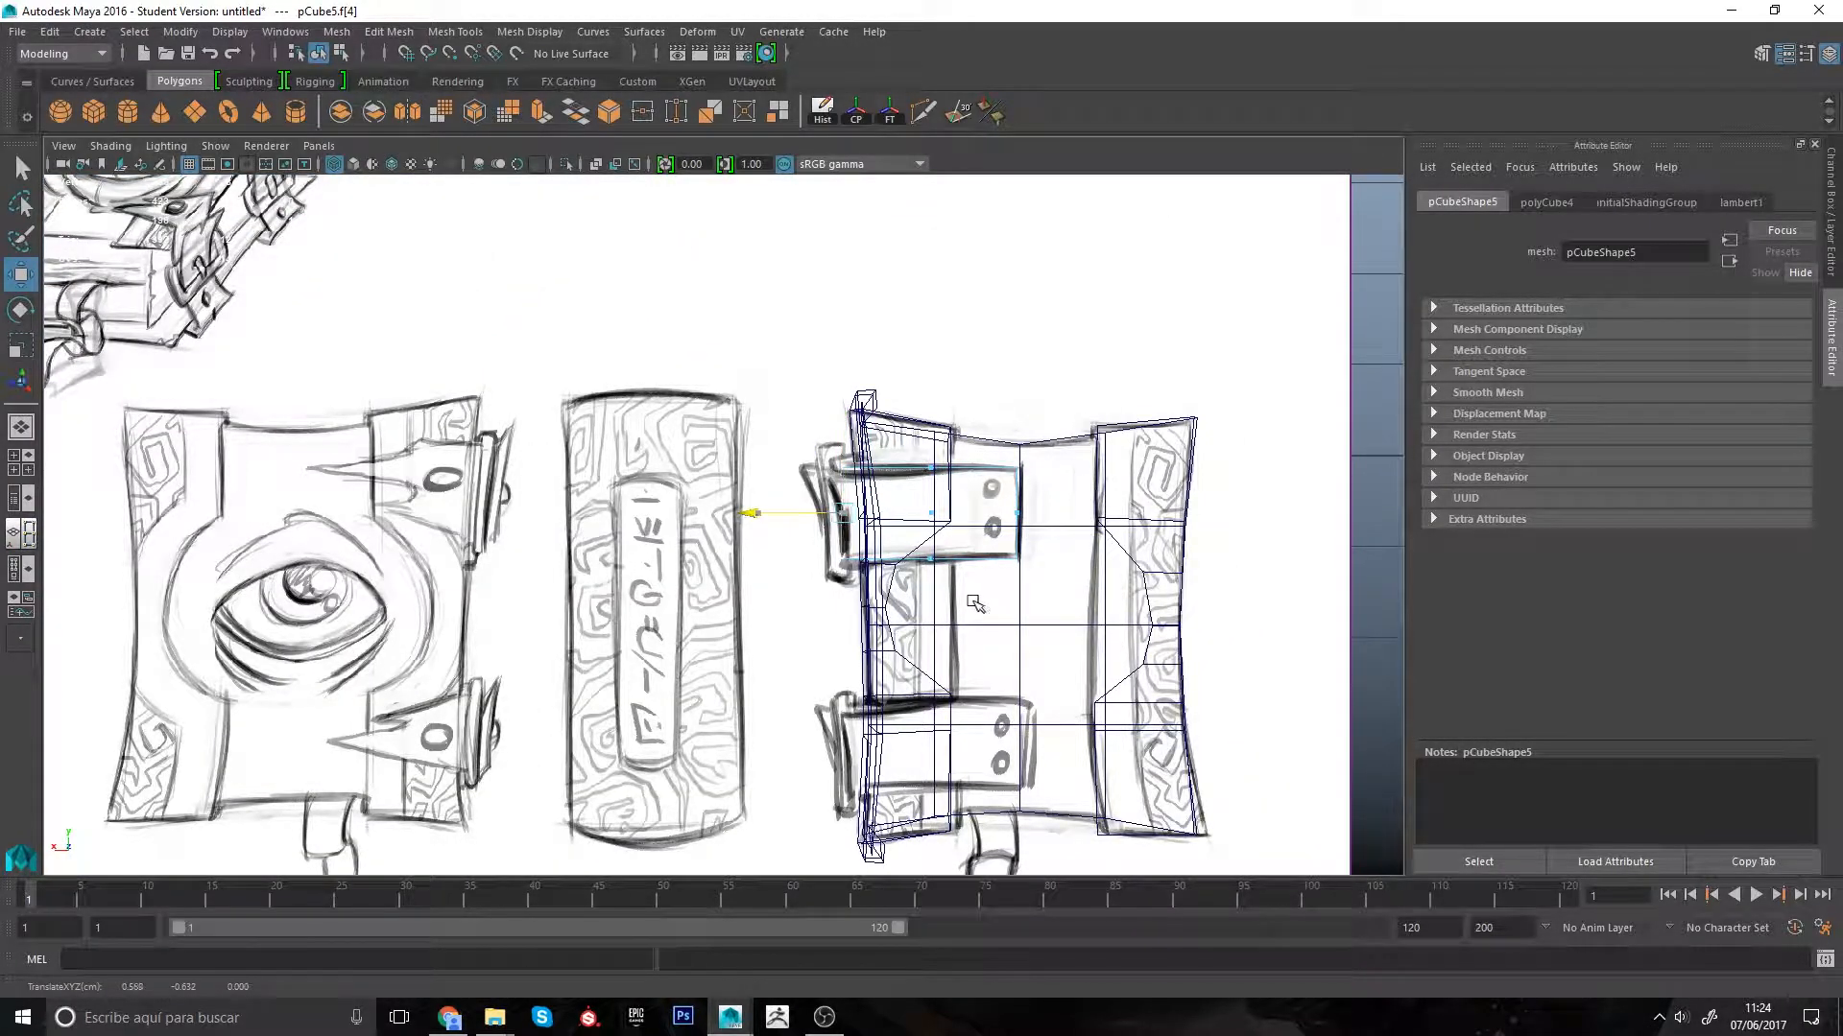
middle_click_drag(845, 567, 850, 483, "alt")
Step: Move the cube's two cover-side faces along Z to fit the block around the book's thickness
key("space")
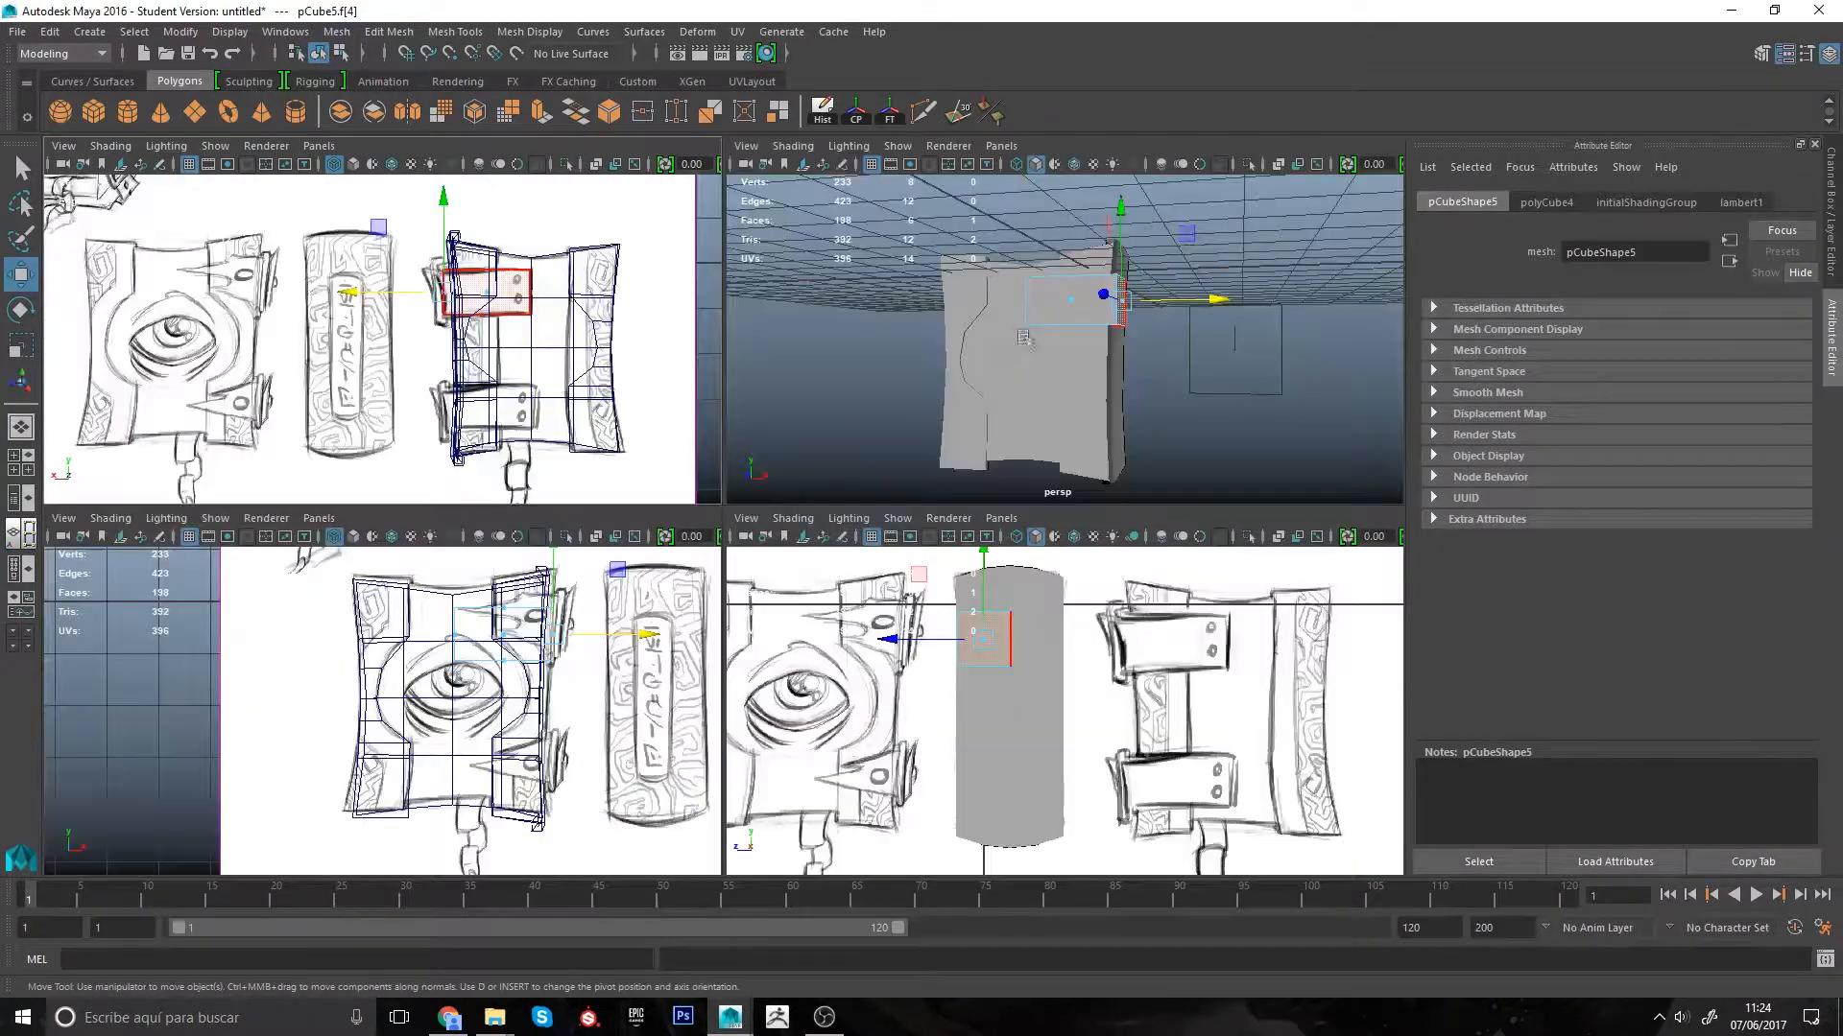
key("space")
left_click_drag(1067, 453, 767, 518, "alt")
left_click(761, 480)
left_click_drag(767, 519, 946, 538, "alt")
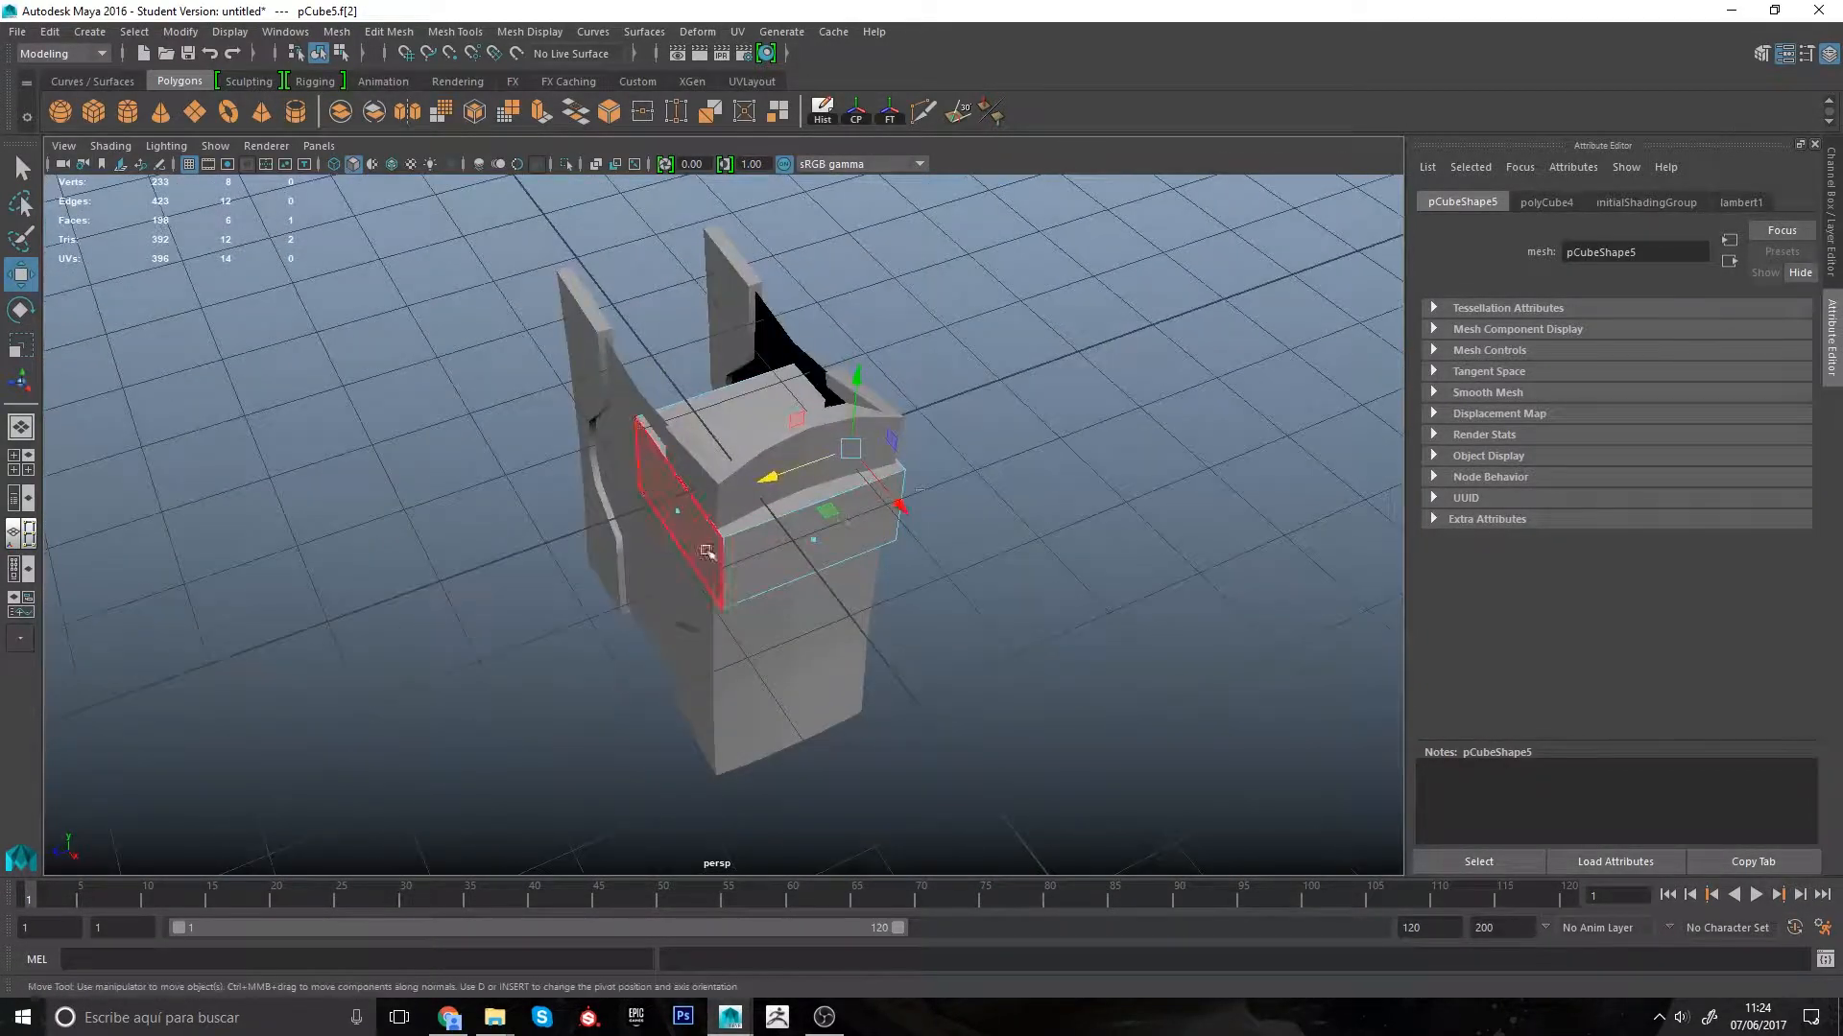
left_click(666, 509)
left_click_drag(872, 622, 831, 635, "alt")
key("space")
middle_click_drag(419, 226, 613, 361, "alt")
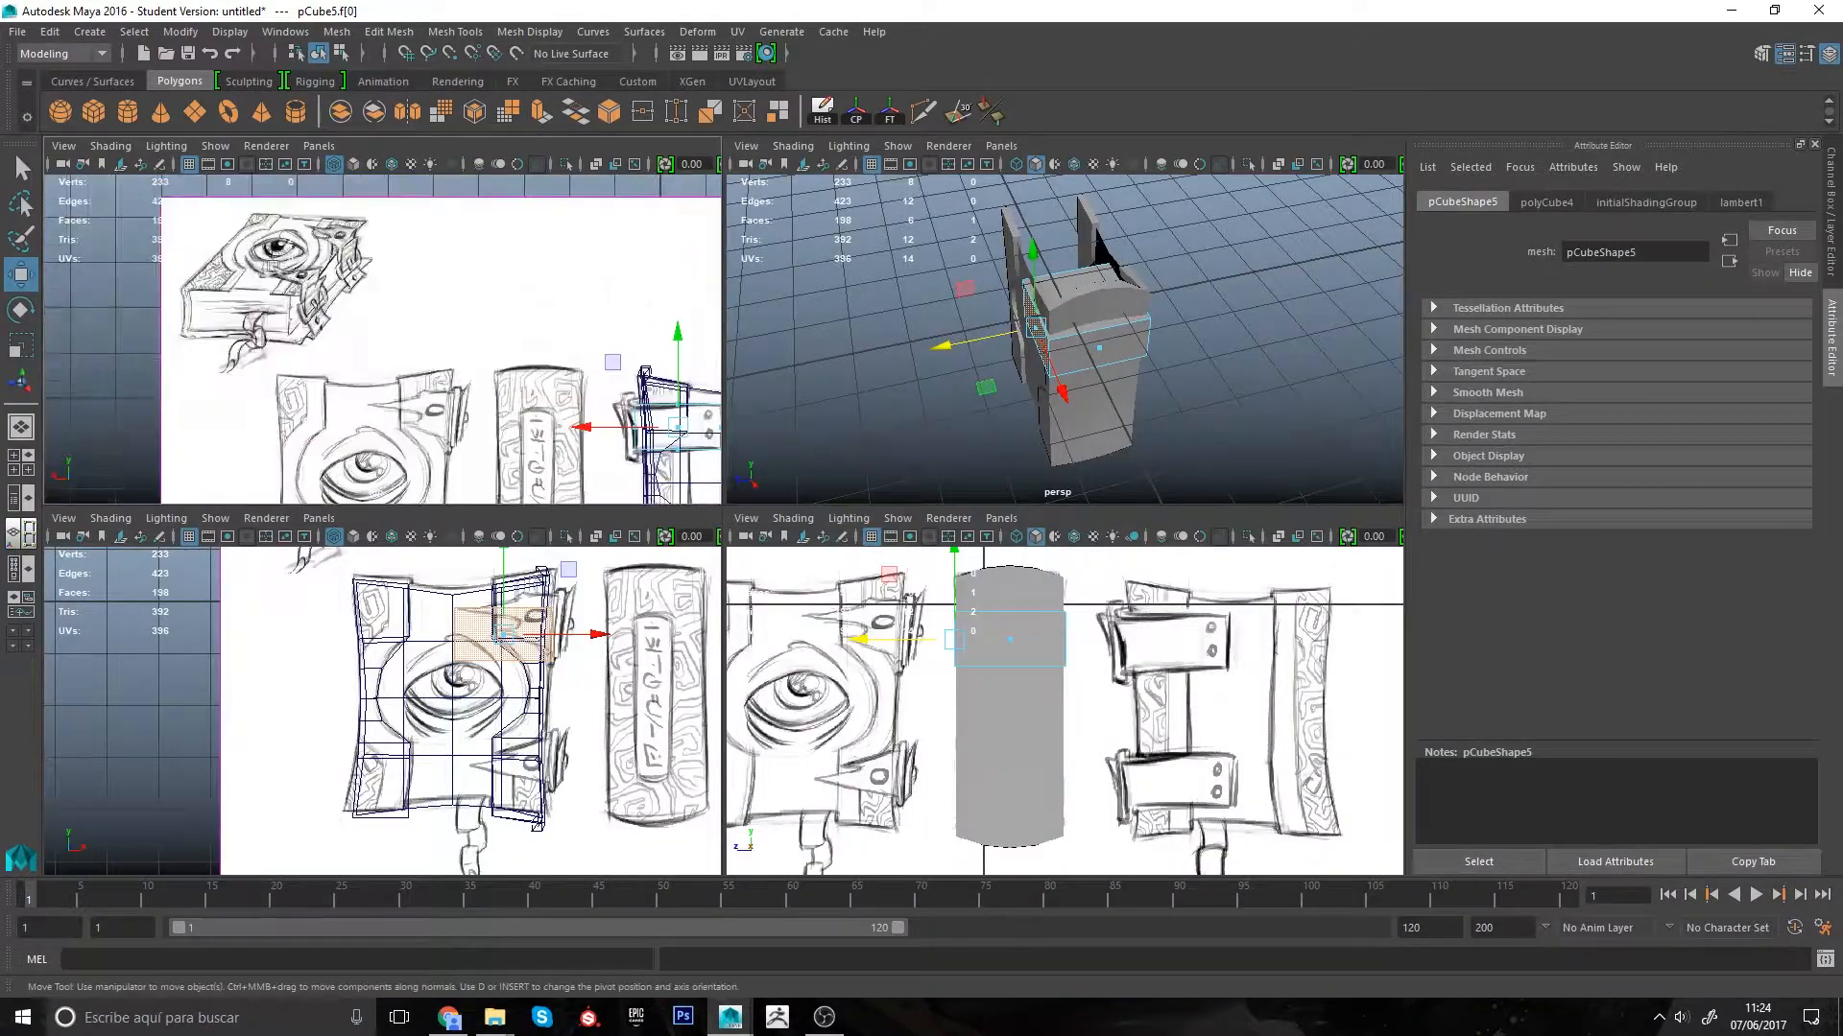
Step: Adjust the depth of the block's opposite cover-side face so it sits just outside the book's cover
key("space")
key("space")
left_click_drag(1036, 413, 1008, 443, "alt")
left_click(1086, 371)
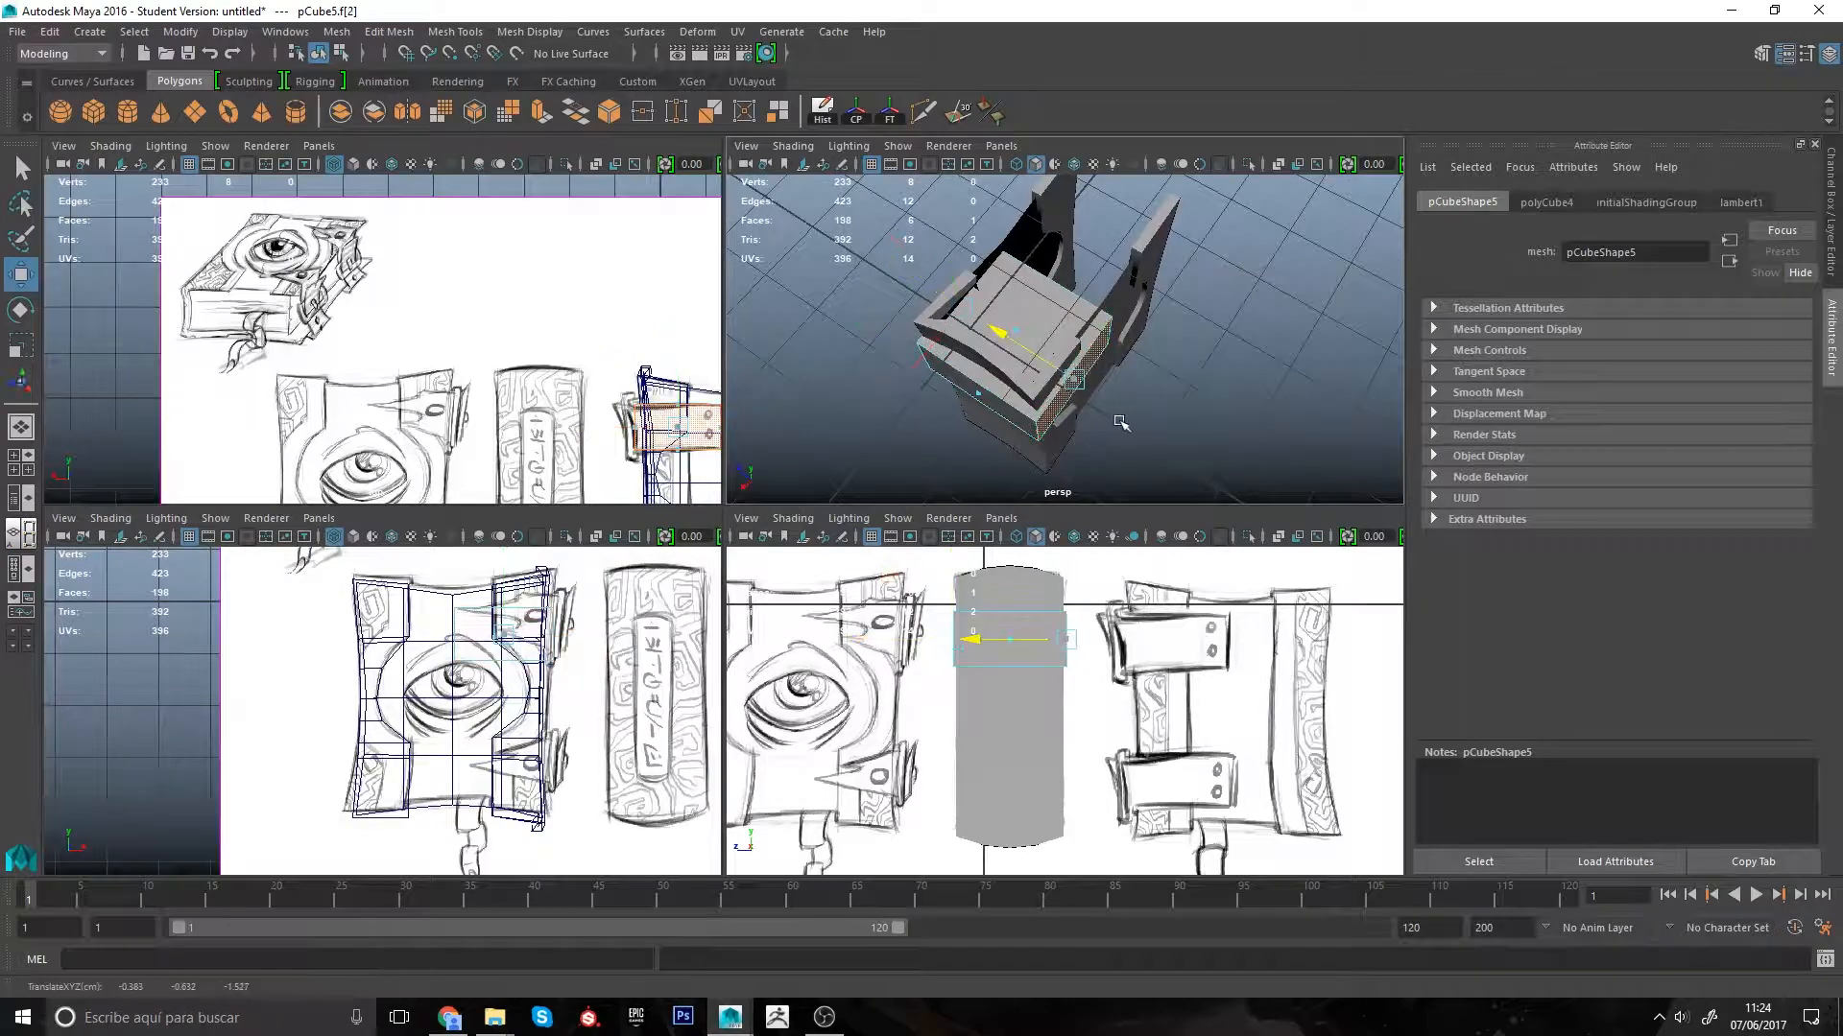
left_click_drag(1116, 422, 999, 337, "alt")
key("space")
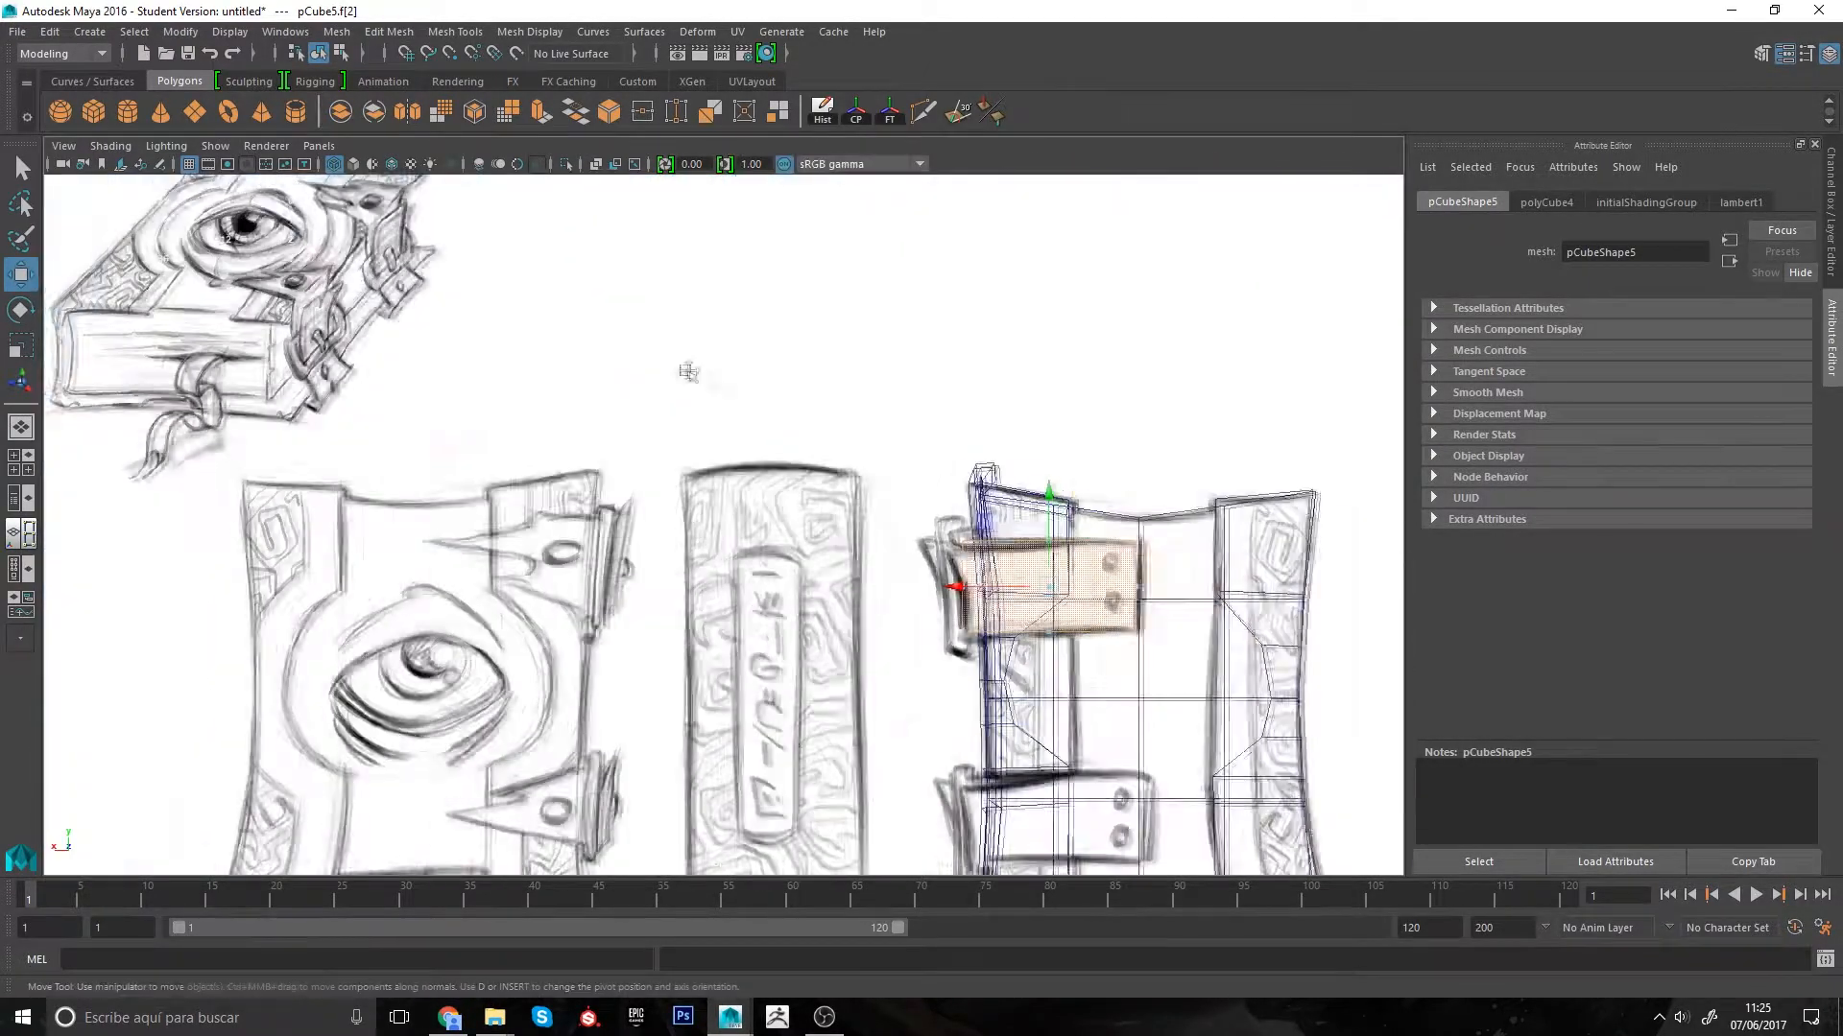
middle_click_drag(684, 318, 822, 432, "alt")
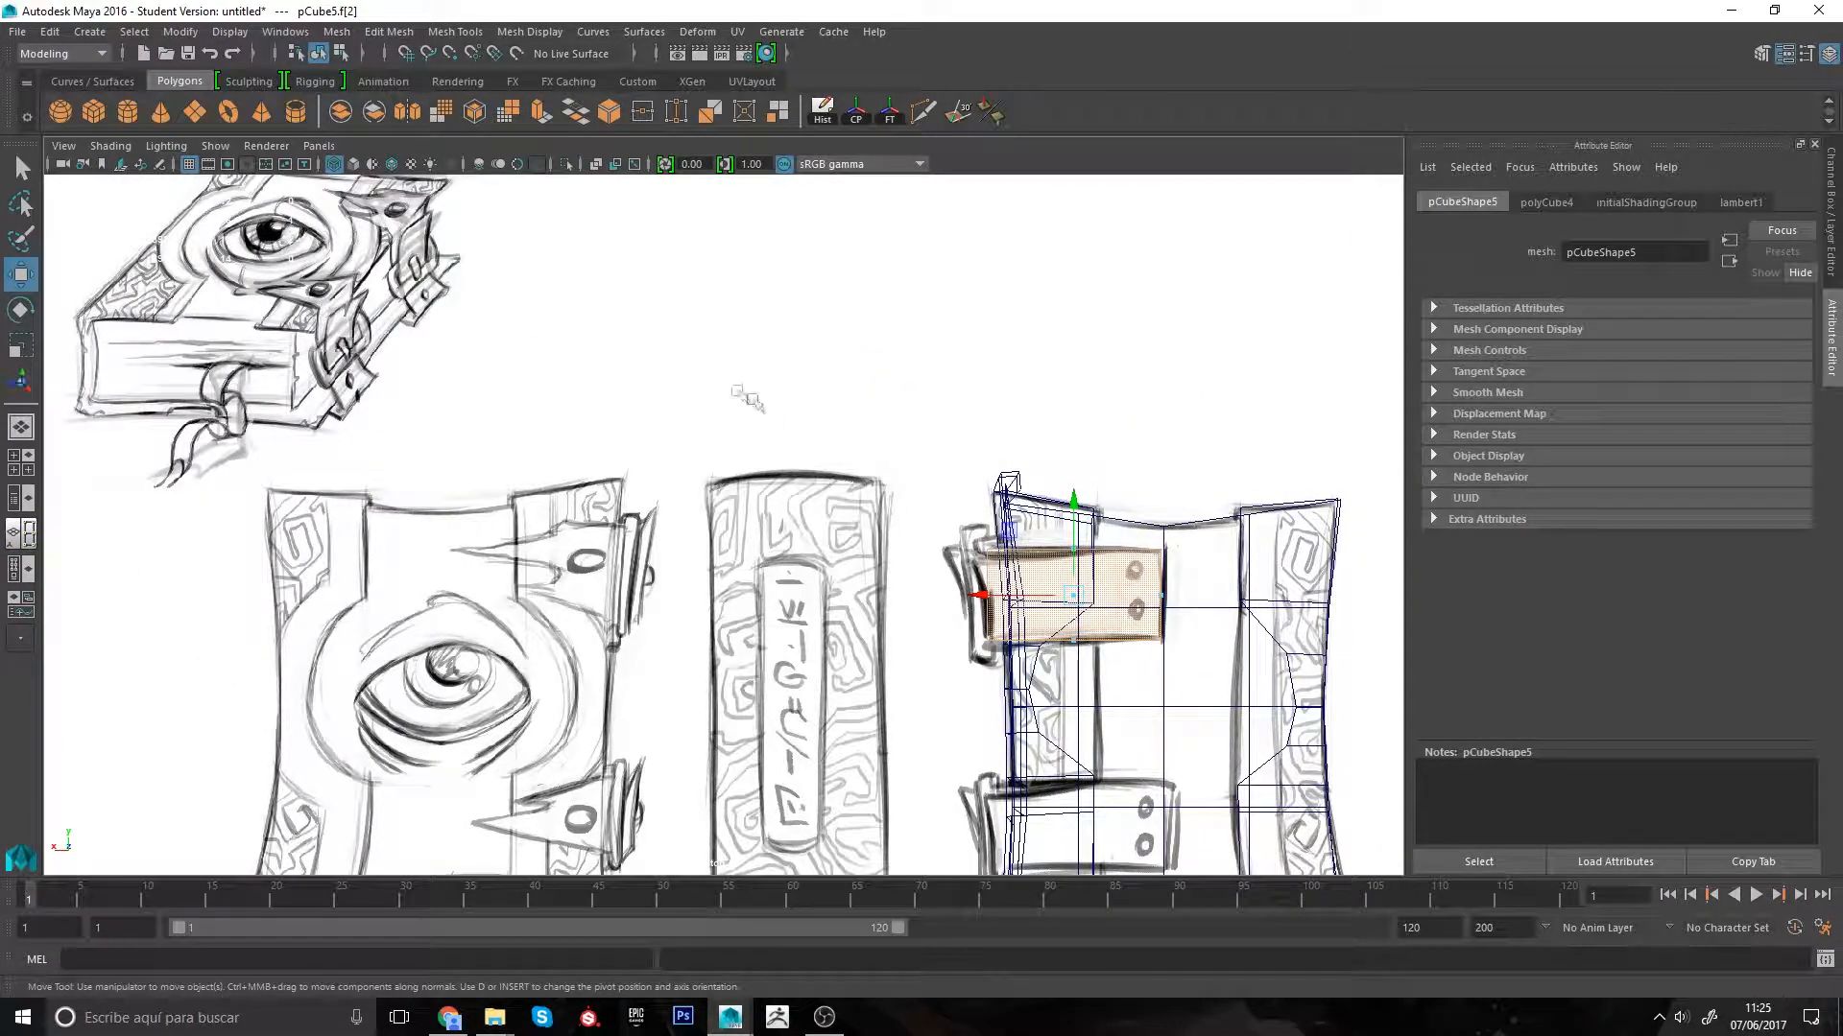
Step: Delete the block's top, bottom and inner faces, leaving a three-sided strap band around the book
key("space")
left_click_drag(839, 396, 845, 326, "alt")
left_click(1042, 322)
left_click(1104, 351, "shift")
left_click_drag(1104, 352, 1055, 264, "alt")
left_click(1125, 375, "shift")
key("Delete")
Step: Cut the strap band's middle face vertically through its centre with Multi-Cut
left_click_drag(1128, 375, 1036, 381, "alt")
left_click(1148, 366)
left_click(922, 111)
middle_click_drag(1082, 680, 1076, 676, "alt")
key("4")
key("5")
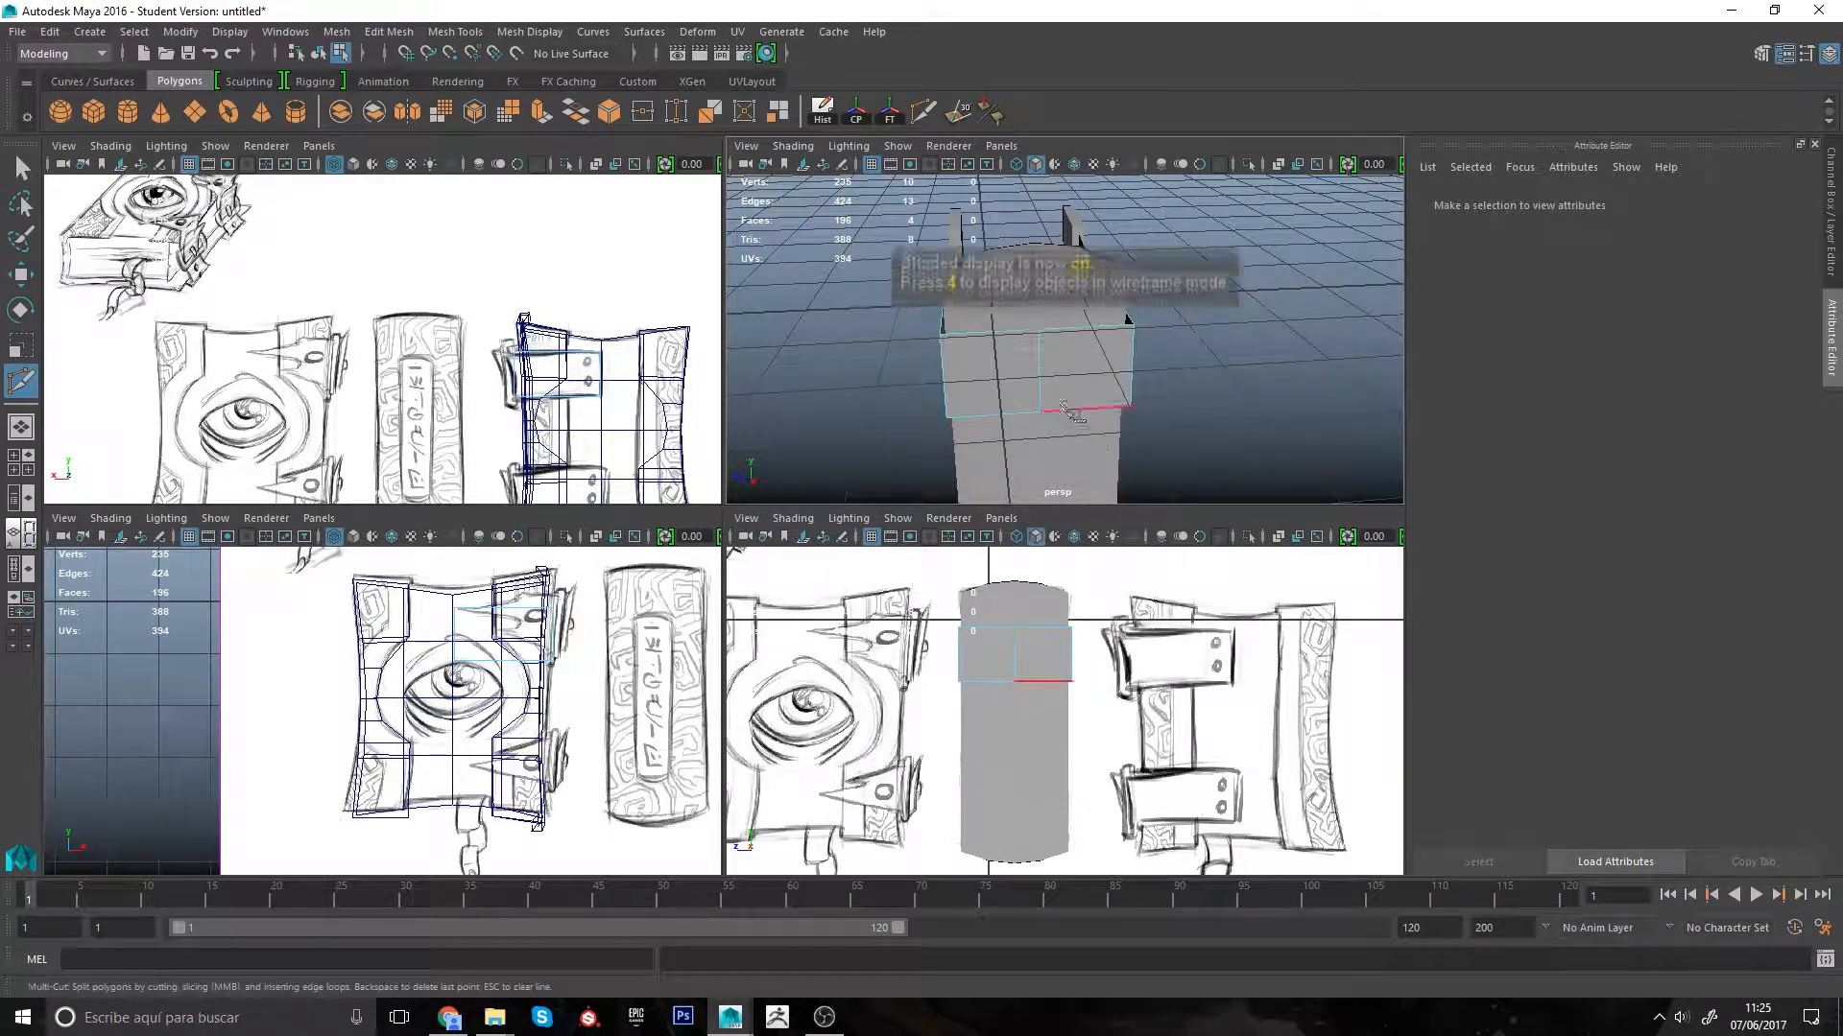
middle_click_drag(537, 383, 557, 374, "alt")
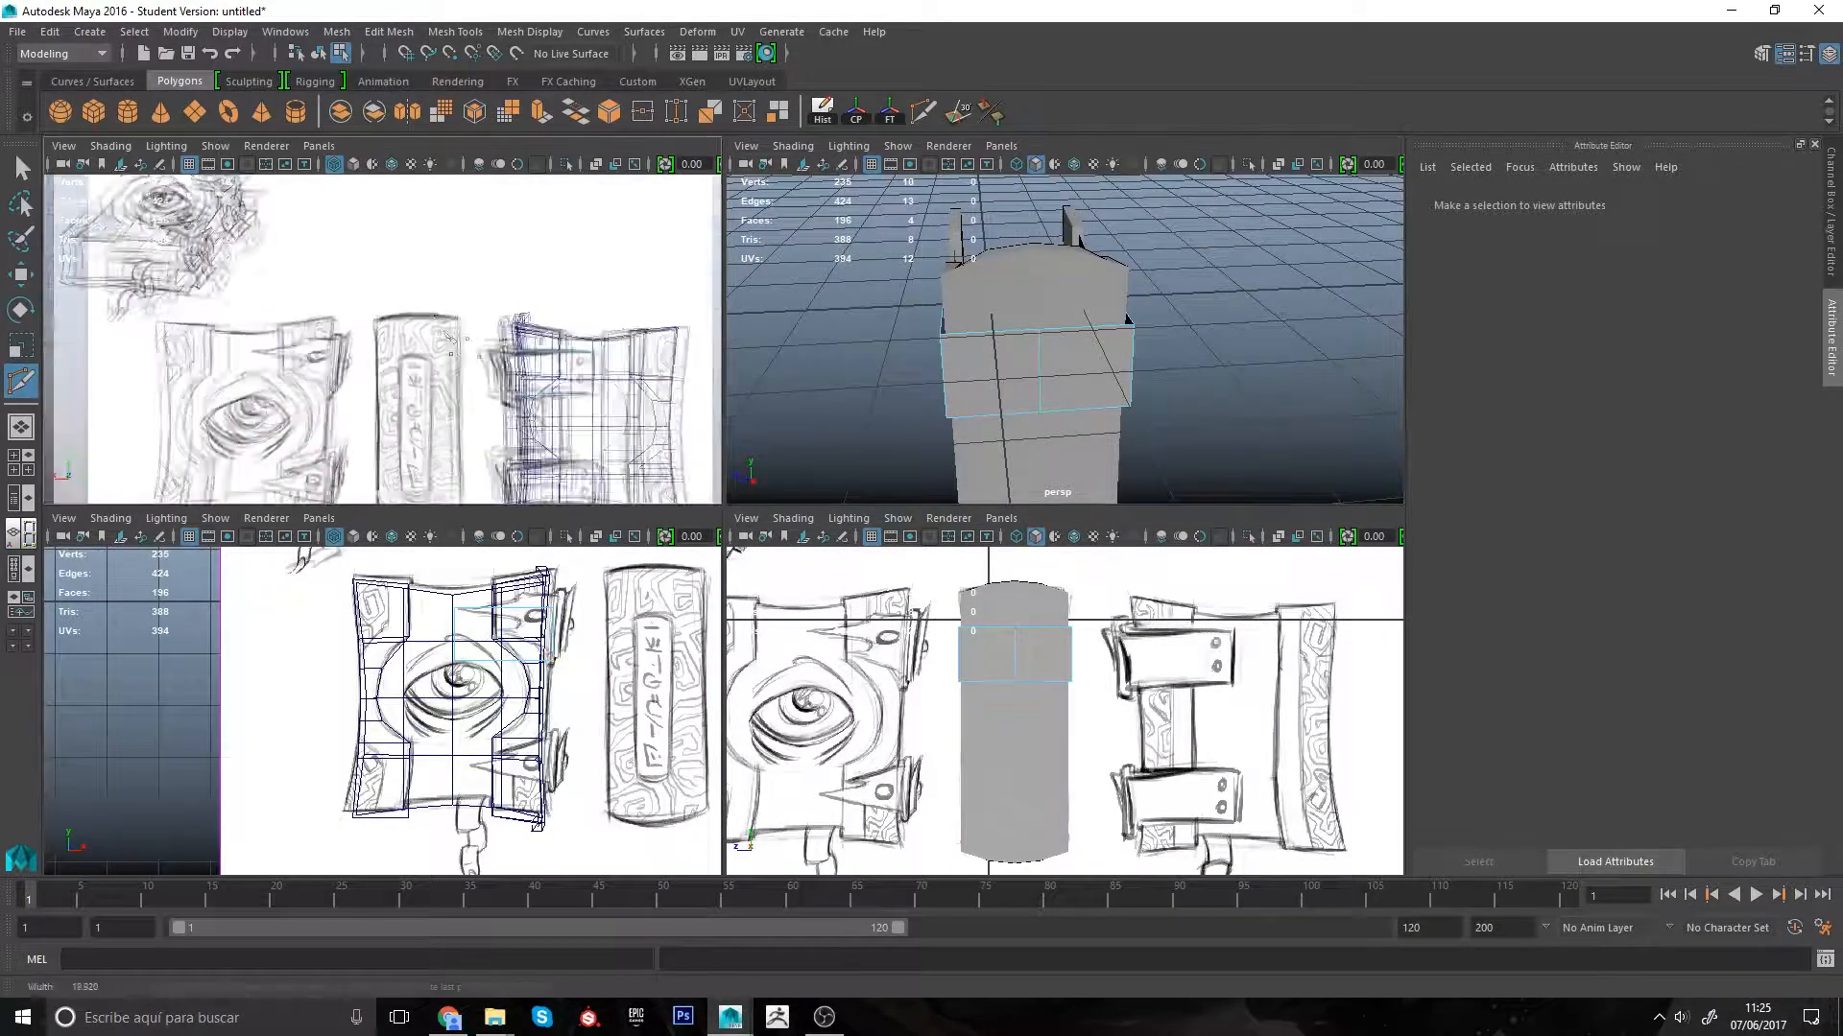
scroll(557, 375, "down", 3)
Step: Extract the two faces on one side of the central cut to split the strap band into halves
key("q")
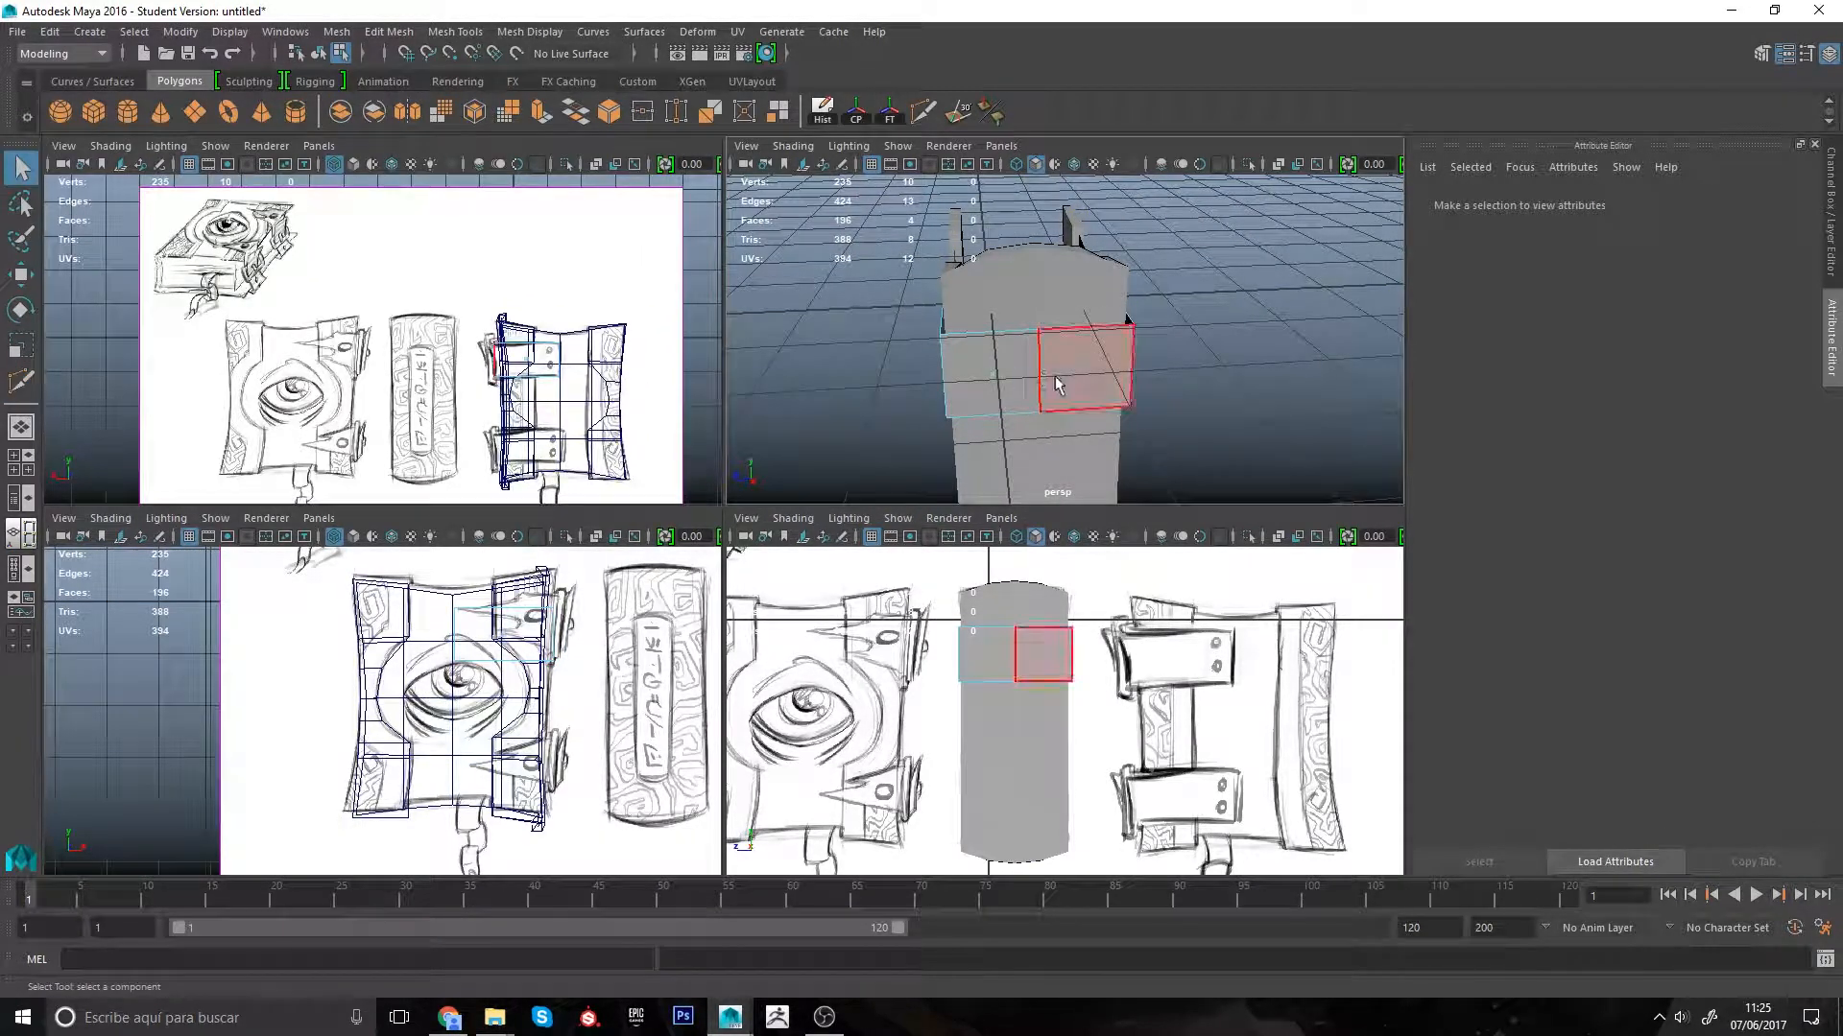
left_click(1056, 384)
left_click_drag(1055, 384, 1028, 391, "alt")
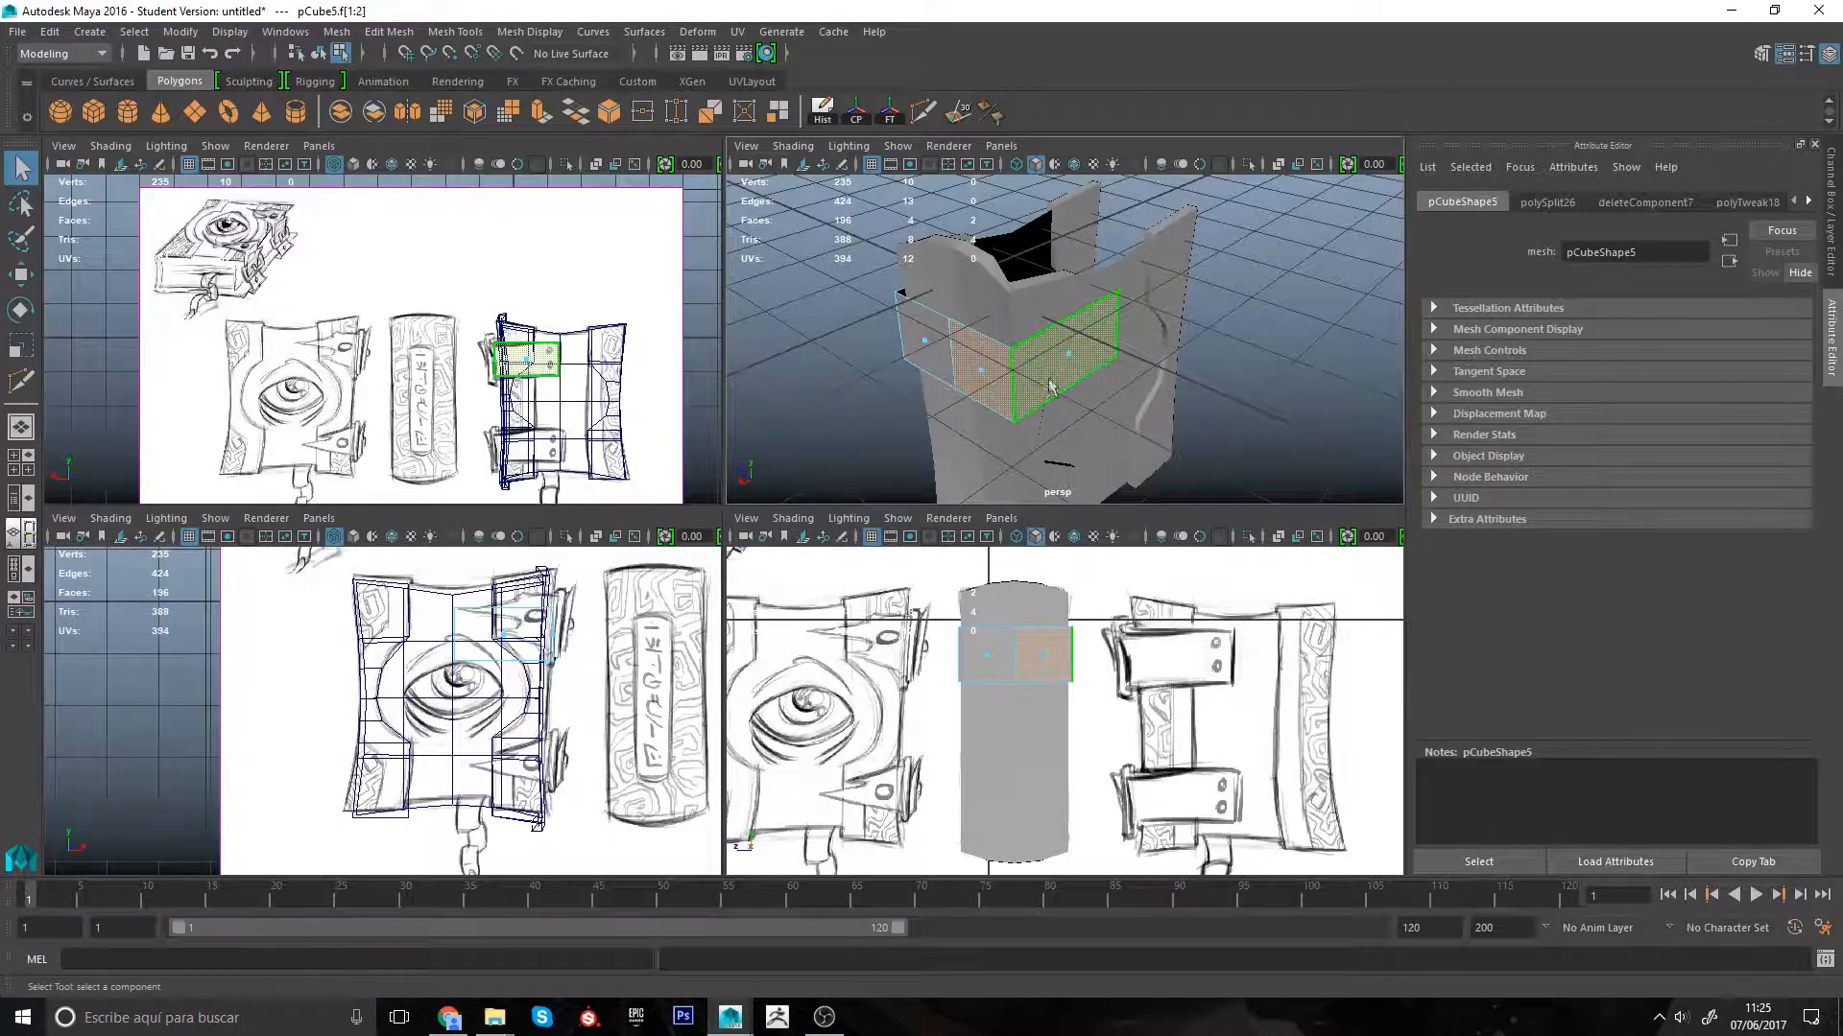
right_click_drag(1039, 384, 1046, 423, "shift")
right_click_drag(1036, 640, 1036, 636, "shift")
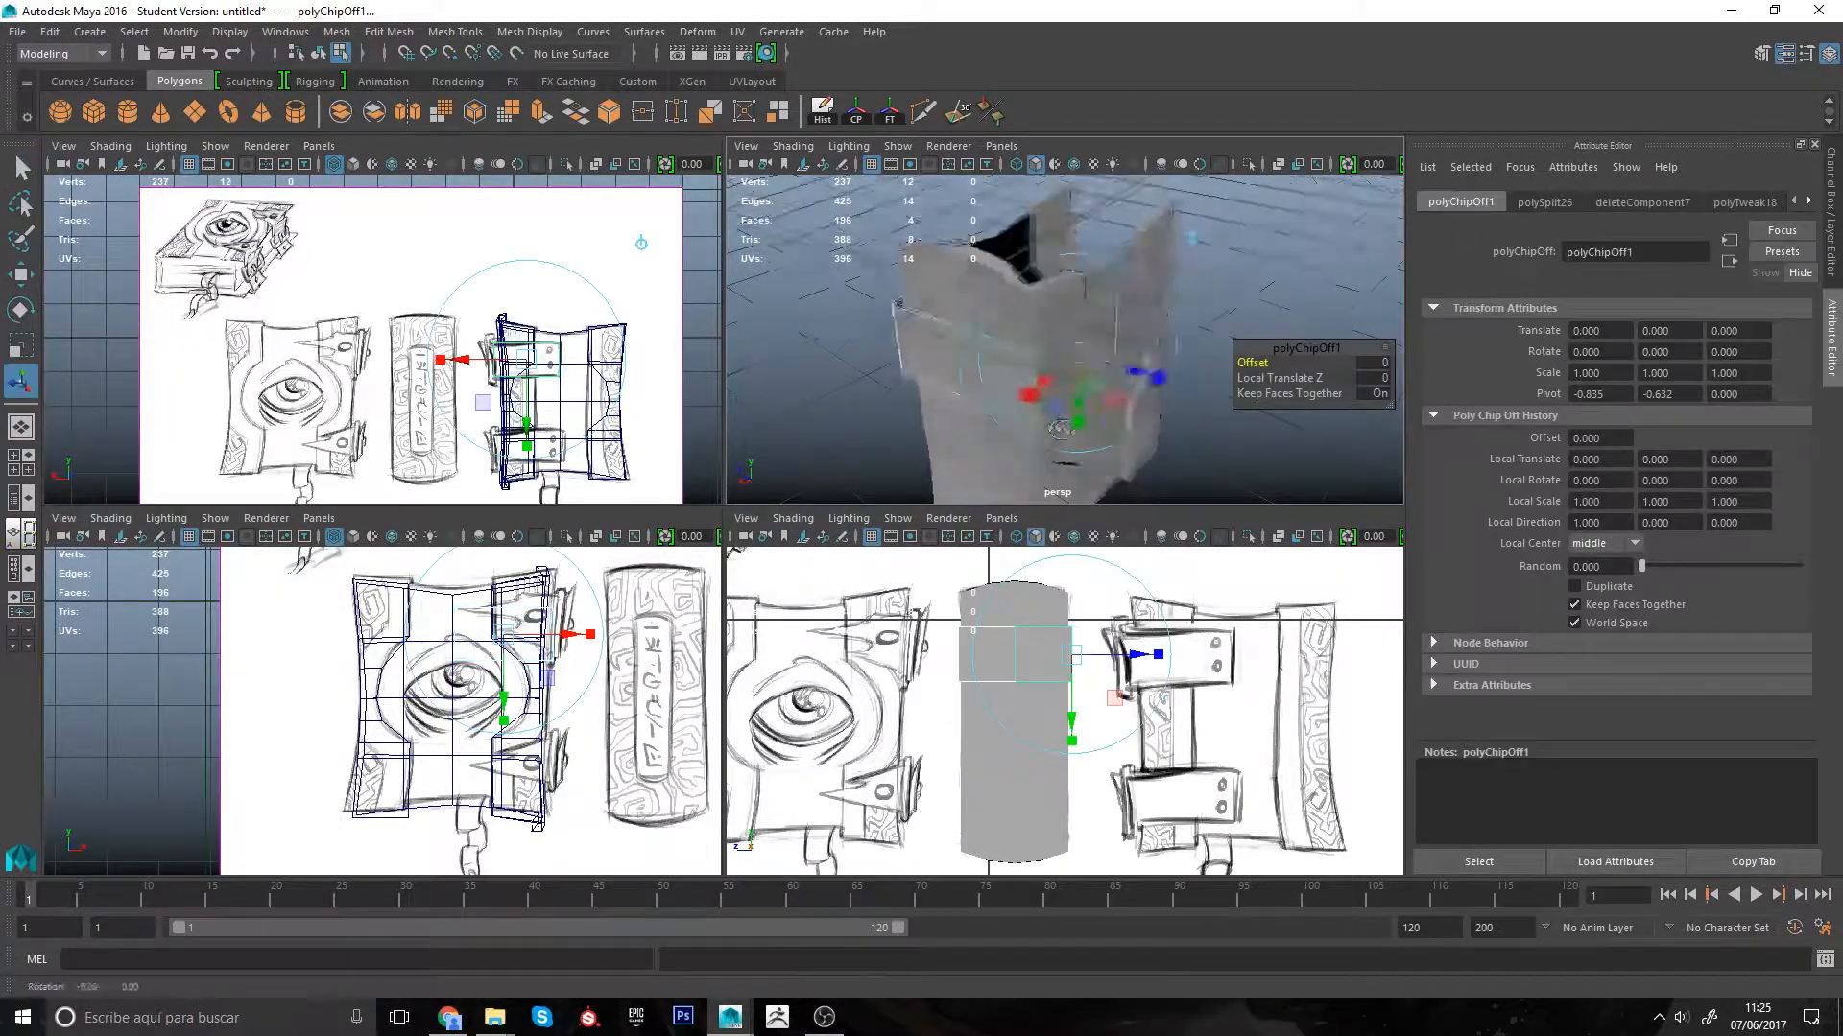
Step: Return to object selection and select both separated halves of the strap band
left_click_drag(902, 384, 974, 384, "alt")
right_click_drag(969, 384, 1000, 362)
left_click(989, 379)
mouse_move(1017, 394)
left_mouse_down("alt")
mouse_move(1034, 396)
mouse_move(1010, 382)
left_mouse_up("alt")
right_click_drag(1027, 387, 1027, 355)
left_click(1027, 379)
key("w")
left_click_drag(1027, 380, 1066, 355, "alt")
right_click_drag(1083, 352, 1118, 324)
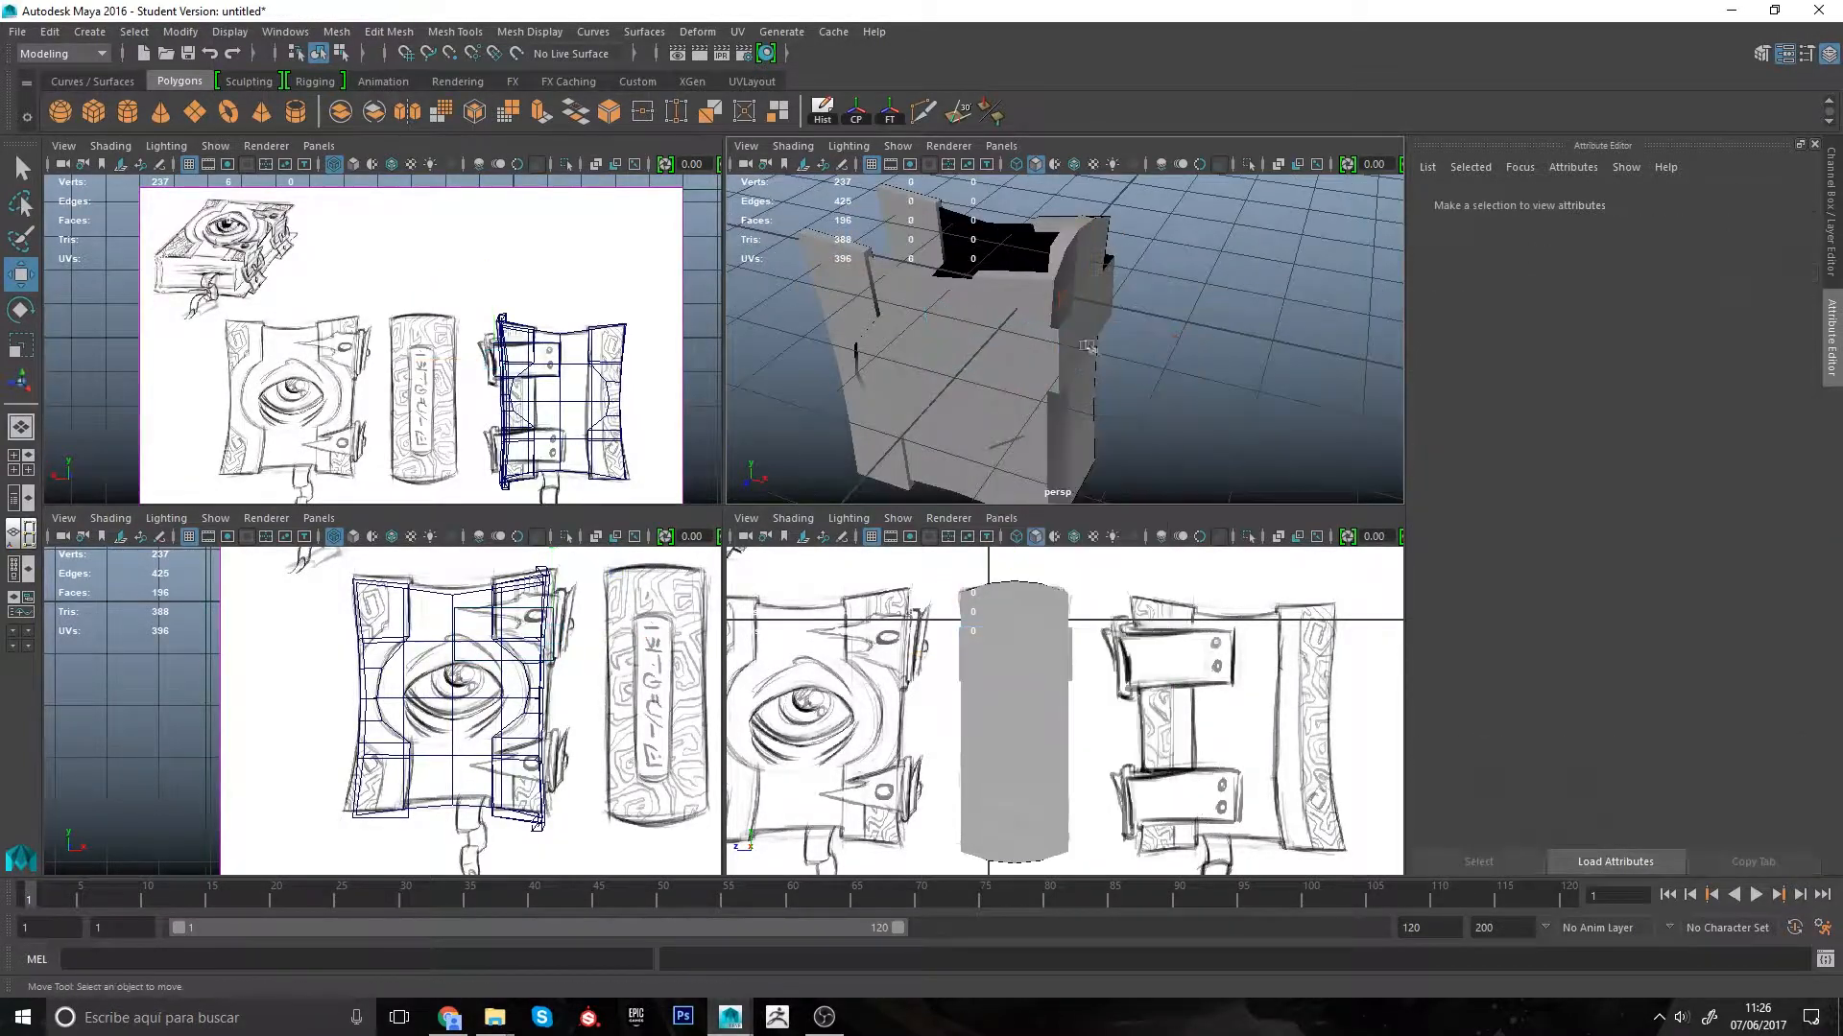
left_click(1074, 343)
left_click(1110, 326, "shift")
left_click_drag(1111, 326, 1051, 416, "alt")
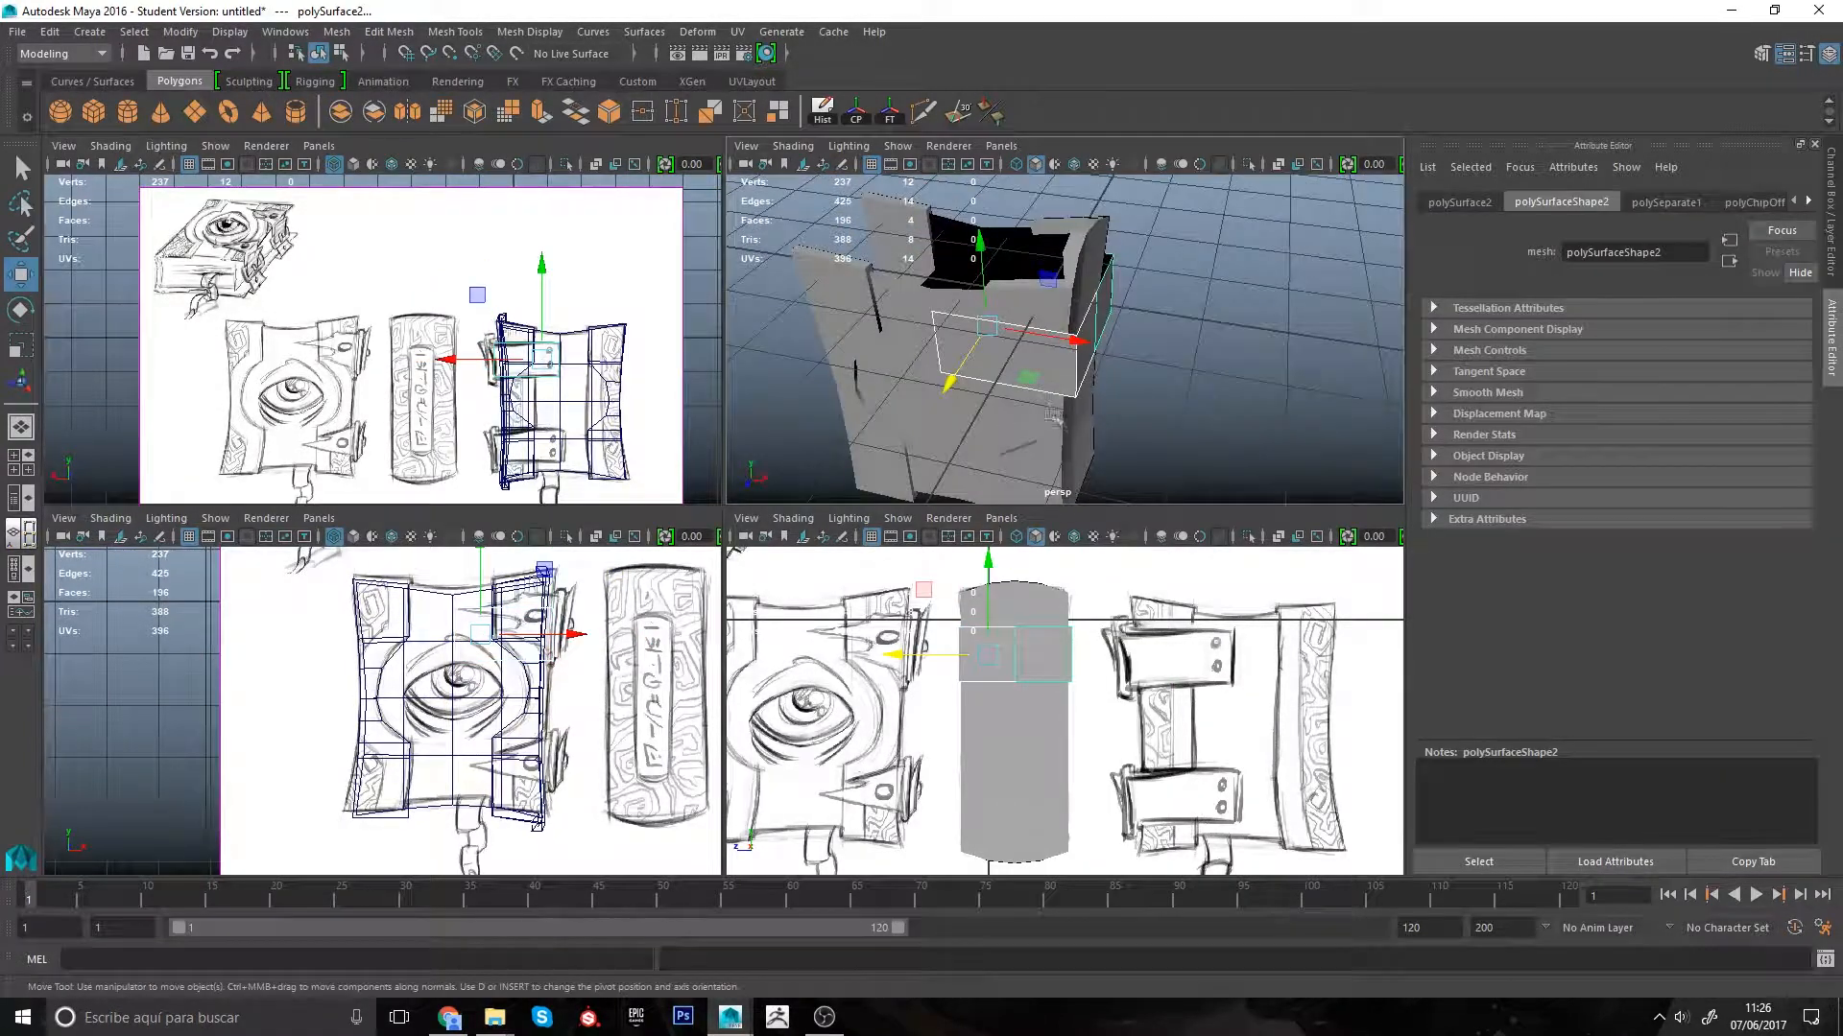
Step: Mirror the two strap halves by setting their Scale X to -1
key("r")
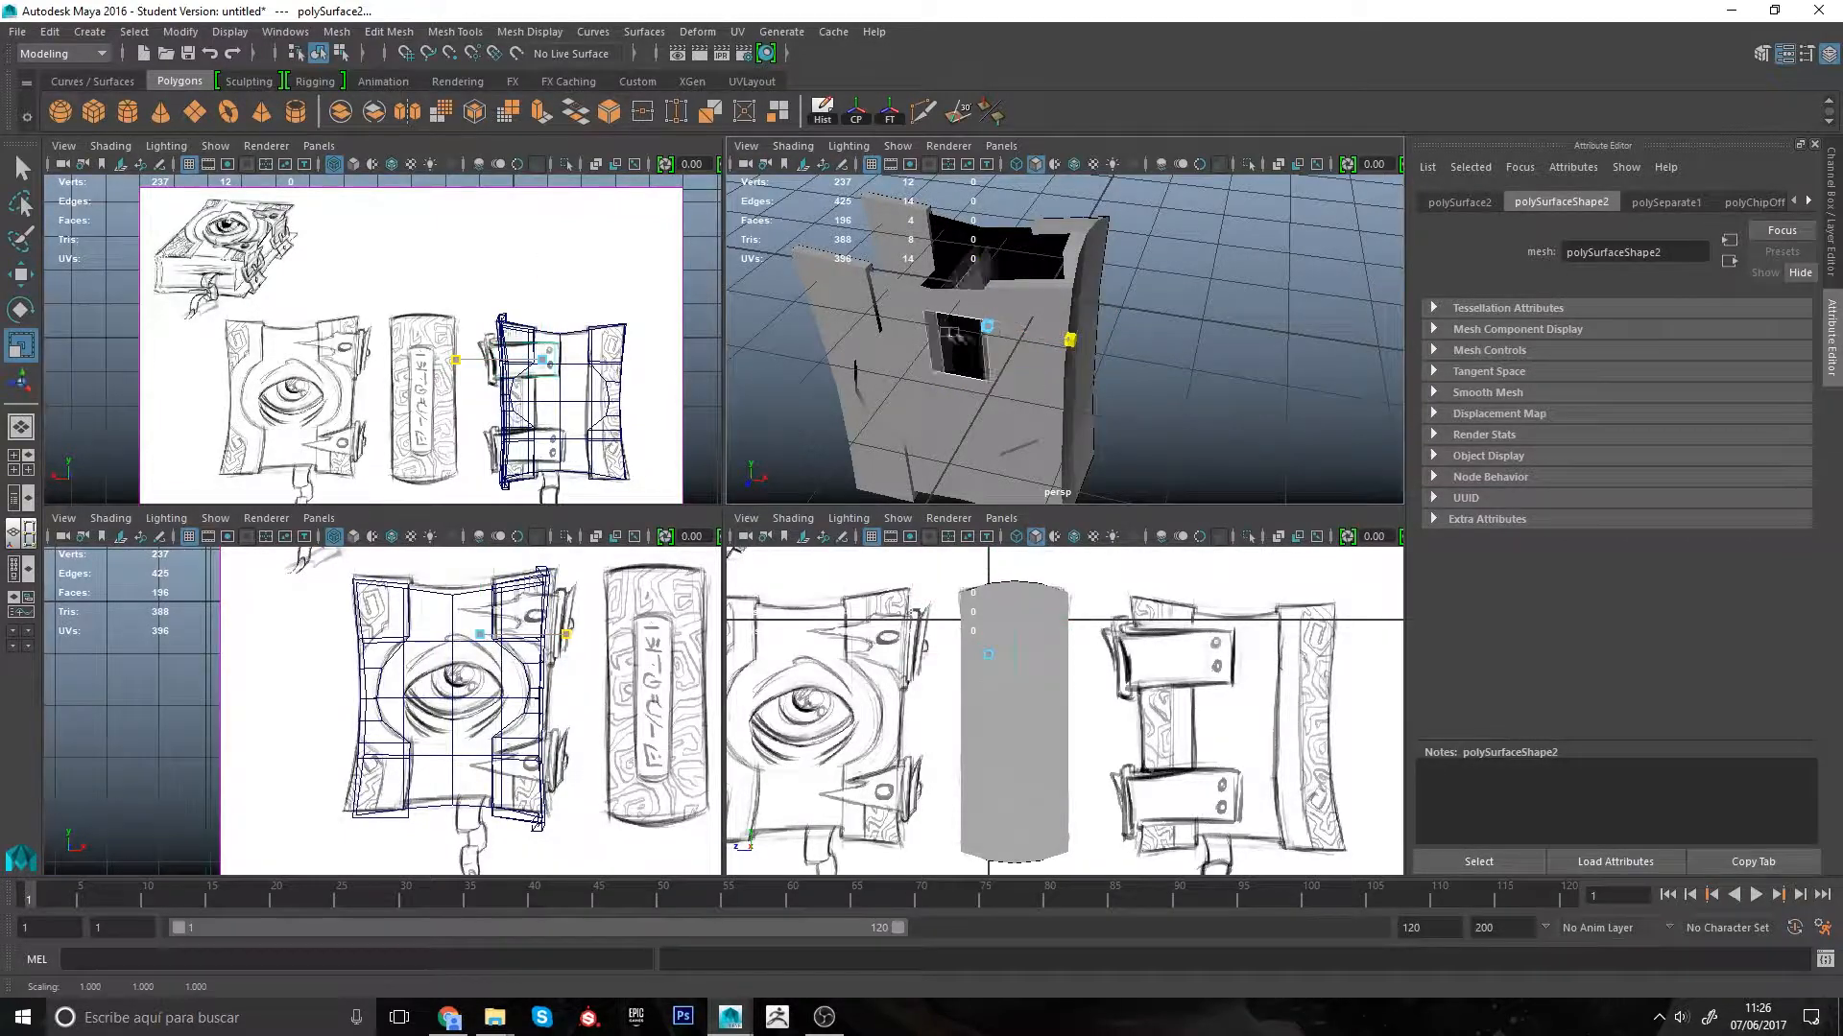
left_click_drag(1059, 403, 1163, 390, "alt")
key("ctrl+a")
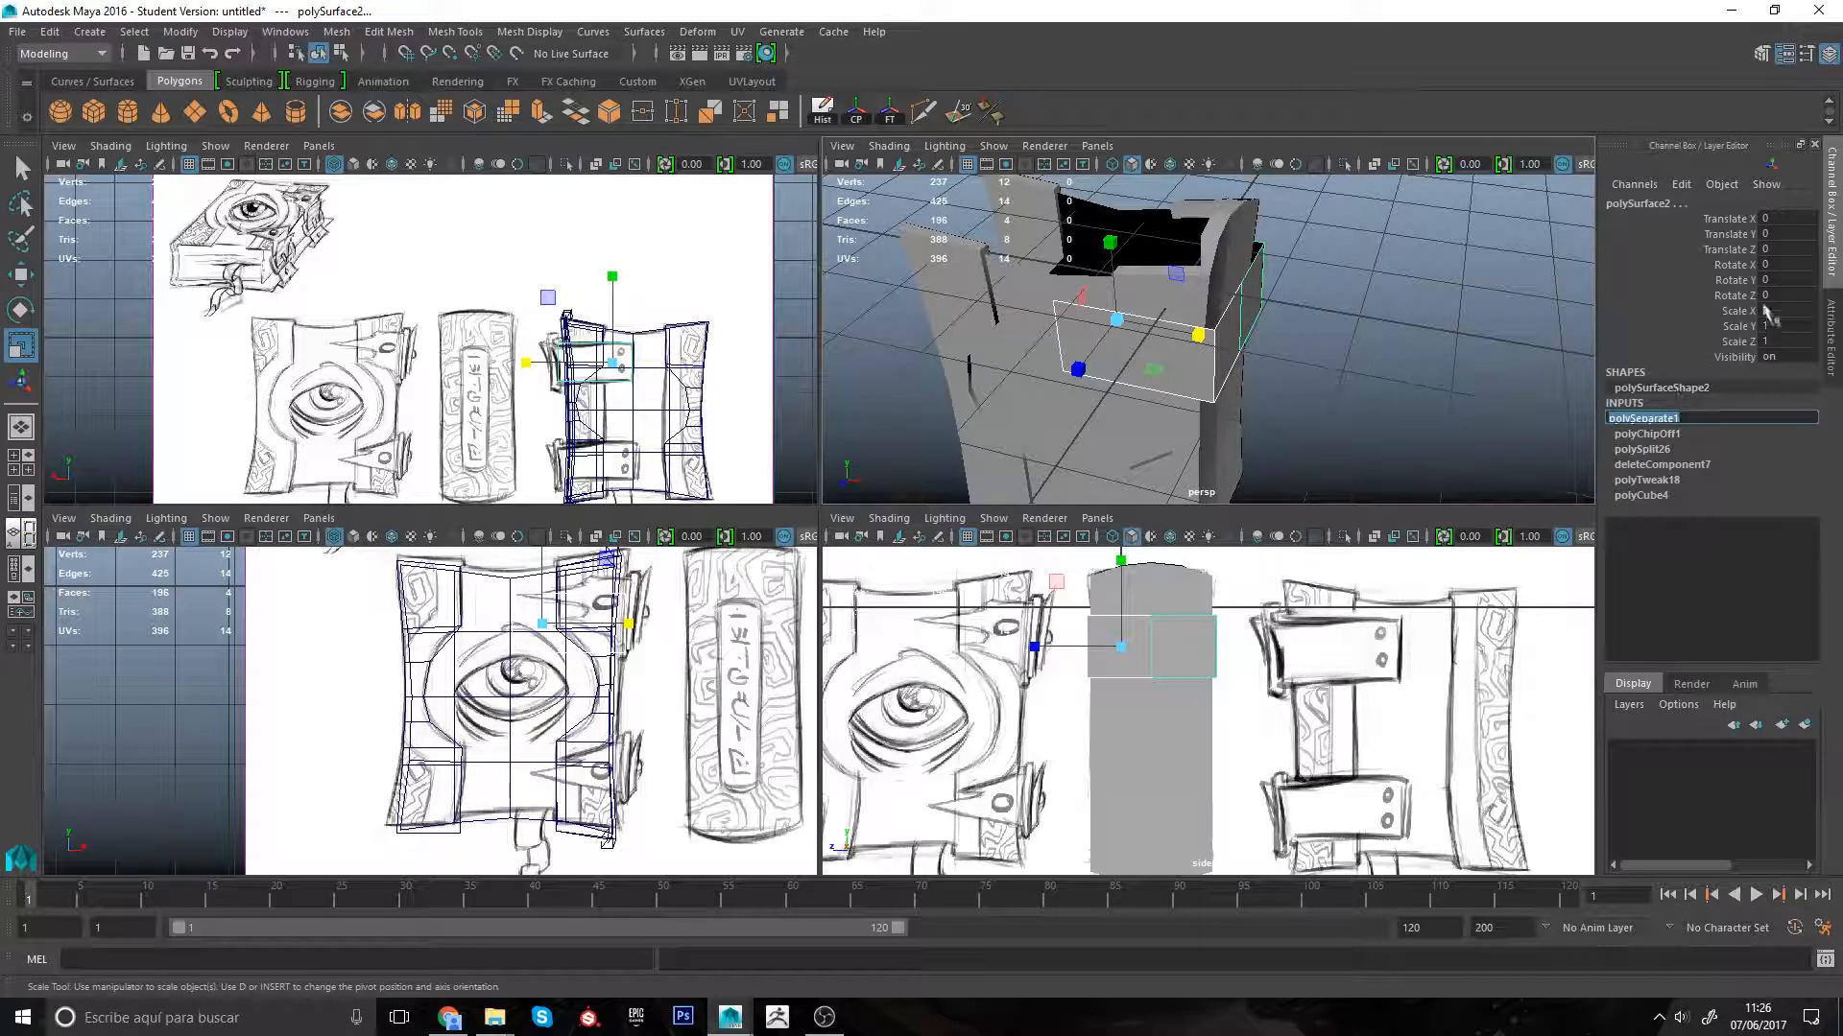
key("ctrl+z")
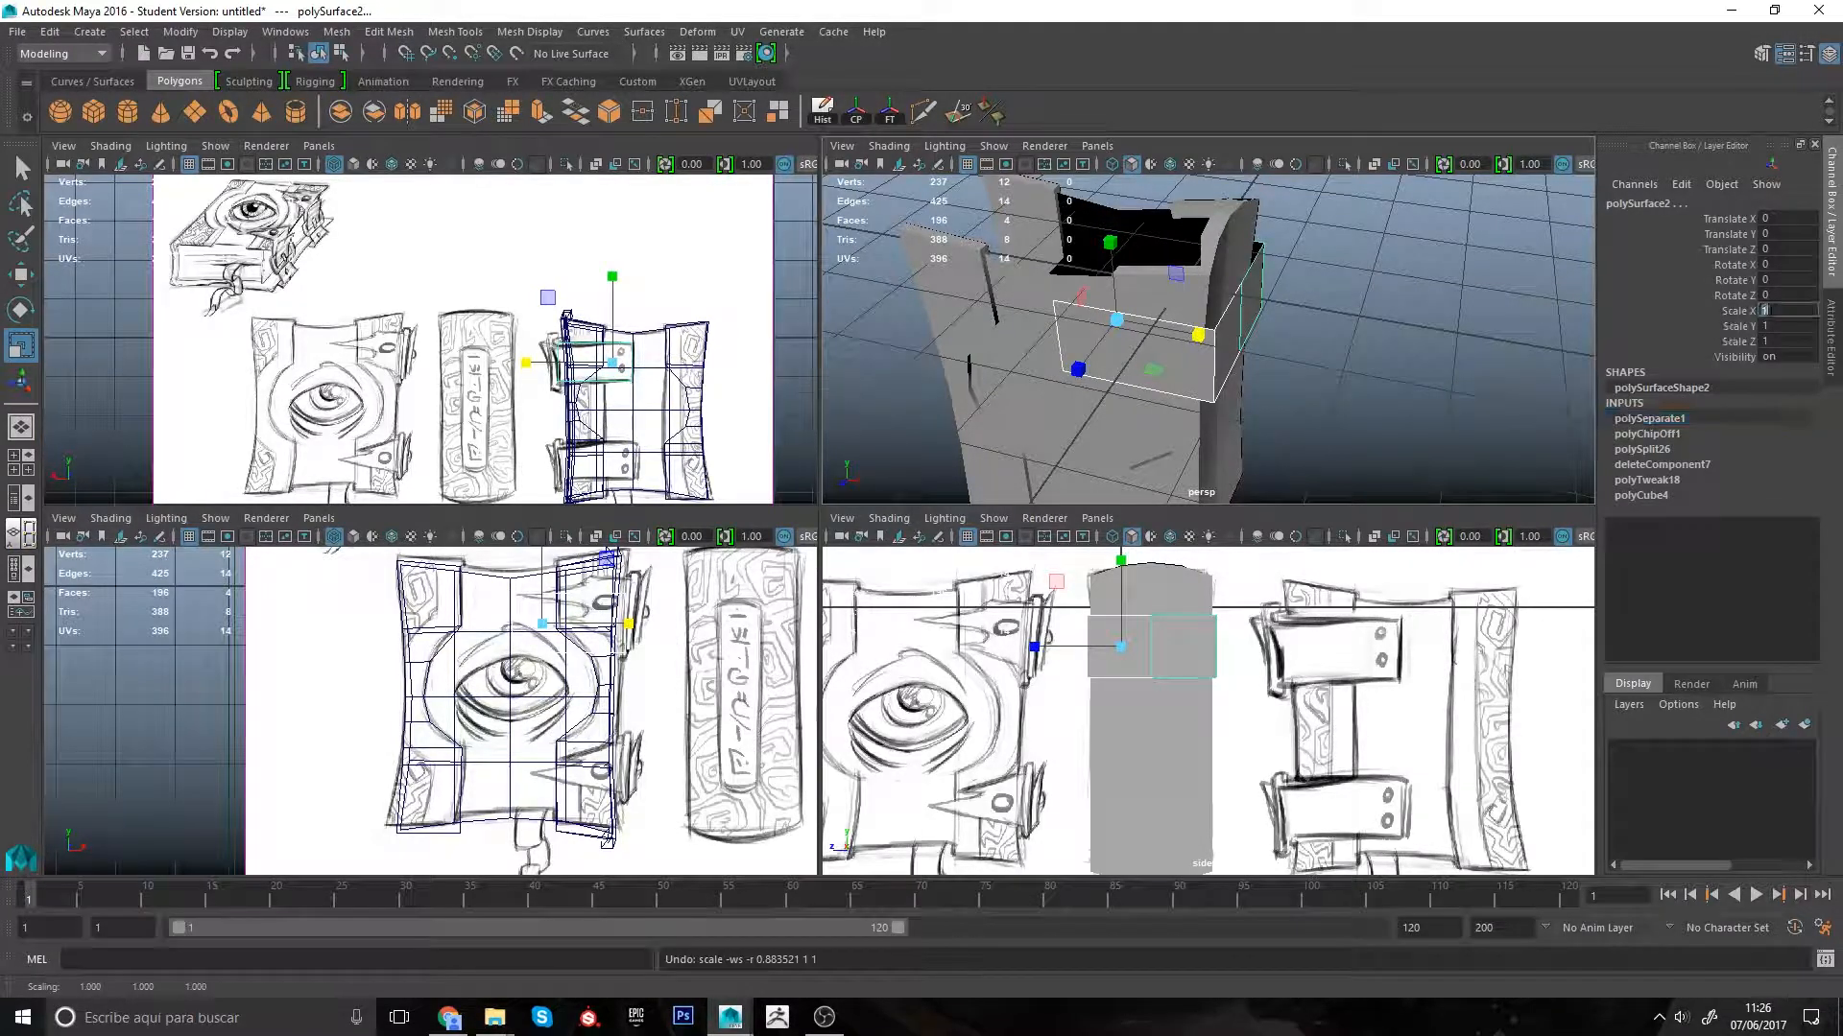
type("-1")
key("Return")
mouse_move(1152, 364)
left_mouse_down("alt")
mouse_move(1276, 384)
mouse_move(1167, 374)
left_mouse_up("alt")
Step: Move the mirrored strap halves along X to the book's open side, at a Translate X of about -1.05
key("w")
left_click_drag(1103, 362, 1073, 370)
left_click_drag(1073, 370, 1133, 392, "alt")
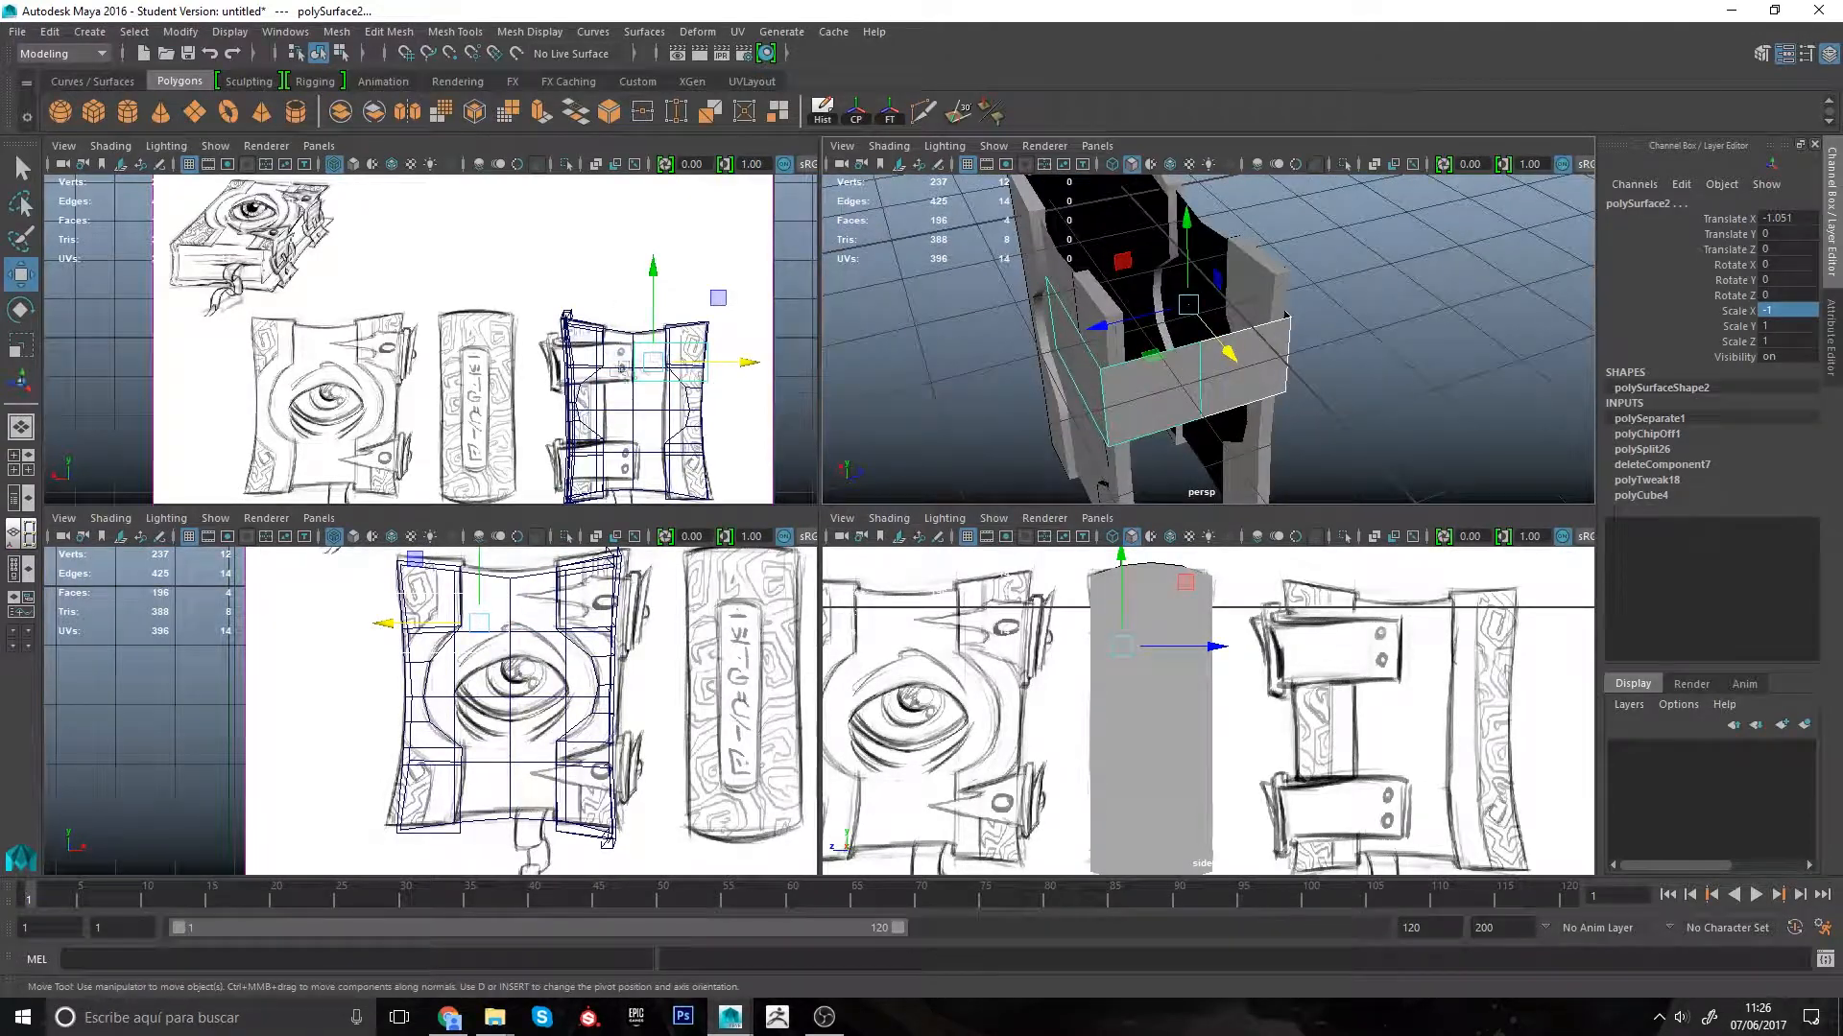
right_click_drag(1175, 392, 1211, 388, "alt")
middle_click_drag(1211, 387, 1164, 337, "alt")
middle_click_drag(630, 402, 630, 374, "alt")
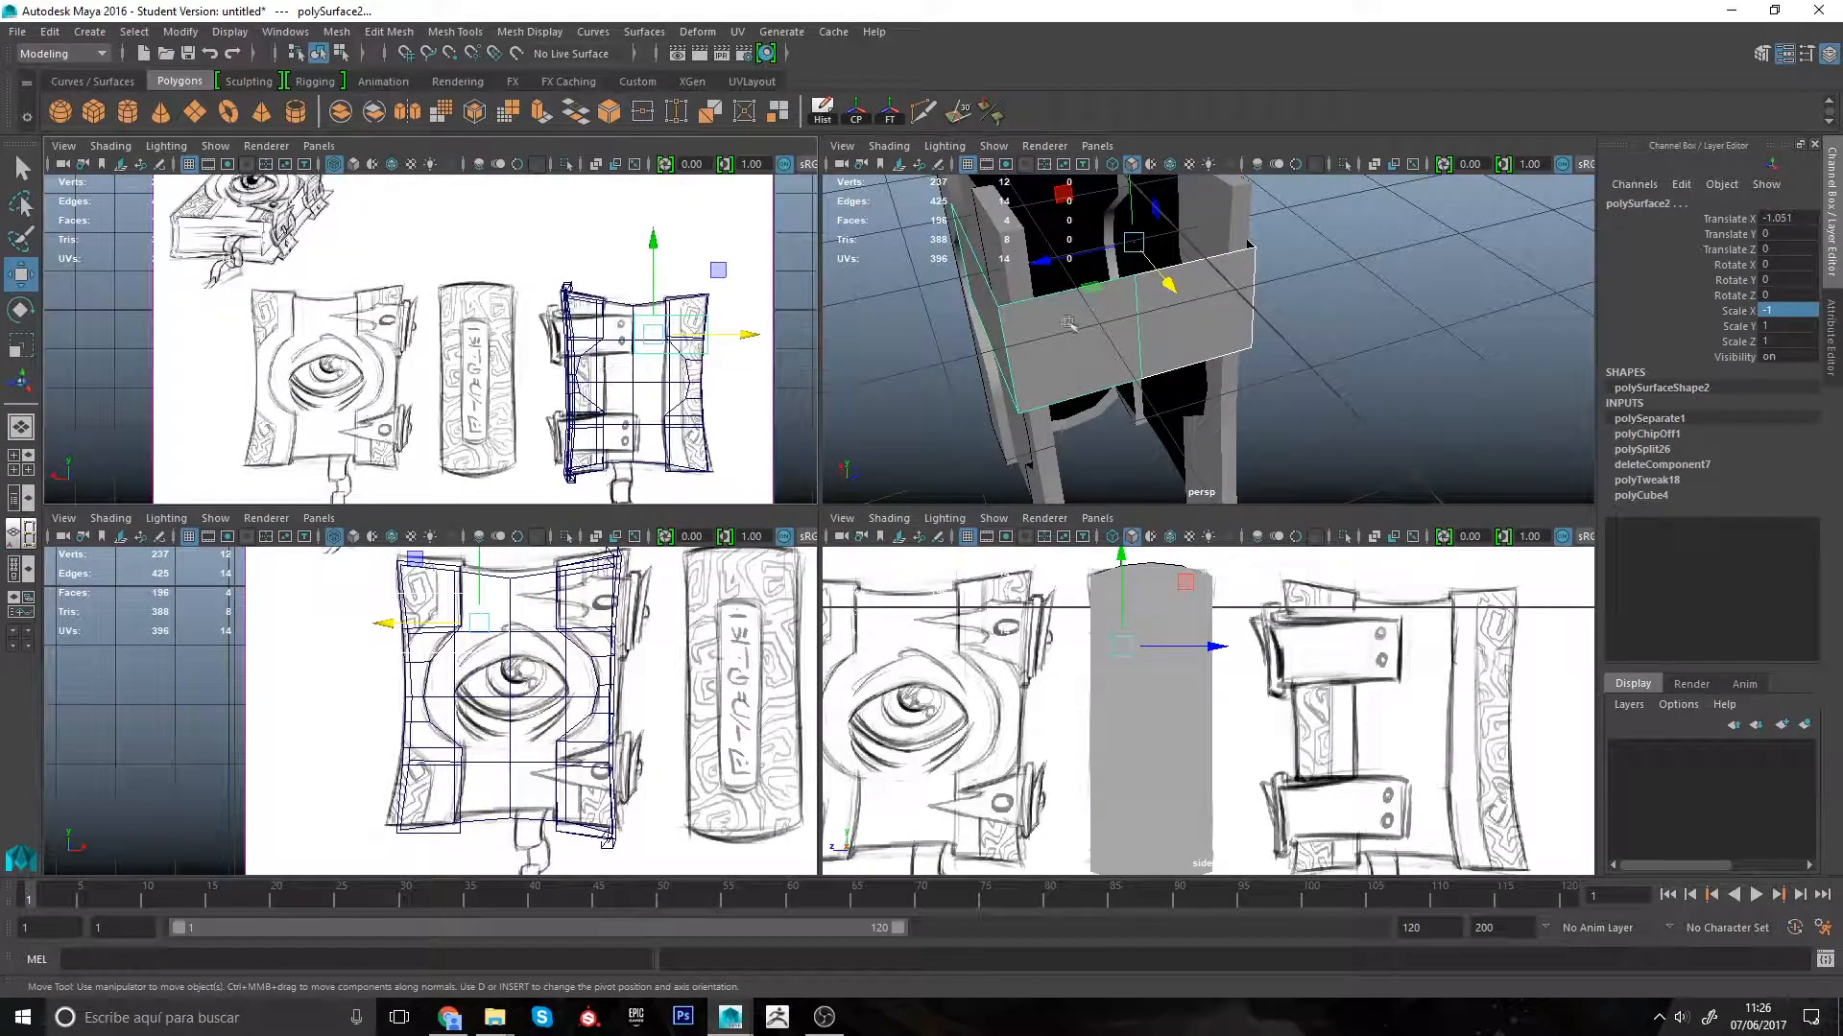
Step: Move the central vertical edge of one strap half slightly outward and sideways so it overlaps the other half
left_click(1142, 327)
right_click_drag(1142, 336, 1143, 288)
left_click(1140, 327)
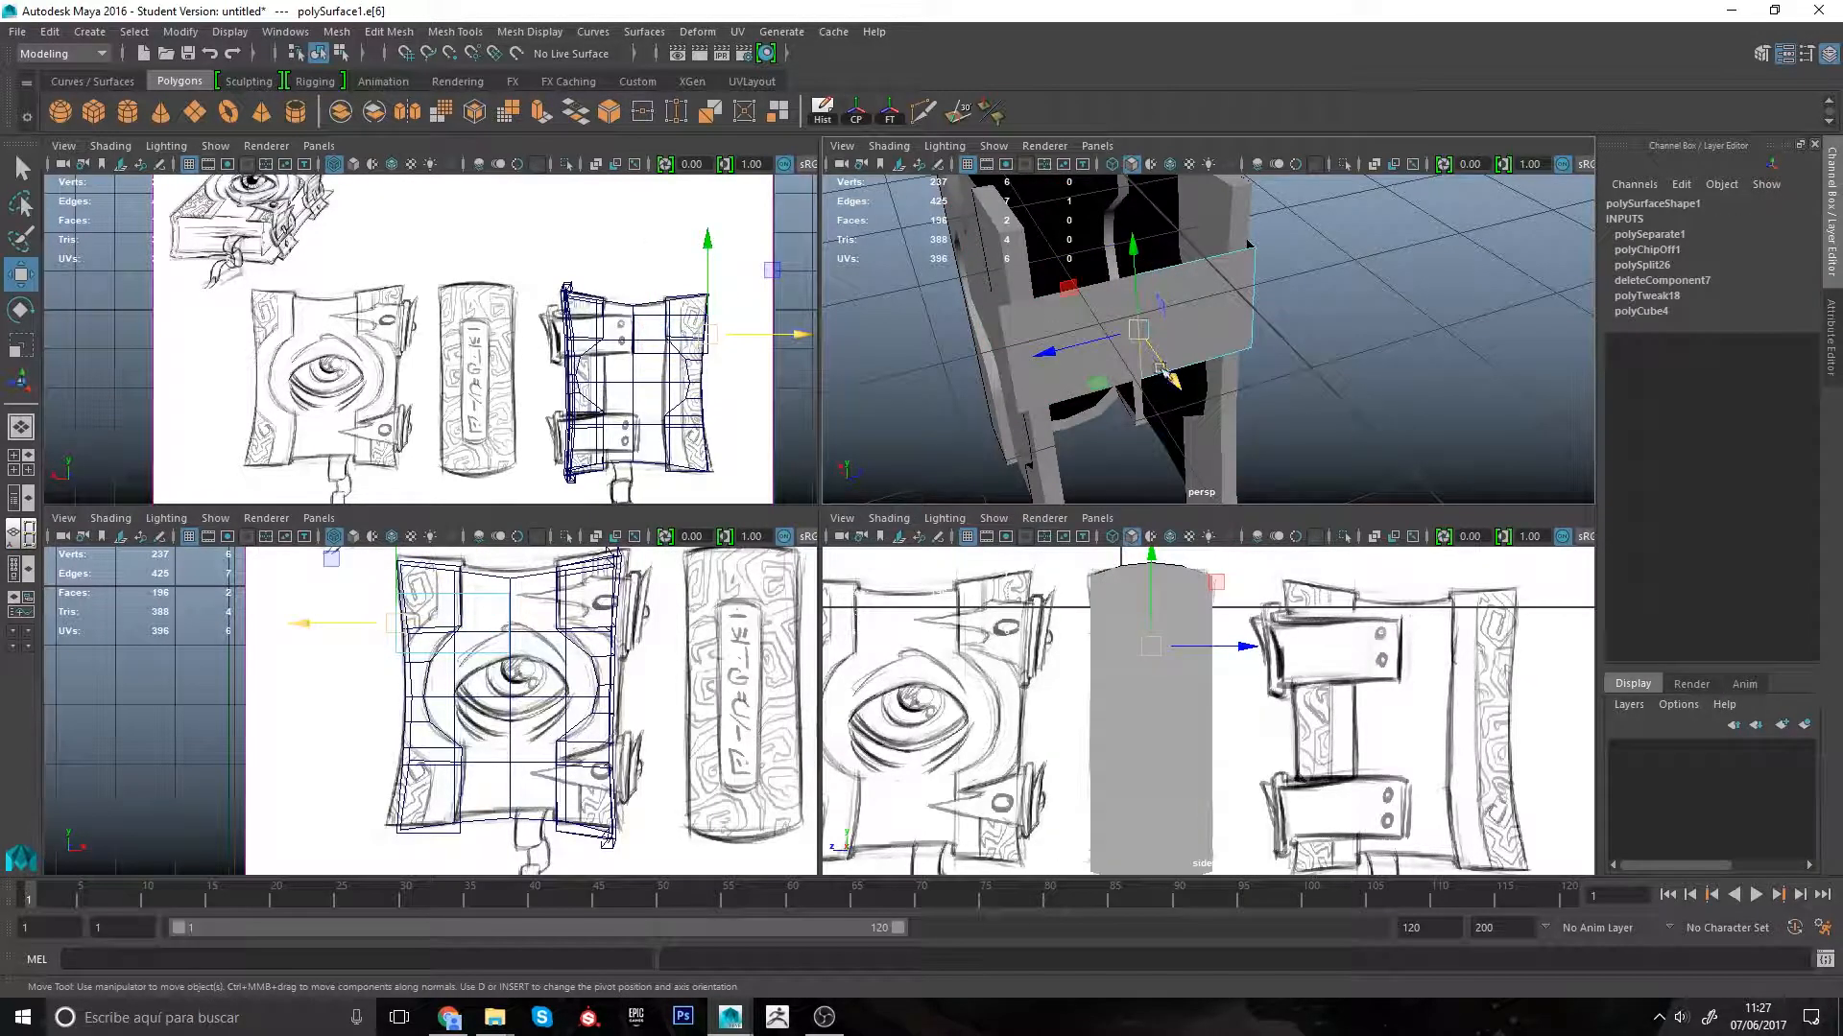
left_click_drag(1159, 365, 1173, 390)
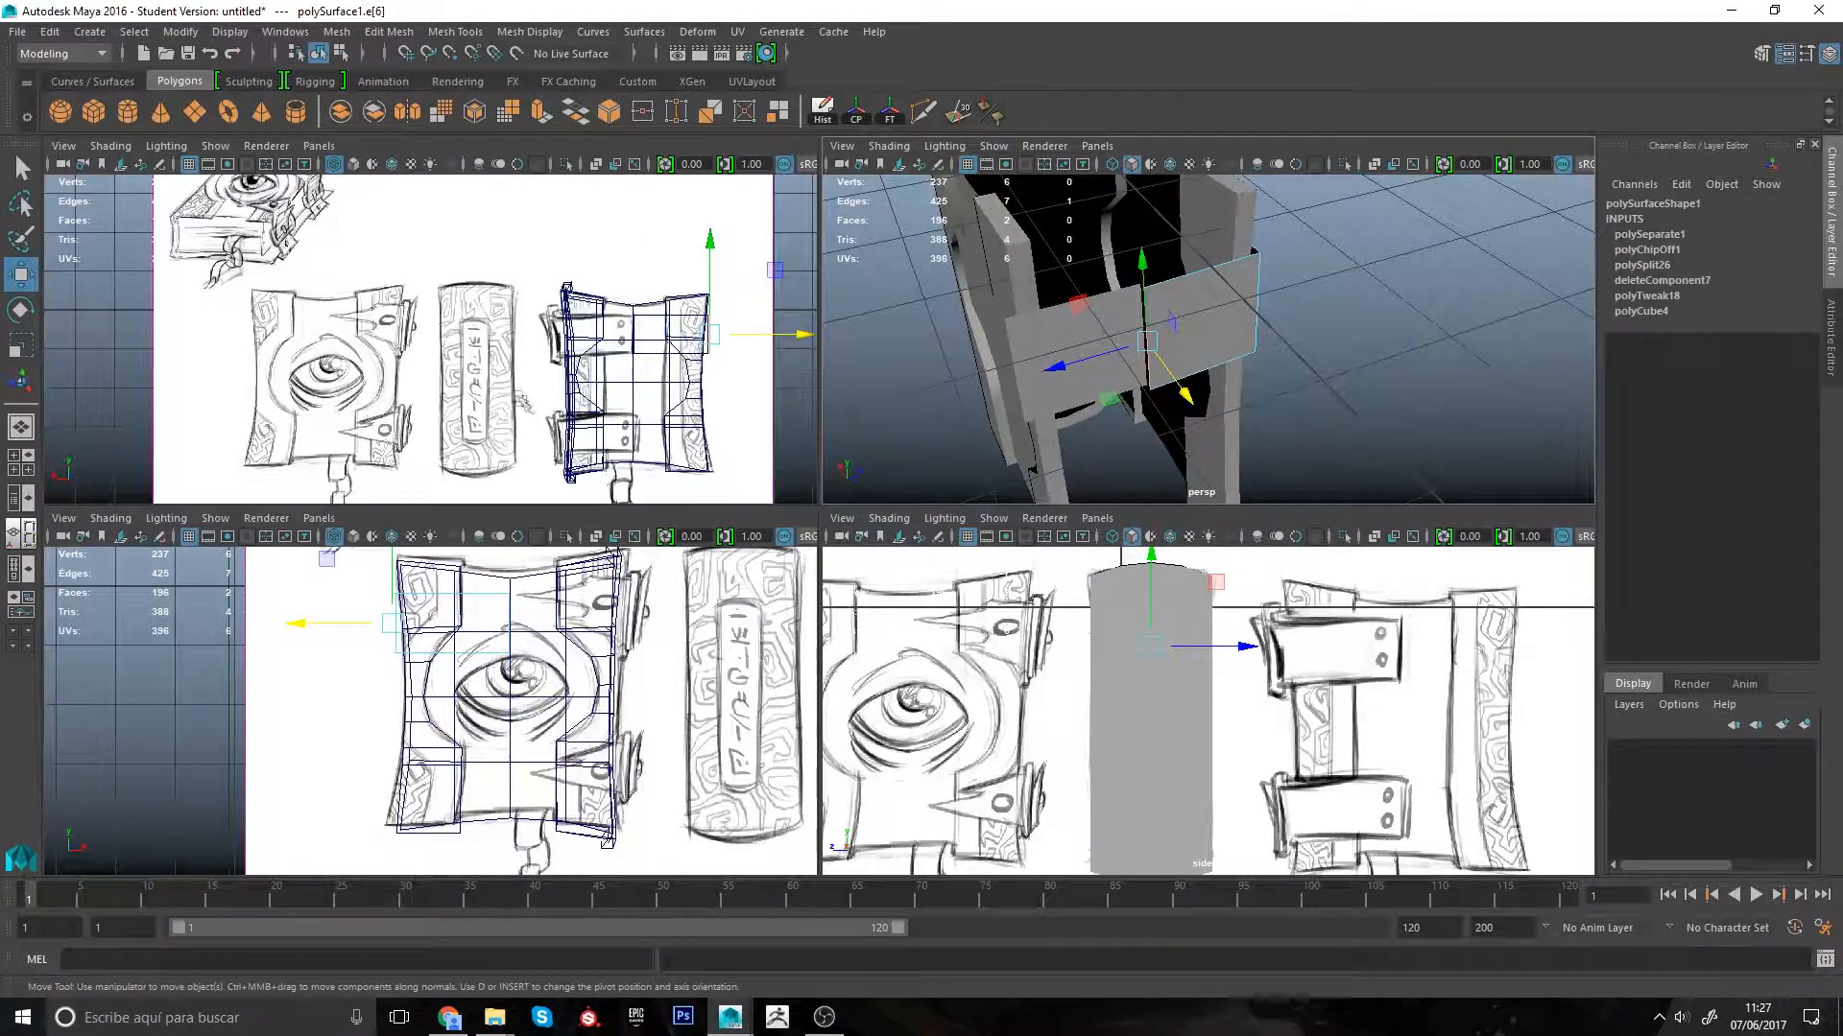
middle_click_drag(403, 285, 446, 352, "alt")
left_click_drag(1089, 359, 1051, 375)
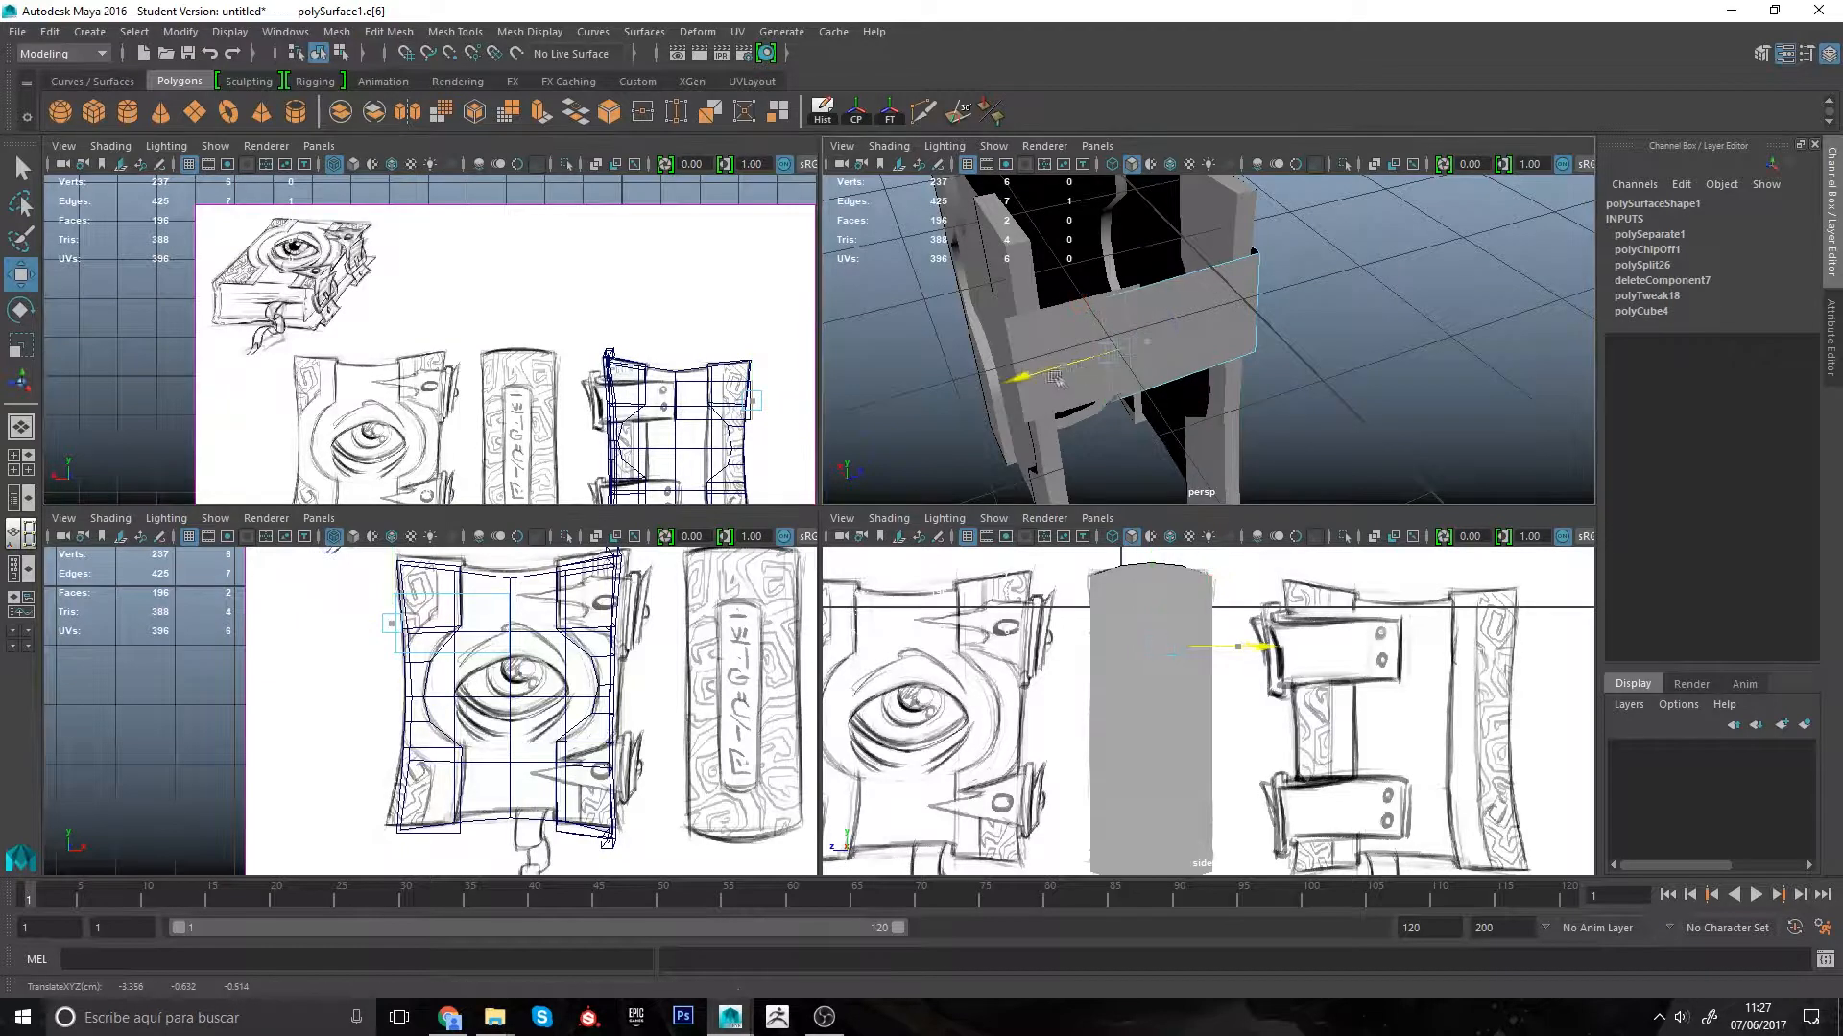
Step: Insert a vertical edge across the middle of the overlapping strap face and reposition it to shape the band
left_click_drag(1189, 358, 1217, 419, "alt")
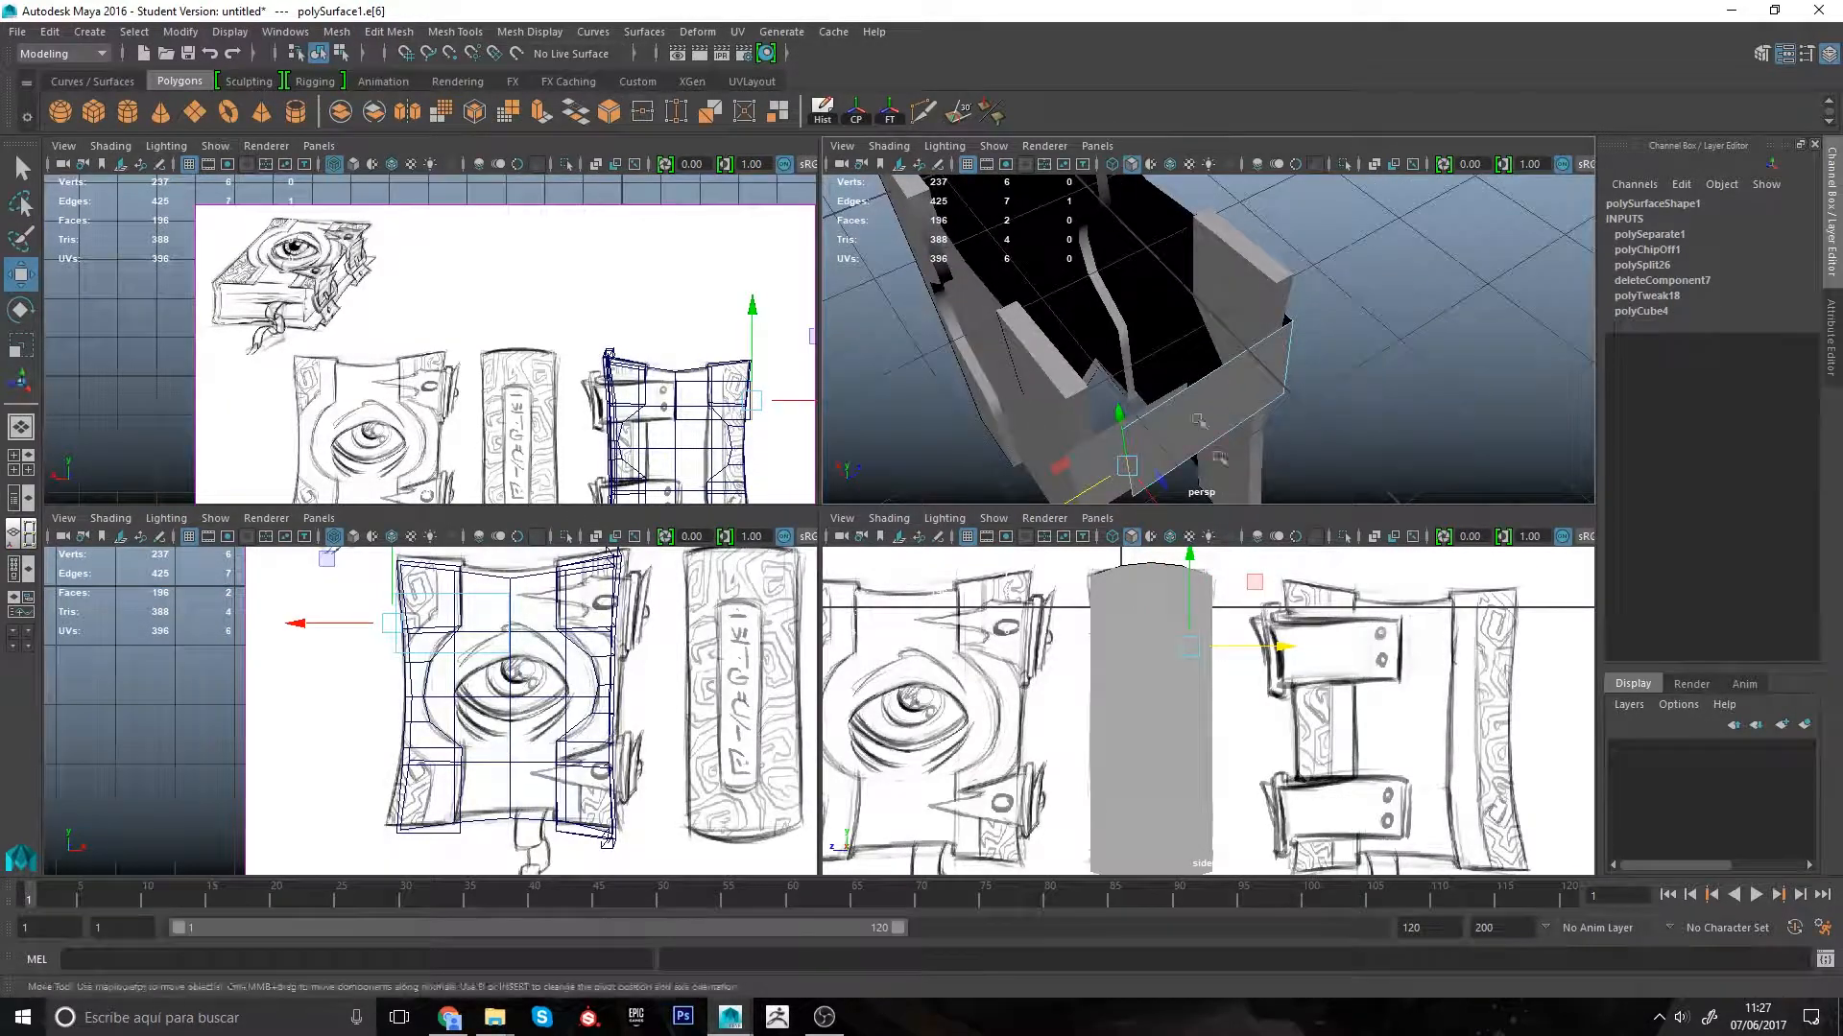
left_click(922, 112)
left_click(1195, 434, "ctrl")
key("w")
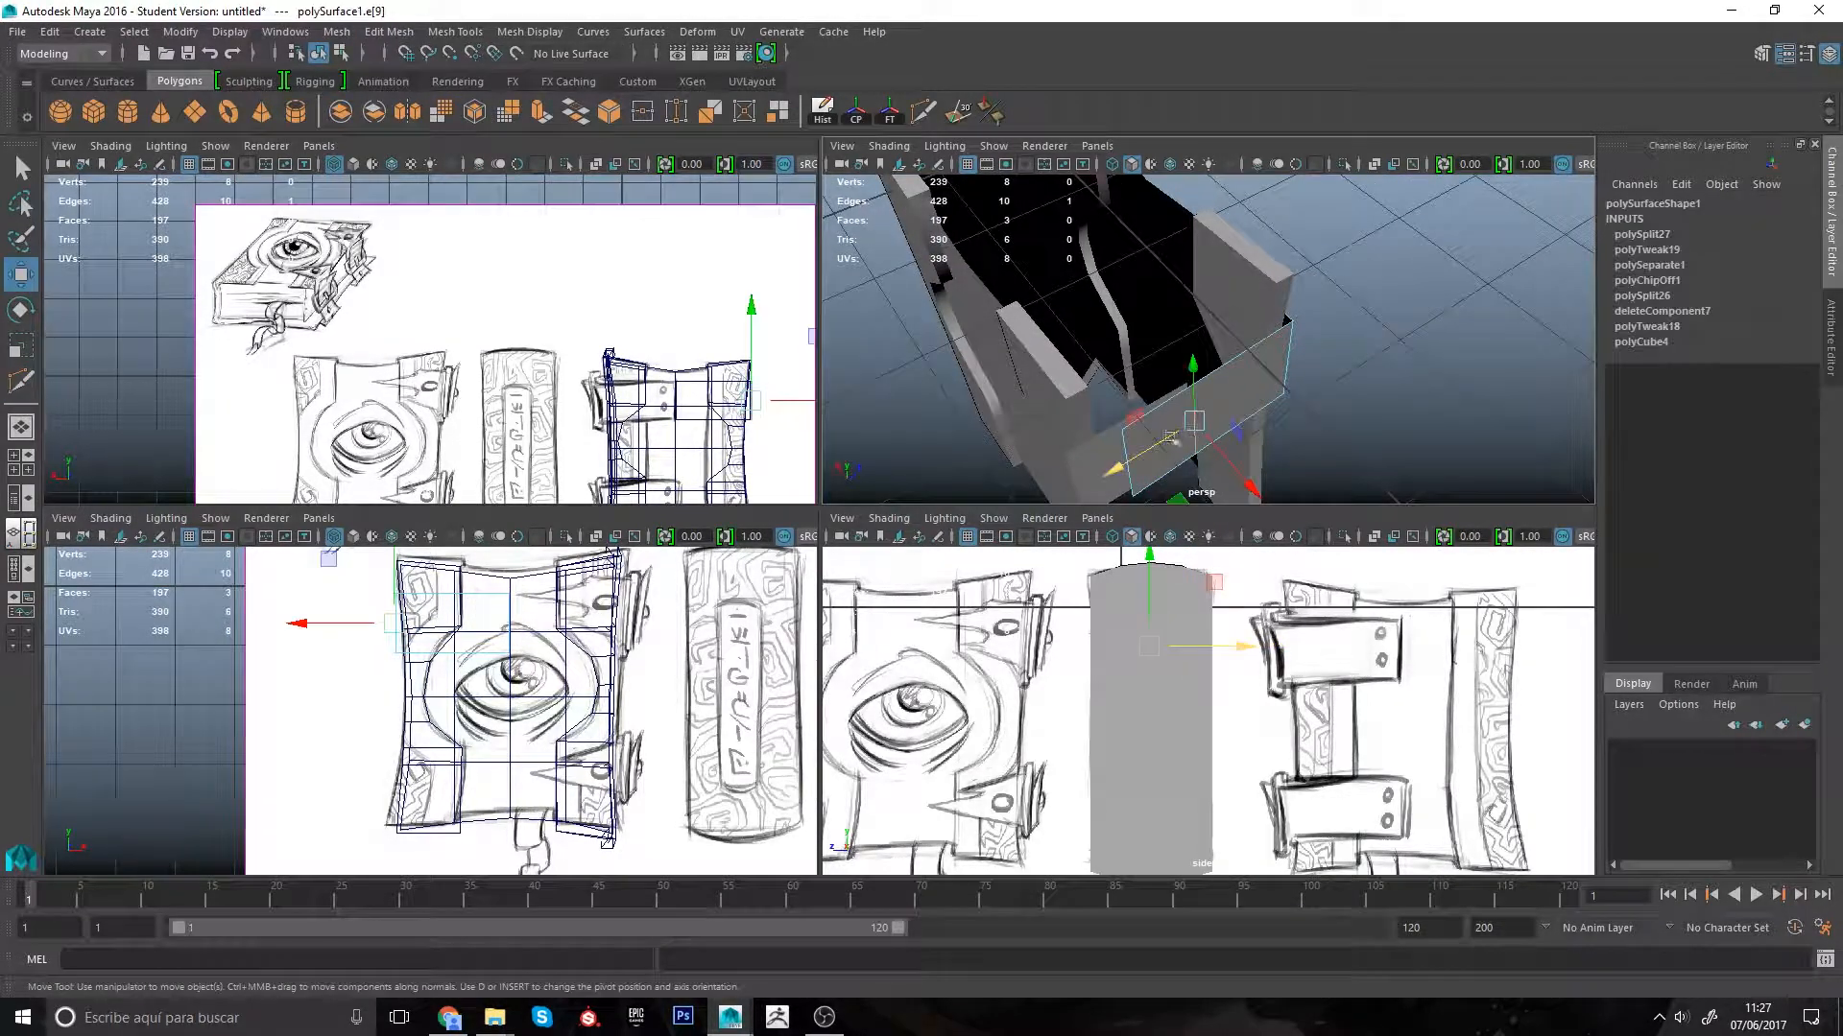
left_click_drag(1241, 442, 1182, 438, "alt")
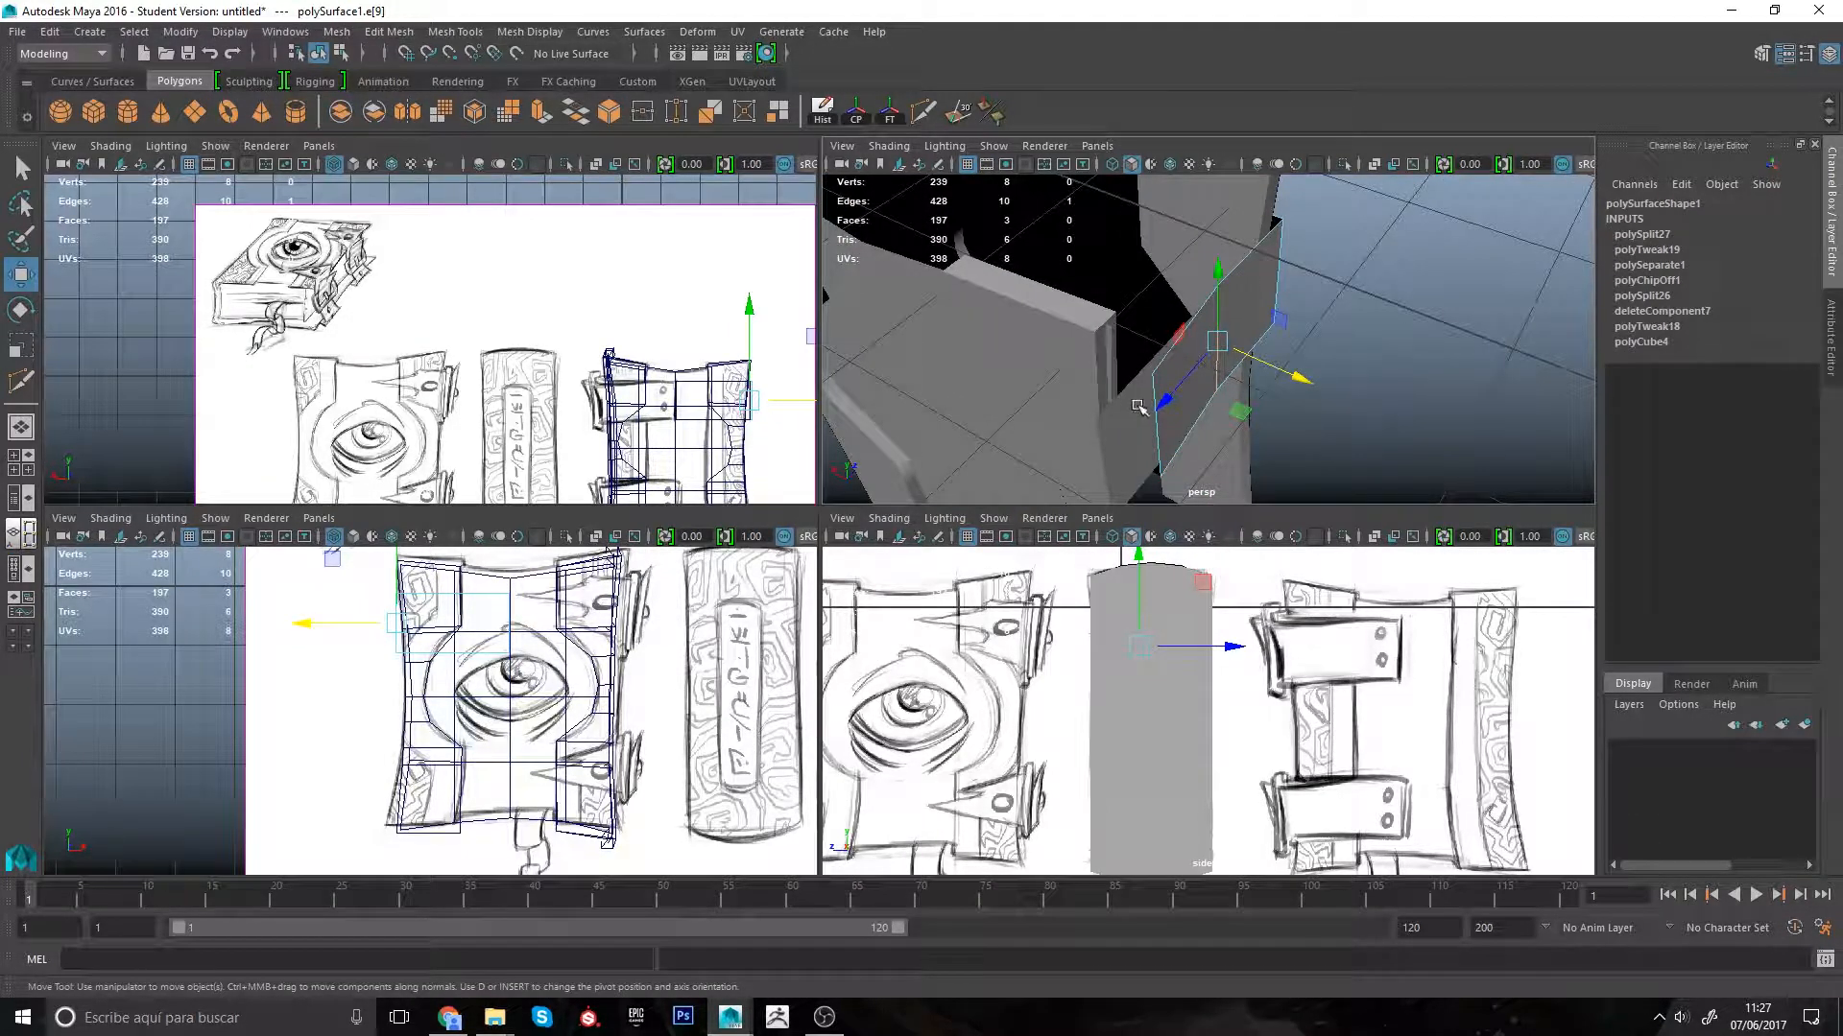
Step: Extrude the border edge loop of the overlapping strap half
double_click(1187, 412)
mouse_move(1187, 413)
left_mouse_down("alt")
mouse_move(1122, 407)
mouse_move(1211, 400)
left_mouse_up("alt")
right_click(1211, 400, "shift")
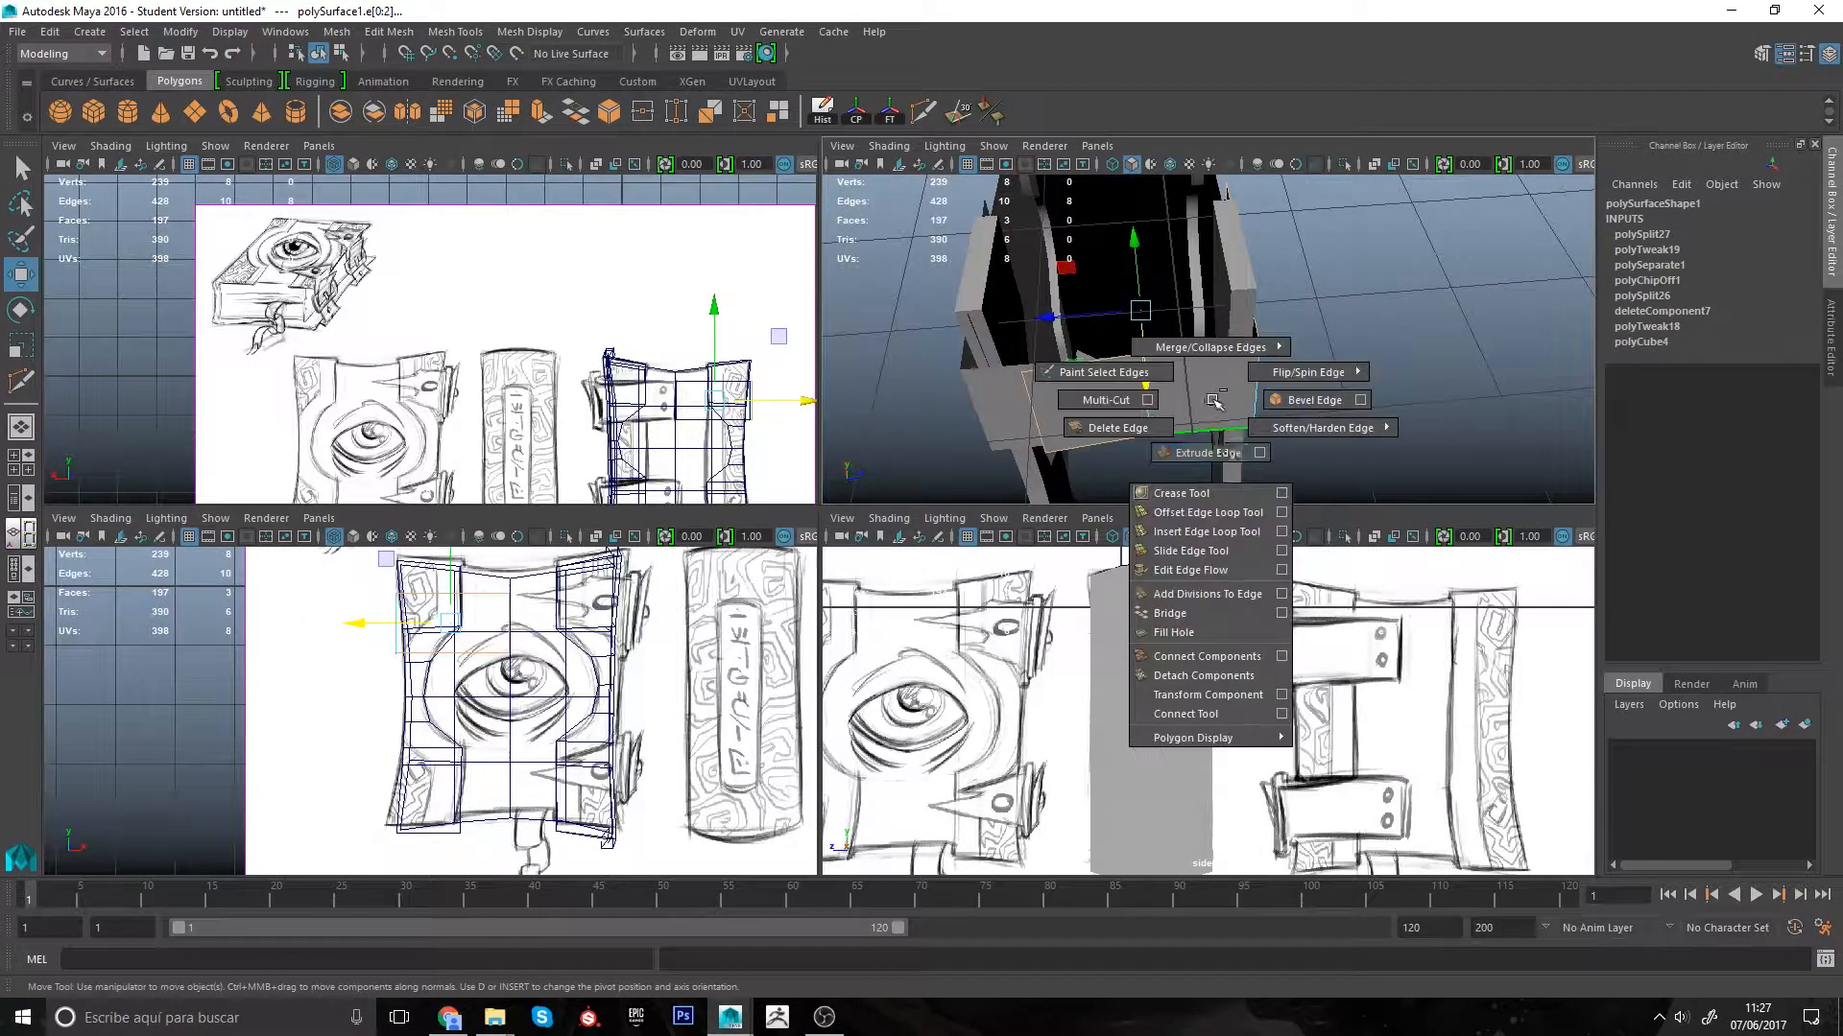
left_click(1218, 453)
left_click_drag(1365, 383, 1492, 366, "alt")
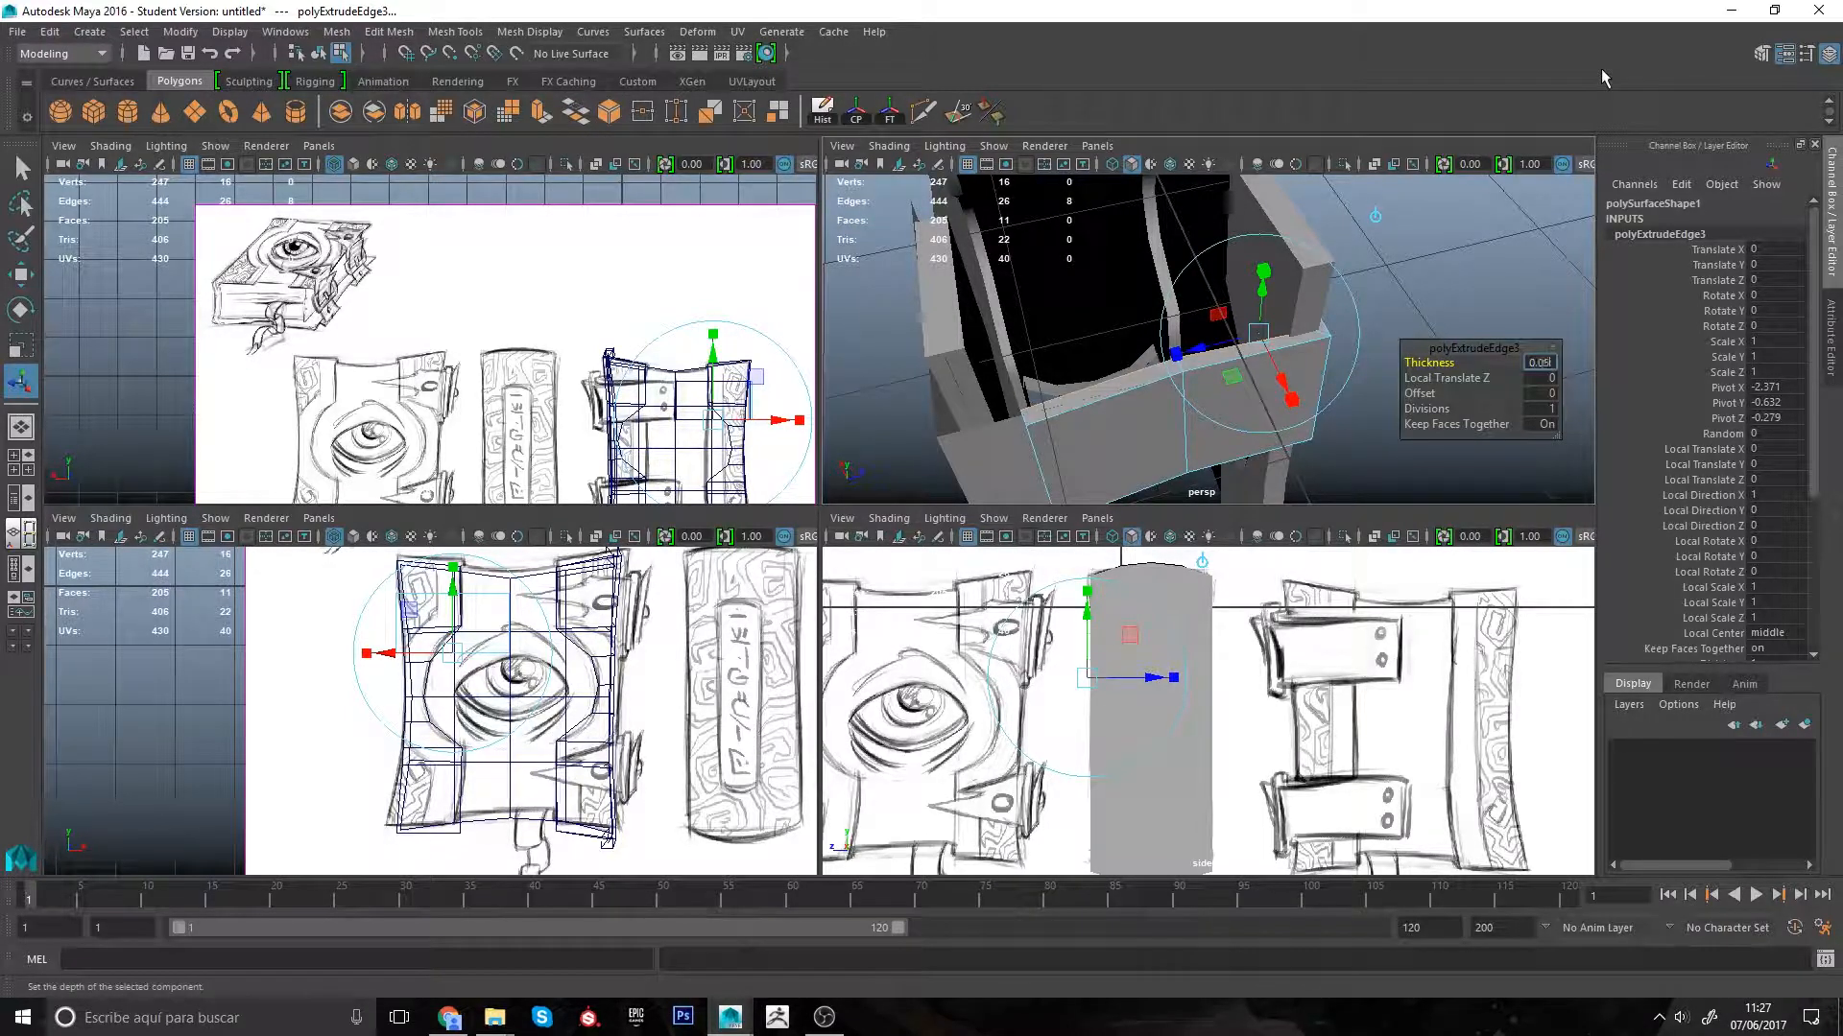
Step: Set the strap border extrusion's thickness to 0.06
key("Return")
left_click(1539, 364)
type("0.")
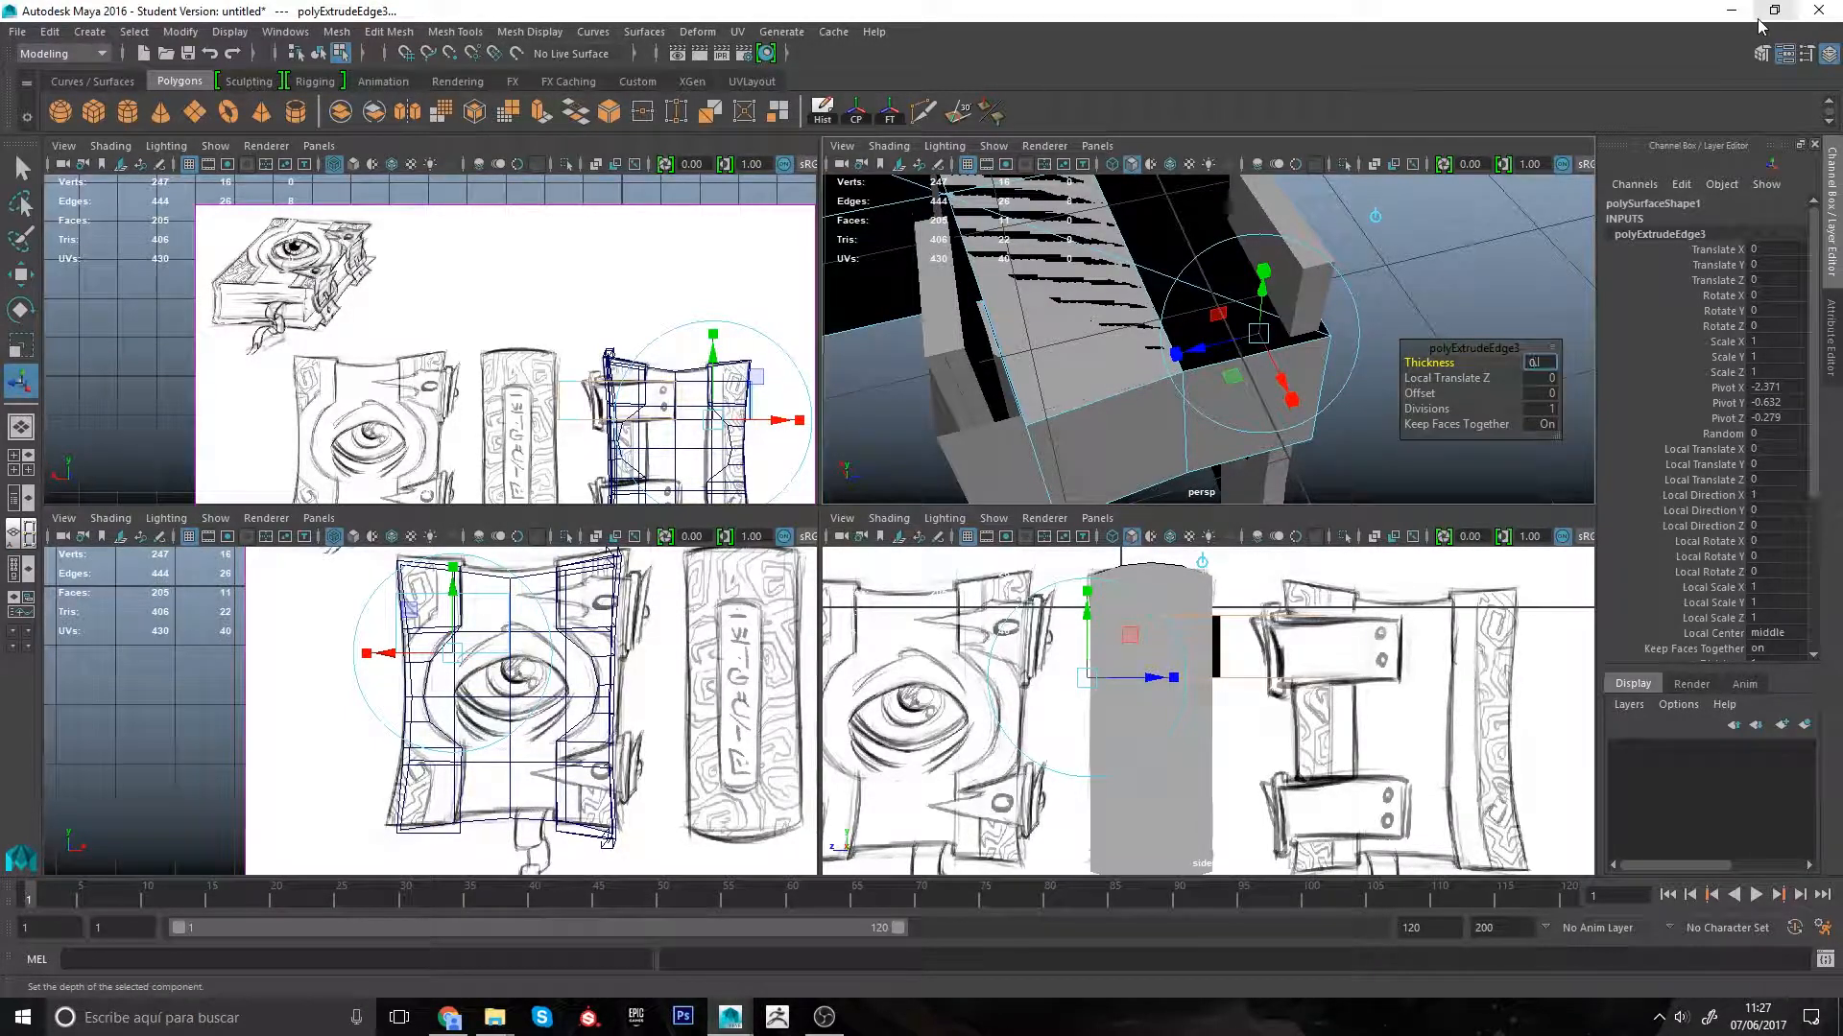
type("05")
key("Return")
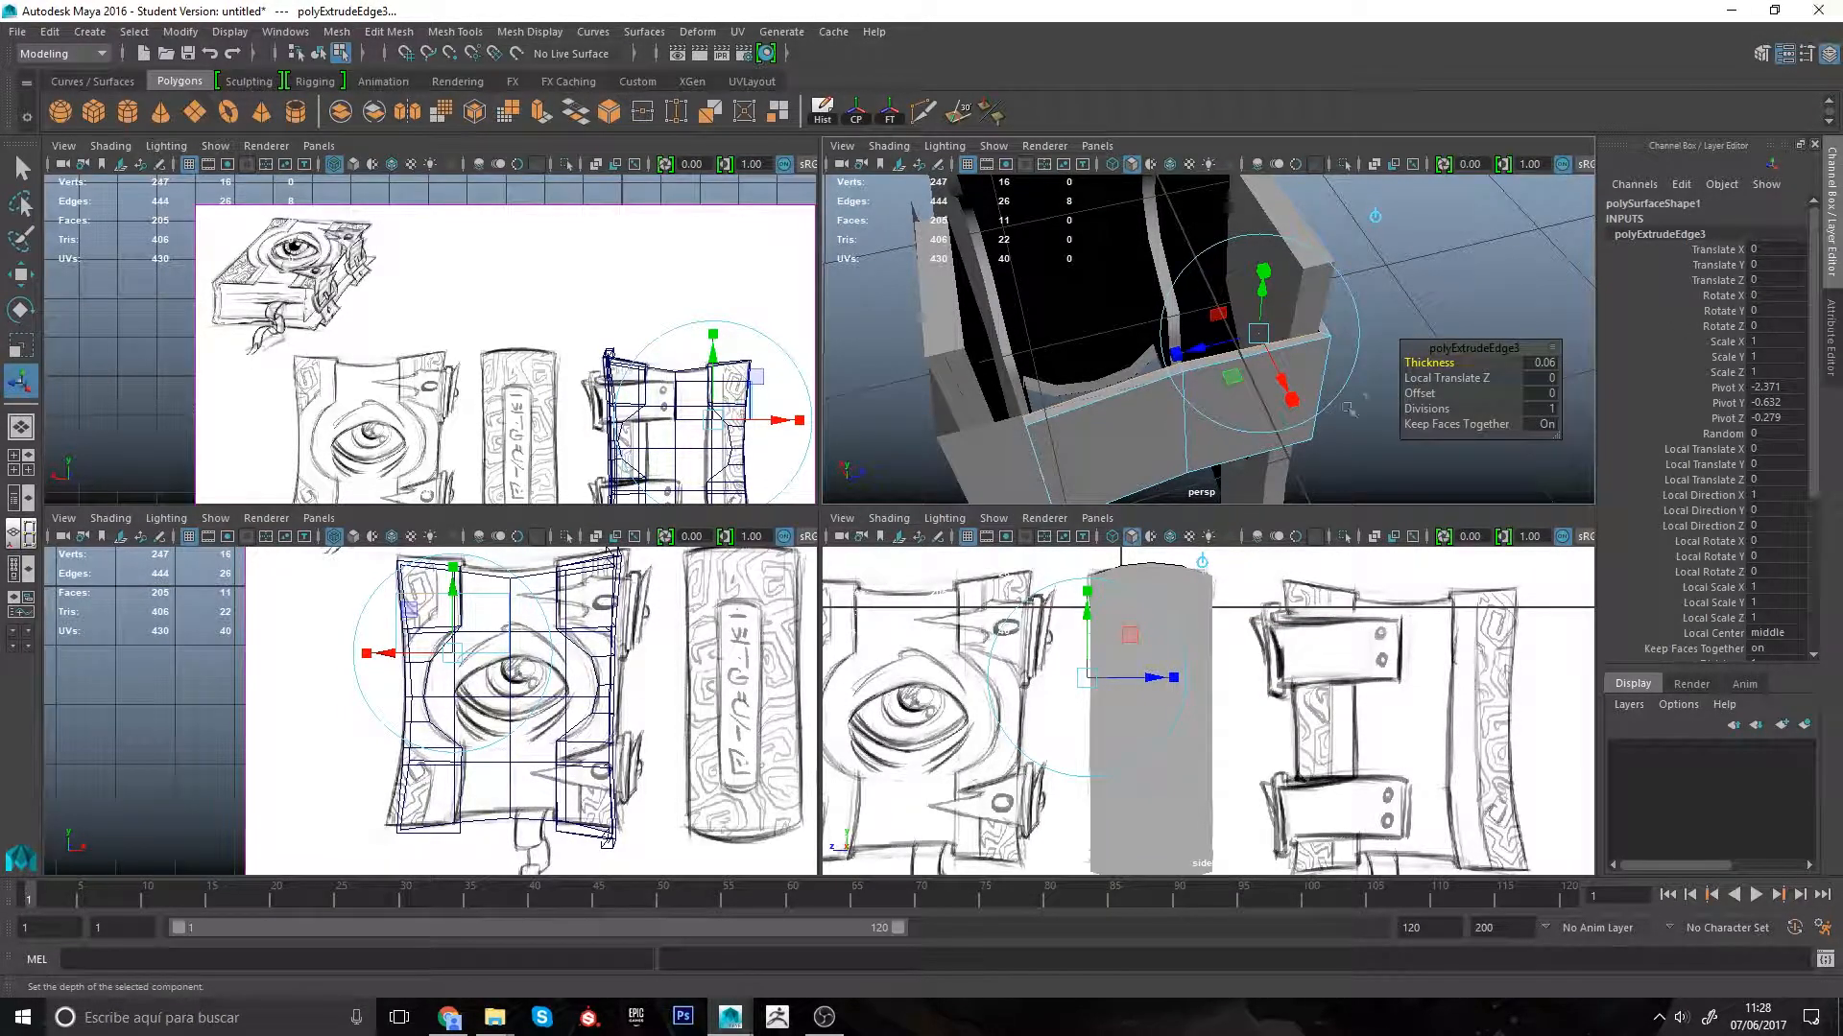
left_click_drag(1347, 409, 1252, 425, "alt")
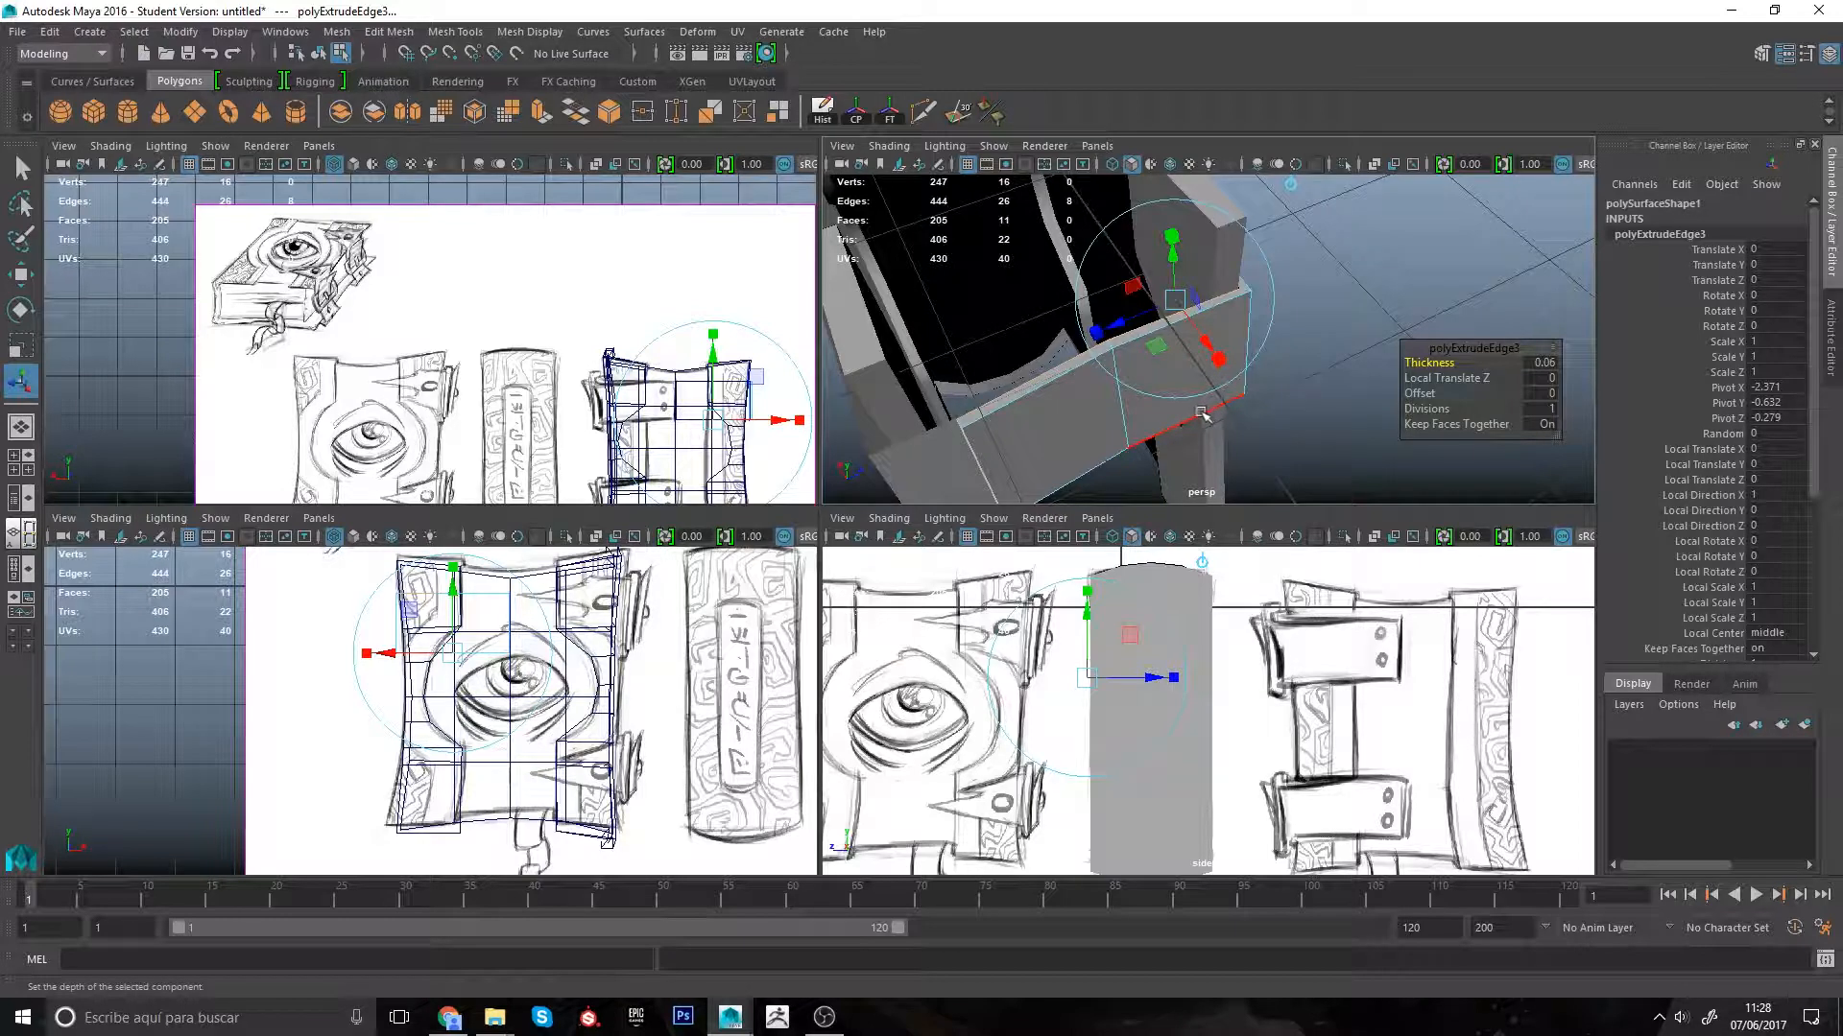
Step: Fill the open border on the inner side of the thickened overlapping strap half
left_click_drag(1202, 414, 1165, 357, "alt")
right_click_drag(1164, 351, 1163, 582, "shift")
key("w")
left_click_drag(1167, 451, 1224, 334, "alt")
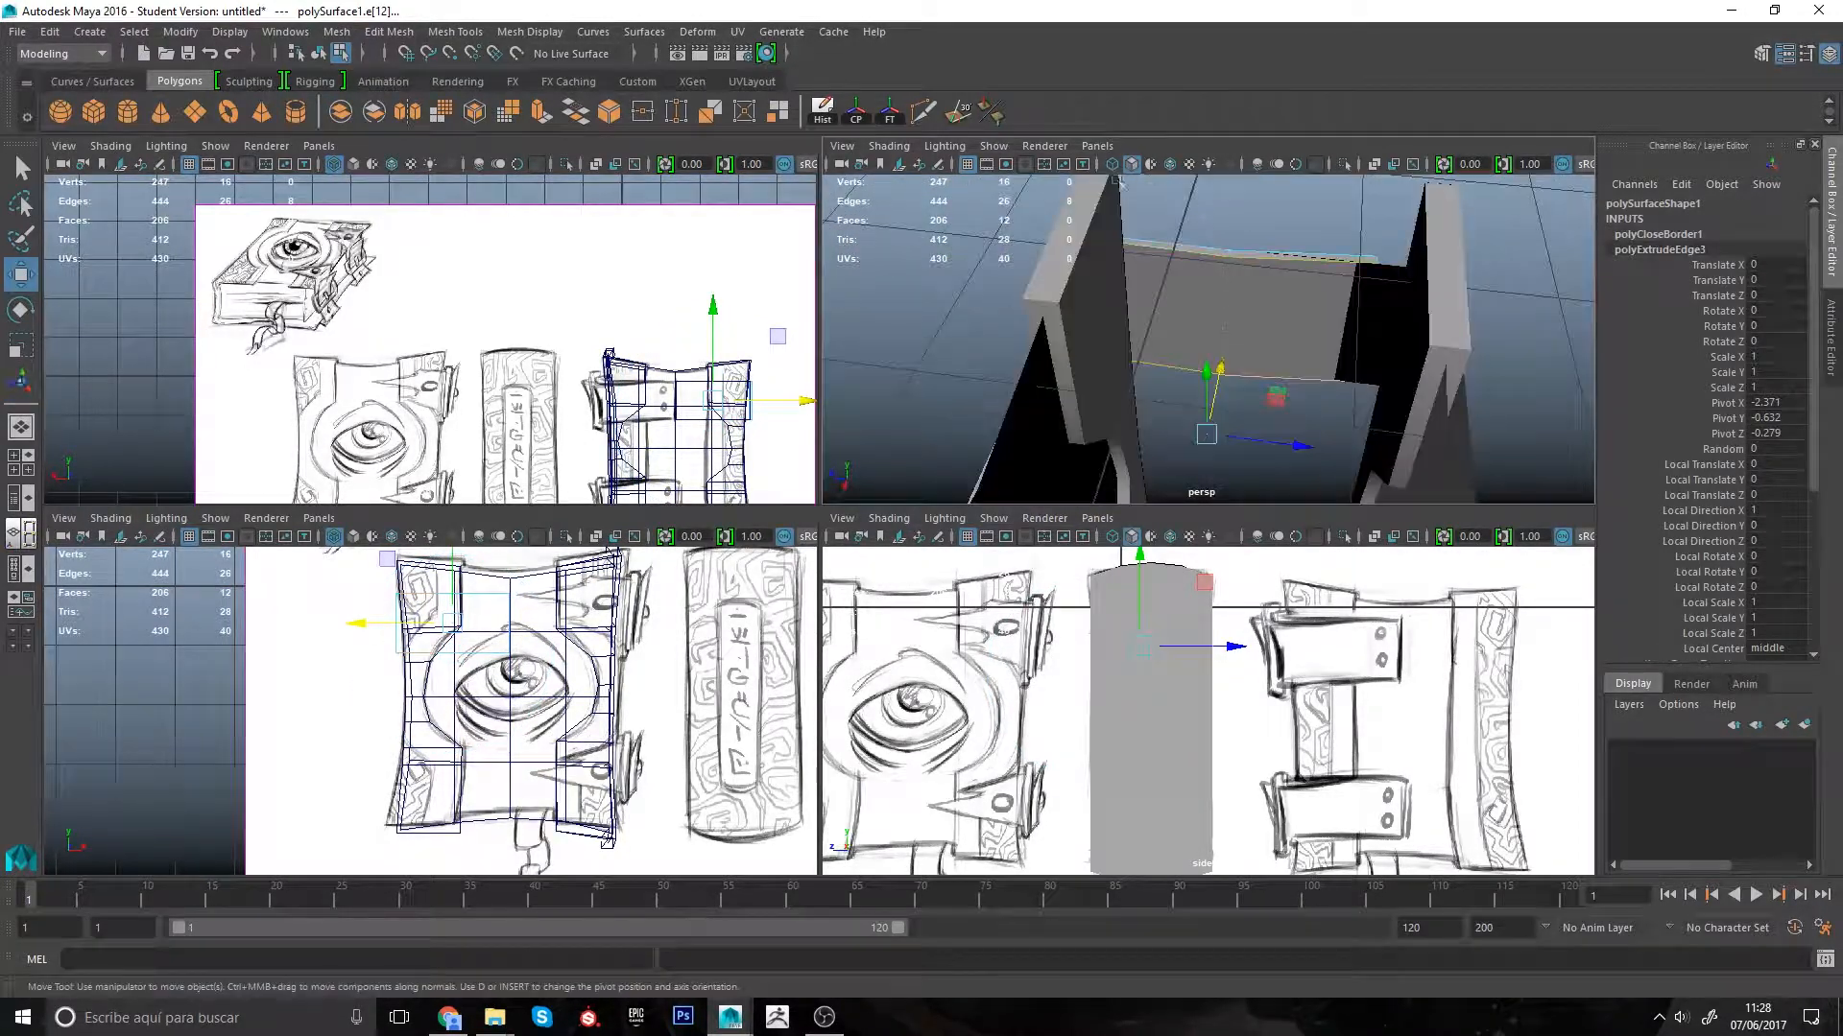
Step: Split the strap half's filled inner face with Multi-Cut, connecting opposite vertices at the middle and corner
left_click(919, 113)
right_click(1224, 395)
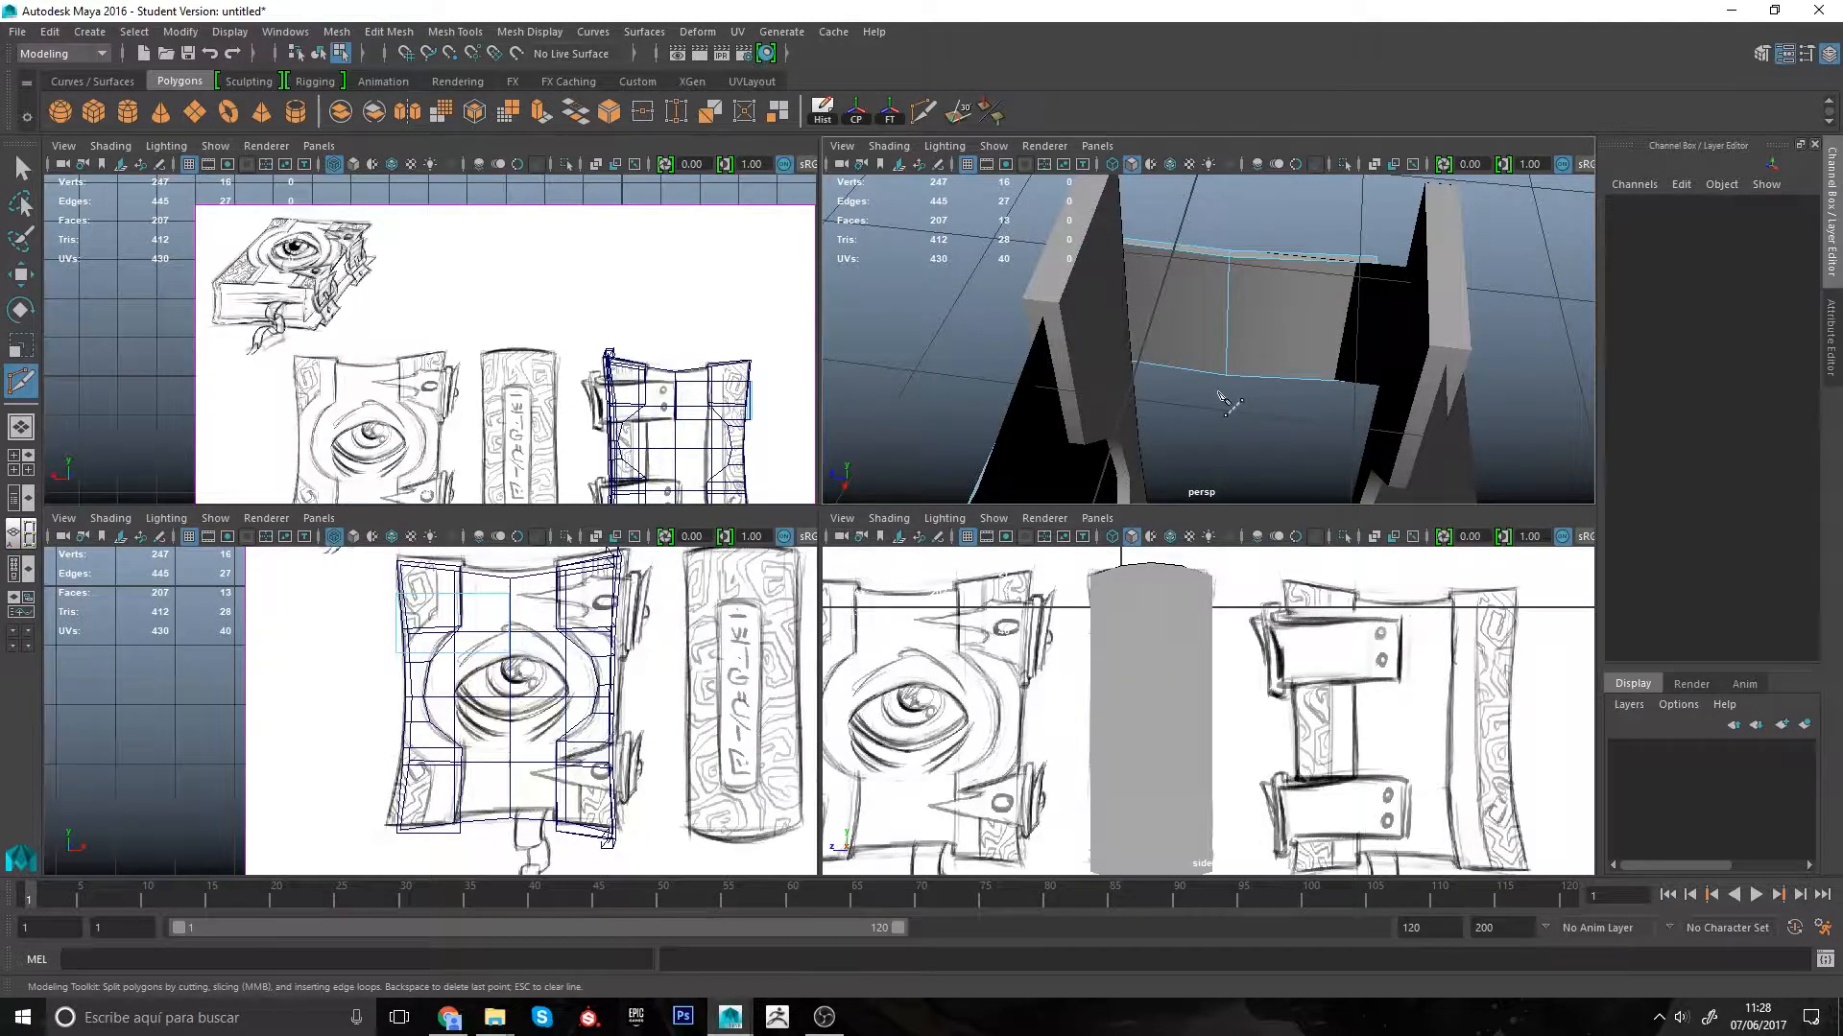
left_click_drag(1226, 399, 1147, 382, "alt")
key("4")
right_click_drag(1147, 382, 1207, 342, "alt")
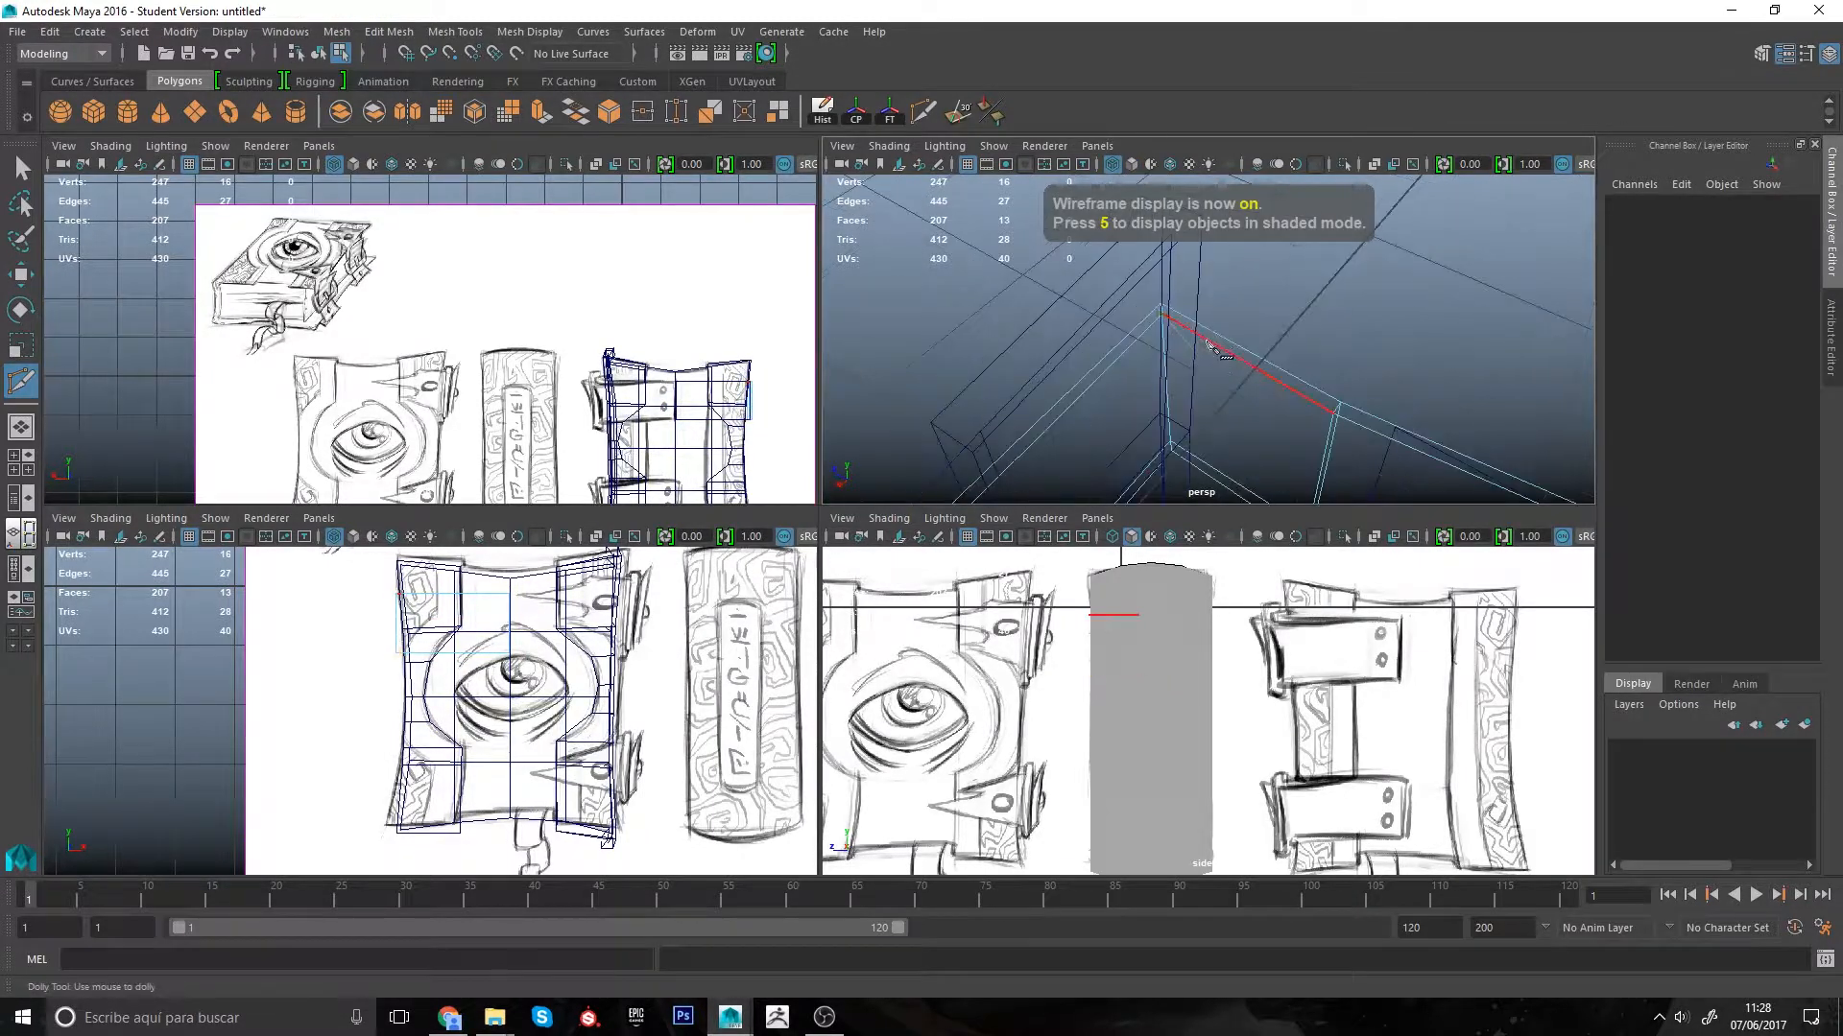
left_click(1156, 338)
left_click(1172, 453)
left_click_drag(1172, 453, 1128, 393, "alt")
middle_click_drag(1128, 394, 1235, 376, "alt")
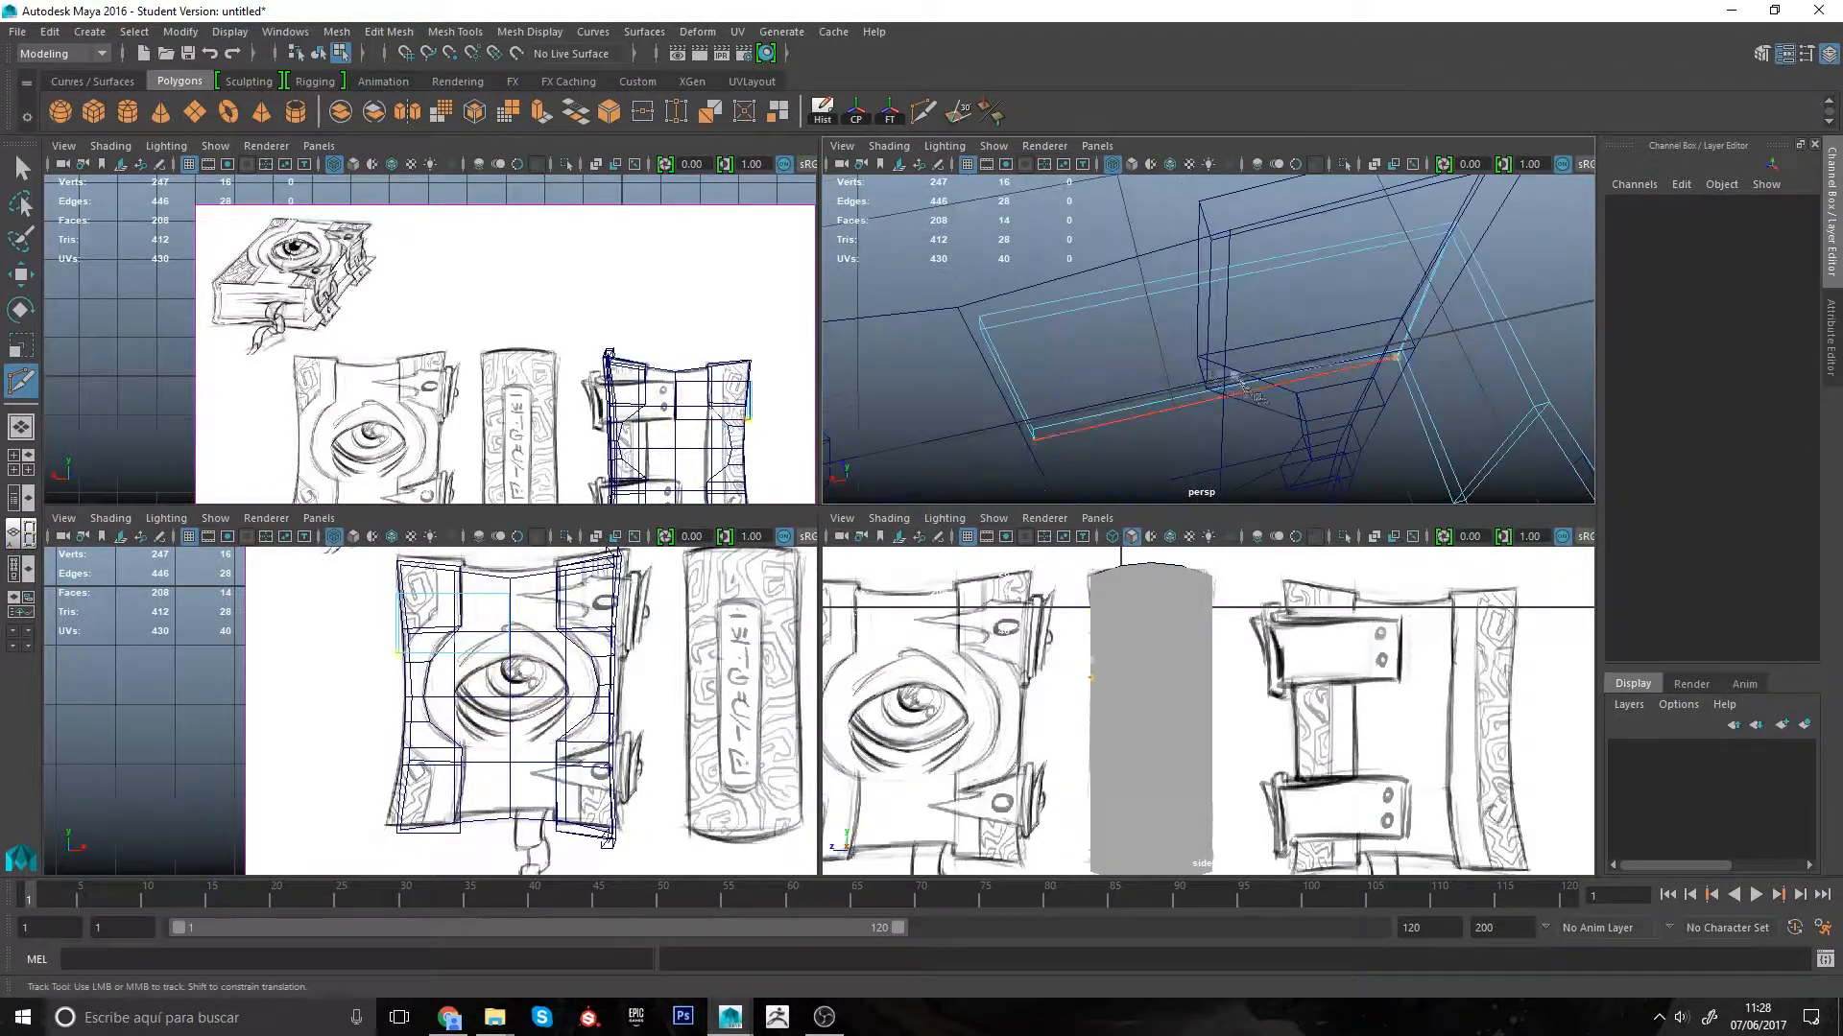
key("5")
left_click_drag(1193, 382, 1149, 365, "alt")
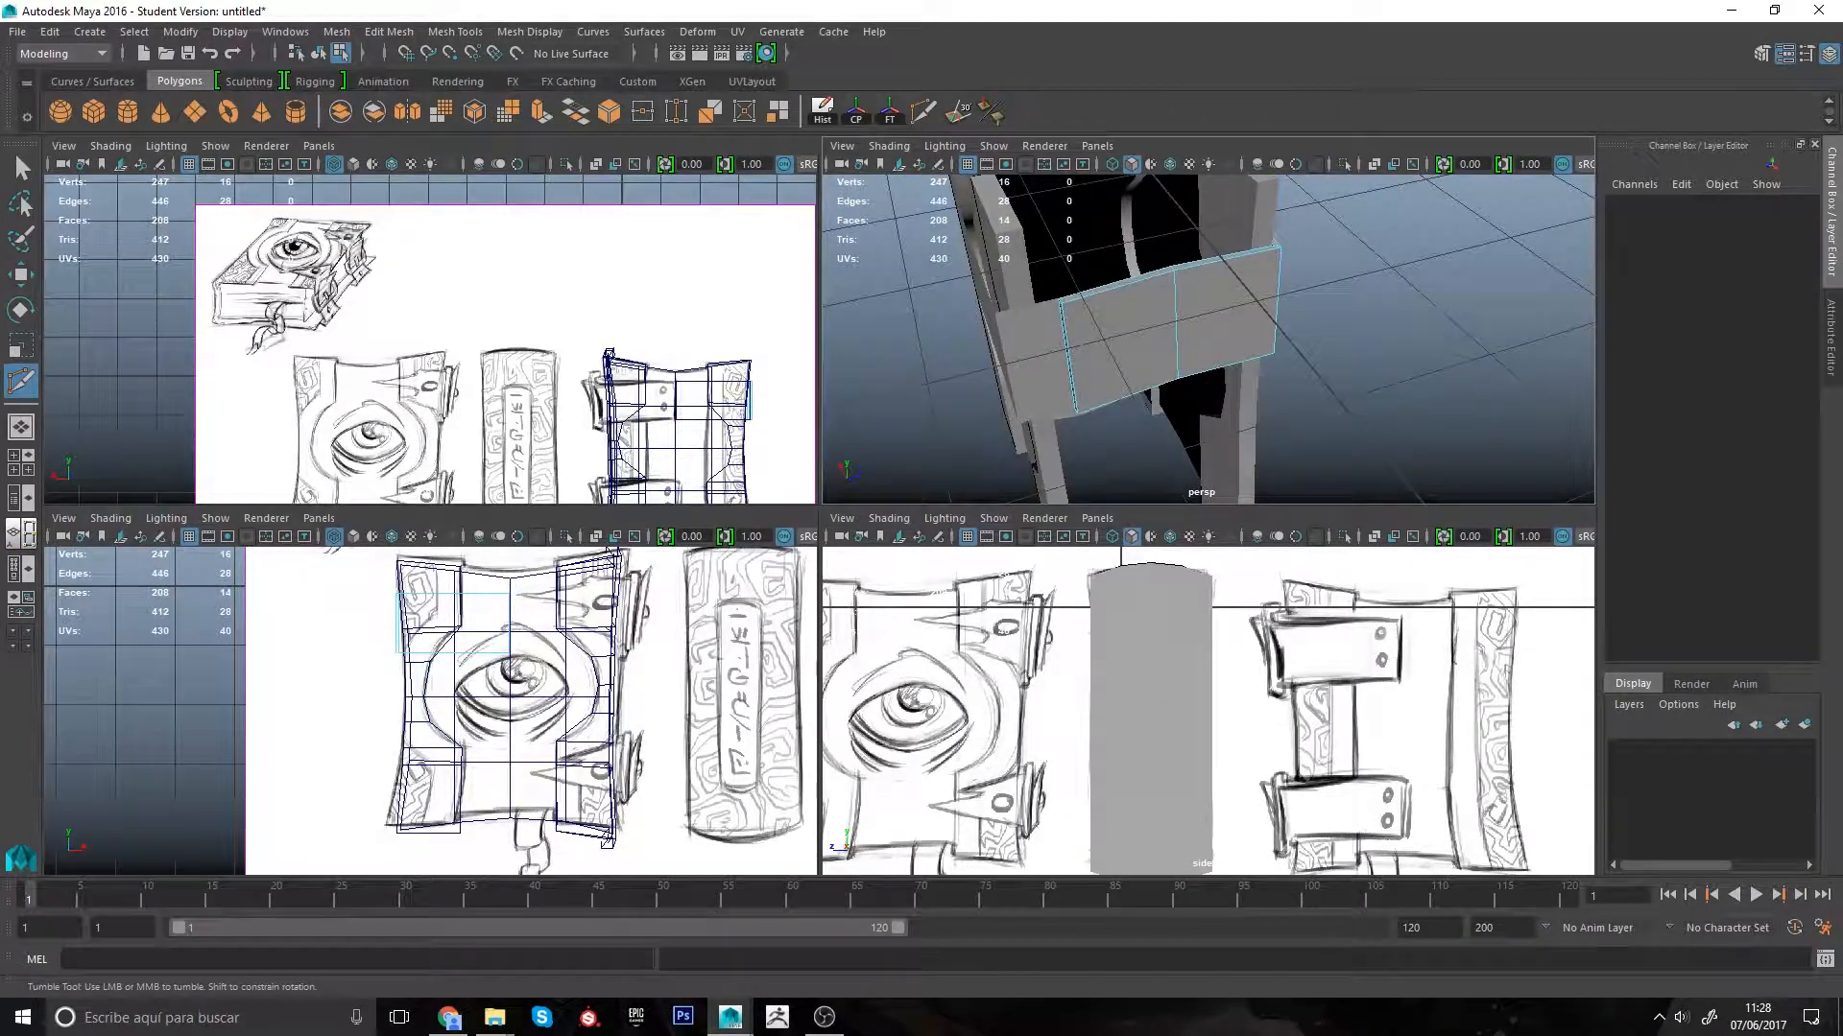
Step: Adjust the free end edge of the inner strap half along the X axis, beneath the overlapping half
left_click_drag(1072, 428, 1248, 416, "alt")
key("q")
key("F8")
left_click(1140, 400)
left_click(1166, 396)
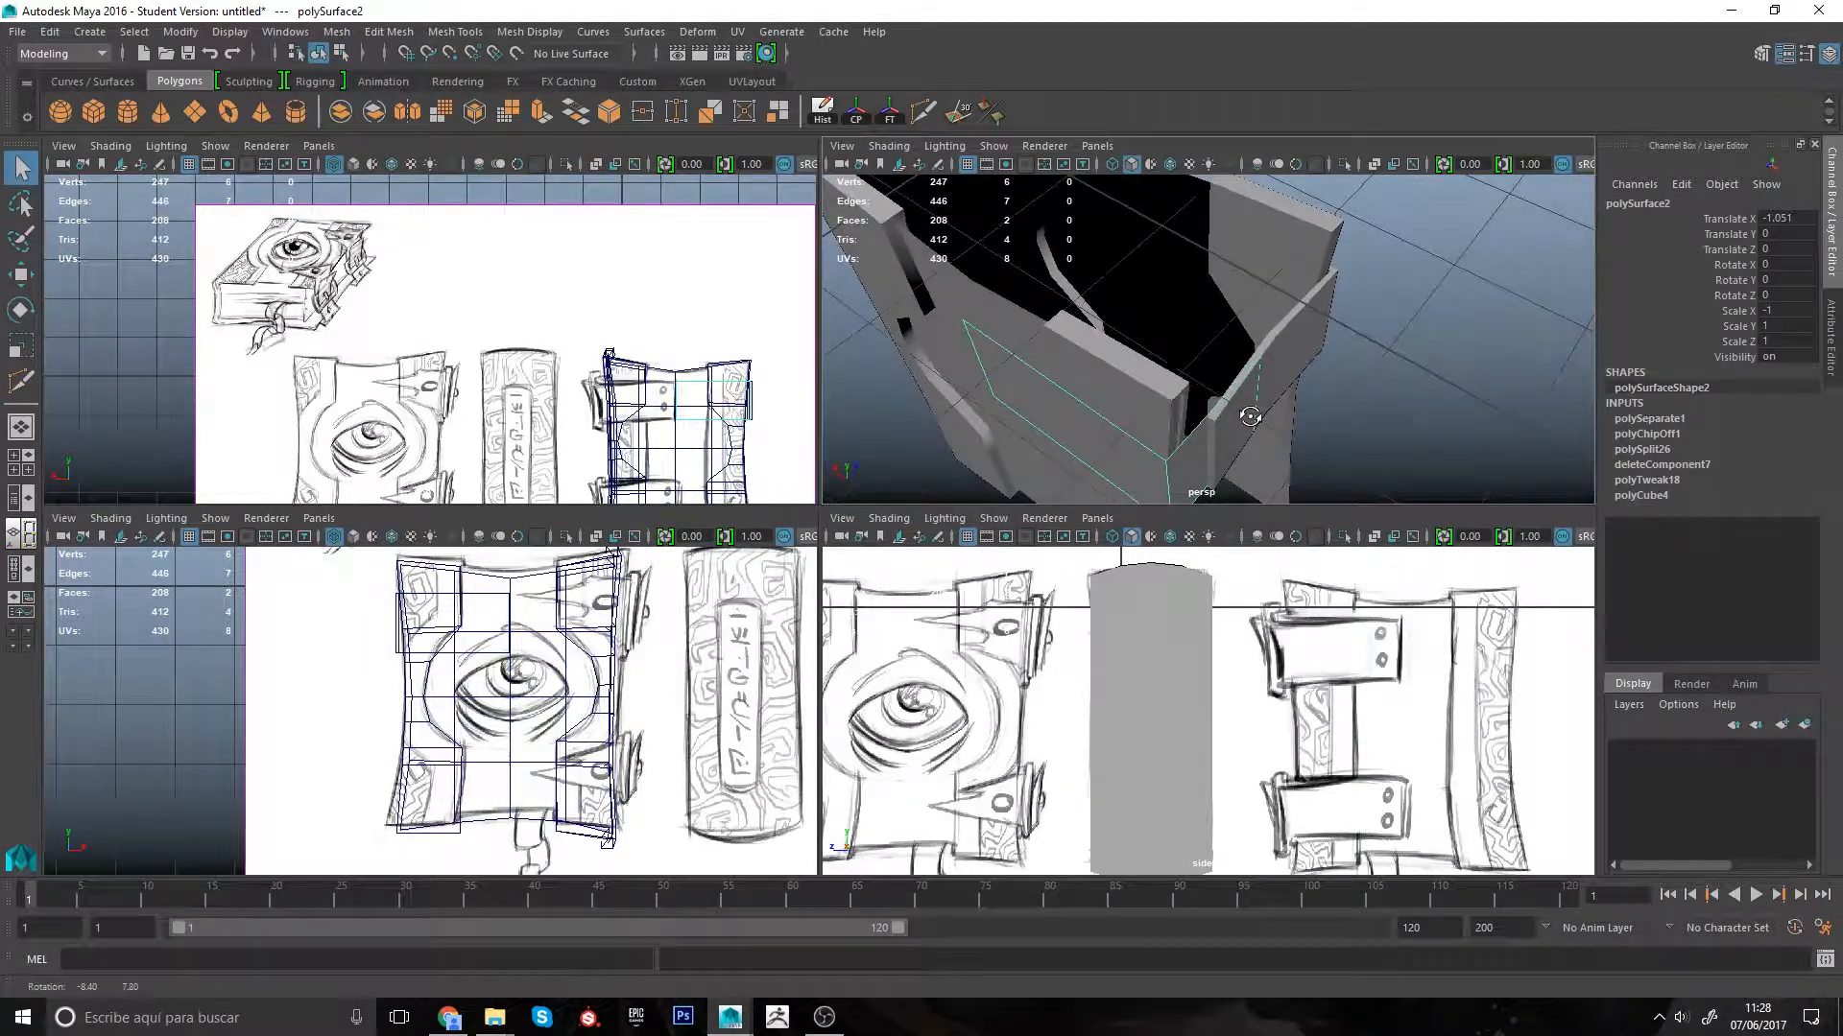
right_click_drag(1255, 382, 1257, 360)
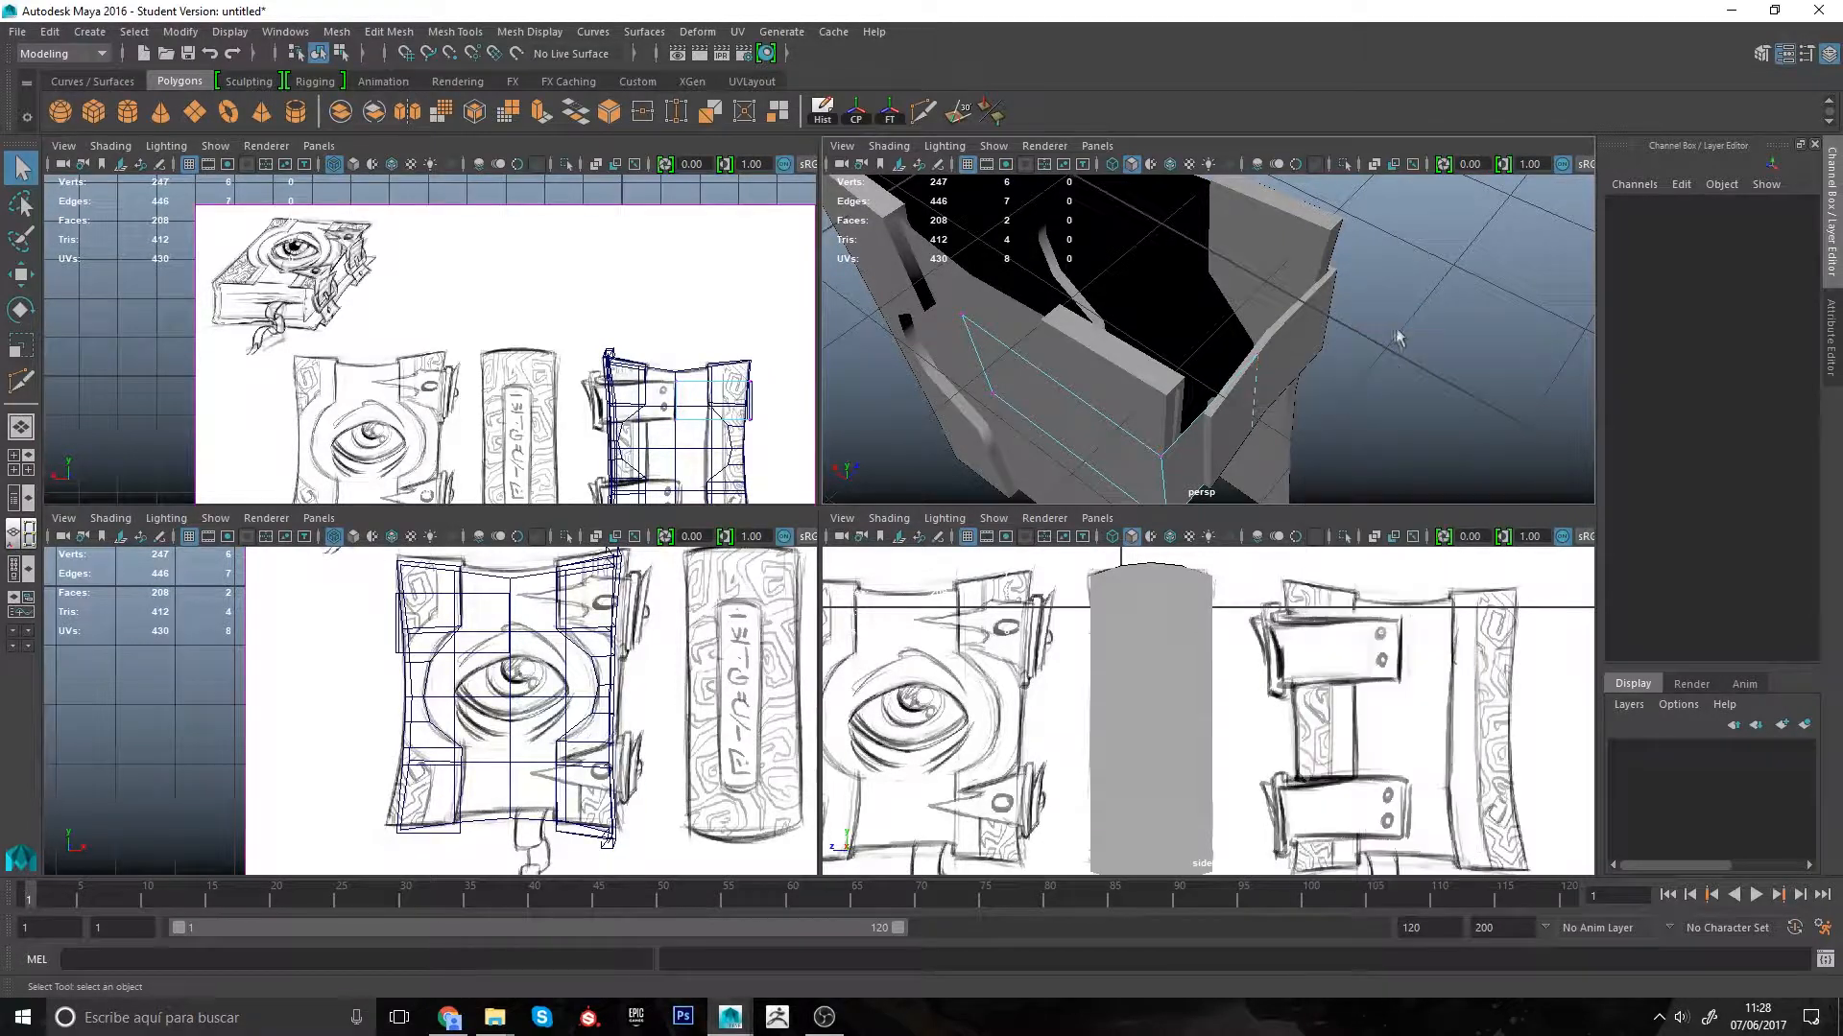
left_click(1250, 394)
key("w")
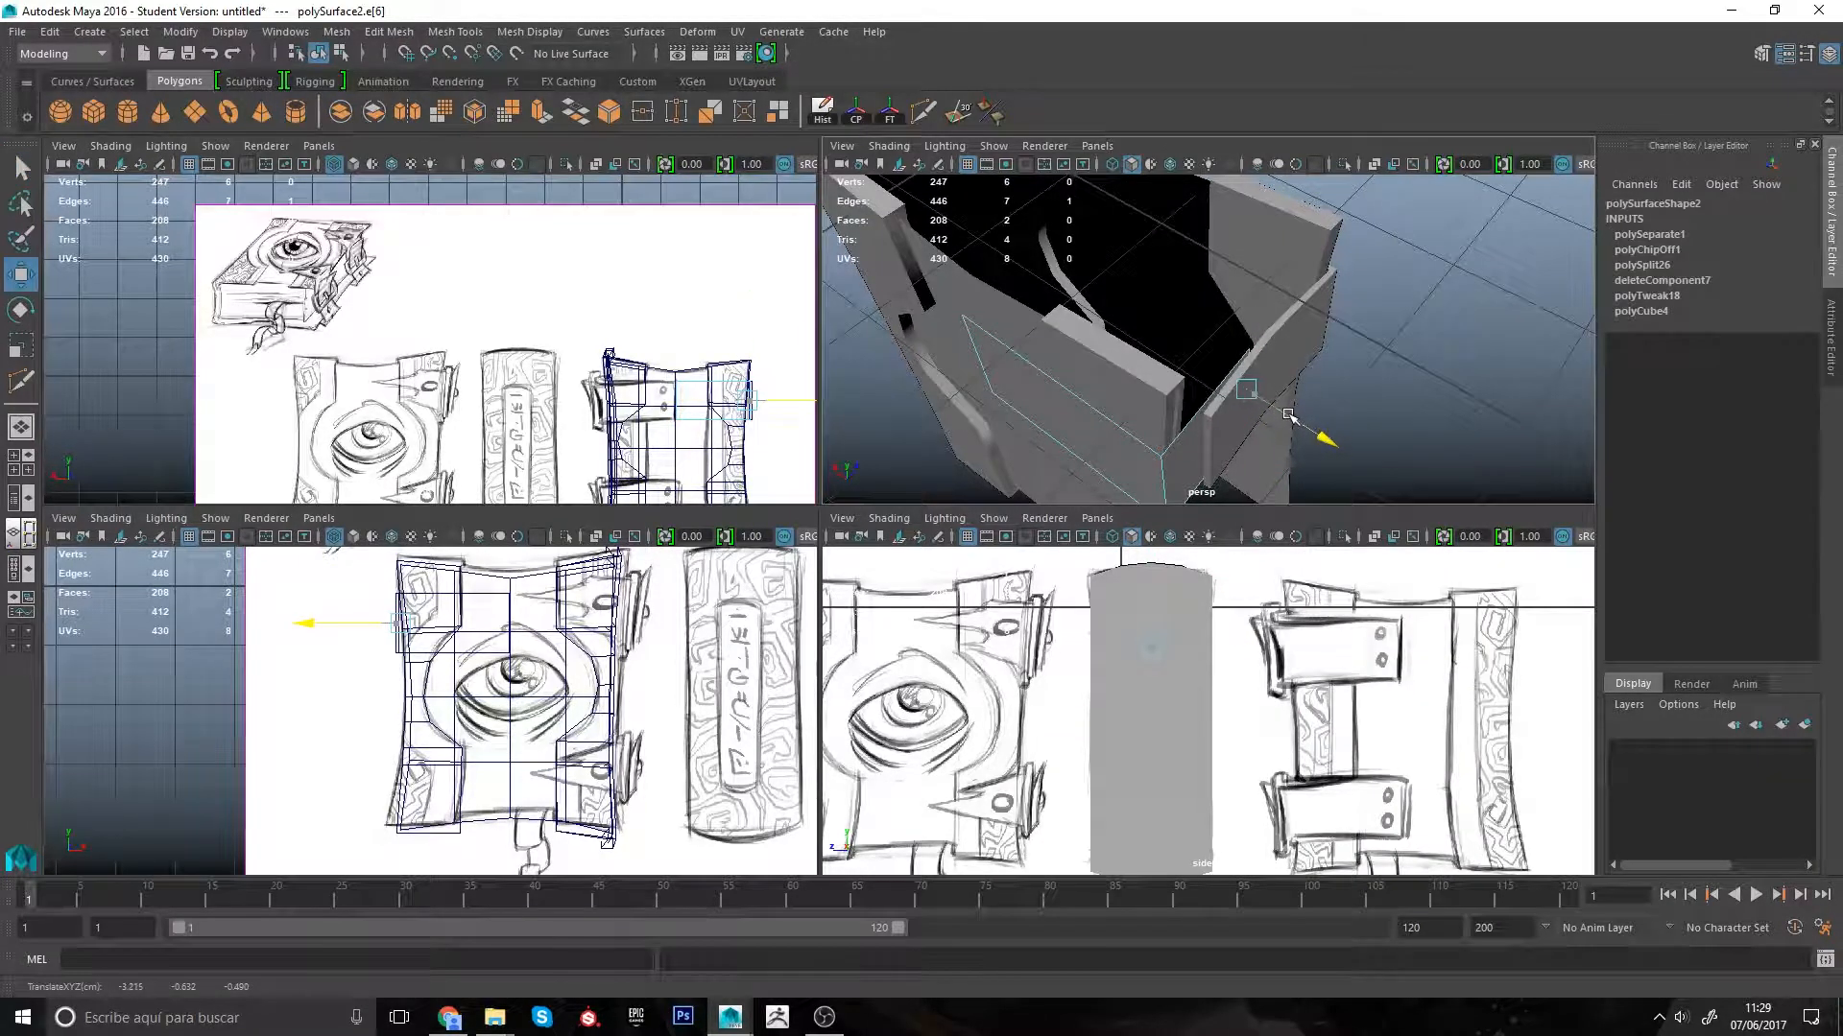
left_click(1317, 422)
Step: Extrude both faces of the inner strap half to give it thickness
left_click(1322, 343)
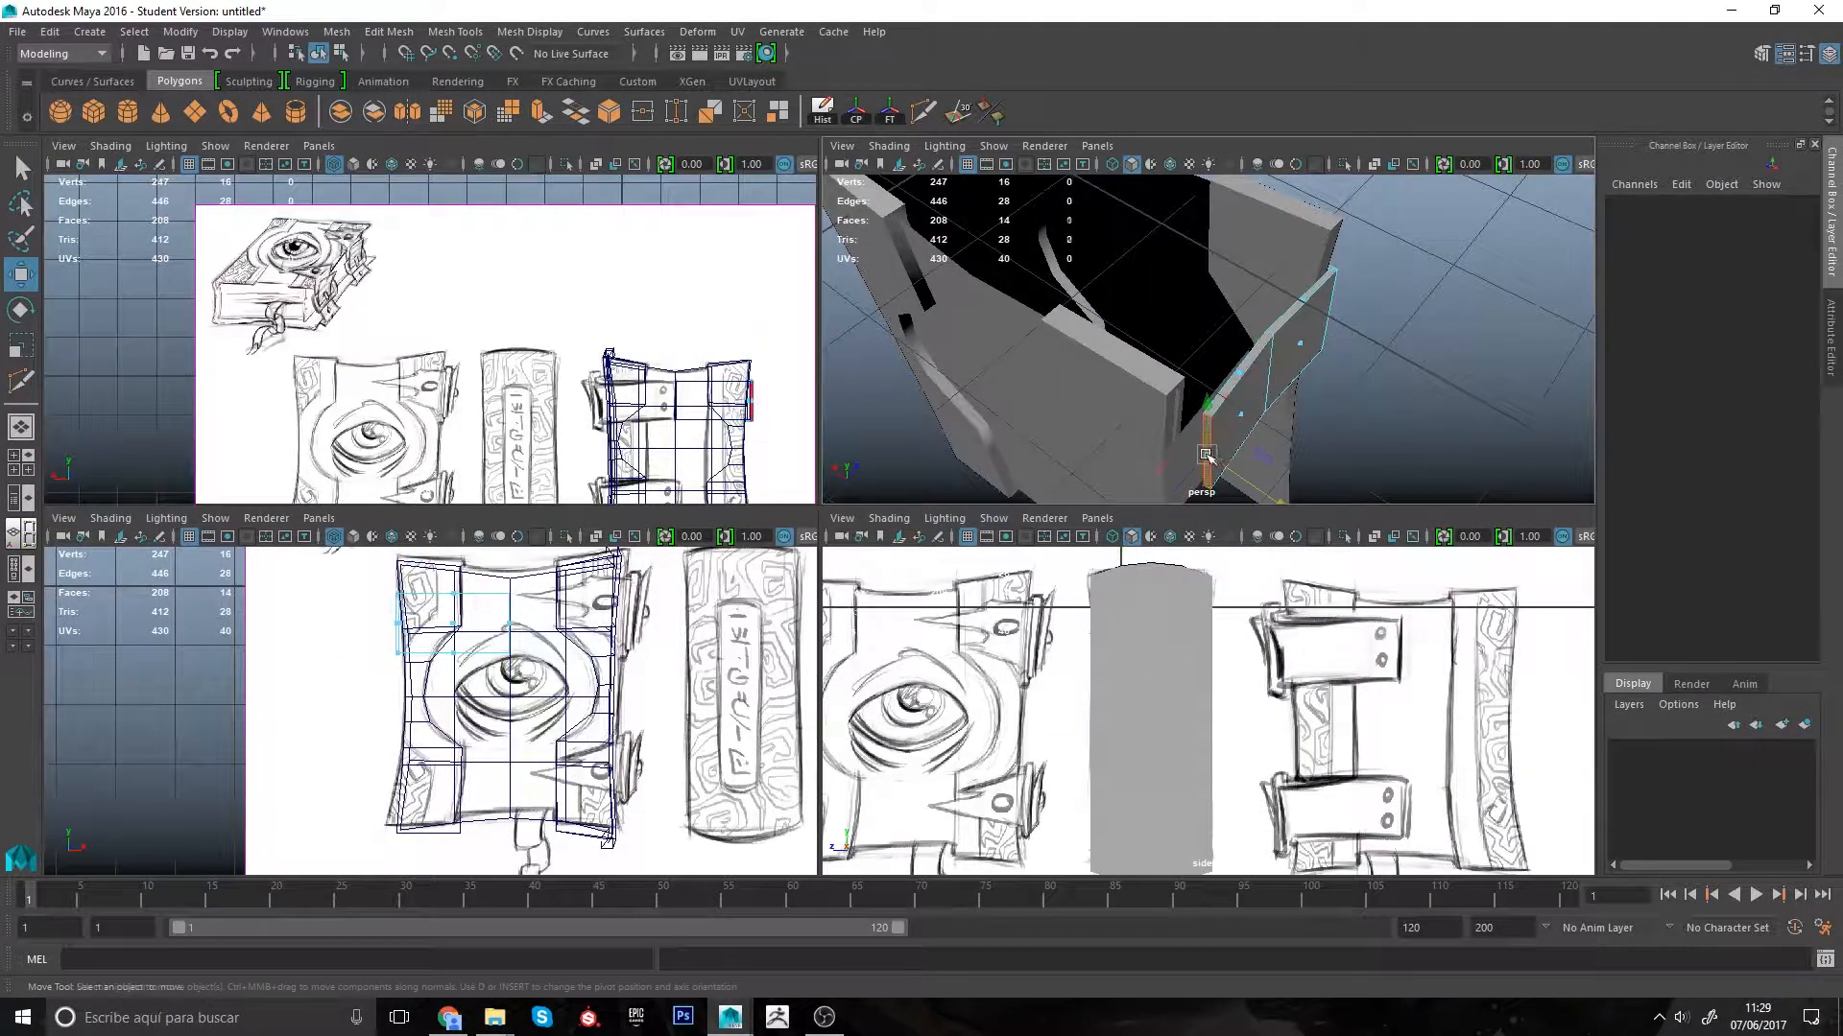
left_click(1207, 458)
left_click_drag(1272, 486, 1188, 363, "alt")
left_click(1195, 346)
right_click_drag(1196, 338, 1219, 427)
left_click(1204, 351)
left_click(1140, 364, "shift")
left_click_drag(1224, 403, 1233, 432, "alt")
left_click_drag(1449, 364, 1549, 363)
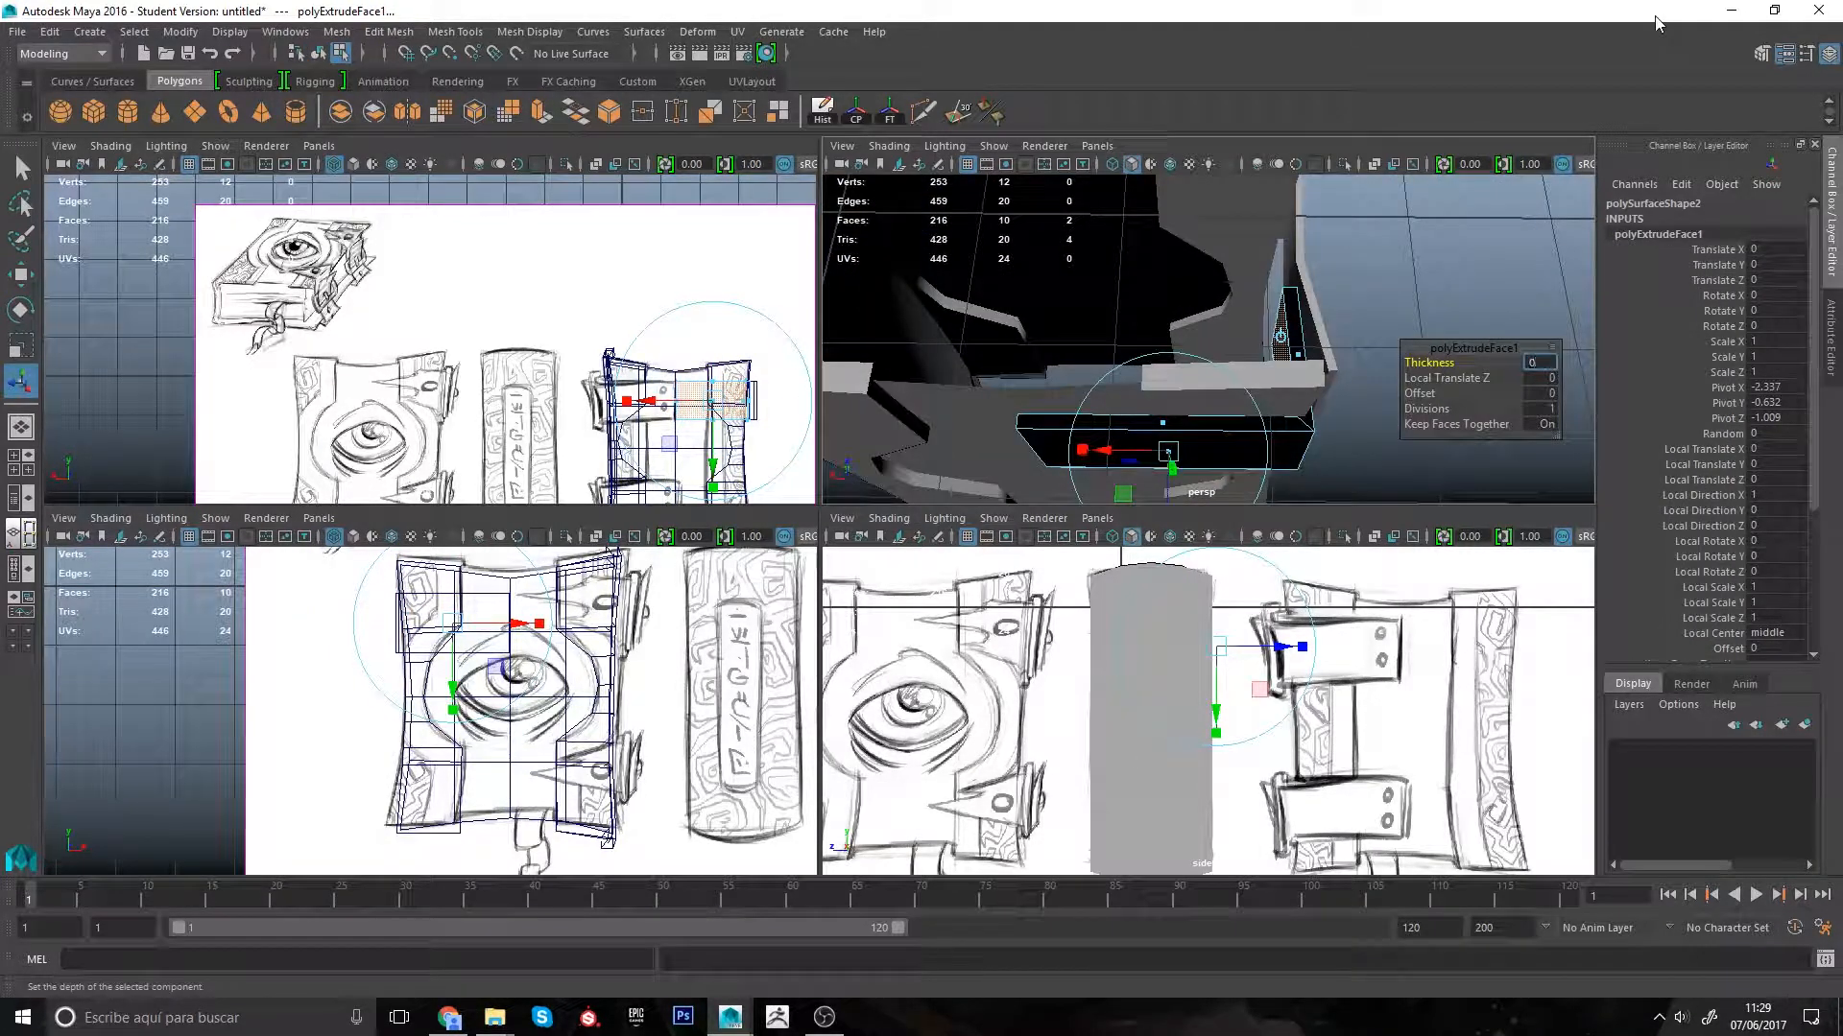
Step: Reverse the normals of all faces on the extruded inner strap half
left_click_drag(1142, 422, 1328, 407, "alt")
left_click(1328, 408)
double_click(1209, 401)
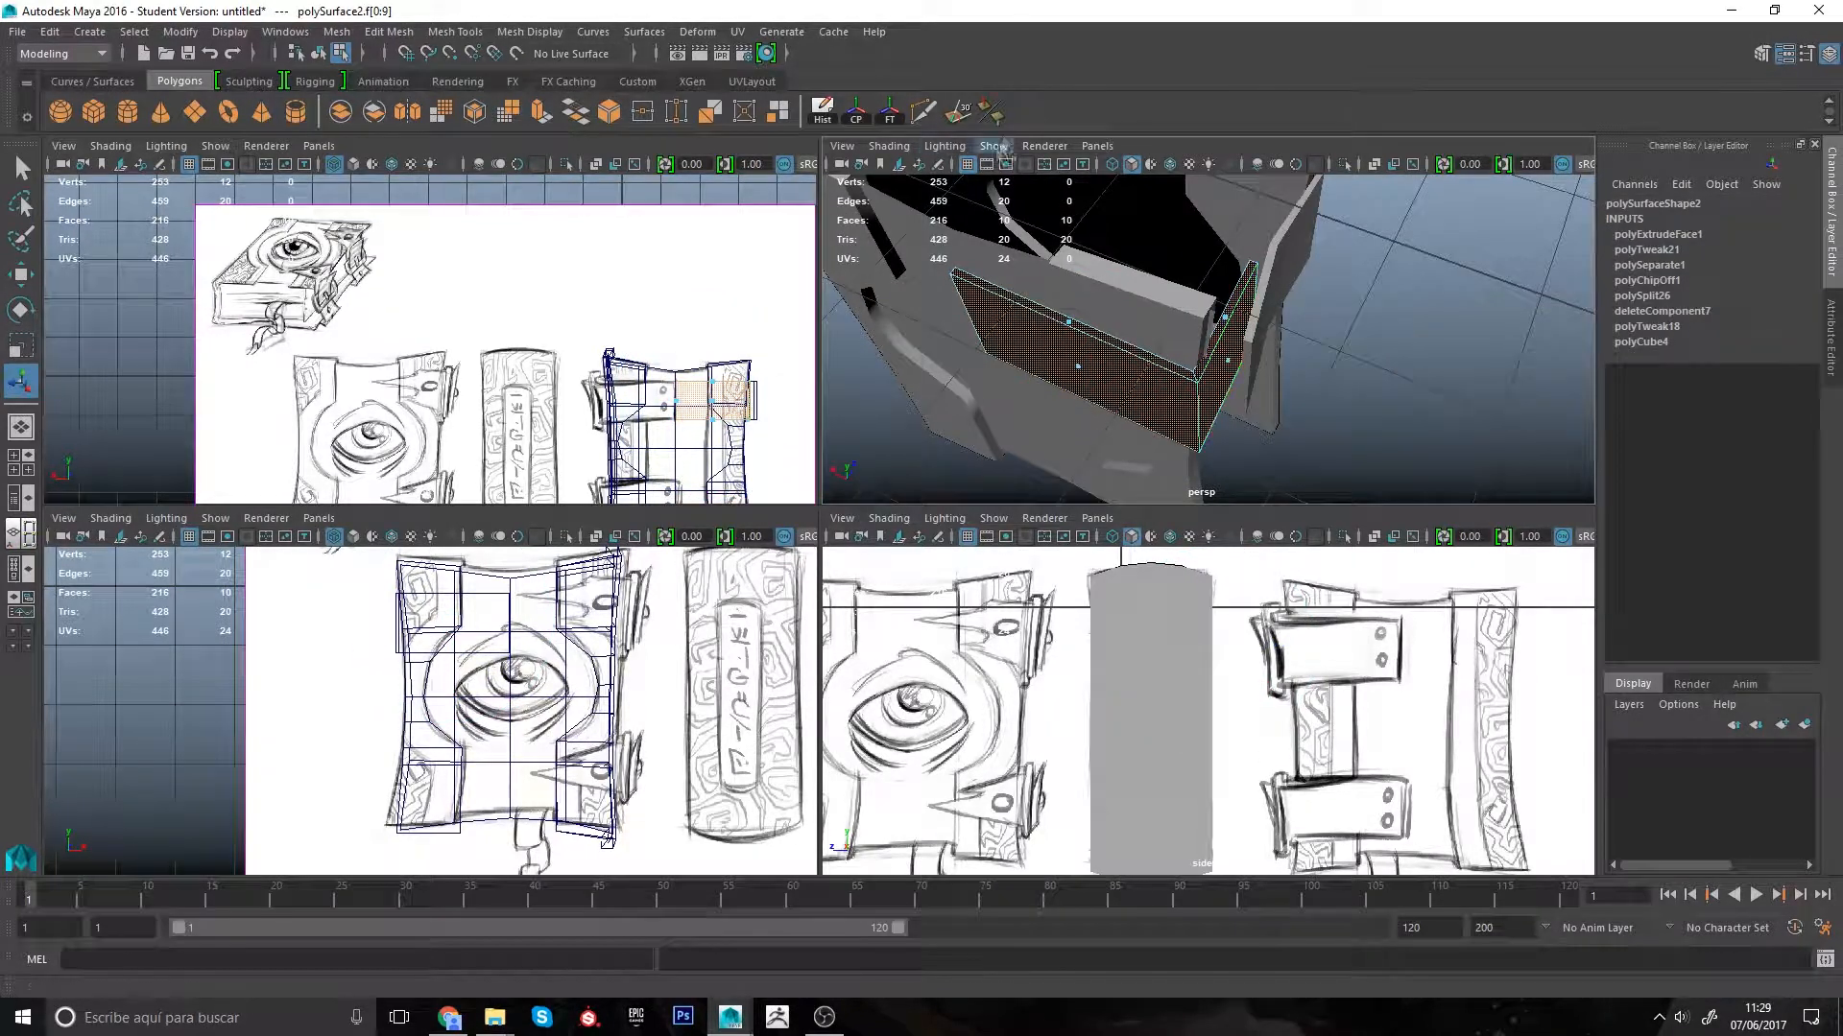
left_click_drag(1291, 192, 1328, 132, "alt")
mouse_move(1211, 394)
left_mouse_down("alt")
mouse_move(1172, 401)
mouse_move(1190, 399)
mouse_move(1131, 371)
mouse_move(1207, 417)
left_mouse_up("alt")
left_click(1340, 444)
left_click(1207, 416)
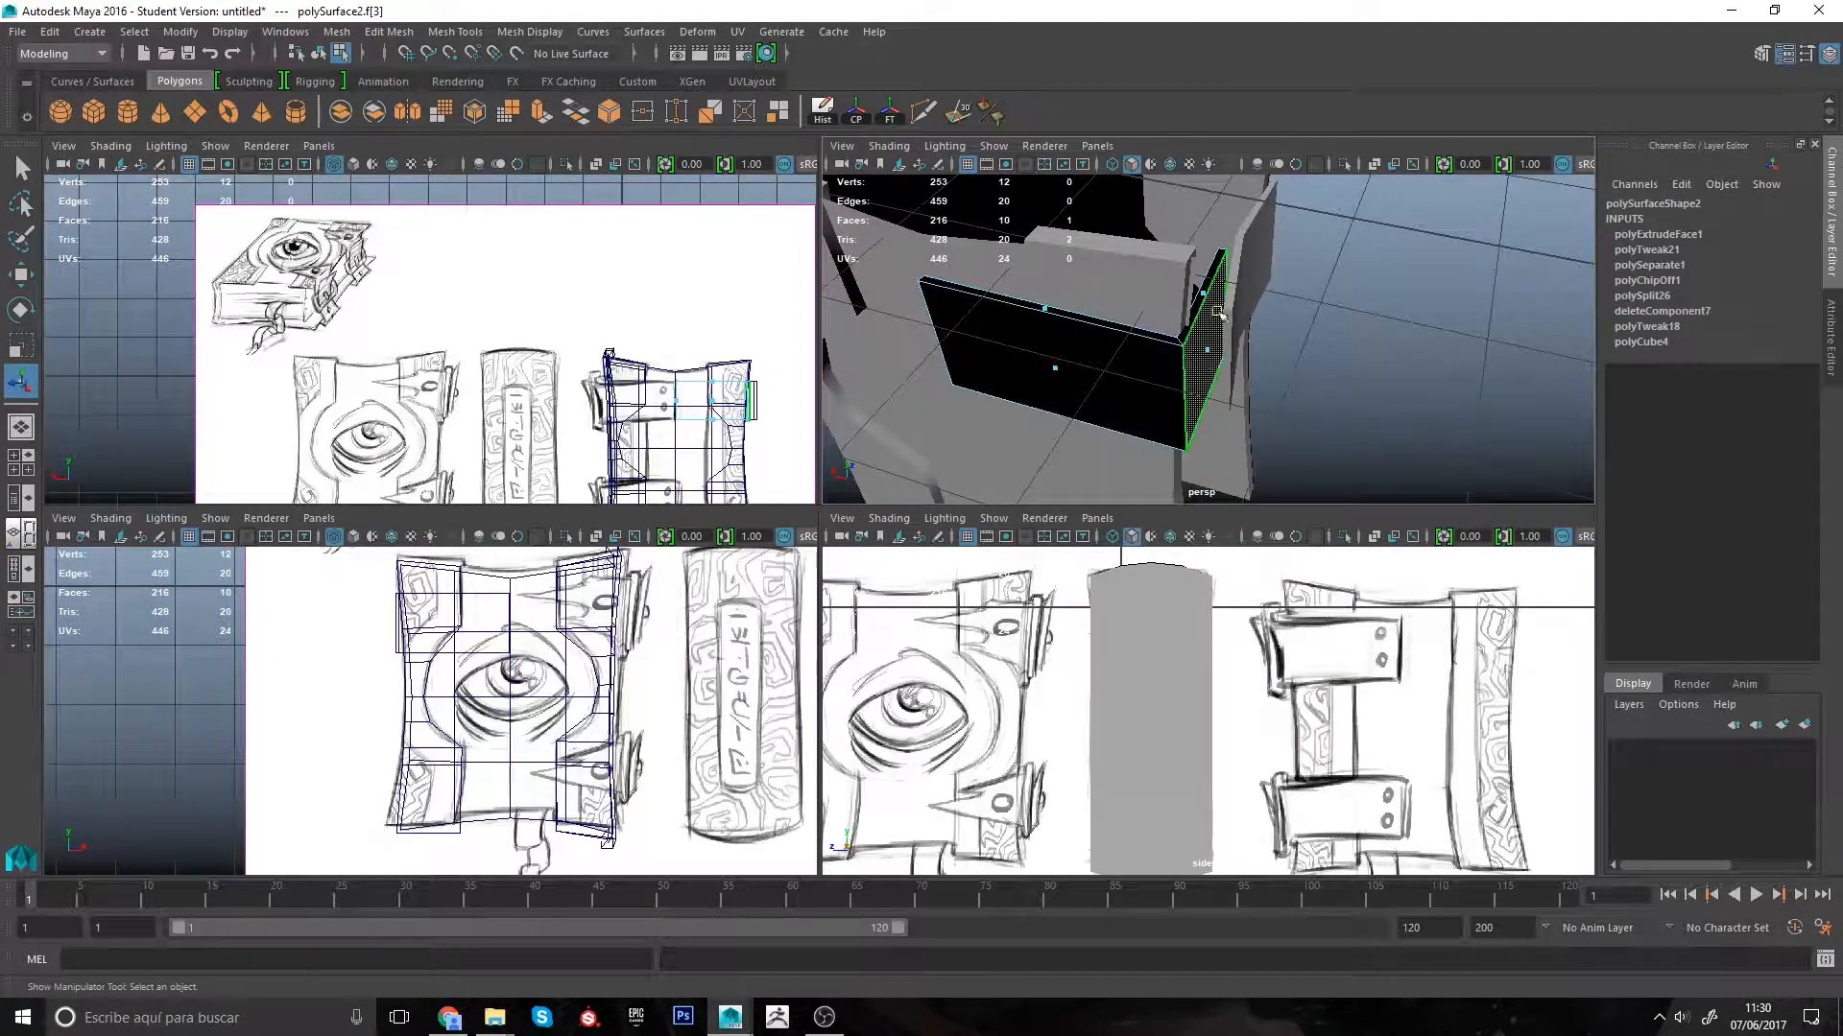
left_click_drag(893, 483, 892, 484)
mouse_move(1144, 396)
left_mouse_down("alt")
mouse_move(1160, 415)
mouse_move(1279, 389)
mouse_move(1146, 393)
left_mouse_up("alt")
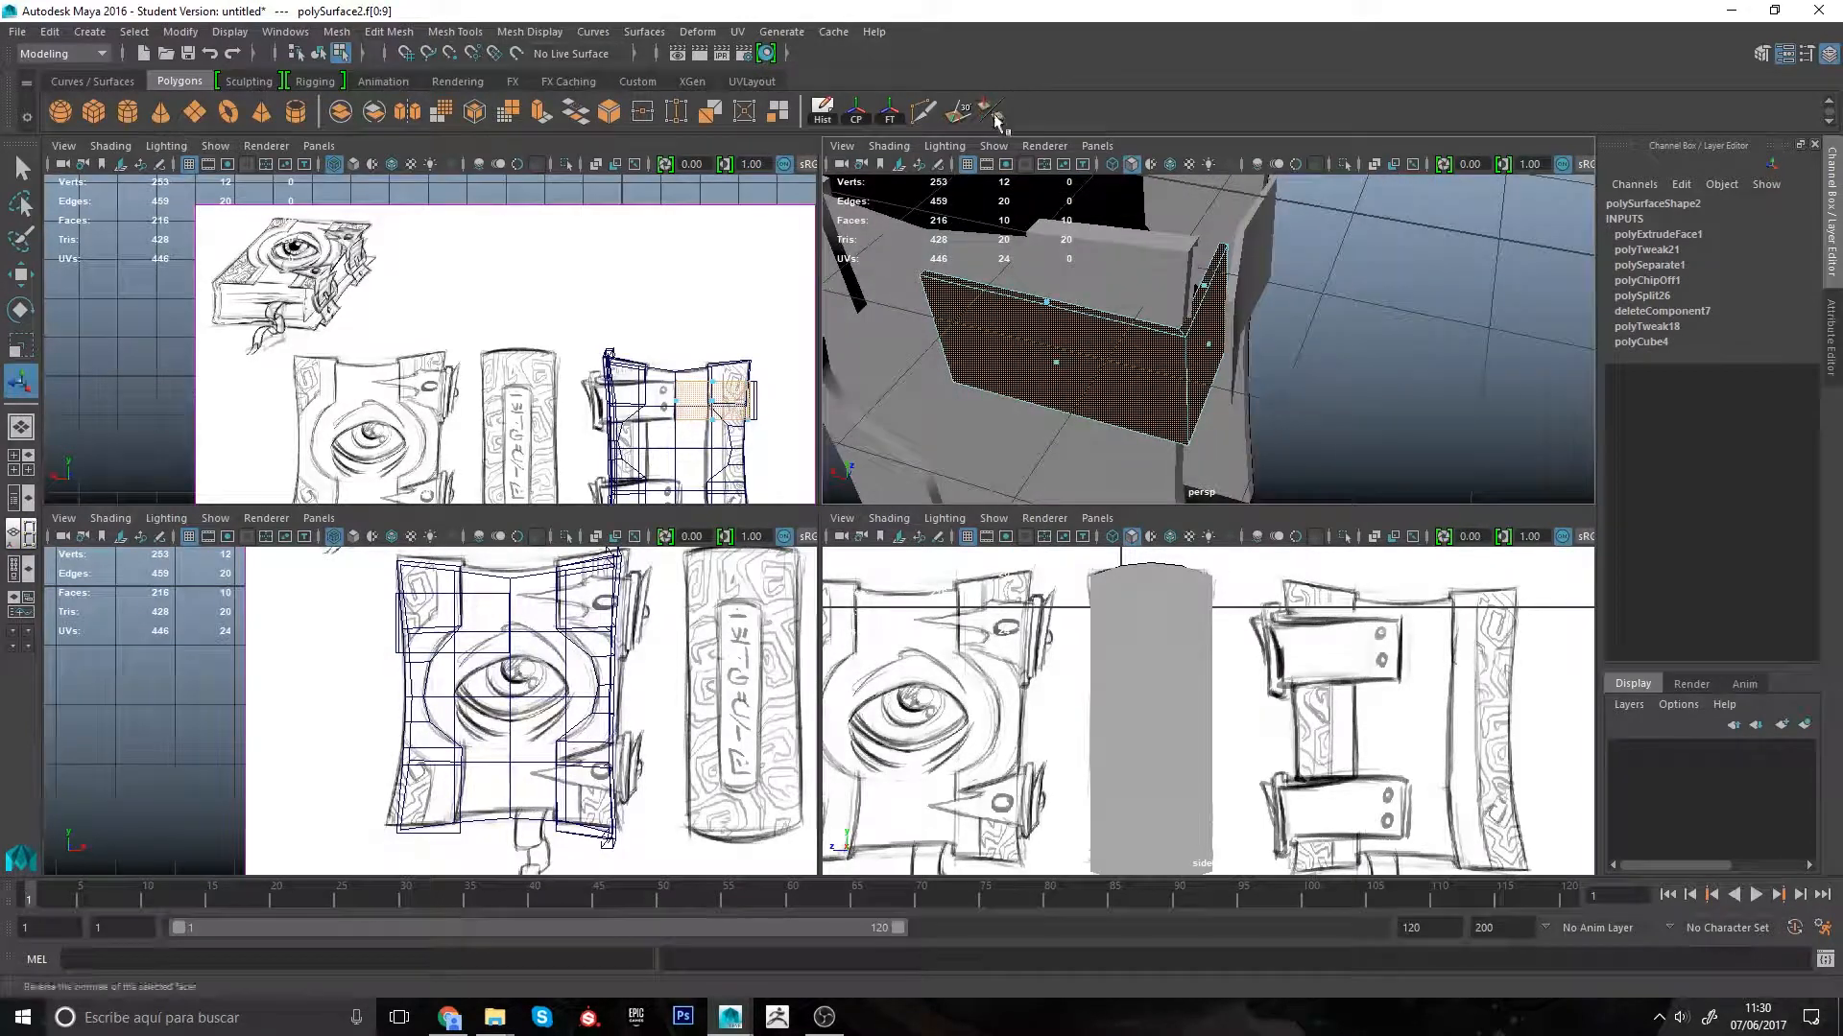
left_click(402, 34)
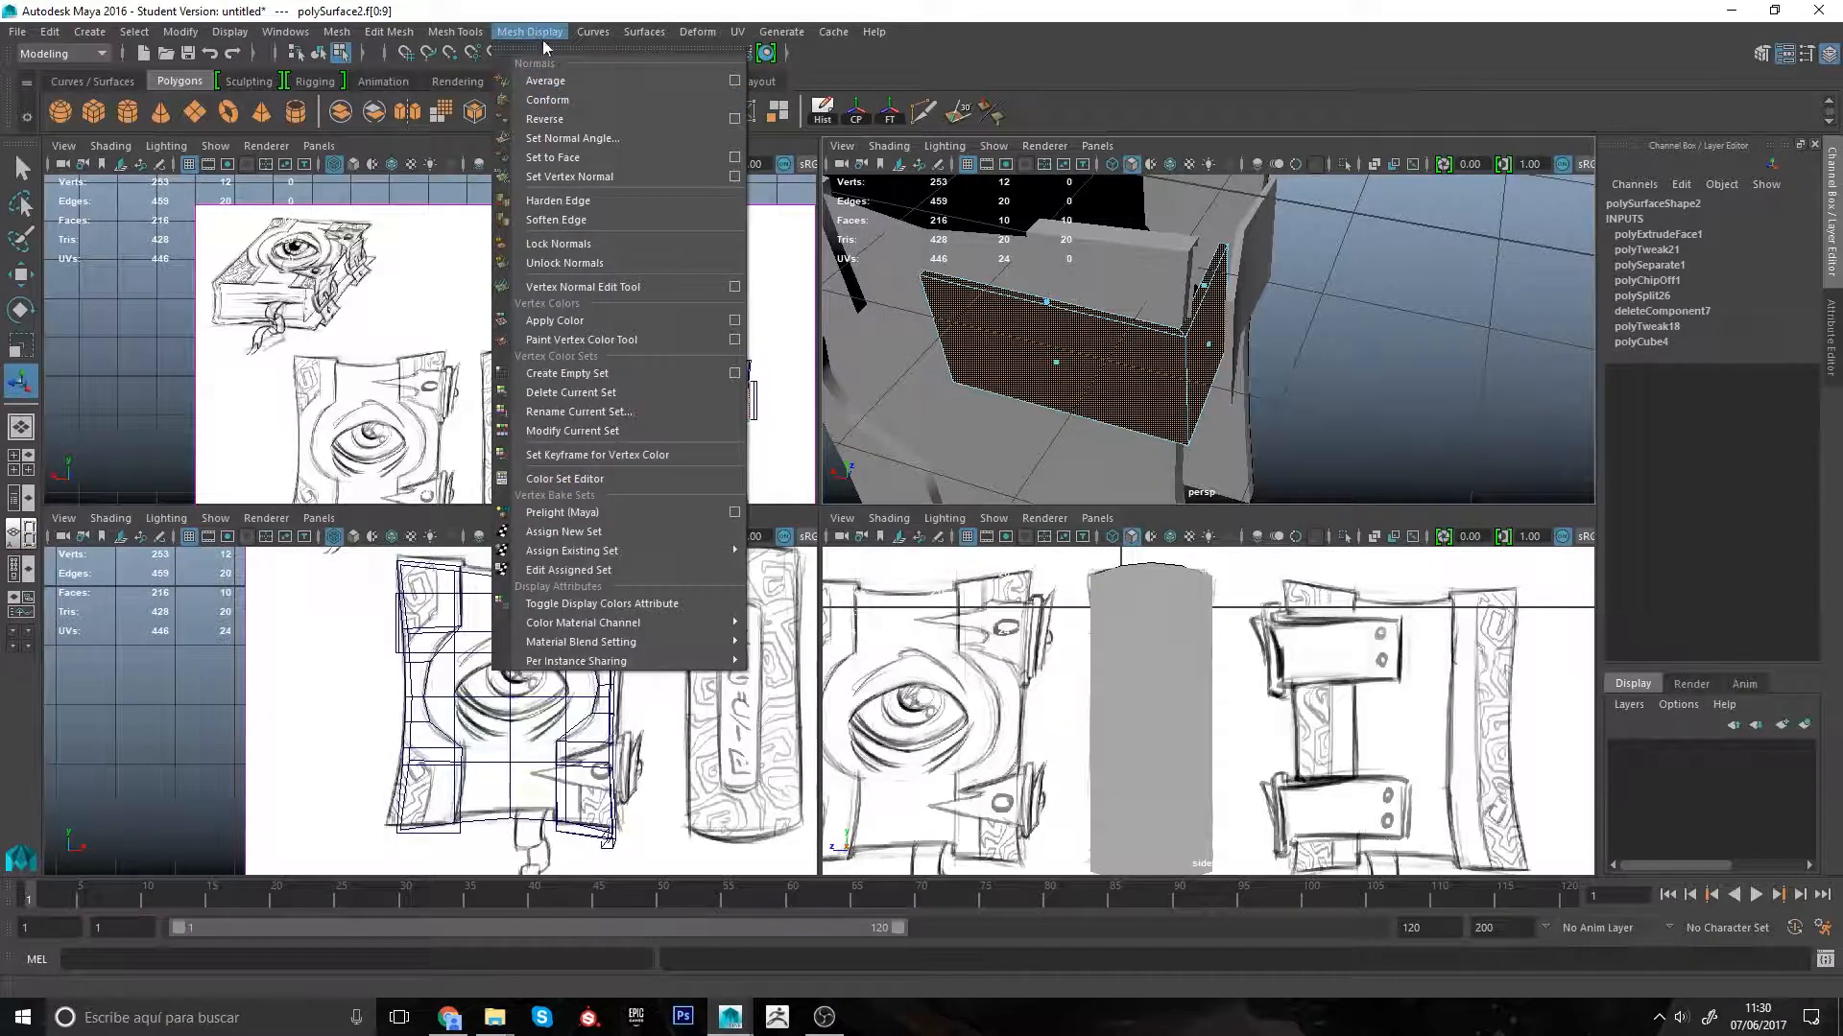
left_click(543, 120)
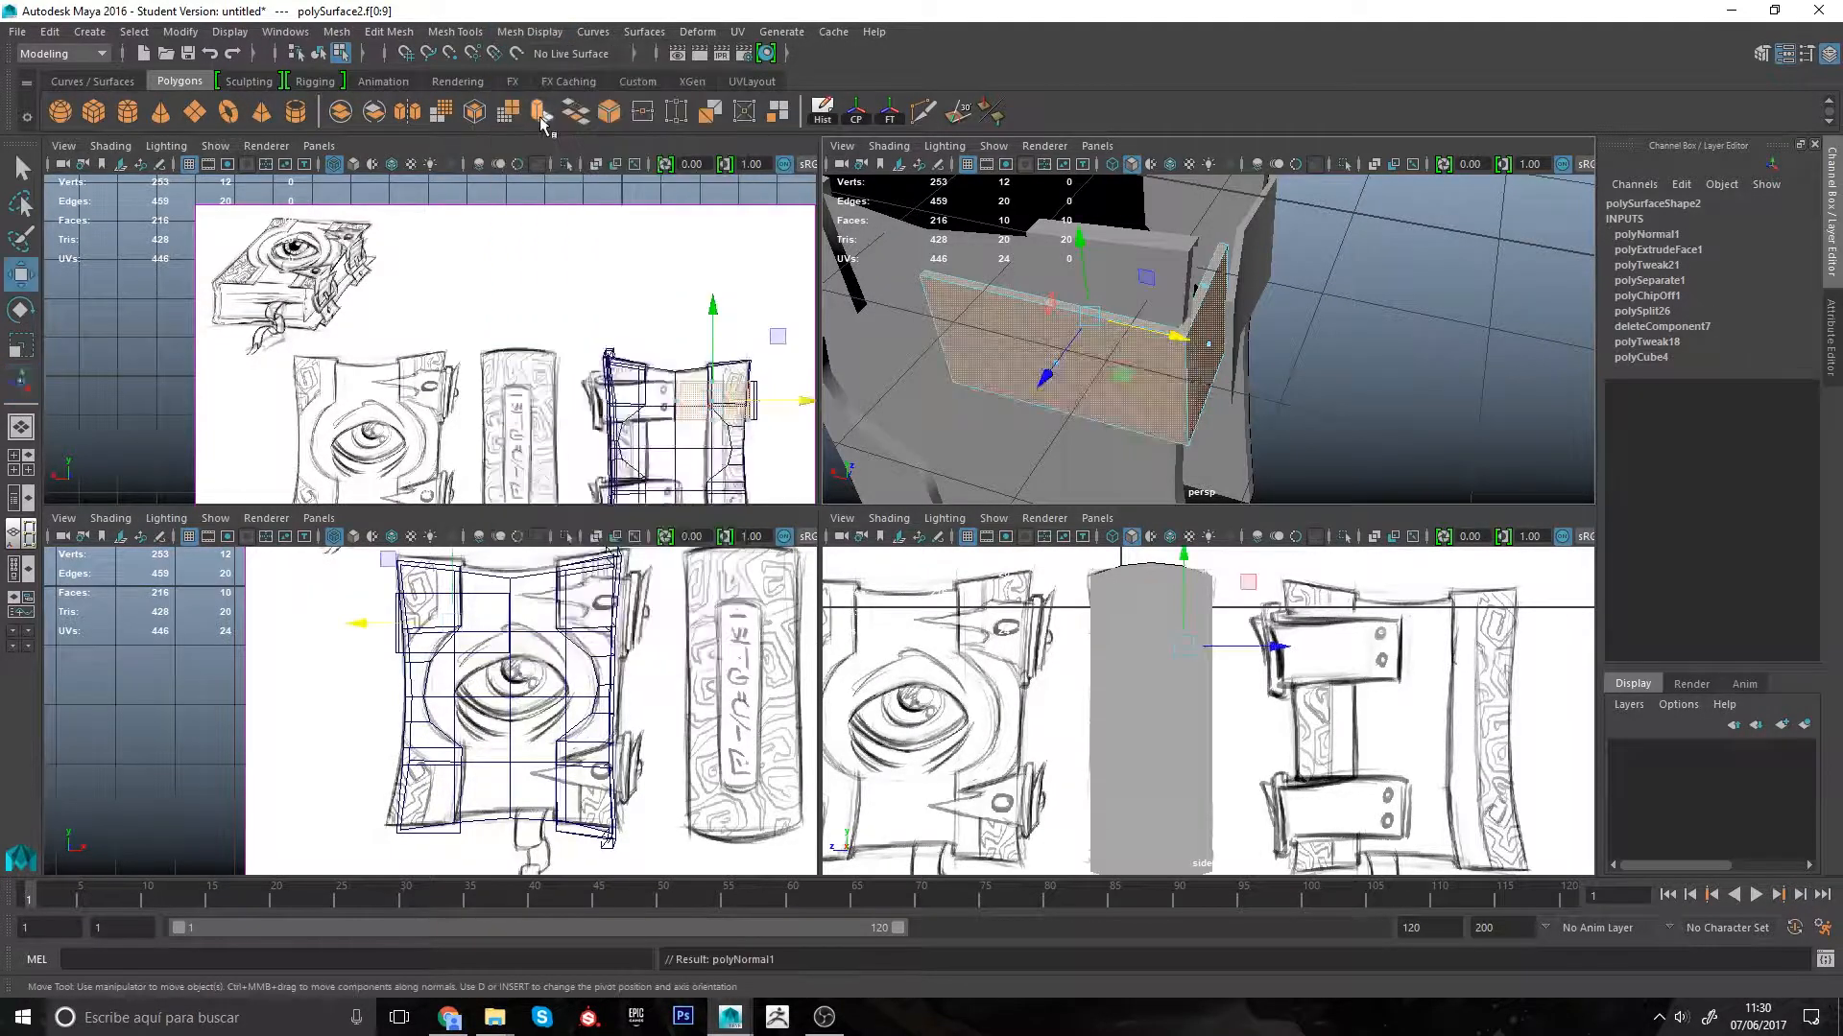
left_click(1206, 370)
left_click(1366, 383)
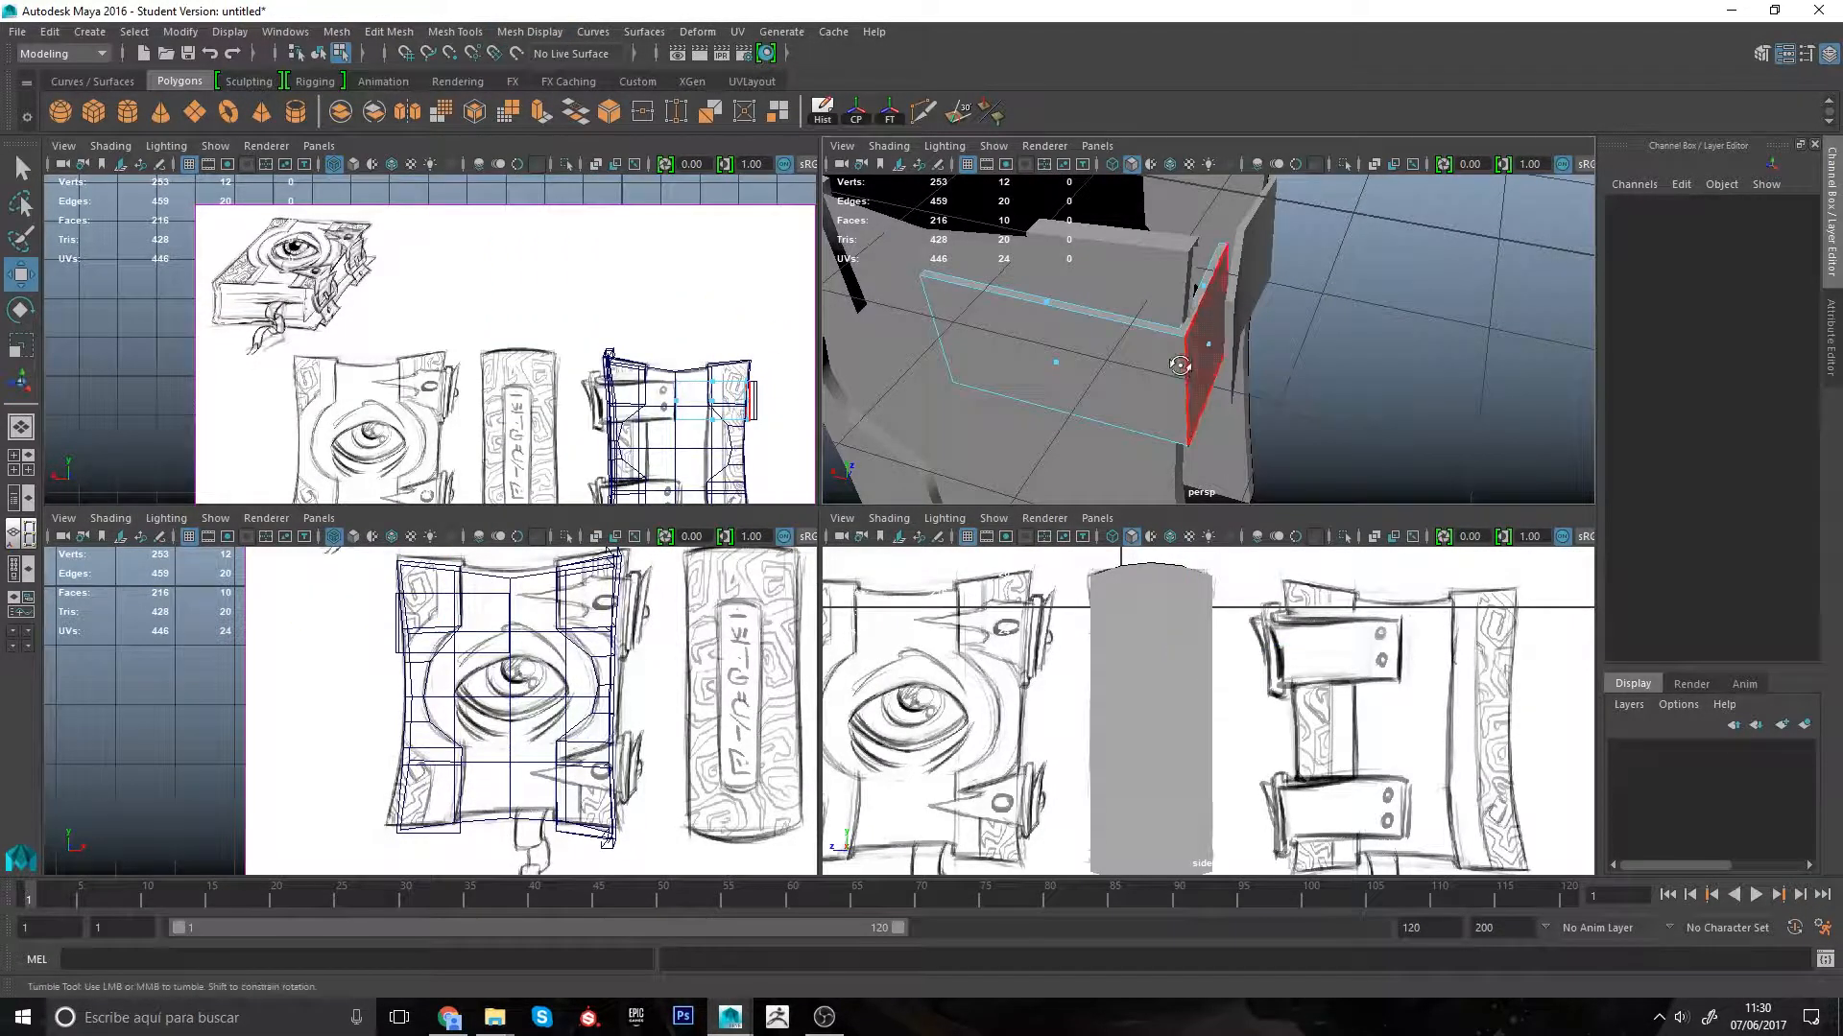
Step: Move the narrow end face of the inner strap half along the Z axis to adjust its overlap
left_click_drag(1238, 303, 1141, 379, "alt")
left_click_drag(1119, 371, 1111, 387, "alt")
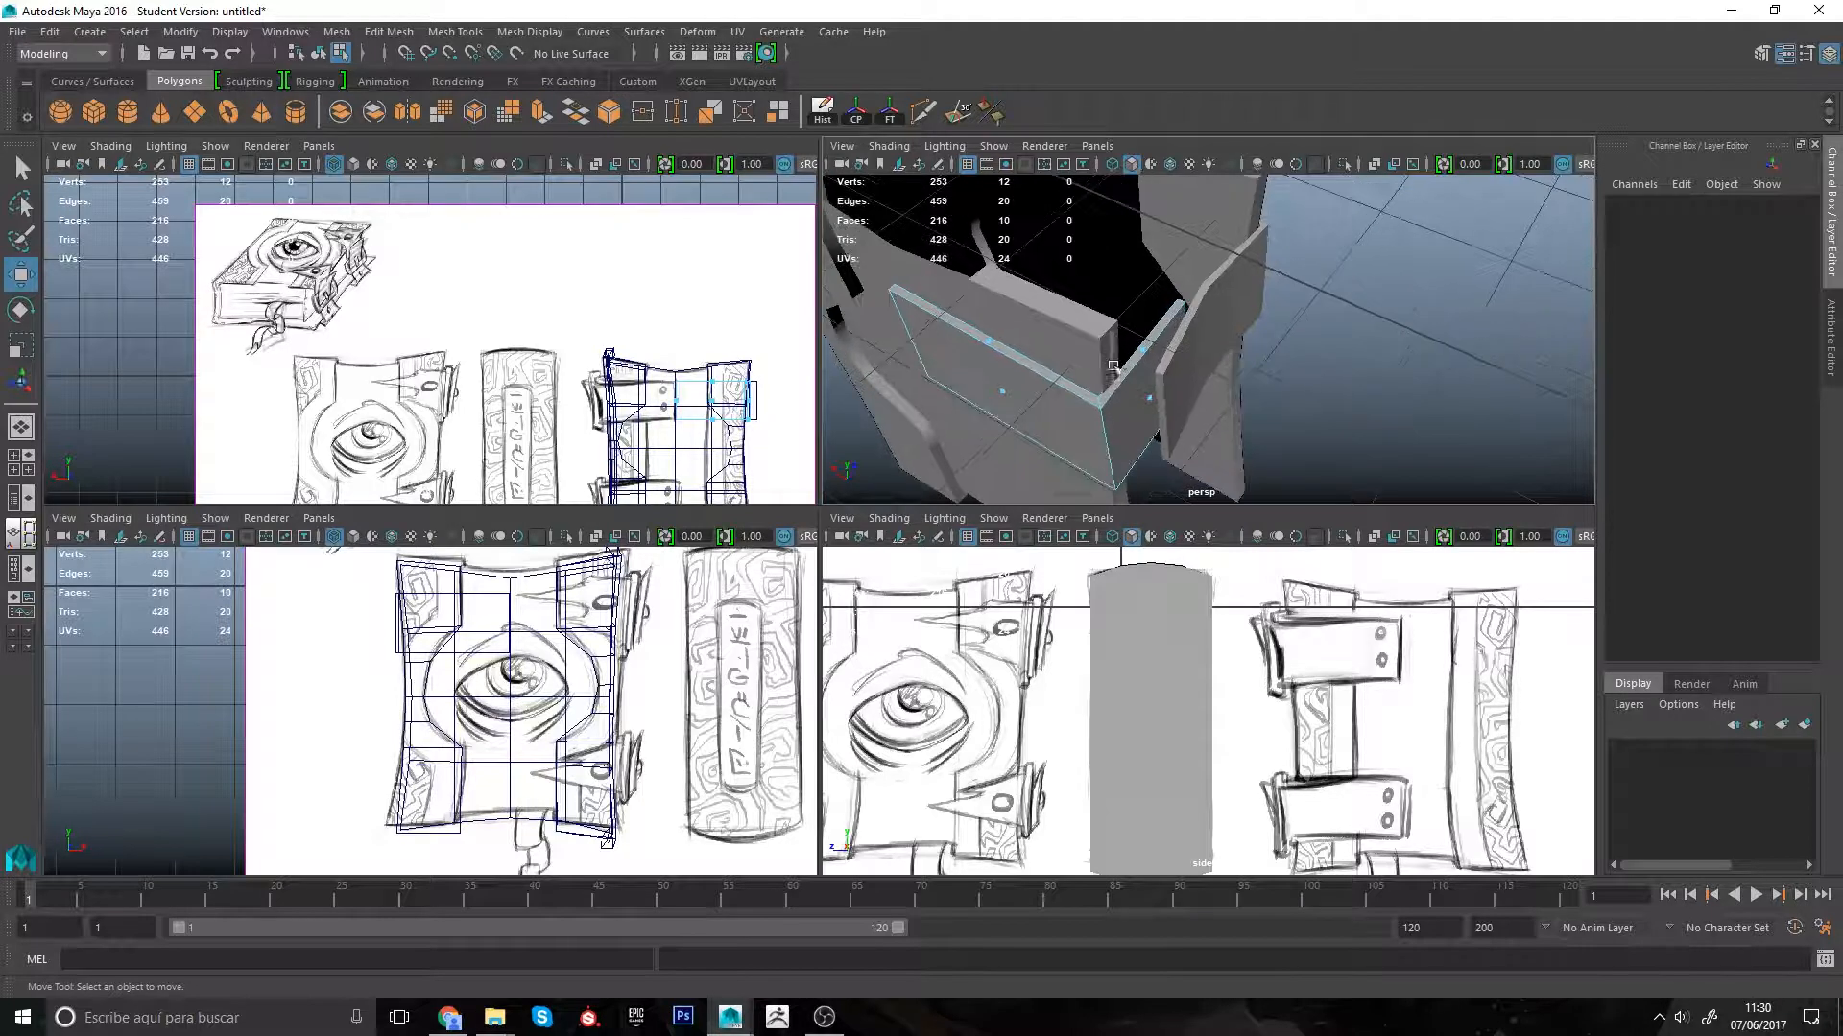
right_click_drag(1111, 388, 1175, 393, "alt")
left_click_drag(1161, 343, 1036, 364, "alt")
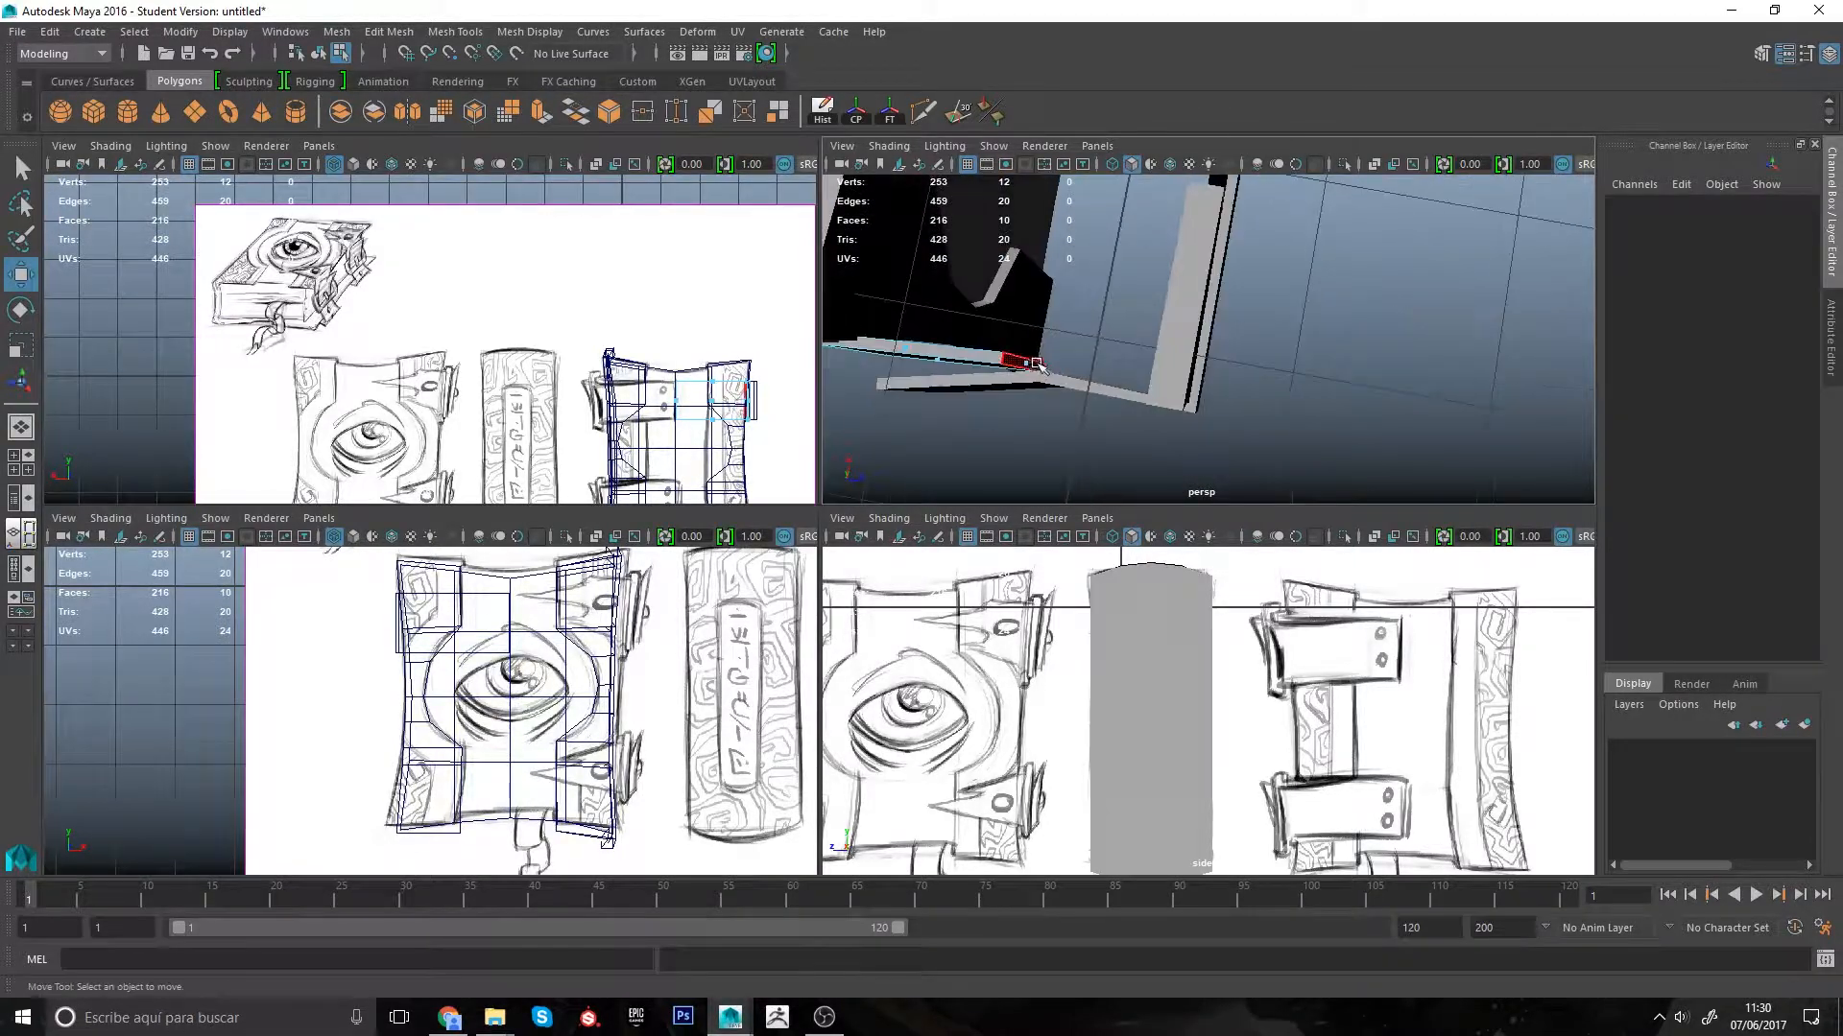
left_click(1027, 366)
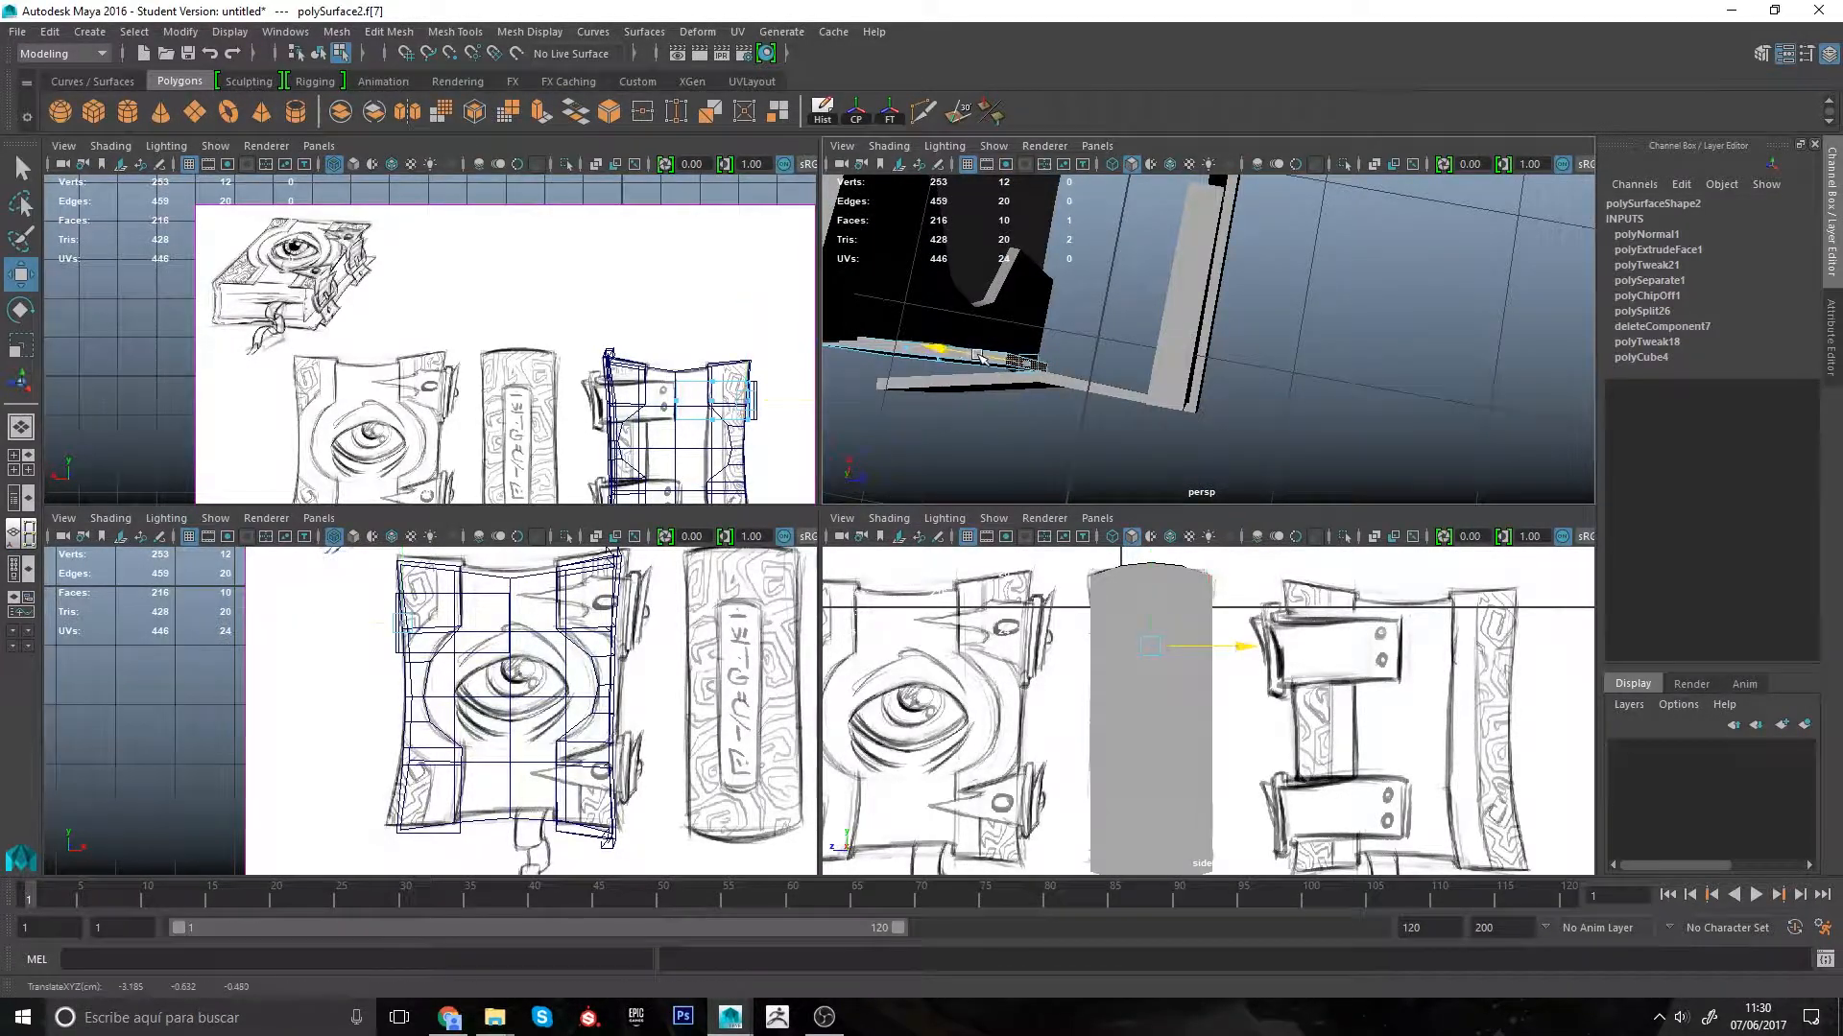
left_click_drag(998, 362, 1118, 333, "alt")
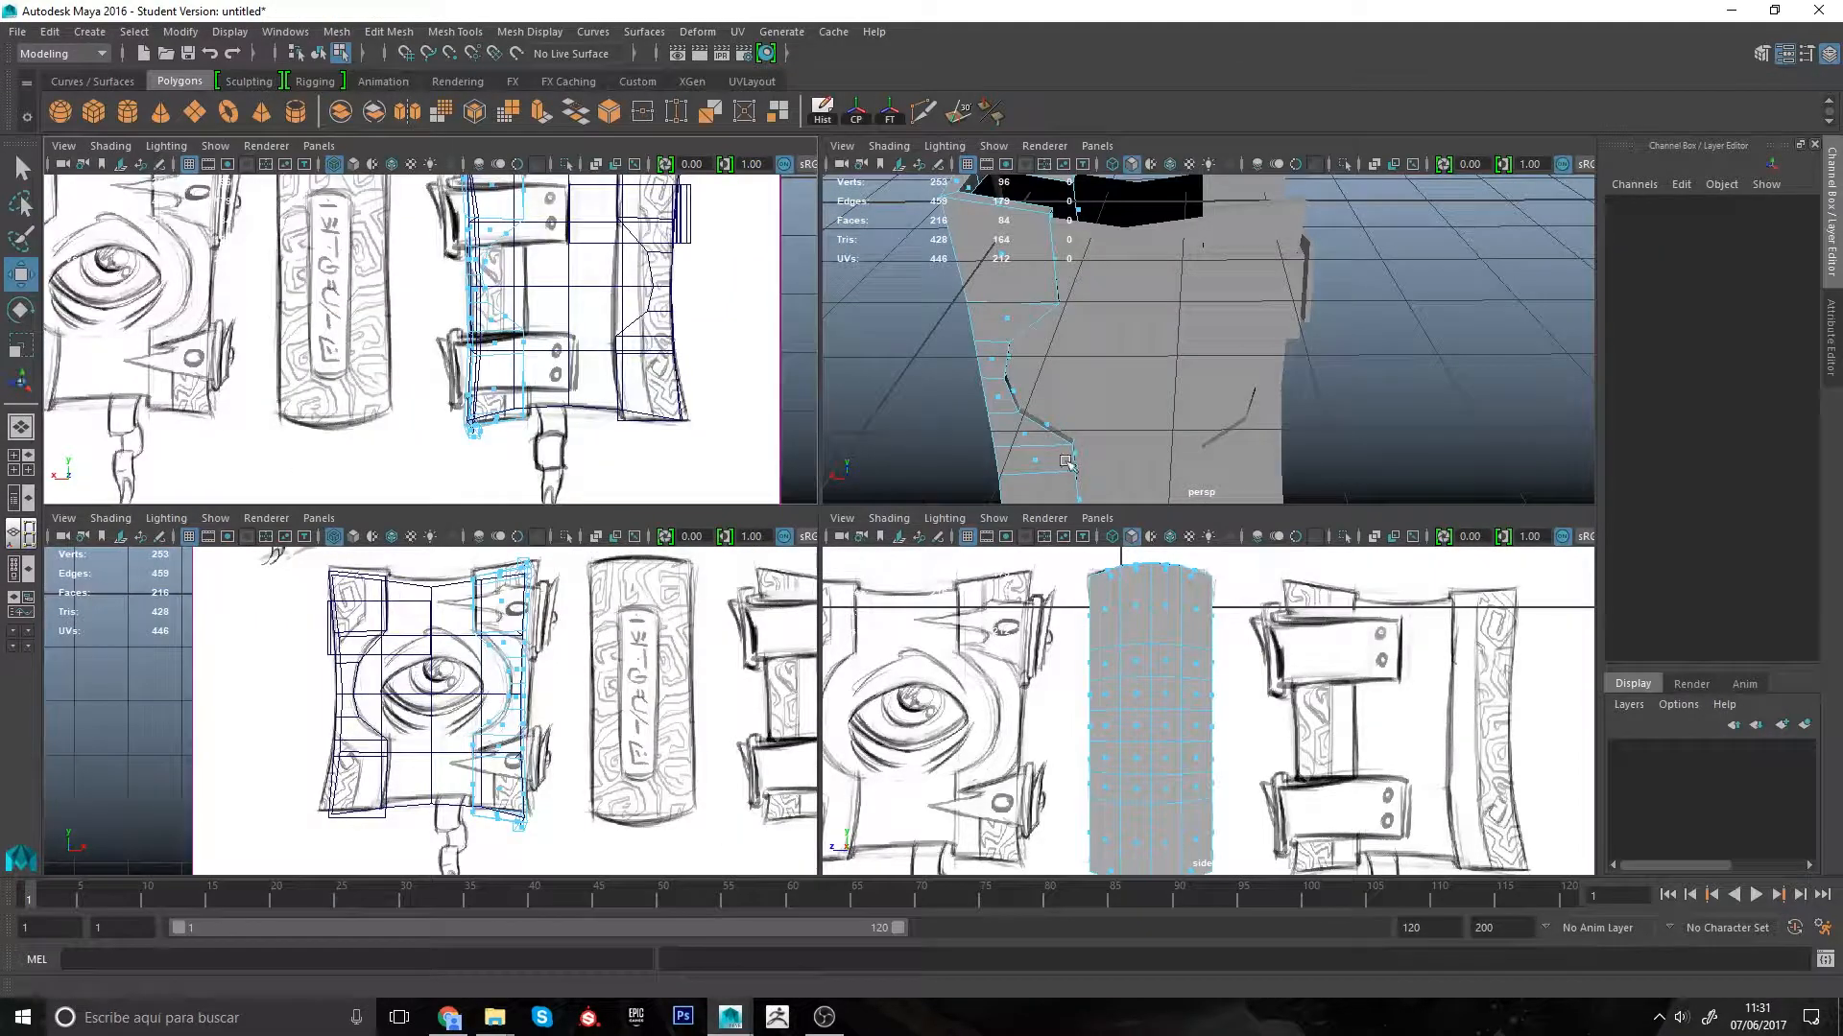
Step: Create a polygon torus for the buckle with 4 axis subdivisions and 4 height subdivisions
left_click_drag(1067, 464, 1046, 430, "alt")
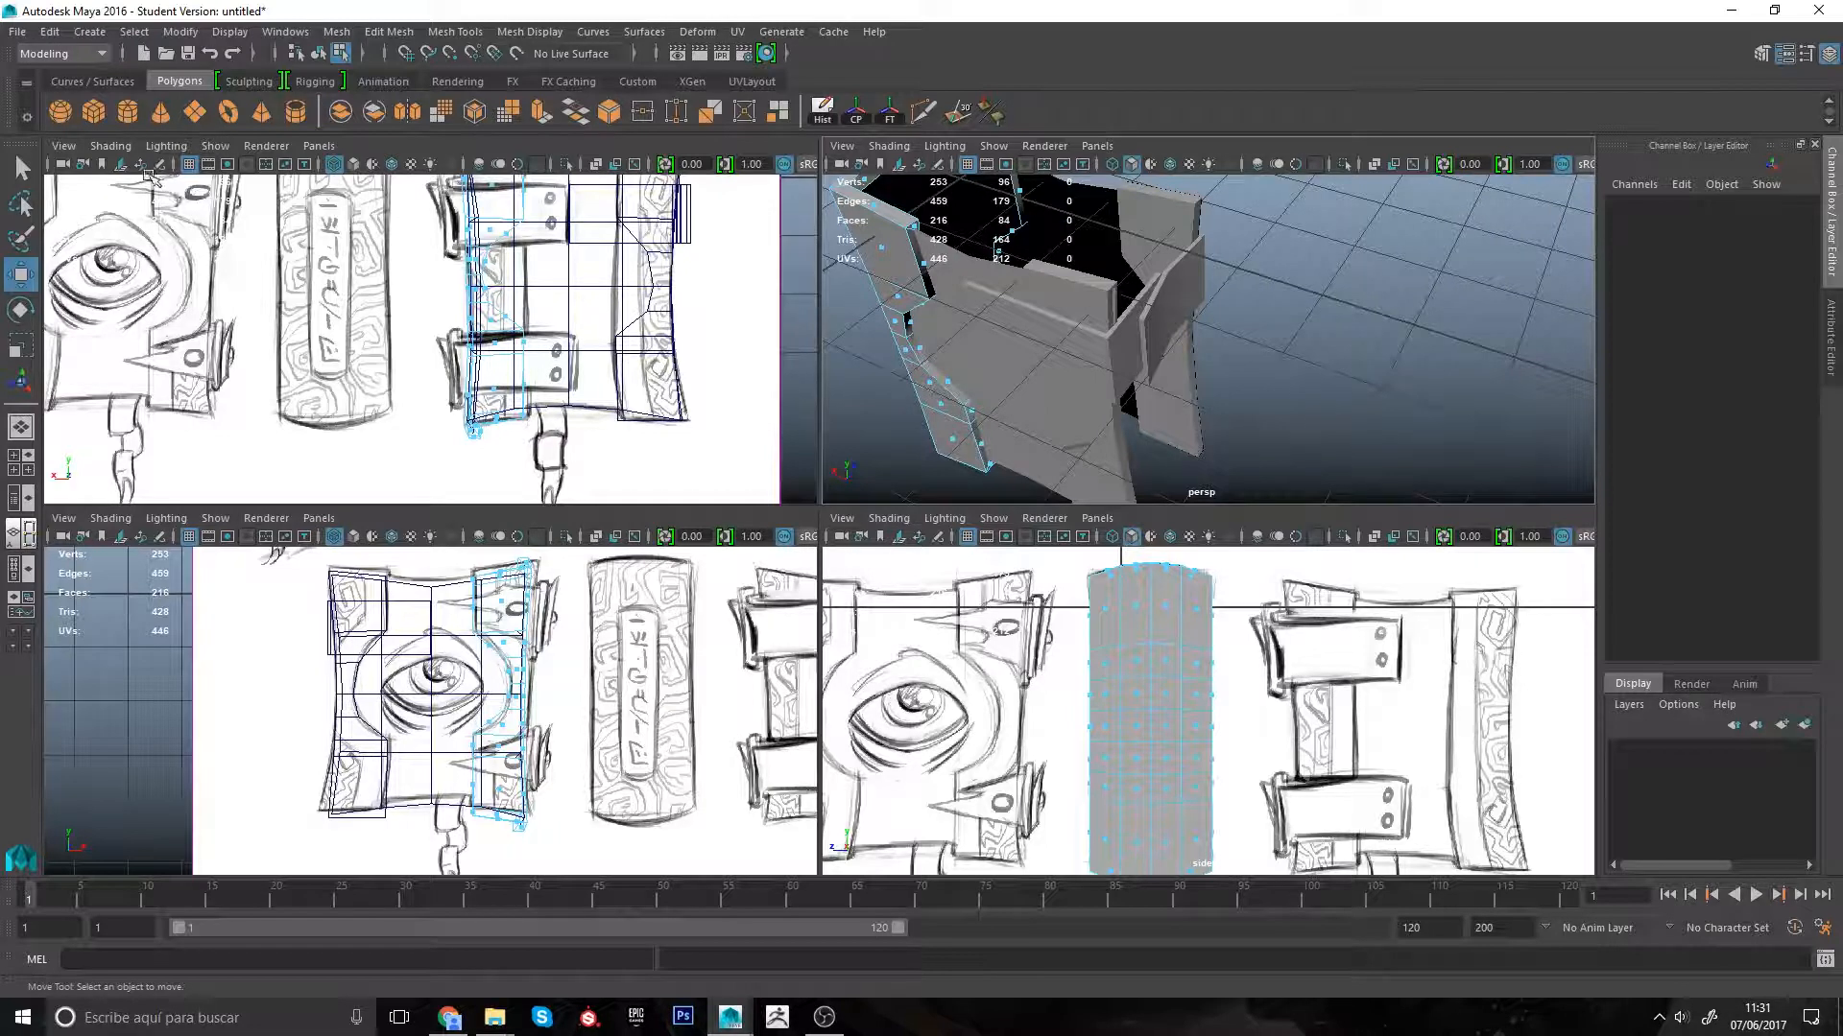
left_click(228, 113)
key("f")
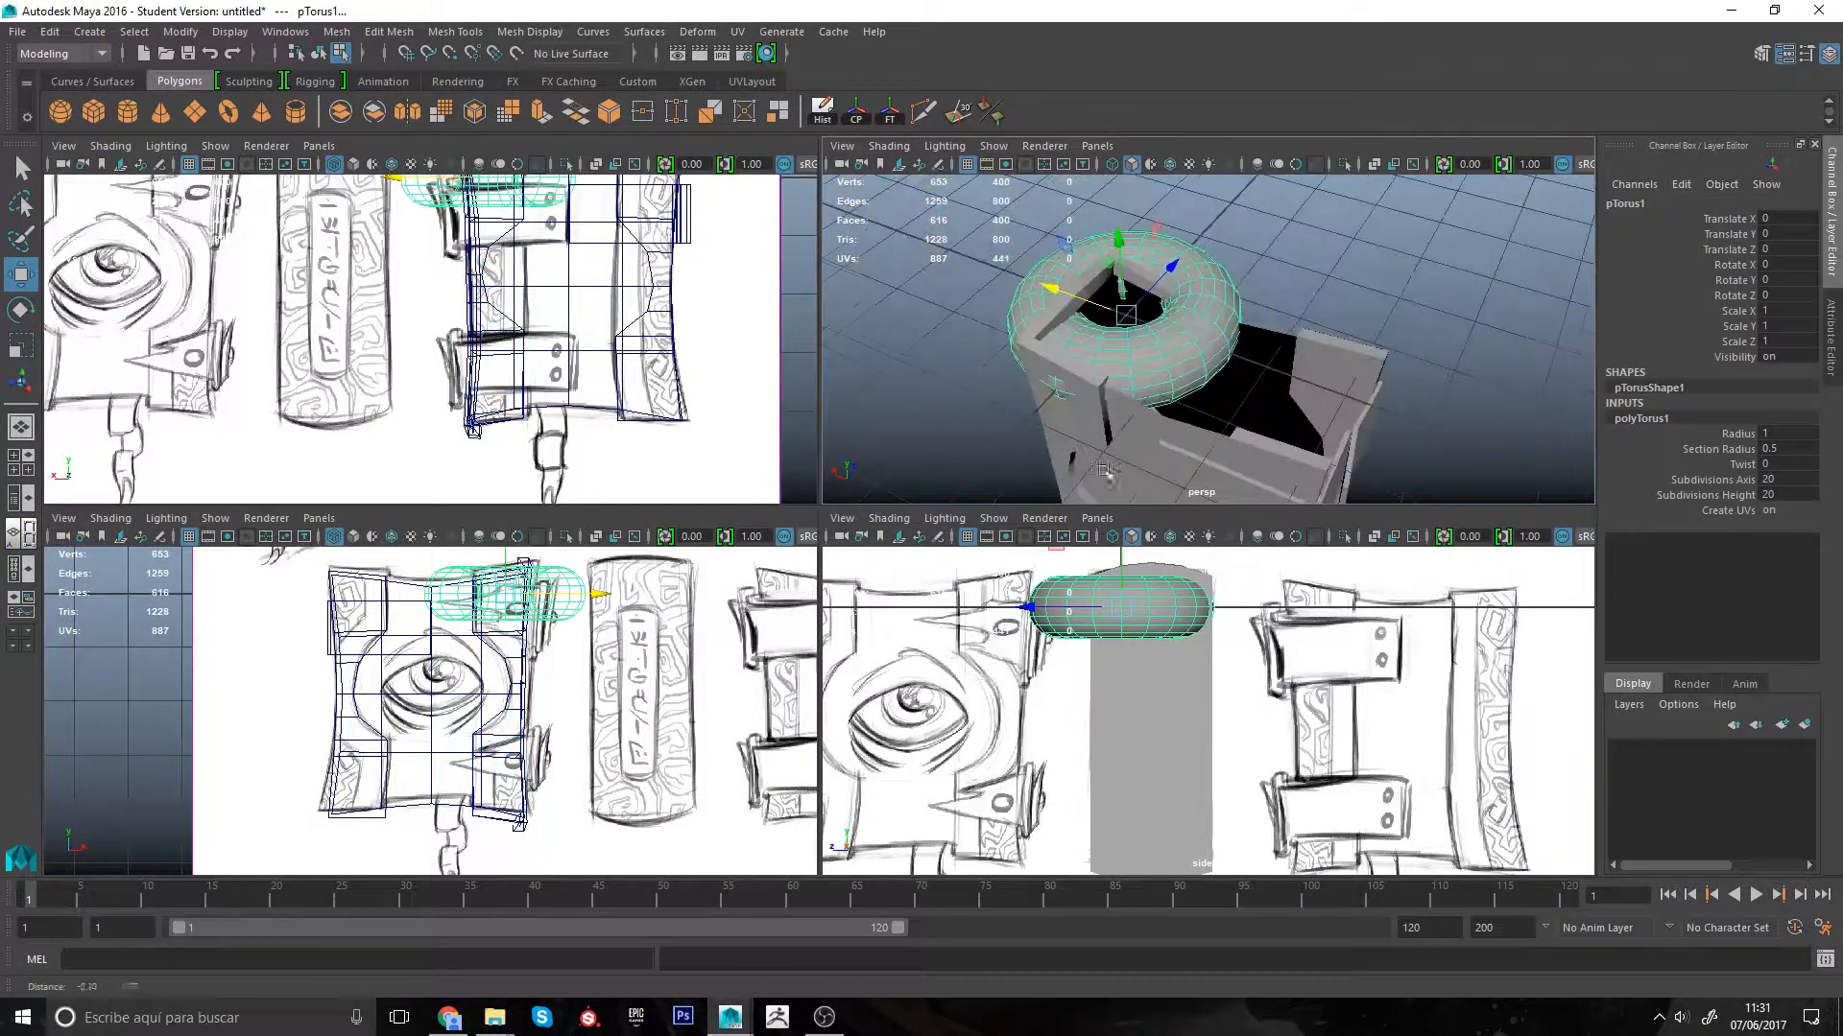
left_click_drag(1122, 384, 1148, 390, "alt")
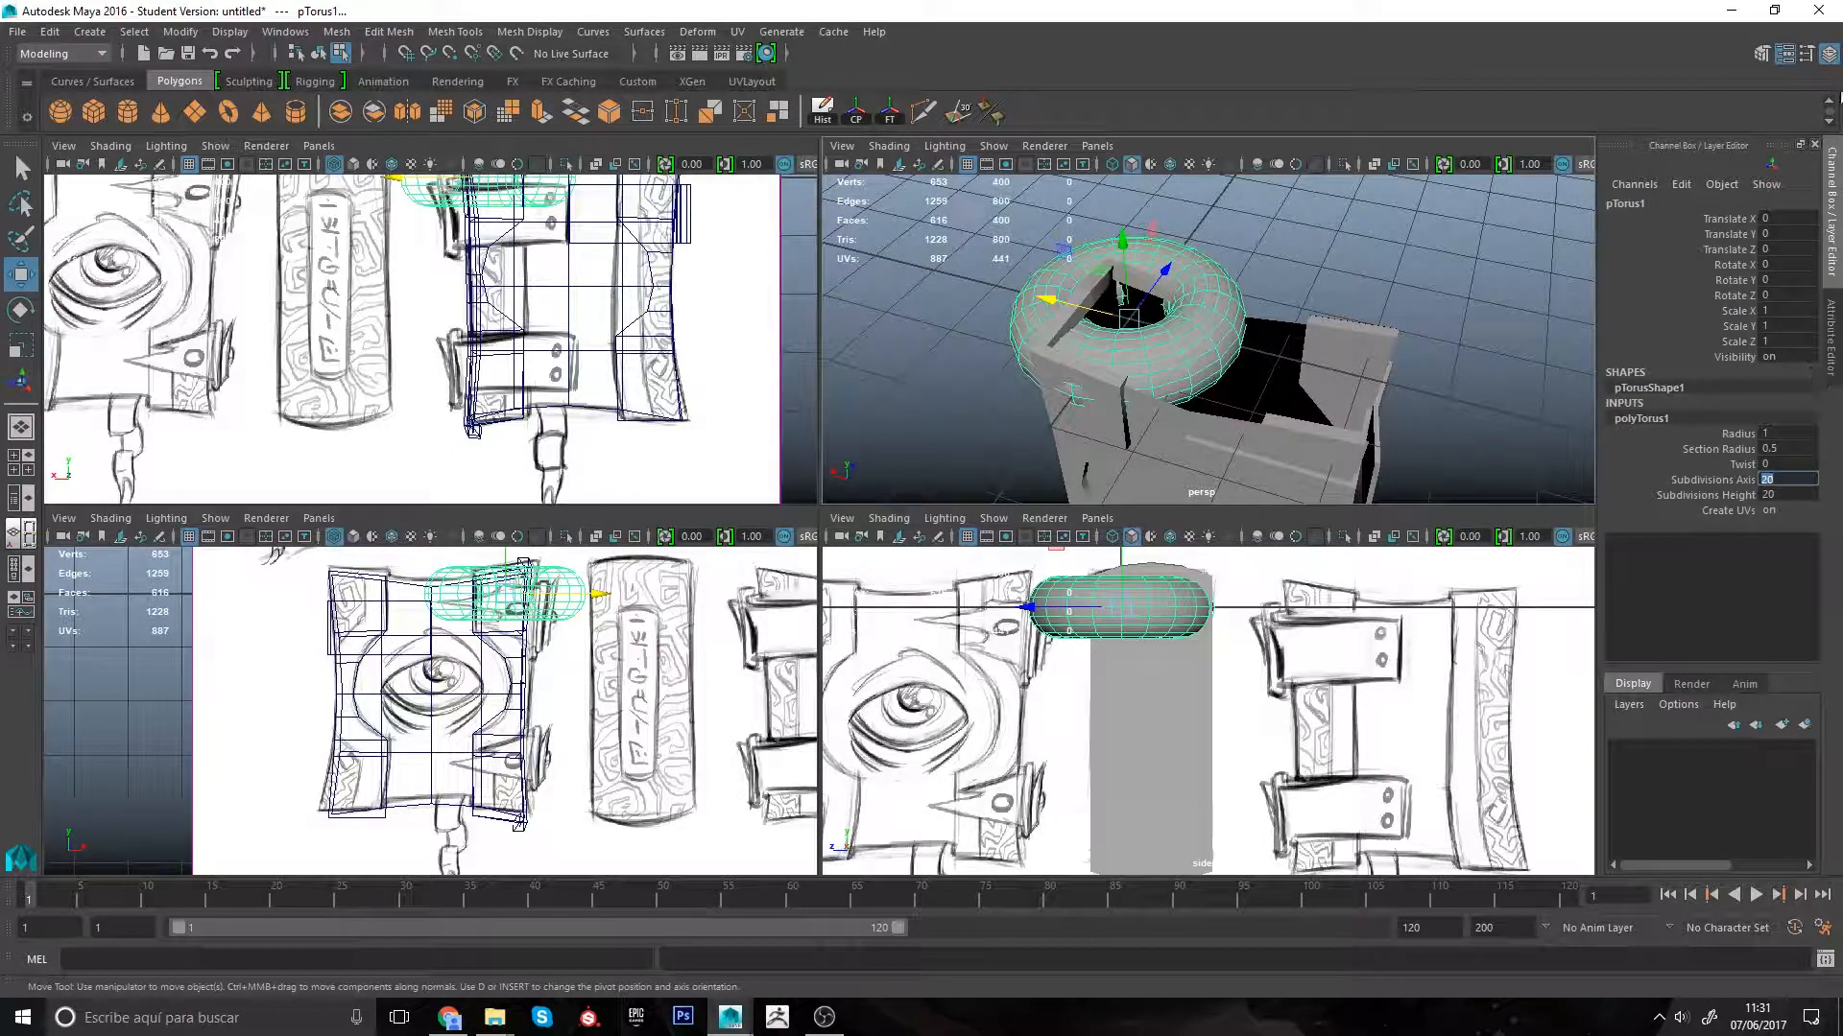
type("4")
key("Return")
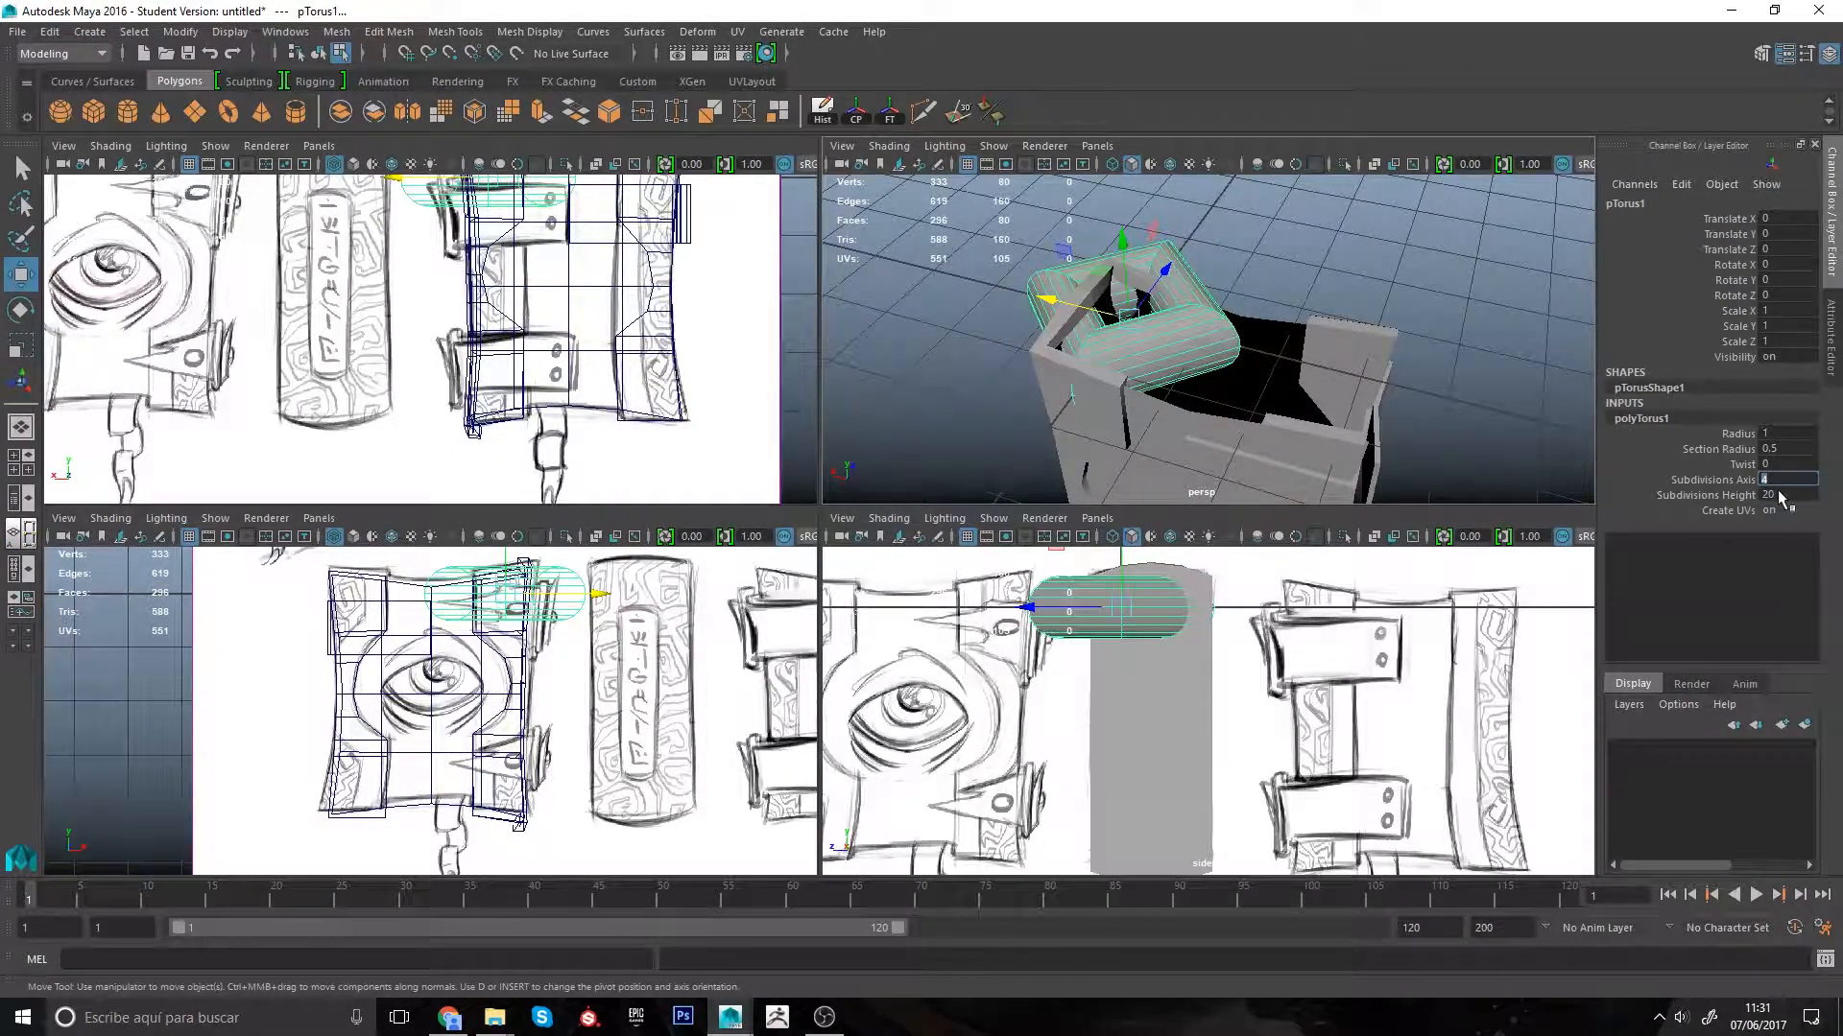
type("4")
key("Return")
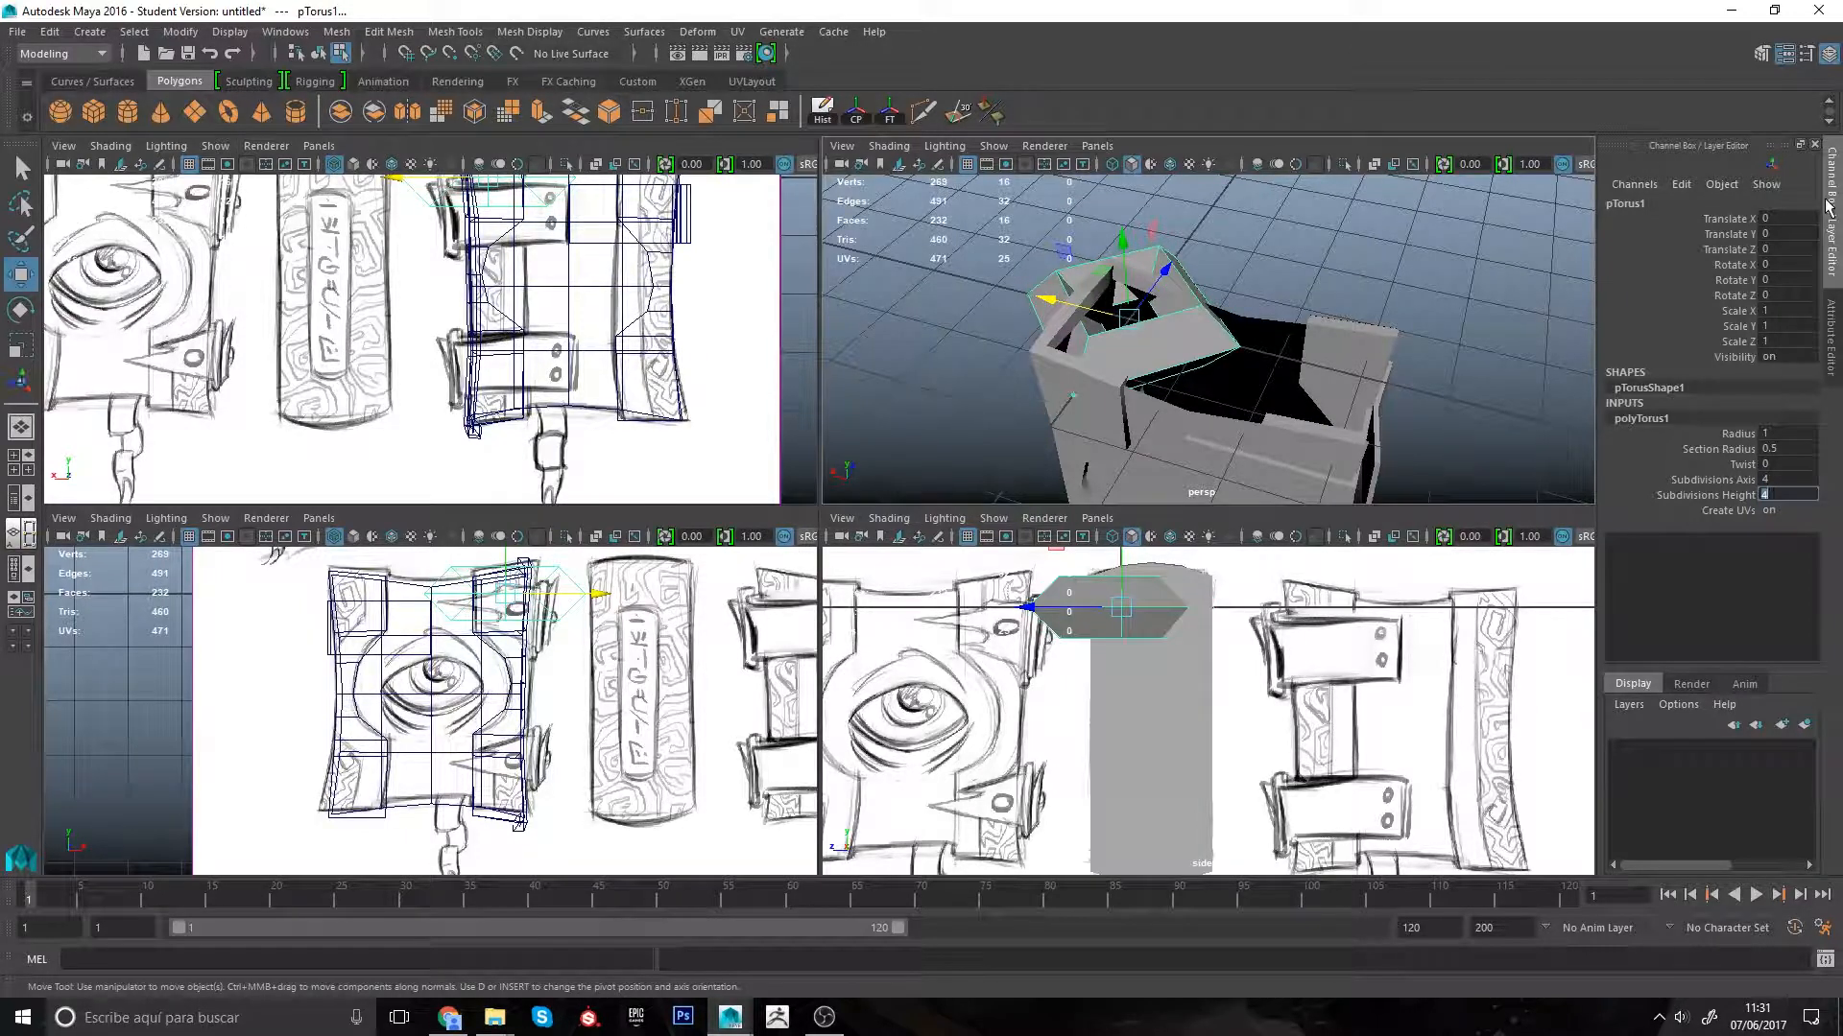
Step: Set the torus's twist to 45 to square off its cross-section
middle_click_drag(1262, 430, 1292, 404)
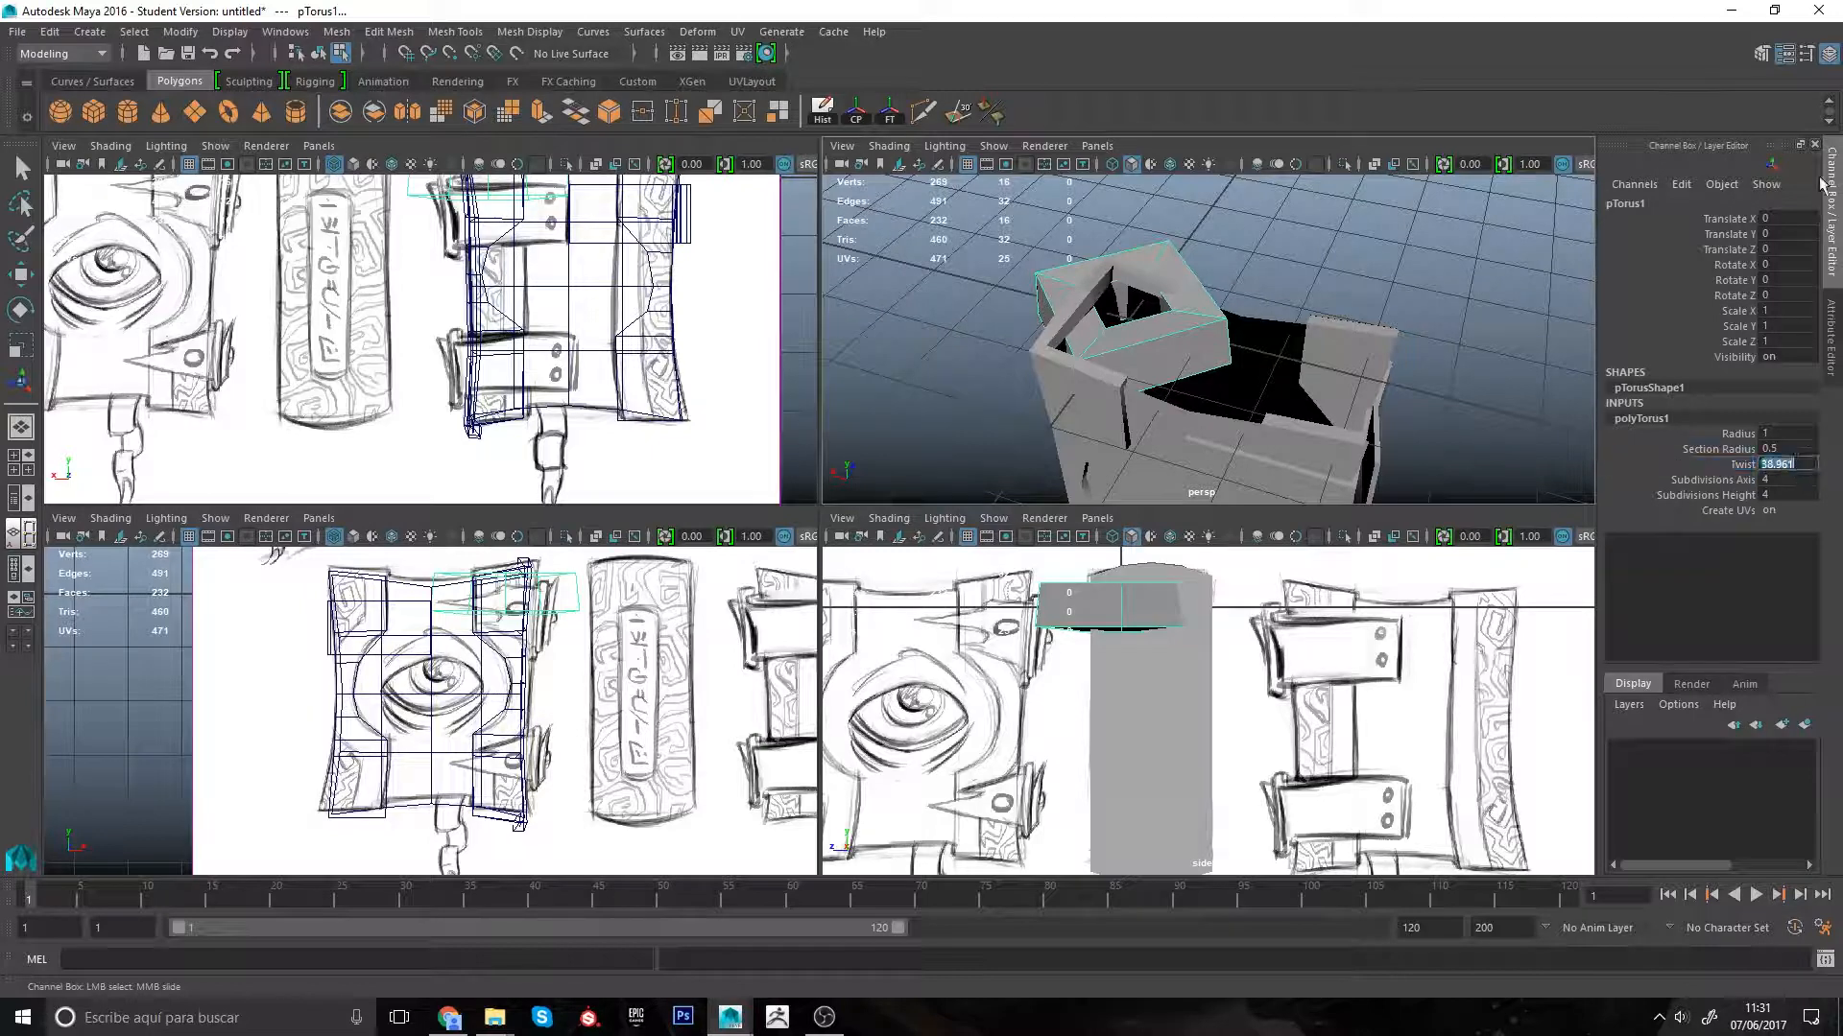
left_click_drag(1158, 382, 1118, 380, "alt")
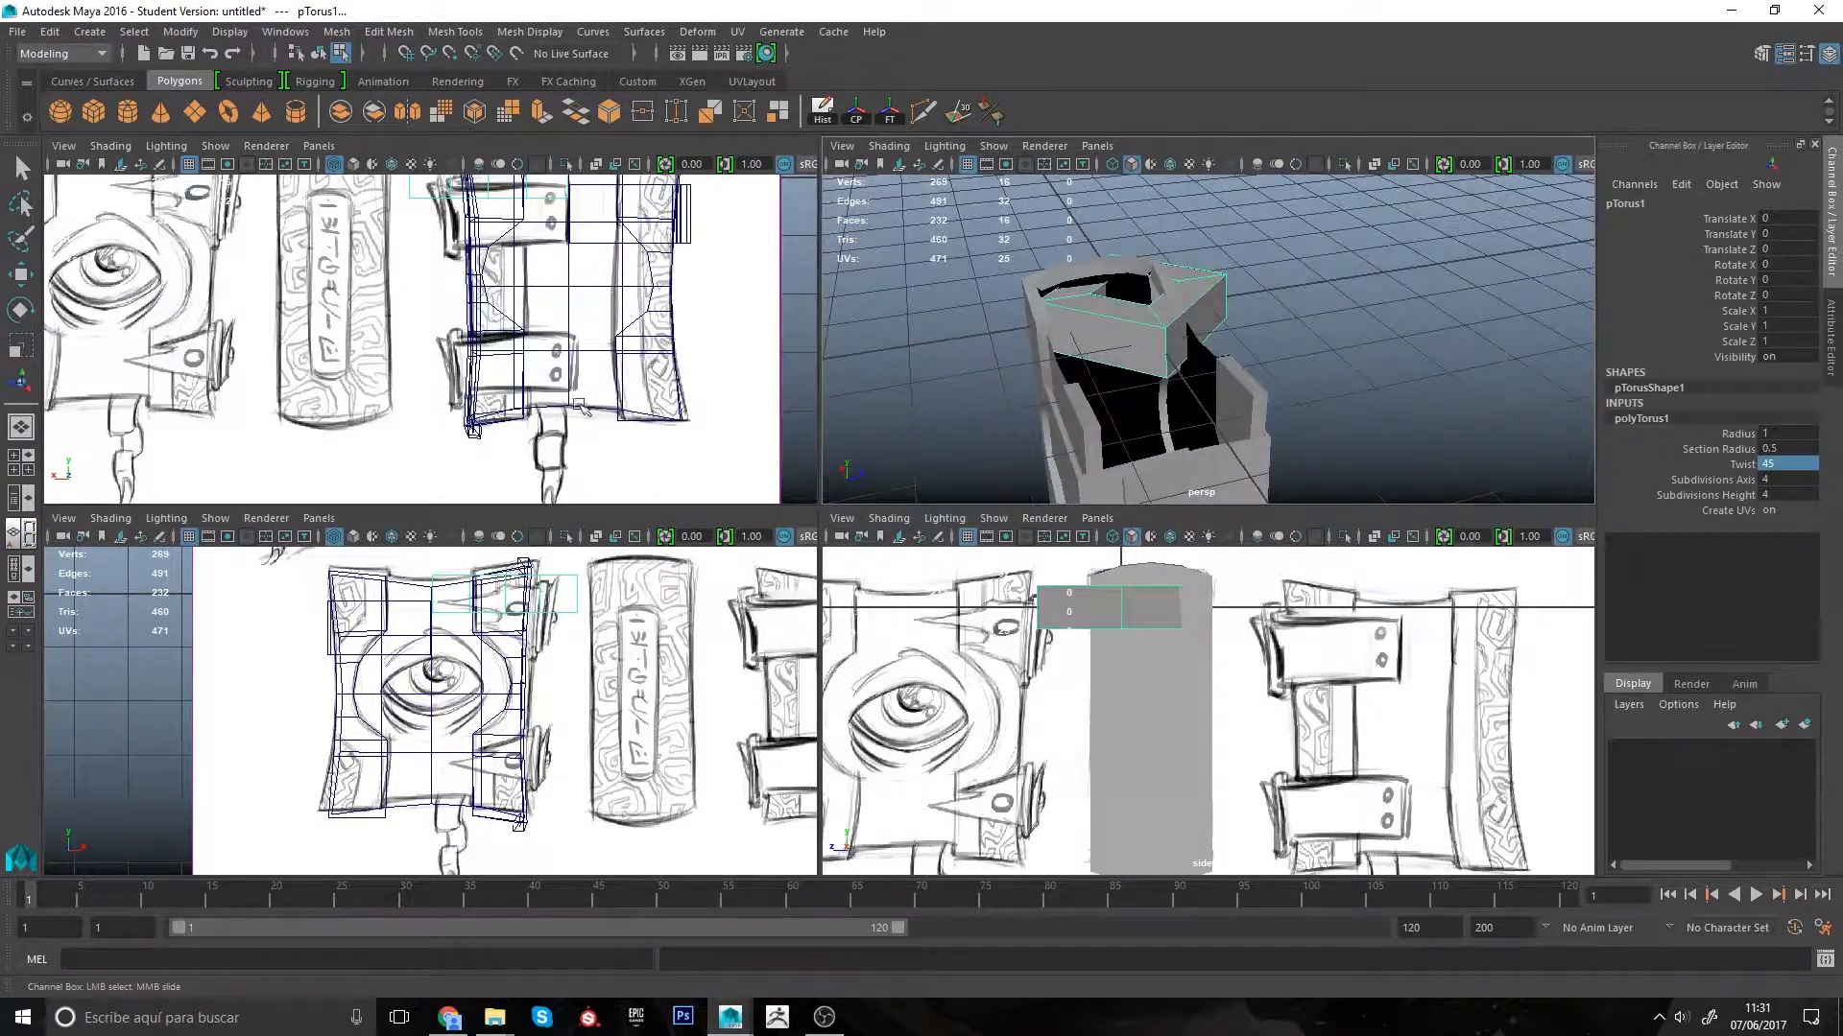
mouse_move(601, 371)
middle_mouse_down("alt")
mouse_move(615, 427)
mouse_move(803, 496)
middle_mouse_up("alt")
middle_click_drag(297, 204, 428, 371, "alt")
right_click_drag(330, 354, 330, 412, "alt")
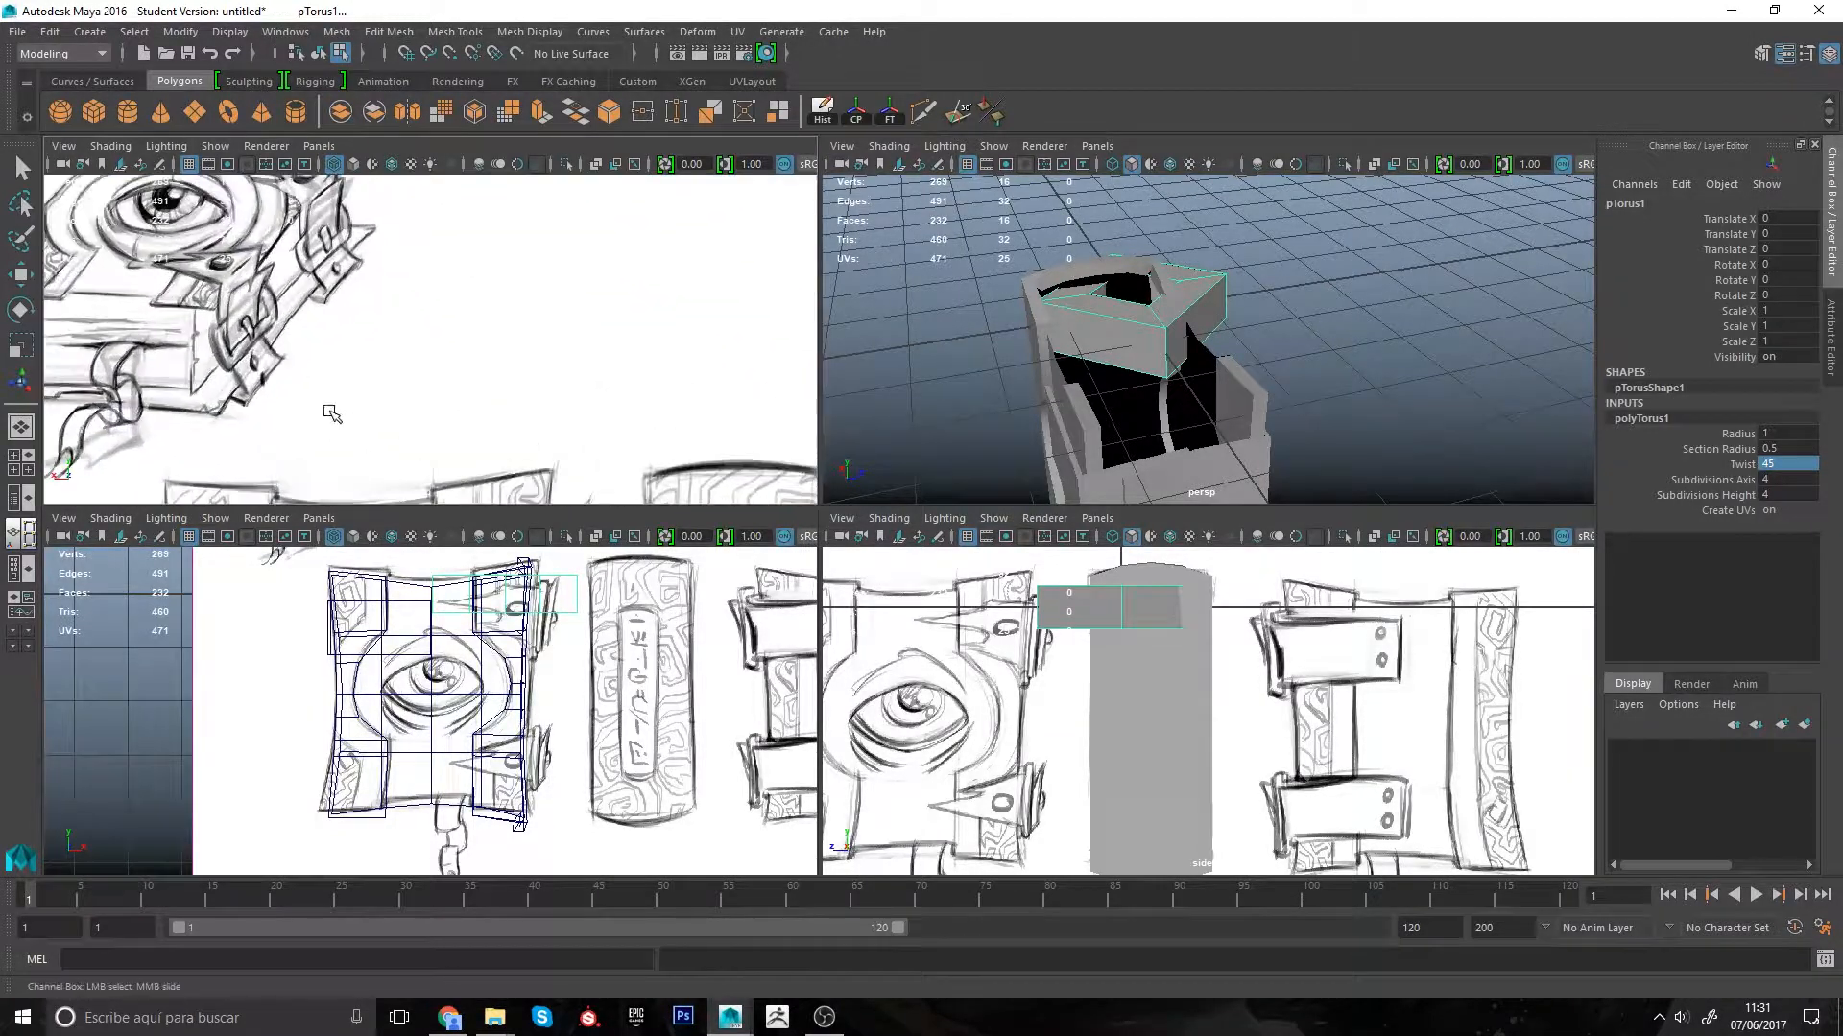
Step: Rotate the torus 45 degrees about the Y axis to align it with the book
left_click_drag(1204, 333, 1166, 355, "alt")
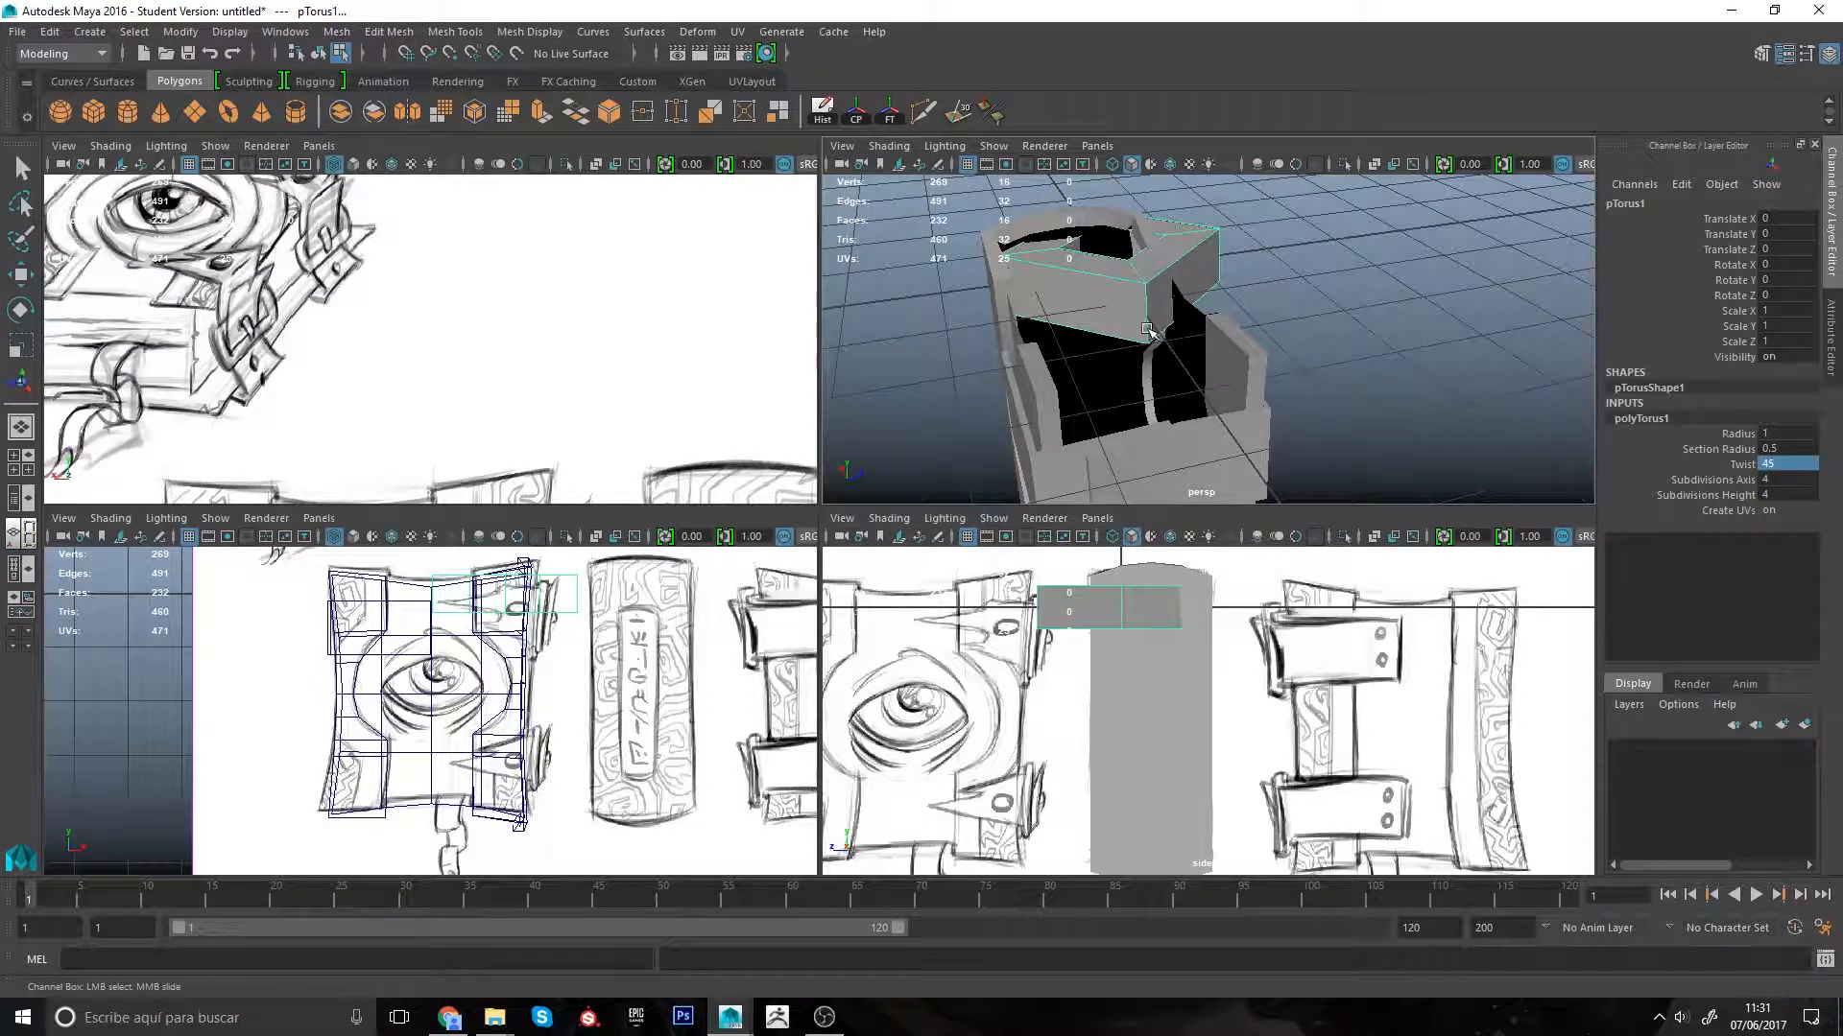
key("w")
key("F8")
key("e")
left_click_drag(1149, 331, 1334, 360, "alt")
left_click(1791, 279)
type("5")
key("Return")
type("45")
key("Return")
key("w")
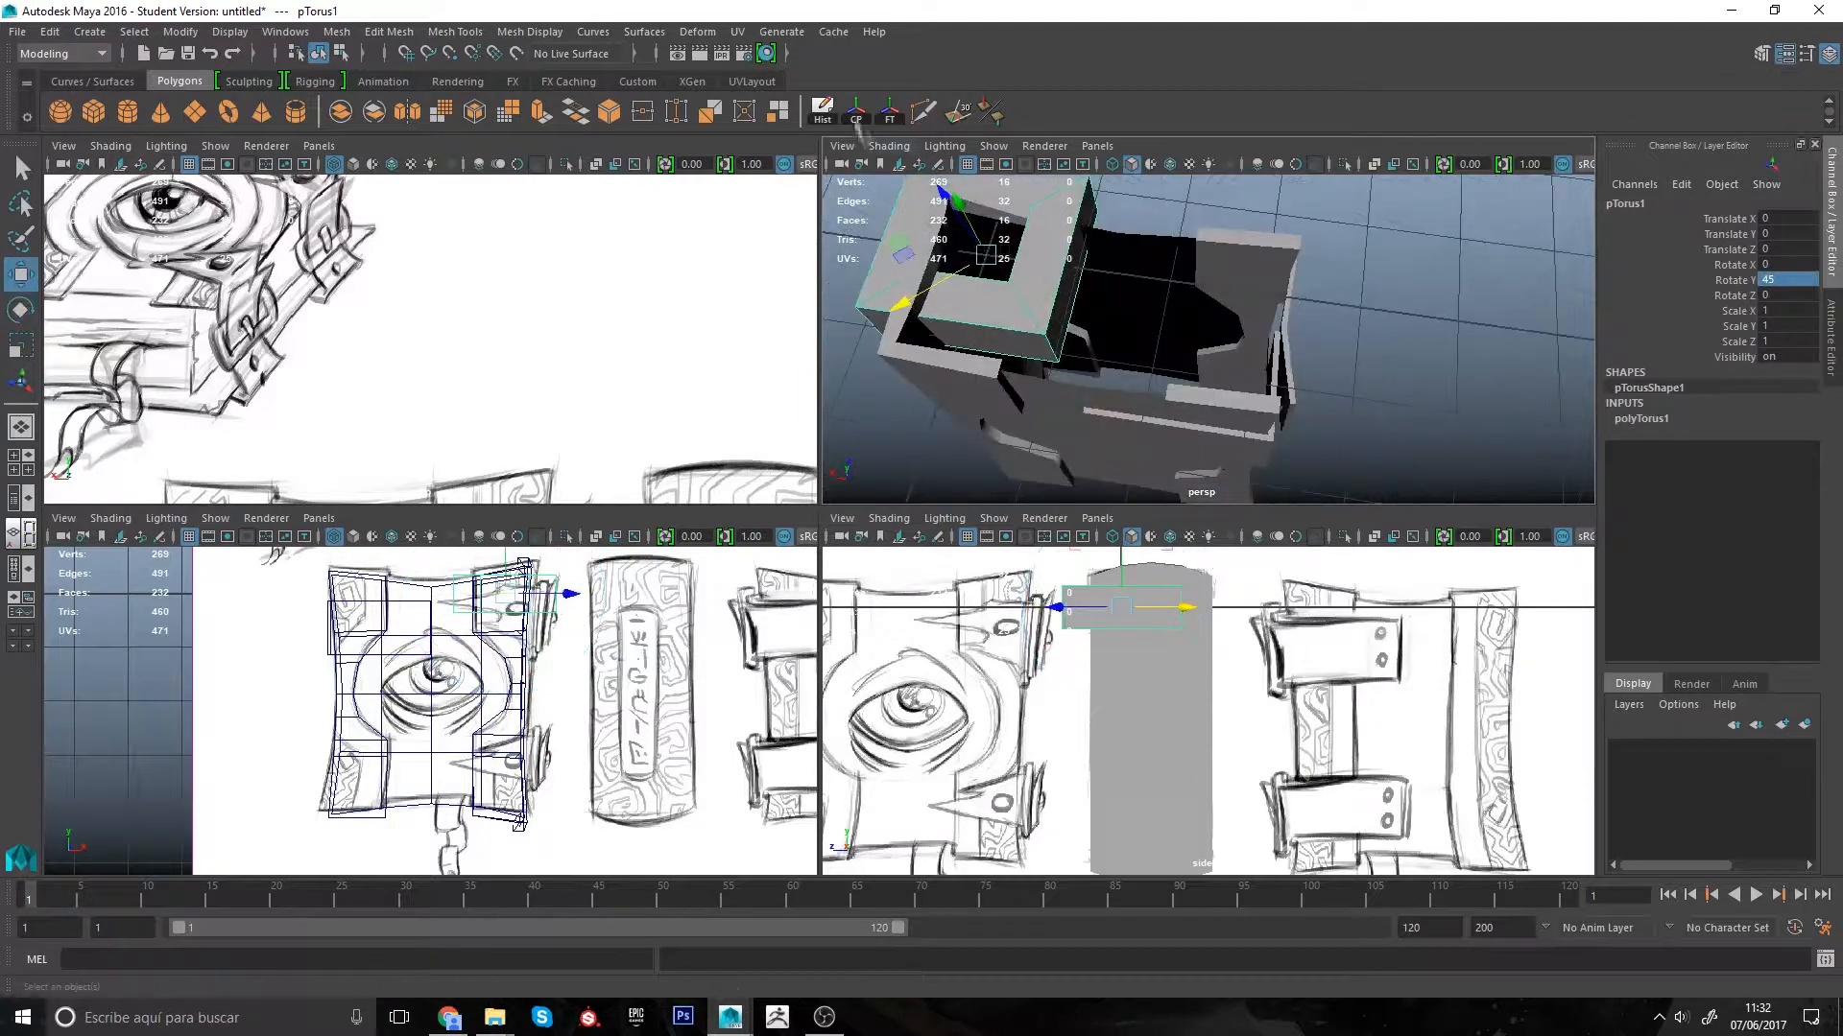
Step: Scale the torus uniformly to about 0.443 and place it at the strap, at X -3.288 and Z -0.554
left_click_drag(1104, 355, 1118, 309, "alt")
key("r")
mouse_move(1118, 309)
left_mouse_down("alt")
mouse_move(1120, 361)
mouse_move(1103, 326)
left_mouse_up("alt")
key("e")
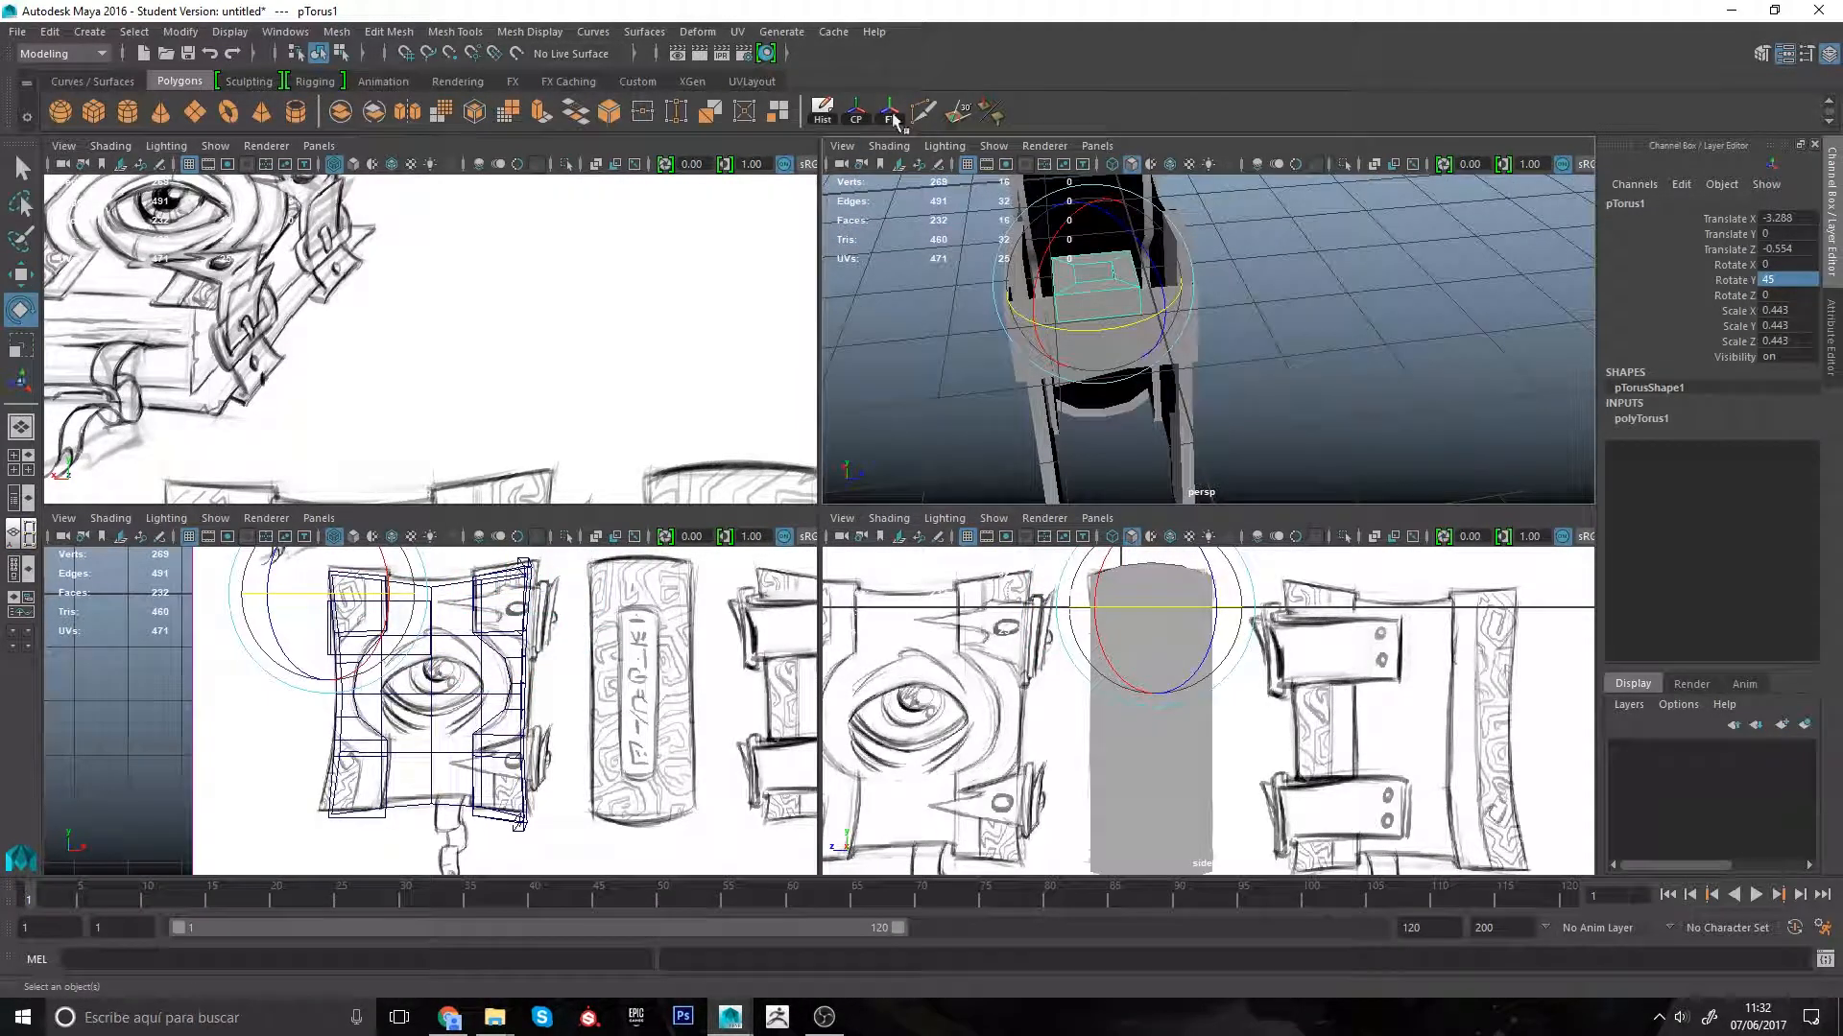
Step: Freeze the torus's transformations and rotate it 90 degrees about both X and Y to stand against the strap
left_click(893, 117)
left_click(180, 31)
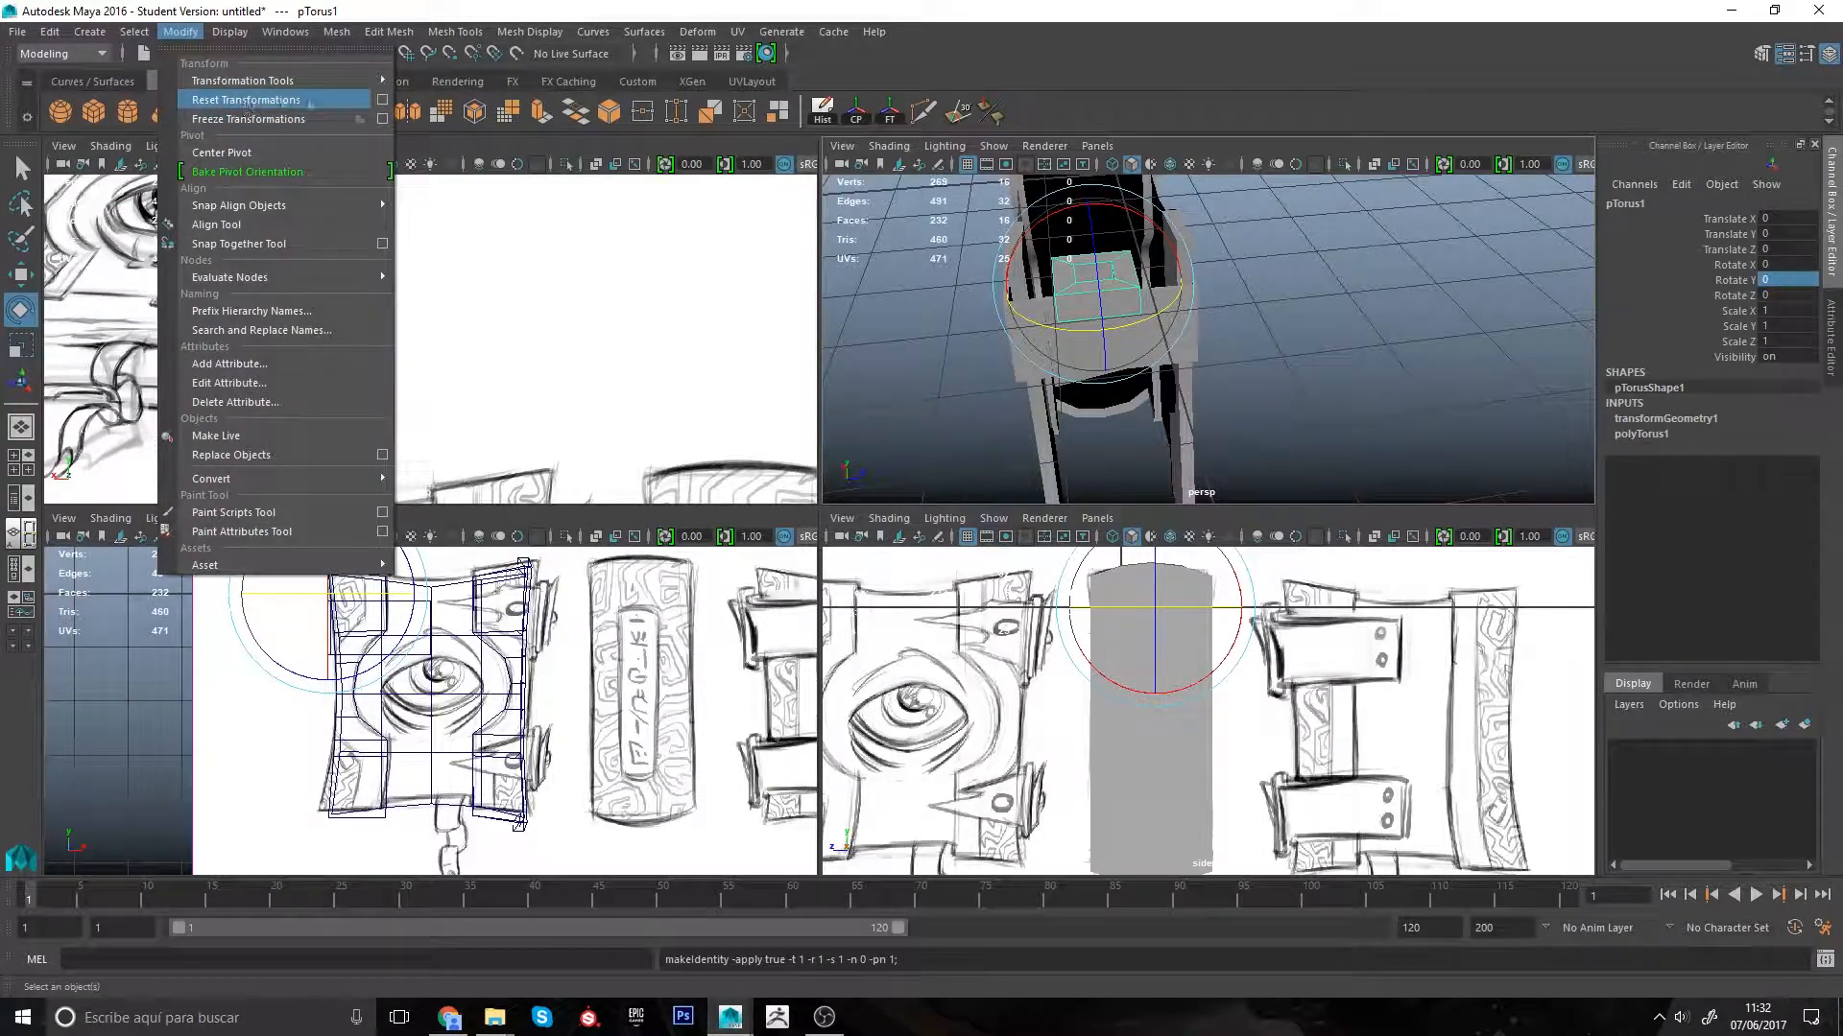
mouse_move(1061, 226)
left_mouse_down("alt")
mouse_move(1121, 241)
mouse_move(1071, 236)
left_mouse_up("alt")
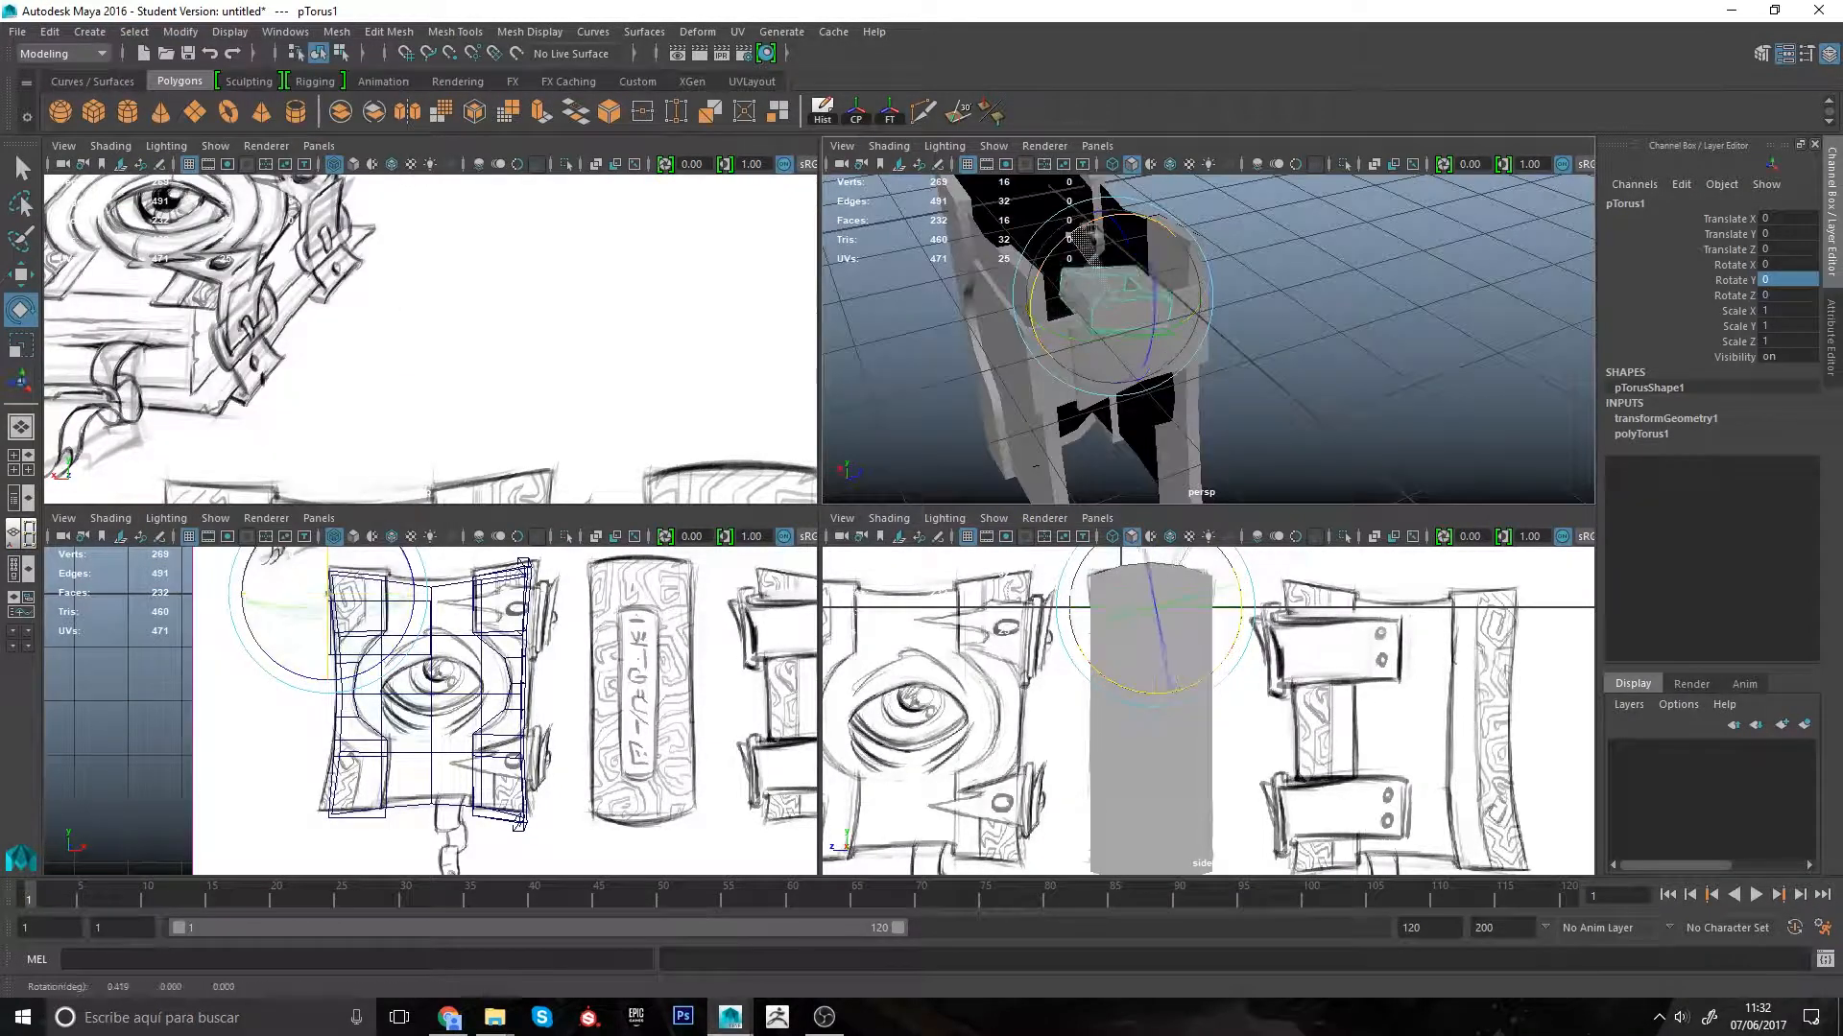
middle_click_drag(353, 321, 349, 355, "alt")
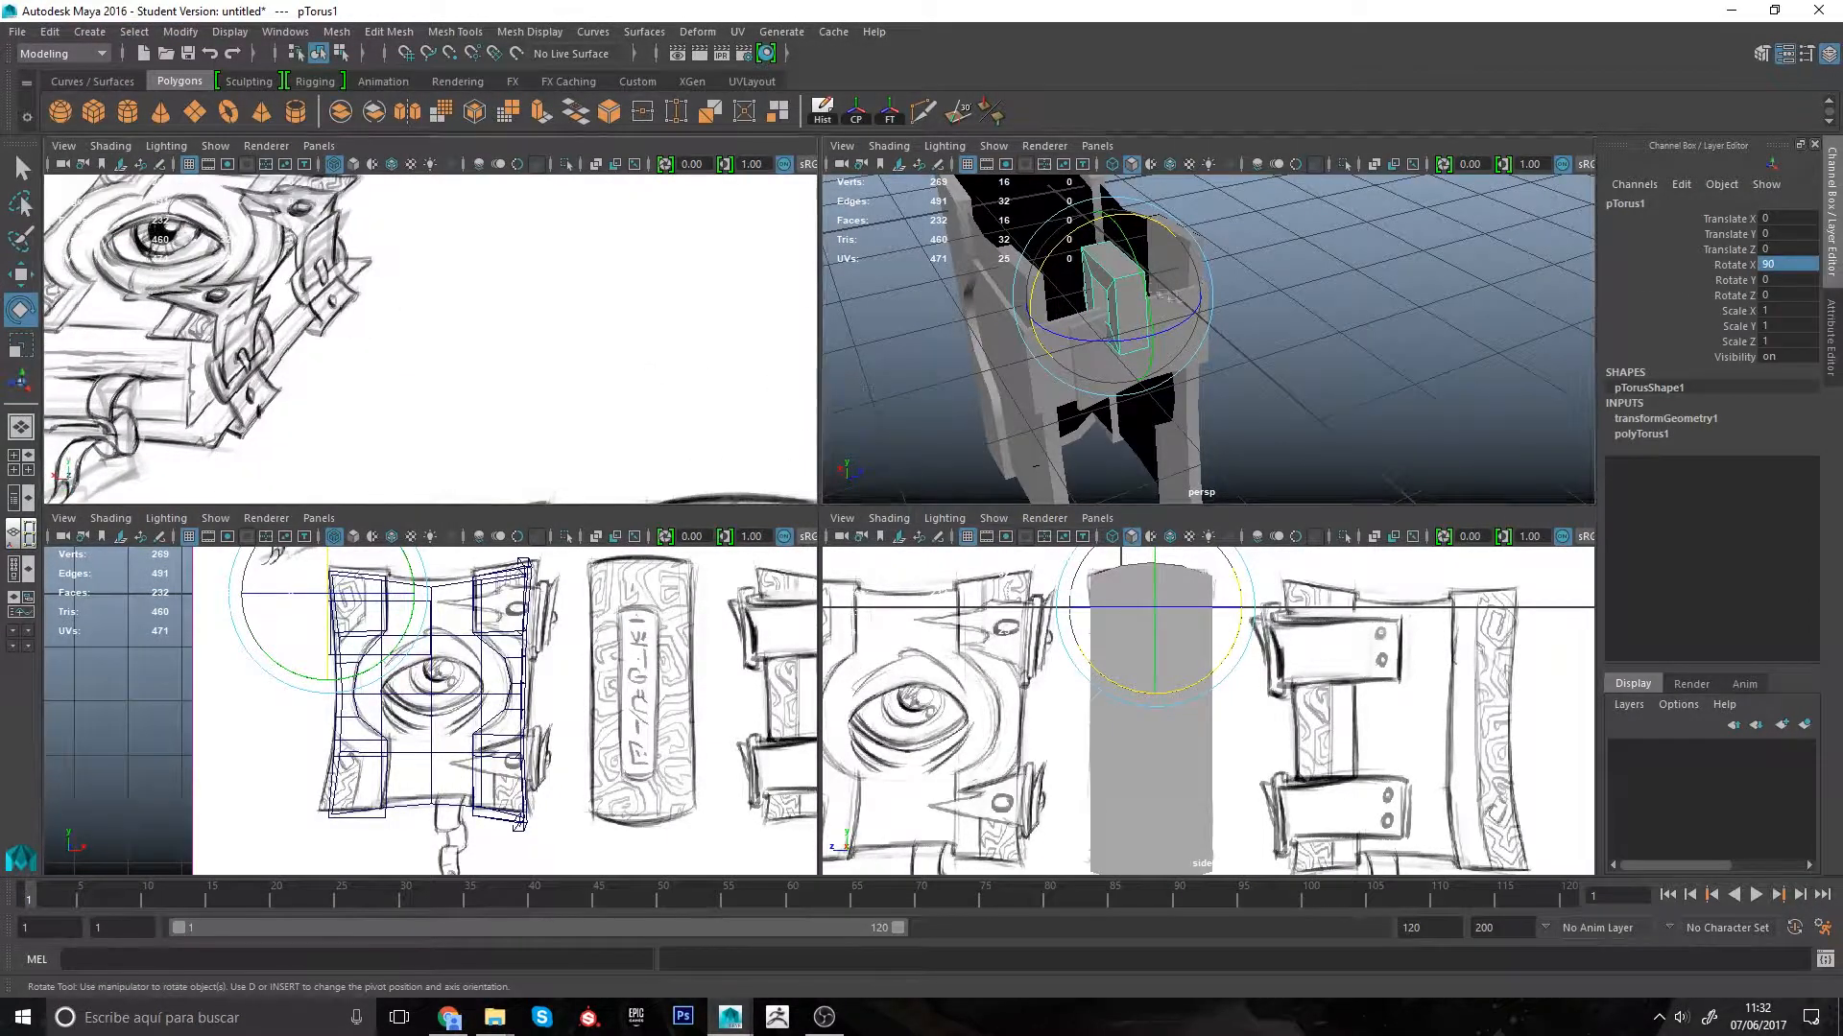
left_click_drag(1073, 347, 1152, 309, "alt")
key("w")
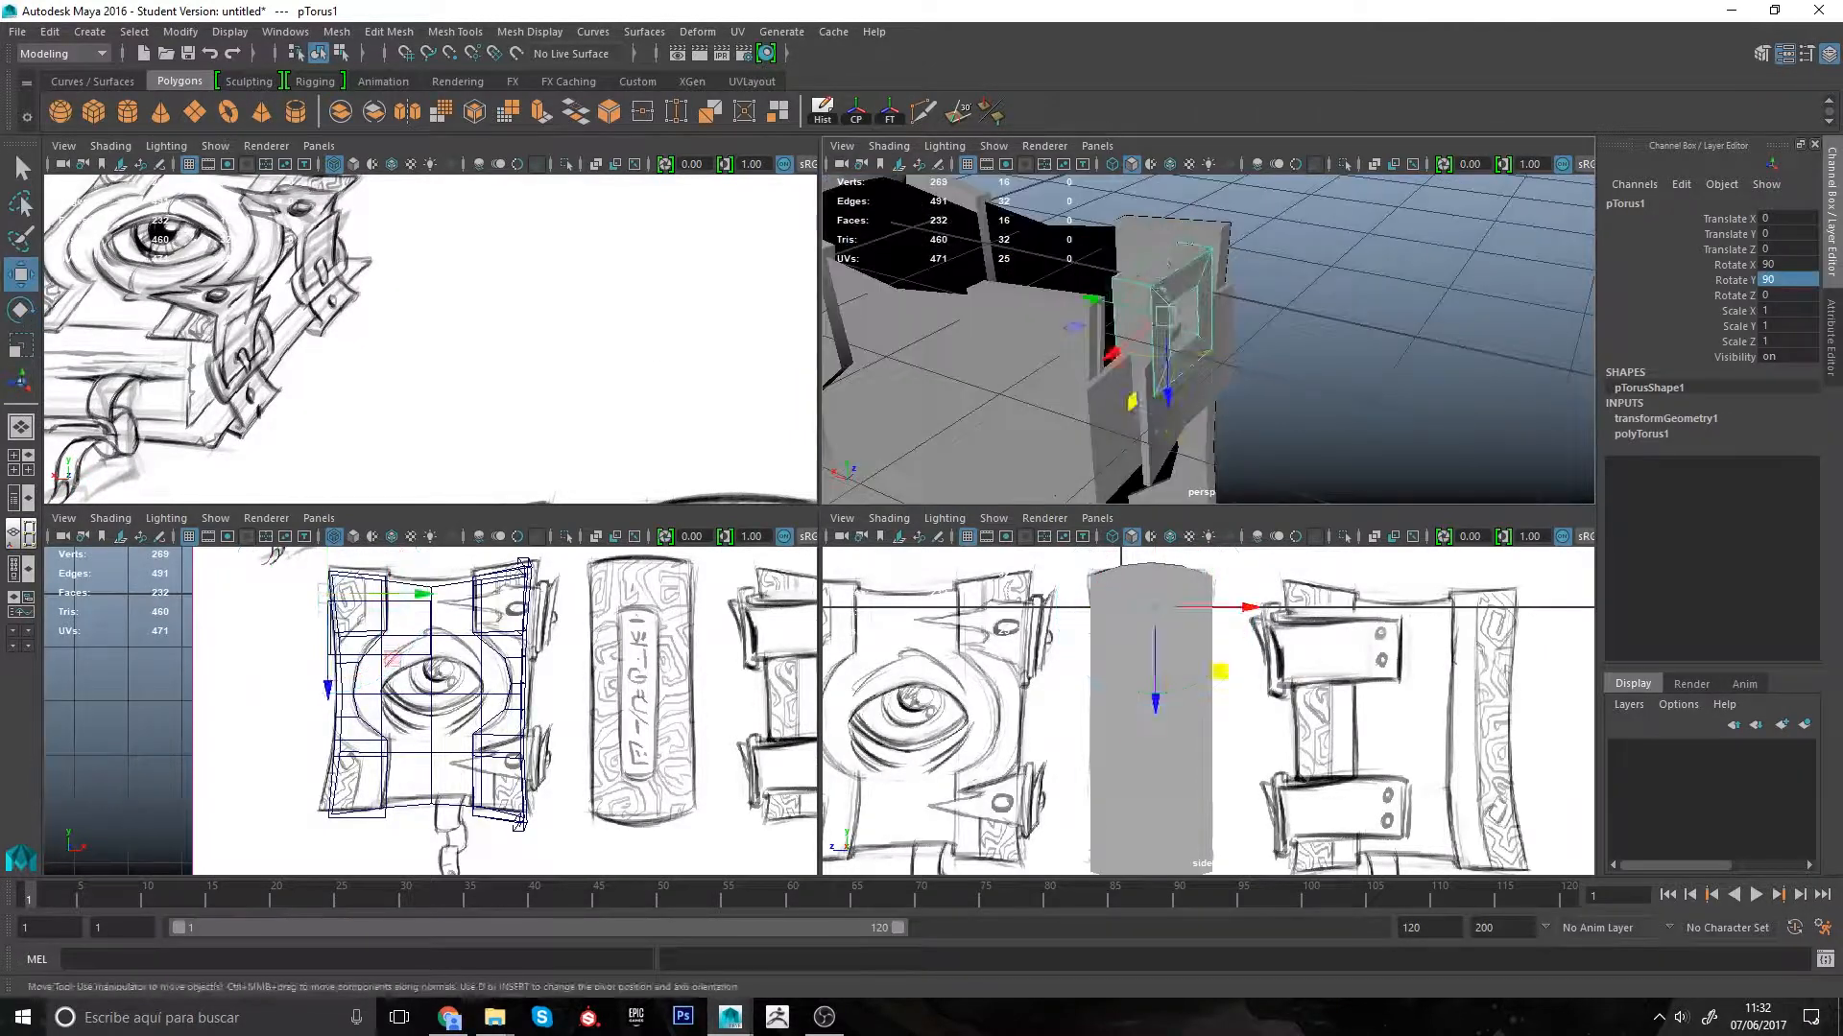
Step: Lower the torus in front of the leather strap, to about Y -0.65, so it sits at the strap's height
left_click_drag(1155, 399, 1152, 458)
left_click_drag(1152, 451, 1121, 408, "alt")
left_click_drag(1073, 240, 1073, 236)
mouse_move(1073, 239)
left_mouse_down("alt")
mouse_move(1041, 257)
mouse_move(1077, 274)
left_mouse_up("alt")
key("w")
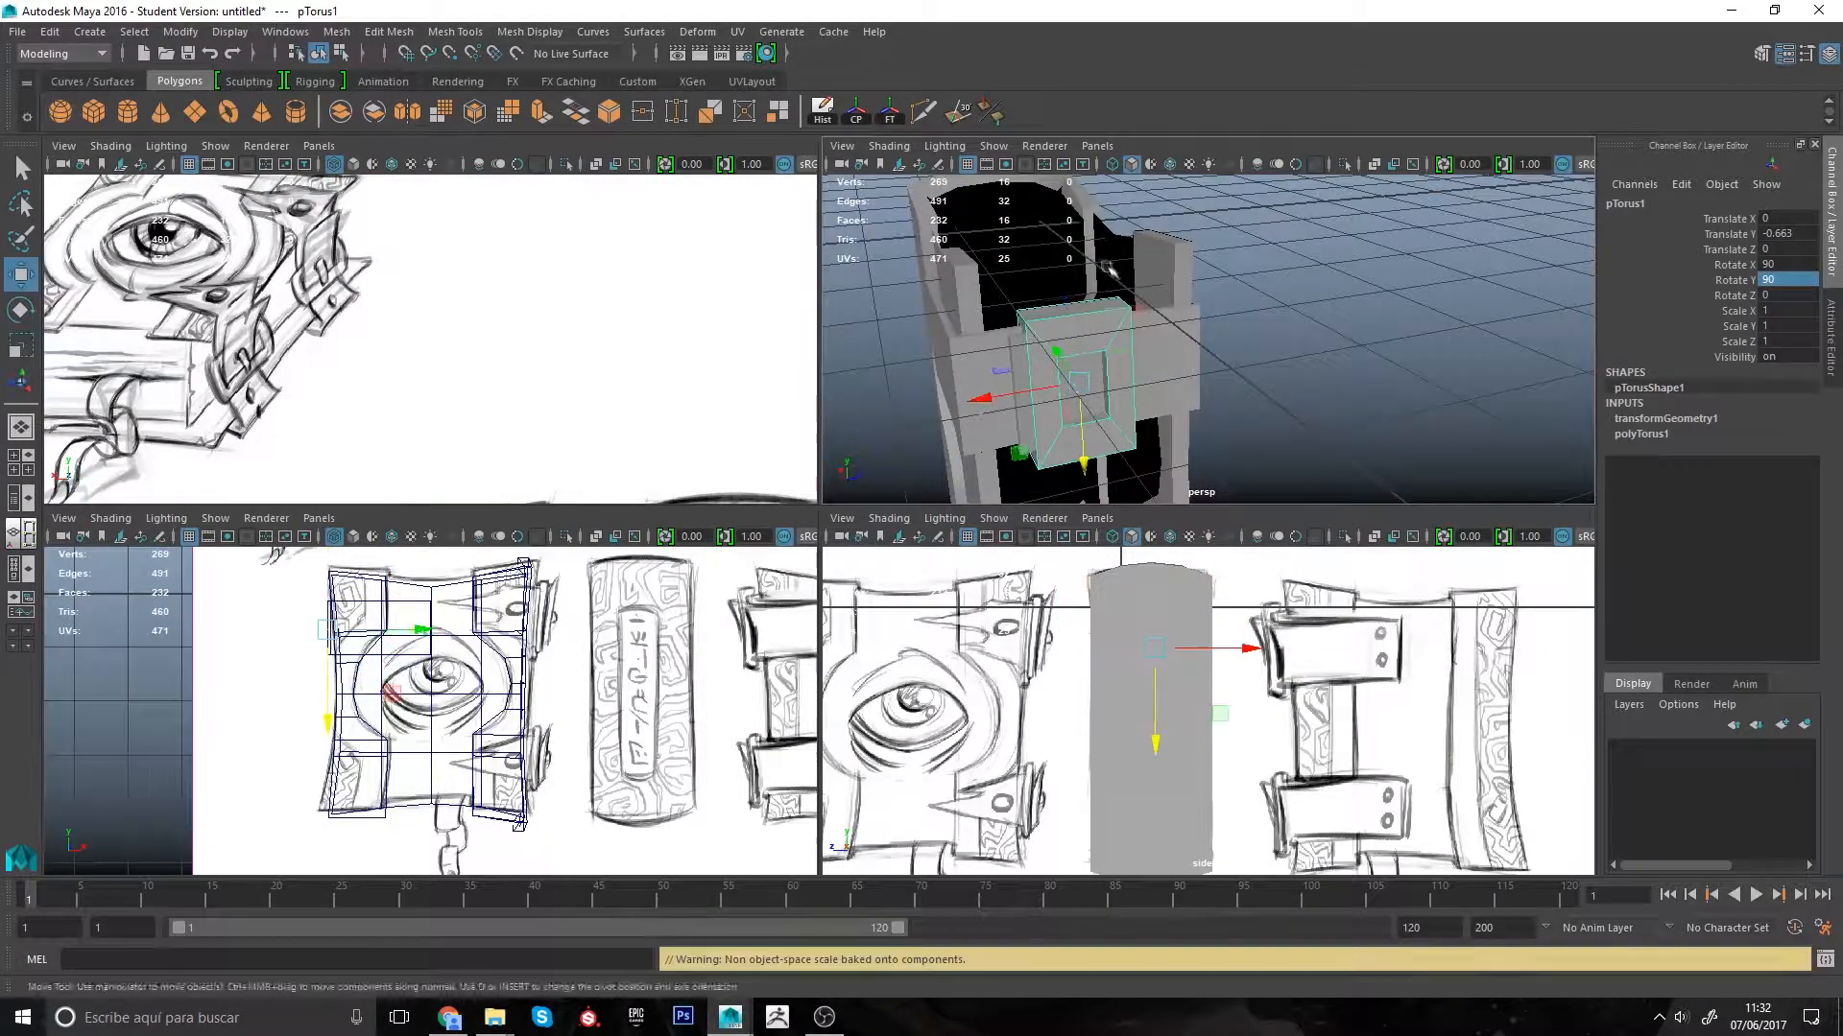
left_click_drag(1092, 458, 1093, 455)
key("r")
left_click_drag(1077, 297, 1076, 279)
Step: Select the inner faces of the torus and scale them outward to thin the buckle's frame
left_click_drag(1143, 350, 1139, 295, "alt")
right_click_drag(1328, 345, 1328, 408)
left_click(1086, 403)
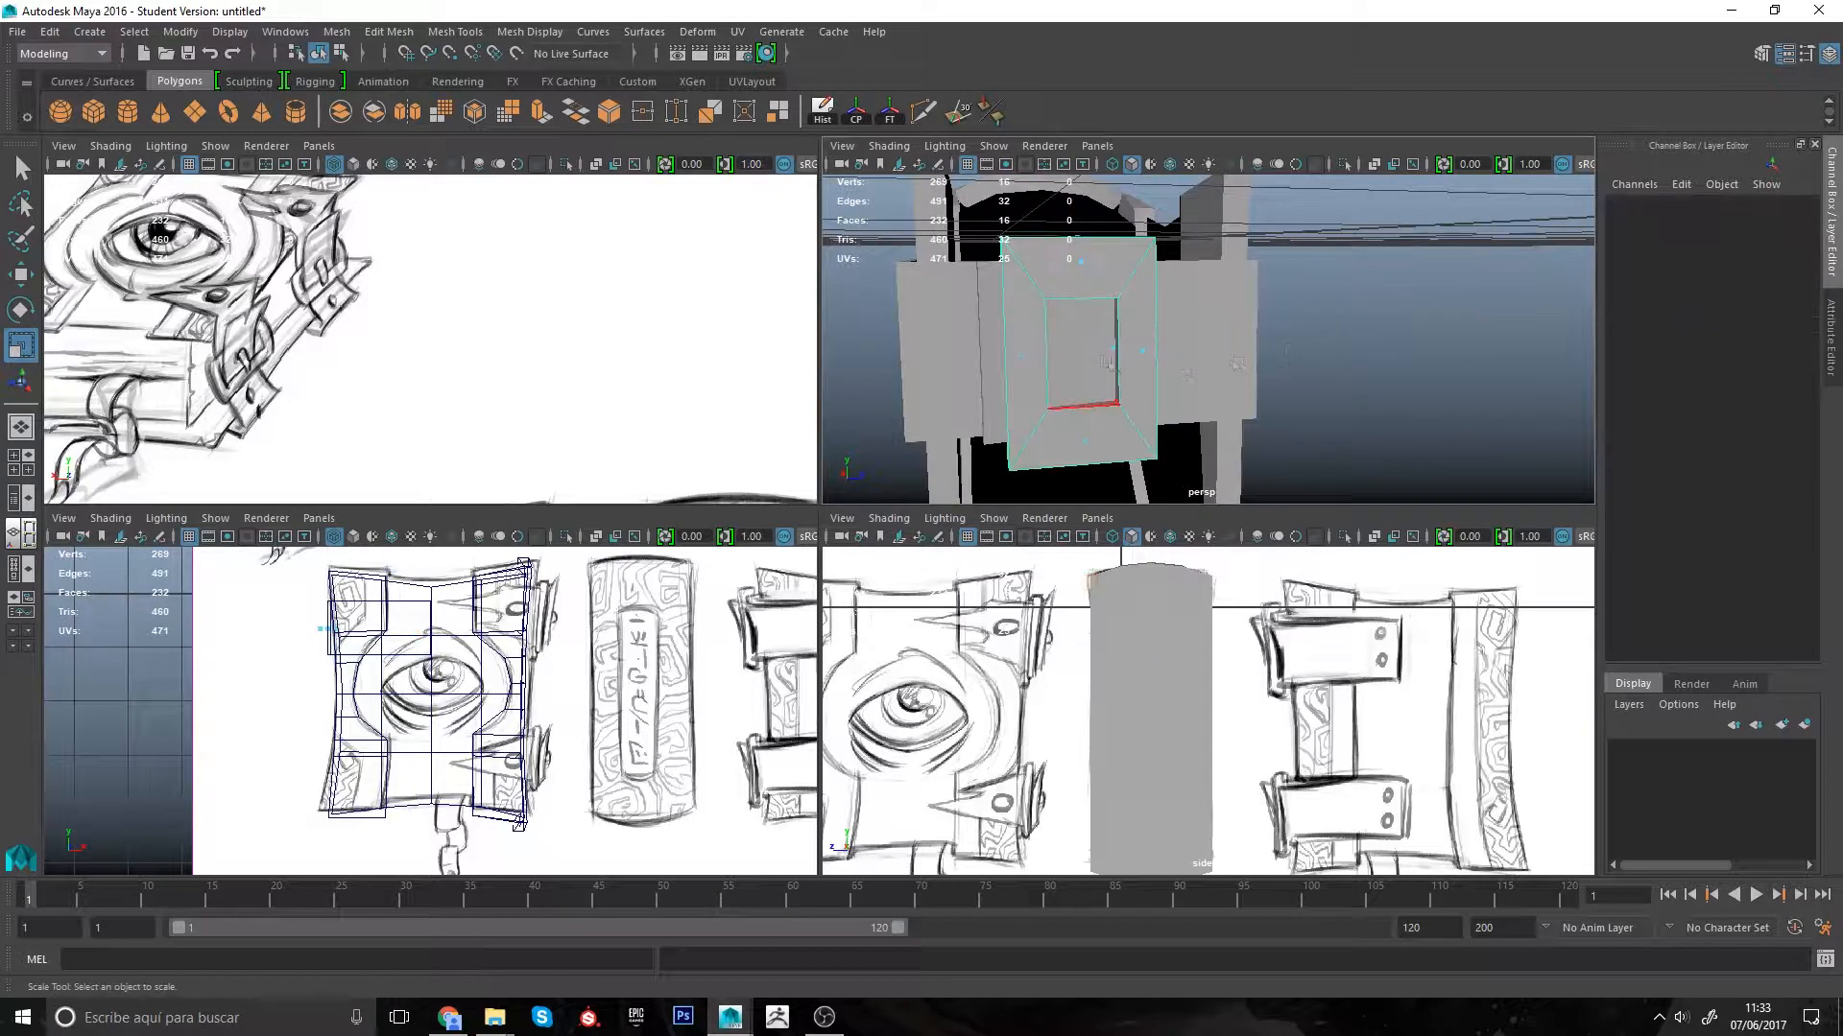
left_click(1115, 357, "shift")
left_click_drag(1118, 357, 1054, 336, "alt")
left_click(1023, 412, "shift")
left_click(1077, 269, "shift")
left_click_drag(1142, 290, 1147, 238)
Step: Scale the inner upper and lower faces of the torus vertically apart to enlarge the buckle's opening
left_click_drag(1147, 238, 1166, 403, "alt")
left_click(1128, 213)
left_click(1163, 466, "shift")
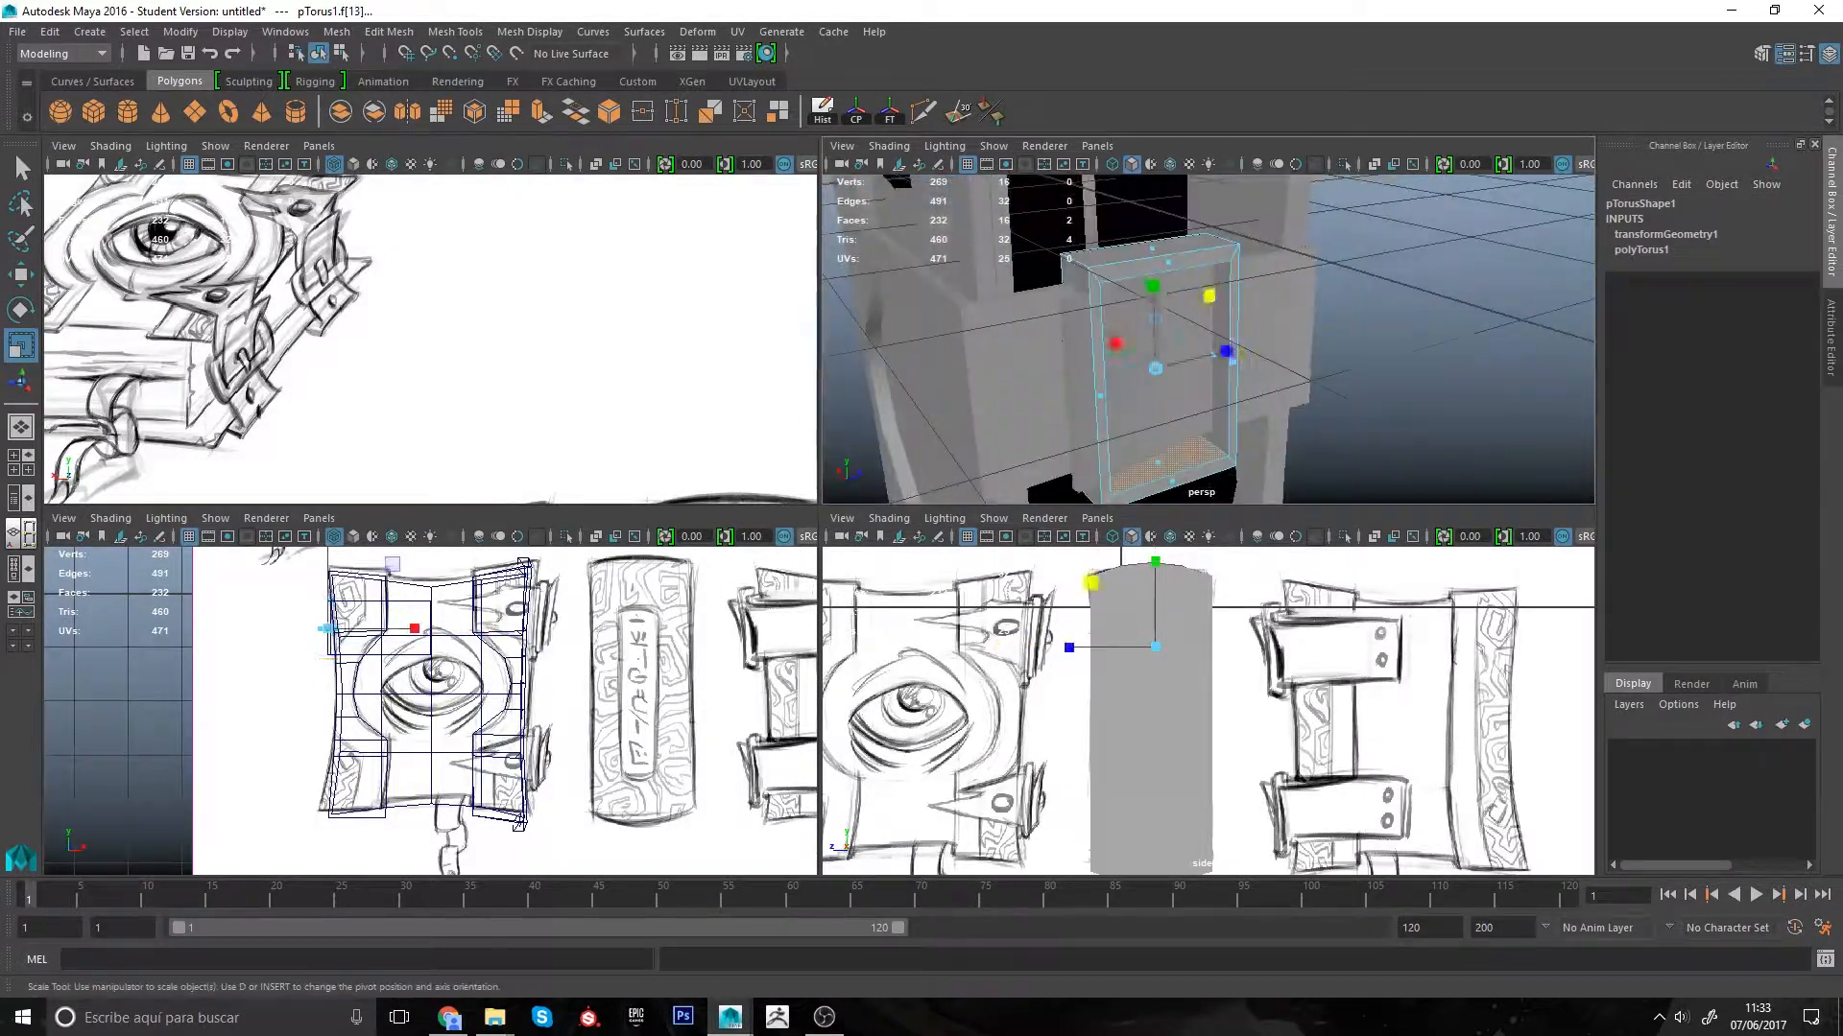
left_click_drag(1152, 286, 1153, 272)
left_click_drag(1152, 279, 1118, 298, "alt")
Step: Return to object mode and shift the buckle against the strap, to about X -0.034
right_click_drag(1118, 298, 1166, 254)
left_click_drag(1065, 298, 1148, 369, "alt")
key("w")
left_click_drag(1152, 369, 1171, 318, "alt")
right_click_drag(1172, 319, 1238, 338, "alt")
left_click_drag(1238, 338, 1258, 382, "alt")
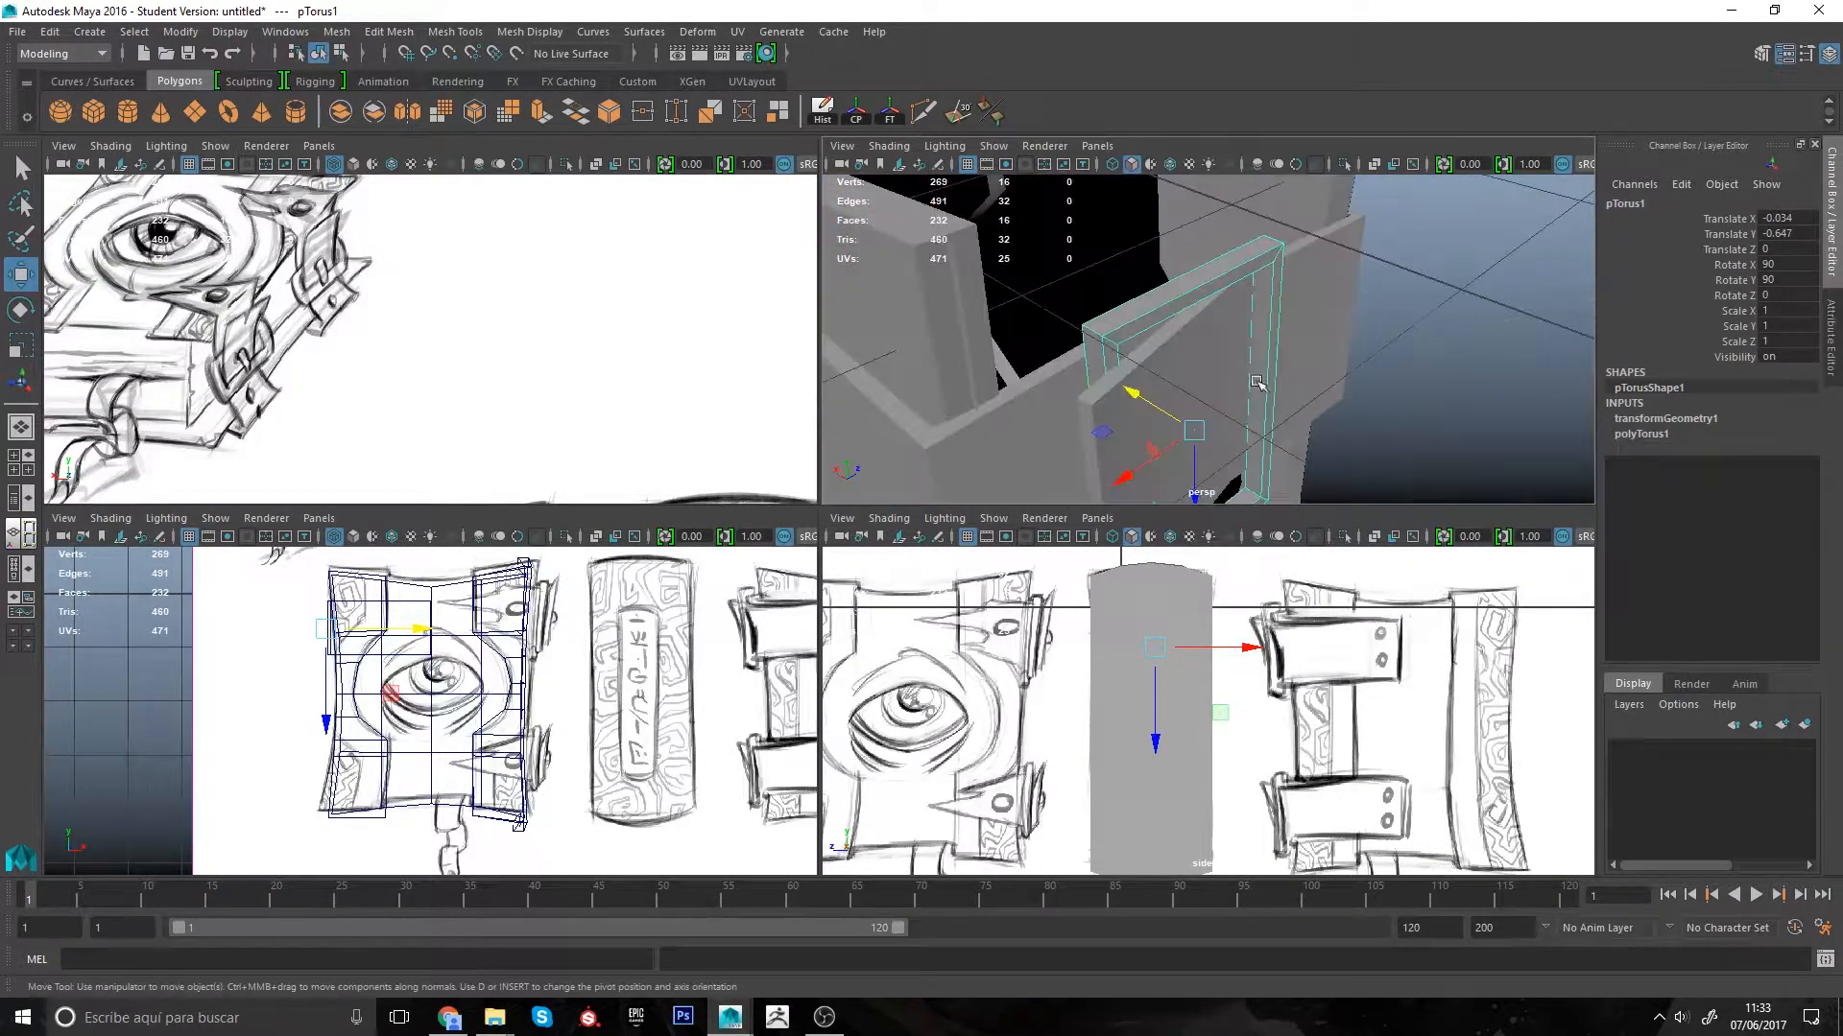
Step: Select a loop of faces around the buckle frame, scale it to adjust the frame, and return to object mode
right_click_drag(1257, 382, 1257, 422)
left_click(1261, 396)
double_click(1211, 285, "shift")
left_click_drag(1211, 288, 1255, 327, "alt")
key("r")
left_click_drag(1228, 340, 1255, 357)
right_click_drag(1253, 336, 1269, 301)
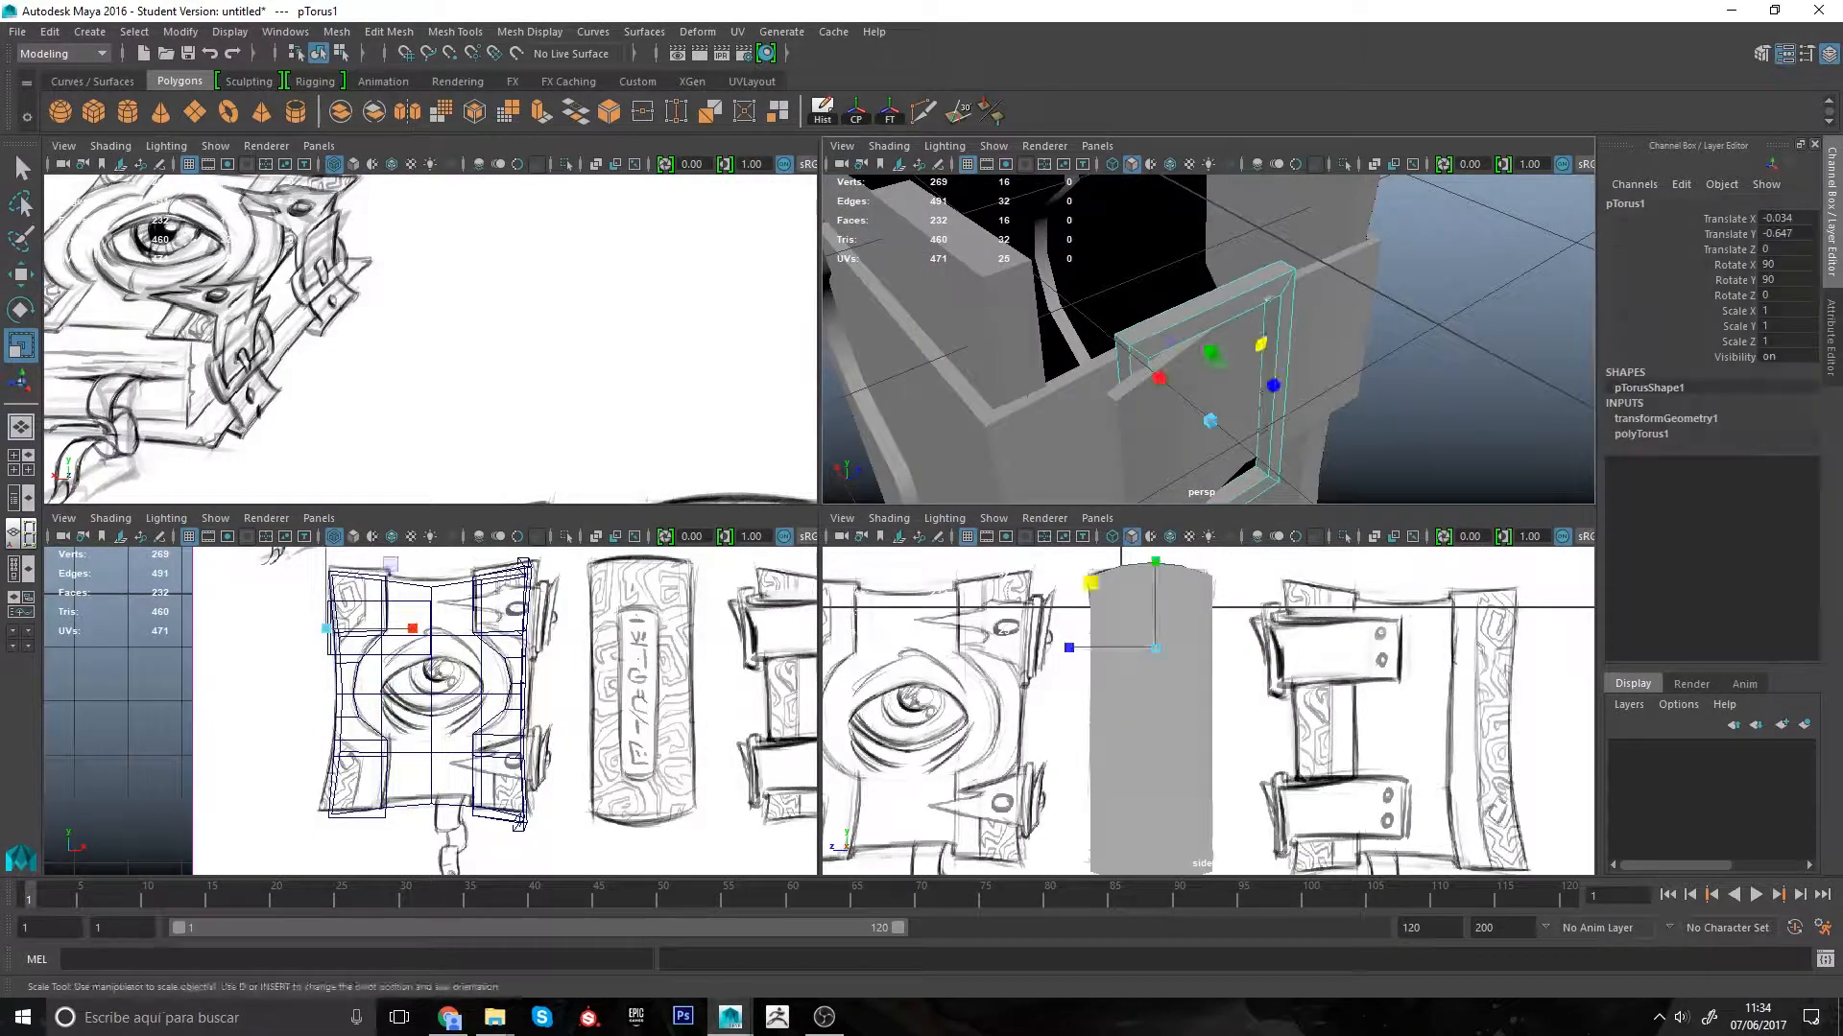
Step: Move the buckle to about X -0.018 and turn it slightly to about 91.2 degrees in Y to follow the strap
key("w")
left_click_drag(1153, 376, 1148, 370)
key("e")
left_click_drag(1190, 486, 1198, 491)
left_click_drag(1200, 403, 1017, 316, "alt")
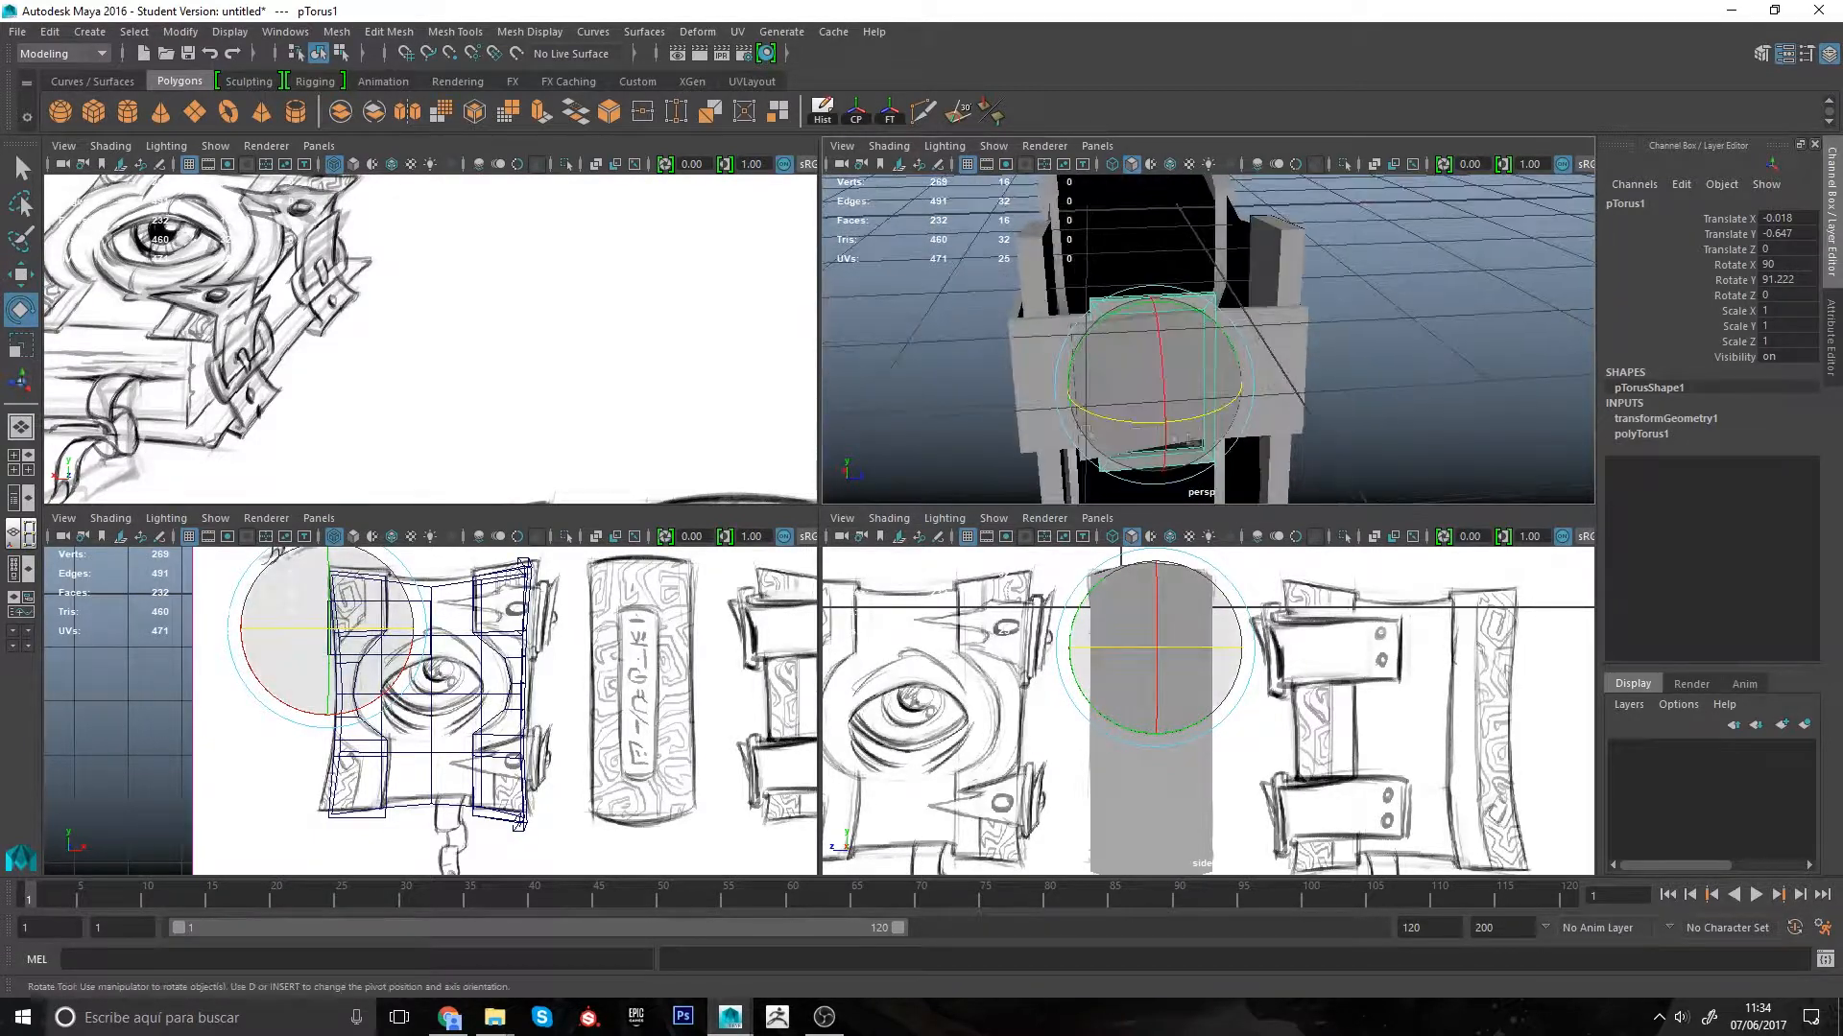
Step: Create a polygon cylinder with 4 axis subdivisions and rotate it 45 degrees about Y
left_click(127, 112)
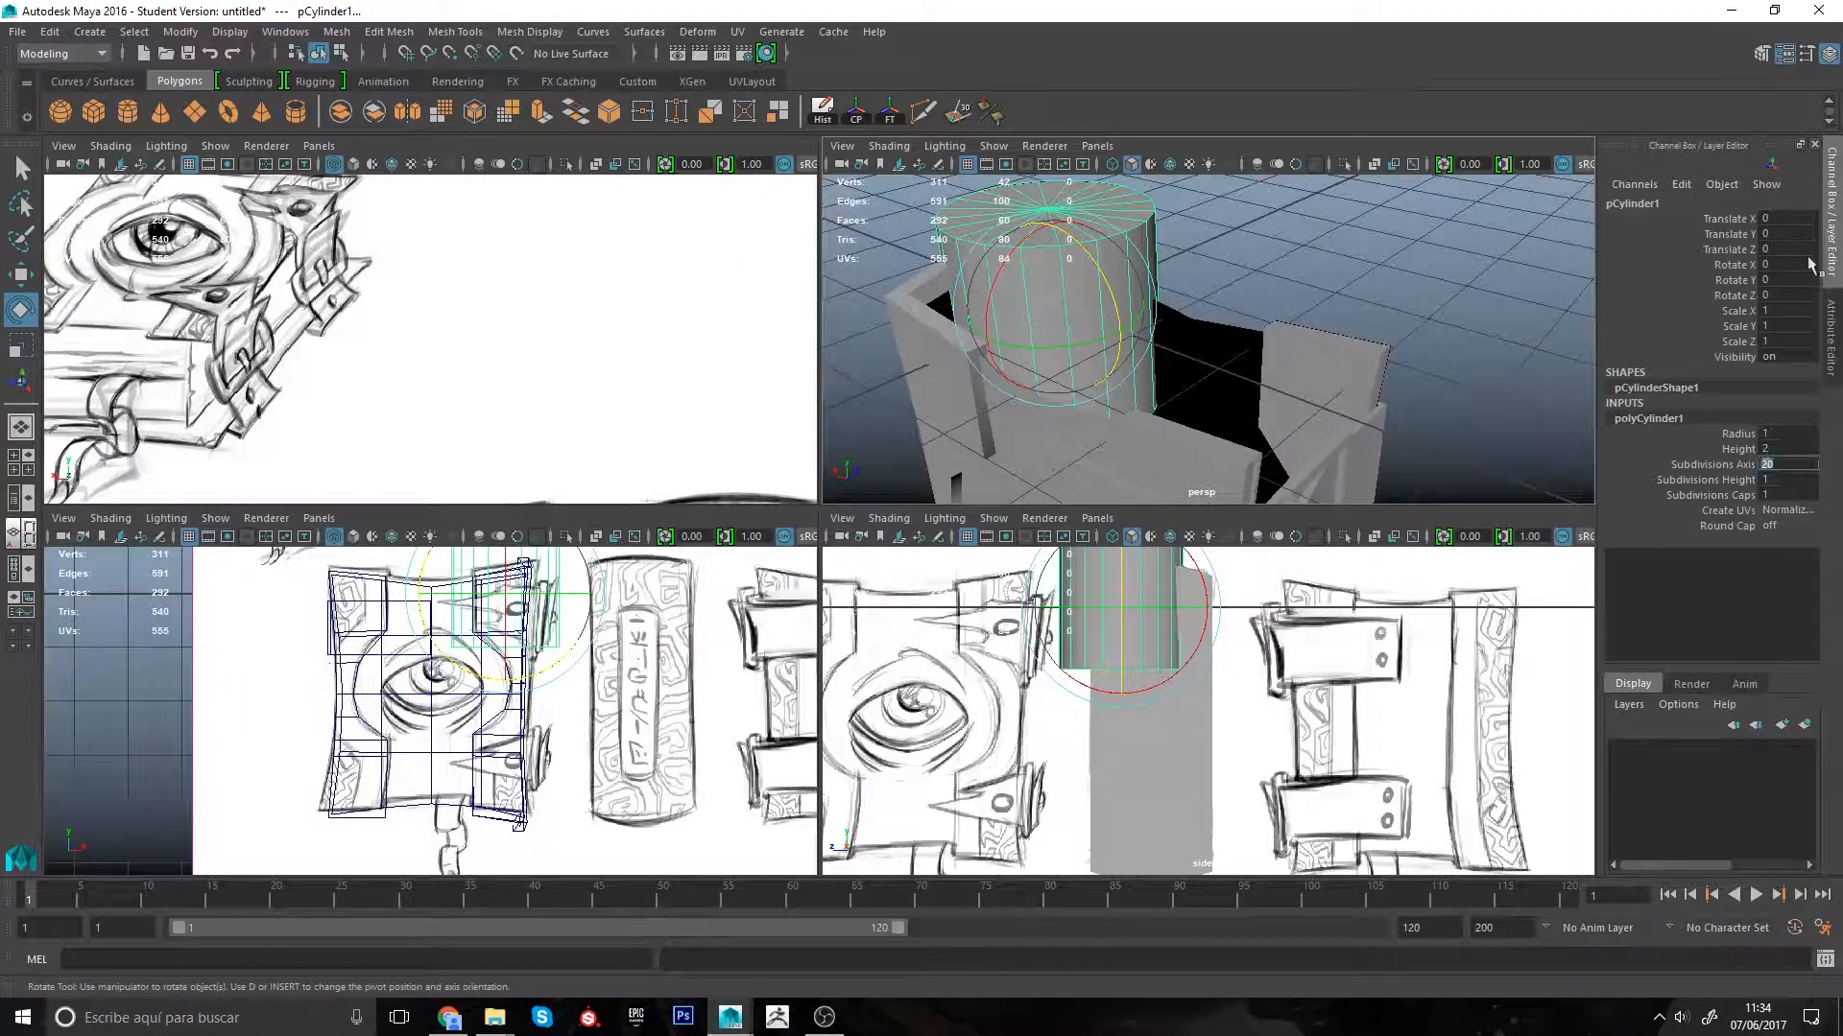
type("4")
key("Return")
left_click_drag(1247, 364, 1080, 393, "alt")
left_click_drag(1166, 331, 1209, 341)
left_click(1787, 280)
type("45")
key("Return")
key("w")
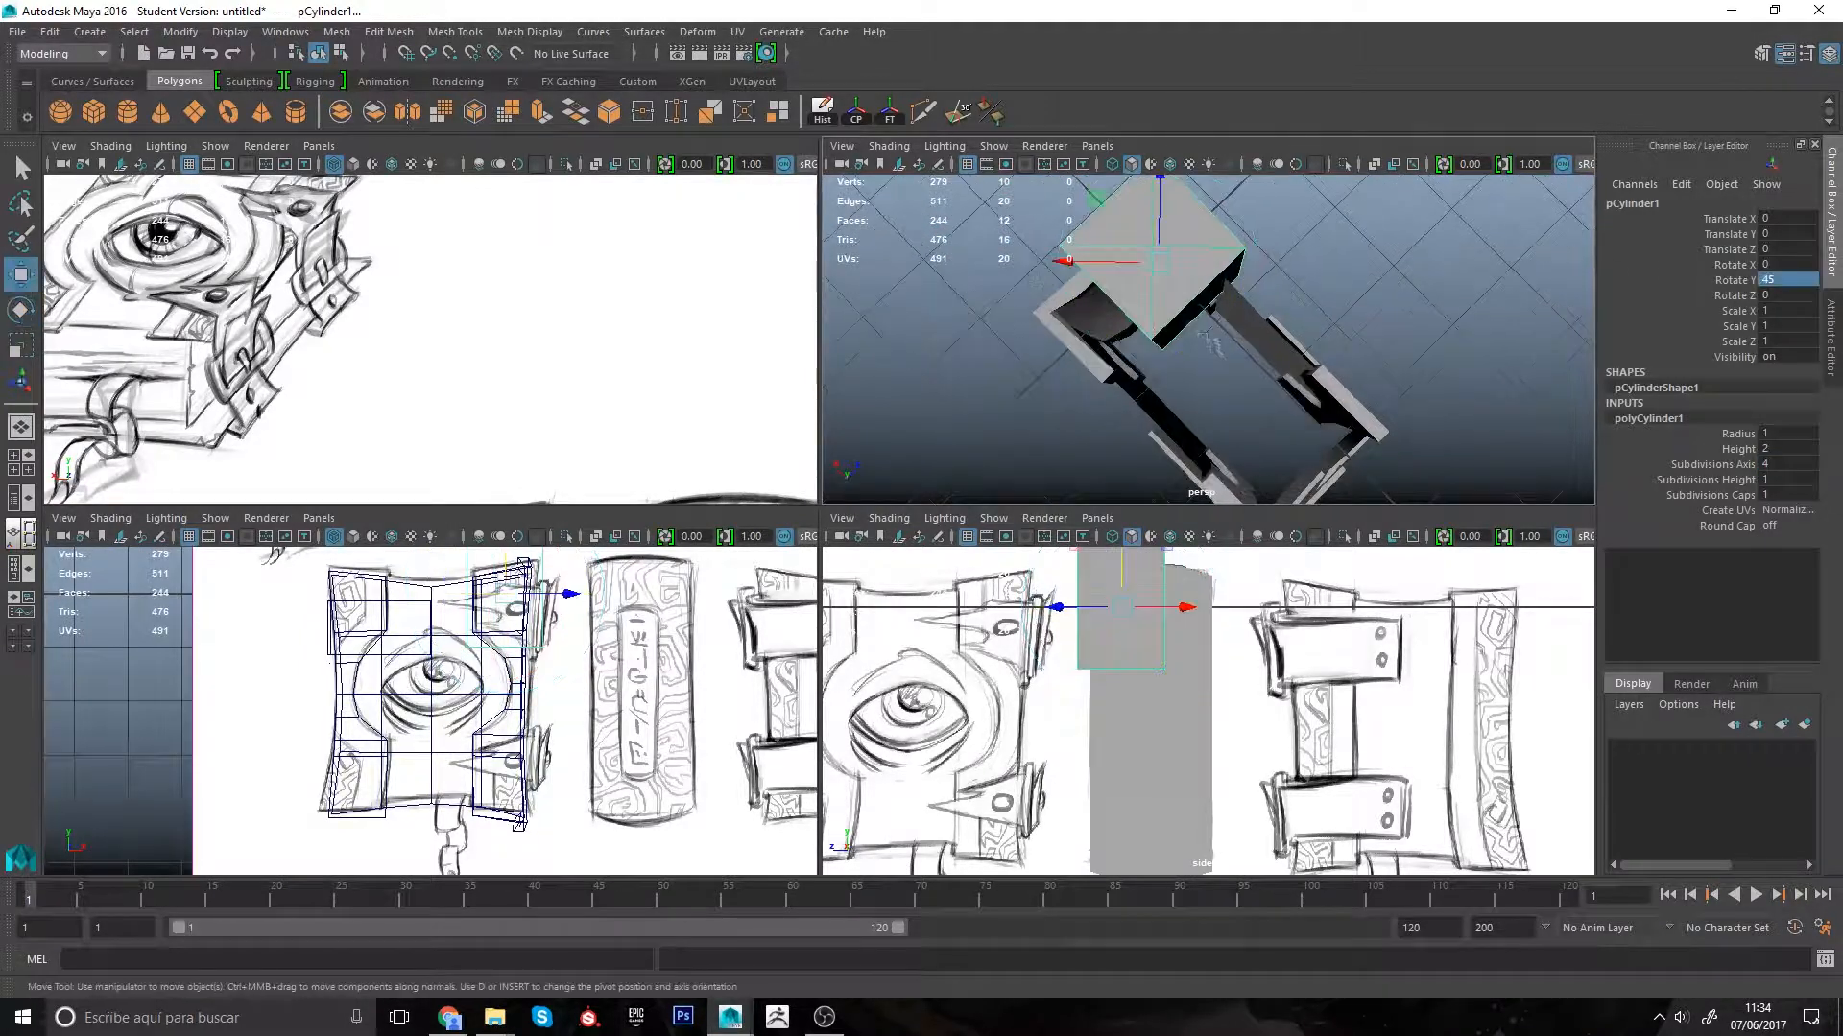
Step: Scale the four-sided cylinder down into a narrow bar and bring it towards the book strap for the buckle pin
left_click_drag(1064, 261, 1156, 263)
left_click_drag(1214, 344, 1152, 317, "alt")
left_click_drag(1152, 250, 1104, 206)
left_click_drag(1151, 317, 1238, 259, "alt")
key("r")
left_click_drag(1196, 329, 1122, 331)
right_click_drag(1180, 384, 1257, 480, "alt")
left_click_drag(1238, 364, 1190, 331, "alt")
left_click_drag(1148, 218, 1150, 182)
Step: Adjust the pin's position near the buckle and freeze its transformations
key("w")
left_click_drag(1154, 251, 1176, 288)
left_click_drag(1238, 326, 1171, 287, "alt")
left_click(890, 112)
key("e")
key("r")
key("w")
Step: Move the pin into place on the buckle in front of the strap
left_click_drag(1200, 327, 1402, 336, "alt")
left_click_drag(1323, 206, 1324, 278)
left_click_drag(1323, 279, 1291, 395, "alt")
left_click_drag(1291, 396, 1257, 413, "alt")
right_click_drag(1258, 412, 1305, 431, "alt")
left_click_drag(1257, 384, 1209, 365, "alt")
left_click_drag(1060, 353, 1382, 365)
Step: Insert an edge loop across the buckle pin with the Multi-Cut tool
left_click(924, 113)
left_click_drag(1133, 326, 1056, 374, "alt")
left_click(1037, 394, "ctrl")
key("q")
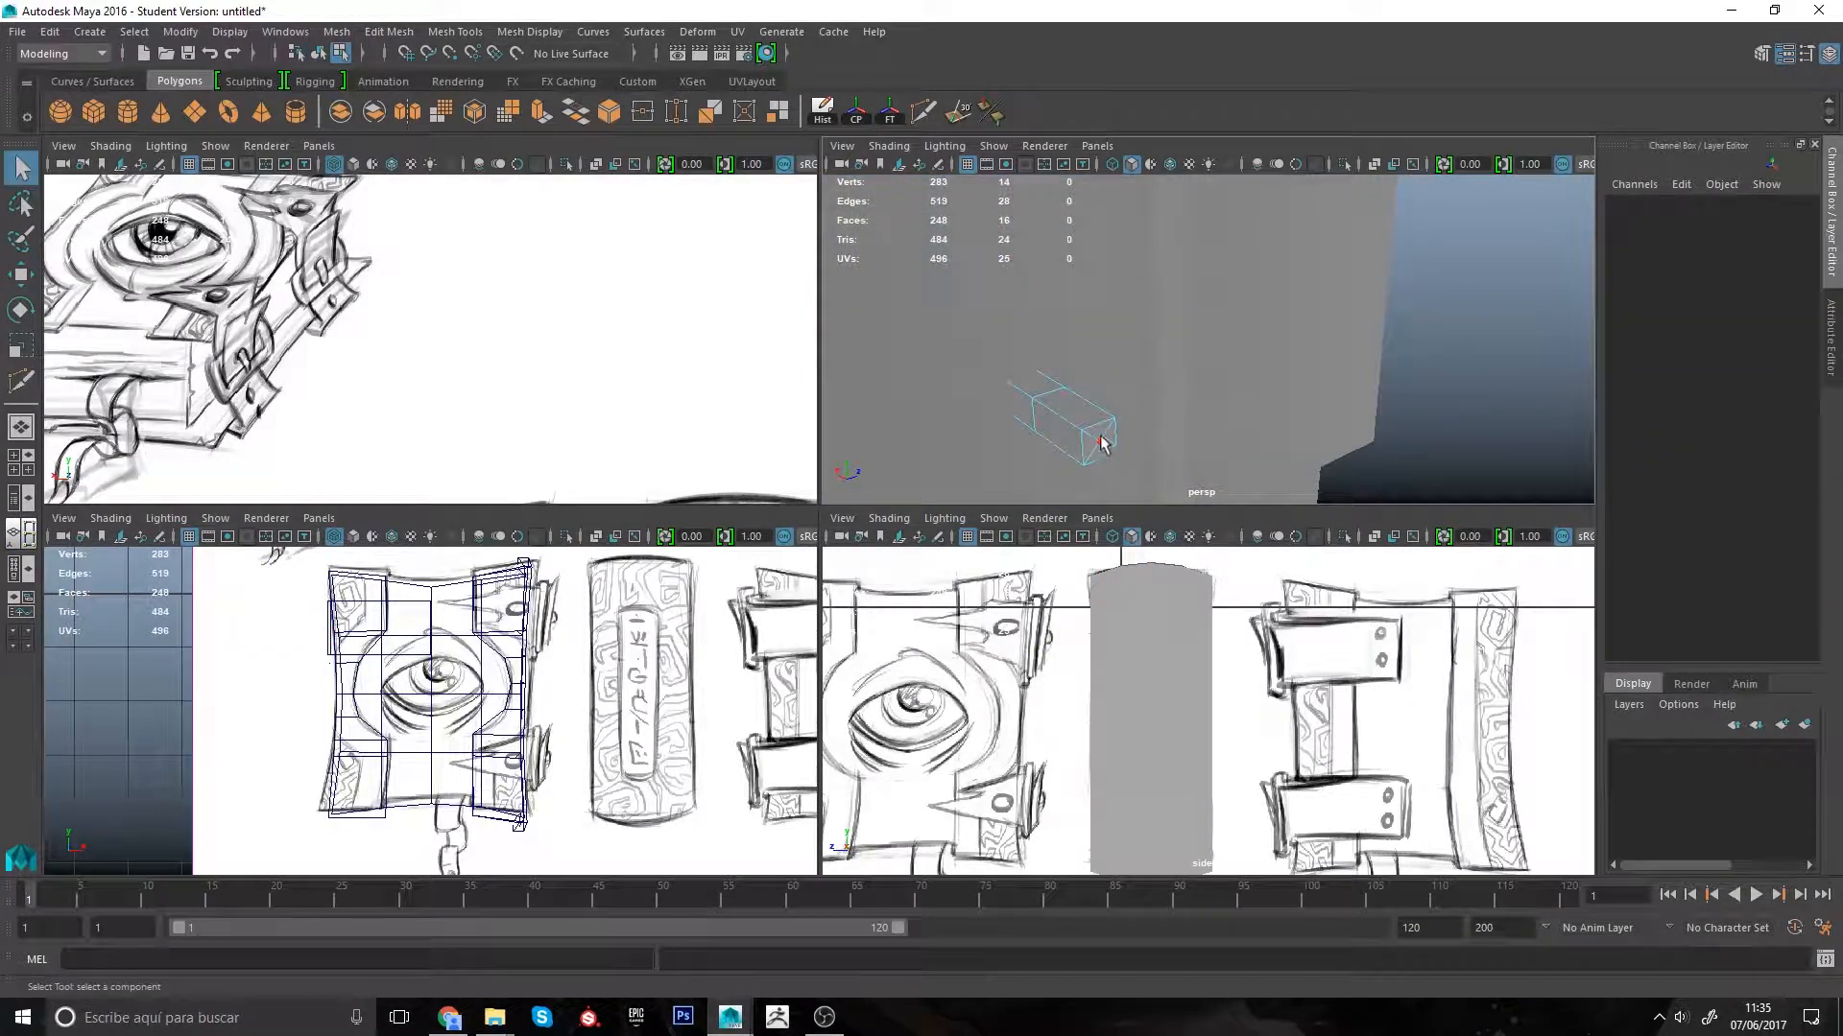
Step: Delete the edges meeting at the centre of the pin's end cap to leave a single face
left_click(1095, 440)
left_click_drag(1093, 434, 1110, 450)
right_click(1112, 448, "shift")
right_click_drag(1109, 448, 1041, 475, "shift")
Step: Select the pin's end face and move it outward to lengthen the pin across the buckle
right_click_drag(1102, 432, 1102, 470)
left_click(1102, 439)
key("w")
left_click_drag(1104, 439, 1146, 427, "alt")
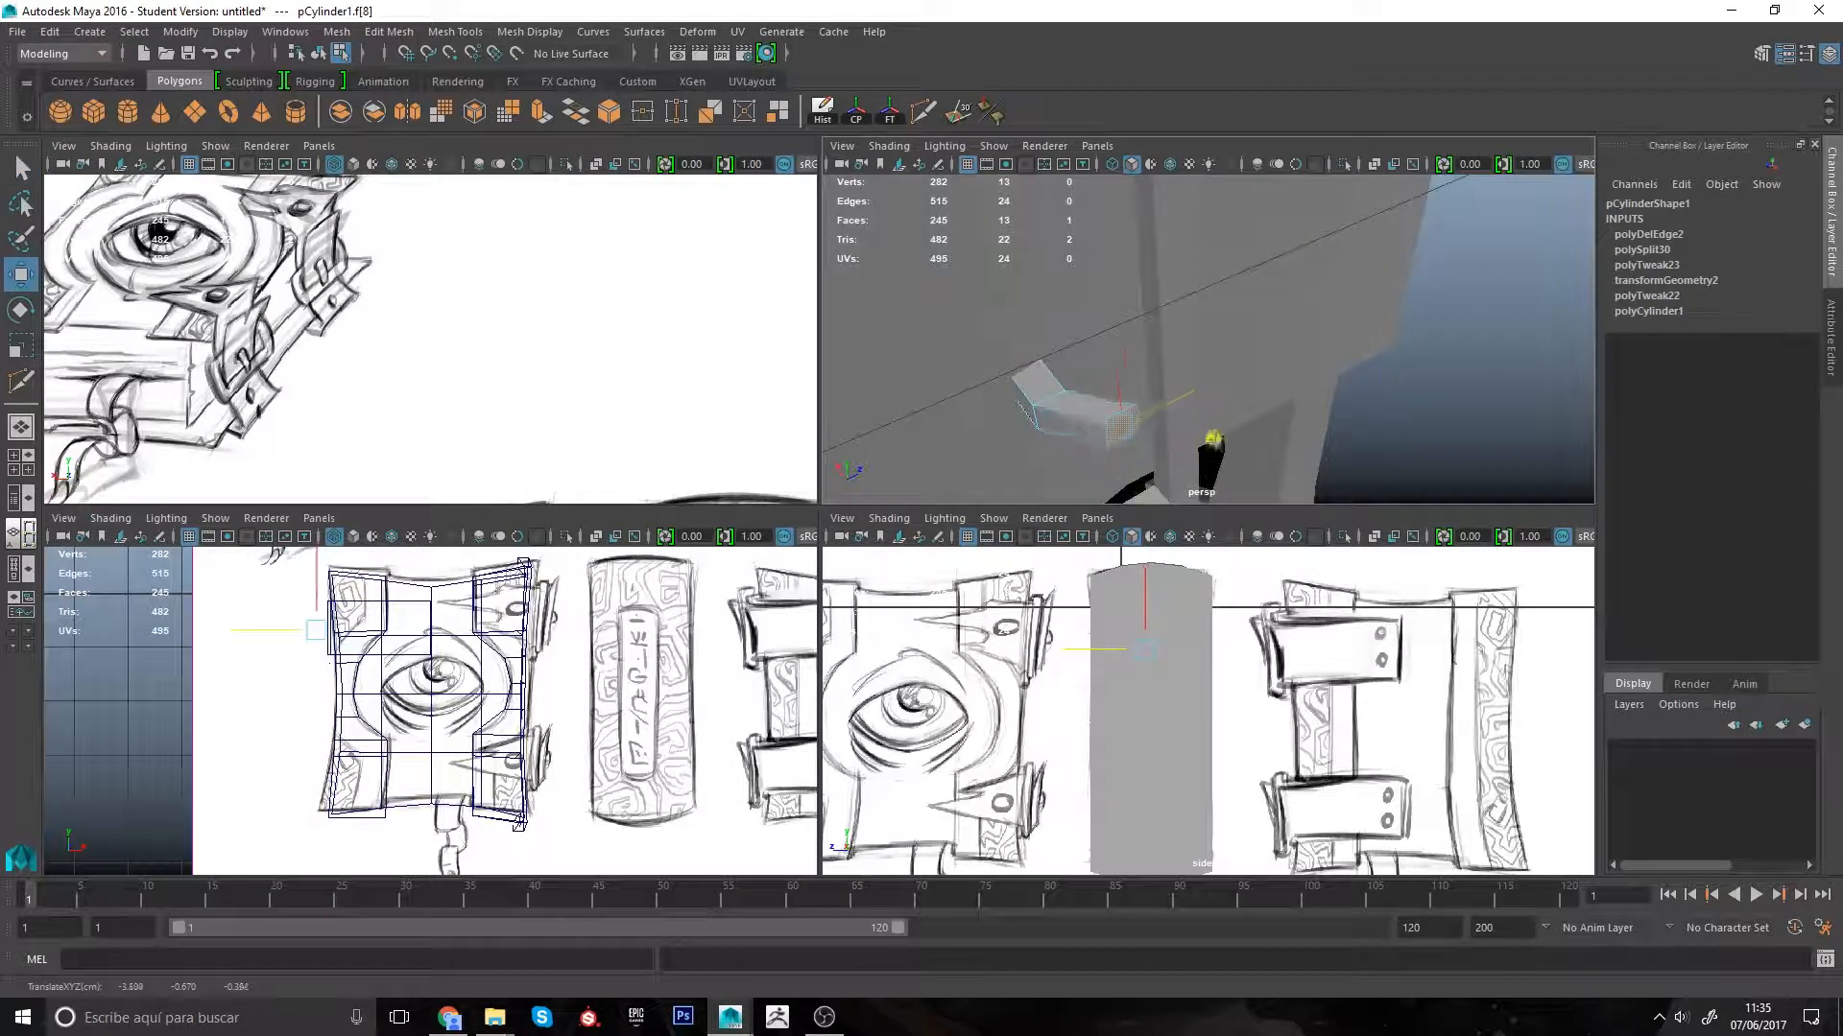
left_click_drag(1251, 384, 1259, 400)
Step: Select the pin's middle edge loop and reposition it to shape the bend
right_click_drag(1075, 412, 1075, 374)
double_click(1037, 416)
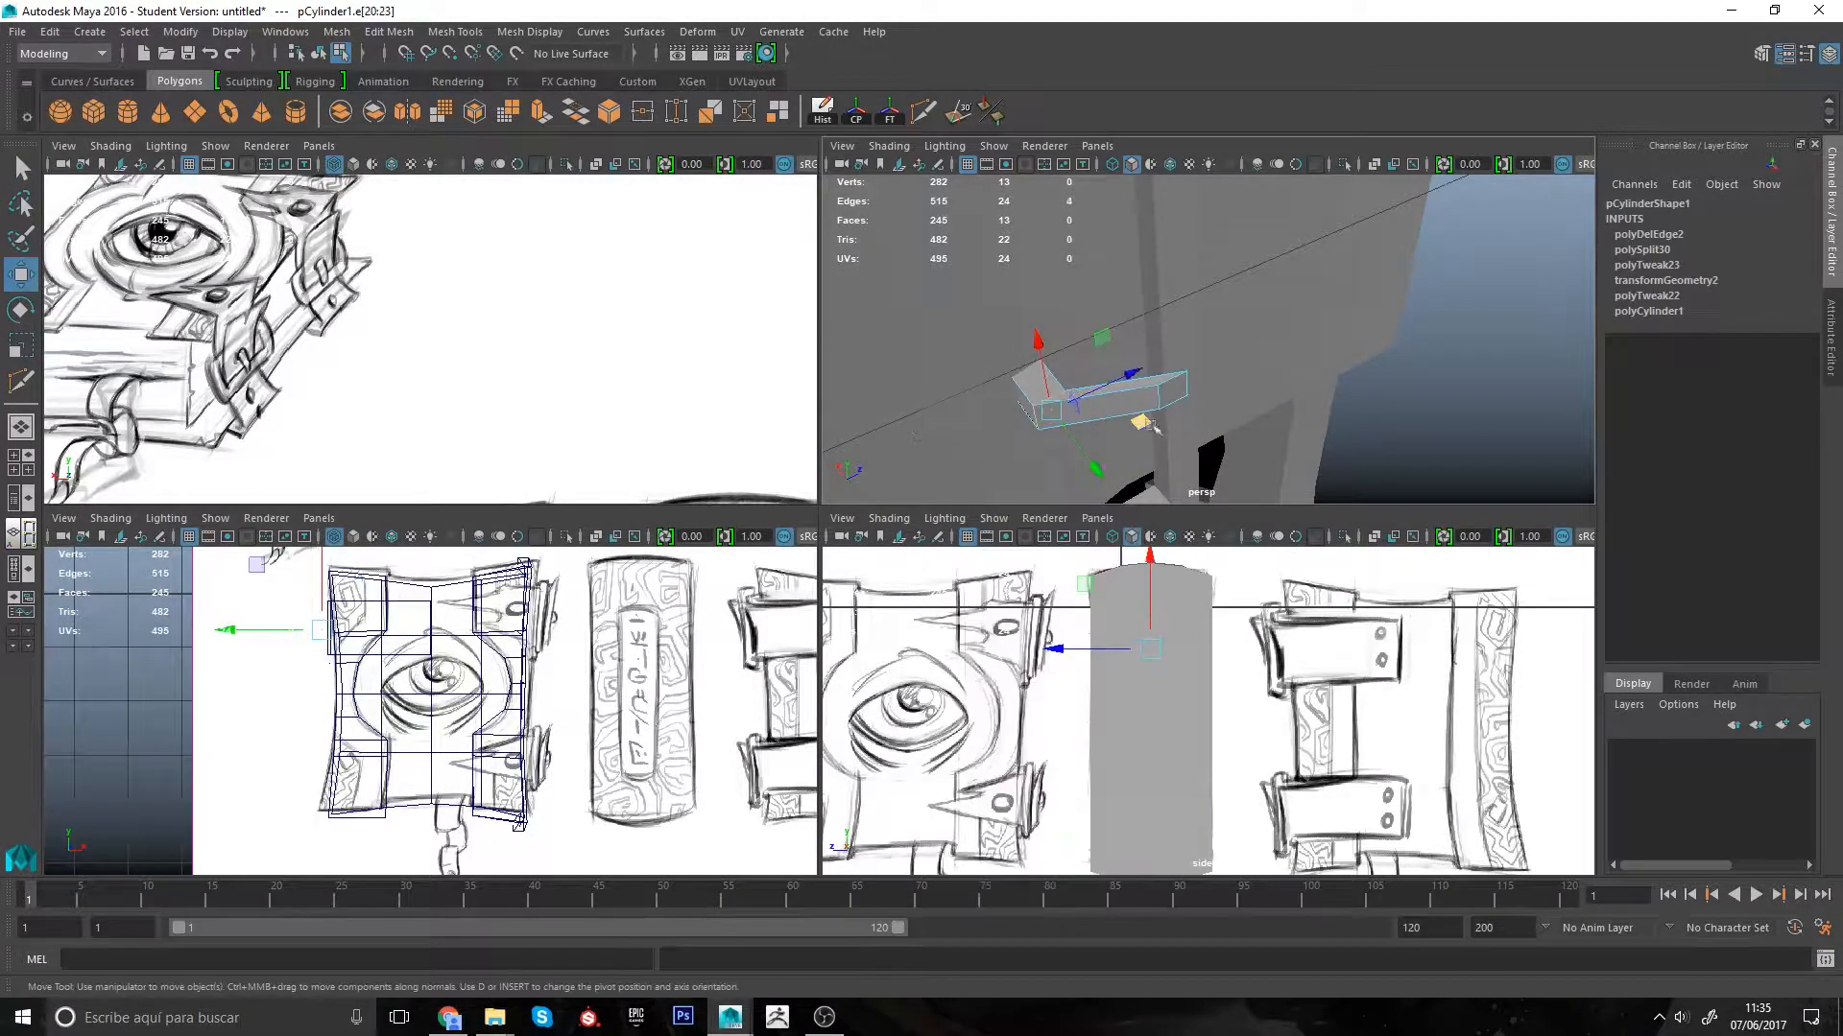
left_click_drag(1166, 396, 1108, 331, "alt")
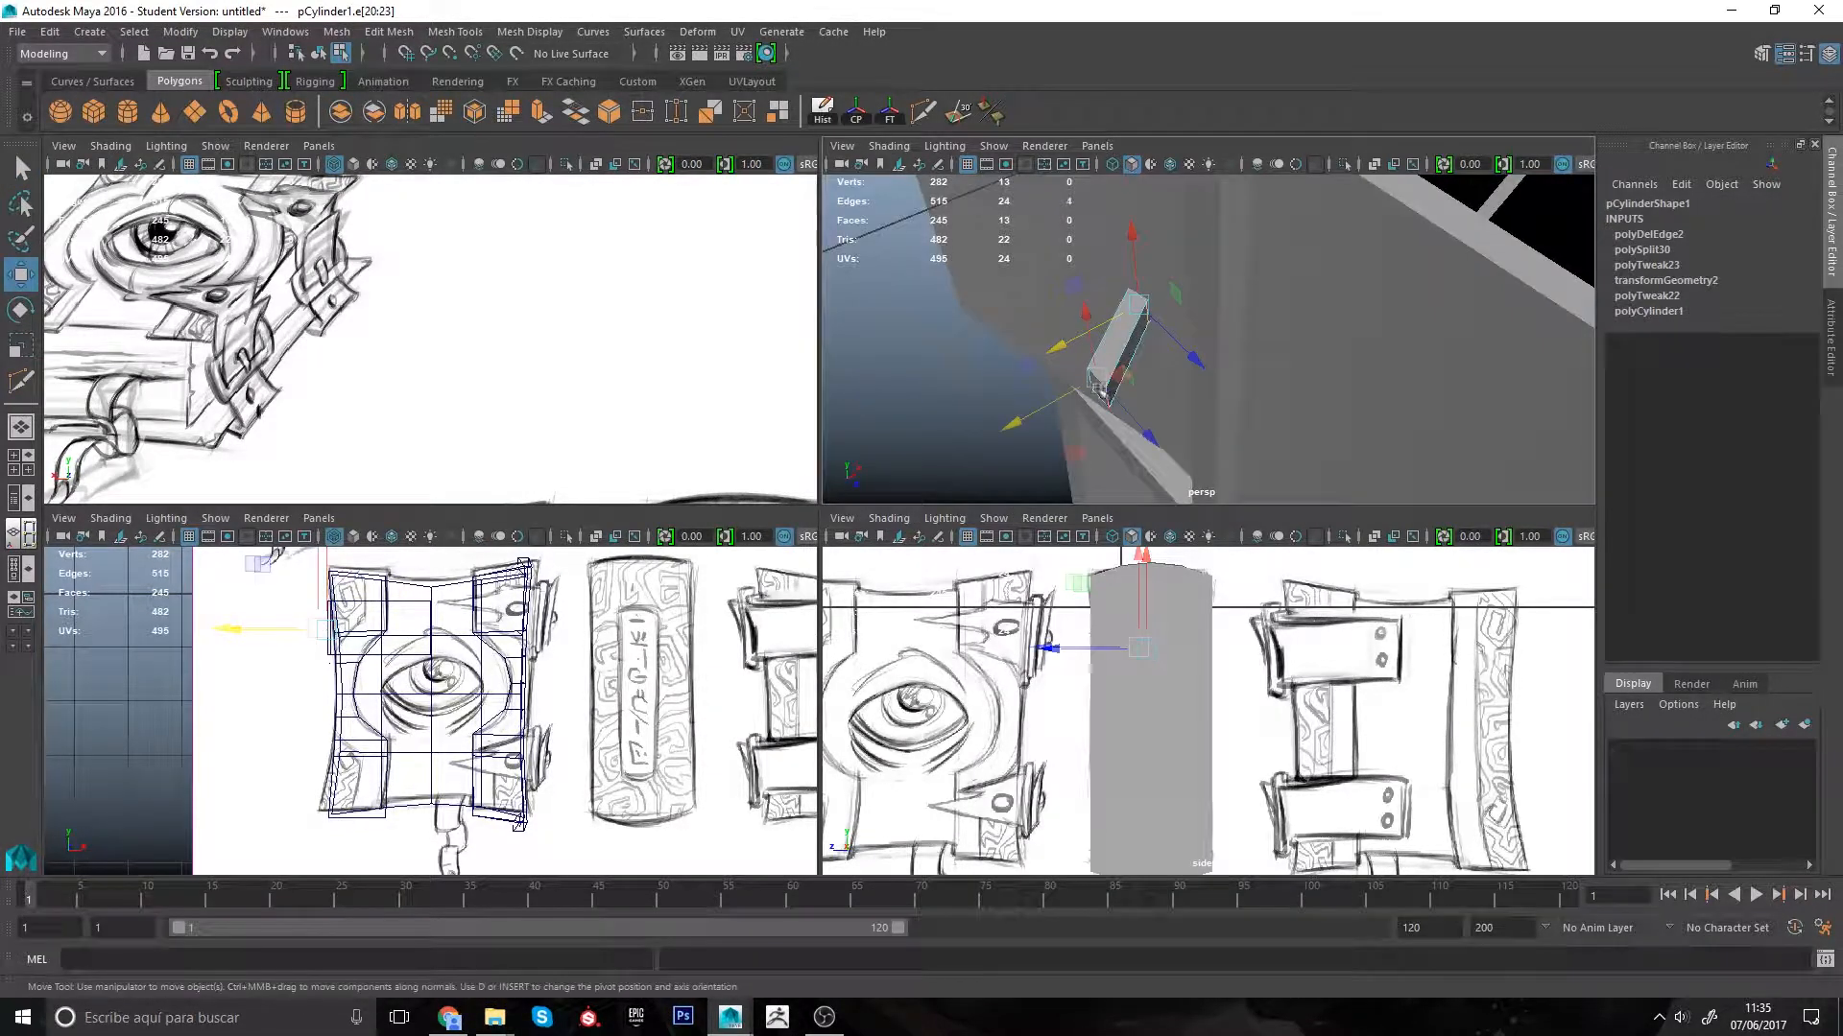
left_click_drag(1189, 456, 1249, 486, "alt")
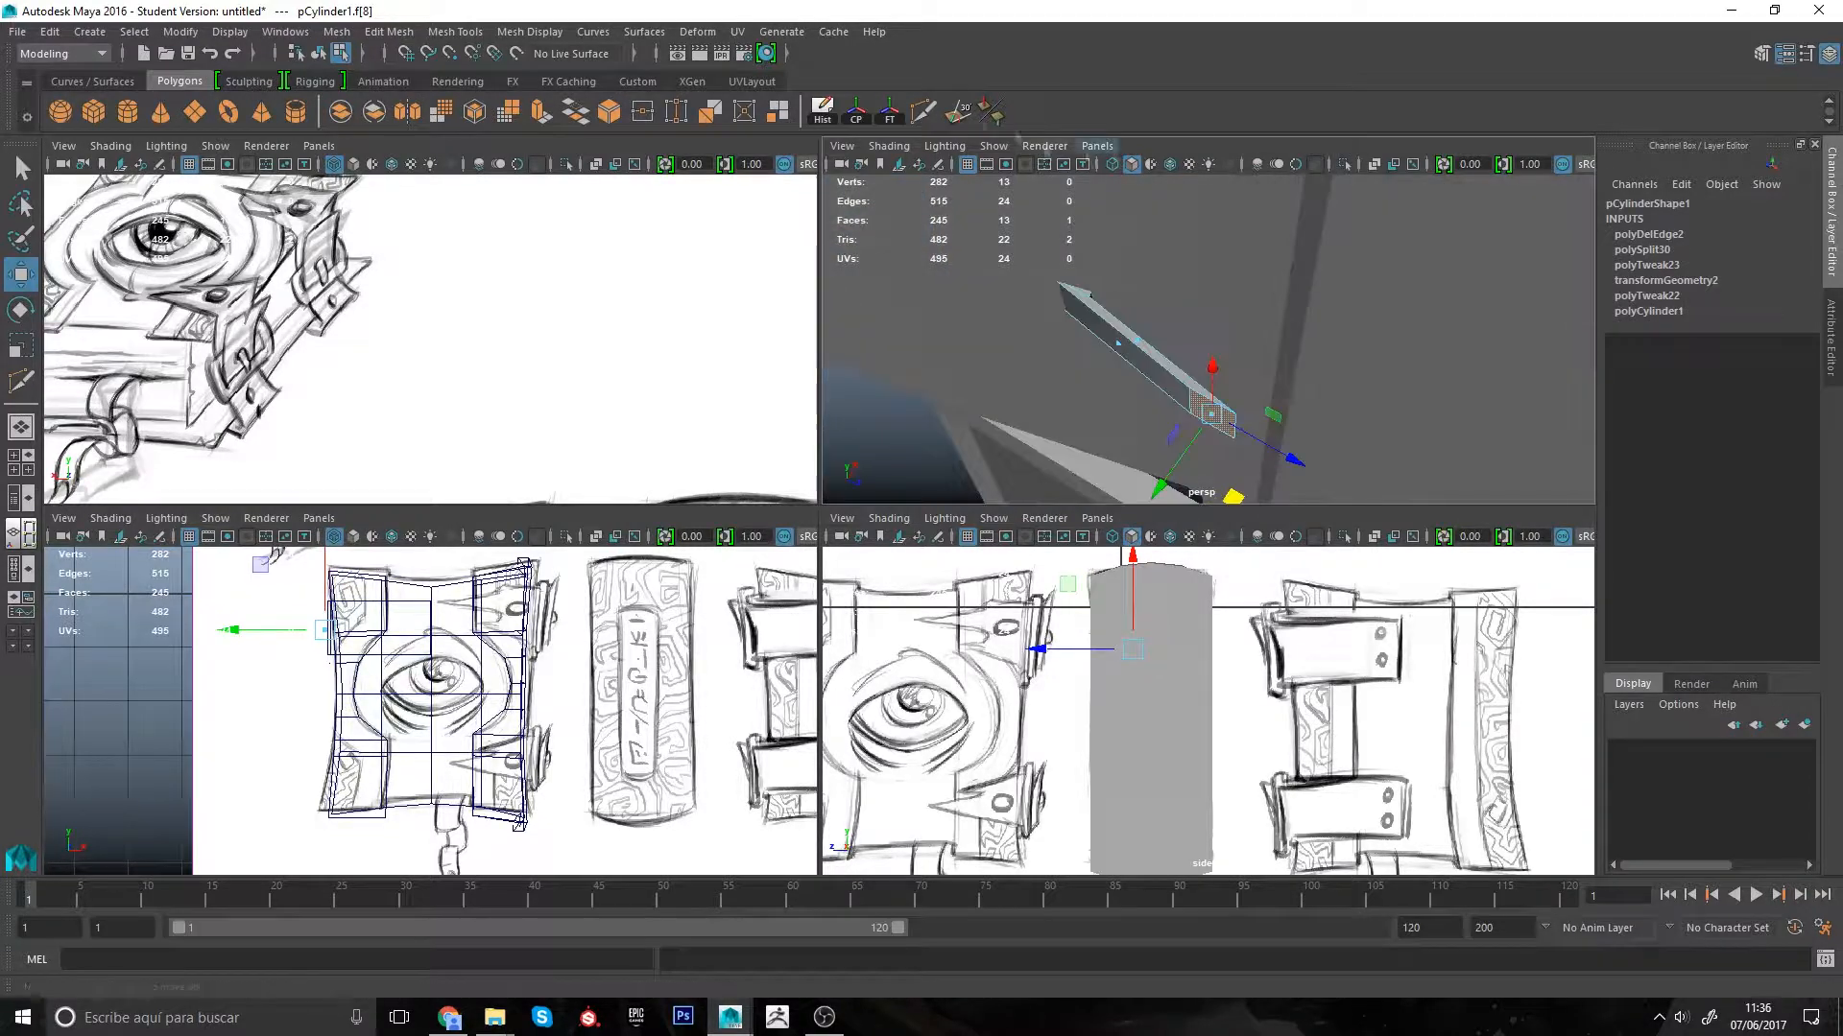
Step: Insert a second edge loop in the pin and move its edge and an end edge to curve the profile
left_click(1120, 350, "ctrl")
key("q")
key("w")
right_click_drag(1125, 347, 1124, 310)
left_click(1120, 344)
left_click_drag(1133, 398, 1158, 315, "alt")
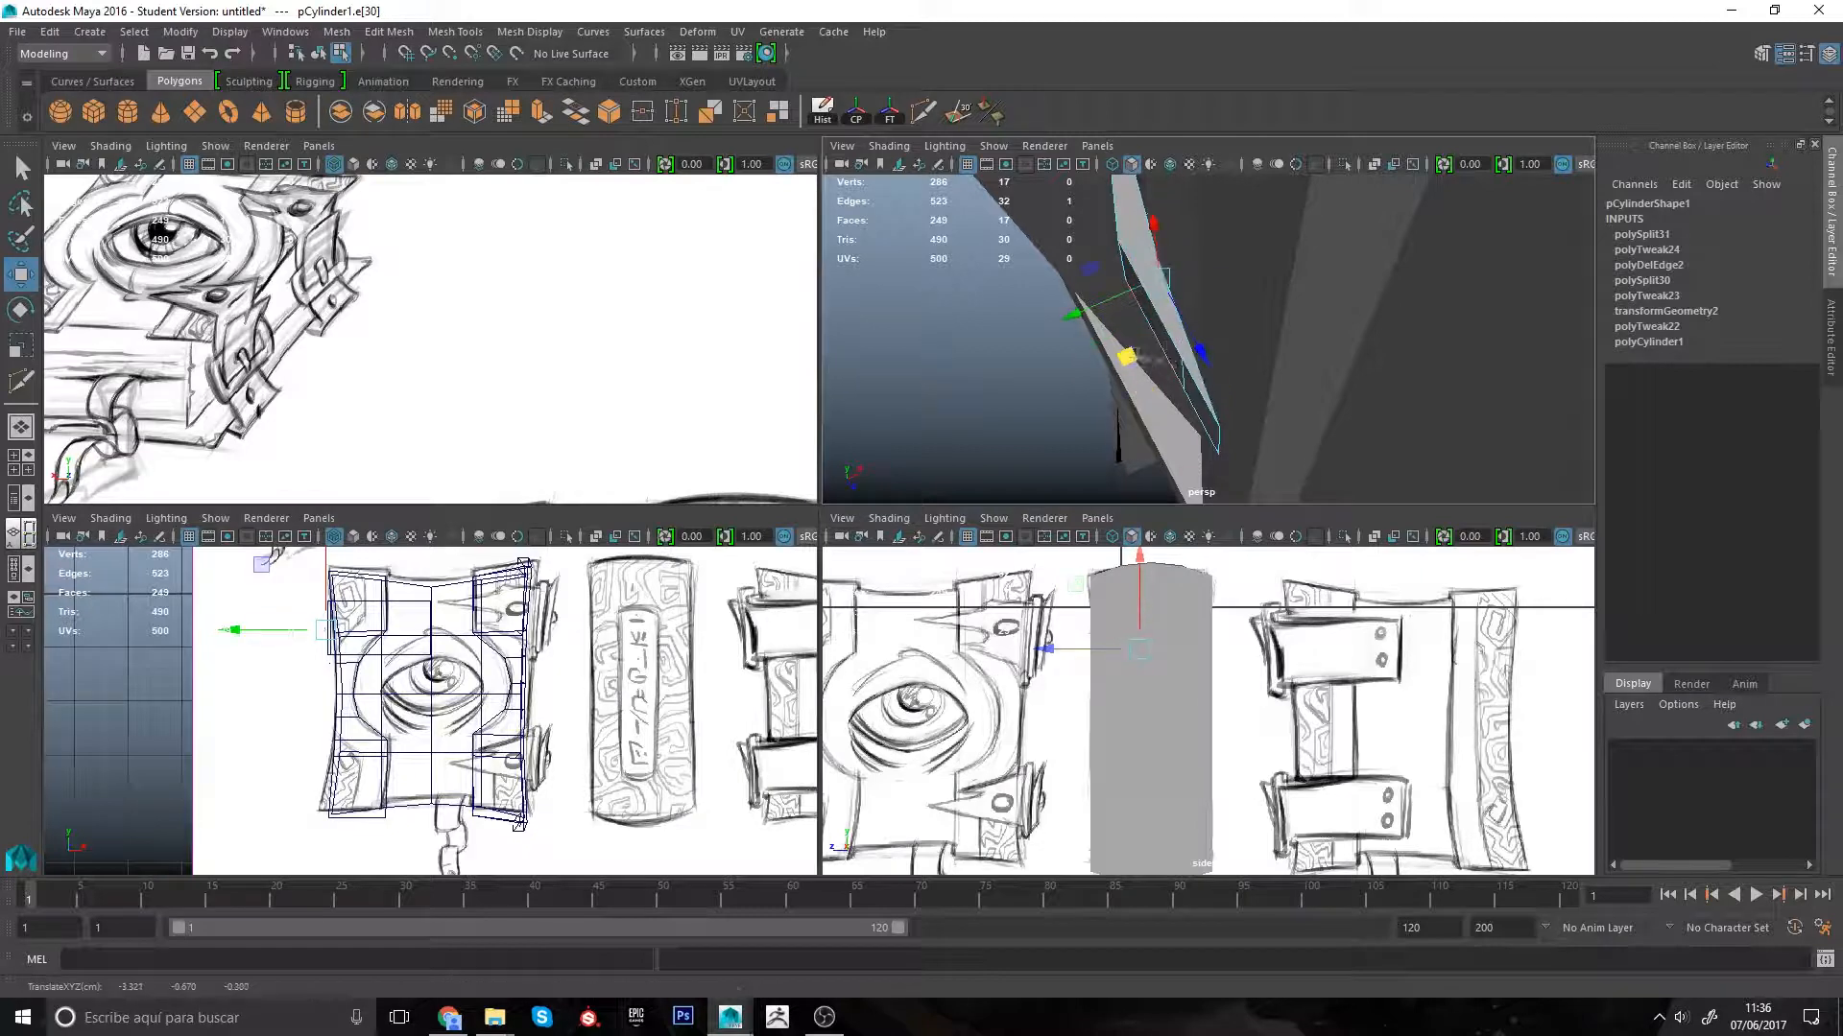
scroll(1142, 437, "down", 5)
left_click(1147, 399)
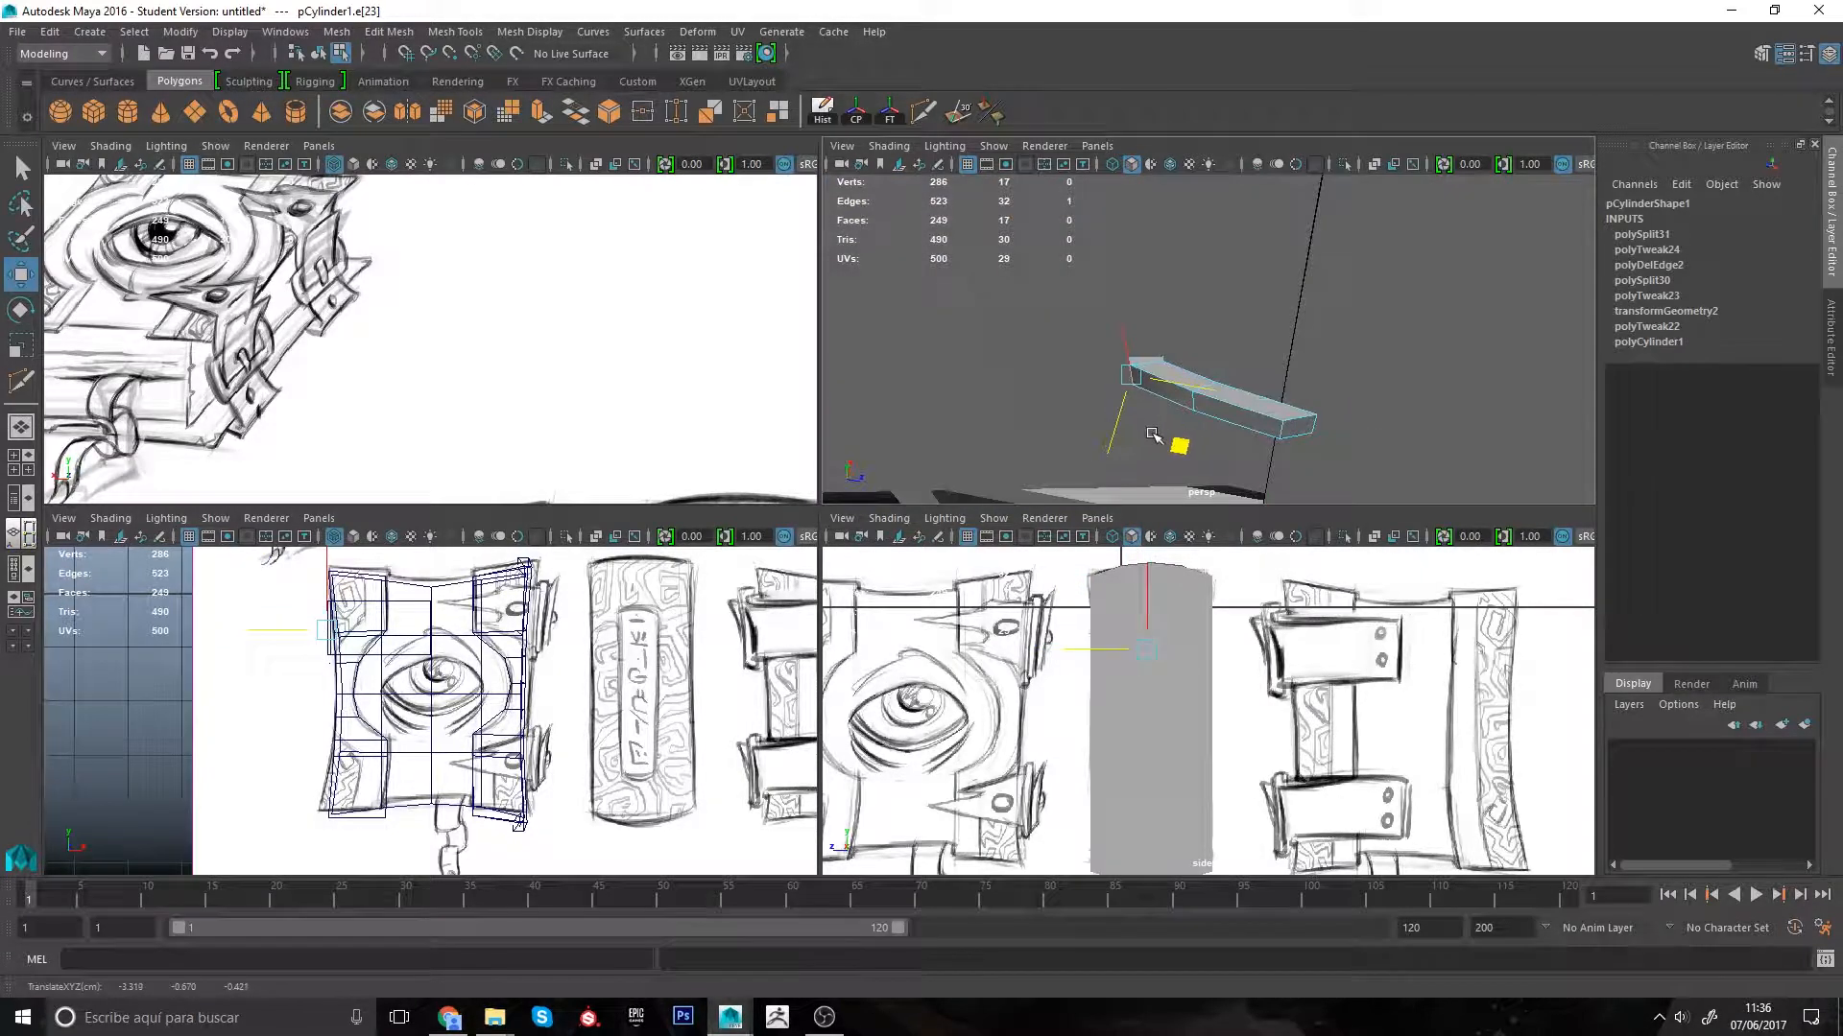
Step: Delete the centre edges of the pin's other end cap and select the resulting single face
left_click_drag(1152, 435, 1276, 351, "alt")
right_click_drag(1281, 344, 1283, 376)
left_click(1283, 365)
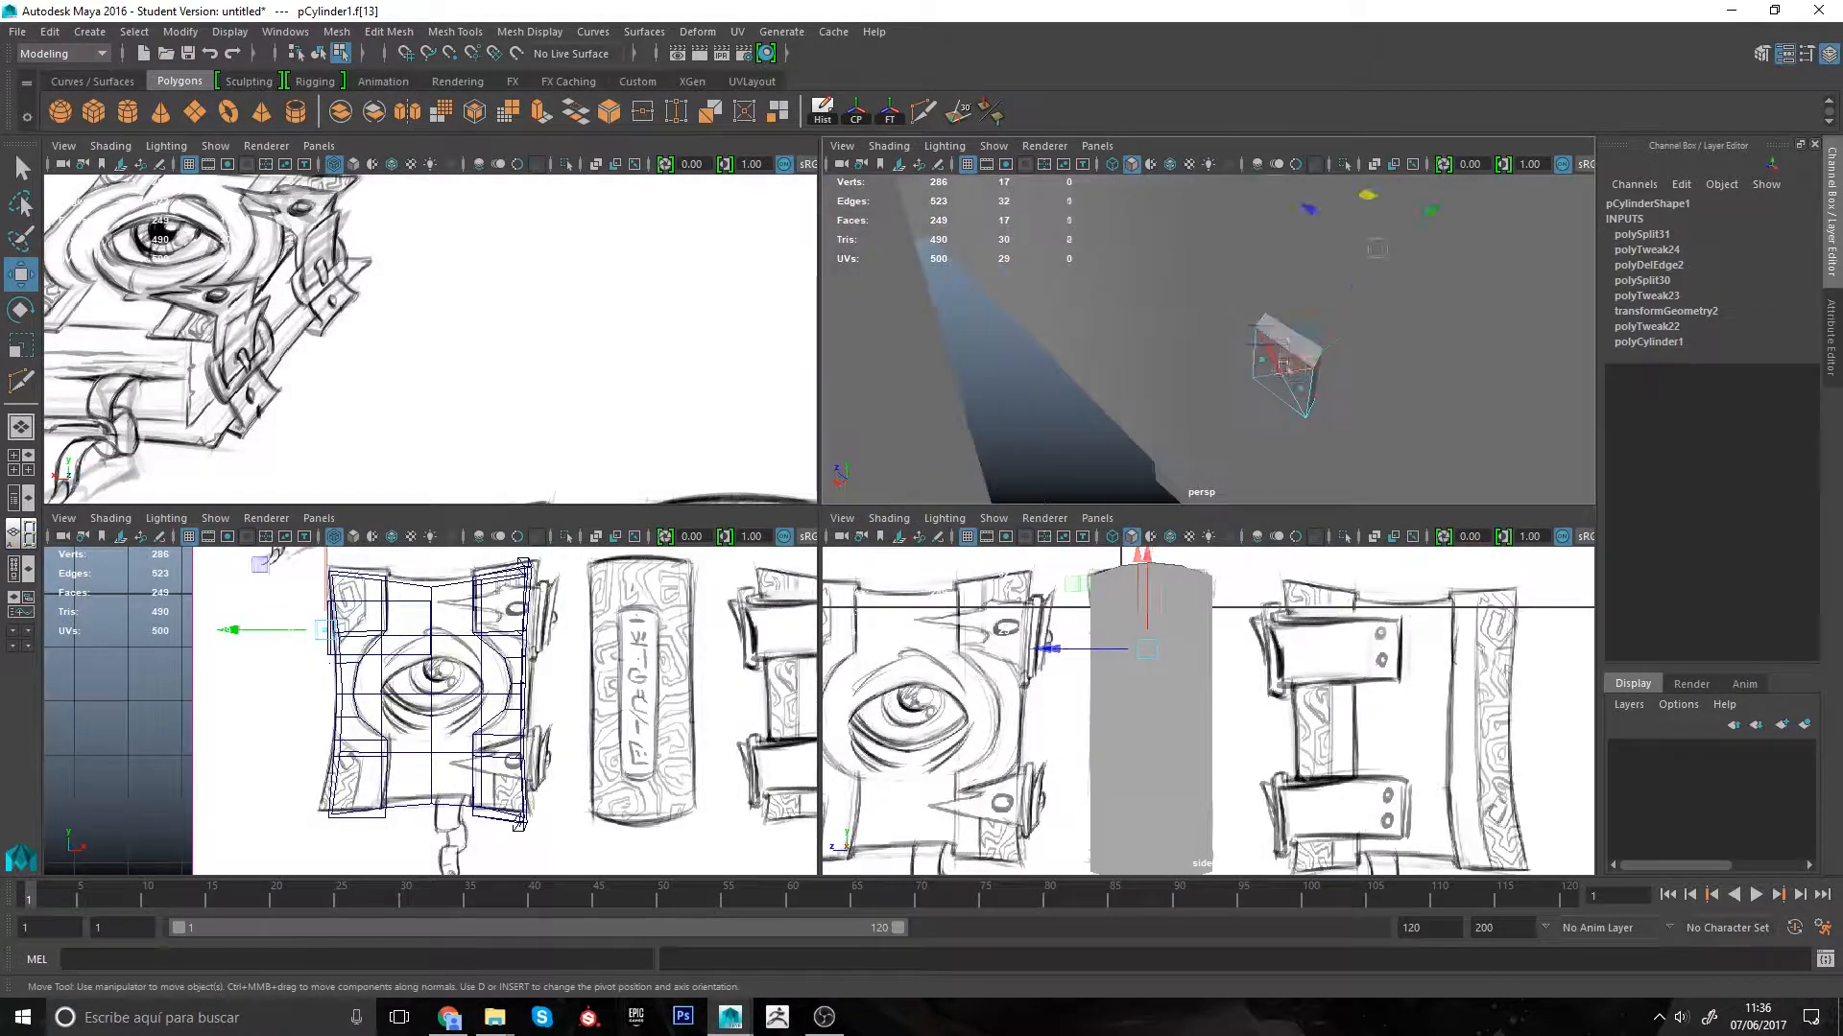
right_click_drag(1122, 369, 1030, 395, "shift")
right_click_drag(1282, 360, 1282, 394)
left_click(1284, 379)
left_click_drag(1284, 384, 1214, 446, "alt")
Step: Select the vertices at the pin's end for adjustment, return to object mode and clear the selection
right_click_drag(1205, 331, 1147, 331)
left_click_drag(1124, 300, 1238, 380)
scroll(1281, 403, "down", 5)
right_click_drag(1219, 331, 1271, 288)
left_click(1382, 374)
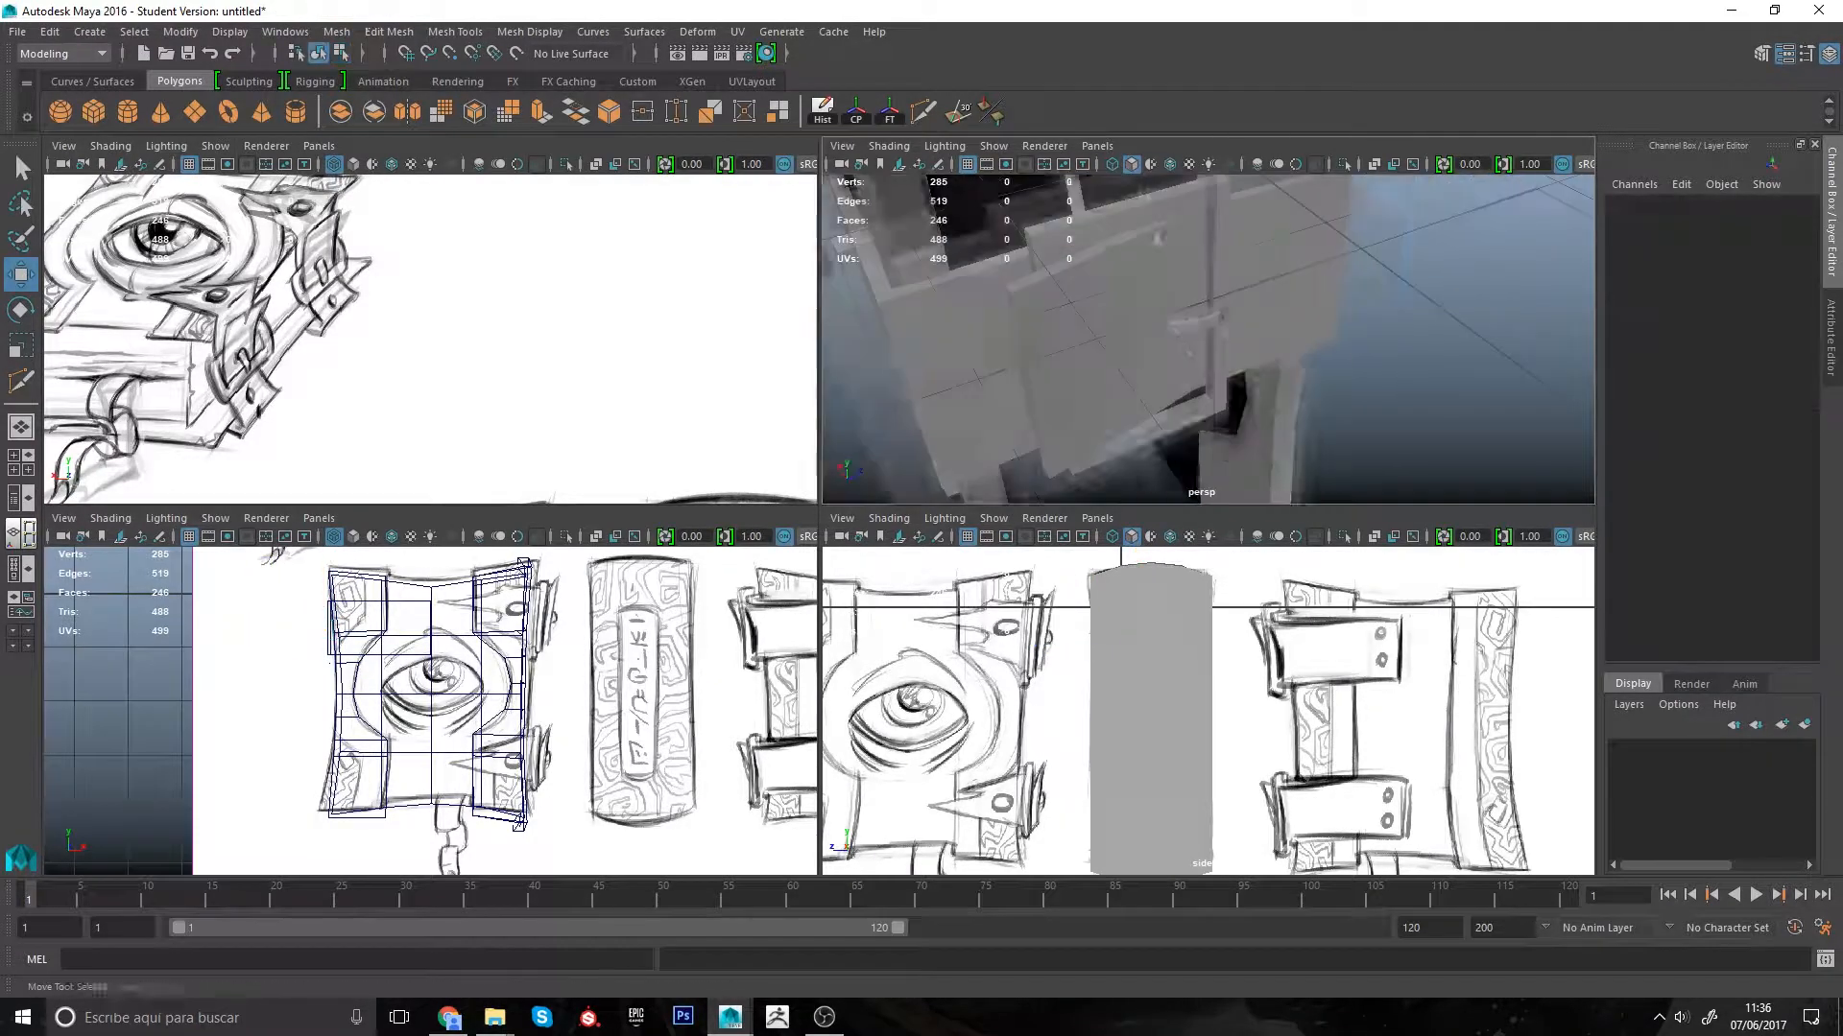
Step: Examine the straps and buckle from several angles and bring the strap sketches into view in the front reference
left_click_drag(1142, 251, 1132, 417, "alt")
middle_click_drag(733, 711, 554, 691, "alt")
scroll(539, 657, "up", 1)
middle_click_drag(1190, 372, 1200, 403, "alt")
left_click_drag(1200, 403, 1077, 378, "alt")
right_click_drag(1077, 378, 1121, 354, "alt")
middle_click_drag(1123, 354, 1154, 412, "alt")
right_click_drag(1155, 412, 1171, 418, "alt")
Step: Select the strap half on the book's cover and cut a vertical edge loop across it
left_click(1139, 372)
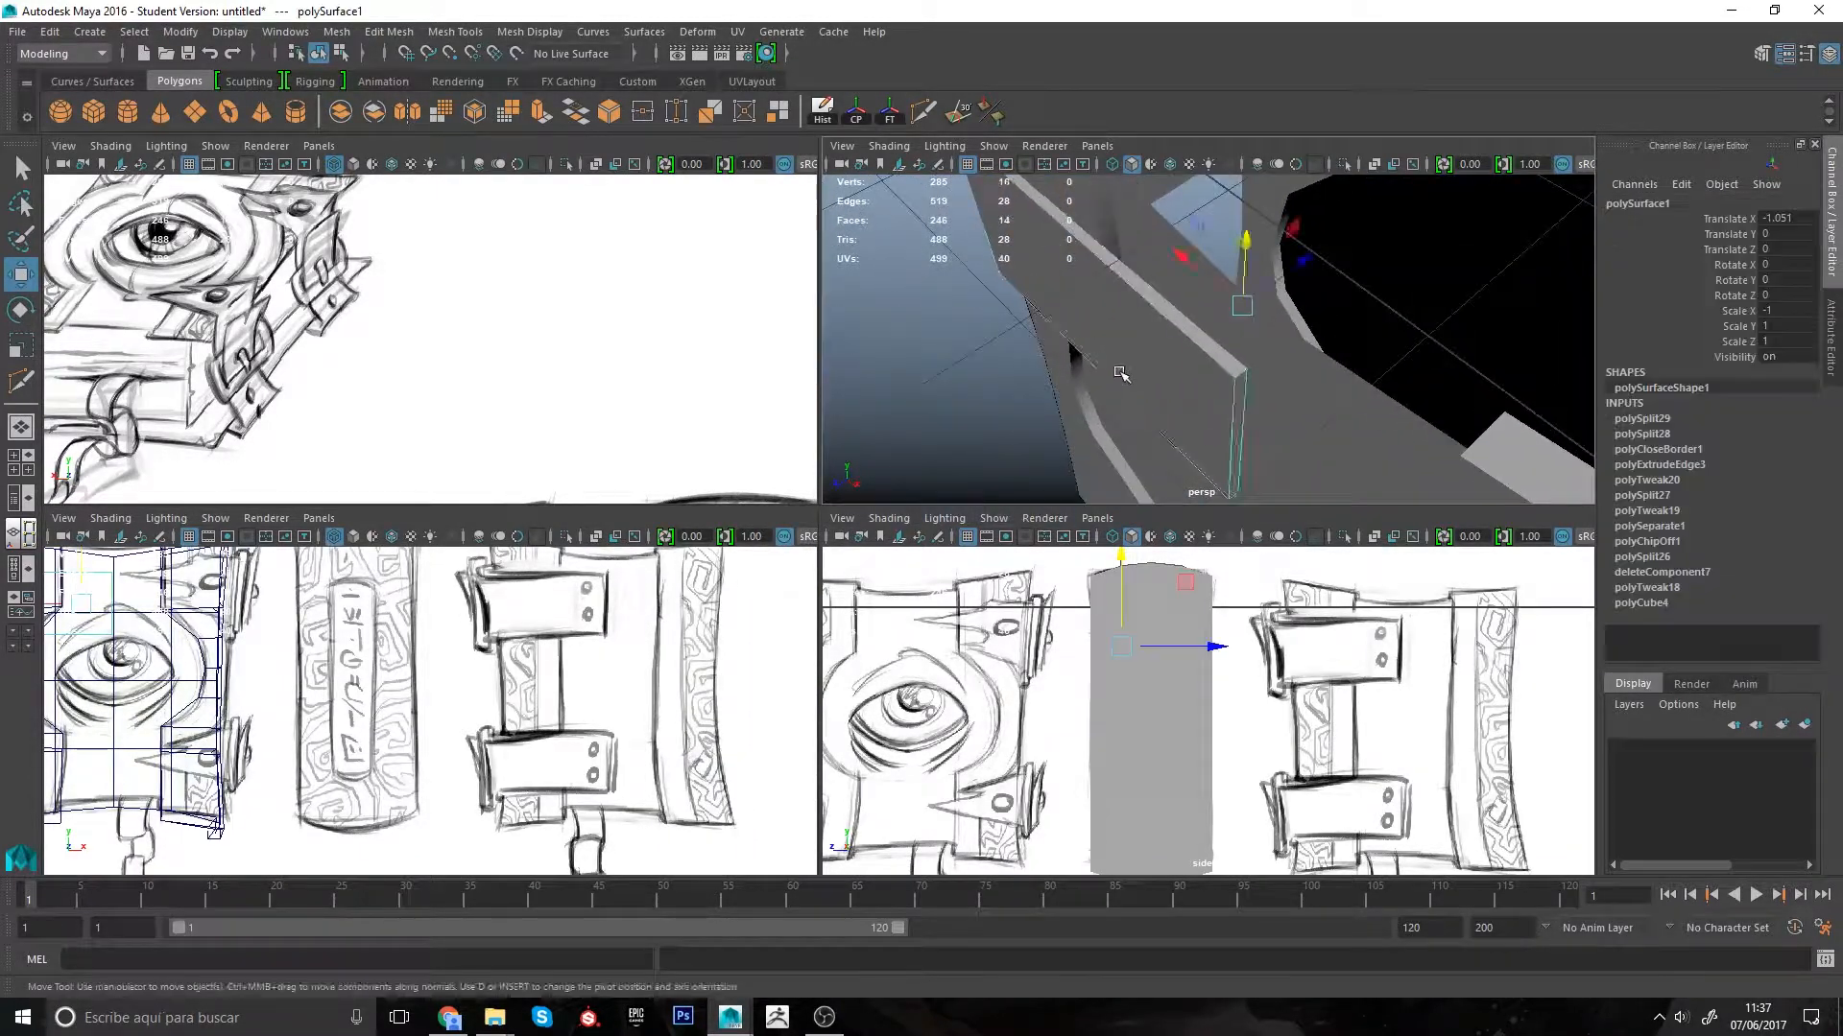
left_click_drag(1119, 374, 1163, 365, "alt")
middle_click_drag(1163, 365, 1256, 395, "alt")
key("y")
left_click(1197, 307)
left_click(1200, 432)
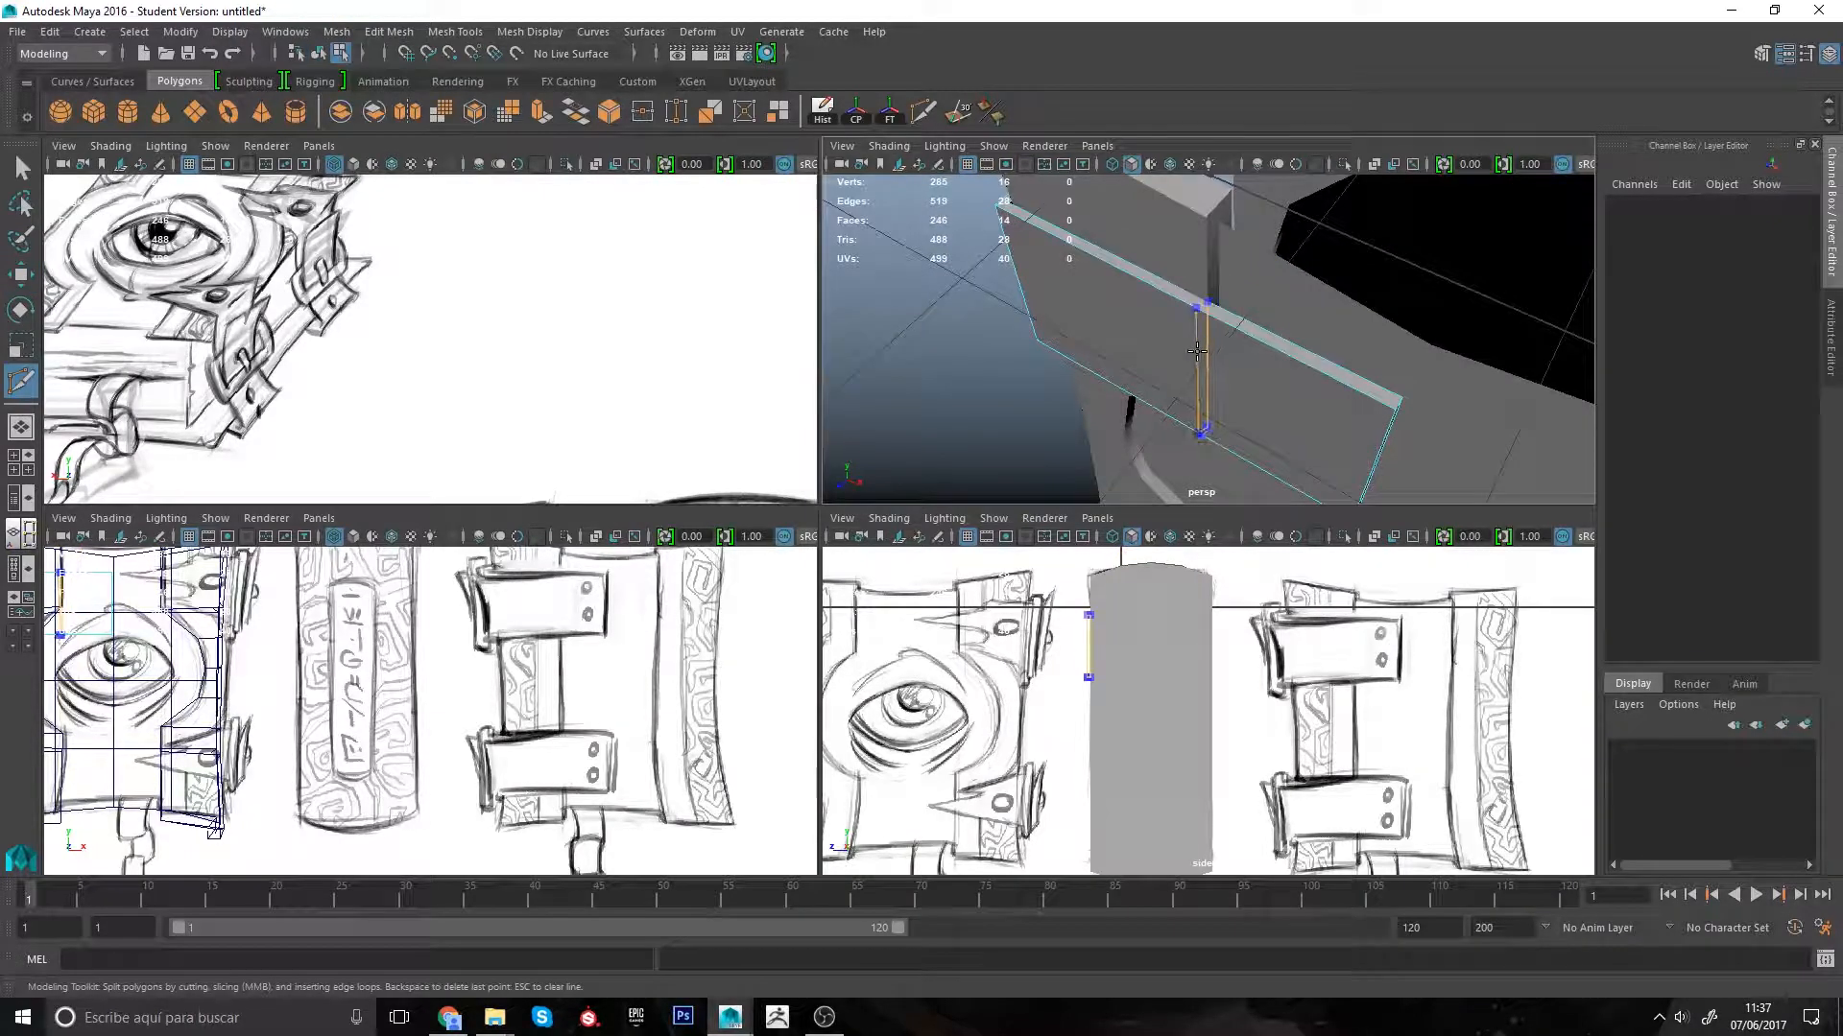
right_click_drag(1218, 425, 1277, 422, "alt")
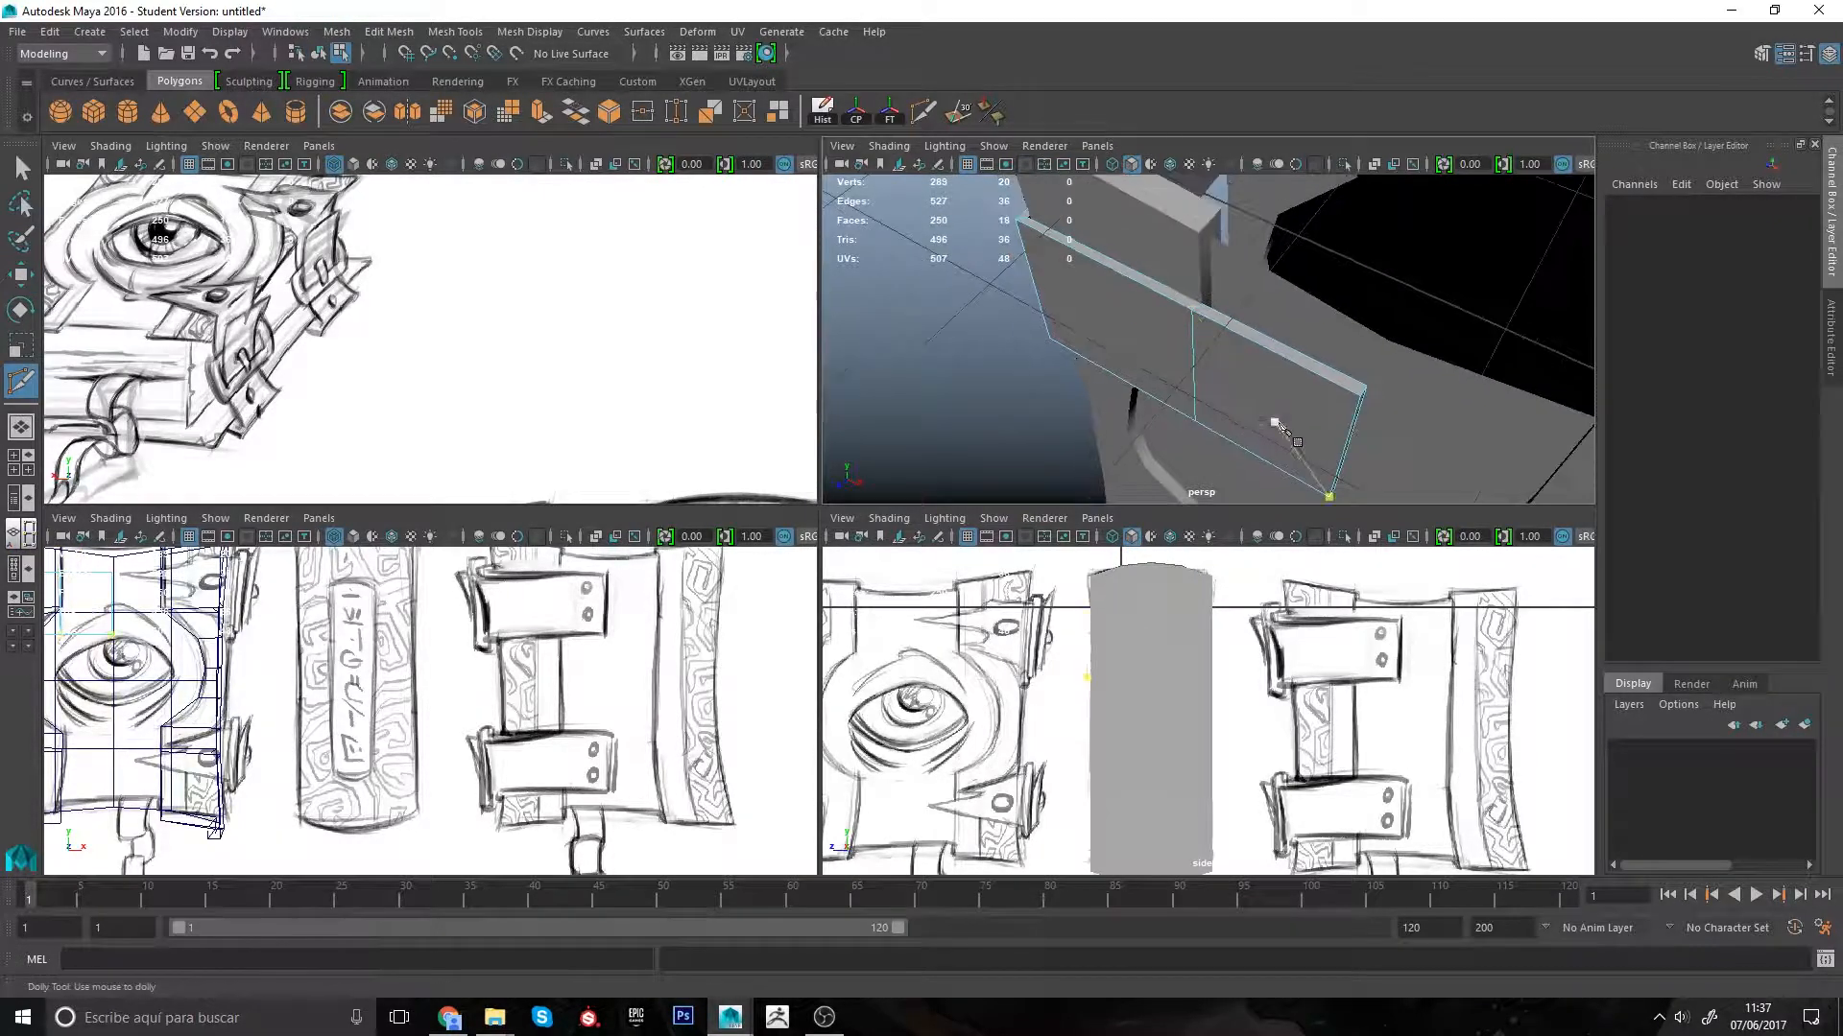
Step: Select the end face of the cover strap and move it in depth to bend the strap towards the cover
left_click_drag(1350, 455, 1225, 447, "alt")
left_click(1304, 461)
key("w")
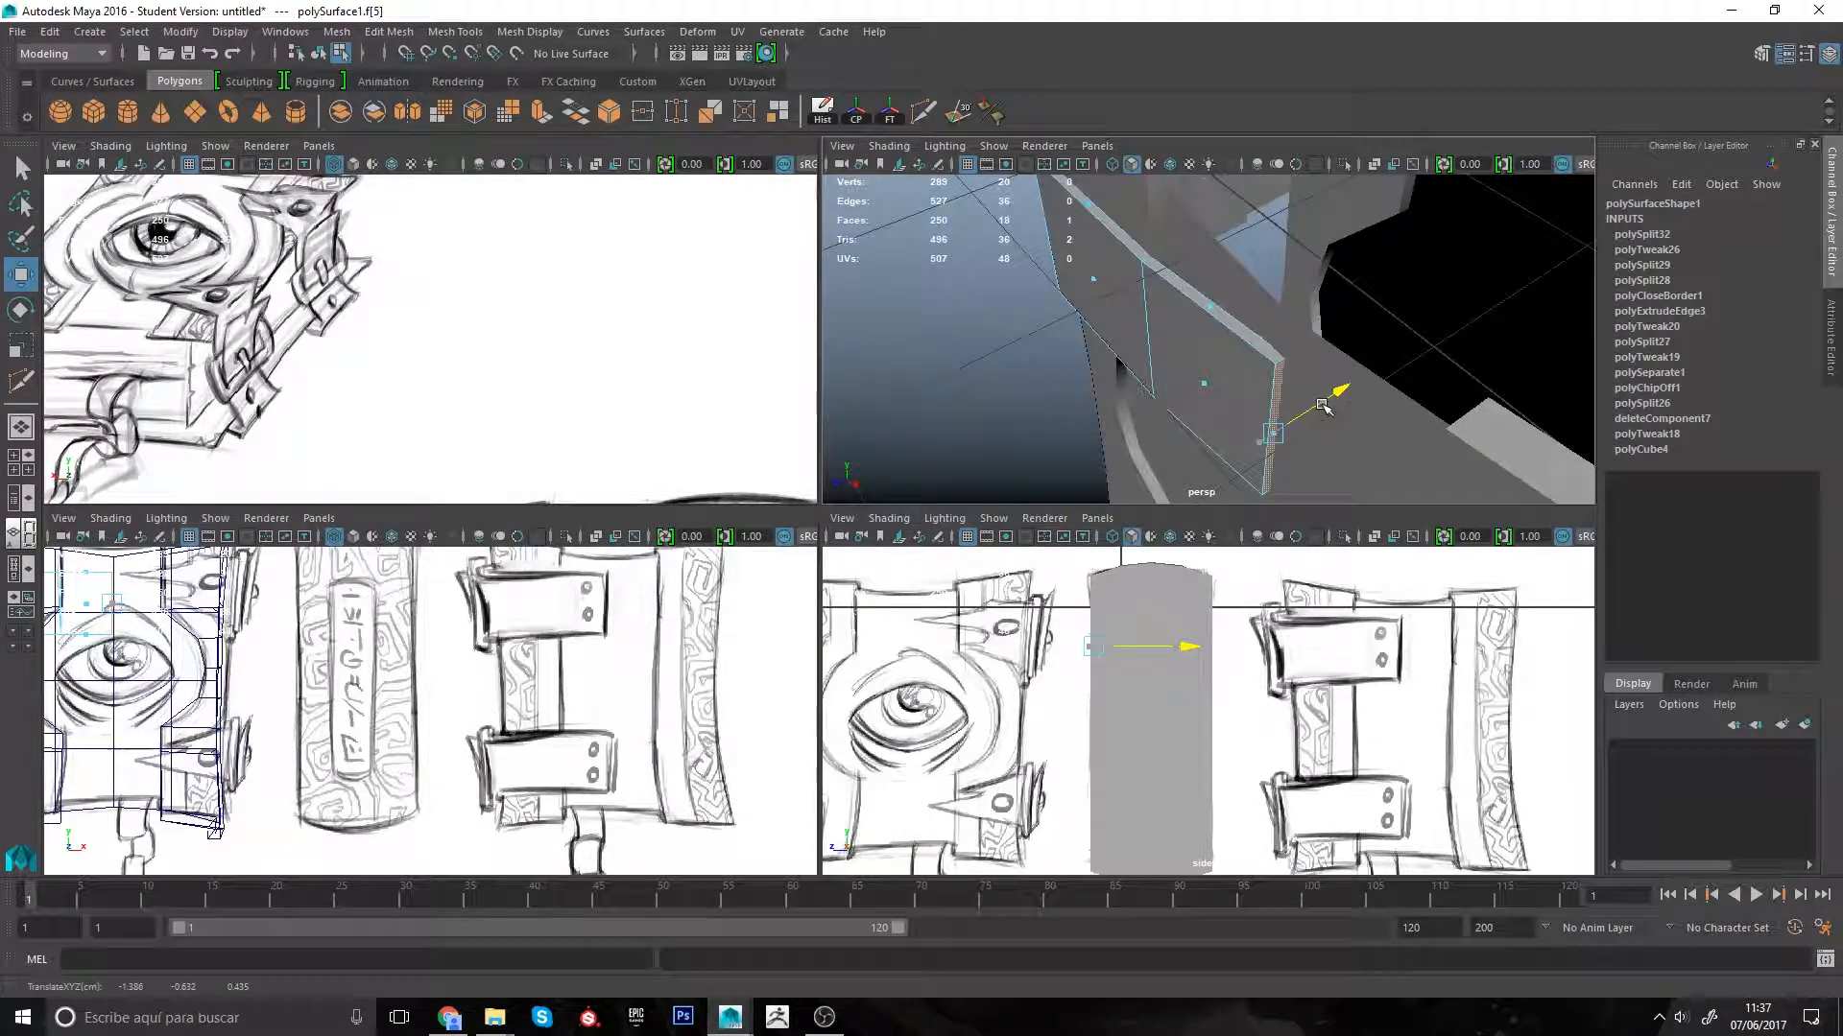
left_click_drag(1322, 406, 976, 377, "alt")
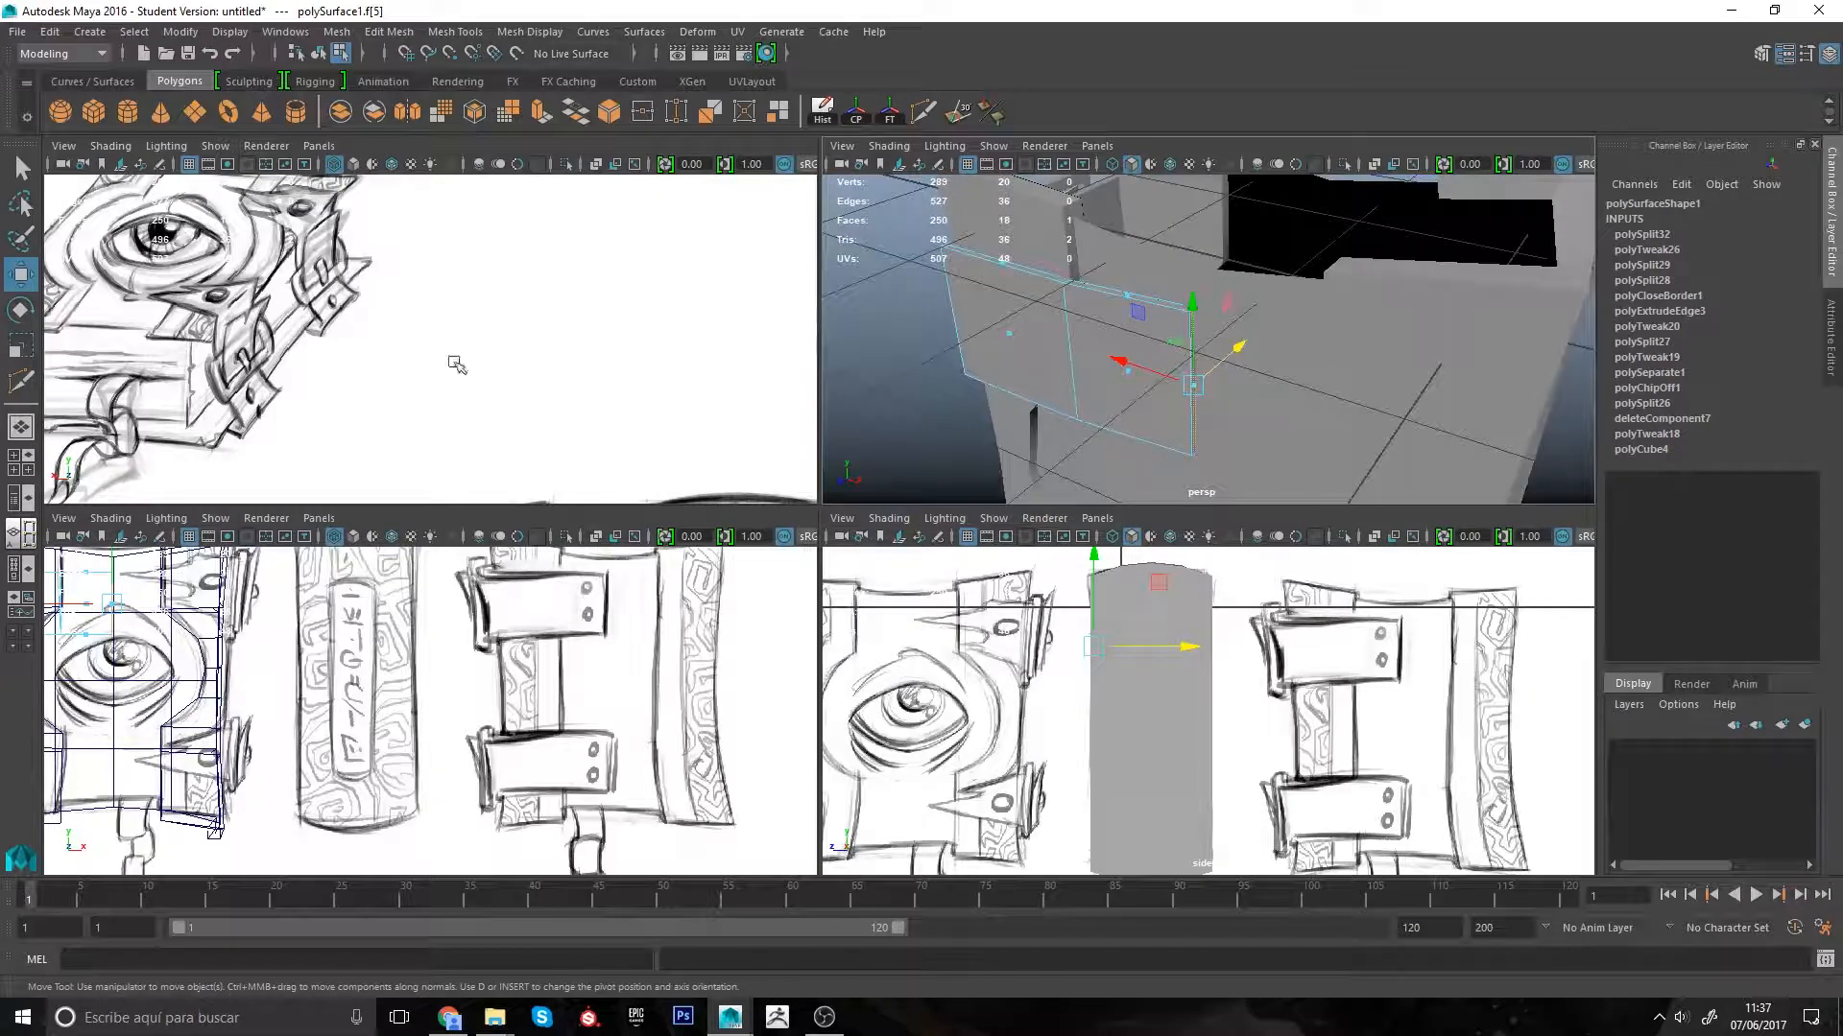
left_click_drag(979, 306, 977, 238, "alt")
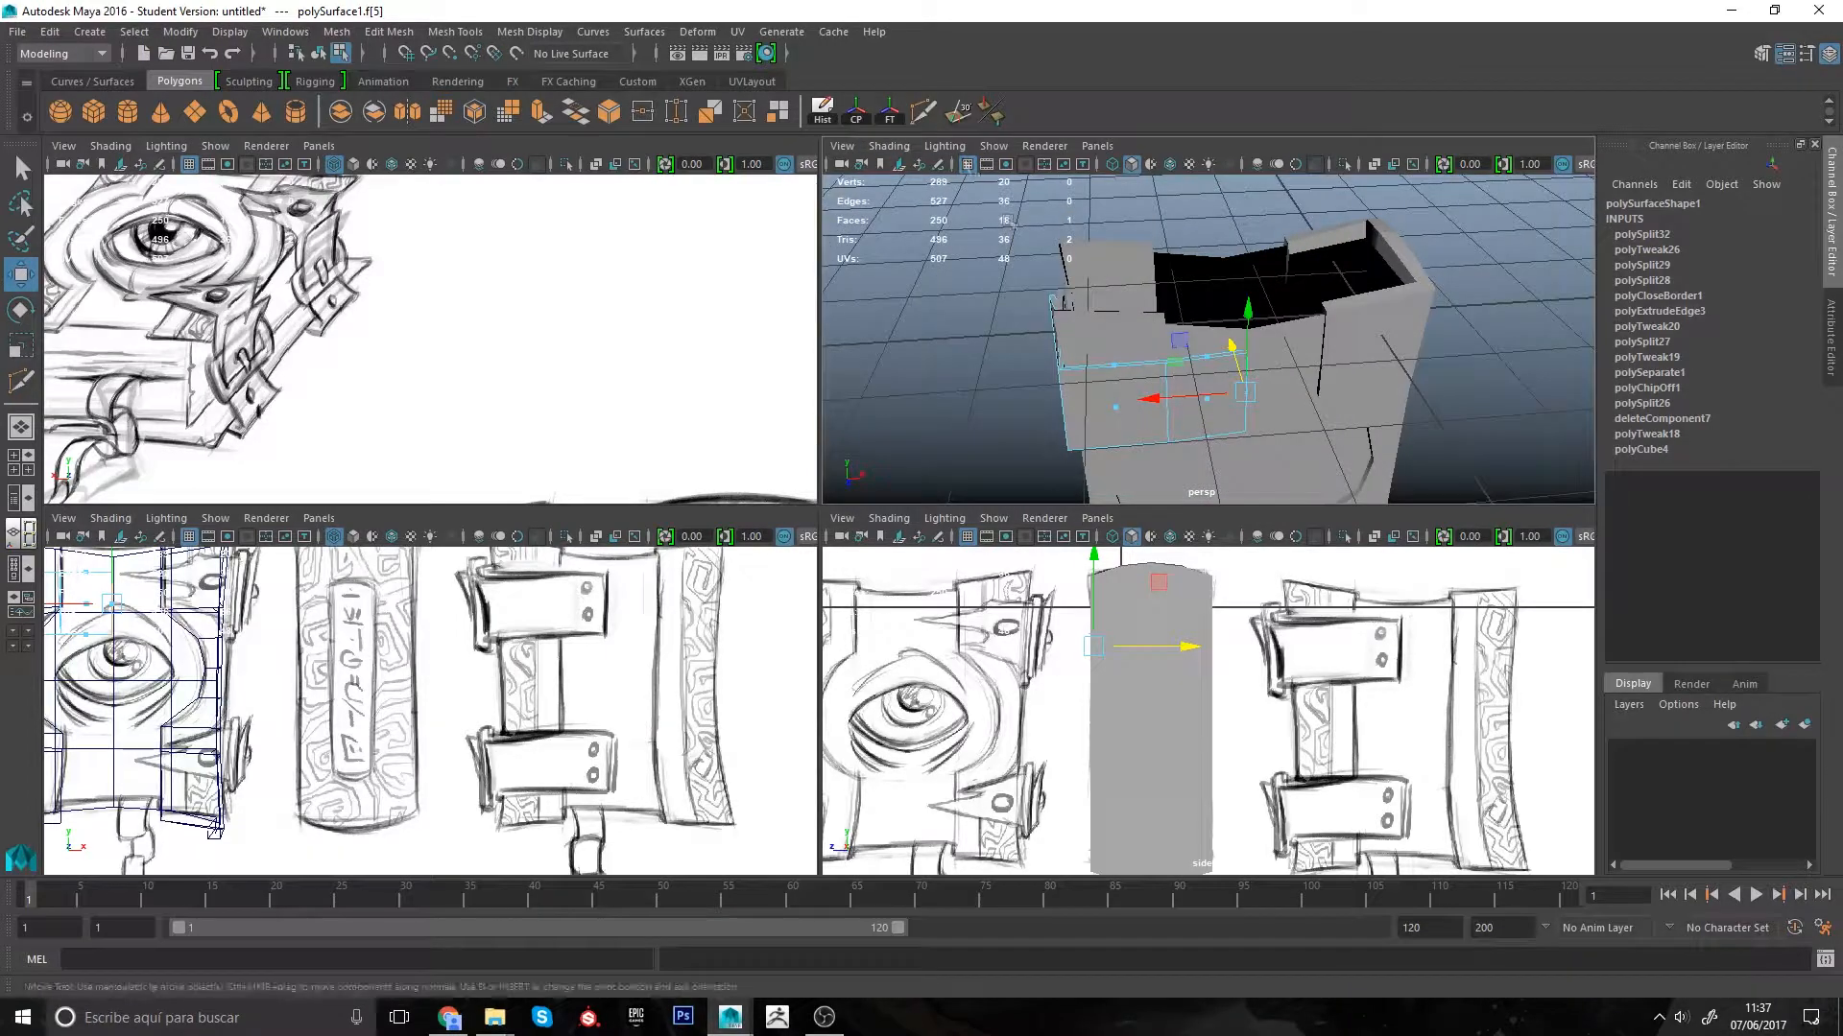
Step: Insert another vertical edge loop across the strap with the Multi-Cut tool
left_click(922, 111)
right_click_drag(1026, 355, 1131, 411, "alt")
left_click(1118, 408, "ctrl")
left_click_drag(1017, 365, 1133, 384, "alt")
Step: Move the strap's newly cut section to refine its bend over the cover, and reselect the strap as an object
key("q")
key("w")
left_click_drag(1085, 254, 1123, 436)
left_click_drag(1162, 282, 1173, 265)
left_click_drag(1173, 265, 1200, 390, "alt")
key("F8")
left_click(1197, 416)
left_click(1185, 384)
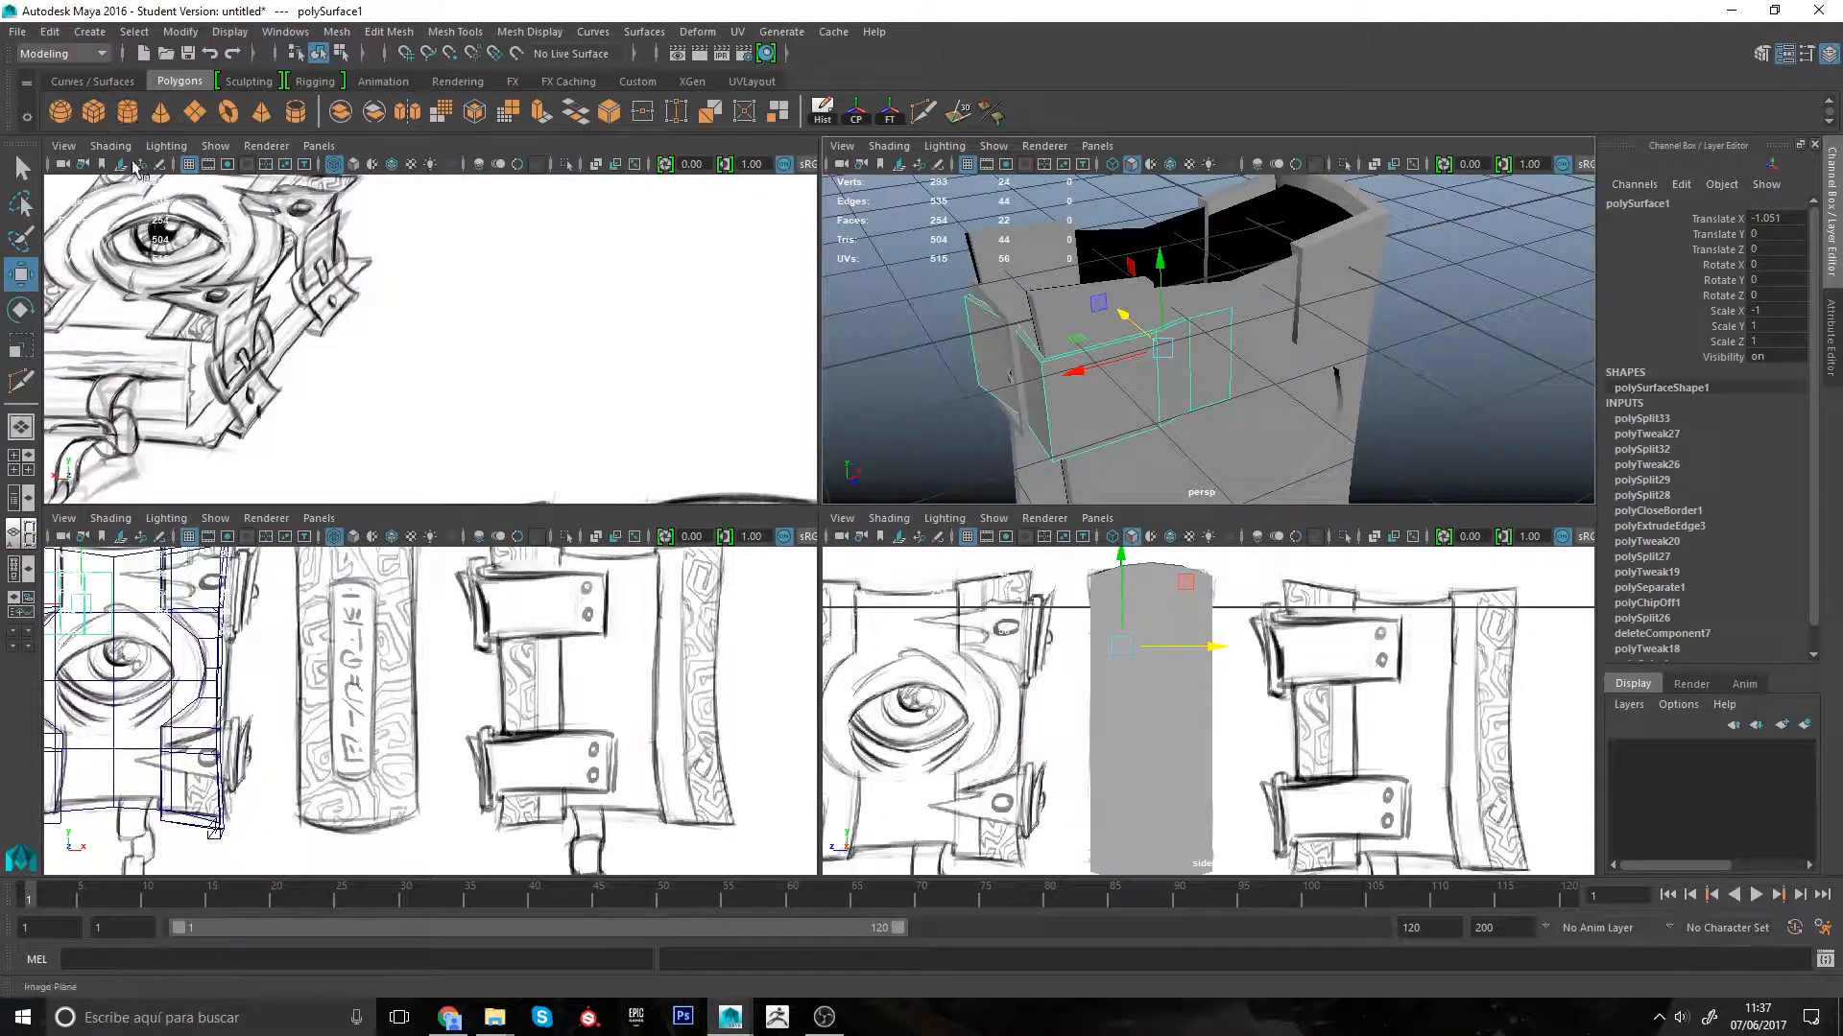
Step: Create a polygon sphere with 8 axis and 8 height subdivisions for the strap's rivet
left_click(60, 112)
middle_click_drag(1324, 336, 1289, 363, "alt")
left_click(1676, 419)
type("8")
key("Return")
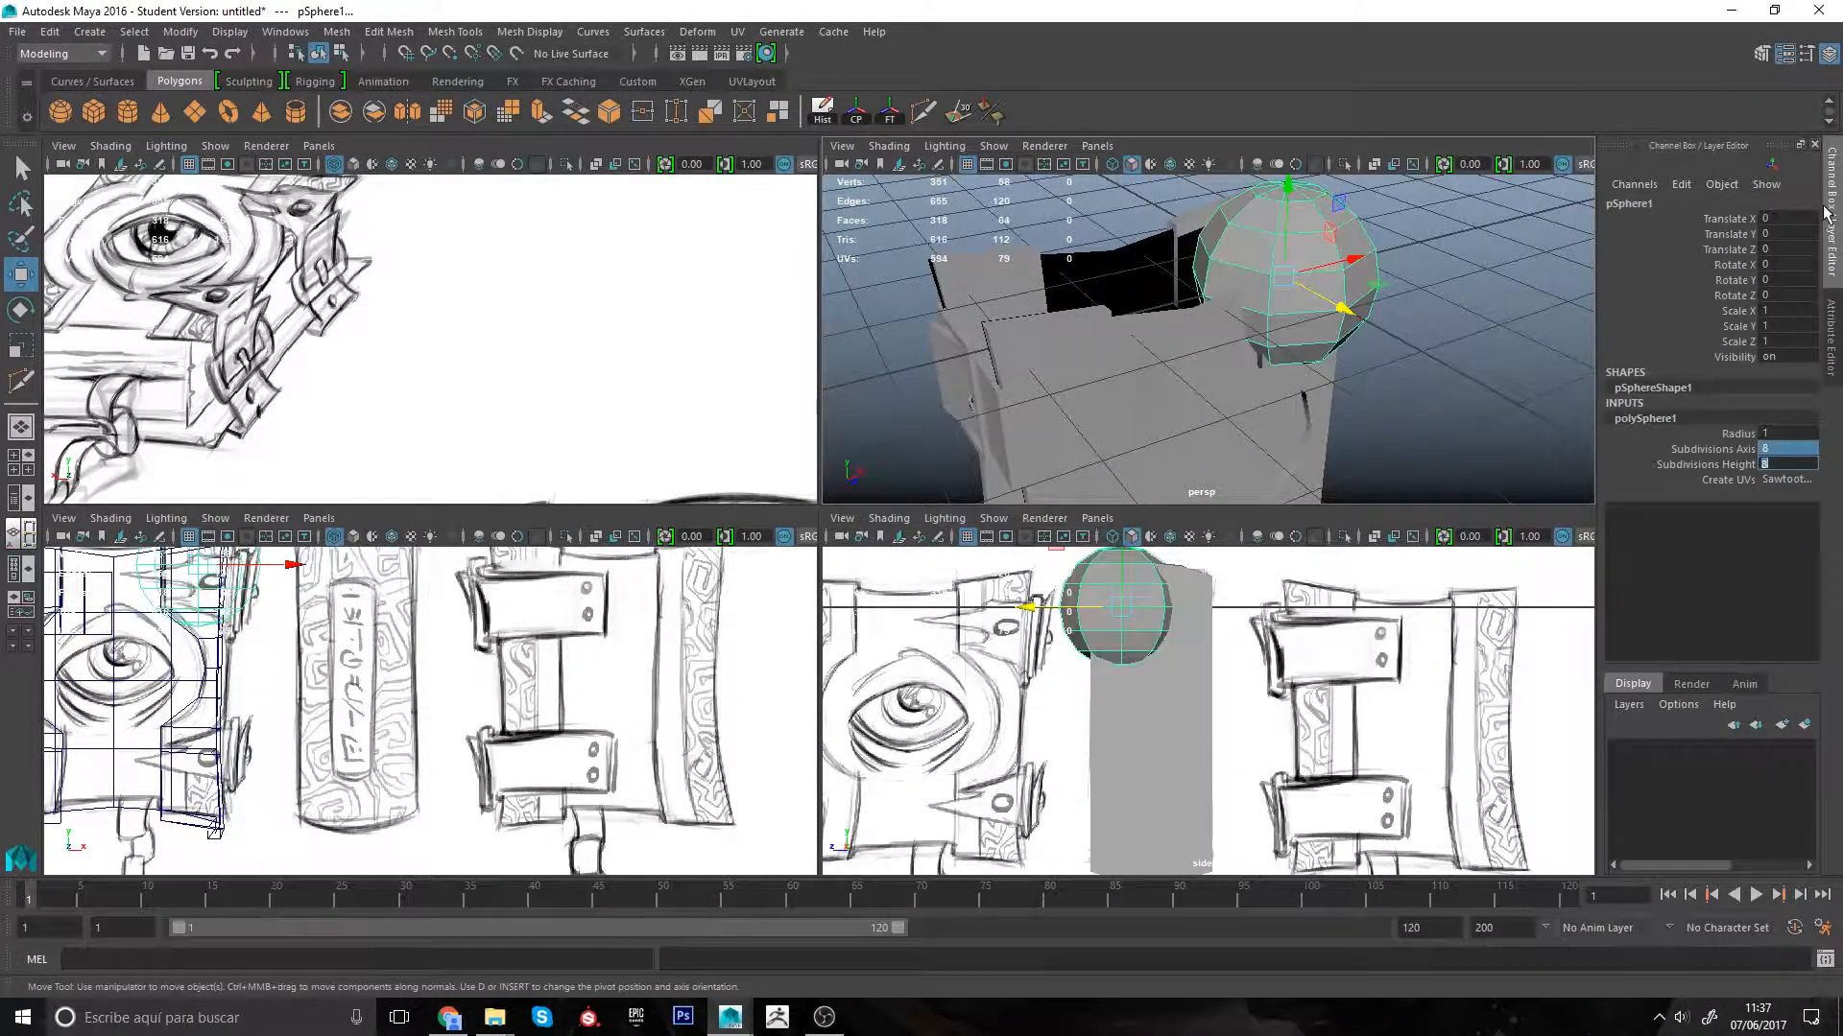
Step: Delete the faces of the sphere's lower half to leave a dome and return to object mode
left_click_drag(1339, 441, 1267, 389, "alt")
key("F11")
left_click_drag(1315, 463, 1217, 423, "alt")
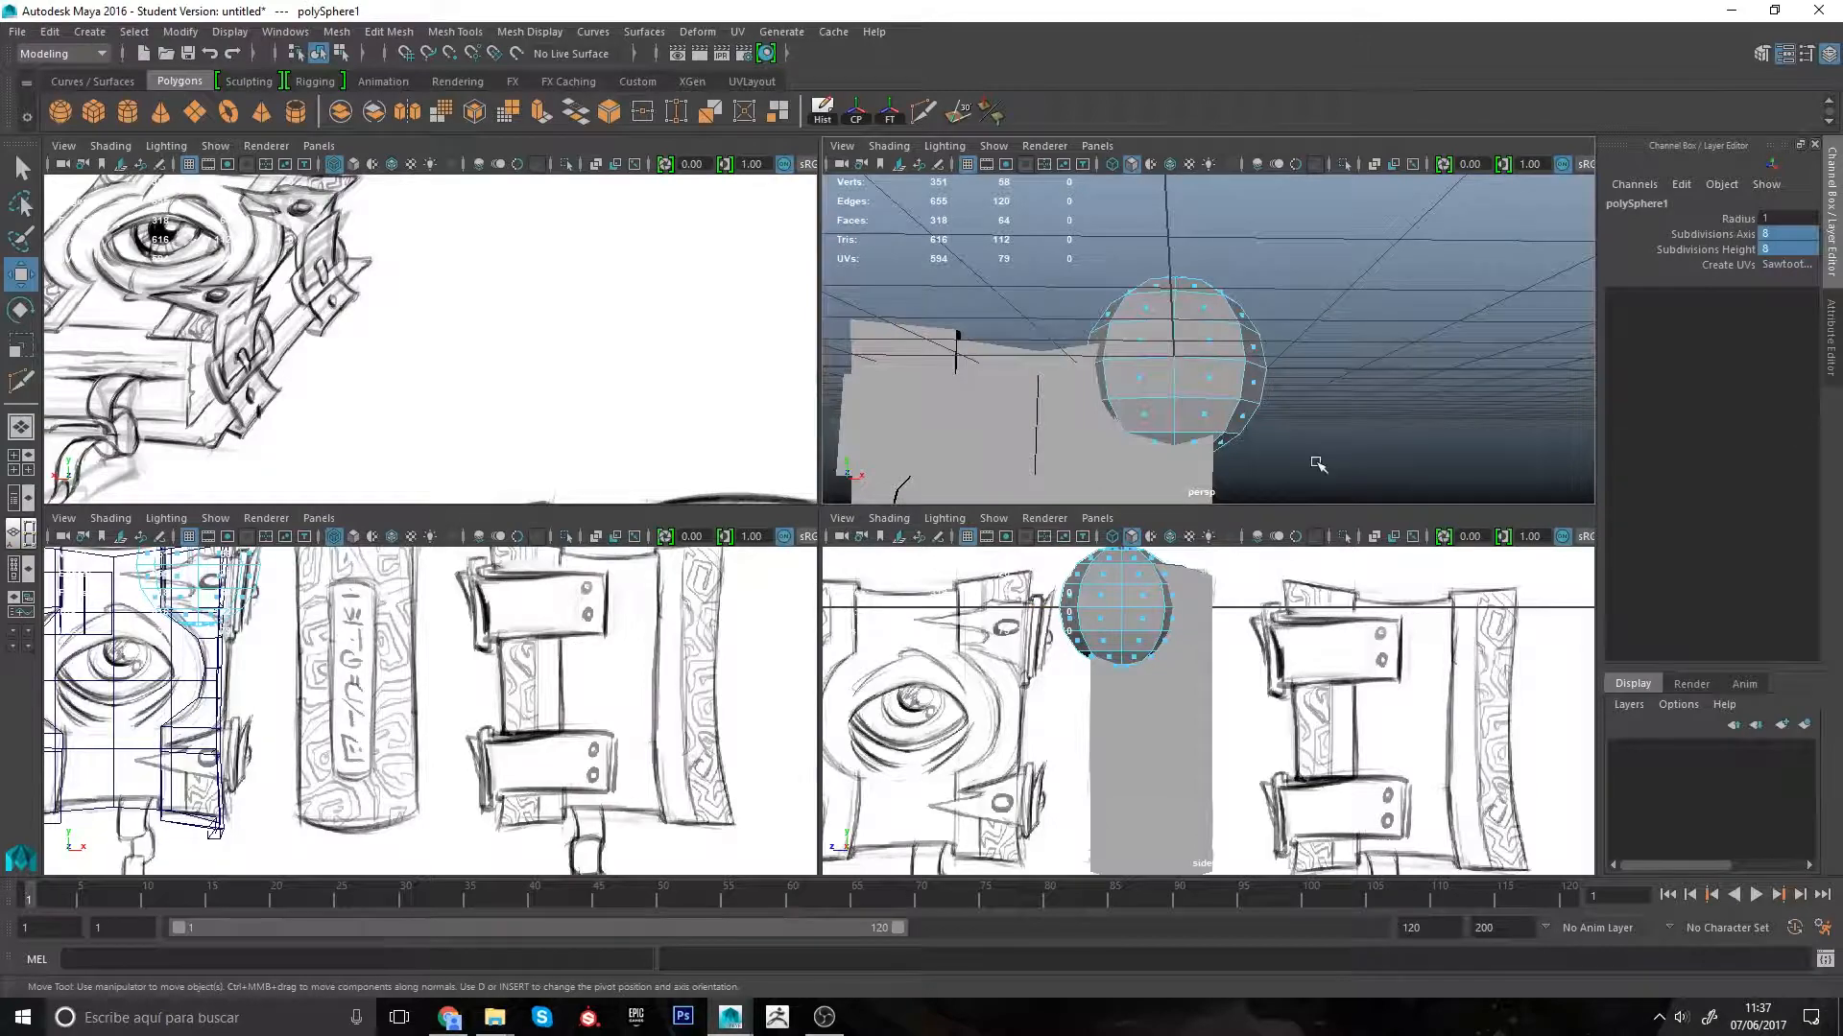
left_click_drag(1315, 464, 1064, 366)
left_click_drag(1180, 317, 1223, 388, "alt")
key("Delete")
right_click_drag(1214, 403, 1229, 391)
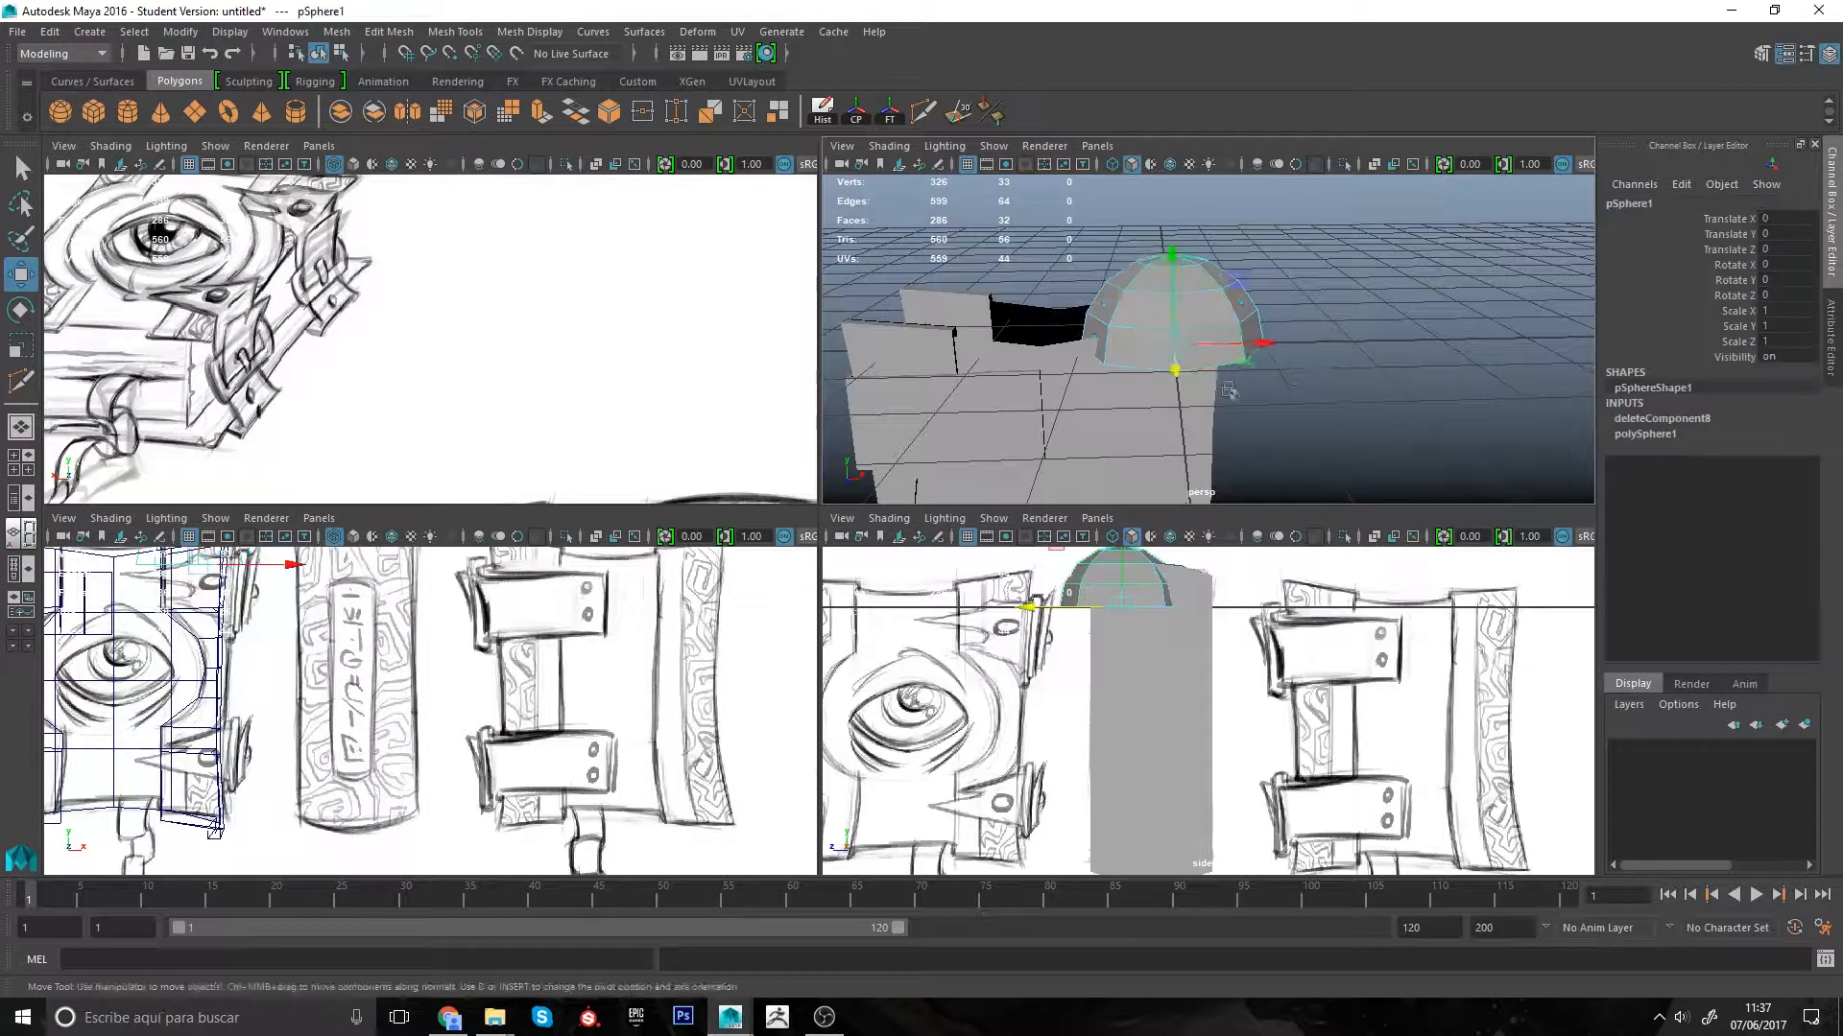
Step: Scale the dome uniformly to 0.075 and move it off the book's front, to about X -2.527 and Z 2.918
left_click_drag(1229, 391, 1290, 408, "alt")
left_click_drag(1236, 293, 1071, 279)
key("r")
left_click_drag(1133, 365, 1284, 426, "alt")
key("w")
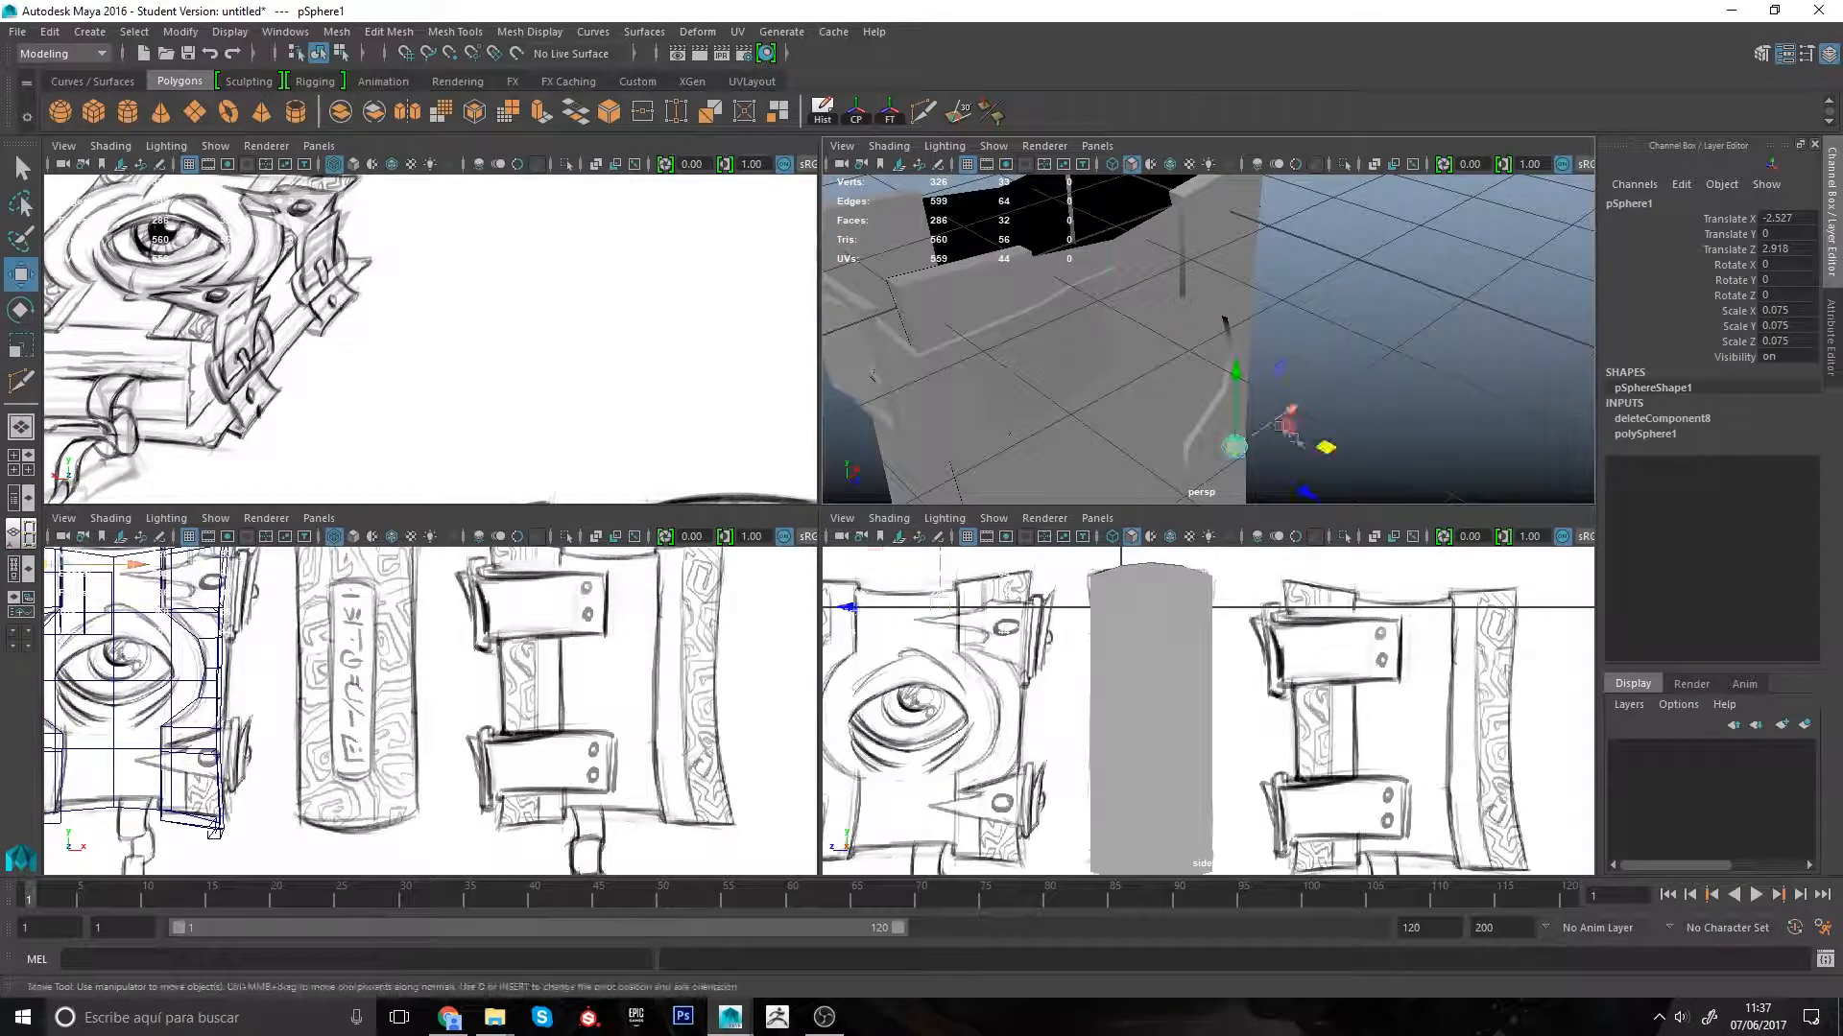
Step: Move the dome onto the strap section over the cover and rotate it to 90 in X
left_click_drag(1086, 254, 1095, 315)
left_click_drag(1152, 383, 1077, 273, "alt")
key("e")
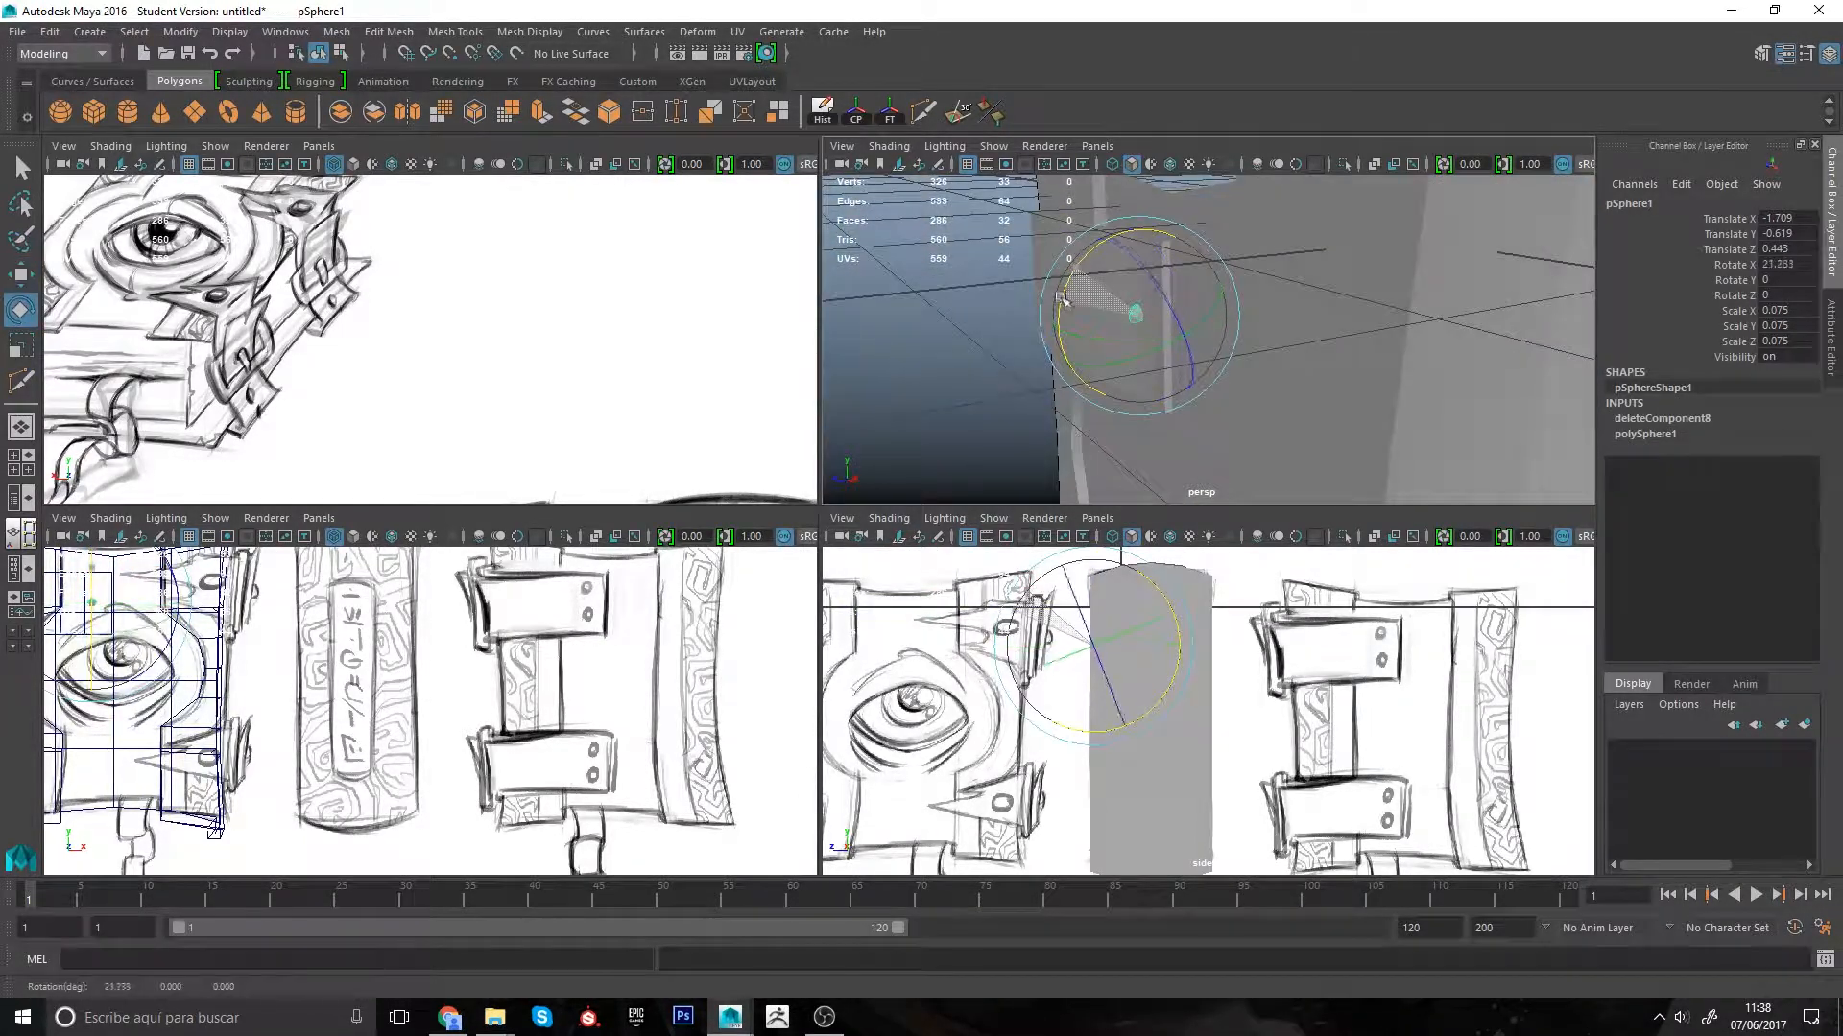
key("Return")
Step: Scale the dome uniformly to 0.11 and position it at about X -1.657 and Y -0.38 on the strap
left_click_drag(1070, 376, 1211, 388, "alt")
key("w")
key("r")
key("w")
left_click_drag(1217, 392, 1305, 374)
key("r")
key("ctrl+z")
middle_click_drag(1291, 375, 1190, 413, "alt")
scroll(1190, 418, "up", 6)
key("w")
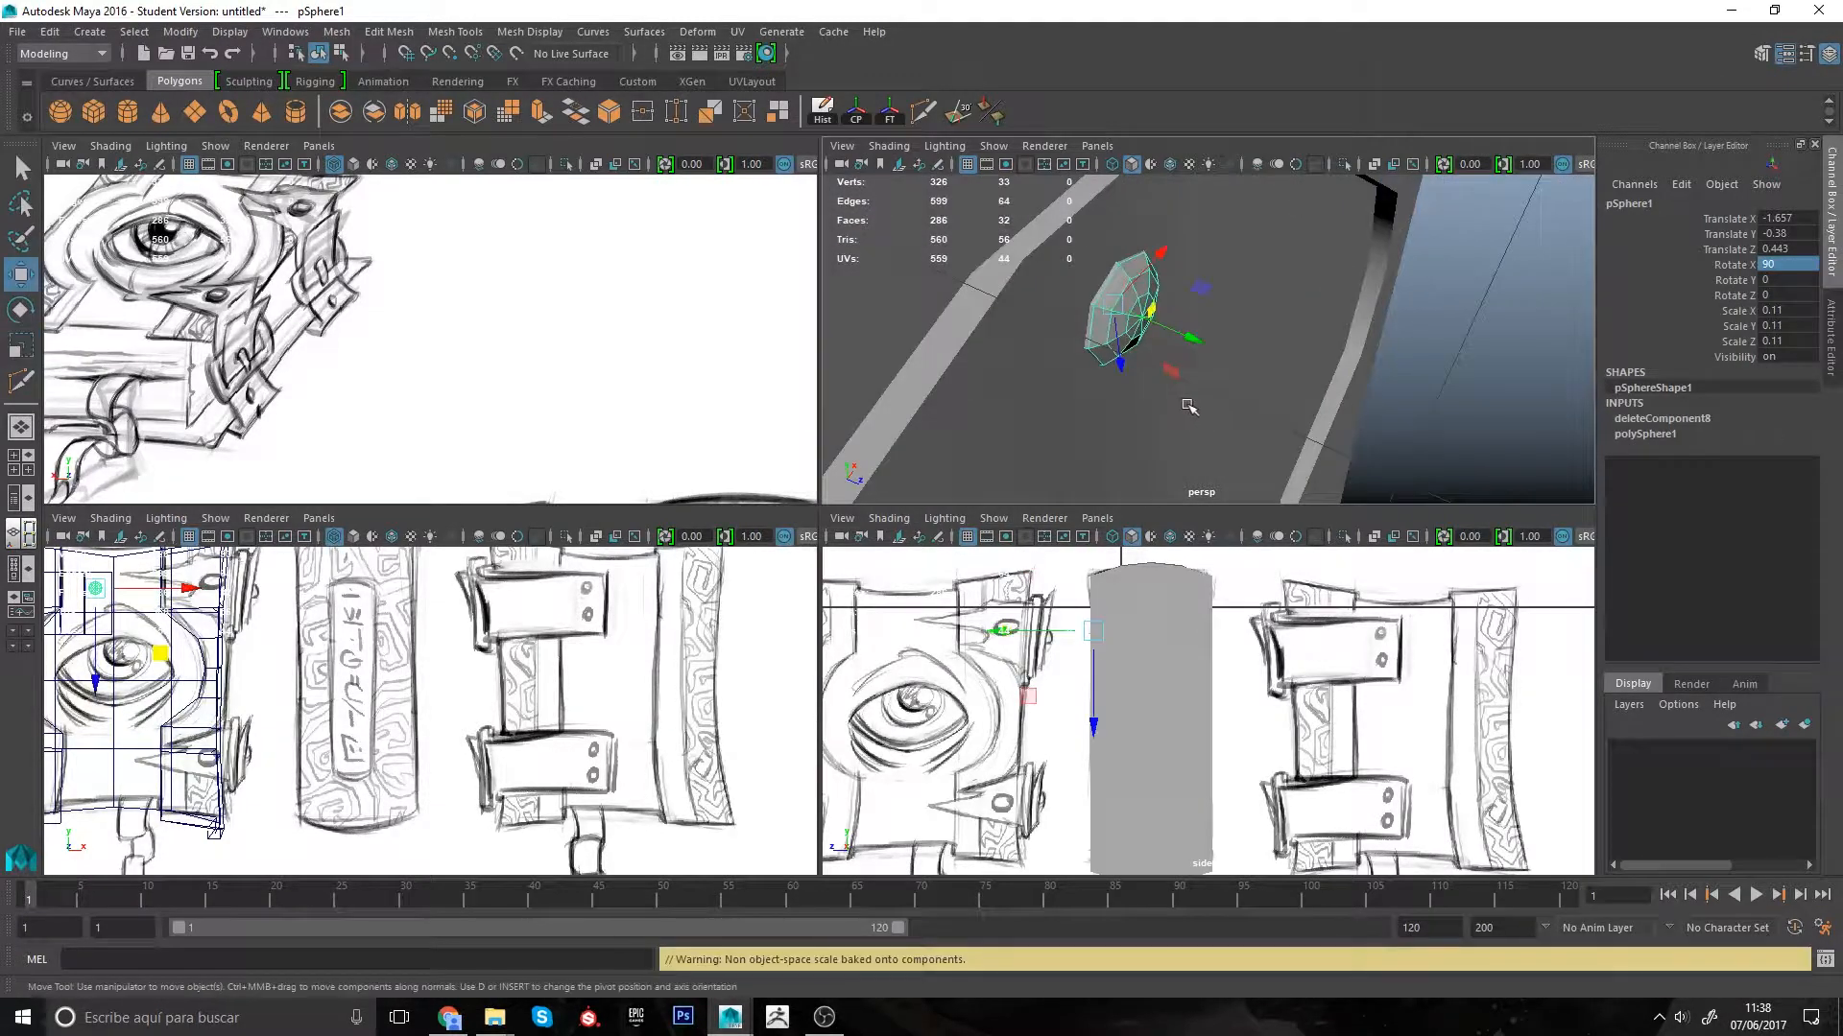
Step: Seat the dome against the strap's surface and duplicate it for a second rivet in line with the first
left_click_drag(1198, 336, 1144, 372)
scroll(1151, 325, "down", 5)
key("ctrl+d")
mouse_move(1144, 372)
left_mouse_down("alt")
mouse_move(1084, 376)
mouse_move(1286, 374)
mouse_move(1089, 358)
mouse_move(1201, 386)
mouse_move(1316, 336)
mouse_move(1301, 313)
left_mouse_up("alt")
scroll(1084, 377, "down", 4)
Step: Select the strap half on the front cover and compare it with the pointed strap in the reference sketches
left_click(1328, 321)
left_click(1310, 331)
middle_click_drag(279, 394, 415, 449, "alt")
left_click_drag(413, 446, 415, 448, "alt")
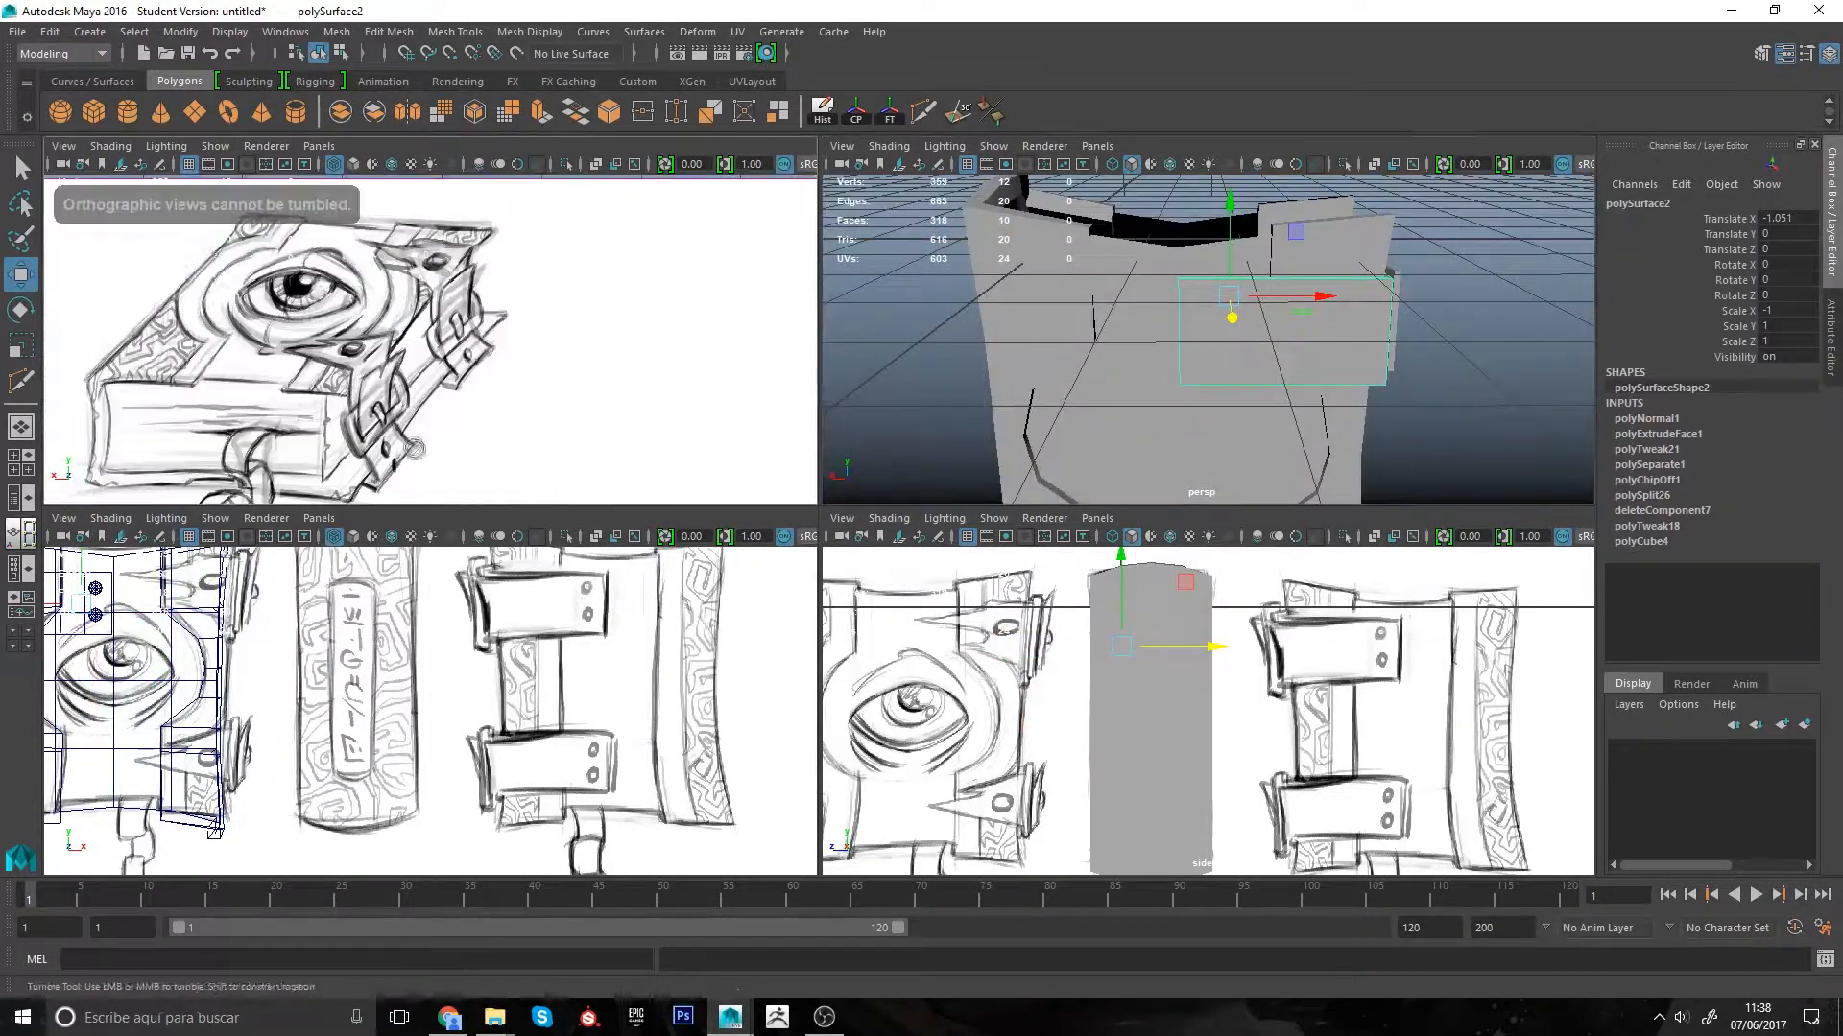
middle_click_drag(207, 592, 344, 610, "alt")
left_click_drag(344, 610, 310, 616, "alt")
middle_click_drag(1205, 336, 1100, 368, "alt")
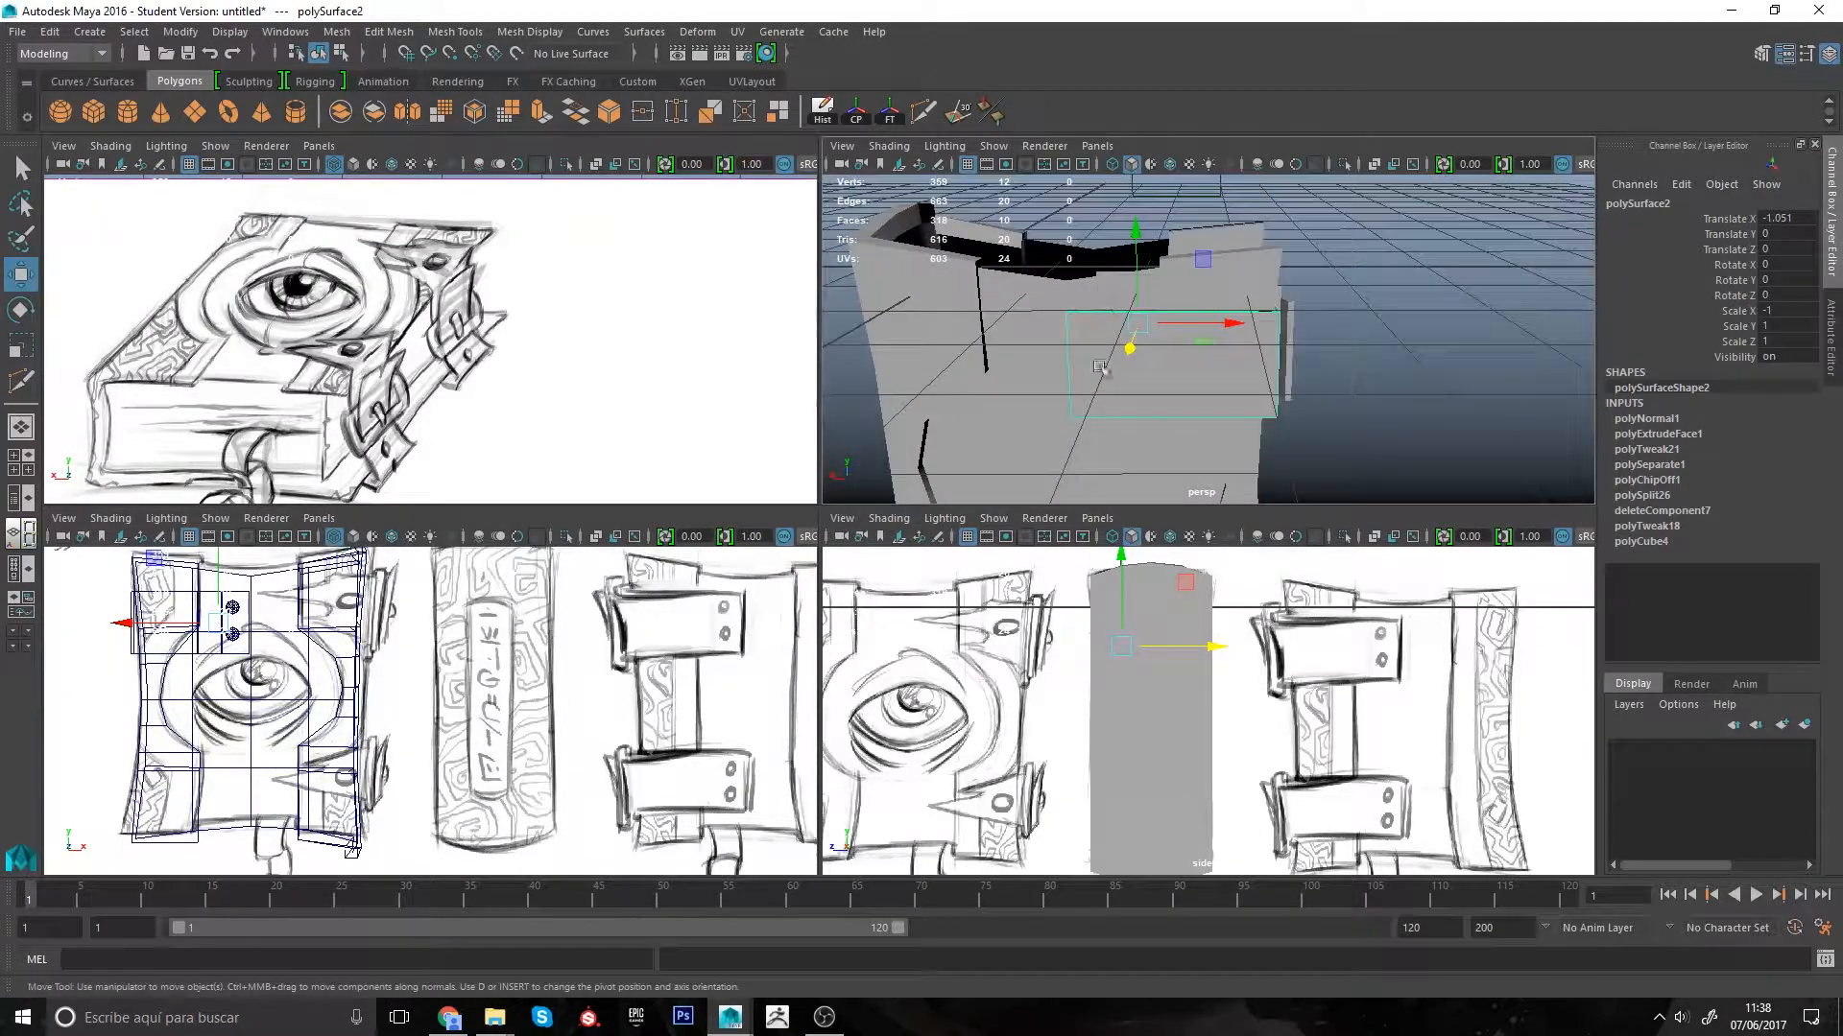
scroll(1100, 368, "up", 2)
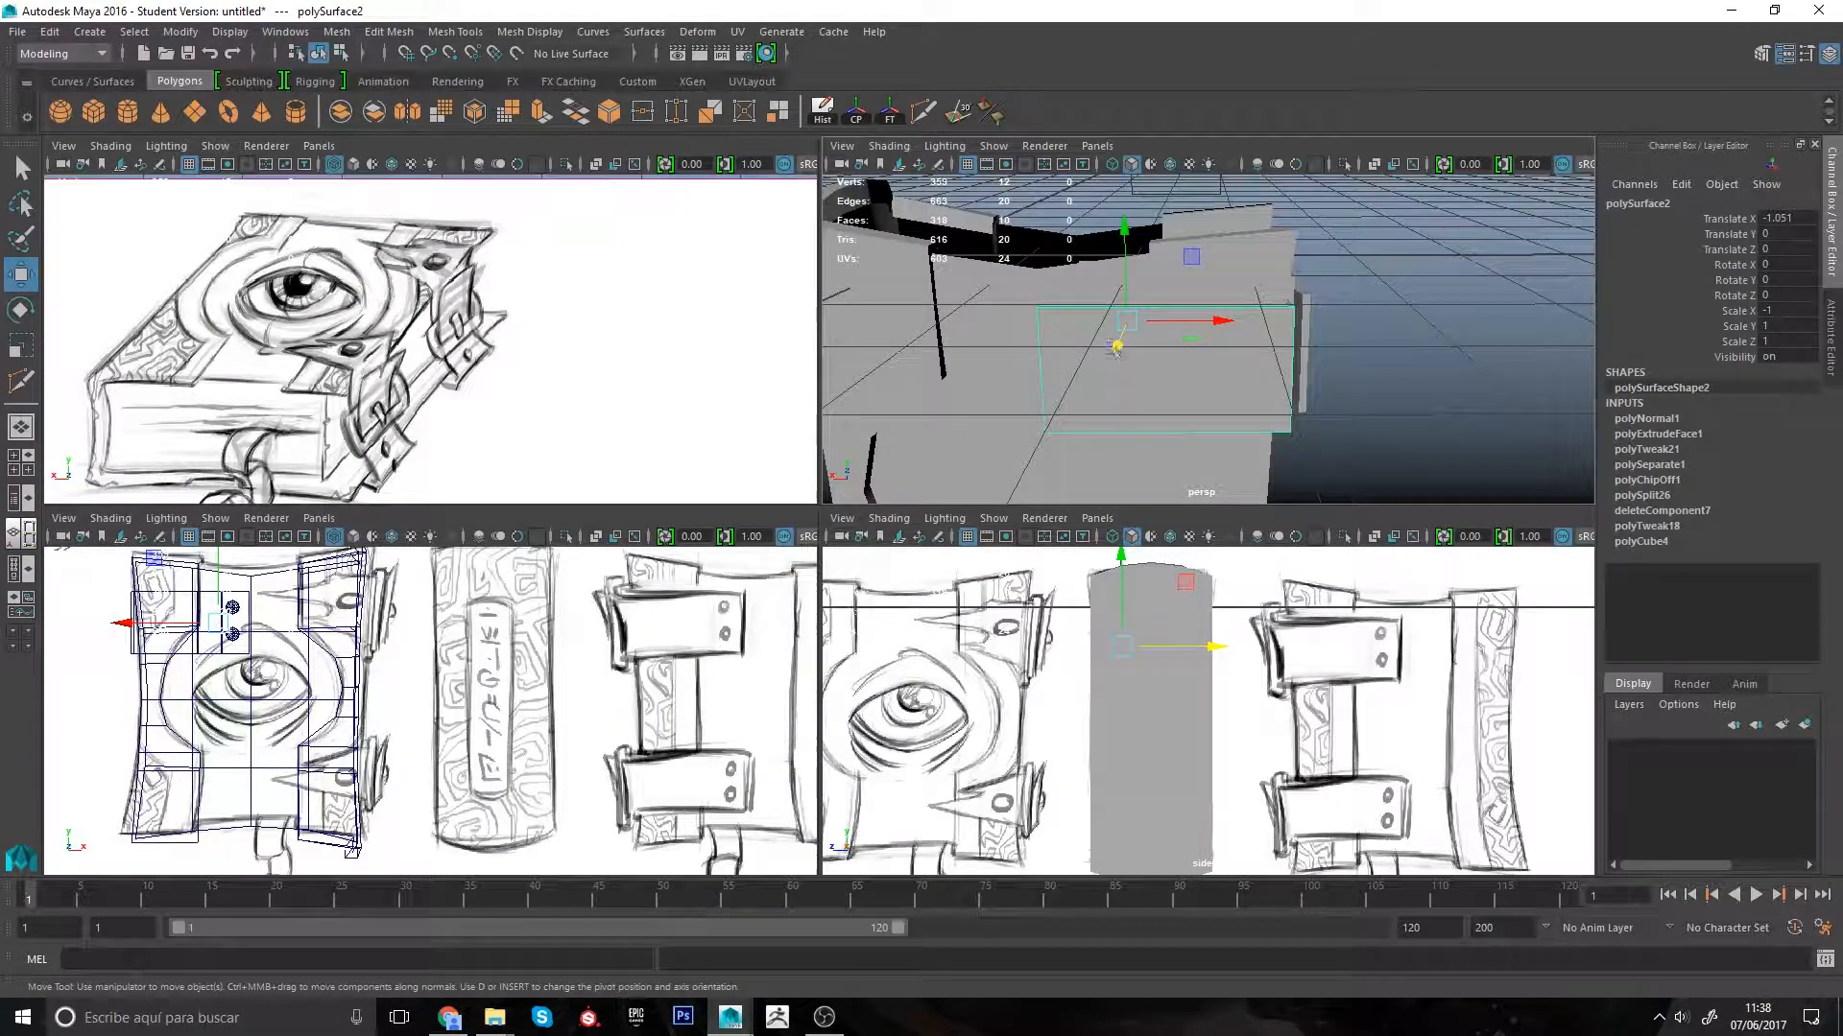
left_click(925, 112)
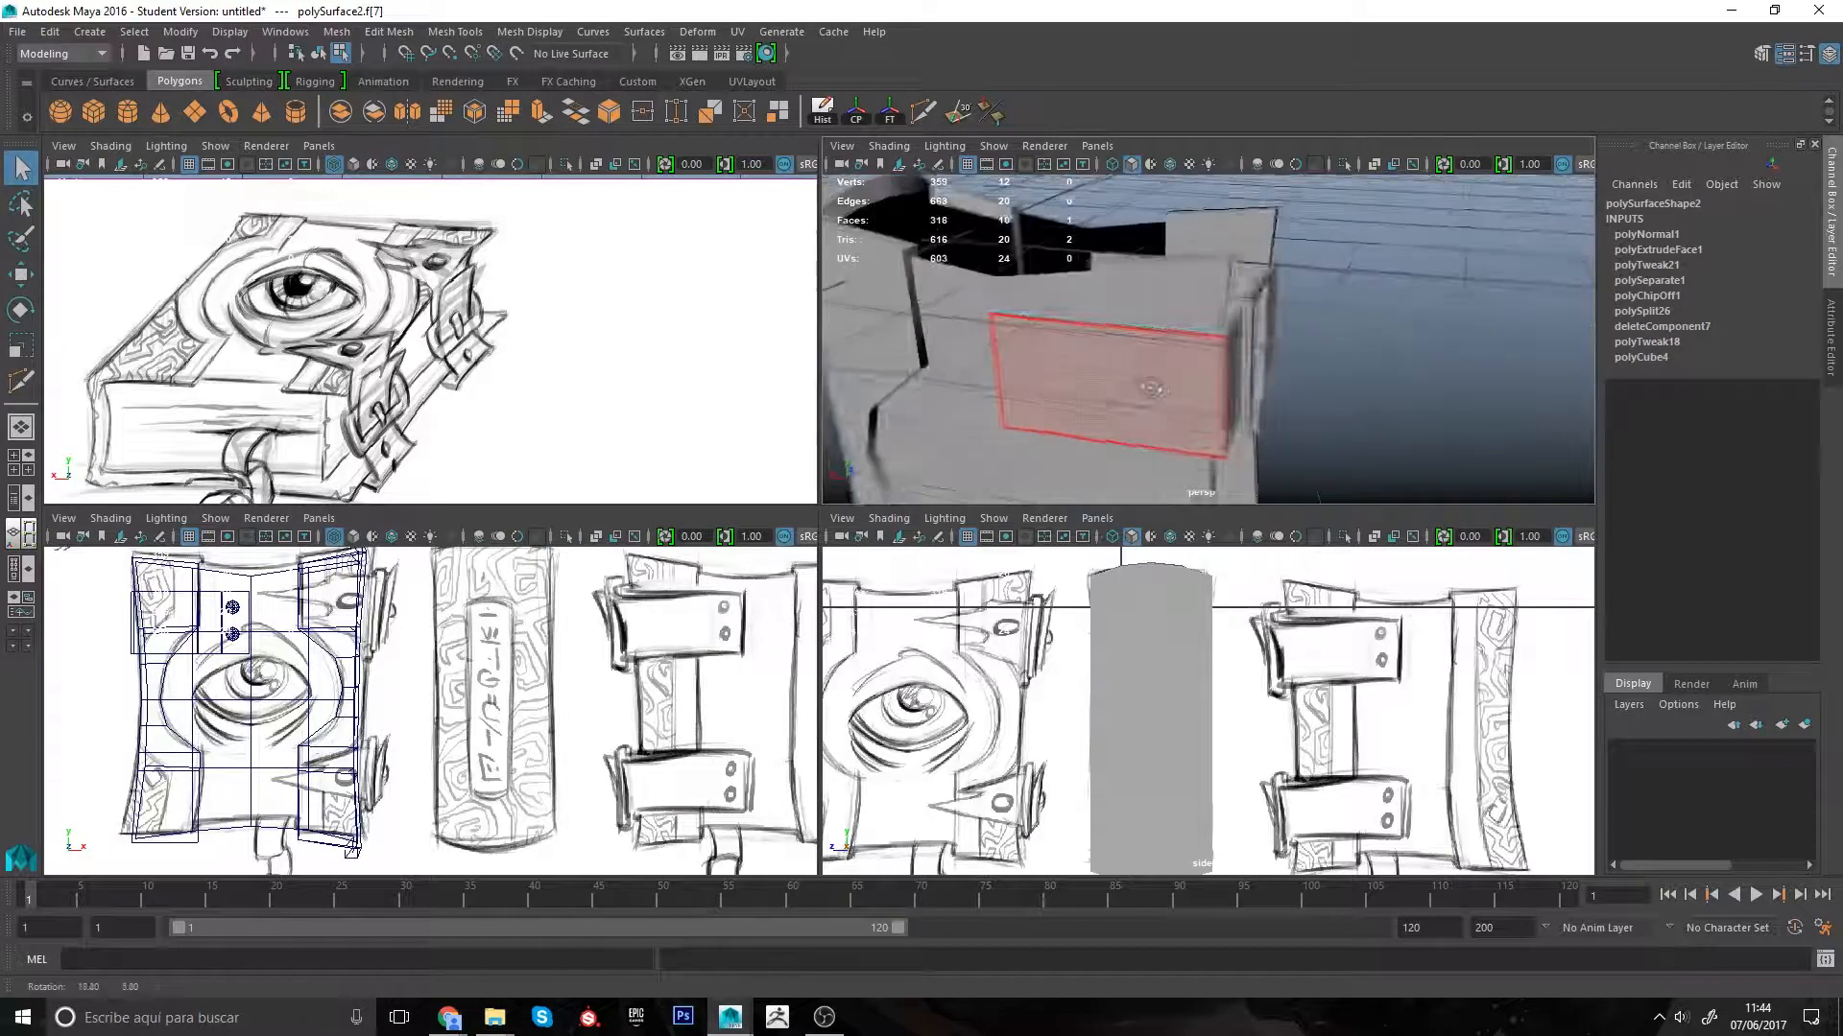
Step: Try to shape the front strap half's free end into a point by merging its end vertices
right_click_drag(1072, 317, 1018, 321)
left_click_drag(1075, 345, 1185, 379, "alt")
scroll(1152, 355, "up", 3)
right_click_drag(1193, 395, 1197, 288, "shift")
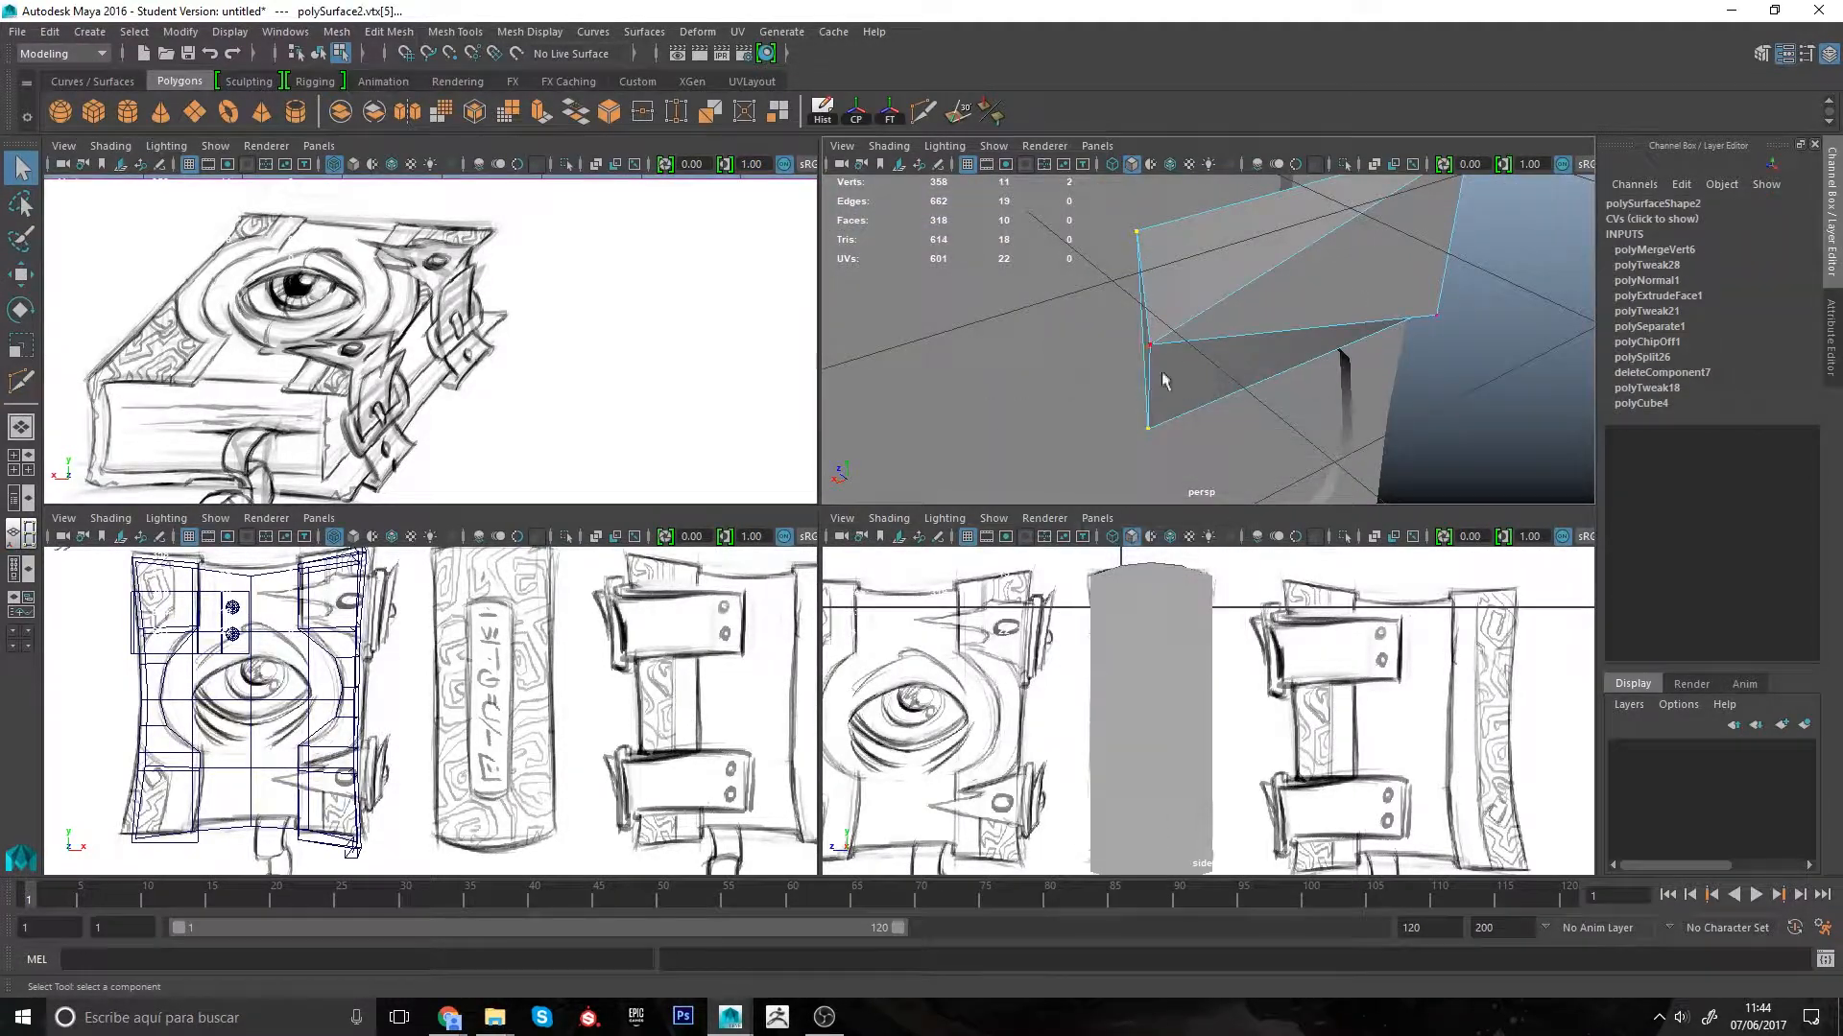
right_click_drag(1162, 375, 1164, 301, "shift")
scroll(1165, 302, "down", 5)
left_click_drag(1167, 321, 1180, 383, "alt")
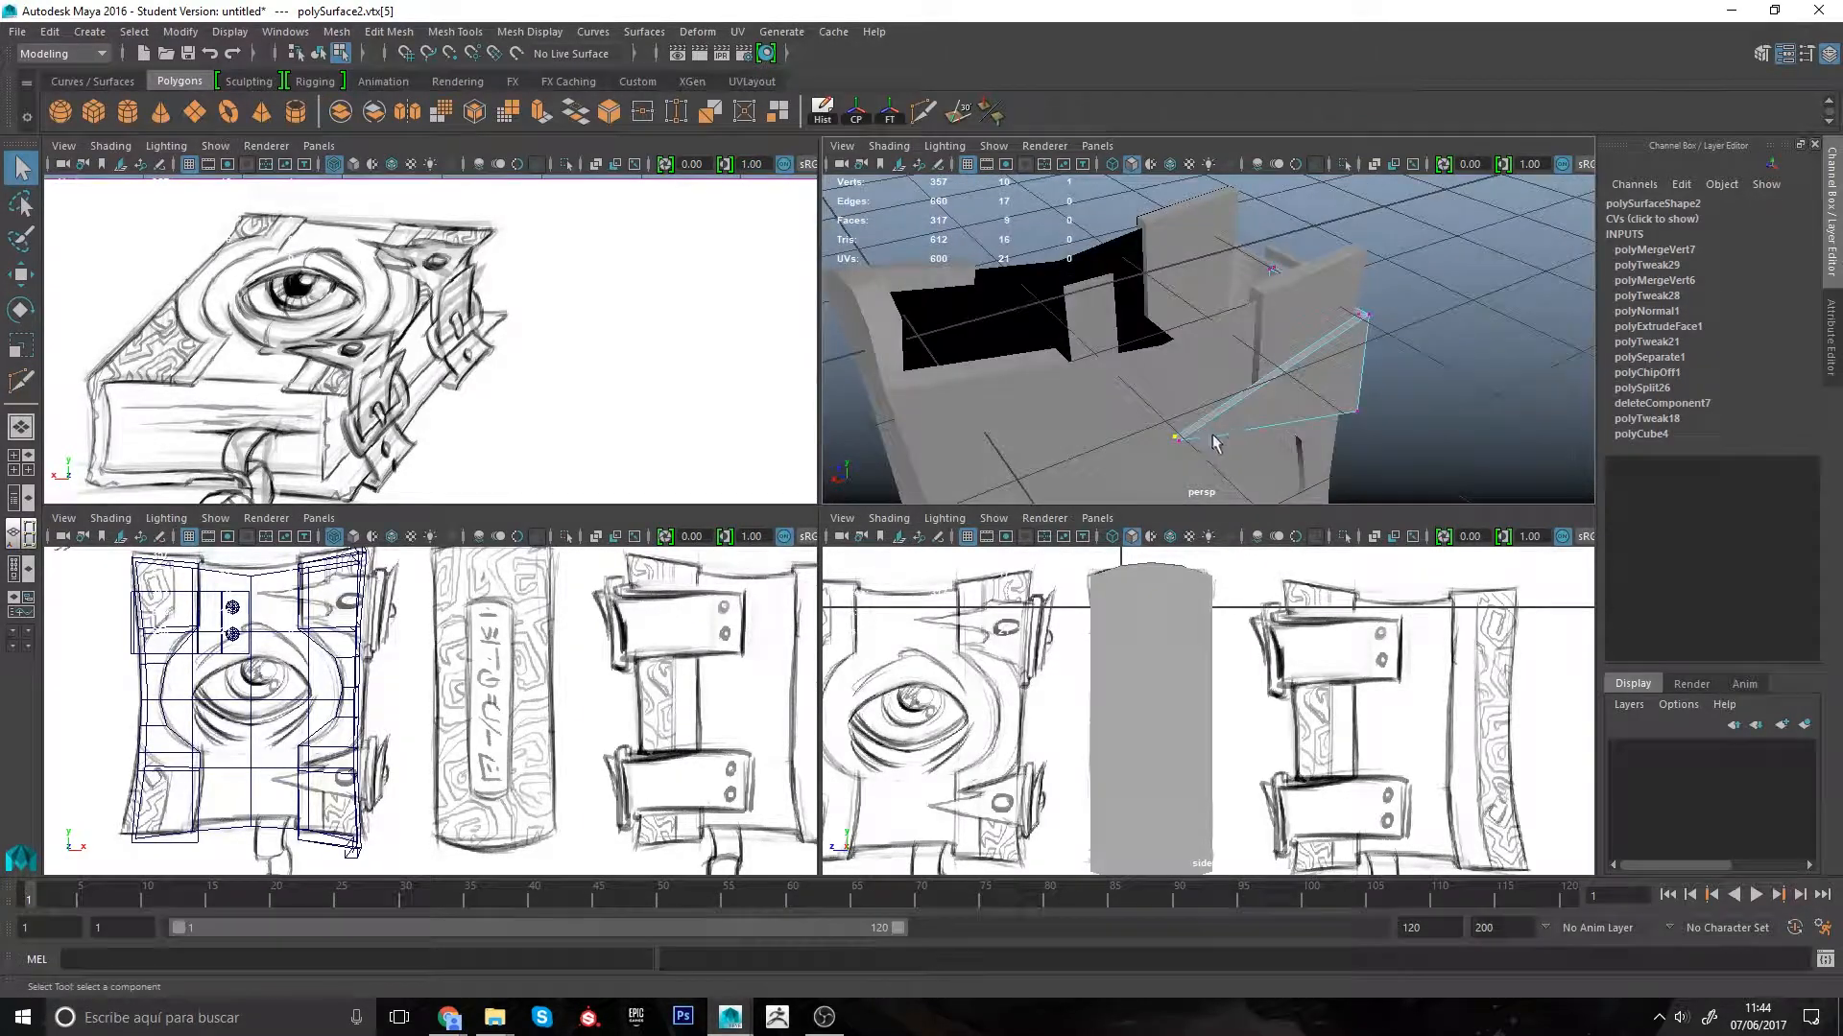
Step: Undo the vertex merges on the front strap half's free end
key("ctrl+z")
key("ctrl+z")
key("ctrl+z")
key("ctrl+z")
key("ctrl+z")
left_click_drag(1133, 392, 1085, 412, "alt")
Step: Cut a lengthwise edge through the front strap half and move the middle end vertices inward from the tip
key("Return")
right_click_drag(1085, 413, 1123, 456, "alt")
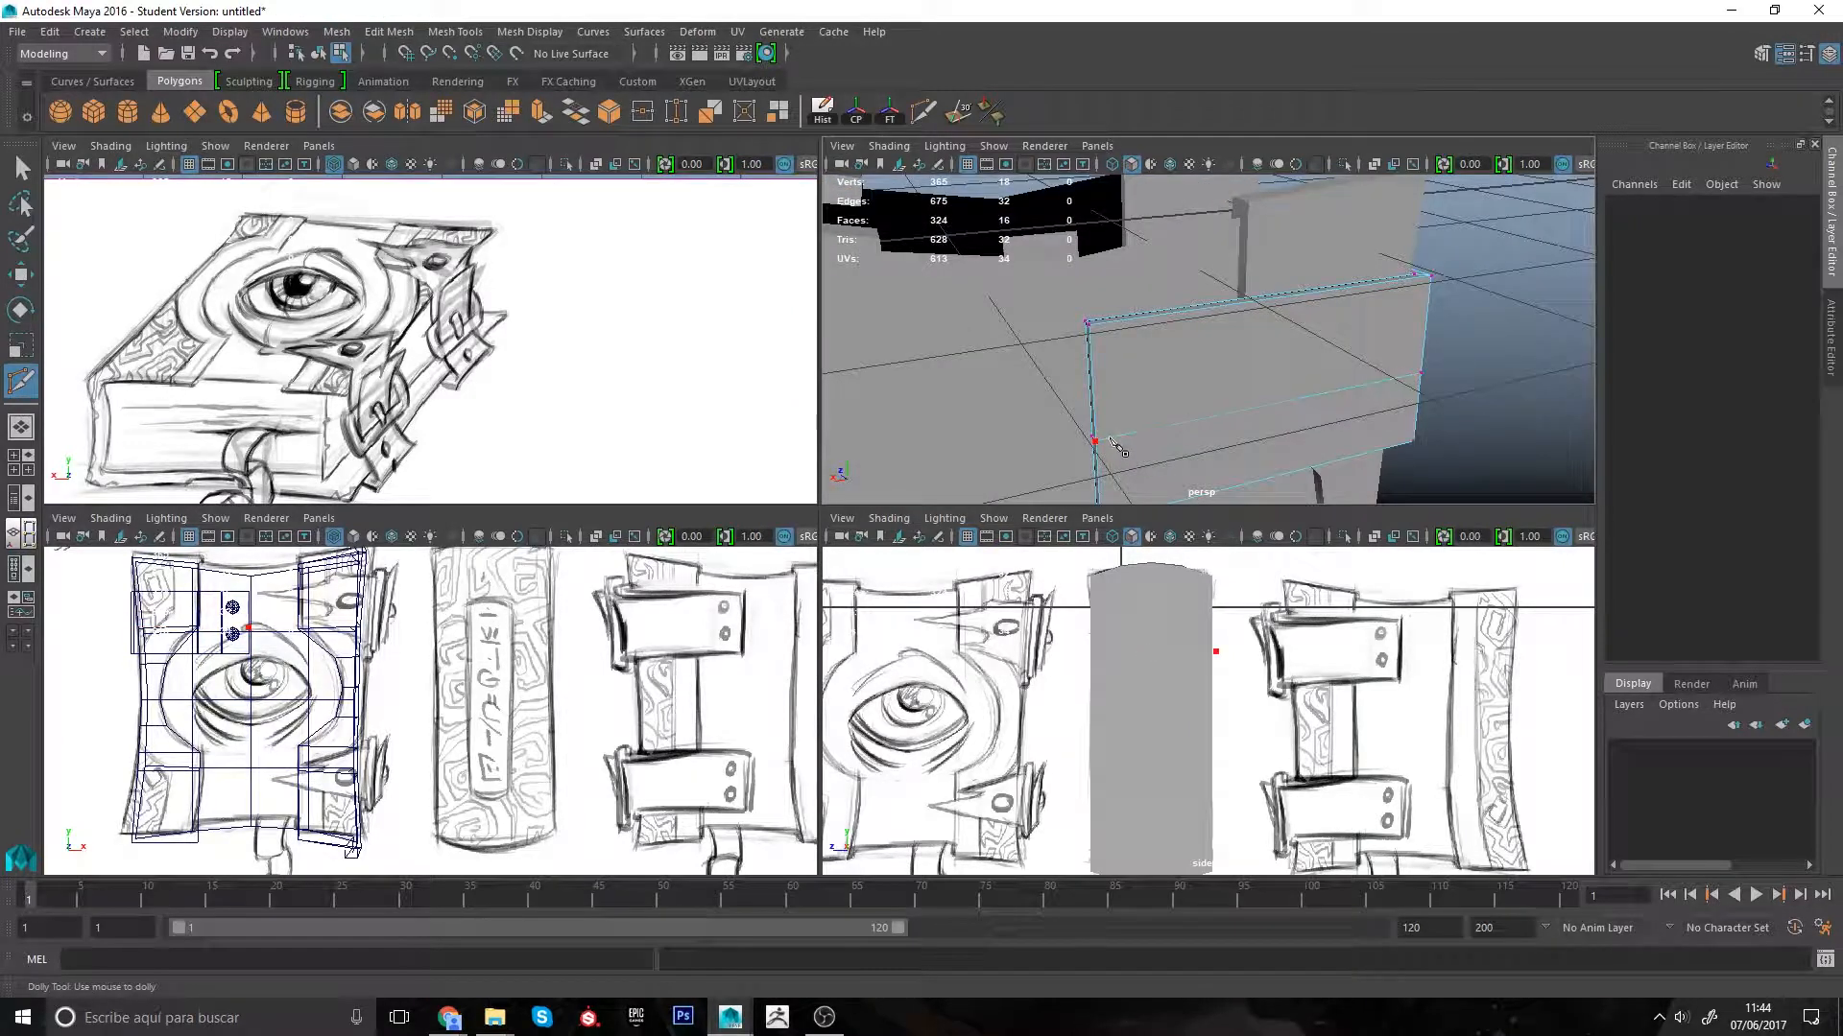
left_click(1098, 441)
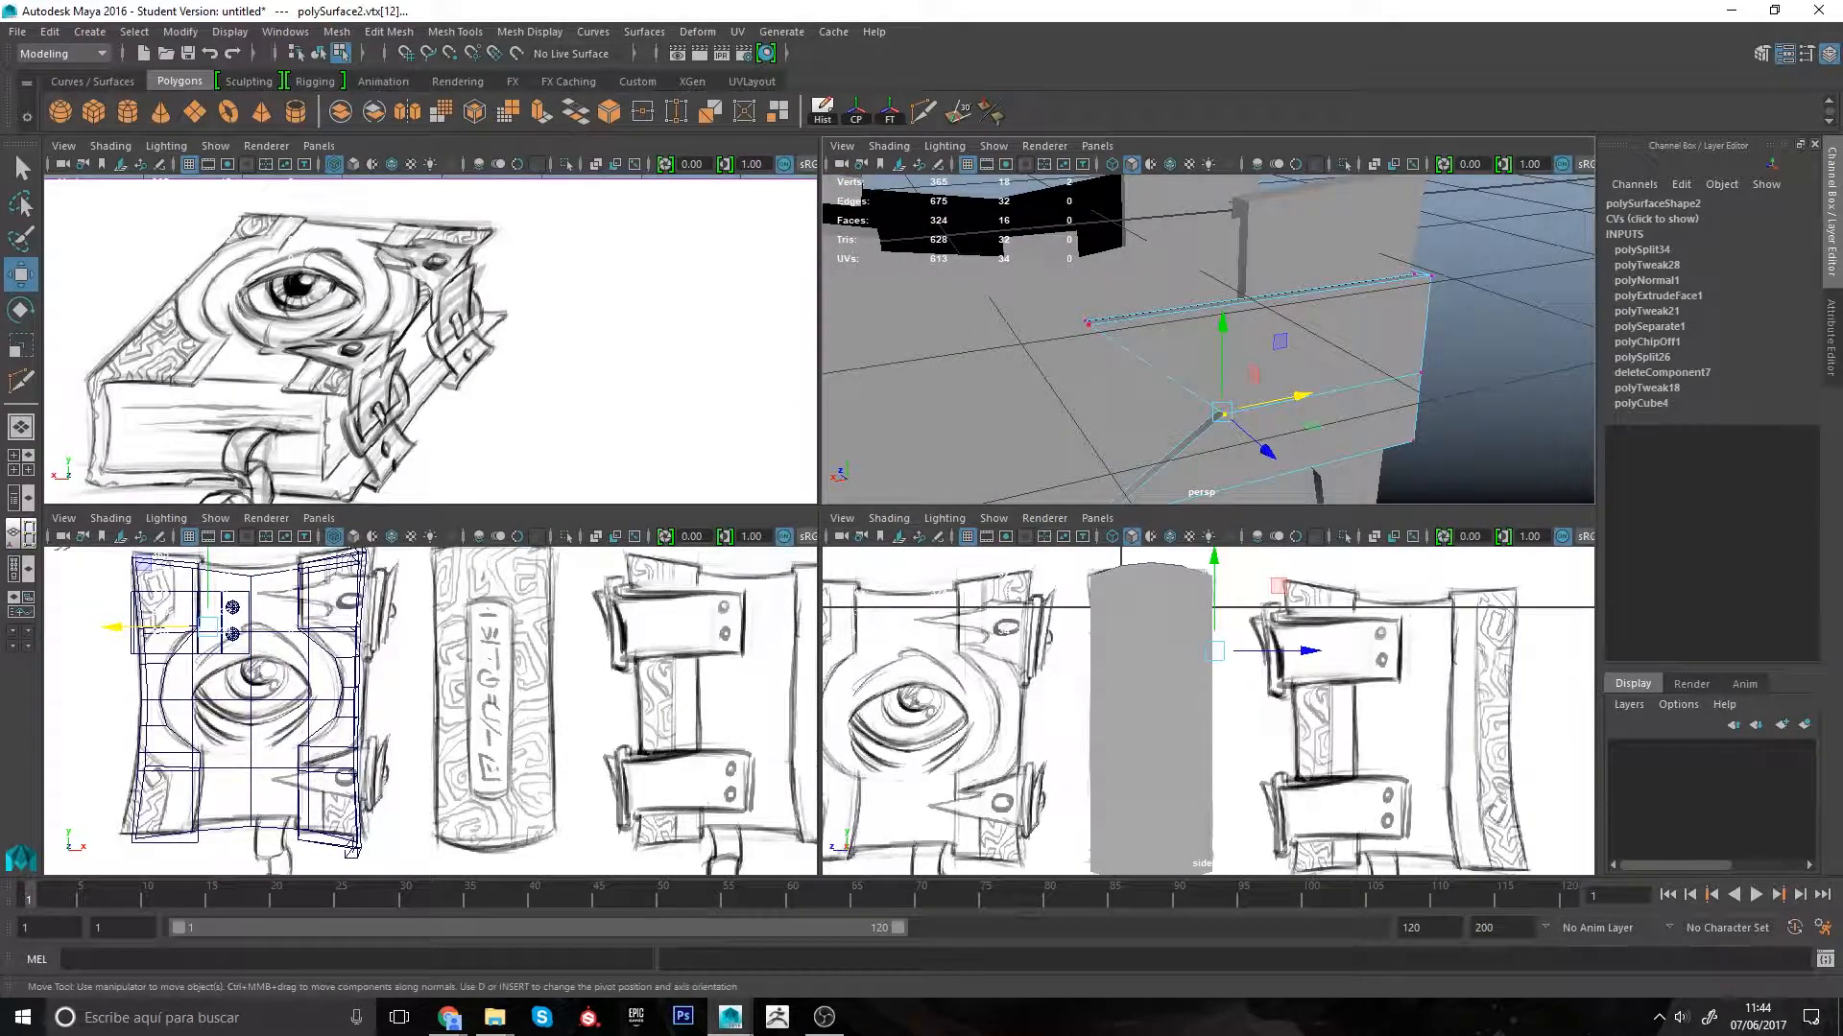
middle_click_drag(1136, 311, 1084, 256, "alt")
left_click_drag(1063, 418, 1115, 467)
left_click_drag(1149, 374, 1139, 359)
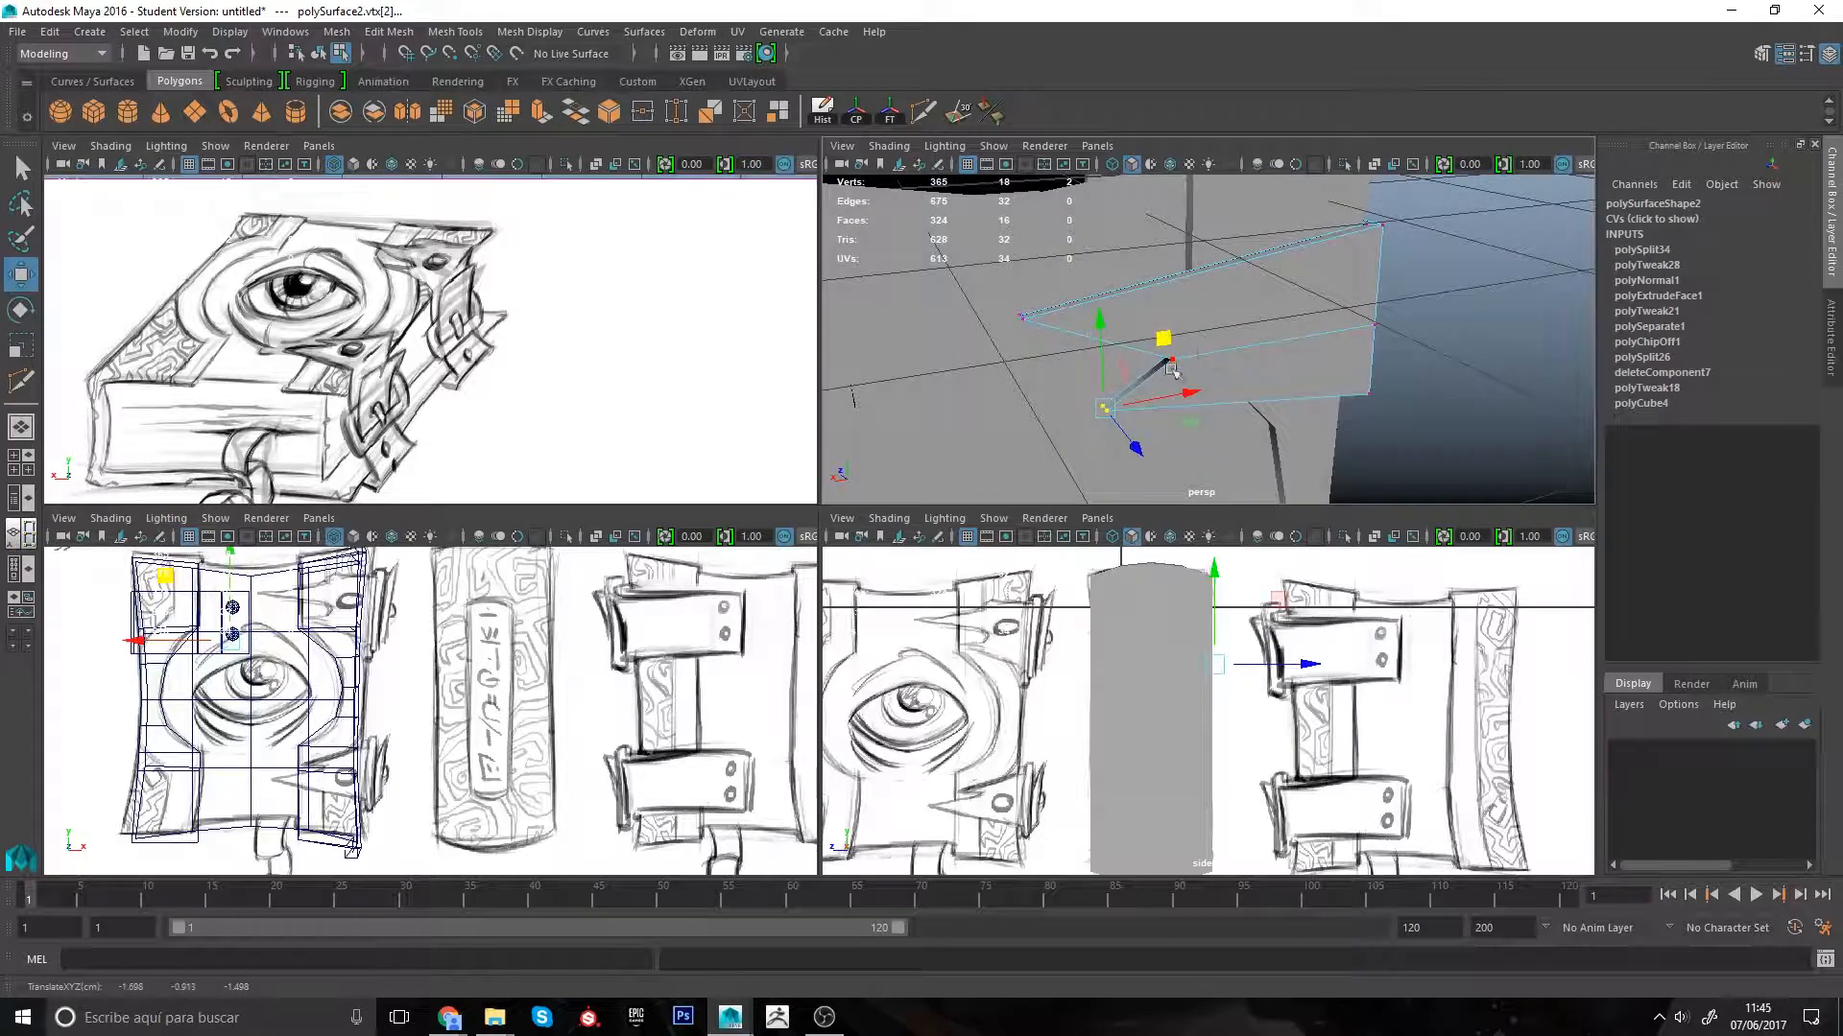
Step: Reposition the middle and lower end vertices of the front strap half to shape its slanted, pointed tip
right_click_drag(1172, 370, 1148, 357, "alt")
left_click_drag(1176, 325, 1151, 251)
left_click_drag(1004, 278, 1048, 331)
left_click_drag(1048, 355, 1047, 402, "alt")
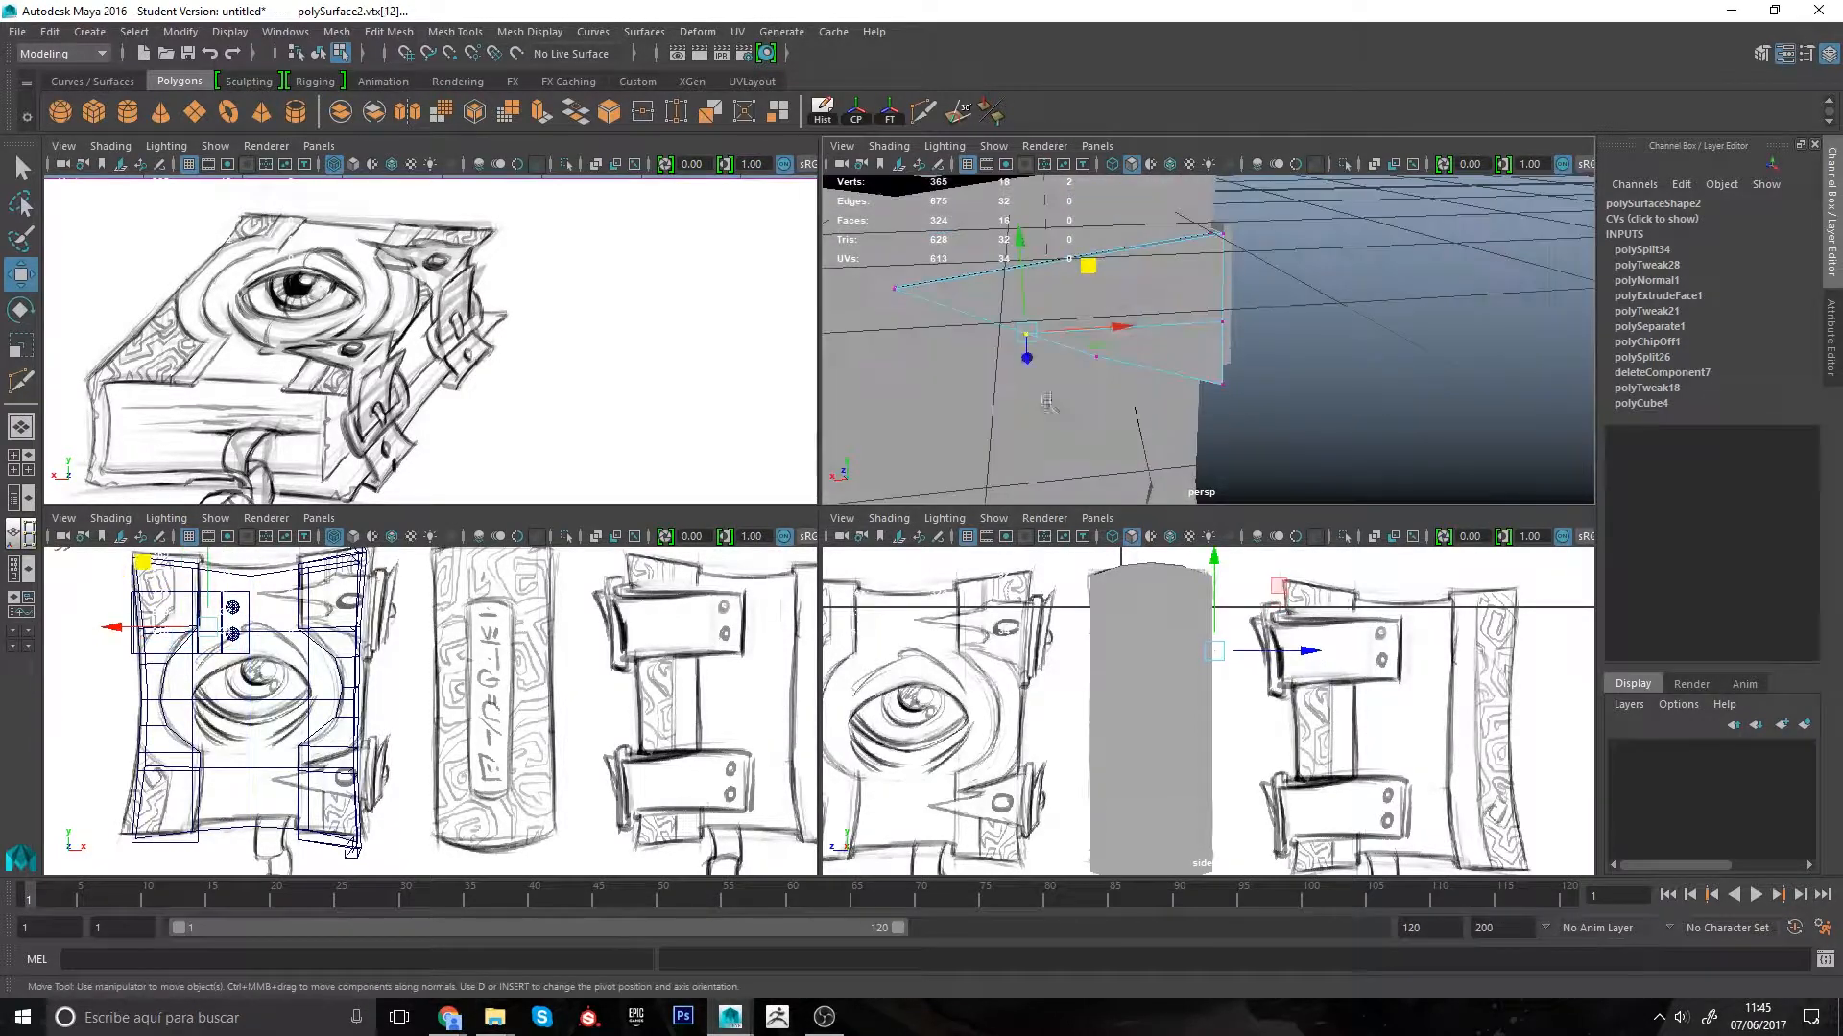
right_click_drag(1184, 399, 1142, 379, "alt")
left_click_drag(979, 257, 1114, 334)
left_click_drag(1200, 380, 1176, 415, "alt")
left_click_drag(1214, 392, 1185, 347, "alt")
left_click_drag(1217, 342, 1200, 343)
left_click_drag(1199, 342, 1186, 357, "alt")
key("4")
mouse_move(1121, 295)
left_mouse_down()
mouse_move(1159, 332)
mouse_move(1156, 391)
mouse_move(1155, 346)
left_mouse_up()
key("5")
Step: Cut across the front strap half near its tip and move the resulting vertices to refine the taper
scroll(1161, 384, "up", 3)
key("g")
middle_click_drag(1065, 360, 1105, 369, "alt")
left_click_drag(1105, 370, 1133, 384, "alt")
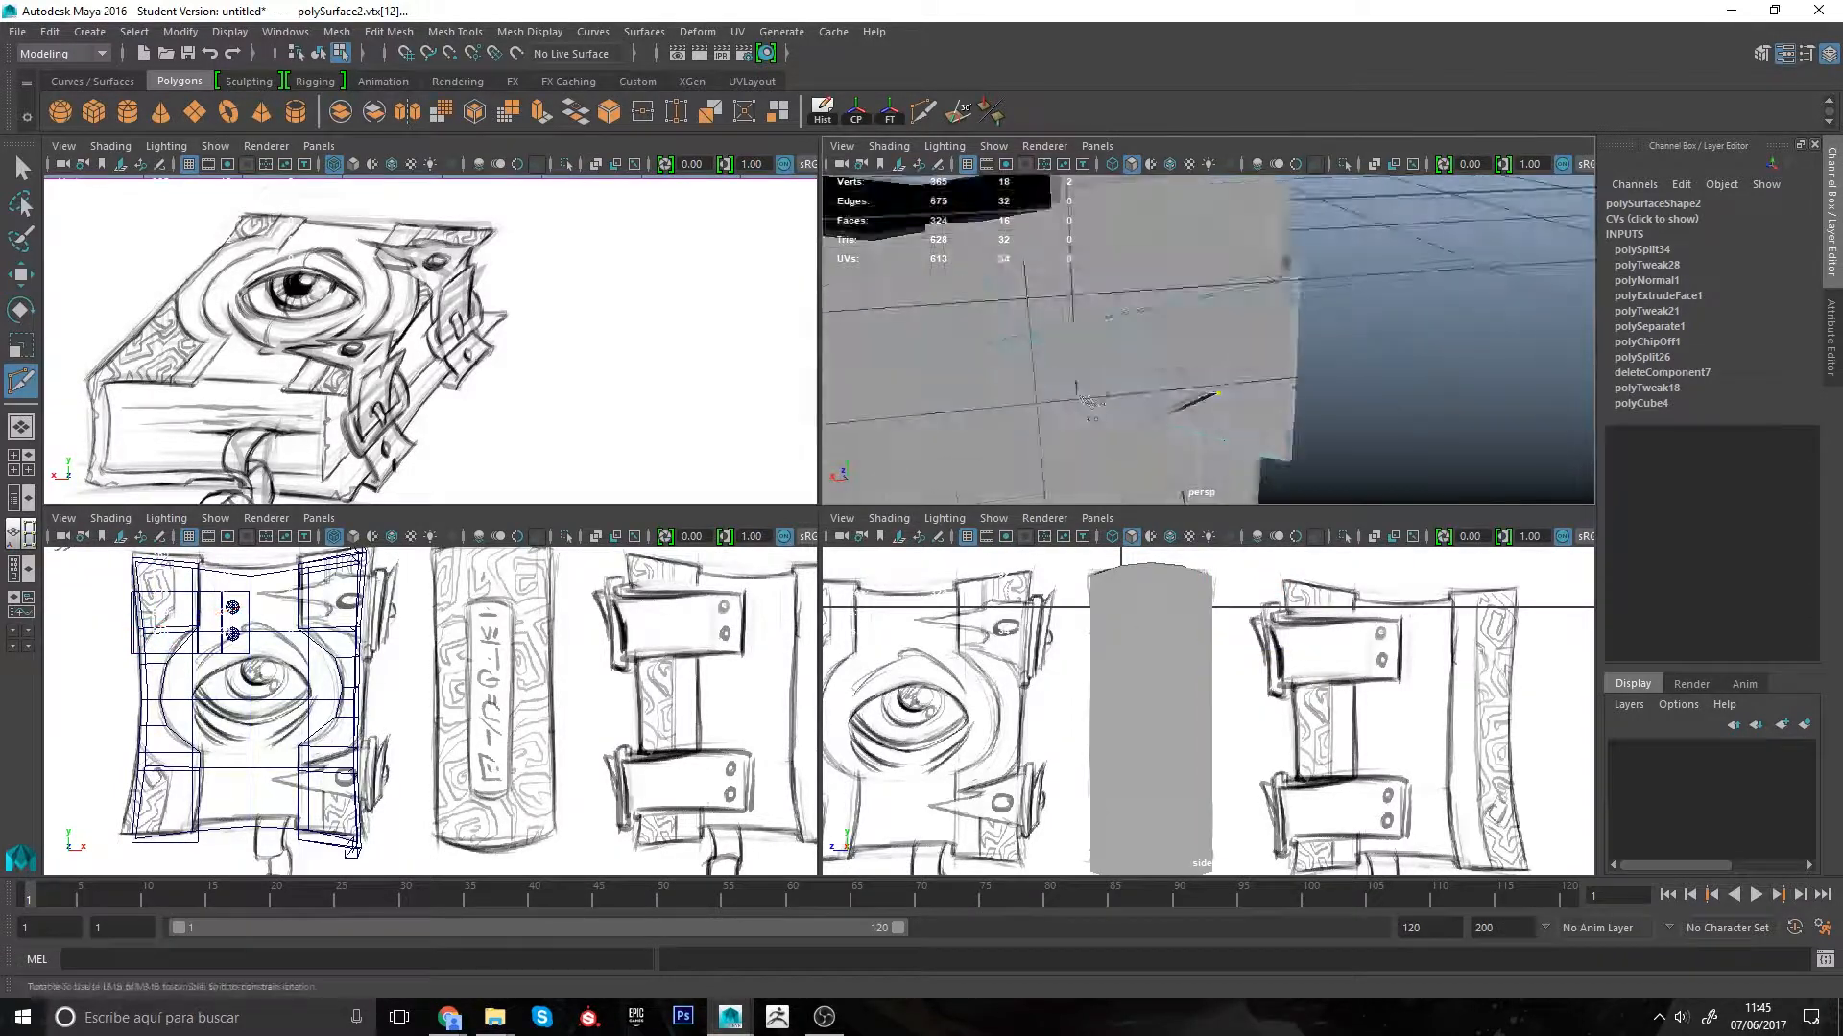
left_click_drag(1085, 280, 1152, 384)
right_click_drag(1152, 384, 1219, 375, "alt")
middle_click_drag(1152, 374, 1195, 388, "alt")
key("q")
key("w")
left_click_drag(996, 382, 1185, 408)
left_click_drag(1212, 432, 1194, 426)
Step: Duplicate a rivet dome, freeze its transformations and mirror it with a Scale Z of -1
left_click_drag(1194, 426, 1385, 363, "alt")
scroll(1224, 419, "down", 5)
left_click(1380, 362)
left_click(1385, 408)
left_click_drag(1386, 363, 1190, 326, "alt")
key("r")
scroll(1278, 377, "up", 5)
left_click(890, 111)
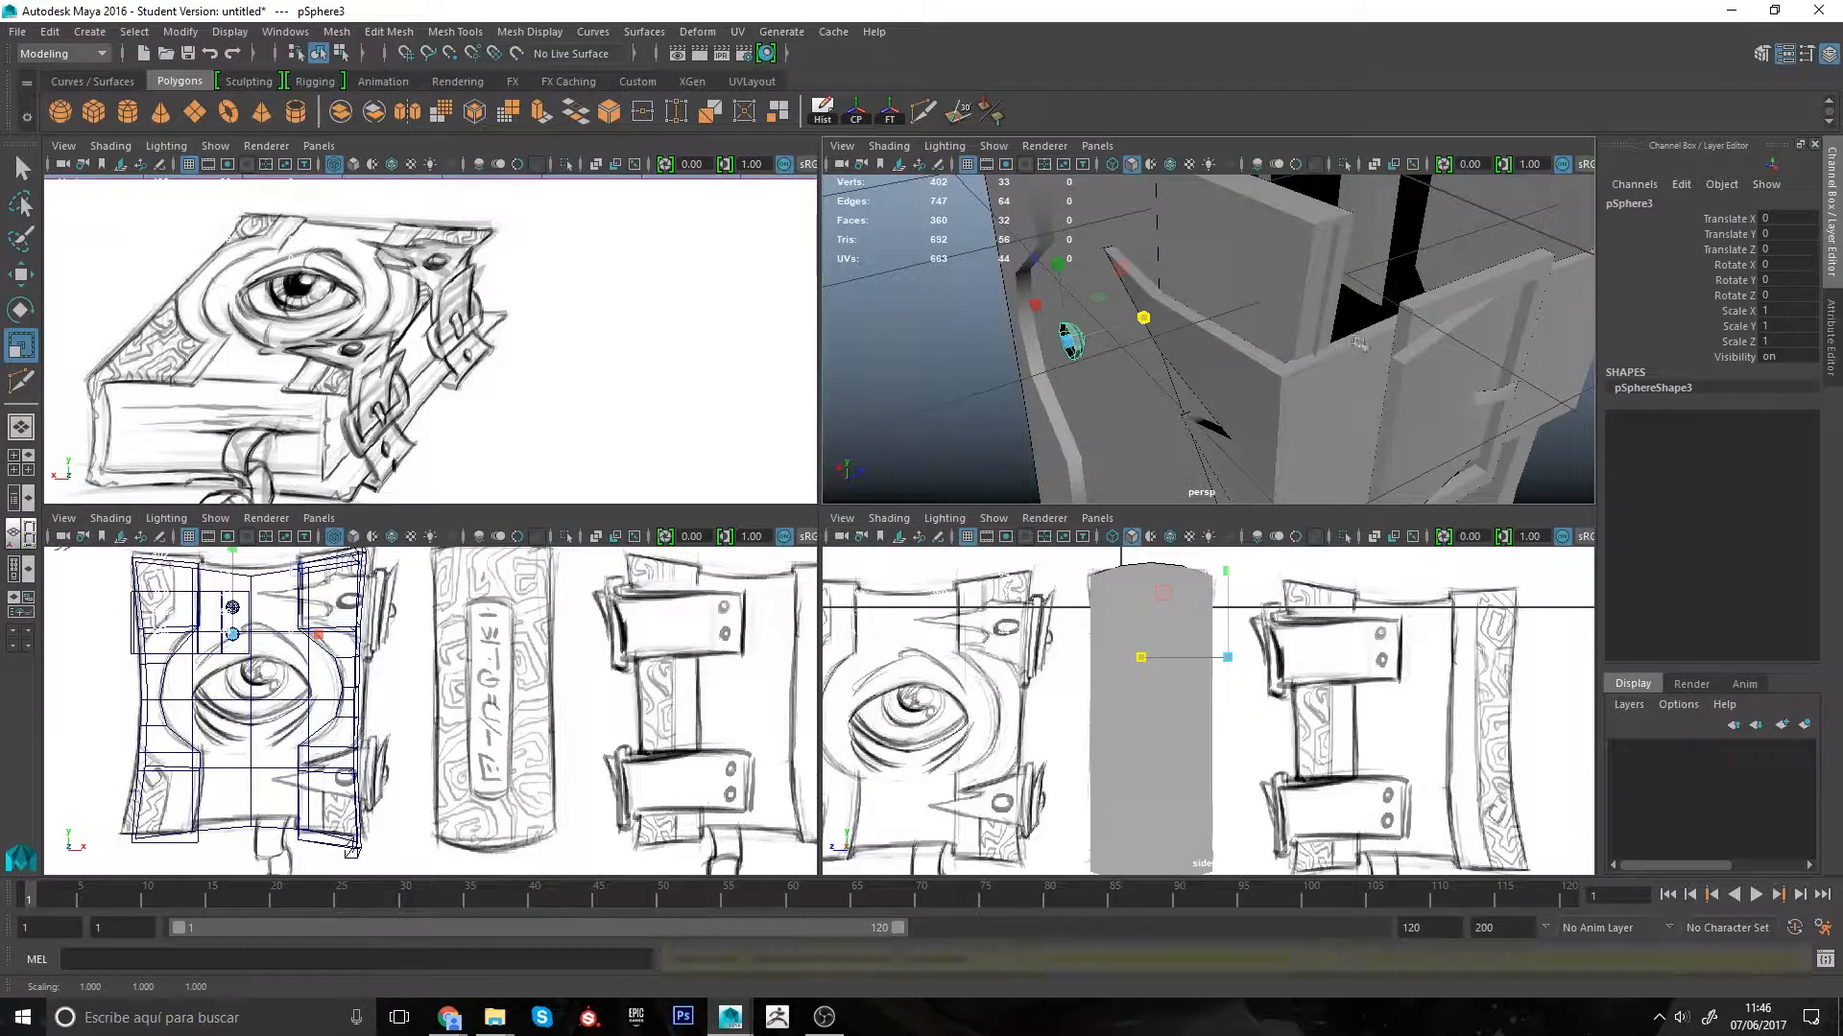
key("ctrl+z")
left_click_drag(960, 299, 1054, 338, "alt")
key("w")
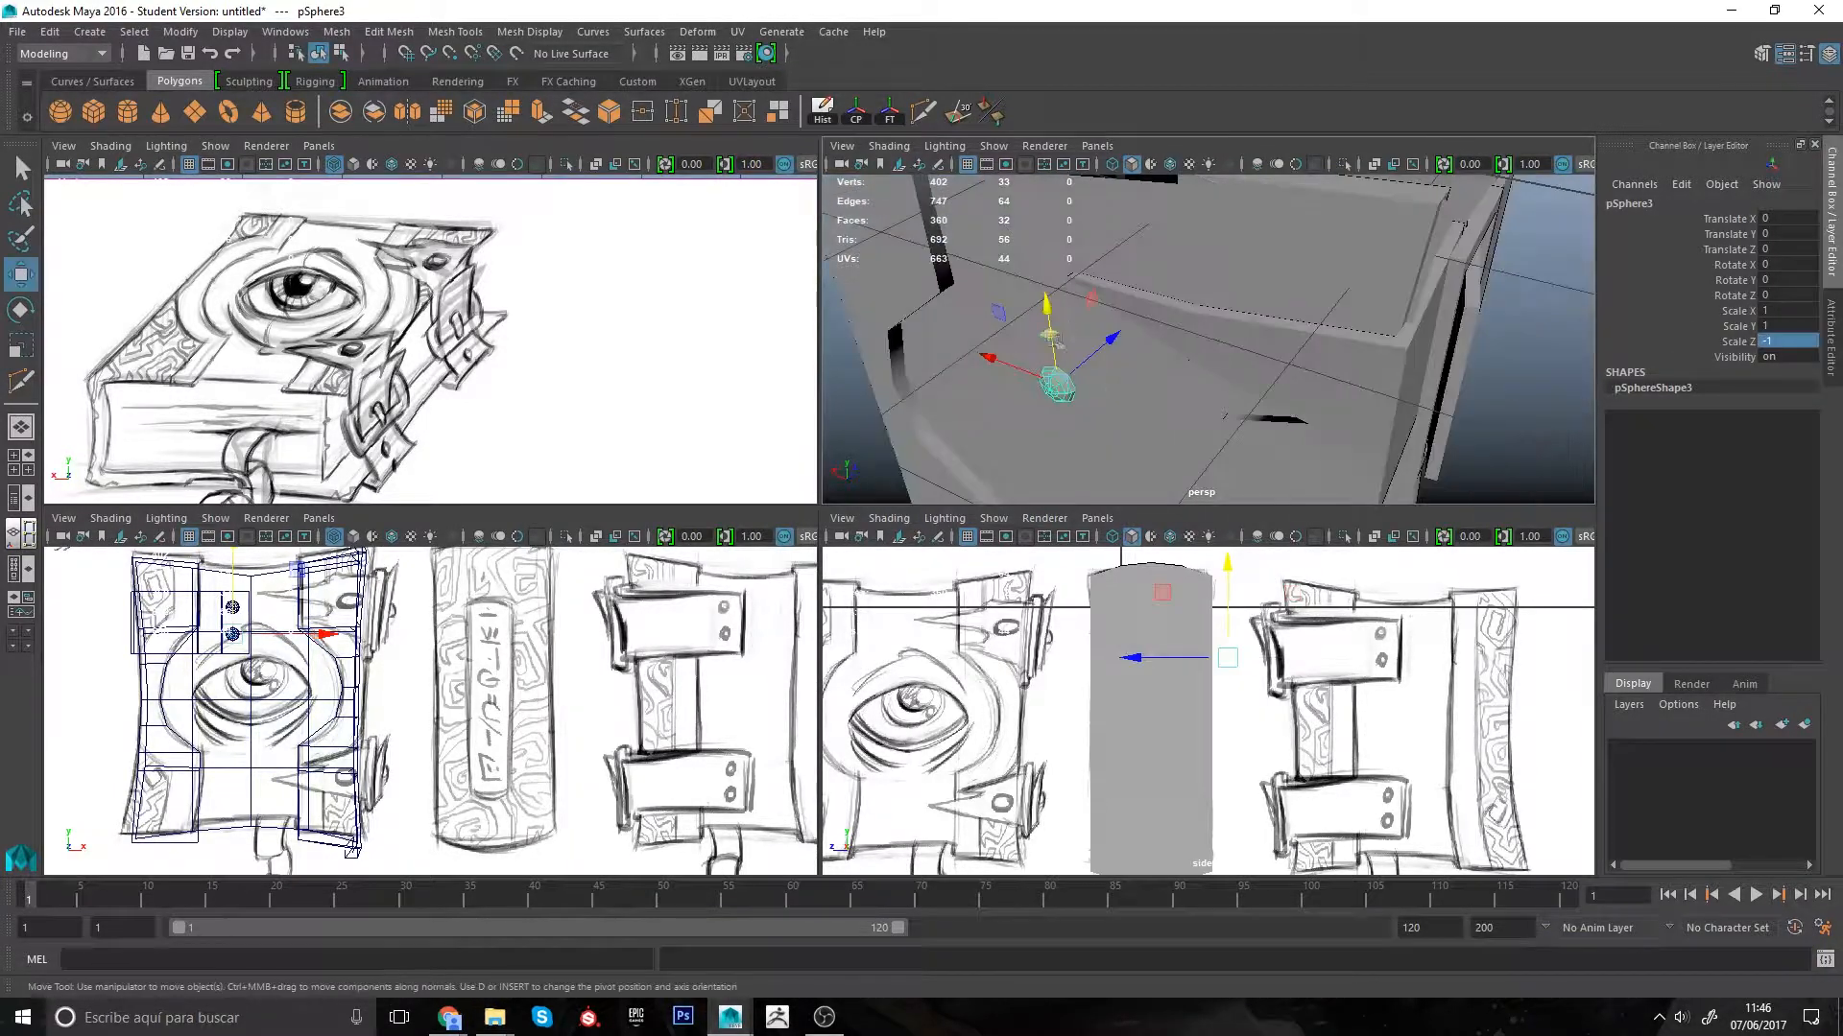
Step: Enlarge the mirrored rivet to a scale of 1.464 and place it on the pointed strap half, about X -1.304, Y 0.289, Z 0.207
left_click_drag(1263, 376, 1238, 315, "alt")
left_click_drag(1343, 332, 1336, 284, "alt")
left_click_drag(1336, 307, 1142, 327, "alt")
key("r")
left_click_drag(1228, 384, 1407, 355, "alt")
left_click_drag(1406, 355, 1315, 270, "alt")
key("w")
left_click_drag(1314, 270, 1274, 278, "alt")
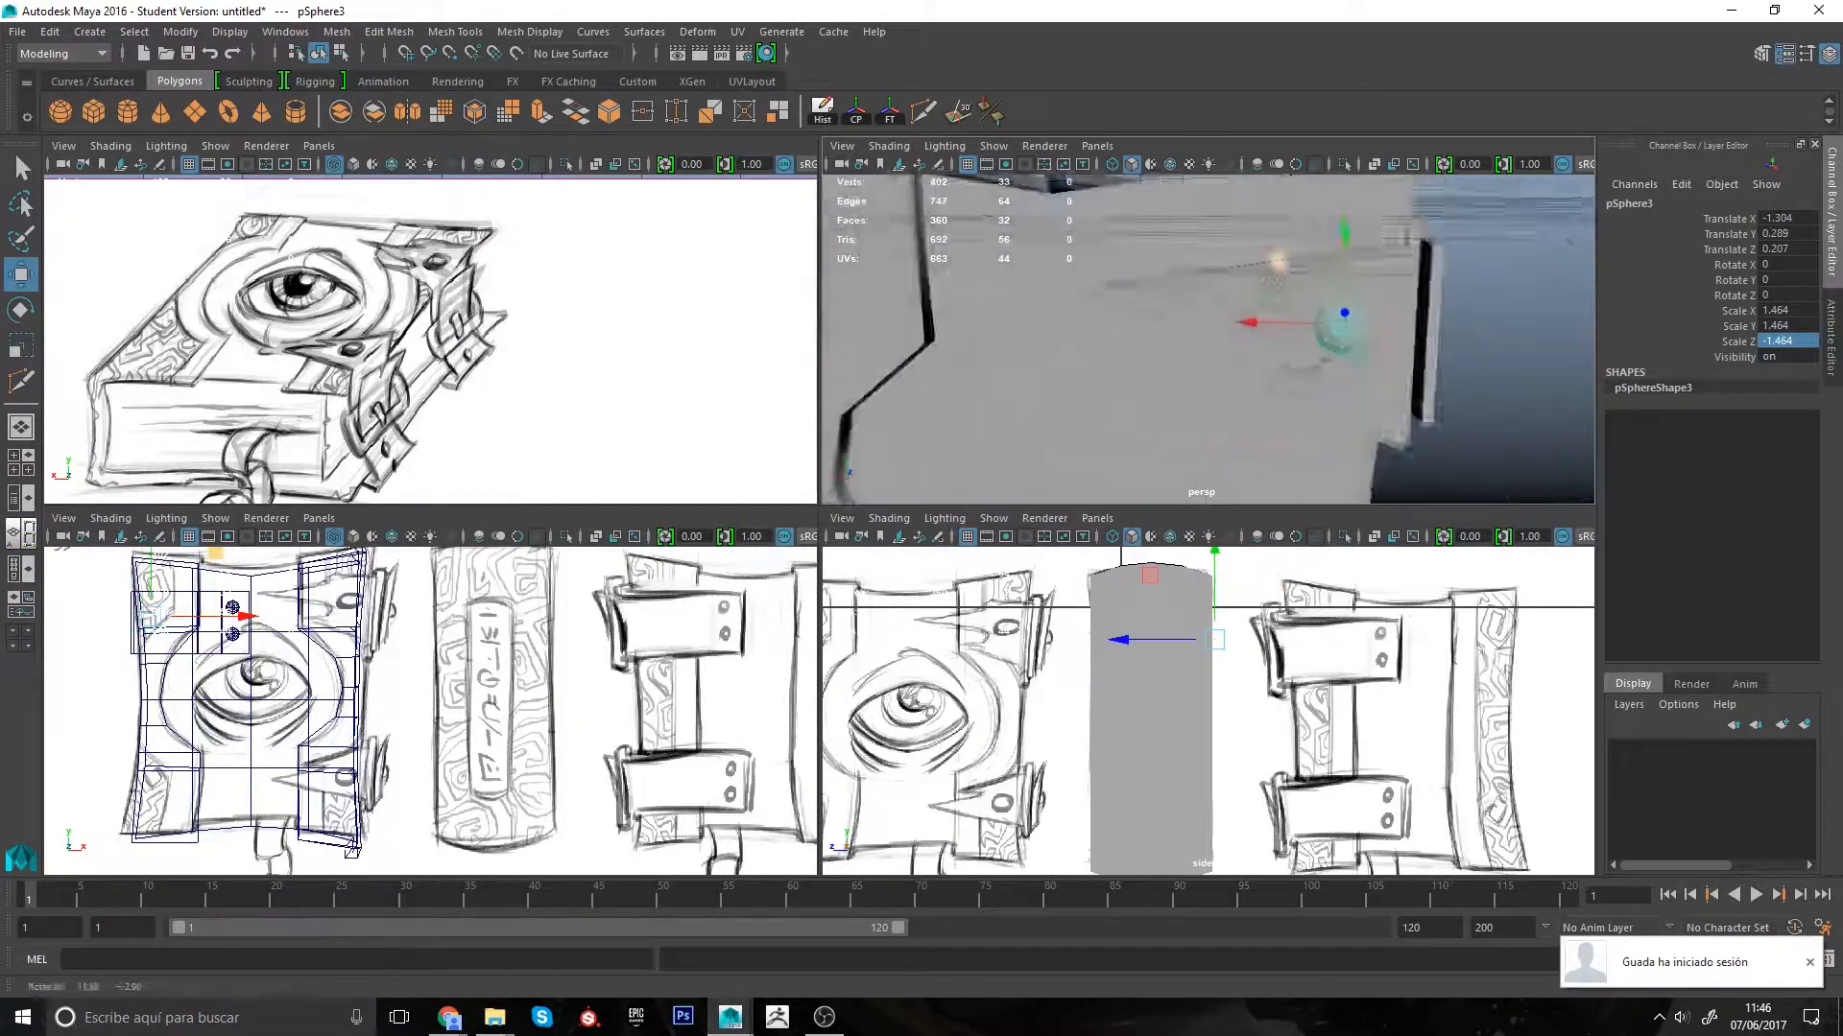
Step: Move the pointed strap half's lower inner vertices slightly toward the cover's edge, below the single rivet
left_click(1223, 373)
right_click_drag(1223, 373, 1186, 371)
left_click_drag(1157, 338, 1206, 387)
left_click_drag(1240, 303, 1251, 302)
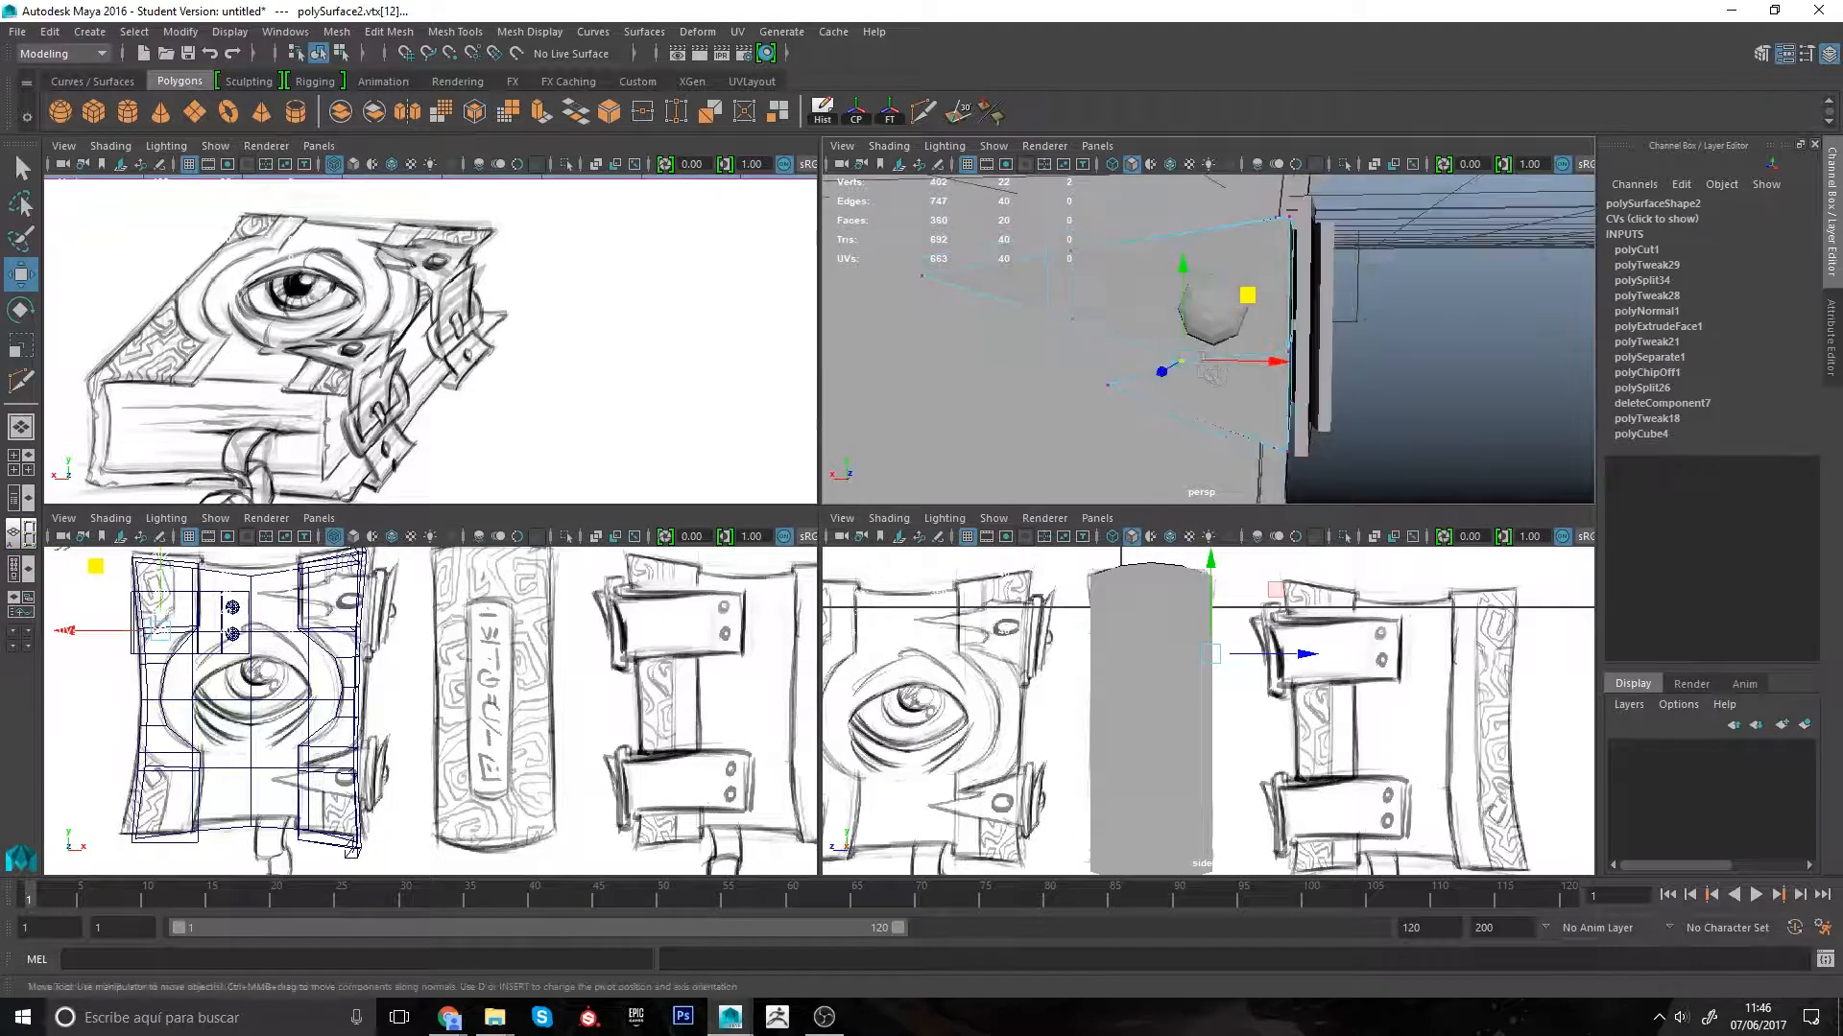
right_click_drag(1272, 324, 1312, 286)
left_click(1265, 312)
Step: Reposition the pointed strap half's vertices at the book's corner to refine how it bends around the edge
left_click_drag(1266, 309, 1190, 288, "alt")
right_click_drag(1209, 326, 1166, 325)
left_click(1316, 205)
left_click(1150, 368)
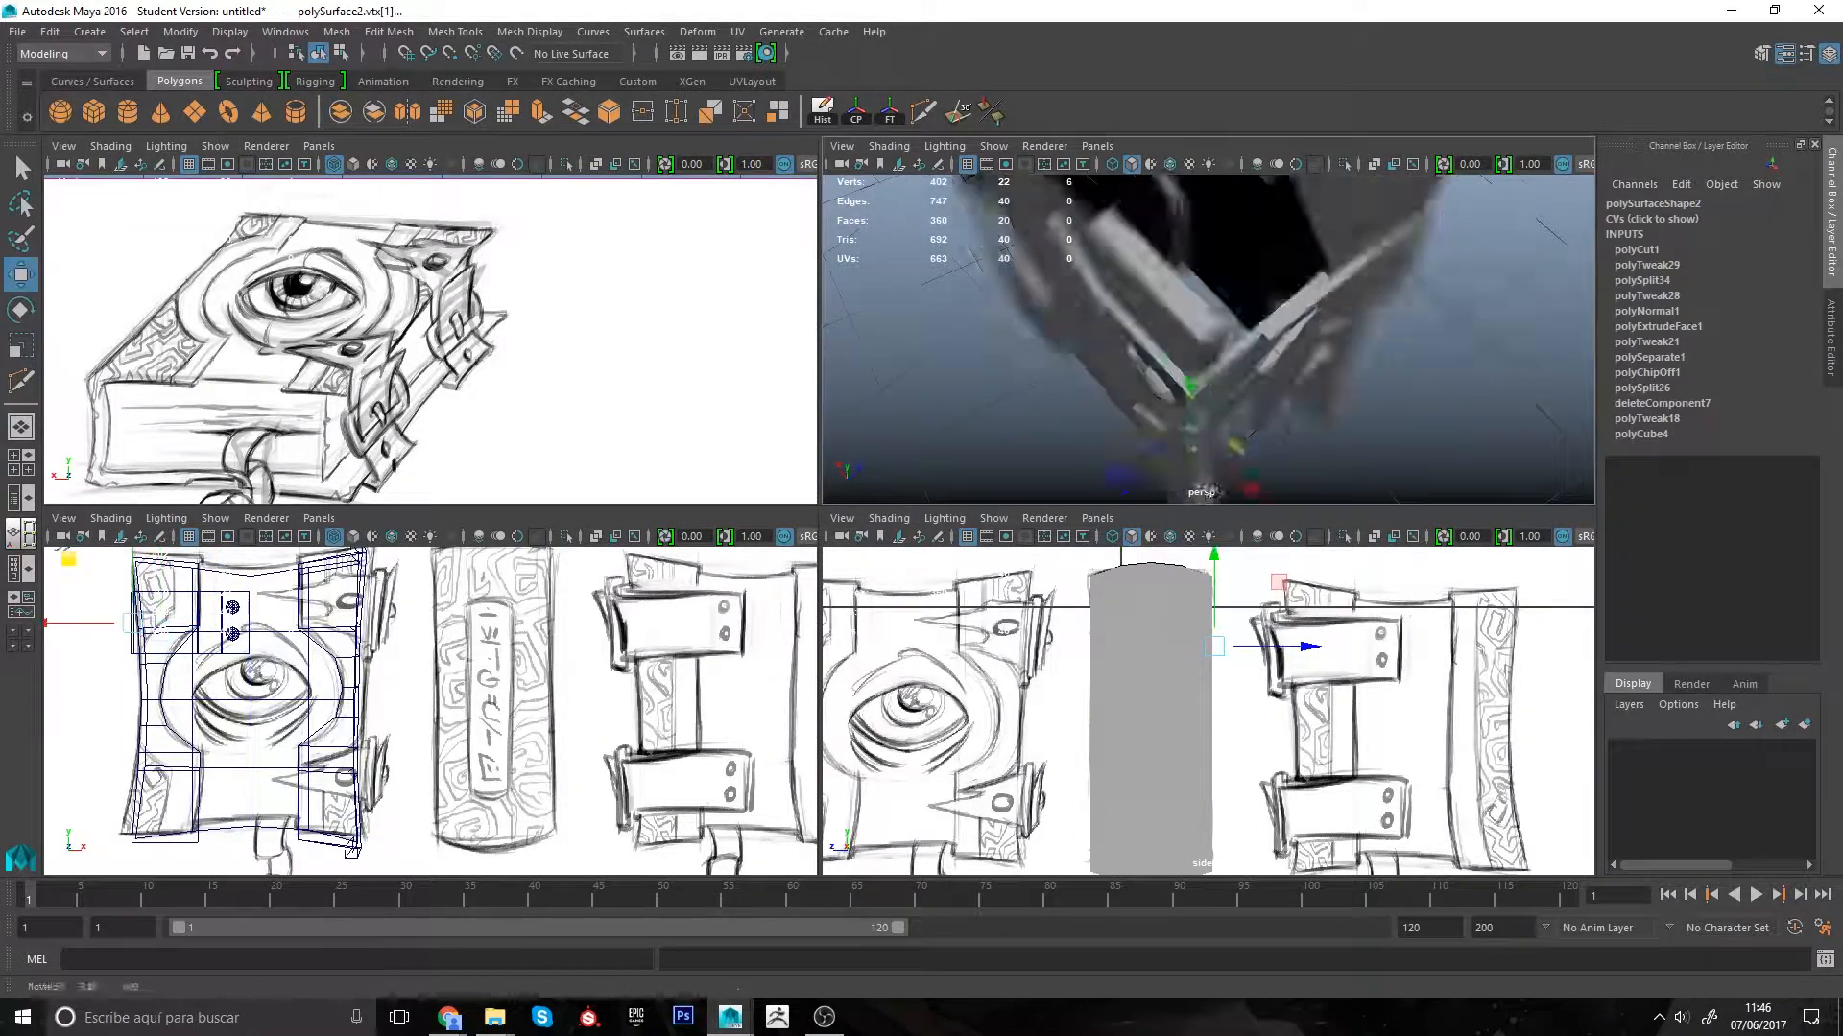
left_click_drag(1236, 401, 1042, 206, "alt")
left_click(1103, 408)
mouse_move(1169, 425)
left_mouse_down("alt")
mouse_move(1142, 448)
mouse_move(1251, 459)
mouse_move(1364, 410)
mouse_move(1334, 384)
left_mouse_up("alt")
key("w")
left_click(1199, 464, "shift")
mouse_move(1257, 393)
left_mouse_down()
mouse_move(1310, 437)
mouse_move(1281, 422)
mouse_move(1382, 447)
mouse_move(1200, 388)
left_mouse_up()
key("4")
key("5")
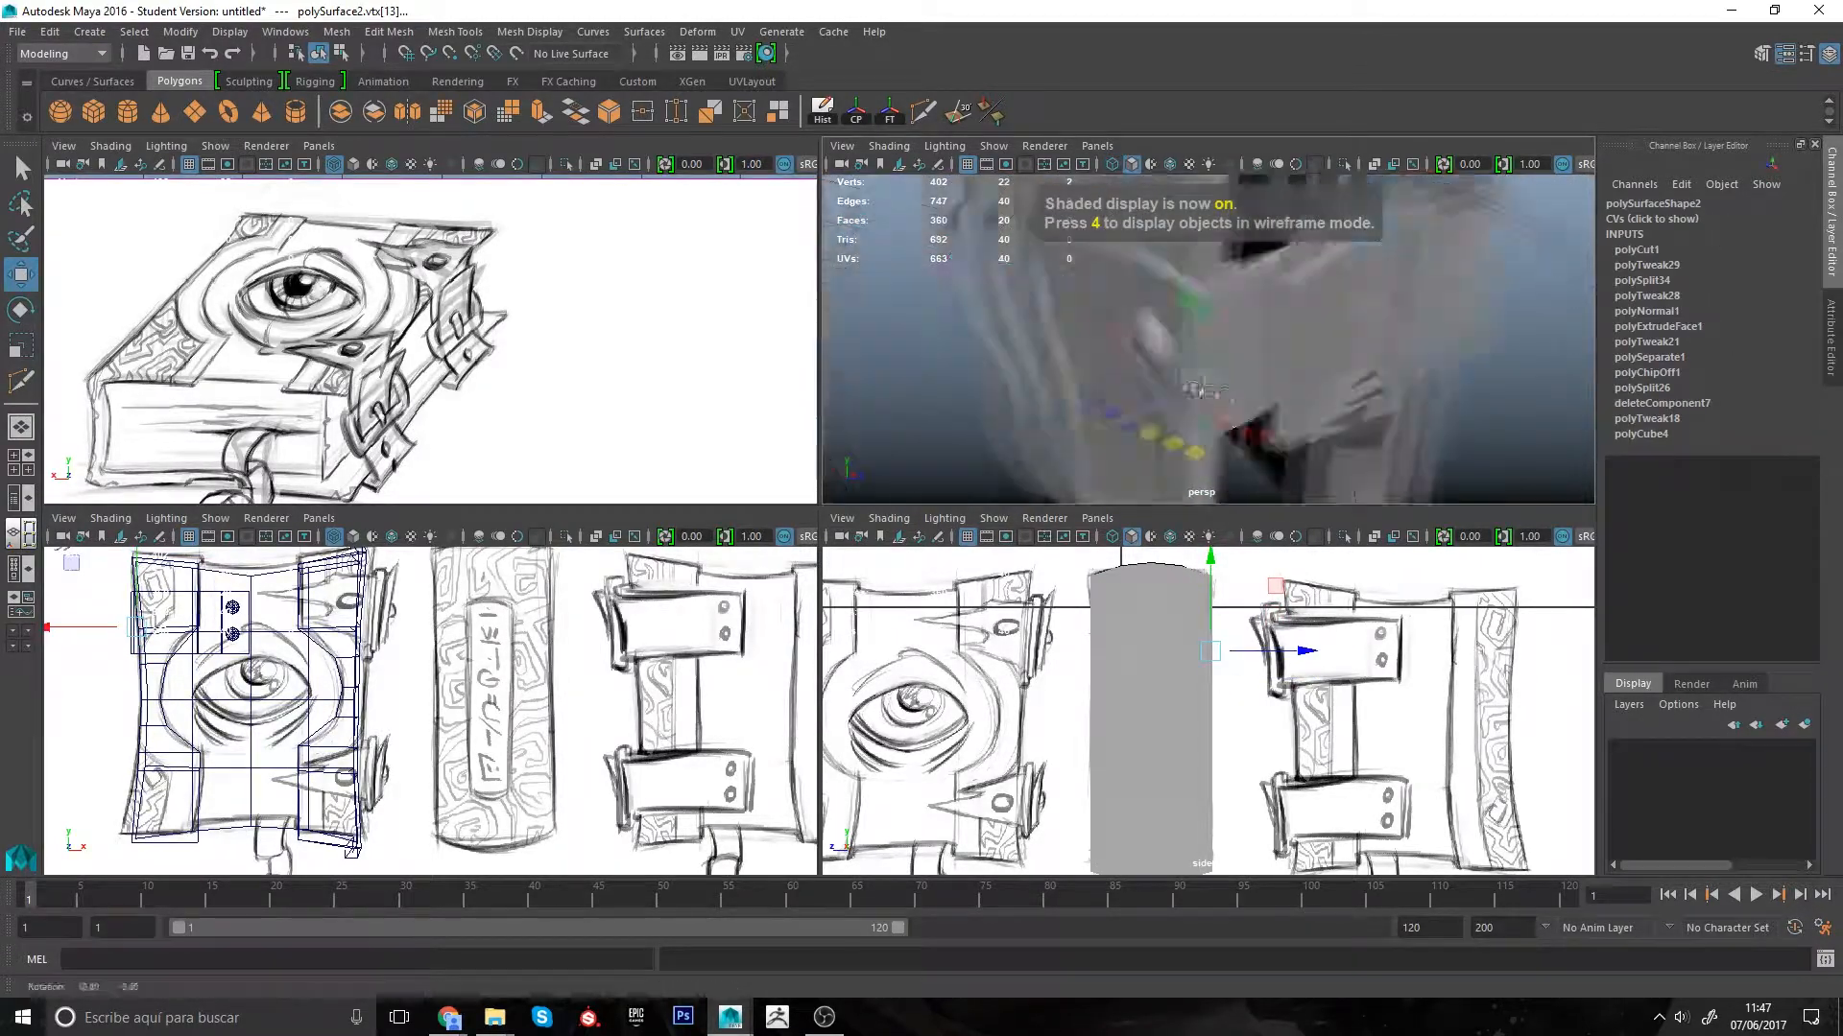
Step: Select the strap half with two rivets and adjust its vertices where it wraps around the book
left_click_drag(1032, 336, 1238, 383, "alt")
left_click(1036, 384)
left_click(1248, 250)
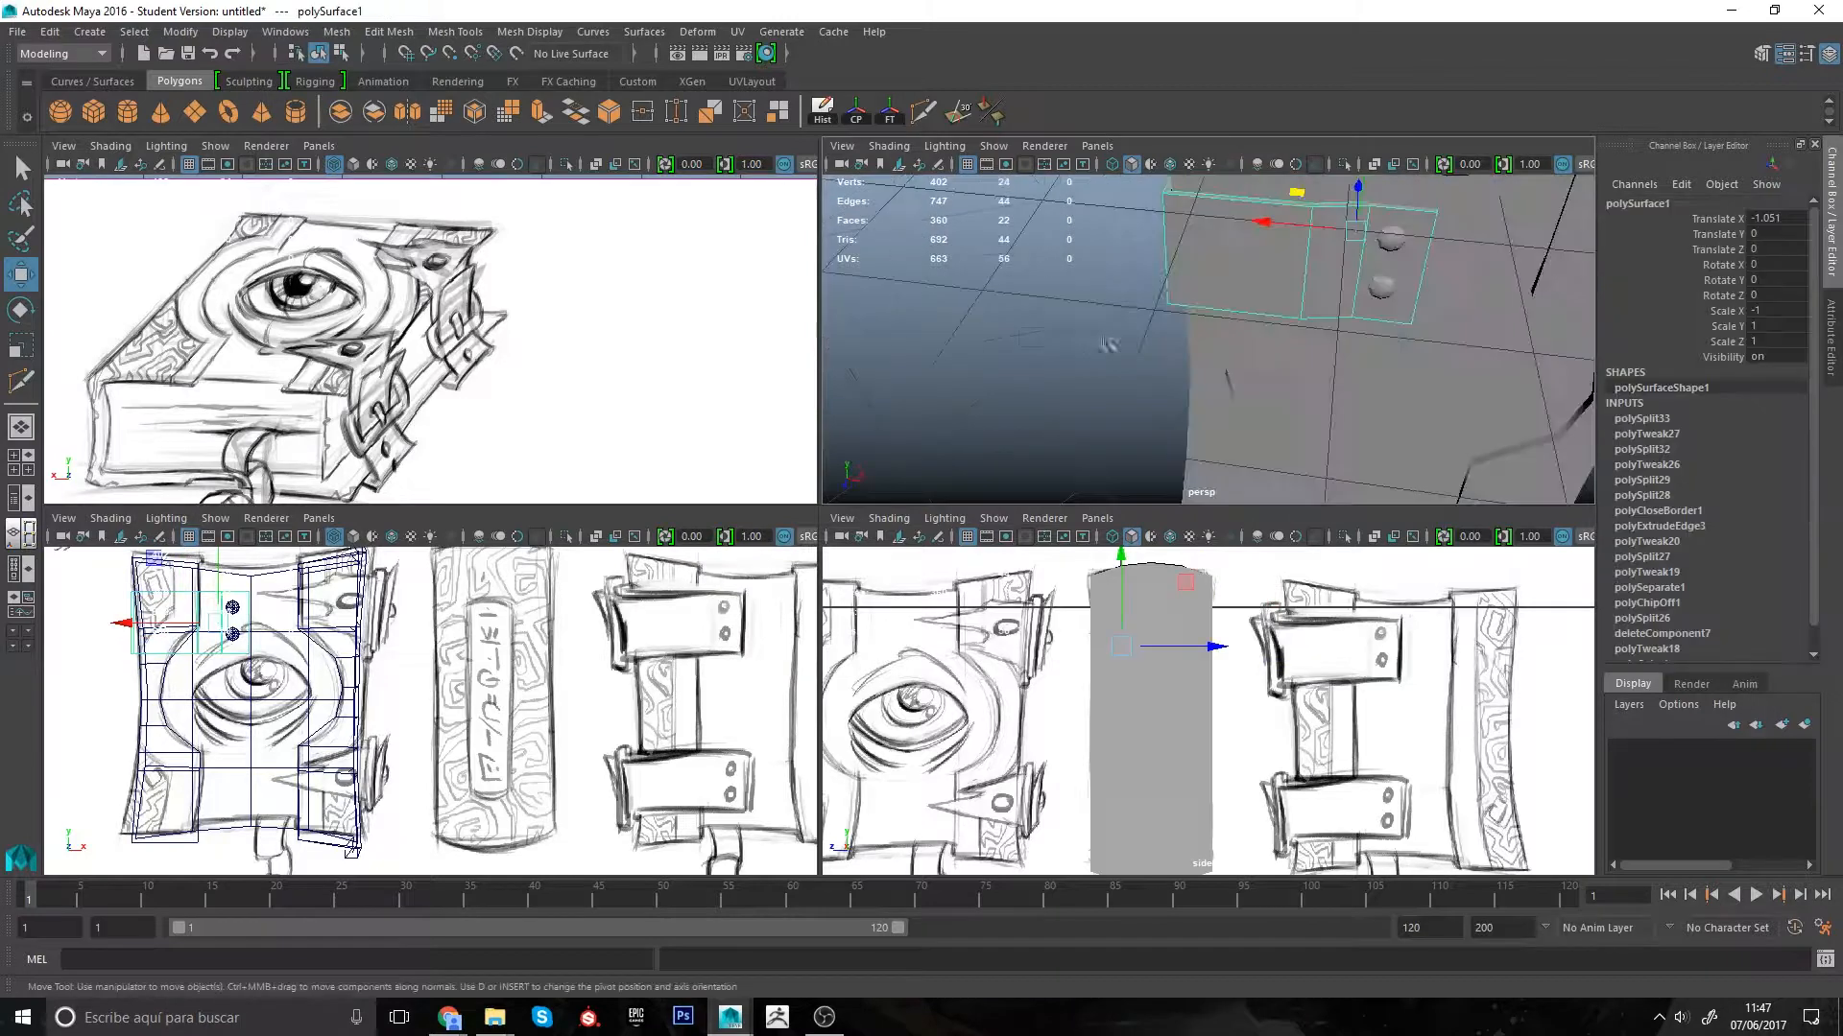
right_click_drag(1238, 288, 1171, 288)
key("4")
key("5")
left_click_drag(1113, 250, 1211, 335)
key("4")
mouse_move(1190, 403)
left_mouse_down()
mouse_move(1213, 440)
mouse_move(1343, 422)
mouse_move(1133, 360)
mouse_move(1199, 389)
mouse_move(1238, 360)
mouse_move(1200, 384)
left_mouse_up()
key("5")
Step: Select the upper strap's halves, buckle and rivets, duplicate them and combine the copies into one mesh
left_click(1439, 412)
left_click(1224, 355)
left_click(1195, 360, "shift")
left_click(1322, 380, "shift")
left_click(1323, 340, "shift")
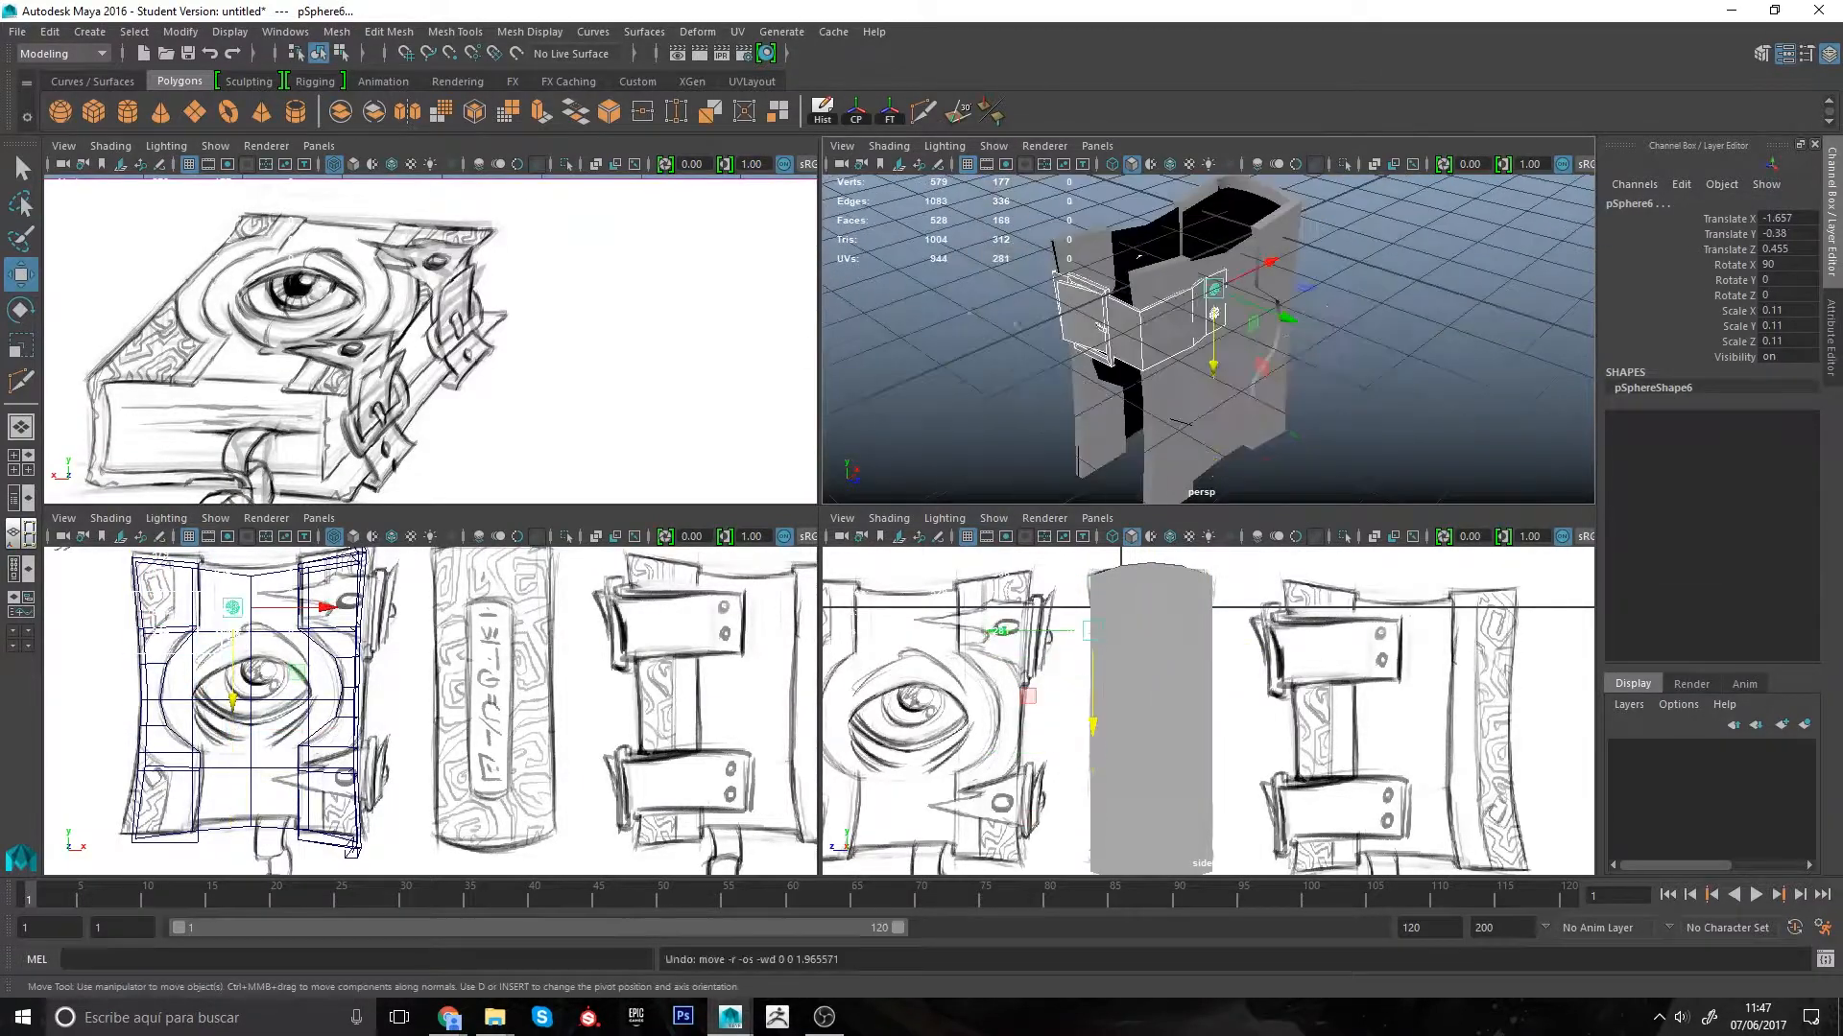
left_click(341, 112)
Step: Move the combined copy down to the lower strap position in the sketch and separate it into its parts
left_click_drag(1235, 319, 1156, 235, "alt")
middle_click_drag(491, 724, 581, 685, "alt")
middle_click_drag(580, 685, 580, 727)
left_click_drag(1113, 326, 1382, 326, "alt")
left_click_drag(1173, 361, 1136, 402, "alt")
left_click(374, 112)
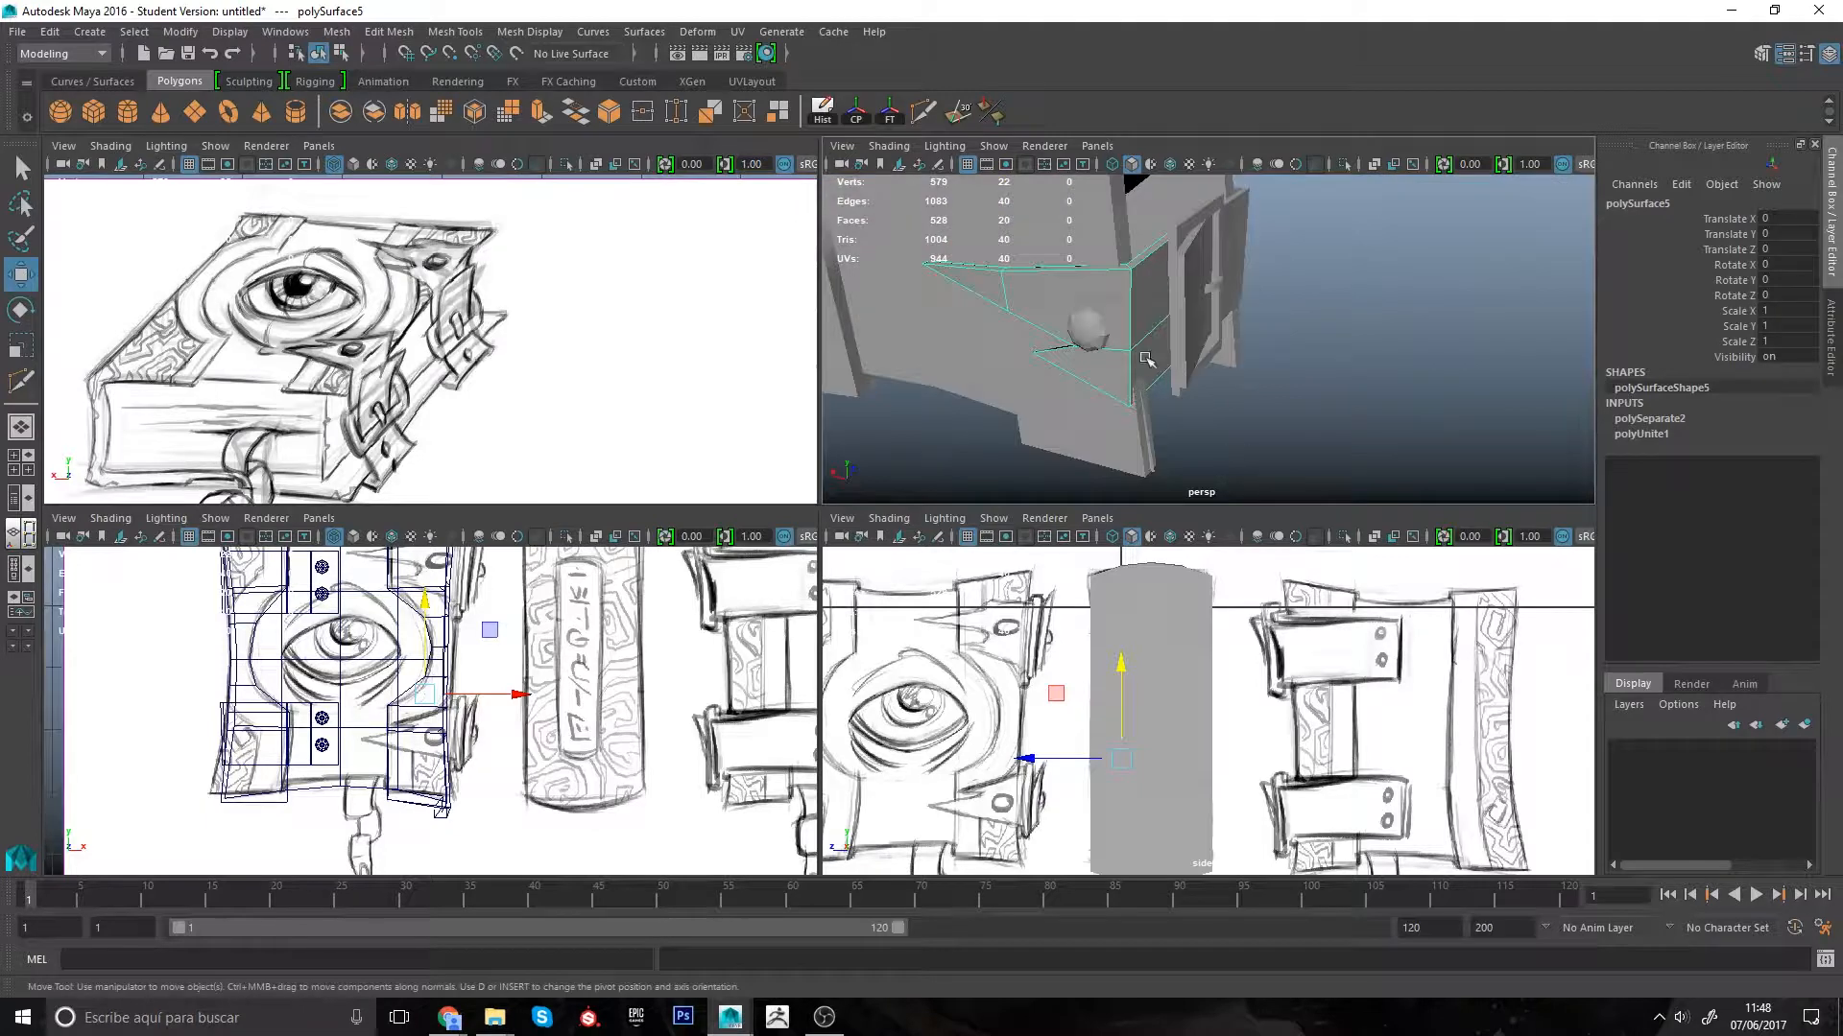
Step: Center the pivot of the lower strap's pointed half and flip it vertically with a Scale Y of -1
mouse_move(1146, 359)
right_mouse_down("shift")
mouse_move(1164, 575)
mouse_move(1152, 369)
right_mouse_up("shift")
left_click_drag(1152, 370, 1180, 346, "alt")
left_click(857, 117)
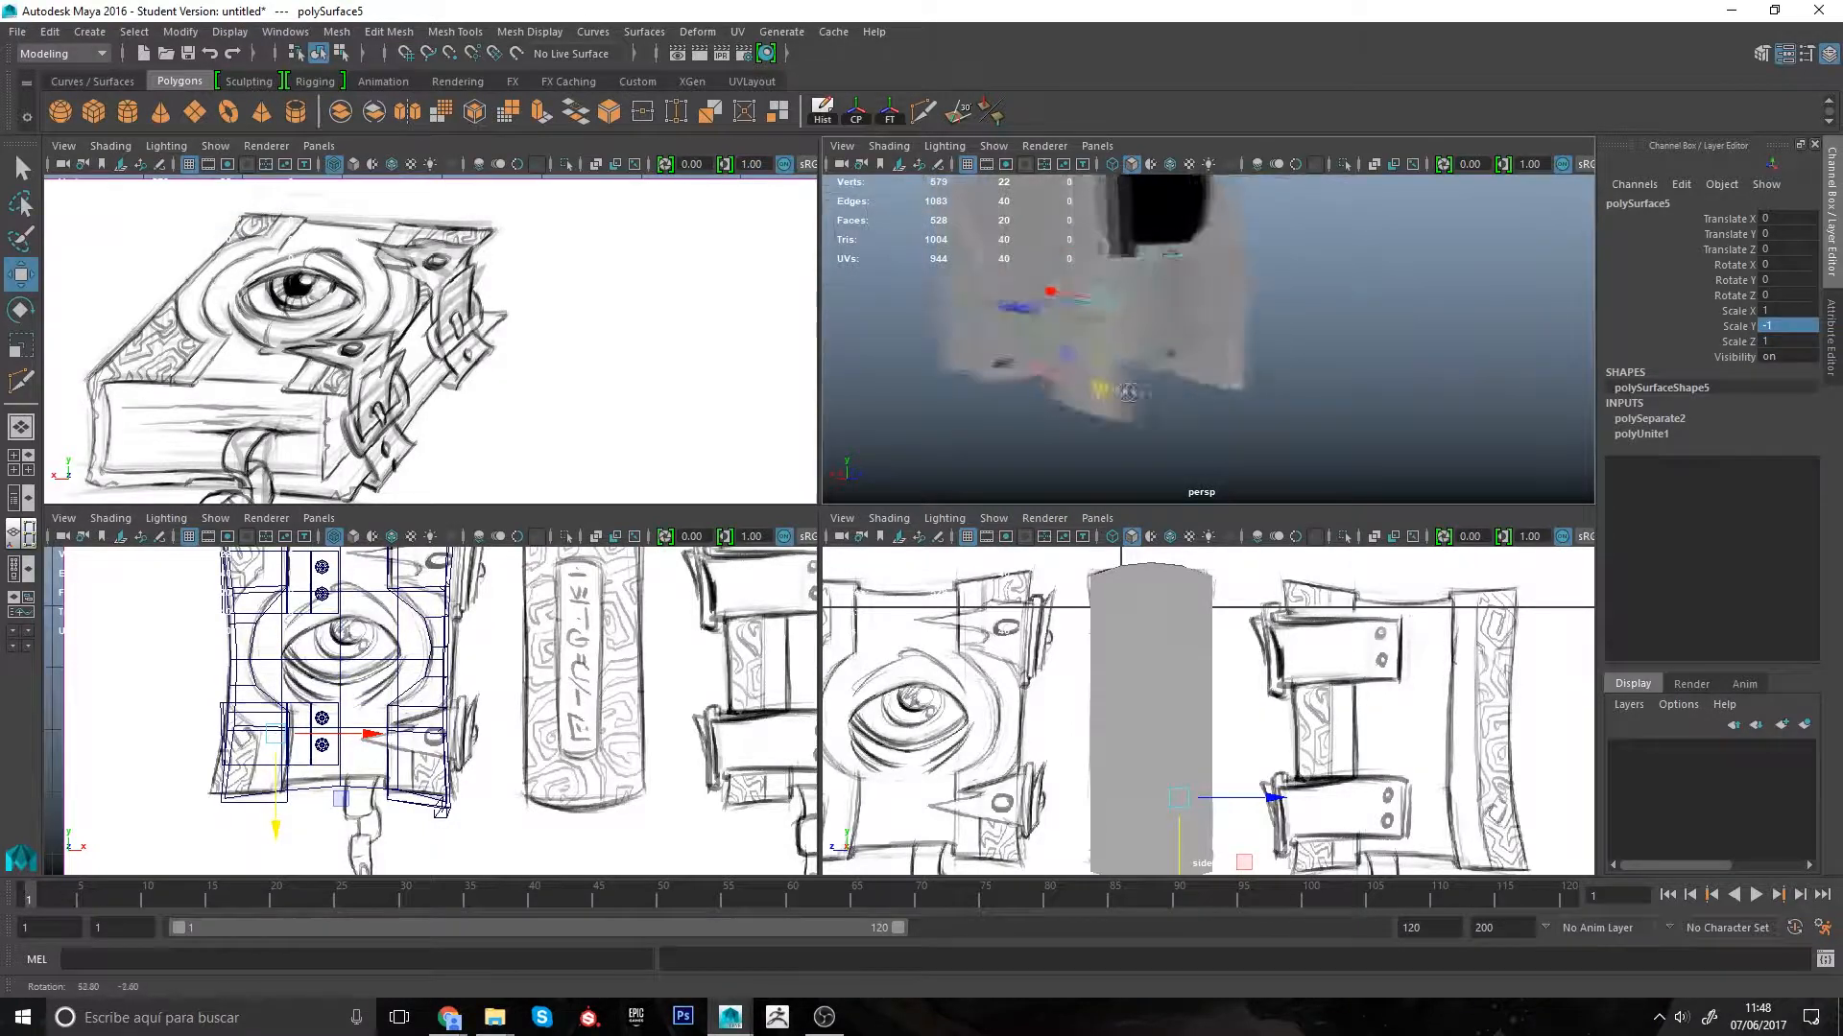
Step: Reposition the single rivet on the lower strap's flipped pointed half
left_click(1169, 321)
right_click_drag(1147, 383, 1231, 490, "alt")
left_click(1191, 315)
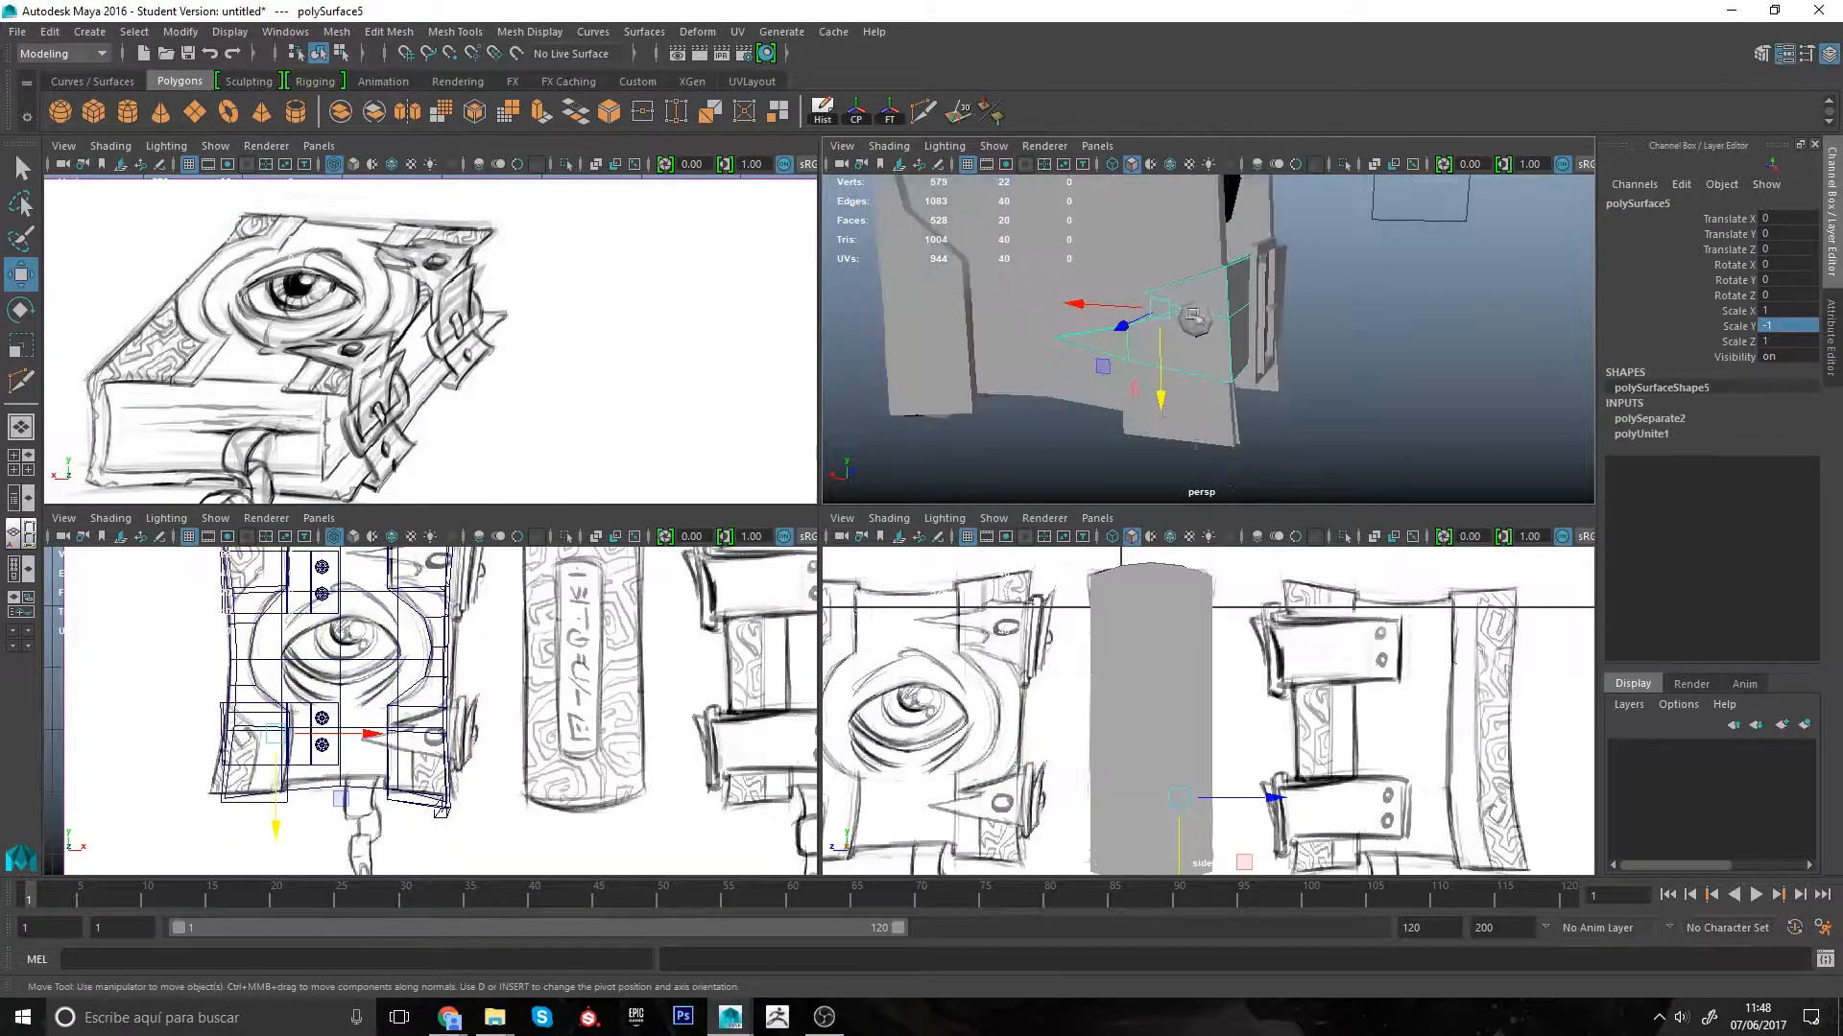
left_click_drag(1190, 266, 1191, 282)
left_click_drag(1191, 283, 1017, 278)
Step: Move the corner vertices of the lower strap's two-rivet half to fit it around the book's edge
left_click_drag(1056, 394, 1175, 312, "alt")
left_click(1210, 444)
mouse_move(1176, 317)
right_mouse_down()
mouse_move(1118, 317)
mouse_move(1166, 331)
right_mouse_up()
left_click_drag(1125, 360, 1161, 288)
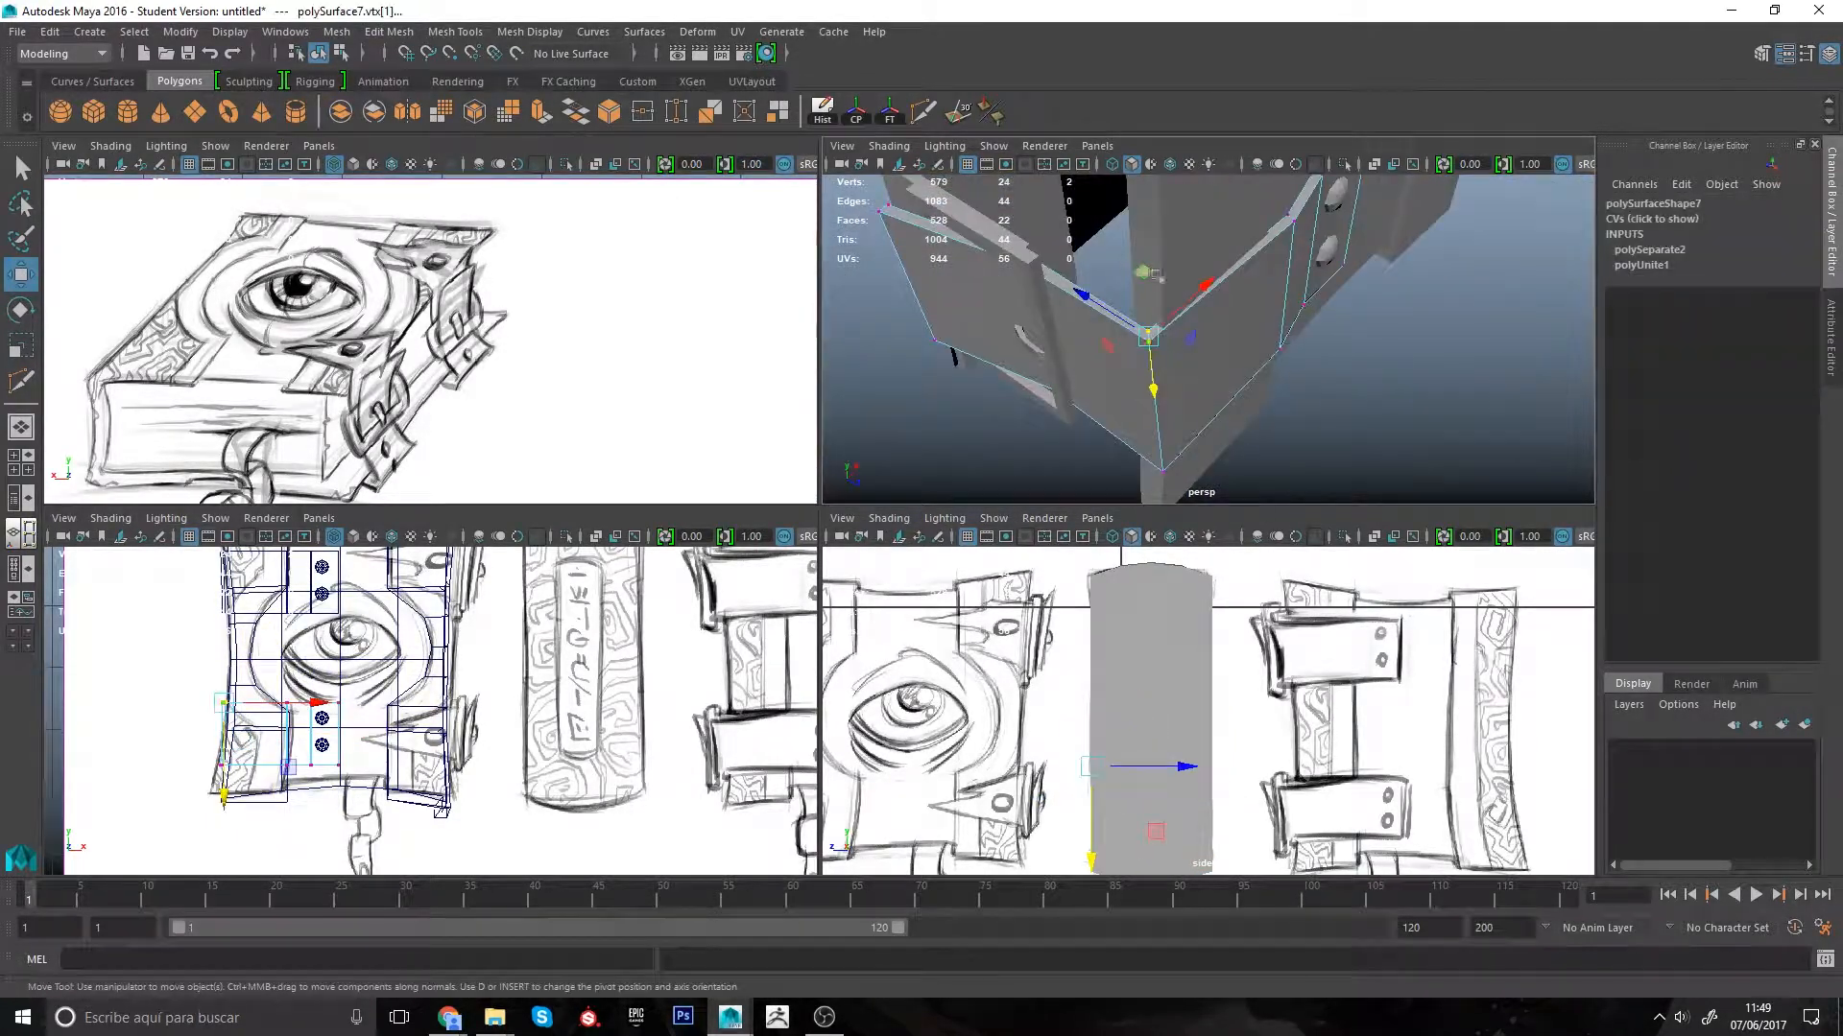
left_click_drag(1180, 425, 1147, 495)
left_click_drag(1166, 442, 1283, 350, "alt")
left_click(1206, 389)
Step: Delete the surplus edge loops from the book's cover and select the adjoining side piece
right_click_drag(720, 403, 629, 428, "alt")
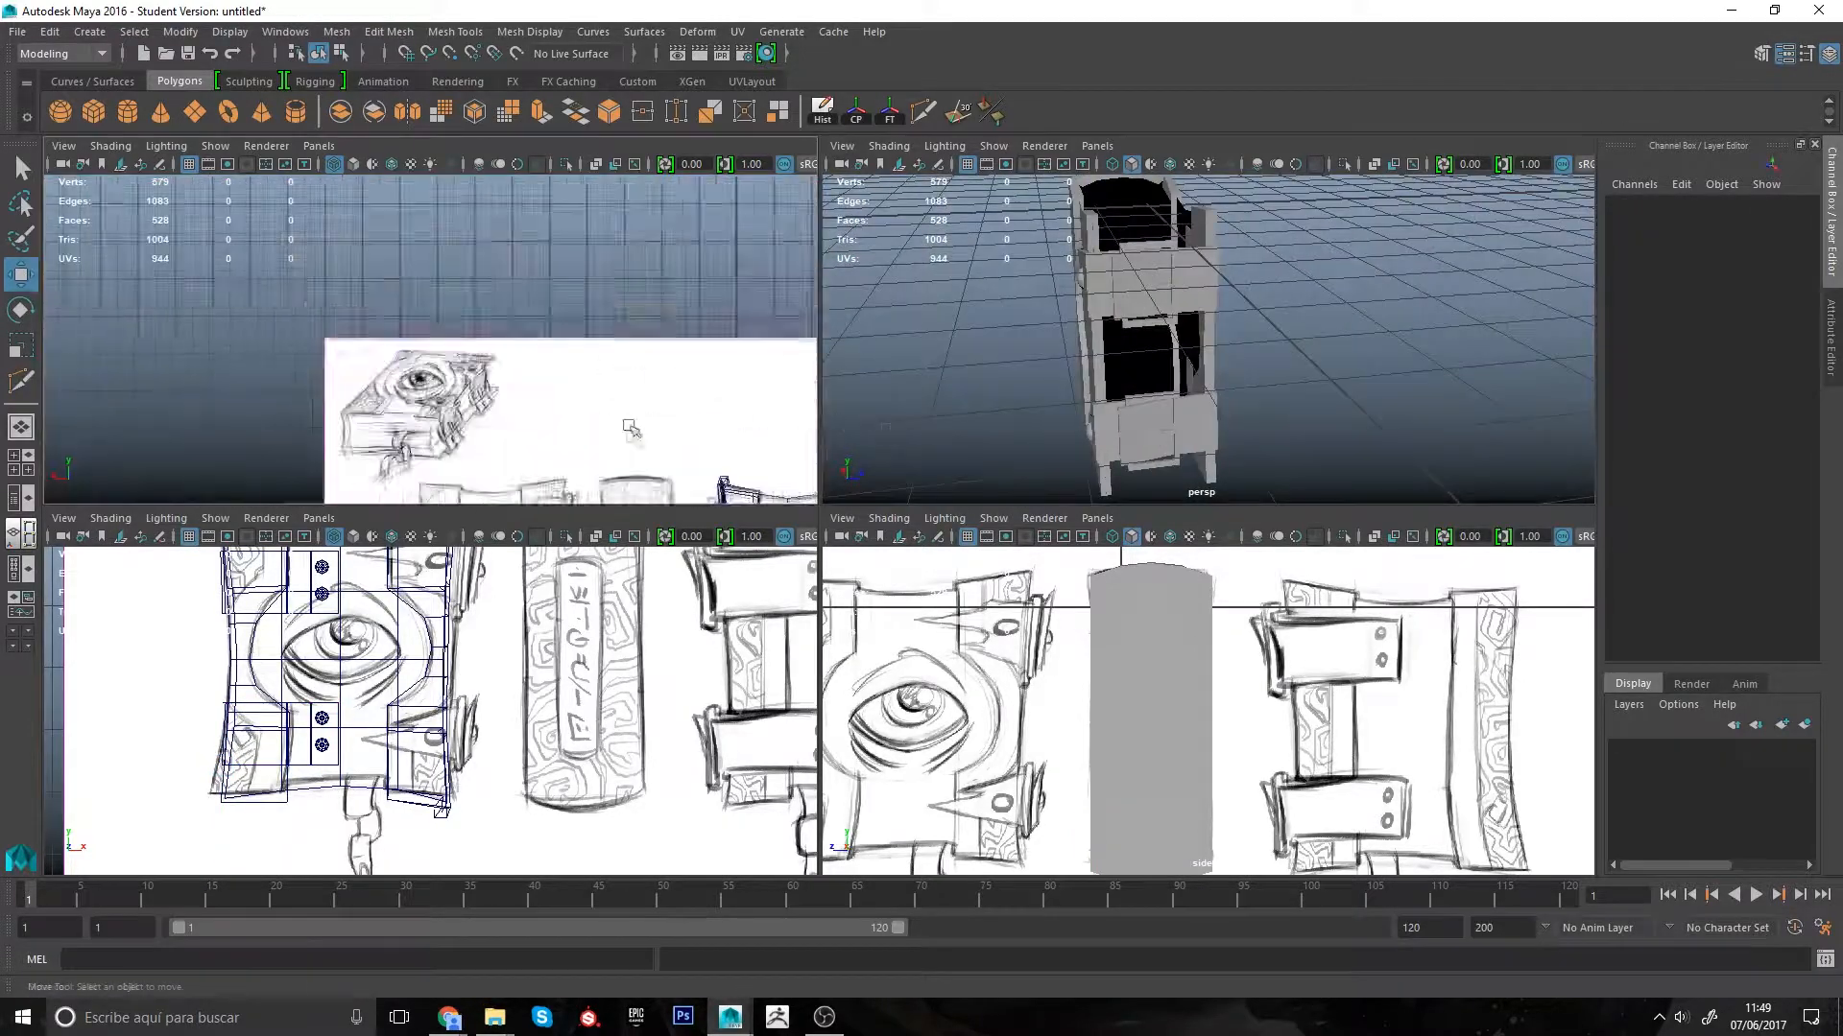
middle_click_drag(630, 428, 522, 204, "alt")
left_click_drag(1217, 386, 1070, 374, "alt")
left_click(1060, 379)
right_click_drag(1060, 379, 1111, 446, "alt")
left_click_drag(1111, 446, 1185, 422, "alt")
right_click_drag(1186, 422, 1187, 355)
double_click(1067, 334)
mouse_move(1187, 355)
left_mouse_down("alt")
mouse_move(1151, 383)
mouse_move(1172, 344)
left_mouse_up("alt")
key("ctrl+Delete")
key("ctrl+Delete")
key("ctrl+Delete")
right_click_drag(1172, 343, 1132, 307, "alt")
left_click(1272, 350)
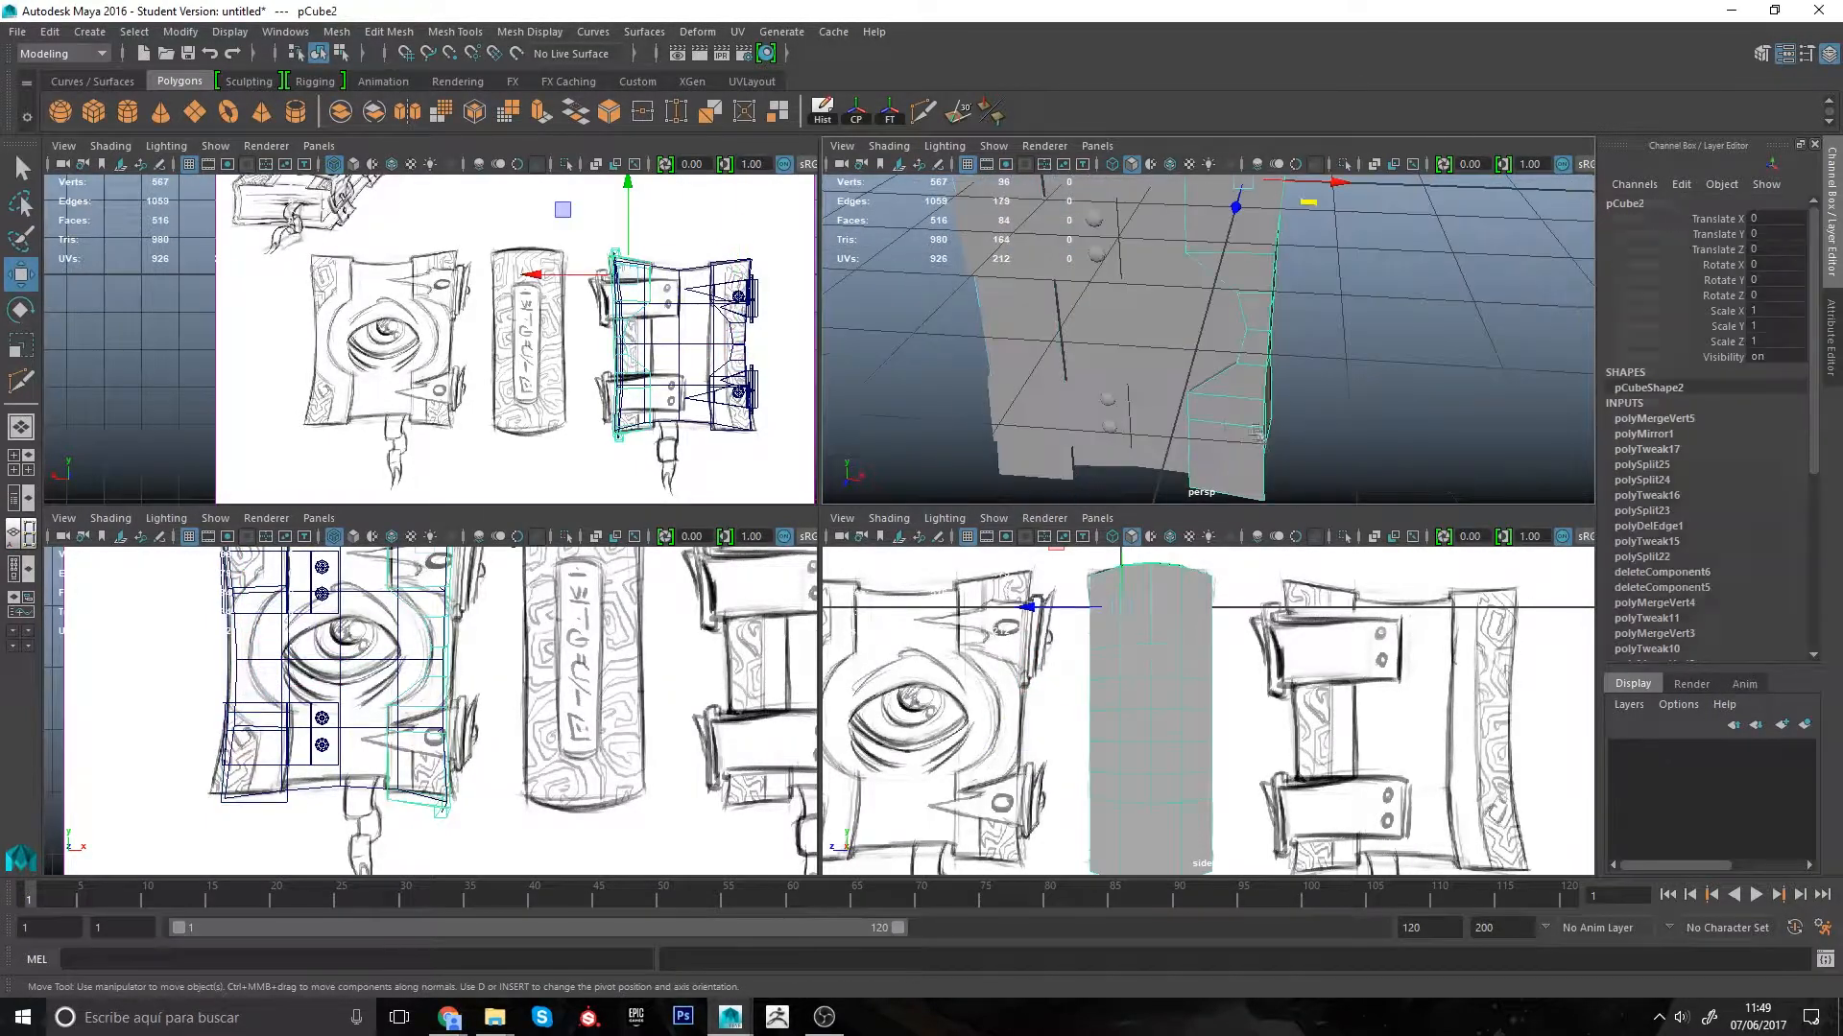
Step: Try to reposition the inner-edge vertices of the cover's side piece, then undo the last change
mouse_move(1291, 360)
left_mouse_down("alt")
mouse_move(1219, 384)
mouse_move(1257, 409)
mouse_move(1221, 355)
left_mouse_up("alt")
right_click_drag(1221, 355, 1161, 355)
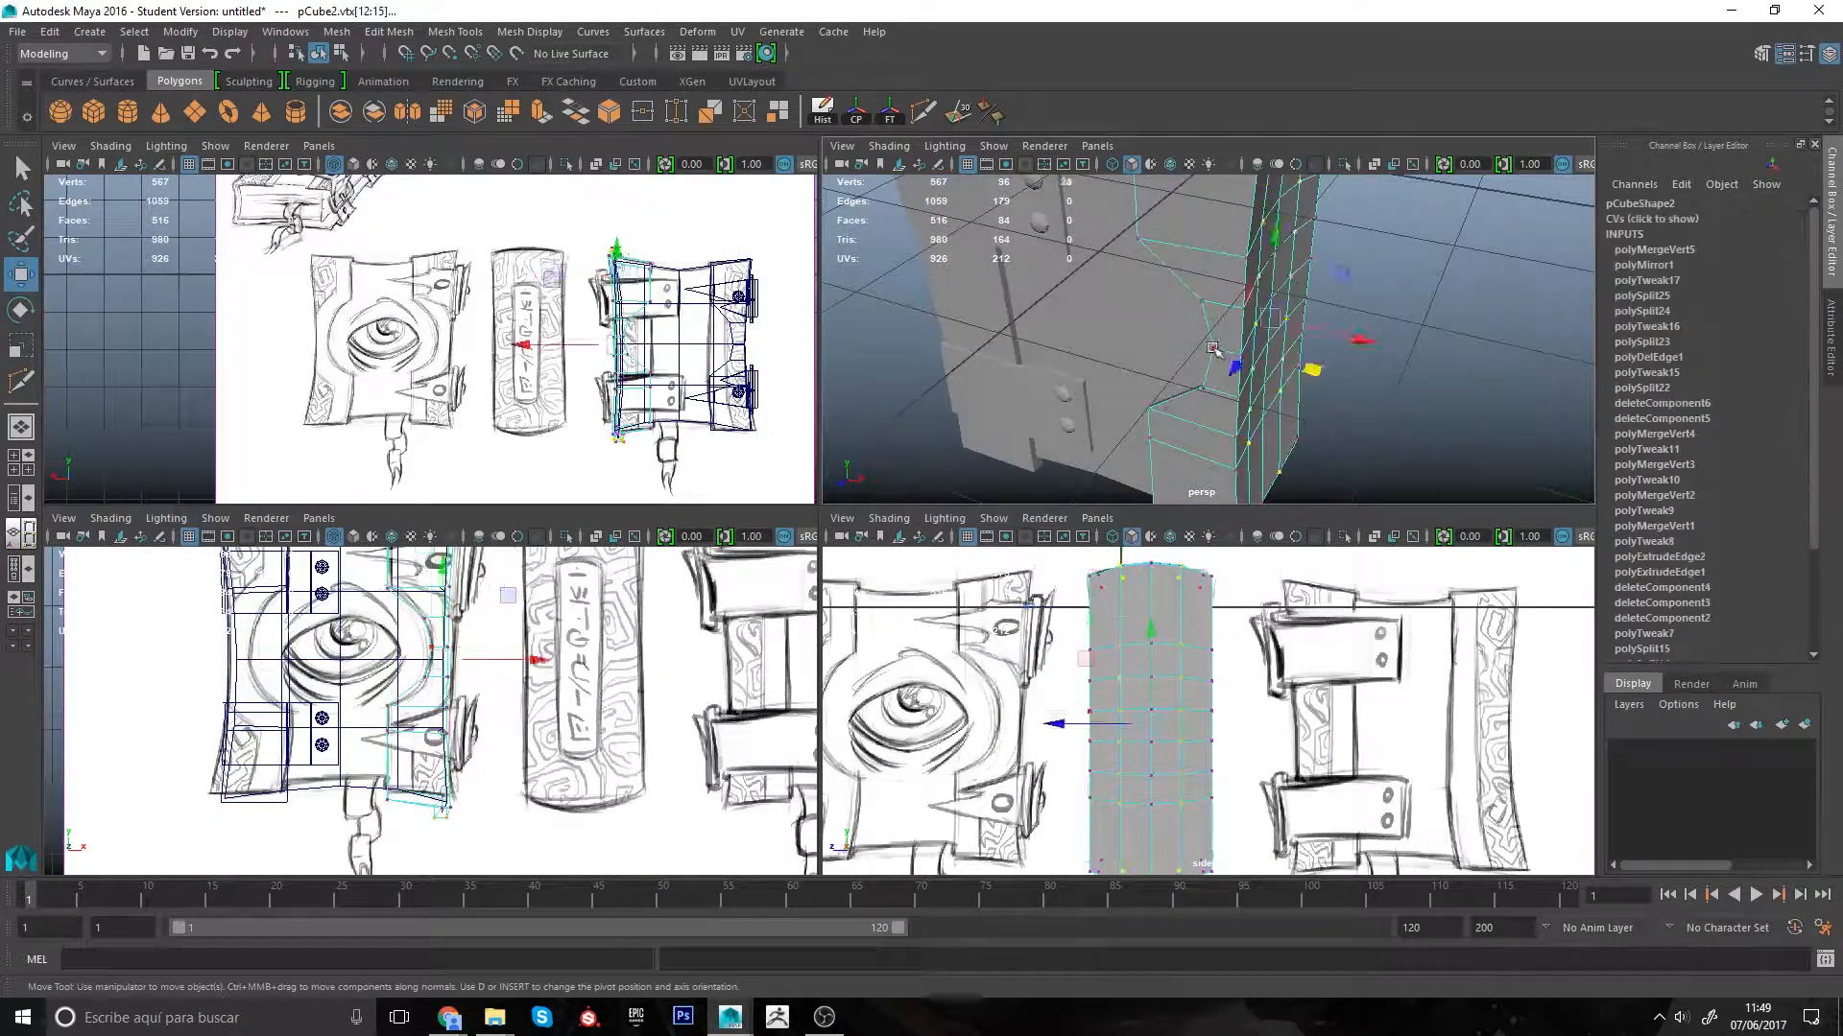
left_click(1208, 345)
key("5")
mouse_move(1162, 355)
left_mouse_down("alt")
mouse_move(1211, 354)
mouse_move(1269, 393)
mouse_move(1233, 396)
left_mouse_up("alt")
key("4")
left_click(1299, 391)
left_click(1217, 359, "shift")
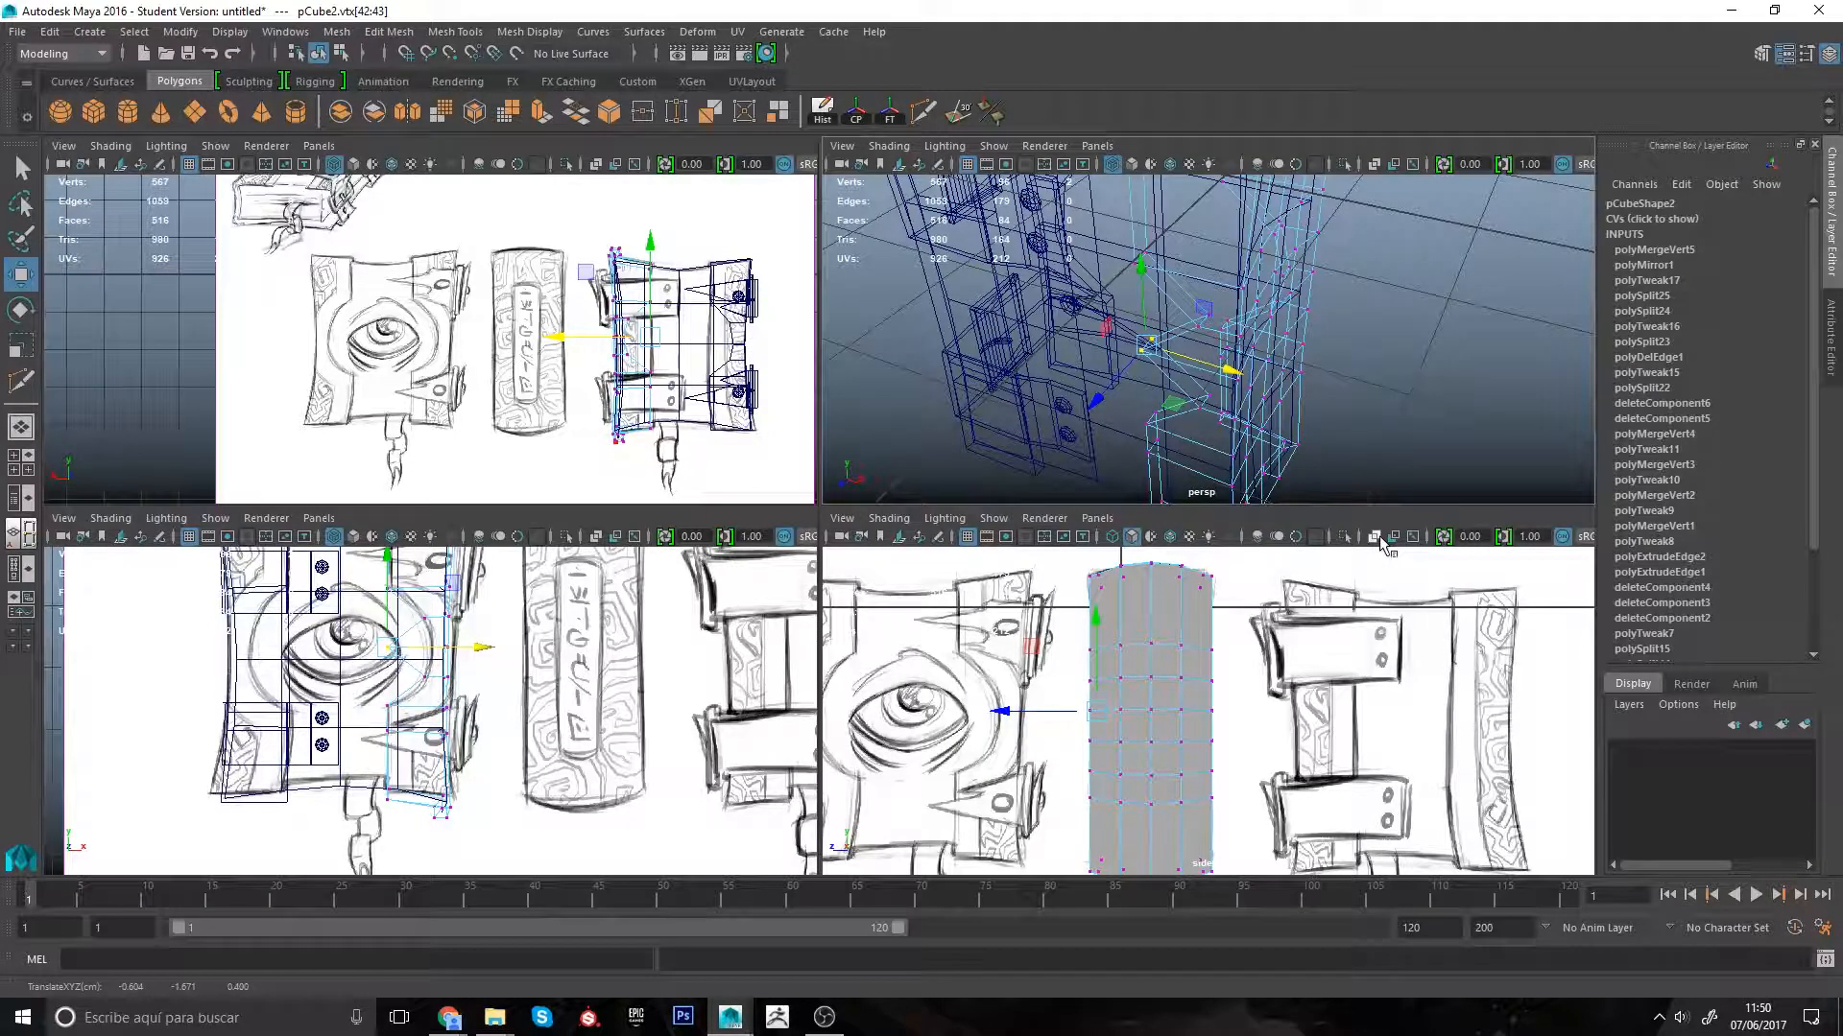
left_click_drag(931, 432, 1189, 417, "alt")
scroll(1192, 419, "up", 3)
key("ctrl+z")
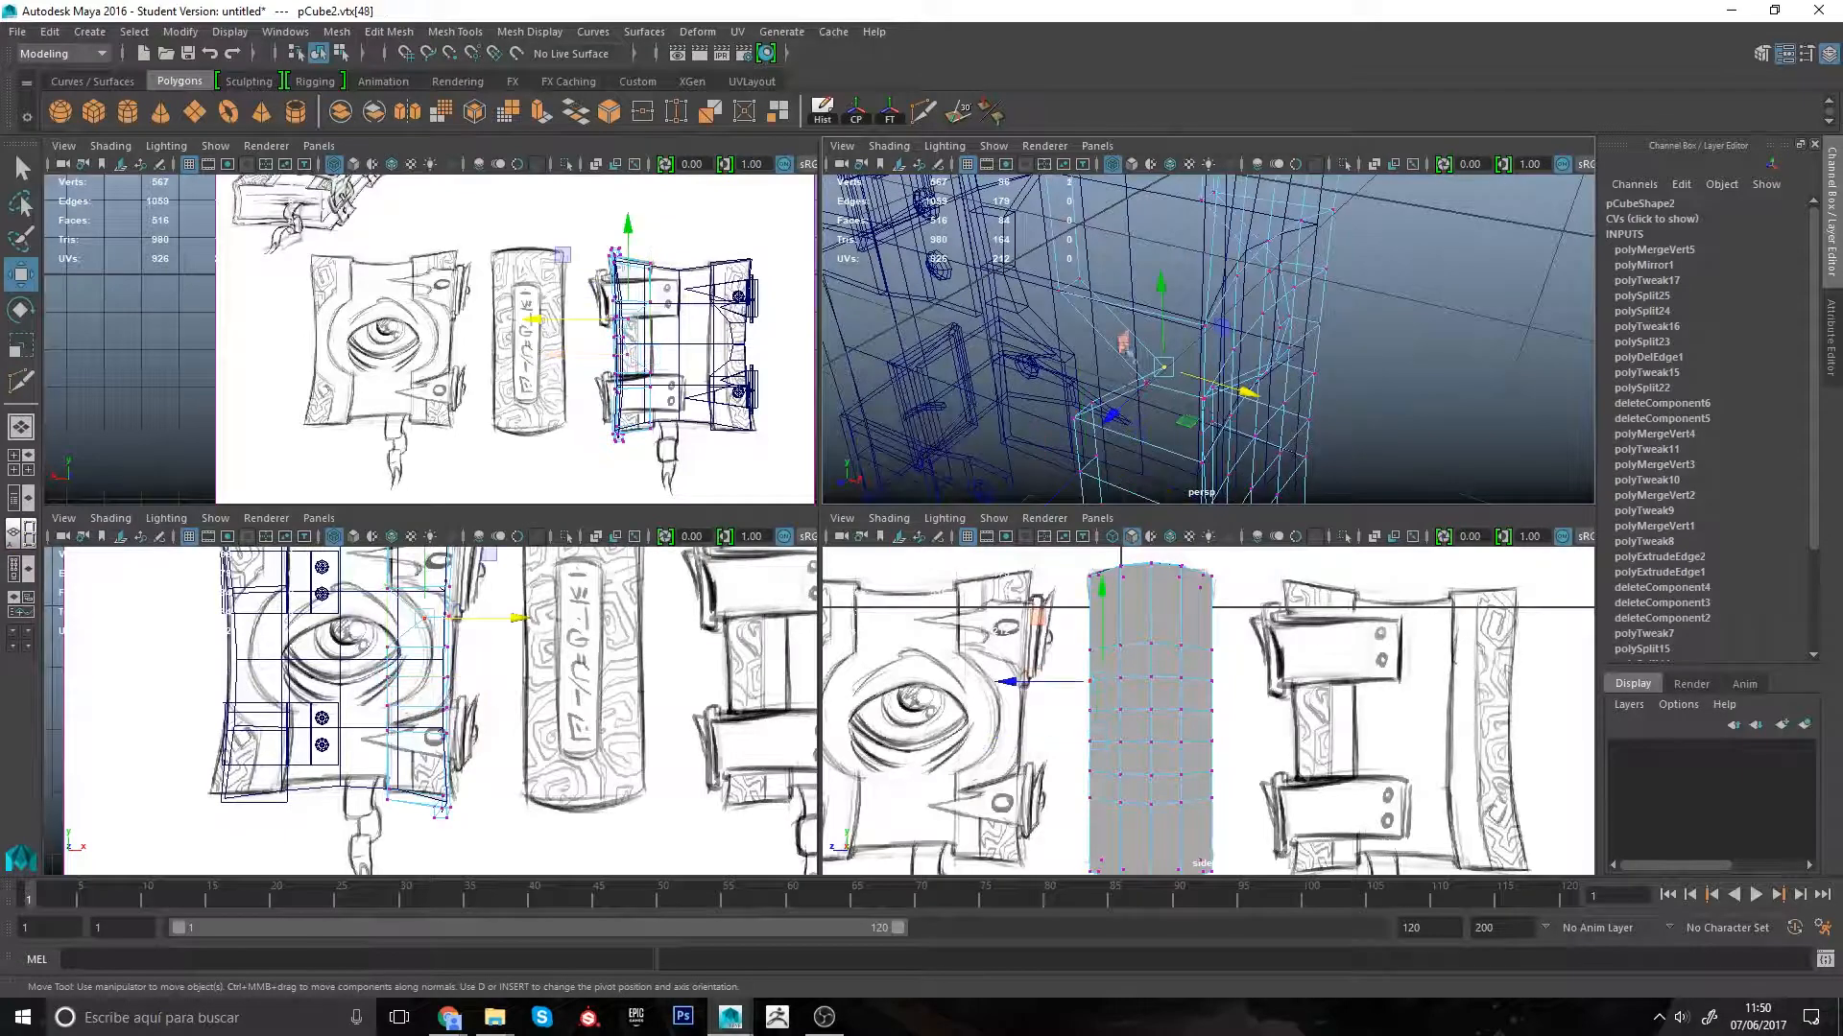
Step: Reposition the vertices along the inner notch of the cover's side piece and clear the selection
left_click_drag(1219, 394, 1144, 368)
left_click_drag(1144, 369, 1224, 345, "alt")
key("5")
right_click_drag(1224, 346, 1163, 369, "alt")
left_click(1315, 351)
left_click_drag(1315, 351, 1045, 490, "alt")
left_click_drag(1296, 470, 1128, 347, "alt")
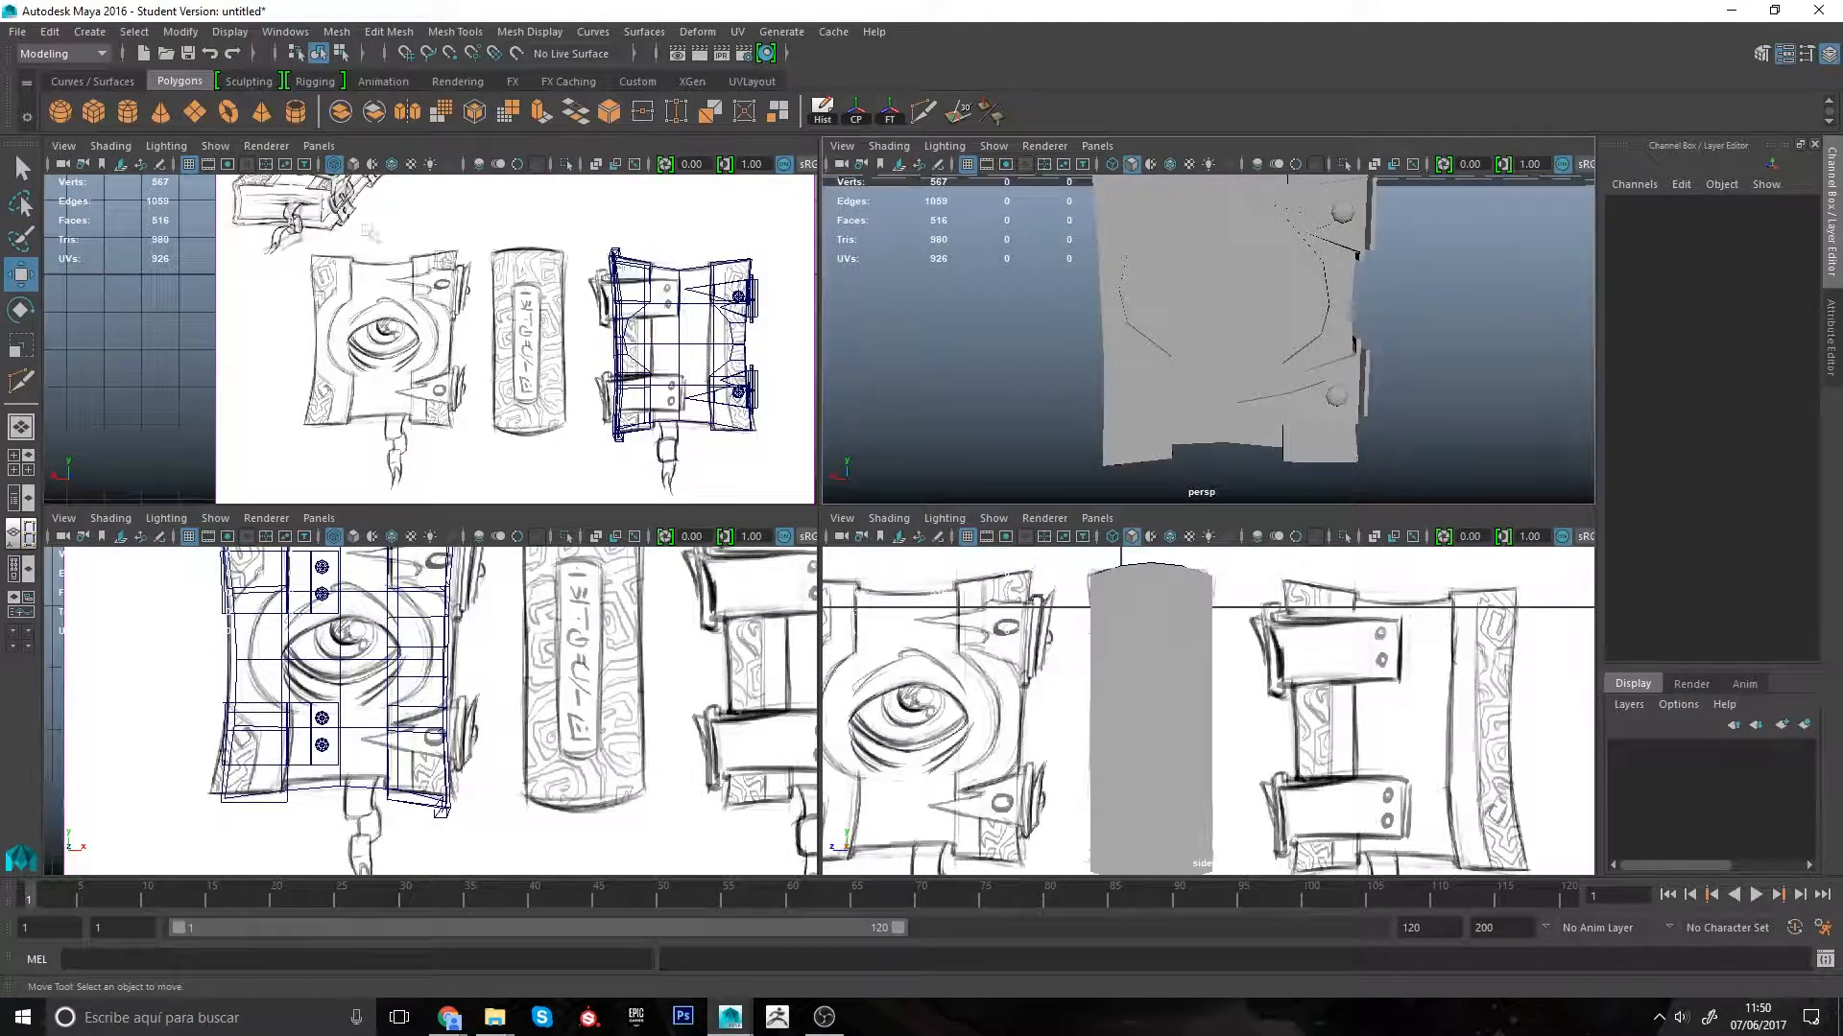
Step: Shift the first reference image horizontally so its eye-cover drawing lines up with the book model
middle_click_drag(765, 615, 768, 653, "alt")
right_click_drag(768, 653, 690, 494, "alt")
middle_click_drag(690, 494, 612, 448, "alt")
left_click(683, 434)
scroll(651, 415, "down", 2)
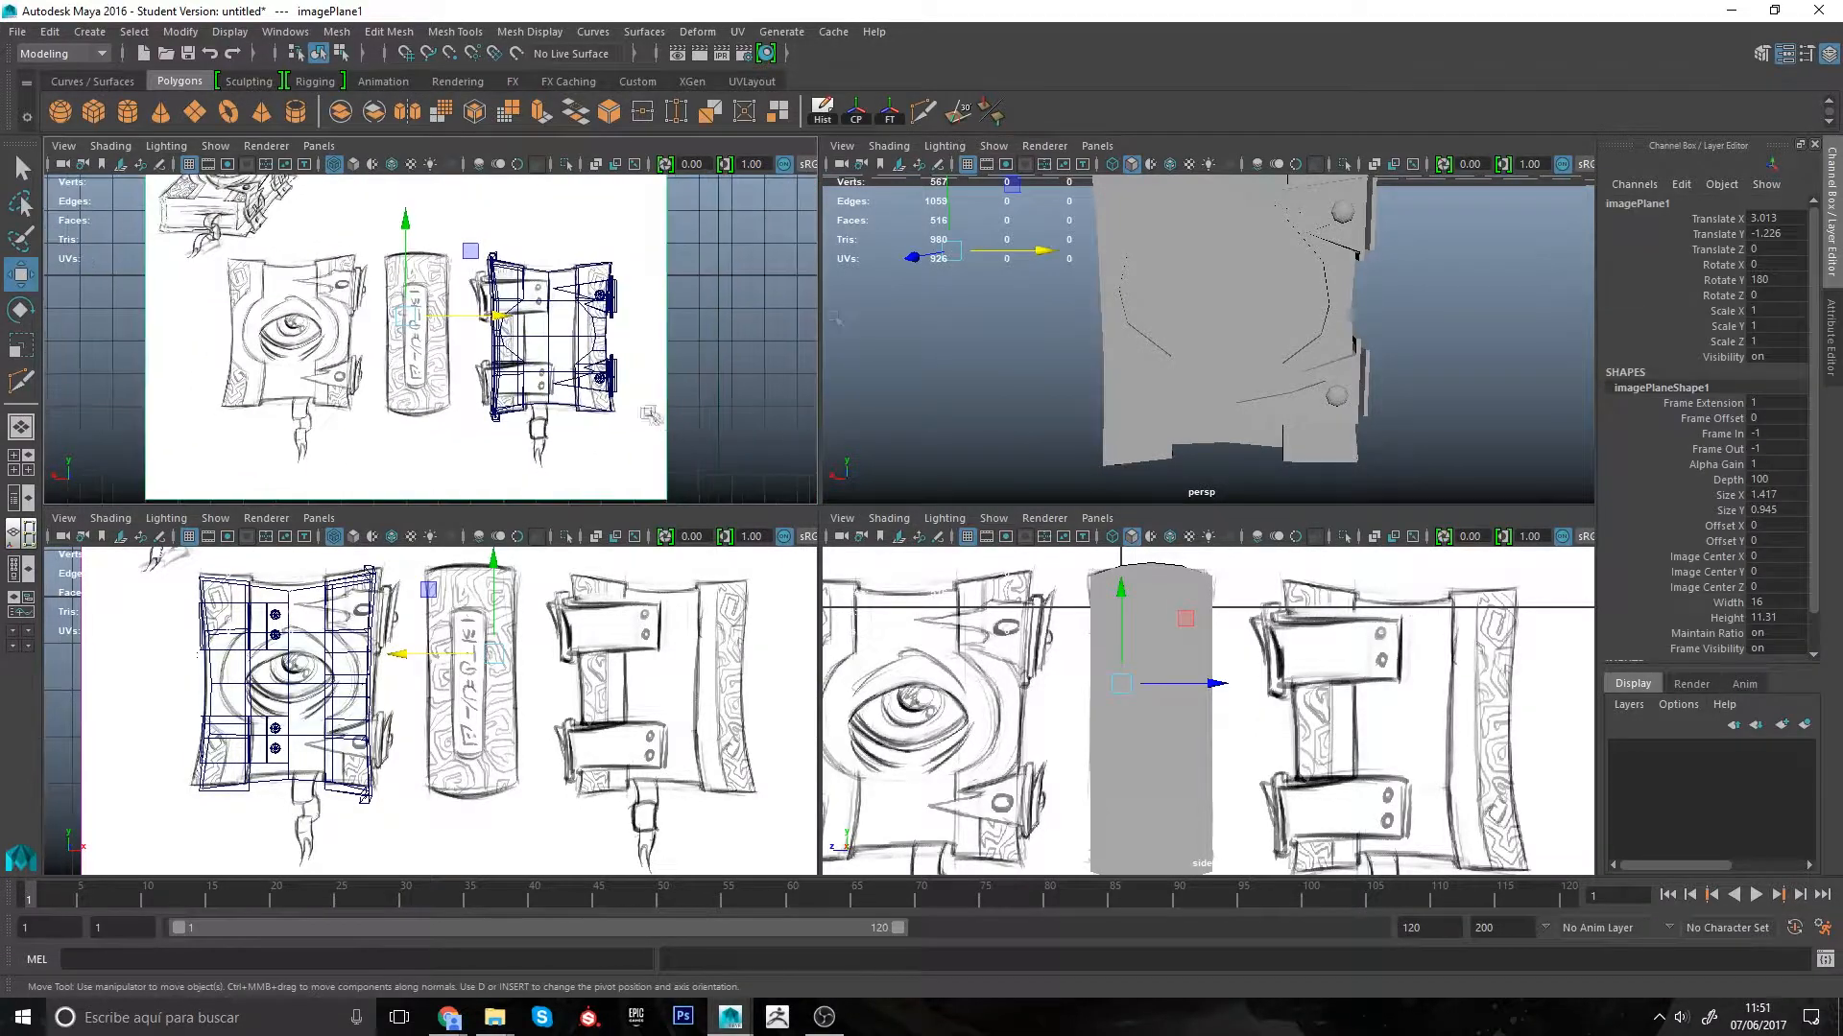
left_click_drag(455, 318, 717, 319)
scroll(589, 381, "up", 3)
scroll(590, 381, "up", 2)
middle_click_drag(739, 304, 632, 366, "alt")
Step: Shift the second reference image to Translate X of about -5.9 so its two-strap drawing lines up with the book
middle_click_drag(439, 737, 493, 687, "alt")
scroll(499, 683, "down", 3)
left_click(523, 677)
left_click_drag(570, 641, 357, 640)
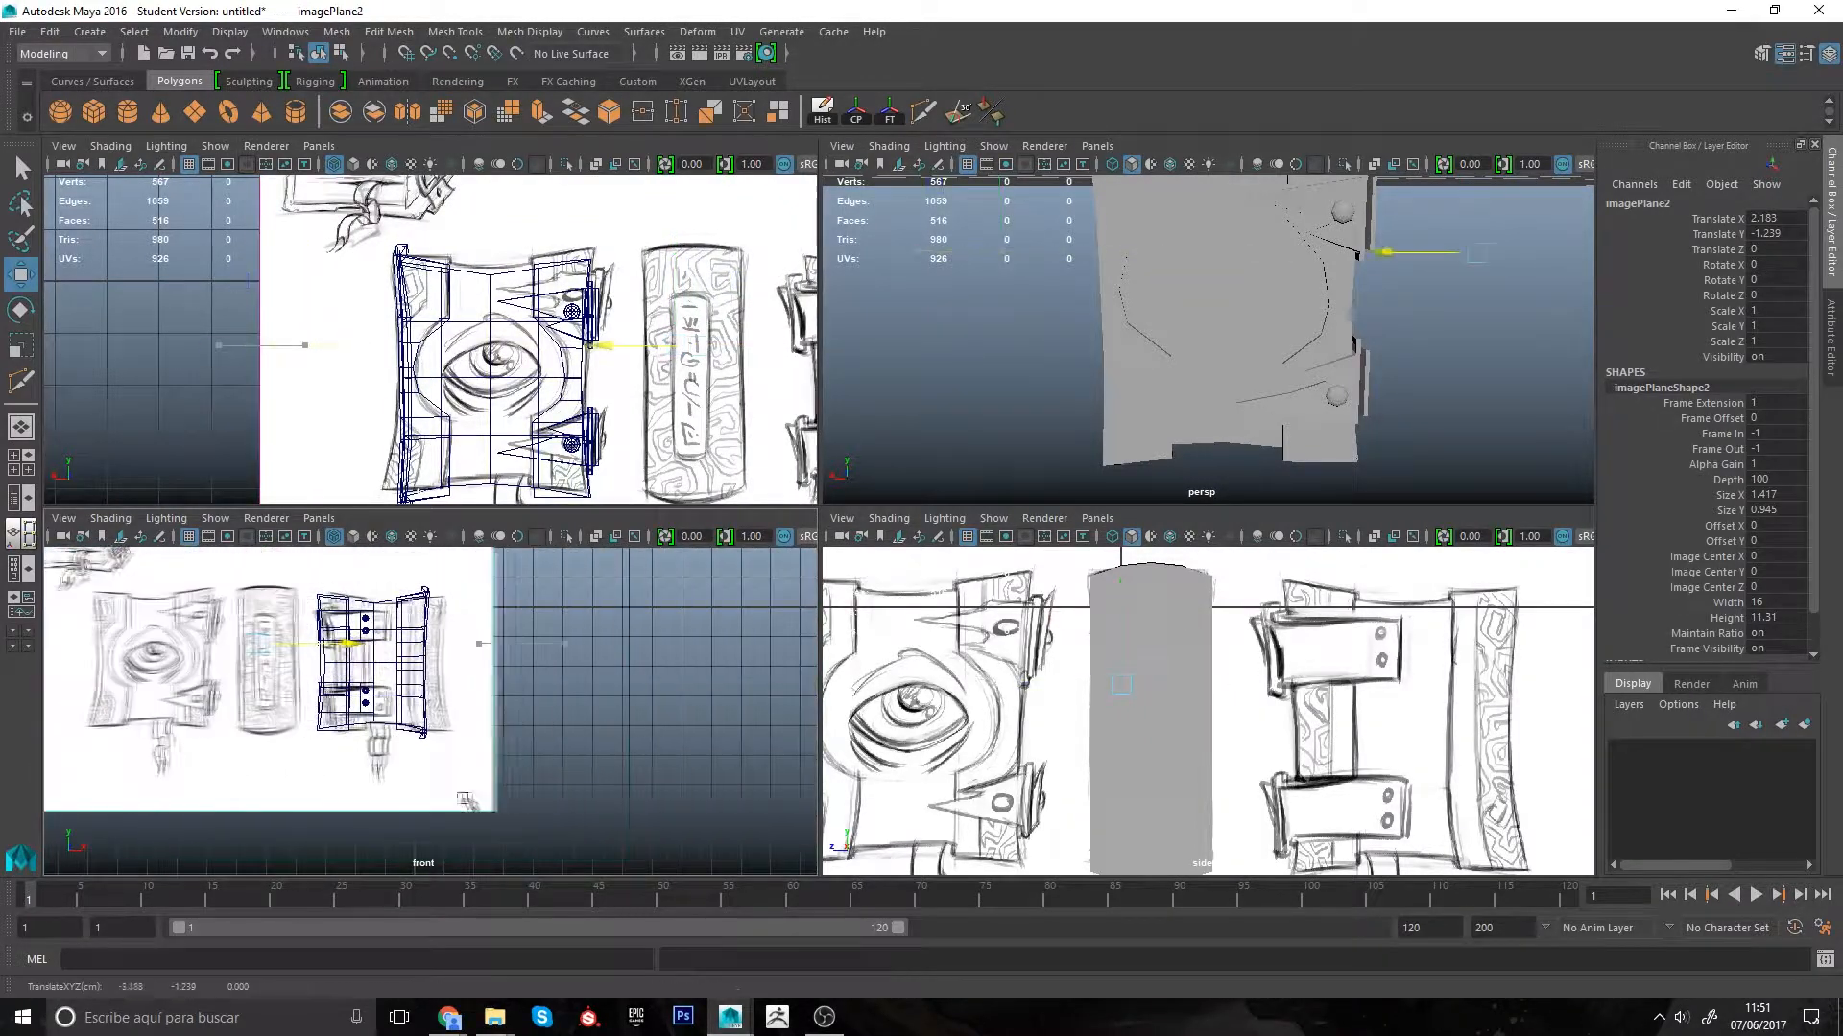
scroll(499, 753, "up", 5)
middle_click_drag(501, 756, 668, 779, "alt")
middle_click_drag(705, 751, 626, 674)
scroll(681, 765, "down", 1)
scroll(659, 734, "down", 2)
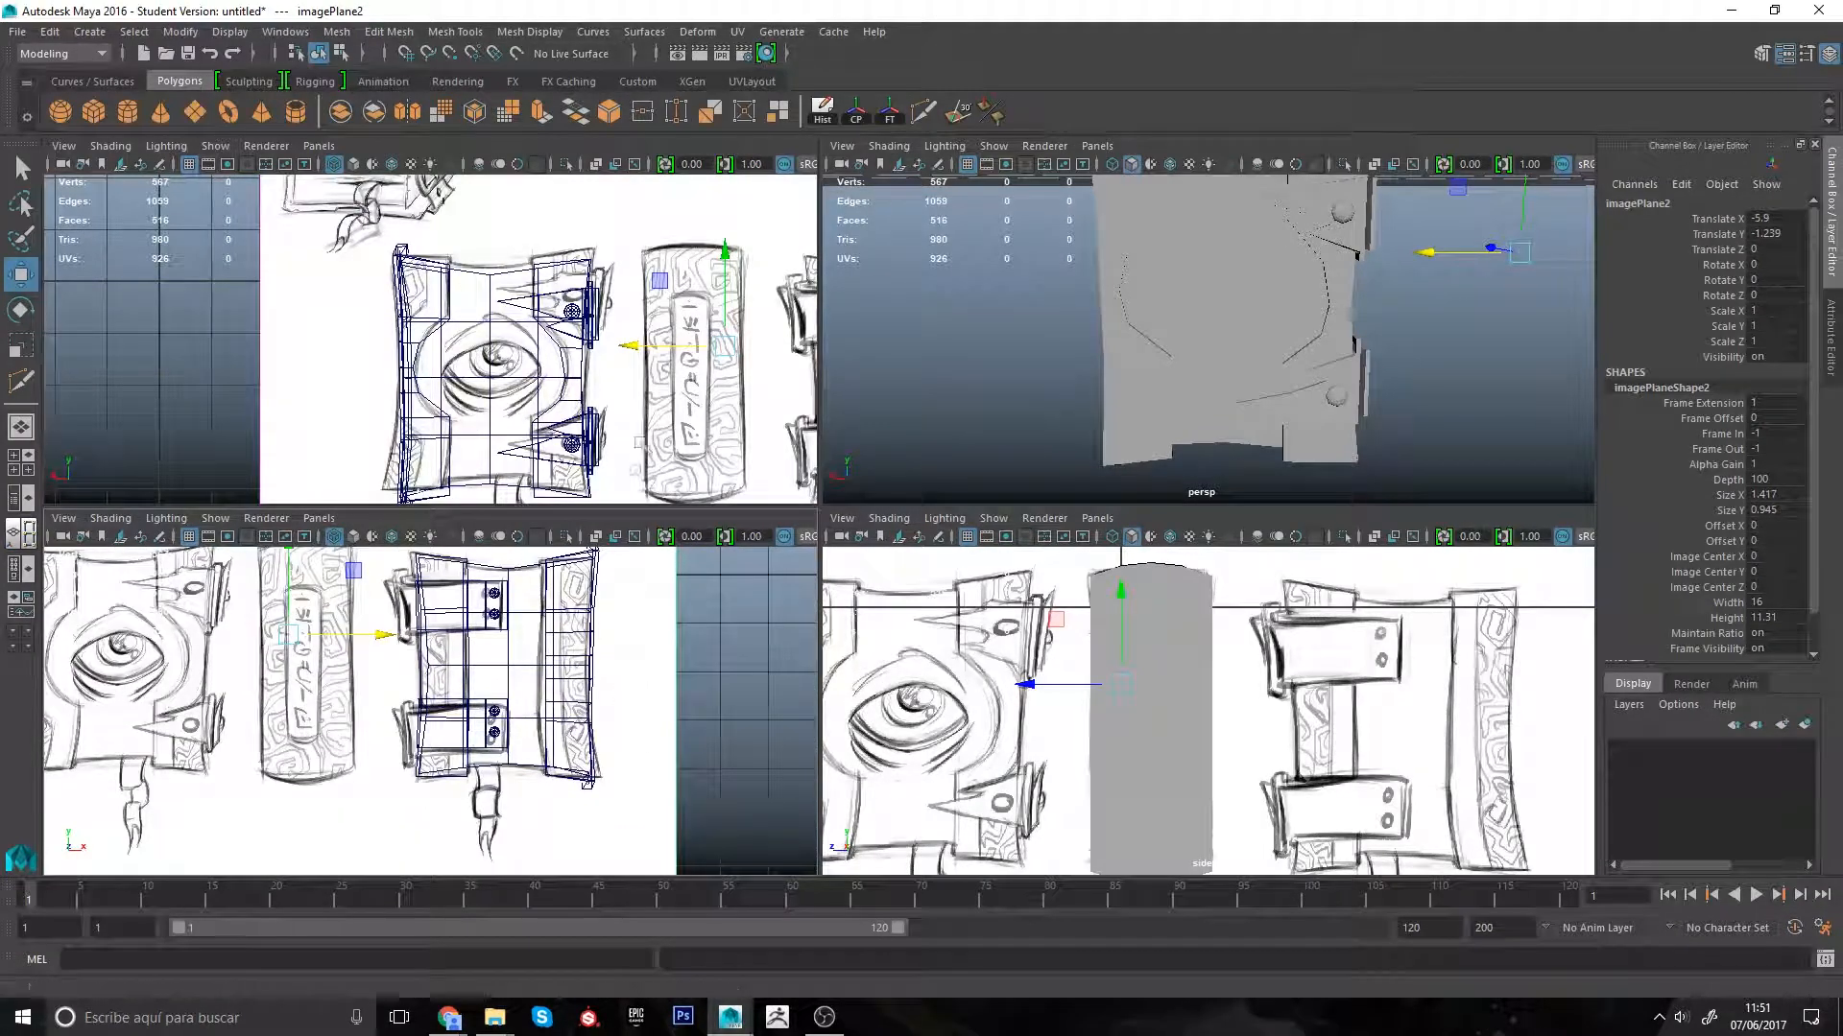
Step: Create a polygon sphere over the drawn eye with 12 axis and 12 height subdivisions
scroll(1420, 345, "down", 3)
left_click_drag(1420, 346, 1247, 398, "alt")
left_click(60, 111)
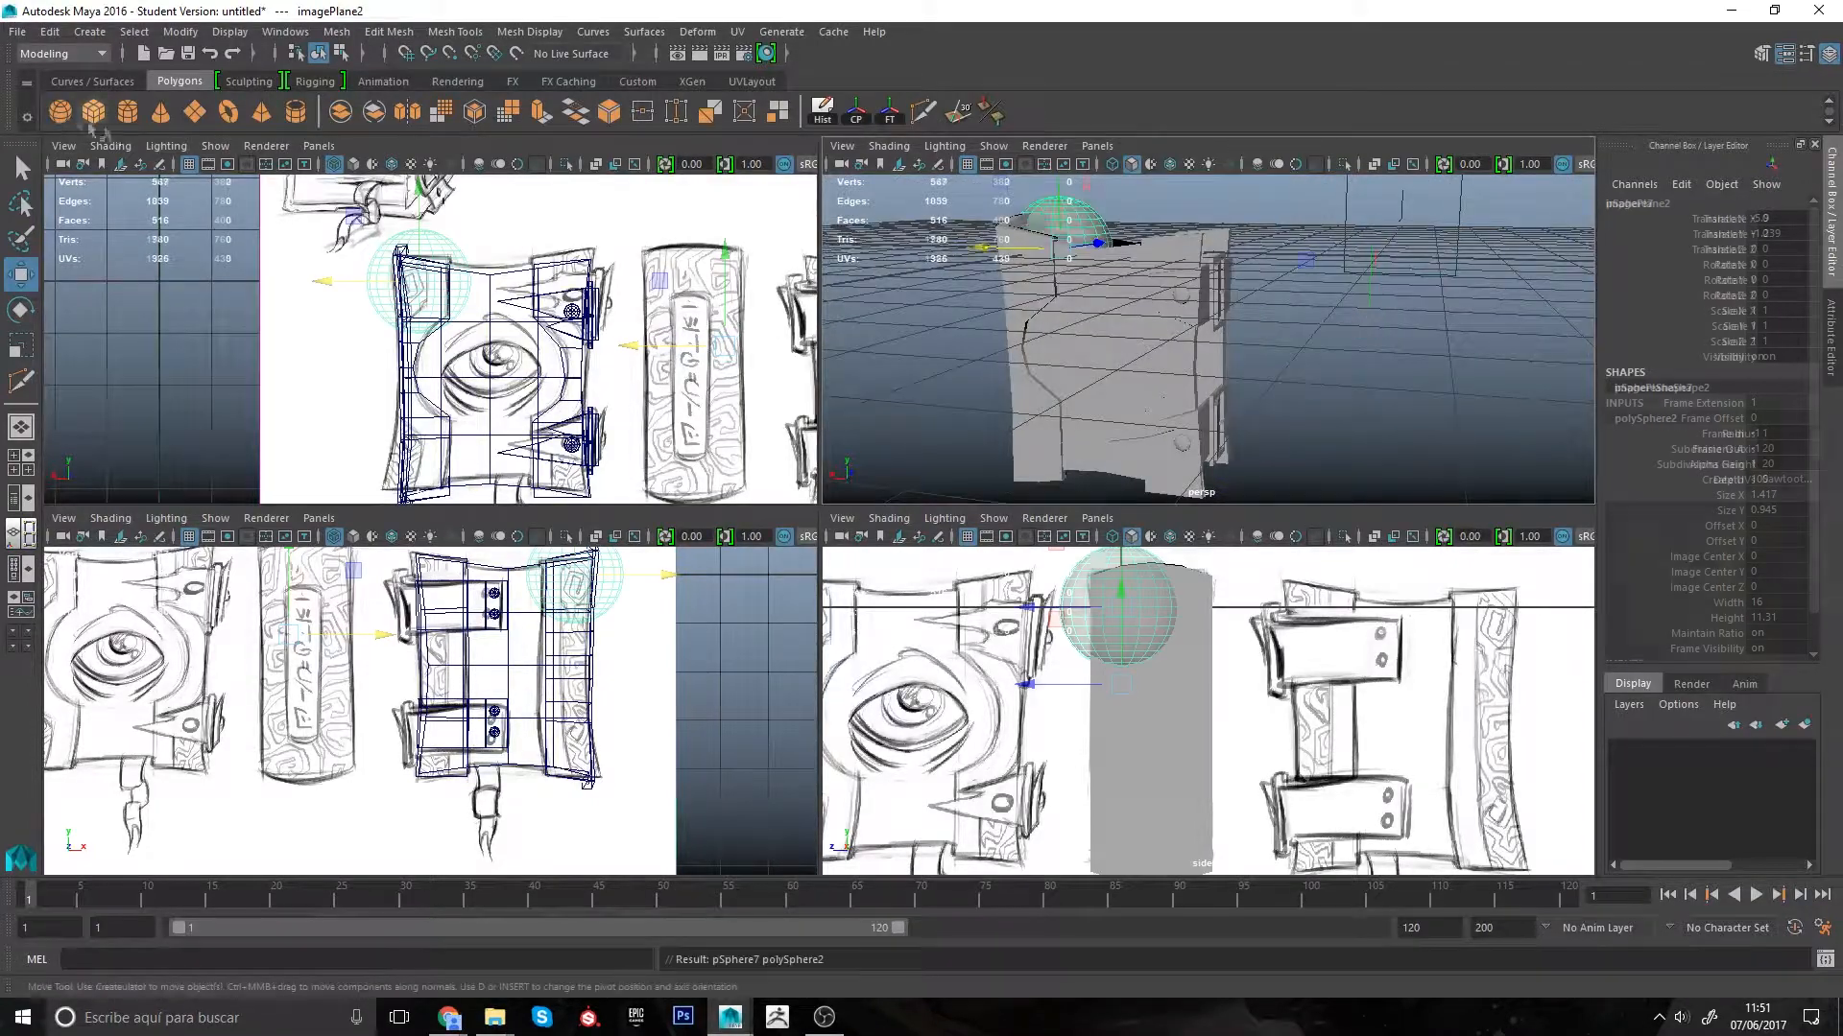
left_click_drag(354, 218, 422, 299)
key("space")
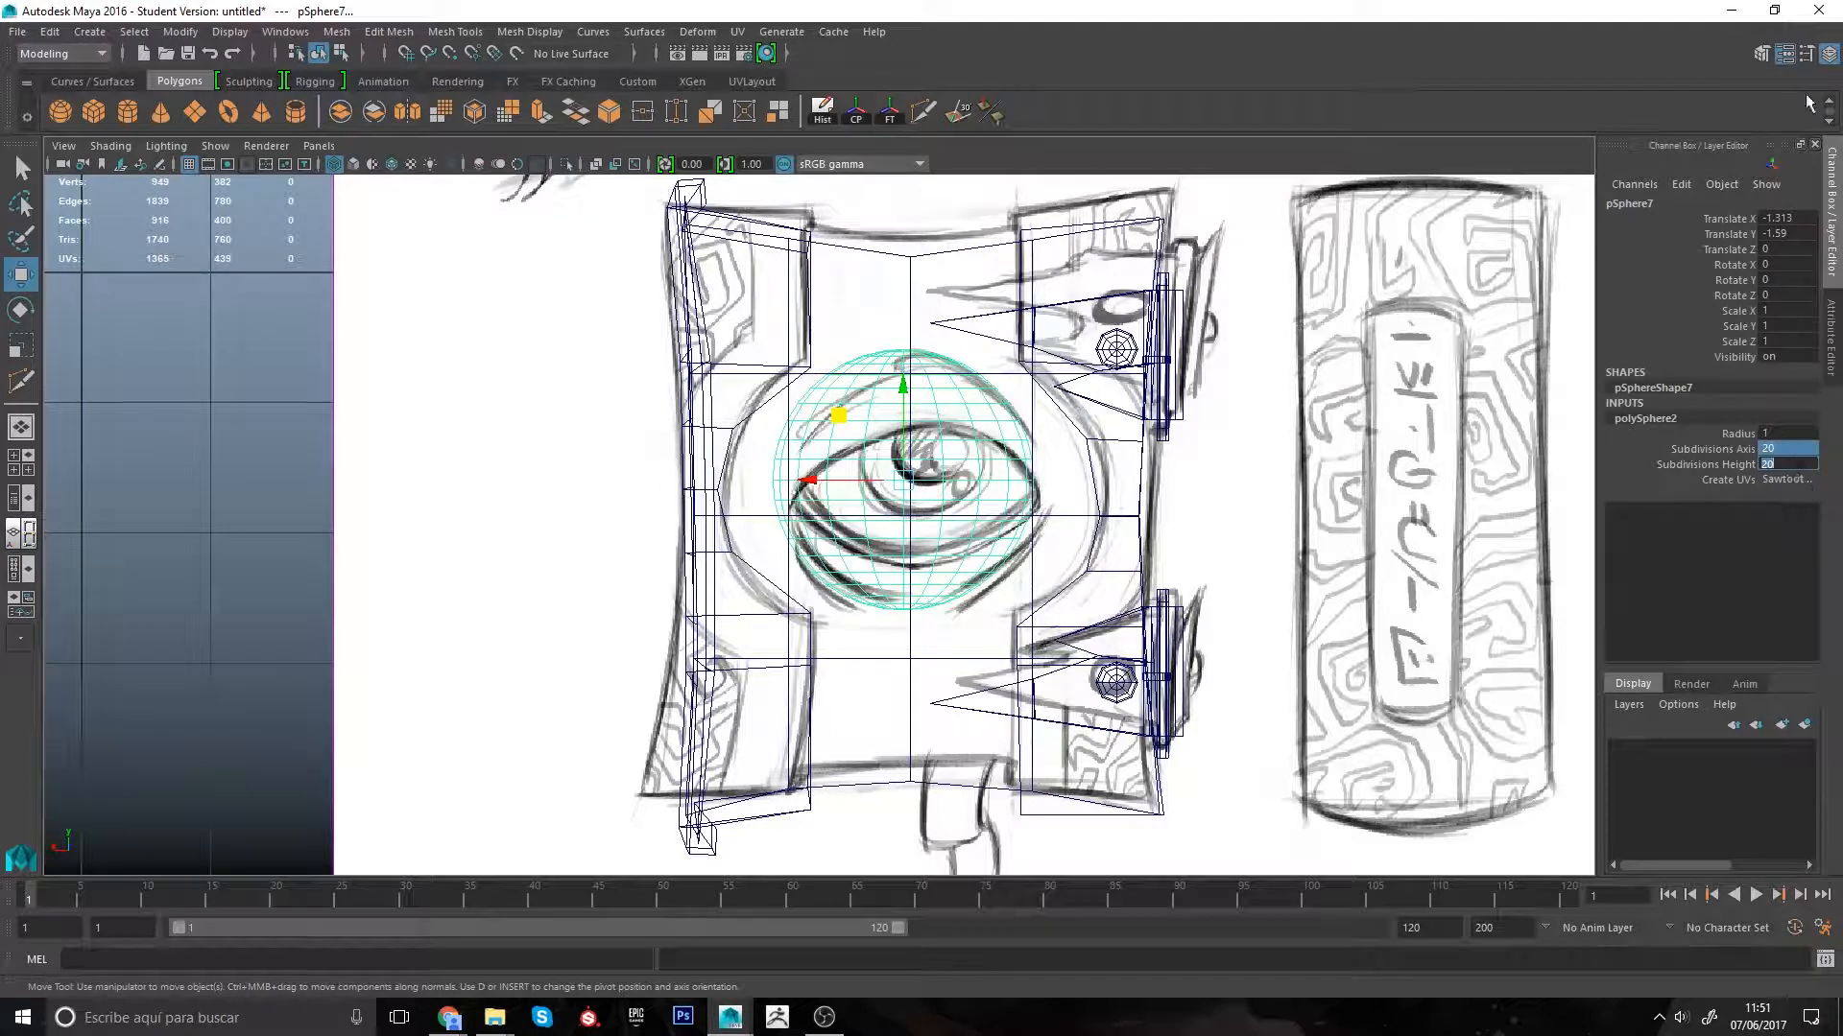
type("12")
key("Return")
Step: Try to flatten the sphere vertically to match the drawn eye's opening, then undo it
middle_click_drag(907, 391, 919, 403, "alt")
key("r")
left_click_drag(915, 404, 865, 439)
key("w")
key("r")
key("ctrl+z")
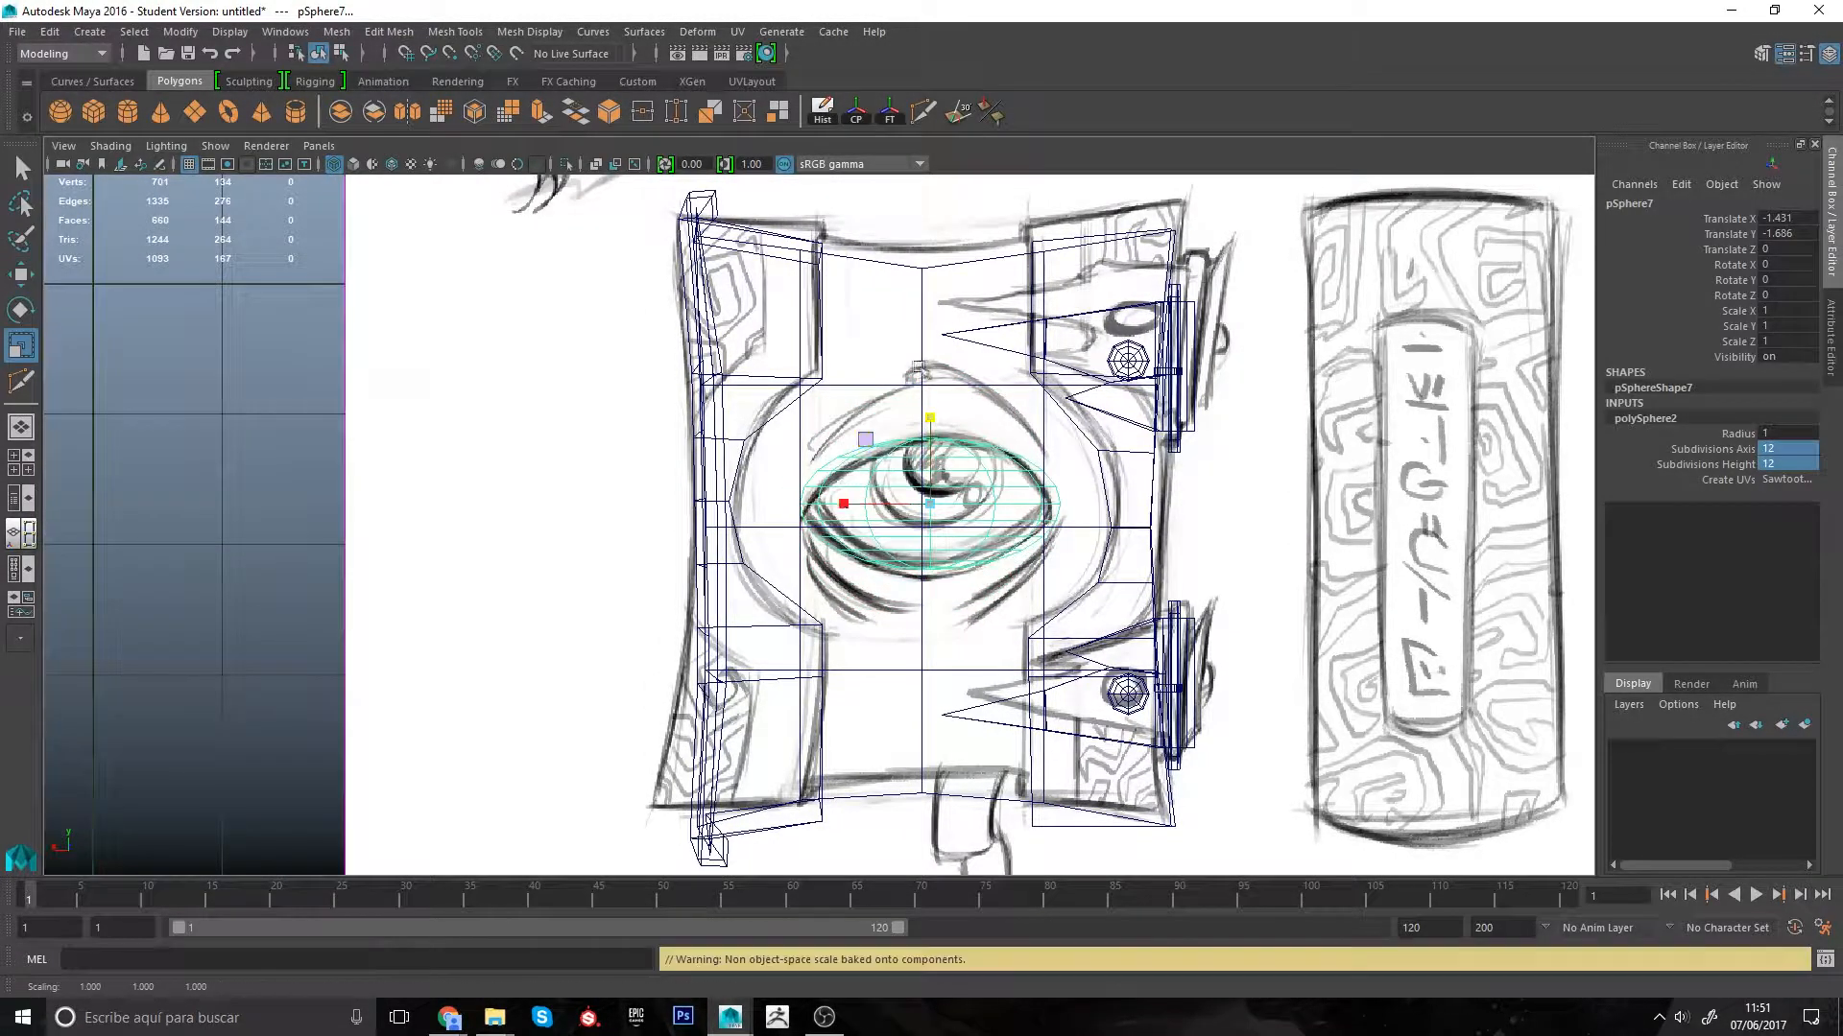
key("w")
key("ctrl+z")
Step: Center the sphere over the drawn eye and scale it uniformly to about 0.9
middle_click_drag(869, 352, 884, 367)
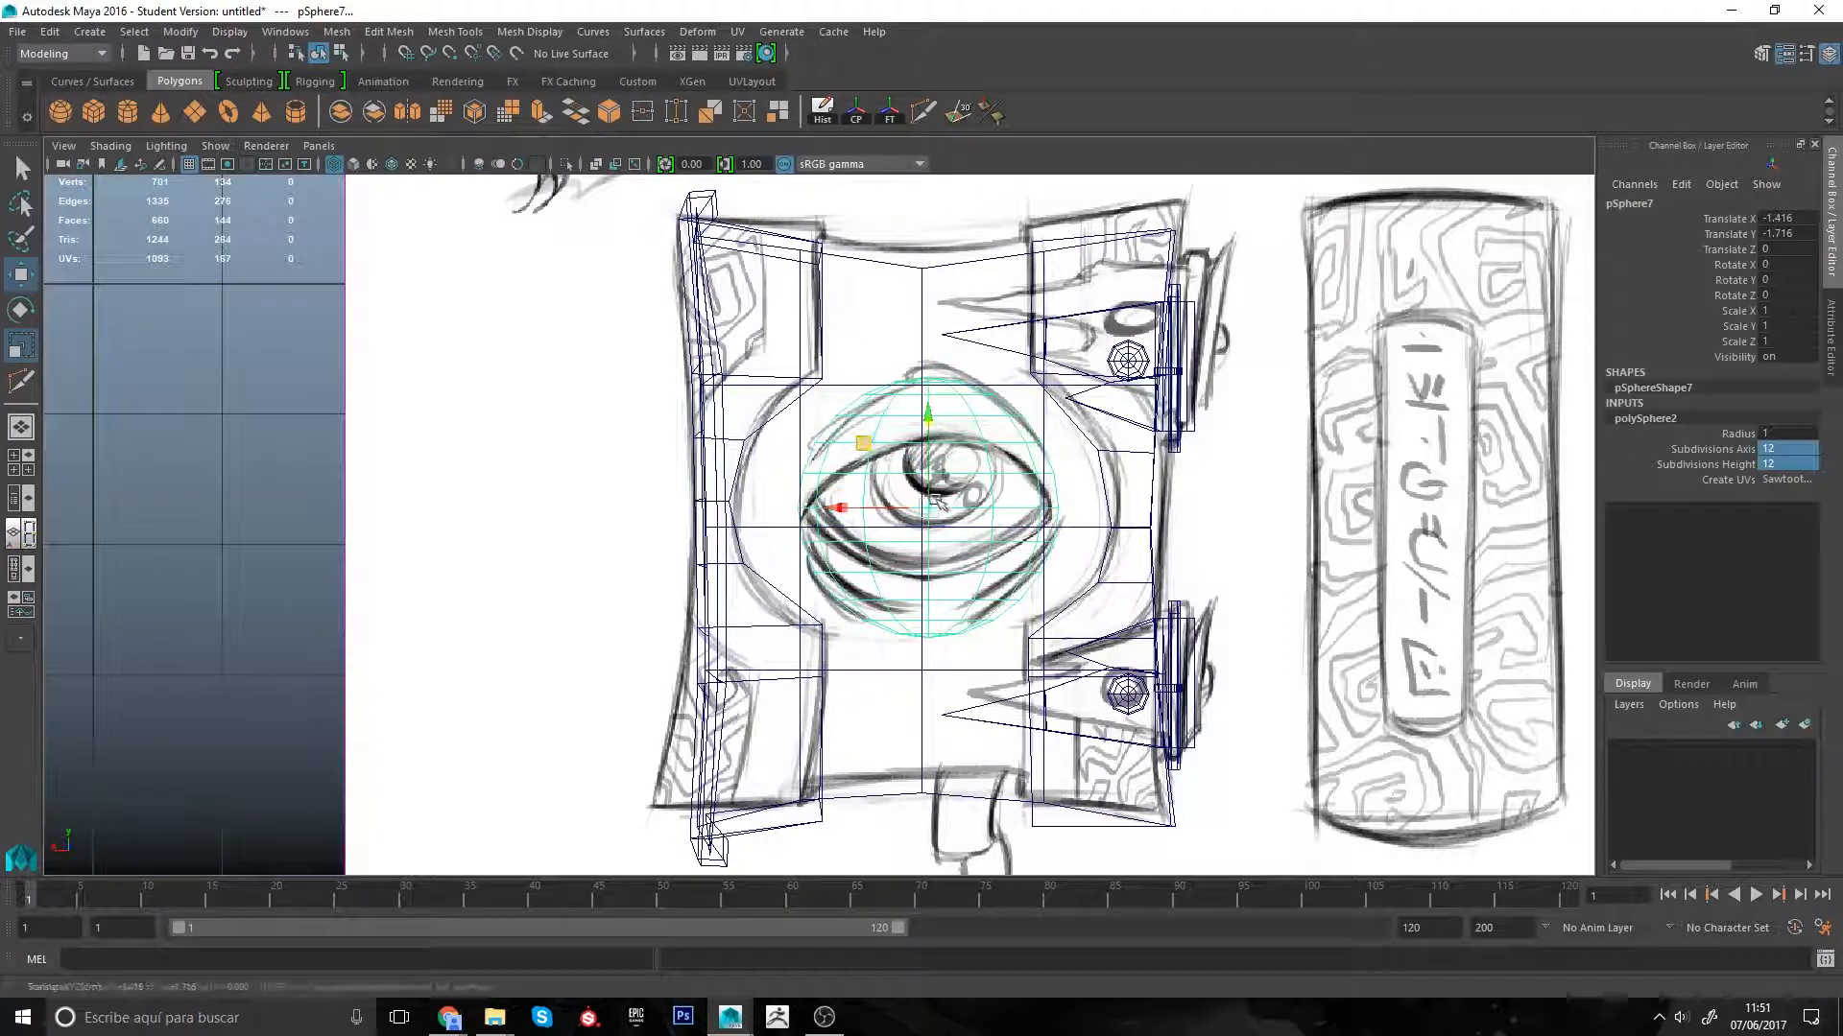
key("r")
left_click_drag(929, 503, 912, 496)
middle_click_drag(983, 516, 991, 548, "alt")
mouse_move(991, 548)
left_mouse_down("alt")
mouse_move(945, 594)
mouse_move(974, 532)
mouse_move(890, 553)
left_mouse_up("alt")
Step: Move the sphere in depth to Translate Z of about -0.99 so it bulges from the eye cover
key("space")
key("space")
key("w")
mouse_move(889, 553)
left_mouse_down("alt")
mouse_move(1037, 490)
mouse_move(907, 537)
left_mouse_up("alt")
key("space")
key("space")
right_click_drag(806, 345, 732, 278, "alt")
middle_click_drag(731, 278, 640, 371, "alt")
key("space")
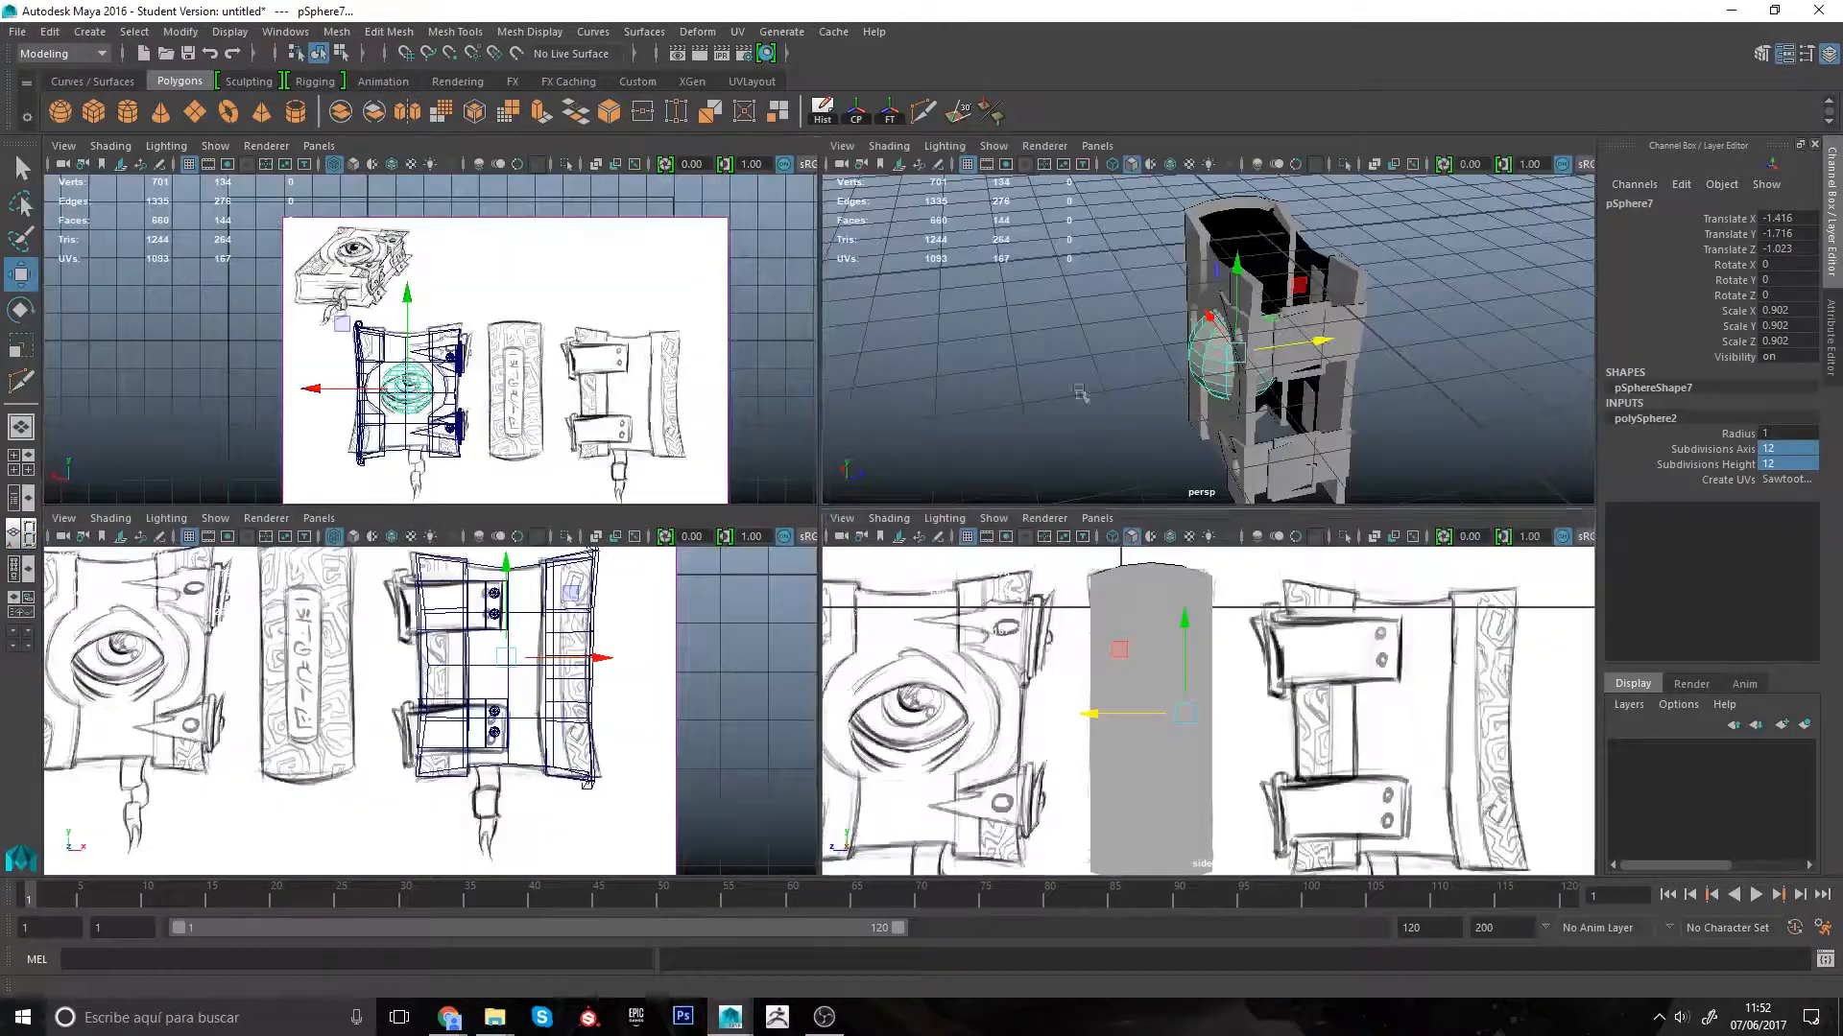
right_click_drag(1084, 399, 1166, 422, "alt")
left_click_drag(1166, 422, 1075, 408, "alt")
middle_click_drag(1052, 406, 1058, 405)
right_click_drag(1061, 410, 1013, 384, "alt")
left_click_drag(1012, 384, 1152, 374, "alt")
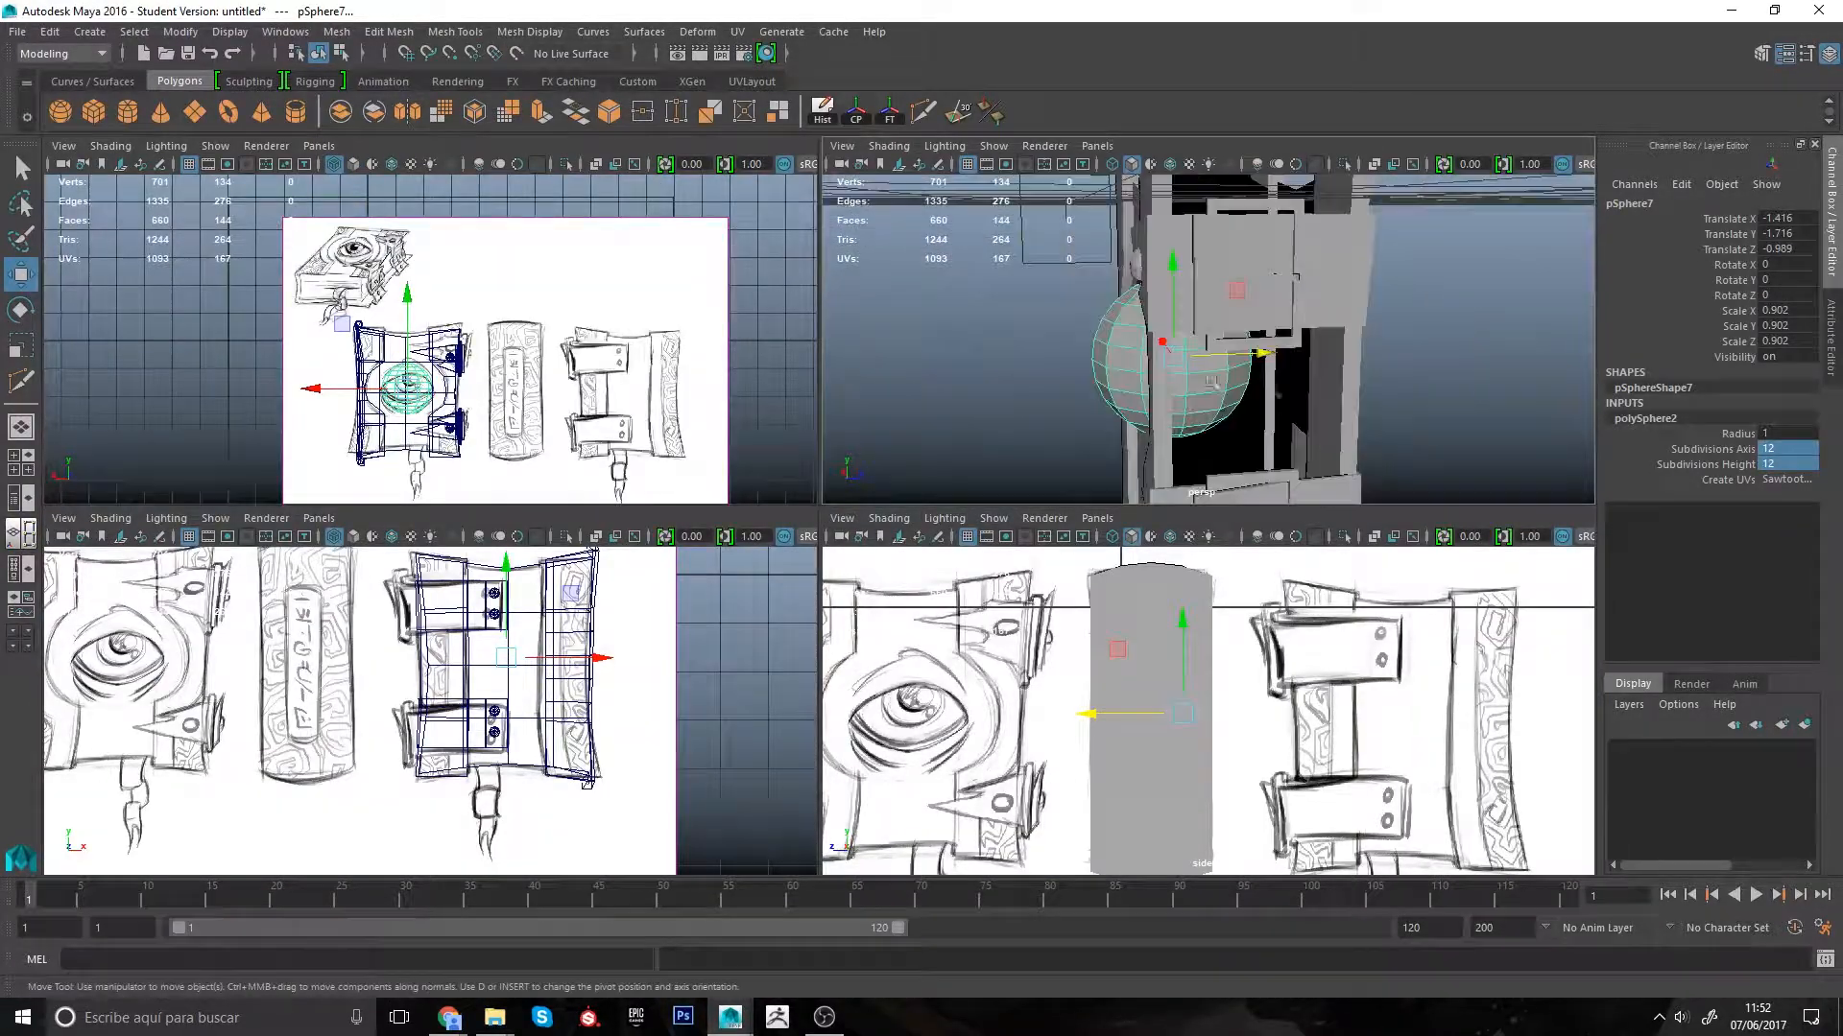
right_click_drag(1211, 383, 1180, 355)
left_click_drag(1217, 369, 1164, 381, "alt")
right_click_drag(1164, 381, 1200, 348)
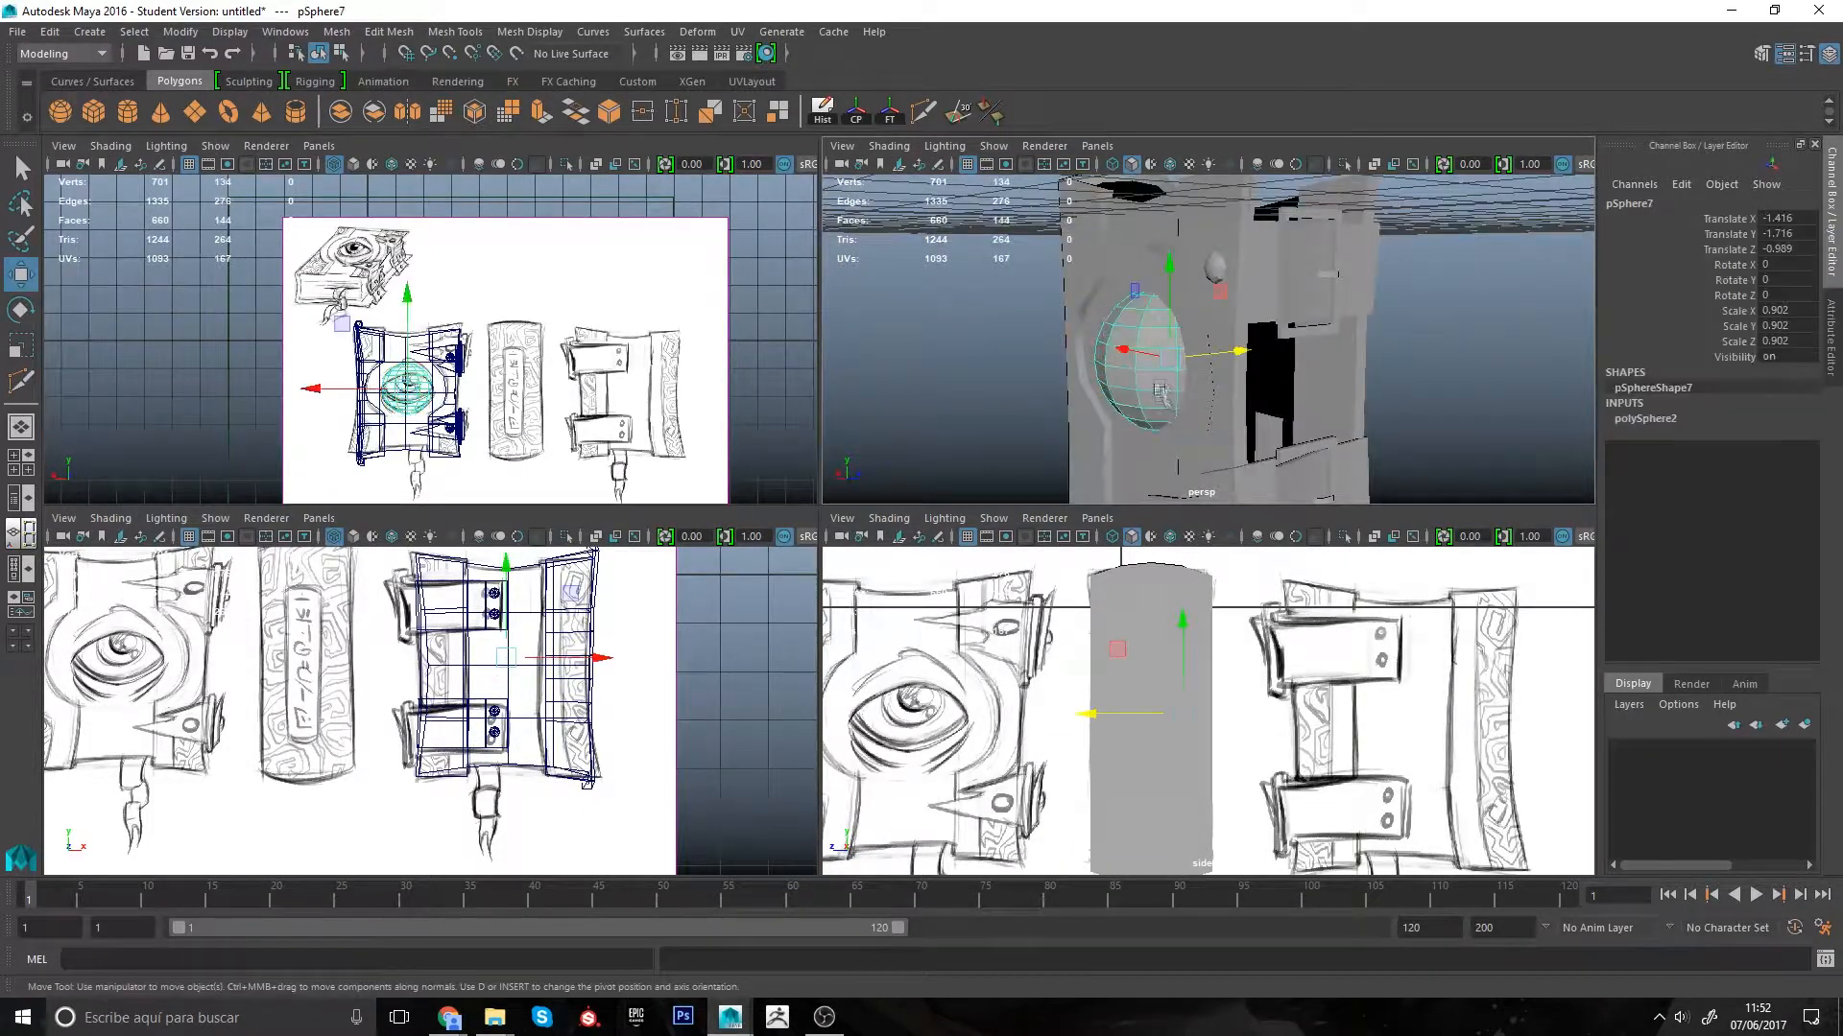
left_click_drag(1175, 370, 963, 419, "alt")
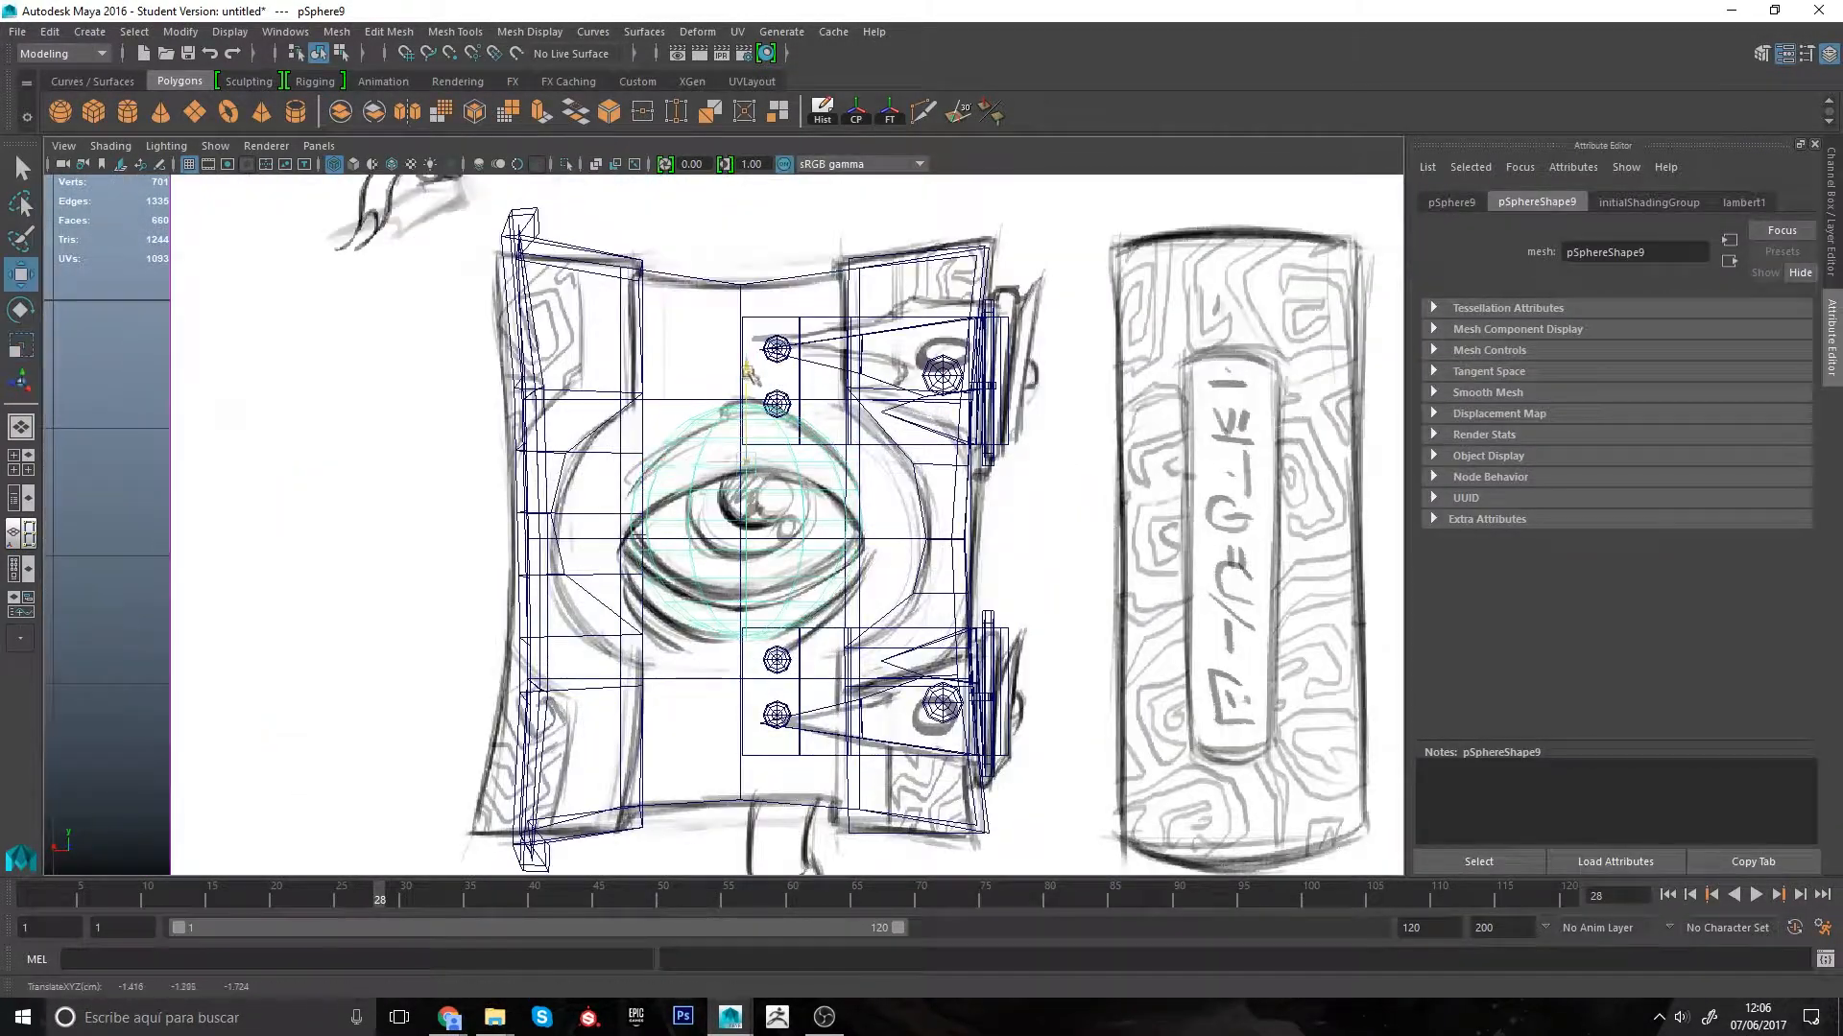
scroll(749, 373, "down", 3)
key("r")
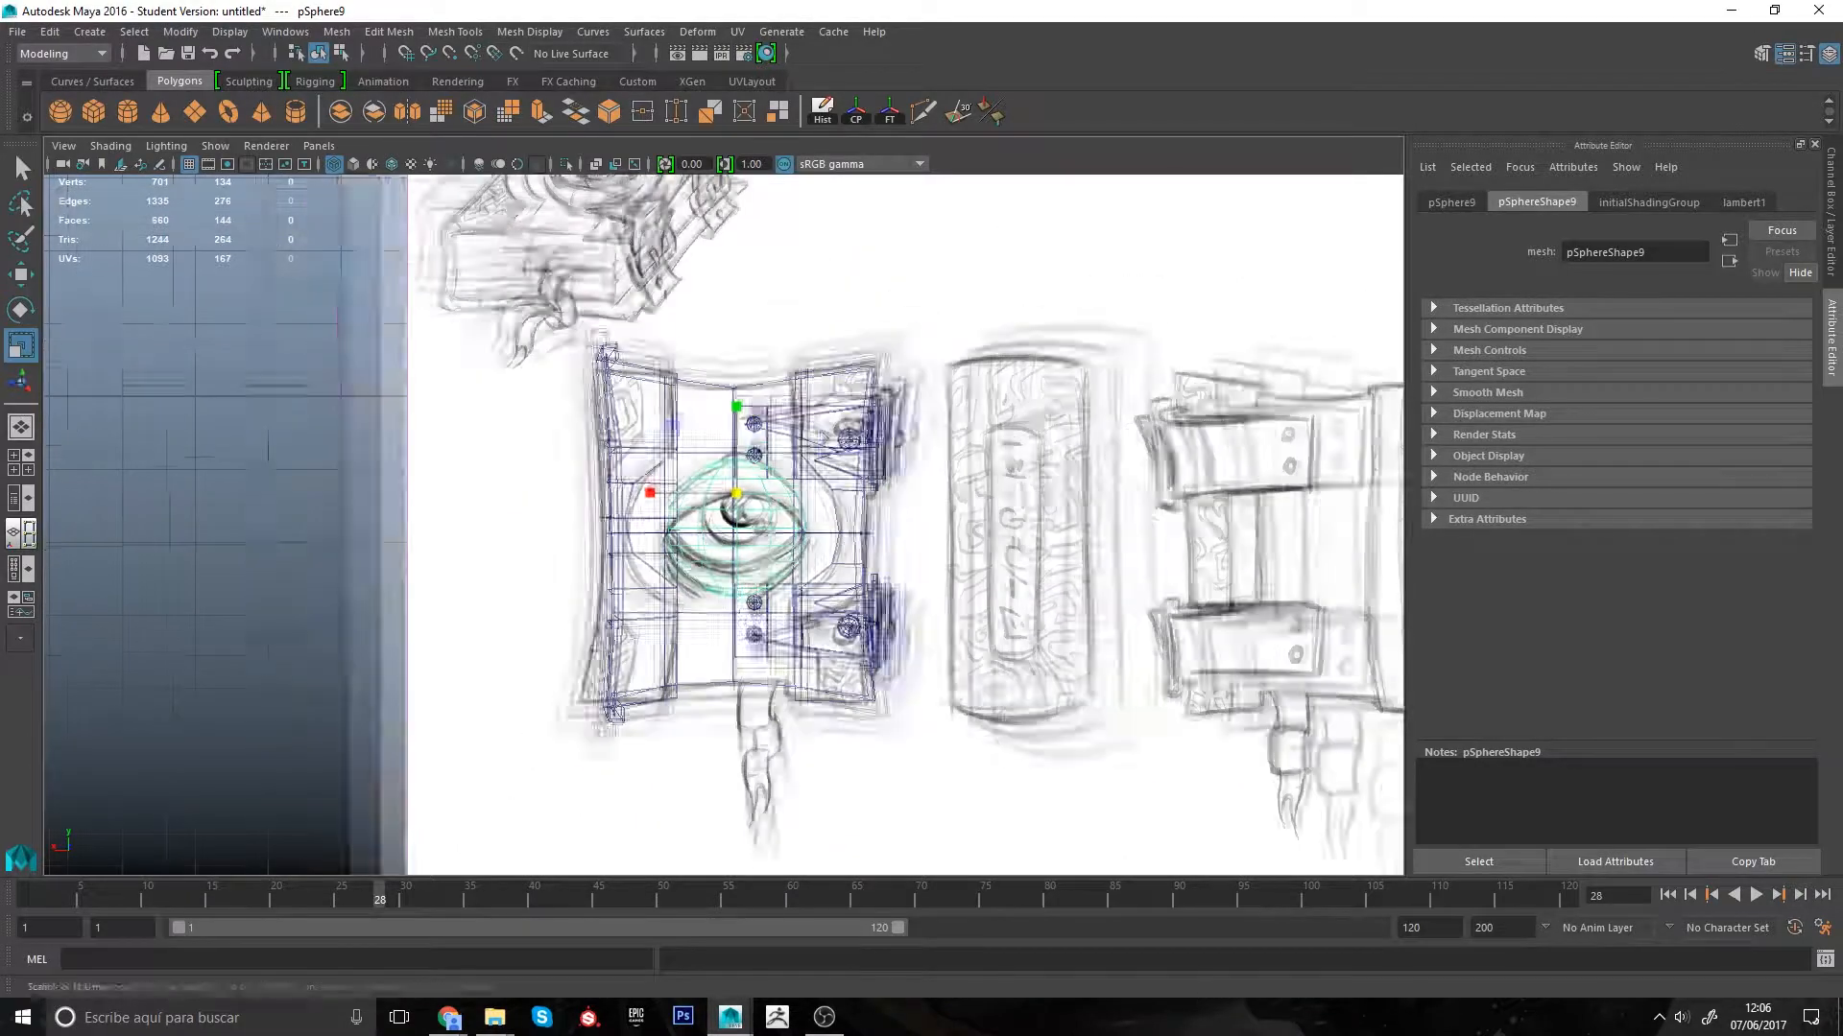
left_click(686, 384)
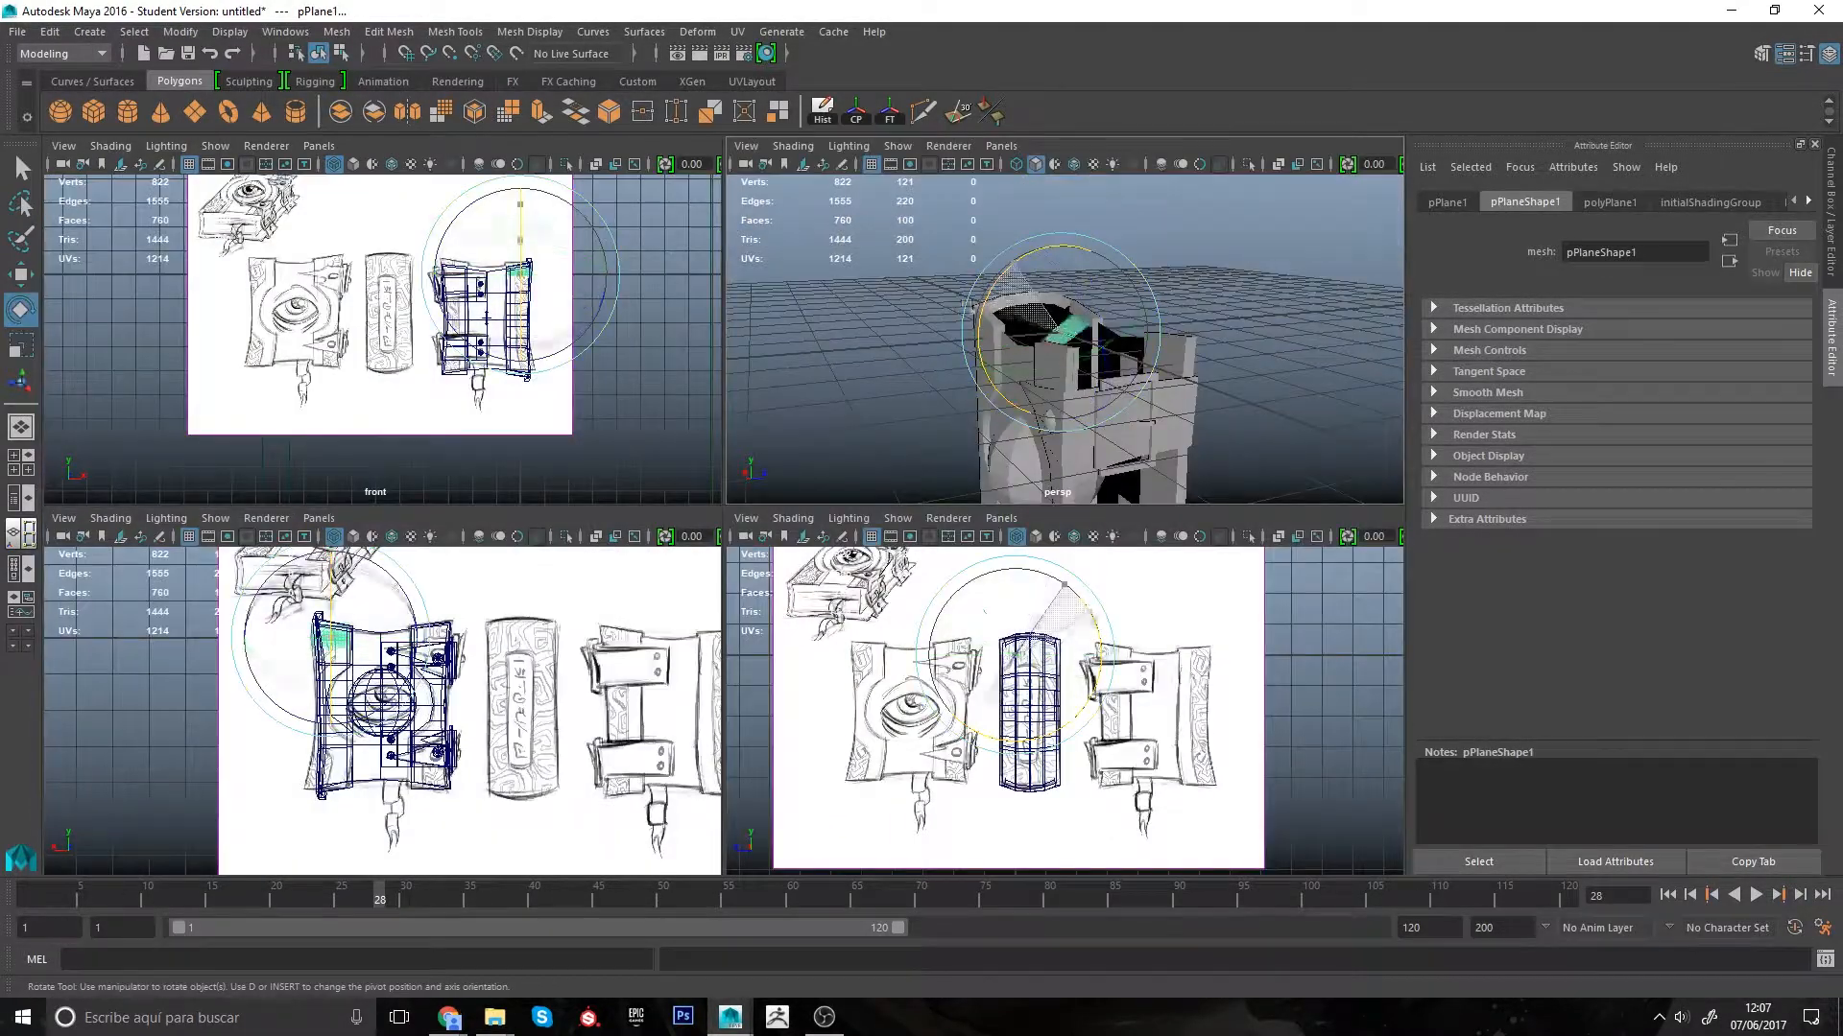
Step: Set the new plane's height subdivisions to 1 and its X rotation to -90
left_click(1828, 54)
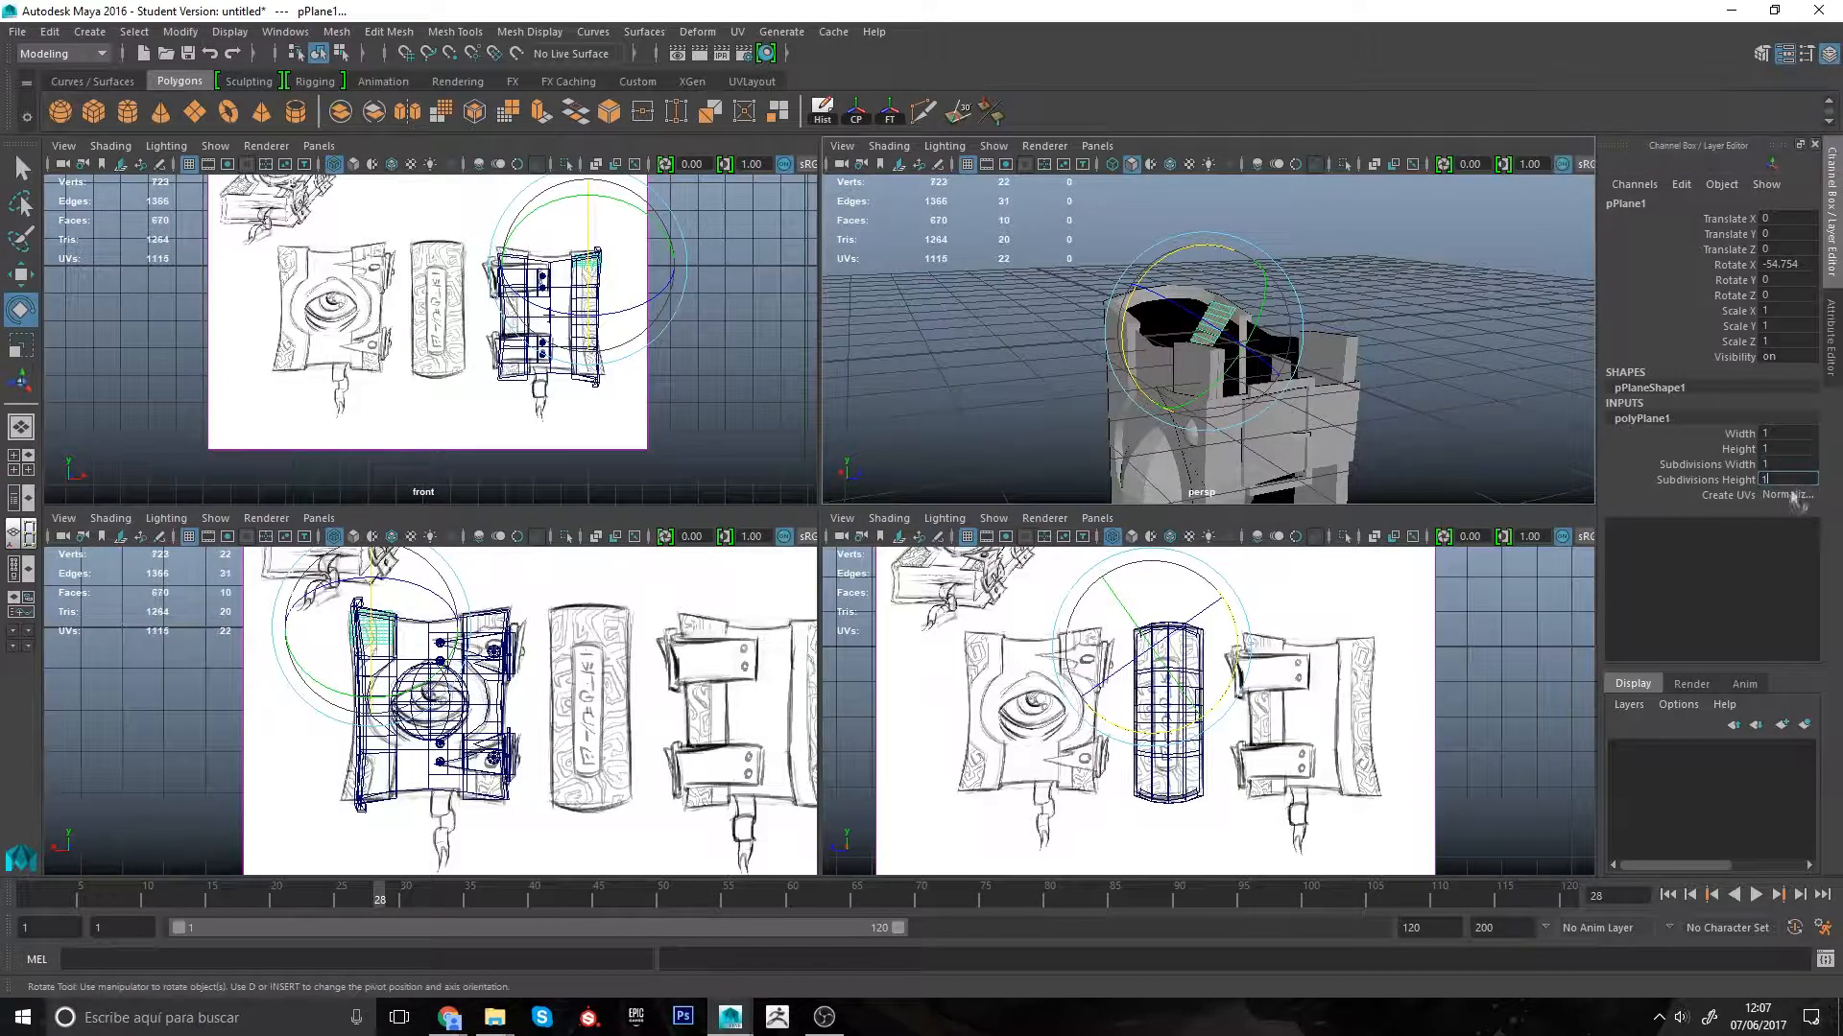
type("1")
key("Return")
type("-90")
key("Return")
left_click_drag(1238, 365, 1200, 360, "alt")
Step: Move the plane to the book's lower edge, over the start of the drawn hanging strap
key("w")
left_click_drag(1157, 259, 1247, 298)
left_click_drag(1166, 187, 1167, 273)
middle_click_drag(538, 710, 537, 645, "alt")
left_click_drag(306, 664, 375, 669)
middle_click_drag(442, 720, 457, 672, "alt")
scroll(459, 679, "up", 3)
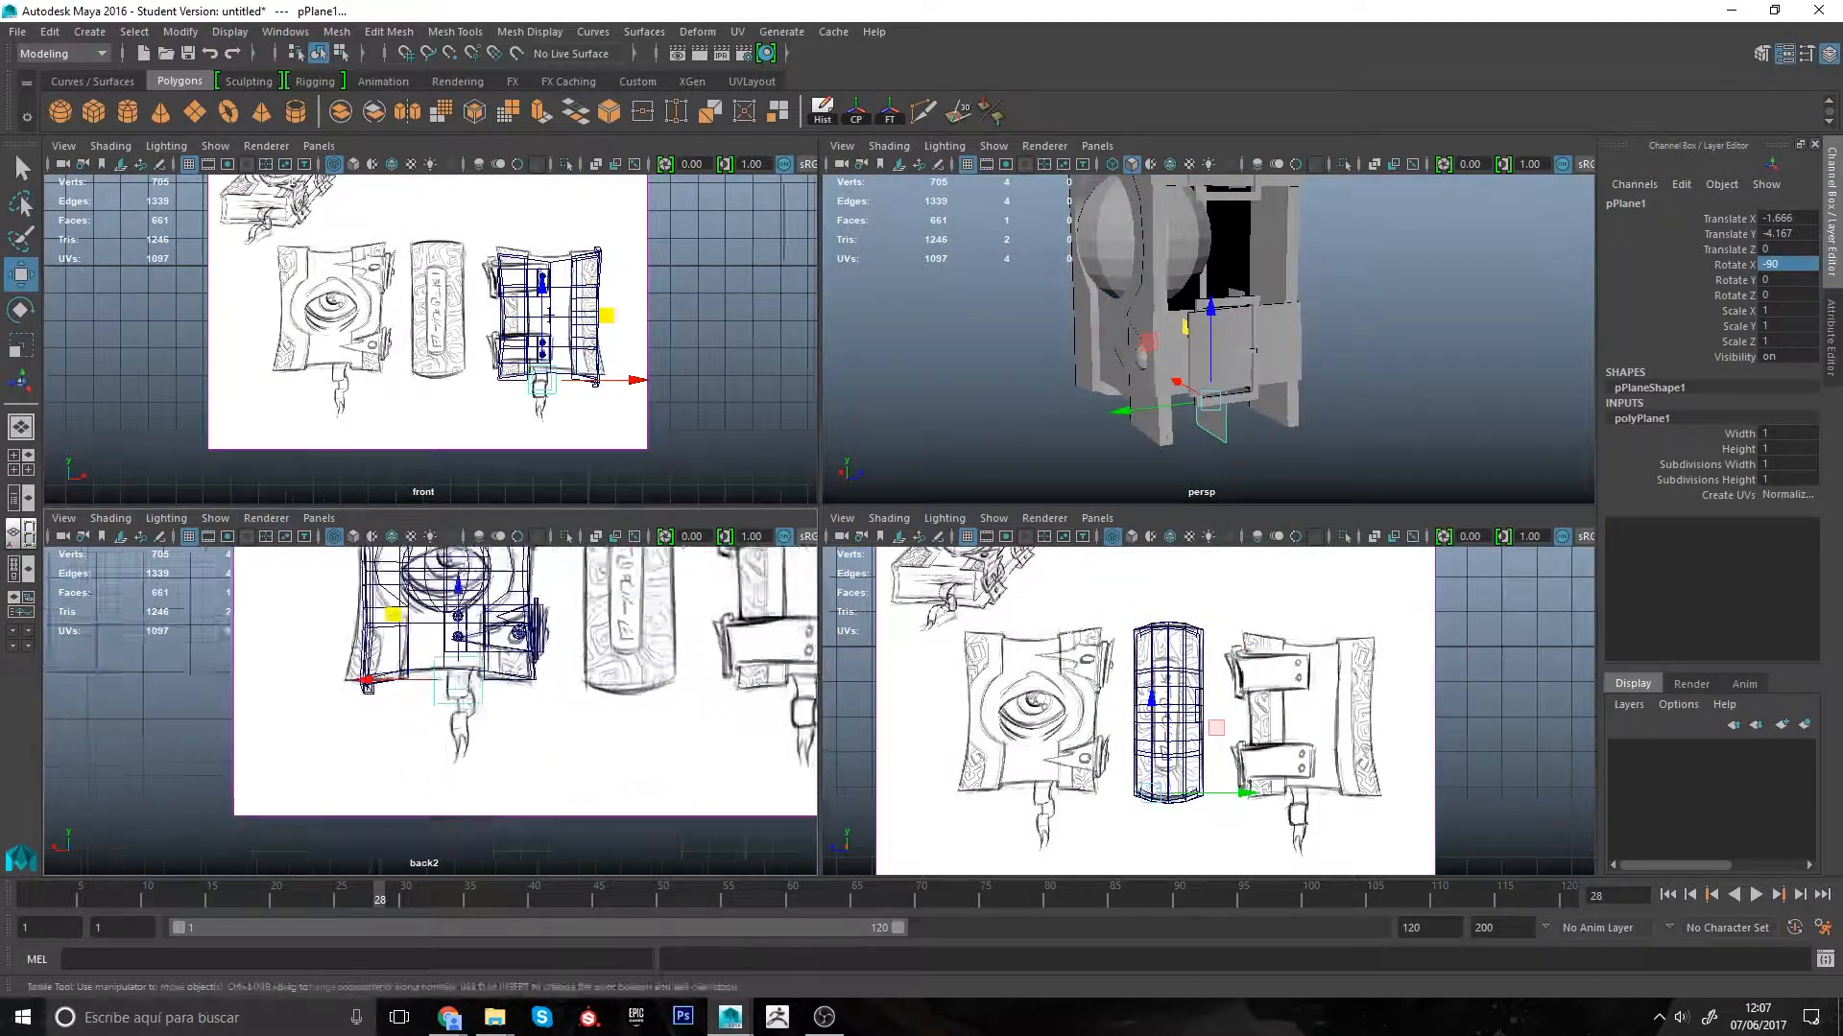
Step: Scale the plane uniformly to about 0.54 and align it with the top of the drawn hanging strap
key("r")
left_click_drag(462, 677, 422, 676)
scroll(518, 672, "up", 10)
middle_click_drag(632, 634, 581, 716, "alt")
key("w")
left_click_drag(589, 699, 597, 660)
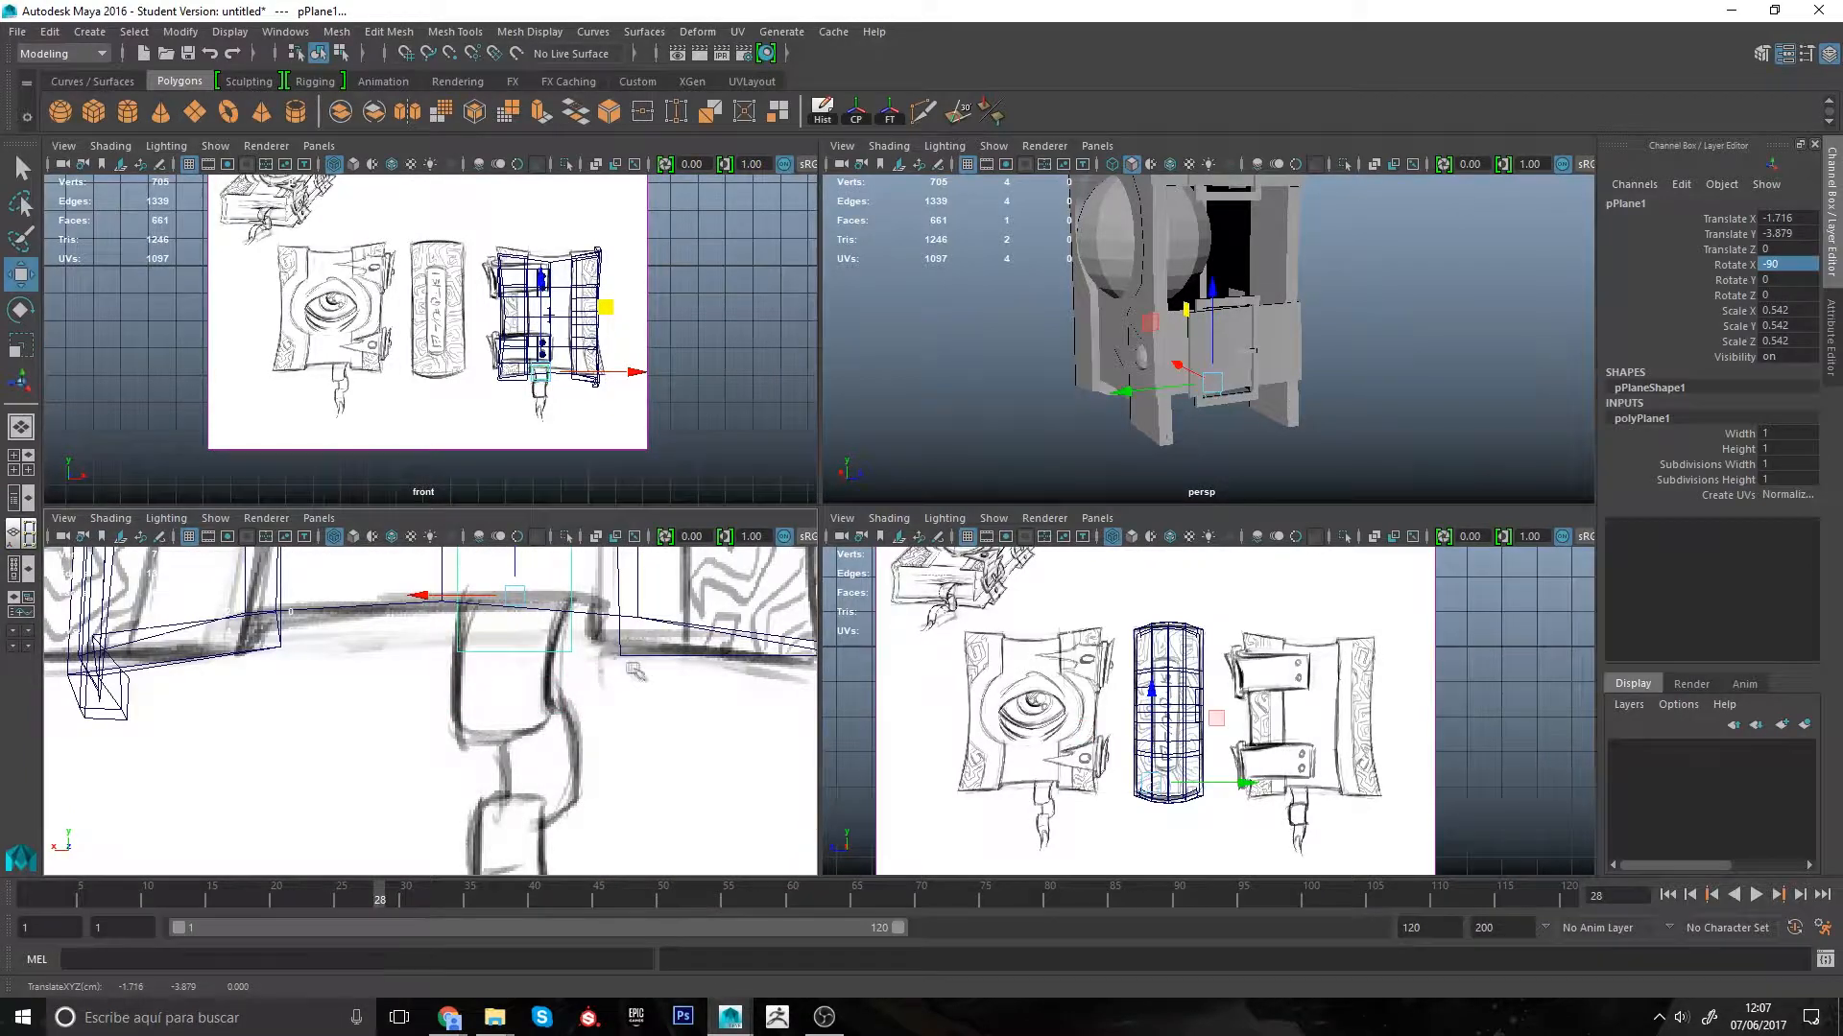
scroll(630, 667, "down", 4)
key("r")
mouse_move(614, 708)
middle_mouse_down()
mouse_move(594, 711)
mouse_move(616, 692)
middle_mouse_up()
key("w")
Step: Extend the plane's lower edge down to the tip of the drawn hanging strap
right_click_drag(509, 663, 509, 614)
left_click(504, 659)
left_click_drag(514, 589, 521, 751)
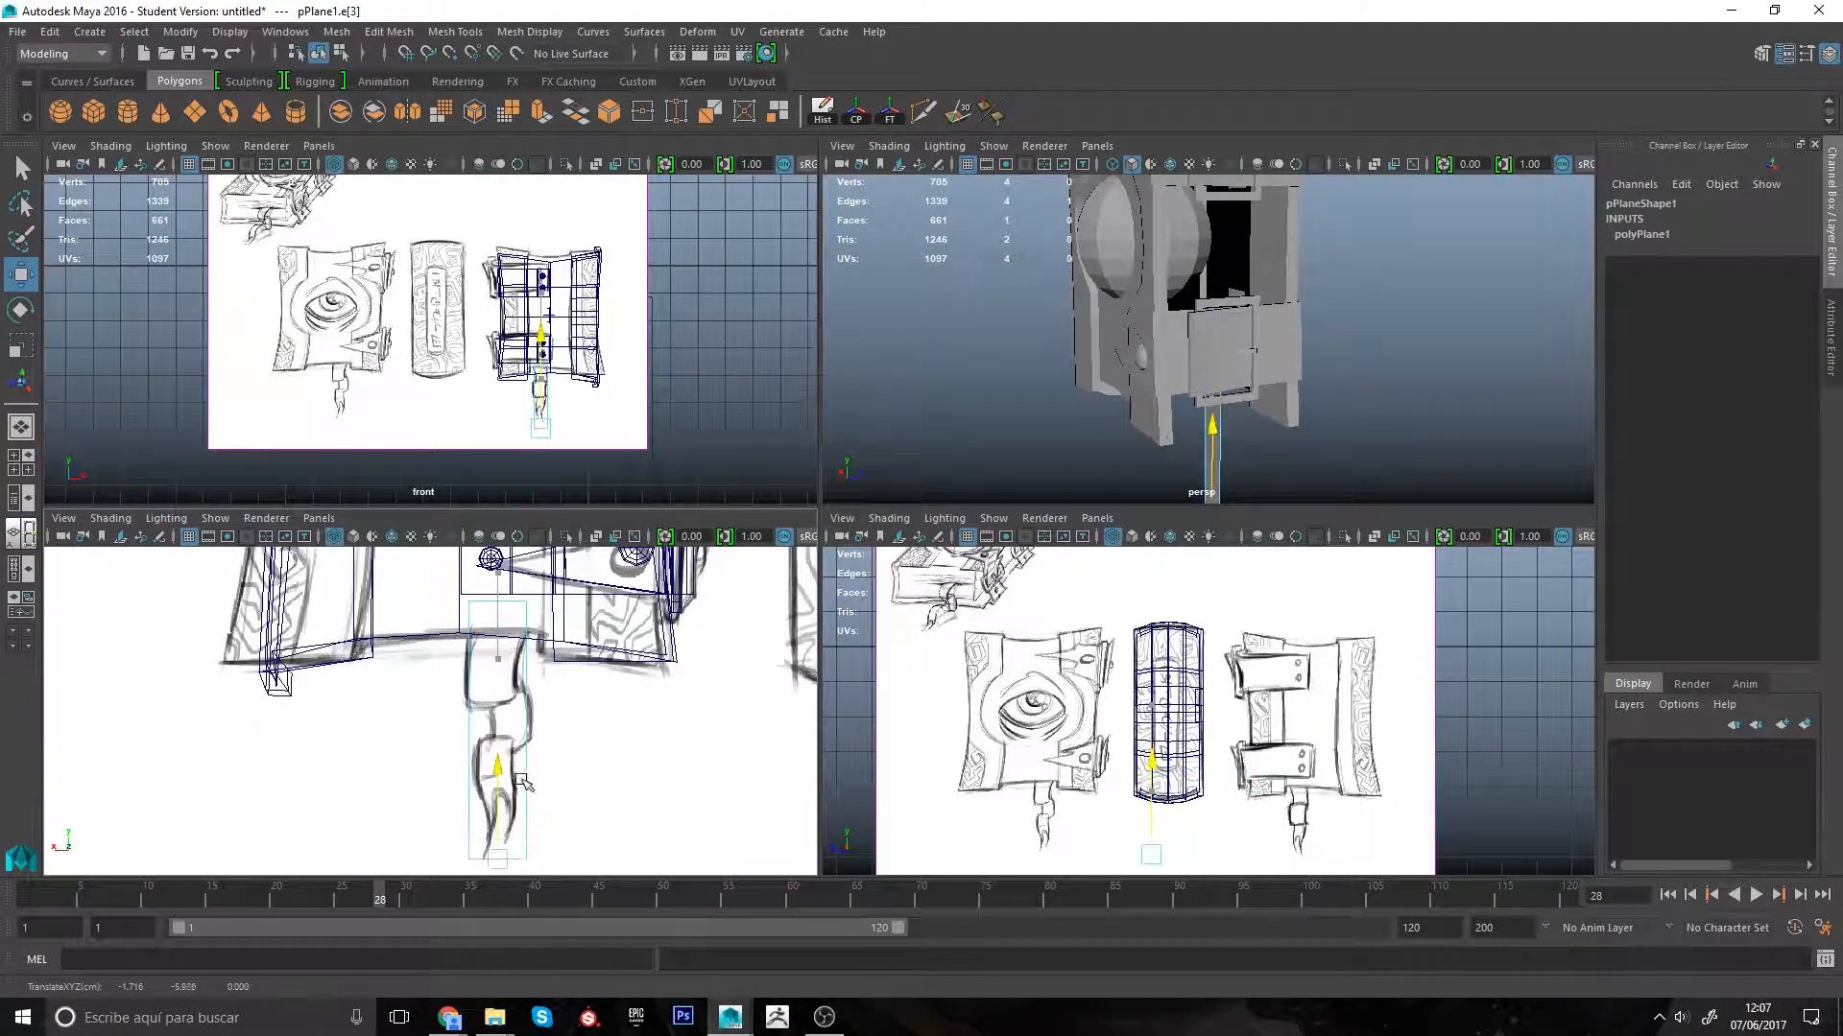
Step: Insert crosswise edge loops along the hanging strap and a lengthwise edge loop down its middle
left_click(923, 112)
left_click(517, 790, "ctrl")
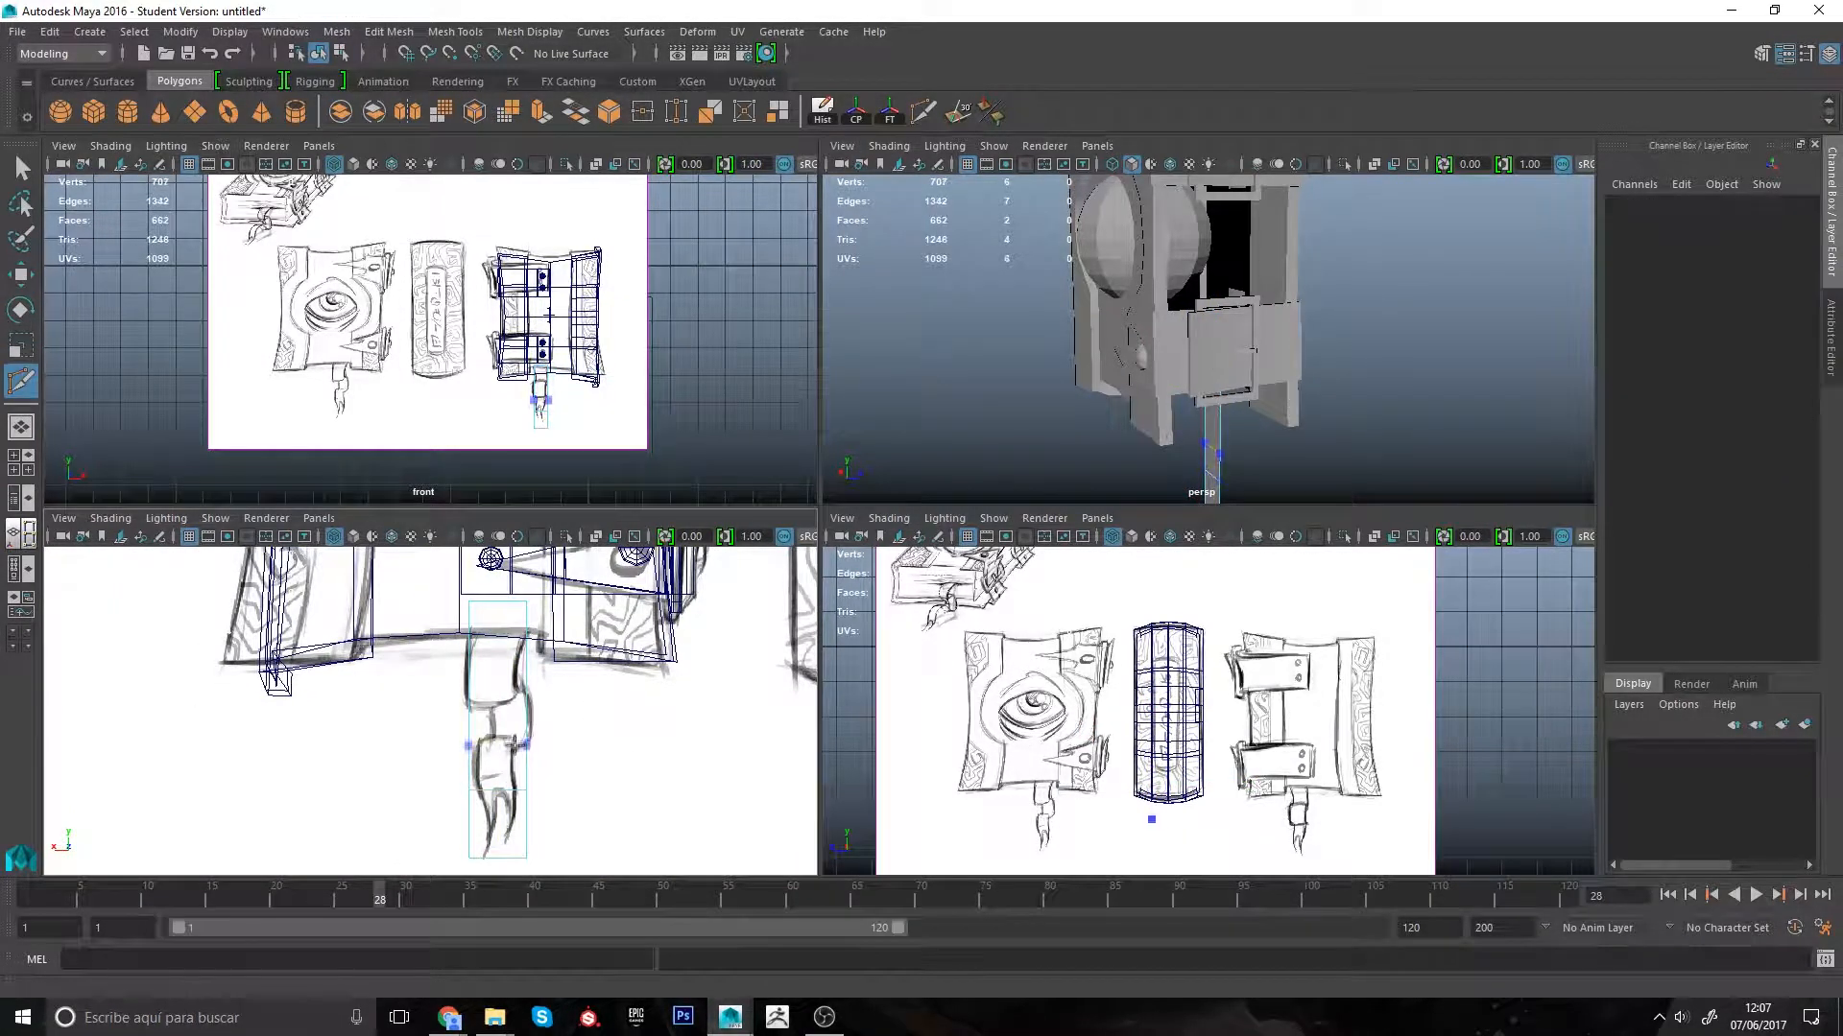
middle_click_drag(1211, 384, 1131, 263, "alt")
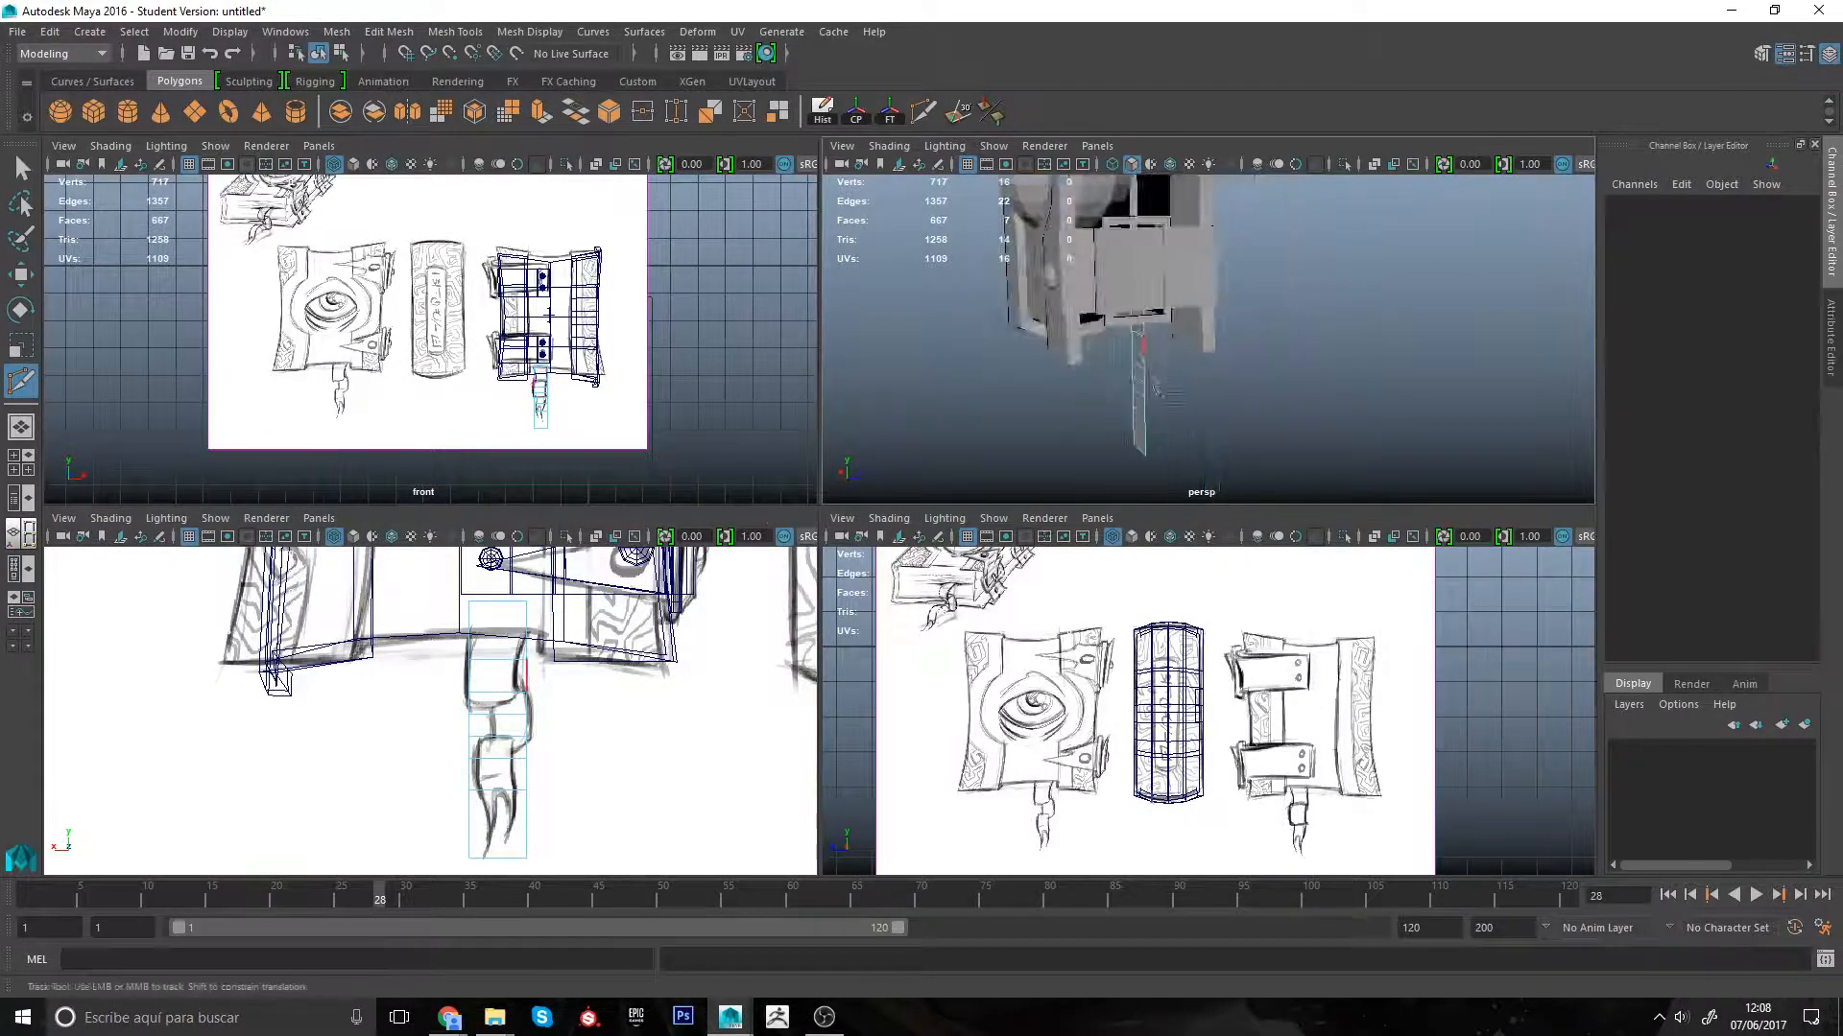
left_click_drag(1152, 307, 1209, 288, "alt")
scroll(1151, 327, "up", 3)
left_click(504, 857, "ctrl")
key("ctrl+z")
left_click(498, 849, "ctrl")
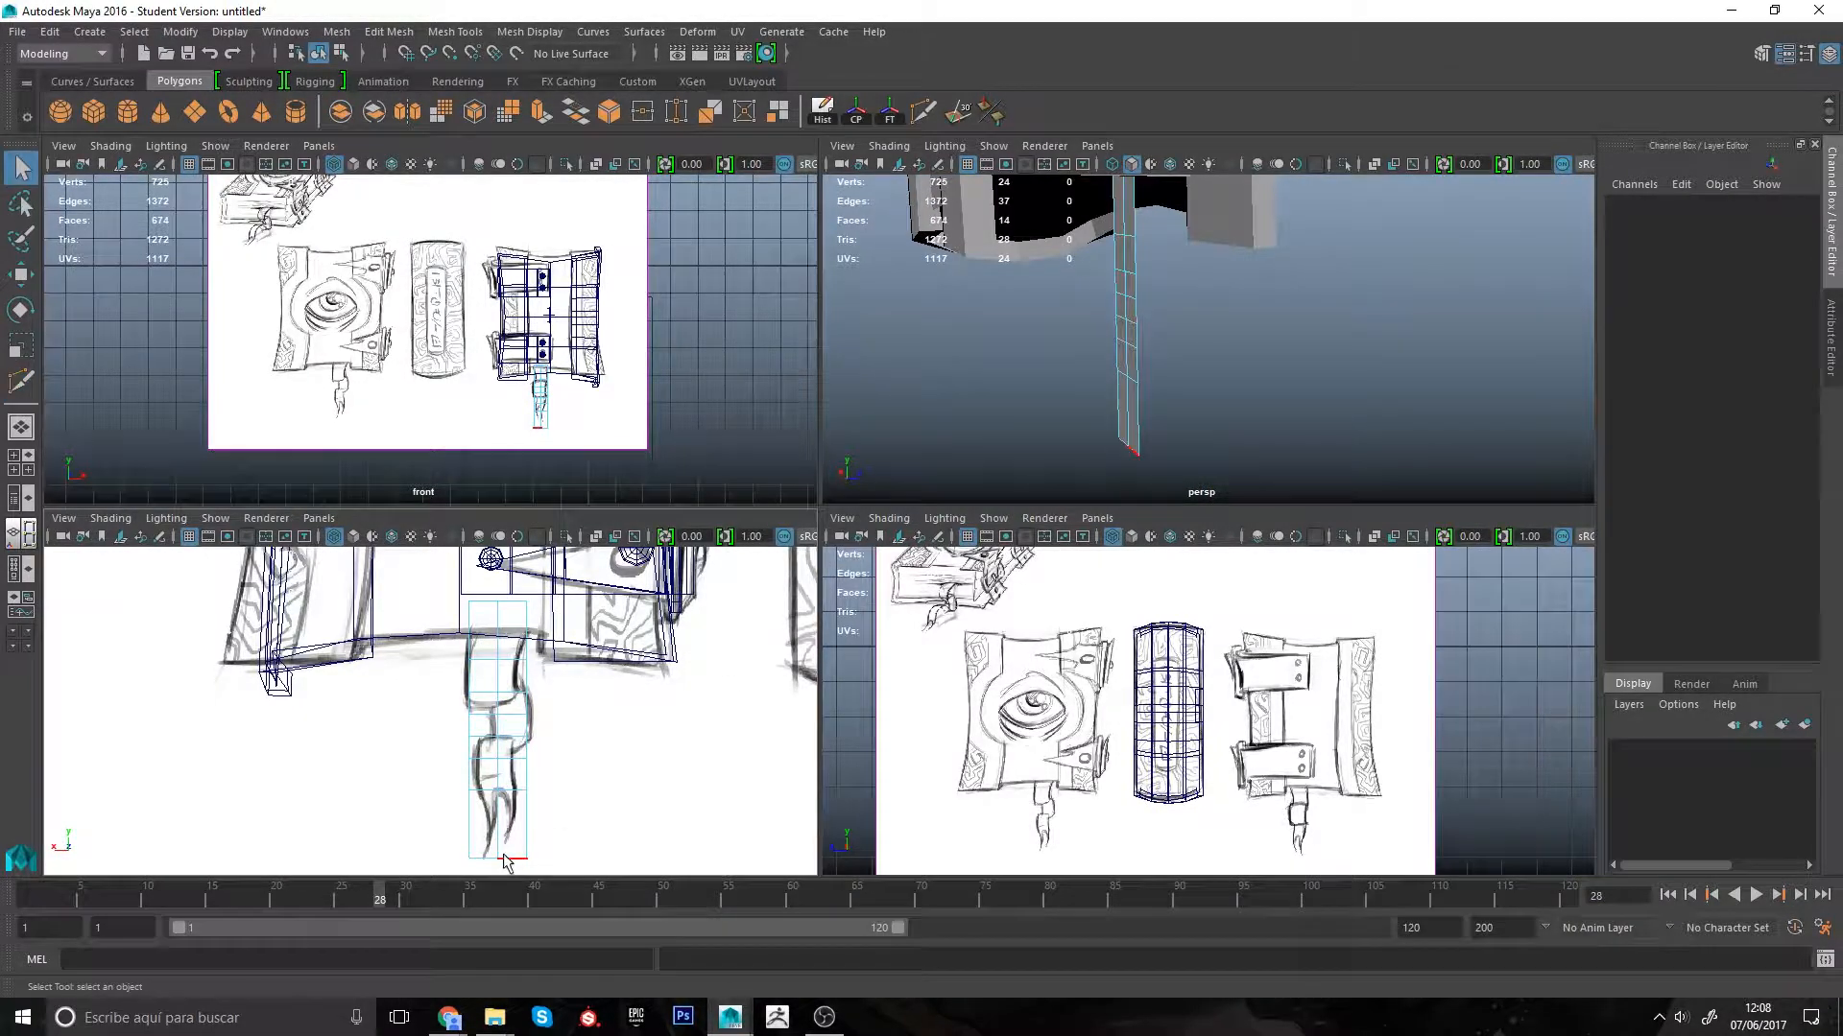
Step: Pull the strap's lower corner vertices down to form a forked end with two pointed tips
key("w")
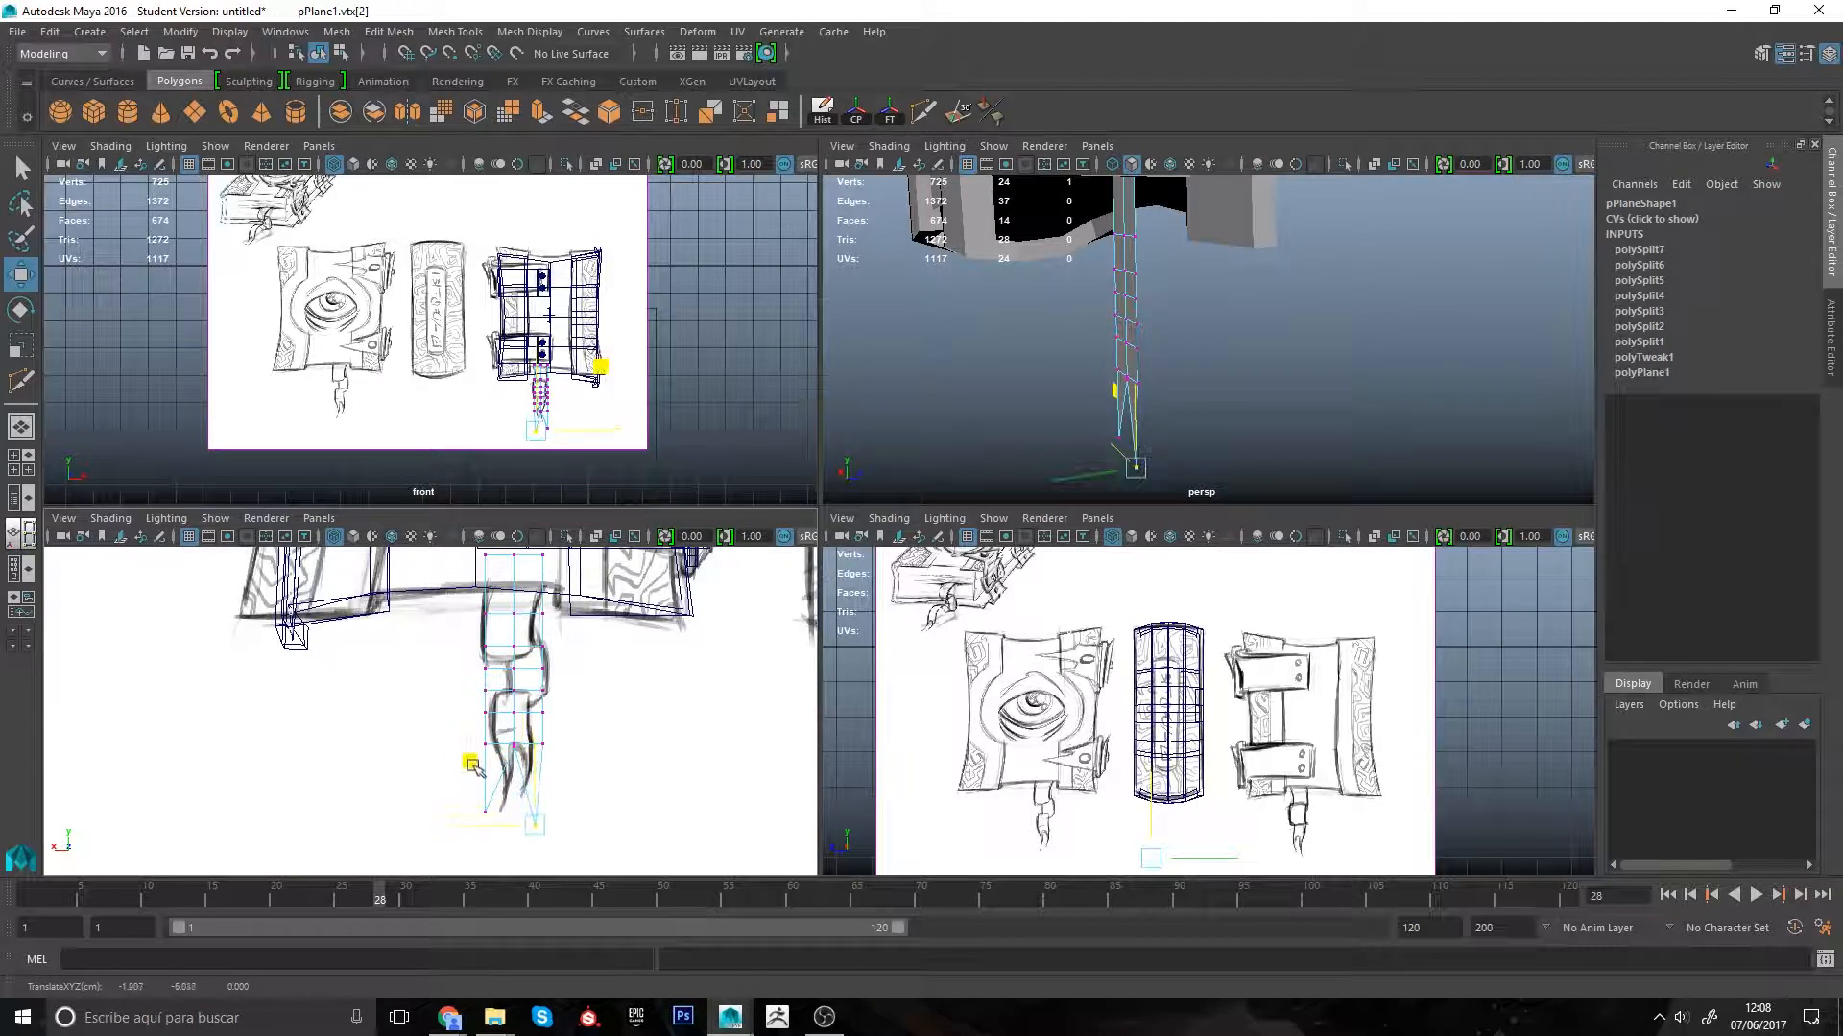
left_click_drag(472, 765, 471, 764)
left_click(485, 812)
left_click_drag(420, 749, 423, 786)
Step: Bend the hanging strap by shifting its crosswise vertex rows forward and backward in depth
left_click_drag(1075, 384, 1037, 336, "alt")
left_click_drag(1043, 315, 1100, 353)
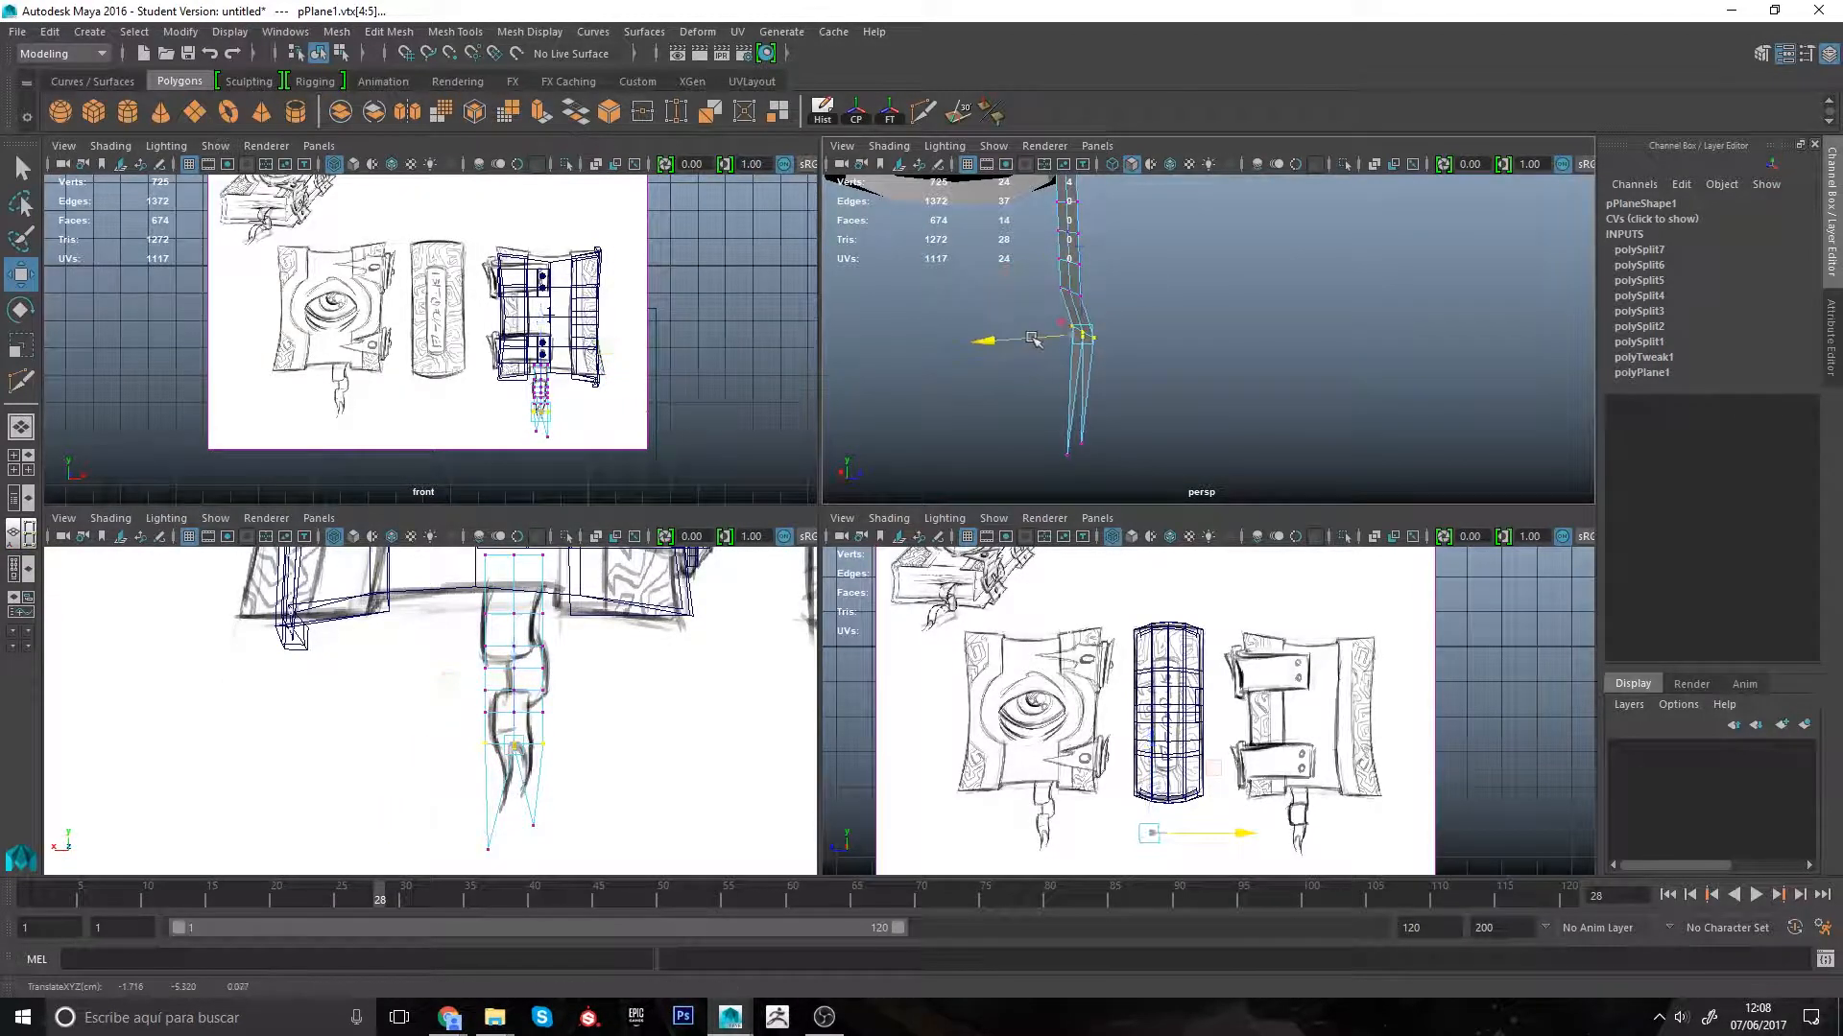
left_click_drag(1043, 277, 1100, 312)
middle_click_drag(1103, 259, 1101, 334, "alt")
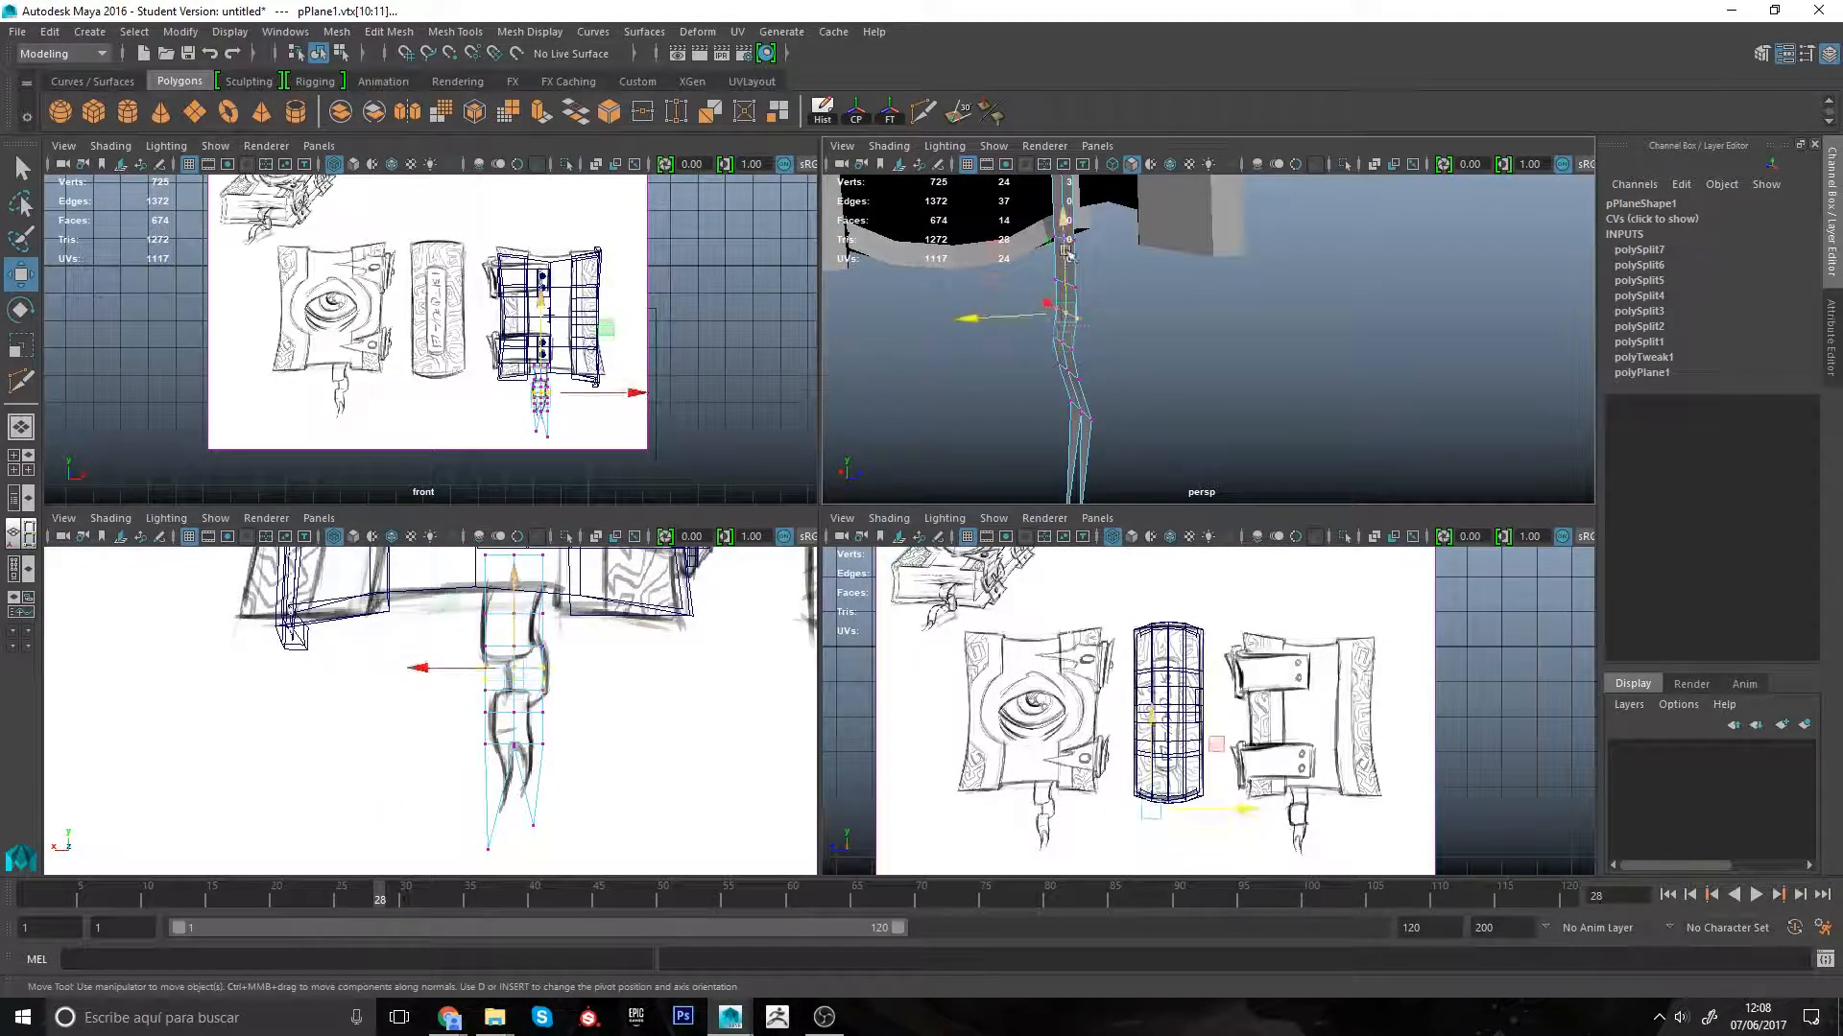
left_click_drag(1044, 334, 1032, 357, "alt")
left_click_drag(1025, 315, 1067, 349)
left_click_drag(977, 270, 1046, 322)
mouse_move(1072, 346)
left_mouse_down()
mouse_move(1042, 319)
mouse_move(1075, 349)
left_mouse_up()
left_click_drag(1075, 348, 1046, 374, "alt")
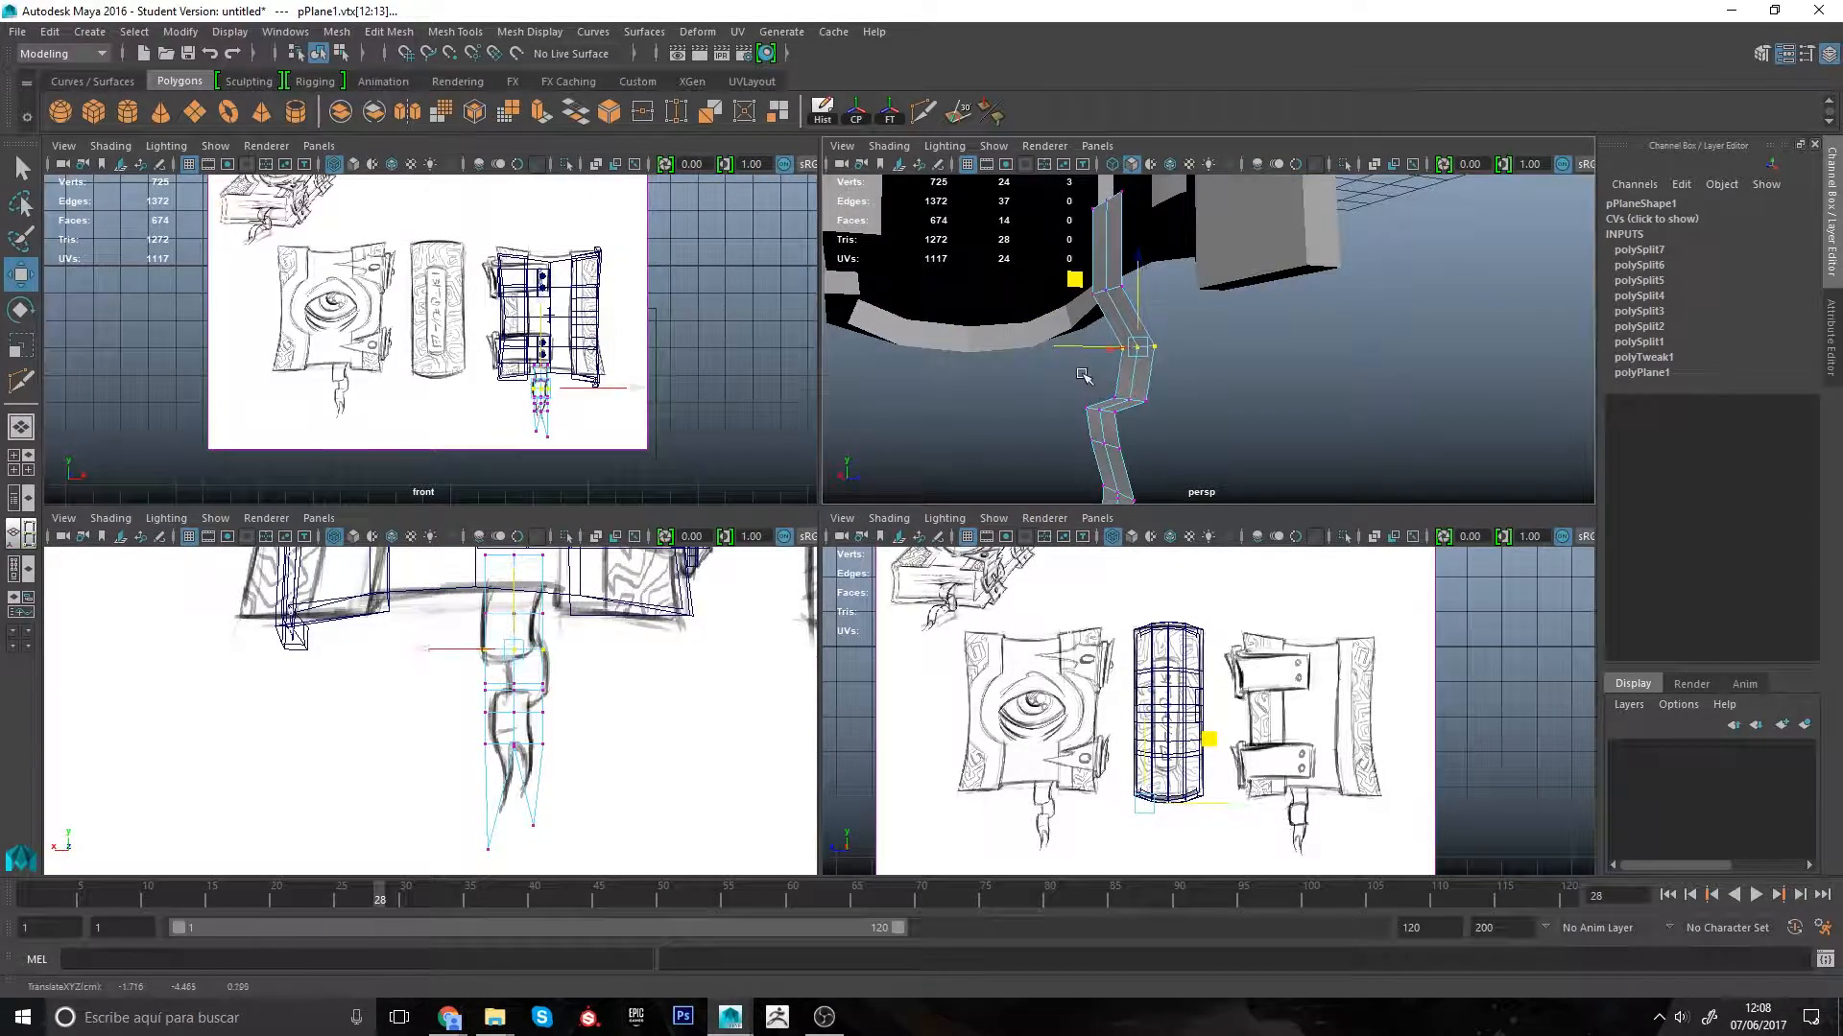
Step: Insert two crosswise edge loops in the strap's upper section and offset the vertex rows to curve it
key("g")
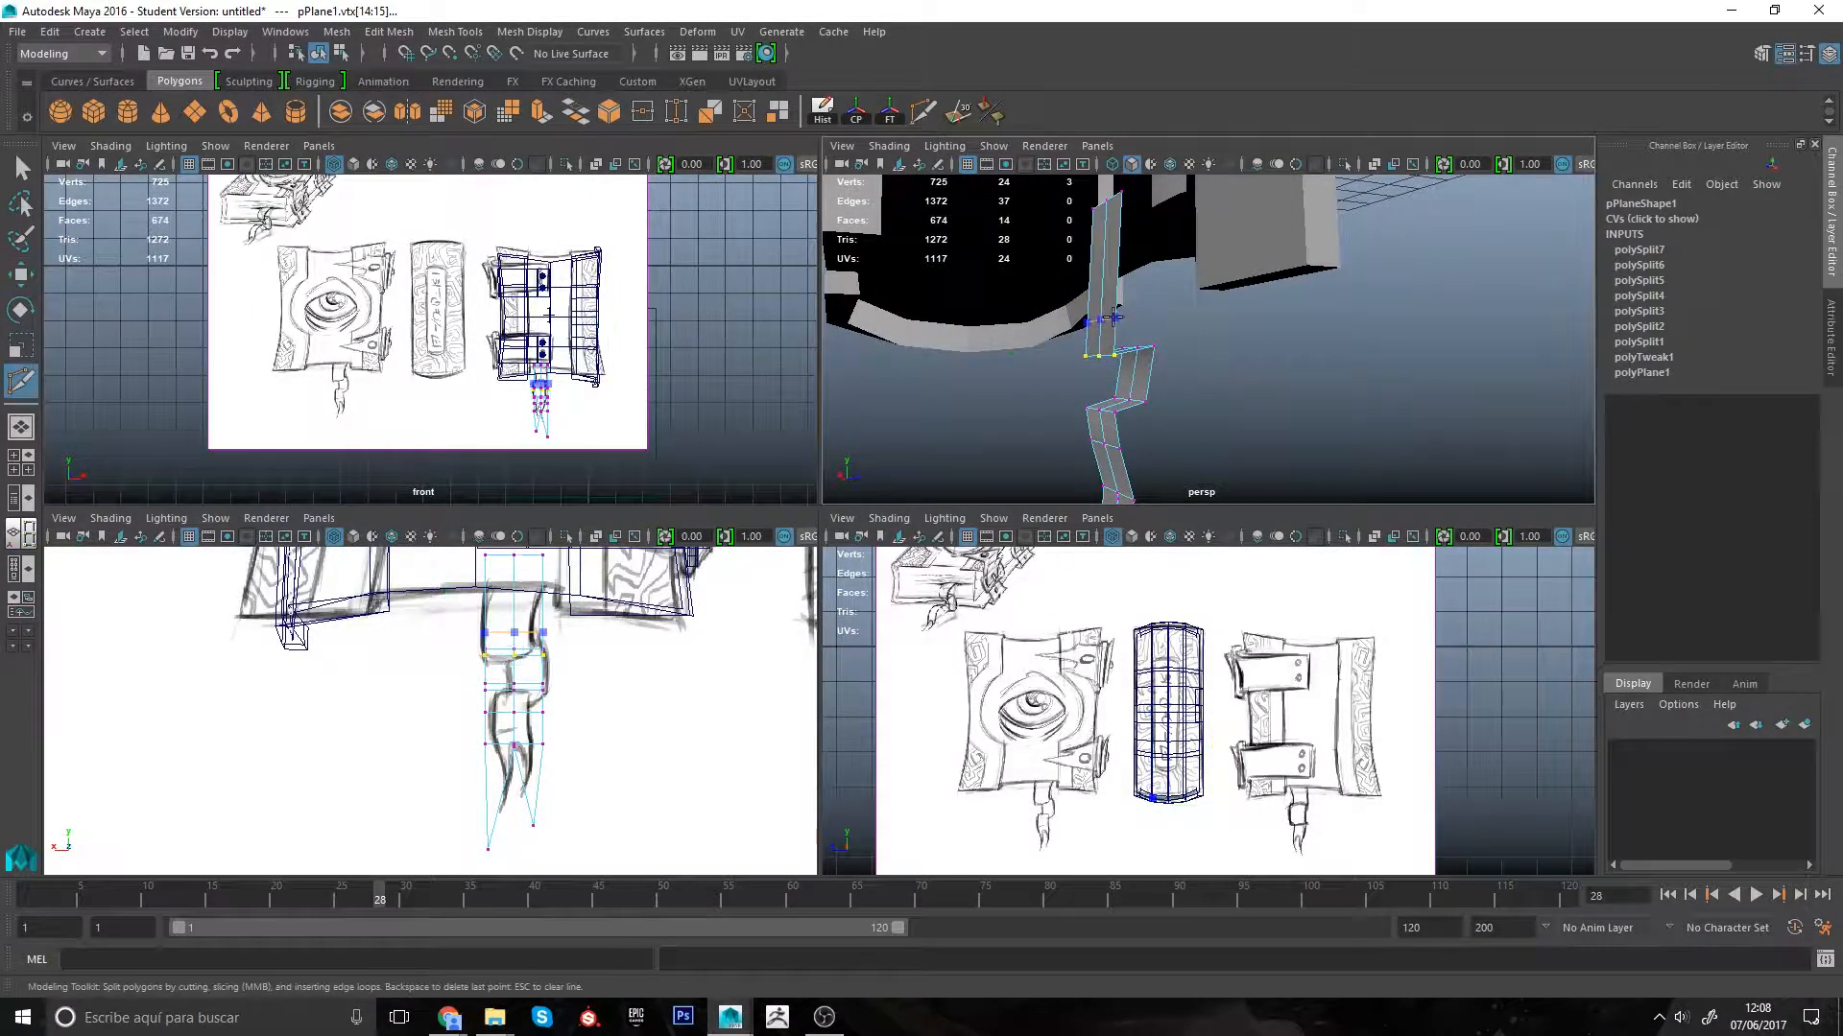
left_click(1105, 319, "ctrl")
key("q")
key("w")
left_click(921, 114)
left_click(1097, 255, "ctrl")
key("q")
left_click_drag(1070, 235, 1130, 277)
key("w")
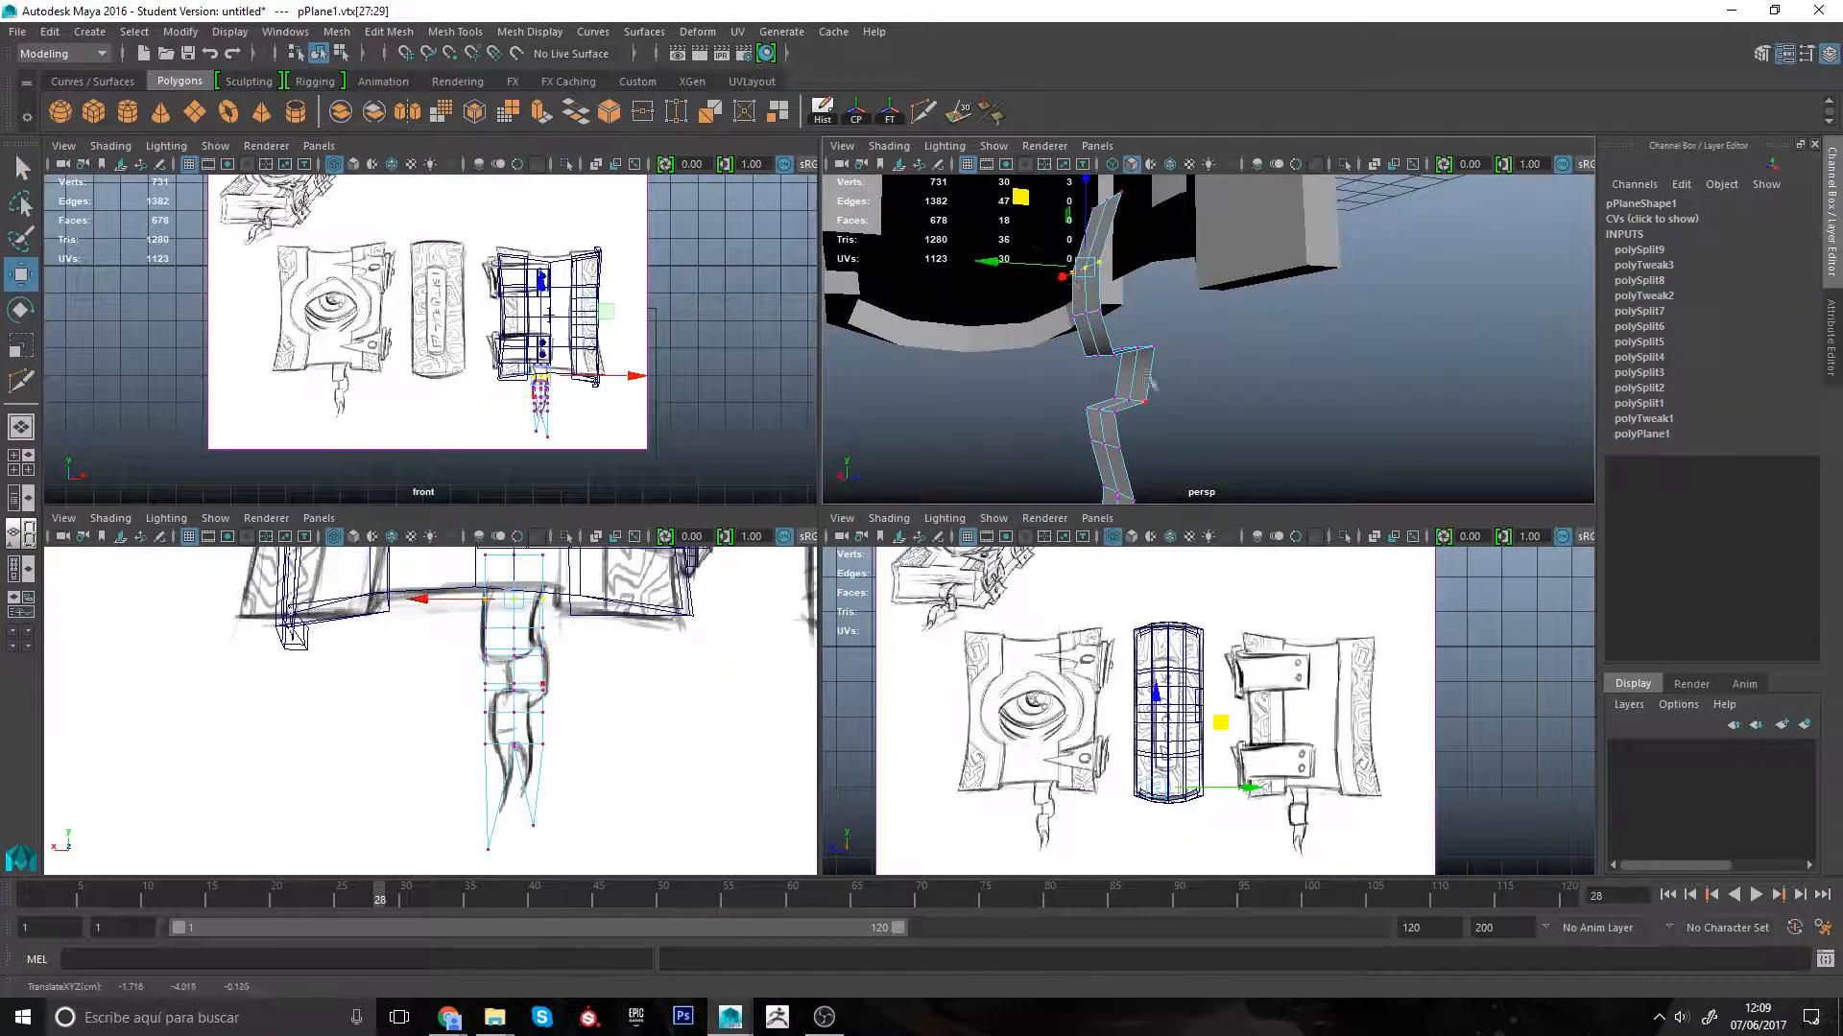
Step: Bevel two crosswise edge rows at the folds of the hanging strap
right_click_drag(1103, 288, 1104, 246)
left_click_drag(1099, 288, 1051, 378, "alt")
double_click(1052, 378)
key("q")
right_click_drag(1119, 420, 1190, 419, "shift")
left_click_drag(1151, 413, 1315, 374, "alt")
double_click(1198, 357)
right_click_drag(1185, 374, 1250, 366, "shift")
Step: Reposition the crosswise edge row at the hanging strap's lower fold
left_click_drag(1250, 366, 1079, 336, "alt")
double_click(1157, 406)
key("w")
left_click_drag(1063, 312, 1057, 326)
key("q")
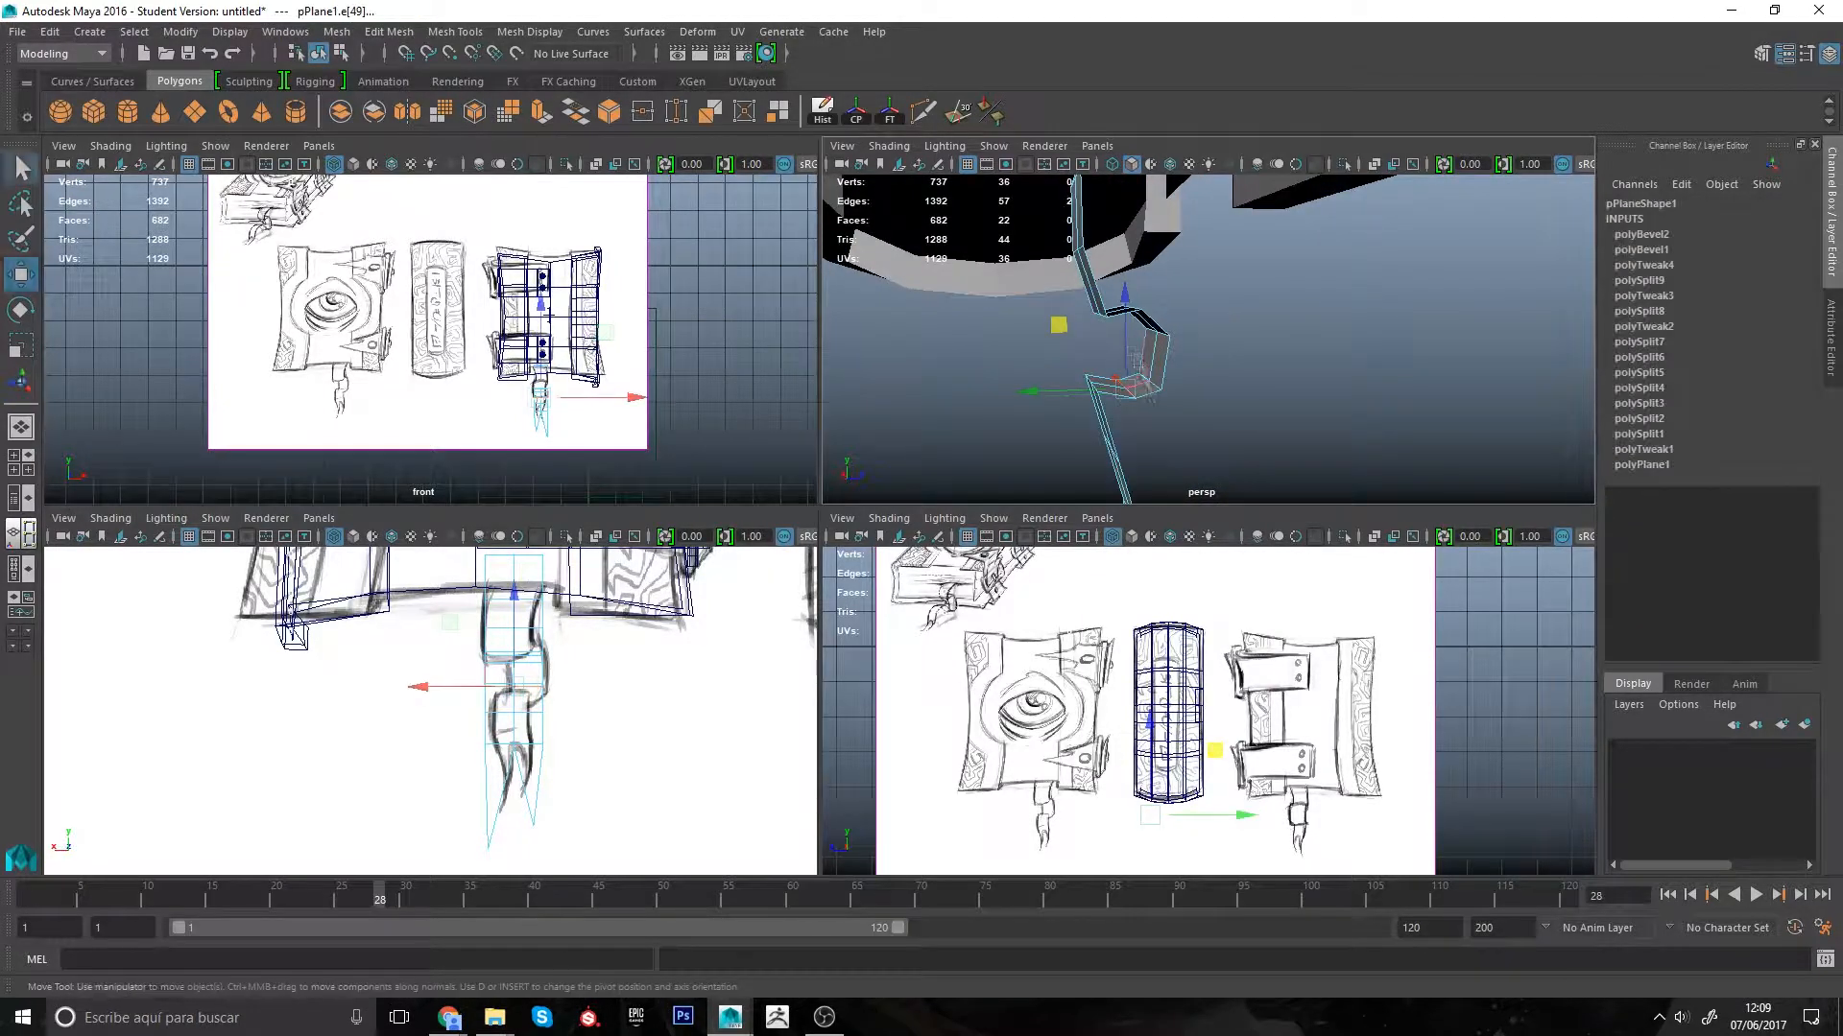
Step: Adjust the remaining edge rows around the strap's folds and deselect the strap
double_click(1102, 408)
key("w")
left_click_drag(1104, 384, 1156, 403, "alt")
key("q")
key("w")
key("q")
double_click(1175, 392)
key("w")
right_click_drag(1156, 403, 1103, 403)
left_click_drag(1055, 369, 1238, 444)
right_click_drag(1238, 445, 1186, 384, "alt")
left_click(1094, 422)
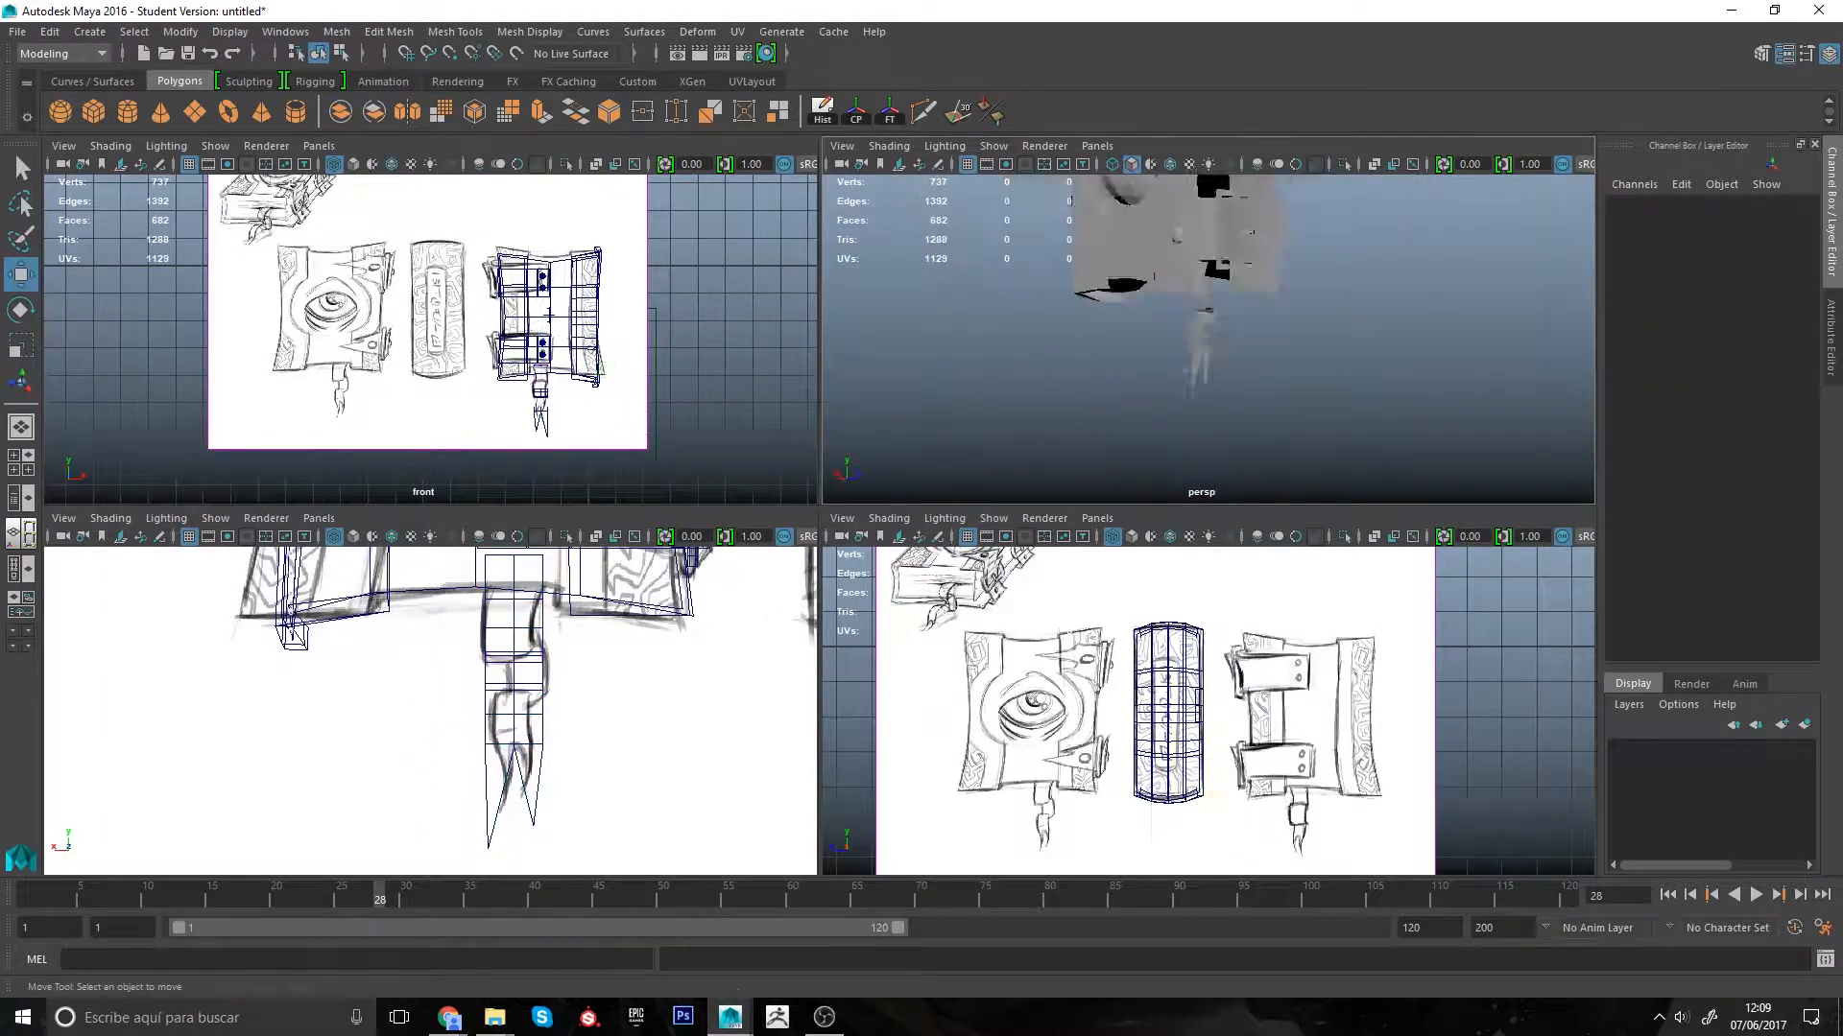
Step: Select the hanging strap and move it in depth to sit under the middle of the book's lower end
left_click_drag(1094, 432, 1056, 452, "alt")
left_click_drag(1204, 403, 1075, 384, "alt")
right_click_drag(1075, 384, 1118, 369, "alt")
left_click(1104, 363)
left_click_drag(1030, 256, 871, 256)
left_click_drag(940, 403, 1132, 423, "alt")
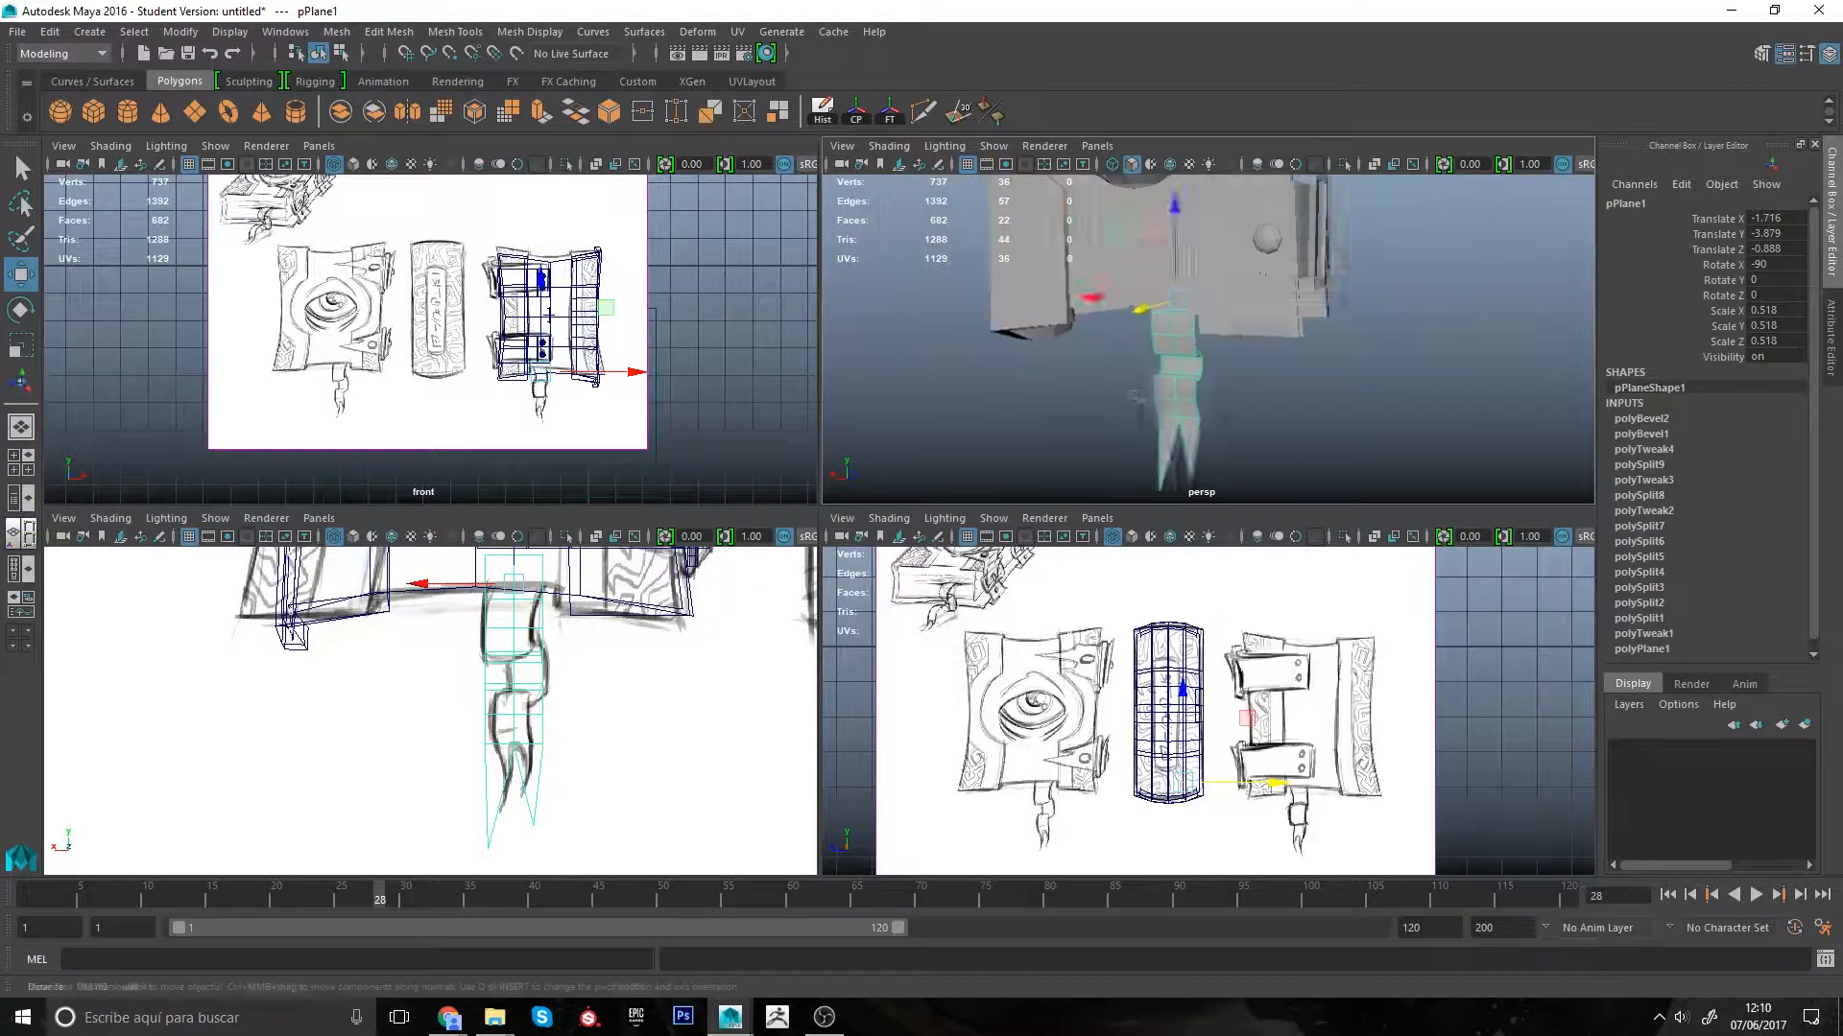
left_click_drag(1146, 311, 1159, 306)
left_click_drag(1147, 446, 1142, 465, "alt")
Step: Scale the hanging strap narrower across its width to suit the back-view sketch
right_click_drag(567, 711, 583, 707, "alt")
middle_click_drag(584, 707, 639, 674, "alt")
key("r")
left_click_drag(1094, 297, 1118, 298)
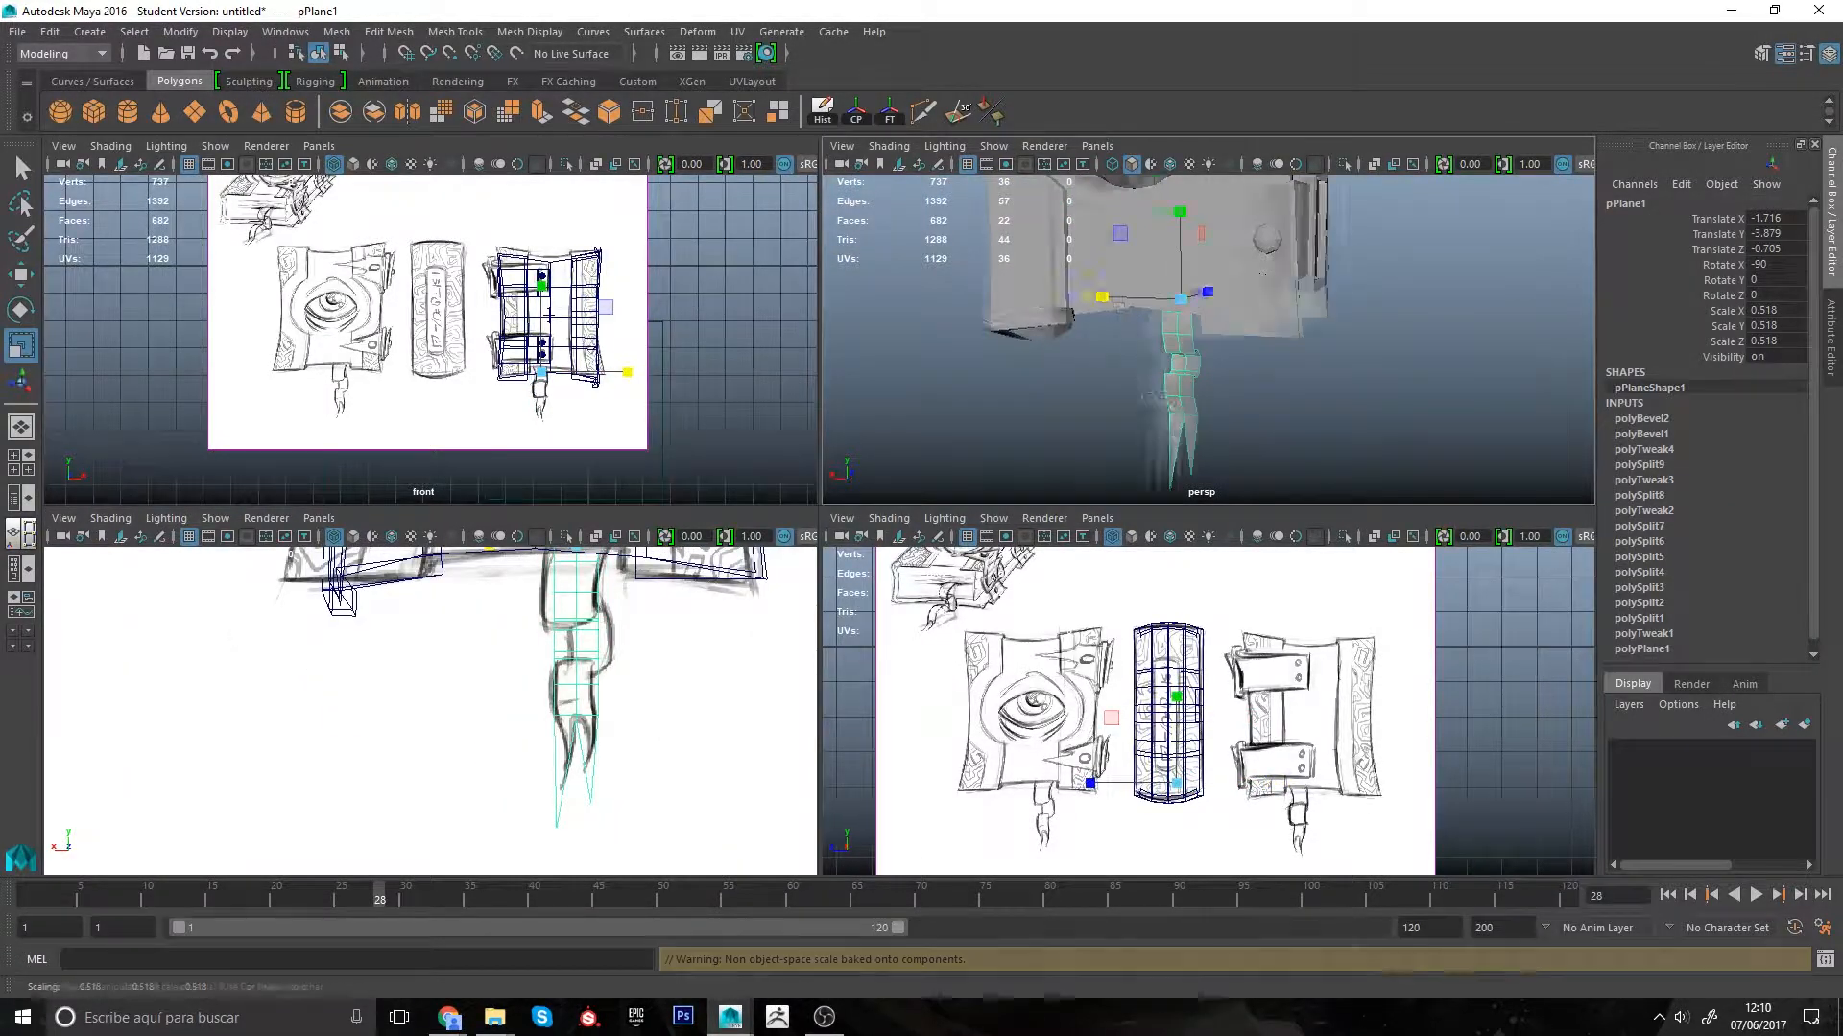
mouse_move(1214, 393)
left_mouse_down("alt")
mouse_move(1055, 383)
mouse_move(1190, 395)
left_mouse_up("alt")
right_click_drag(714, 628, 693, 657, "alt")
middle_click_drag(662, 684, 641, 710, "alt")
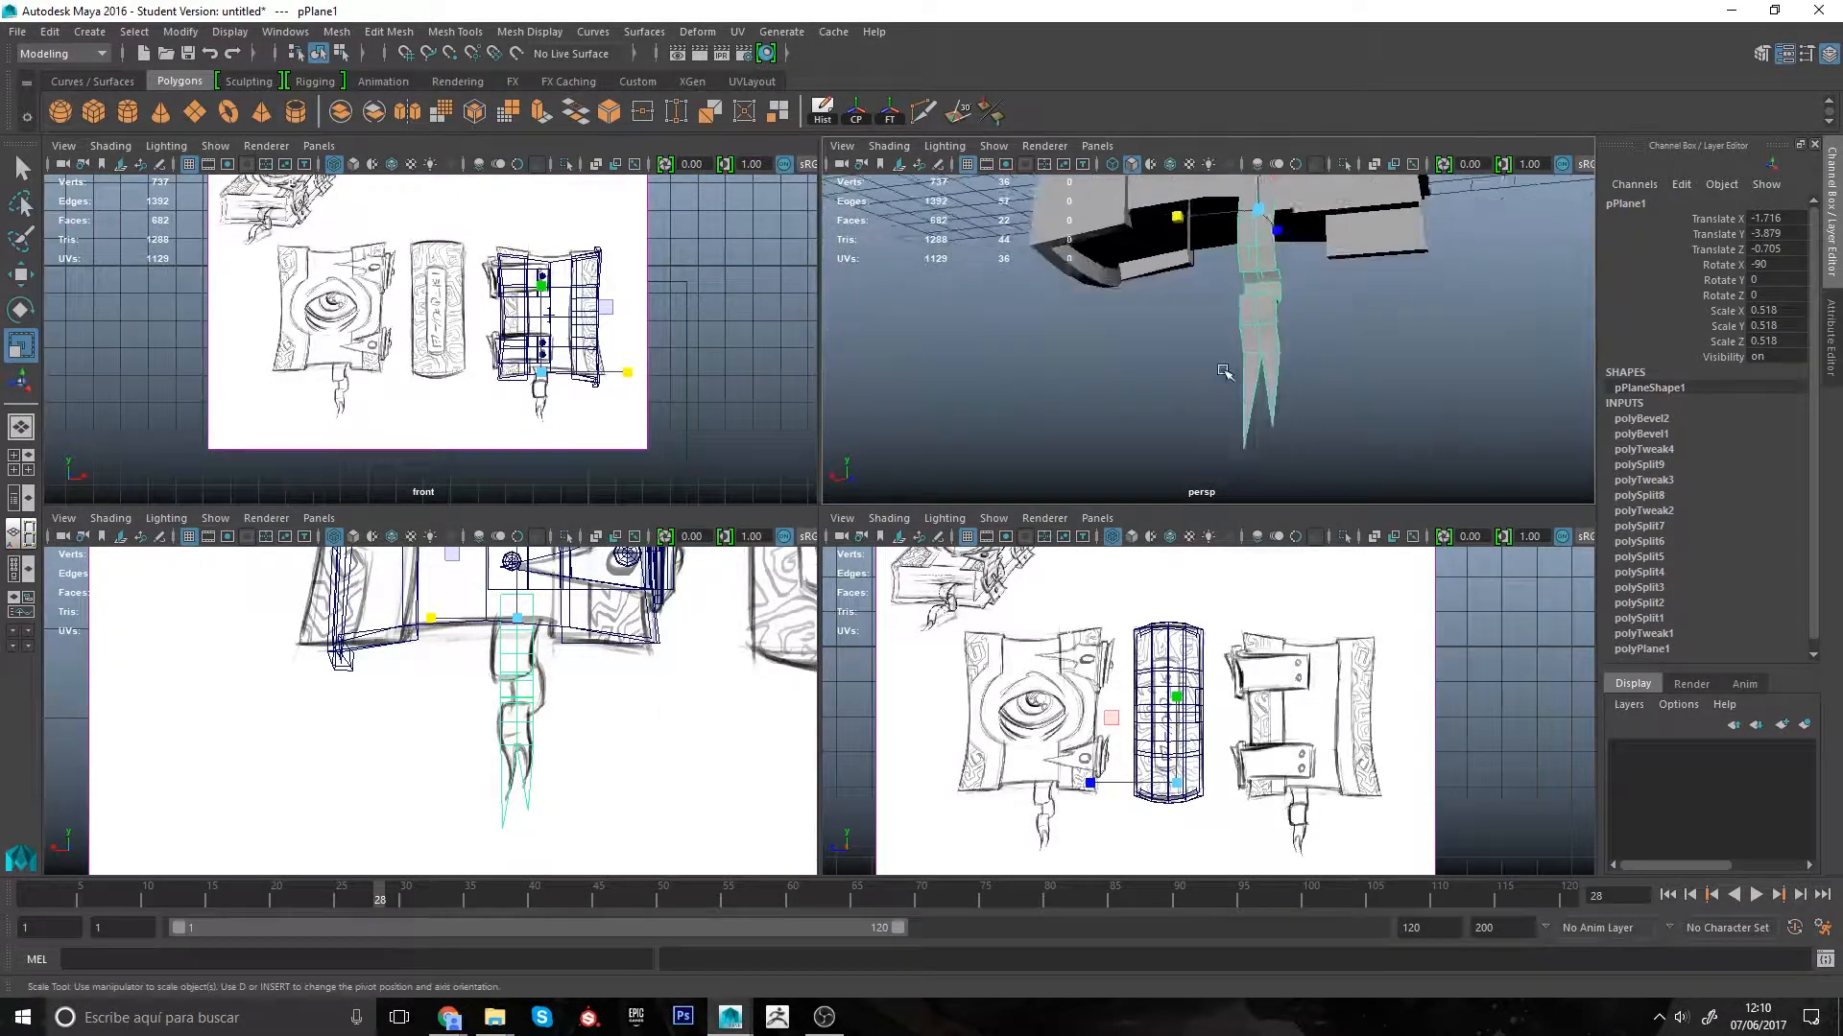
Step: Extrude the book cover's open border edge loop with a thickness of -0.1
right_click_drag(1151, 356, 1082, 347, "alt")
left_click_drag(1082, 347, 1103, 408, "alt")
left_click(1053, 435)
left_click(1050, 428)
right_click_drag(1013, 350, 1013, 302)
double_click(1094, 346)
left_click_drag(1169, 337, 1081, 336, "alt")
right_click_drag(1144, 447, 1236, 408, "alt")
key("ctrl+e")
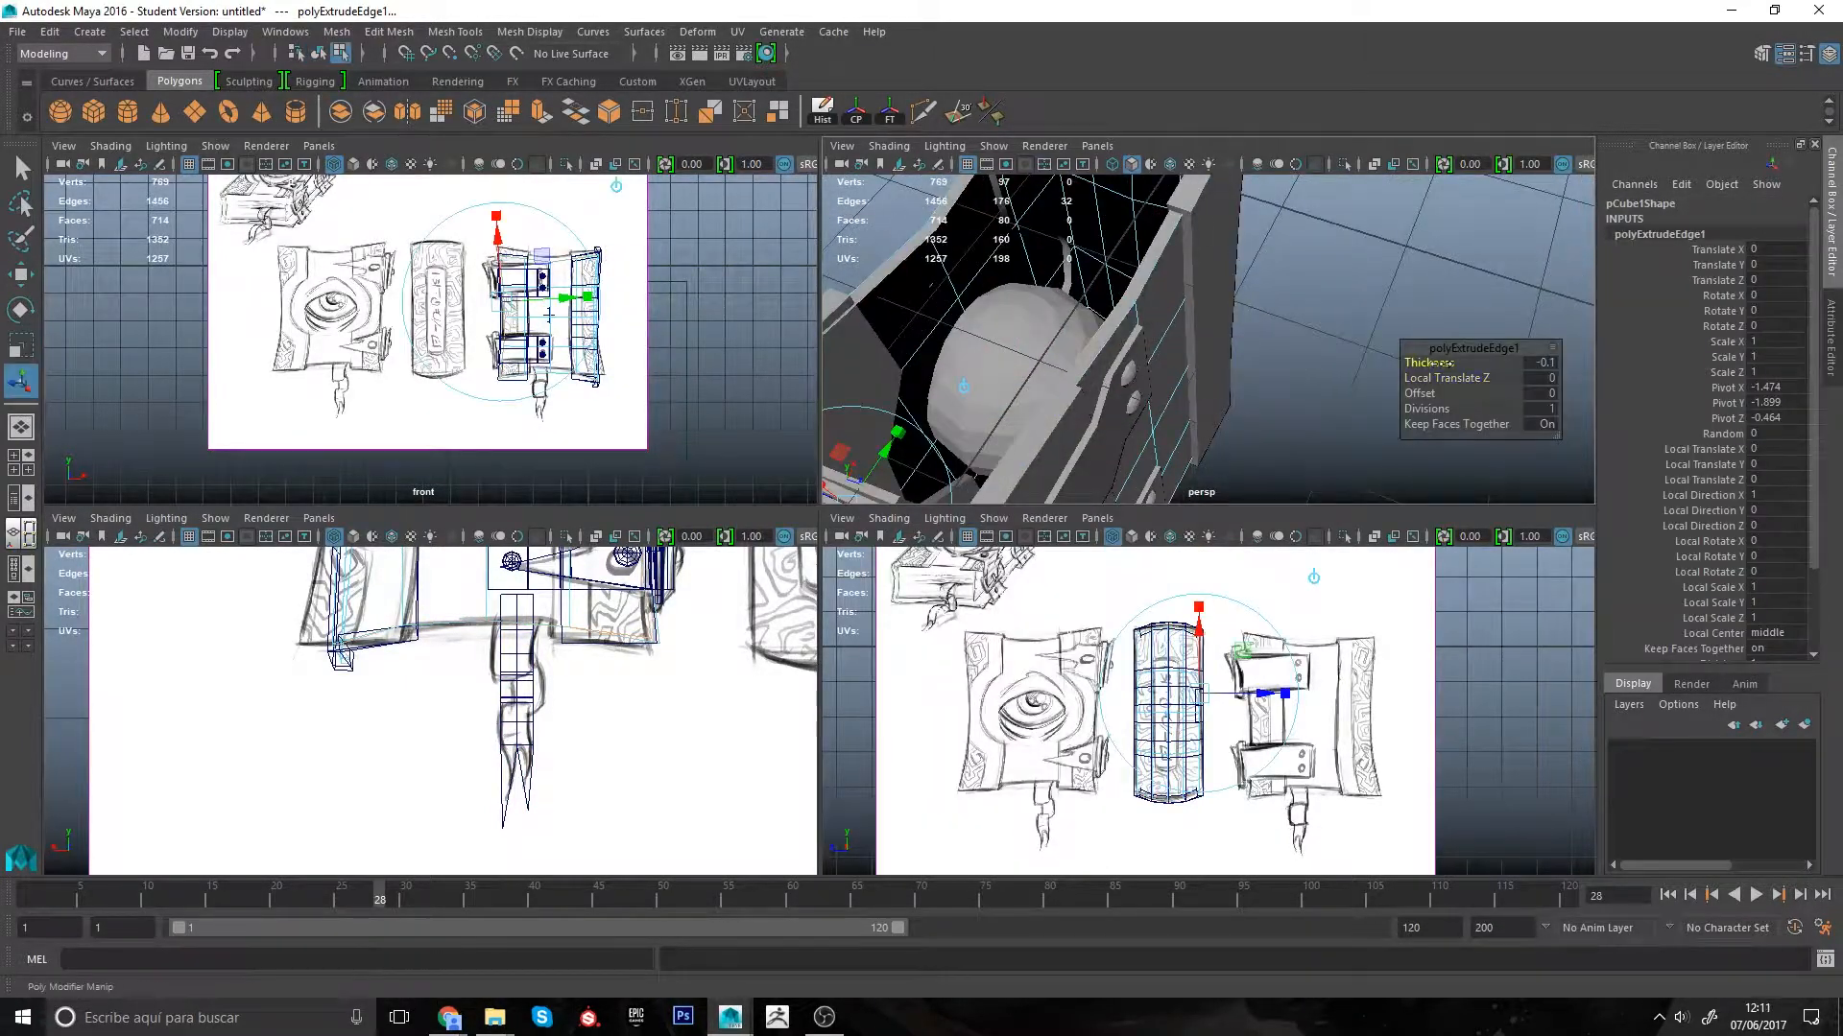
left_click_drag(1363, 365, 1163, 399, "alt")
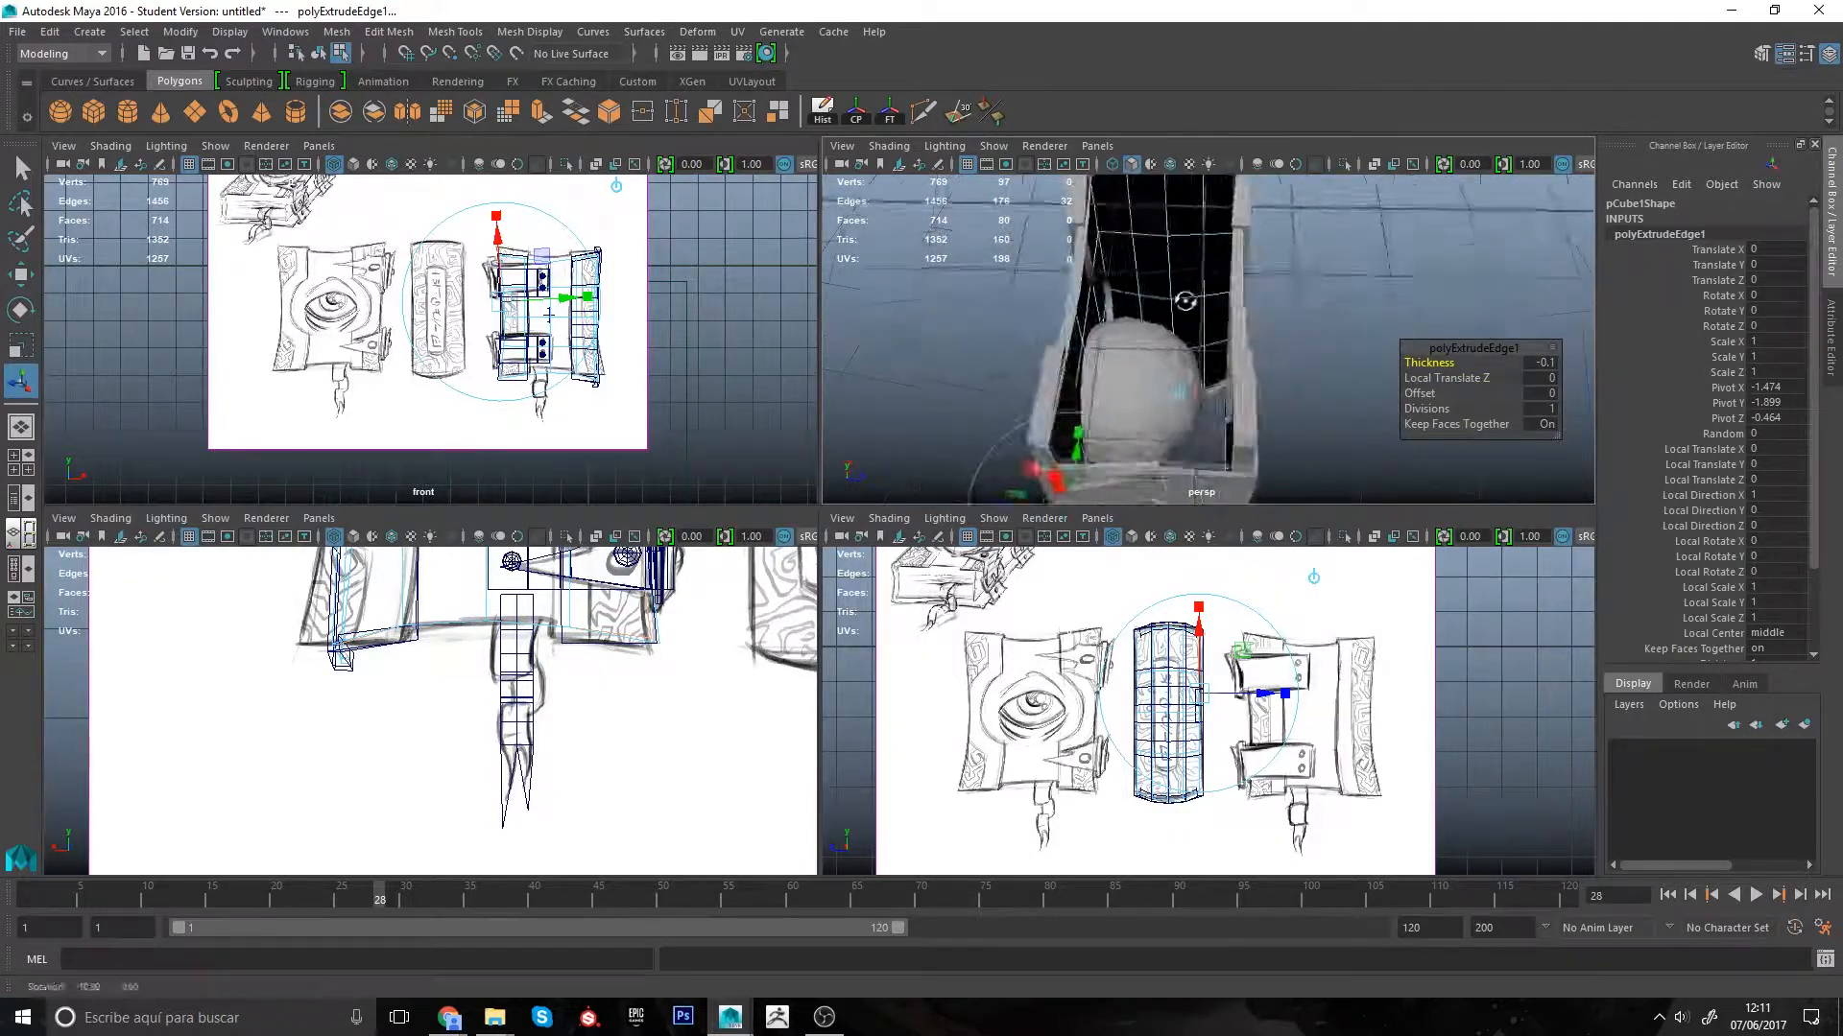
Step: Extrude the cover's border edges a second time with a thickness of -0.2 to form an inner rim
key("ctrl+e")
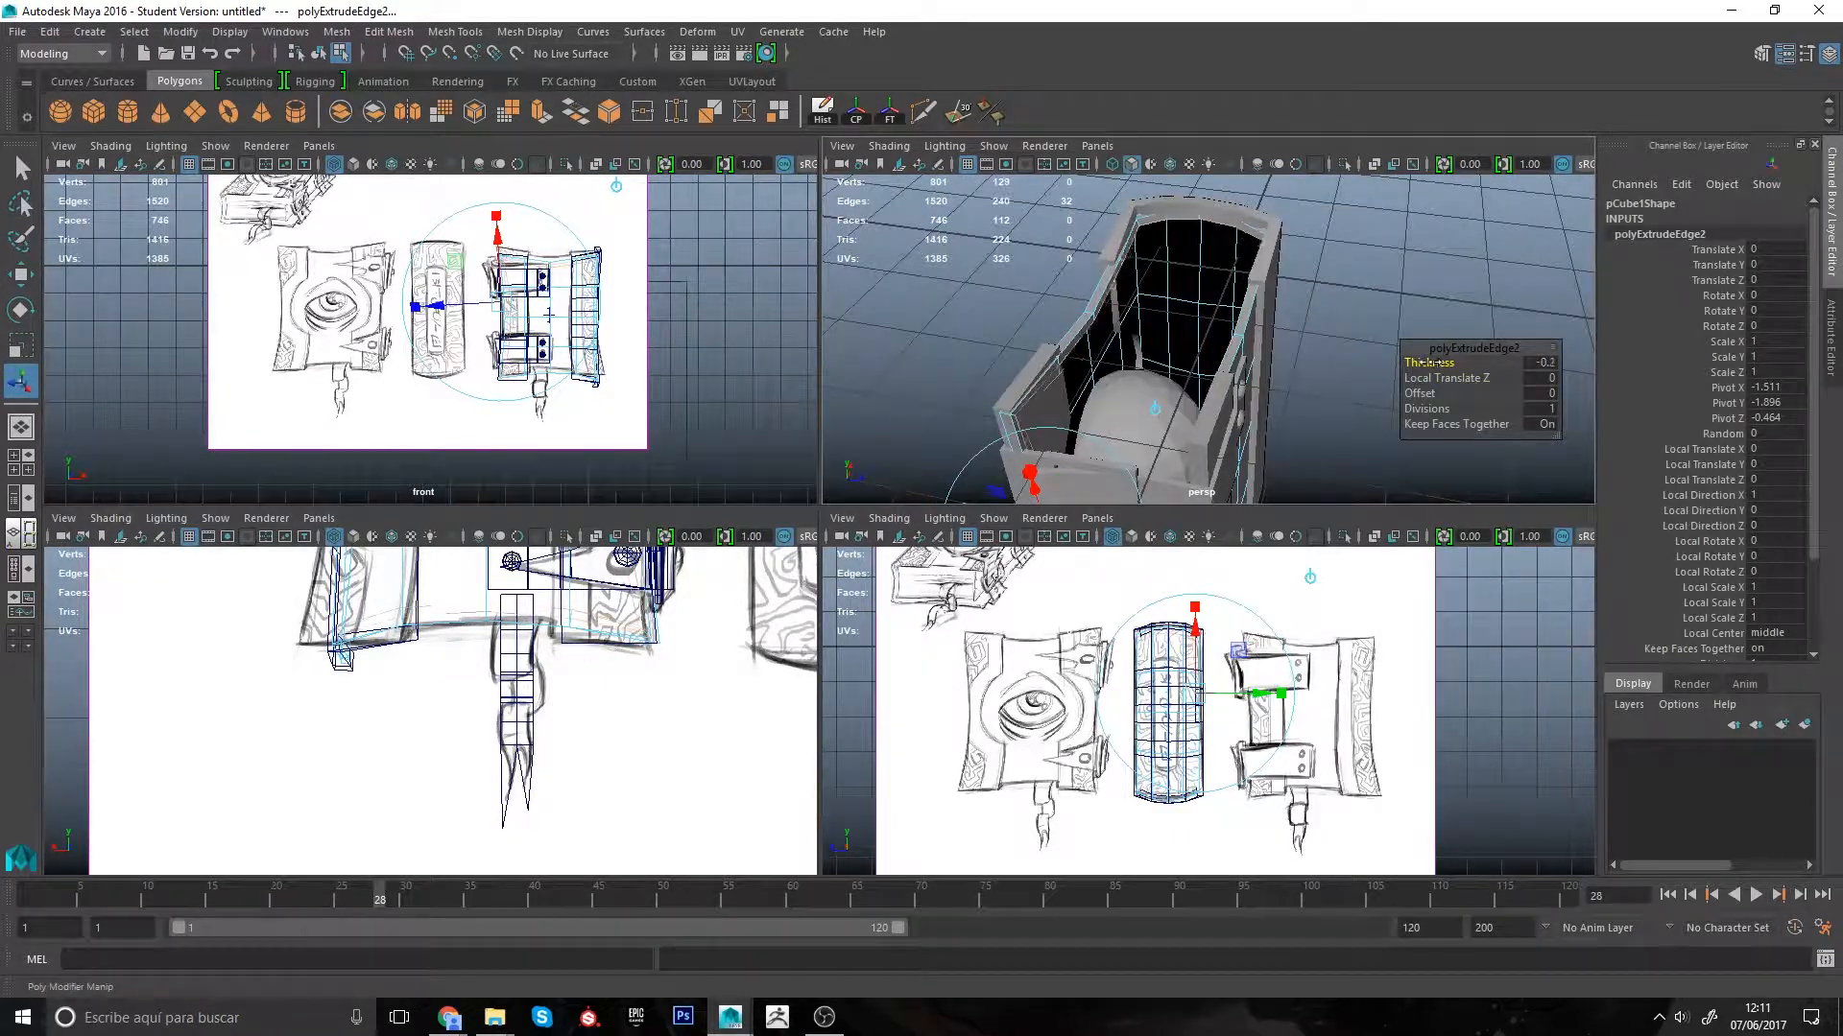
left_click_drag(1238, 384, 1209, 407, "alt")
right_click_drag(1209, 408, 1022, 497, "alt")
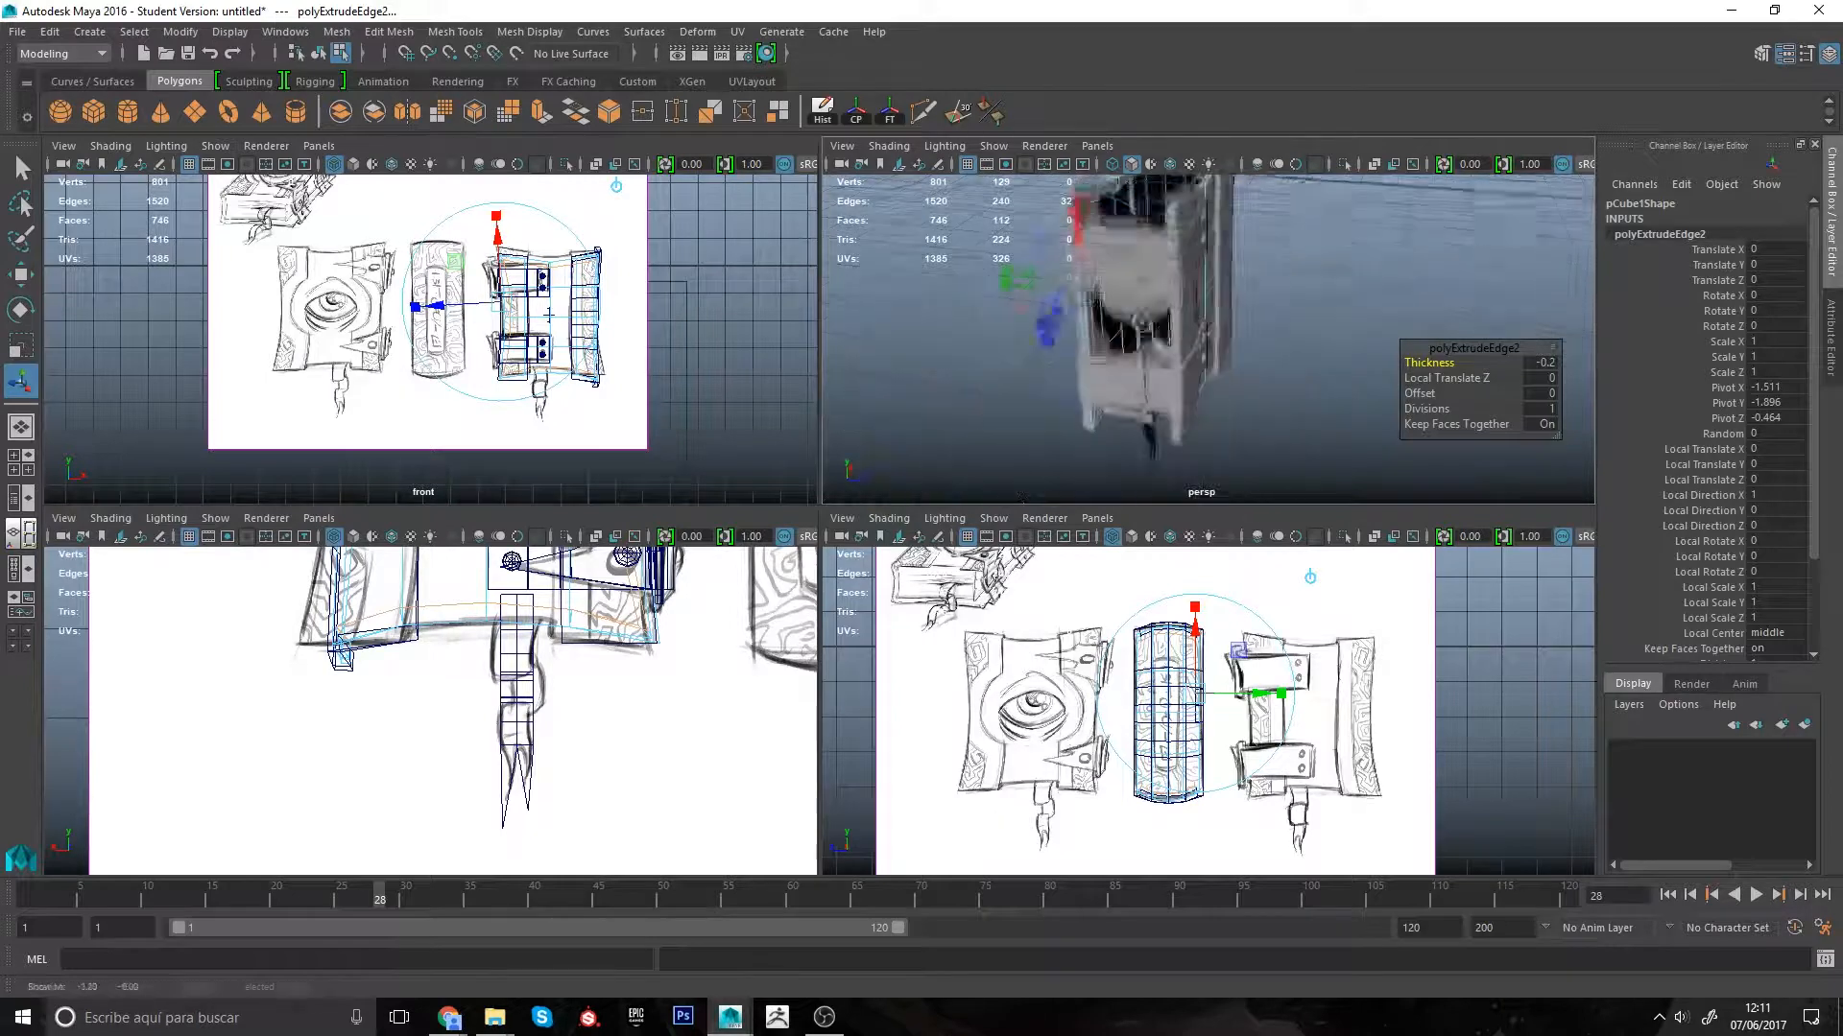
right_click_drag(1097, 425, 1209, 369, "alt")
Step: Reposition the inner edge at a top corner of the cover's extruded rim
left_click(1162, 335)
key("w")
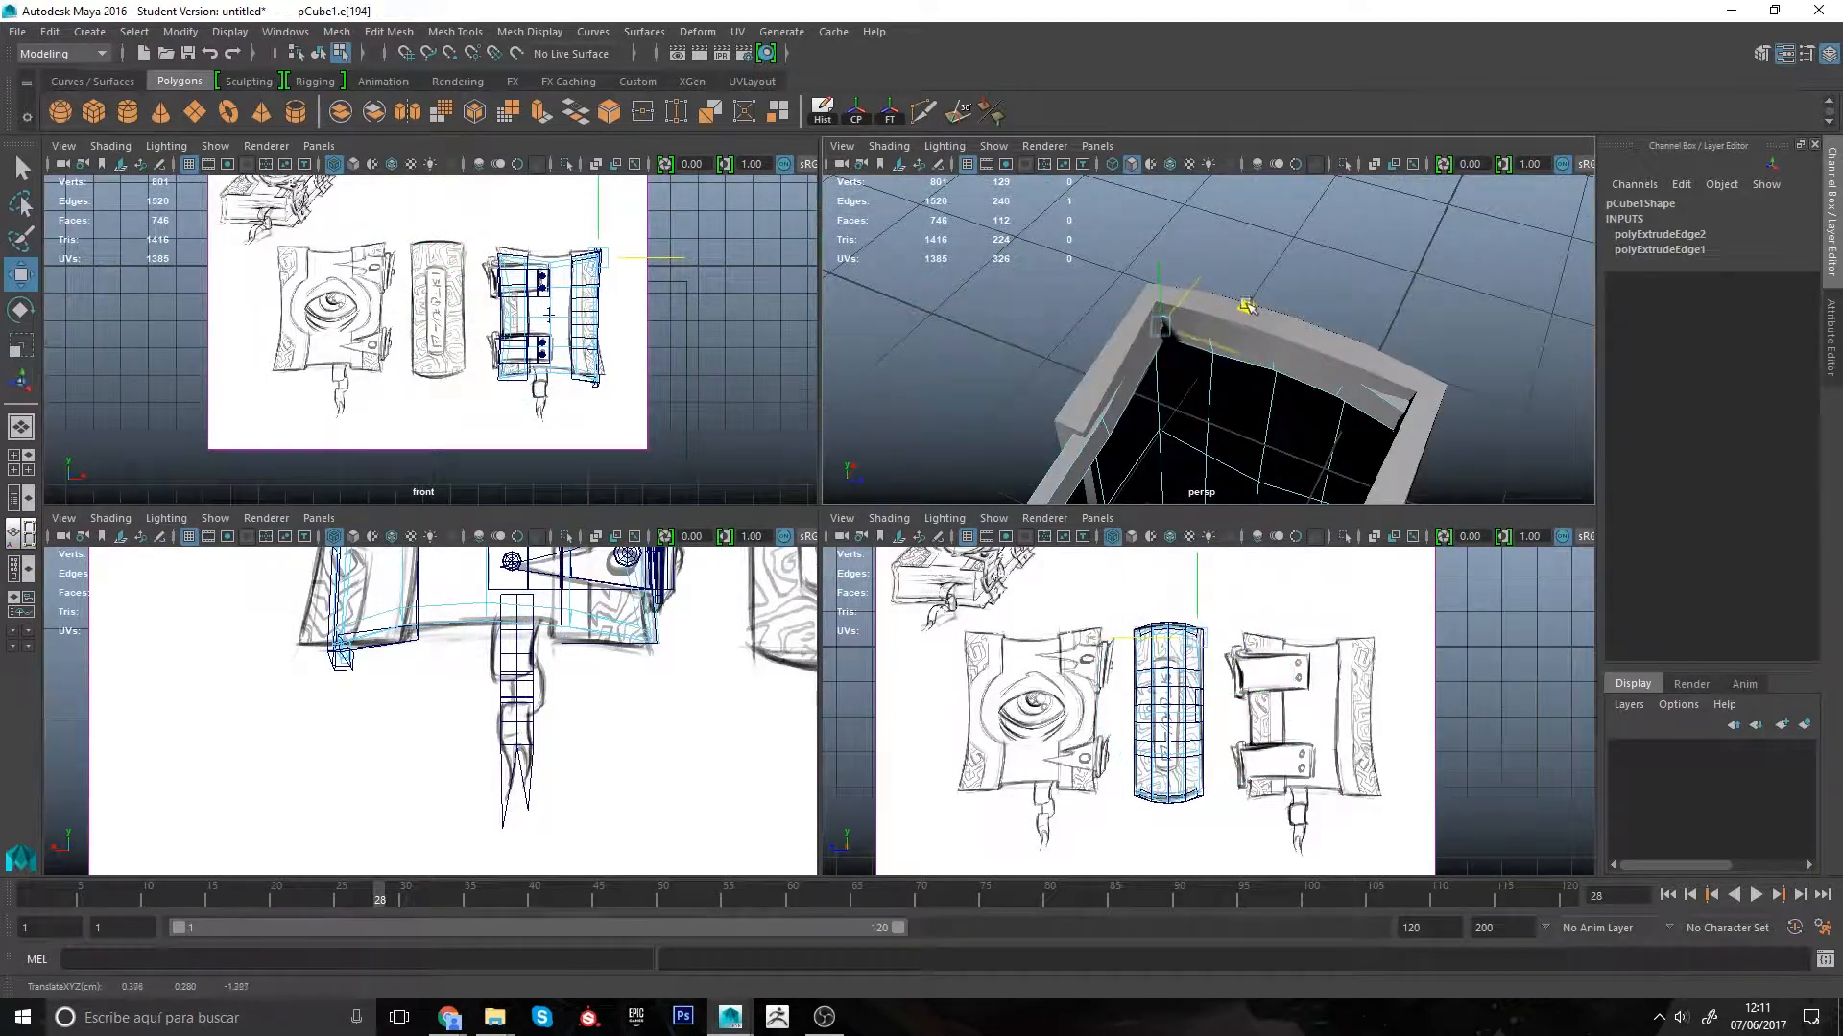
left_click_drag(1248, 306, 1250, 307)
left_click_drag(1219, 336, 1391, 336, "alt")
right_click_drag(1152, 364, 1267, 336, "alt")
Step: Pick individual vertices of the cover's inner rim at the spine's upper end and adjust that corner
key("4")
right_click_drag(1142, 408, 1075, 408)
left_click_drag(1074, 408, 1103, 384, "alt")
left_click(1096, 336)
key("5")
left_click_drag(1238, 361, 1200, 417, "alt")
left_click(1172, 355)
left_click(1258, 376)
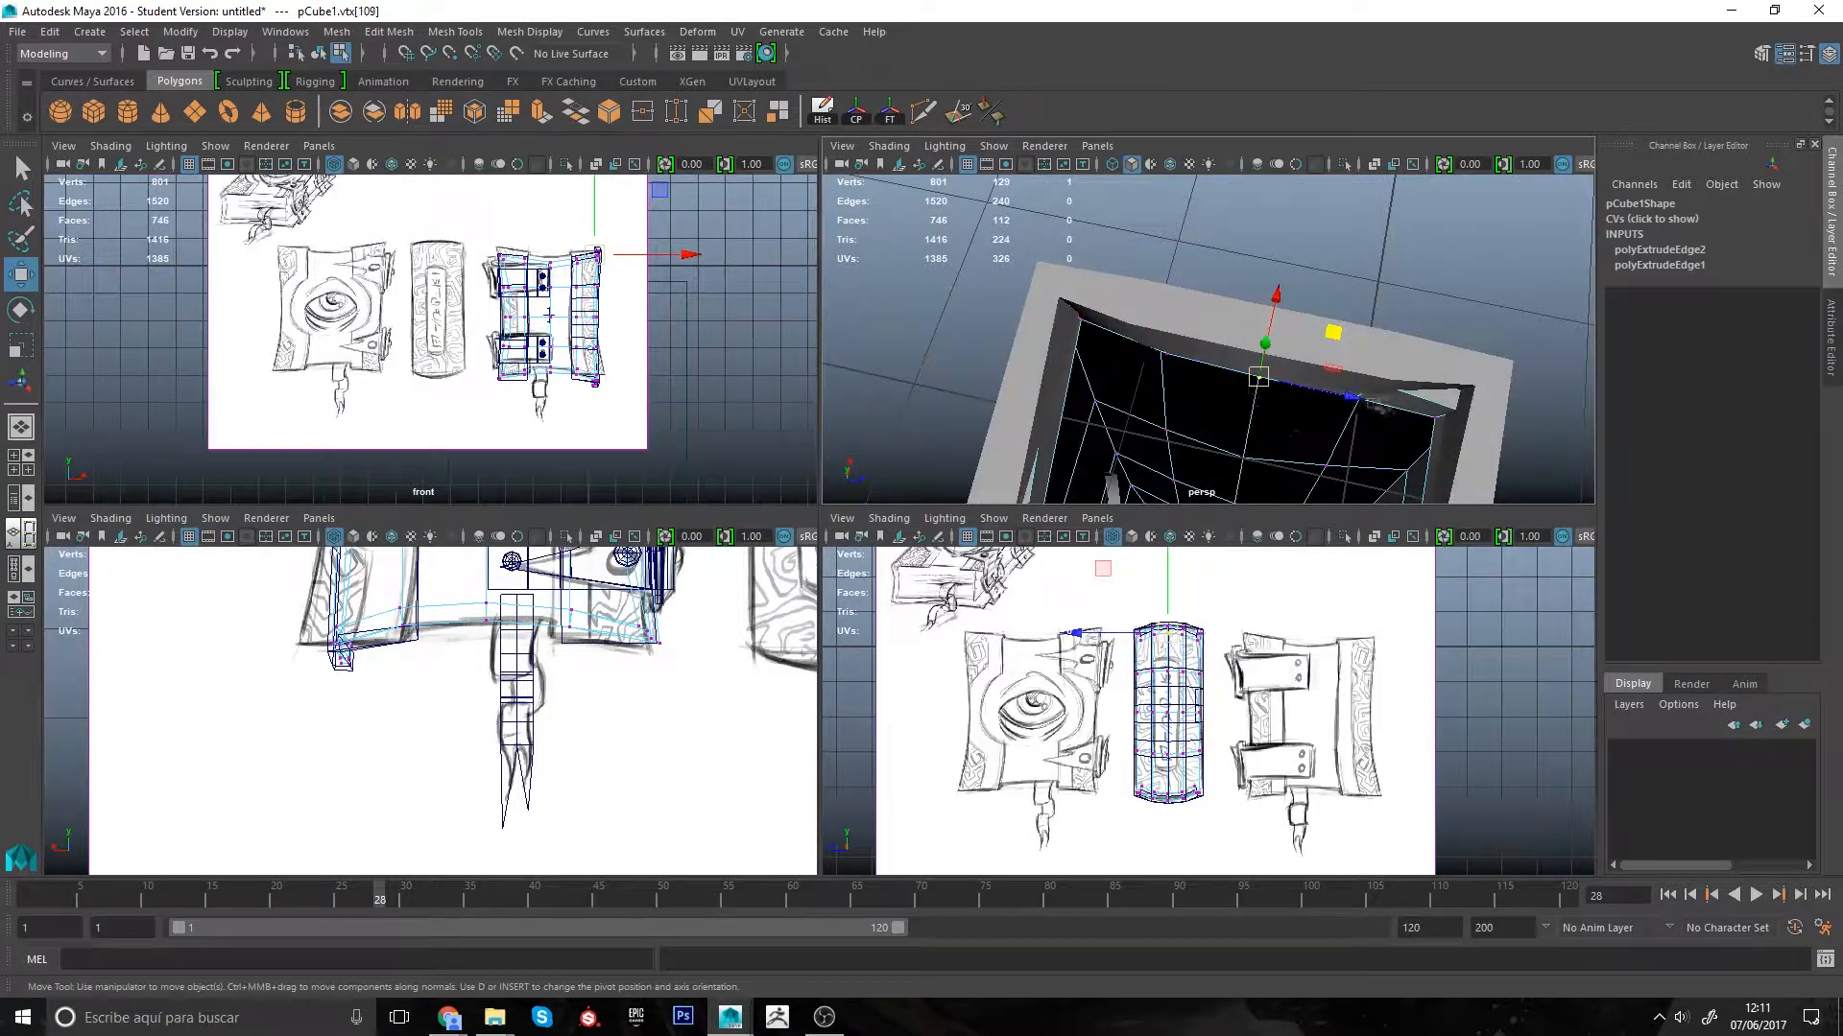
middle_click_drag(1380, 407, 1214, 364, "alt")
left_click_drag(1248, 350, 1123, 288)
right_click_drag(1122, 316, 1215, 384, "alt")
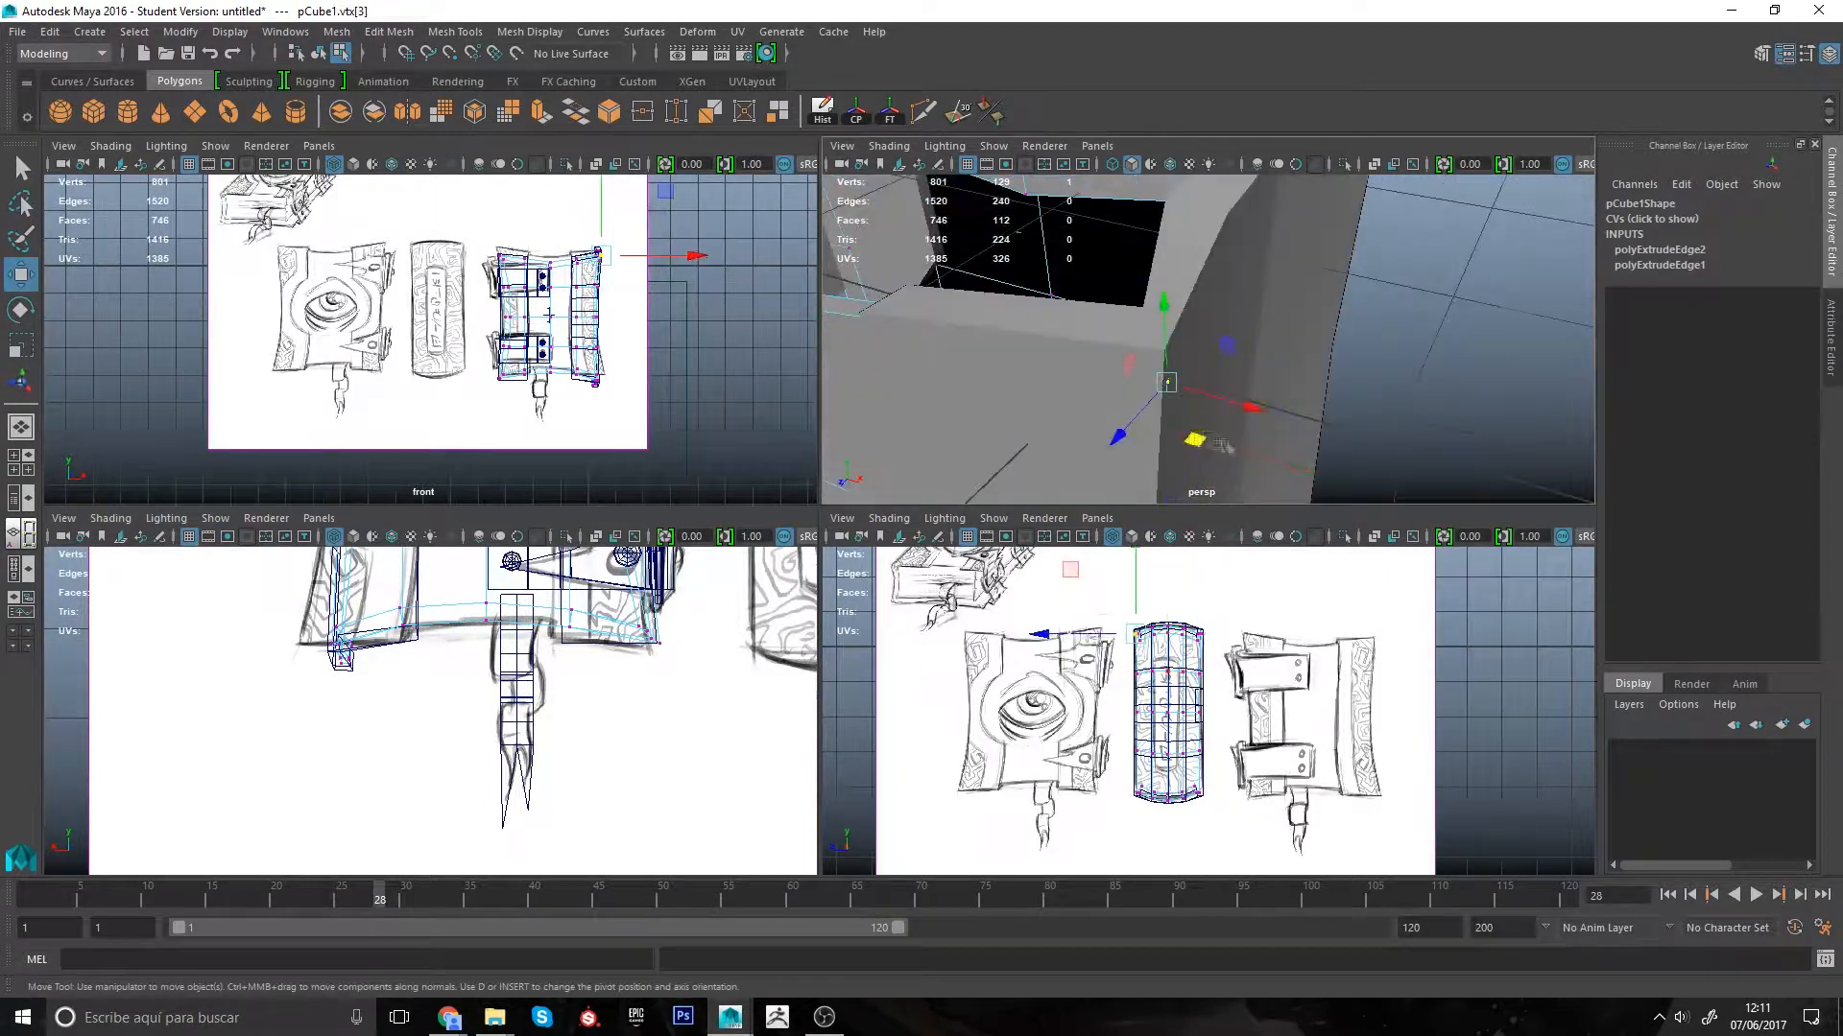
Step: Move the cover's upper corner vertices near the spine to straighten the extruded rim
left_click_drag(1221, 444, 1190, 384, "alt")
left_click_drag(1305, 345, 1353, 398)
left_click_drag(1410, 353, 1403, 355)
left_click_drag(1344, 277, 1209, 326)
left_click_drag(1214, 384, 1214, 423)
left_click_drag(1214, 413, 1247, 375, "alt")
left_click_drag(1149, 414, 1143, 410)
Step: Move the rim vertices at the cover's lower corner on the open side to clean up the extrusion
left_click_drag(1247, 384, 1420, 408, "alt")
left_click_drag(1094, 357, 1238, 288)
left_click_drag(1138, 255, 1209, 322)
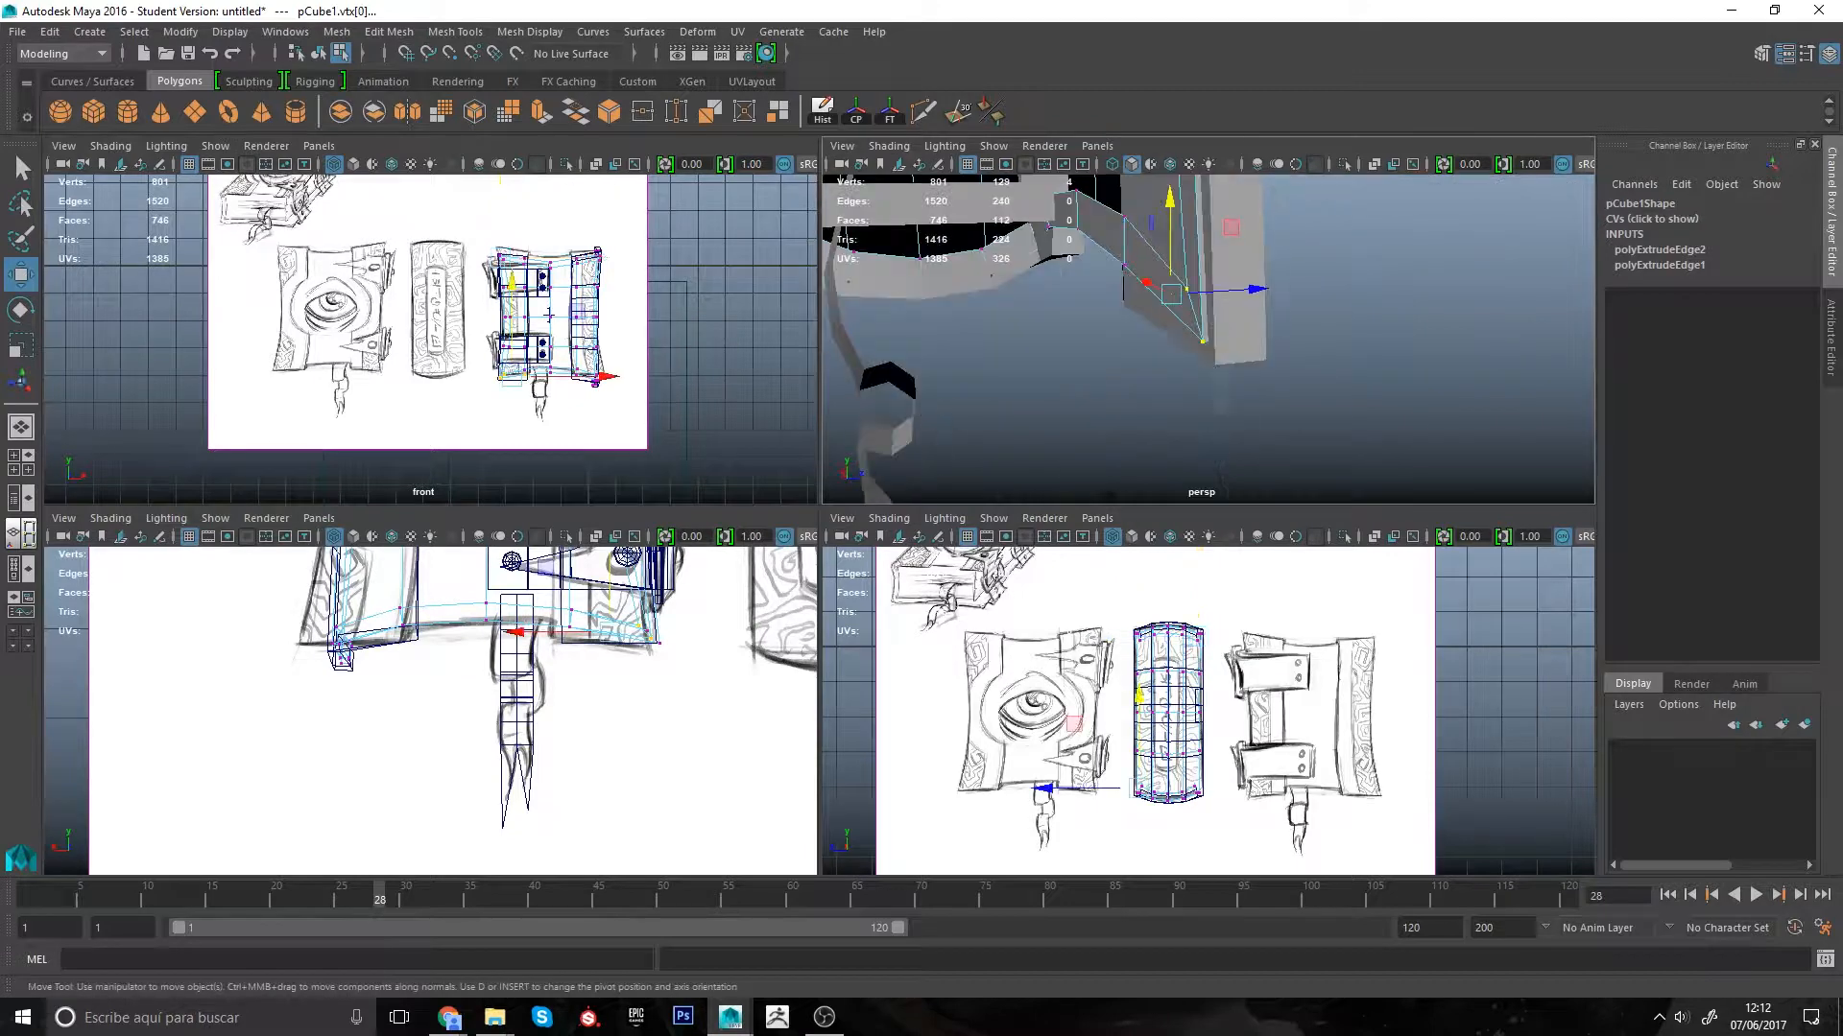
left_click_drag(1074, 318, 1262, 313, "alt")
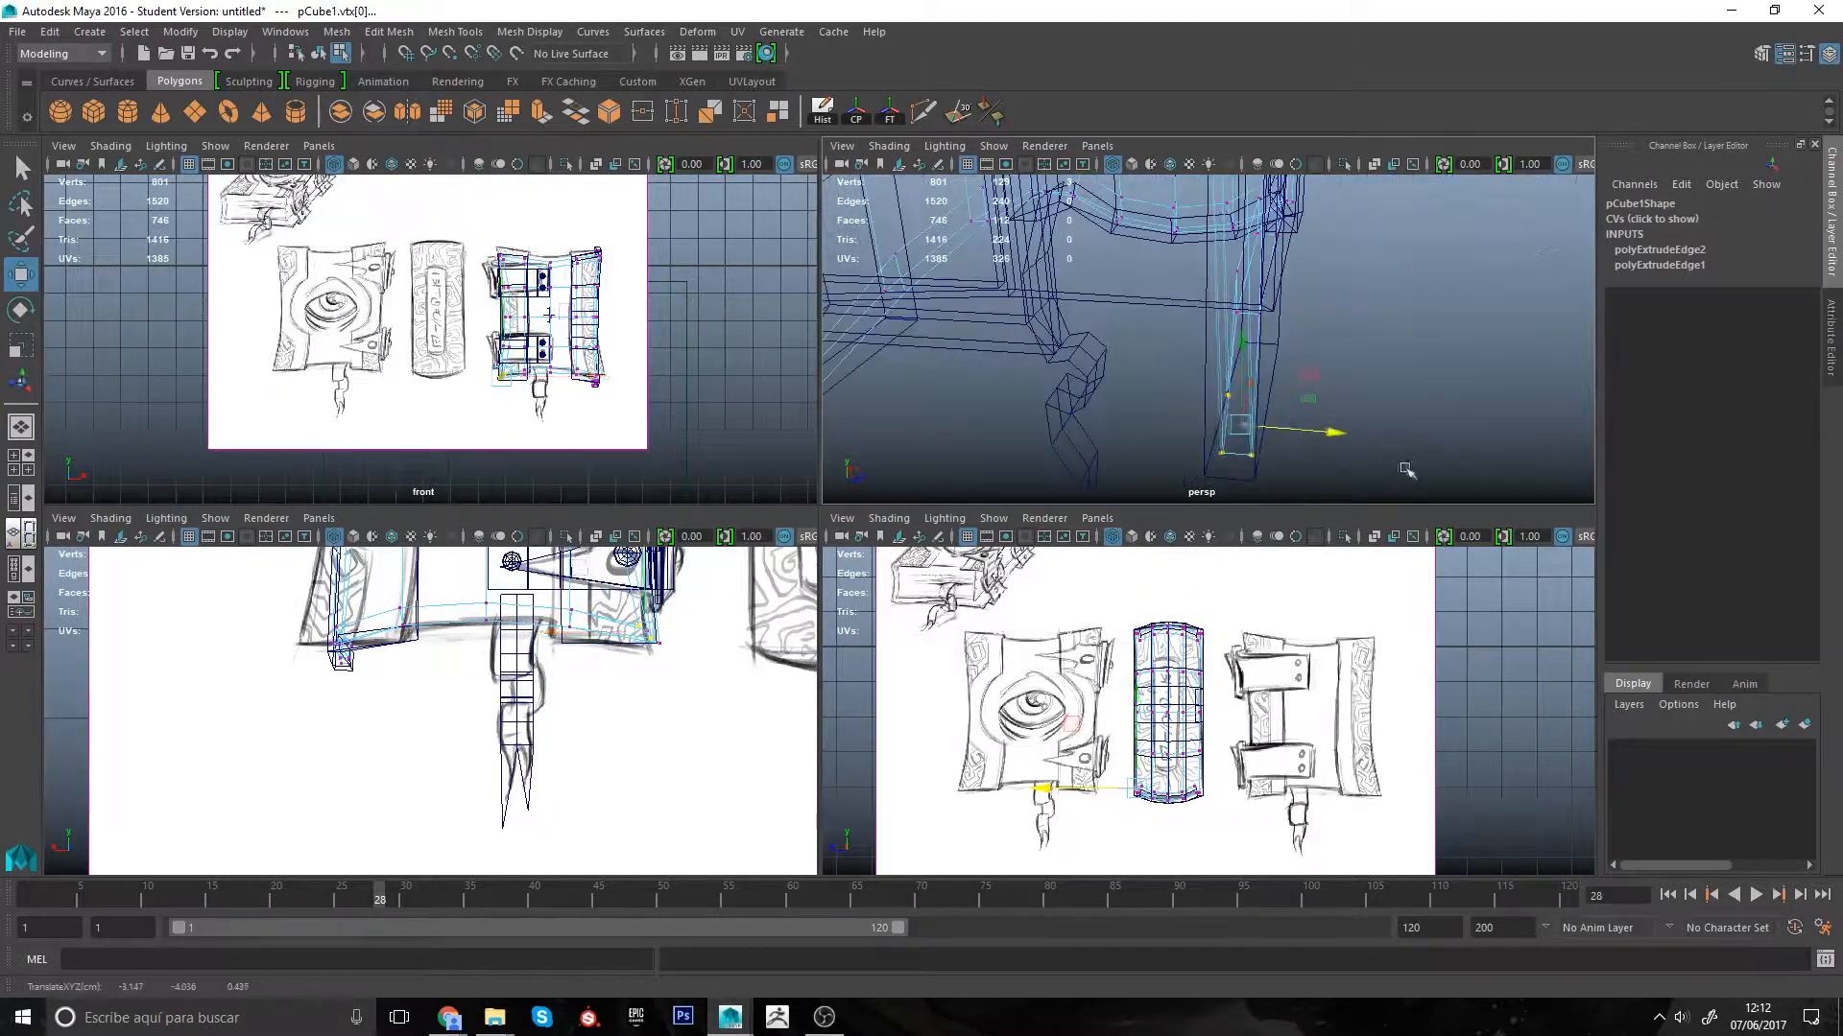
key("5")
mouse_move(1405, 469)
left_mouse_down("alt")
mouse_move(1334, 423)
mouse_move(1247, 404)
left_mouse_up("alt")
mouse_move(1113, 312)
left_mouse_down()
mouse_move(1254, 440)
mouse_move(1248, 355)
left_mouse_up()
mouse_move(979, 280)
left_mouse_down()
mouse_move(1049, 336)
mouse_move(978, 427)
left_mouse_up()
Step: Reposition further groups of rim vertices along the cover's open side to even out its thickness
left_click_drag(1056, 384, 1167, 379, "alt")
left_click_drag(1125, 300, 1188, 367)
middle_click_drag(1247, 389, 1264, 406)
left_click_drag(1039, 265, 1090, 316)
left_click_drag(1152, 384, 1195, 361, "alt")
left_click_drag(1195, 361, 1175, 288, "alt")
left_click_drag(1172, 252, 1172, 274)
left_click_drag(1172, 274, 1343, 331, "alt")
Step: Undo a misplaced rim vertex edit and readjust the cover's remaining corner vertices
left_click_drag(1282, 265, 1373, 336)
key("ctrl+z")
left_click_drag(1390, 349, 1277, 316)
left_click_drag(1274, 295, 1339, 384)
left_click_drag(1325, 374, 1171, 350, "alt")
left_click_drag(1142, 350, 1177, 314)
mouse_move(1267, 401)
left_mouse_down("alt")
mouse_move(1153, 343)
mouse_move(1238, 370)
mouse_move(1238, 428)
mouse_move(1274, 407)
mouse_move(1286, 432)
mouse_move(1283, 399)
mouse_move(1173, 331)
left_mouse_up("alt")
Step: Inspect the cover's extruded rim in wireframe and shaded display, and deselect the cover
scroll(1205, 369, "down", 4)
key("4")
key("5")
key("4")
key("5")
mouse_move(1199, 336)
left_mouse_down("alt")
mouse_move(1173, 312)
mouse_move(1151, 360)
mouse_move(1258, 389)
mouse_move(1238, 369)
left_mouse_up("alt")
key("4")
key("5")
key("4")
mouse_move(1195, 283)
left_mouse_down()
mouse_move(1147, 336)
mouse_move(1214, 393)
left_mouse_up()
key("5")
key("F8")
left_click(1354, 440)
left_click_drag(1353, 440, 1185, 422, "alt")
Step: Create a polygon cube as the page block and move its faces to fit inside the cover
left_click(93, 111)
left_click_drag(1290, 340, 1295, 340)
left_click_drag(1296, 339, 1382, 398, "alt")
key("d")
key("F11")
left_click(1174, 380)
left_click_drag(1061, 387, 1233, 341, "alt")
left_click(1236, 338)
left_click_drag(1181, 305, 1188, 310)
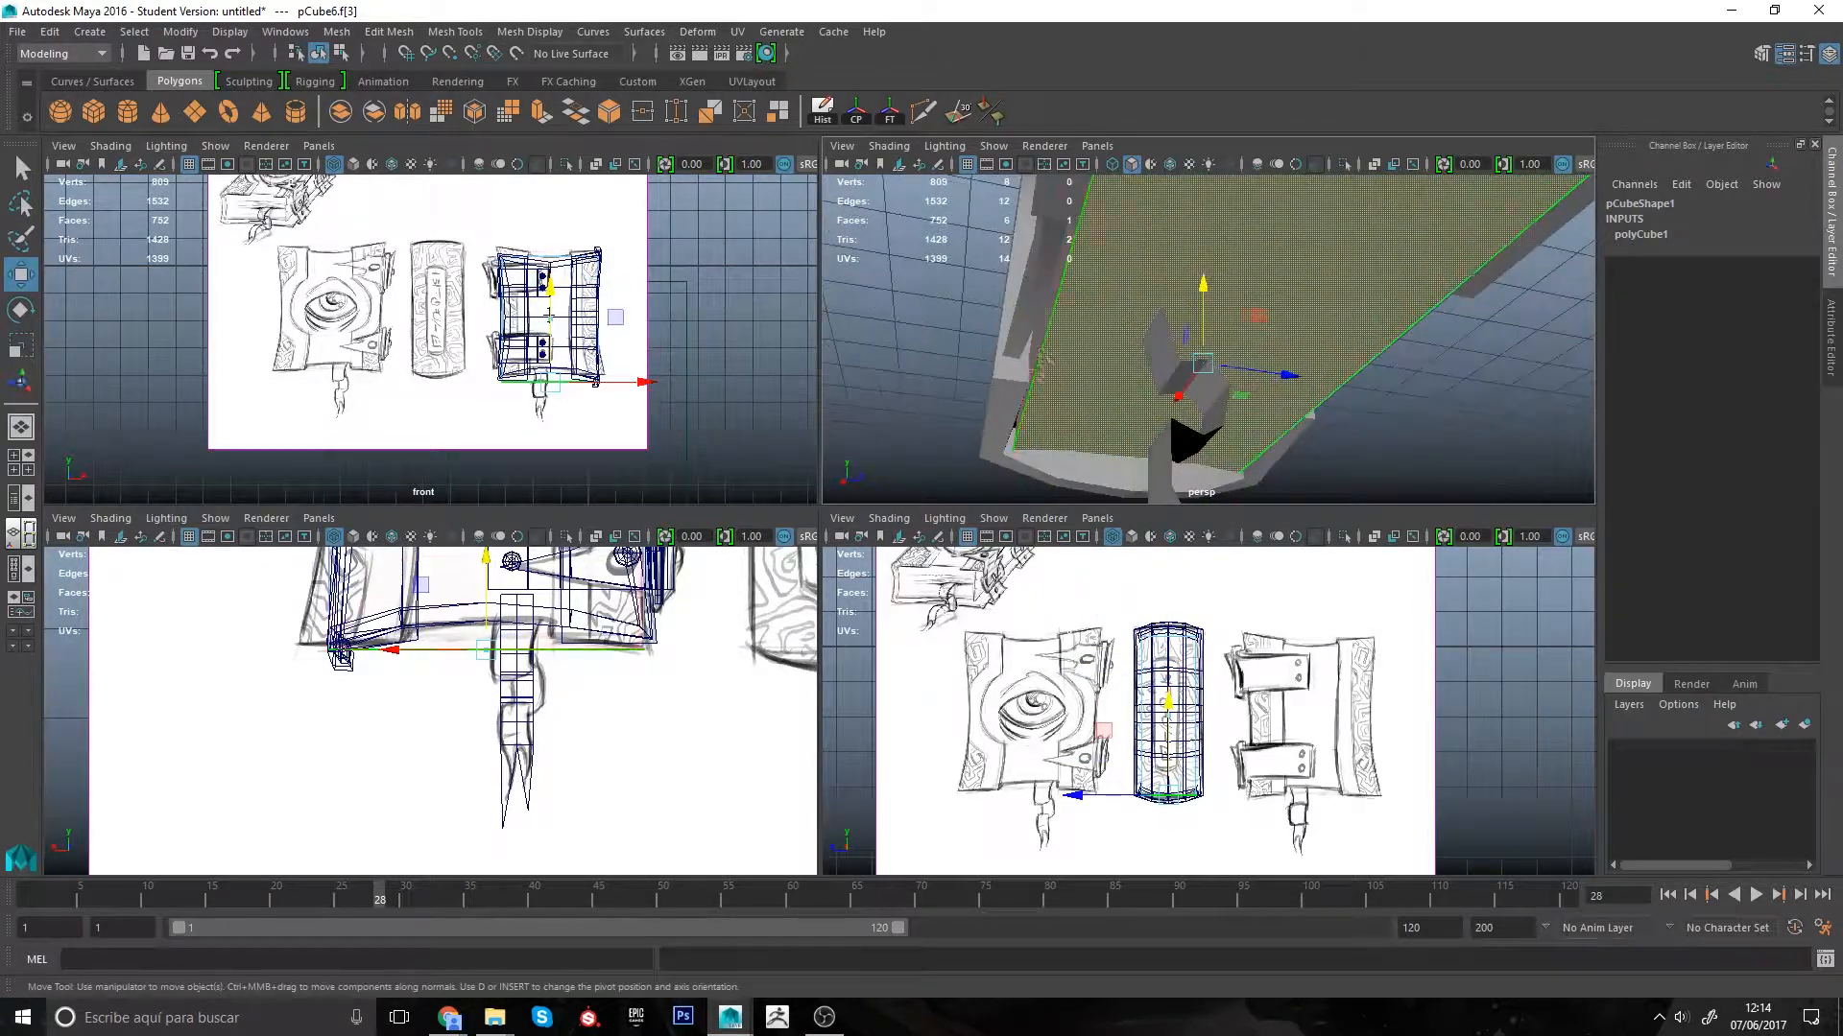
Step: Adjust the page block's edges to follow the inner shape of the cover
key("F10")
left_click(1046, 340)
left_click_drag(1121, 351, 998, 392)
left_click(1183, 427)
left_click_drag(1055, 297, 1238, 317, "alt")
left_click(1195, 251)
left_click_drag(1050, 347, 1129, 321, "alt")
Step: Insert lengthwise and crosswise edge loops around the page block with the Multi-Cut tool
left_click(922, 111)
left_click(1129, 381, "ctrl")
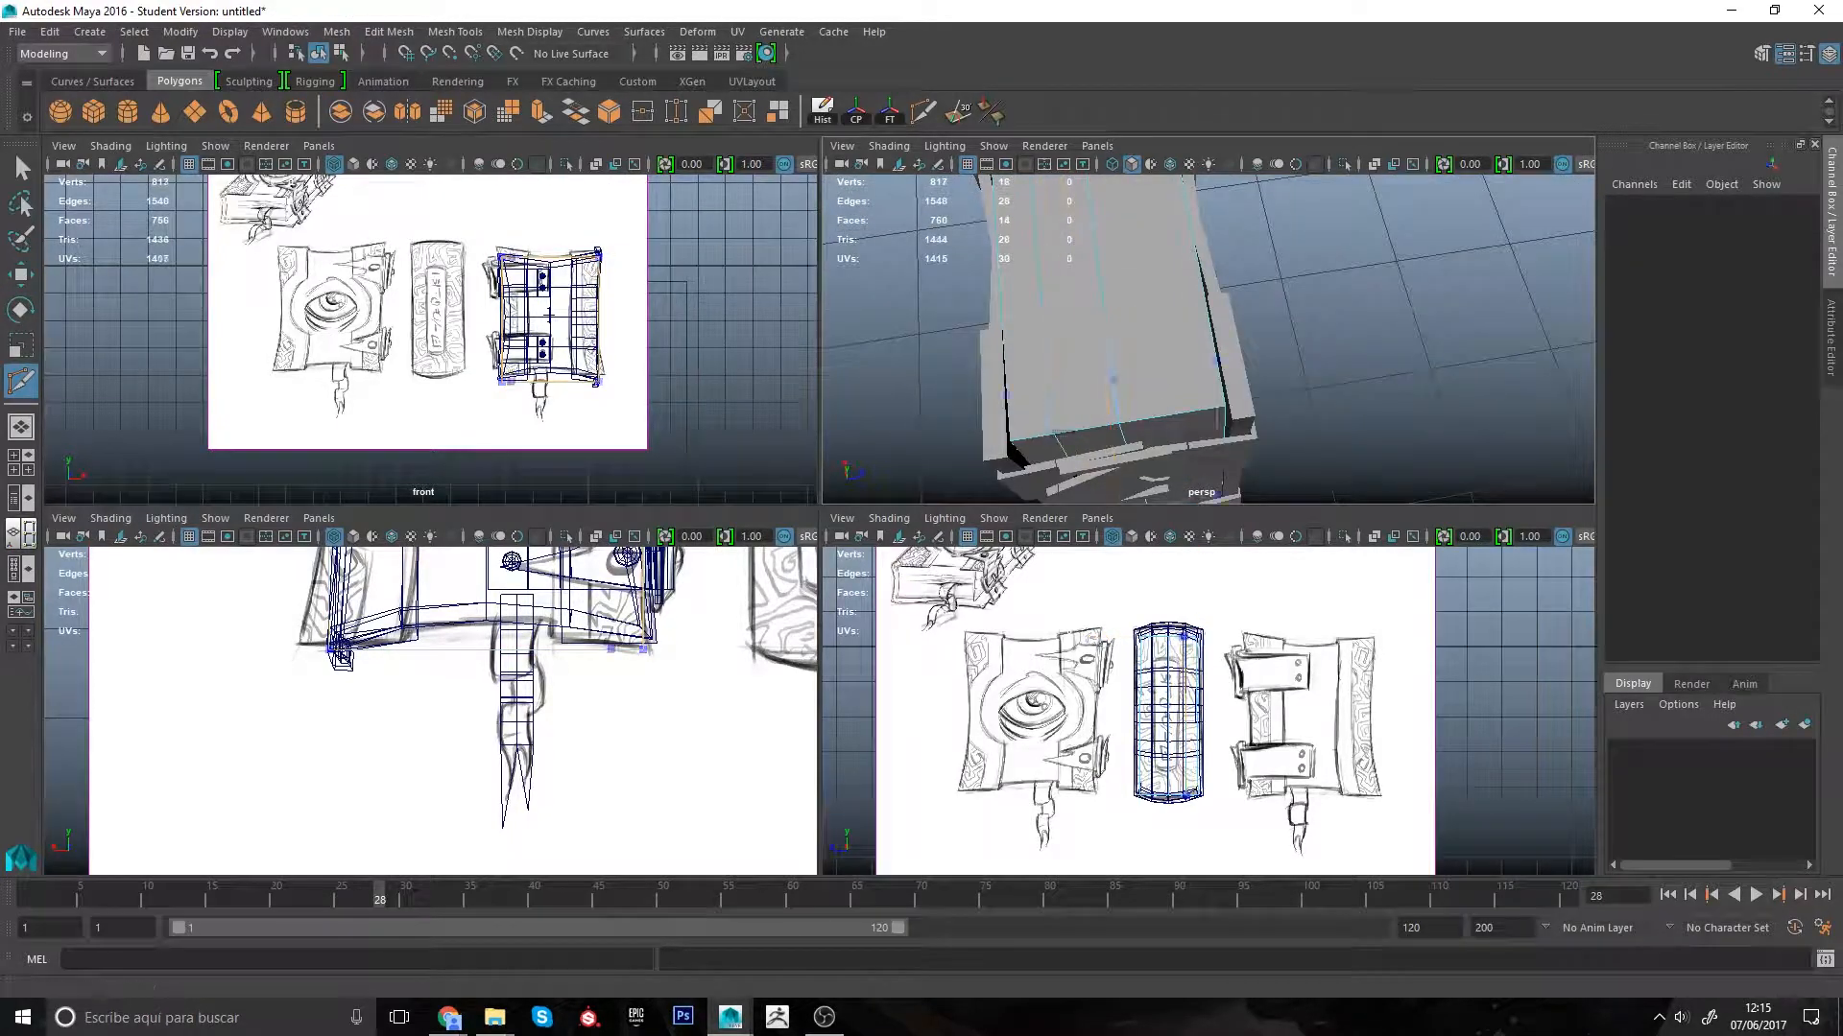
left_click_drag(1060, 431, 1202, 432, "alt")
key("ctrl+z")
left_click(1203, 446, "ctrl")
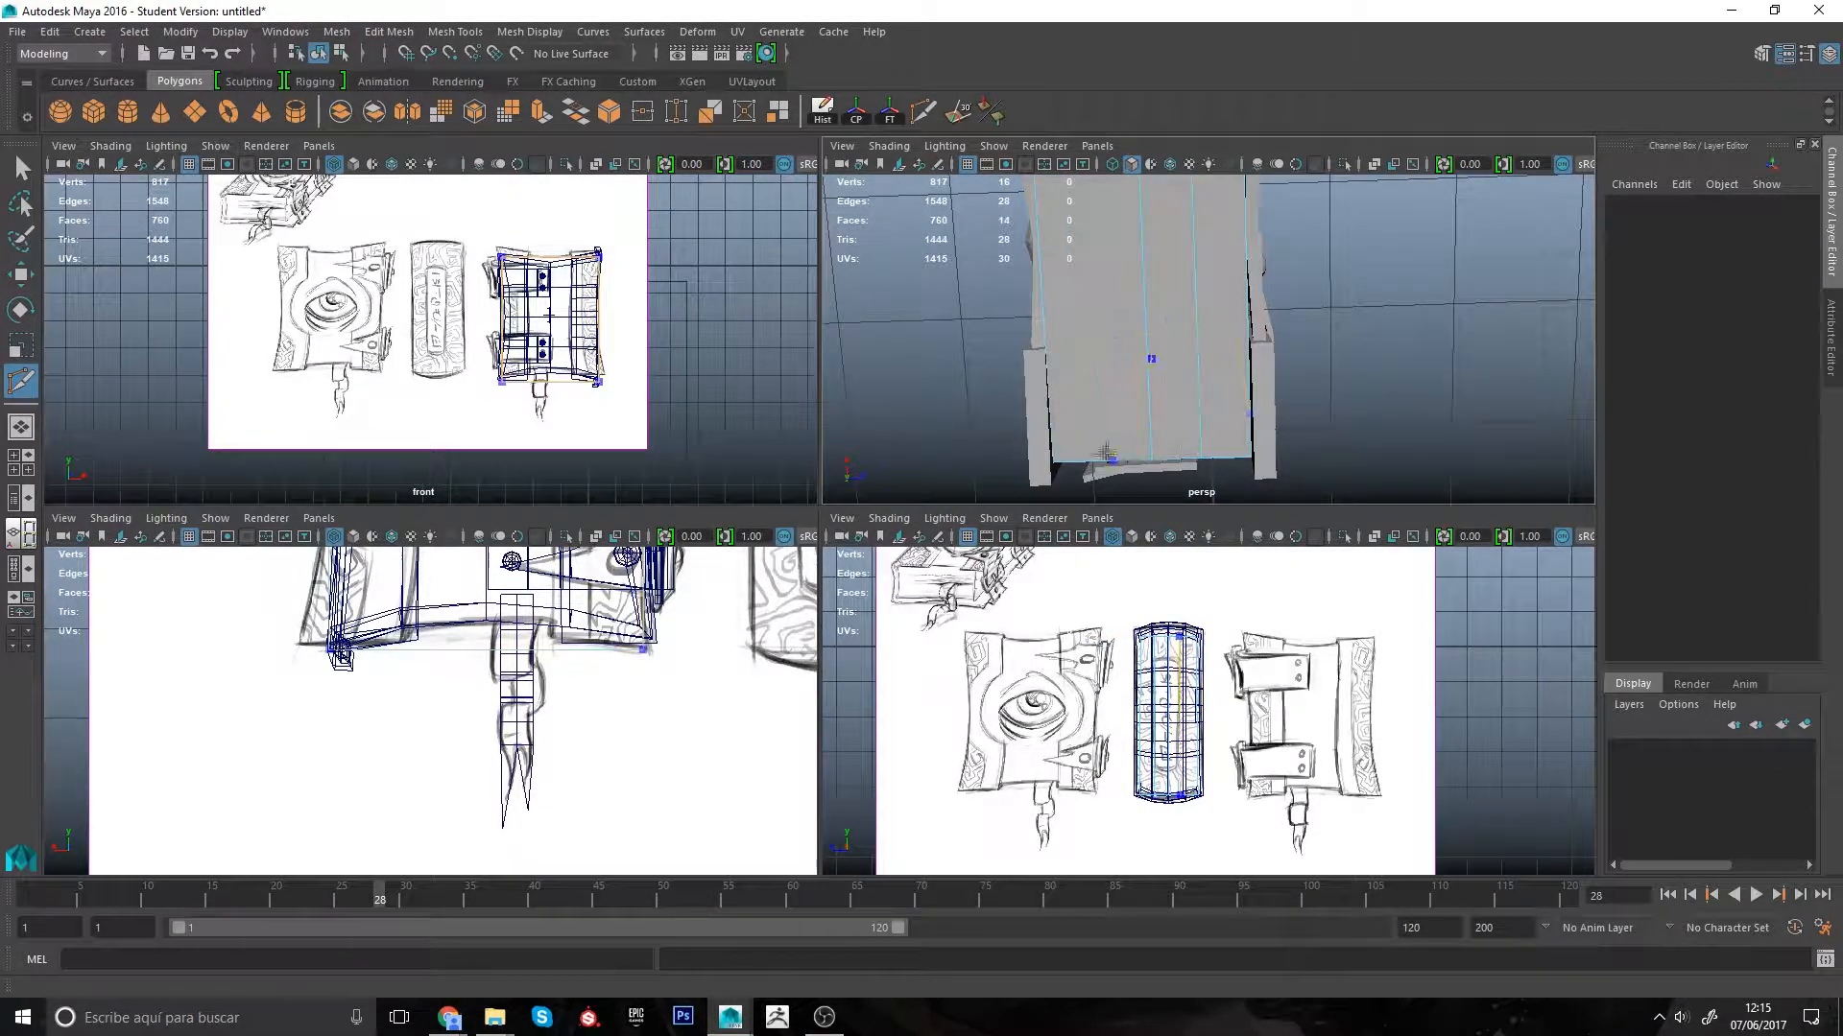
left_click_drag(1155, 506, 1238, 449, "alt")
middle_click(1049, 444, "ctrl")
left_click_drag(1049, 444, 1140, 374, "alt")
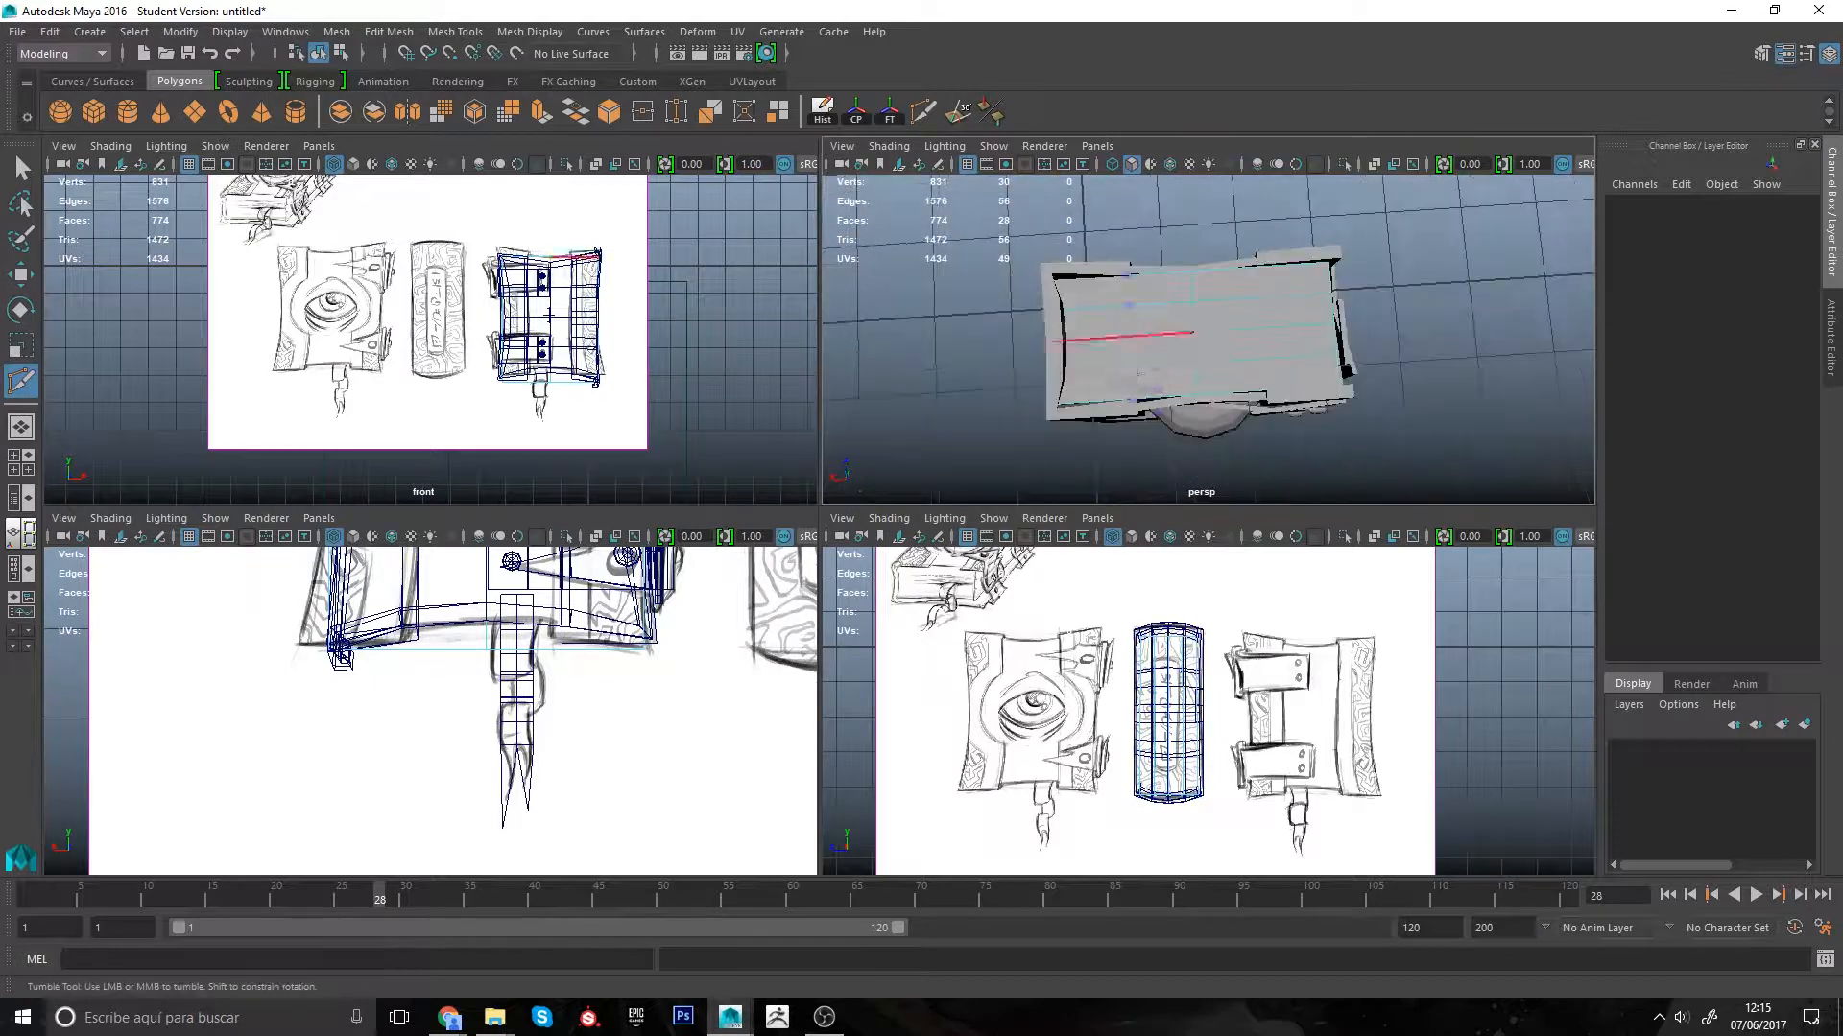
middle_click(1285, 365, "ctrl")
left_click_drag(1285, 365, 1206, 293, "alt")
Step: Scale the page block's central edge loops vertically to give its upper and lower ends a rounded profile
key("w")
double_click(1231, 286)
key("q")
key("r")
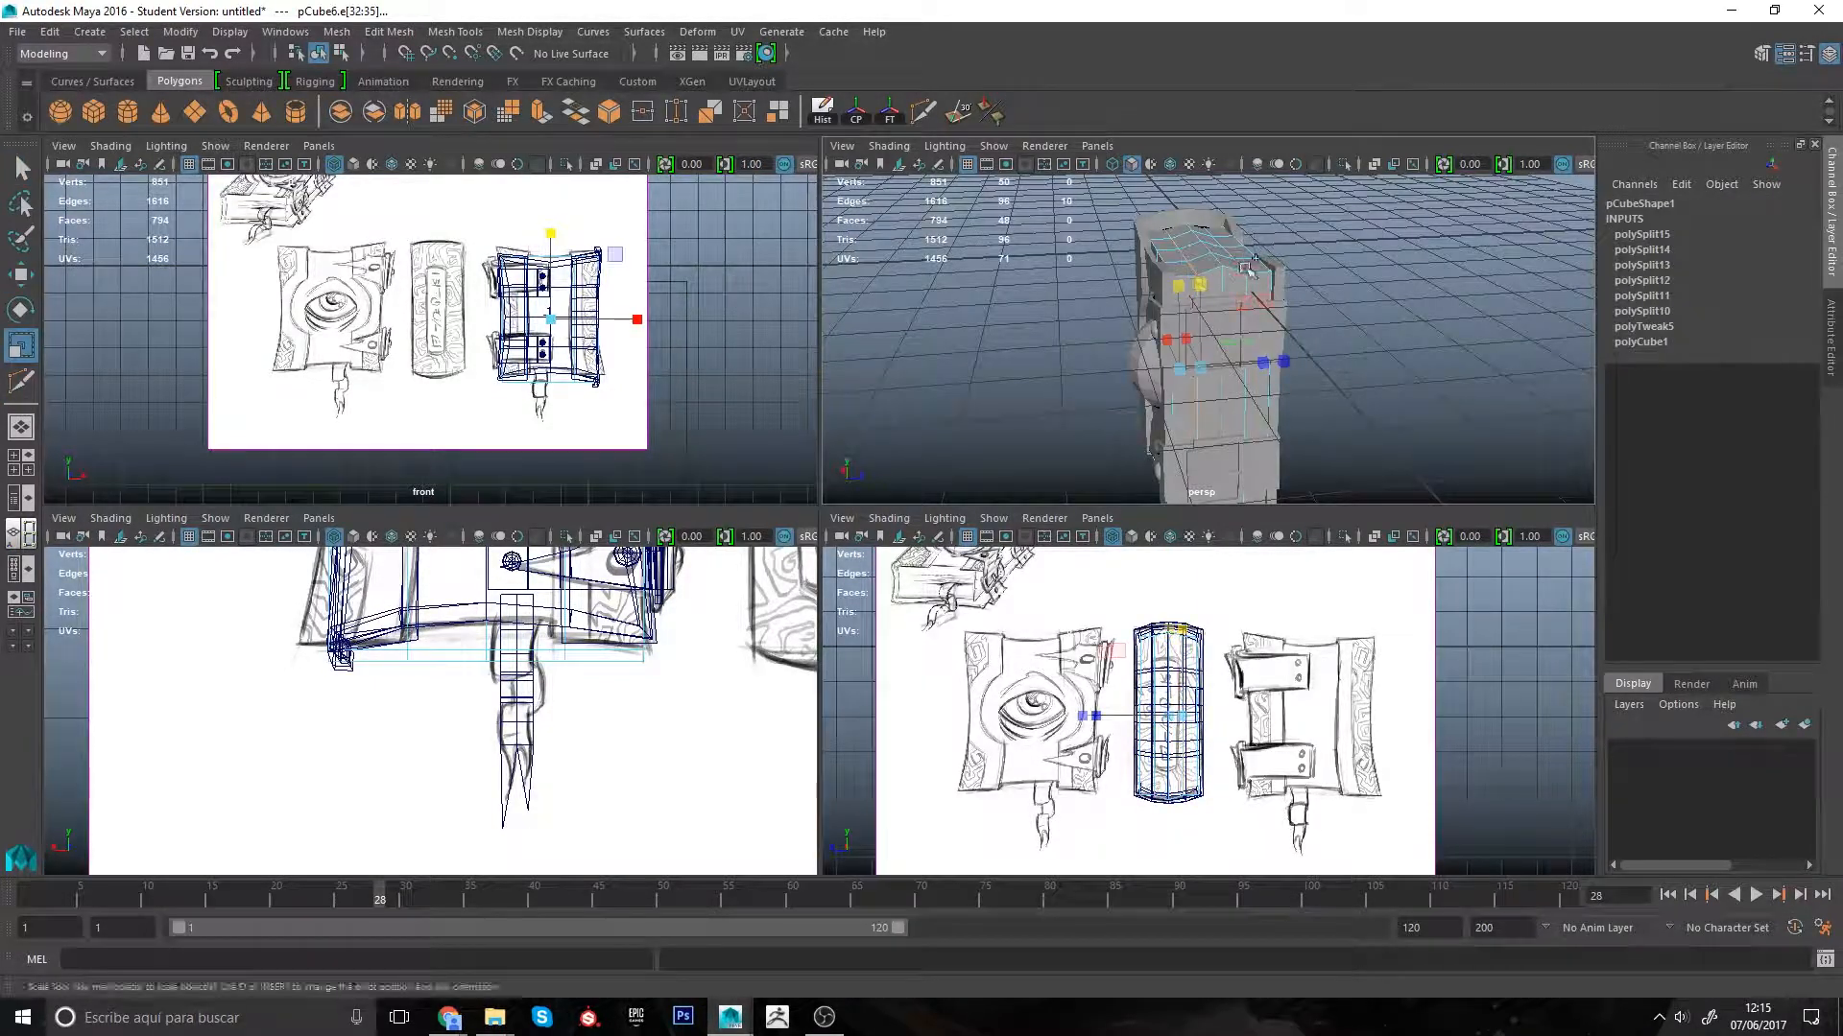
left_click_drag(1176, 232, 1193, 285, "alt")
left_click(1093, 273)
double_click(1165, 274)
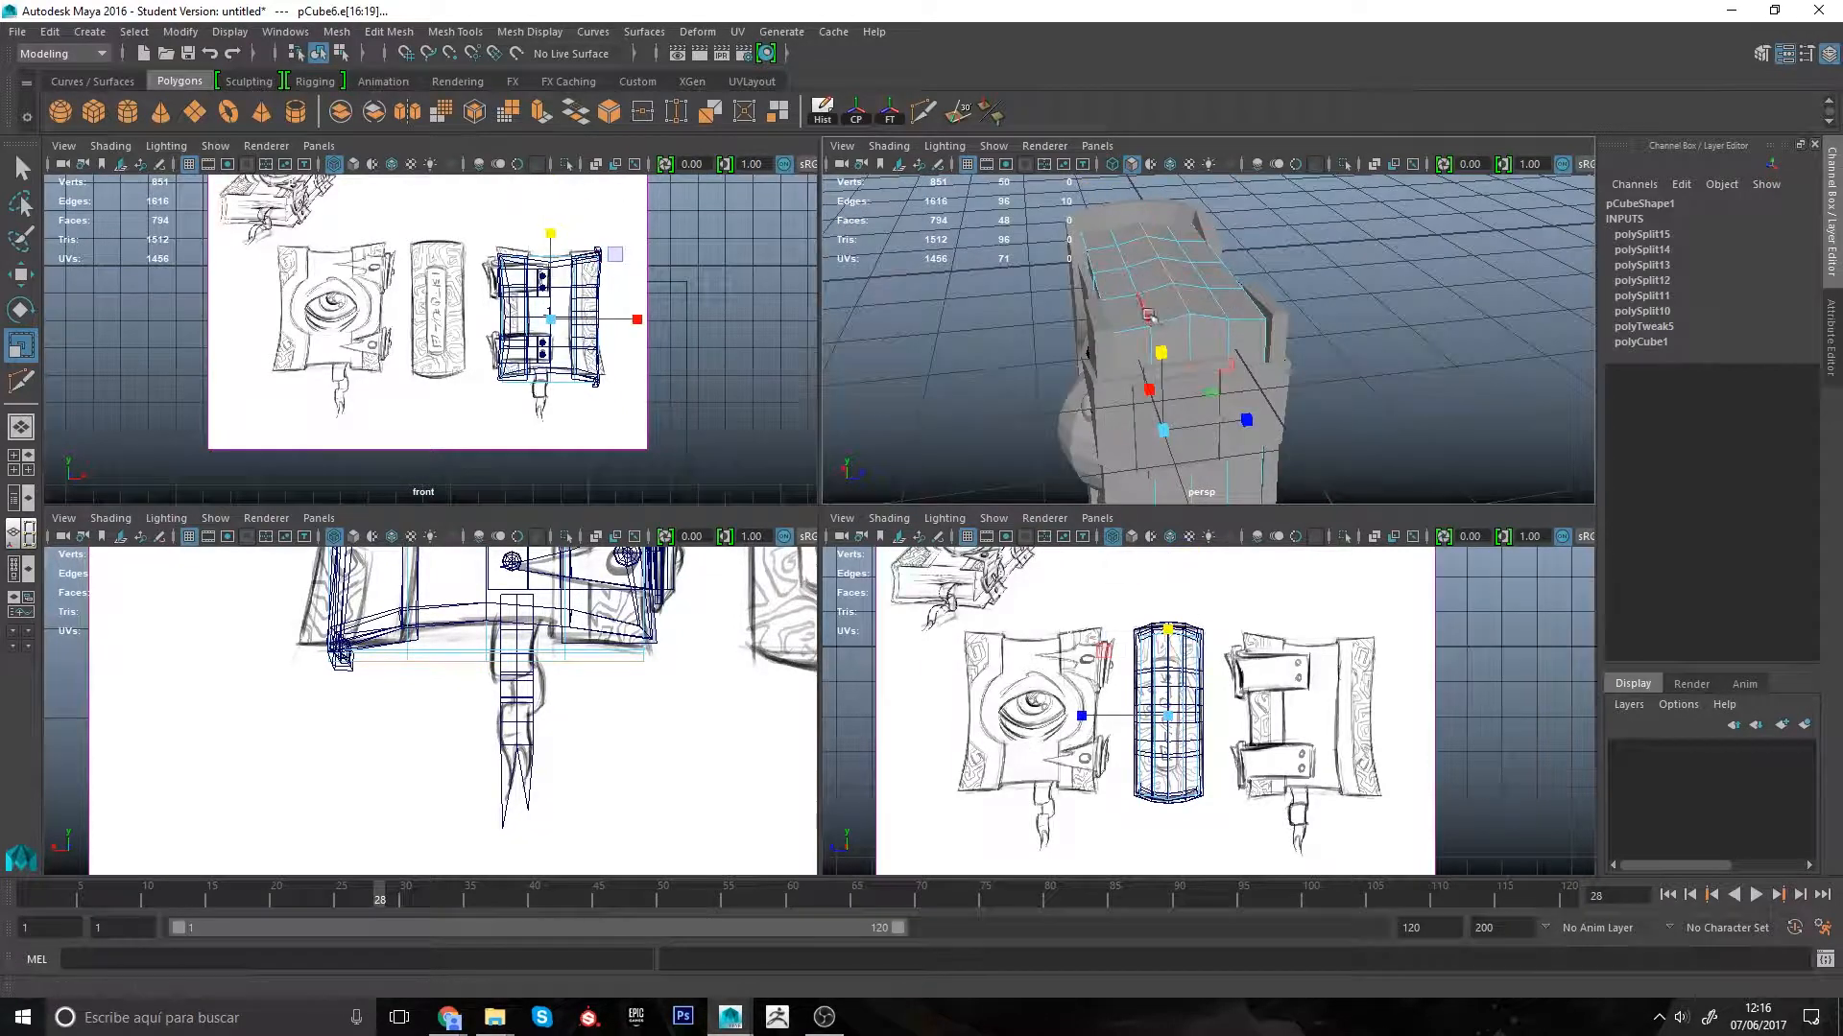
key("ctrl+z")
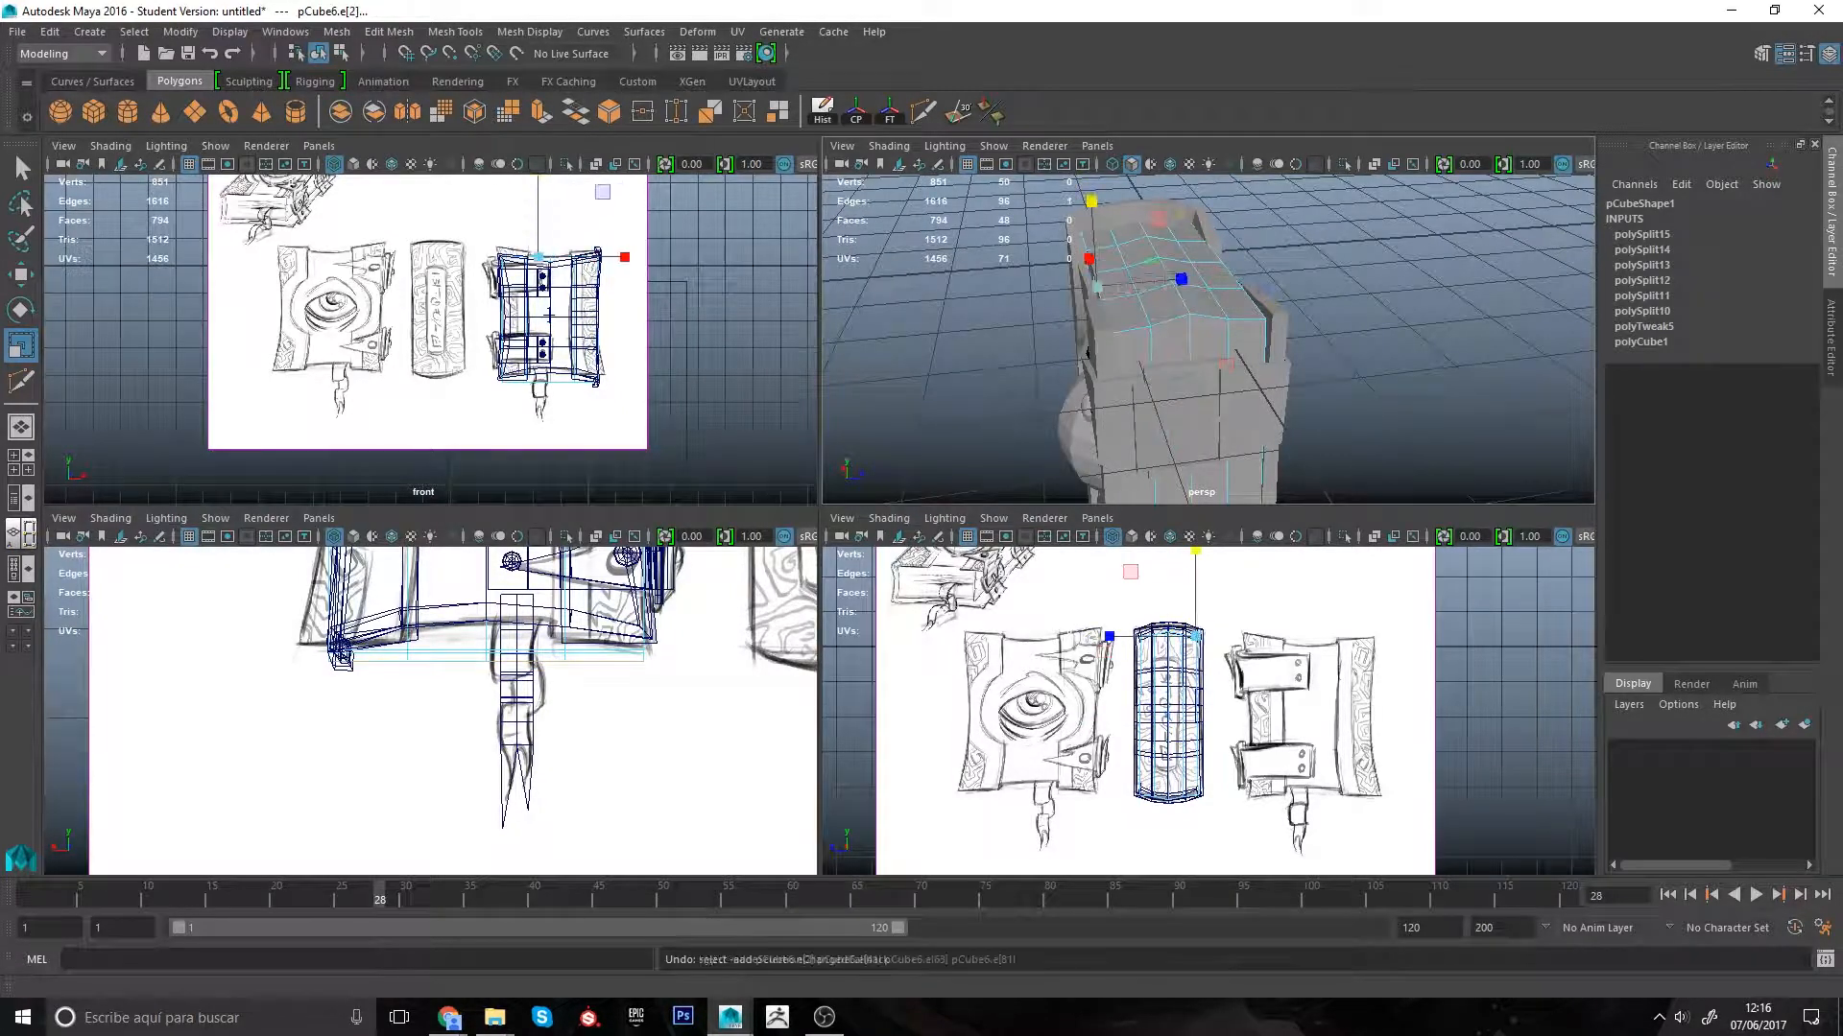
left_click_drag(1173, 283, 1185, 300, "alt")
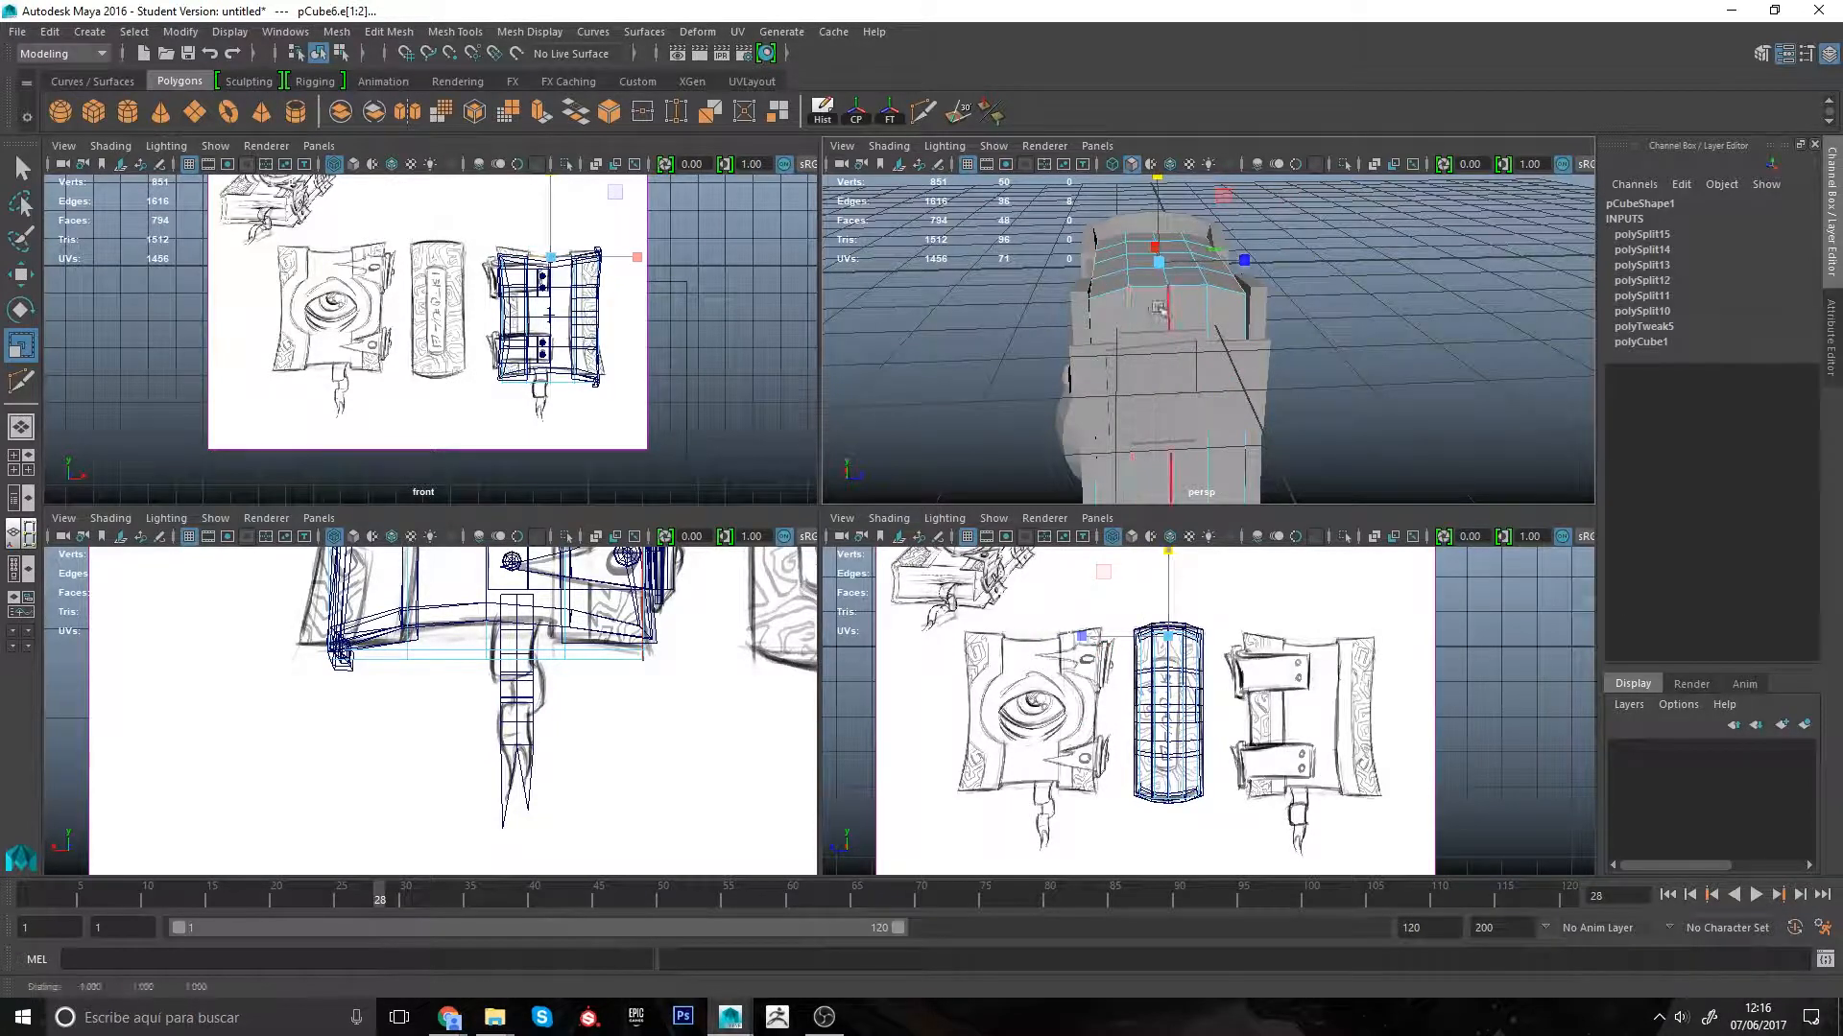
left_click_drag(1159, 307, 1132, 278, "alt")
Step: Select the page block's outer side vertices and scale them to refine the rounded ends
key("4")
left_click(1188, 357)
right_click_drag(1133, 279, 1032, 278)
right_click_drag(1019, 284, 1014, 261, "alt")
left_click_drag(1131, 465, 1287, 247)
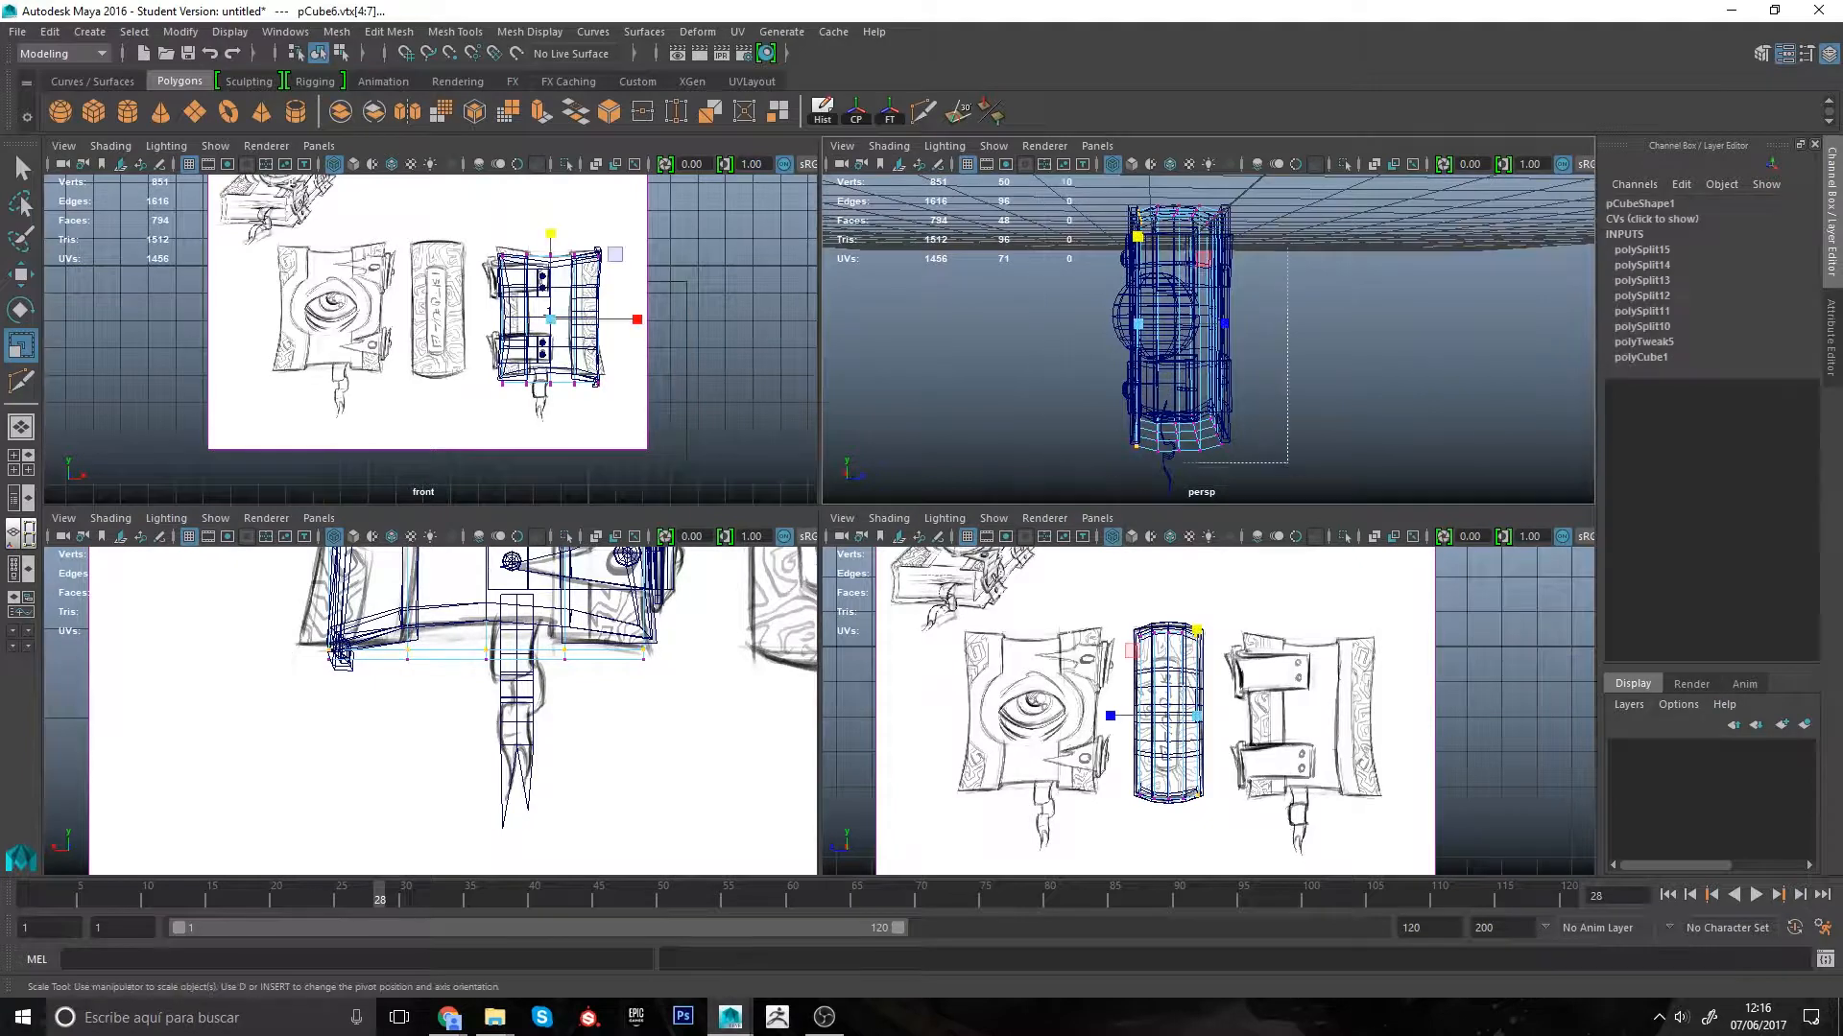
key("5")
mouse_move(1180, 307)
left_mouse_down()
mouse_move(1185, 288)
mouse_move(1252, 330)
left_mouse_up()
Step: Scale the page block's middle crosswise vertex row inward so both ends dip at the centre
key("q")
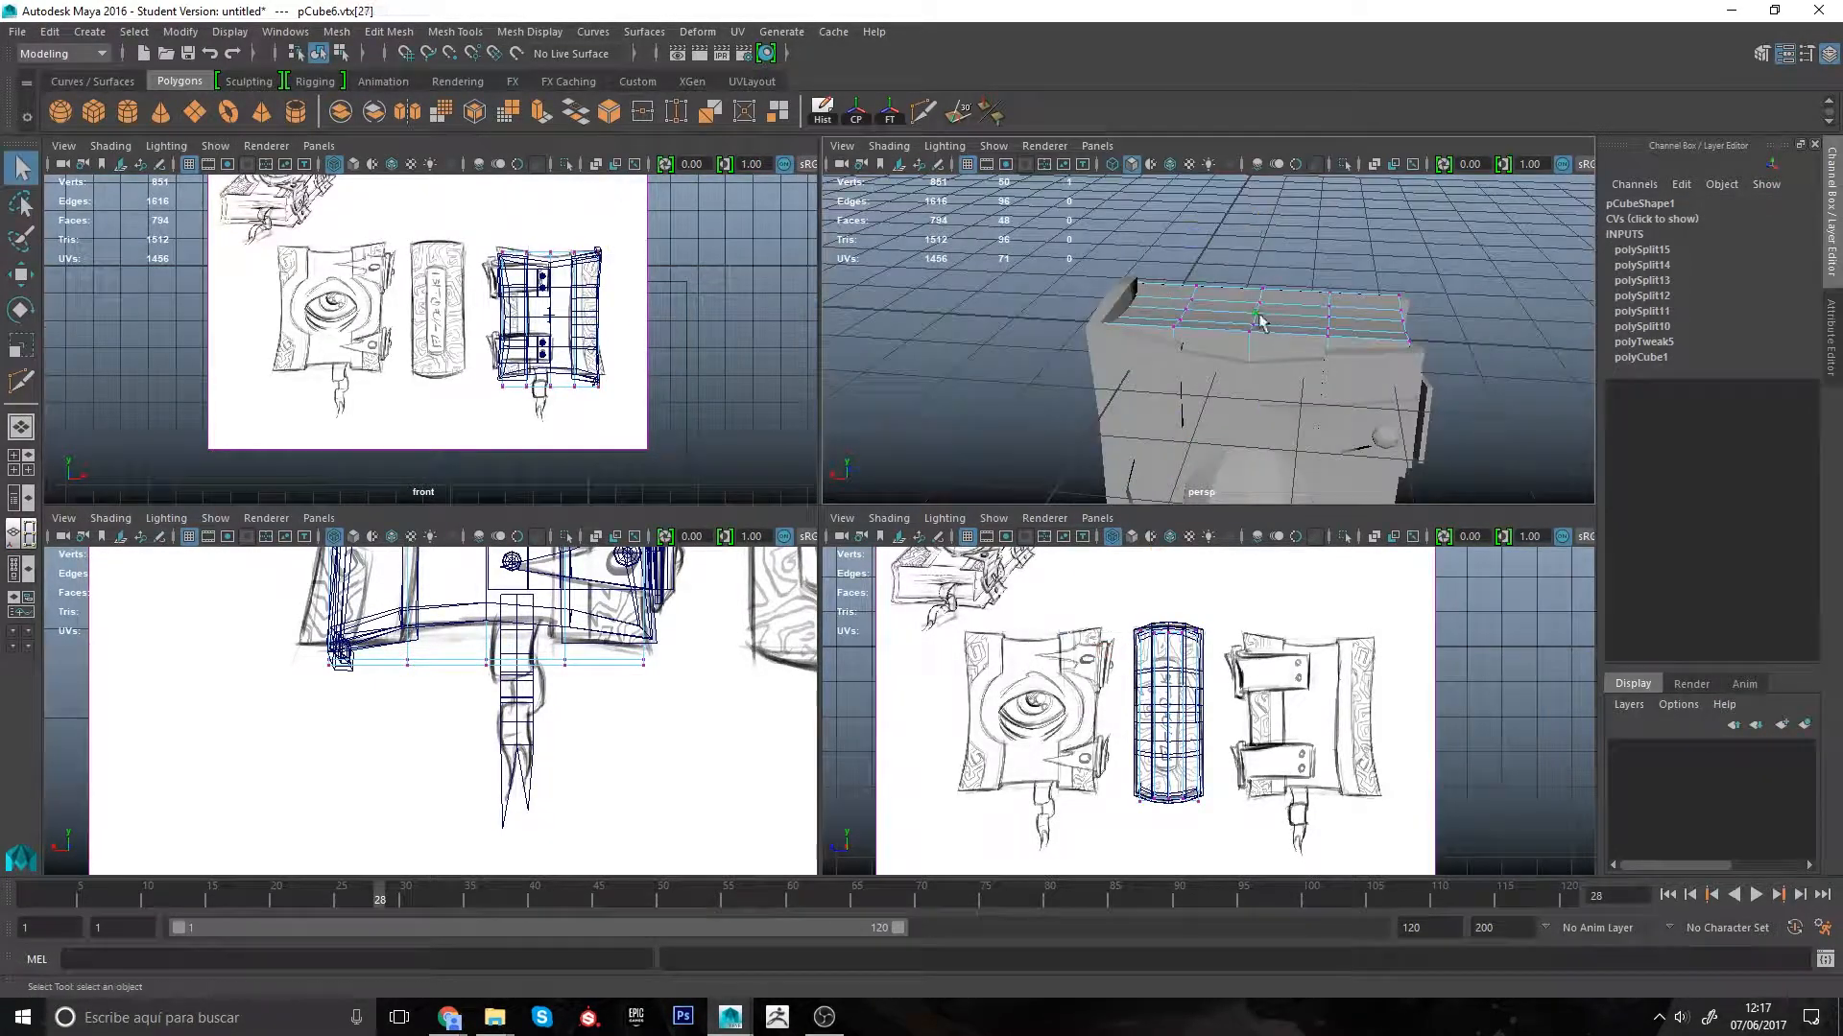
key("4")
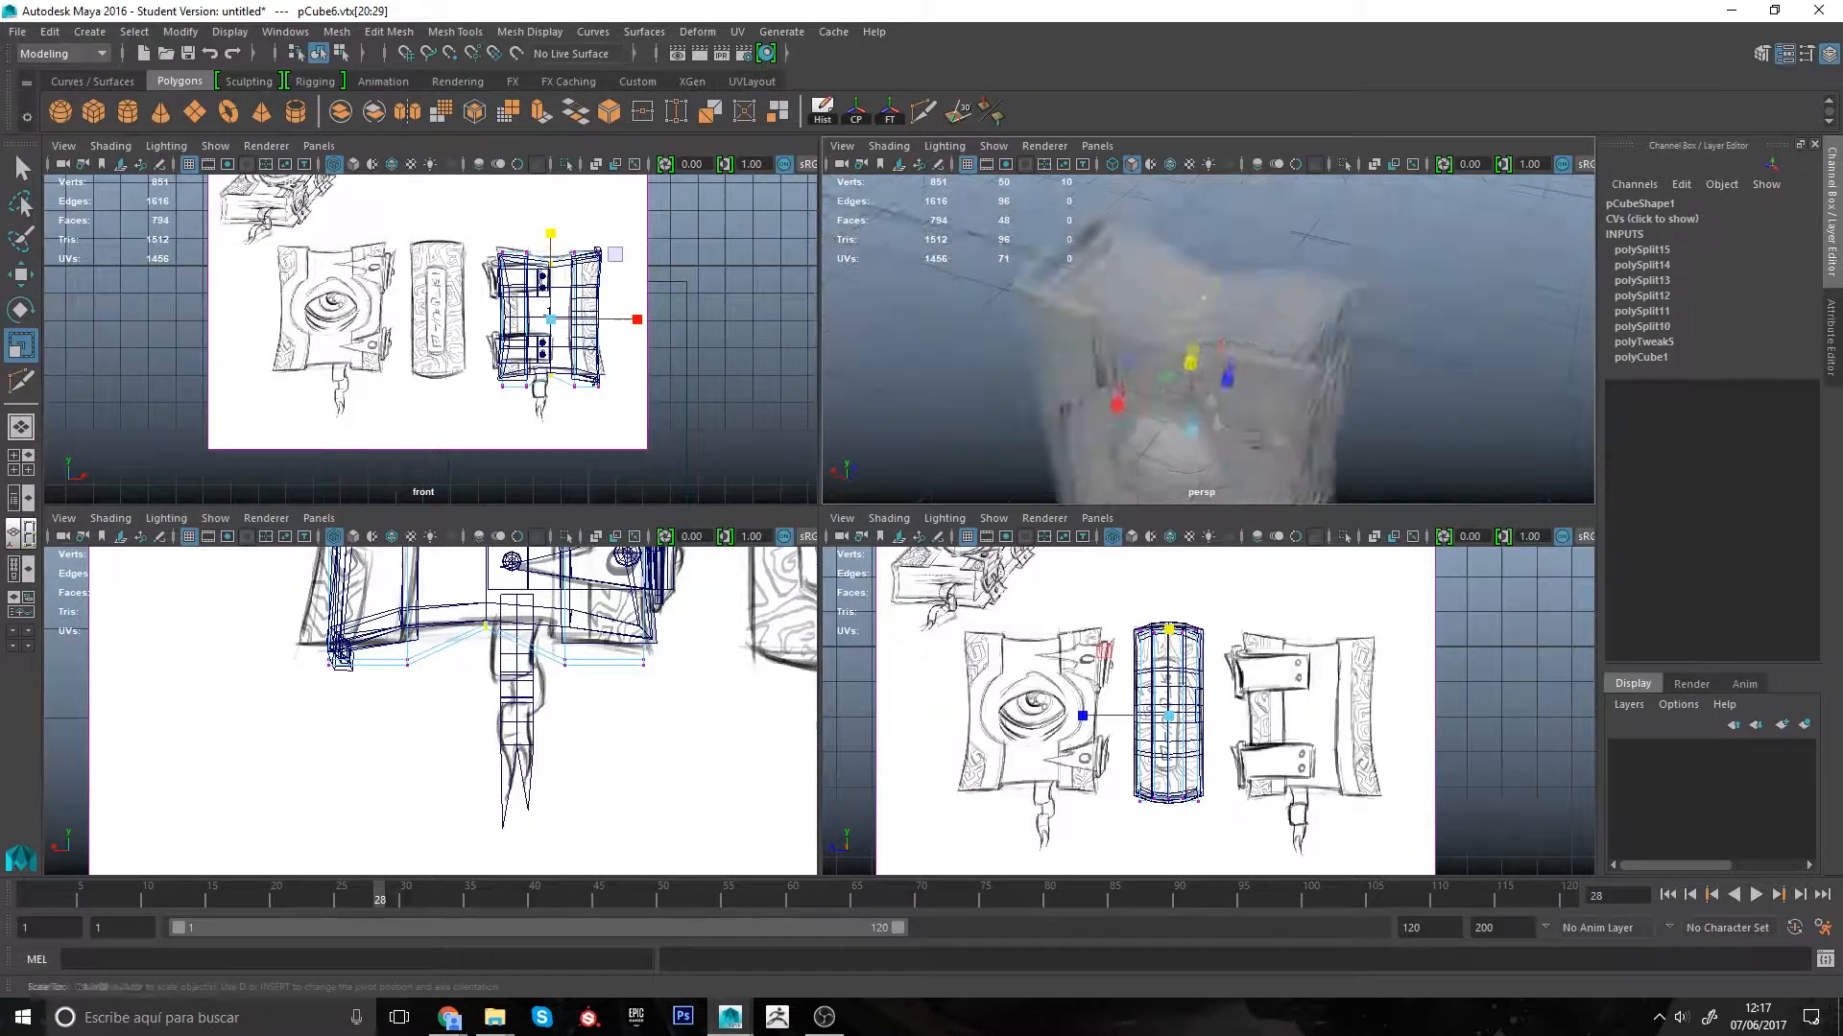
left_click_drag(1215, 418, 1084, 417, "alt")
left_click_drag(1168, 427, 1343, 412)
Step: Select the vertex rows beside the page block's central dip and scale them vertically to smooth the curve
left_click(1383, 286)
double_click(1356, 306, "shift")
left_click(1135, 219, "shift")
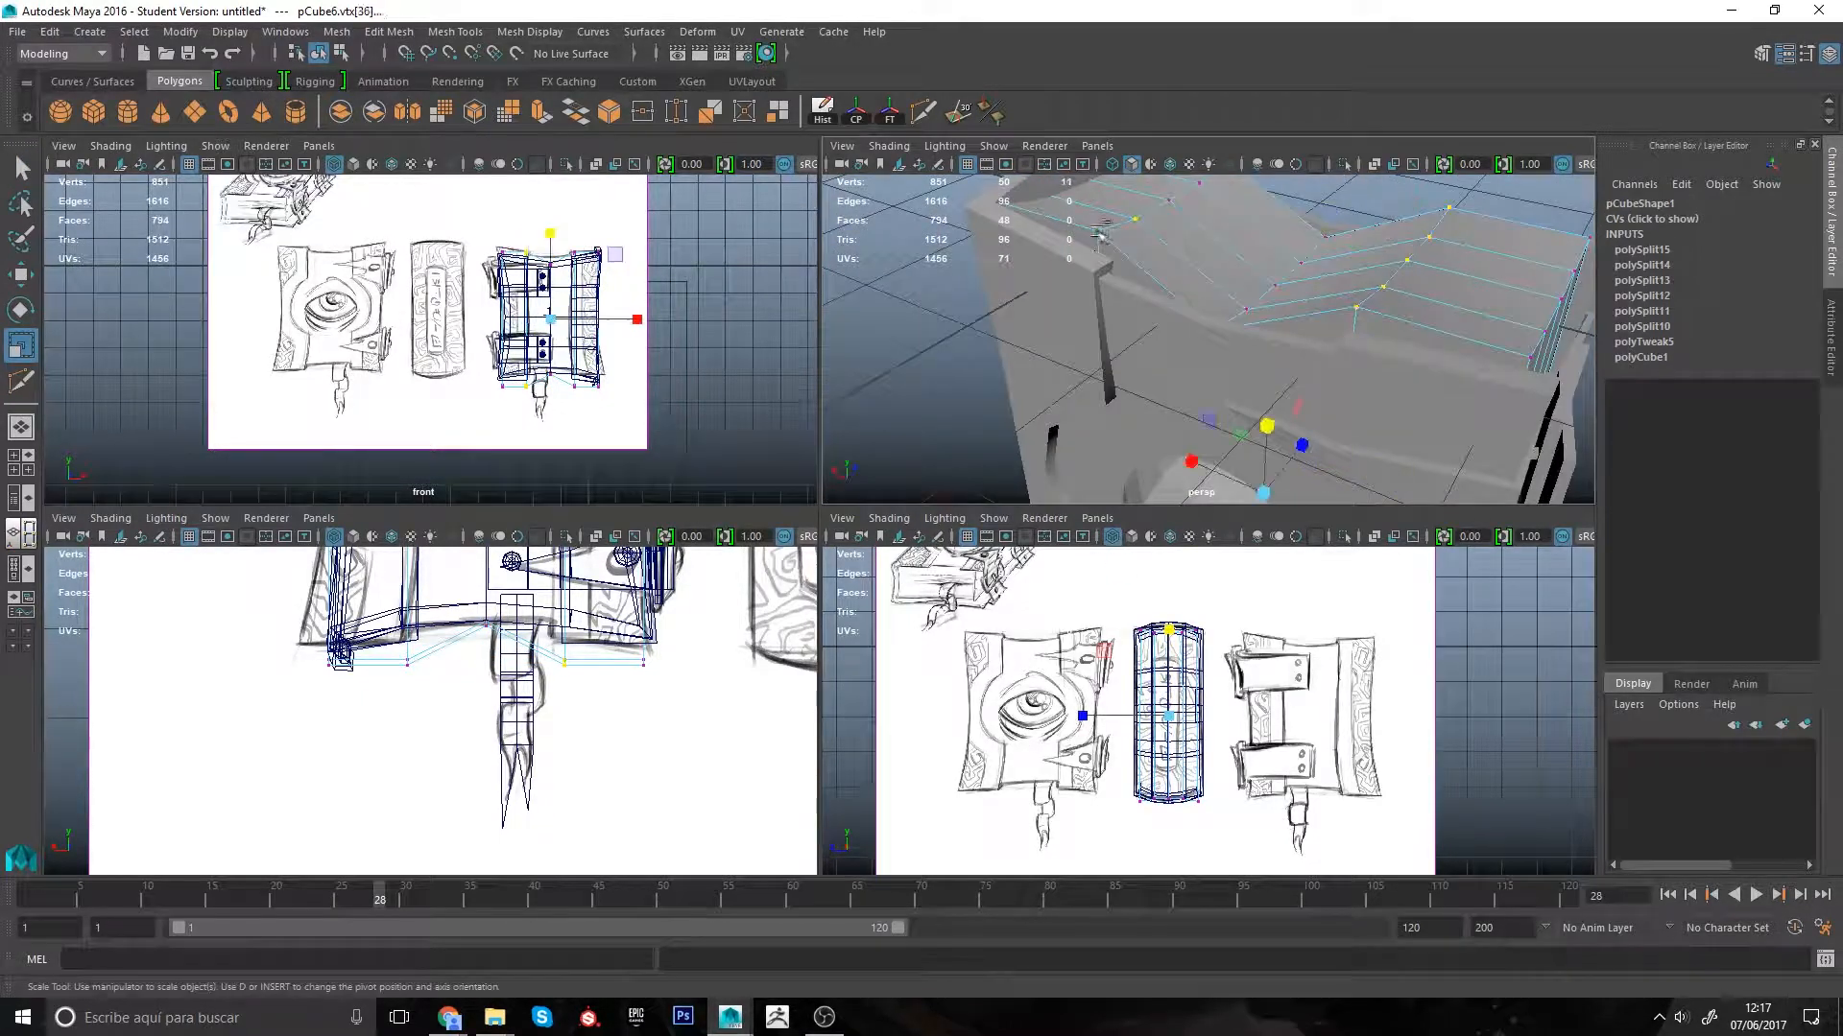
double_click(1101, 233, "shift")
scroll(1219, 317, "down", 5)
key("4")
scroll(1238, 326, "up", 3)
key("5")
left_click_drag(1254, 360, 1247, 317)
scroll(1248, 317, "down", 3)
Step: Select the vertices at both ends of the page block's open side and scale them vertically
left_click_drag(1330, 204, 1281, 240)
middle_click_drag(384, 653, 672, 802, "alt")
scroll(633, 749, "down", 6)
left_click_drag(606, 733, 645, 770, "shift")
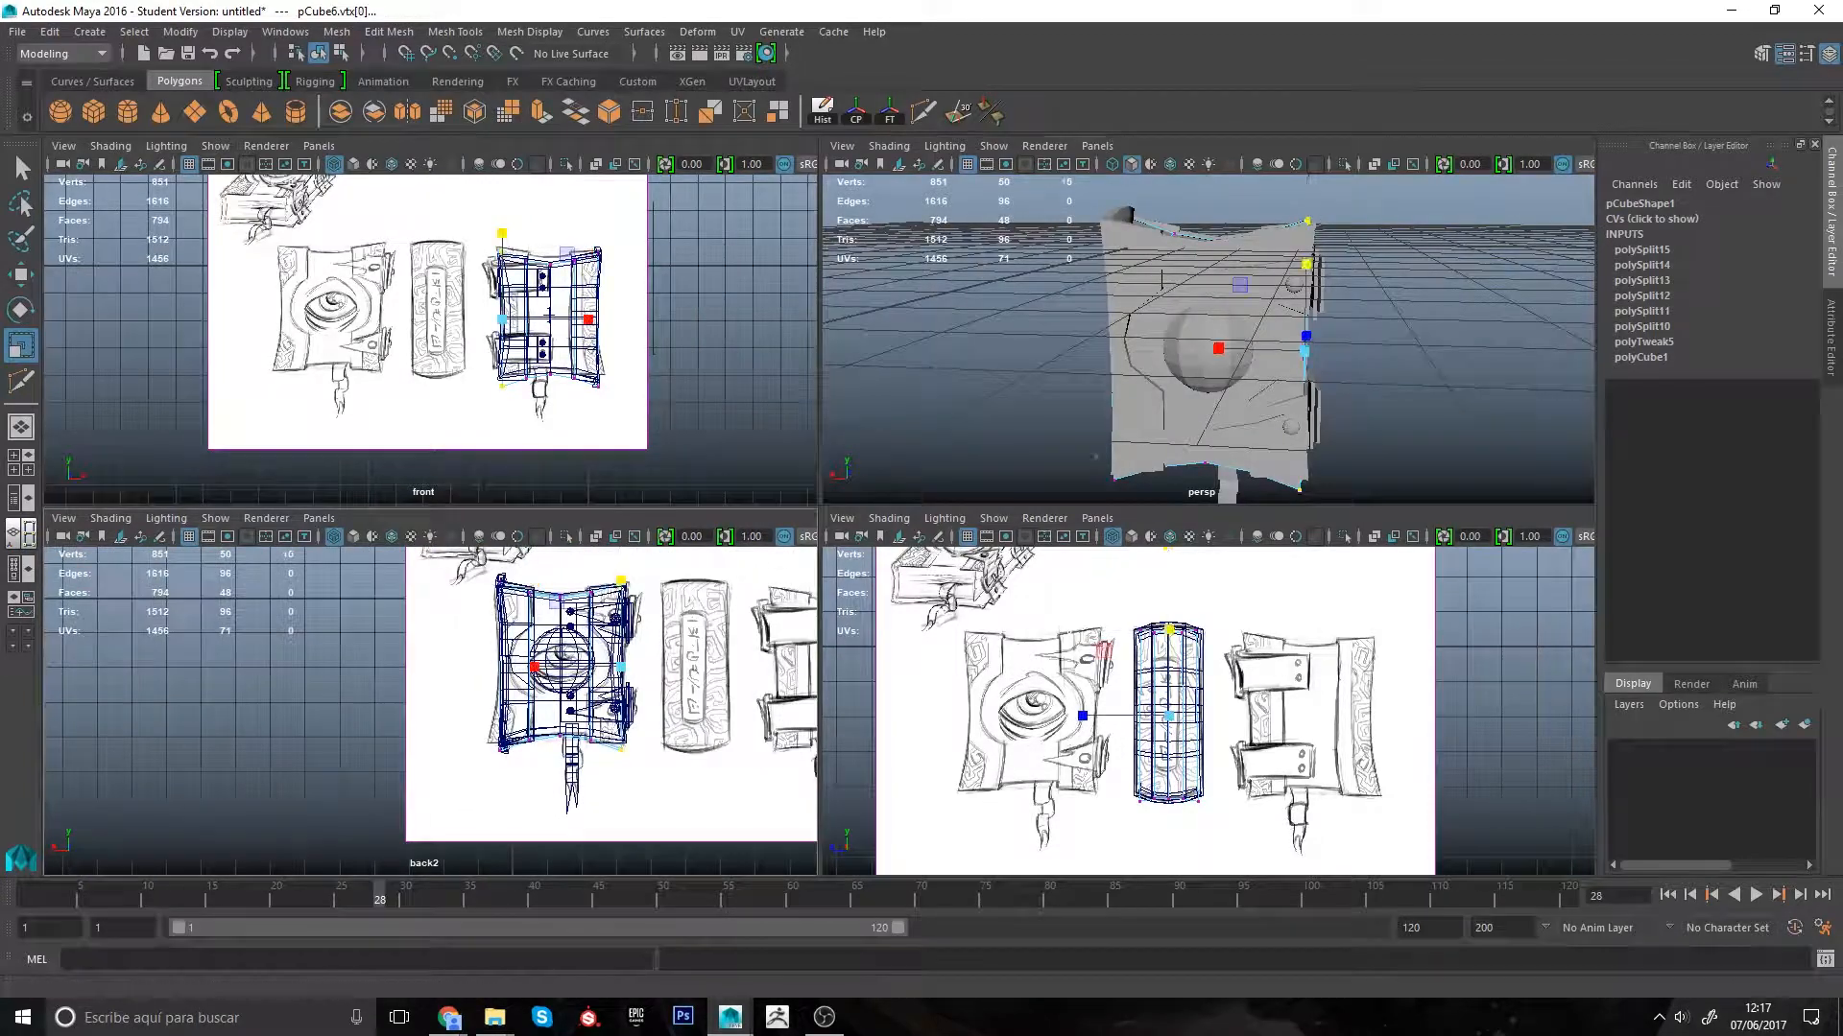
left_click_drag(1306, 263, 1311, 274)
Step: Select the vertices at the page block's lower end and move the middle group to shape the dip
left_click_drag(1319, 461, 1217, 502)
left_click_drag(1217, 403, 1343, 331, "alt")
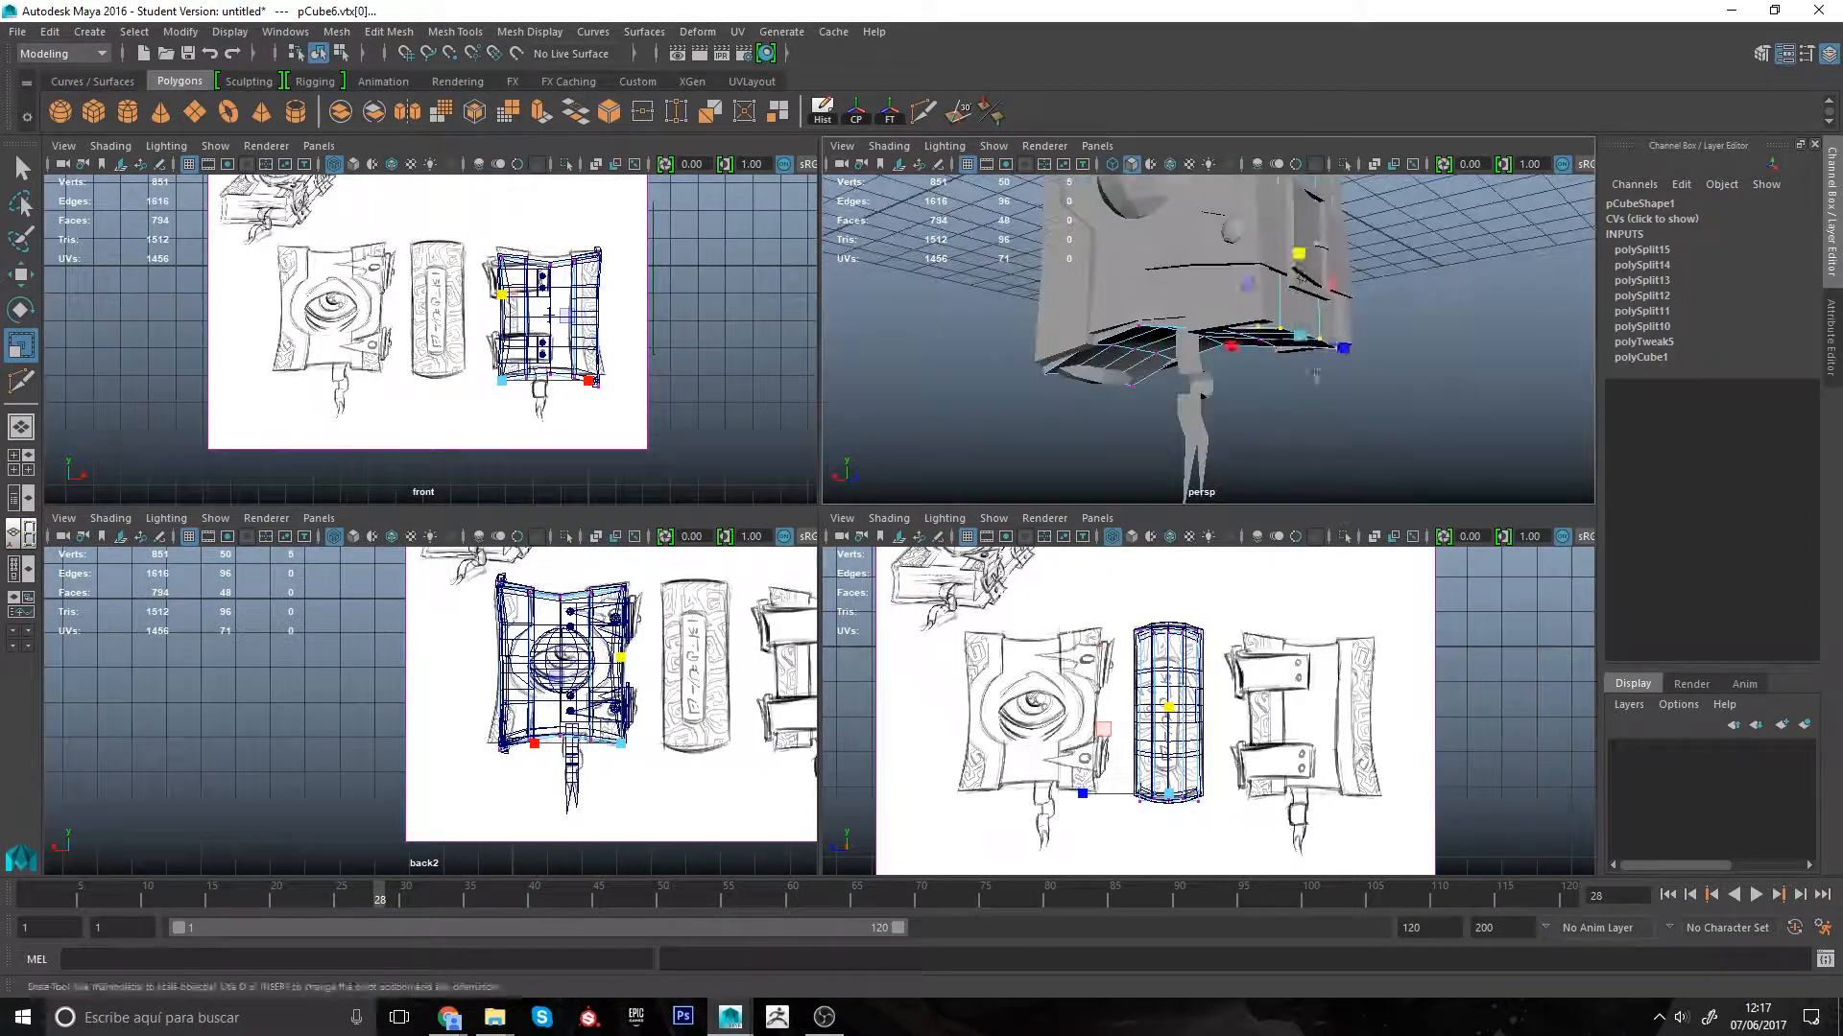
key("w")
left_click_drag(1211, 385, 1178, 314, "alt")
left_click_drag(1204, 398, 1247, 404, "alt")
left_click_drag(974, 312, 1041, 376, "shift")
key("5")
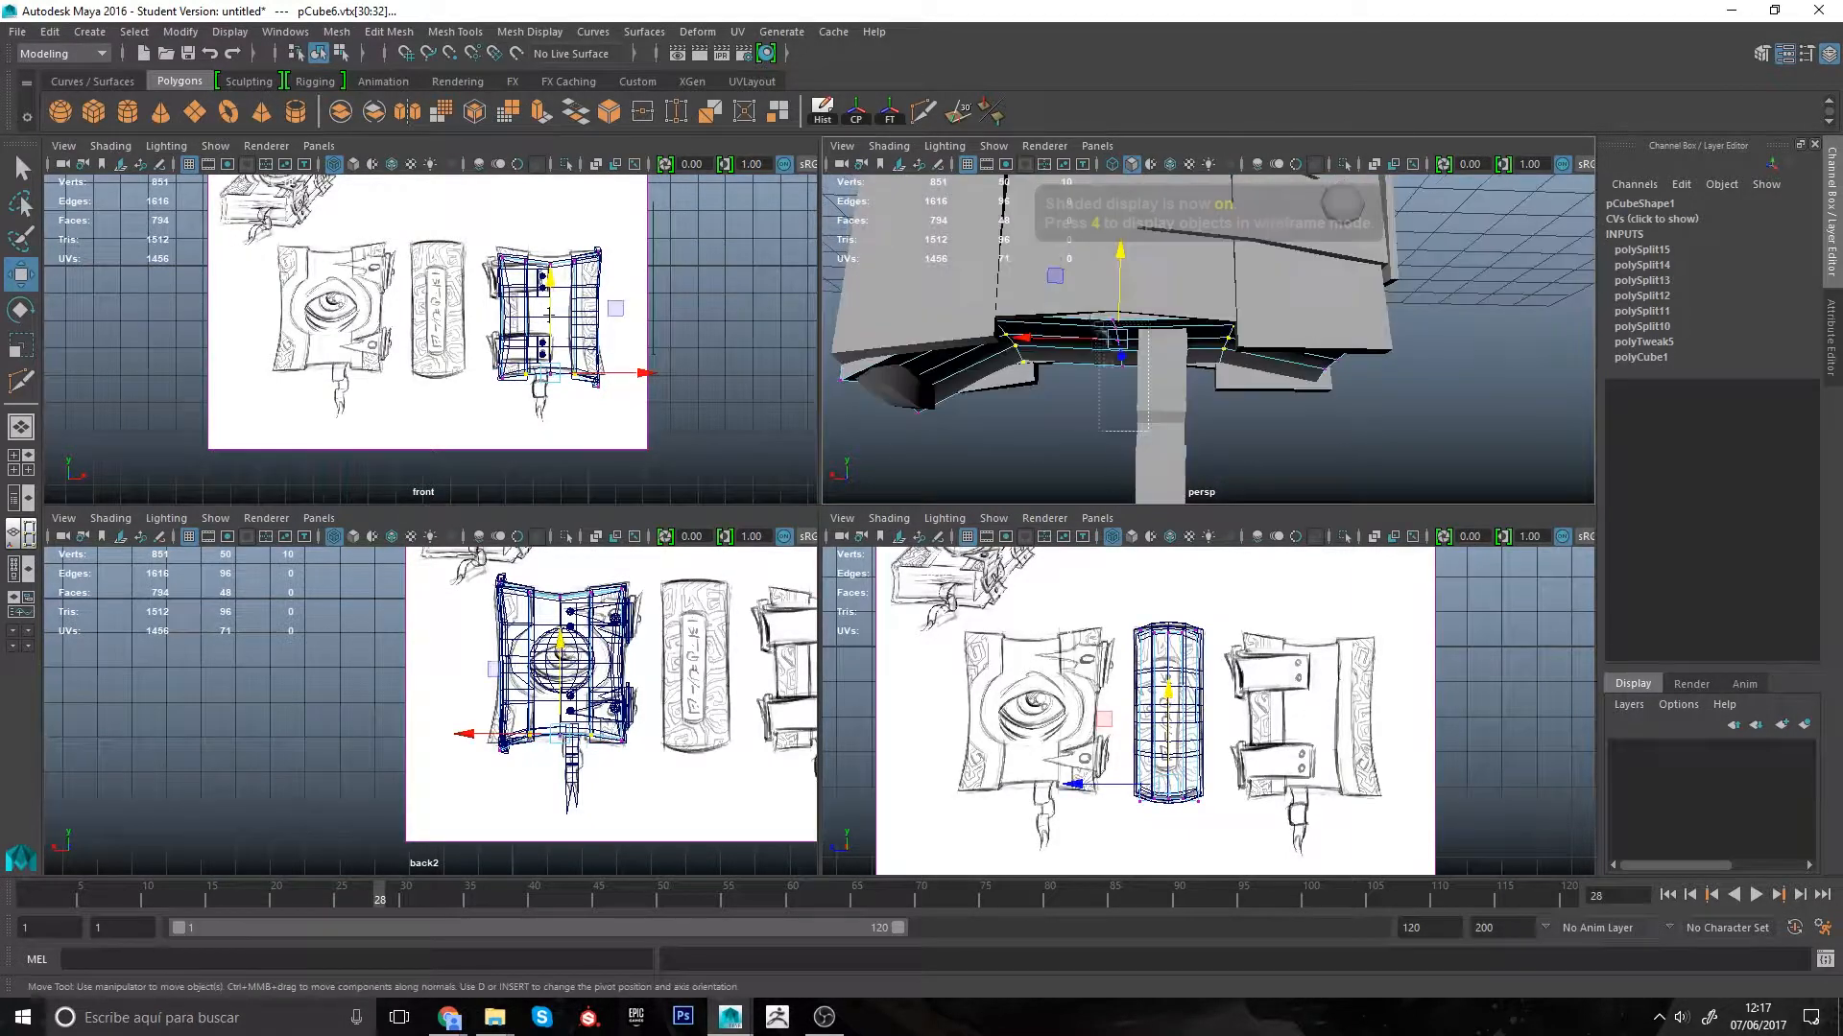
left_click_drag(1103, 433, 1211, 379)
left_click(1028, 333)
key("ctrl+z")
Step: Insert a crosswise edge loop around the page block with Multi-Cut
left_click(922, 112)
left_click(1211, 370, "ctrl")
right_click_drag(1190, 374, 1238, 380, "alt")
left_click(1178, 412, "ctrl")
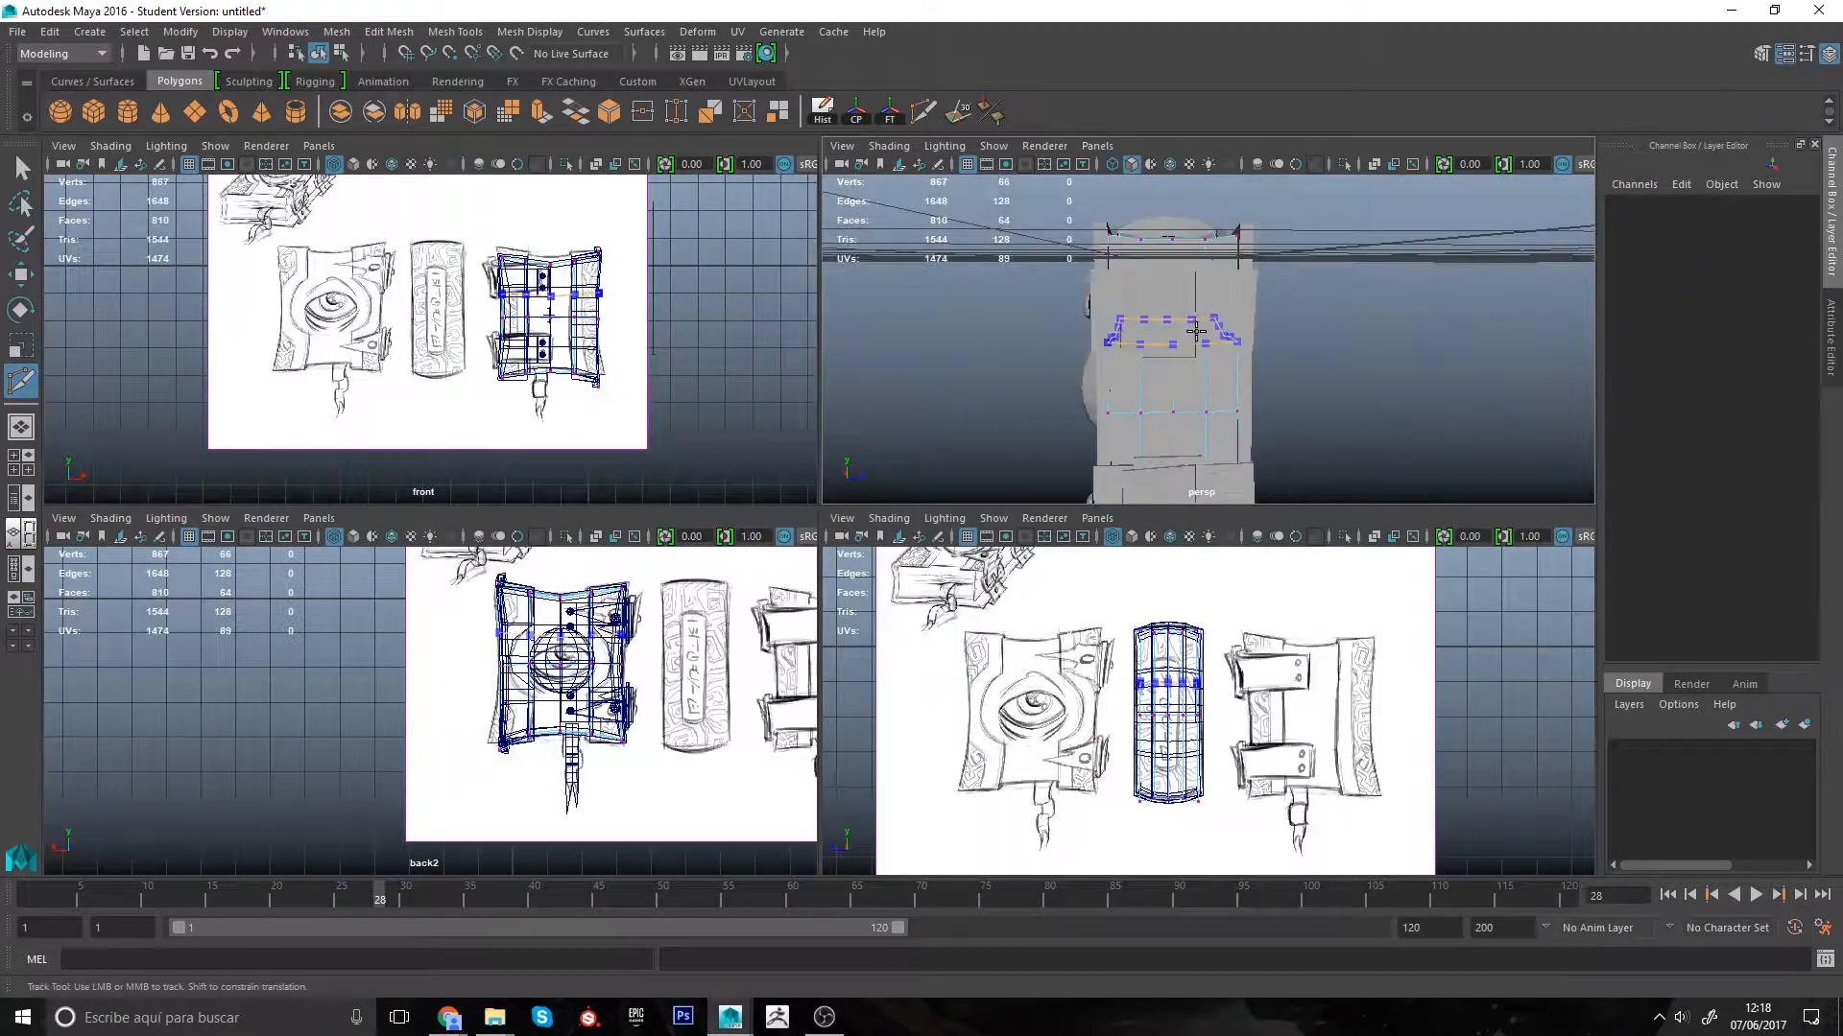
key("w")
key("ctrl+z")
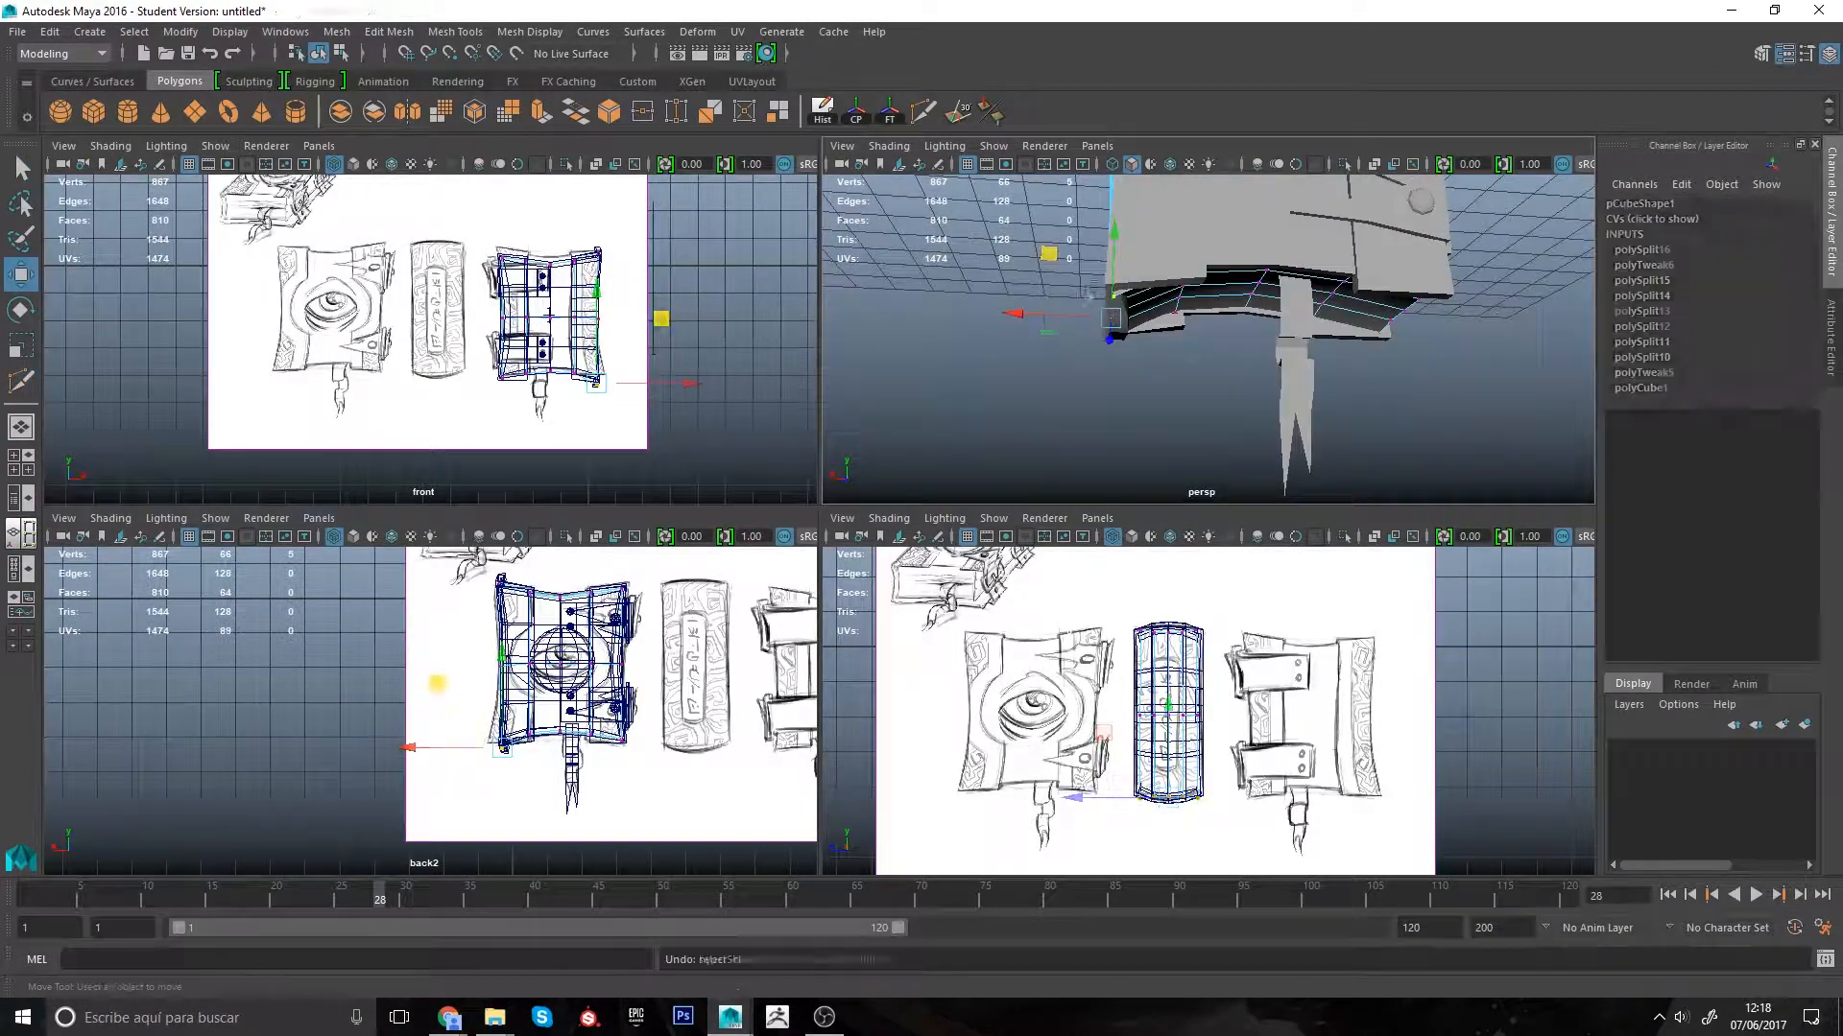
Step: Select the faces running down the page block's long side, opposite the buckles, with the Move tool
left_click_drag(1063, 272, 1123, 419, "alt")
right_click_drag(1166, 336, 1166, 394)
left_click_drag(1158, 341, 1190, 382)
key("q")
left_click(1163, 279, "shift")
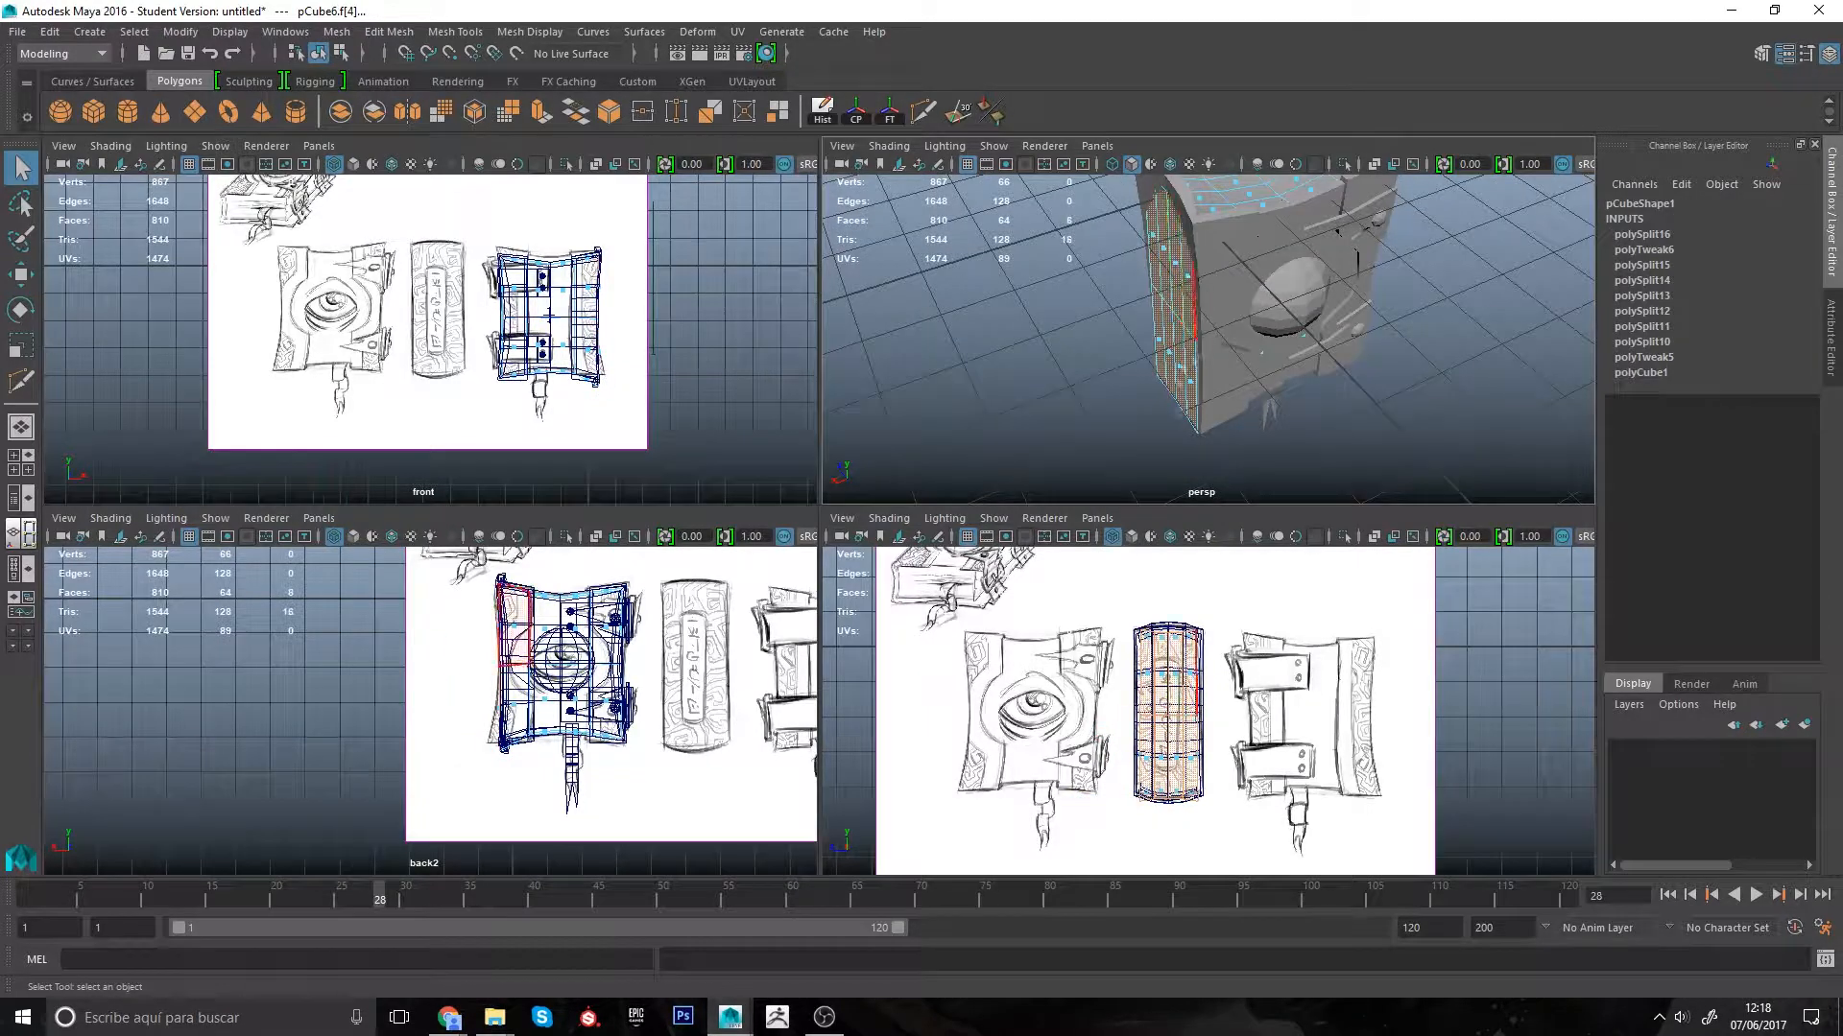
key("w")
left_click_drag(1186, 299, 1036, 384, "alt")
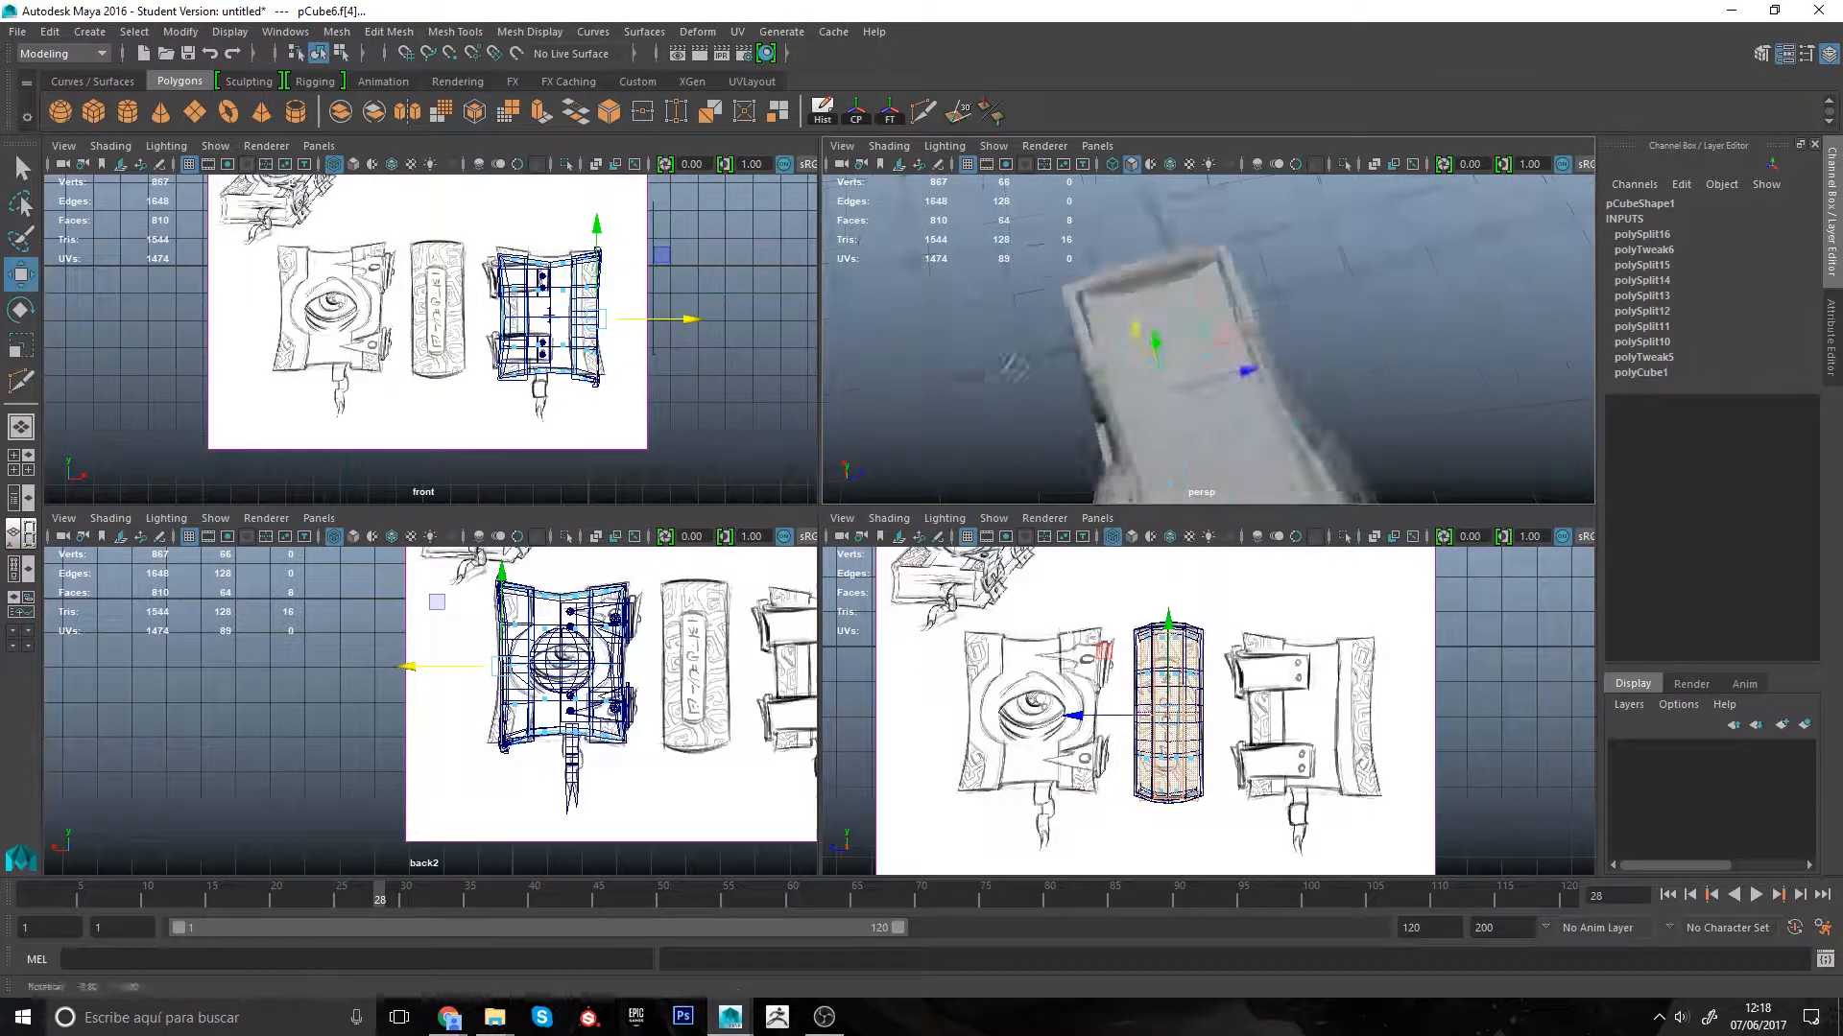
Step: Select individual vertices along the page block's long side edge and adjust its corner vertices
right_click_drag(1152, 384, 1085, 384)
left_click_drag(1152, 384, 1103, 393, "alt")
key("4")
left_click(1148, 385)
middle_click_drag(1196, 623, 1183, 589, "alt")
left_click(1184, 681, "shift")
left_click(1183, 765, "shift")
left_click_drag(1152, 384, 1289, 299, "alt")
left_click(1301, 300)
left_click_drag(1248, 336, 1271, 279, "alt")
left_click_drag(1268, 197, 1269, 192)
left_click_drag(1247, 287, 1267, 192, "alt")
left_click(1116, 298)
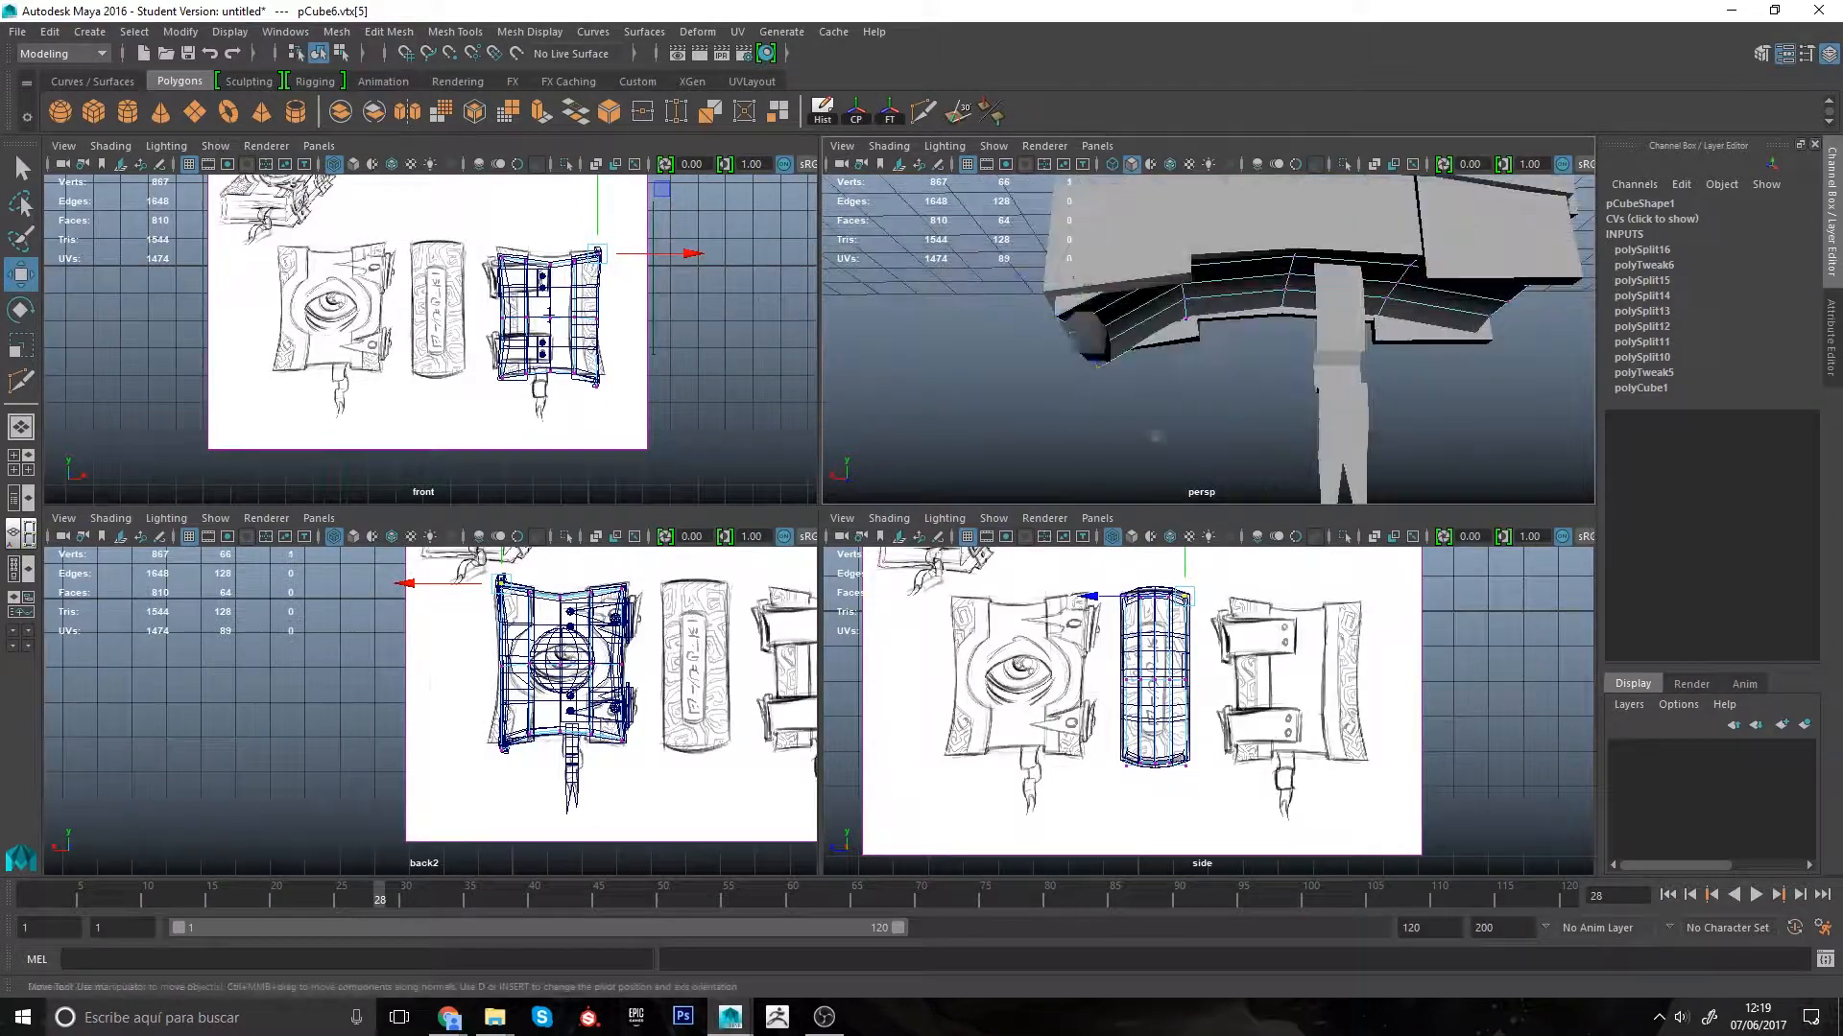
Step: Reposition the vertices at the page block's lower corner using the Move and Scale tools
left_click_drag(1156, 432, 1051, 307)
mouse_move(1081, 277)
left_mouse_down()
mouse_move(1081, 252)
mouse_move(1066, 305)
mouse_move(1104, 259)
left_mouse_up()
key("r")
key("w")
key("r")
key("w")
Step: Select the middle crosswise edges on the page block's buckle side and move them along X
left_click(1229, 321)
left_click_drag(1289, 328, 1233, 432)
left_click(1213, 357)
left_click(1206, 263)
left_click(1254, 373)
left_click(1261, 347)
key("q")
left_click(1277, 365, "shift")
key("w")
left_click_drag(1173, 391, 1178, 395)
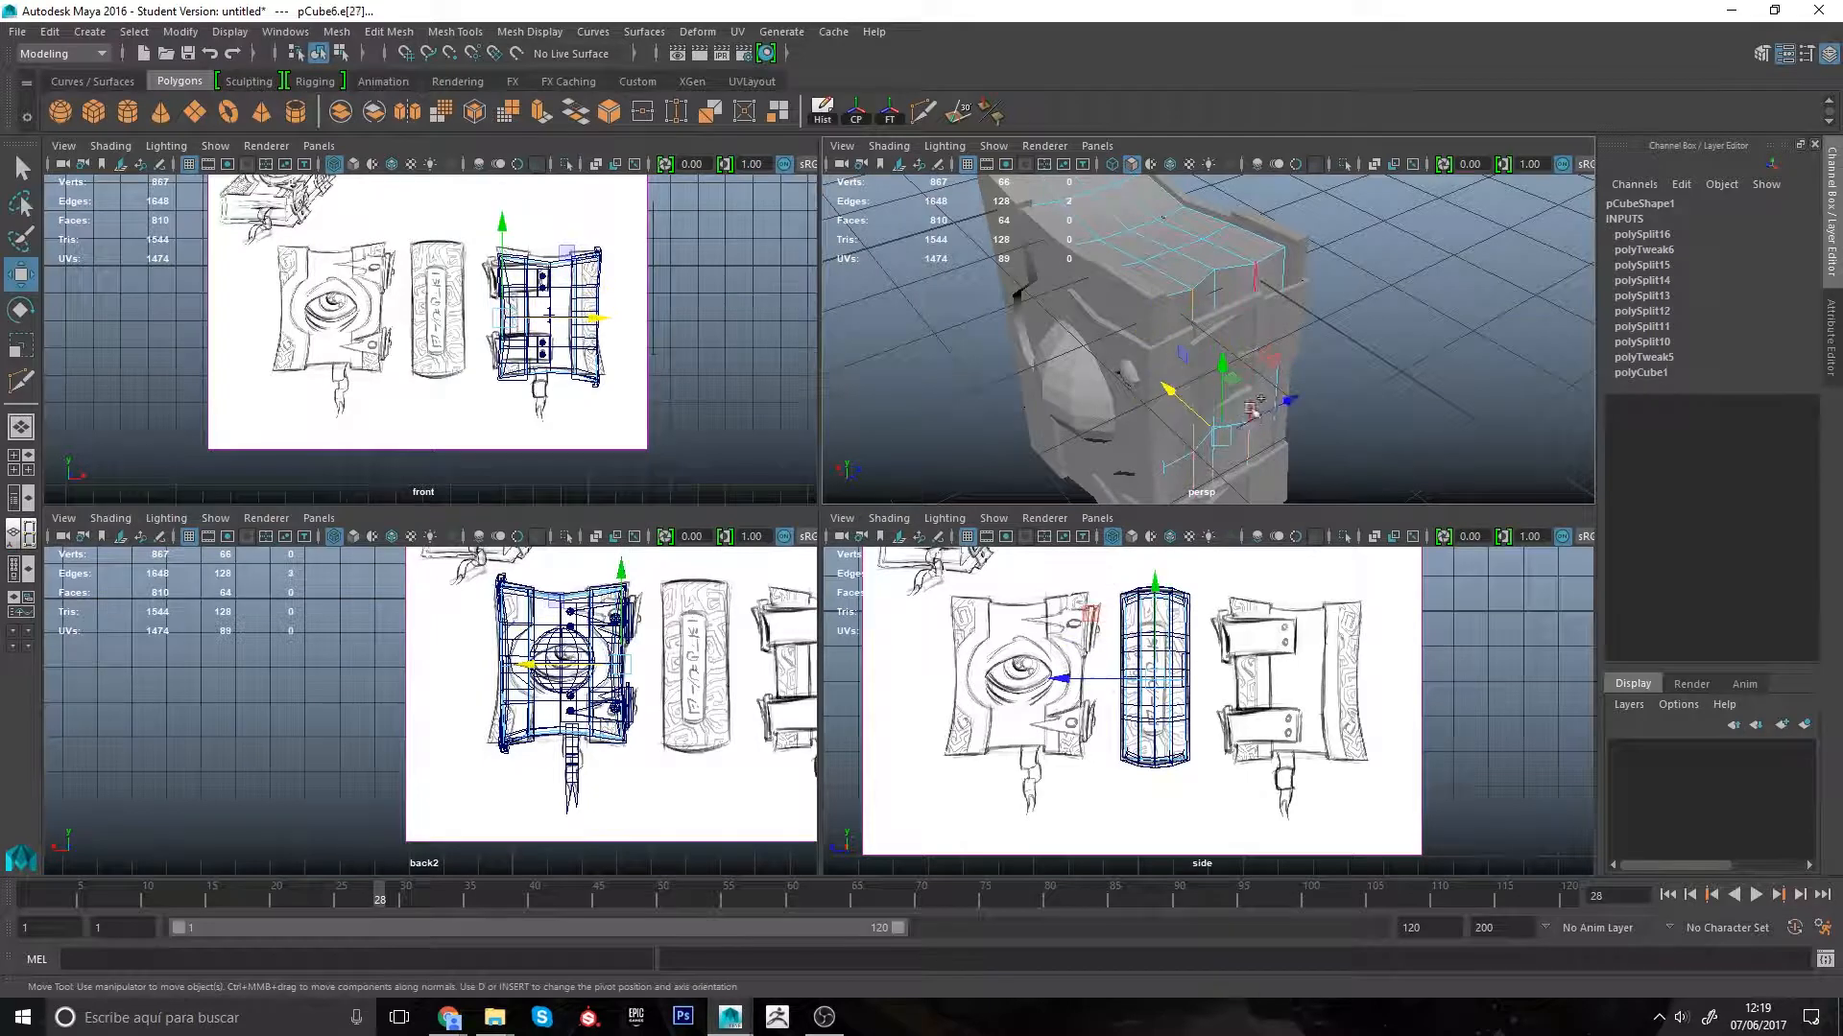
Step: Select two neighbouring crosswise edges on the page block's buckle side and adjust them along X
left_click_drag(1265, 474, 1083, 340, "alt")
left_click(1221, 374)
left_click(1233, 432, "shift")
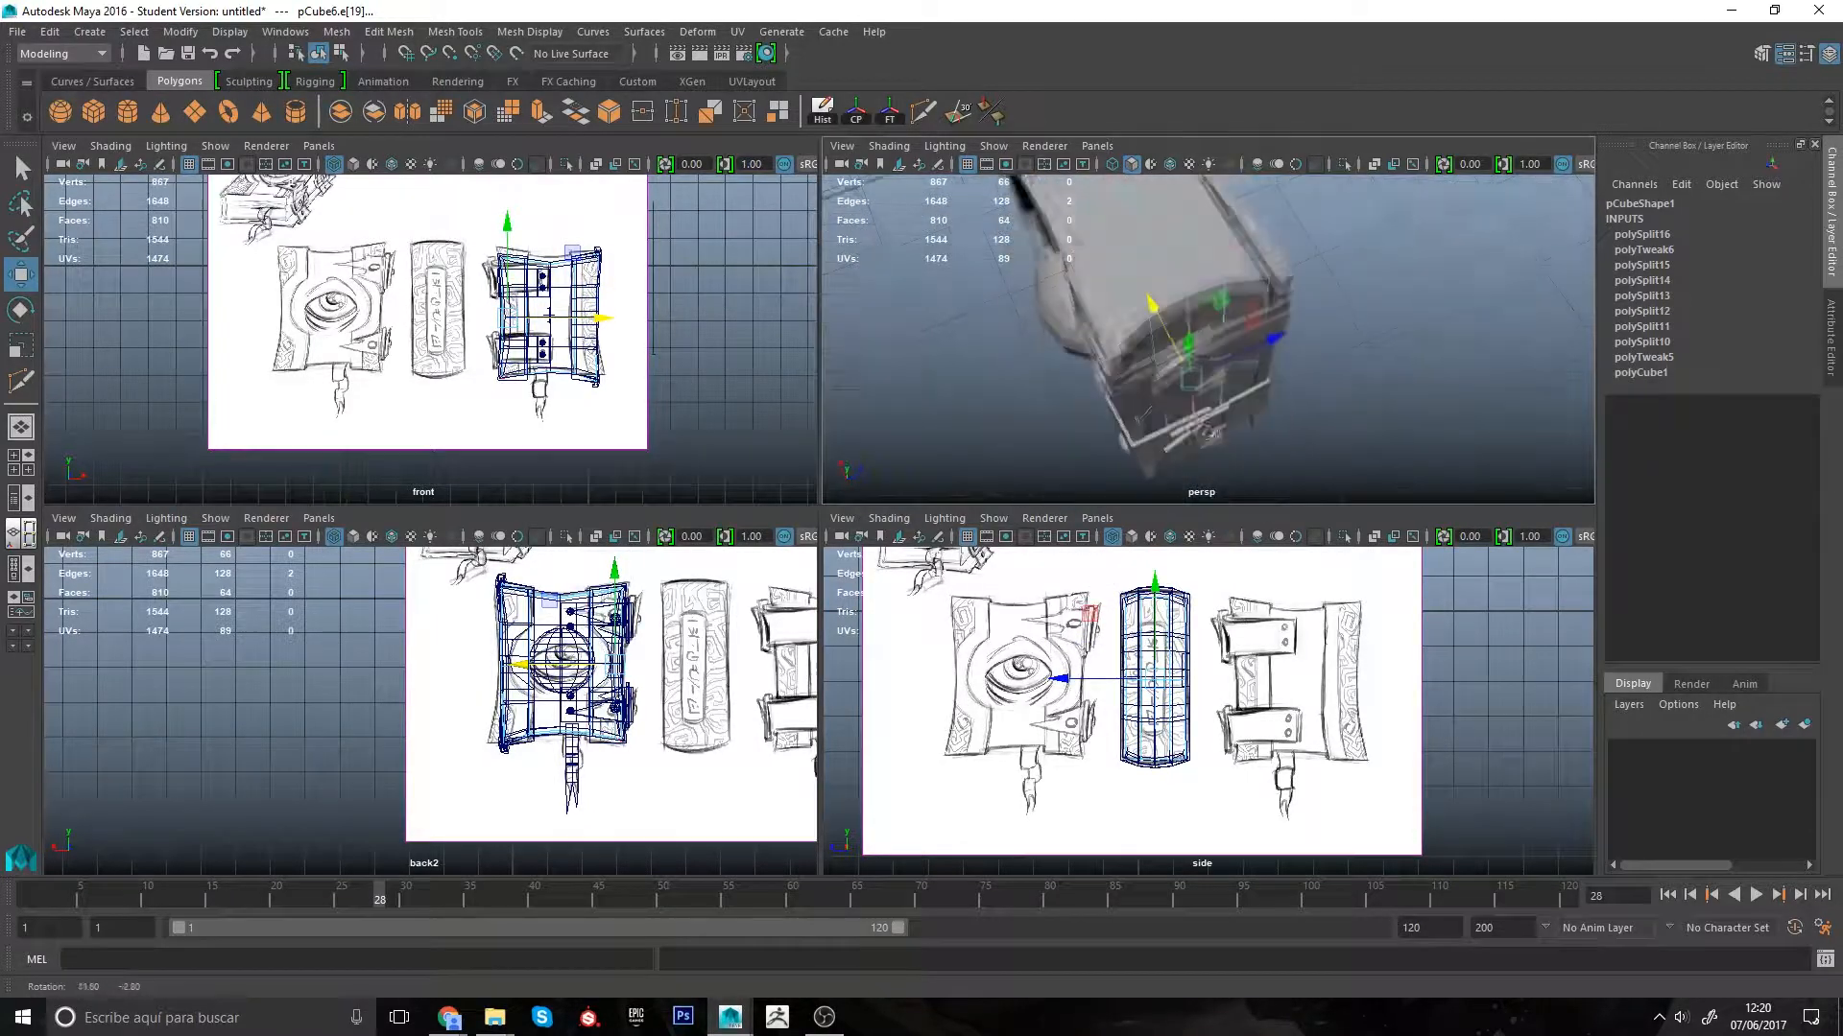
left_click_drag(1209, 433, 1210, 360, "alt")
right_click_drag(1209, 360, 1258, 317)
mouse_move(1257, 317)
left_mouse_down("alt")
mouse_move(1267, 349)
mouse_move(1240, 343)
mouse_move(1248, 357)
mouse_move(1210, 378)
mouse_move(1205, 329)
left_mouse_up("alt")
key("4")
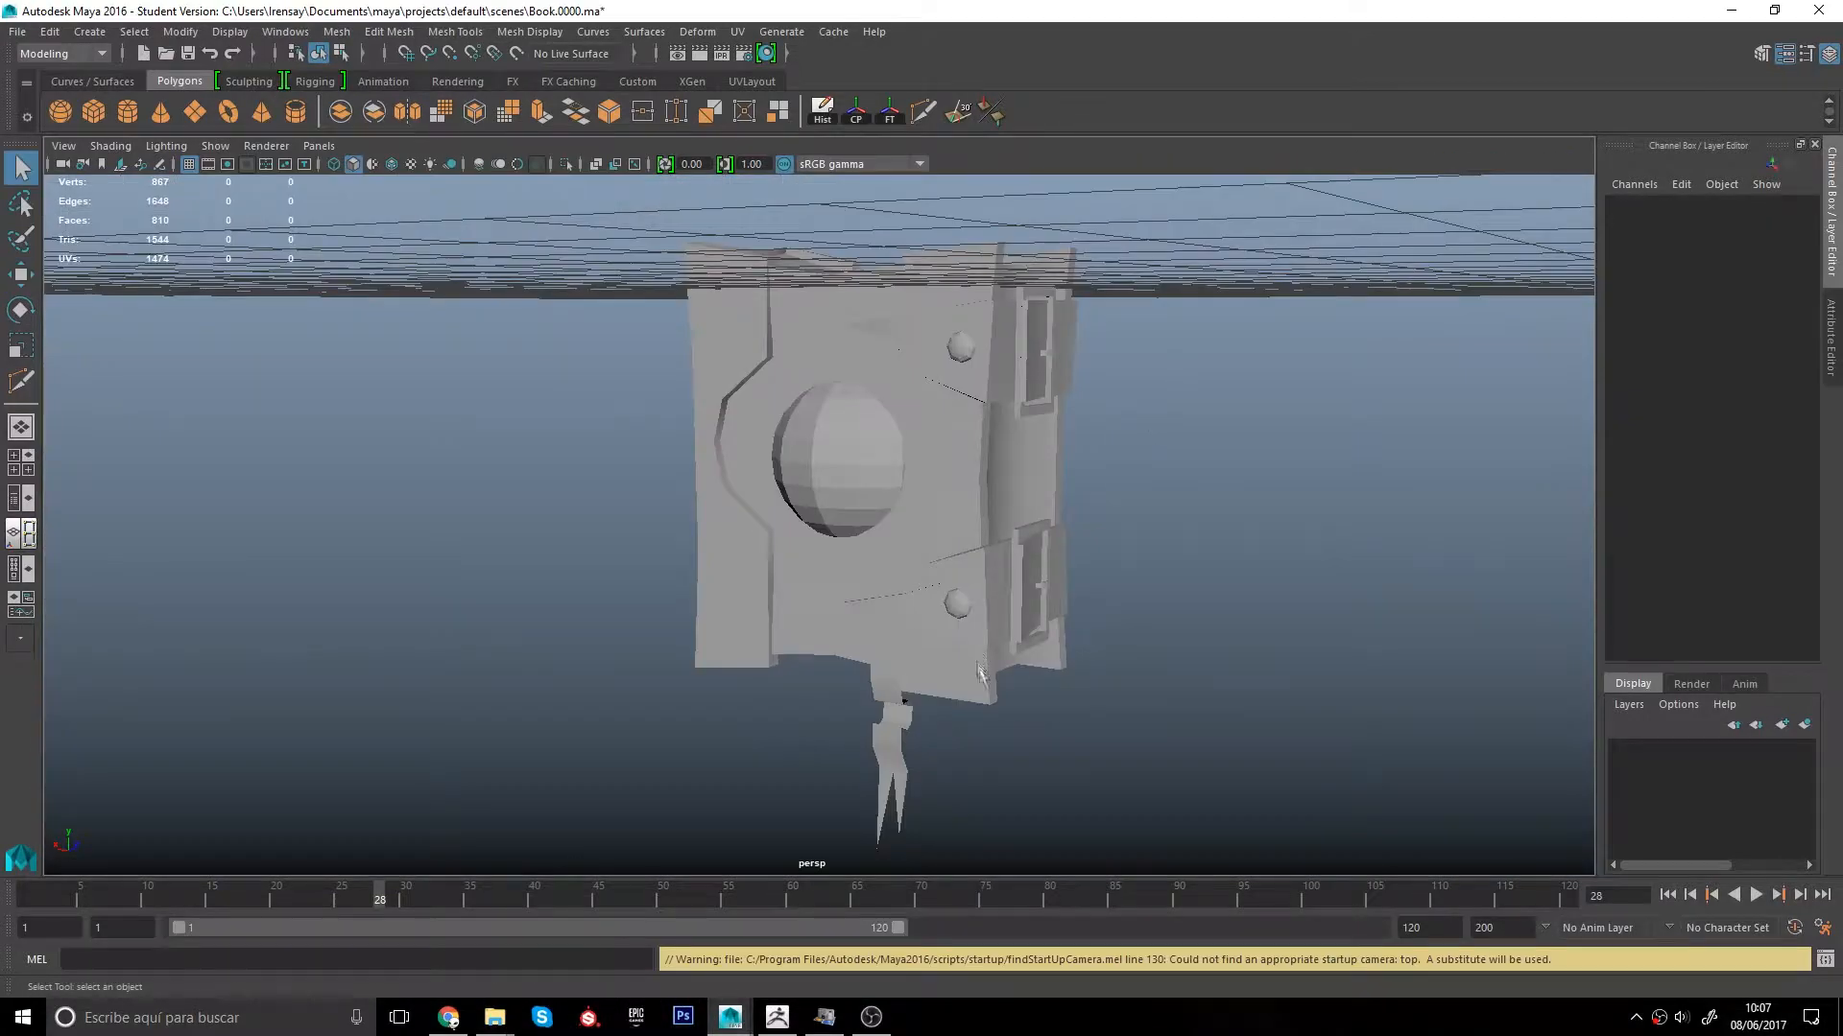
Step: Insert a lengthwise edge loop in the strap-side cover panel with Multi-Cut, near its inner edge
left_click_drag(979, 674, 1015, 624, "alt")
left_click(1003, 634)
right_click_drag(1002, 633, 1032, 768, "alt")
middle_click_drag(1032, 768, 892, 630, "alt")
key("ctrl+shift+x")
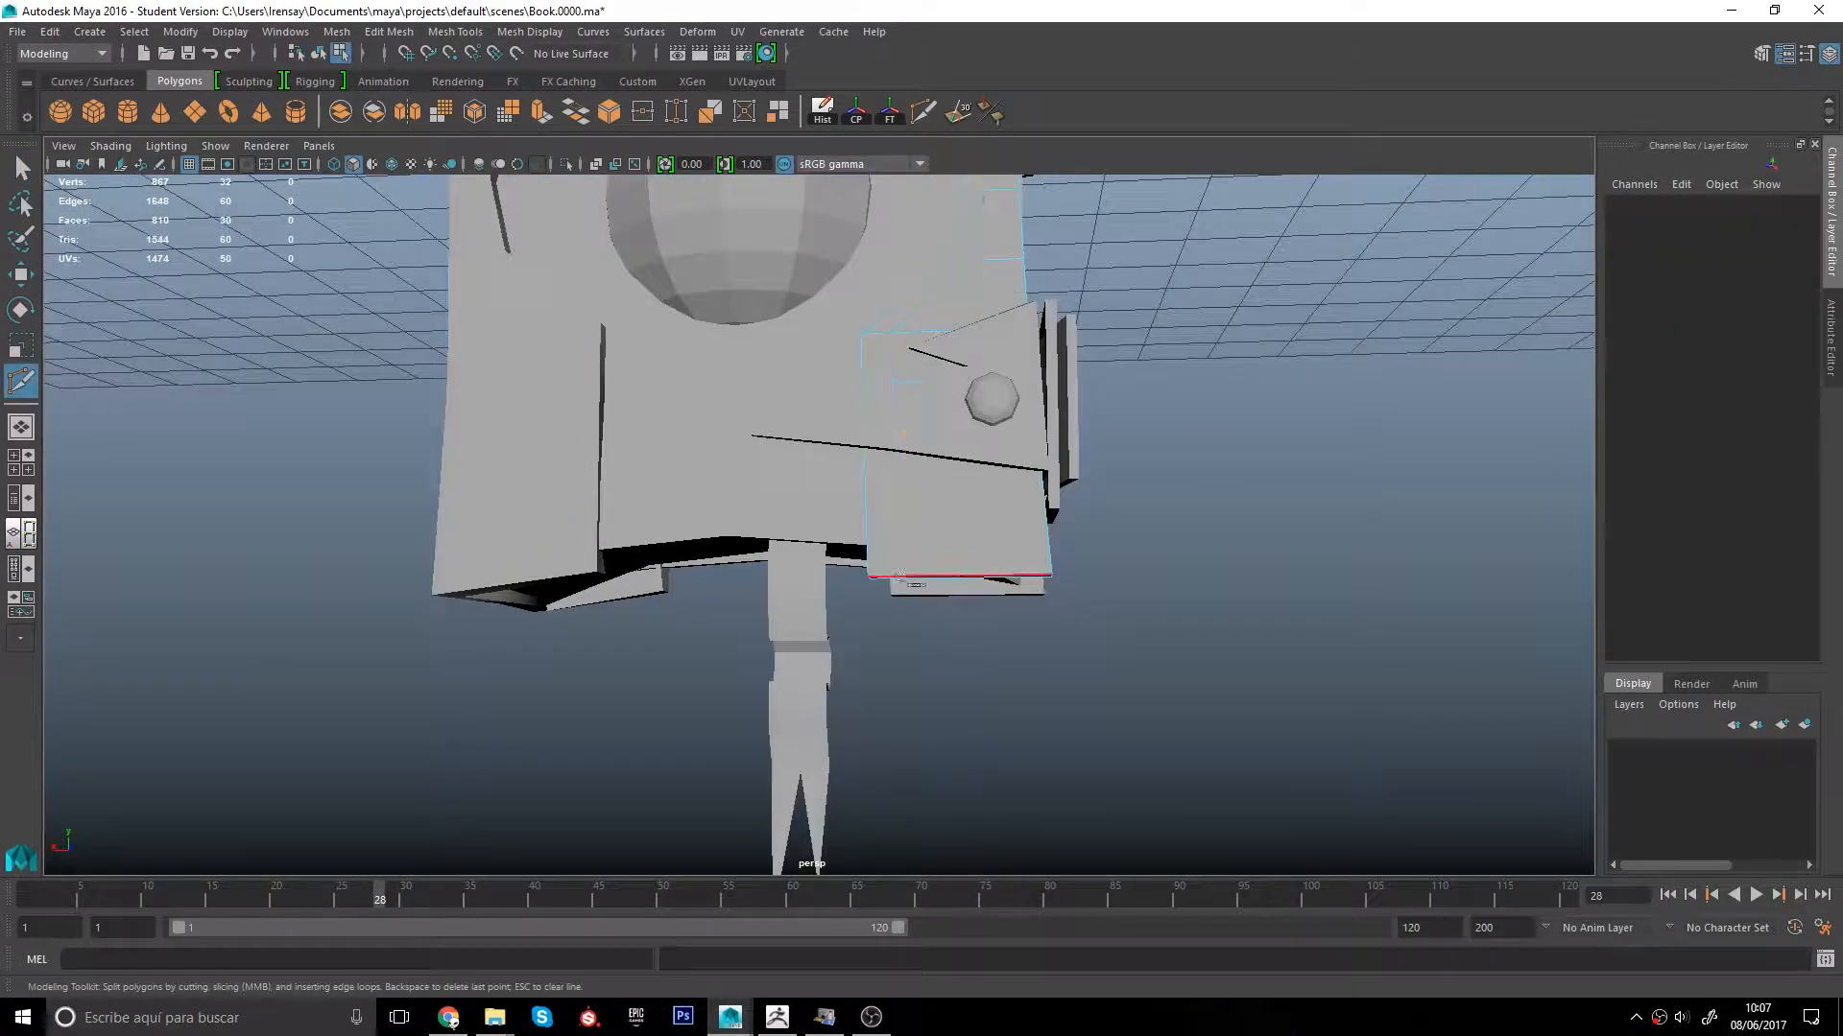
left_click(926, 576, "ctrl")
middle_click_drag(924, 539, 959, 653, "alt")
key("Return")
middle_click_drag(970, 475, 933, 589, "alt")
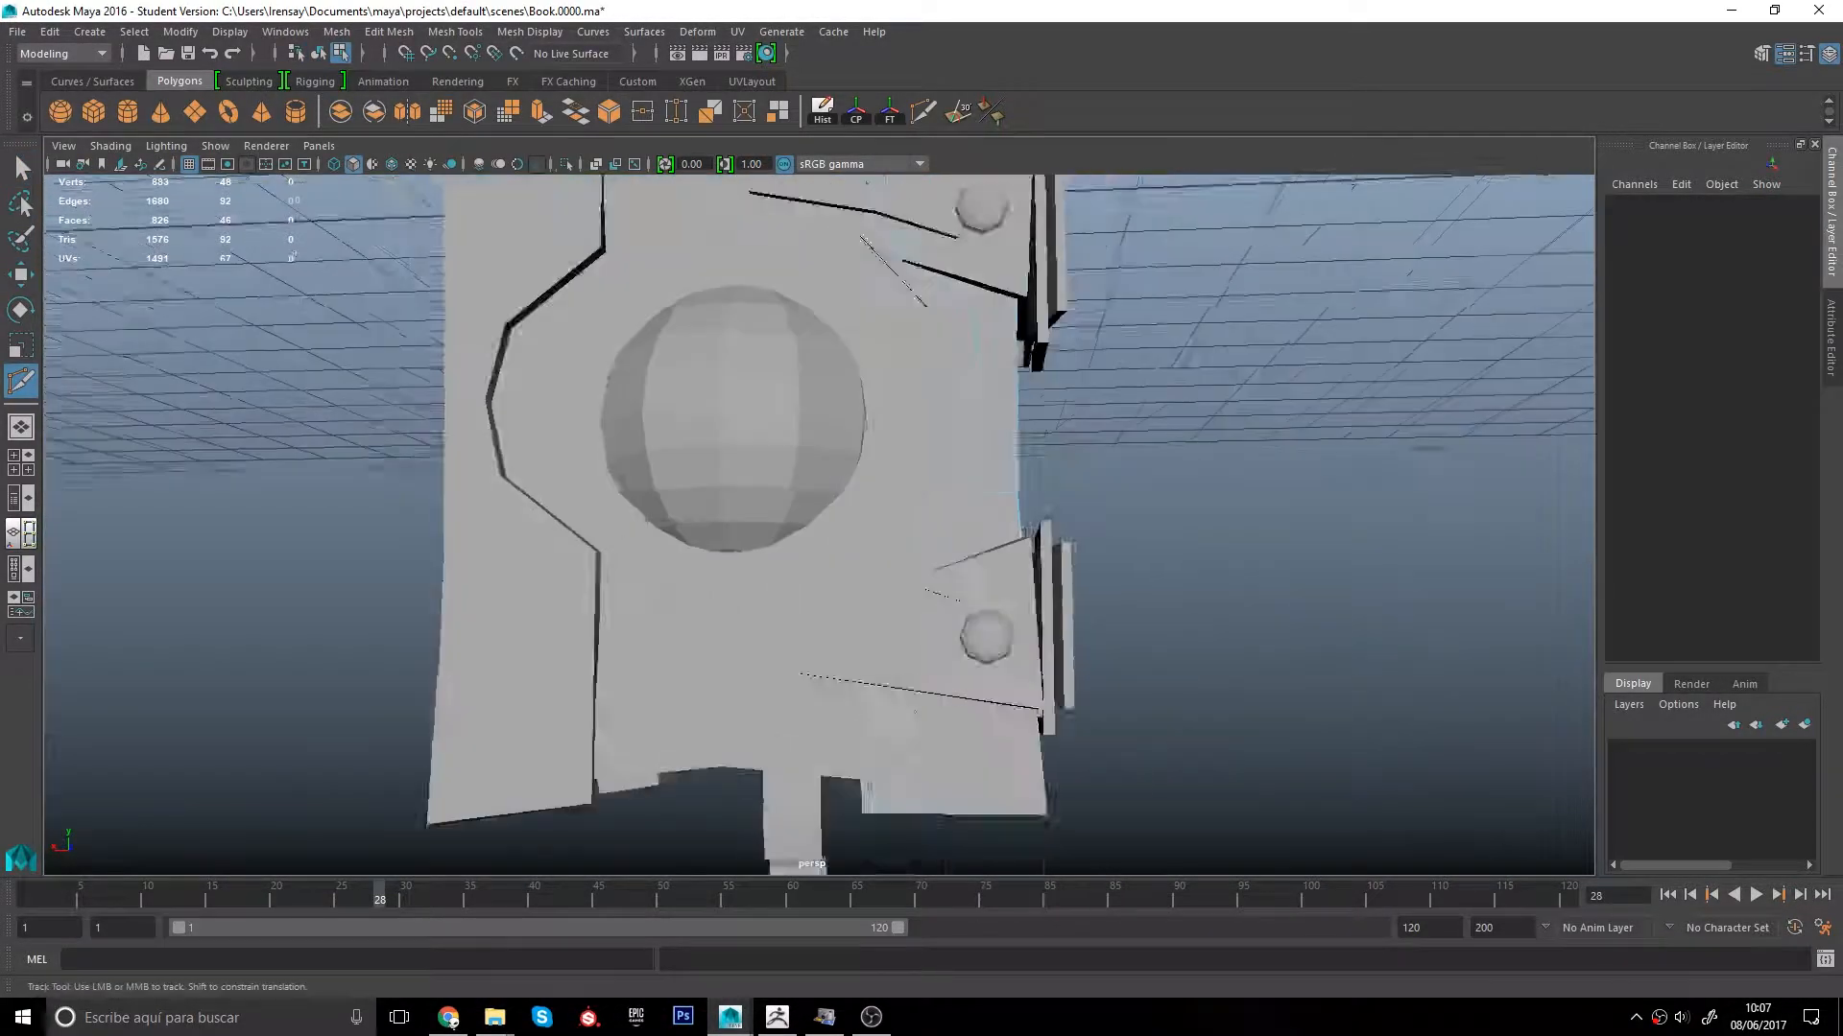
Step: Move the new loop's lower and middle vertices sideways so they follow the strap-side panel's curved inner edge
right_click_drag(934, 589, 968, 568, "alt")
key("q")
left_click(991, 489)
key("w")
right_click_drag(991, 495, 945, 495)
right_click_drag(950, 495, 1017, 480, "alt")
middle_click_drag(1017, 480, 875, 540, "alt")
left_click_drag(870, 537, 866, 535)
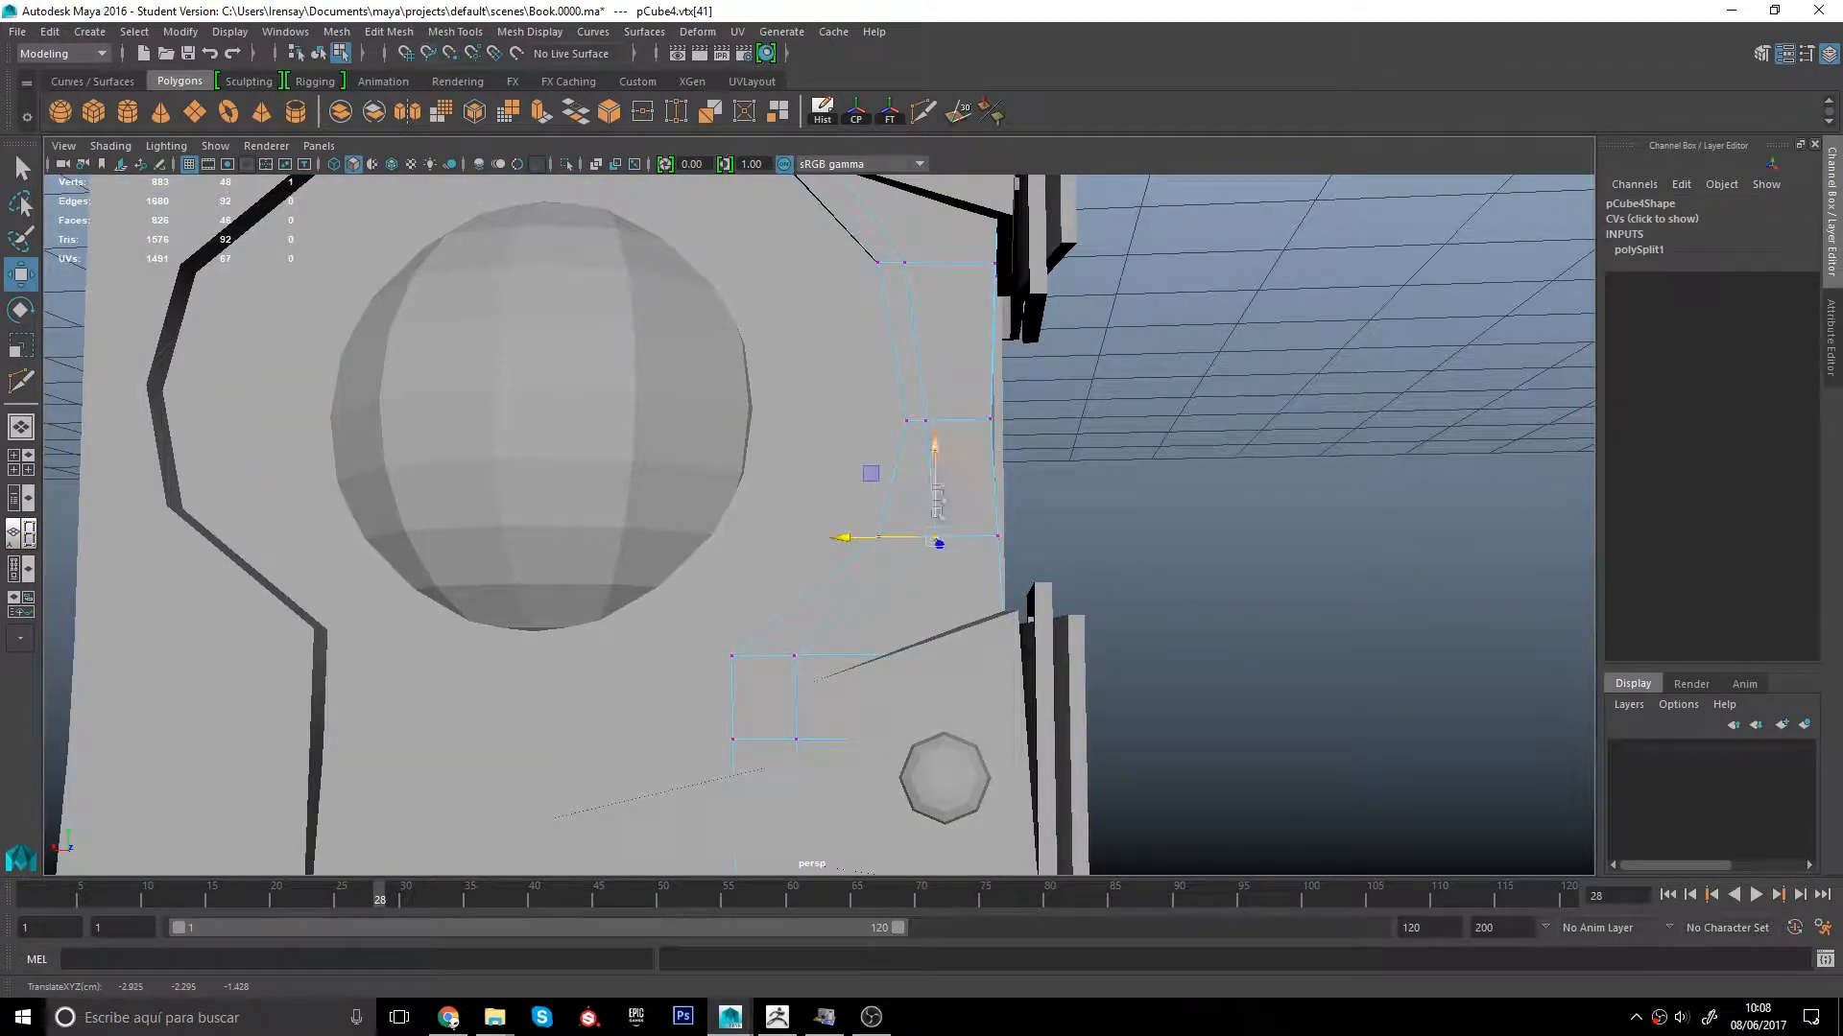
left_click(927, 421)
left_click_drag(837, 421, 870, 423)
Step: Move the loop's upper vertices sideways to keep an even border along the strap-side panel's inner edge
middle_click_drag(889, 464, 929, 580, "alt")
left_click(948, 378)
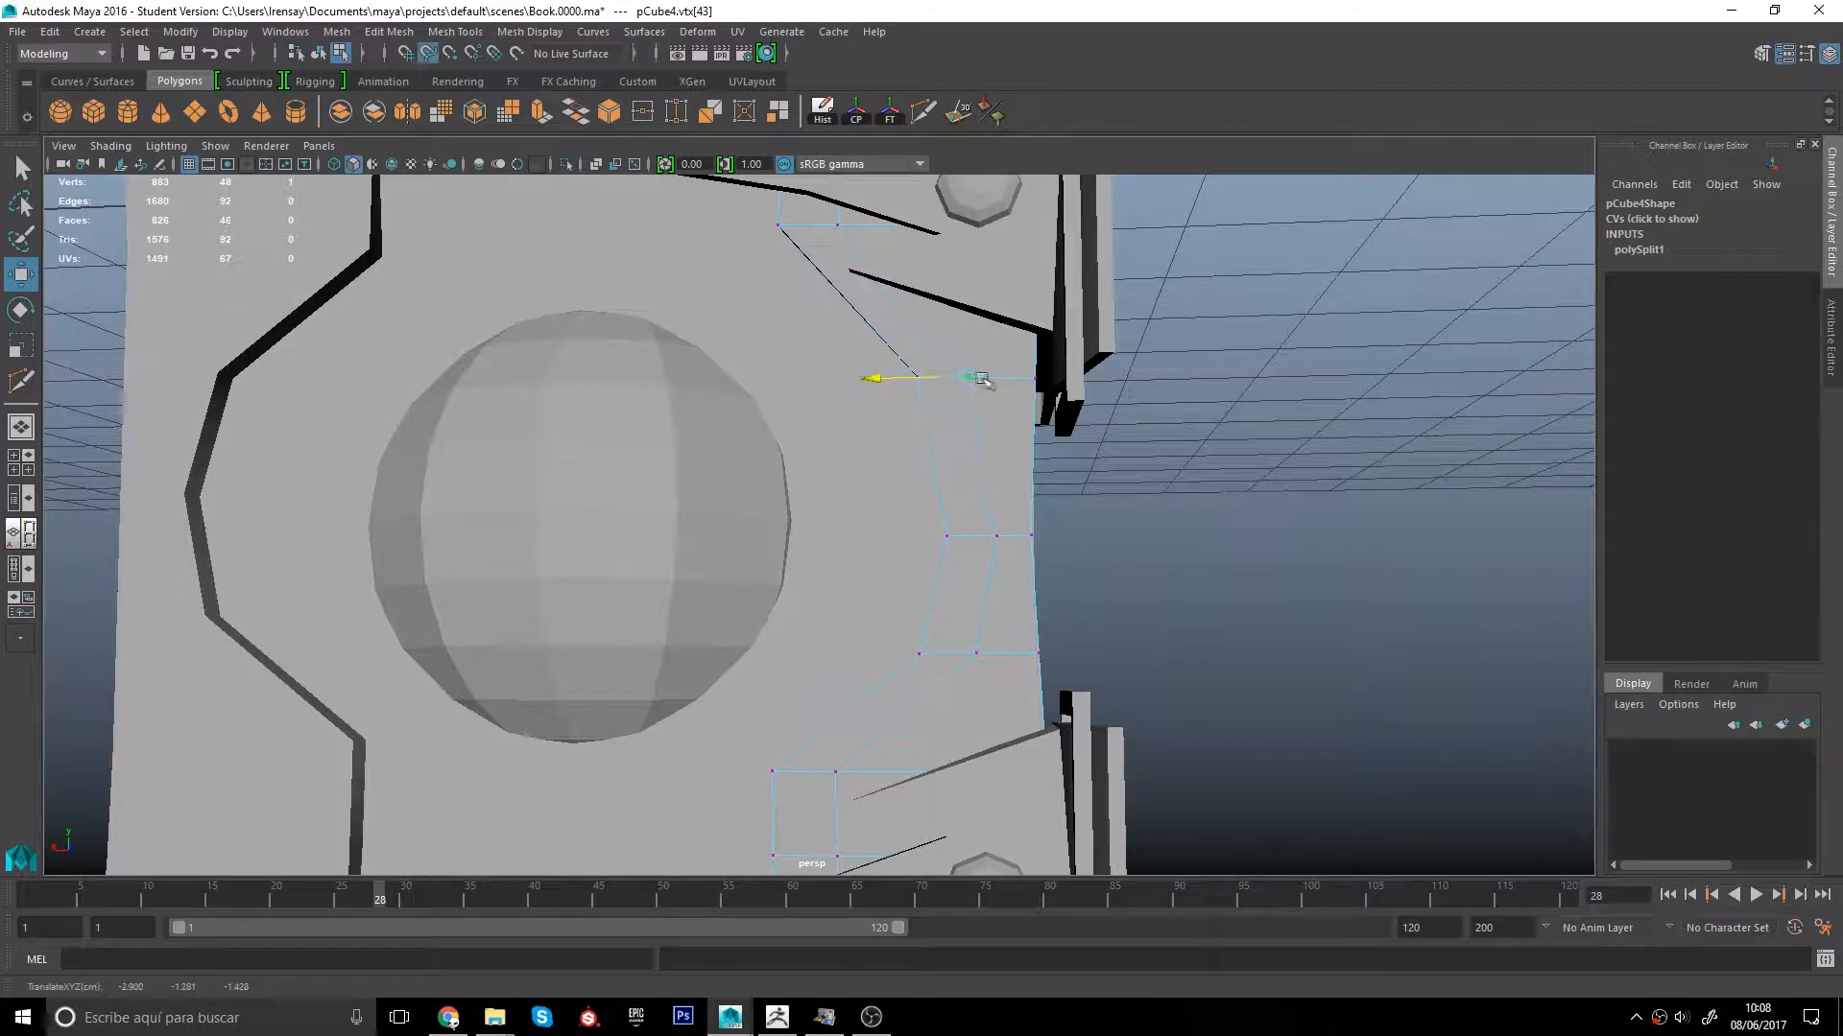
left_click_drag(981, 378, 983, 379)
left_click_drag(983, 394, 844, 451, "alt")
left_click_drag(827, 495, 941, 498)
middle_click_drag(942, 498, 1022, 688, "alt")
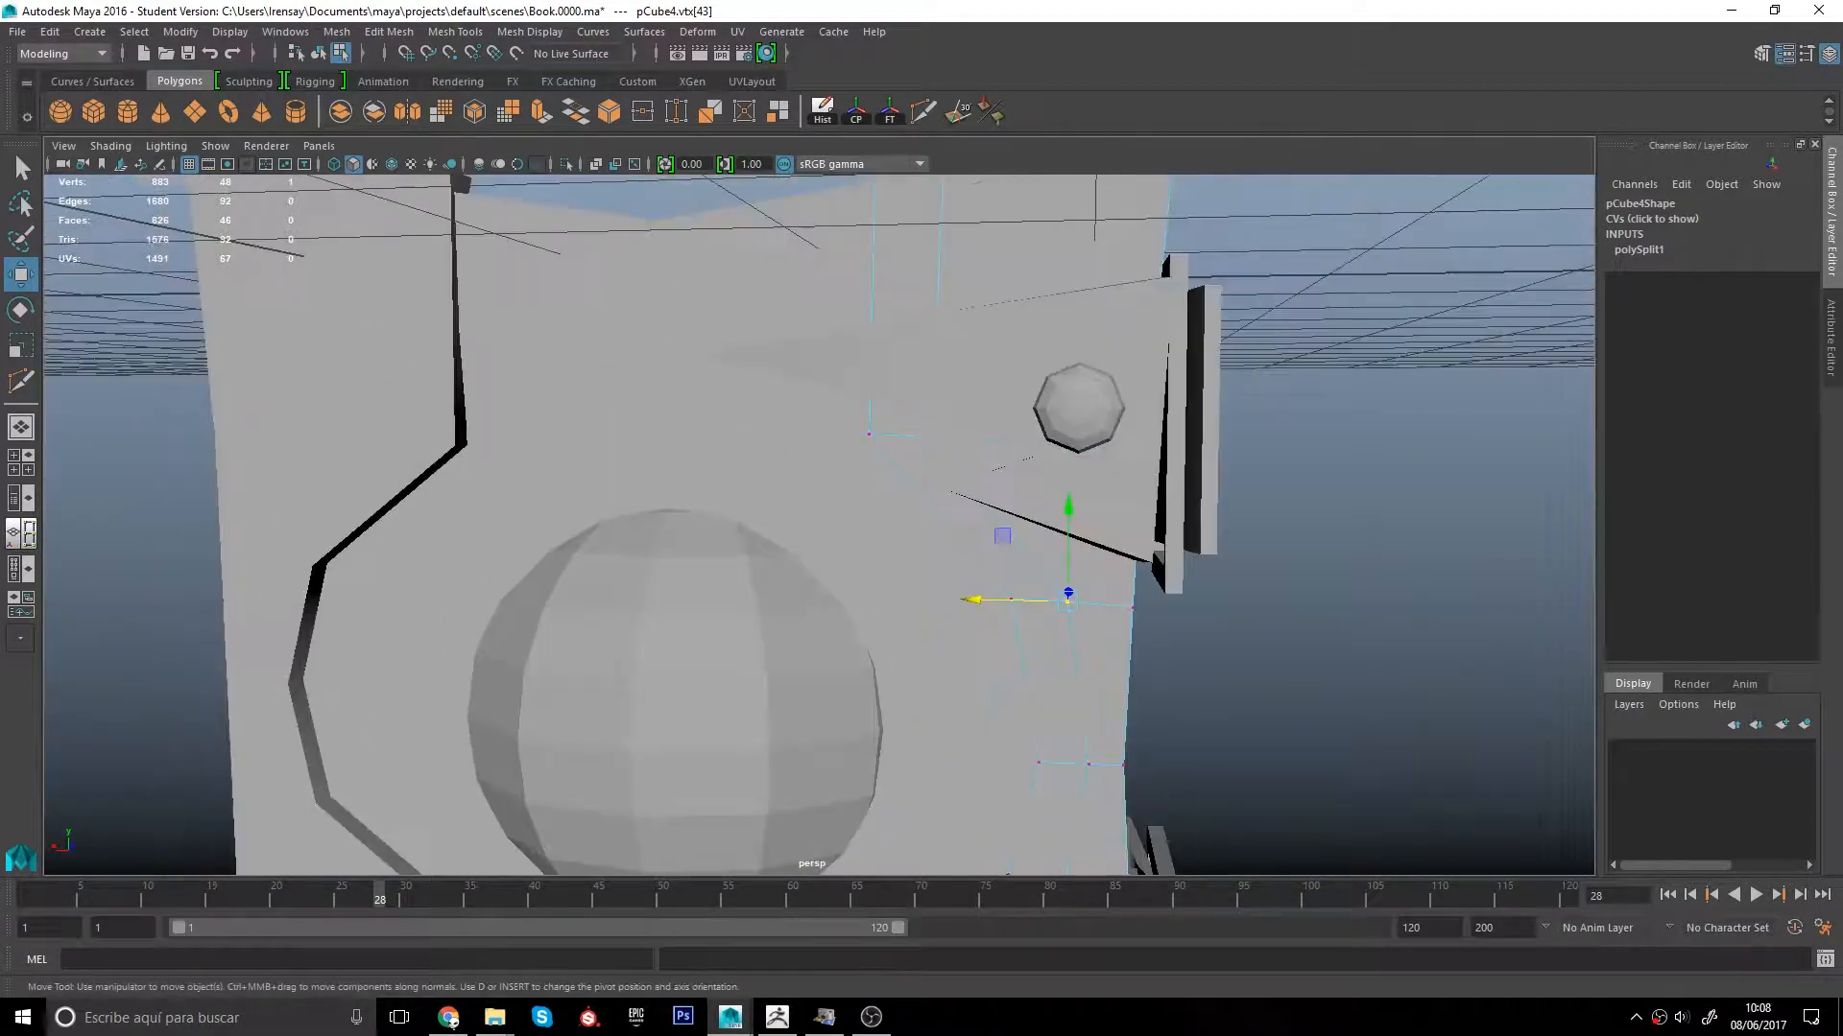
mouse_move(978, 442)
left_mouse_down("alt")
mouse_move(898, 480)
mouse_move(979, 432)
left_mouse_up("alt")
right_click_drag(979, 431, 833, 312, "alt")
middle_click_drag(833, 312, 852, 529, "alt")
left_click_drag(853, 529, 837, 470, "alt")
middle_click_drag(837, 470, 844, 230, "alt")
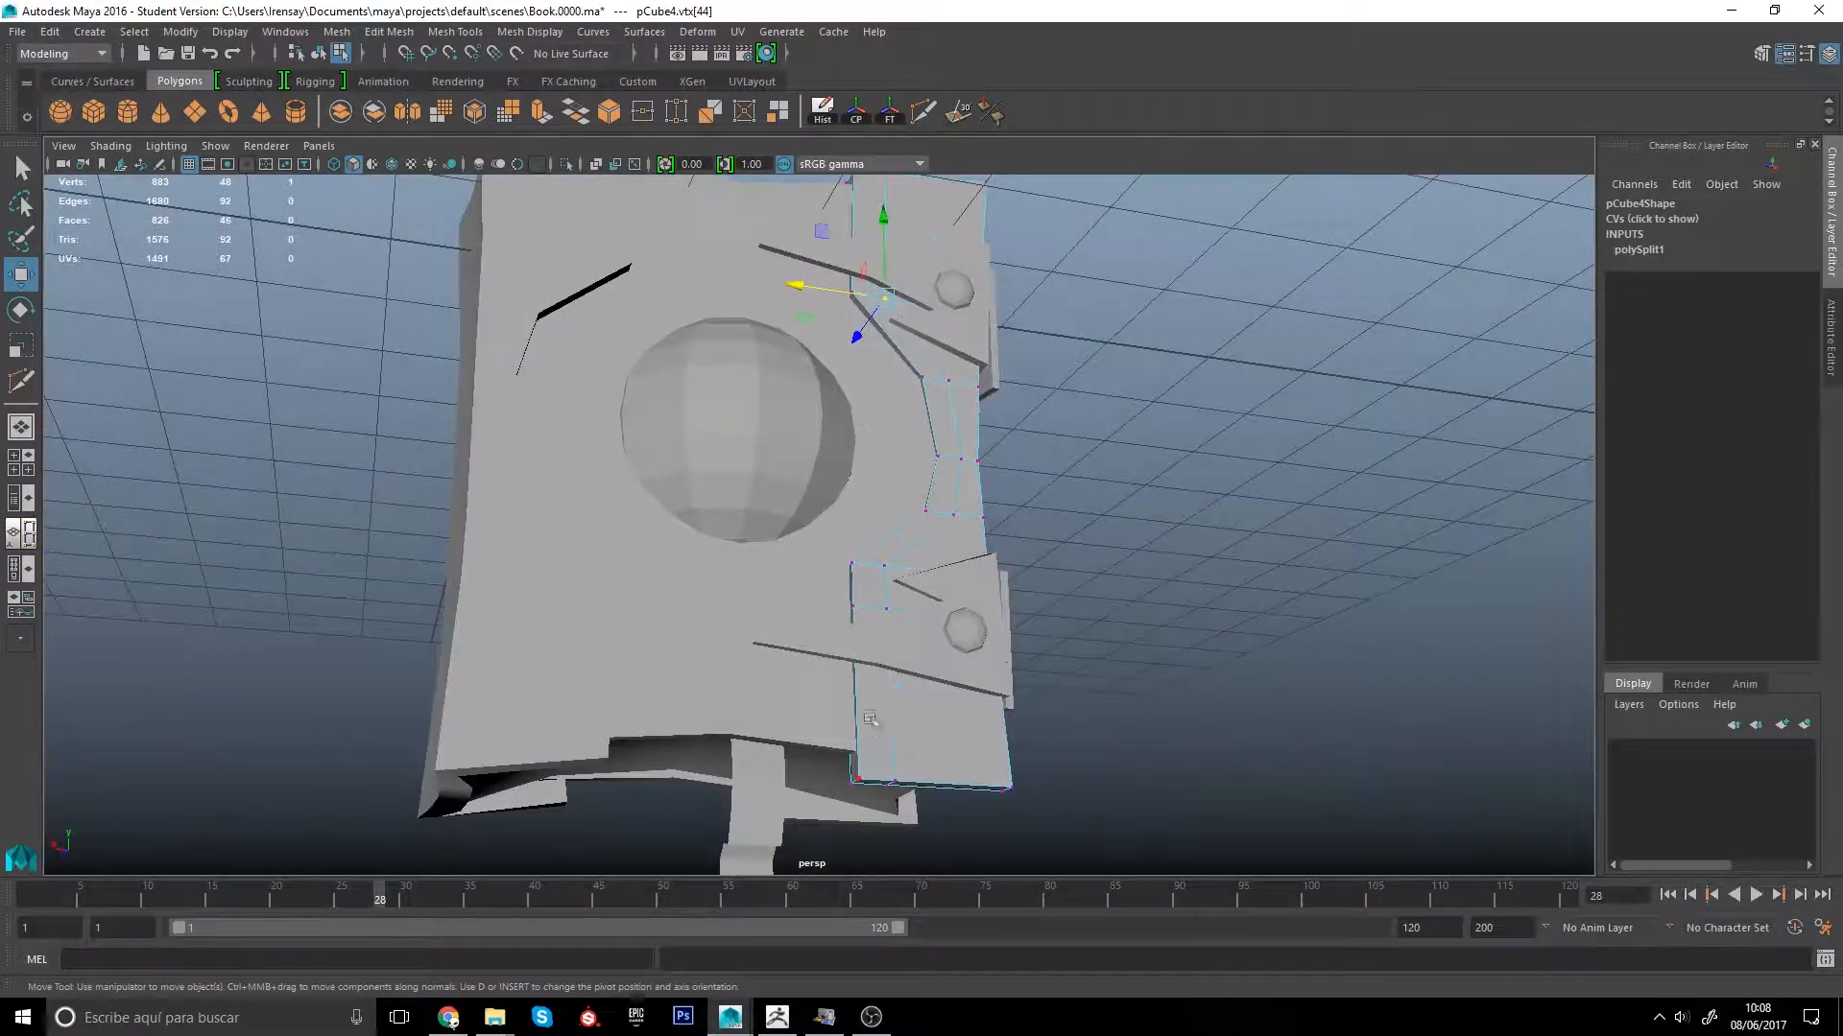
Step: Select the whole strip of border faces along the strap-side cover panel's curved inner edge
right_click_drag(875, 595, 876, 681)
left_click(875, 722)
double_click(870, 589, "shift")
key("q")
left_click_drag(825, 628, 962, 511, "alt")
left_click_drag(991, 756, 929, 583, "alt")
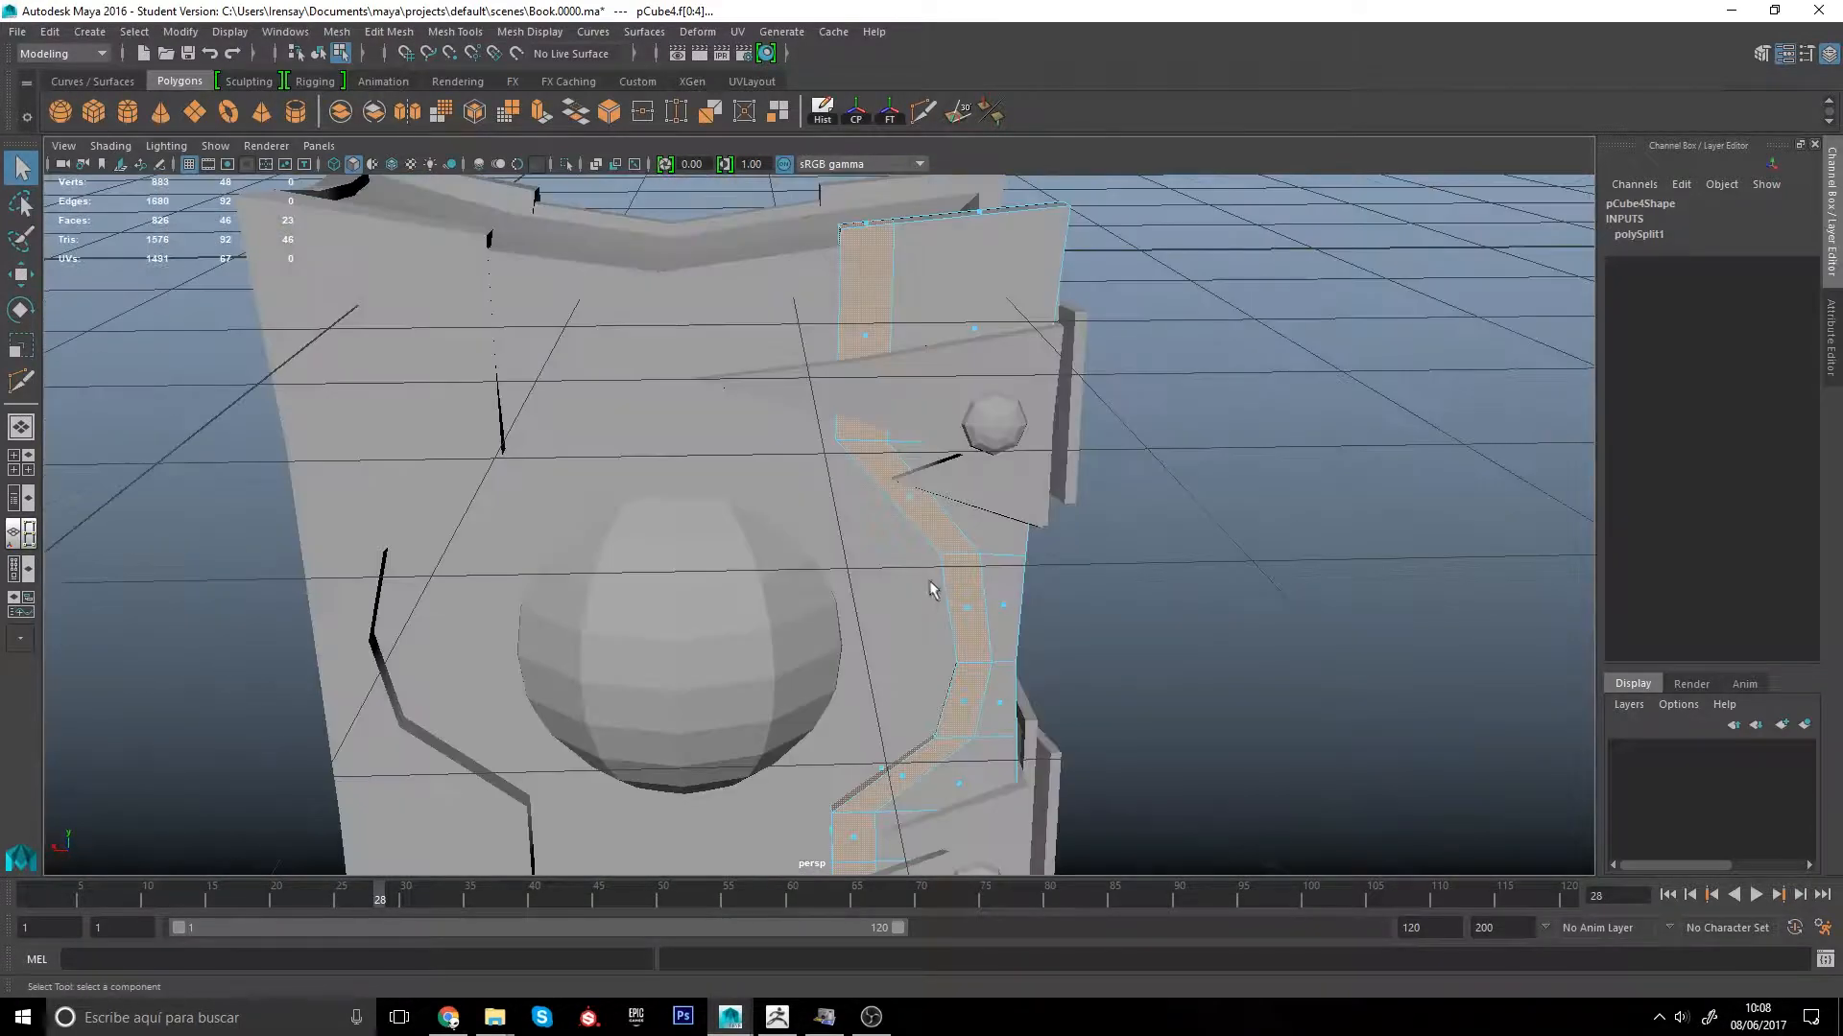
Step: Try extruding the selected border faces directly on the panel with a thickness of 0.1
right_click_drag(929, 581, 930, 643, "shift")
left_click_drag(945, 629, 836, 652, "alt")
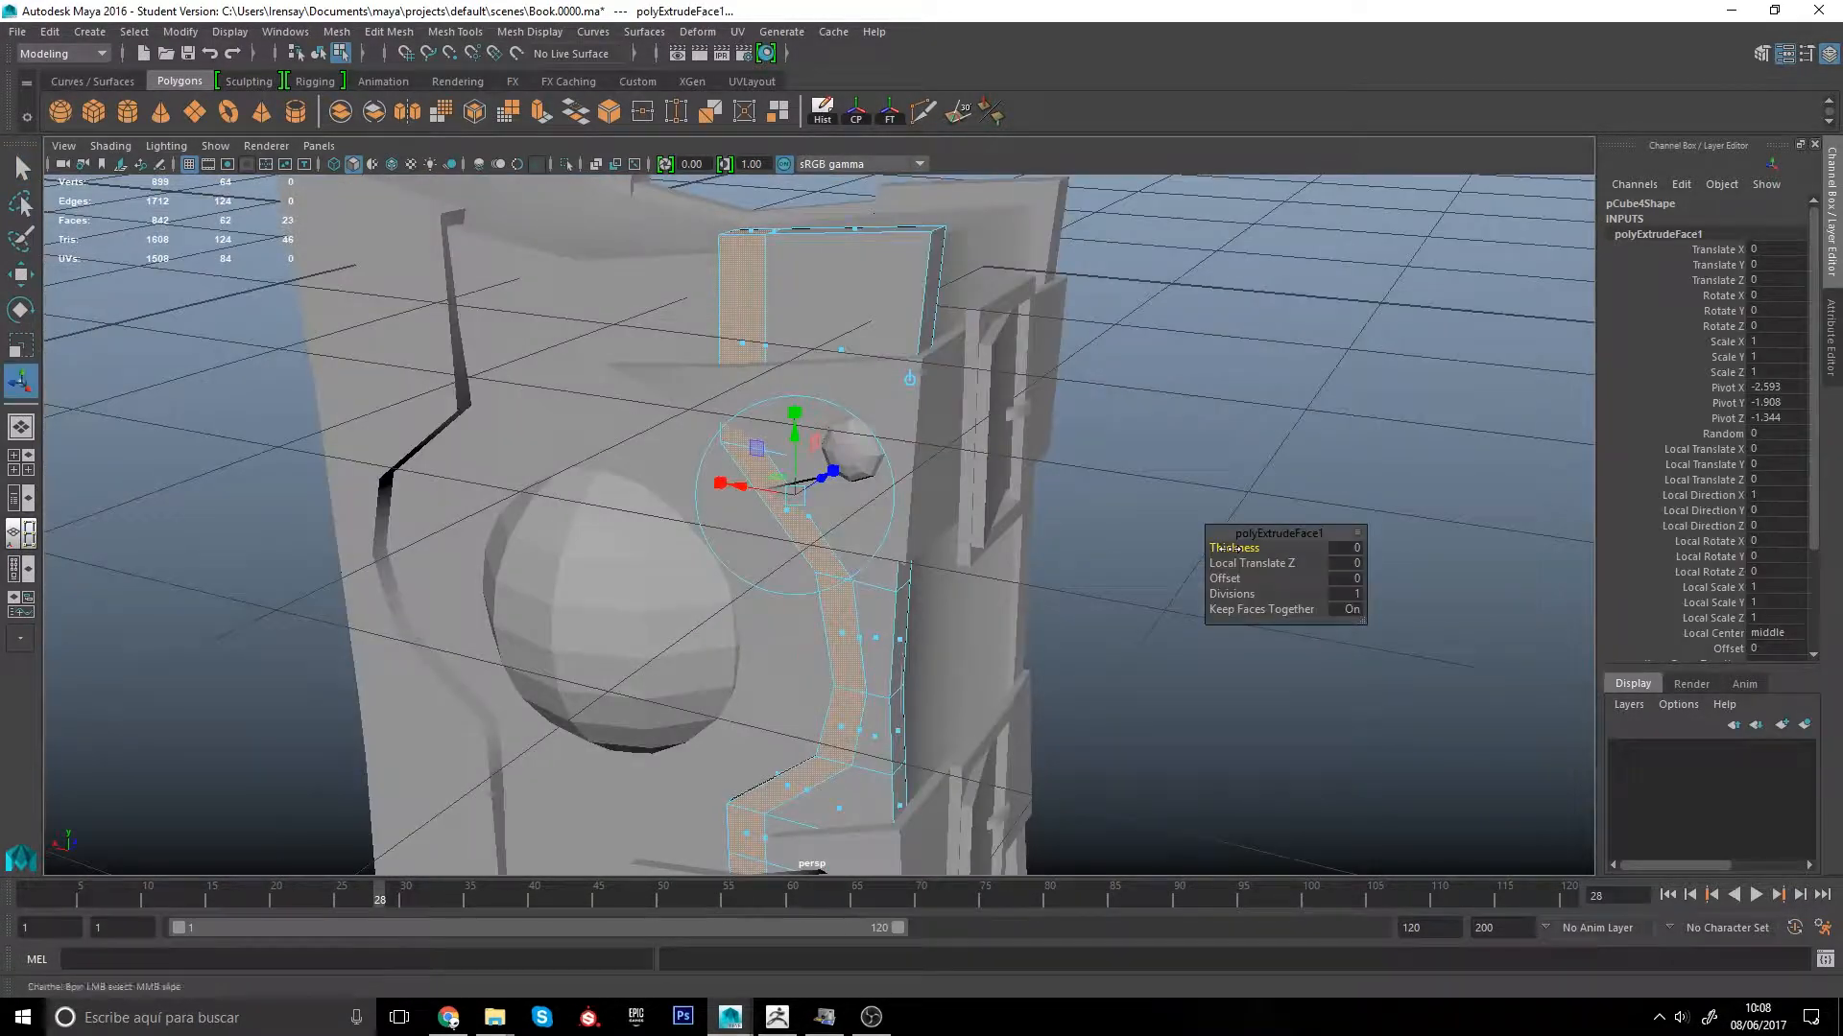
middle_click_drag(836, 652, 866, 662)
left_click_drag(865, 663, 910, 537, "alt")
right_click_drag(910, 537, 945, 552, "alt")
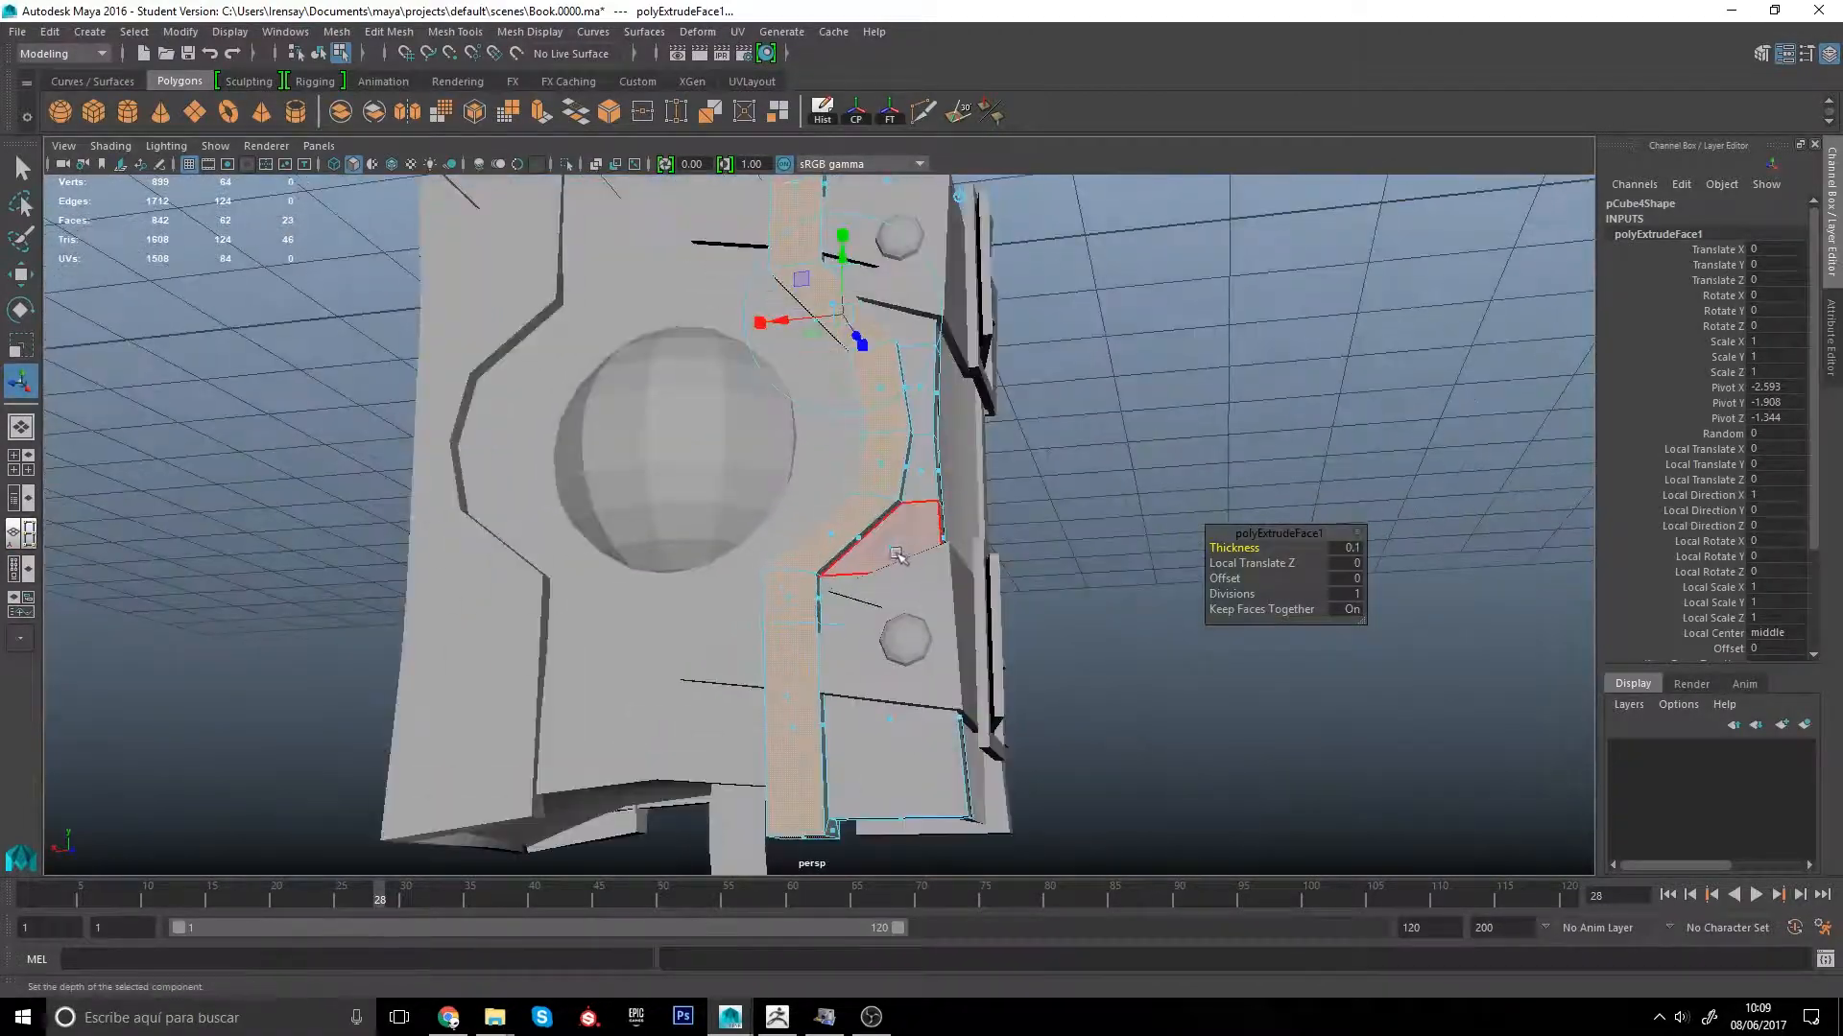
left_click_drag(945, 552, 935, 572, "alt")
key("ctrl+z")
Step: Duplicate the selected border faces as a separate mesh
right_click_drag(936, 572, 972, 554, "alt")
right_click_drag(966, 824, 967, 824, "shift")
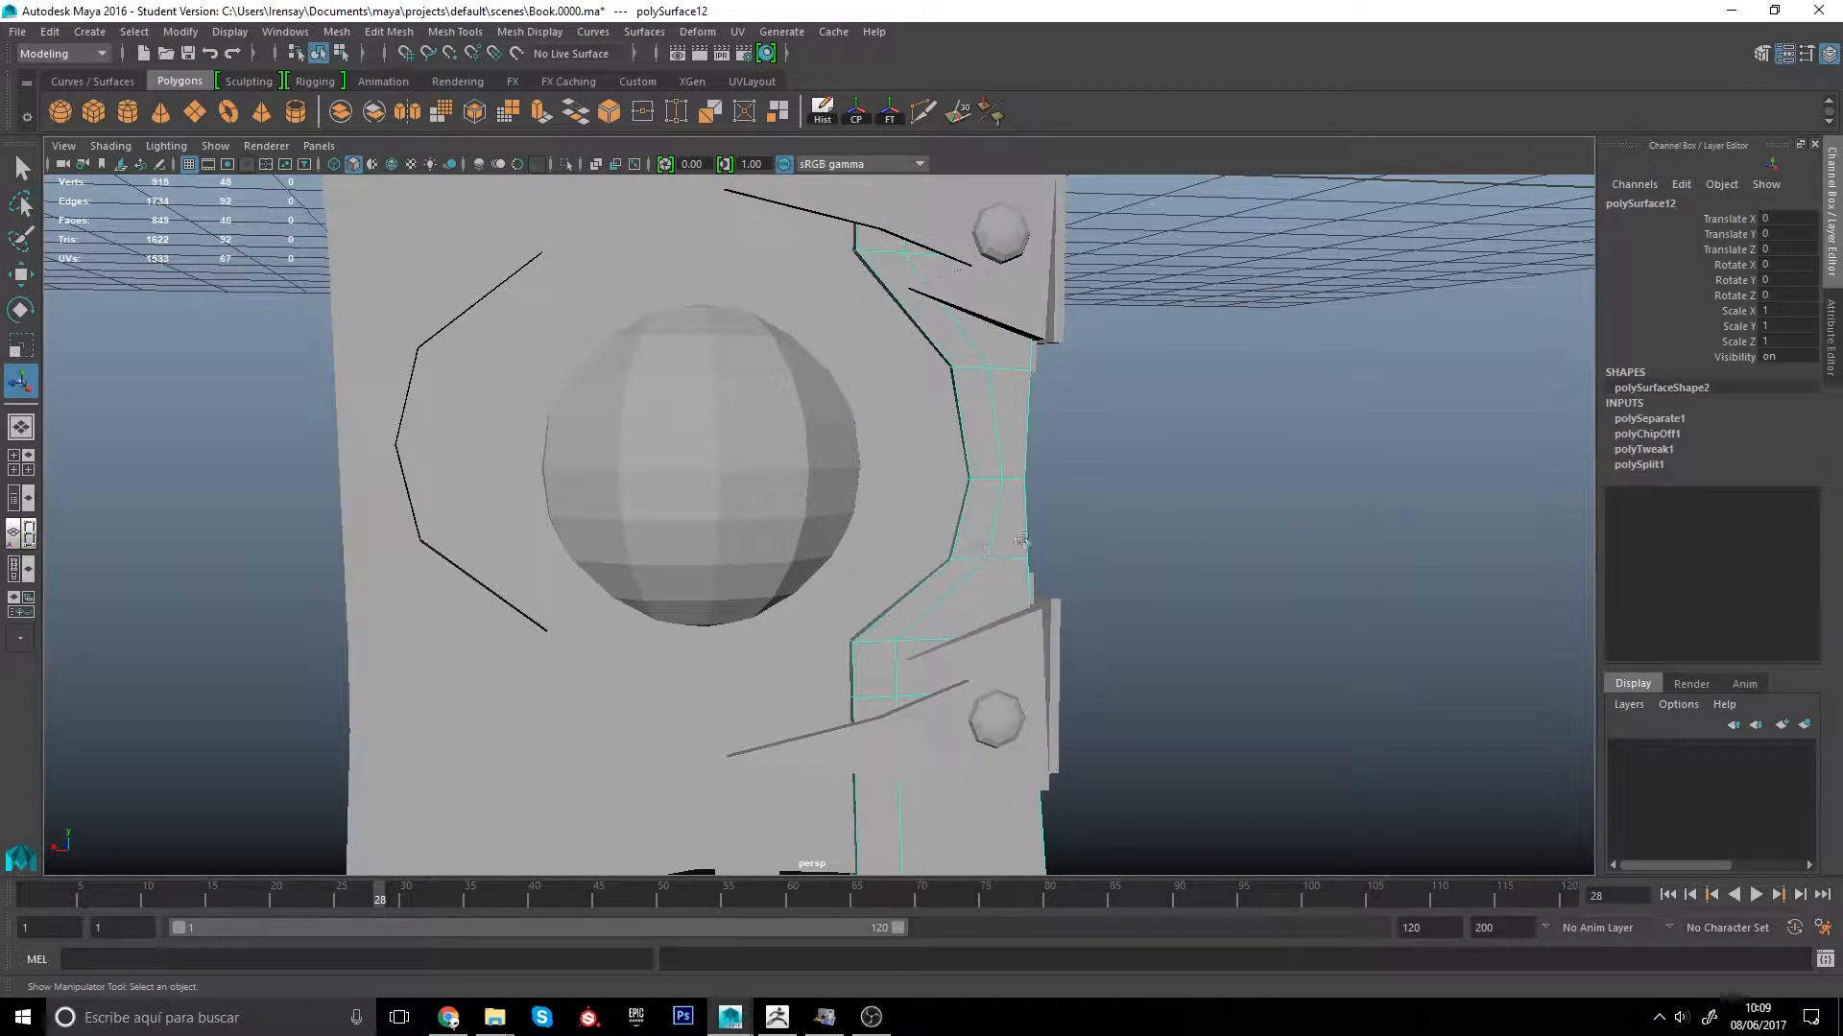
Step: Select all faces of the duplicated border strip and try duplicating them again
left_click_drag(950, 624, 938, 571, "alt")
left_click(938, 571)
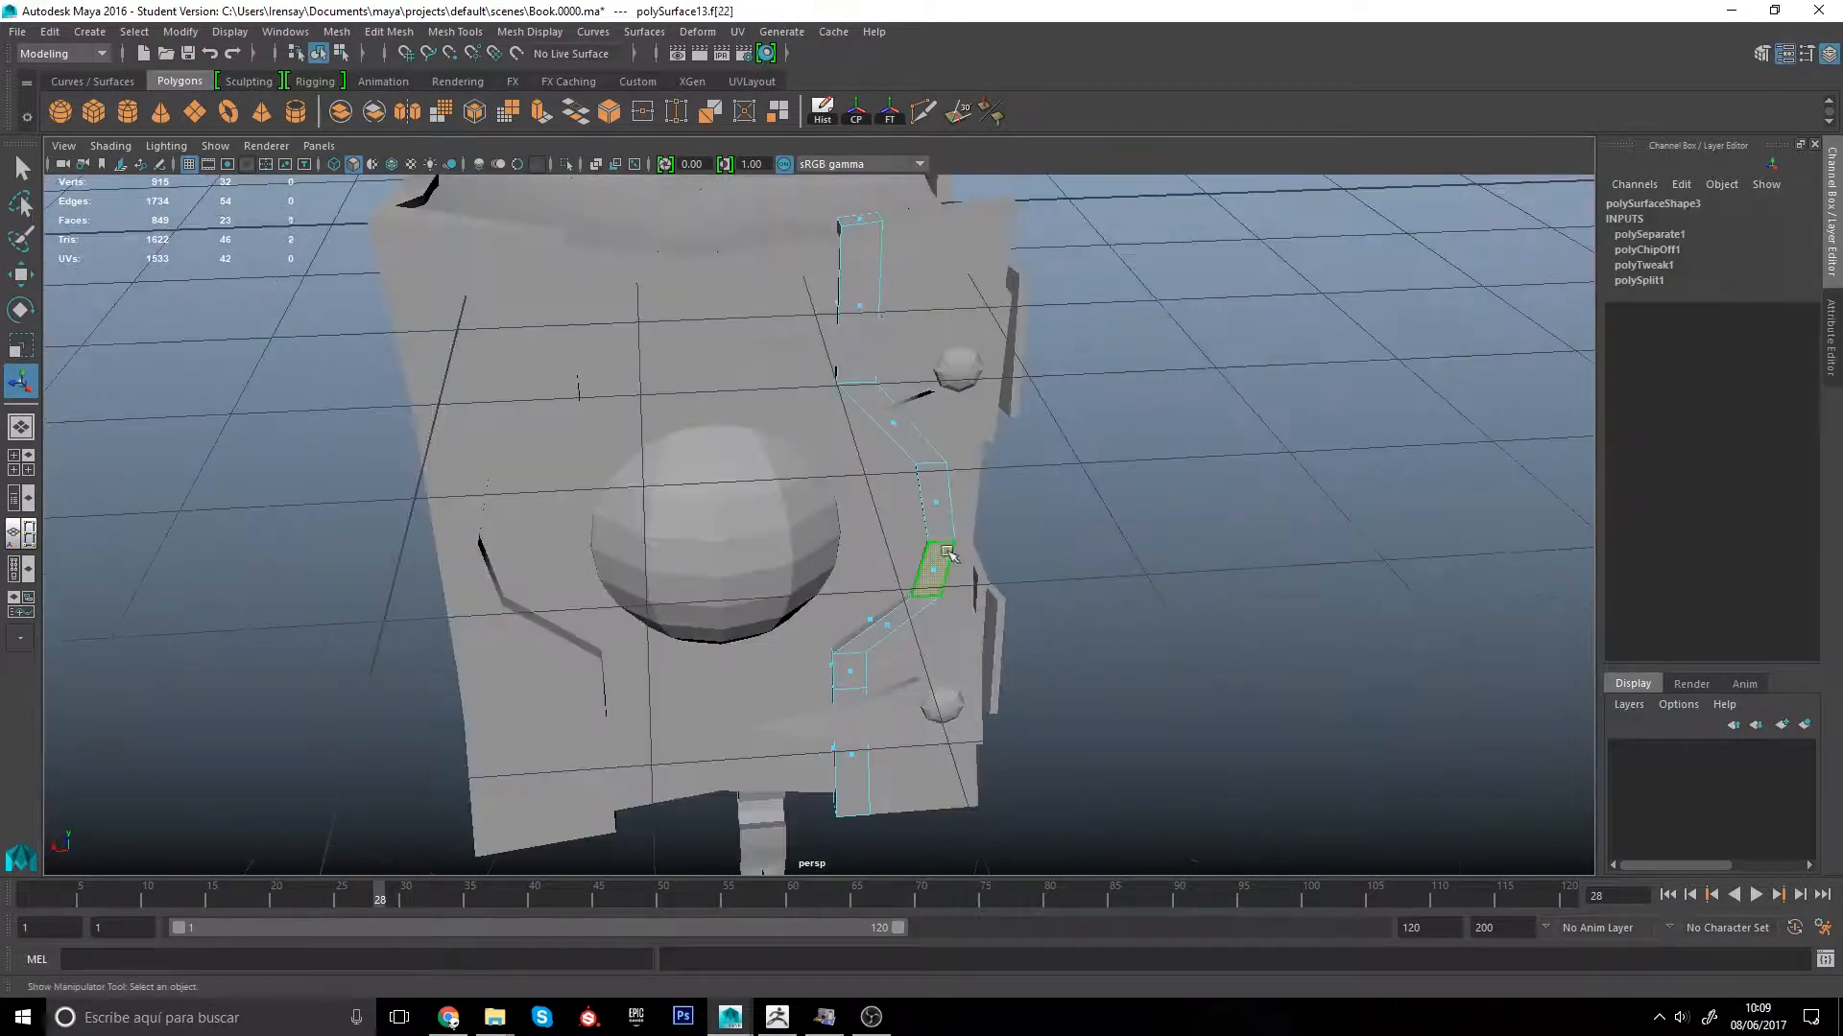
double_click(941, 569, "shift")
right_click_drag(1004, 551, 989, 819, "shift")
left_click_drag(1099, 597, 1125, 570, "alt")
key("ctrl+z")
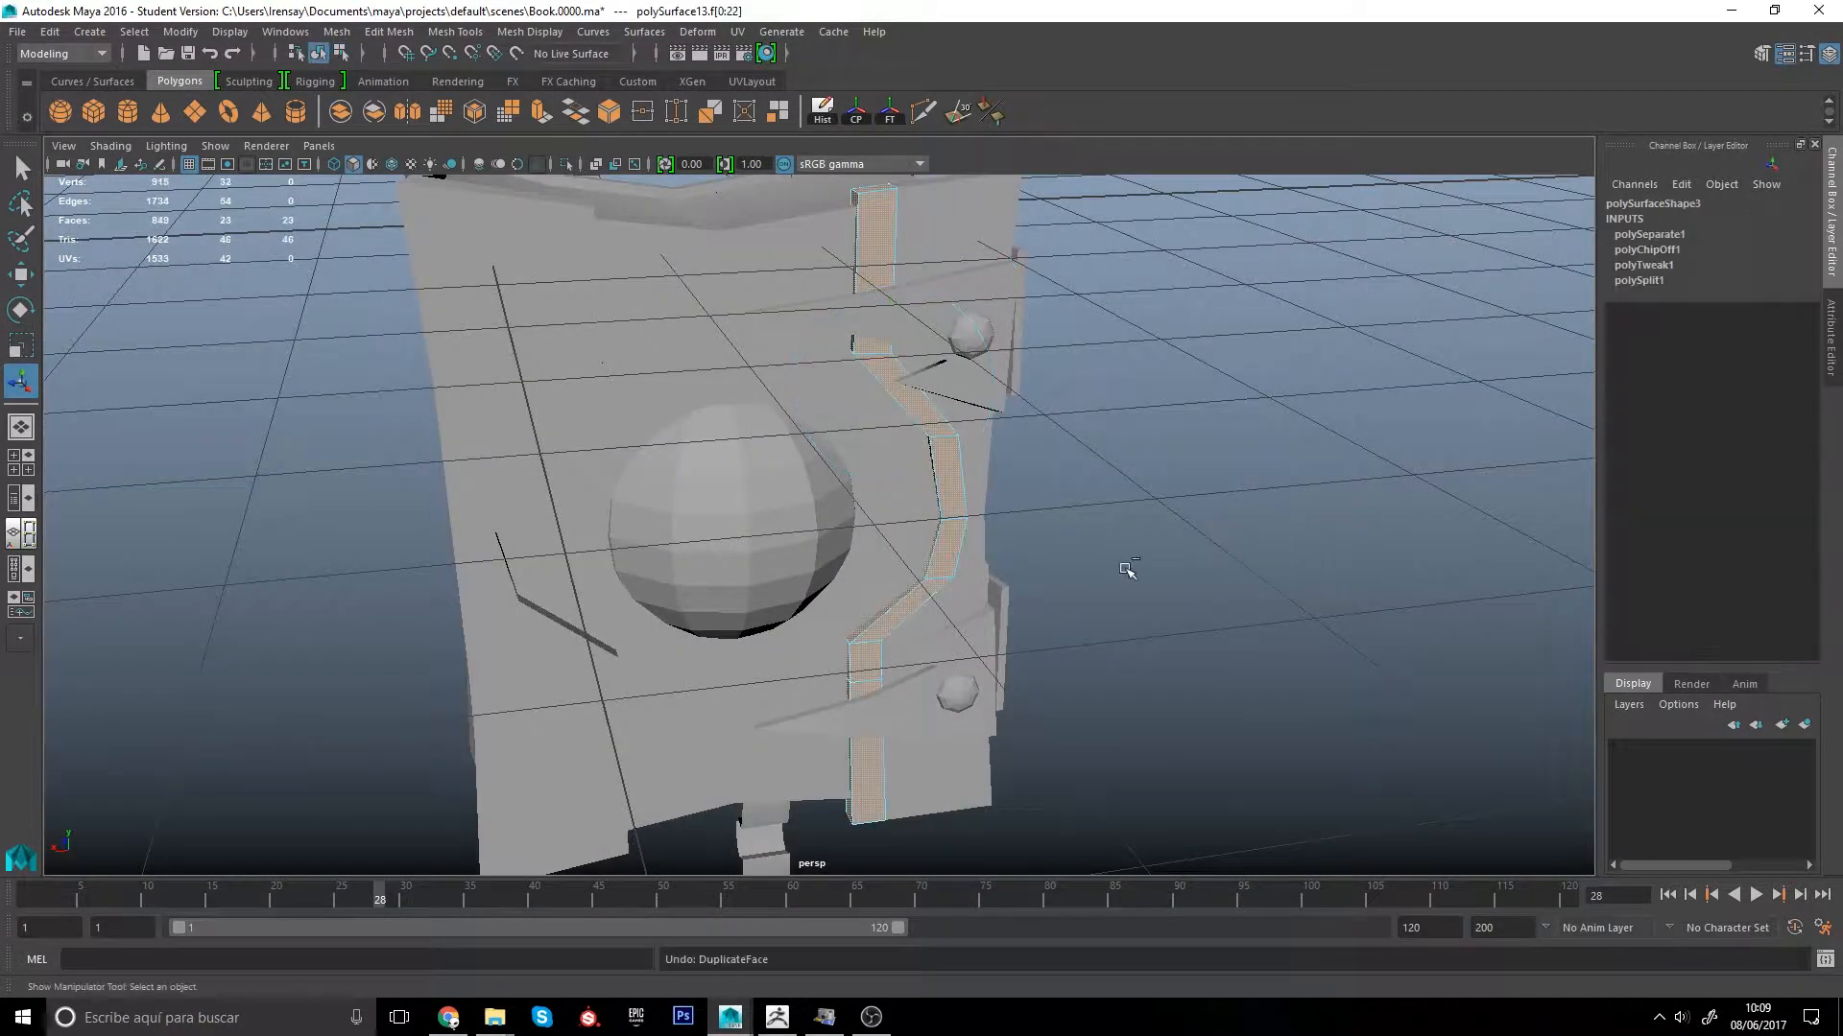
Step: Extrude the duplicated border strip into a raised trim, trying thicknesses of 0.1 and 0.5, and return to object mode
right_click_drag(994, 541, 998, 595, "shift")
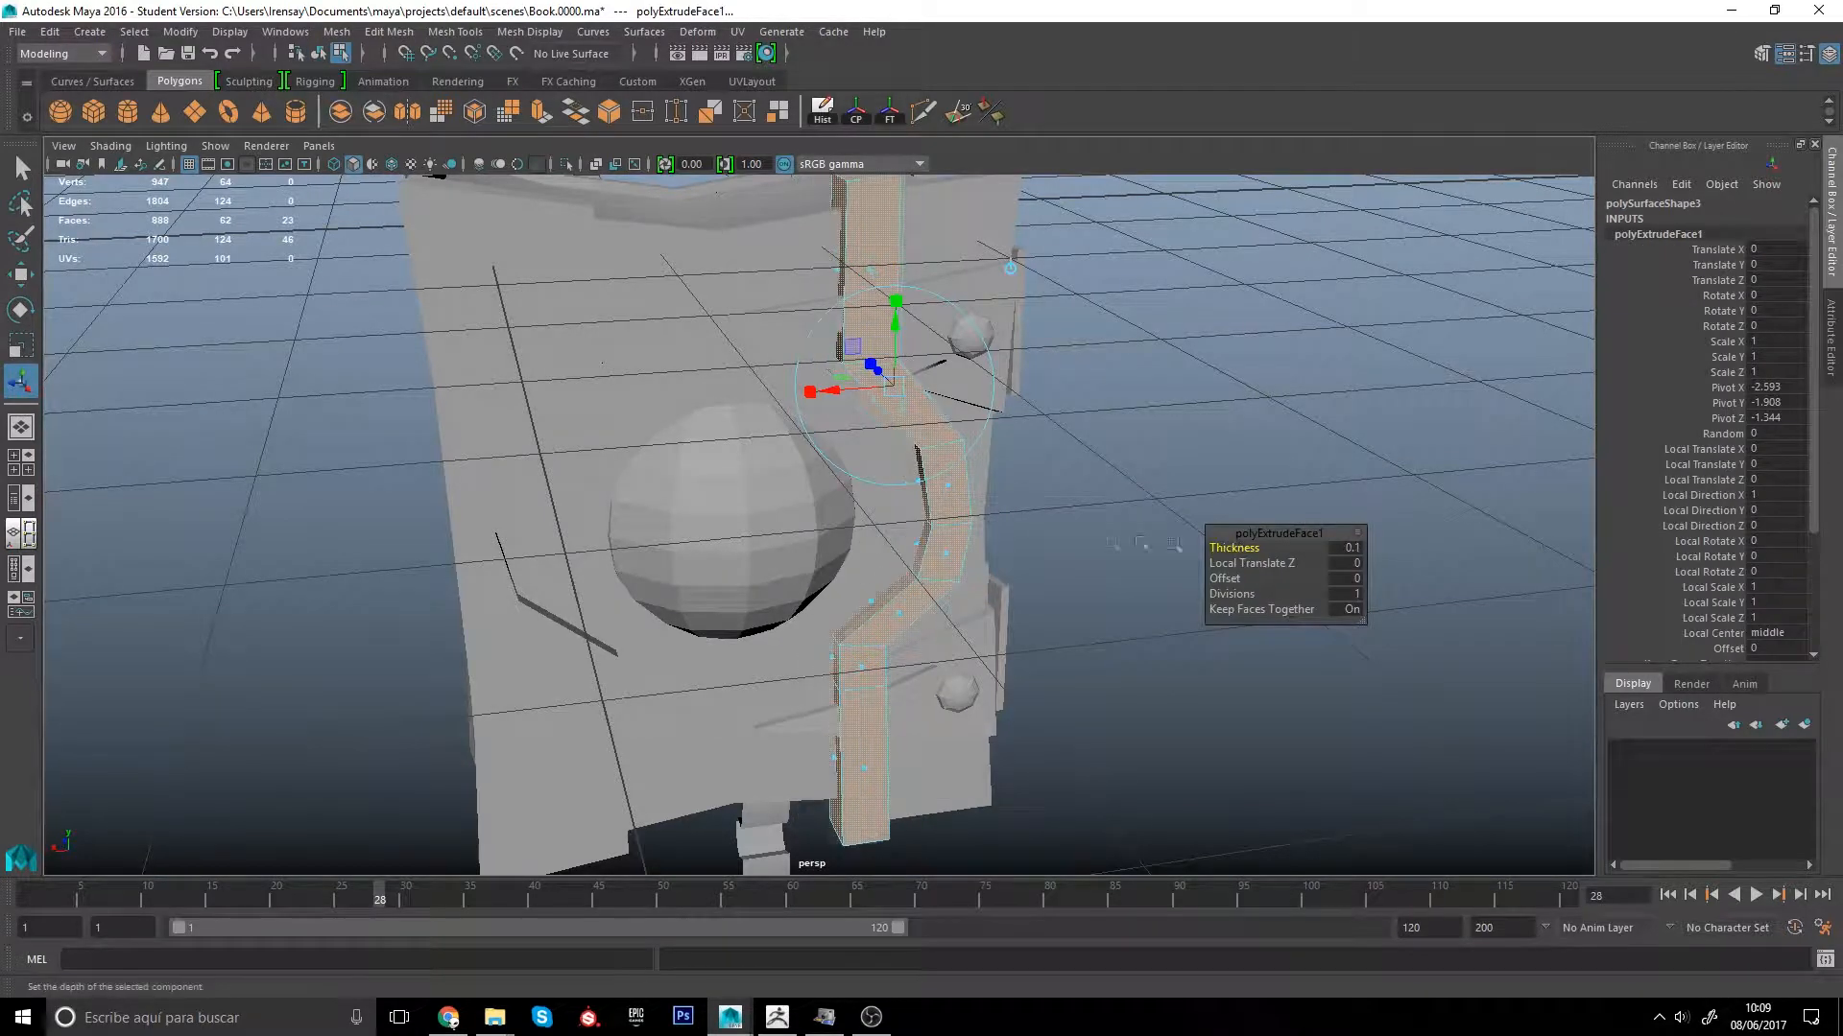
left_click_drag(998, 595, 835, 489, "alt")
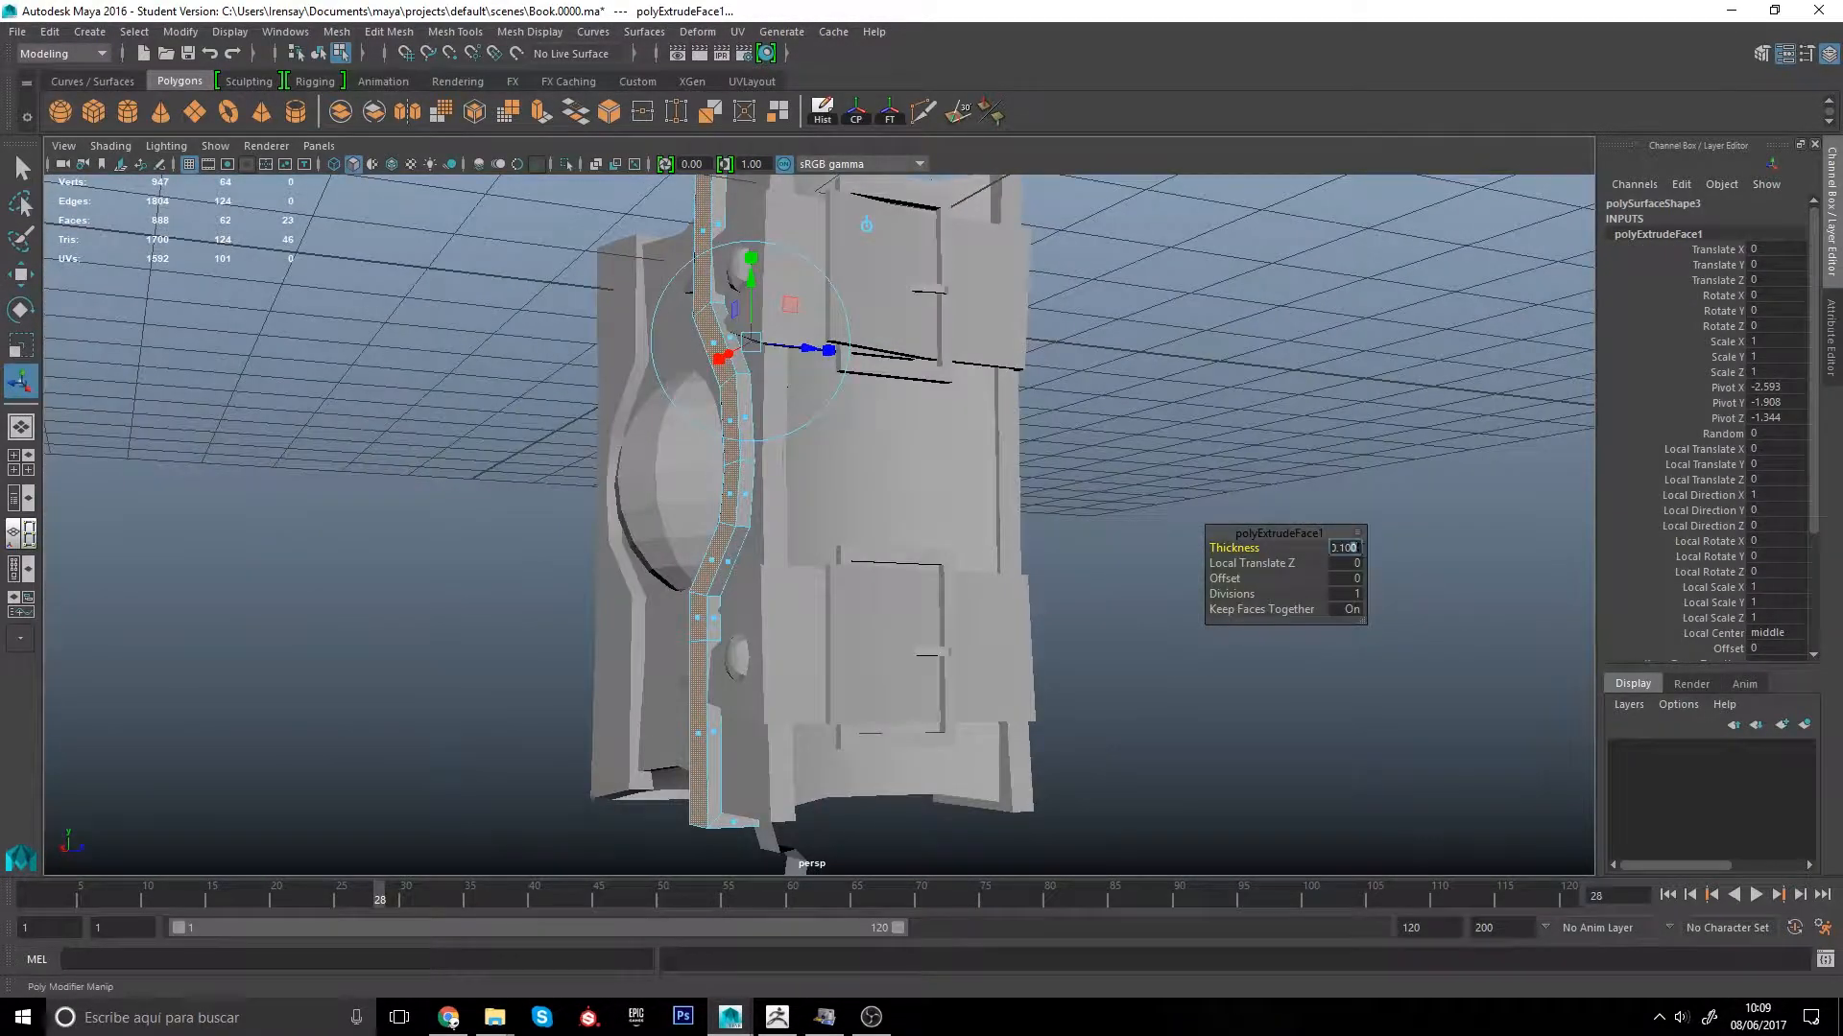
type("5")
key("Return")
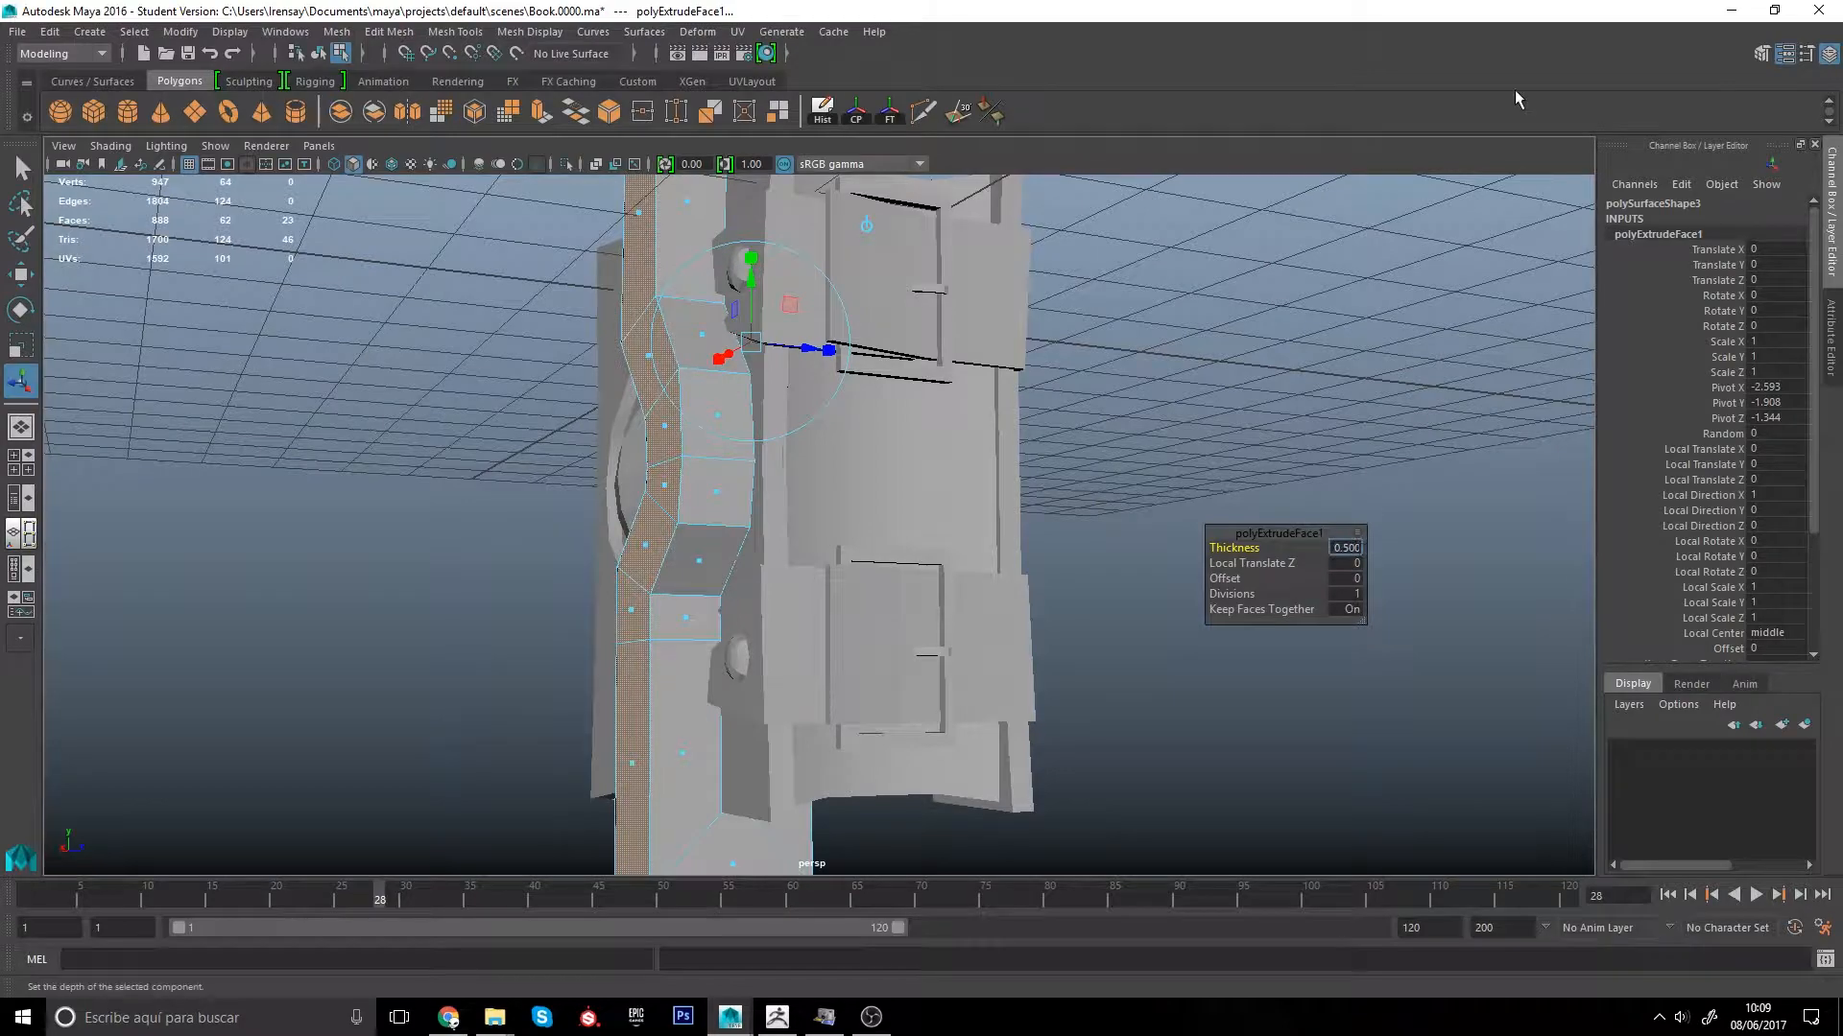
key("Return")
left_click_drag(845, 451, 1008, 576, "alt")
key("F8")
left_click(1104, 575)
left_click_drag(864, 624, 1027, 538, "alt")
scroll(921, 575, "down", 2)
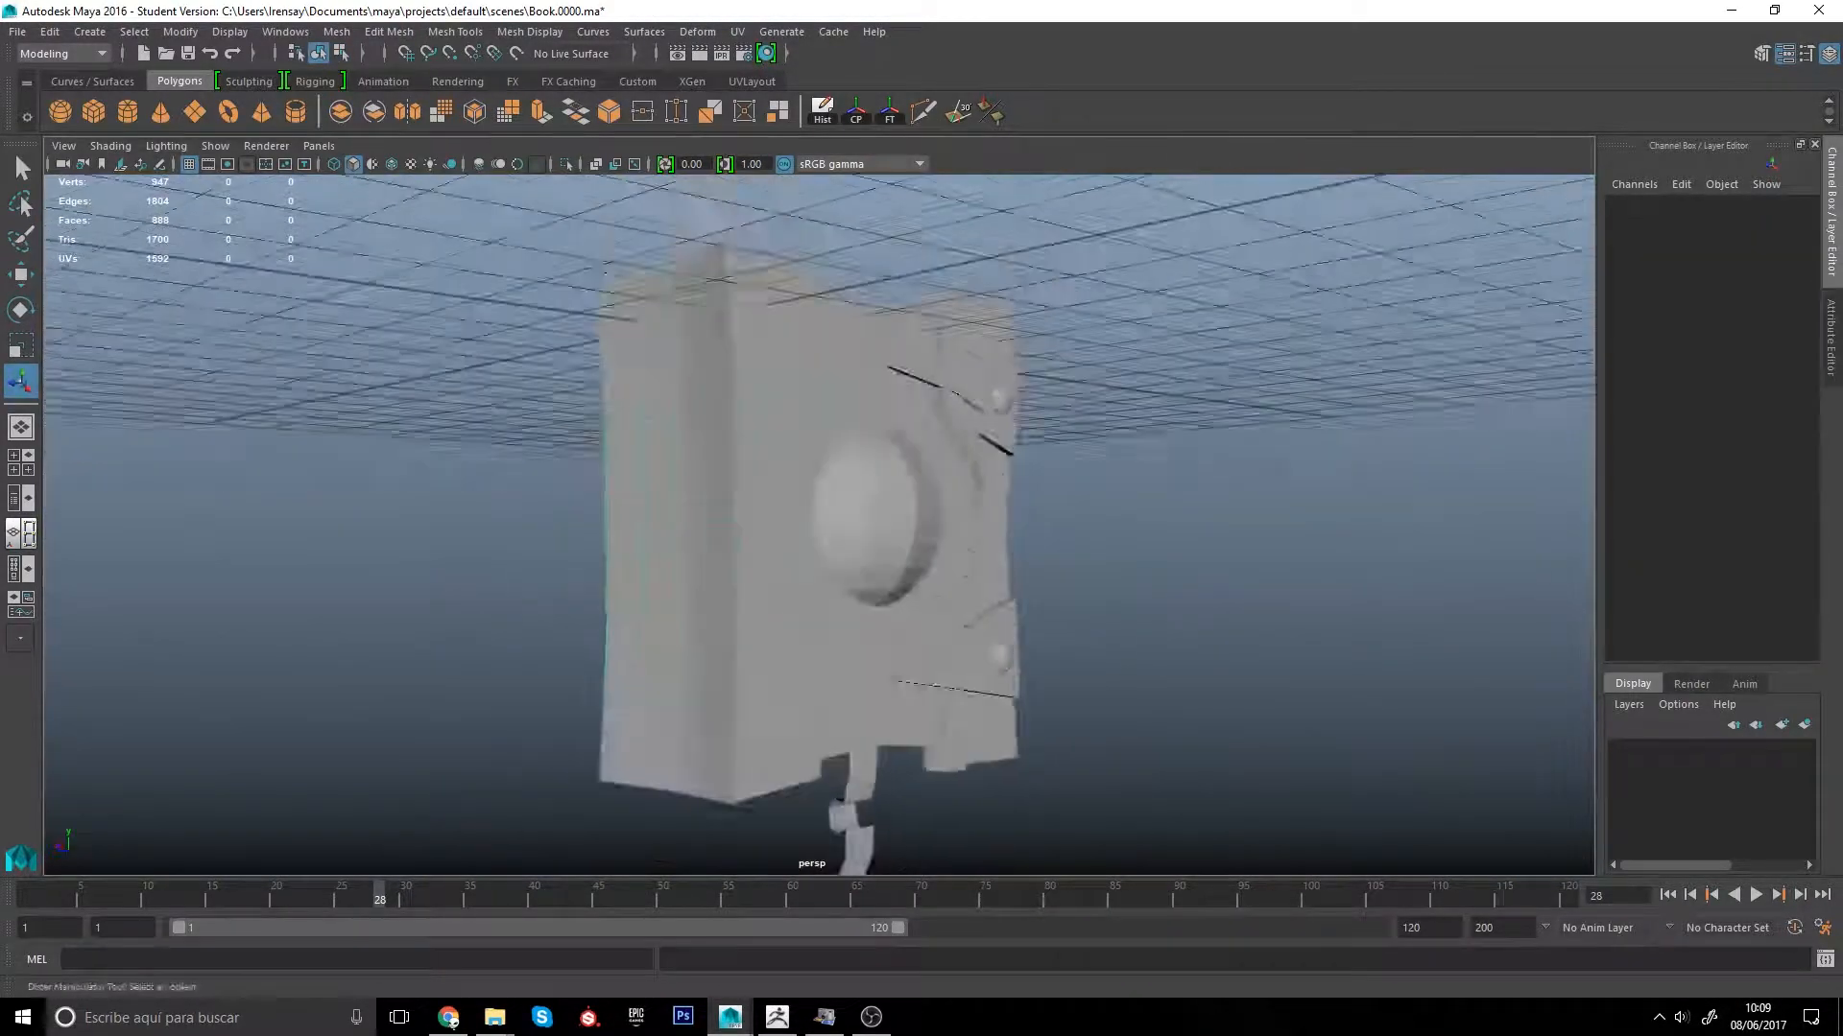
Step: Insert a lengthwise edge loop near the inner edge of the cover panel opposite the straps with Multi-Cut
left_click(662, 500)
middle_click_drag(768, 624, 758, 461, "alt")
scroll(729, 575, "up", 3)
left_click_drag(701, 615, 883, 628, "alt")
left_click(923, 112)
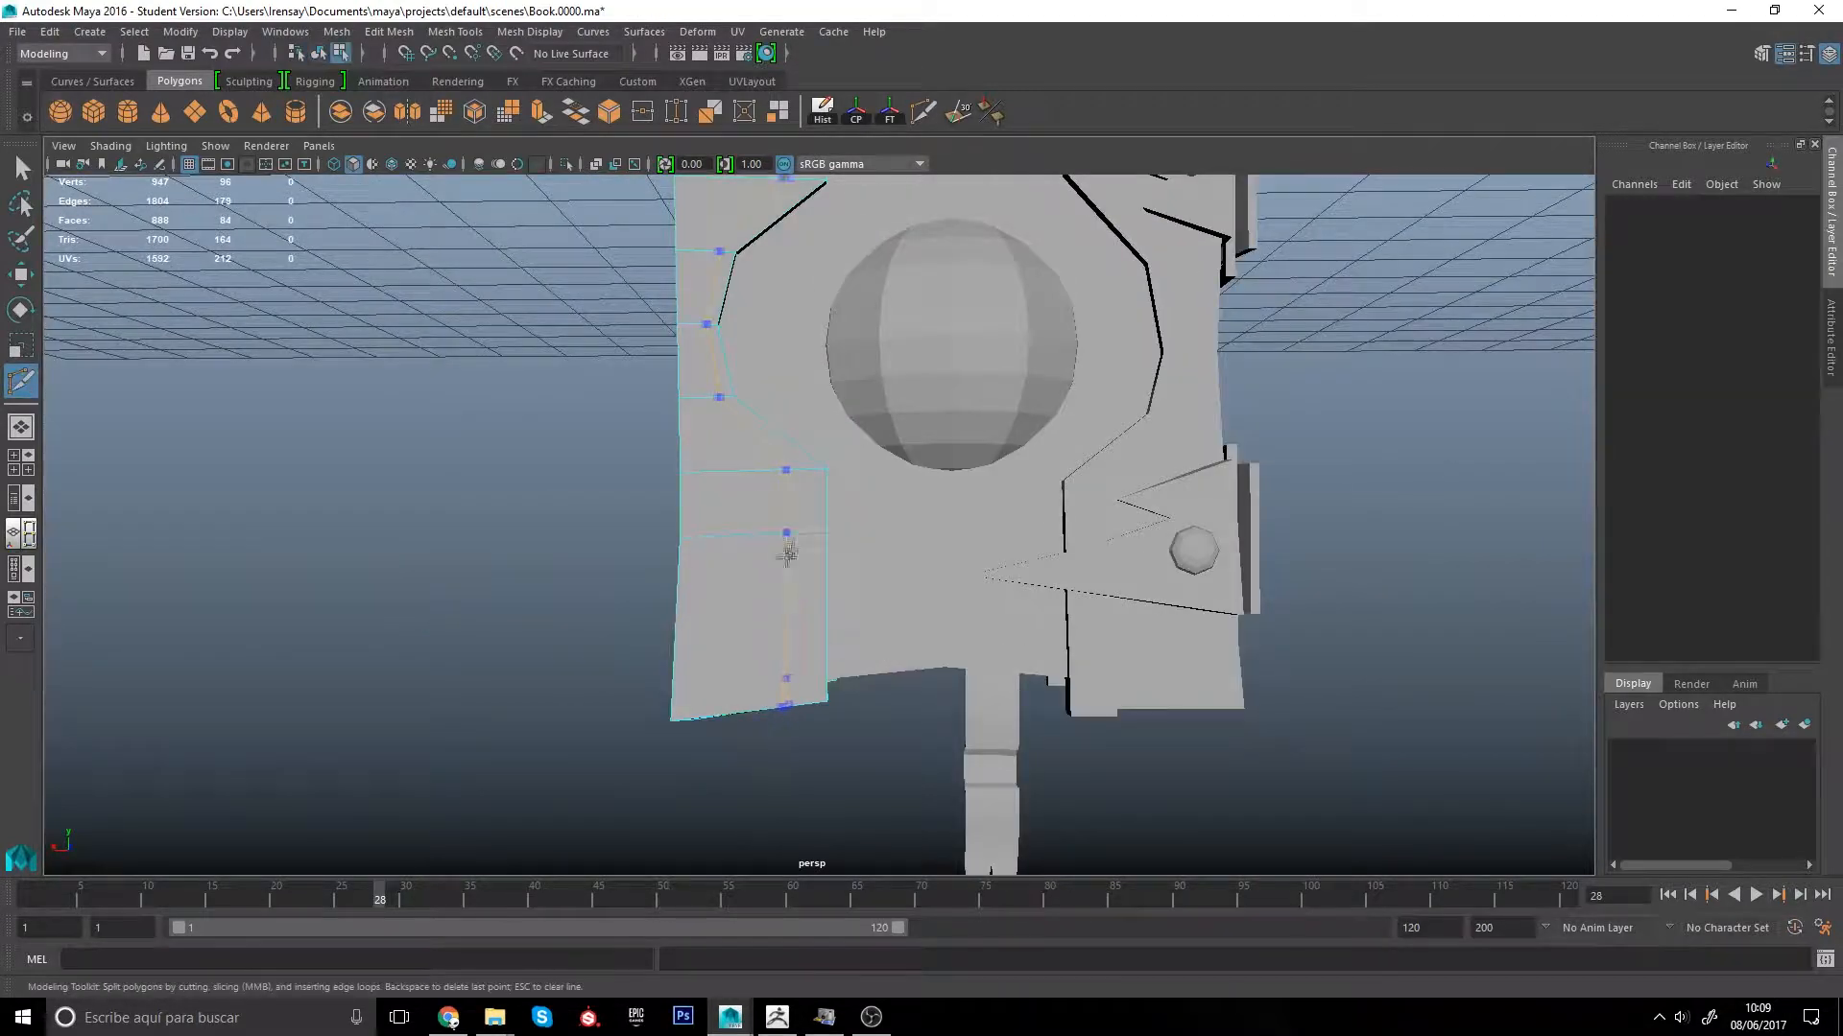
middle_click_drag(758, 552, 844, 630, "alt")
scroll(825, 576, "up", 1)
key("q")
Step: Move the new loop's vertices sideways to follow the curved inner edge of the panel opposite the straps
right_click_drag(826, 470, 782, 473)
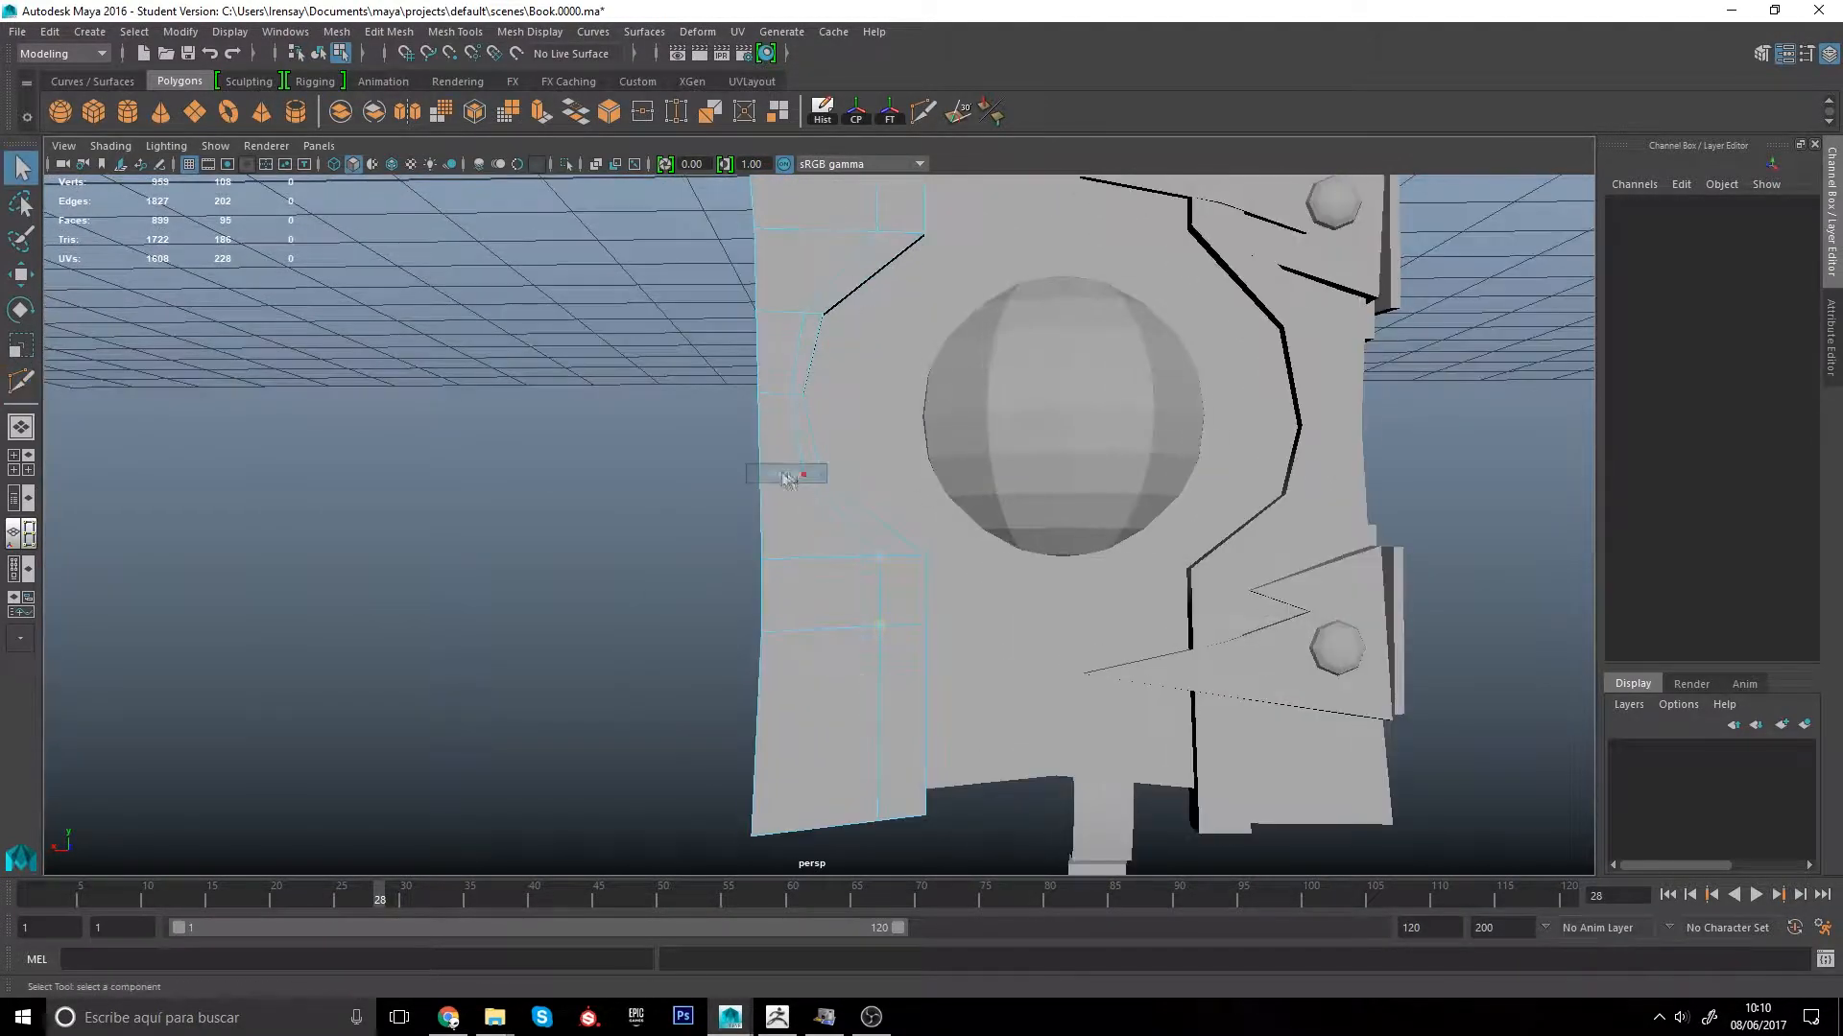
left_click(804, 475)
key("w")
middle_click_drag(788, 404, 873, 474)
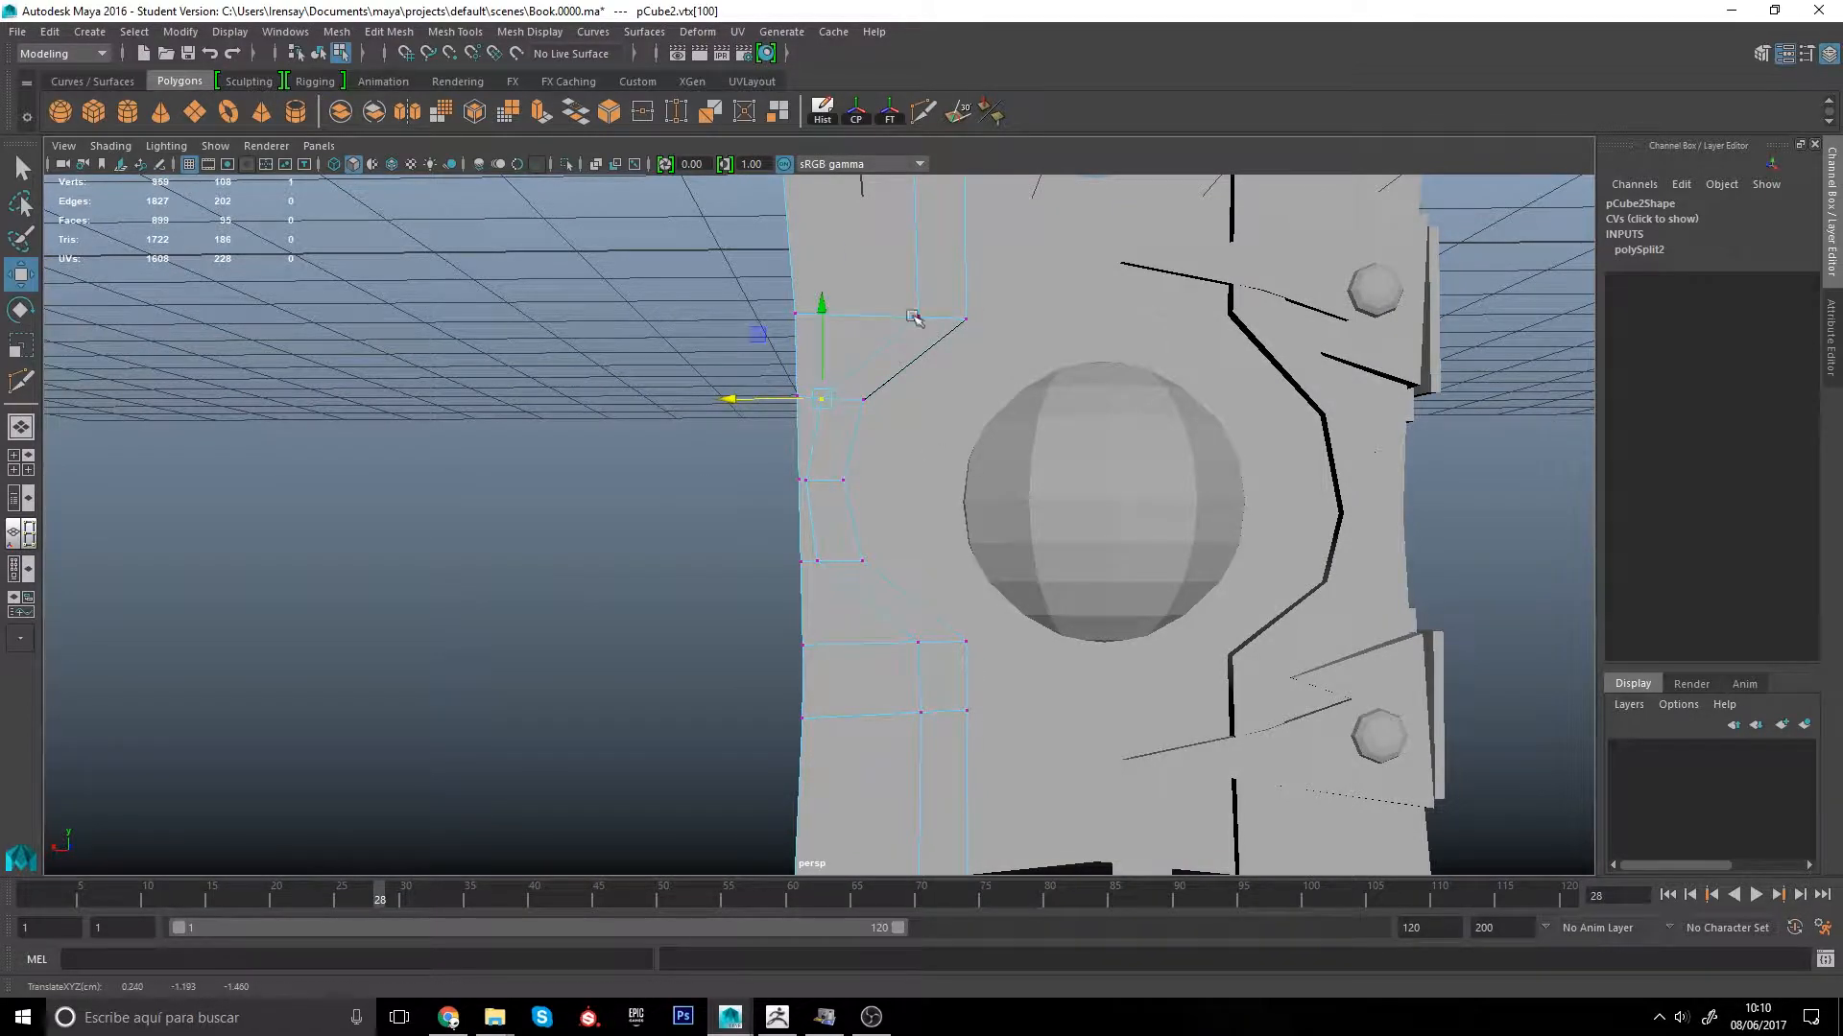
left_click(914, 318)
middle_click_drag(913, 318, 944, 523, "alt")
scroll(919, 327, "down", 3)
Step: Select the border face strip on the panel opposite the straps and duplicate it as a separate mesh
left_click_drag(920, 326, 885, 490, "alt")
right_click_drag(885, 489, 885, 538)
left_click(881, 523)
double_click(851, 573, "shift")
left_click_drag(889, 695, 891, 568, "alt")
right_click(890, 568, "shift")
left_click(881, 837)
left_click_drag(881, 837, 753, 357, "alt")
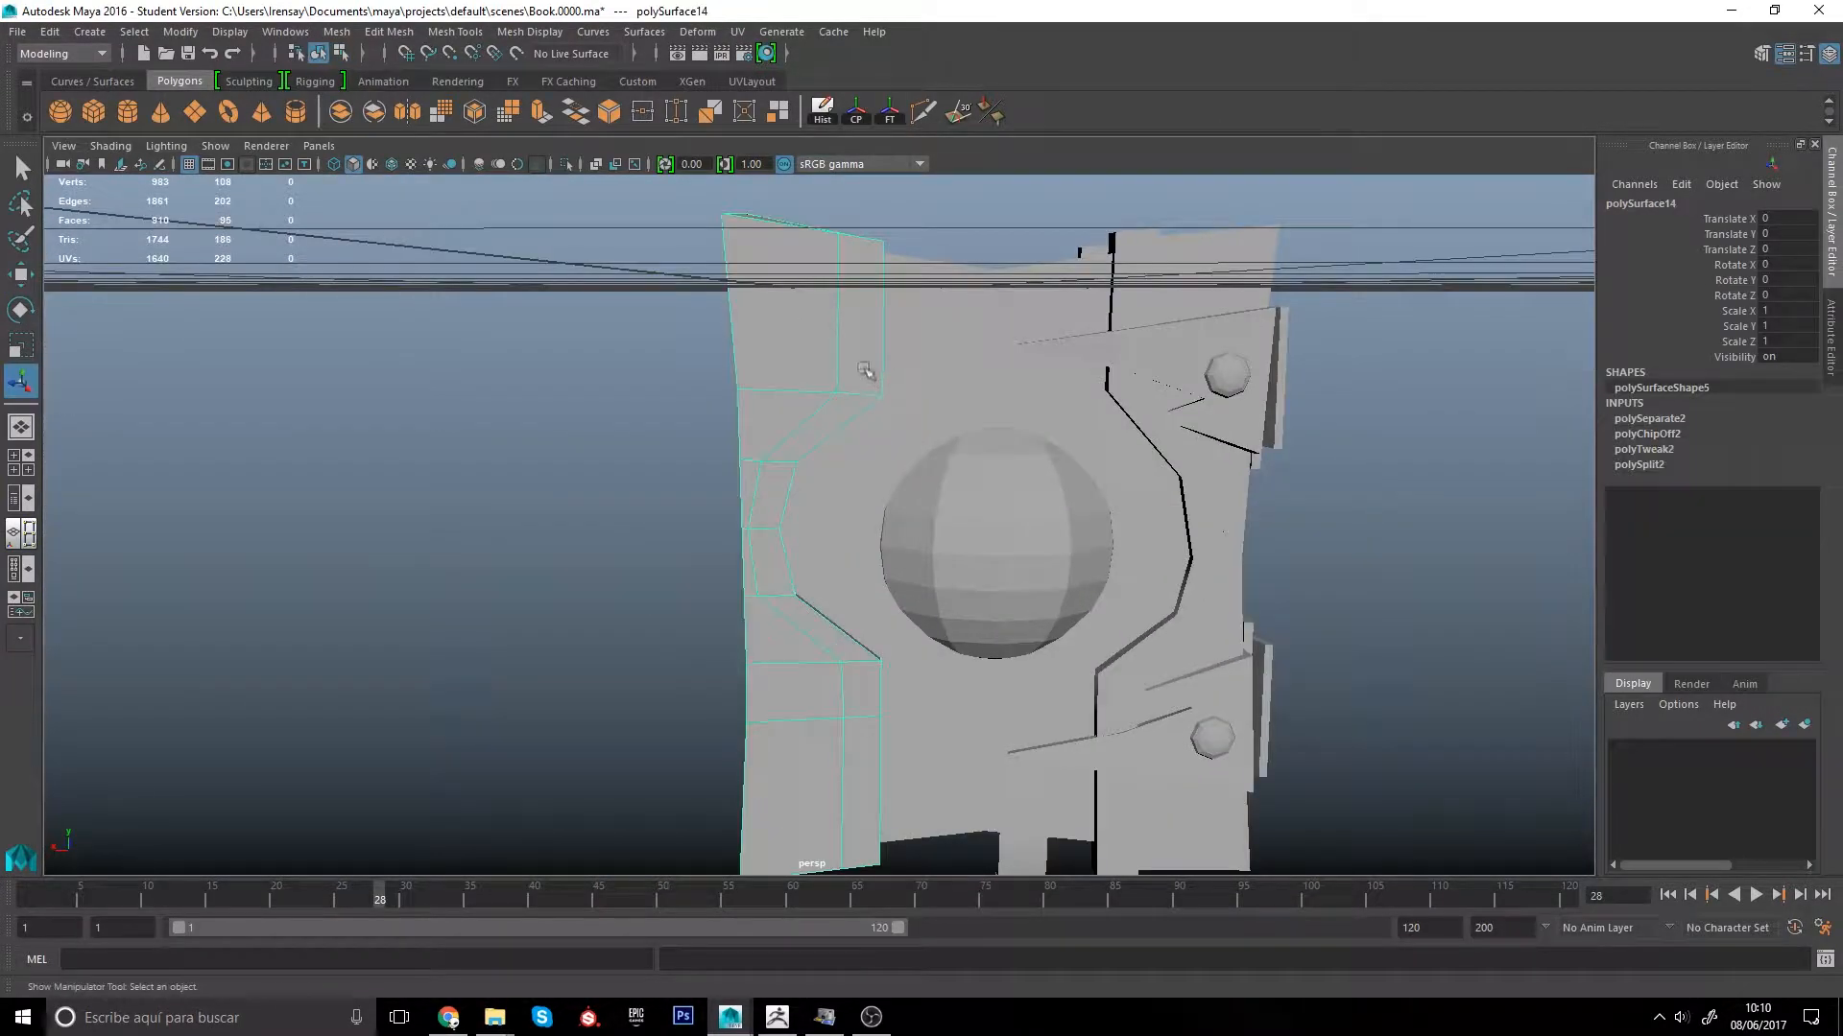
Step: Extrude all faces of the duplicated border strip, trying a thickness of 0.5 and setting it to 0.05
right_click_drag(773, 499, 814, 806)
double_click(774, 561)
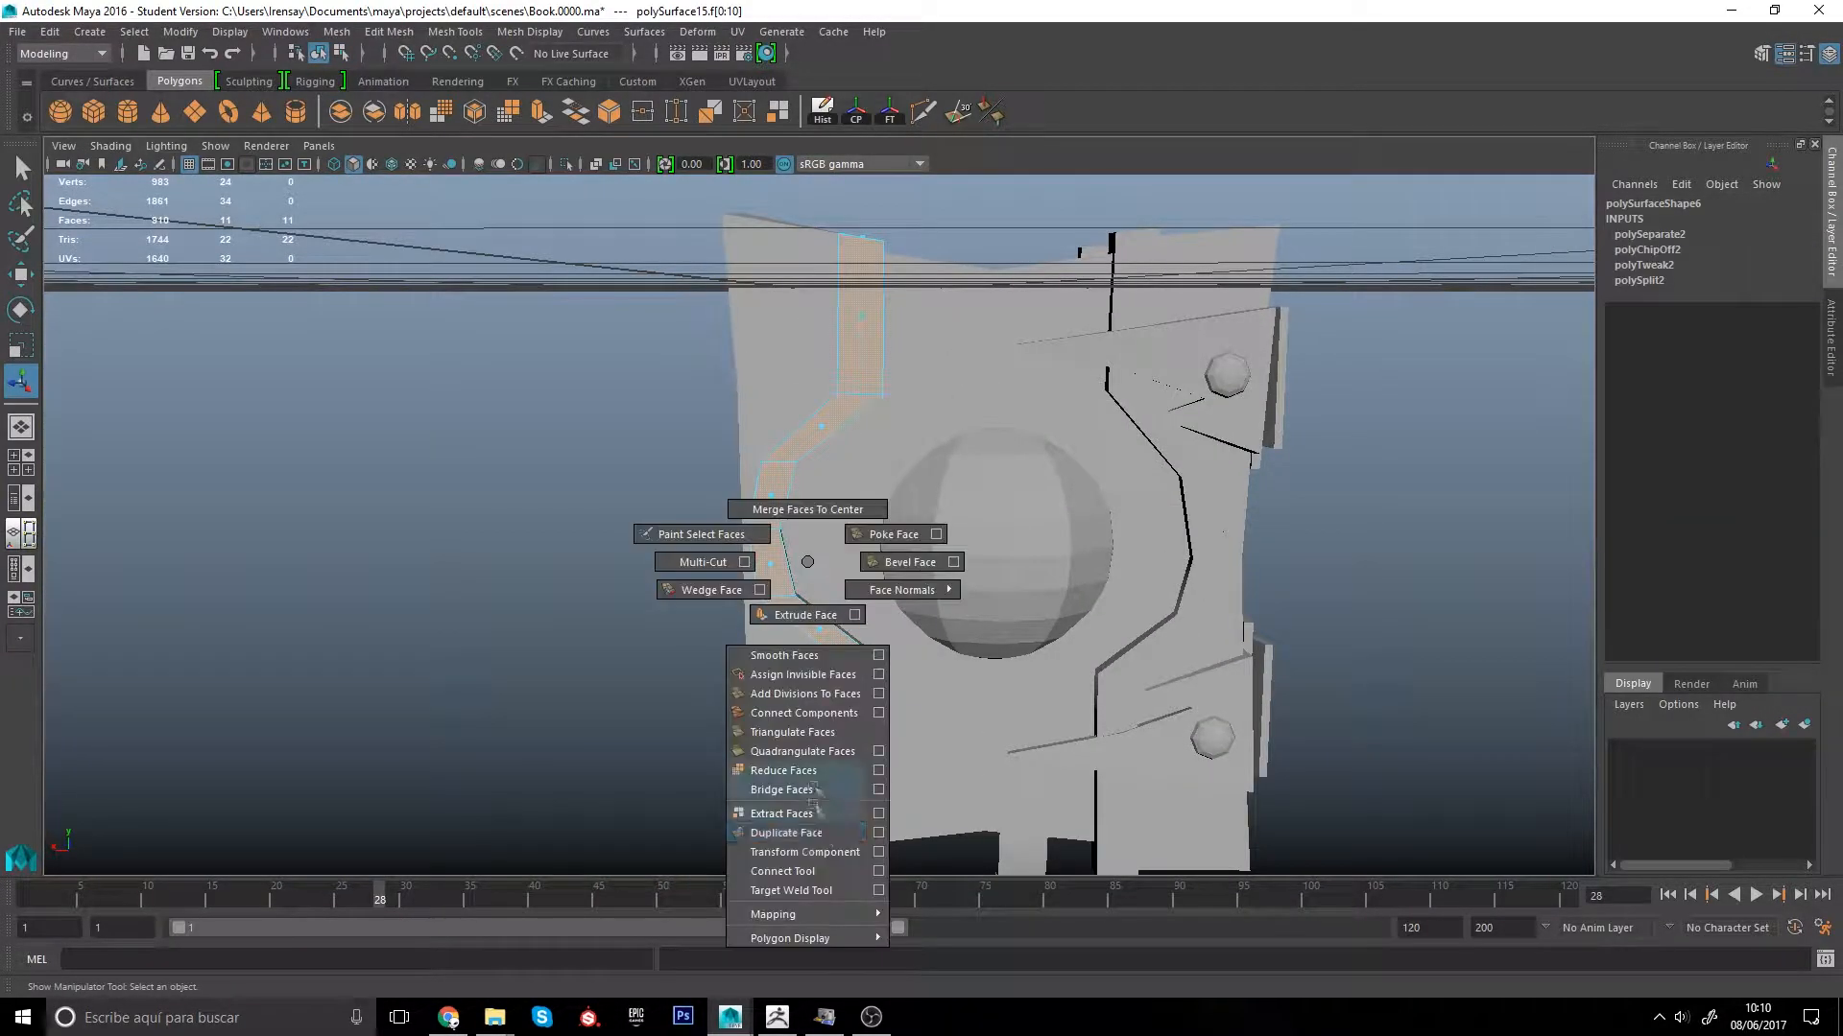
left_click(805, 619)
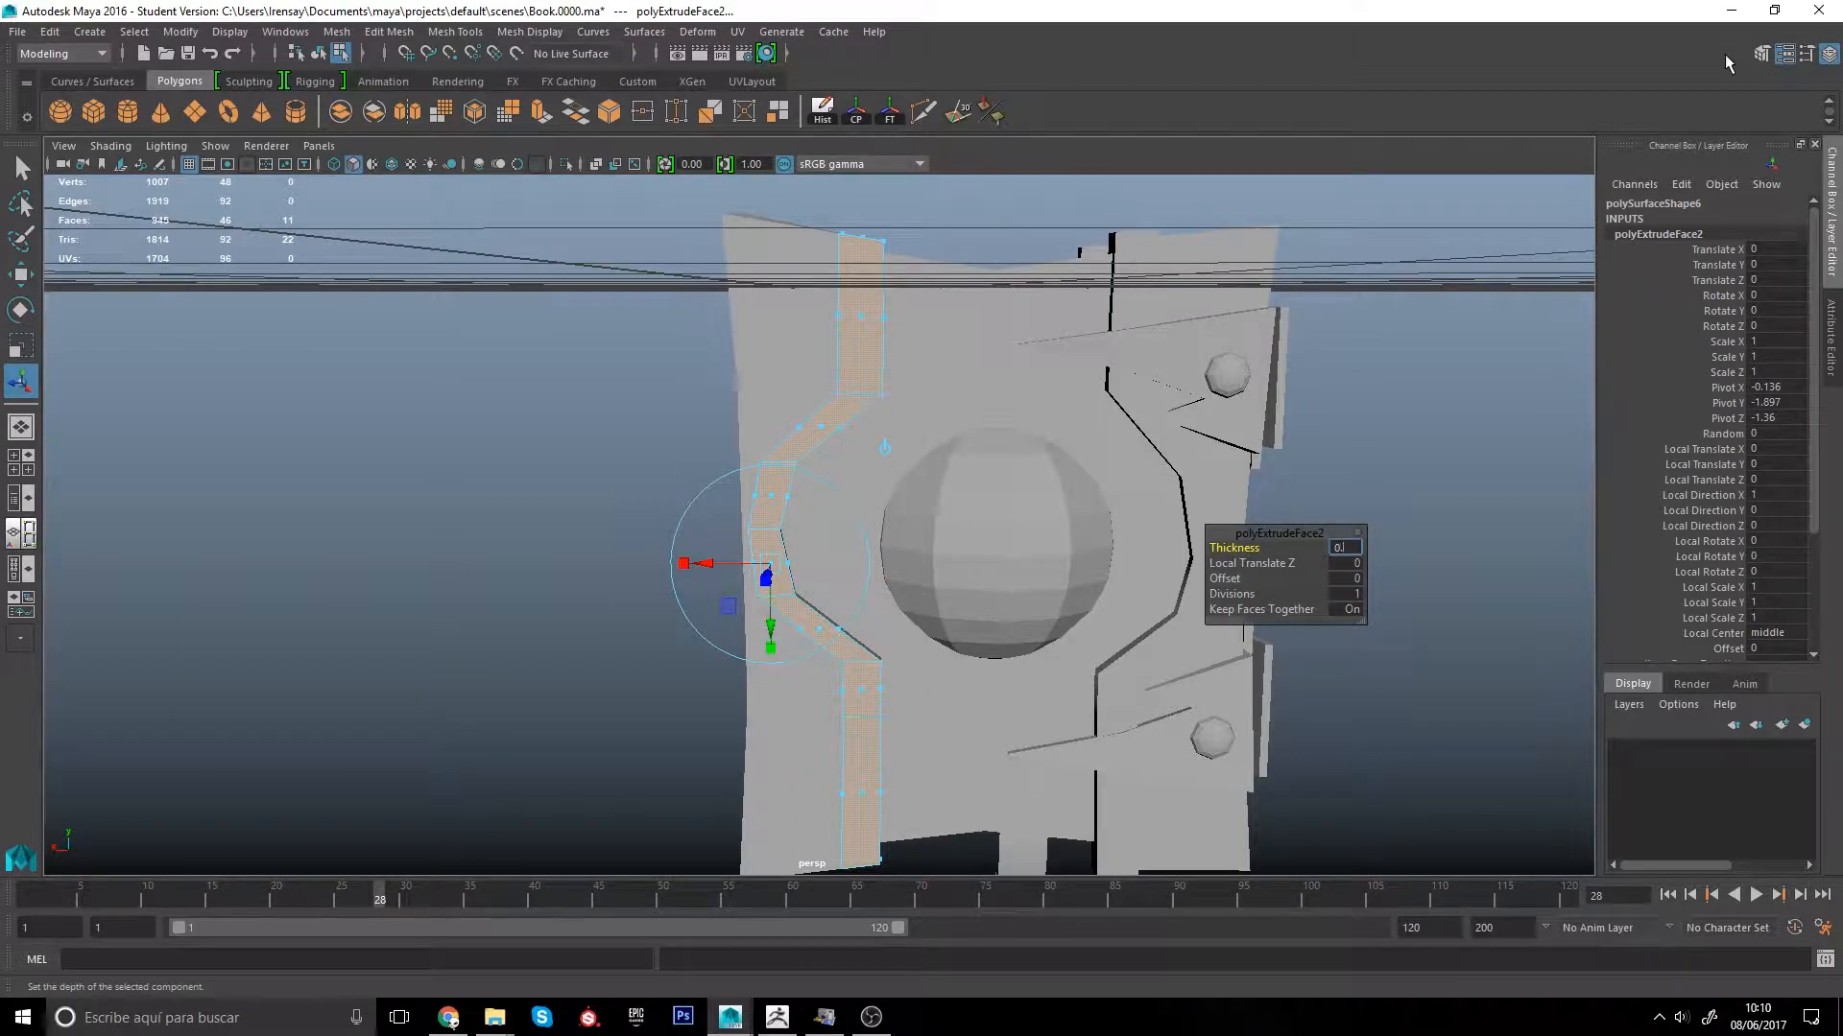
type("5")
key("Return")
type("0.0")
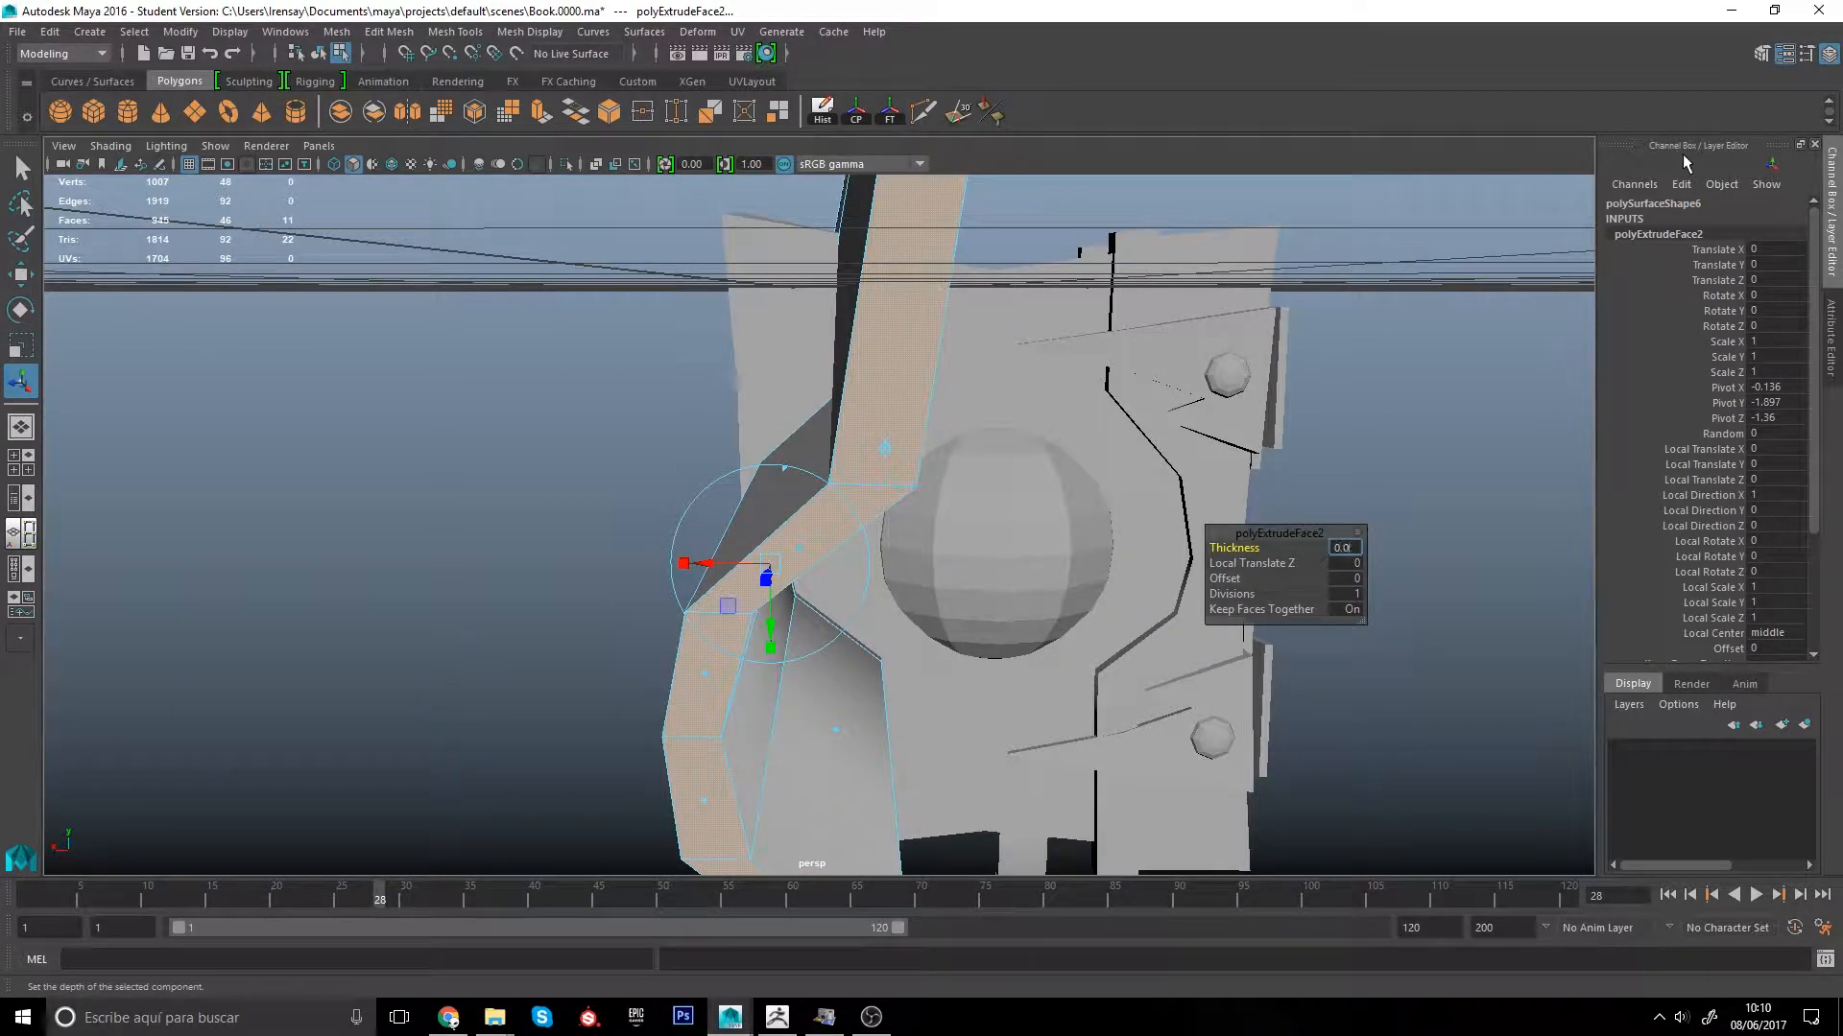
type("5")
key("Return")
left_click_drag(921, 528, 795, 499, "alt")
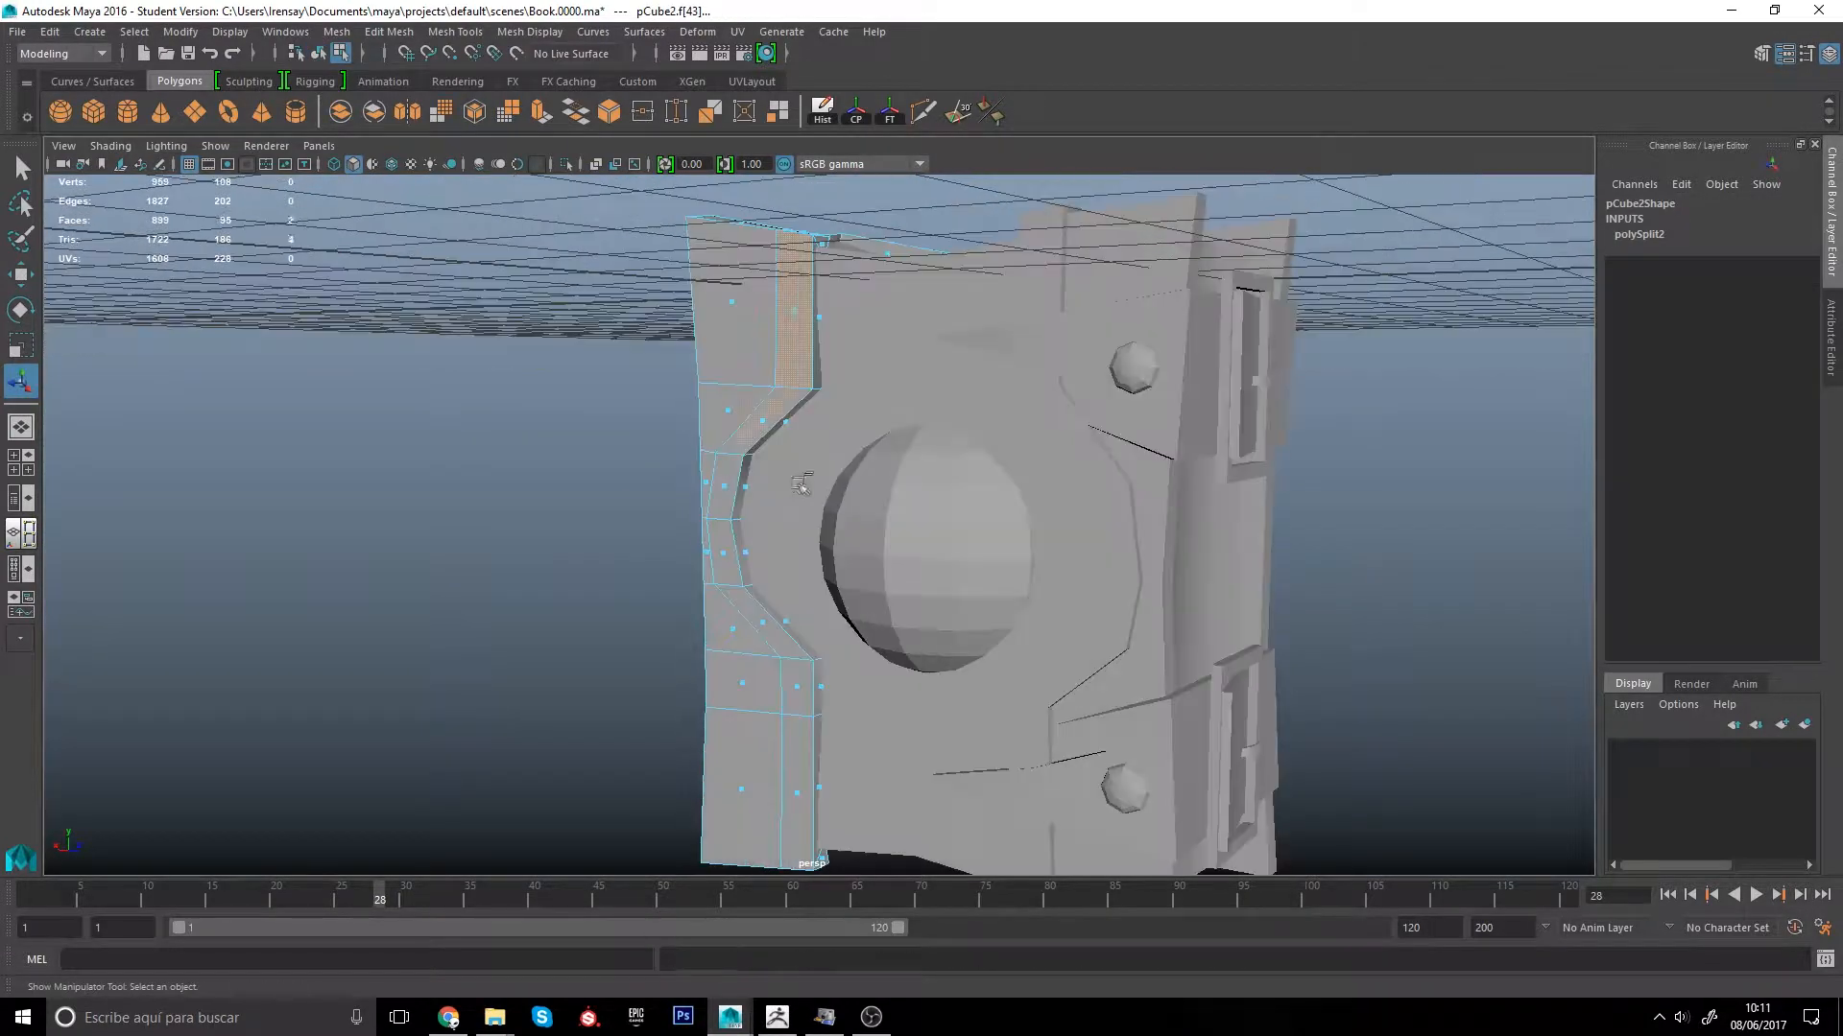
Step: Select the curved border face strip, including its inner side faces, on the front panel opposite the straps and duplicate it as a separate mesh
double_click(770, 412, "shift")
left_click_drag(770, 412, 814, 456, "alt")
right_click_drag(814, 455, 892, 480, "alt")
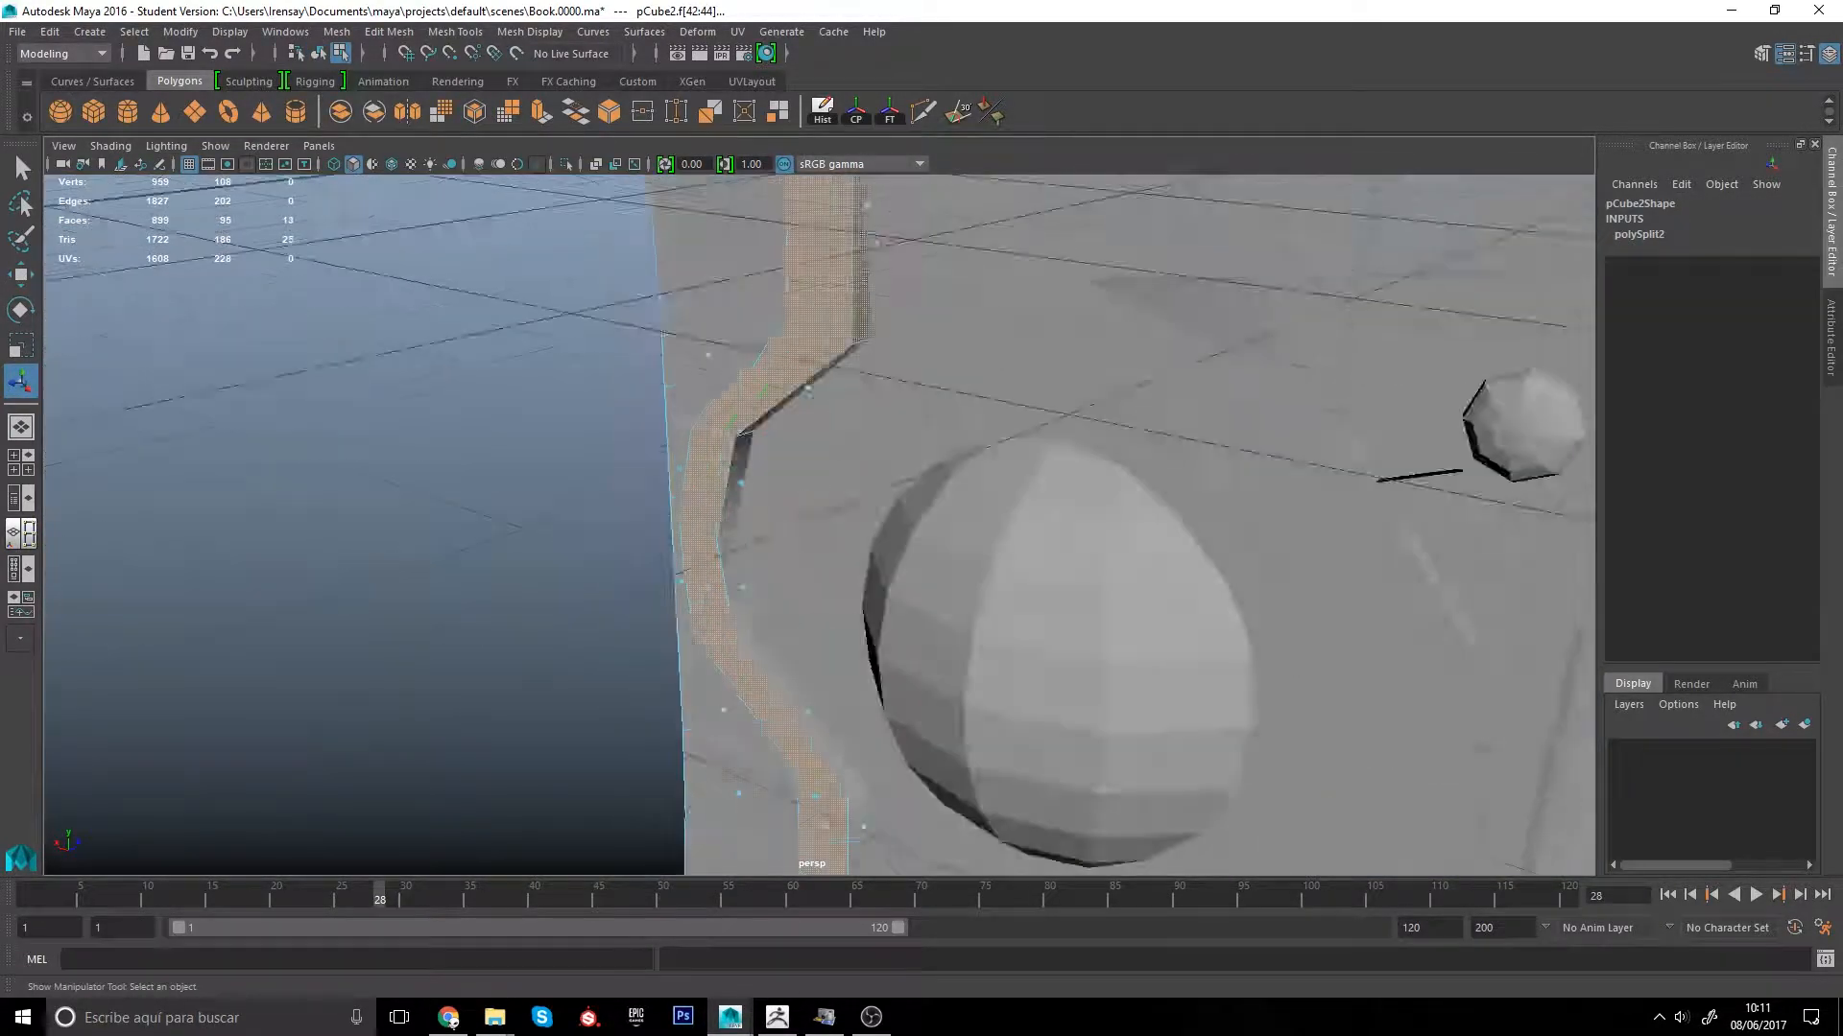
left_click_drag(892, 480, 815, 403, "alt")
left_click(795, 315, "shift")
left_click(733, 449, "shift")
left_click(735, 537, "shift")
left_click(779, 645, "shift")
left_click_drag(779, 645, 861, 612, "alt")
left_click(778, 543, "shift")
left_click(794, 538, "shift")
key("4")
key("5")
right_click_drag(861, 612, 833, 662, "shift")
left_click(833, 659)
Step: Extrude all faces of the duplicated curved strip on the front cover outward to give it thickness
left_click_drag(880, 674, 877, 614, "alt")
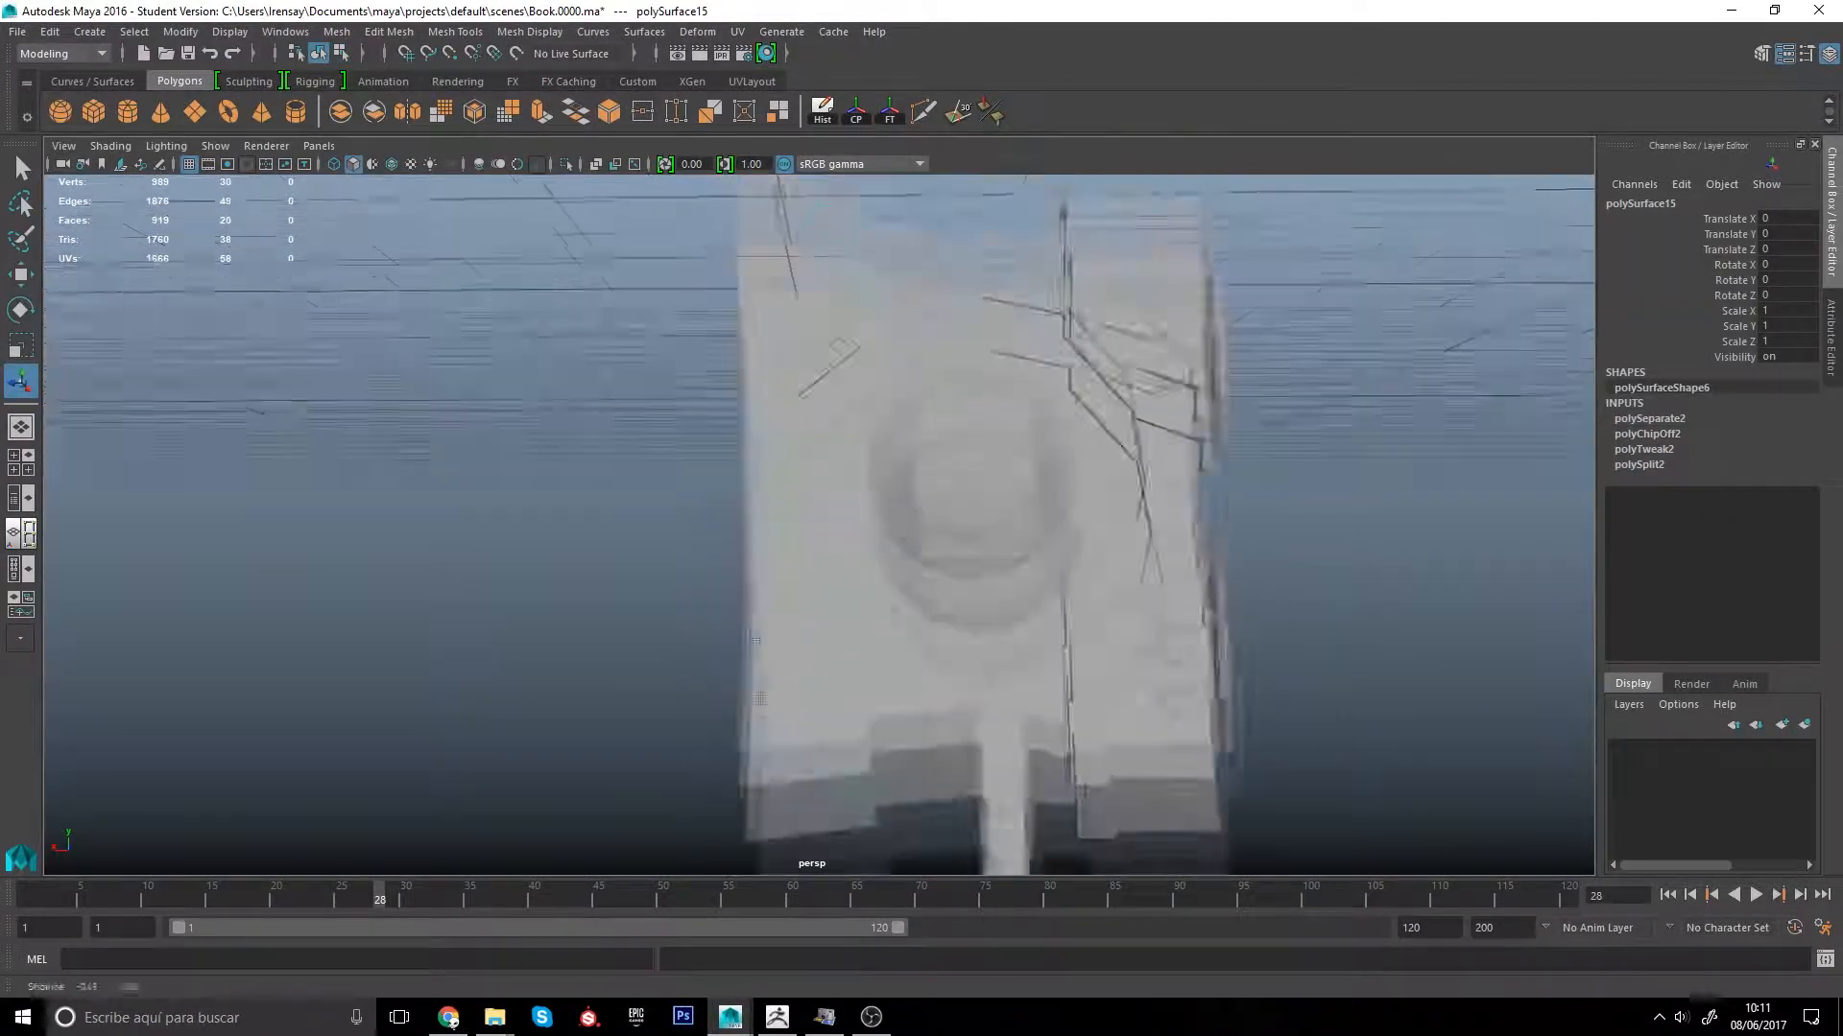
middle_click_drag(877, 518, 876, 569, "alt")
right_click_drag(876, 569, 875, 625, "shift")
middle_click_drag(875, 625, 858, 501, "alt")
left_click(1374, 550)
key("ctrl+z")
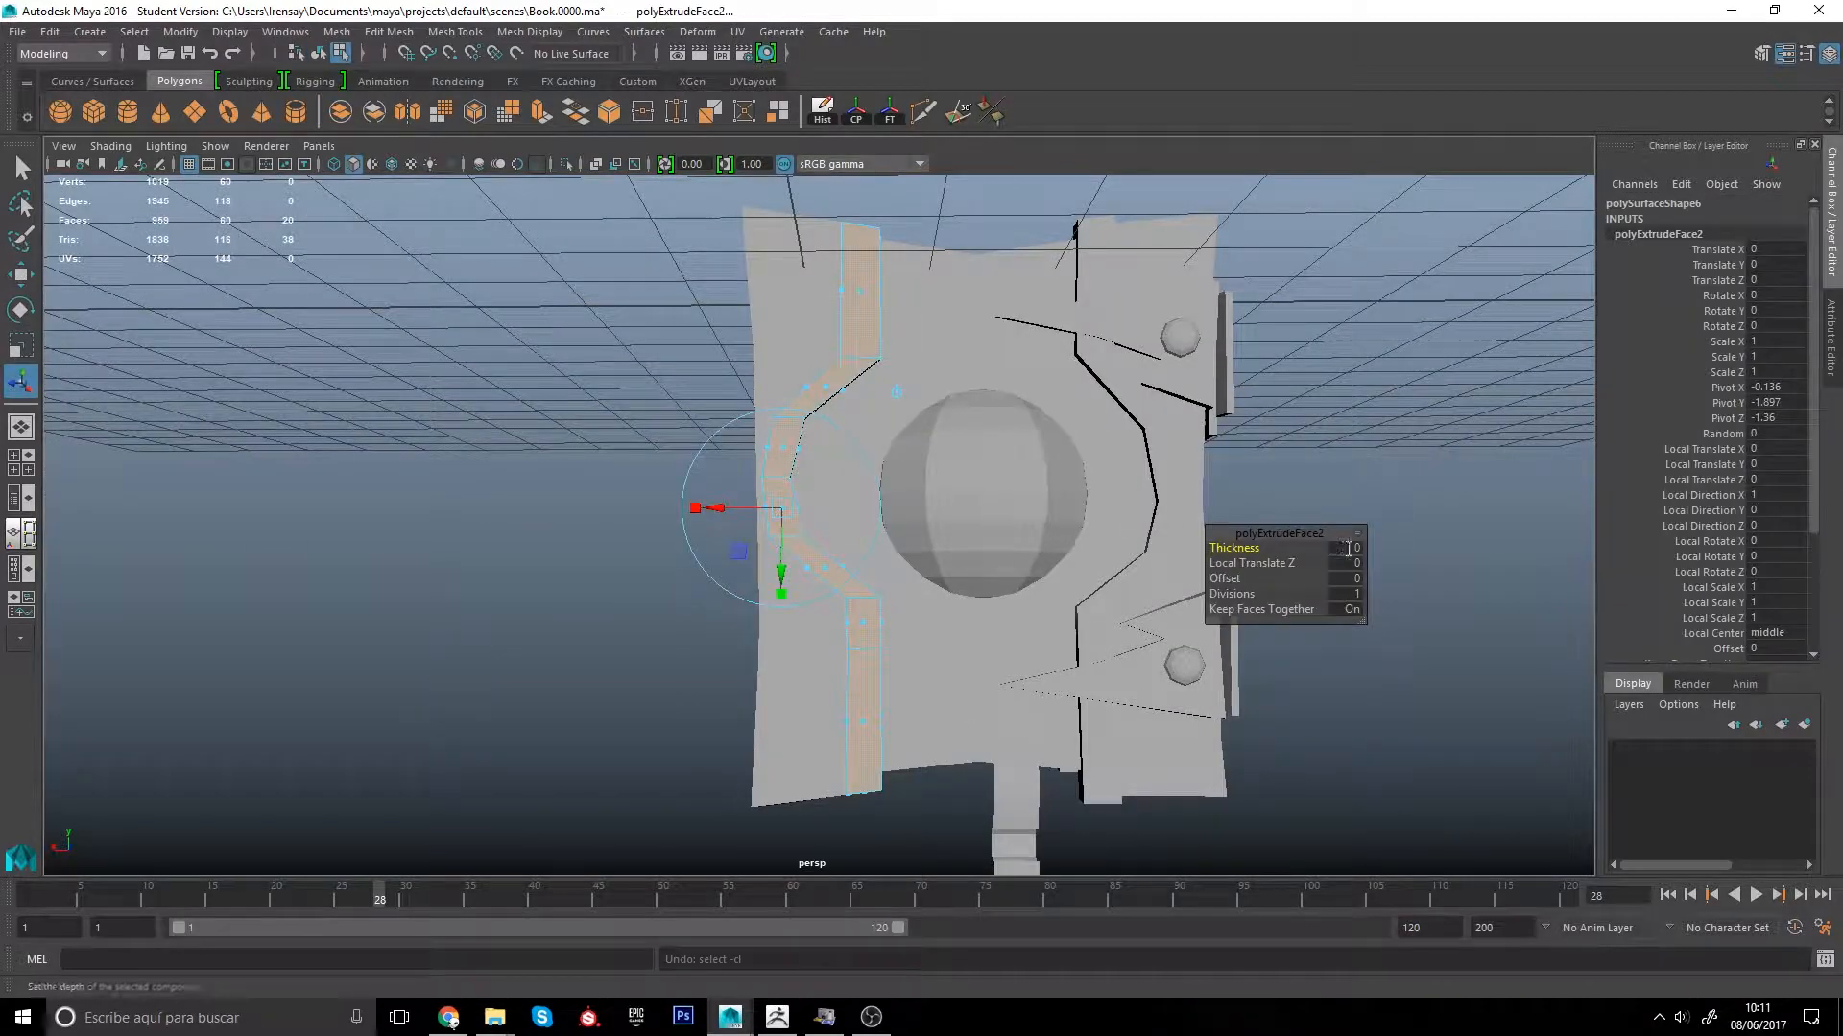
Step: Insert a lengthwise edge loop with Multi-Cut near the inner edge of the back cover panel opposite the straps
left_click_drag(1036, 432, 1022, 575, "alt")
key("F8")
left_click(720, 581)
left_click(998, 480)
left_click(923, 113)
key("q")
Step: Select the narrow border strip and its edge faces on the back panel opposite the straps and duplicate it as a separate mesh
left_click(948, 489)
double_click(948, 430, "shift")
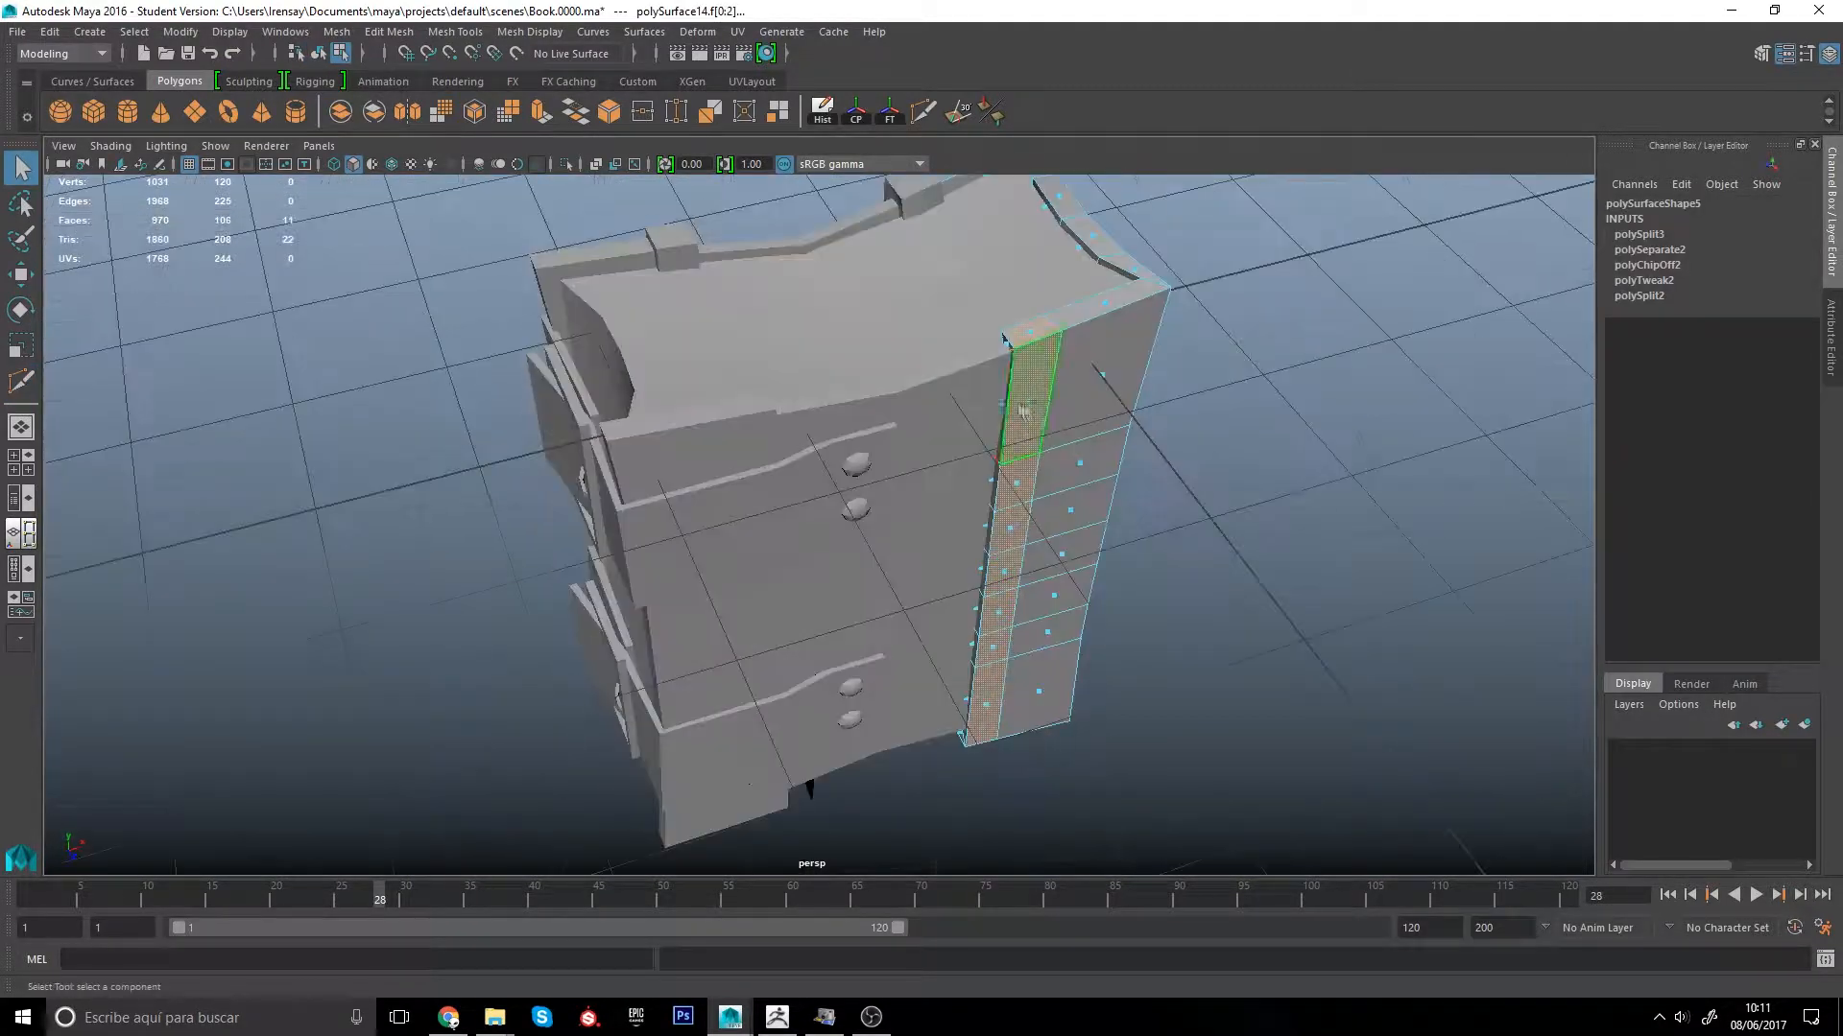
right_click_drag(1017, 384, 1113, 276, "alt")
double_click(1095, 483, "shift")
left_click_drag(1095, 483, 979, 576, "alt")
right_click_drag(977, 575, 975, 848, "shift")
middle_click_drag(991, 528, 963, 413, "alt")
left_click(963, 412)
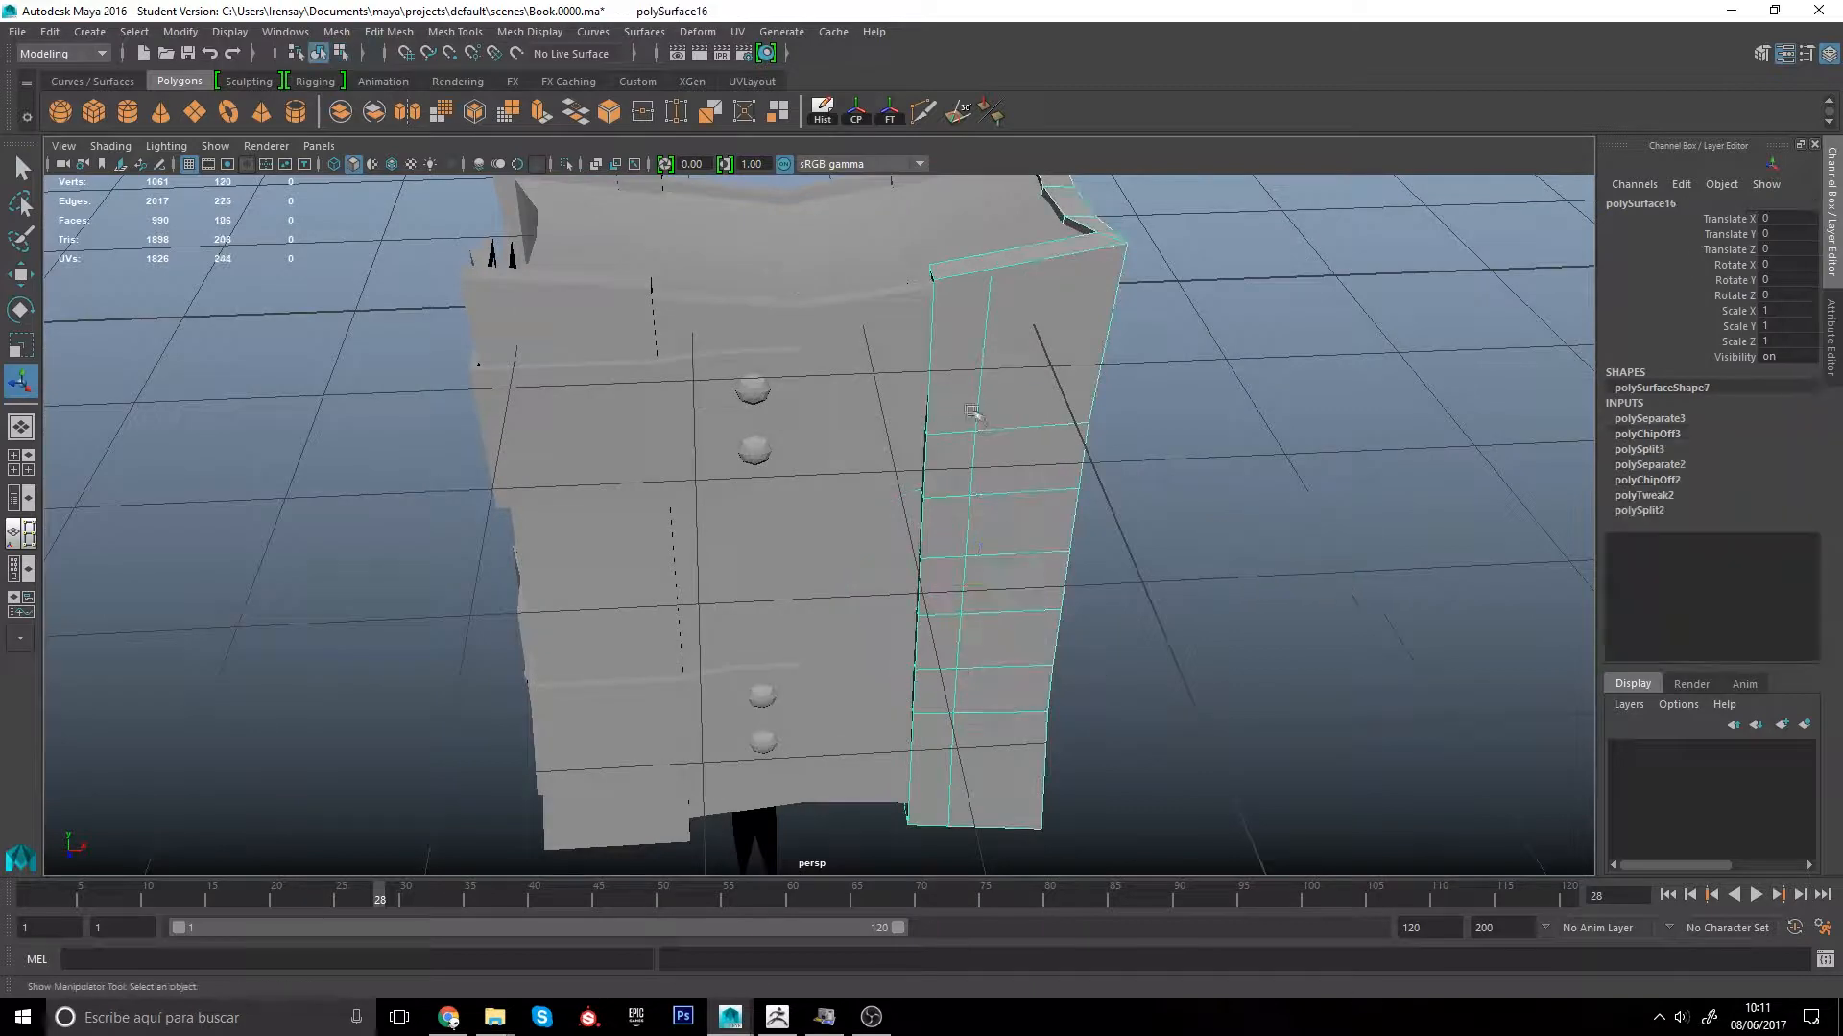
Step: Select all faces of the duplicated straight strip on the back cover and extrude them with a thickness of 0.05
left_click_drag(963, 406, 981, 422)
left_click(902, 413, "shift")
left_click(1027, 403, "shift")
middle_click_drag(979, 384, 1015, 615, "alt")
left_click(993, 607)
left_click_drag(992, 607, 973, 603, "alt")
middle_click_drag(973, 603, 966, 401, "alt")
right_click_drag(967, 402, 967, 456, "shift")
left_click(1347, 548)
type("0.05")
key("Return")
left_click_drag(1190, 432, 1046, 422, "alt")
left_click(1210, 432)
left_click_drag(864, 422, 1036, 394, "alt")
Step: Insert a lengthwise edge loop with Multi-Cut near the inner edge of the strap-side panel on the back cover
left_click(912, 485)
left_click_drag(912, 484, 917, 414, "alt")
right_click_drag(917, 415, 890, 403, "shift")
middle_click_drag(892, 405, 850, 310, "alt")
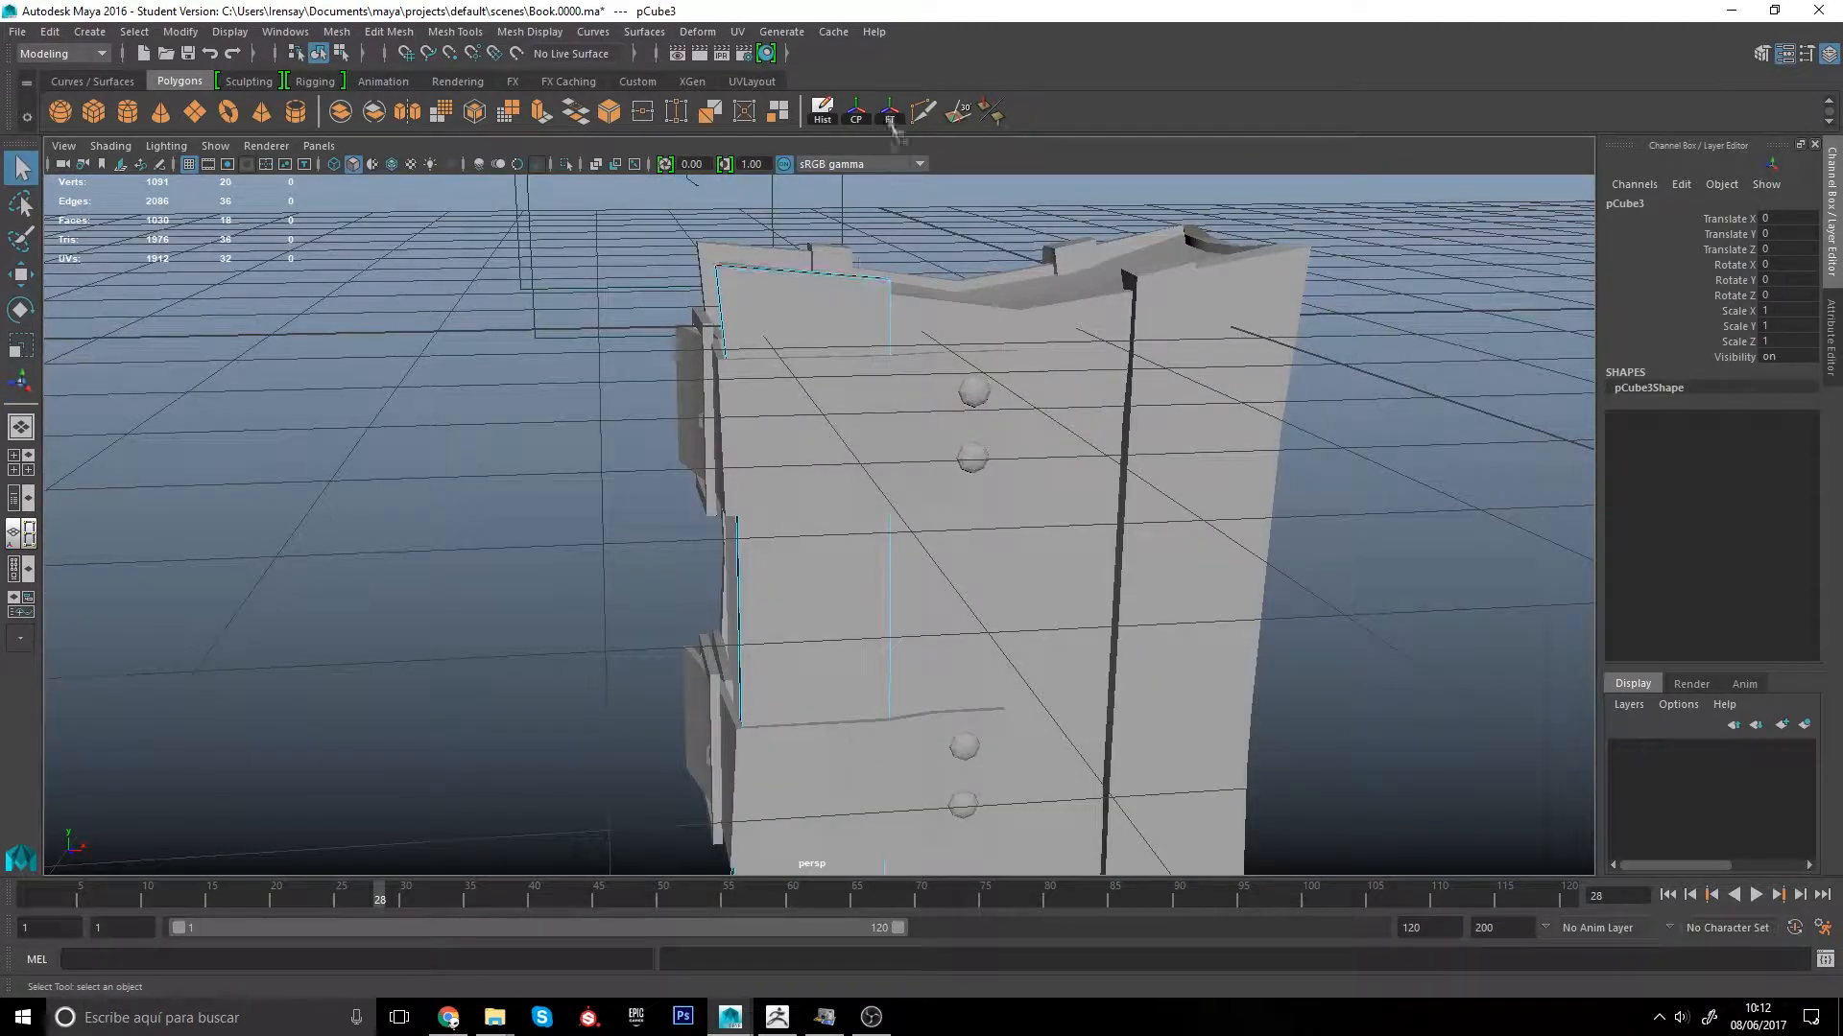
key("q")
mouse_move(891, 363)
left_mouse_down("alt")
mouse_move(873, 354)
mouse_move(883, 368)
left_mouse_up("alt")
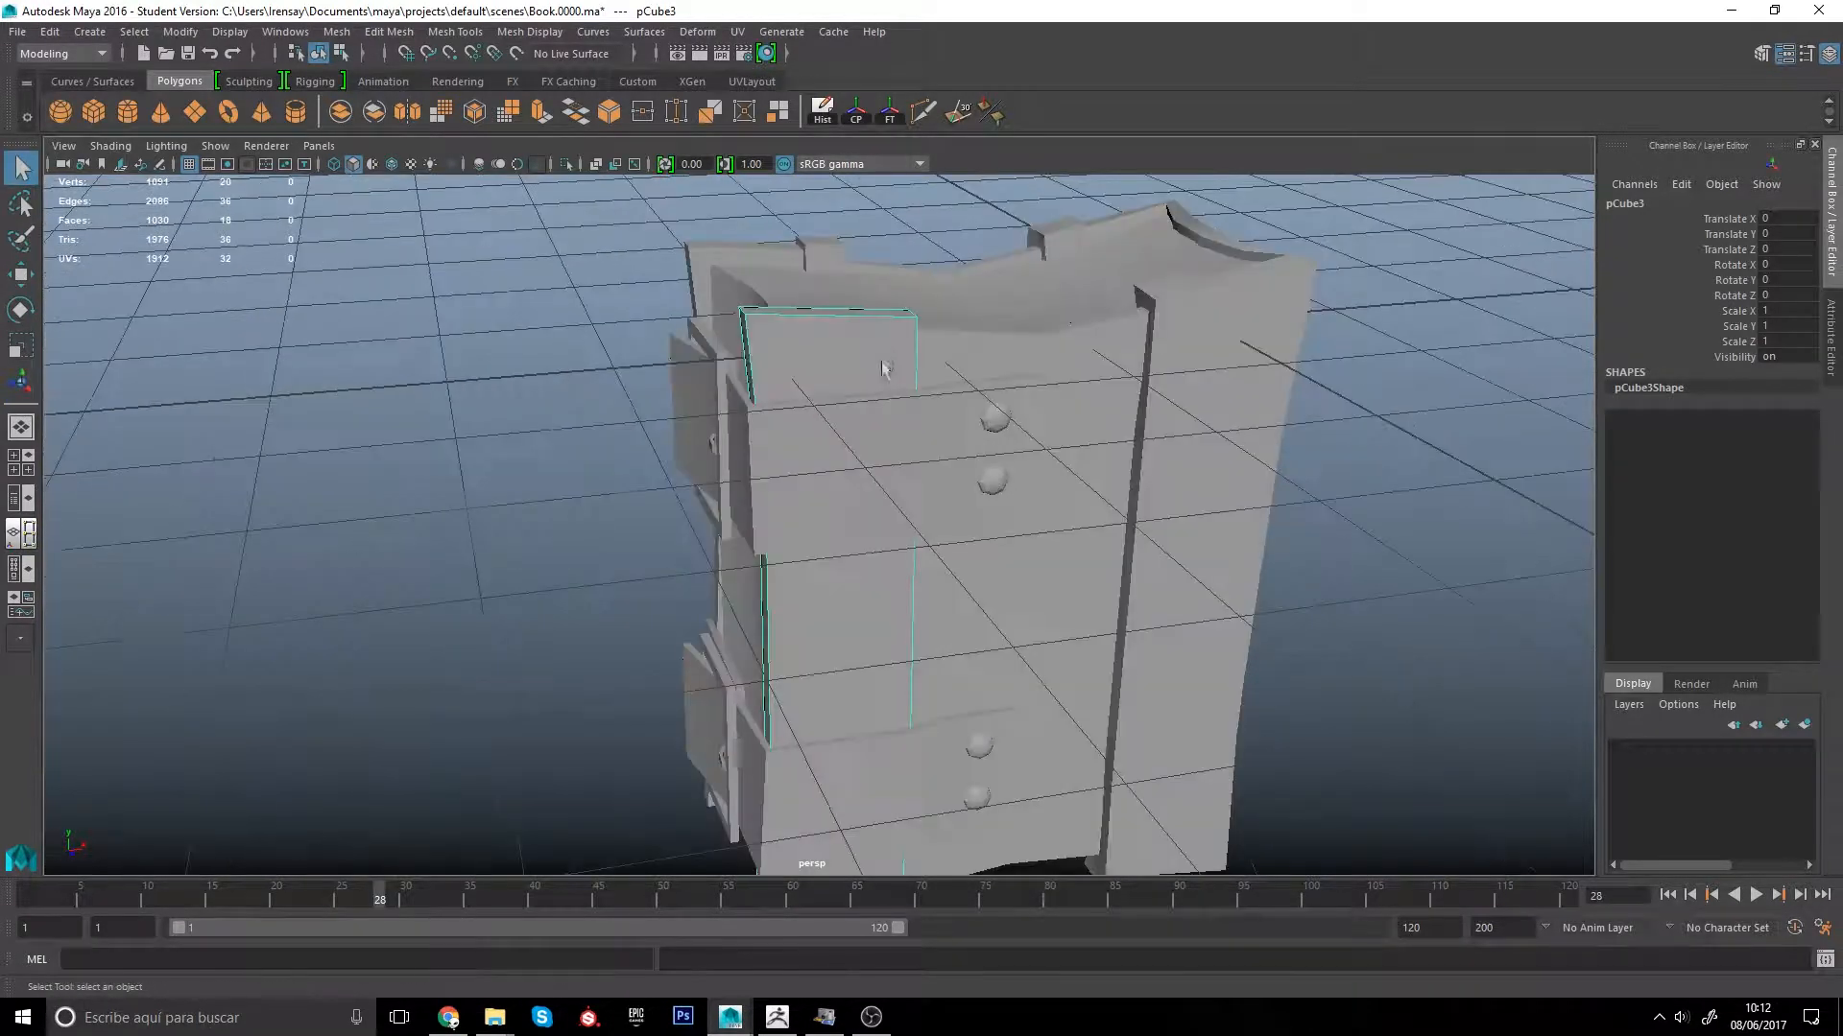
left_click(872, 1017)
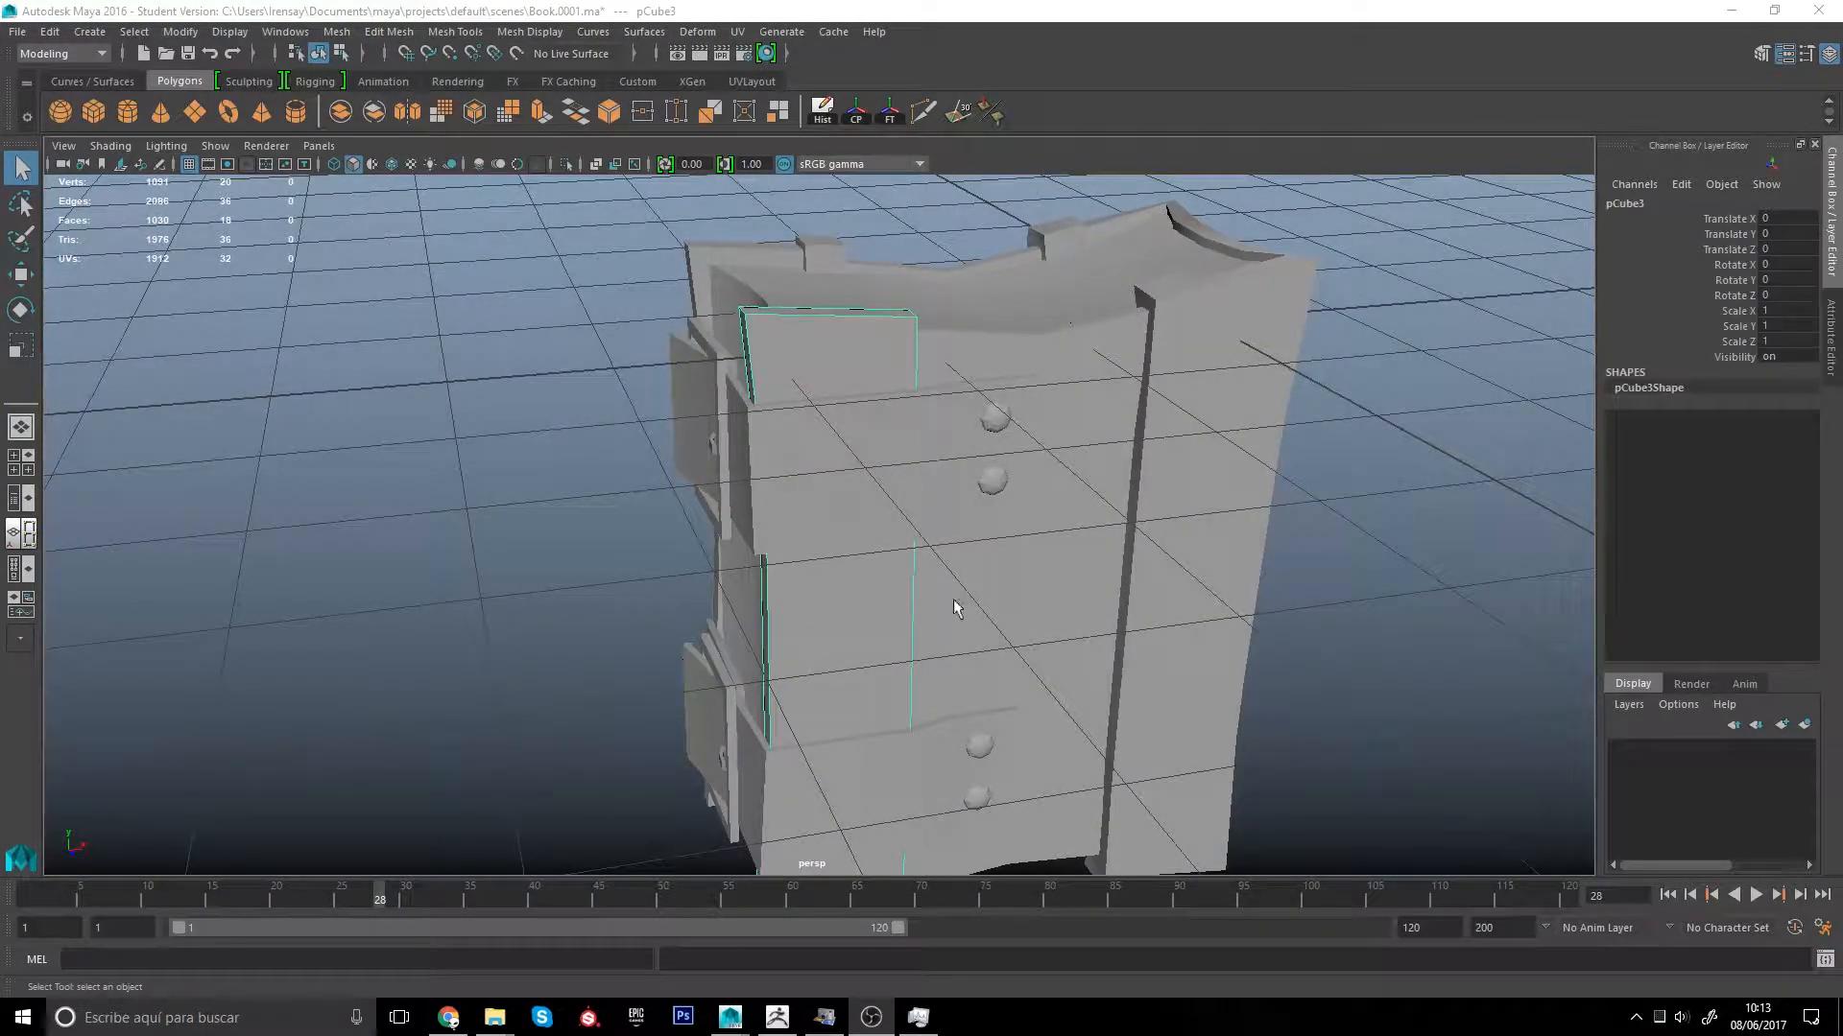
left_click_drag(960, 665, 866, 587, "alt")
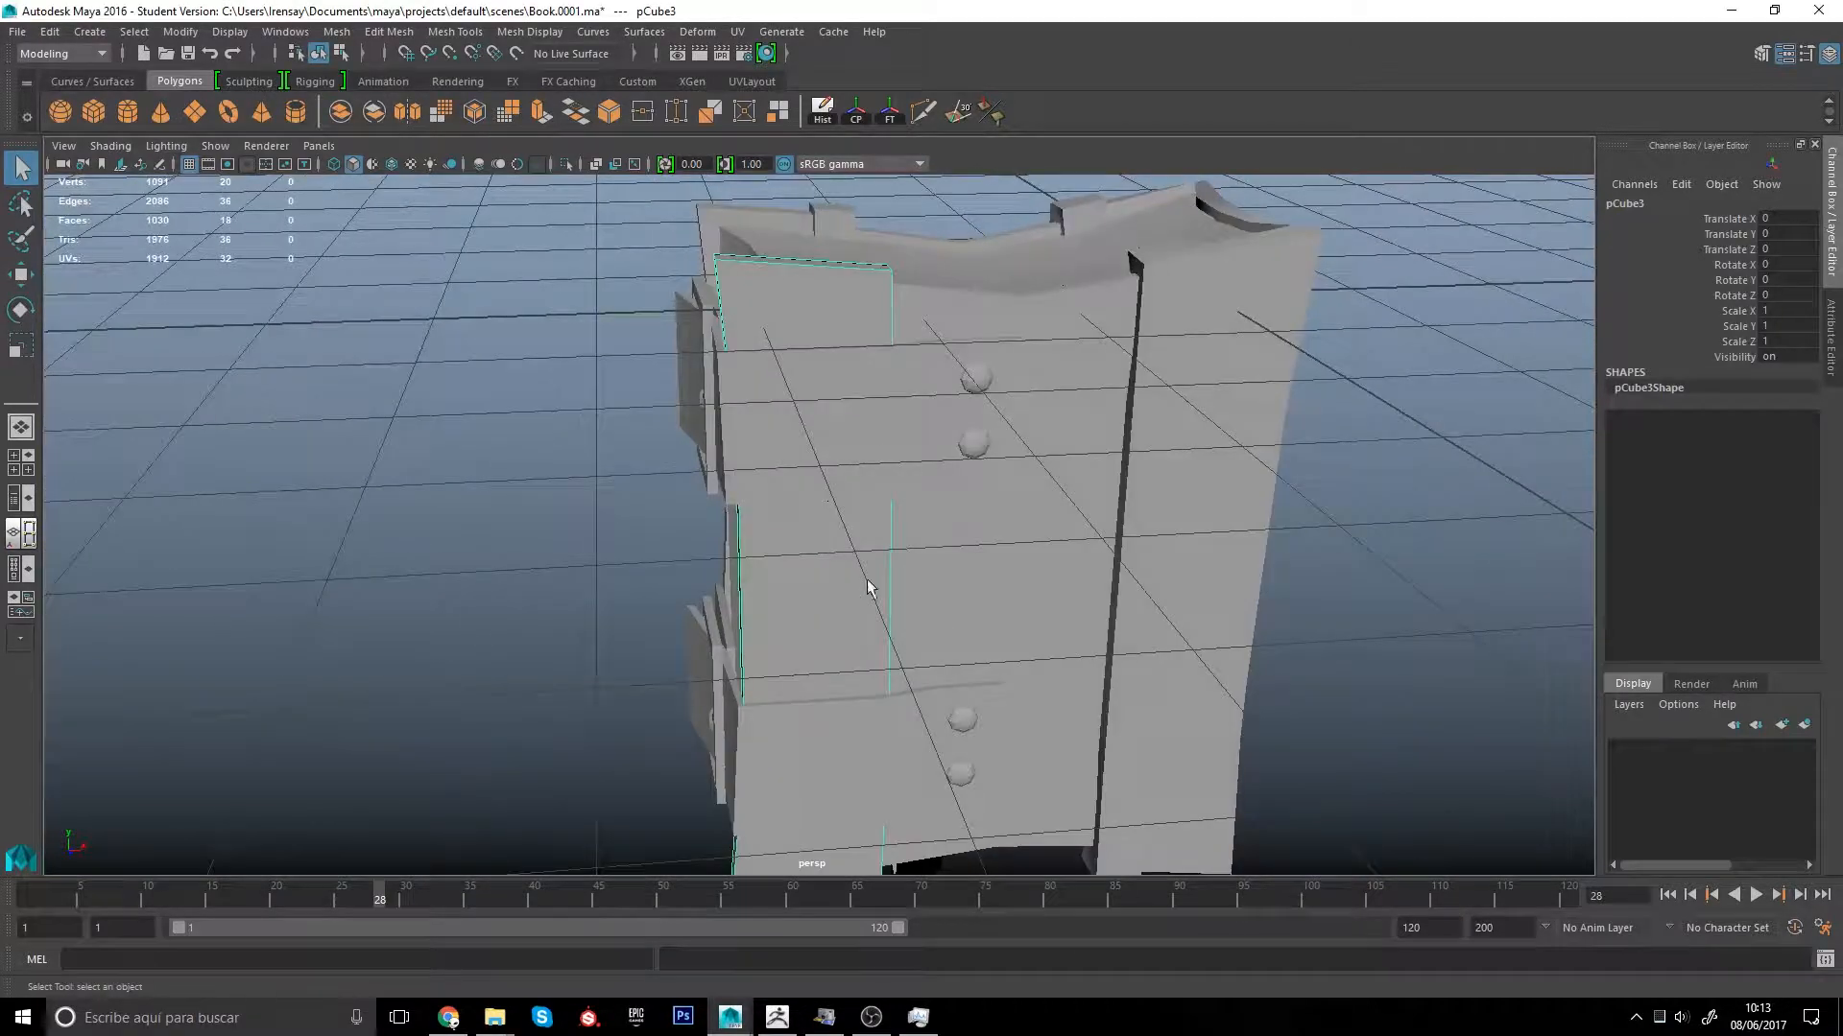
key("g")
left_click_drag(861, 317, 879, 403, "alt")
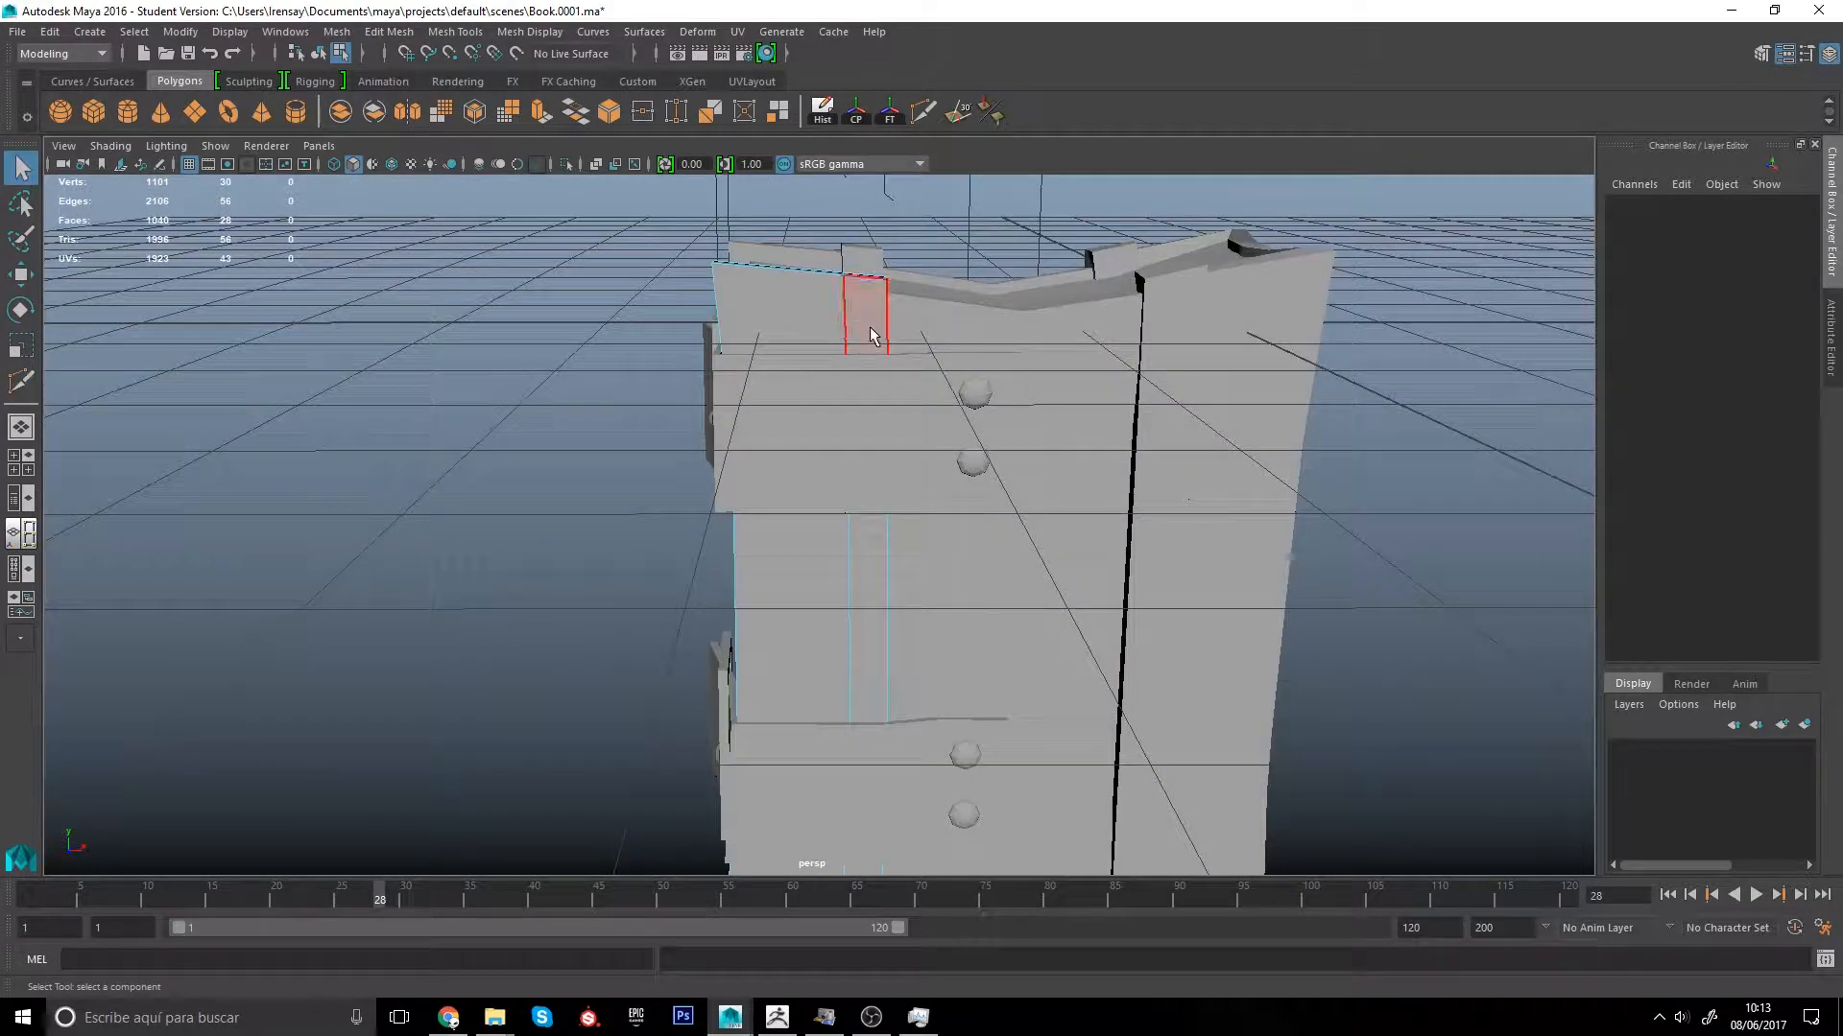
Step: Select only the border strip and its inner side faces along the strap-side back panel
left_click(875, 564)
right_click_drag(875, 553, 868, 383, "alt")
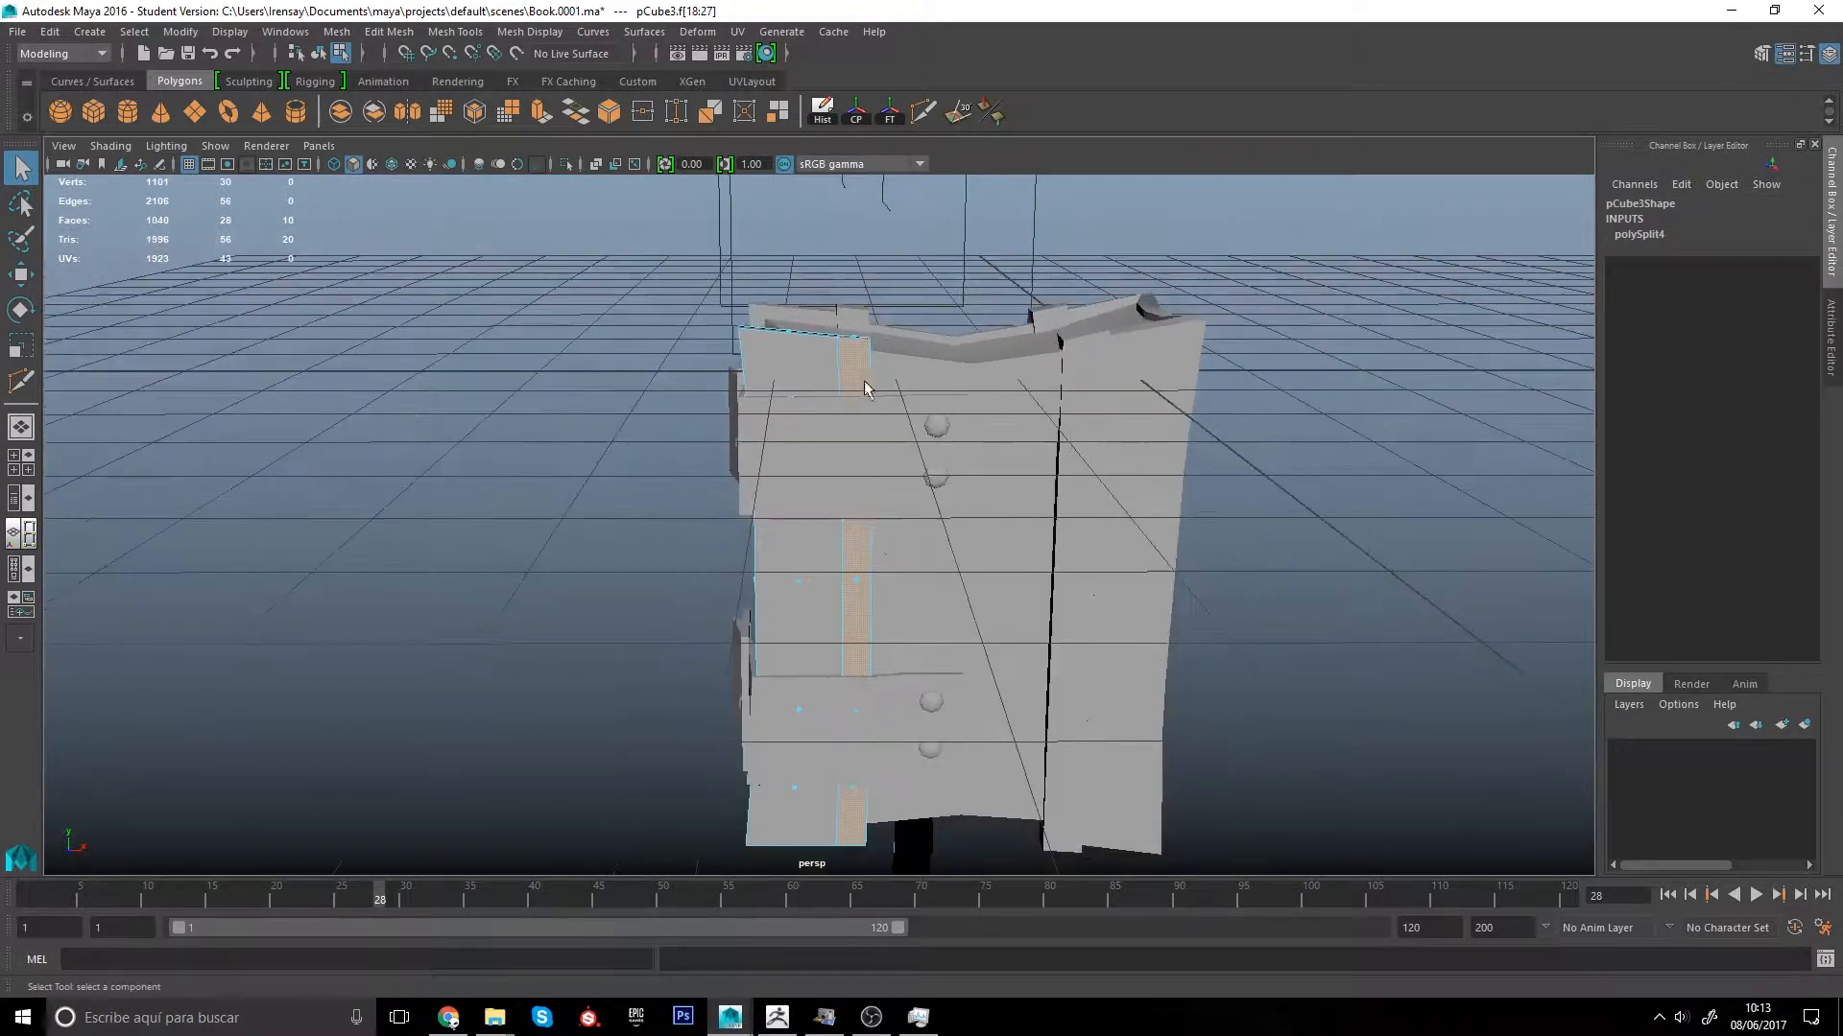
left_click_drag(864, 526, 773, 522, "alt")
right_click_drag(774, 522, 757, 625, "alt")
left_click_drag(758, 625, 817, 445, "alt")
left_click(797, 438, "shift")
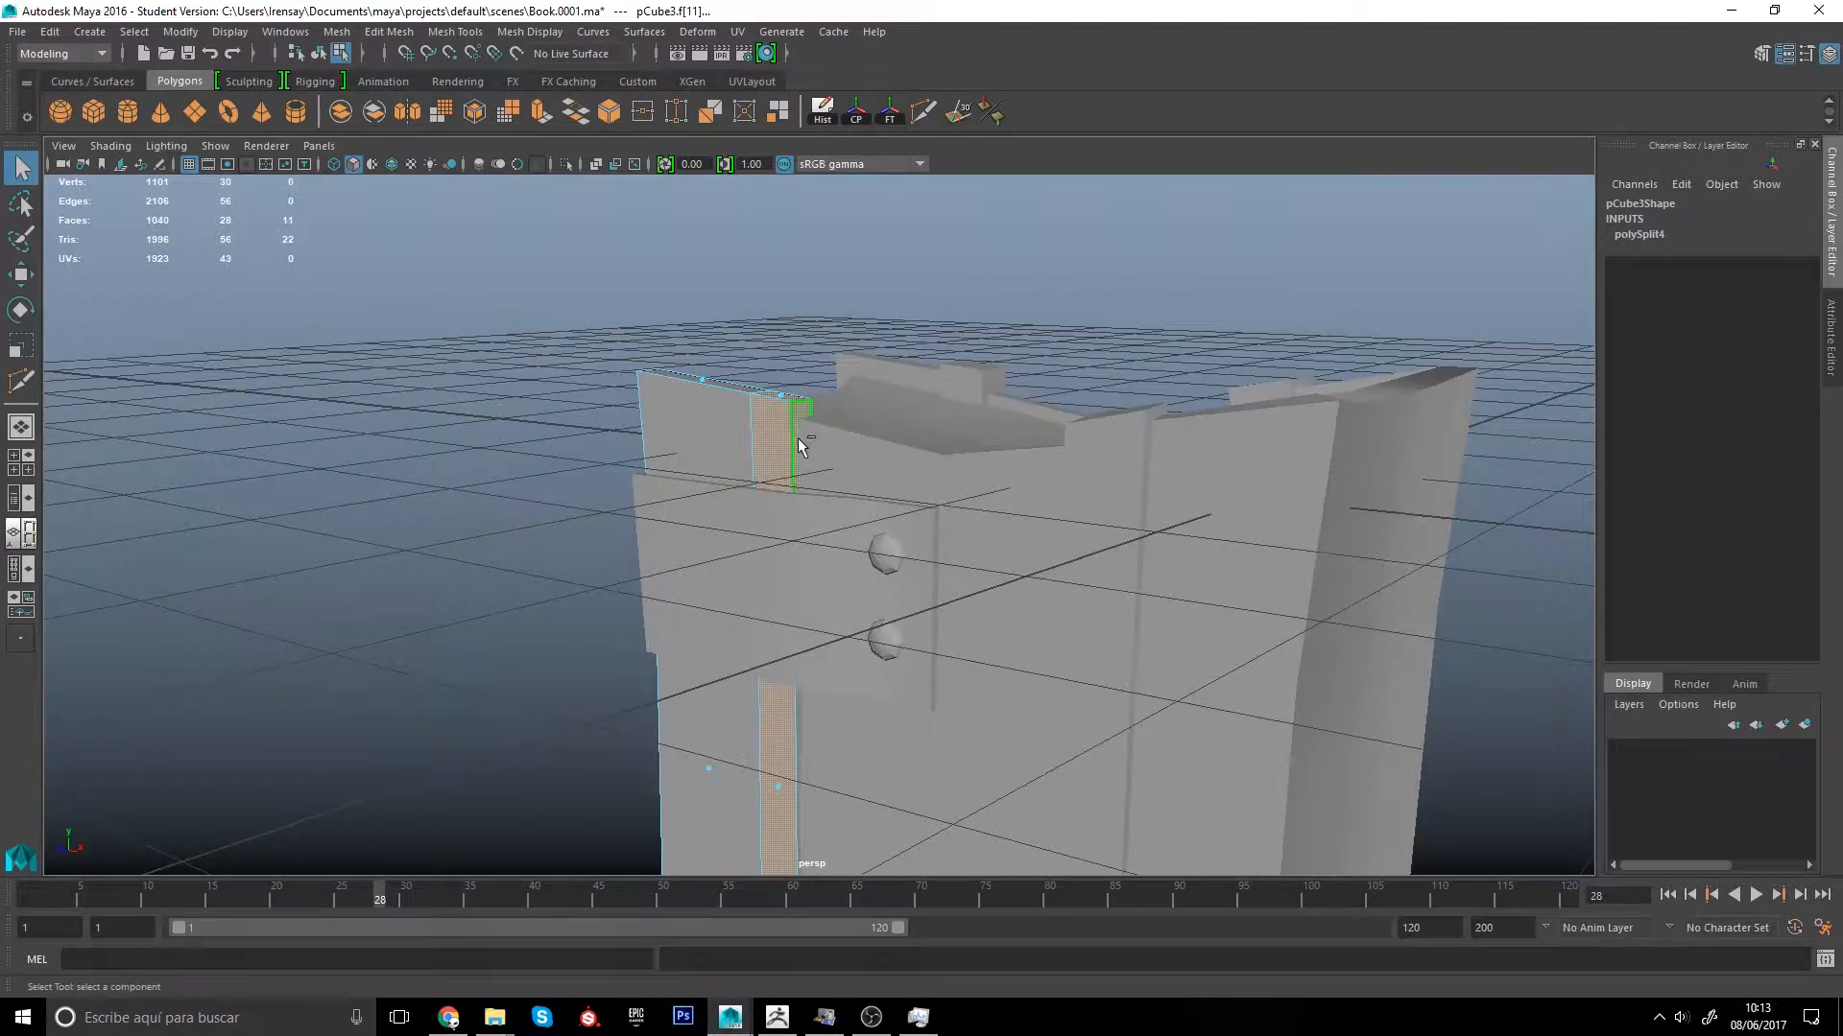
middle_click_drag(798, 603, 798, 488, "alt")
left_click_drag(824, 610, 745, 654, "alt")
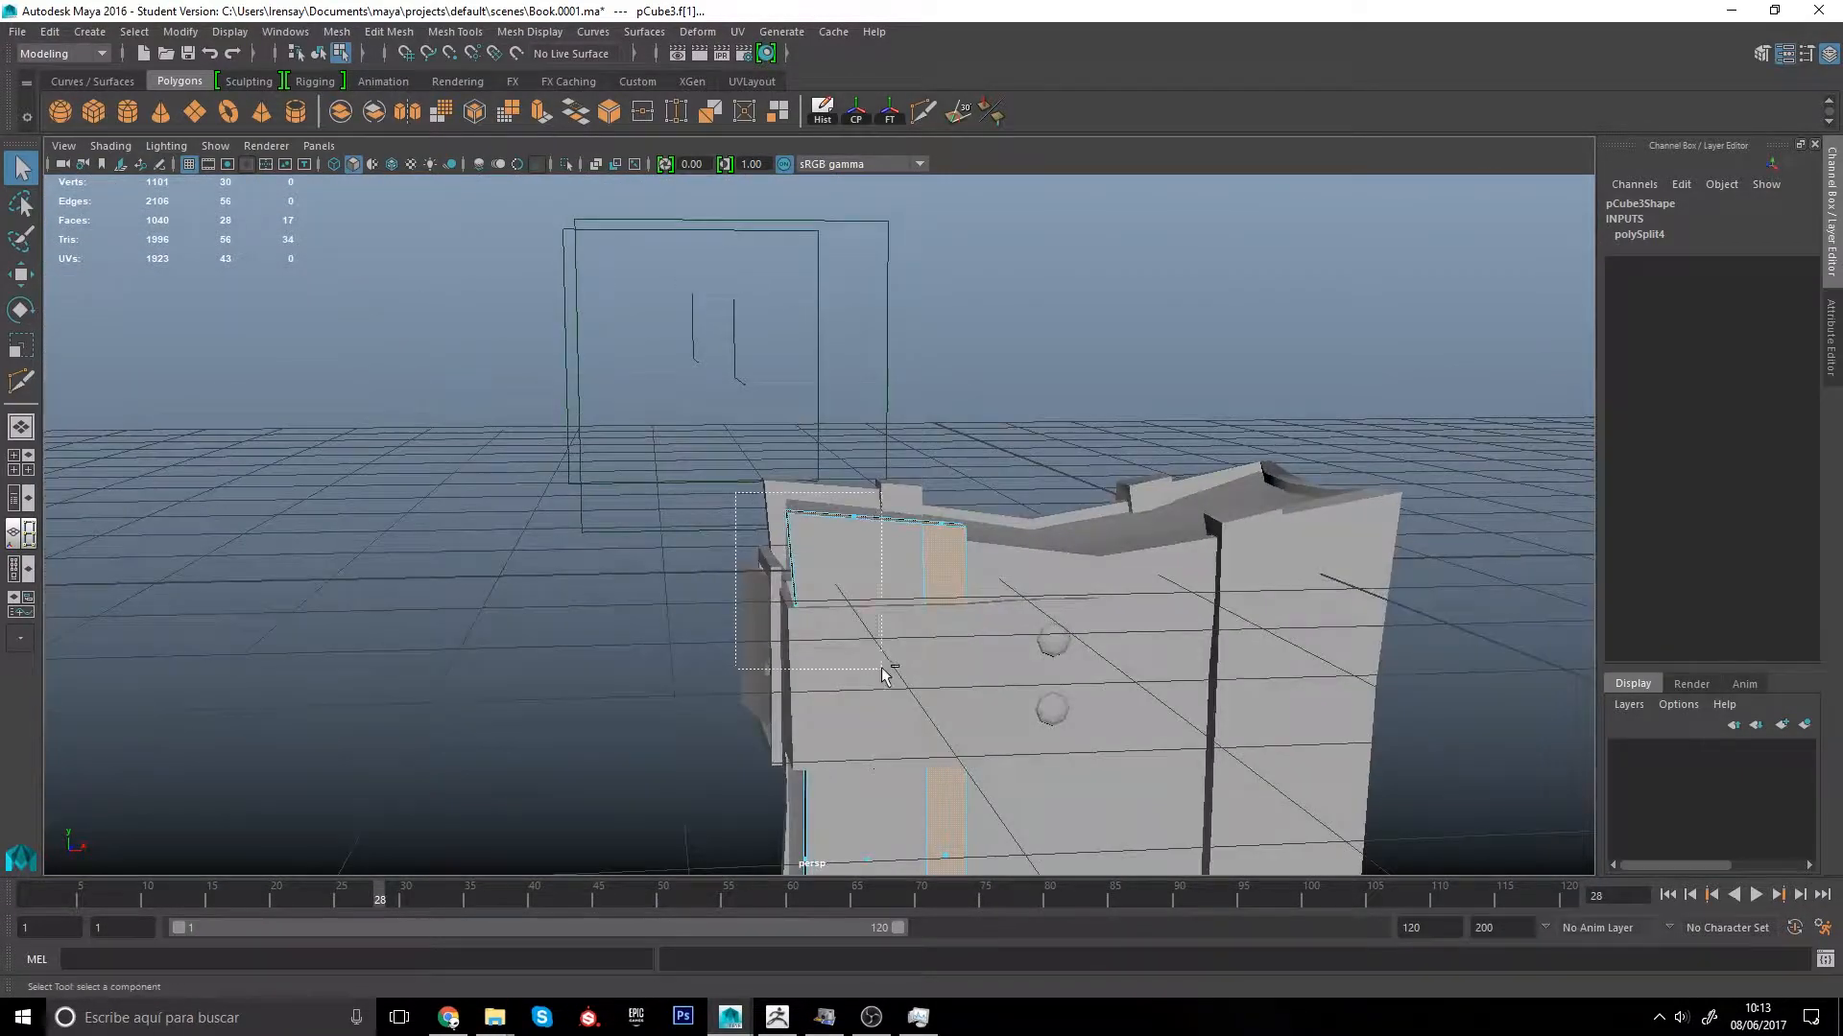
left_click_drag(883, 674, 883, 674)
left_click_drag(883, 674, 830, 427, "alt")
Step: Try extruding the selected strip directly on the strap-side back panel with a thickness of 0.05, and undo the extrusion
right_click_drag(877, 567, 879, 617, "shift")
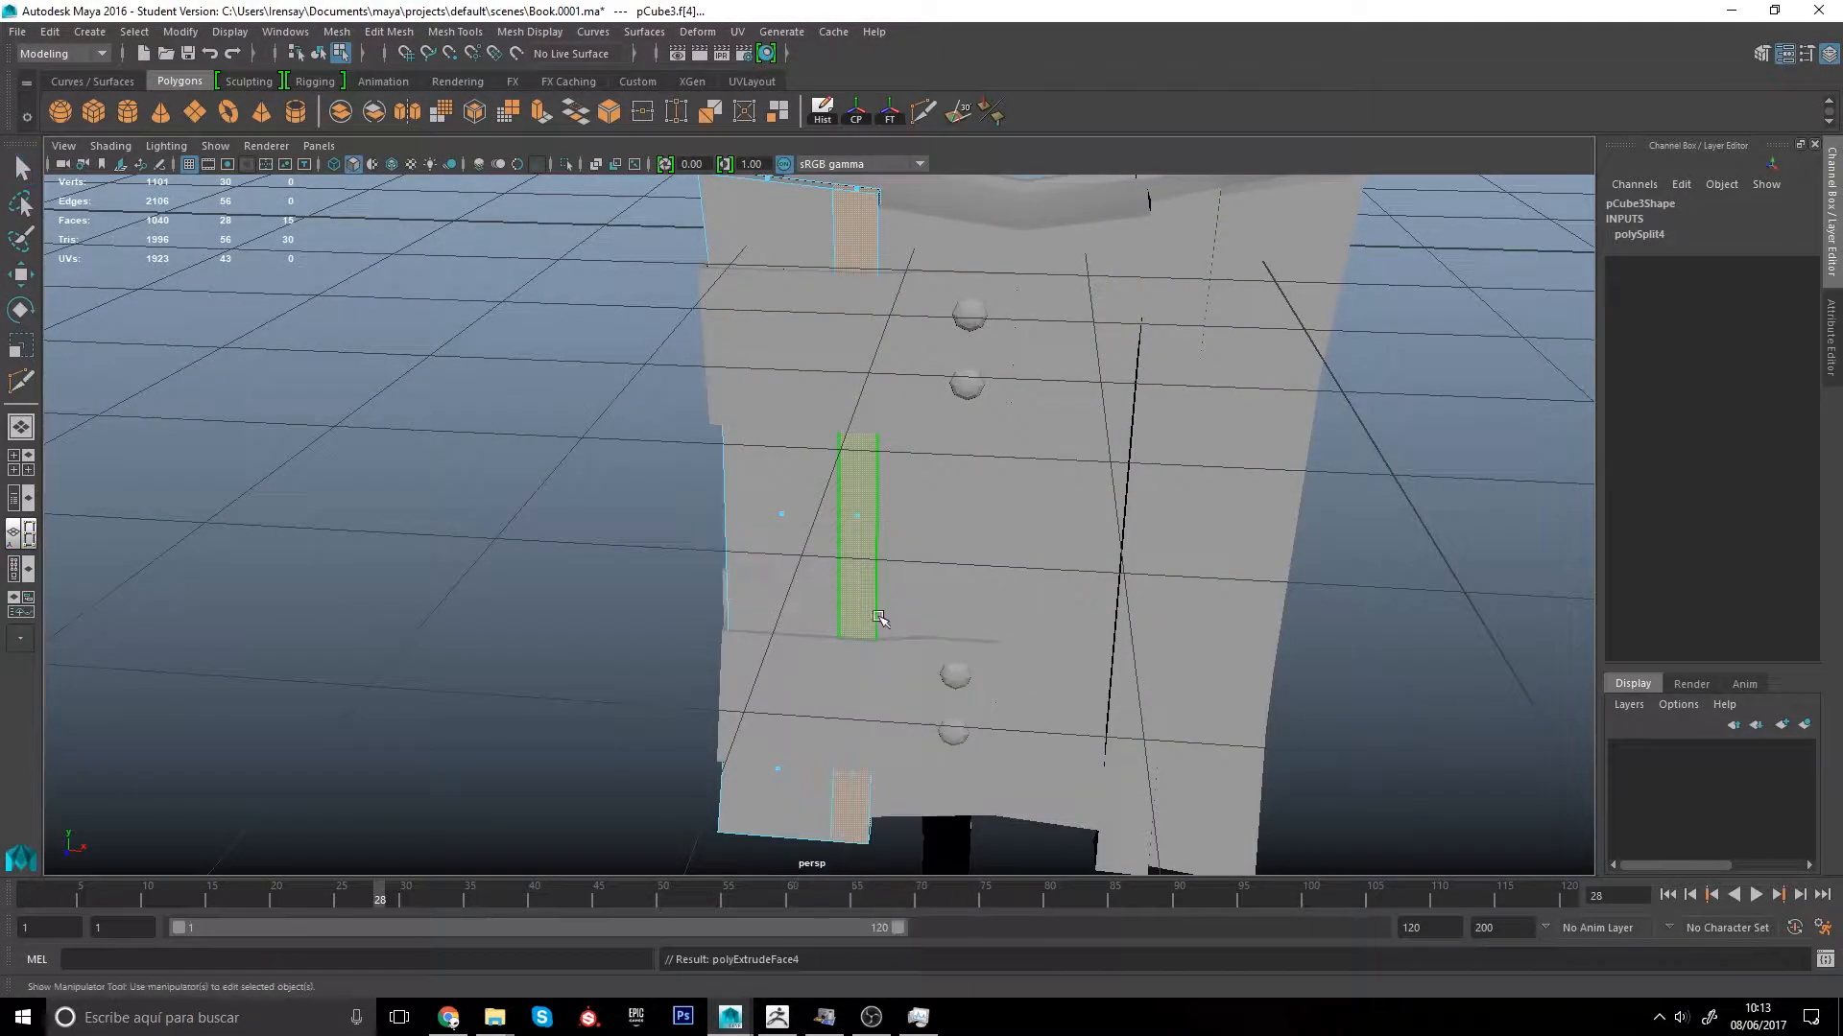
middle_click_drag(936, 606, 943, 726, "alt")
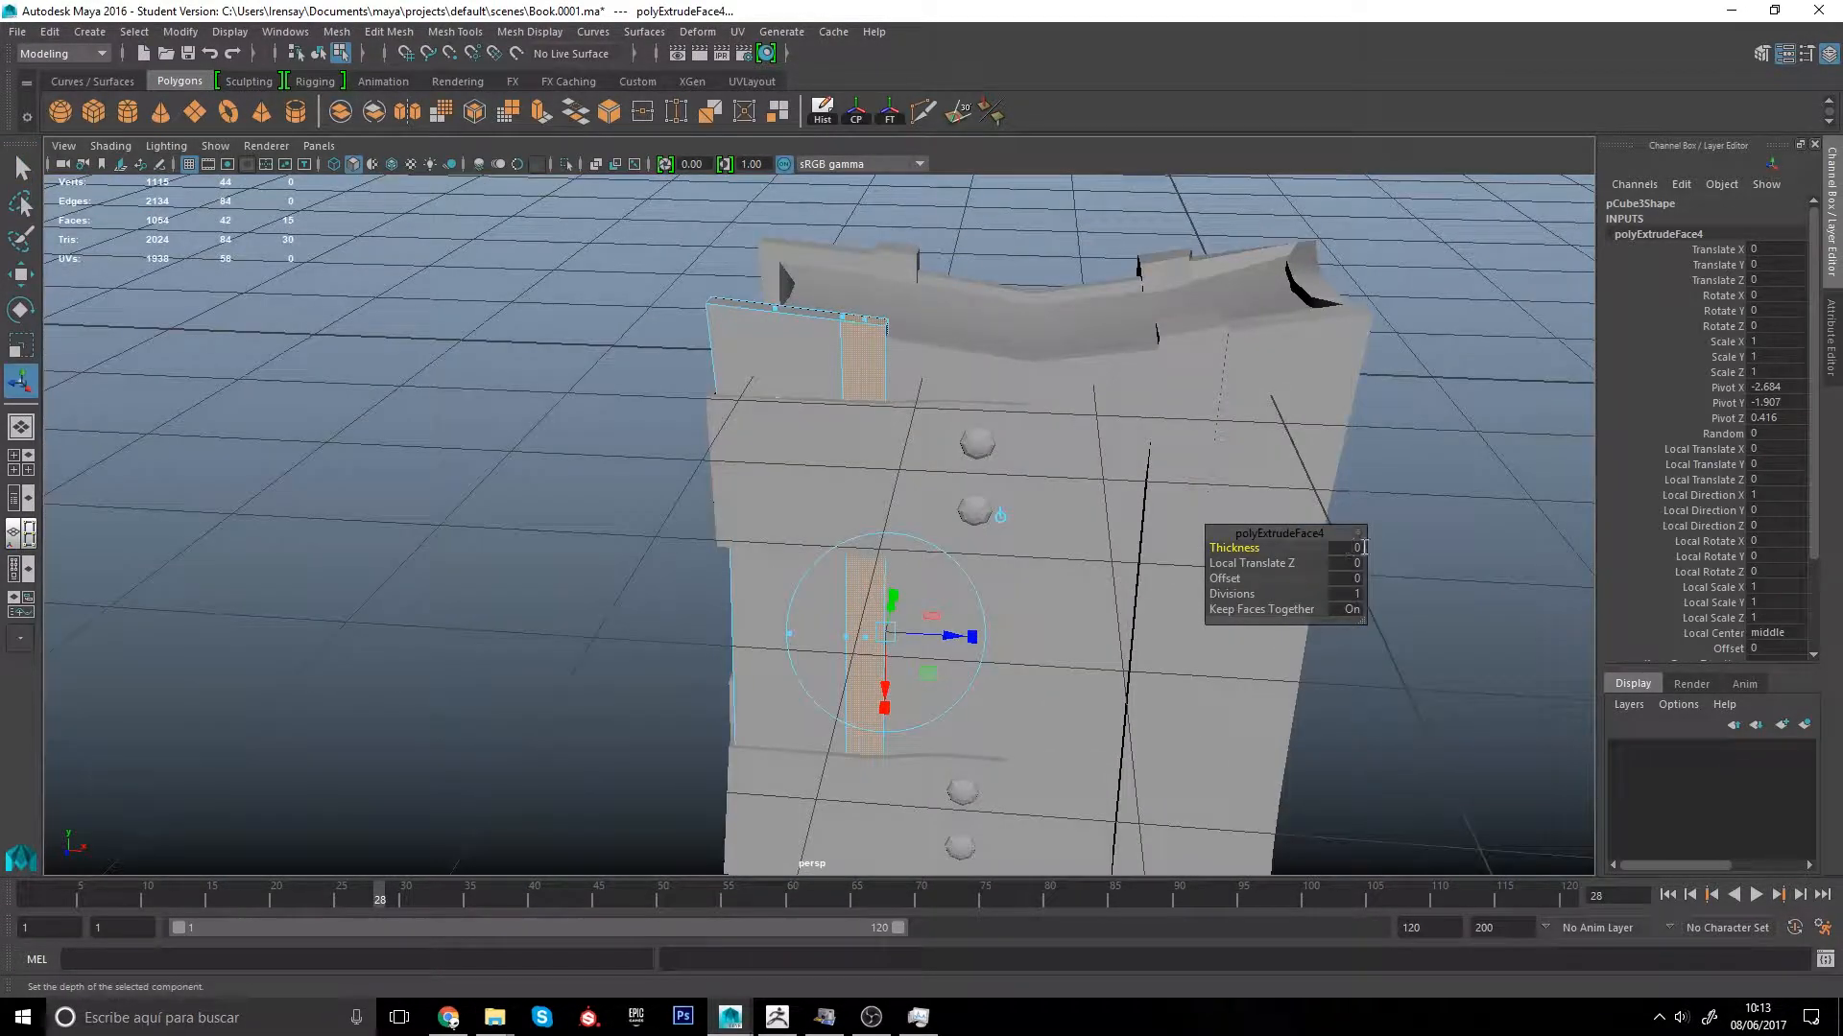
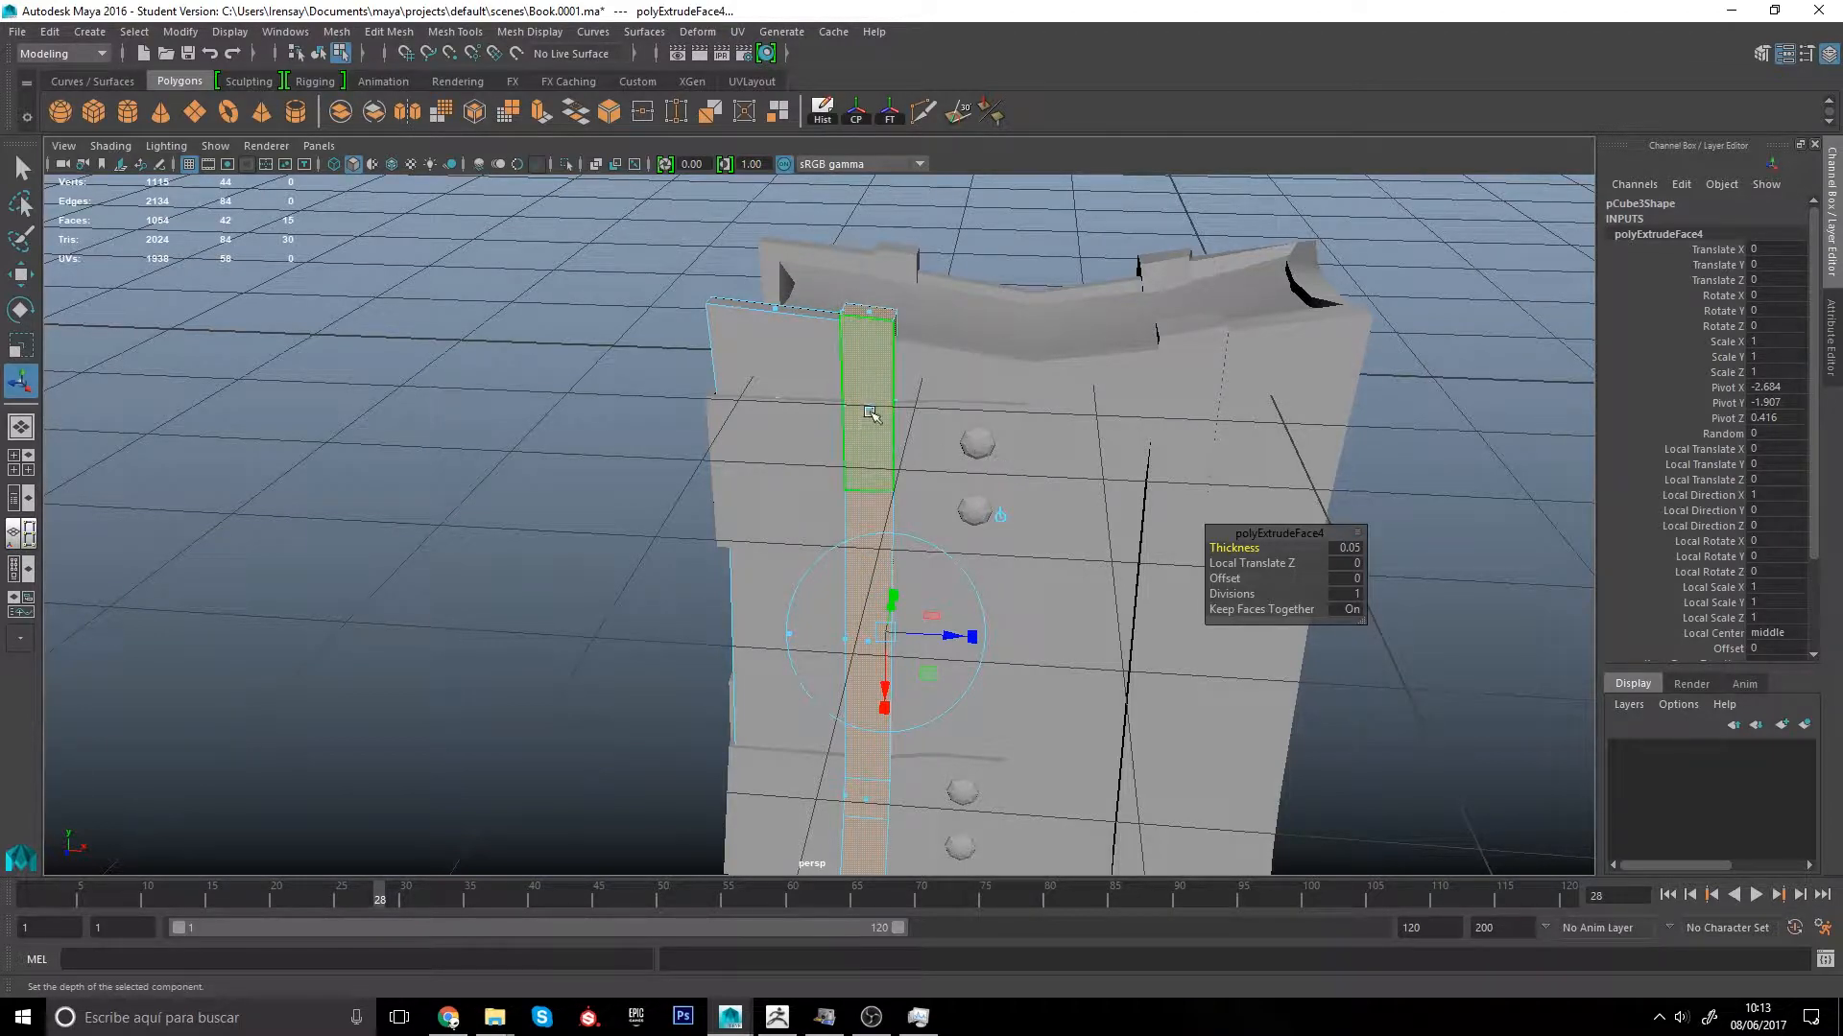
right_click_drag(897, 398, 879, 333, "alt")
left_click(933, 271)
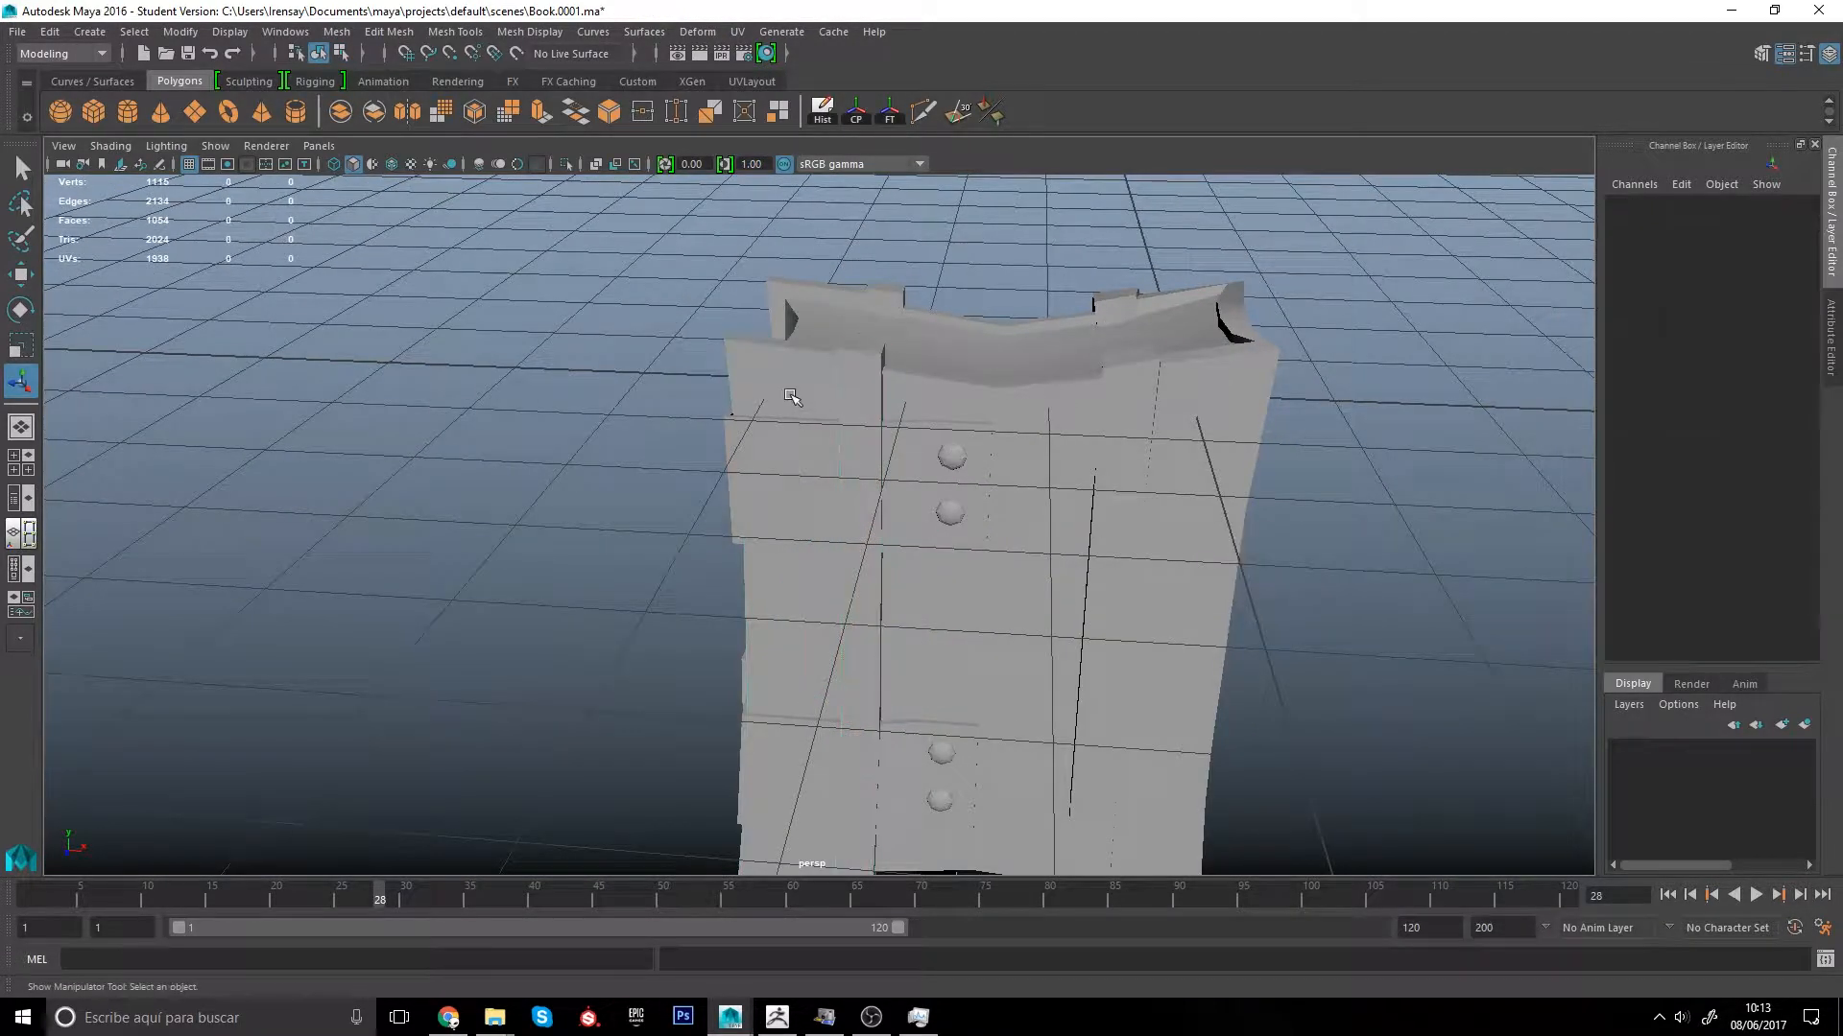
left_click(790, 394)
left_click_drag(792, 389, 844, 415, "alt")
key("ctrl+z")
key("ctrl+z")
key("ctrl+z")
key("ctrl+z")
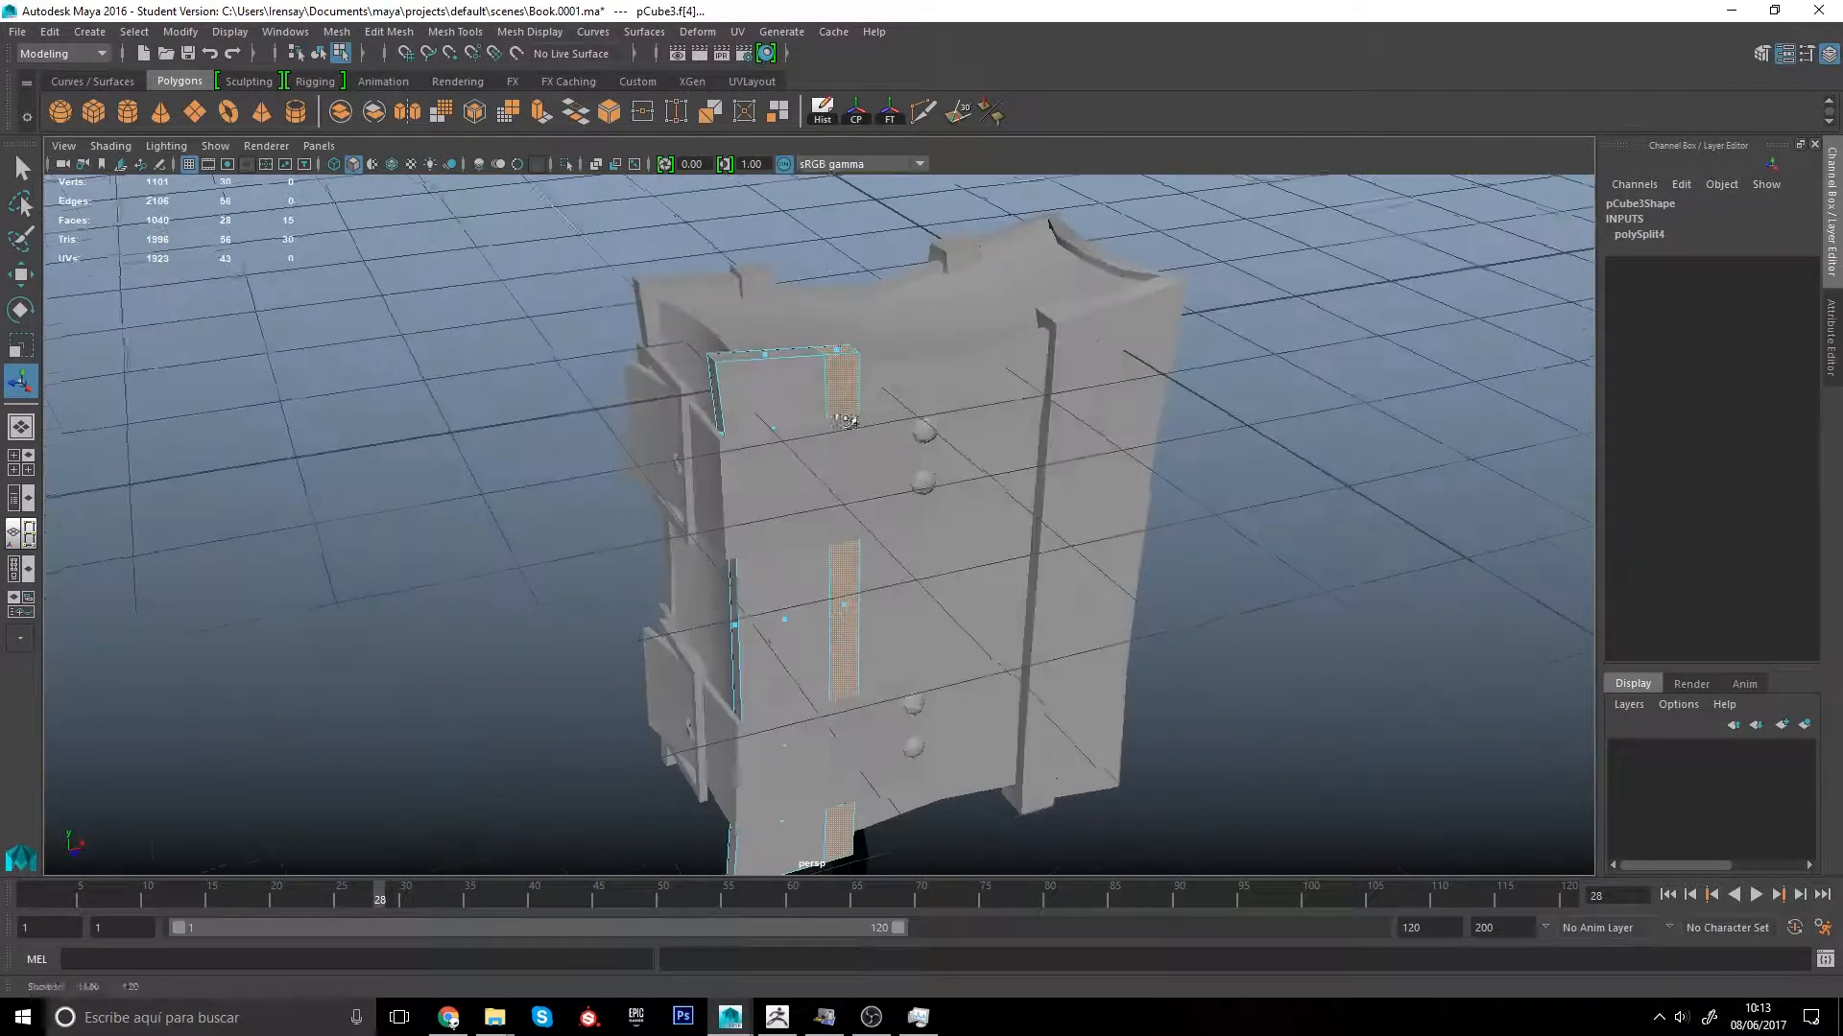
Step: Duplicate the selected border strip of the strap-side back panel as a separate mesh
right_click(889, 459, "shift")
left_click(867, 729)
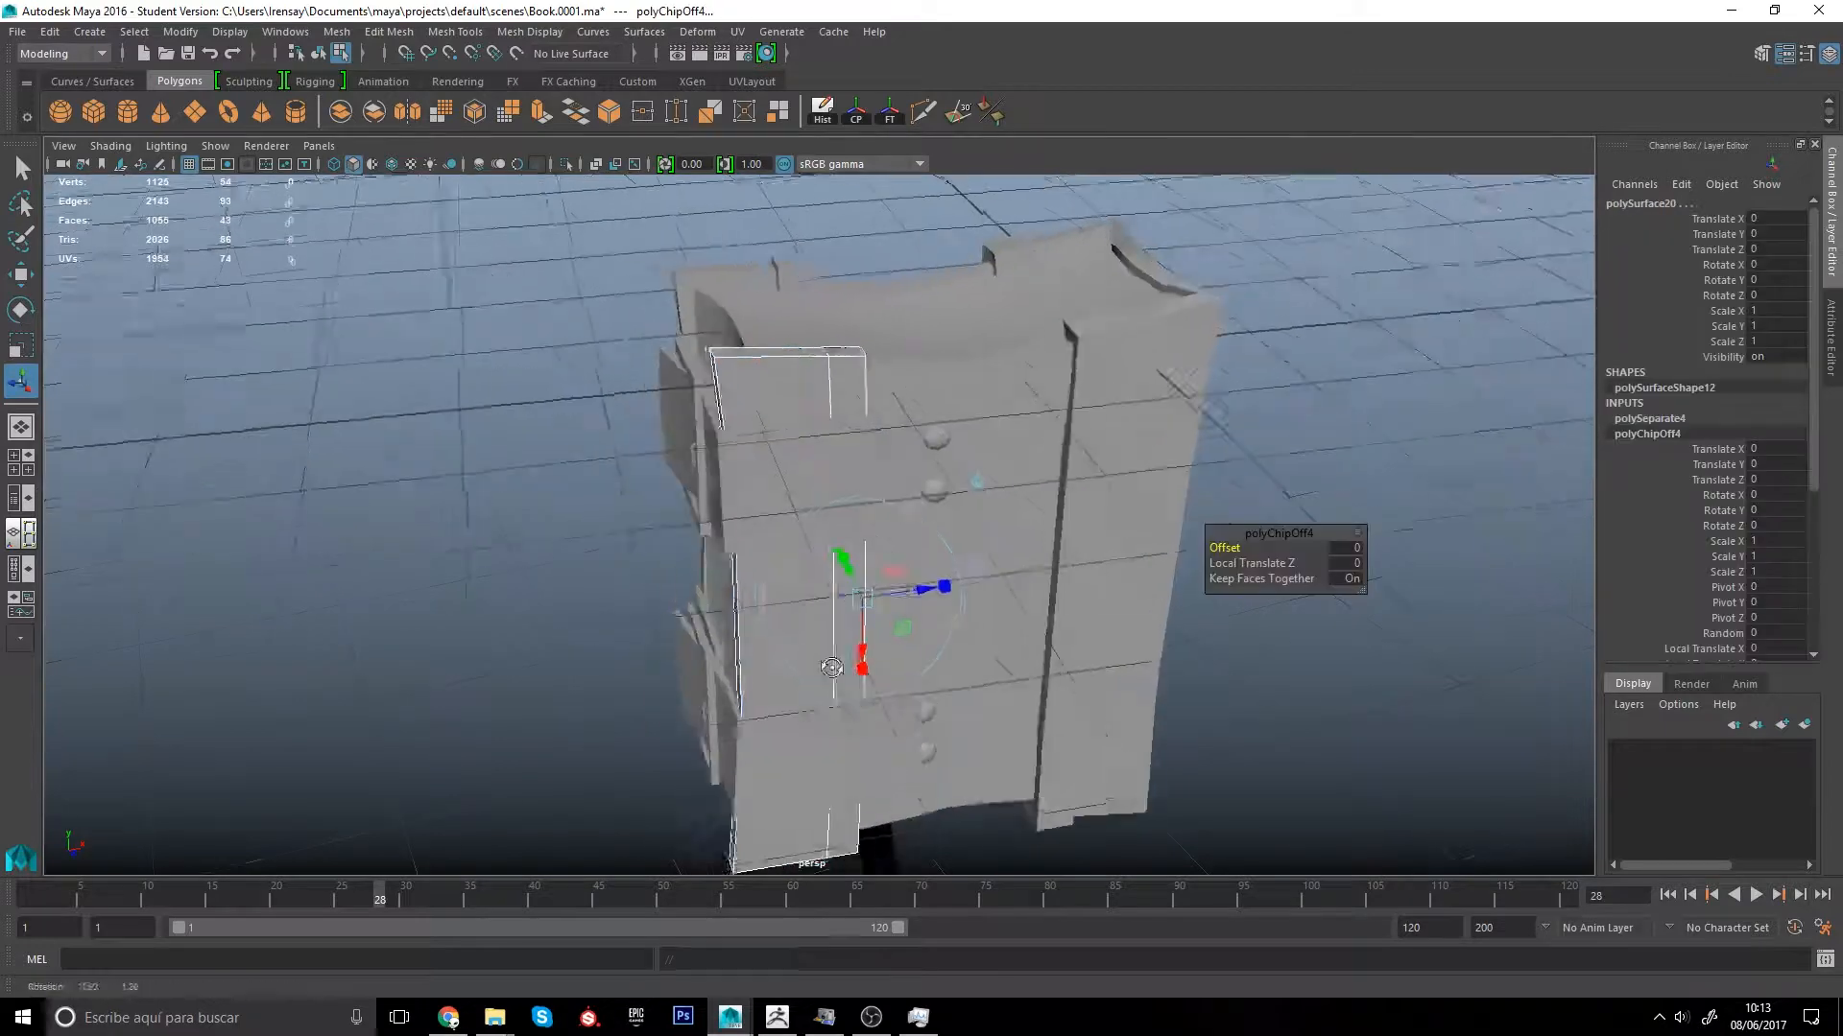
key("F8")
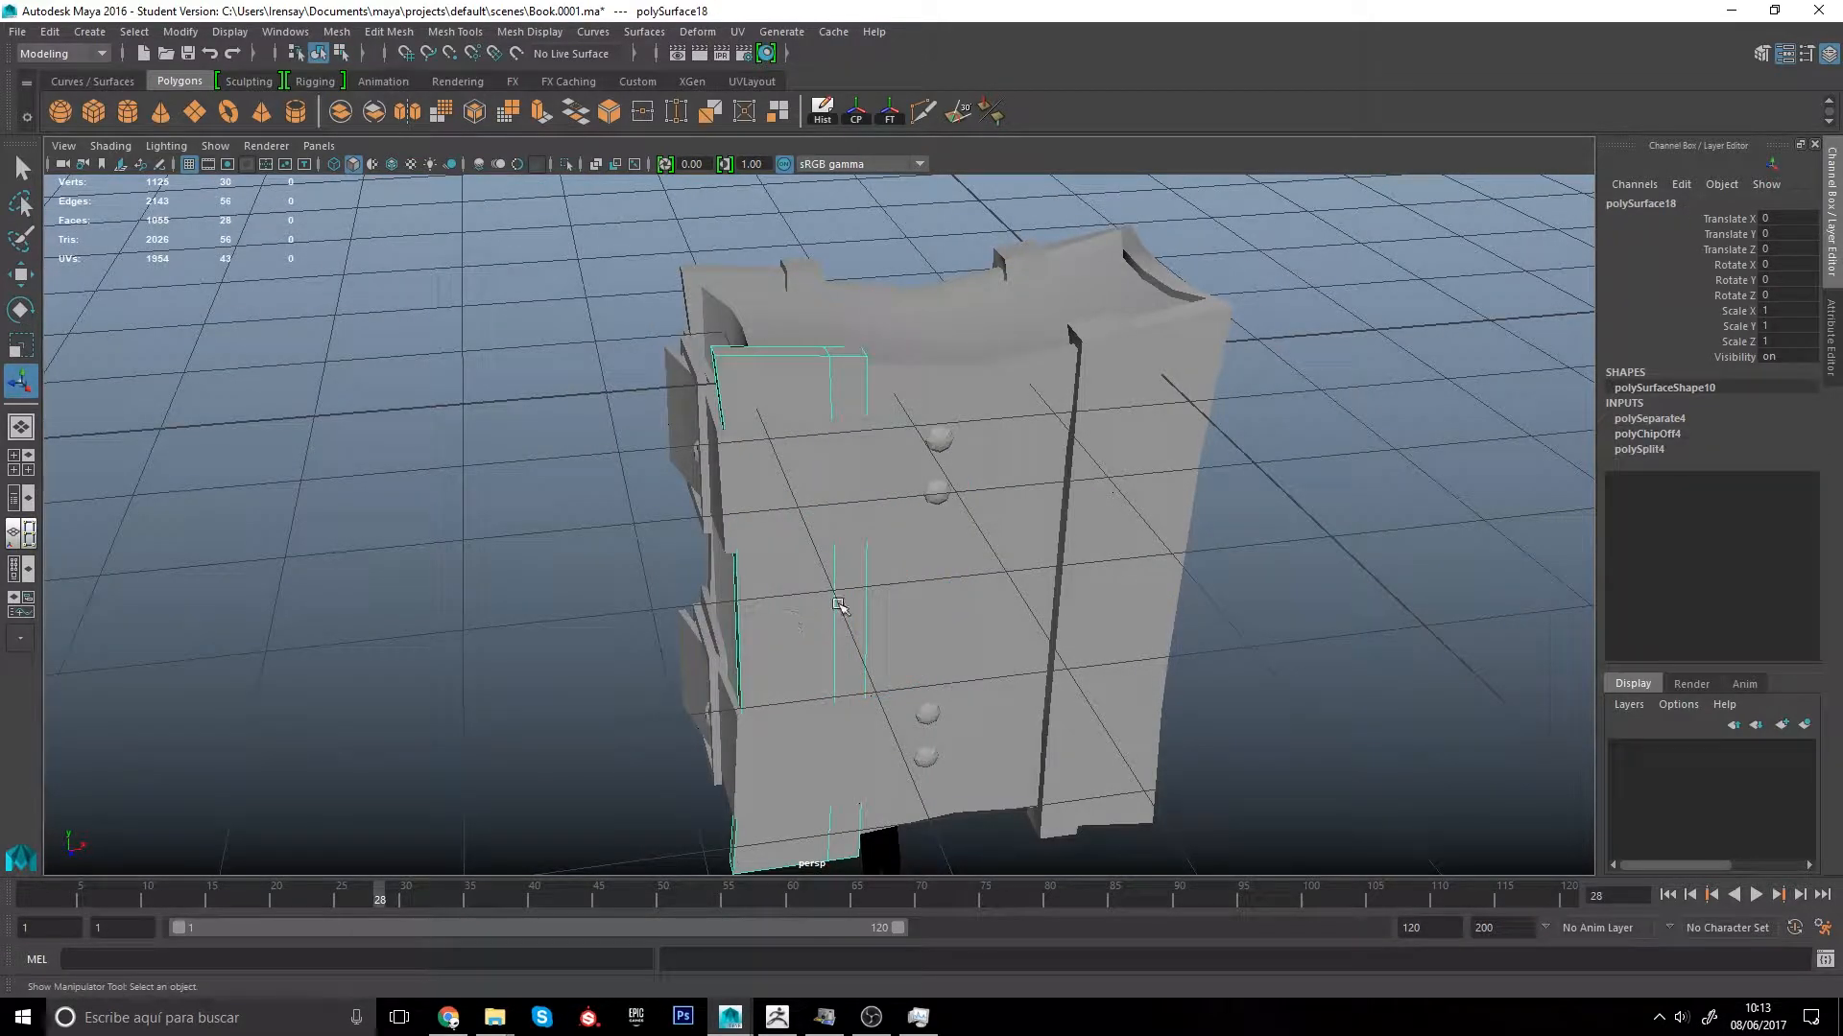
key("ctrl+z")
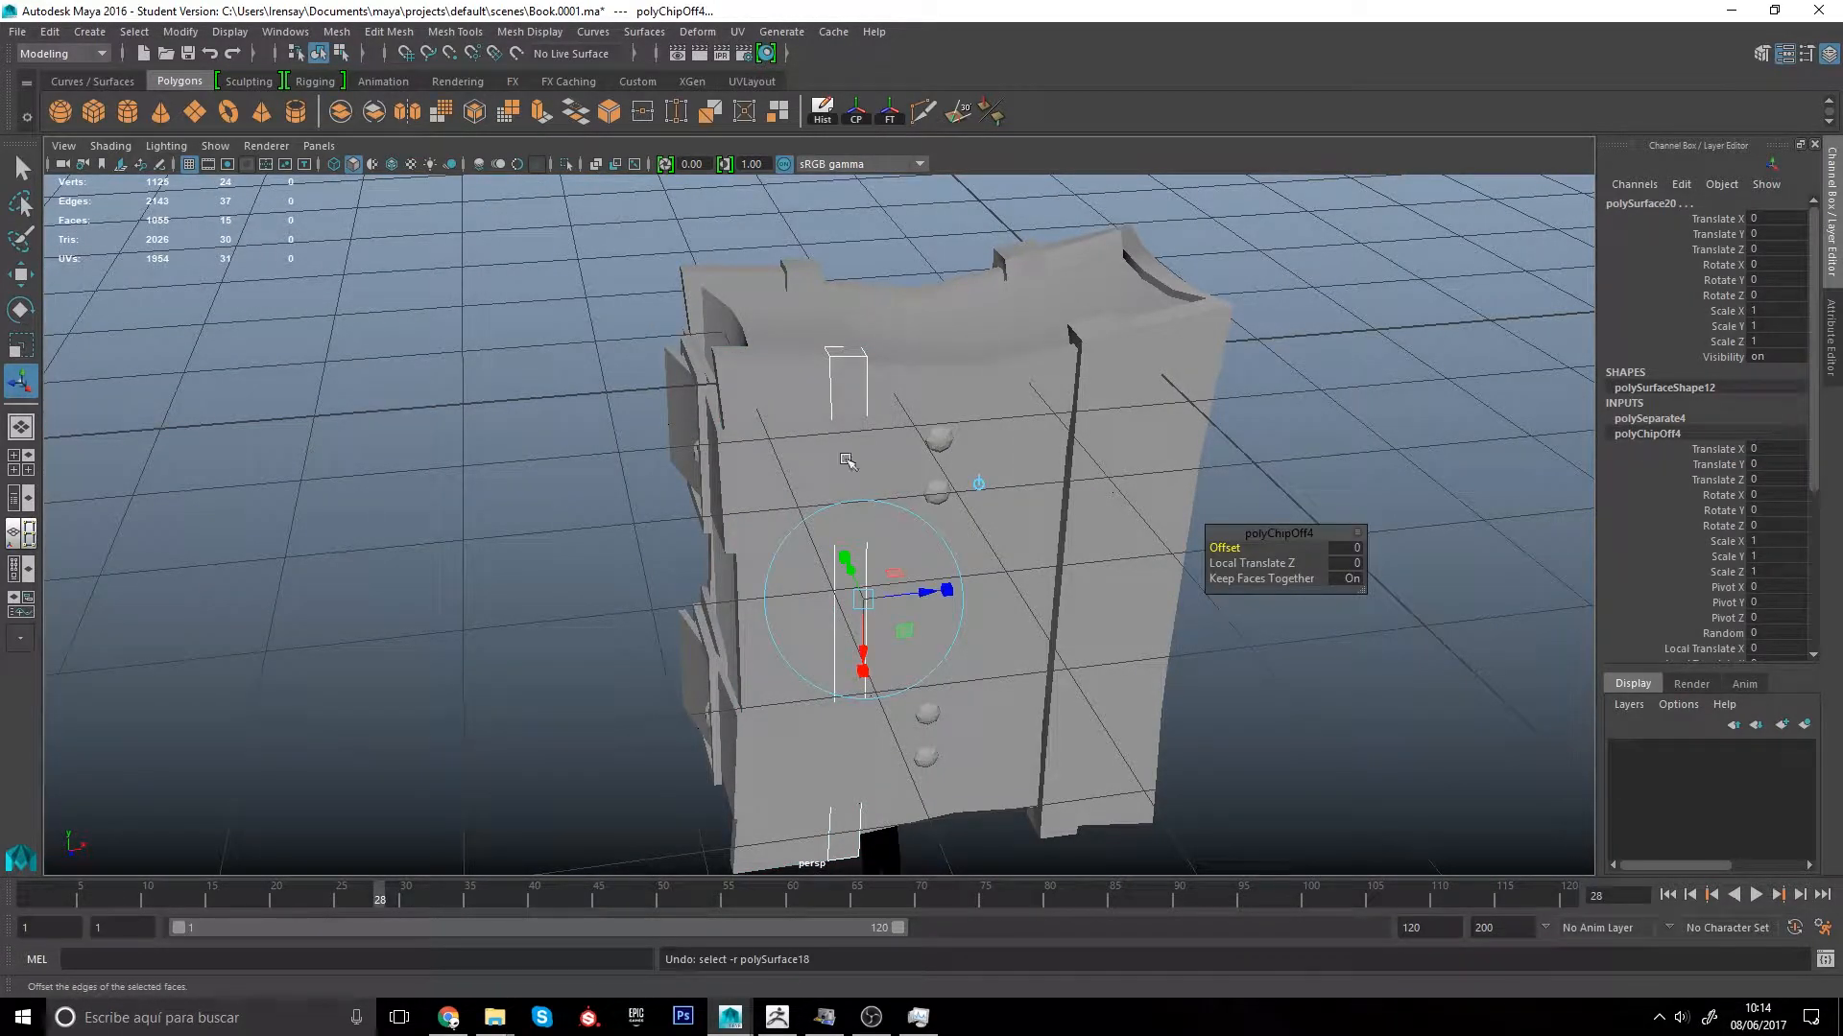
Step: Select all faces of the duplicated strap-side strip and extrude them with a thickness of 0.05
key("F8")
left_click_drag(847, 408, 790, 385)
left_click_drag(835, 297, 874, 427, "alt")
right_click_drag(875, 449, 884, 498, "shift")
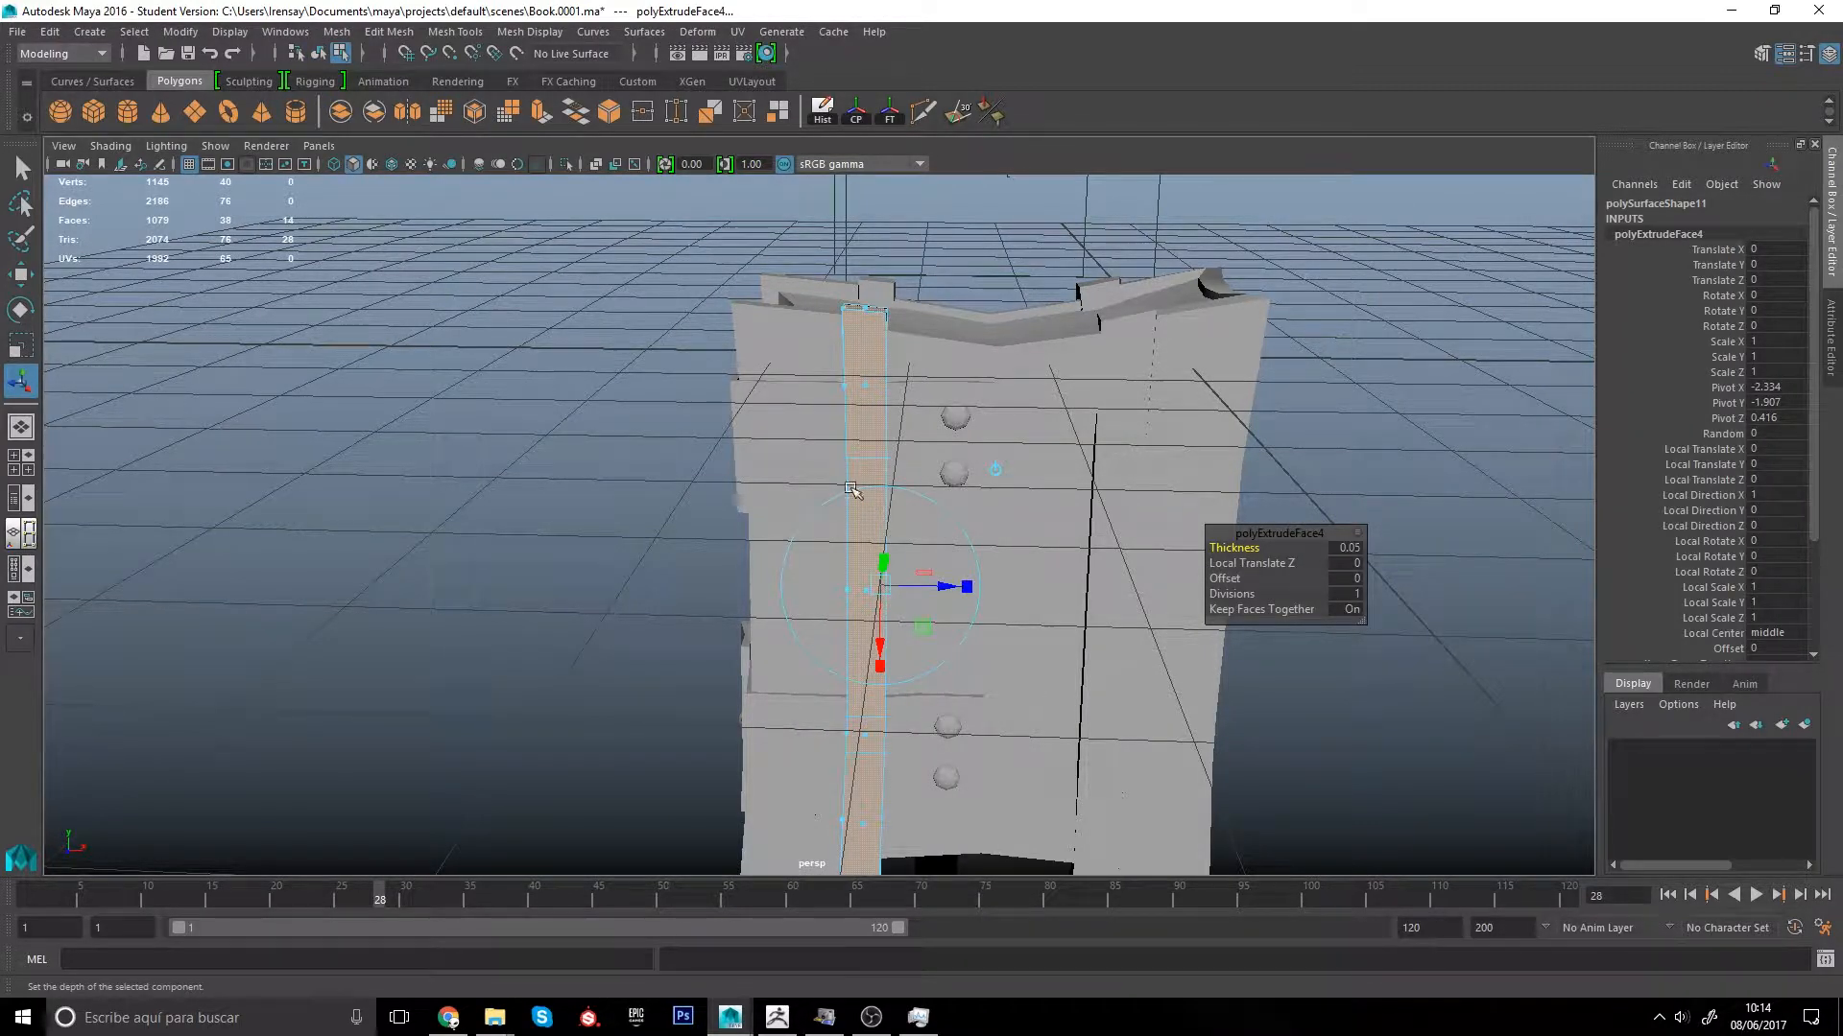
left_click_drag(947, 451, 988, 451, "alt")
left_click(938, 260)
Step: Move the edge loop of the upper strap on the back cover outward so the strap passes over the raised trim
left_click_drag(953, 377, 761, 662, "alt")
middle_click_drag(761, 663, 909, 692, "alt")
right_click_drag(909, 693, 986, 732, "alt")
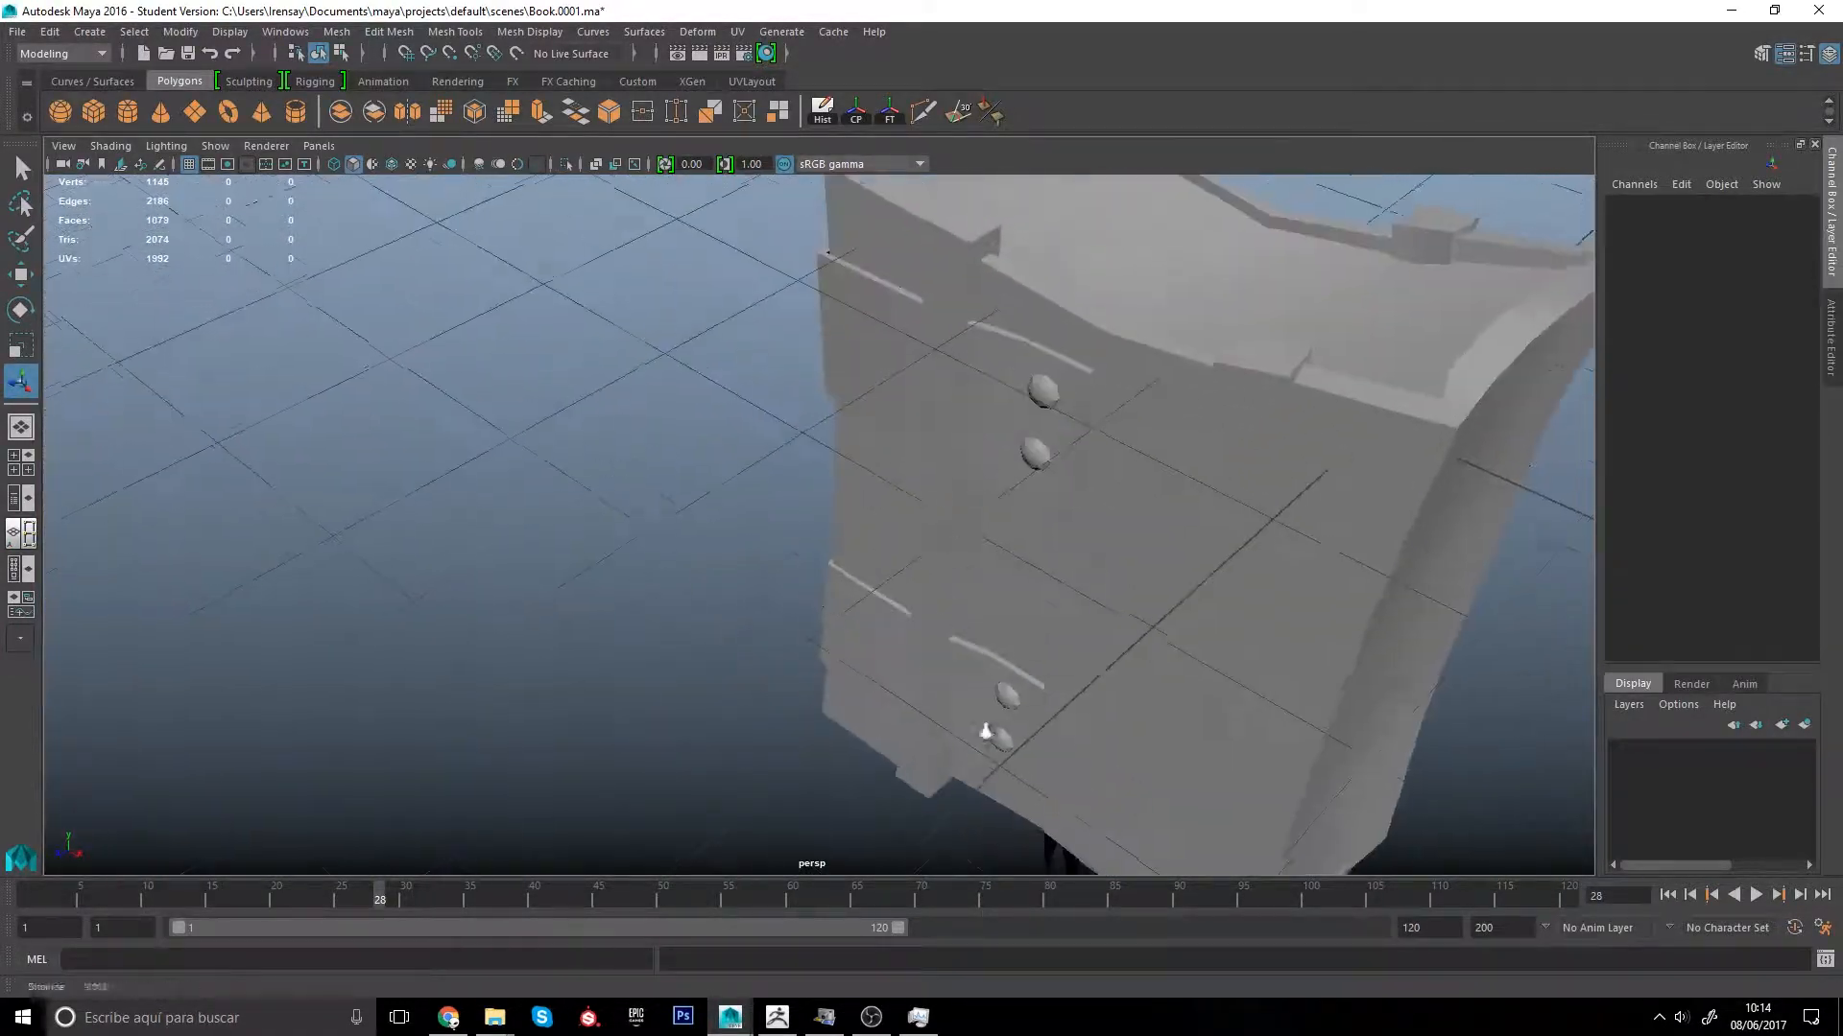
middle_click_drag(984, 407, 995, 567, "alt")
left_click(995, 567)
scroll(996, 548, "up", 2)
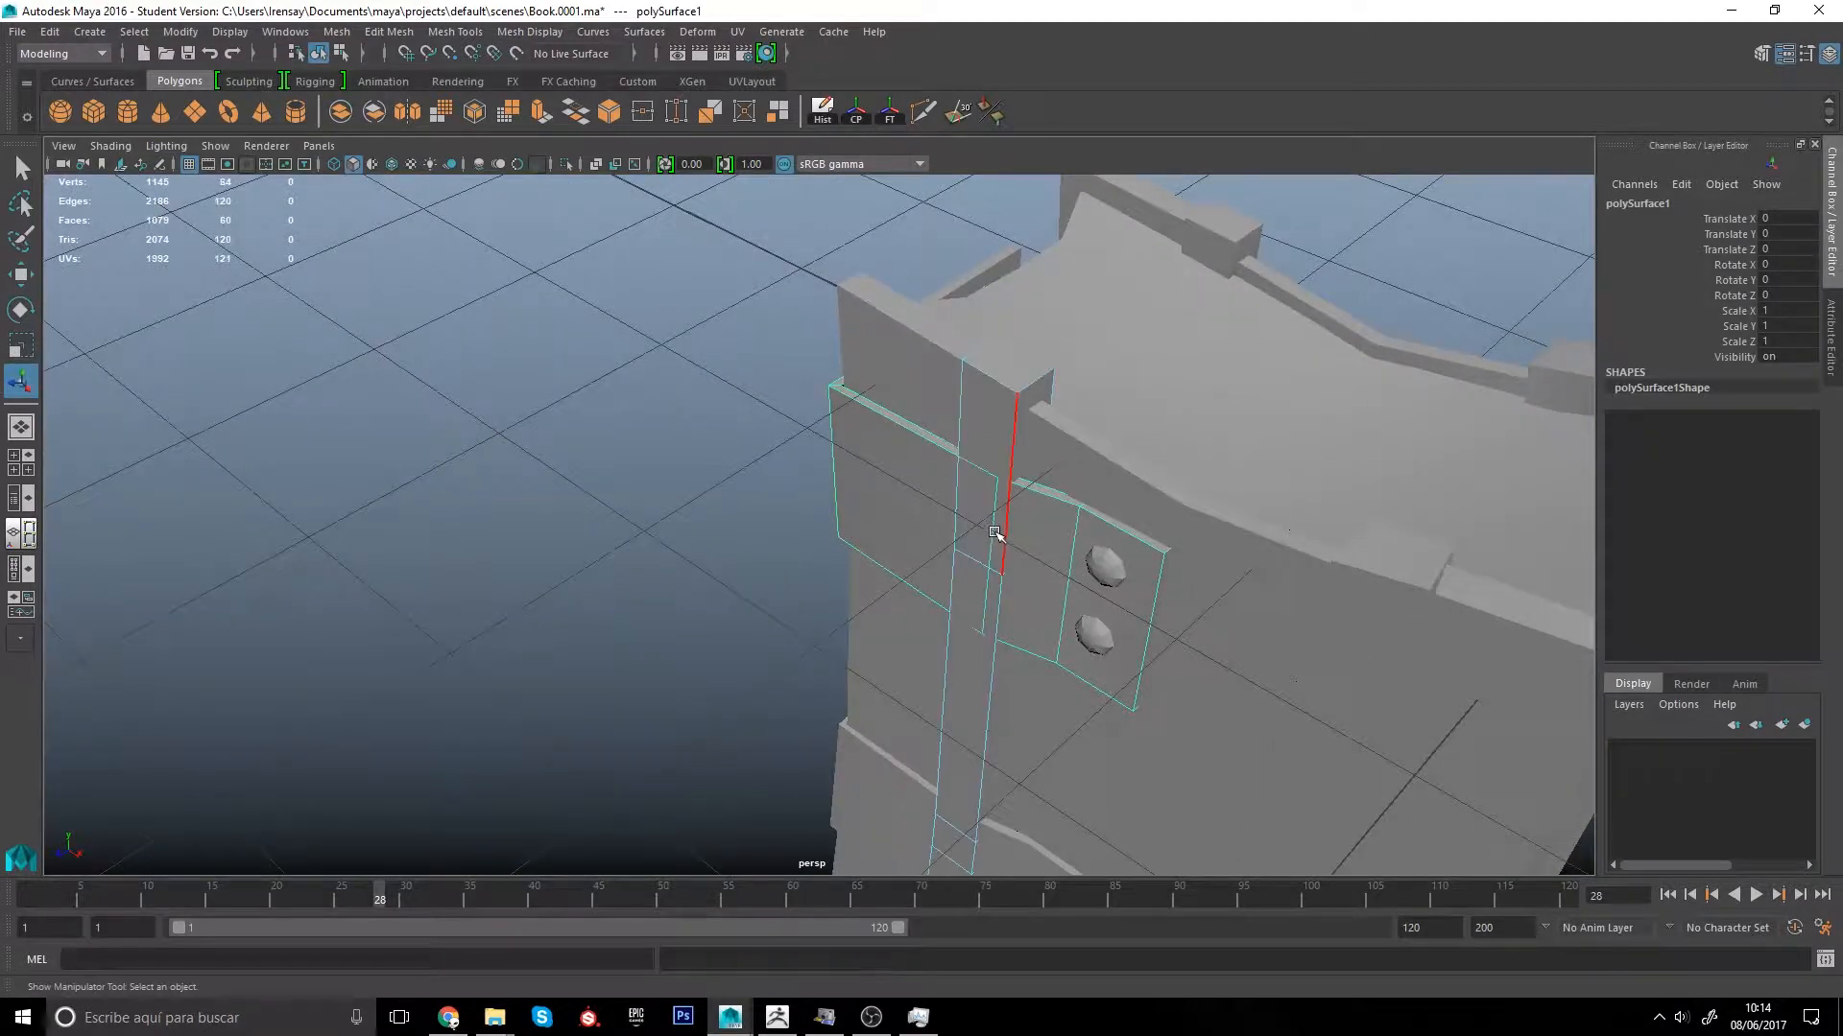
key("ctrl+z")
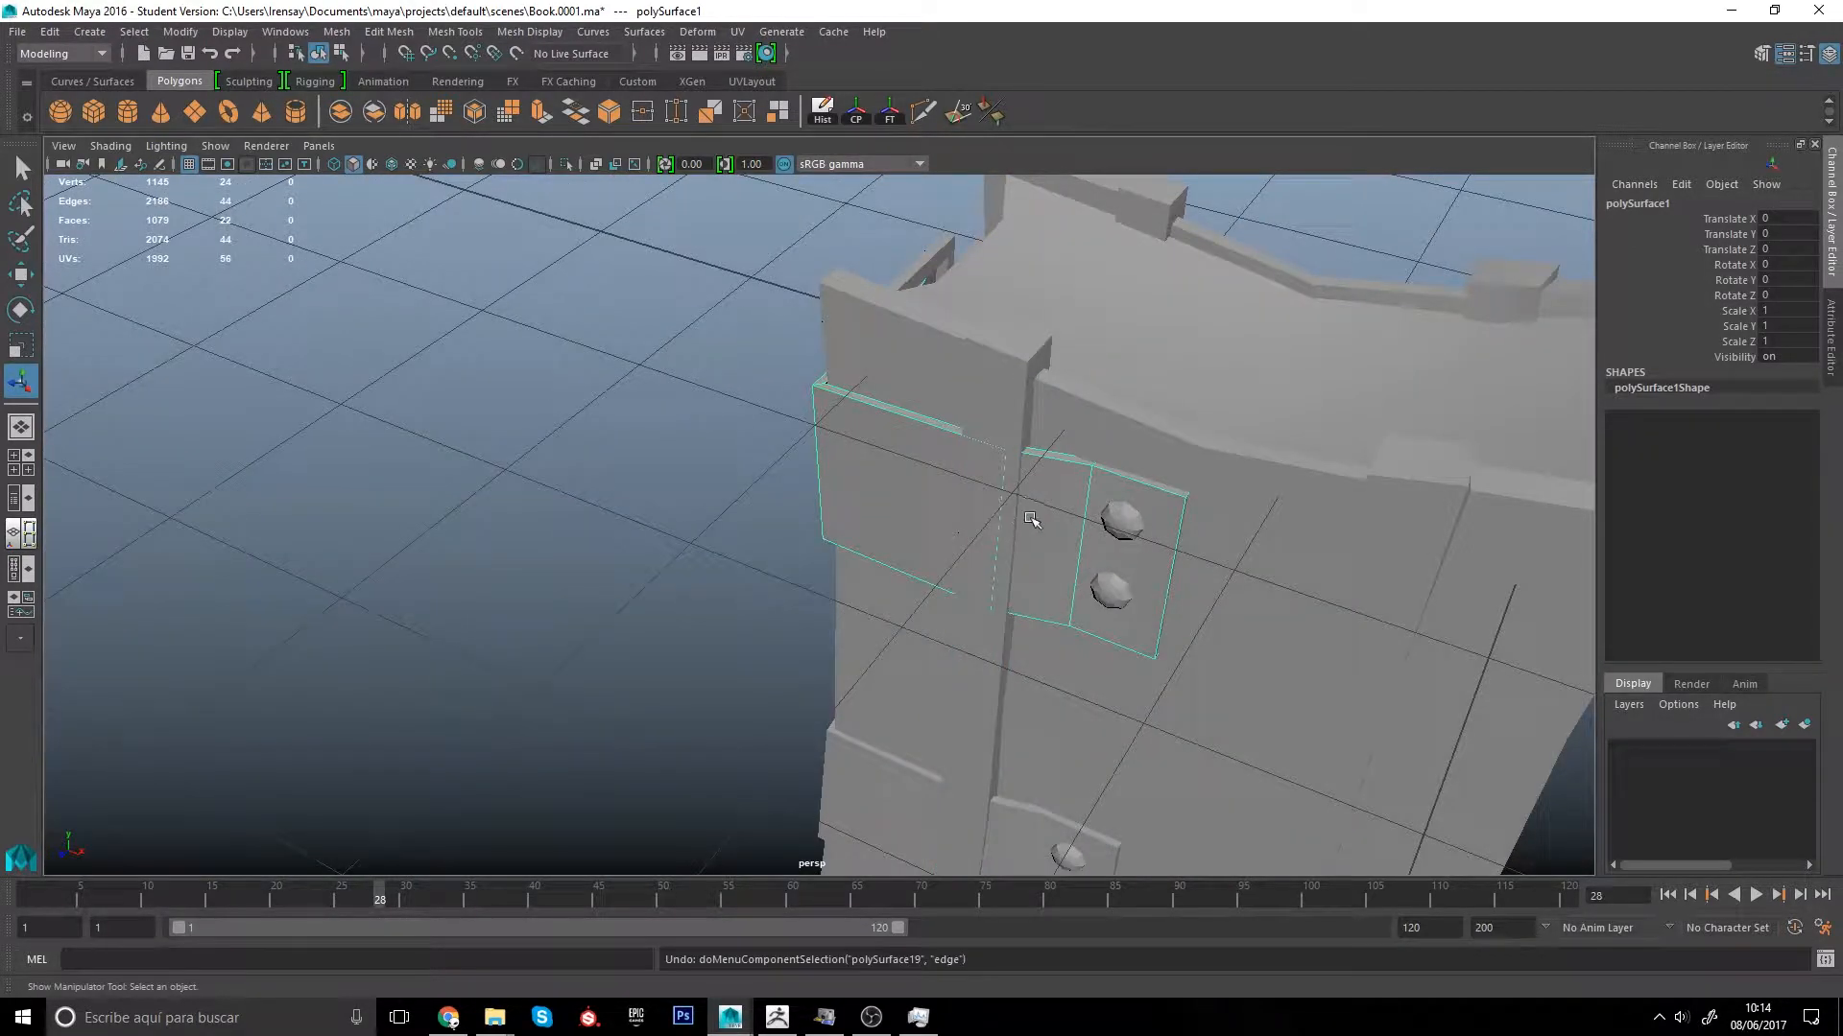
right_click_drag(1046, 516, 1047, 503)
left_click(1008, 511)
key("4")
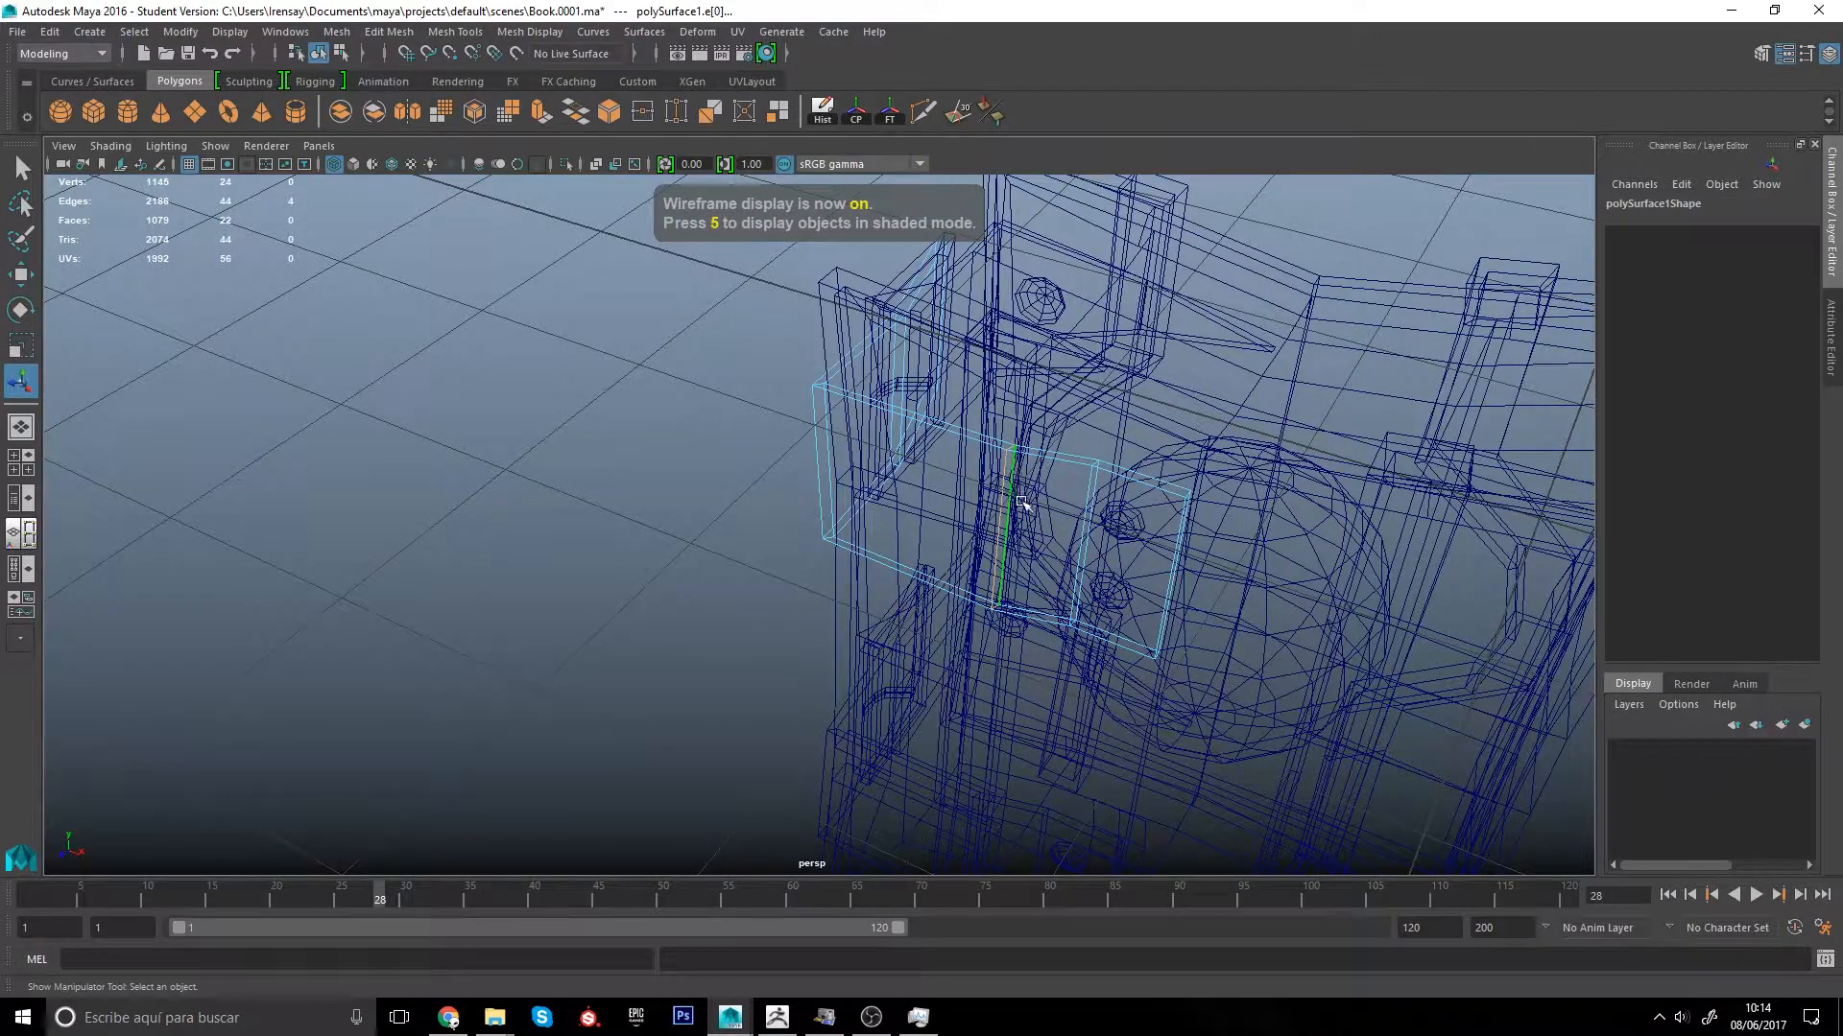
key("5")
key("w")
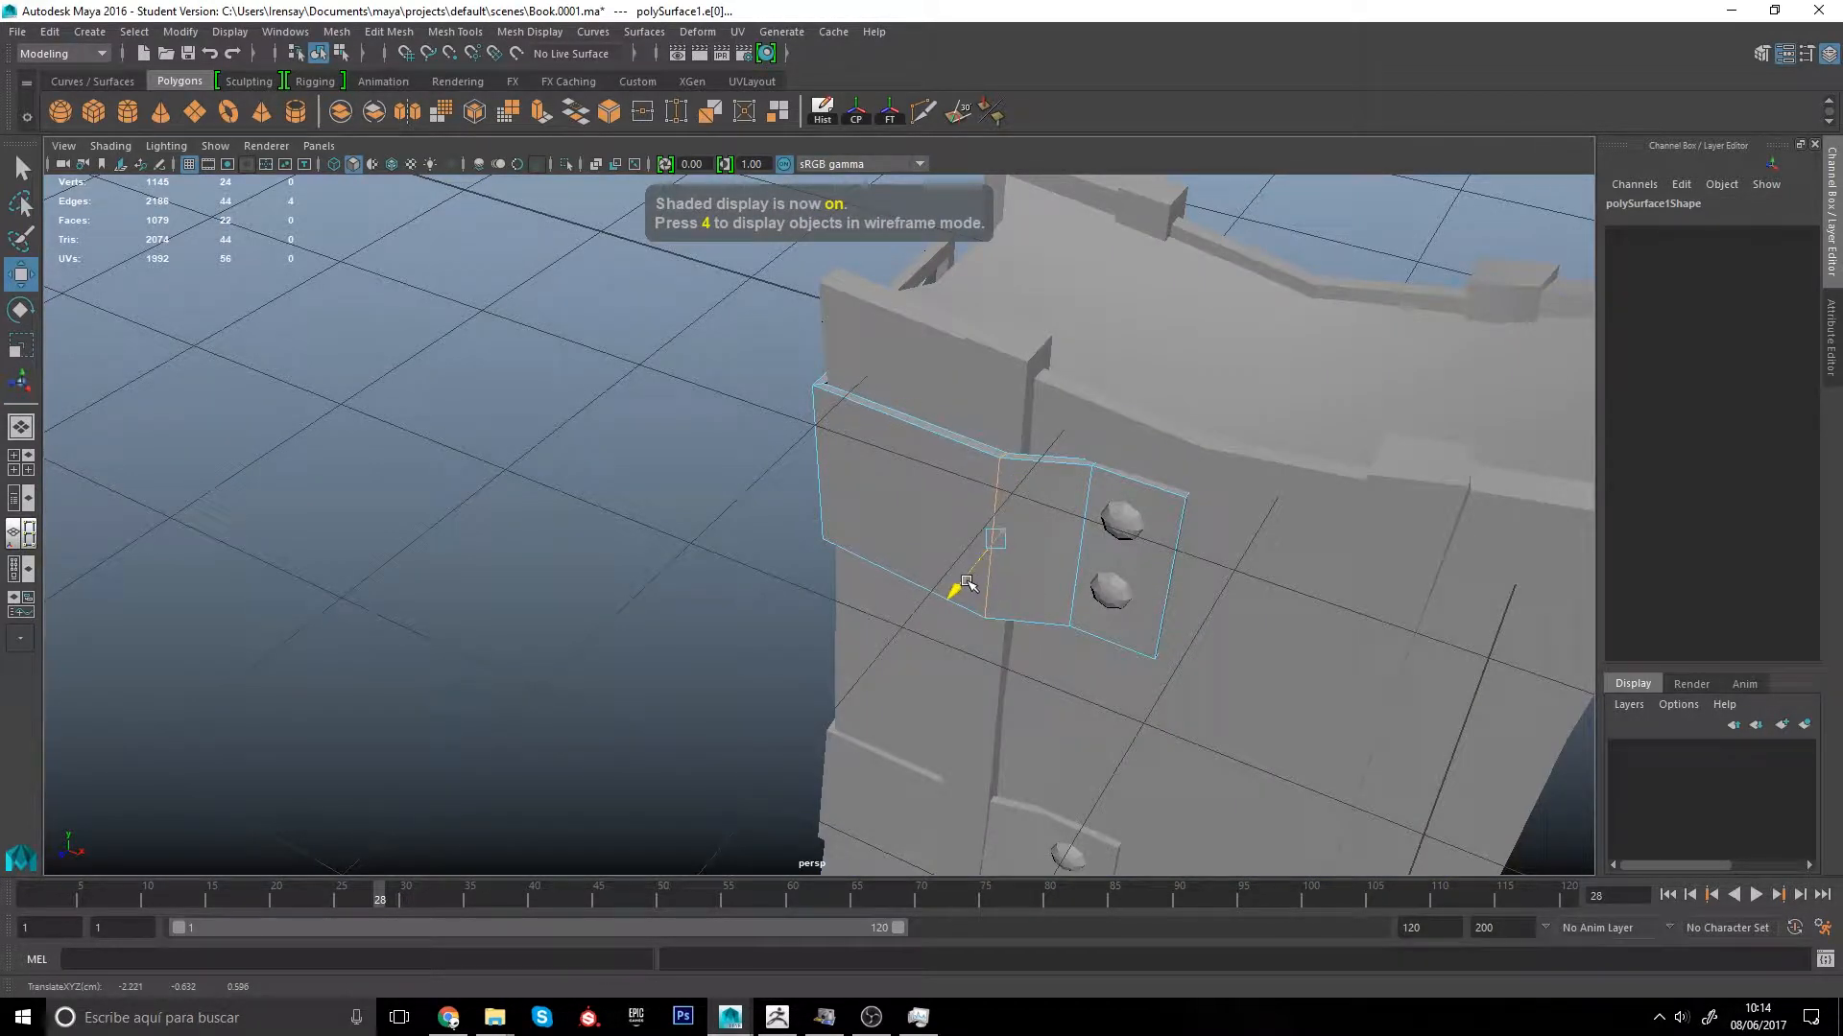
left_click_drag(968, 579, 970, 579)
Step: Move the matching edge loop of the lower strap on the back cover outward over the raised trim
middle_click_drag(958, 837, 941, 663, "alt")
left_click(989, 698)
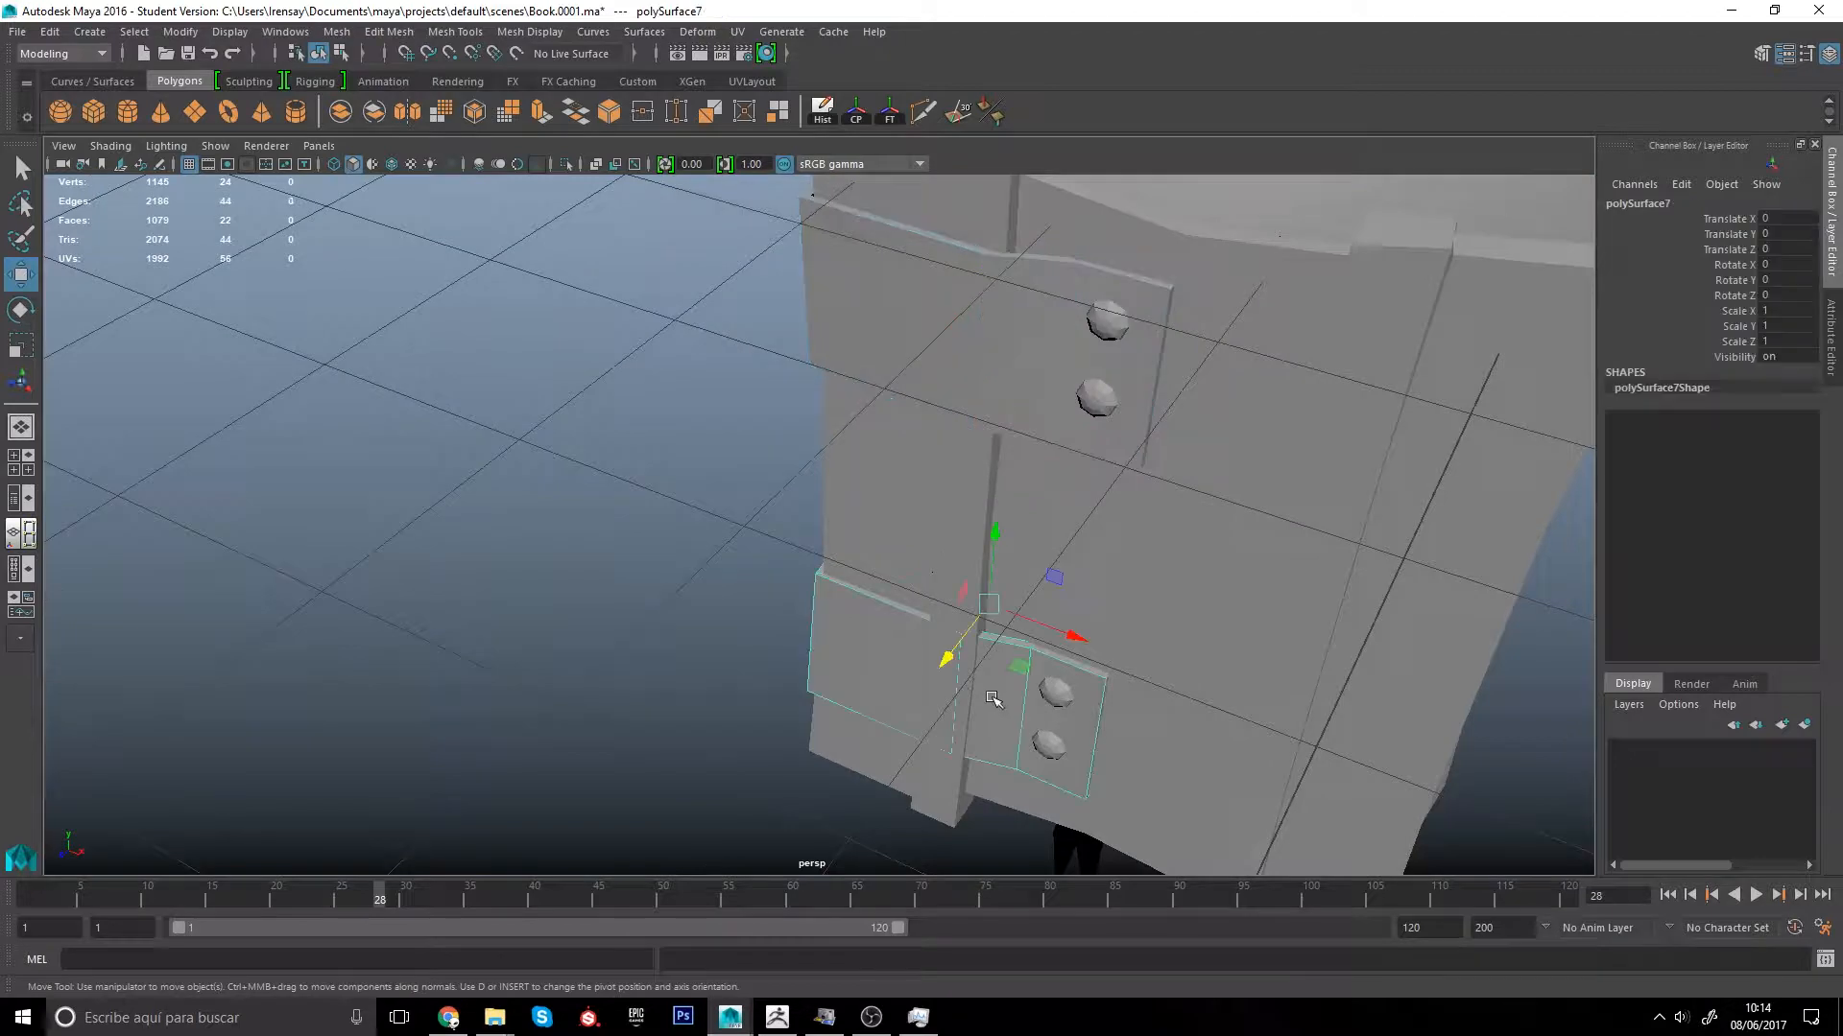
middle_click_drag(979, 768, 969, 678, "alt")
scroll(968, 662, "up", 1)
right_click_drag(999, 655, 996, 641)
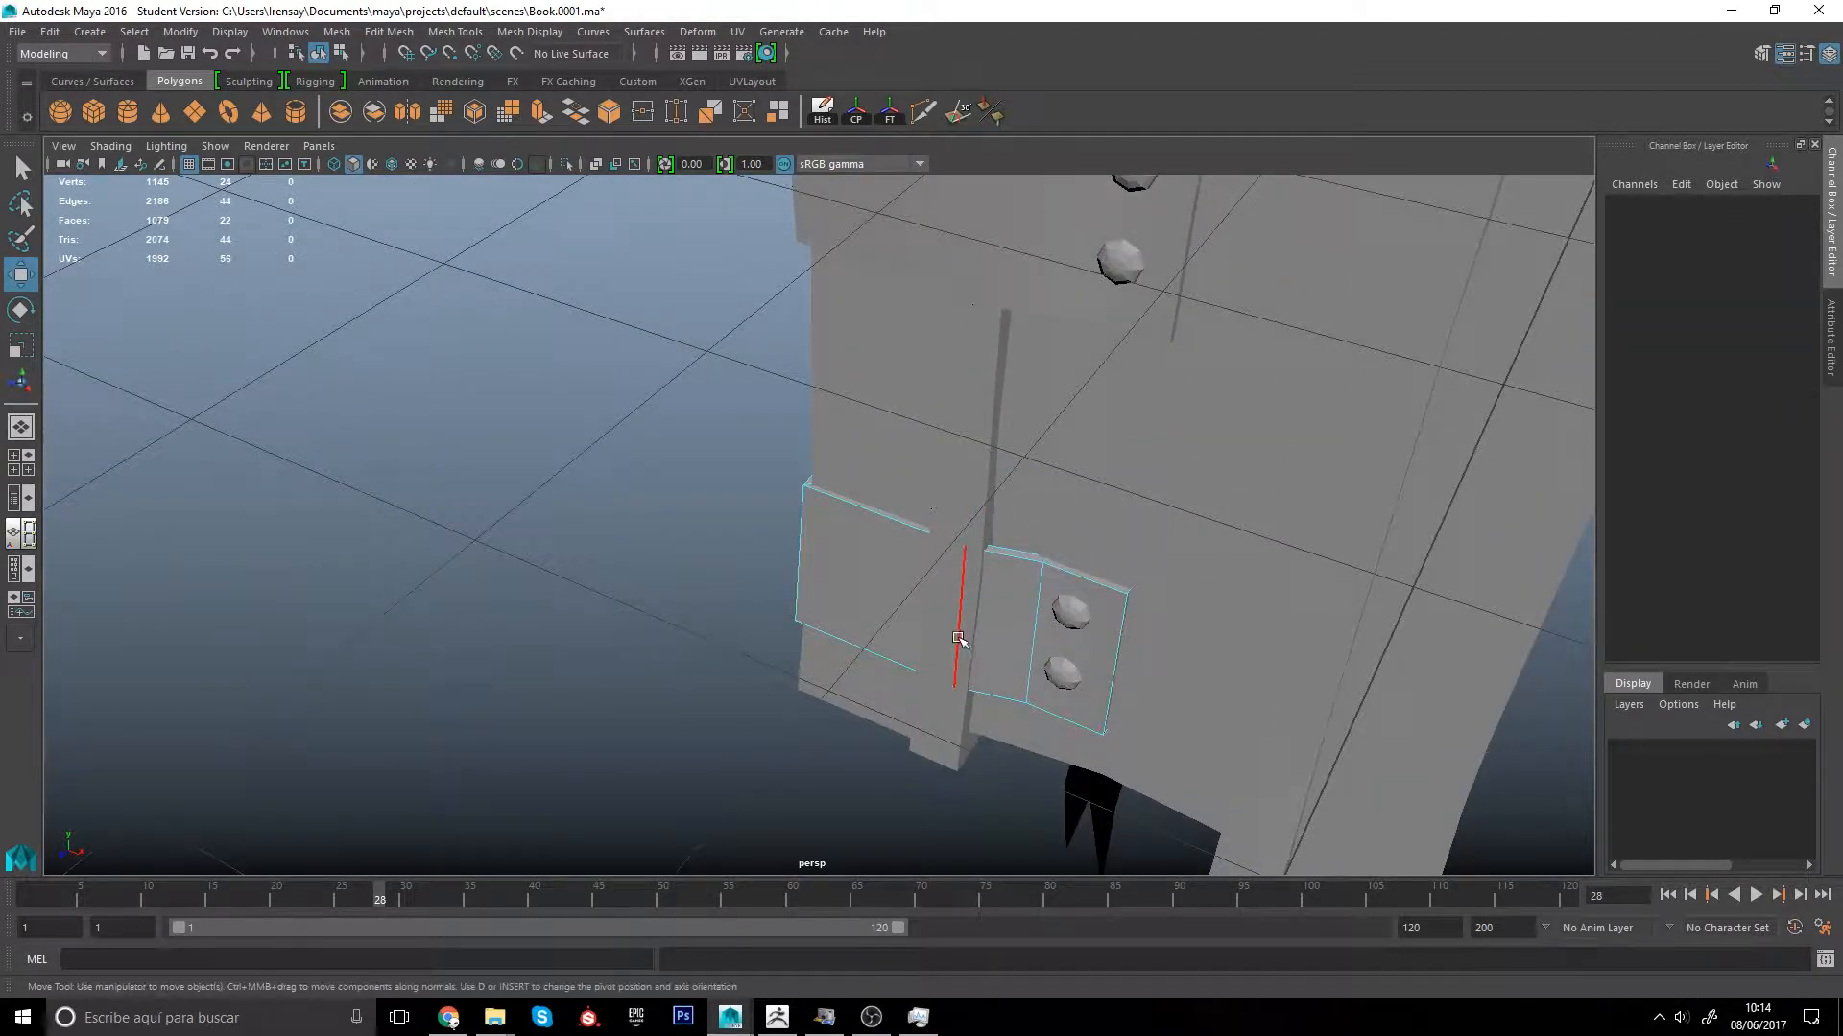
double_click(959, 639)
left_click_drag(944, 652, 937, 658)
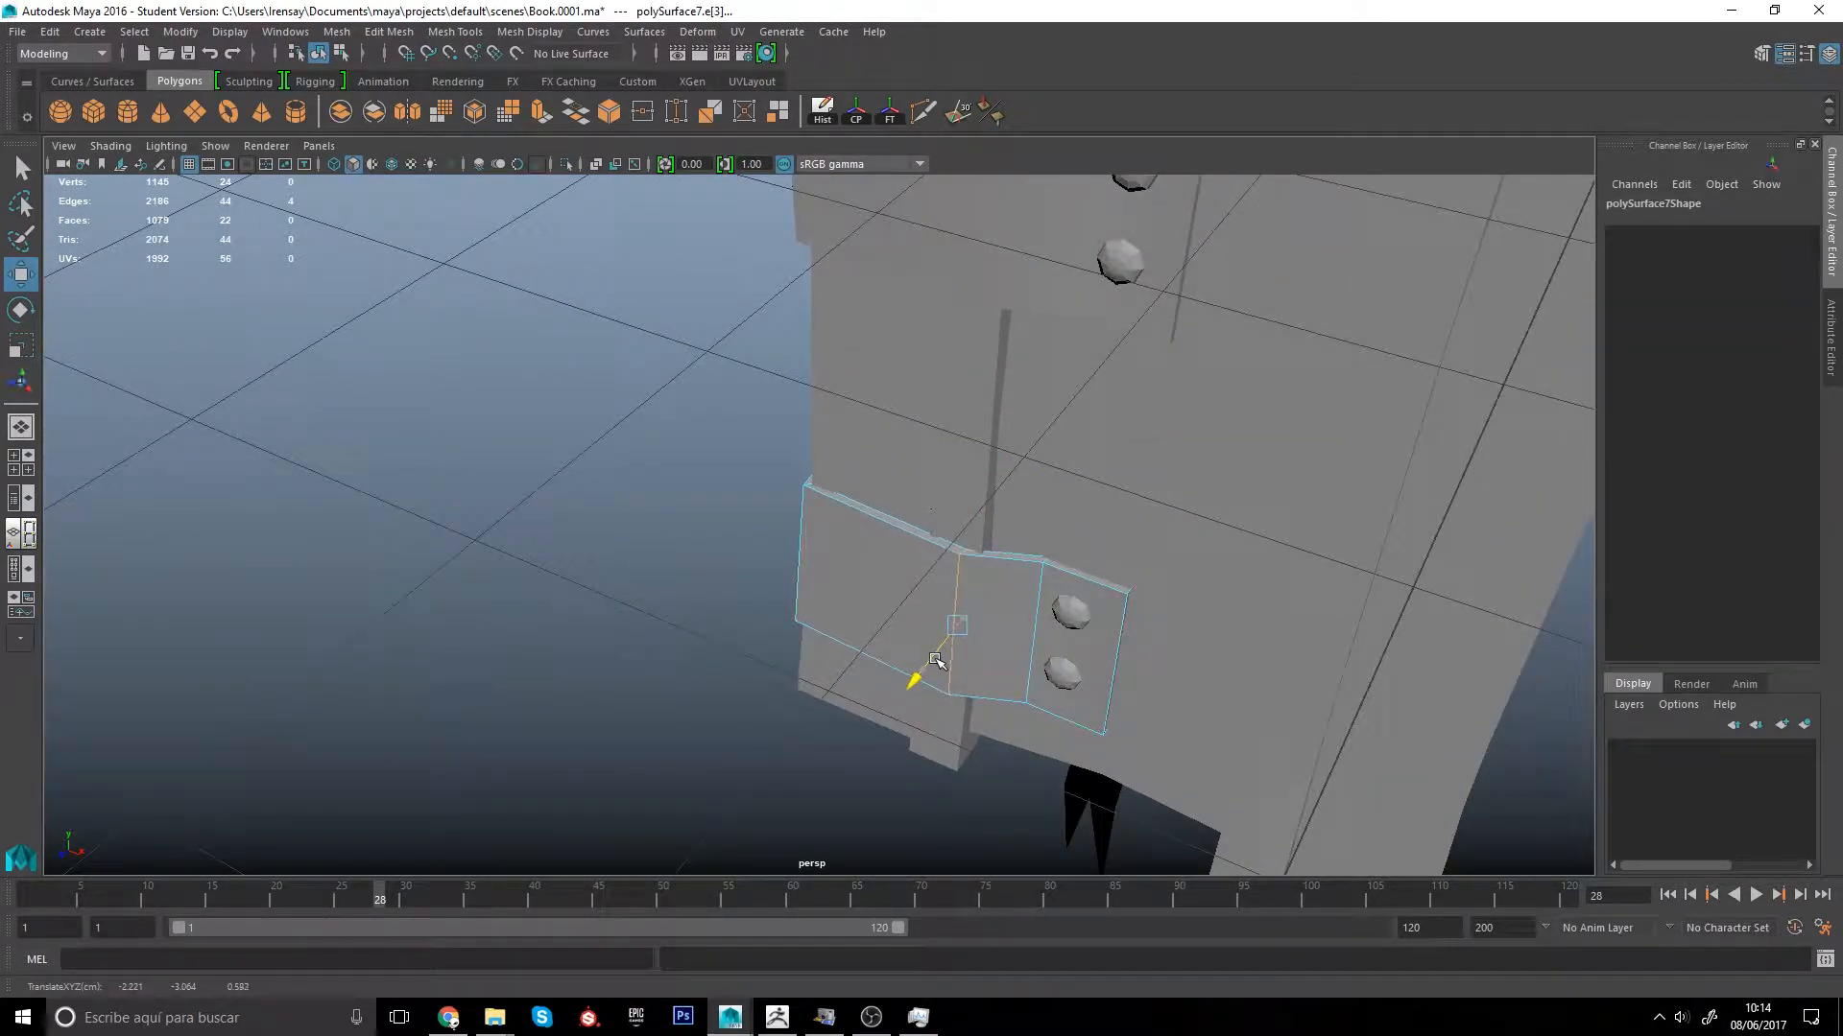
Step: Move the edge loop of the upper strap on the front cover outward where it crosses the raised trim
scroll(933, 643, "down", 5)
middle_click_drag(911, 393, 899, 482, "alt")
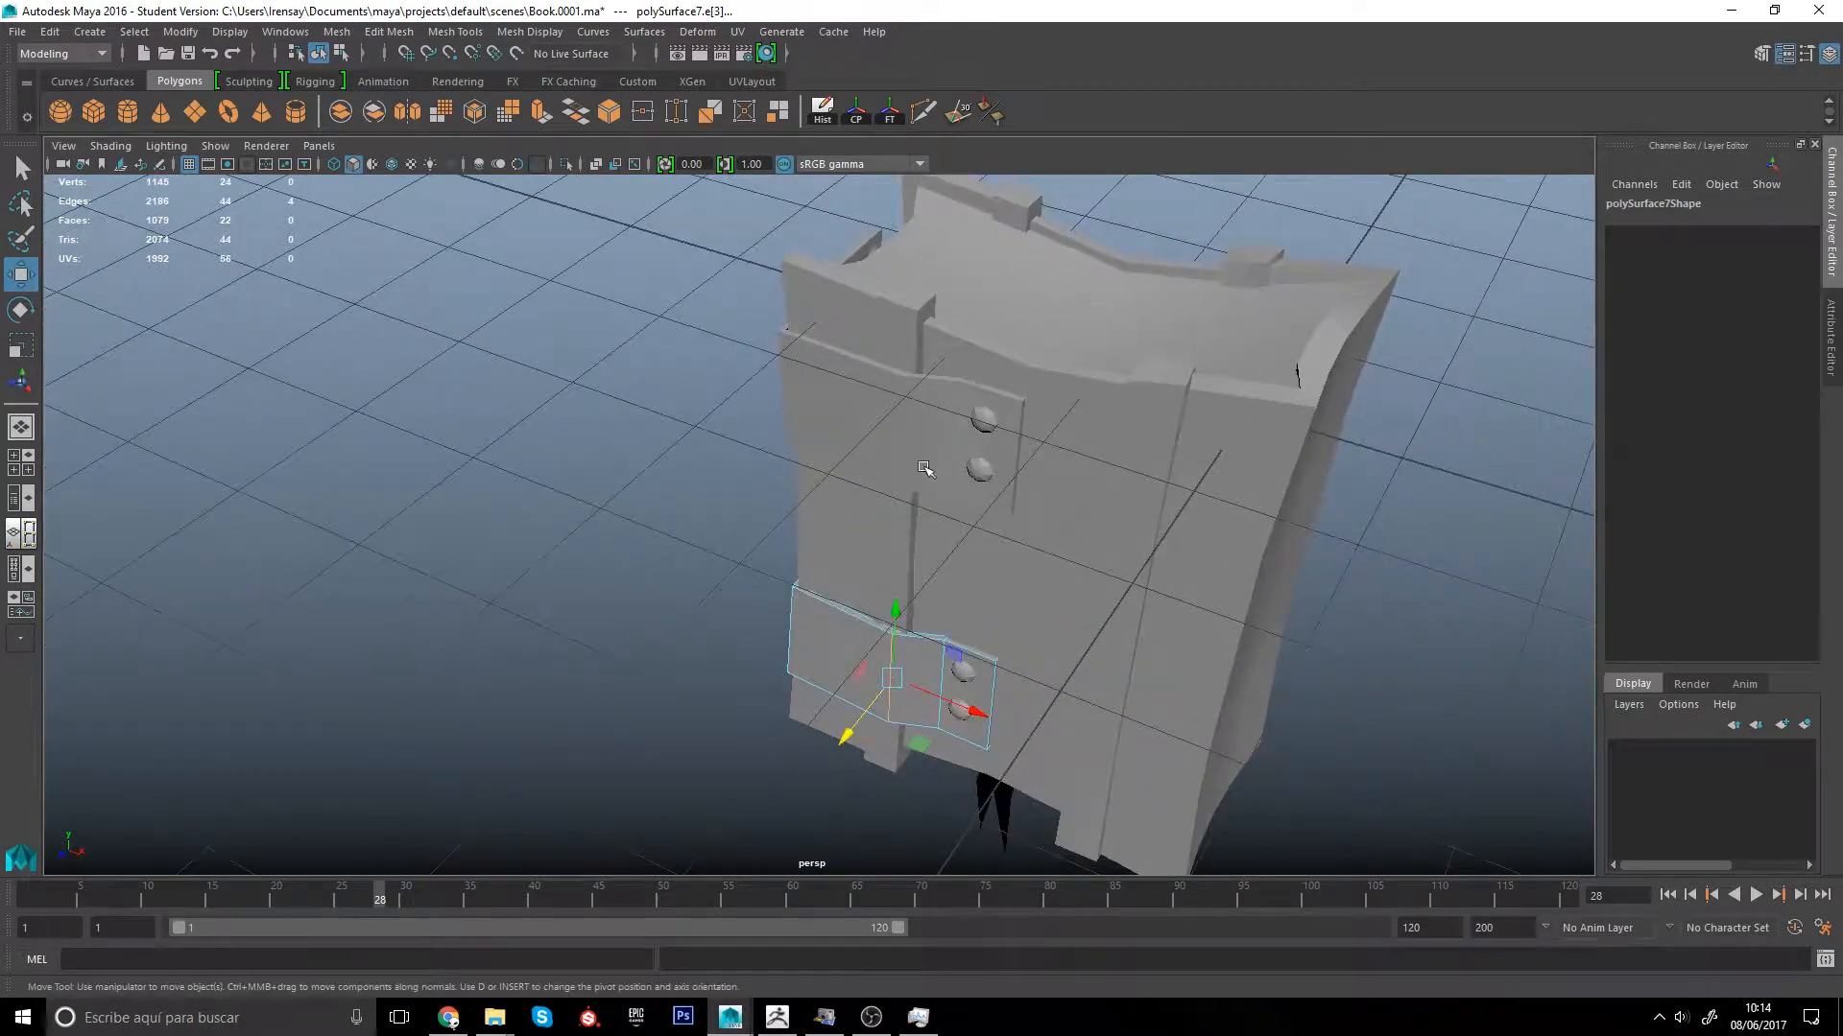
left_click_drag(925, 469, 1018, 542, "alt")
left_click(1017, 526)
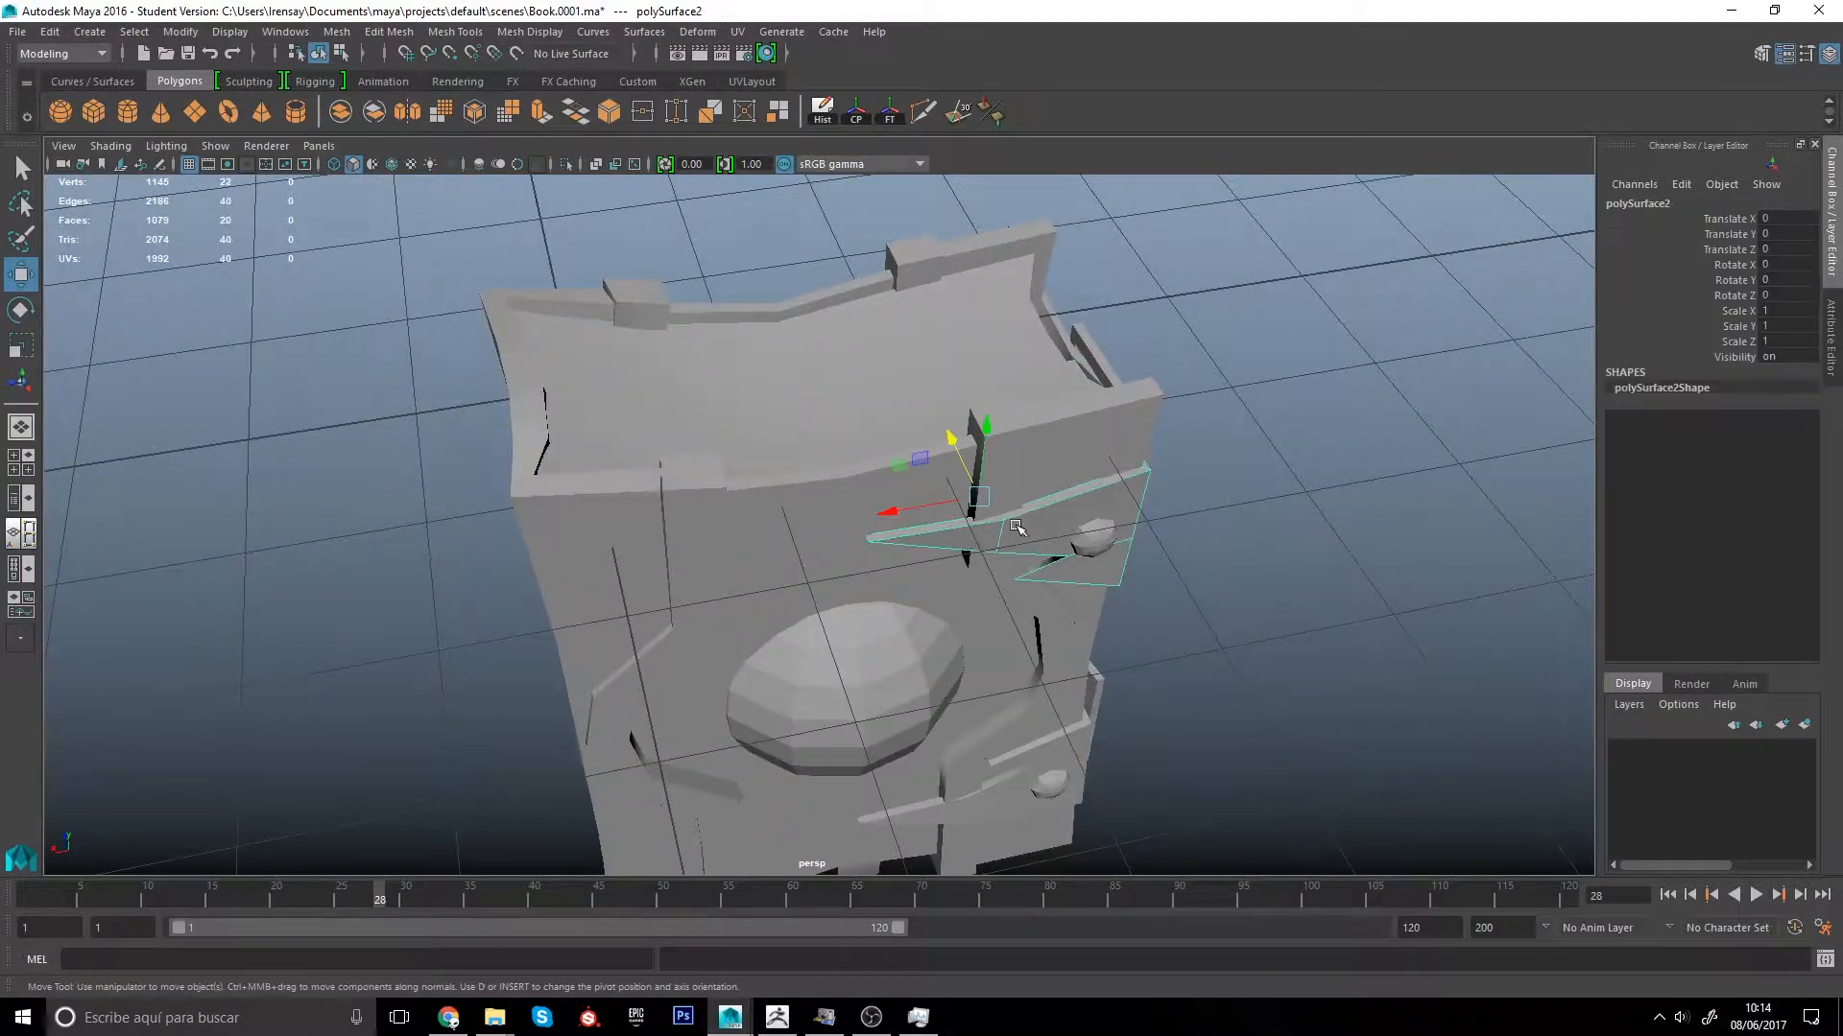
scroll(1017, 528, "up", 2)
right_click_drag(1037, 546, 1037, 509)
double_click(1036, 539)
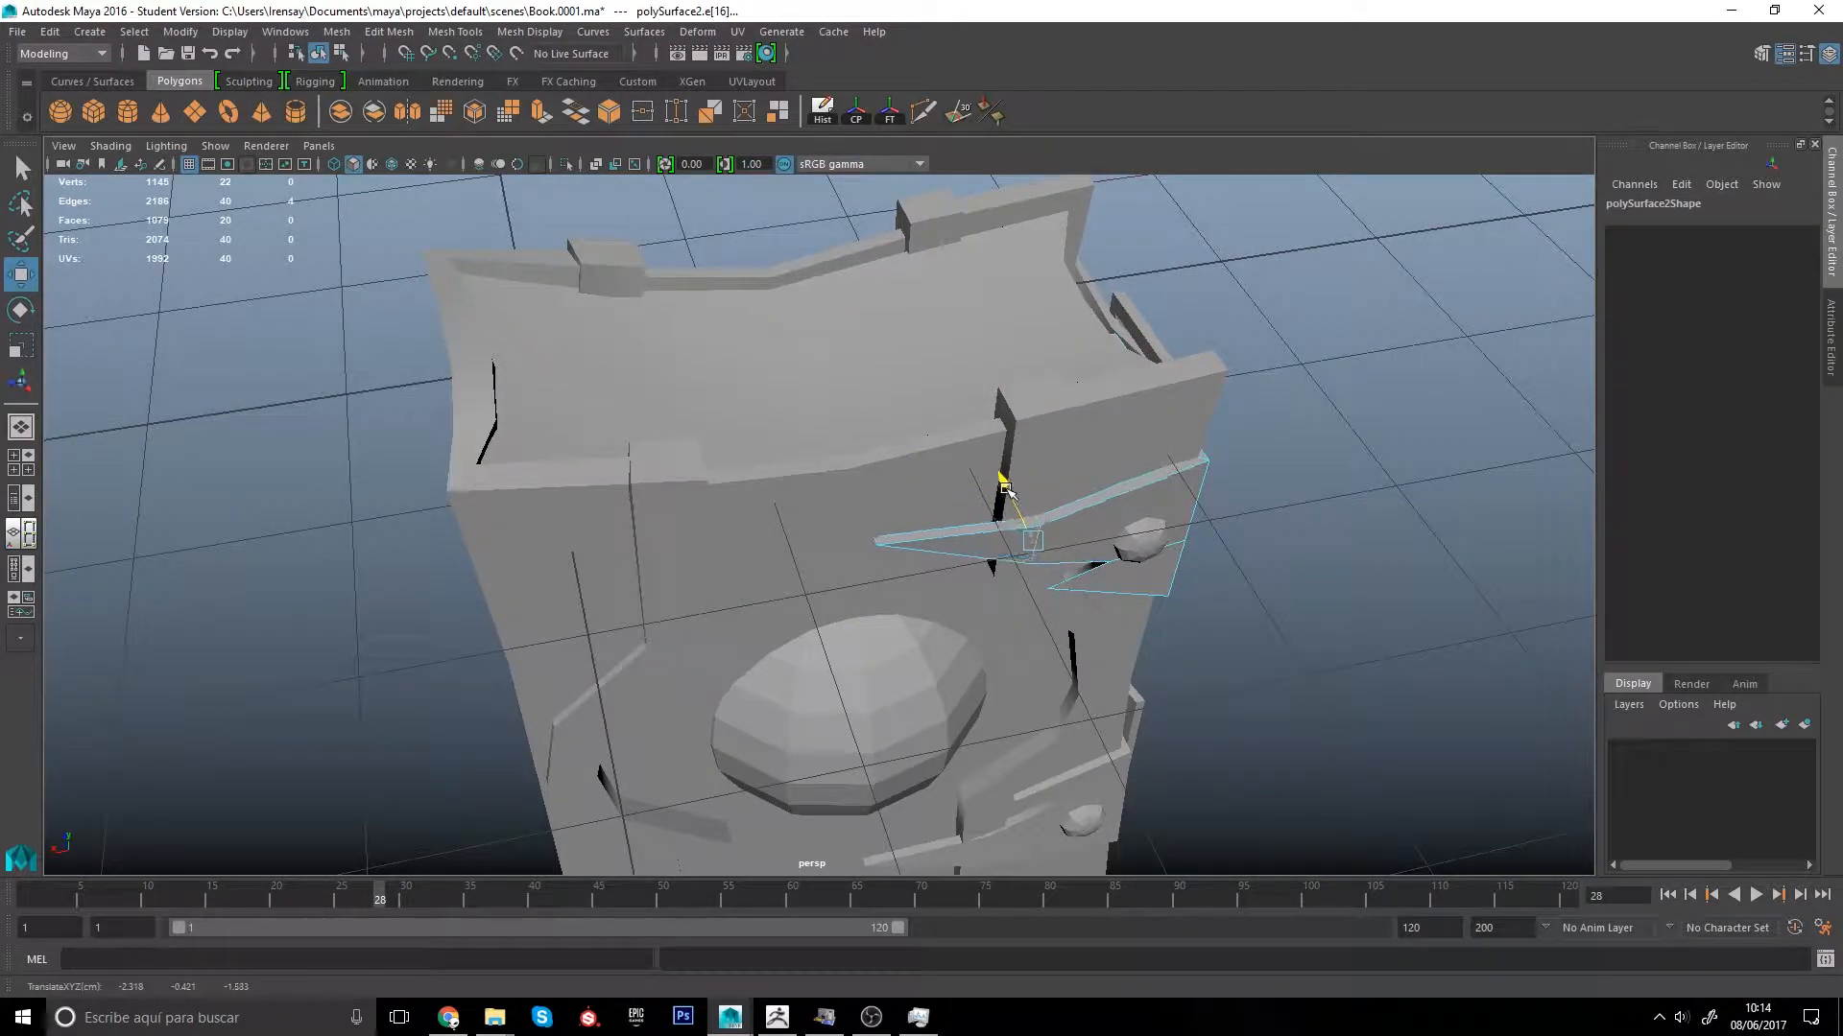
Step: Inspect the edge loop of the lower strap on the front cover where it crosses the raised trim
middle_click_drag(993, 798, 929, 461, "alt")
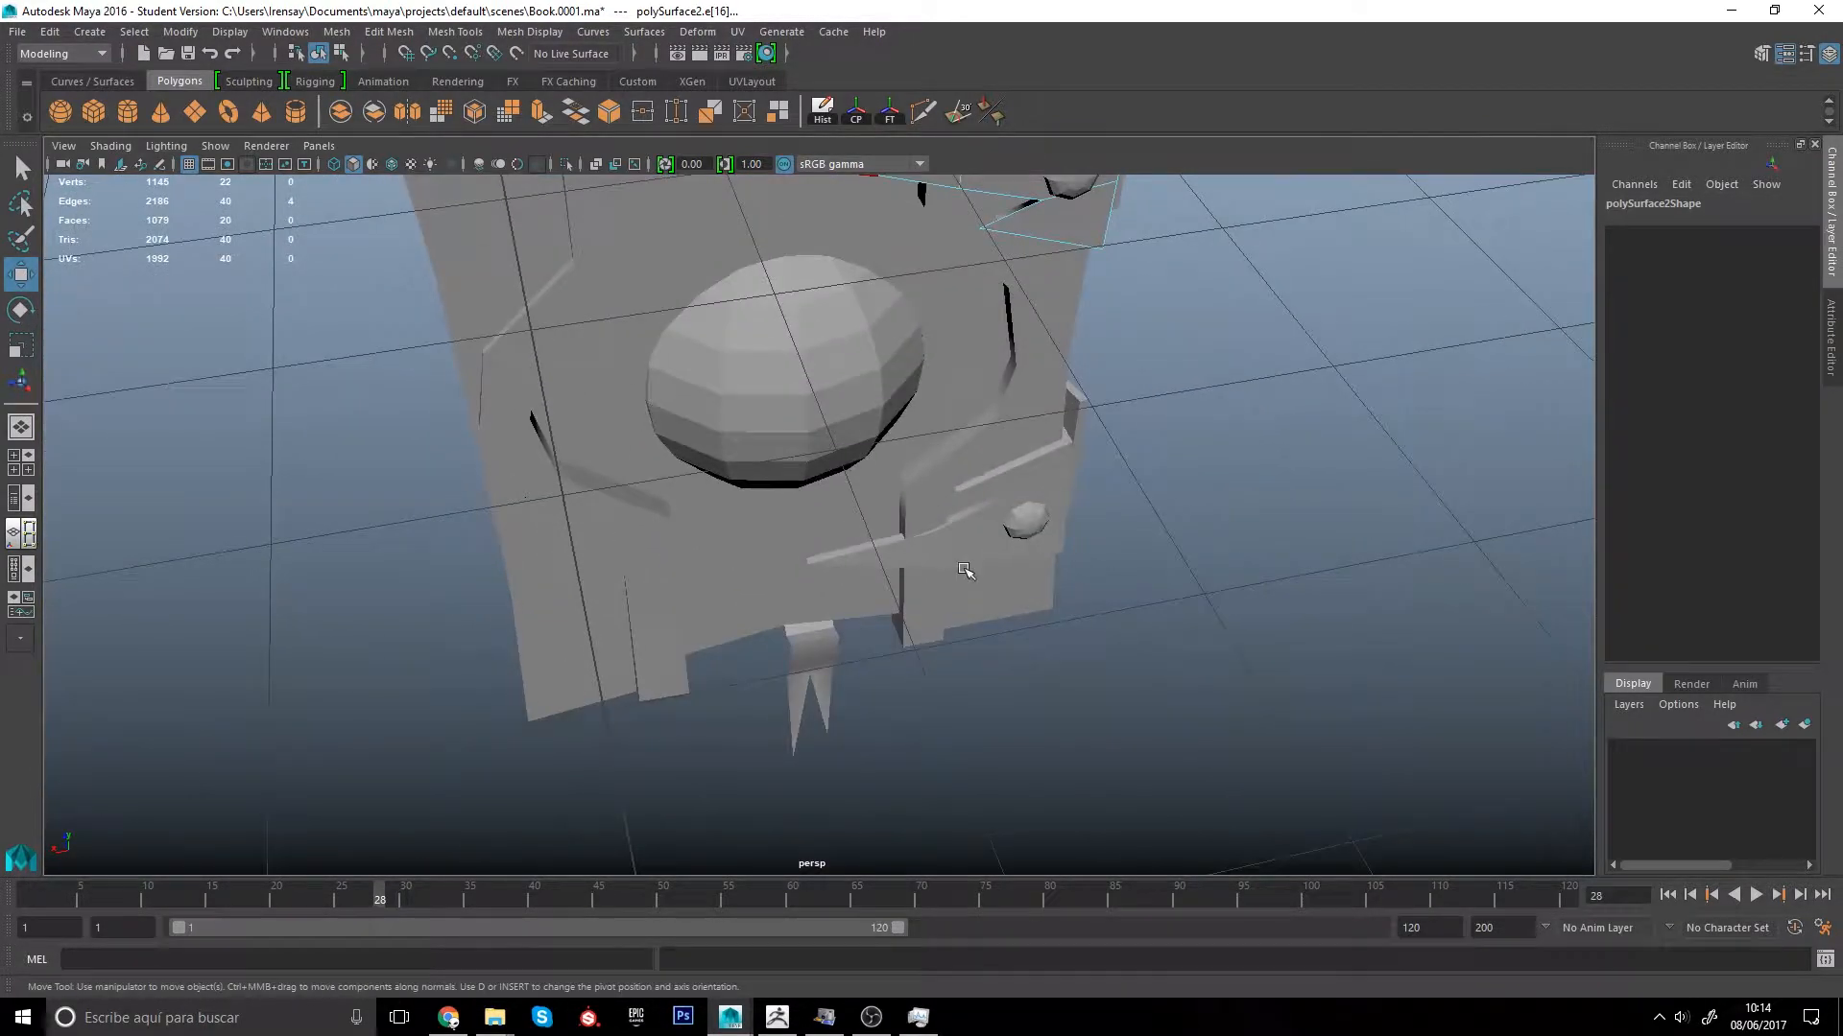
left_click(964, 559)
right_click_drag(967, 558, 967, 523)
double_click(926, 548)
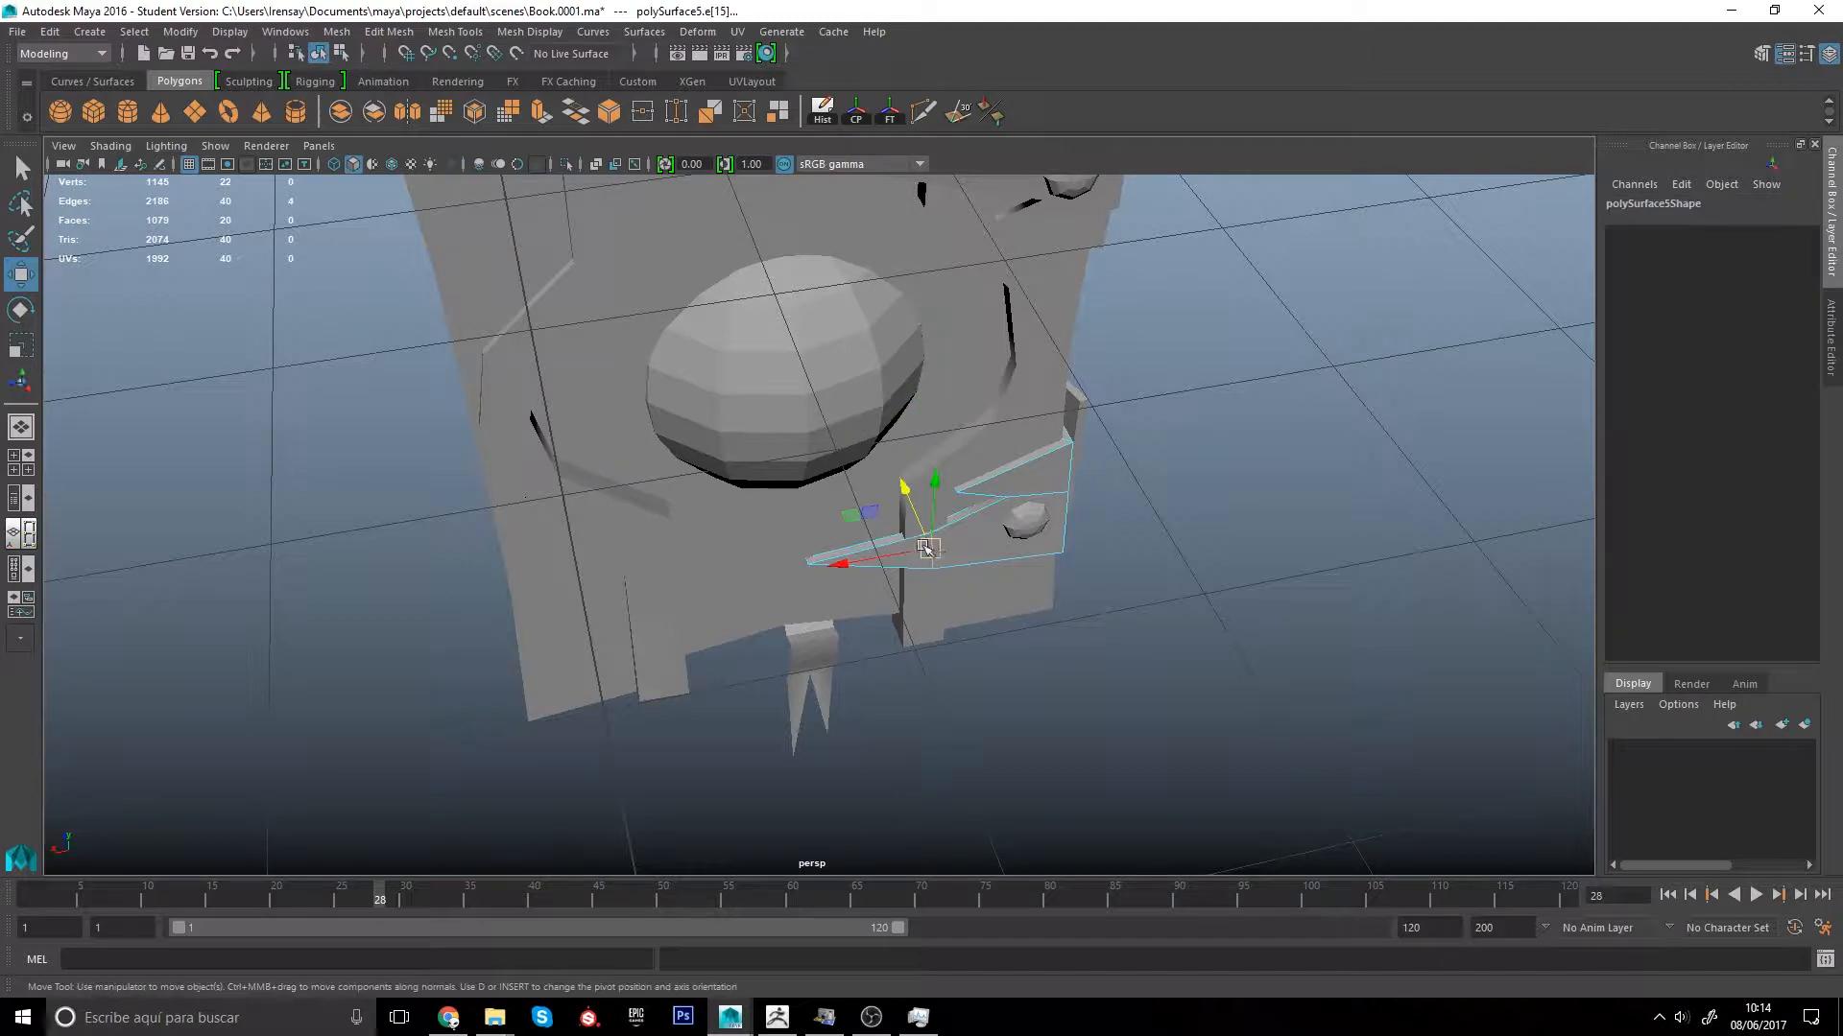
scroll(933, 548, "down", 3)
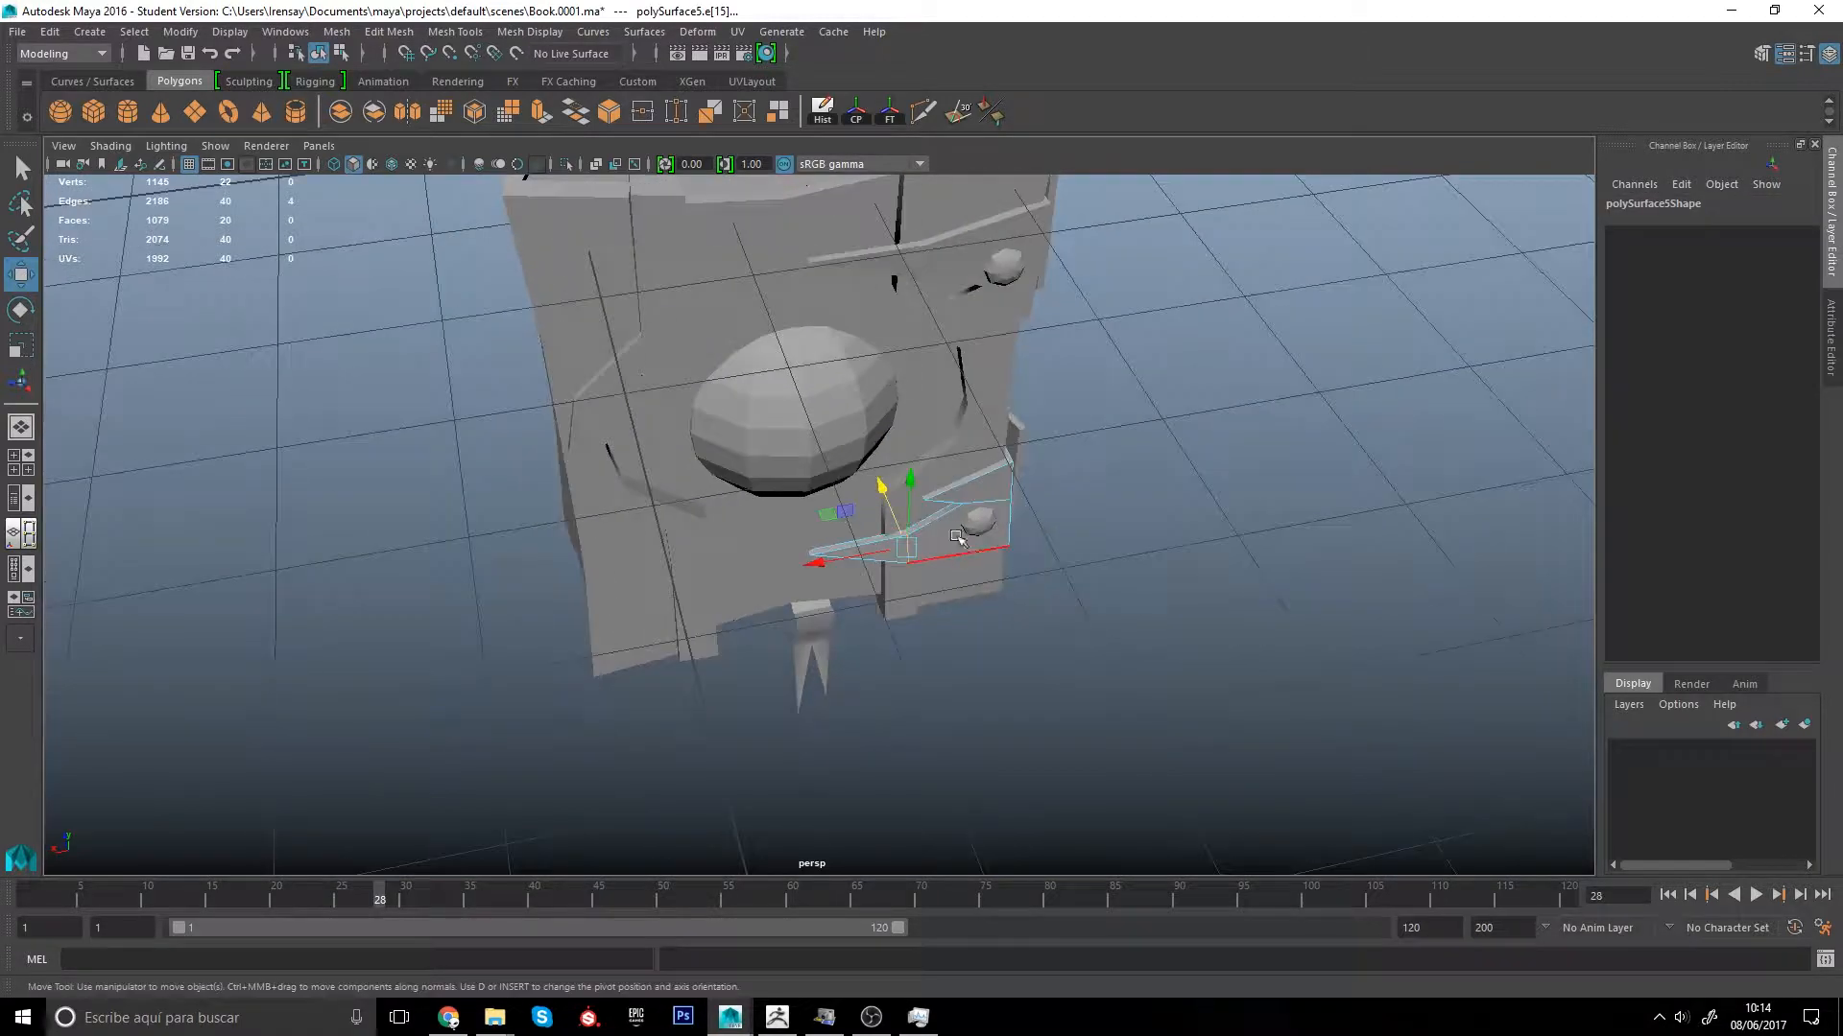
left_click(1107, 439)
left_click_drag(1030, 524, 947, 539, "alt")
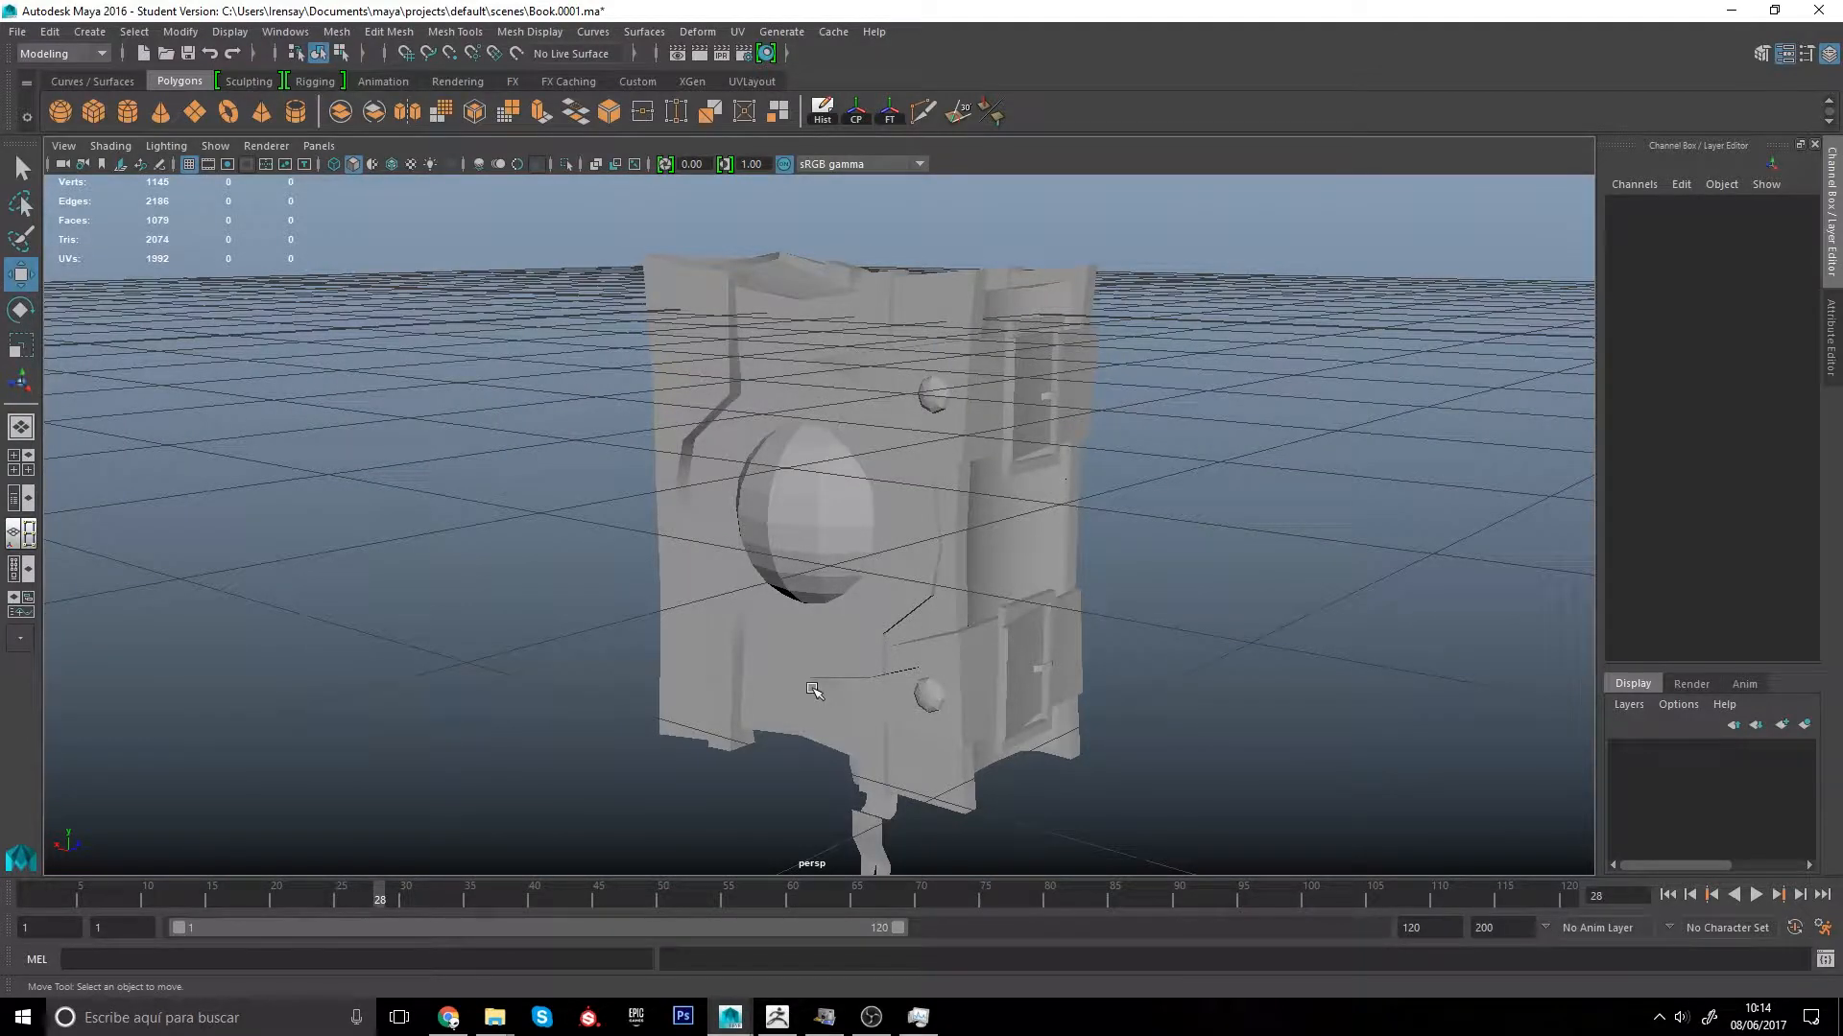
Step: Select all parts of the book, delete their construction history and freeze their transformations
right_click_drag(850, 669, 783, 483, "alt")
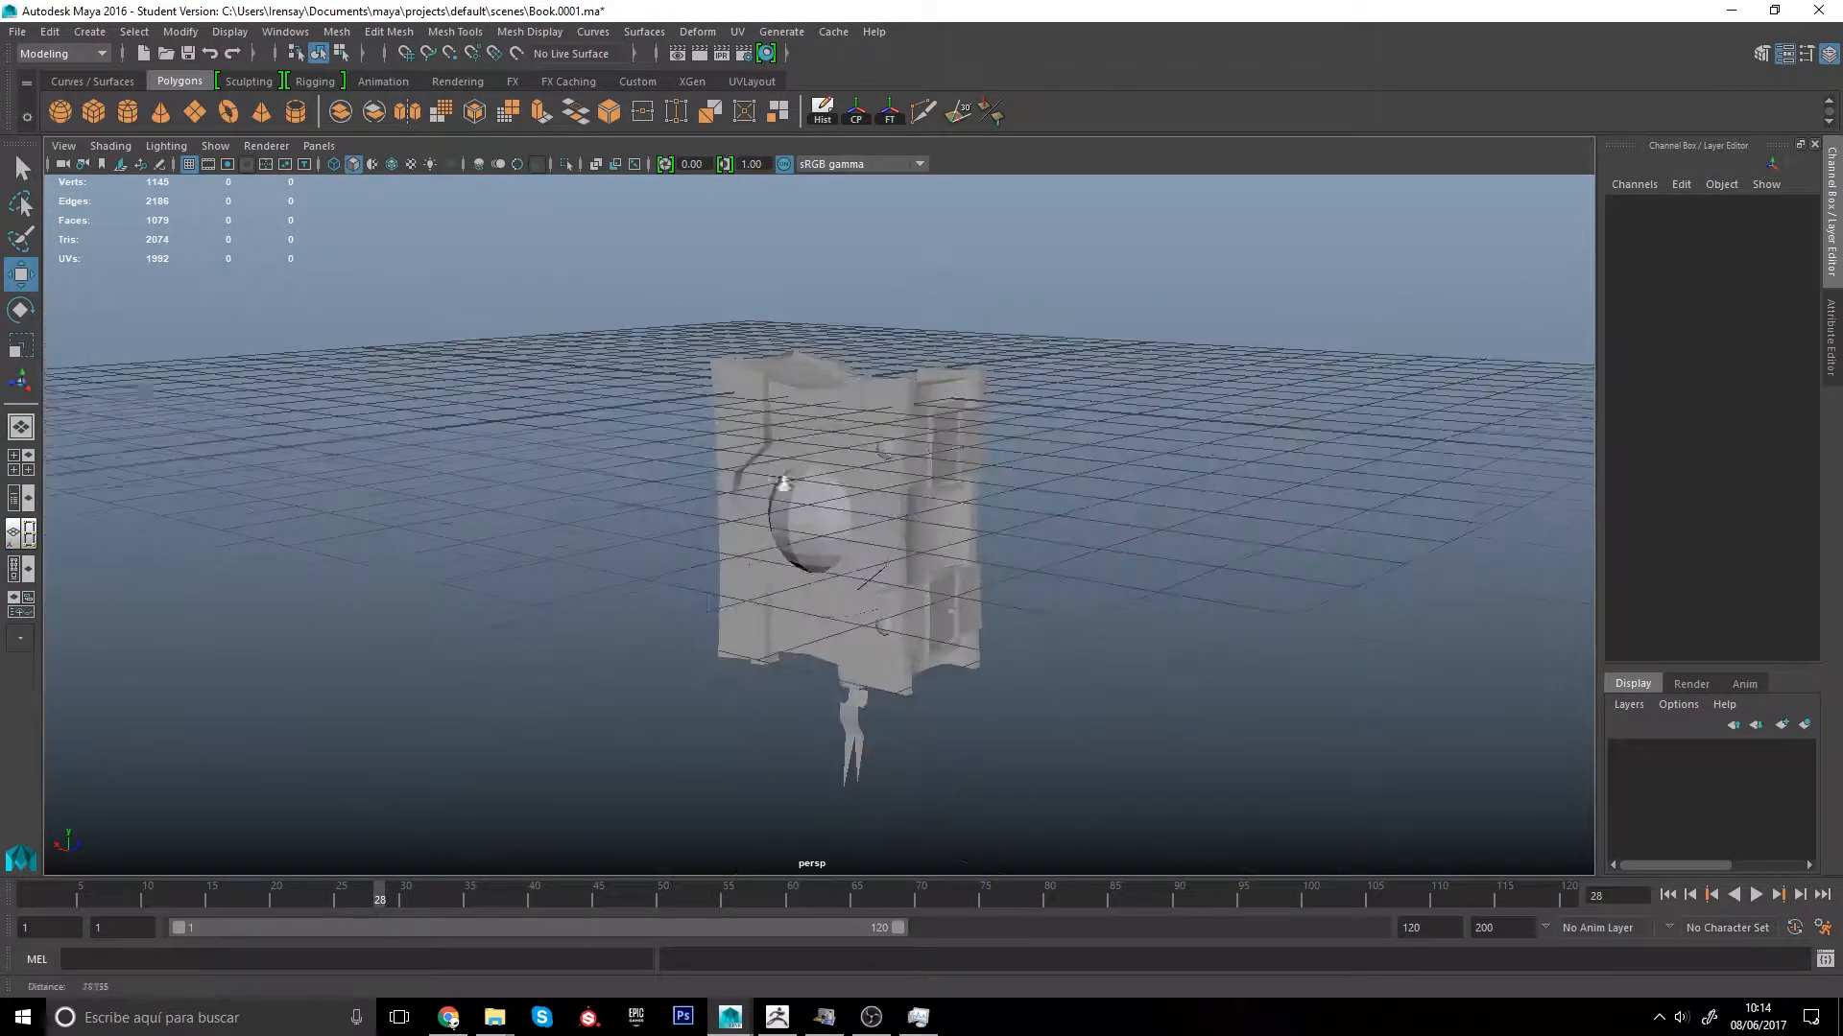
left_click_drag(846, 665, 591, 297)
left_click_drag(634, 499, 734, 398, "alt")
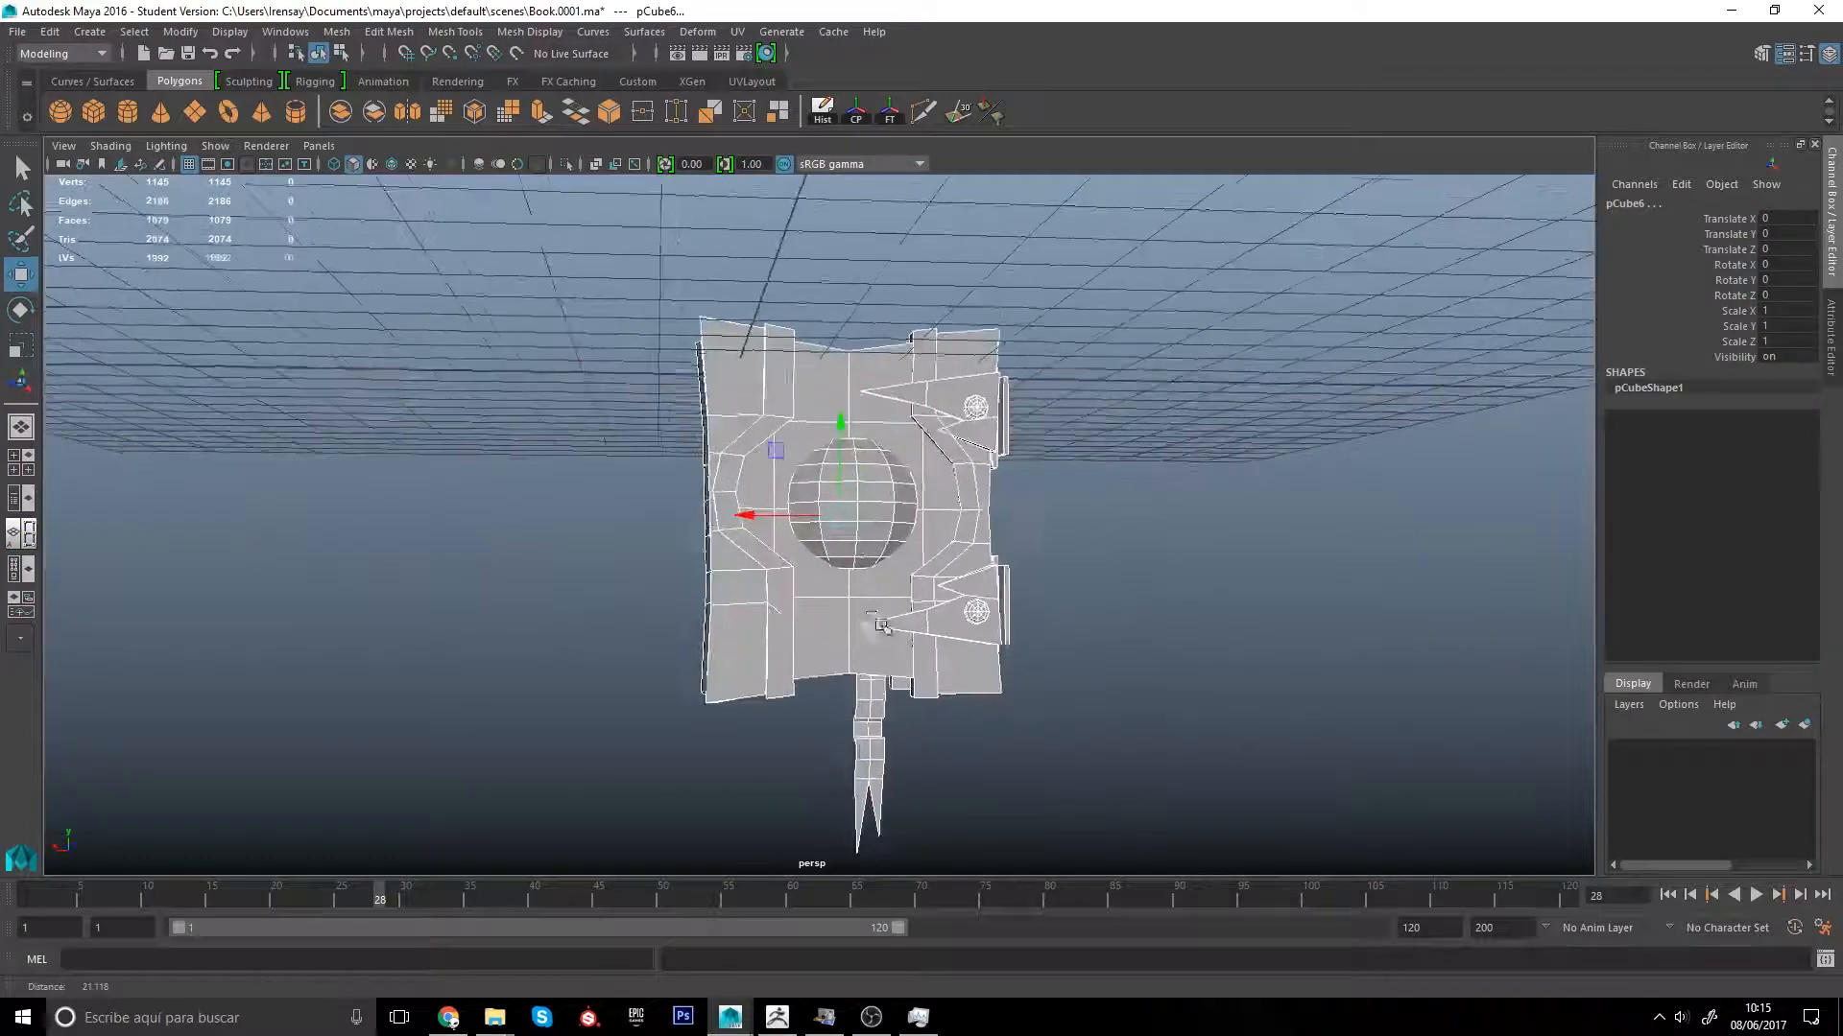
middle_click_drag(799, 637, 829, 581, "alt")
mouse_move(806, 331)
left_mouse_down("alt")
mouse_move(888, 344)
mouse_move(789, 353)
left_mouse_up("alt")
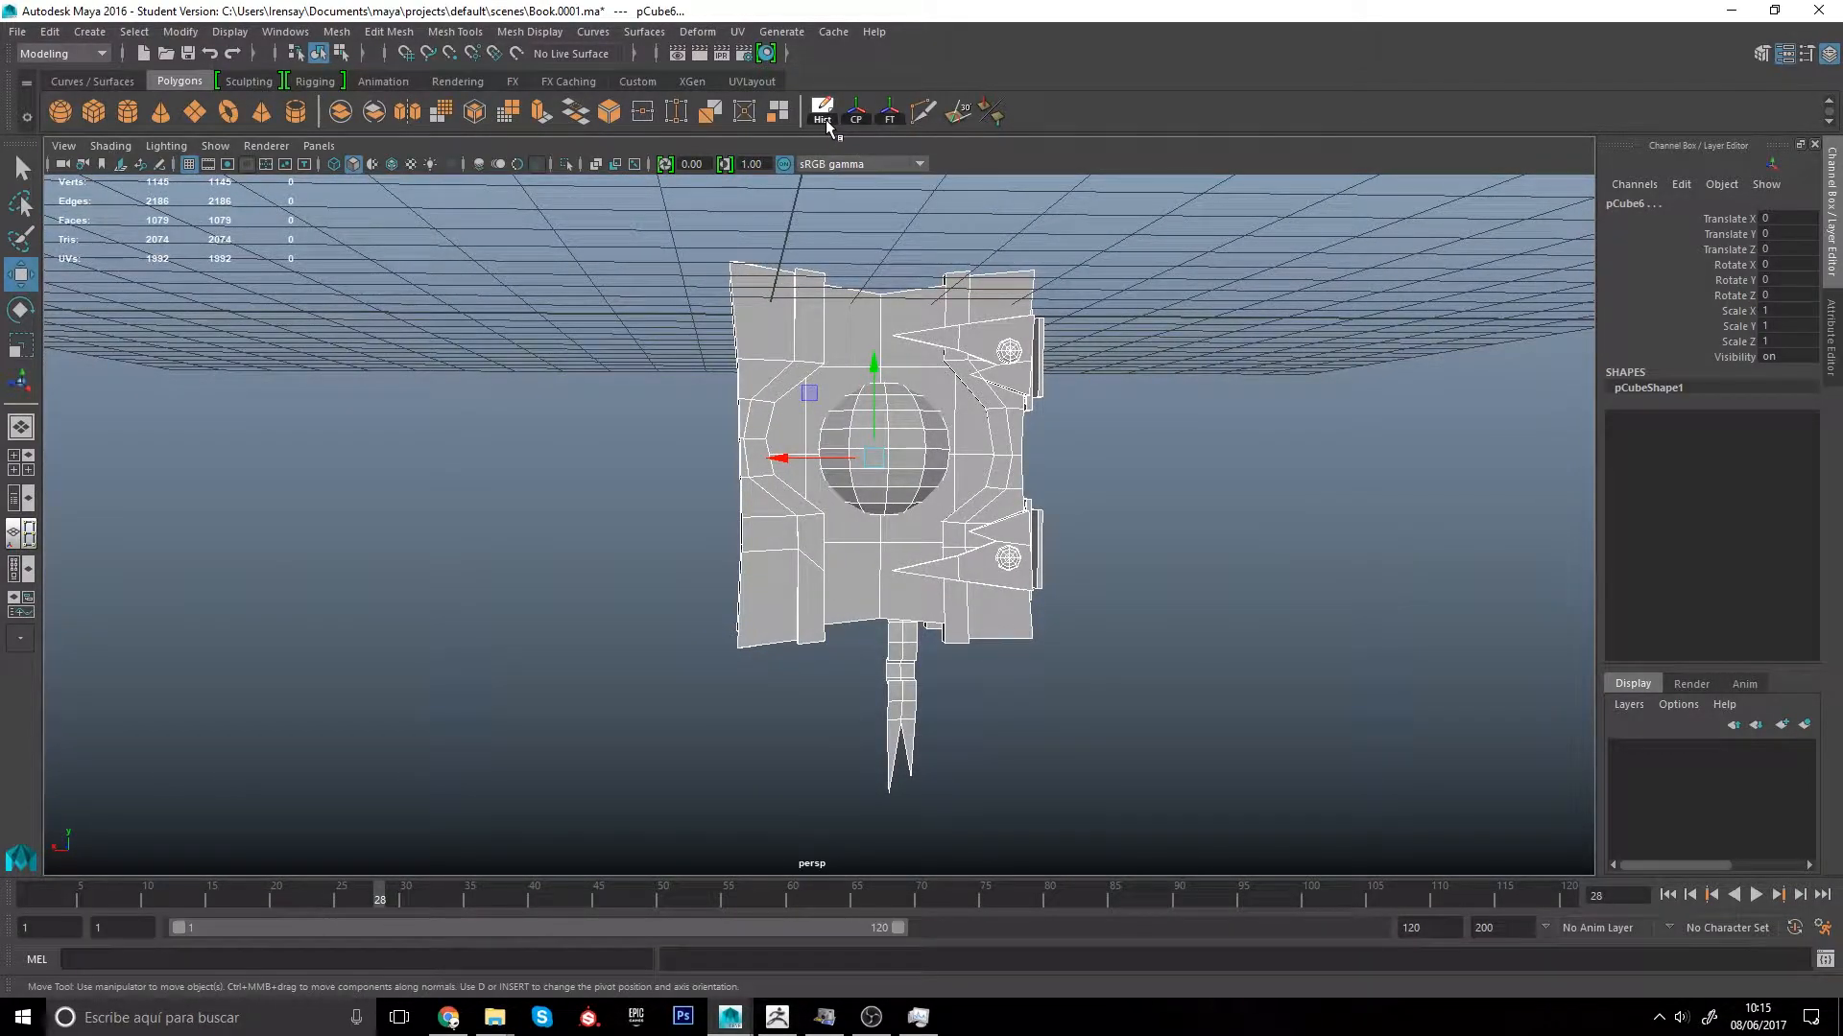
left_click(91, 35)
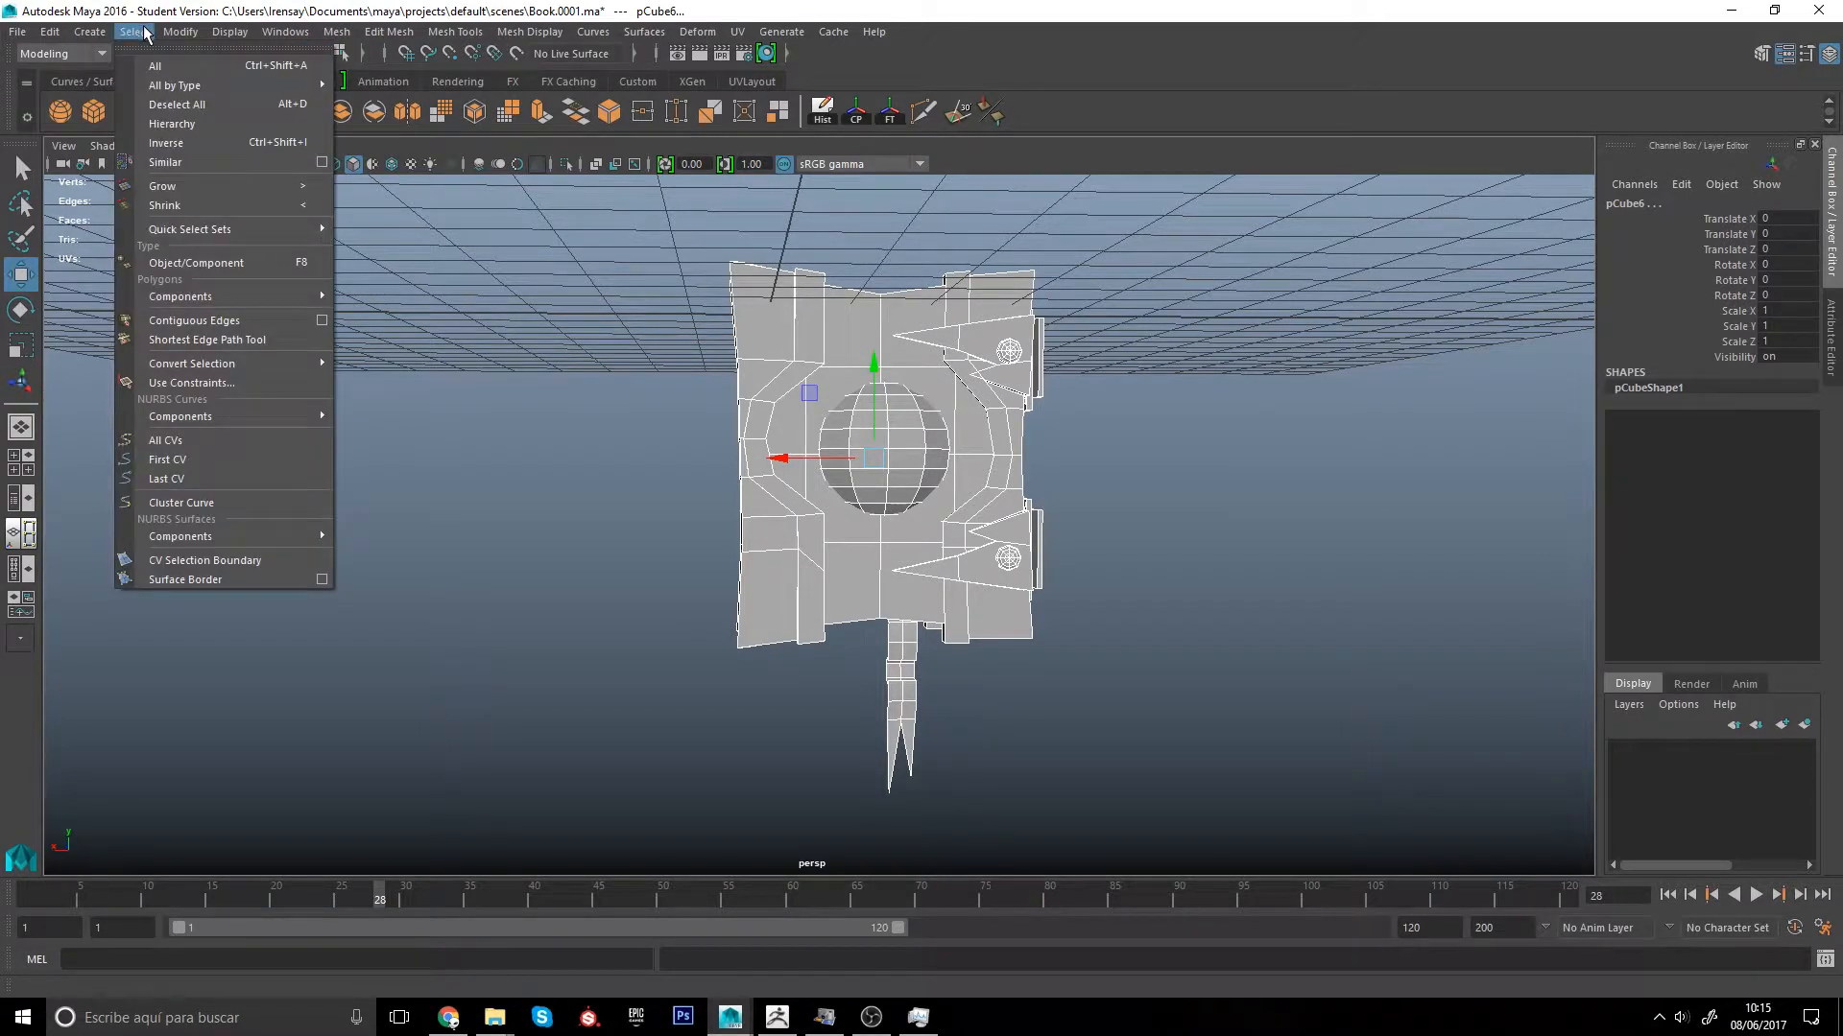
left_click(829, 116)
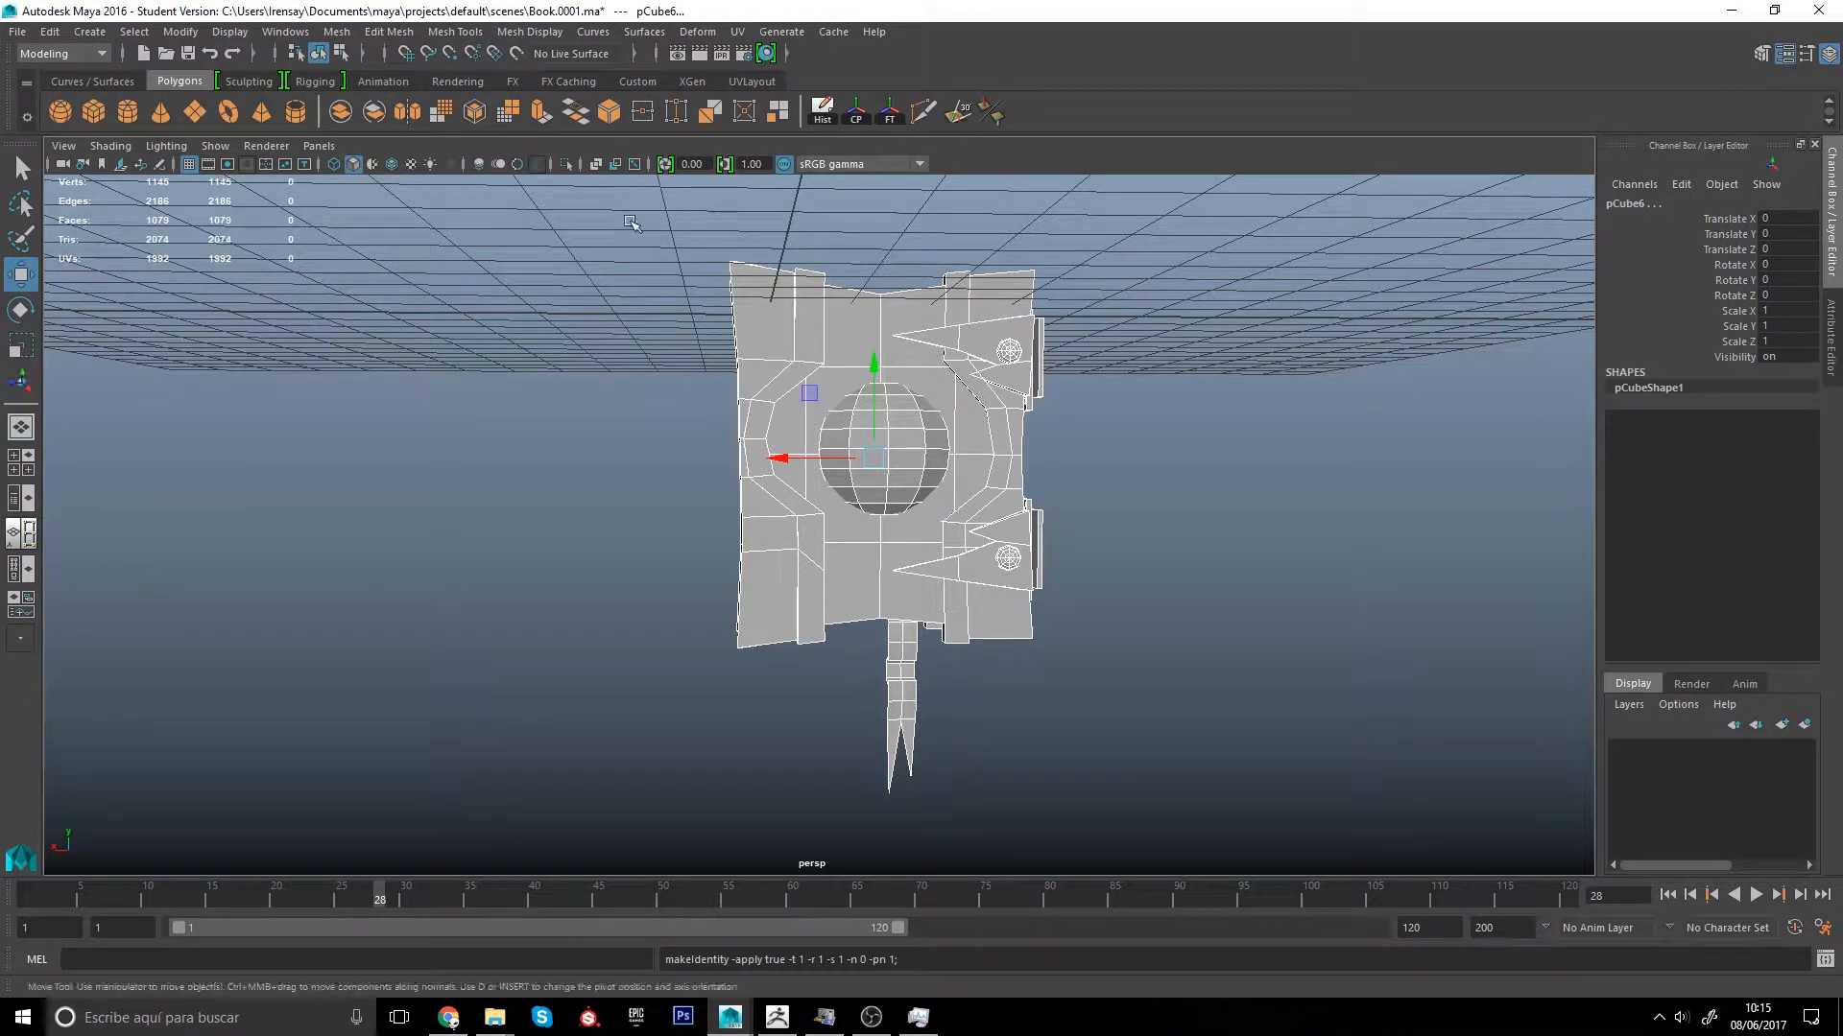
Step: Export the selected book as an OBJ file named book in the project's scenes folder, and reopen the Export Selection dialog
left_click(19, 32)
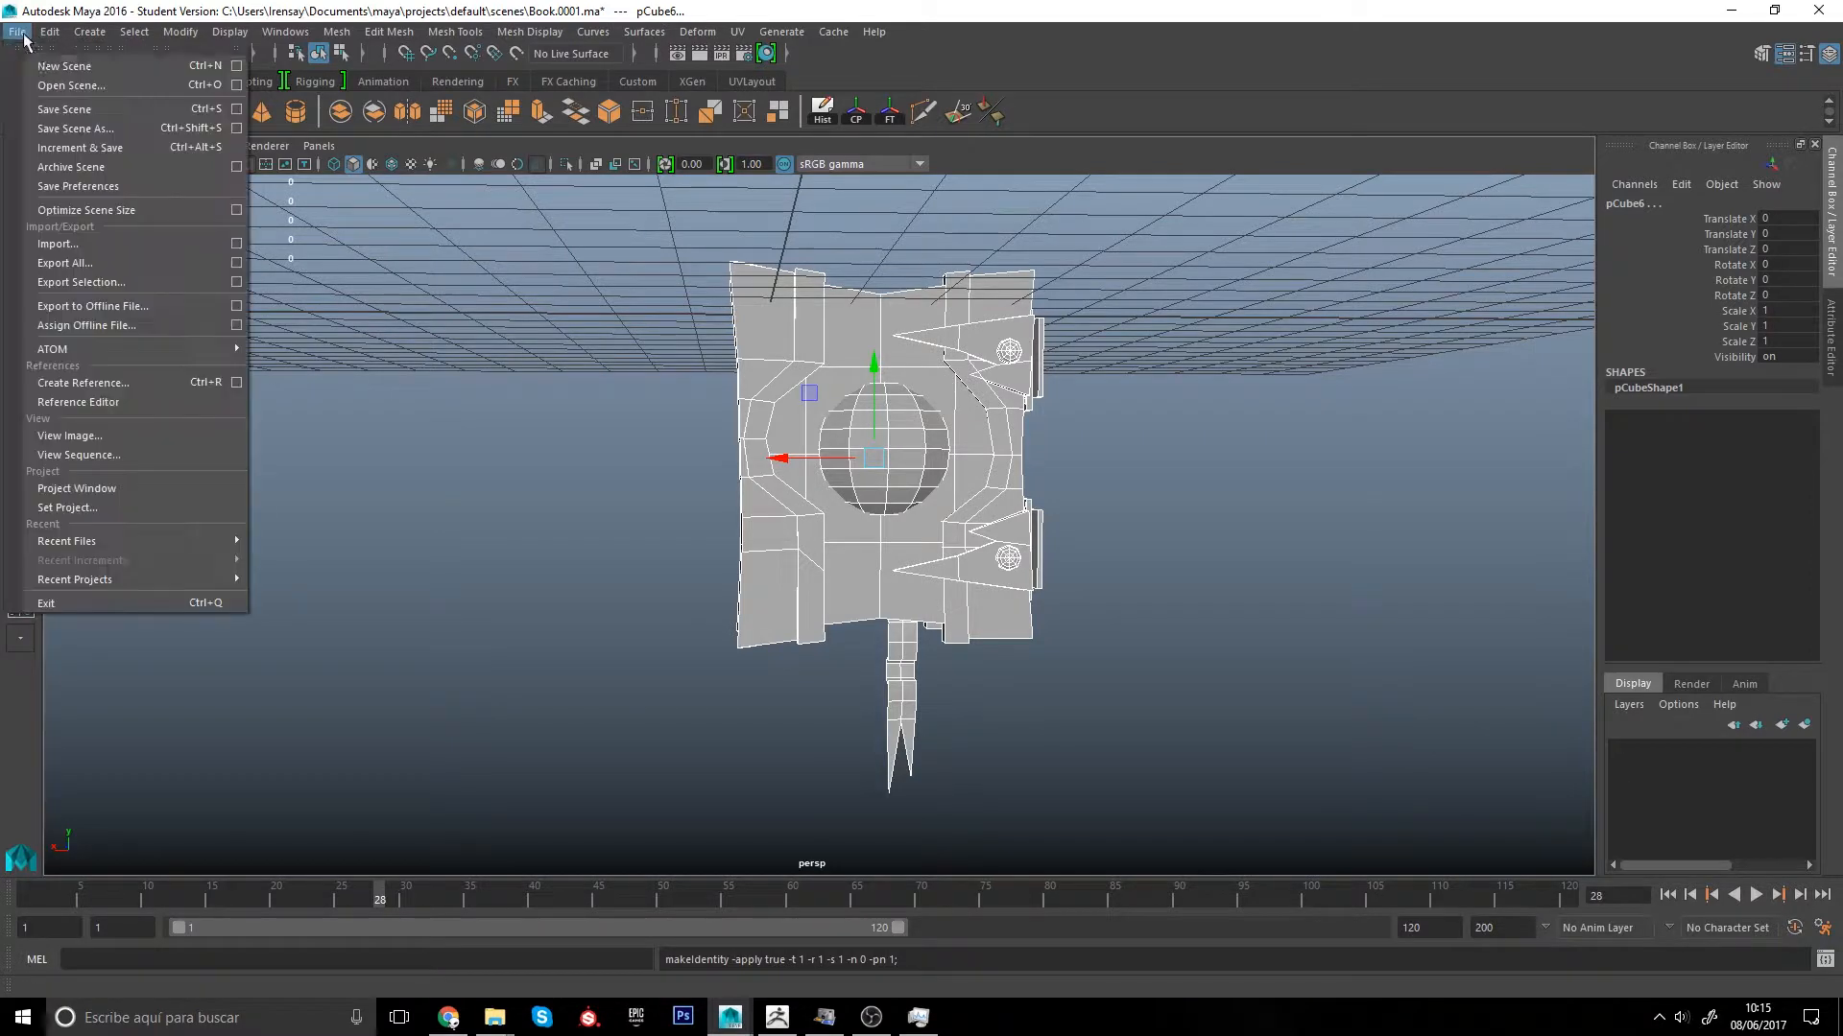
left_click(129, 285)
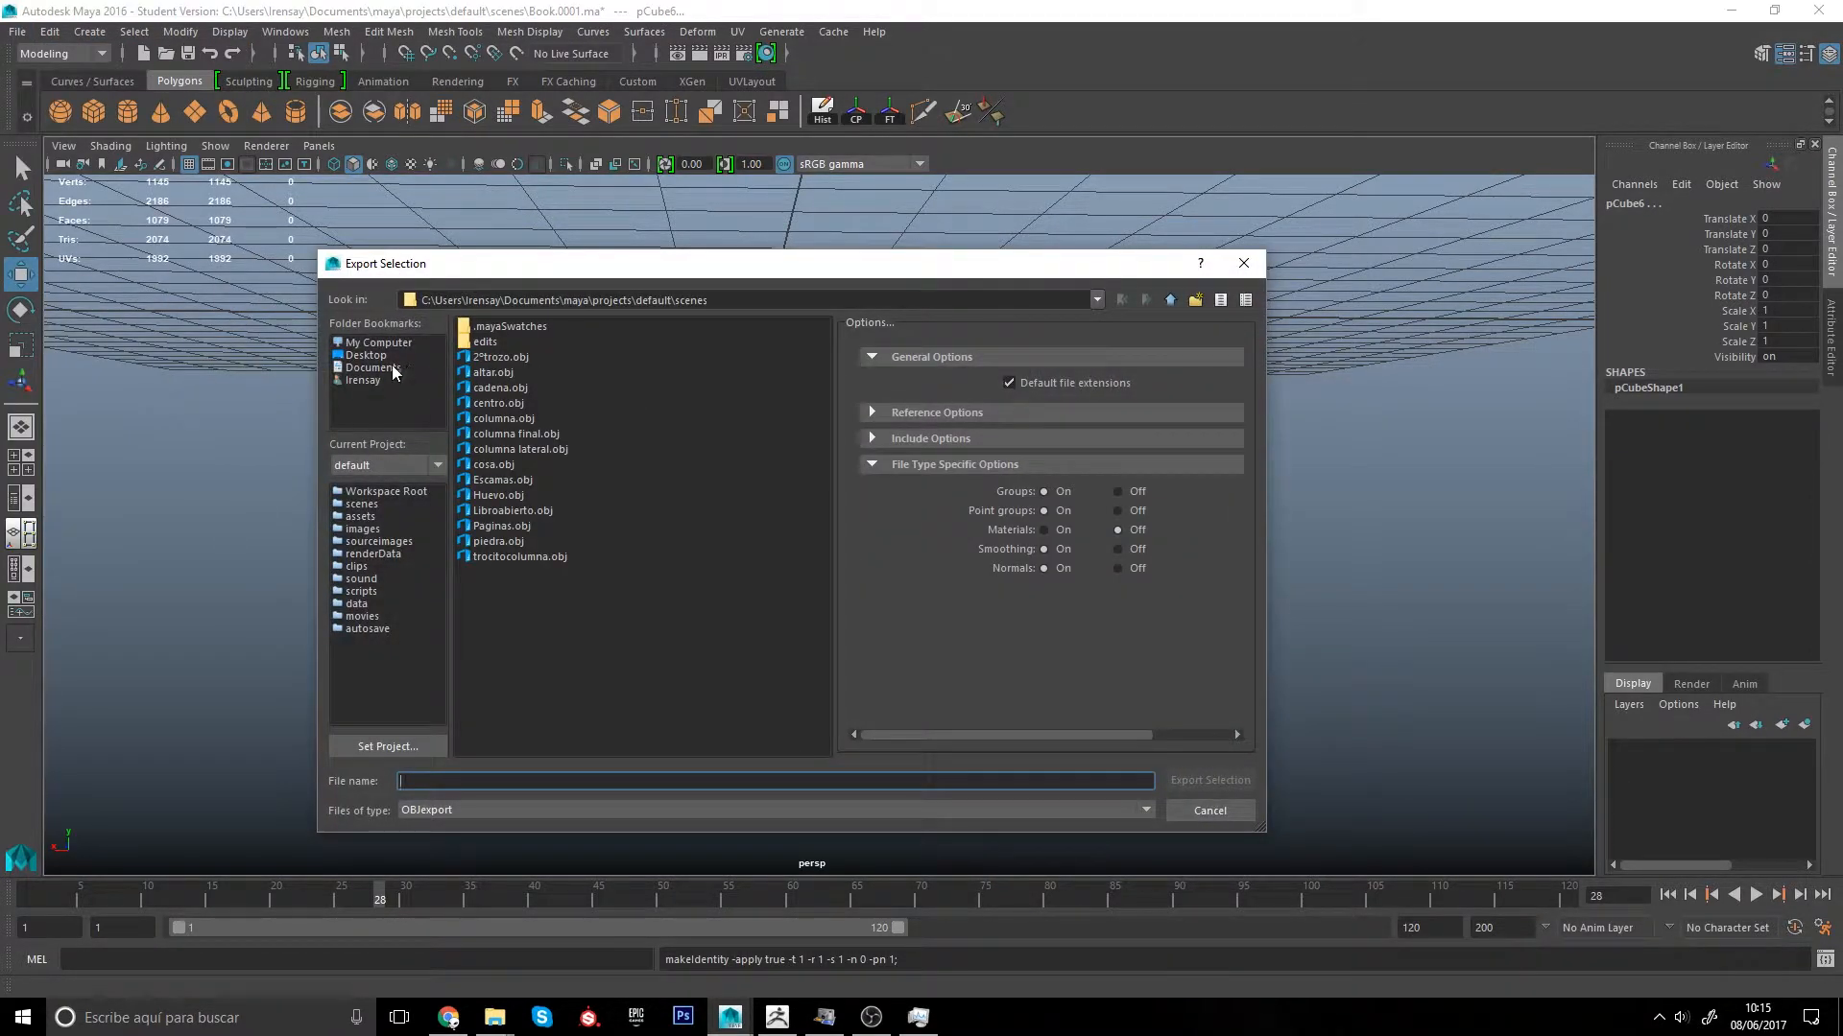
type("book")
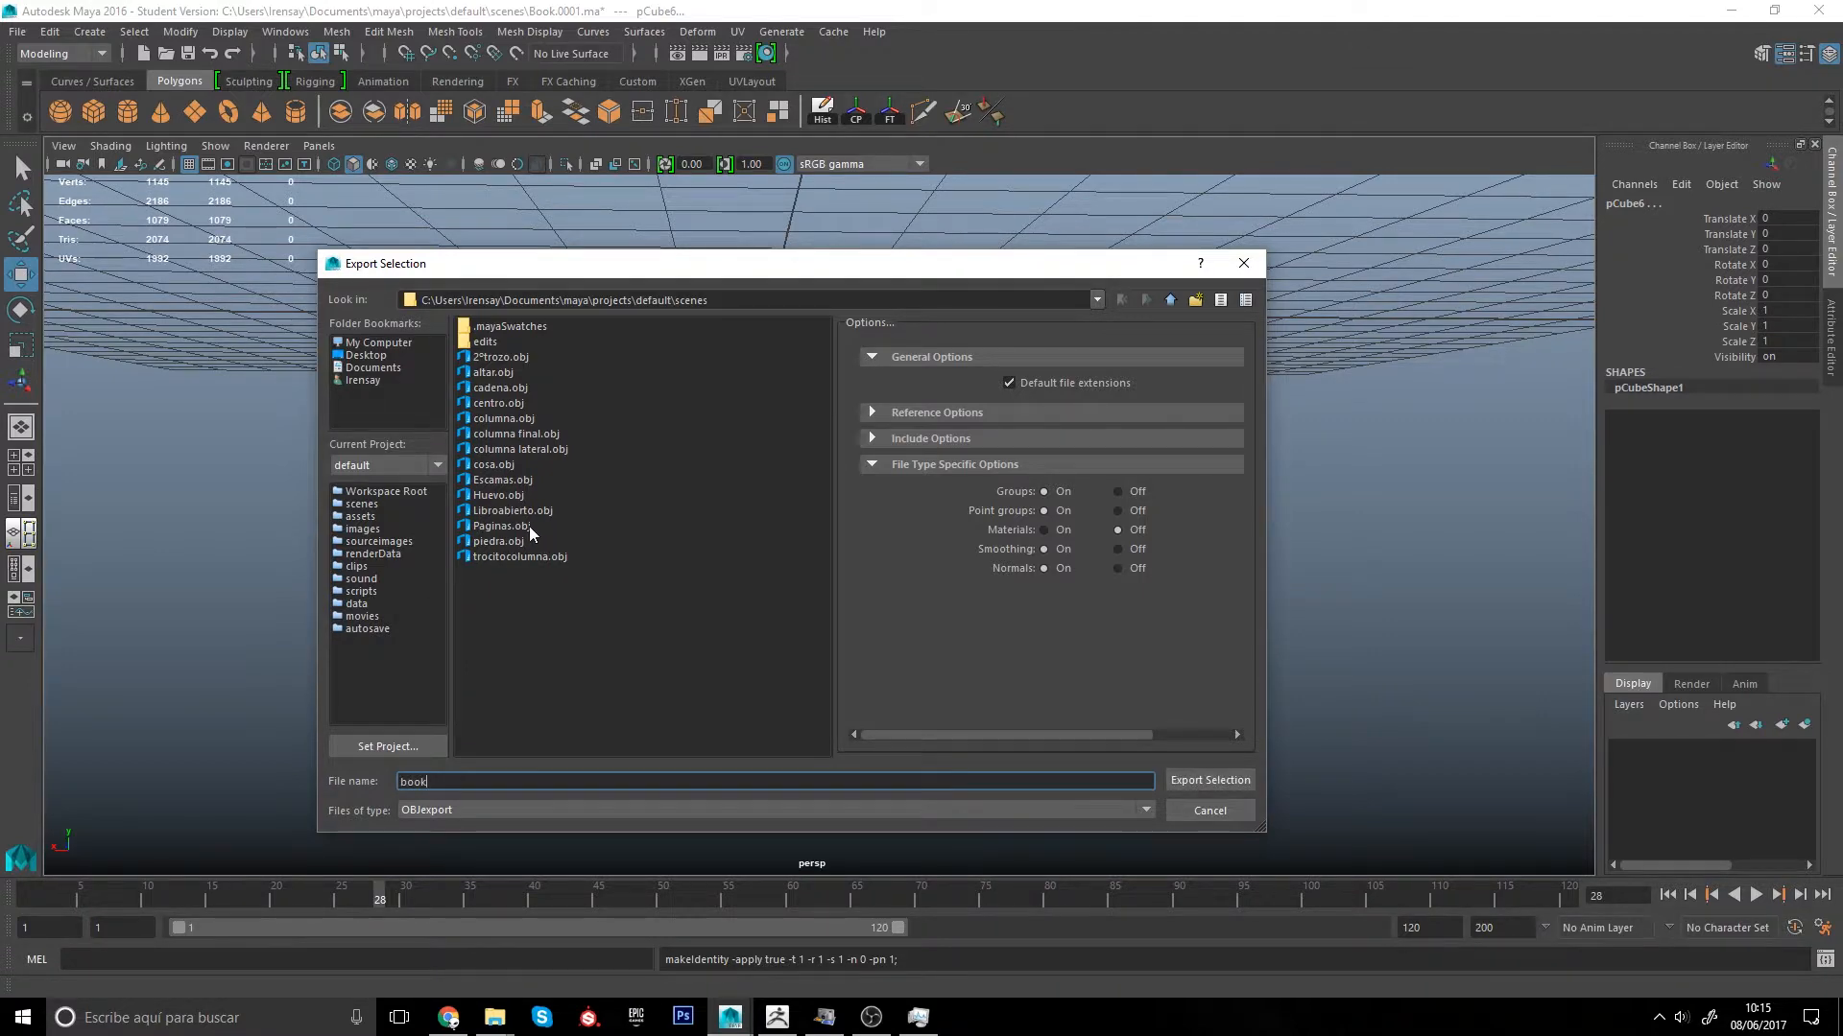
left_click(1202, 781)
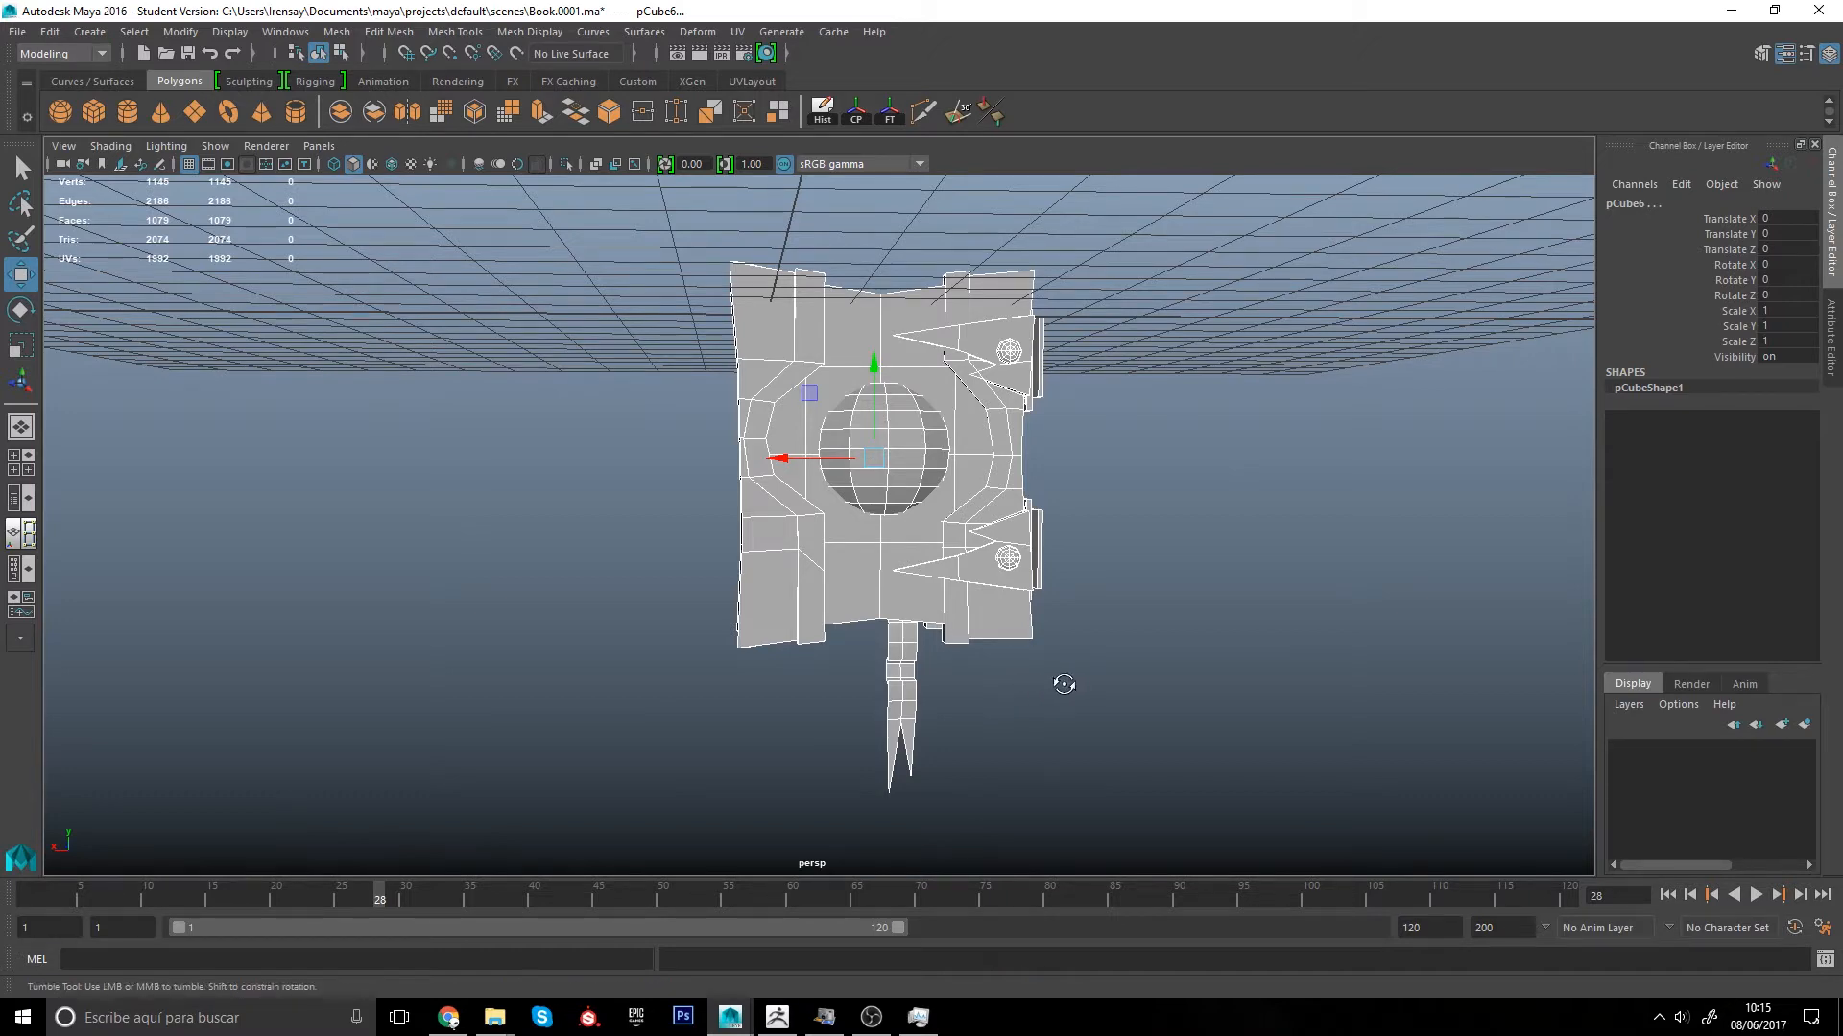
left_click_drag(1060, 687, 1007, 698, "alt")
key("g")
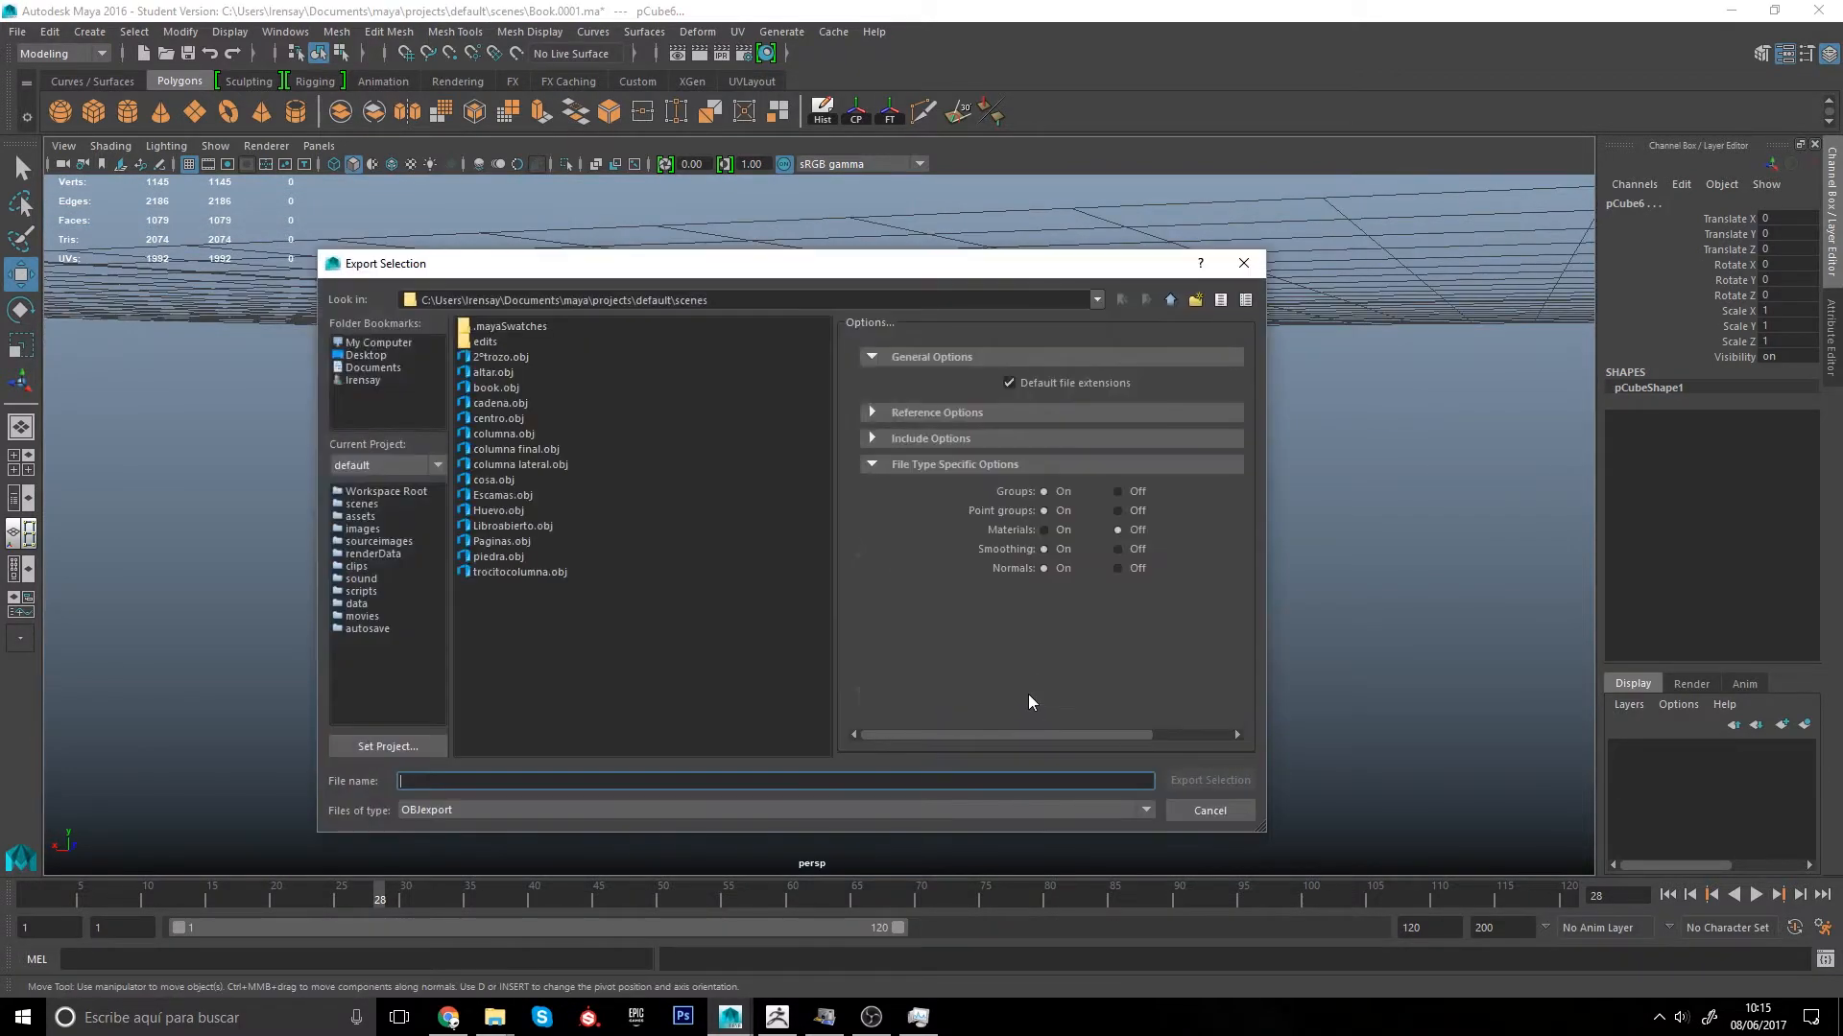